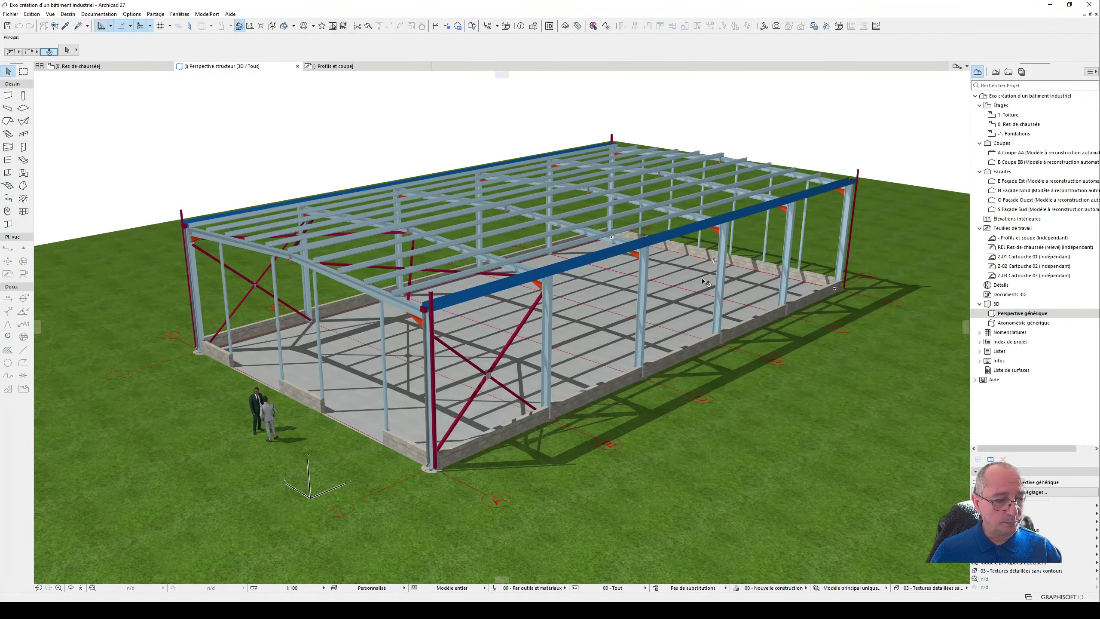
# - Examine the industrial building's steel structure from different angles in the 3D perspective
pyautogui.keyDown('shift'); pyautogui.moveTo(611, 268); pyautogui.dragTo(597, 256, button='middle'); pyautogui.keyUp('shift')
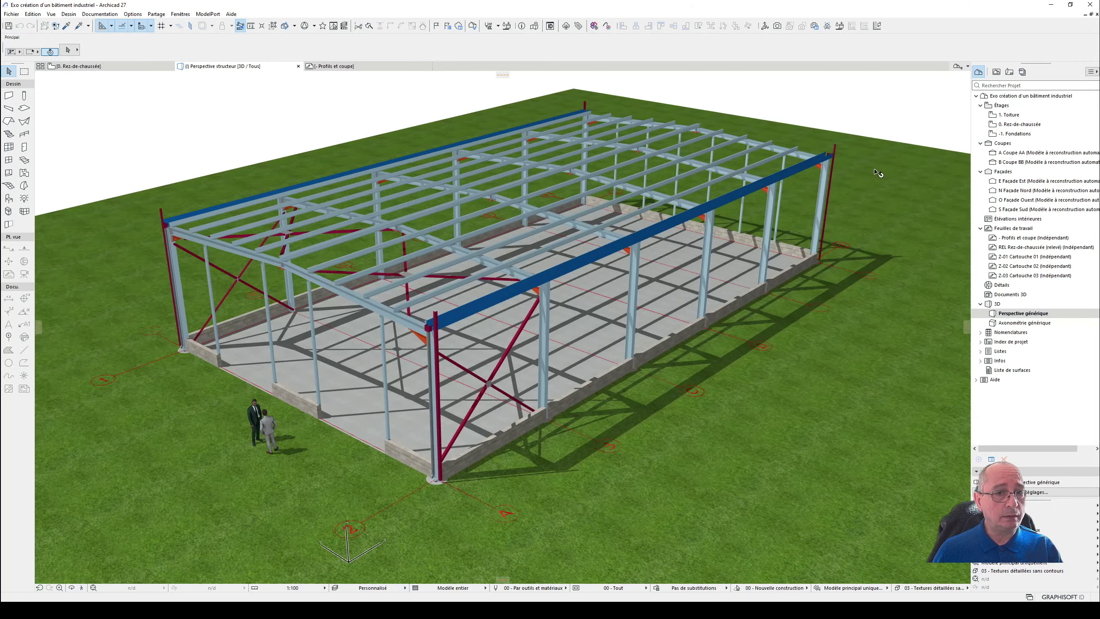
pyautogui.moveTo(877, 173); pyautogui.dragTo(512, 391)
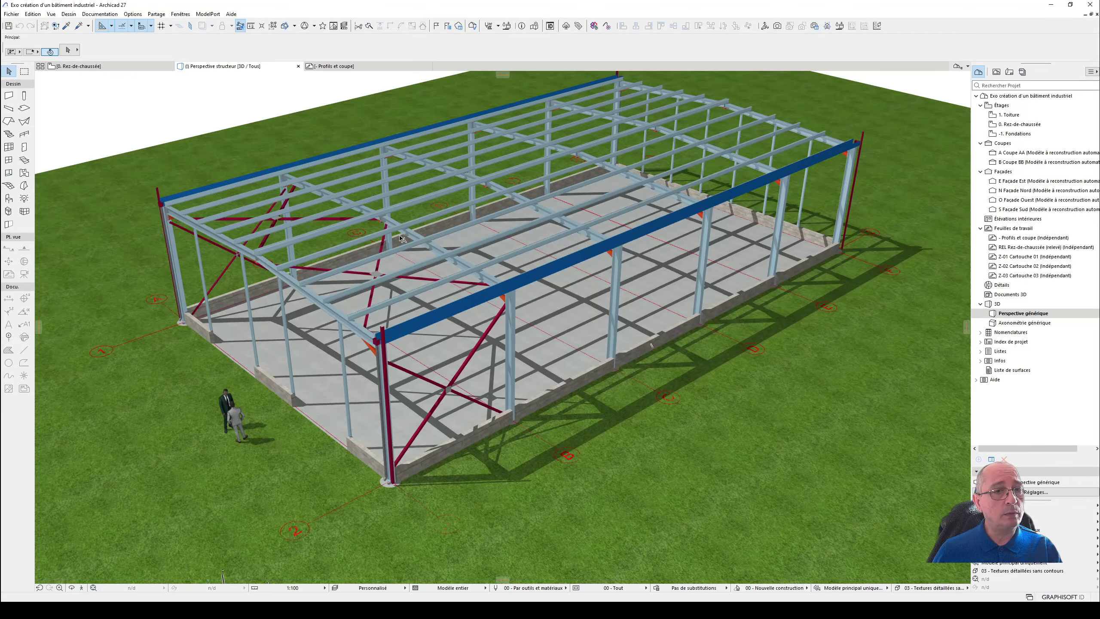
pyautogui.scroll(-1, 401, 239)
pyautogui.keyDown('shift'); pyautogui.moveTo(404, 241); pyautogui.dragTo(432, 230, button='middle'); pyautogui.keyUp('shift')
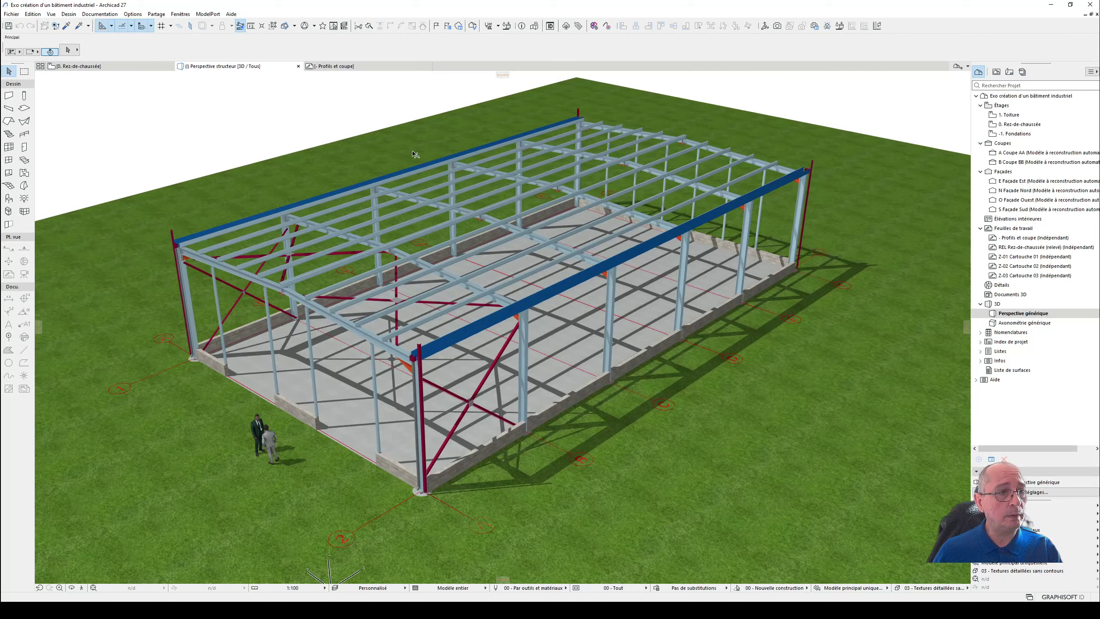
# - Open the "Profils et coupe" worksheet and examine the building's frame section and the wall section beside it
pyautogui.moveTo(382, 67)
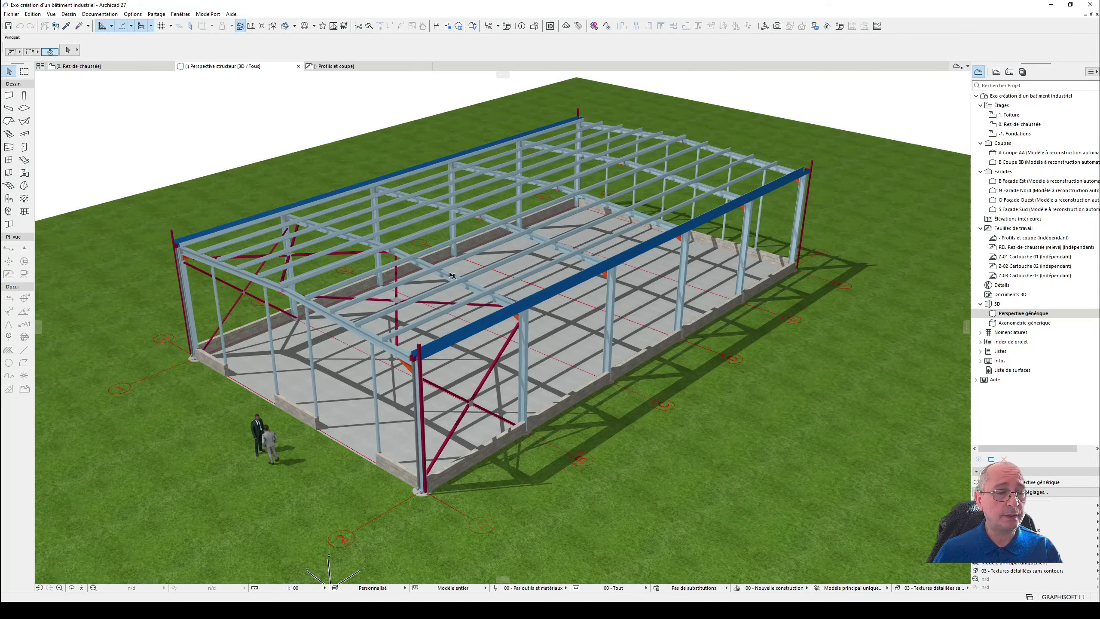
pyautogui.click(401, 70)
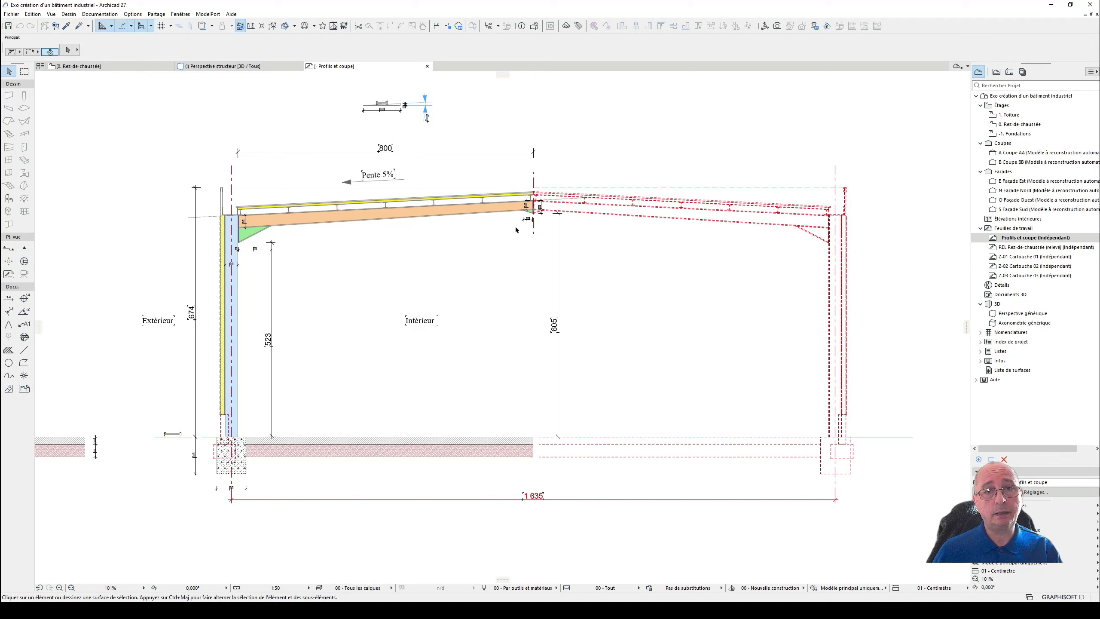
pyautogui.scroll(-1, 490, 313)
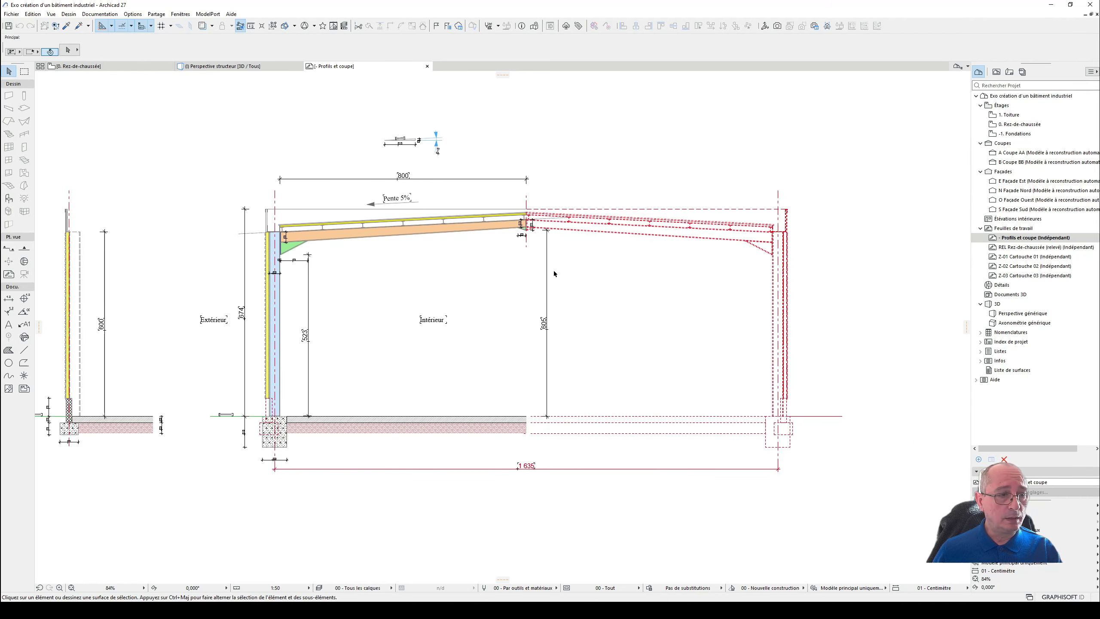
pyautogui.moveTo(330, 367); pyautogui.dragTo(507, 315, button='middle')
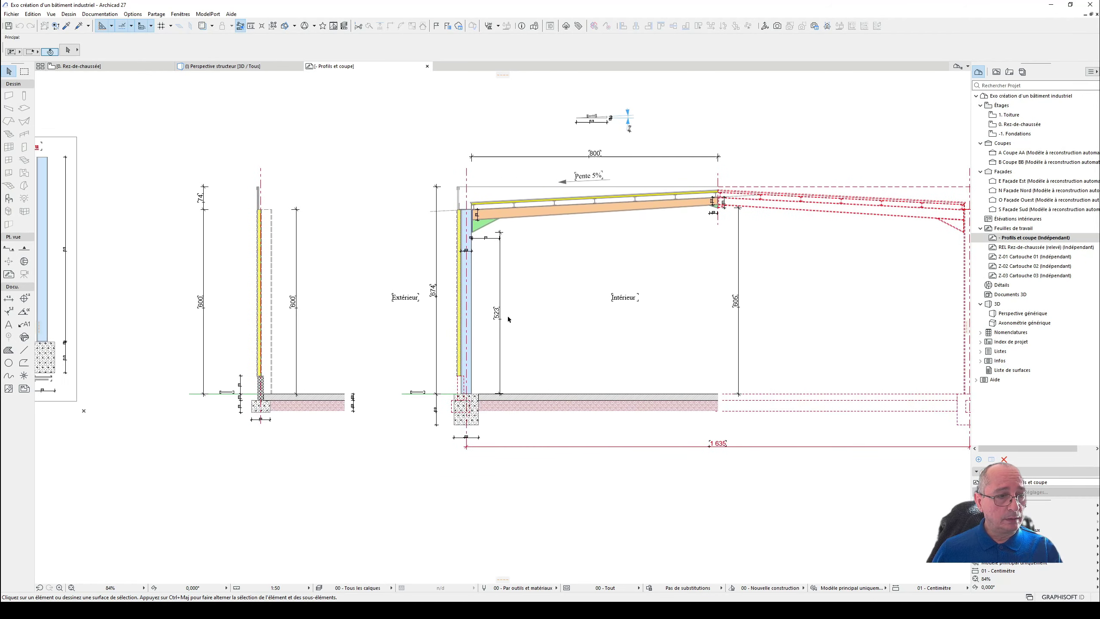
pyautogui.moveTo(373, 259); pyautogui.dragTo(606, 288, button='middle')
pyautogui.moveTo(300, 298); pyautogui.dragTo(582, 305, button='middle')
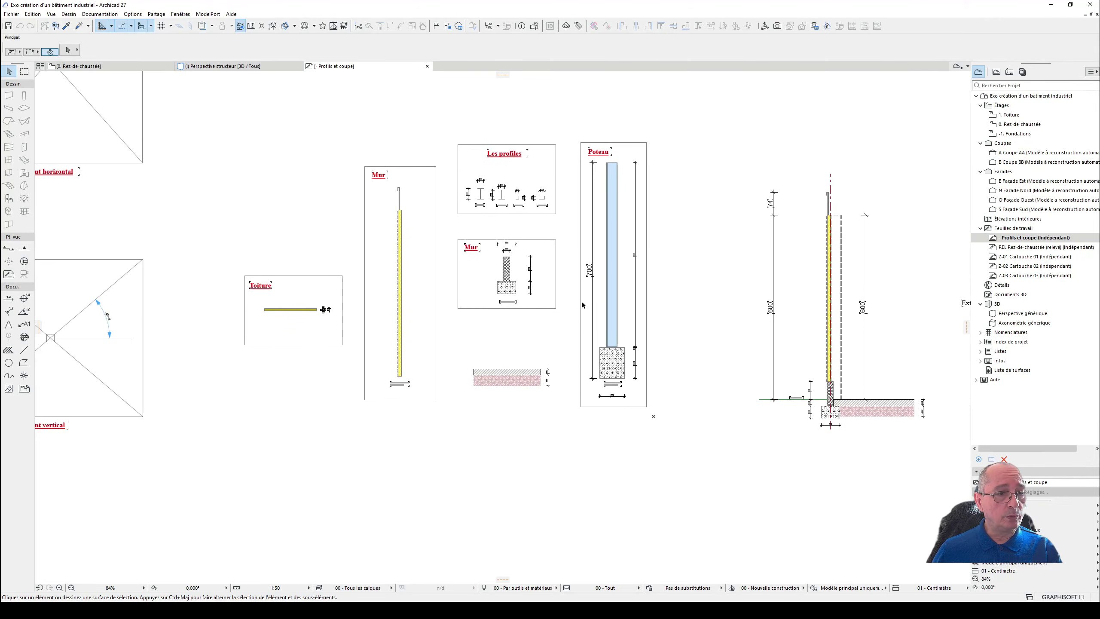
# - Examine the worksheet's detail drawings of the steel profiles, footing wall, cladding wall, column, floor slab and roof
pyautogui.scroll(5, 521, 163)
pyautogui.scroll(4, 491, 205)
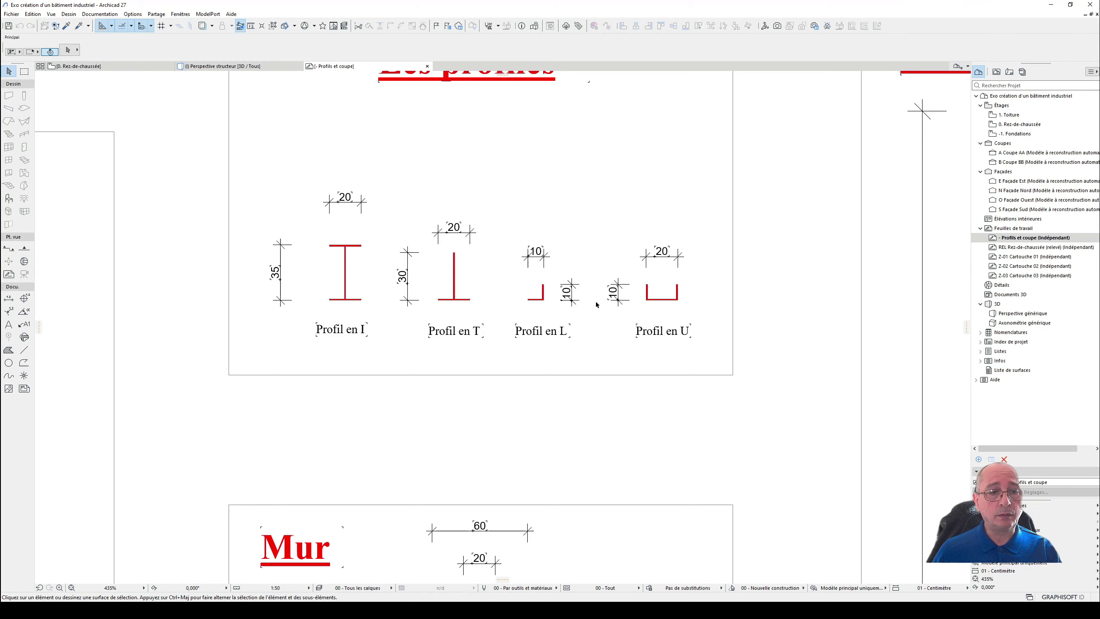
pyautogui.scroll(-5, 244, 389)
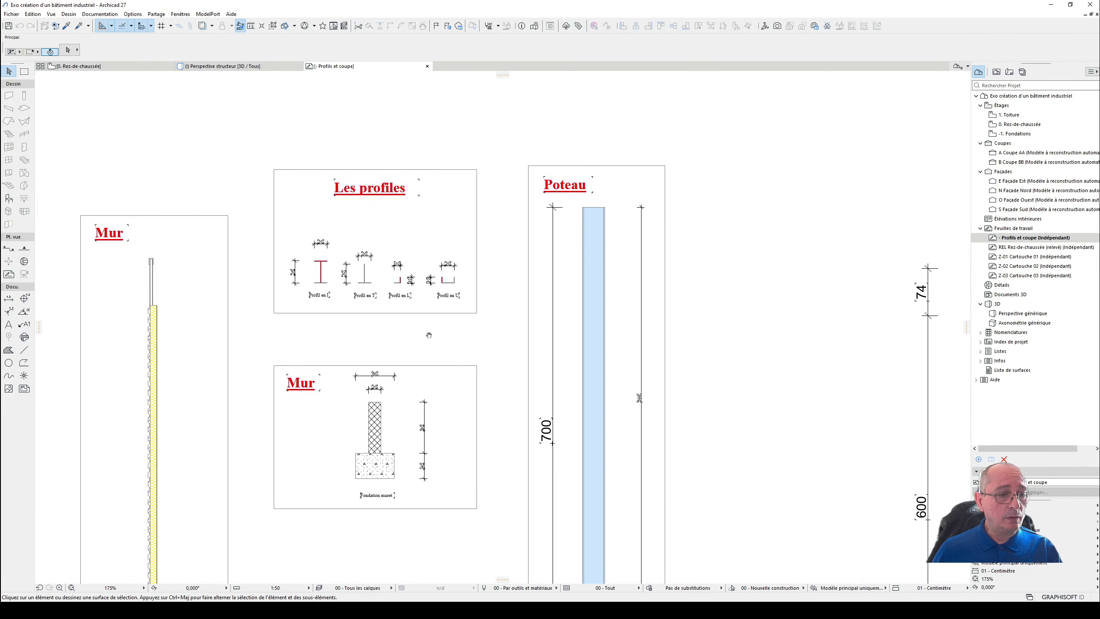
pyautogui.moveTo(429, 335); pyautogui.dragTo(424, 324, button='middle')
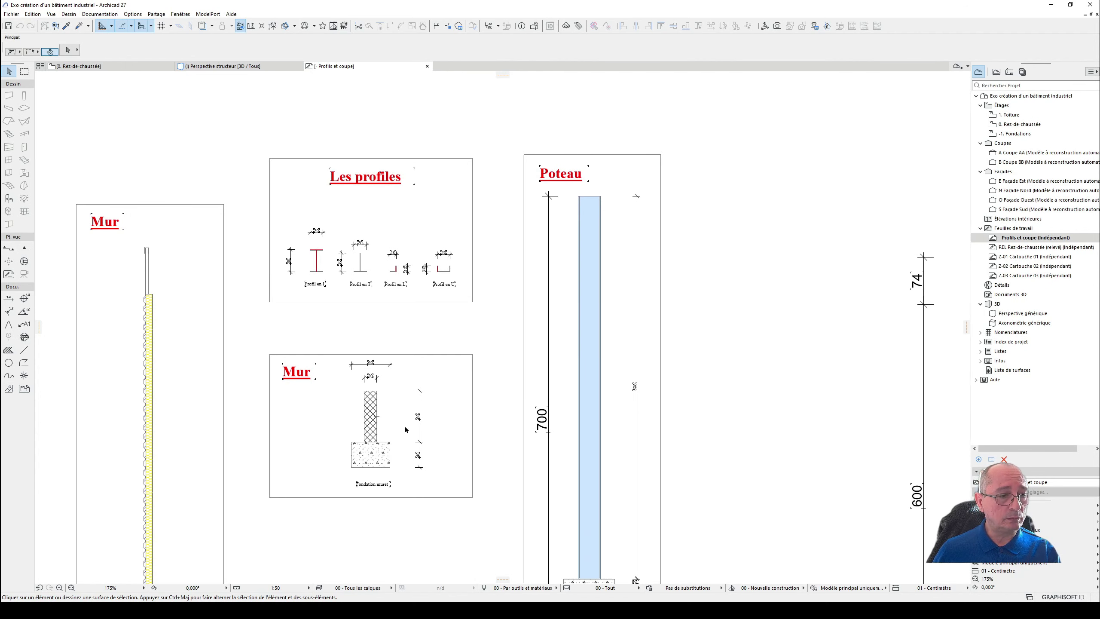
pyautogui.moveTo(406, 430); pyautogui.dragTo(399, 349, button='middle')
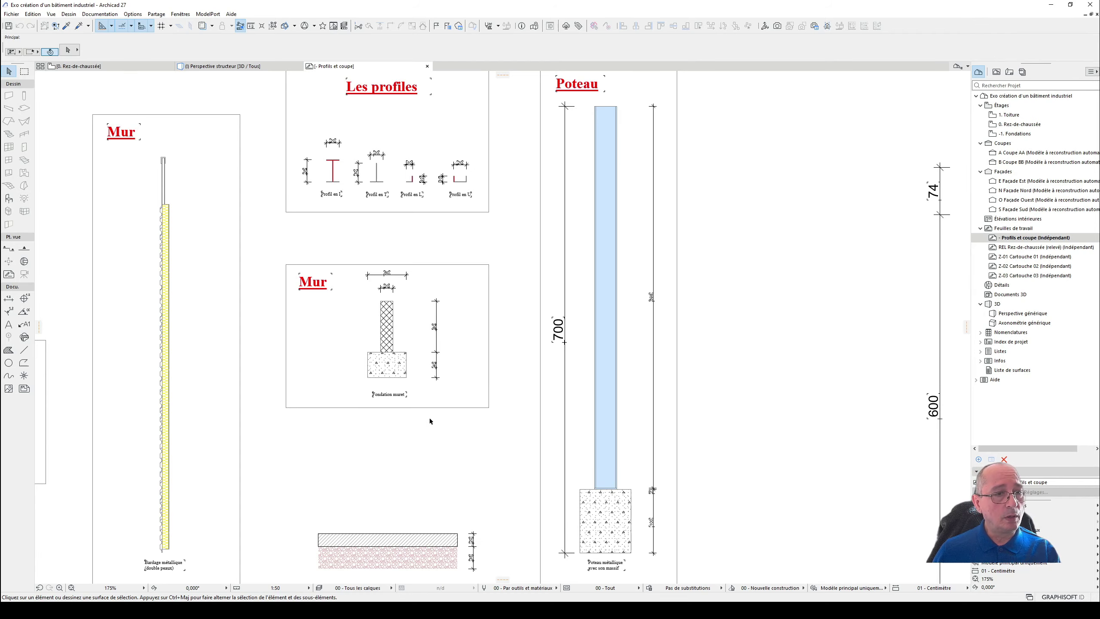
pyautogui.scroll(-3, 430, 419)
pyautogui.scroll(2, 127, 403)
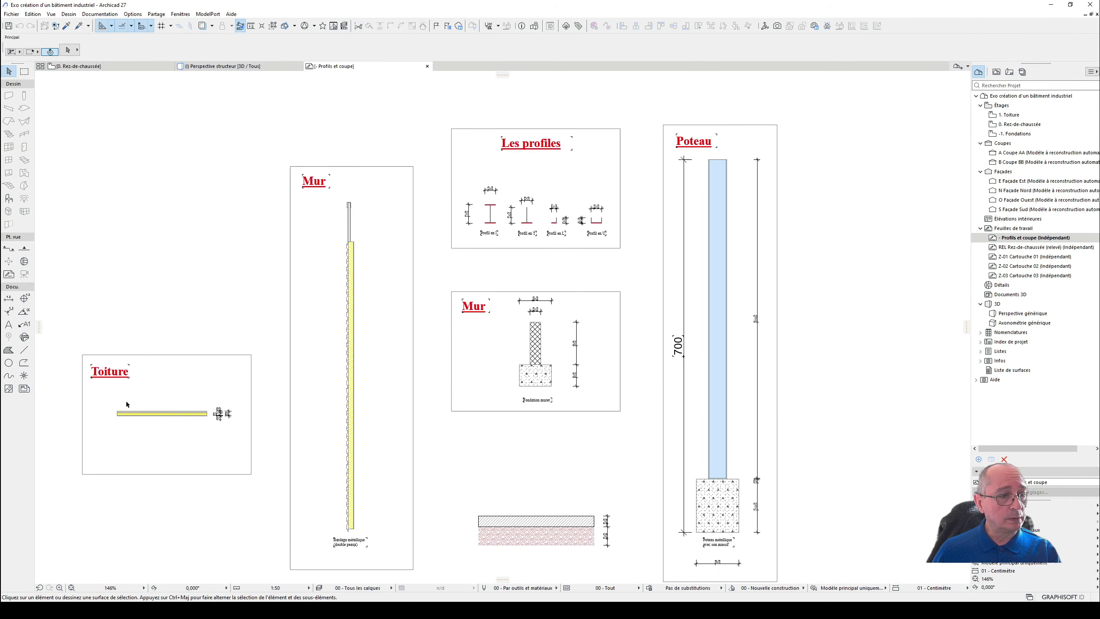
pyautogui.moveTo(564, 420); pyautogui.dragTo(322, 417, button='middle')
pyautogui.scroll(-2, 419, 416)
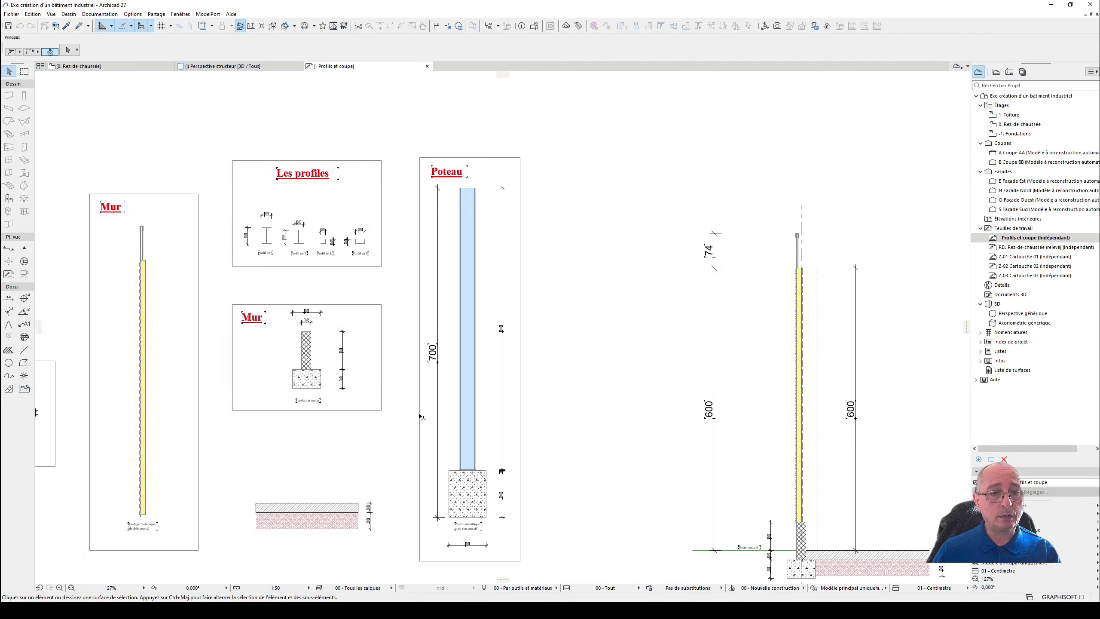
pyautogui.scroll(-3, 530, 394)
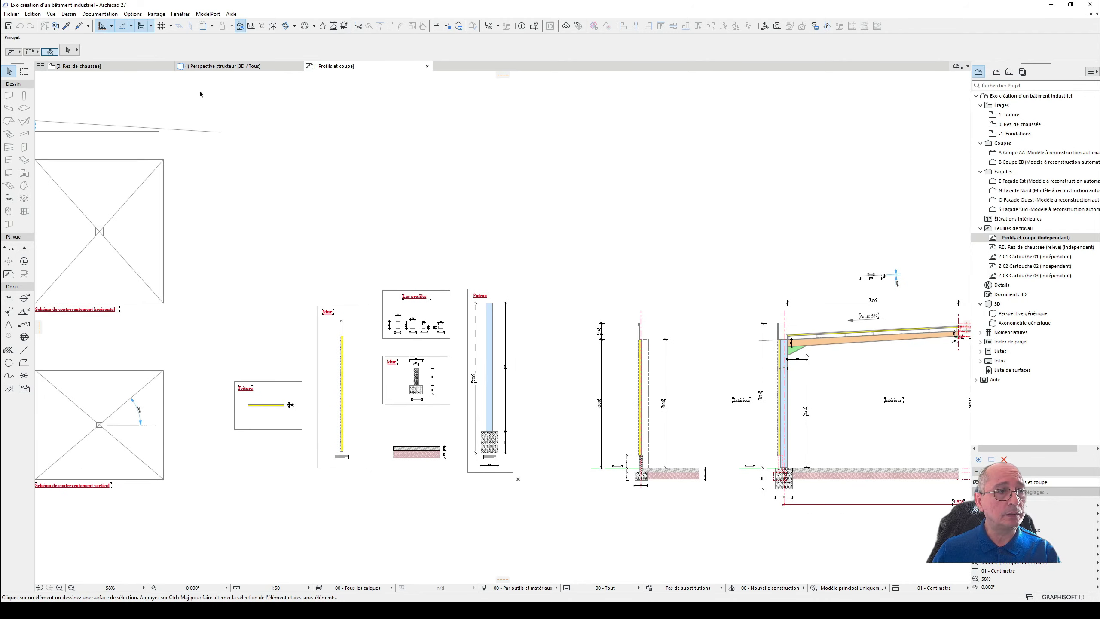
# - Open the saved view "Perspective globale" and examine the finished building's cladding, doors and roof in 3D
pyautogui.click(236, 67)
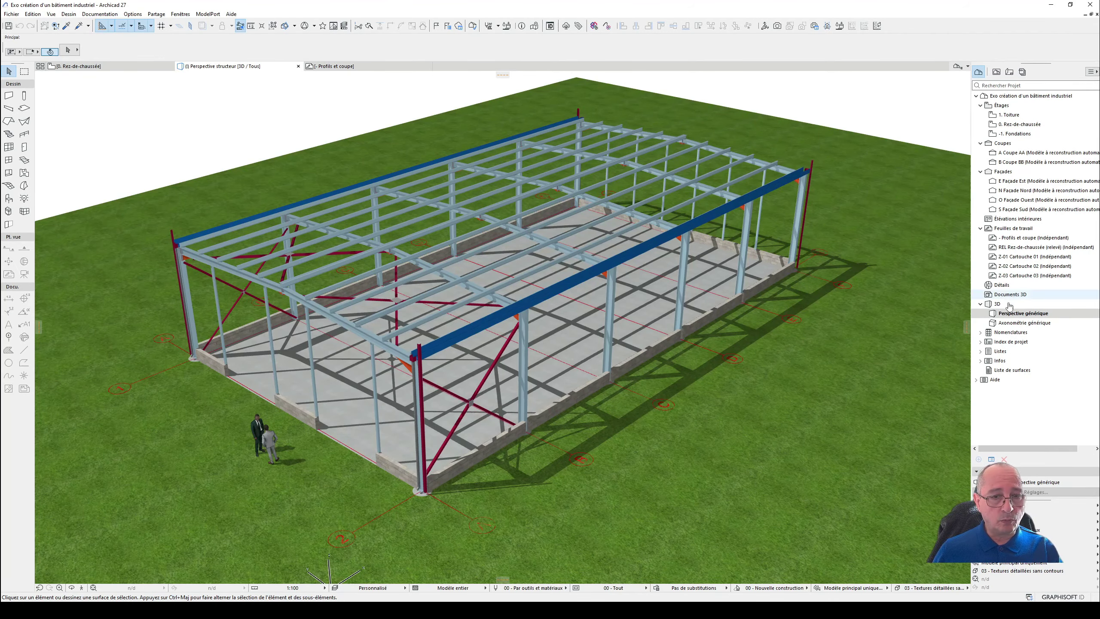
pyautogui.click(996, 72)
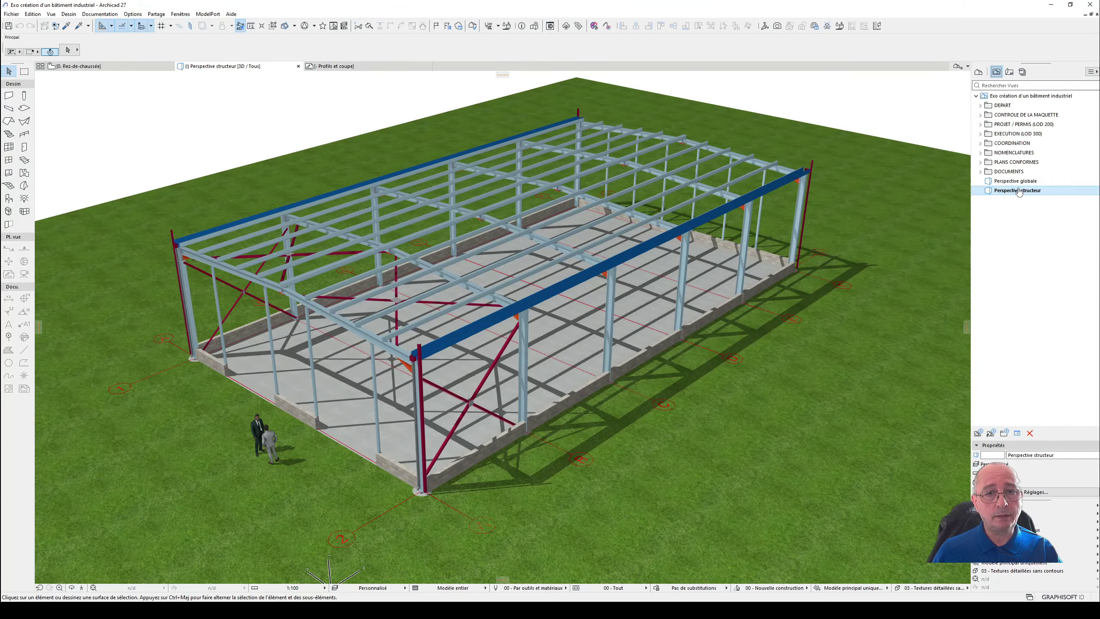
pyautogui.doubleClick(1016, 181)
pyautogui.scroll(5, 526, 283)
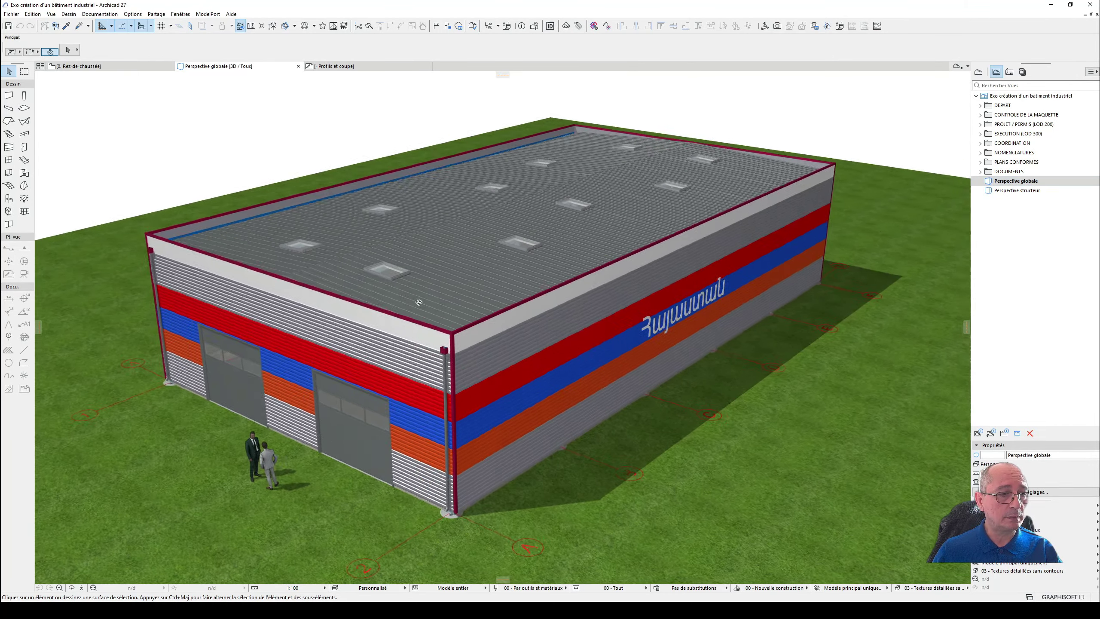
pyautogui.keyDown('shift'); pyautogui.moveTo(526, 283); pyautogui.dragTo(209, 296, button='middle'); pyautogui.keyUp('shift')
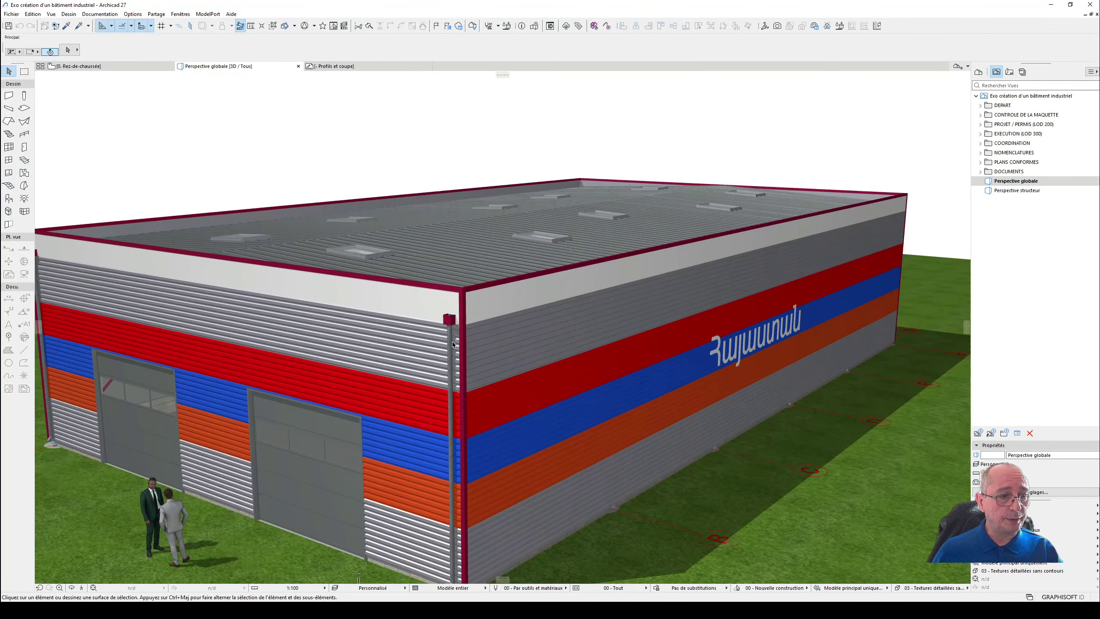
pyautogui.scroll(6, 306, 440)
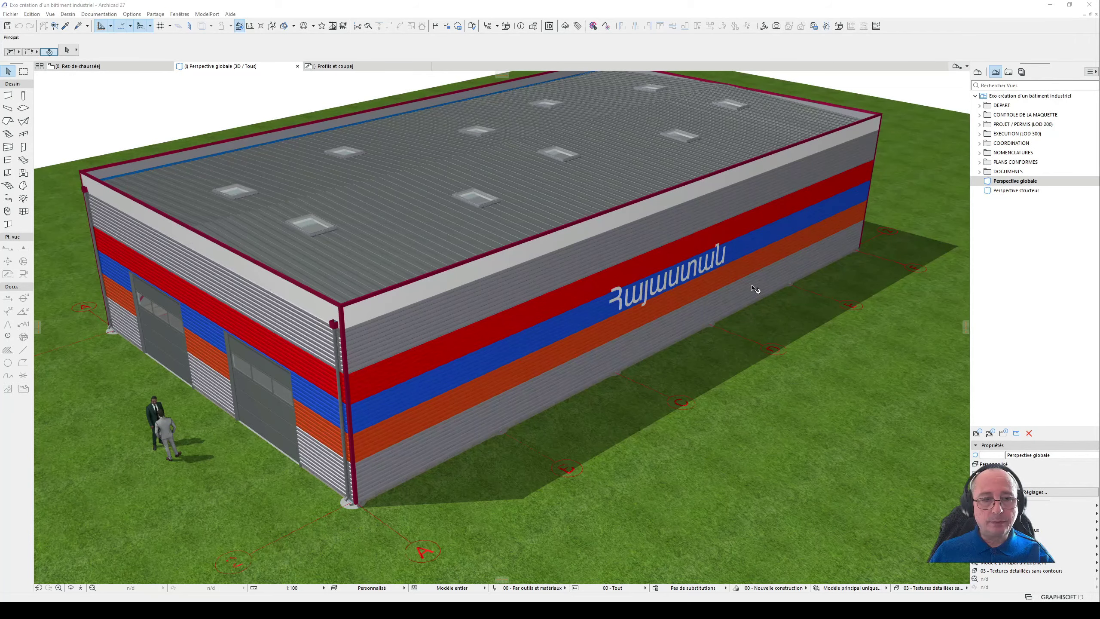
pyautogui.click(629, 267)
pyautogui.scroll(-1, 623, 266)
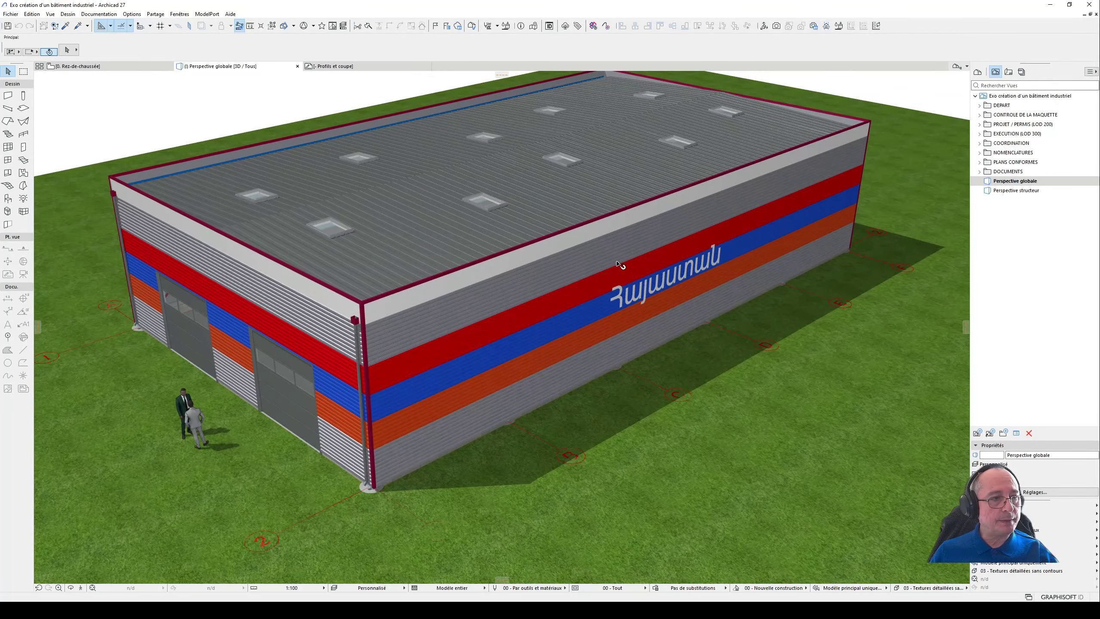
# - Select all building elements within the axis grid on the Rez-de-chaussée plan and delete them
pyautogui.click(127, 68)
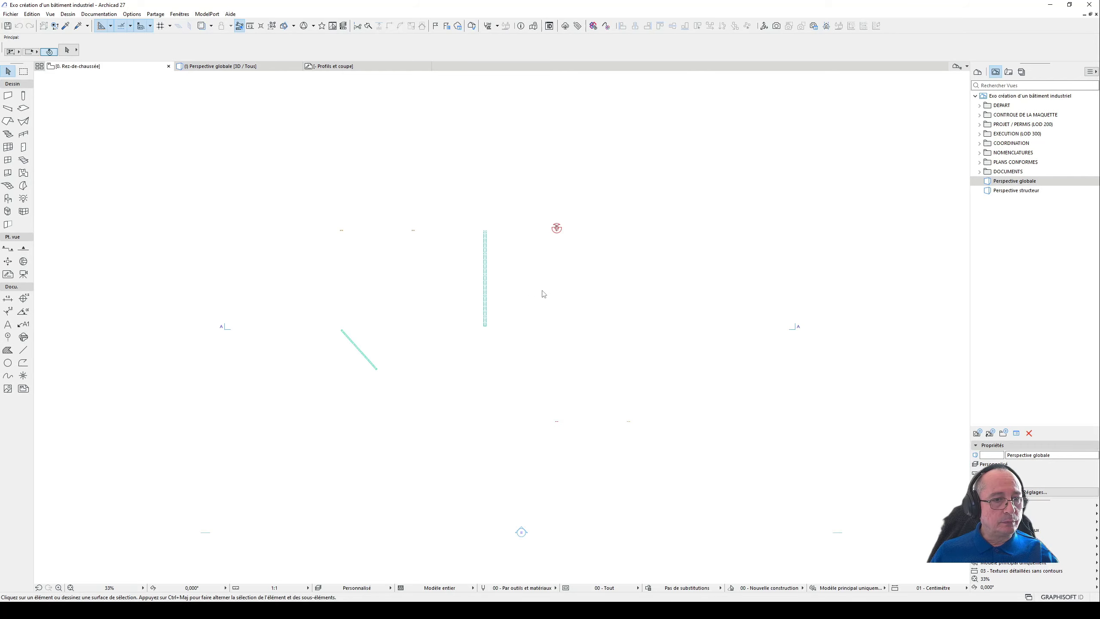
pyautogui.click(327, 214)
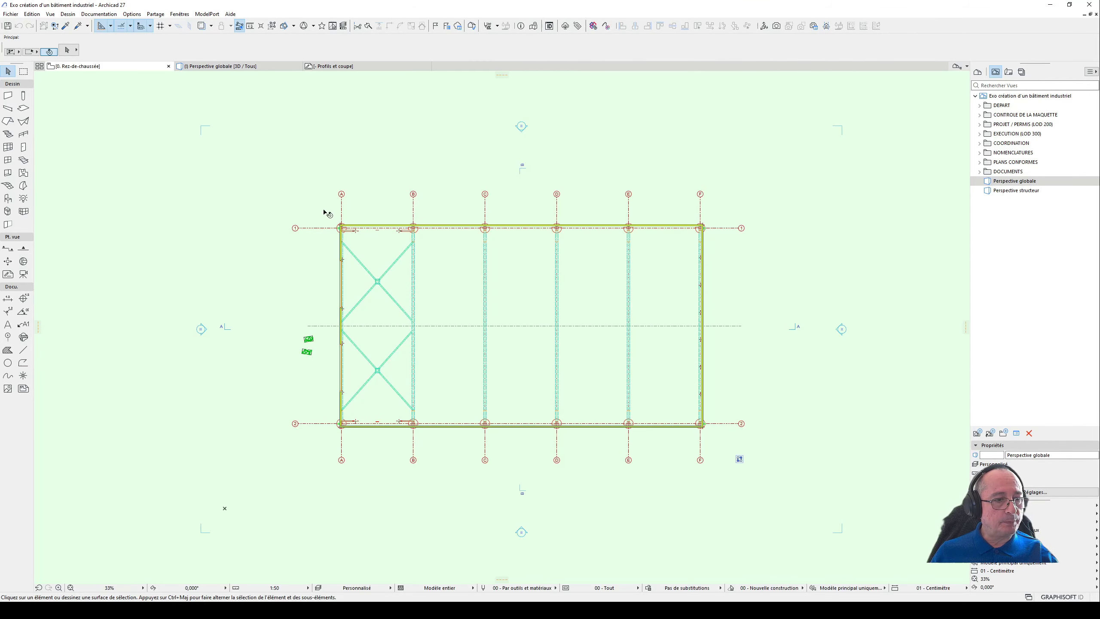
pyautogui.press('Escape')
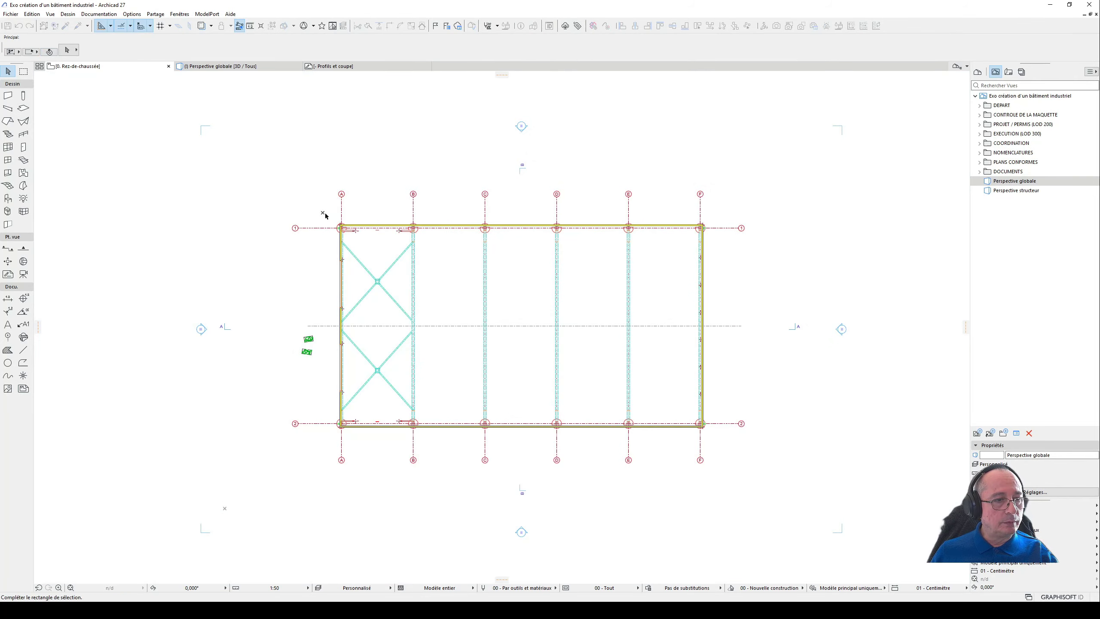
pyautogui.moveTo(323, 213); pyautogui.dragTo(712, 446)
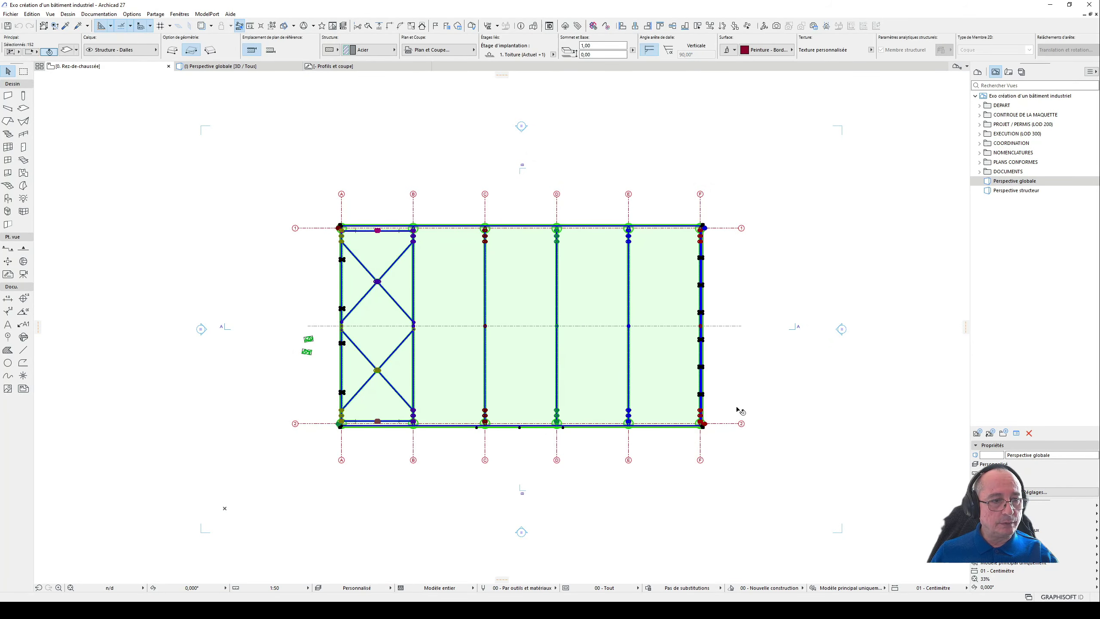
pyautogui.press('Delete')
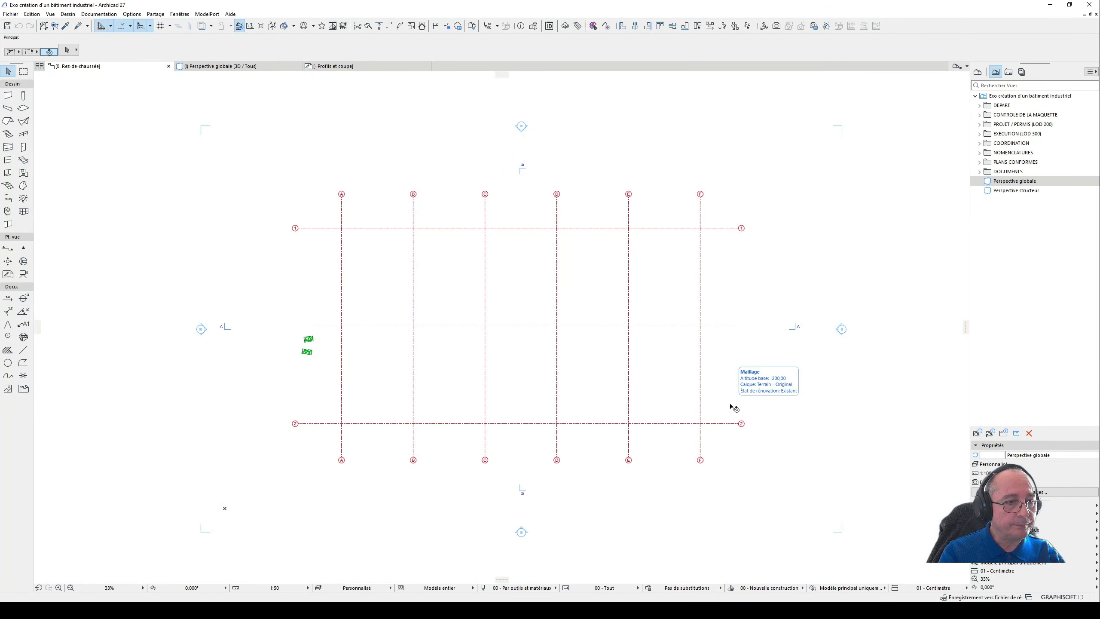
# - Show the model in 3D and delete the low walls on the door side and the adjoining segments of both long sides
pyautogui.press('F3')
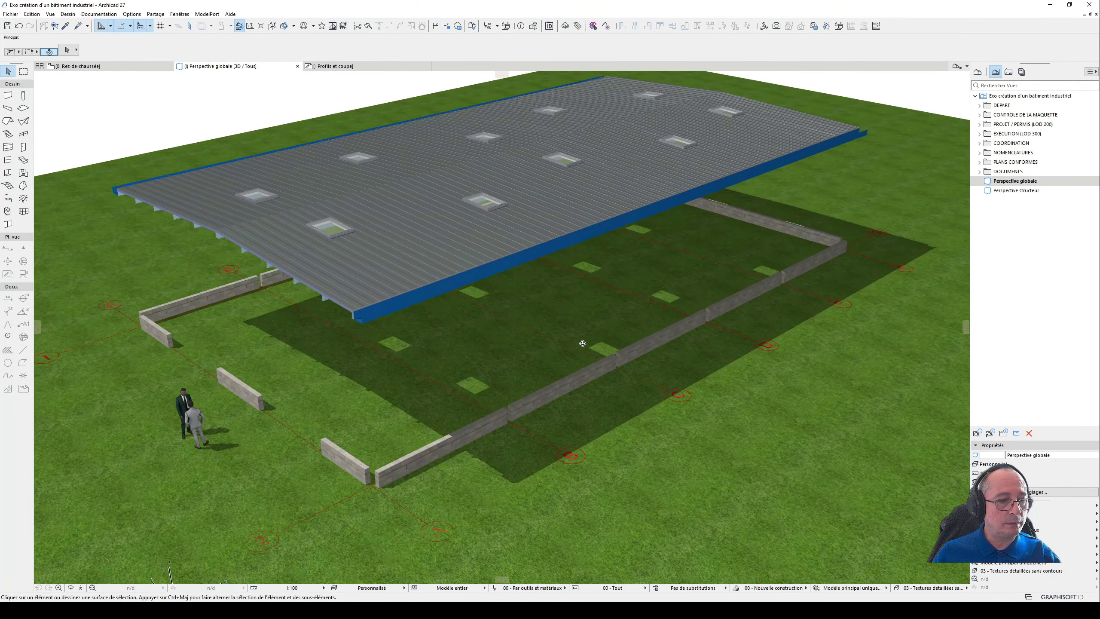
pyautogui.keyDown('shift'); pyautogui.moveTo(582, 343); pyautogui.dragTo(567, 315, button='middle'); pyautogui.keyUp('shift')
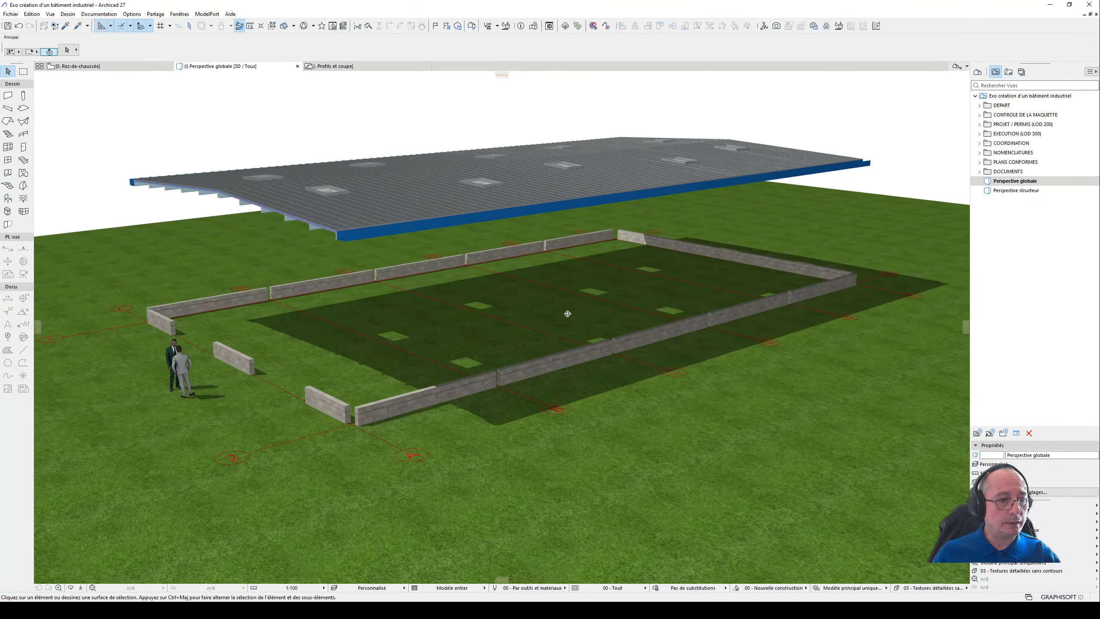
pyautogui.click(385, 408)
pyautogui.keyDown('shift'); pyautogui.click(330, 403); pyautogui.keyUp('shift')
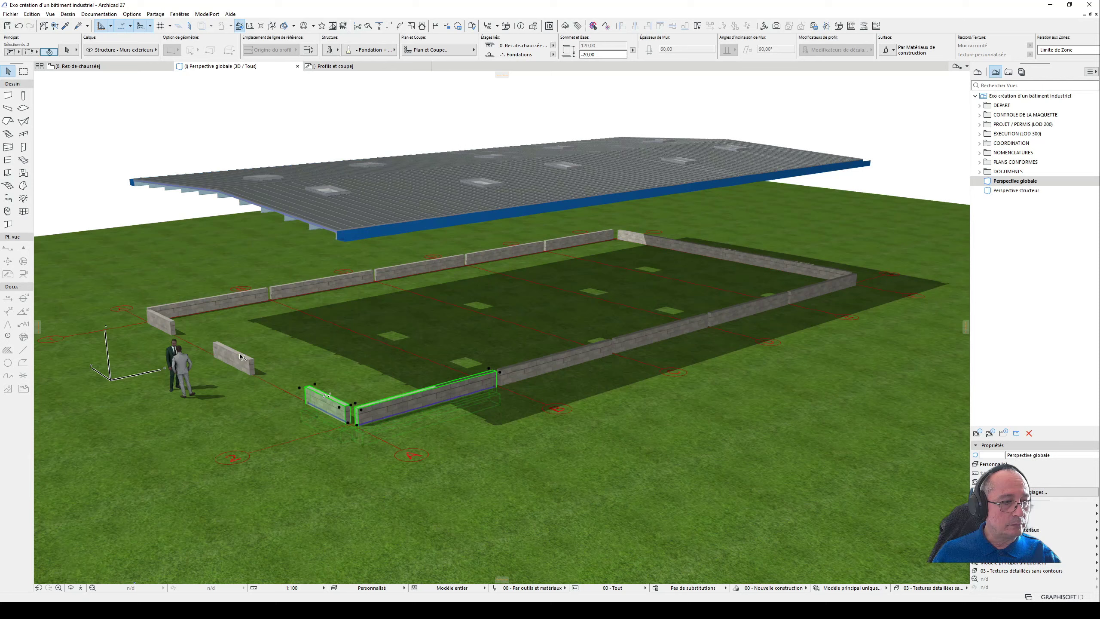
pyautogui.keyDown('shift'); pyautogui.click(235, 360); pyautogui.keyUp('shift')
pyautogui.keyDown('shift'); pyautogui.click(163, 326); pyautogui.keyUp('shift')
pyautogui.keyDown('shift'); pyautogui.click(264, 294); pyautogui.keyUp('shift')
pyautogui.keyDown('shift'); pyautogui.click(330, 284); pyautogui.keyUp('shift')
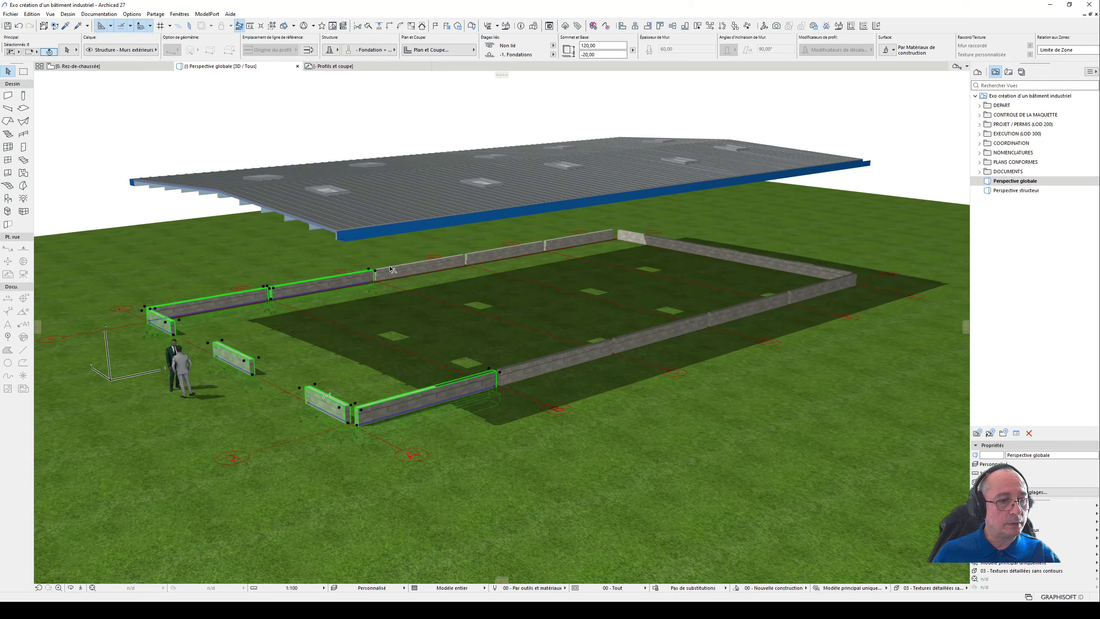
pyautogui.keyDown('shift'); pyautogui.click(511, 253); pyautogui.keyUp('shift')
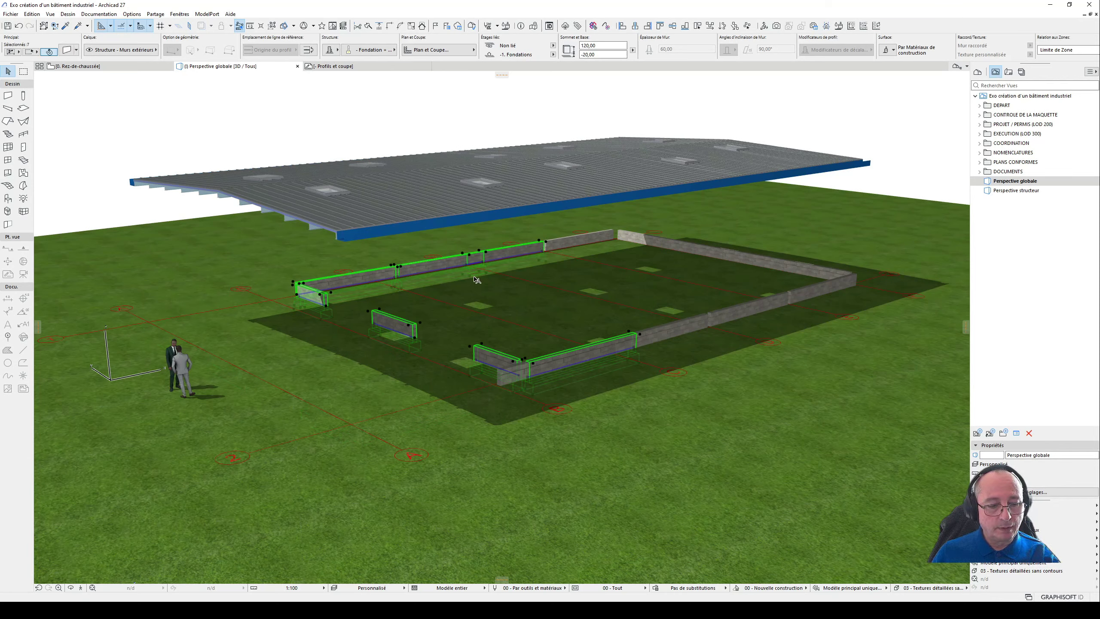
pyautogui.press('Delete')
# - Delete the low walls along the near long side and far end, the rearmost opposite segment, and the near blue roof-edge beam
pyautogui.click(451, 264)
pyautogui.keyDown('shift'); pyautogui.click(536, 365); pyautogui.keyUp('shift')
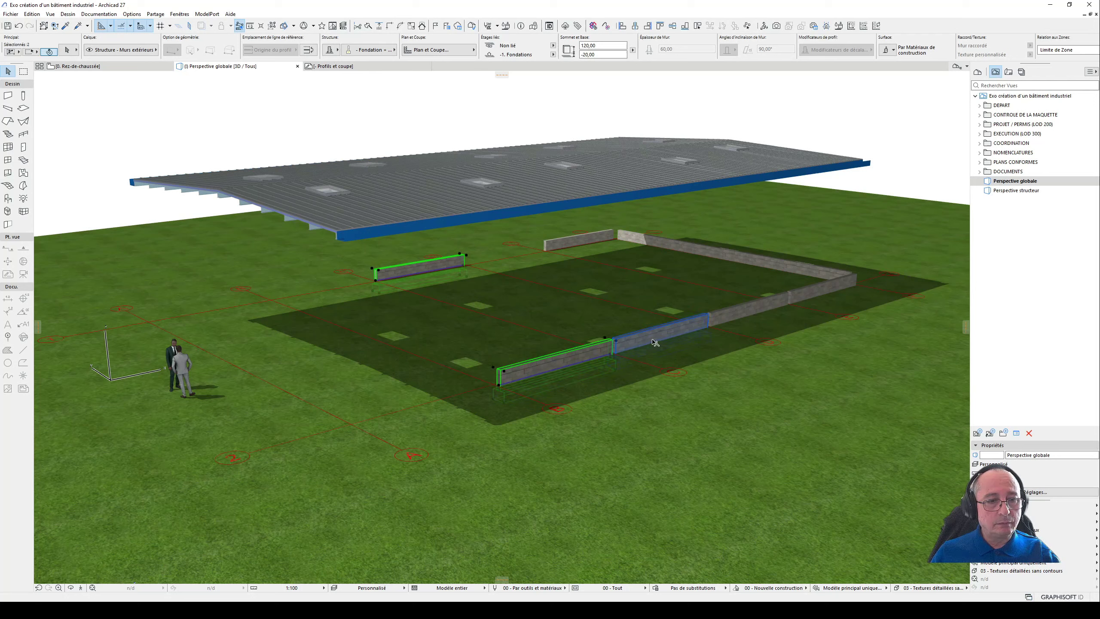
pyautogui.keyDown('shift'); pyautogui.click(655, 342); pyautogui.keyUp('shift')
pyautogui.keyDown('shift'); pyautogui.click(749, 309); pyautogui.keyUp('shift')
pyautogui.keyDown('shift'); pyautogui.click(827, 285); pyautogui.keyUp('shift')
pyautogui.keyDown('shift'); pyautogui.click(761, 269); pyautogui.keyUp('shift')
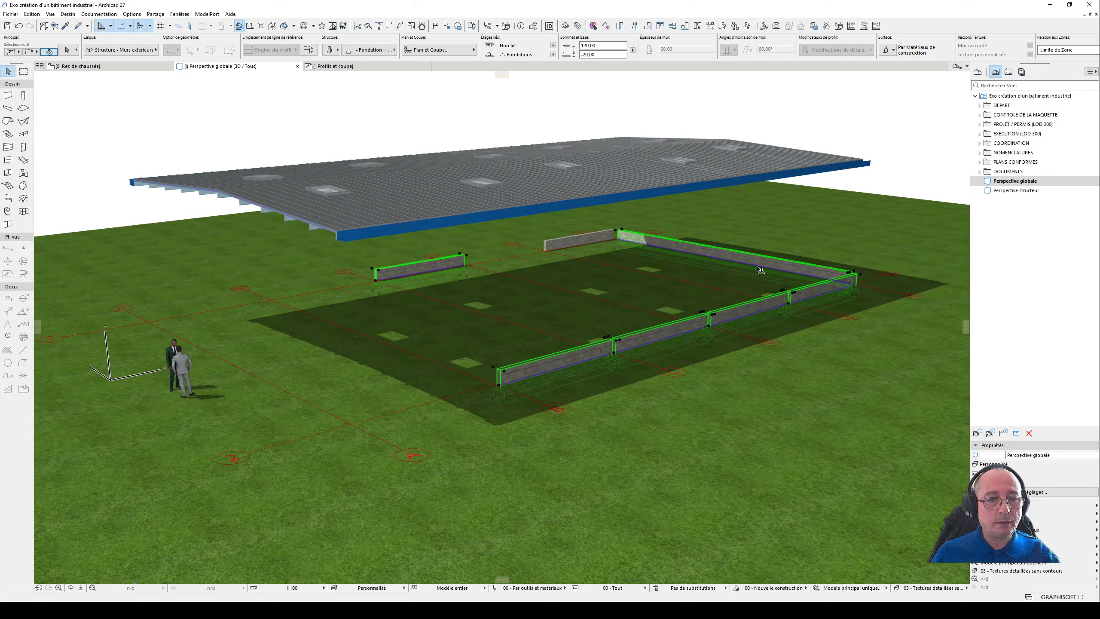
pyautogui.keyDown('shift'); pyautogui.click(580, 240); pyautogui.keyUp('shift')
pyautogui.keyDown('shift'); pyautogui.click(433, 267); pyautogui.keyUp('shift')
pyautogui.keyDown('shift'); pyautogui.click(375, 232); pyautogui.keyUp('shift')
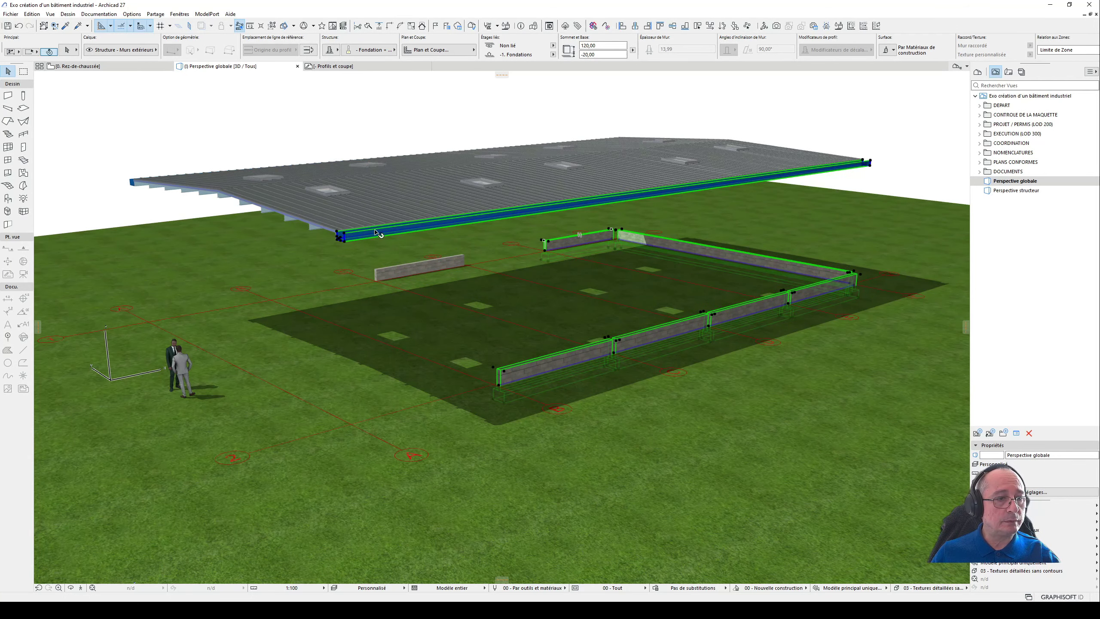
pyautogui.moveTo(375, 231); pyautogui.dragTo(377, 221)
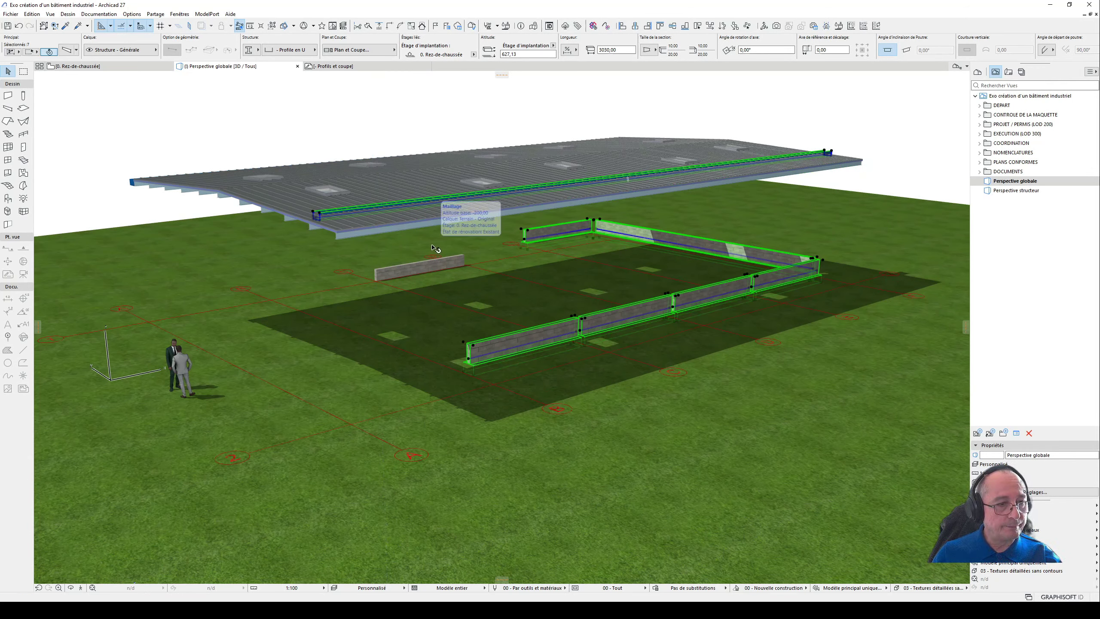
pyautogui.press('Delete')
# - Delete the near roof slope and the purlins beneath it, up to the ridge
pyautogui.click(358, 231)
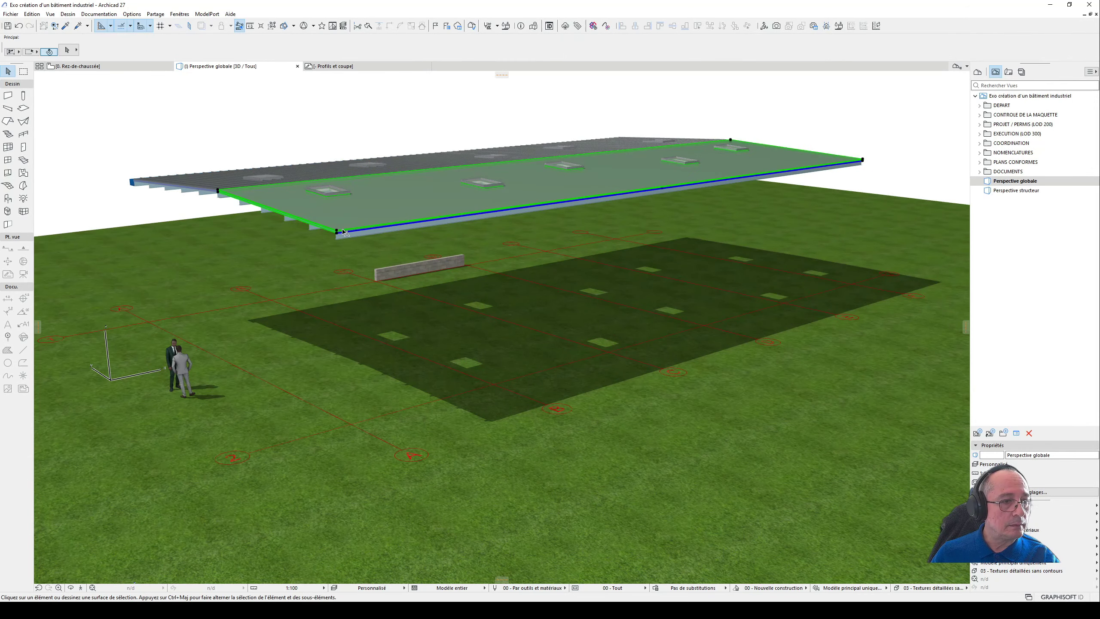
pyautogui.press('Delete')
pyautogui.click(292, 221)
pyautogui.press('Delete')
pyautogui.click(281, 215)
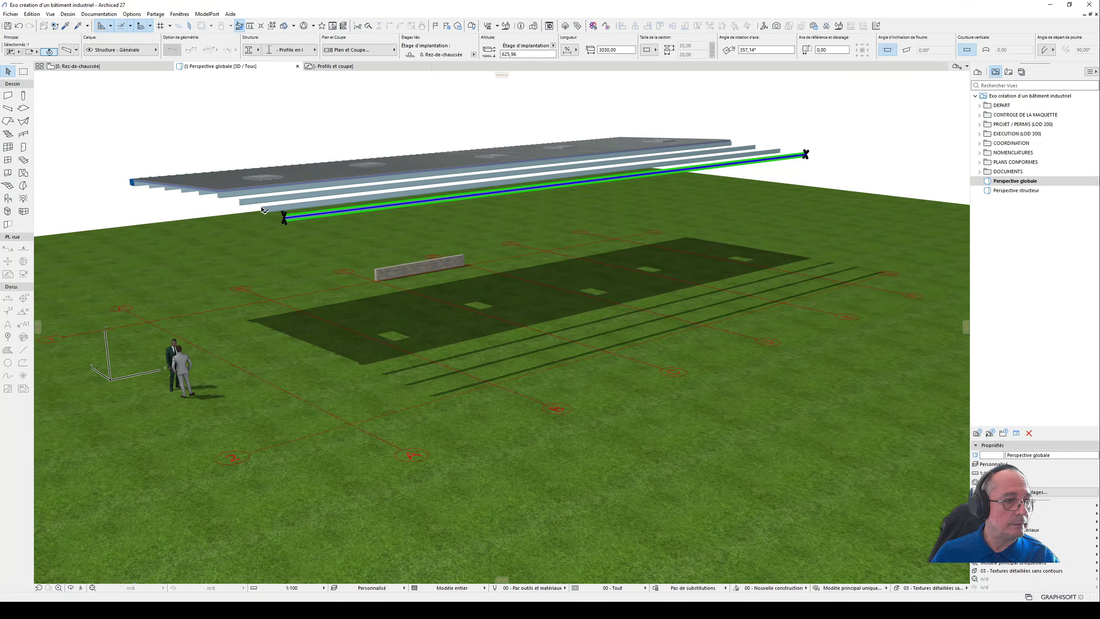
pyautogui.press('Delete')
pyautogui.click(260, 209)
pyautogui.press('Delete')
pyautogui.click(223, 196)
pyautogui.press('Delete')
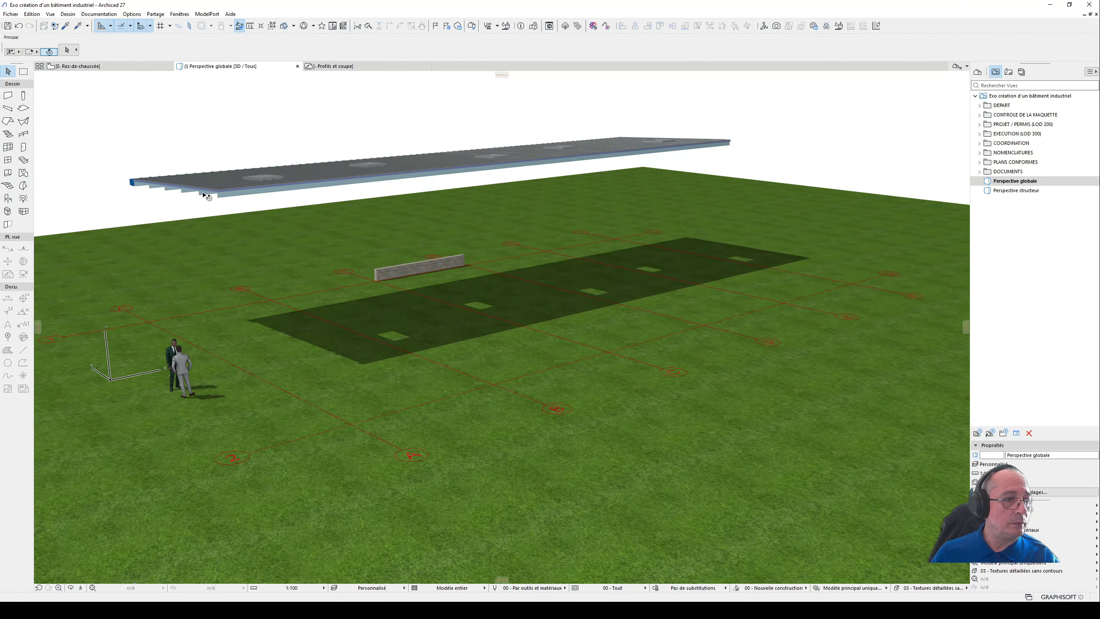
# - Delete the far roof slope, its supporting purlins and the remaining blue edge beam
pyautogui.click(223, 195)
pyautogui.press('Delete')
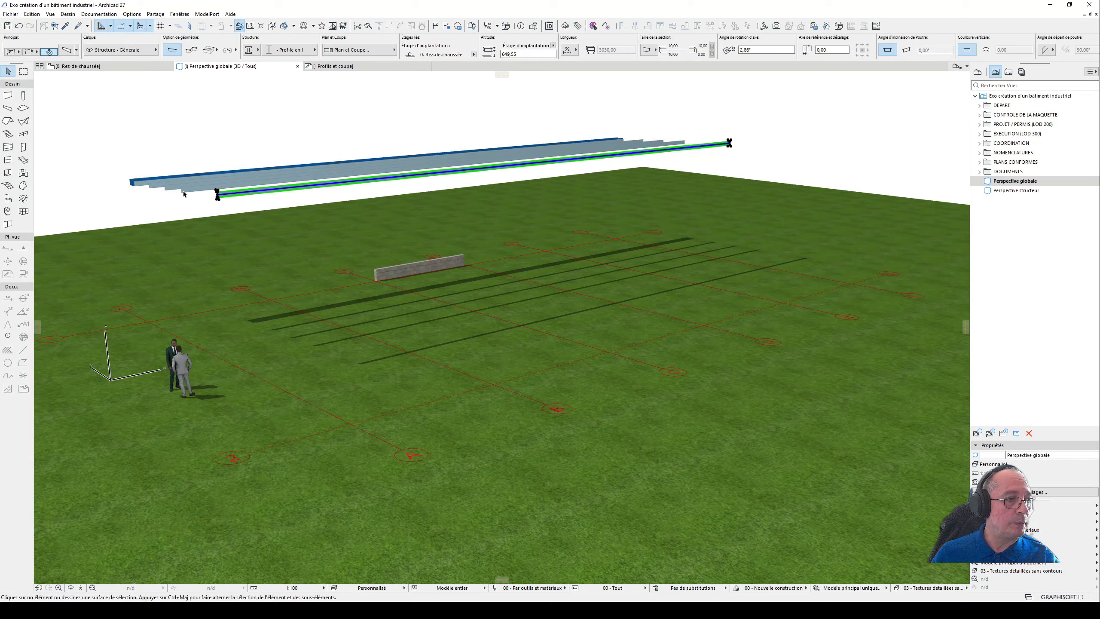
pyautogui.click(186, 193)
pyautogui.press('Delete')
pyautogui.click(171, 190)
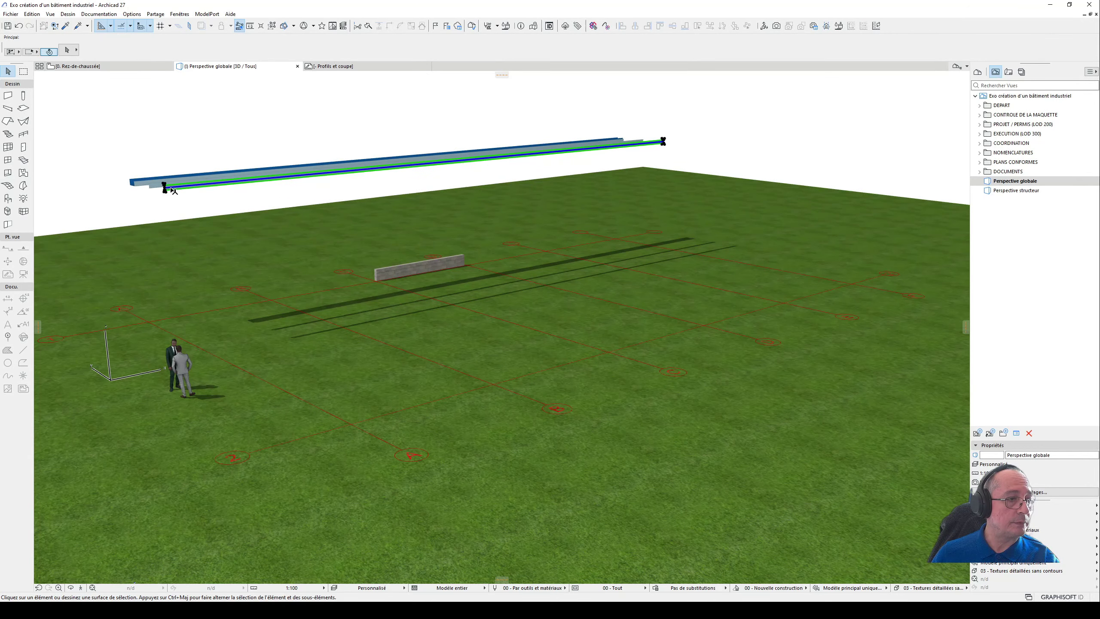
pyautogui.press('Delete')
pyautogui.click(154, 187)
pyautogui.press('Delete')
pyautogui.click(141, 182)
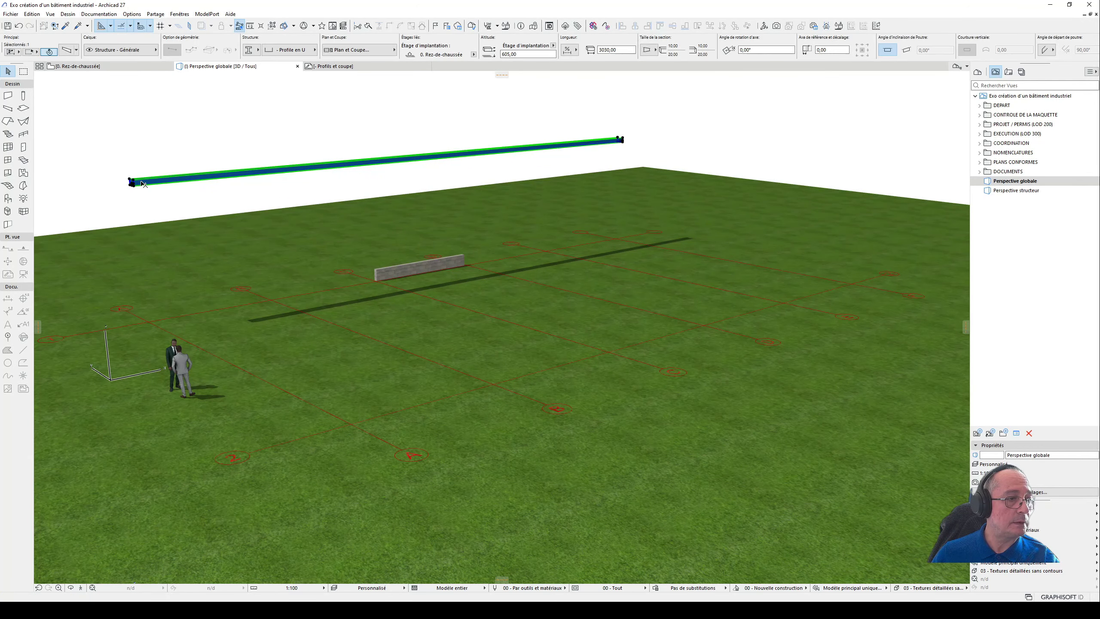
pyautogui.press('Delete')
# - Delete the last low wall and view the cleared site with its axis grid in 3D
pyautogui.click(397, 266)
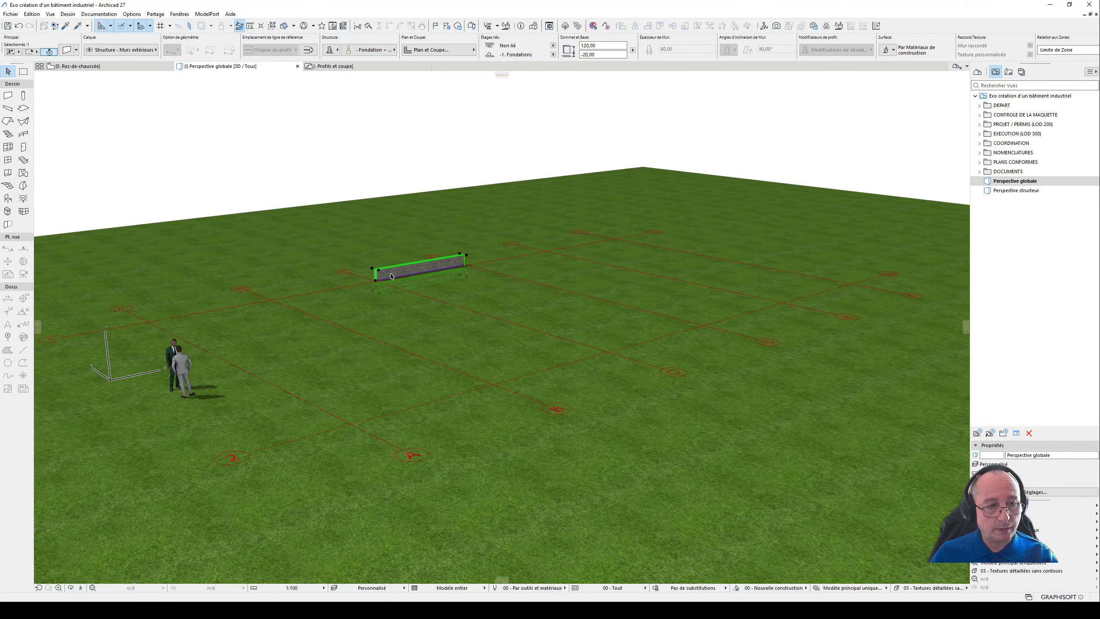
pyautogui.press('Delete')
pyautogui.scroll(-2, 594, 326)
pyautogui.keyDown('shift'); pyautogui.moveTo(593, 326); pyautogui.dragTo(582, 300, button='middle'); pyautogui.keyUp('shift')
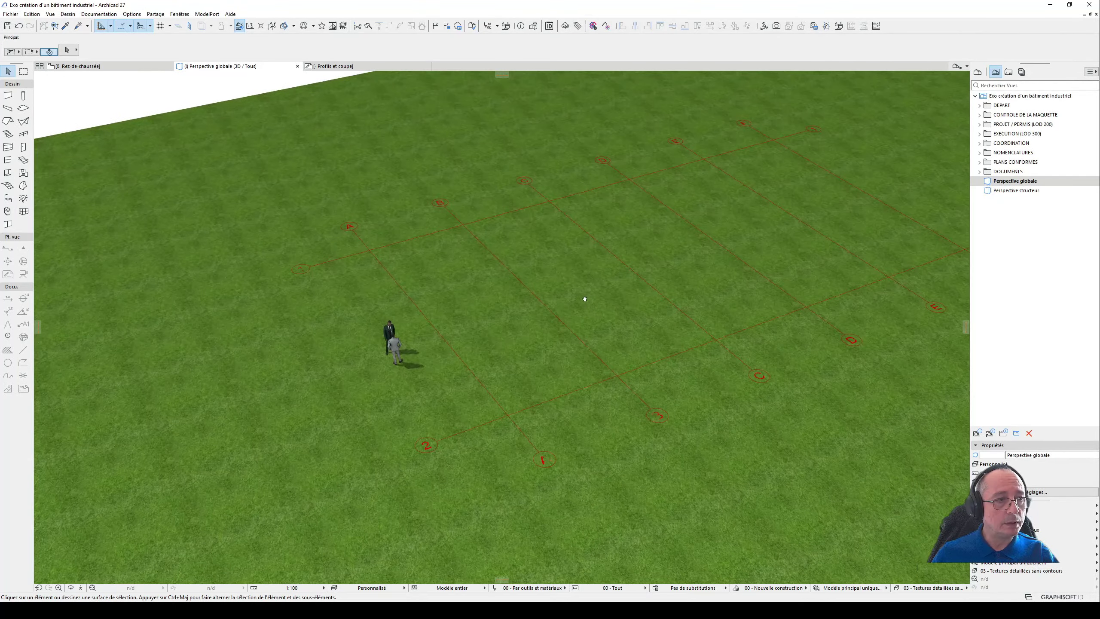
# - Open the Rez-de-chaussée plan and examine the axis grid A to F and 1 to 2
pyautogui.click(138, 67)
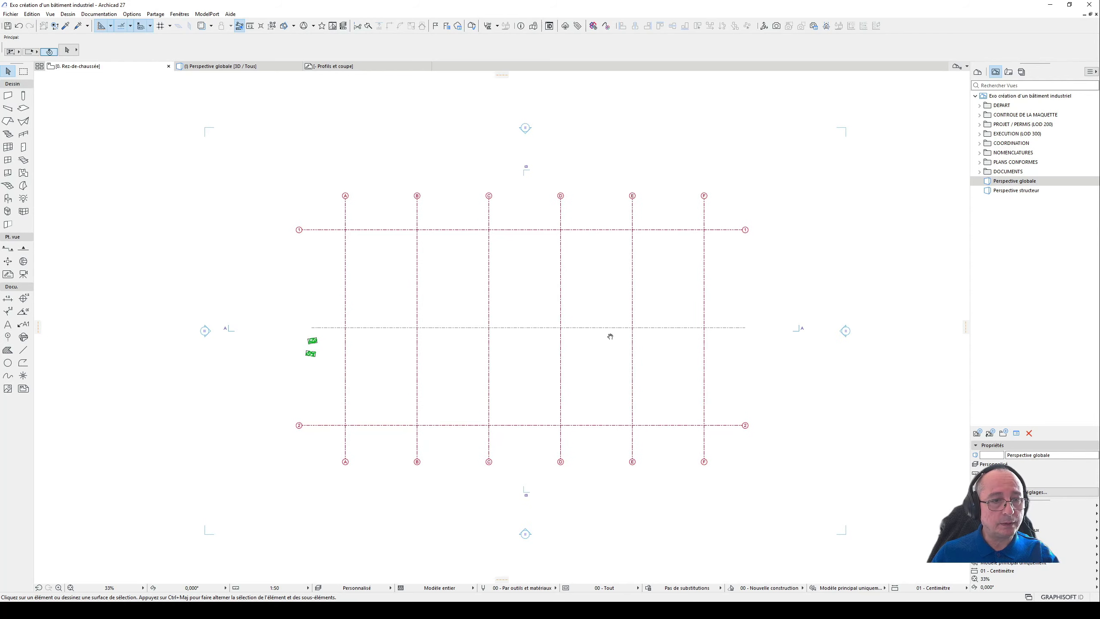
pyautogui.scroll(2, 478, 356)
pyautogui.scroll(2, 479, 356)
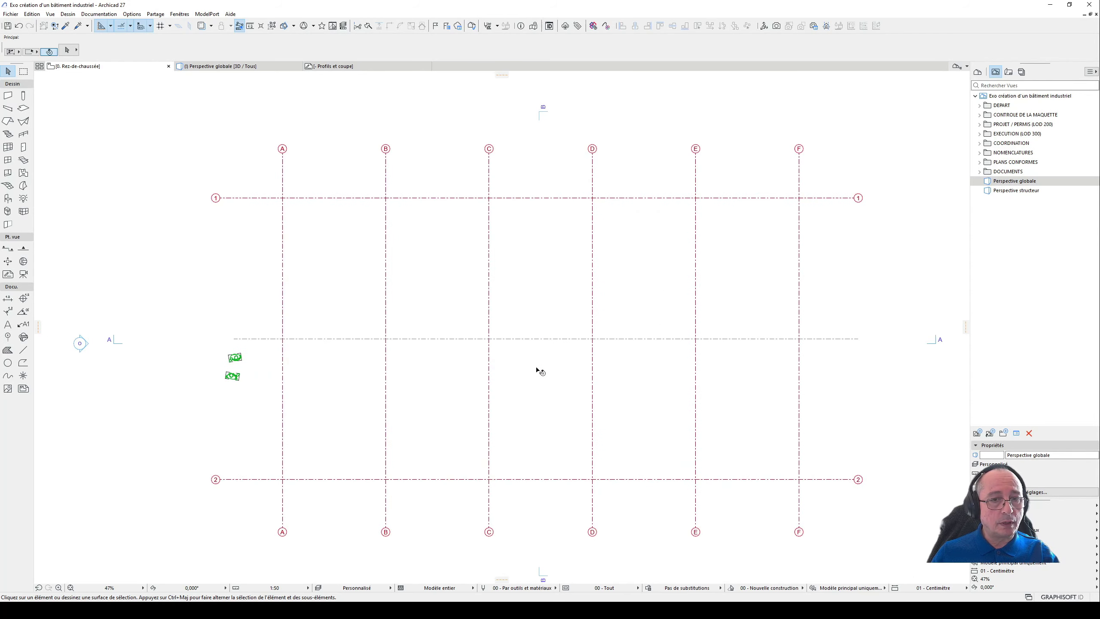
pyautogui.moveTo(537, 371); pyautogui.dragTo(506, 359, button='middle')
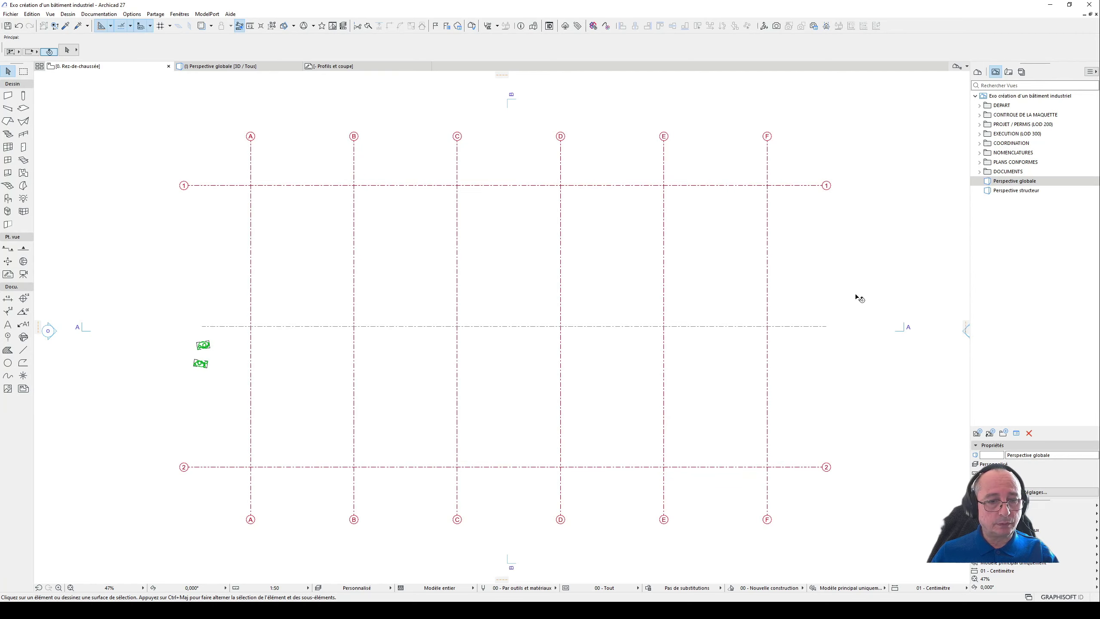
pyautogui.moveTo(856, 295); pyautogui.dragTo(830, 296, button='middle')
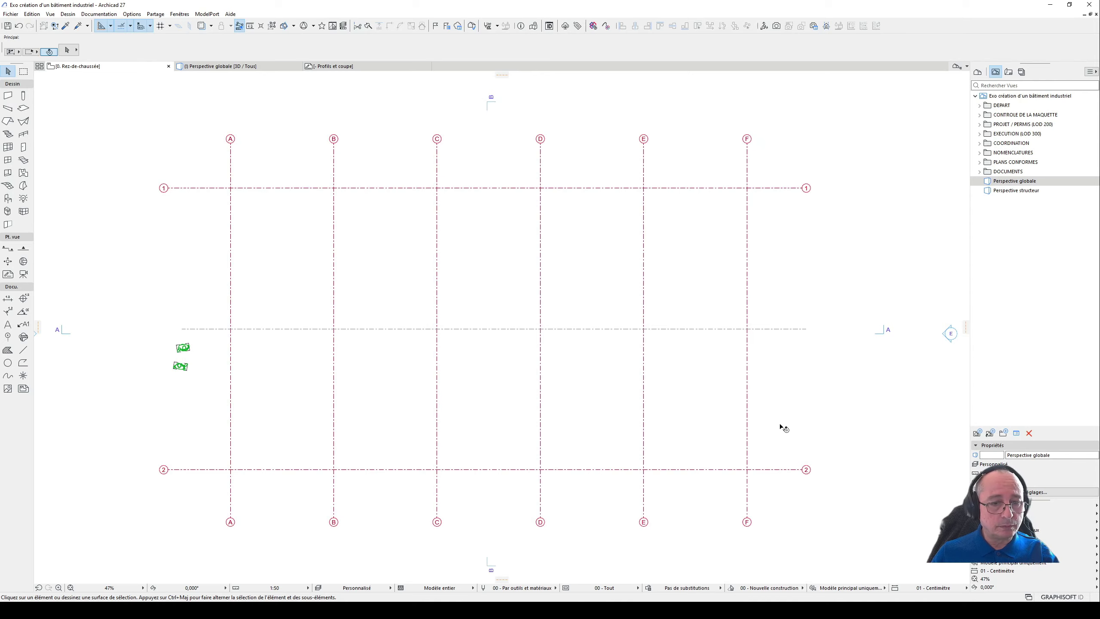
# - Open the Profils et coupe worksheet and examine the building's cross-section with its columns, footings and sloped roof
pyautogui.click(322, 66)
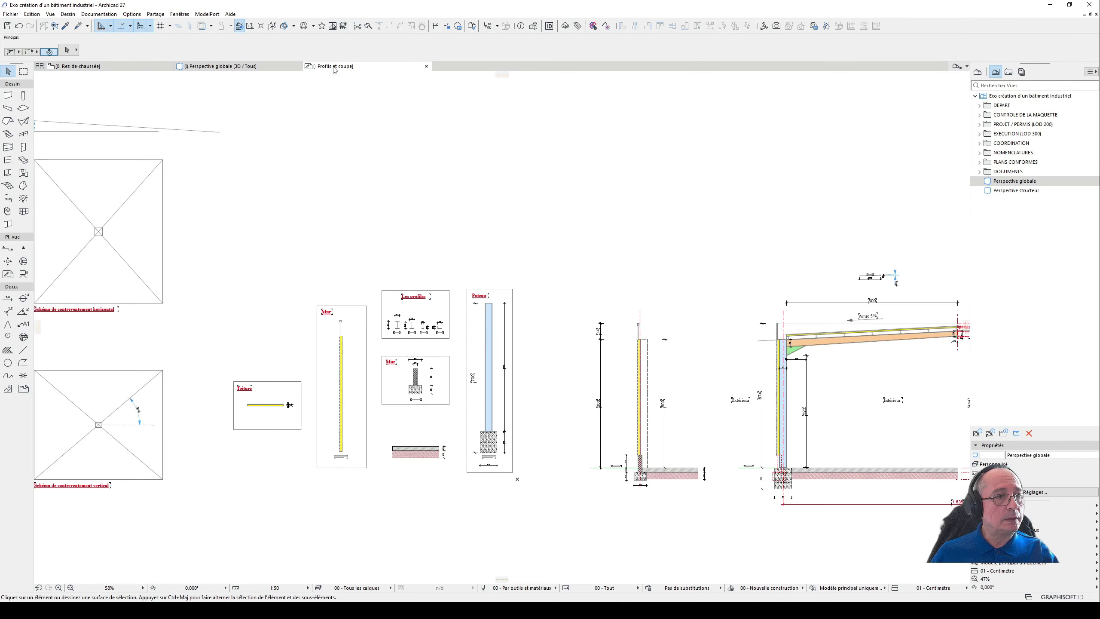
pyautogui.moveTo(706, 298); pyautogui.dragTo(370, 256, button='middle')
pyautogui.scroll(1, 486, 334)
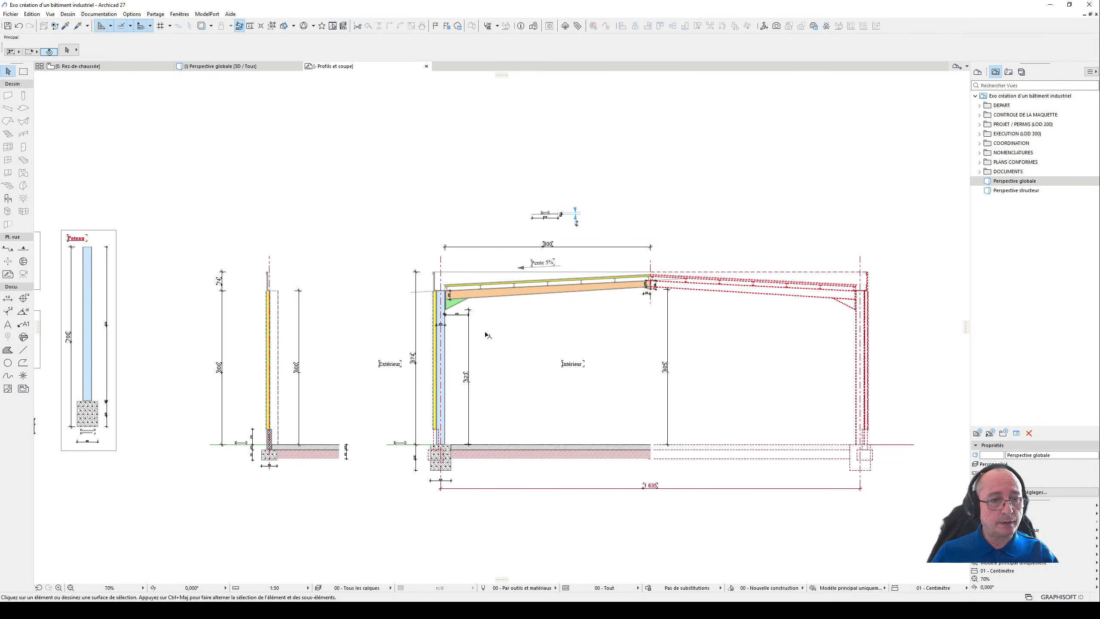
pyautogui.moveTo(560, 334); pyautogui.dragTo(545, 270, button='middle')
pyautogui.scroll(2, 469, 272)
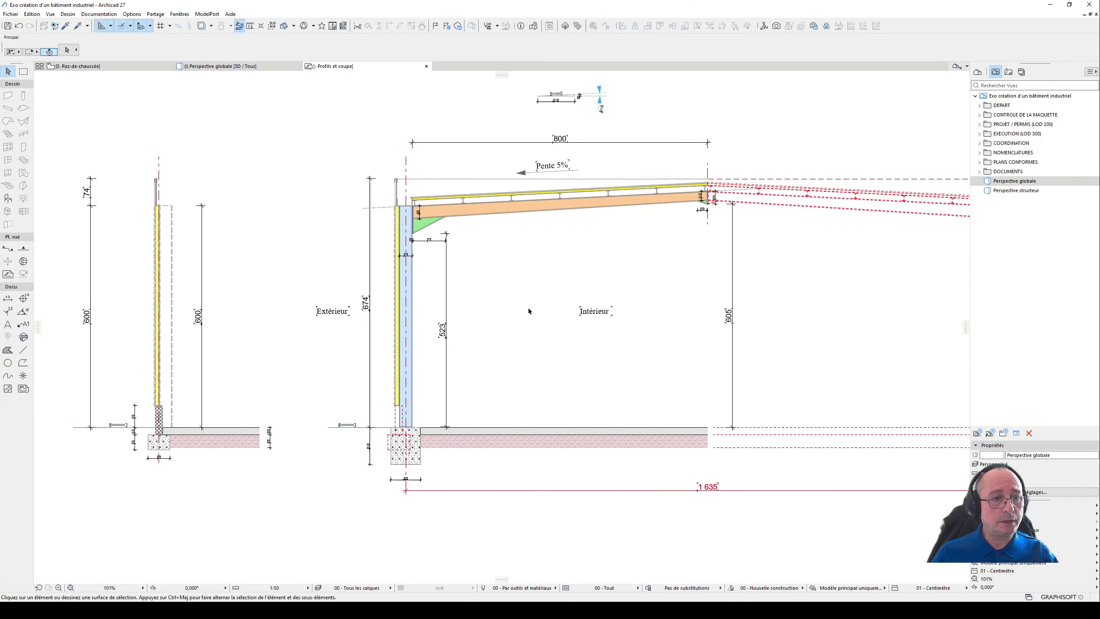
pyautogui.moveTo(308, 302); pyautogui.dragTo(489, 299, button='middle')
pyautogui.scroll(2, 702, 294)
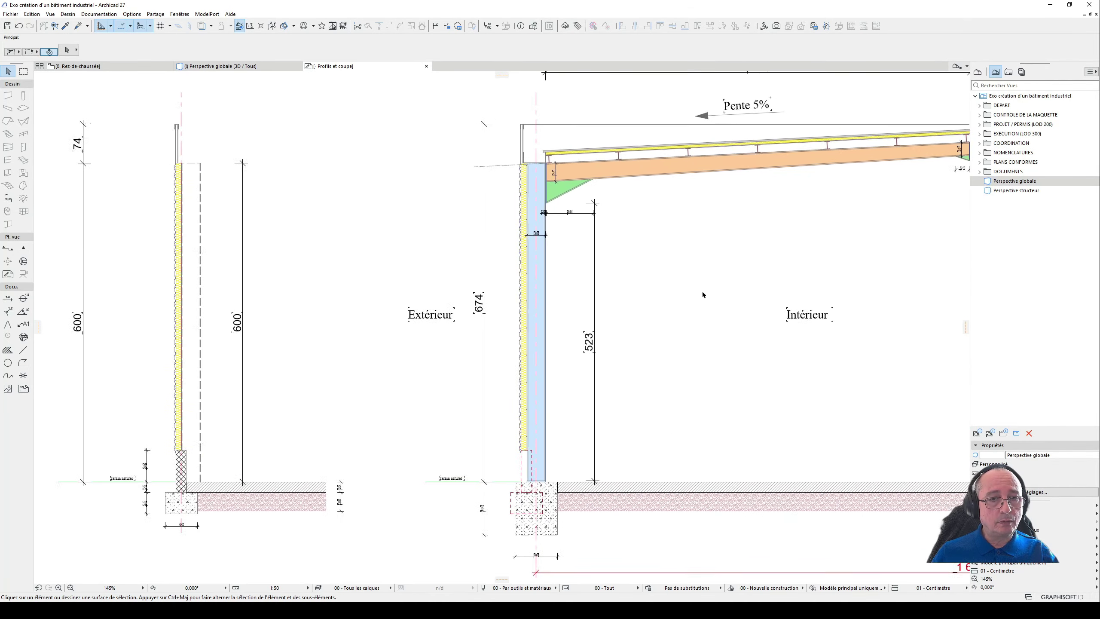
pyautogui.scroll(-3, 702, 295)
pyautogui.moveTo(274, 286); pyautogui.dragTo(455, 288, button='middle')
# - Examine the Poteau detail, inspecting the steel column, its concrete footing and their height dimensions
pyautogui.moveTo(315, 120); pyautogui.dragTo(443, 437)
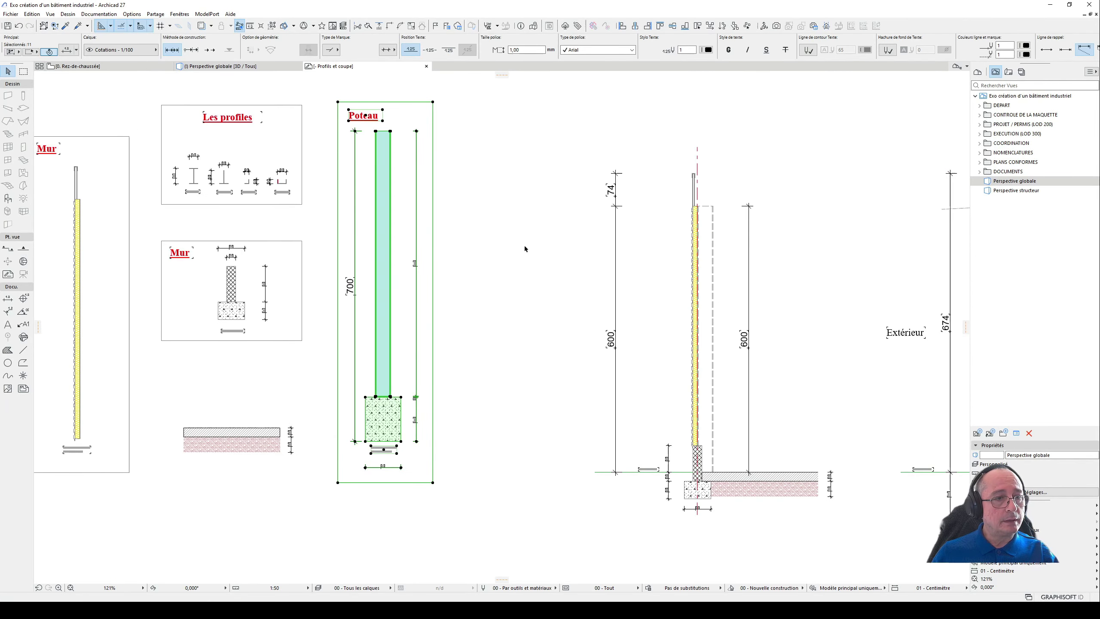
pyautogui.click(488, 253)
pyautogui.scroll(2, 498, 266)
pyautogui.moveTo(508, 282); pyautogui.dragTo(544, 295, button='middle')
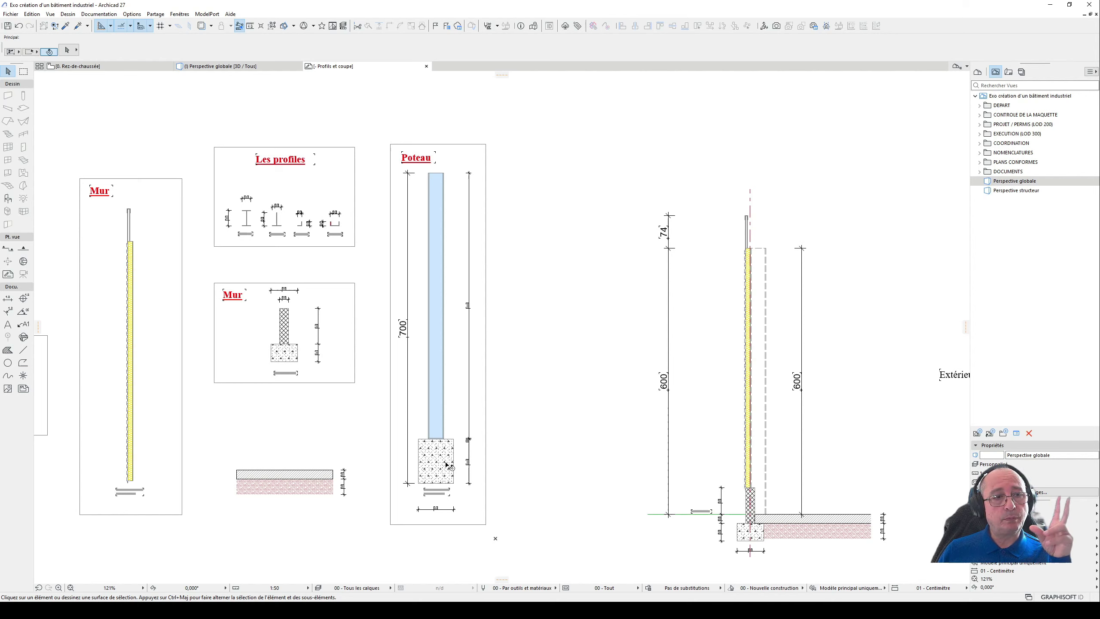
pyautogui.click(437, 384)
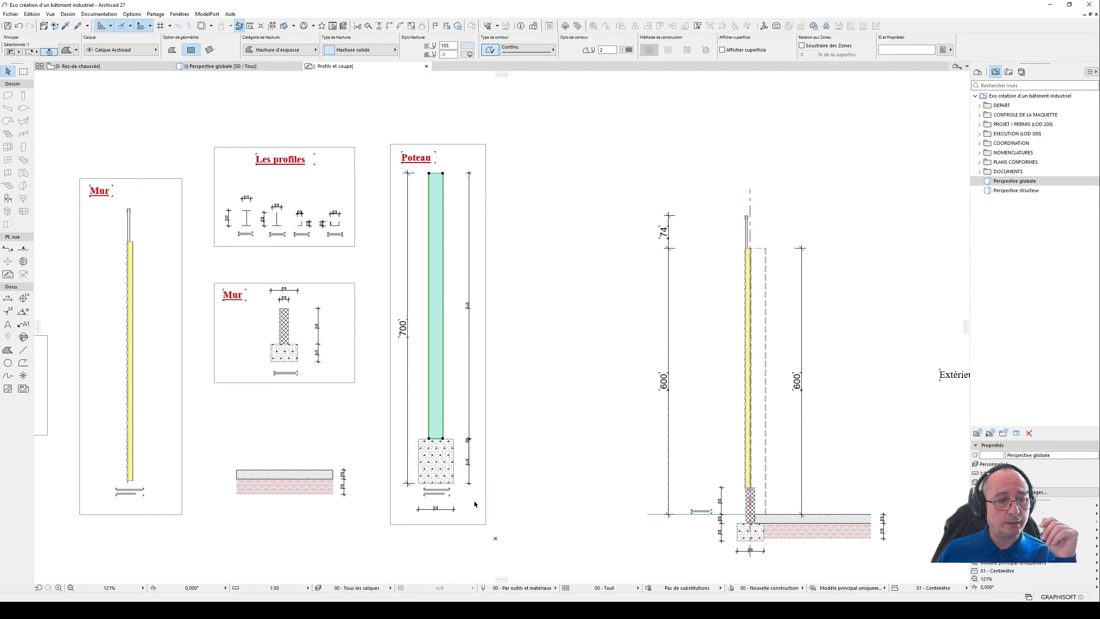
pyautogui.click(444, 466)
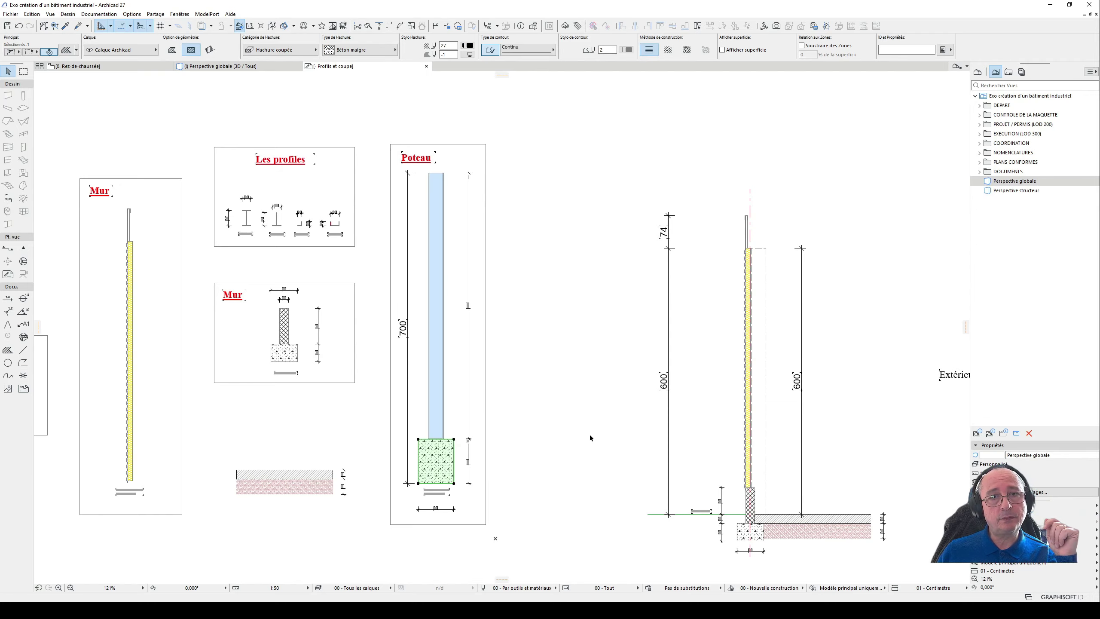
pyautogui.click(572, 422)
pyautogui.scroll(3, 429, 437)
pyautogui.scroll(3, 455, 464)
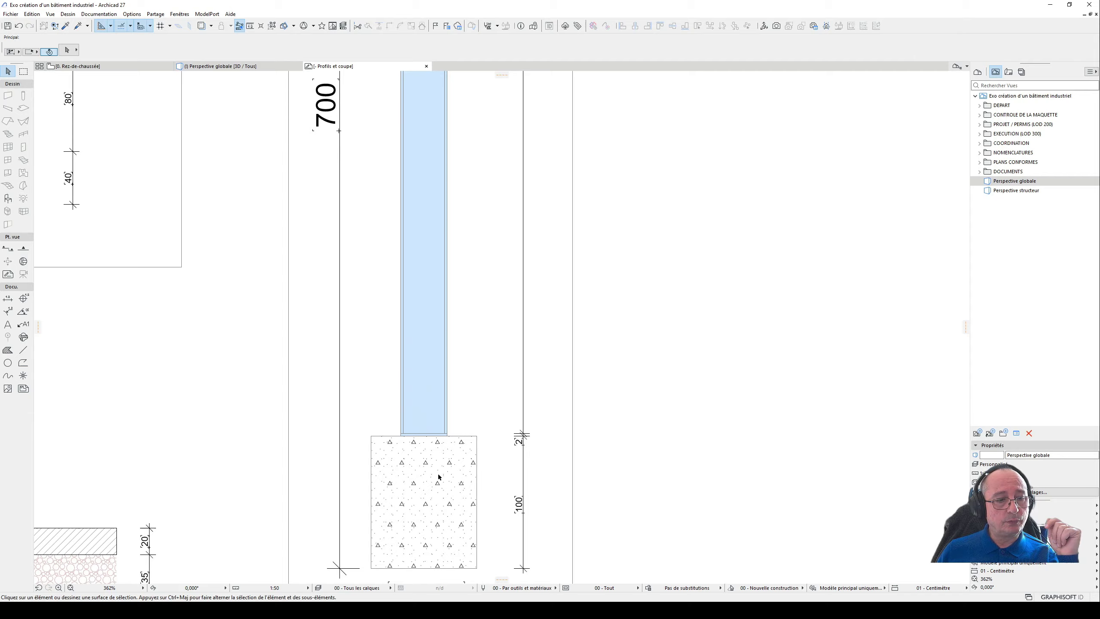
pyautogui.click(437, 478)
pyautogui.scroll(-5, 466, 434)
pyautogui.scroll(-3, 466, 433)
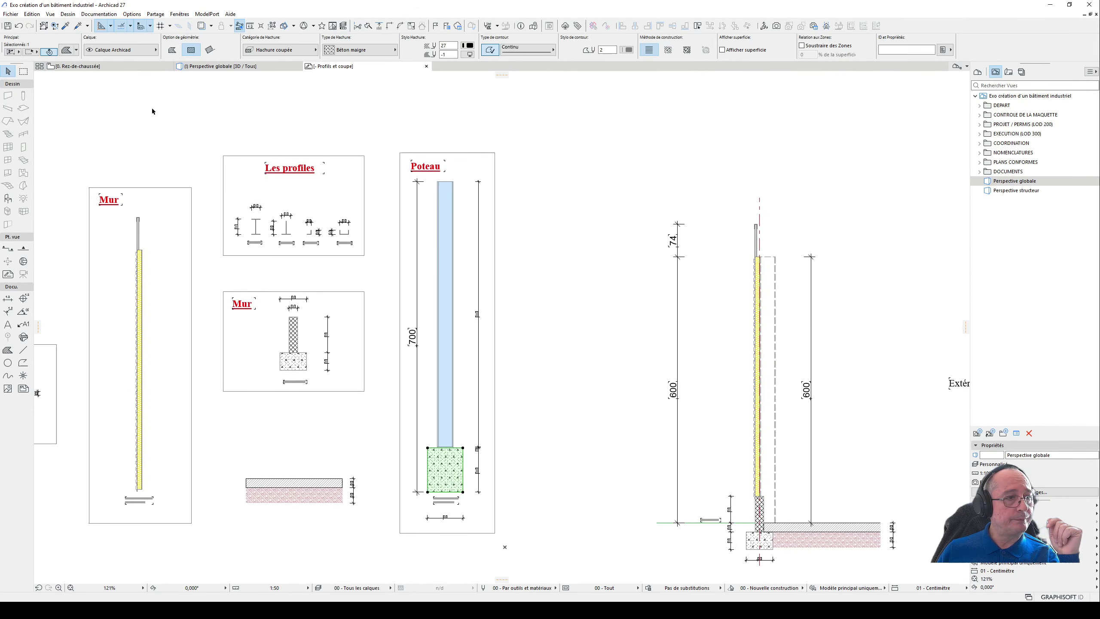
pyautogui.click(617, 171)
# - On the Rez-de-chaussée plan, give the default column a rectangular Béton section and place one between axes A and B, near axis 1
pyautogui.click(101, 65)
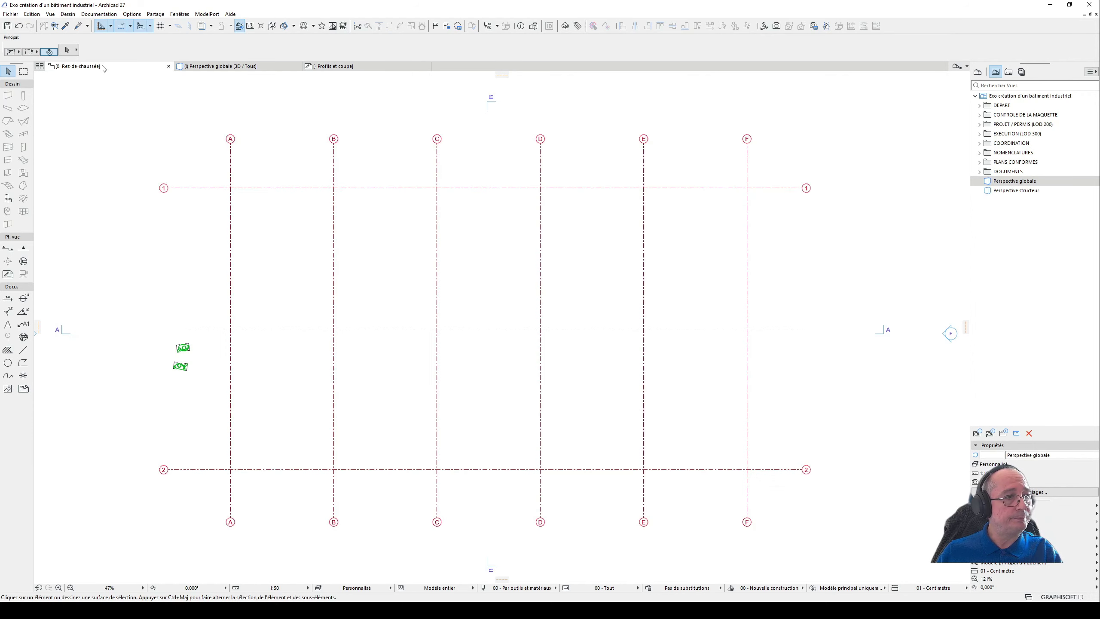
pyautogui.scroll(2, 560, 270)
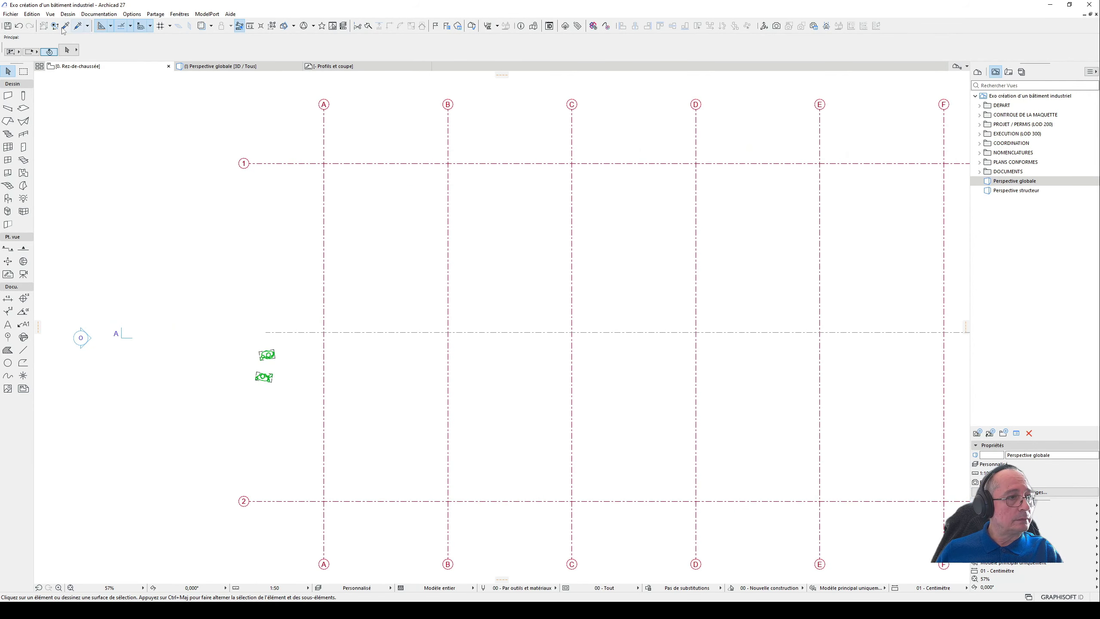
pyautogui.doubleClick(23, 96)
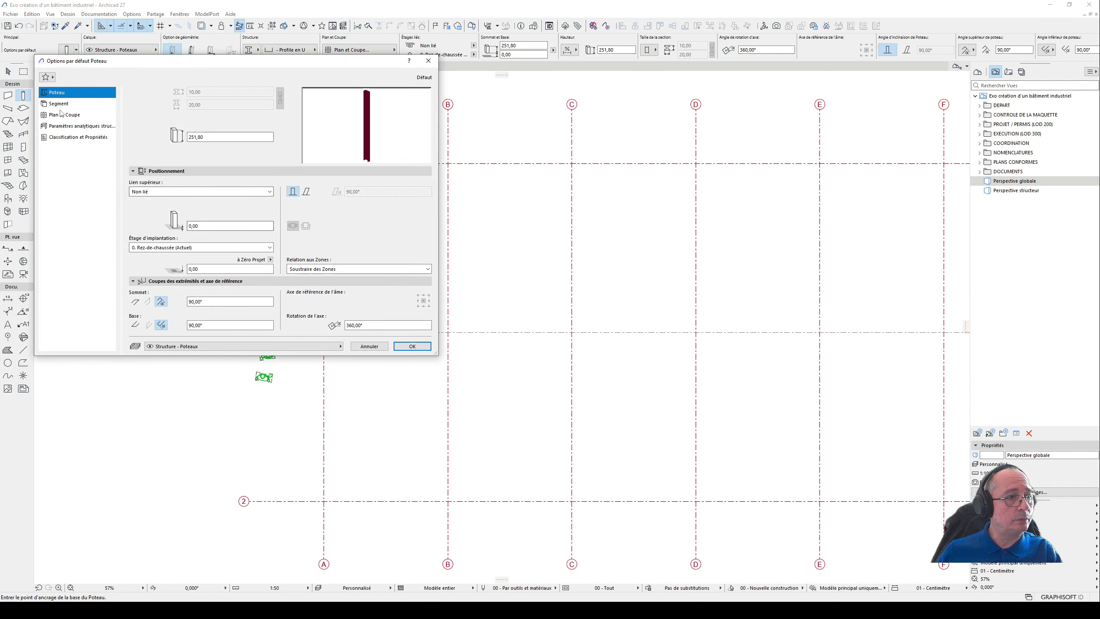
pyautogui.click(58, 103)
pyautogui.click(135, 184)
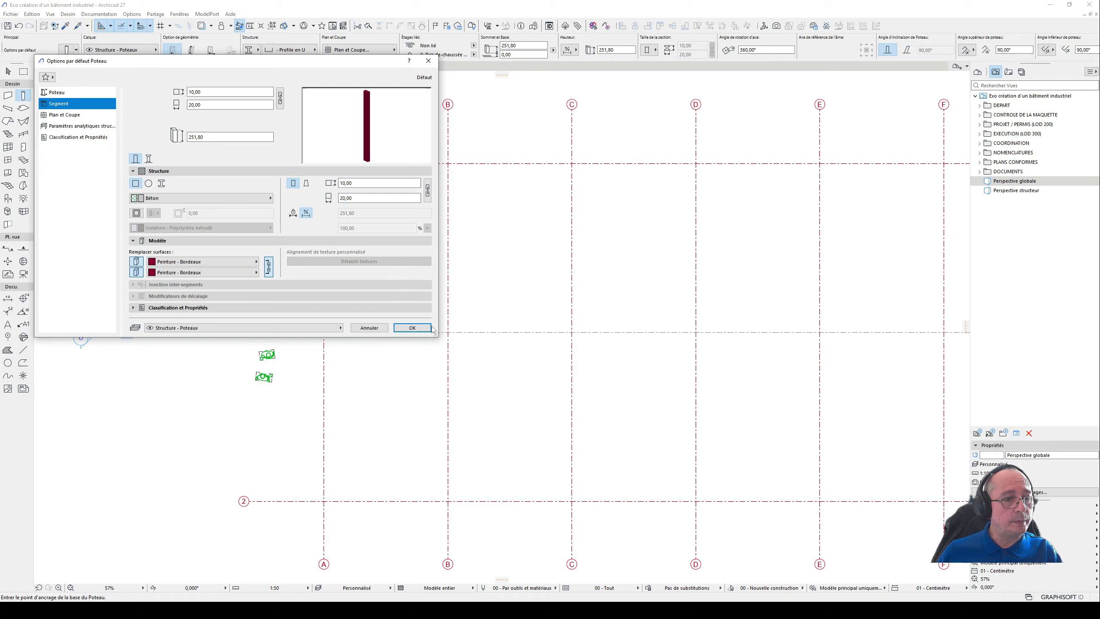
pyautogui.click(412, 327)
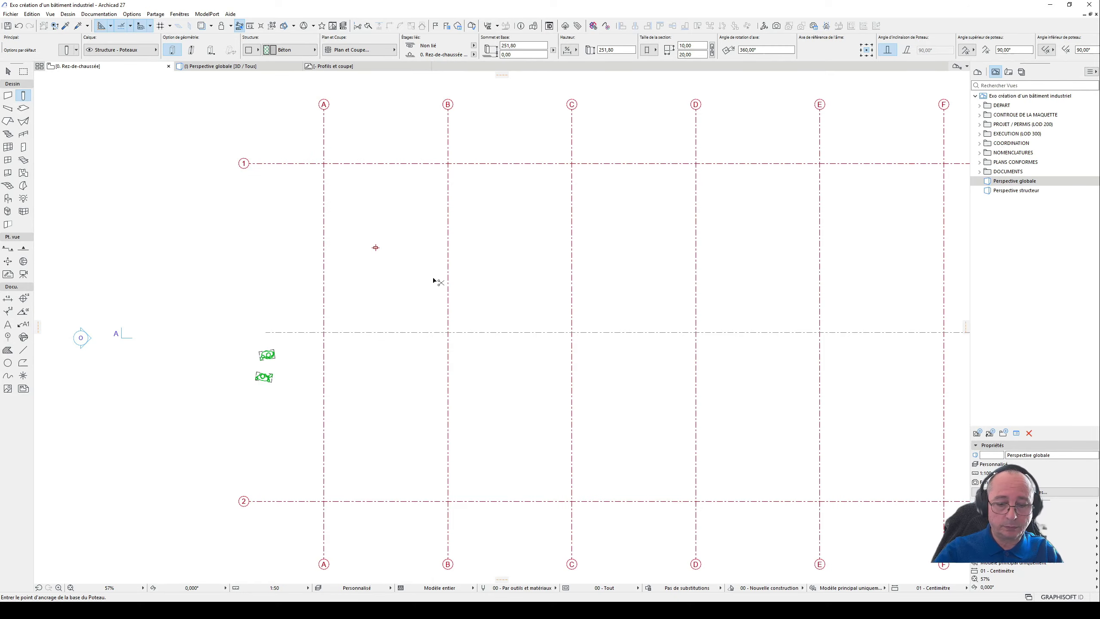
# - In the 3D view, turn off both Peinture - Bordeaux surface overrides on the placed column
pyautogui.press('F3')
pyautogui.scroll(5, 449, 248)
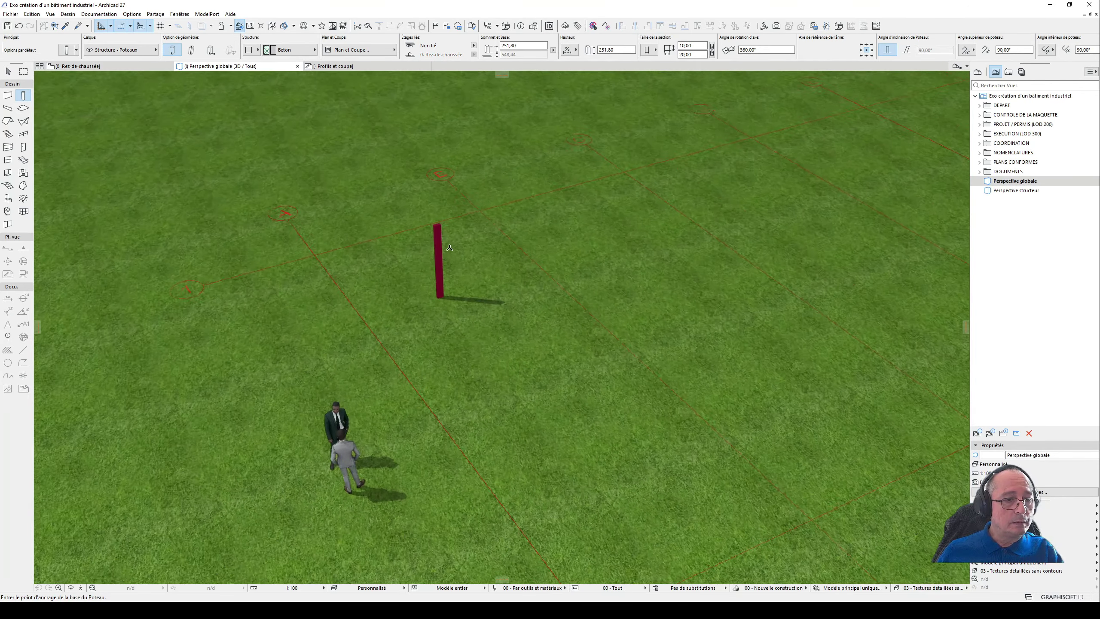
pyautogui.scroll(5, 449, 248)
pyautogui.click(7, 72)
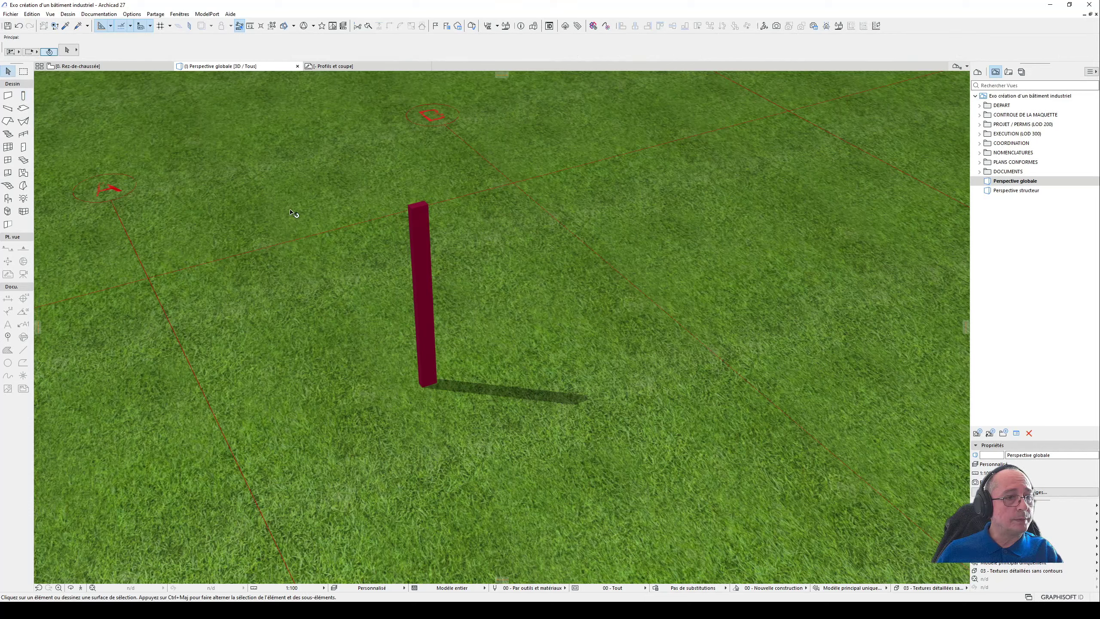
pyautogui.click(423, 261)
pyautogui.doubleClick(423, 313)
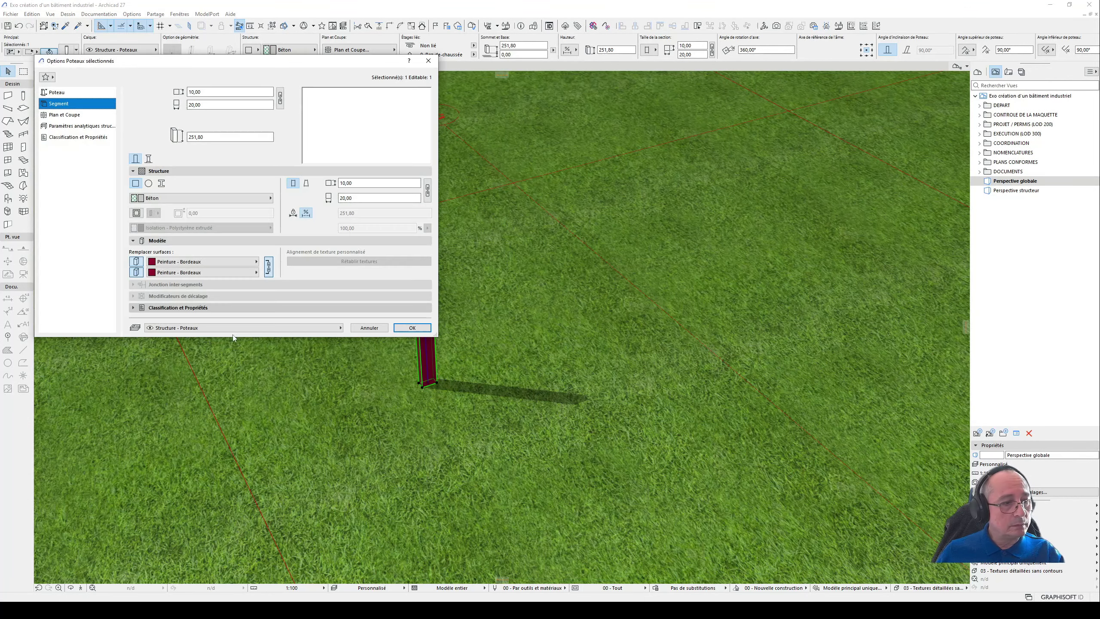
pyautogui.click(135, 272)
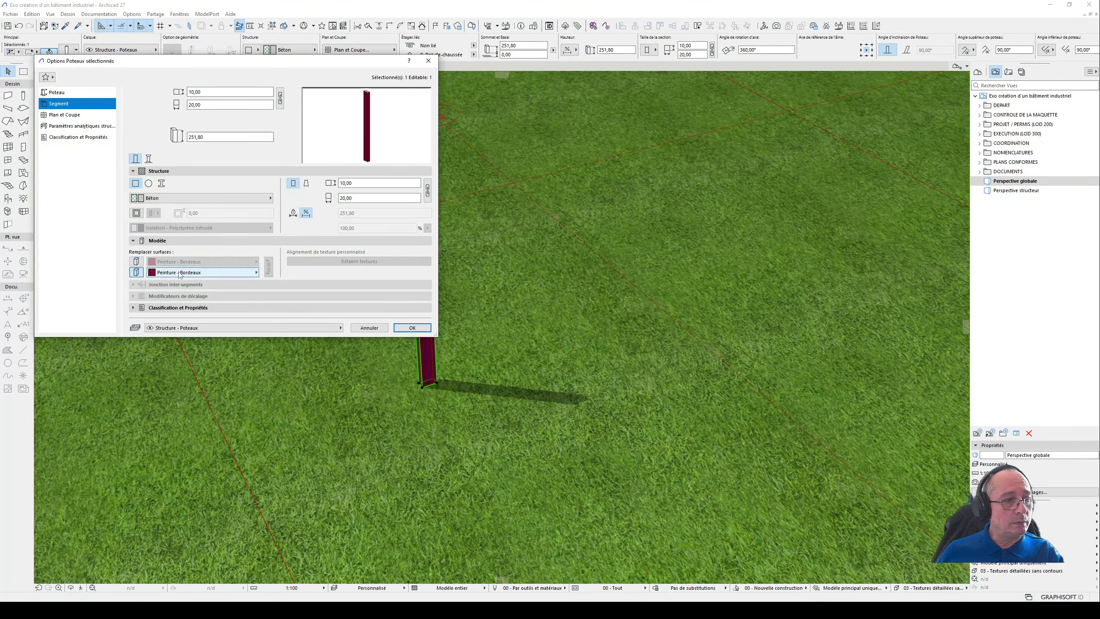
pyautogui.click(136, 272)
pyautogui.click(411, 327)
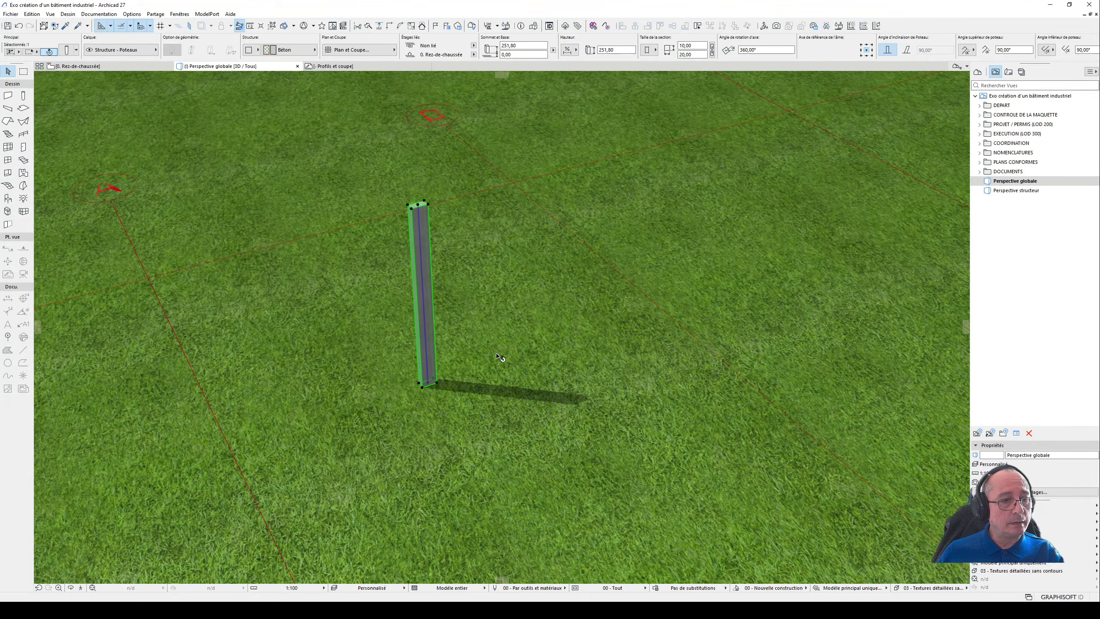
pyautogui.click(497, 333)
# - Open the settings of the concrete column and switch its segment structure to multi-segment mode
pyautogui.keyDown('shift'); pyautogui.moveTo(429, 251); pyautogui.dragTo(317, 259, button='middle'); pyautogui.keyUp('shift')
pyautogui.click(407, 244)
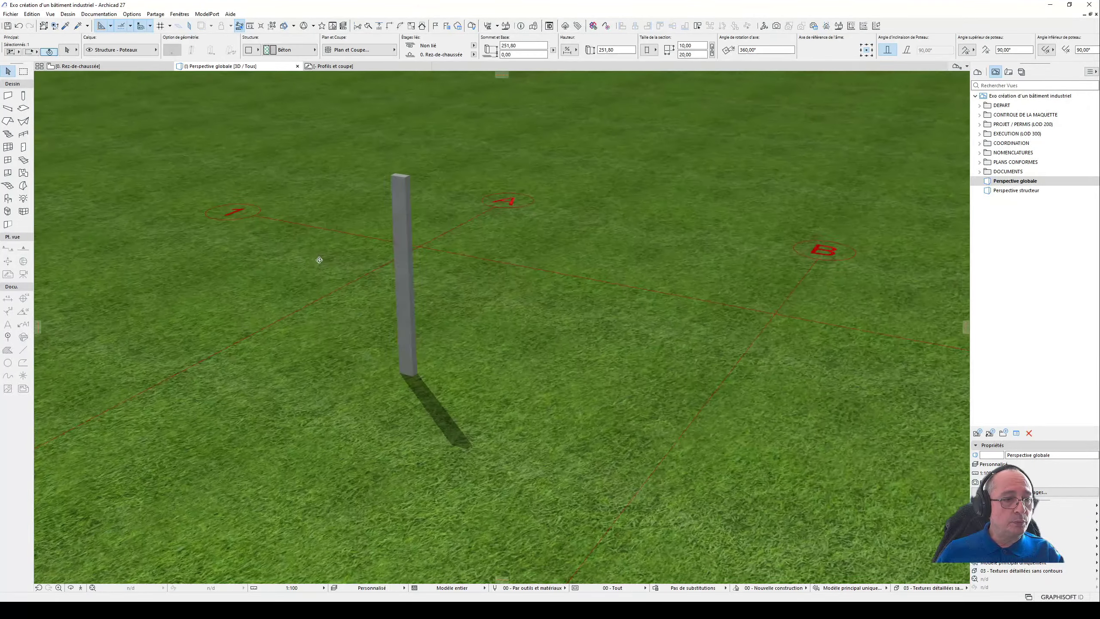
pyautogui.scroll(5, 392, 206)
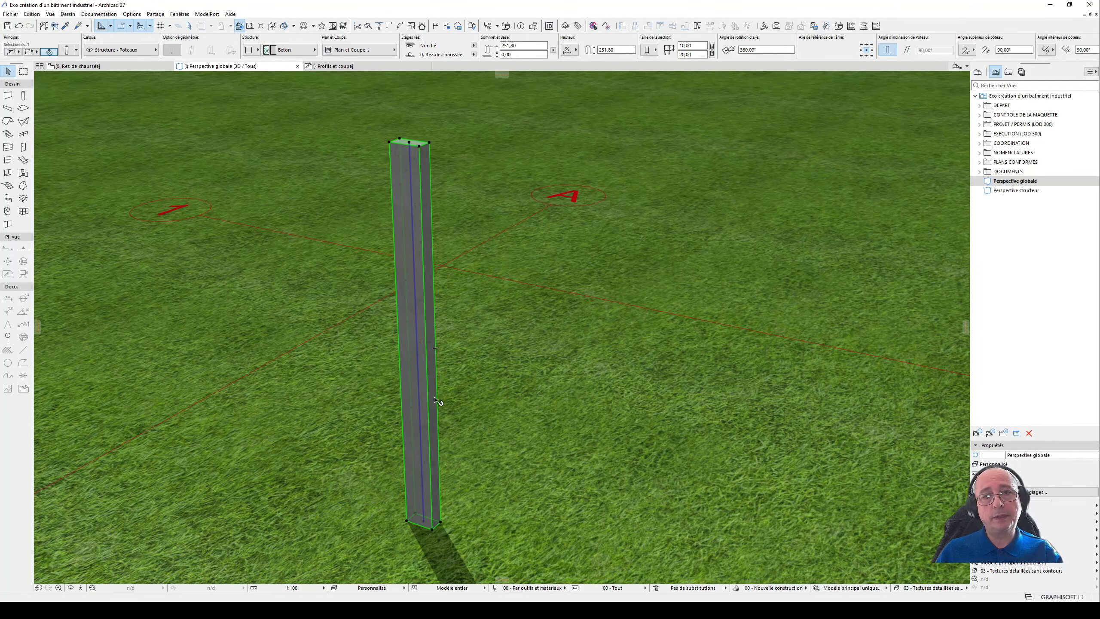
pyautogui.moveTo(435, 399)
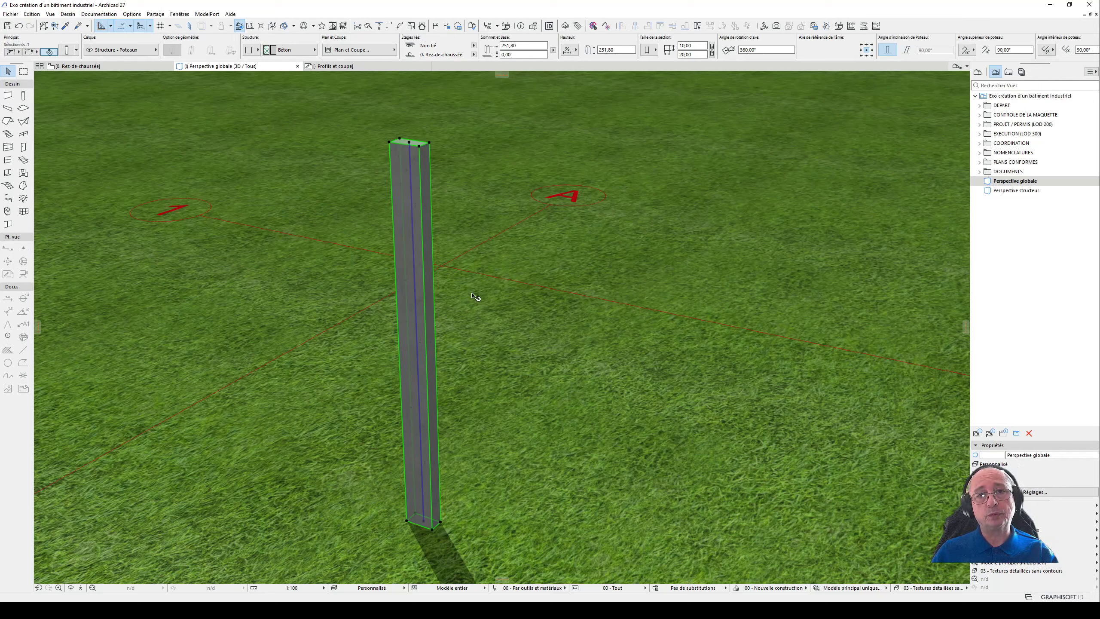
pyautogui.keyDown('shift'); pyautogui.moveTo(451, 371); pyautogui.dragTo(436, 328, button='middle'); pyautogui.keyUp('shift')
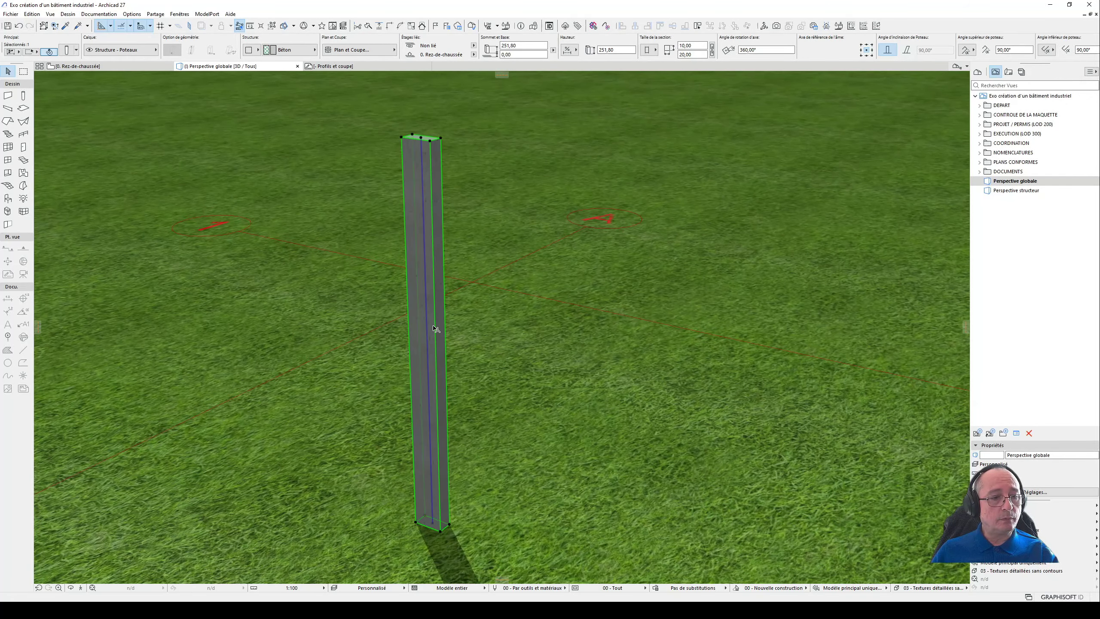
pyautogui.doubleClick(439, 428)
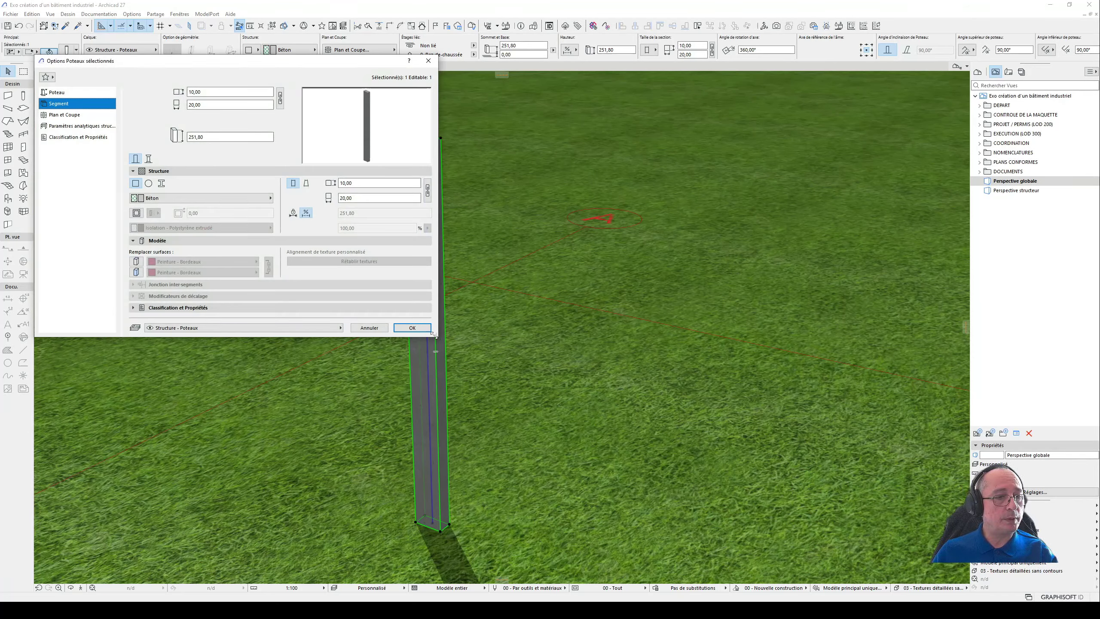
pyautogui.moveTo(433, 333); pyautogui.dragTo(402, 503)
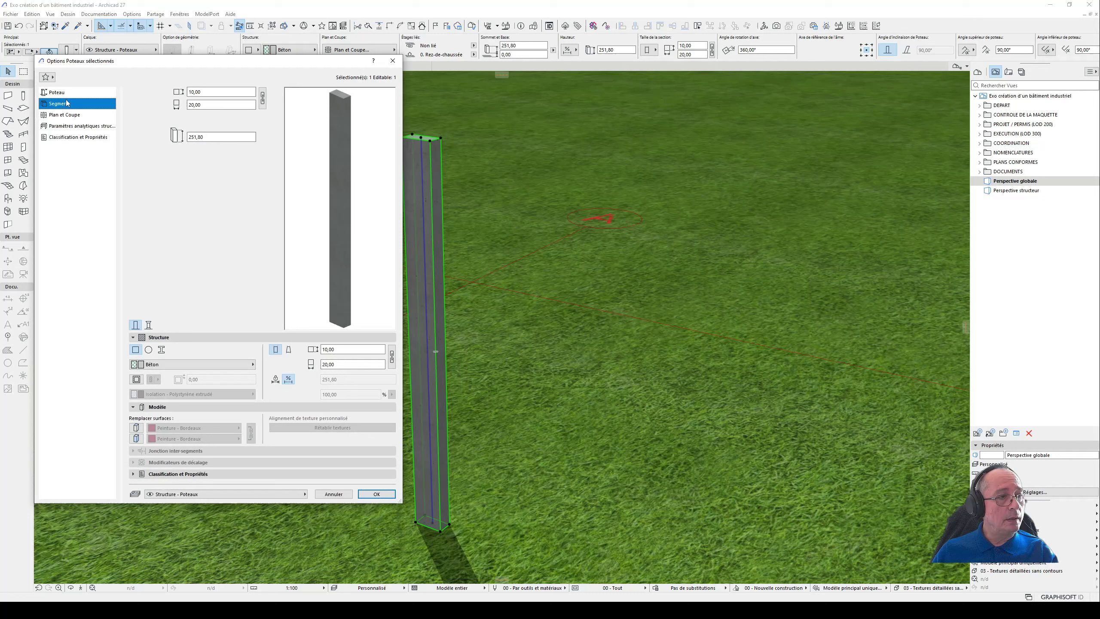
pyautogui.click(61, 93)
pyautogui.click(73, 105)
pyautogui.click(150, 326)
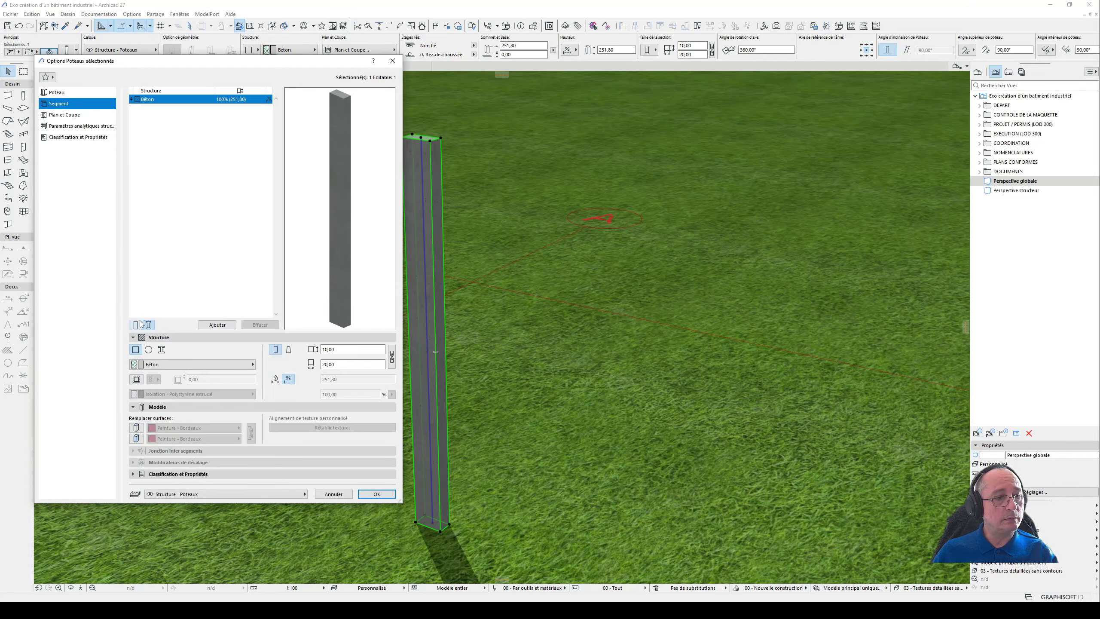
# - Add two extra Béton segments to the column and apply the settings
pyautogui.click(218, 325)
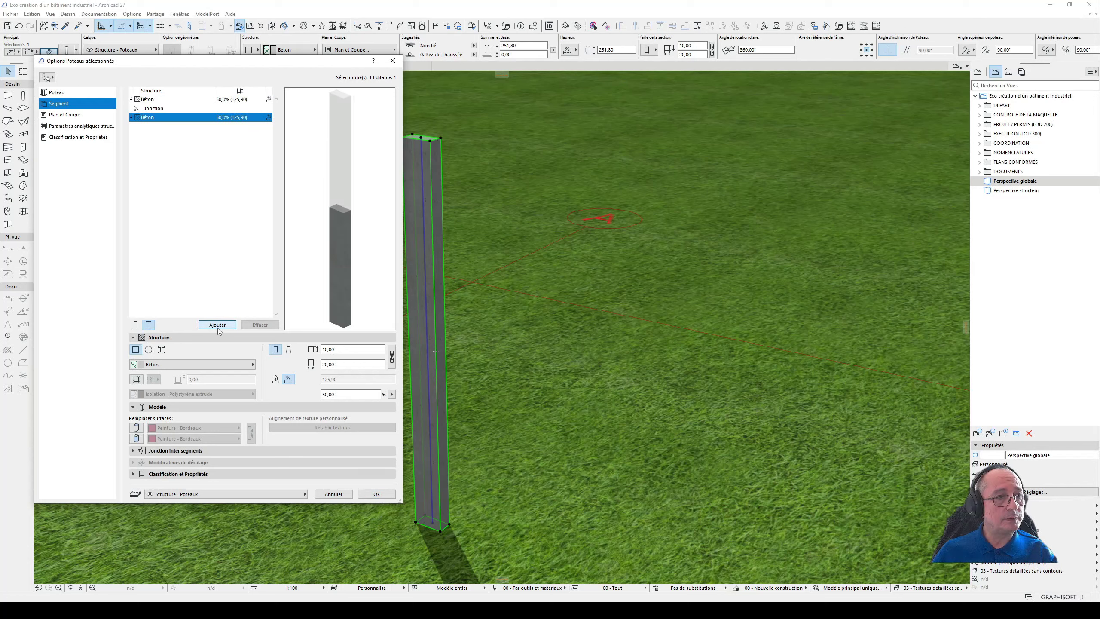
pyautogui.click(218, 325)
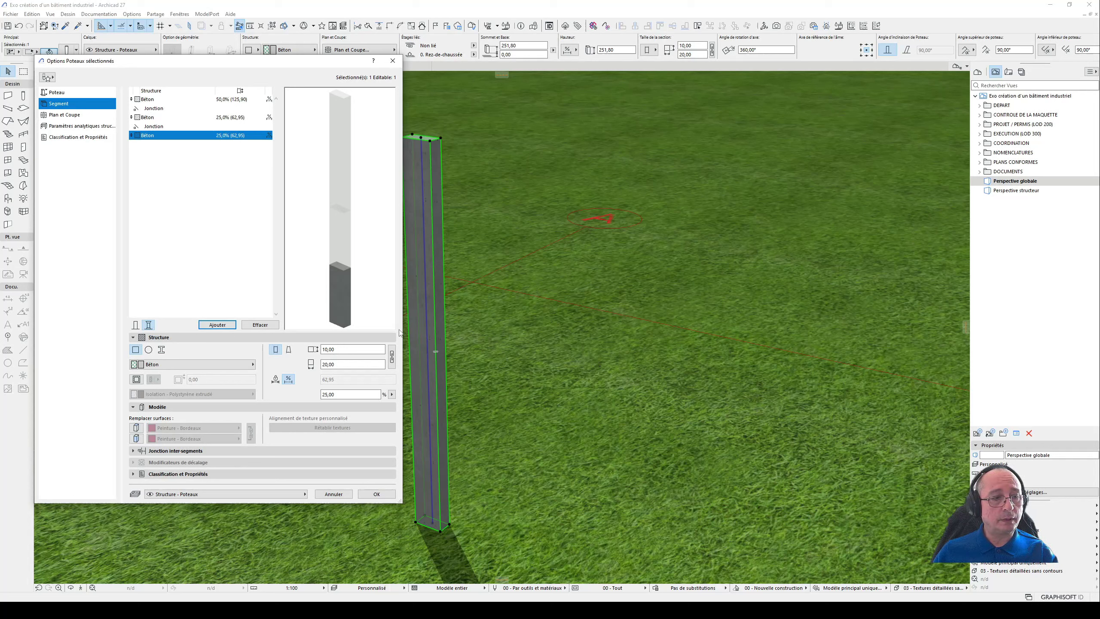
pyautogui.click(383, 495)
# - In the Profils et coupe worksheet, examine the Poteau detail's concrete footing, thin base plate and their dimensions
pyautogui.click(347, 67)
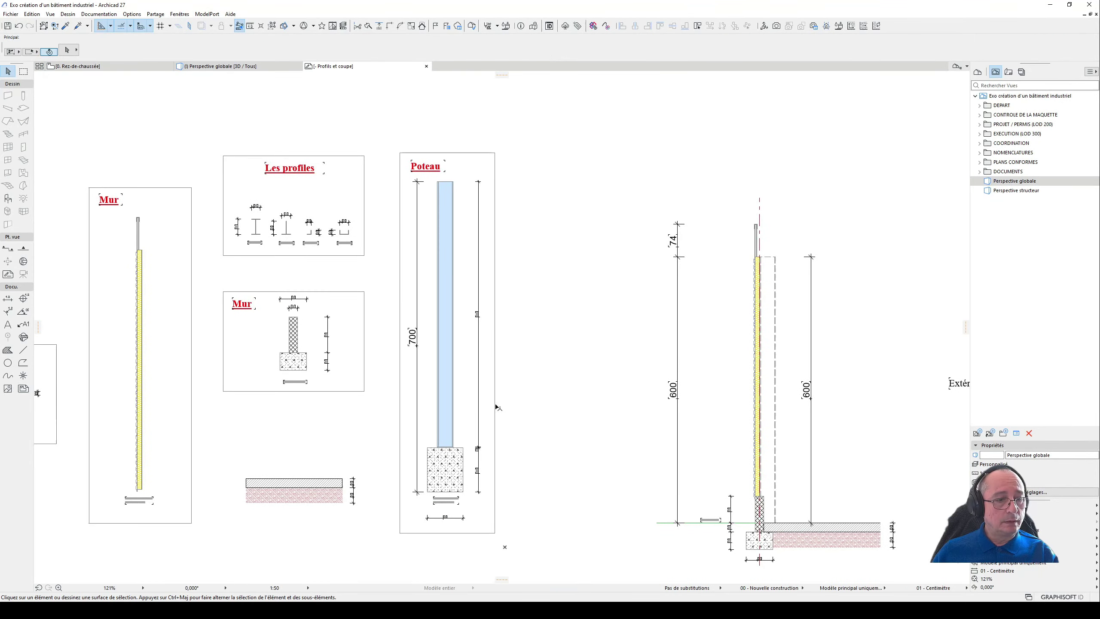
pyautogui.scroll(3, 457, 481)
pyautogui.click(439, 459)
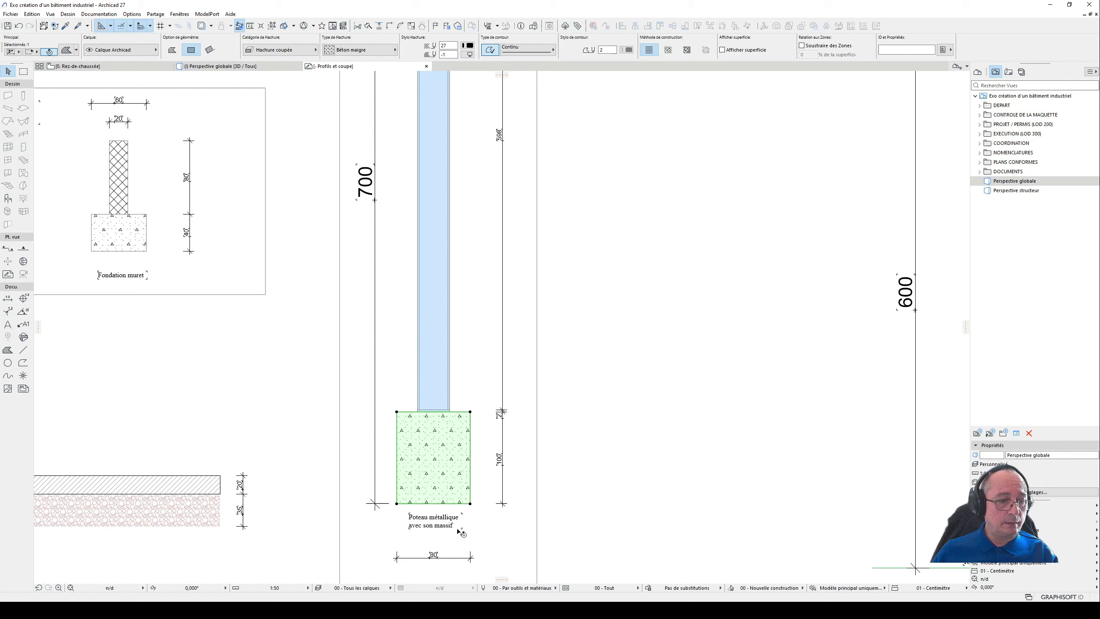
pyautogui.scroll(3, 446, 468)
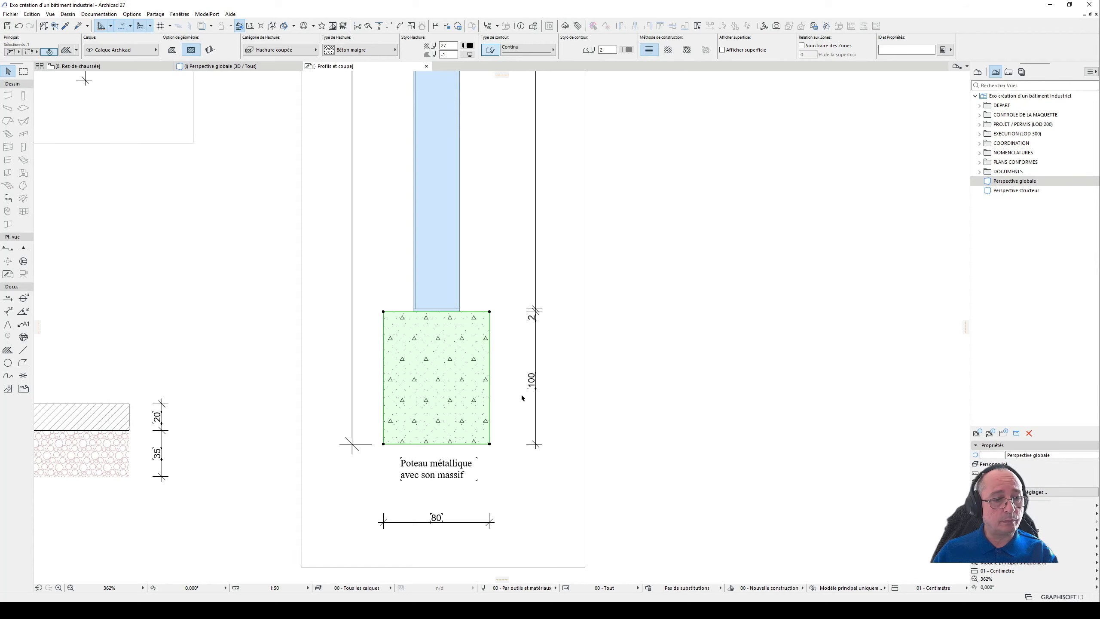
pyautogui.scroll(-3, 451, 373)
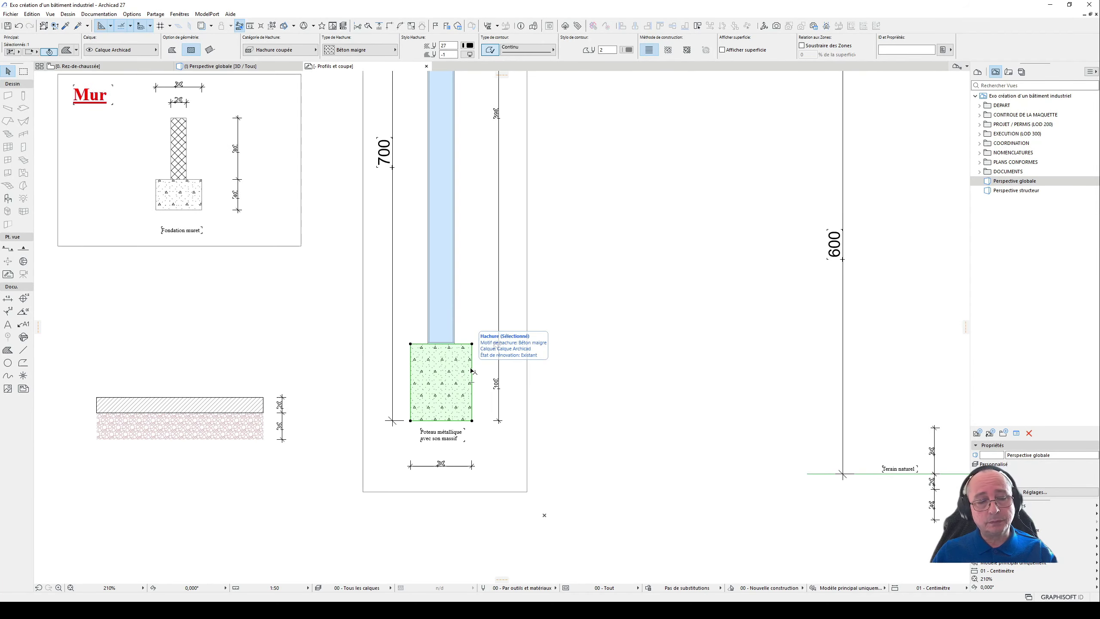
pyautogui.moveTo(501, 309); pyautogui.dragTo(488, 353, button='middle')
pyautogui.scroll(5, 428, 384)
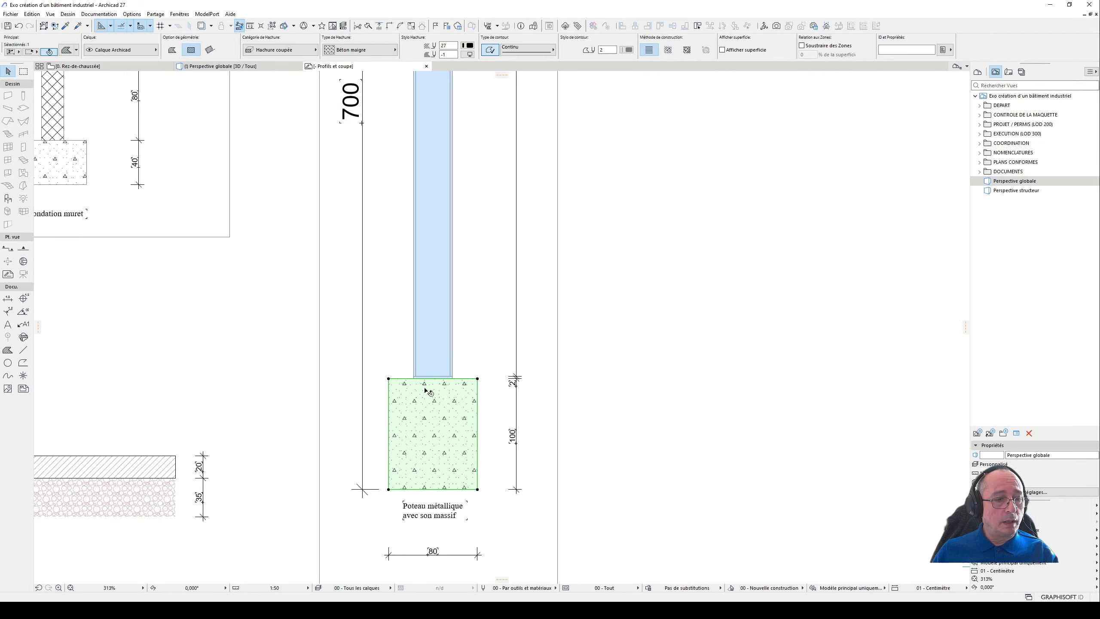
pyautogui.click(439, 368)
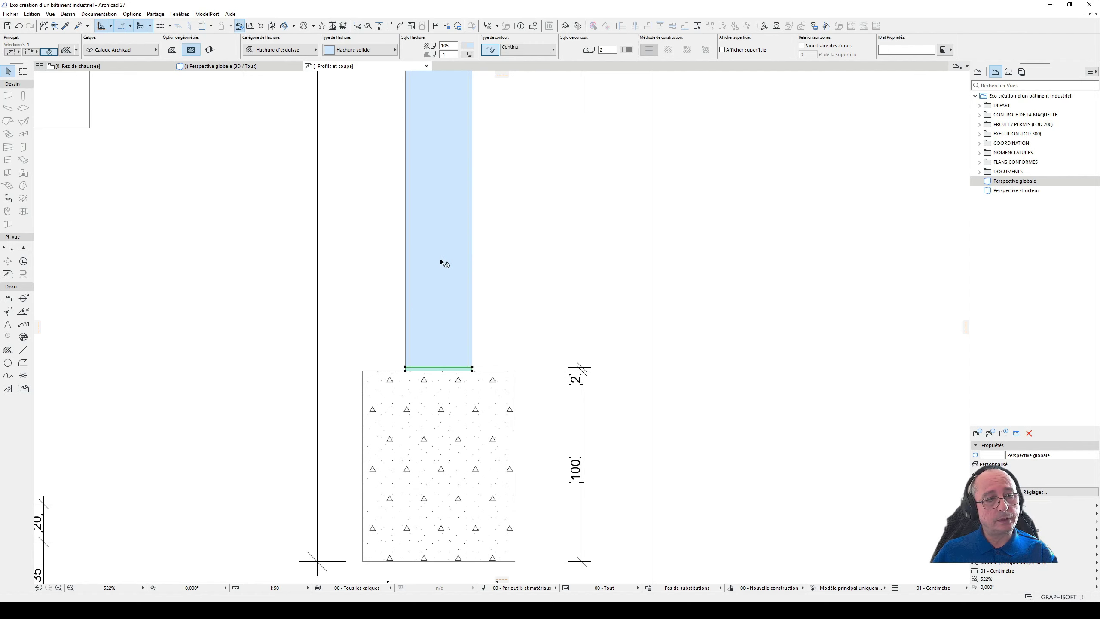
pyautogui.scroll(-2, 419, 312)
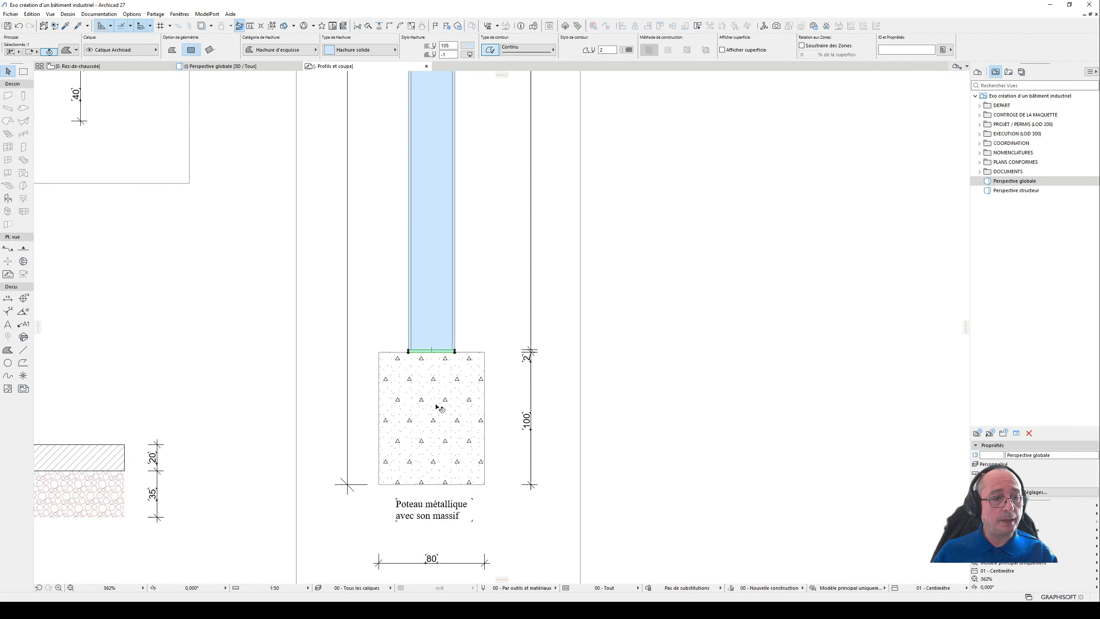
# - Draw a vertical line from the steel column's base through the plate into the concrete footing
pyautogui.click(23, 349)
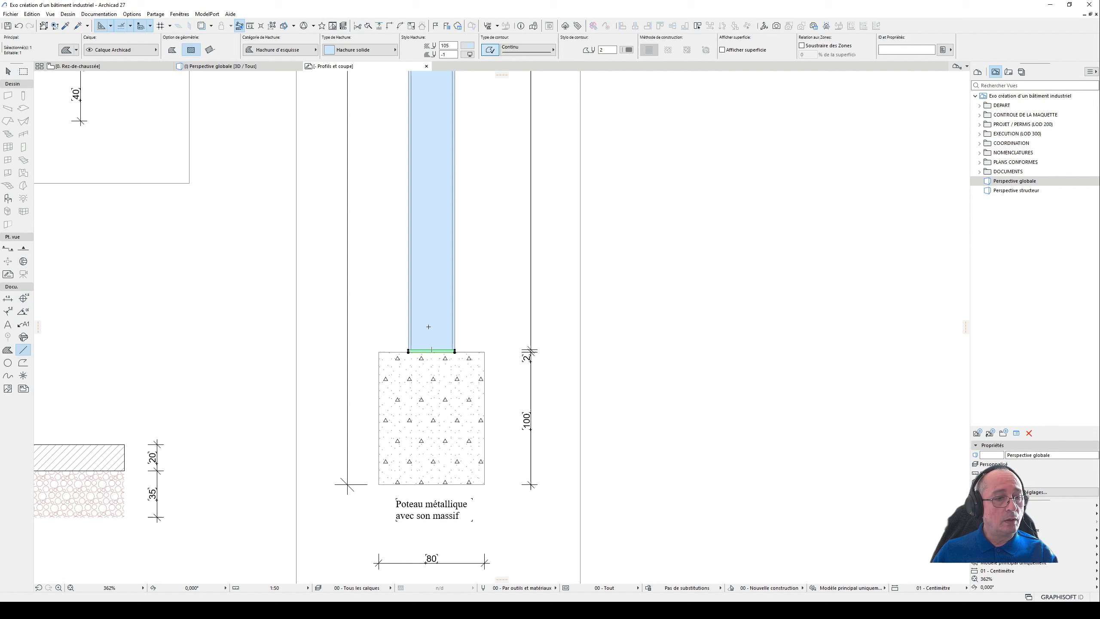
pyautogui.click(432, 349)
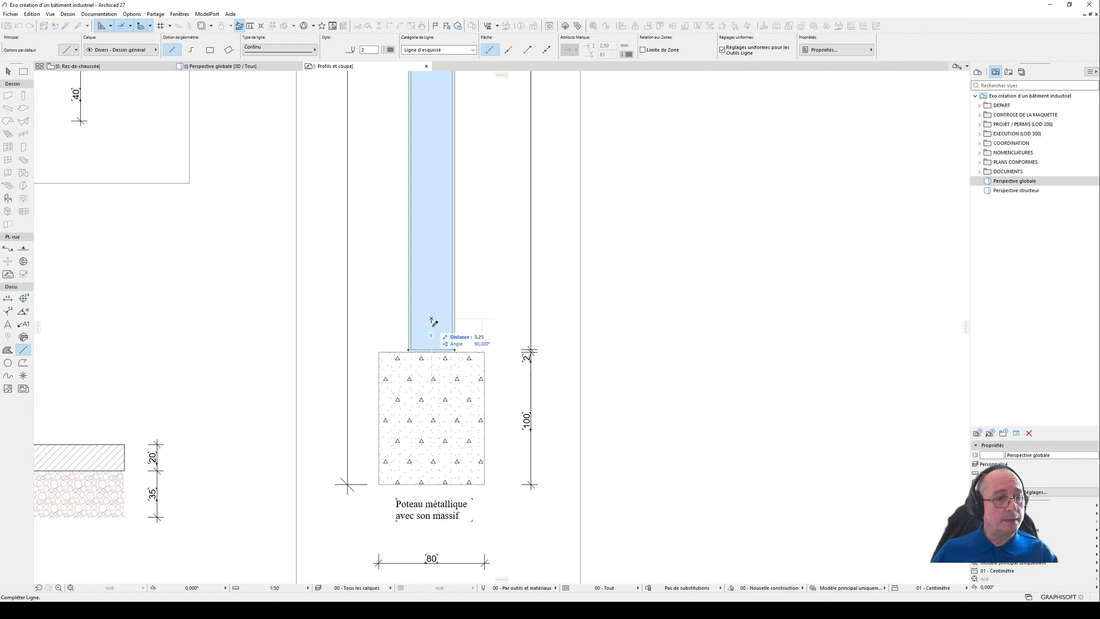
pyautogui.click(432, 319)
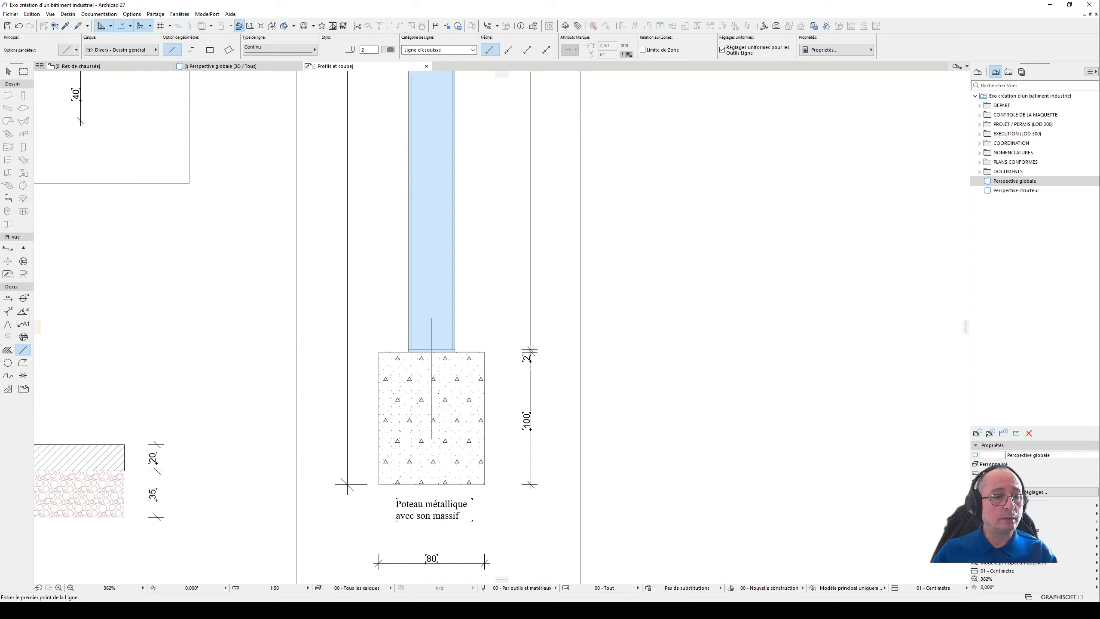
pyautogui.scroll(3, 439, 408)
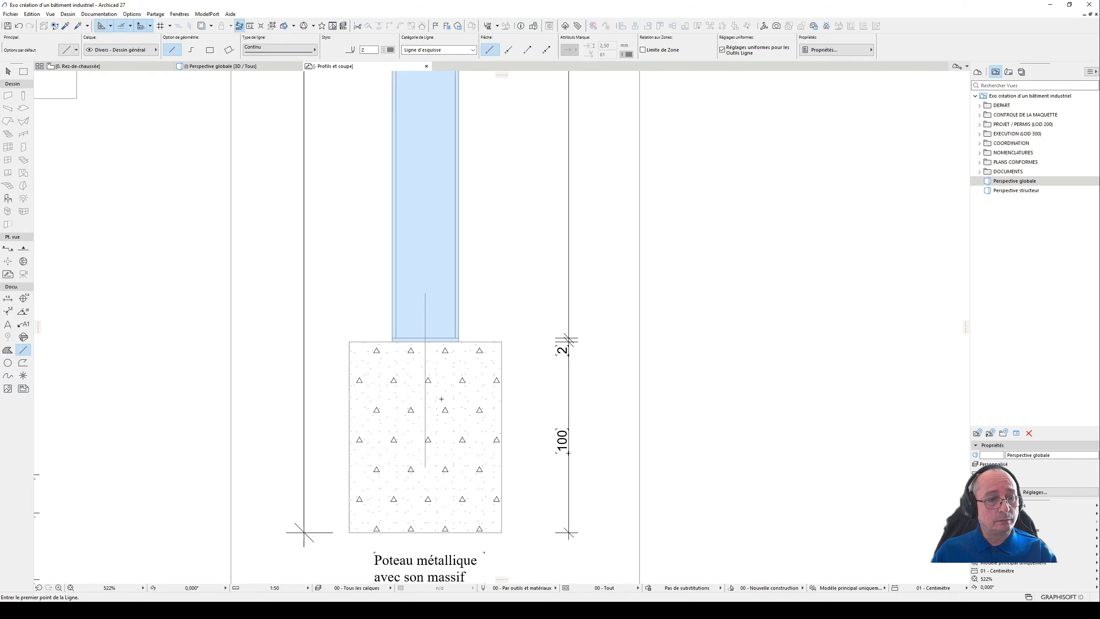
pyautogui.scroll(-6, 428, 302)
# - Delete the vertical line crossing the base plate and footing in the Poteau detail
pyautogui.click(8, 71)
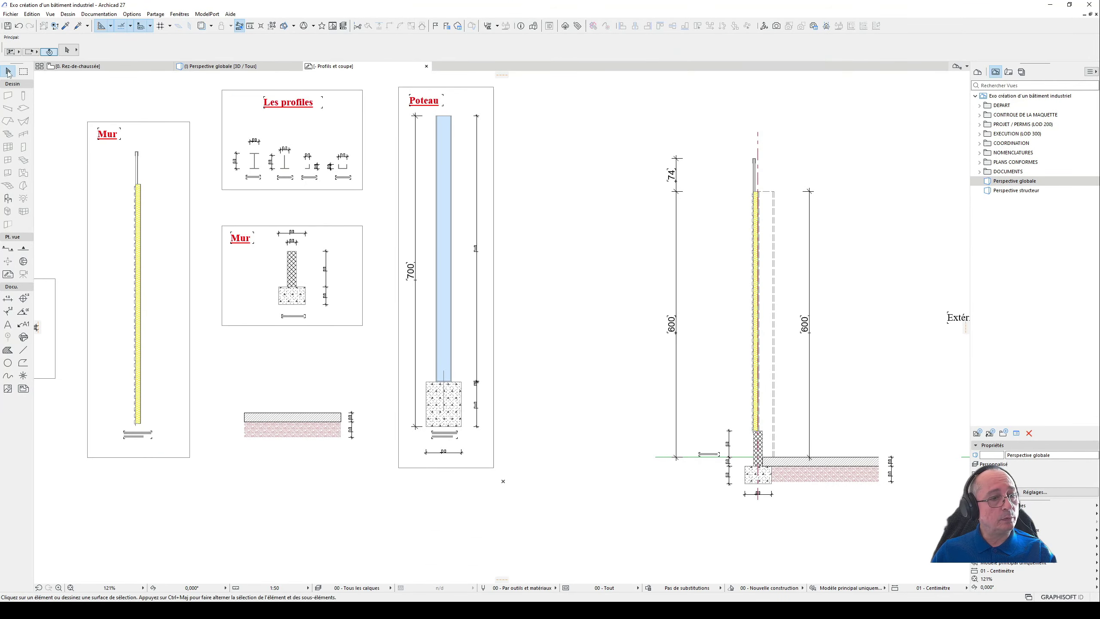
pyautogui.scroll(1, 445, 384)
pyautogui.scroll(3, 445, 383)
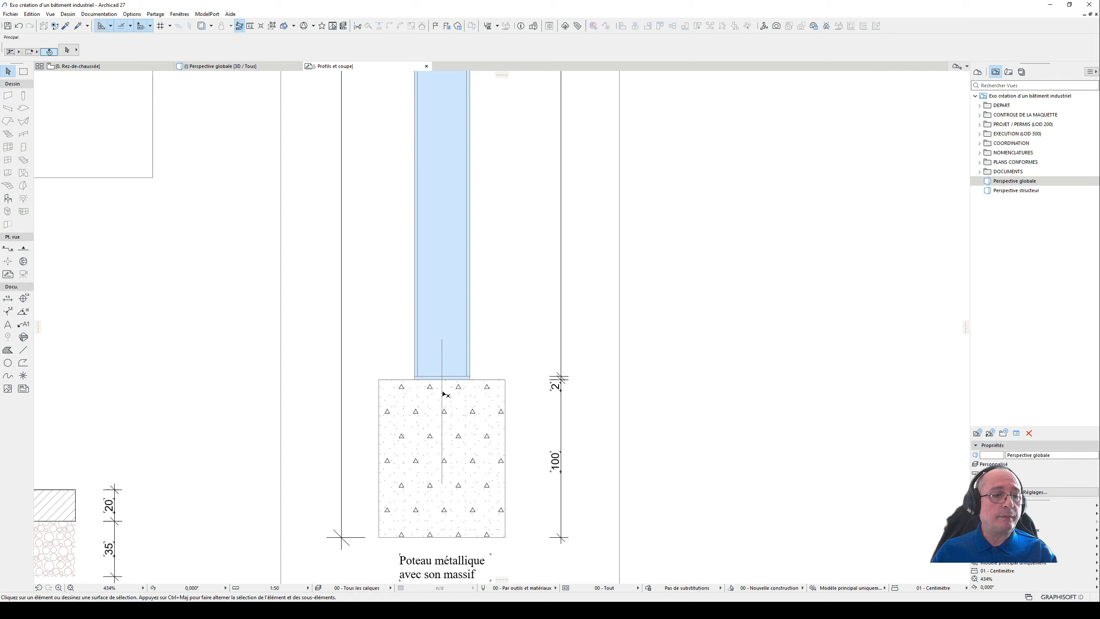
pyautogui.click(444, 390)
pyautogui.press('Delete')
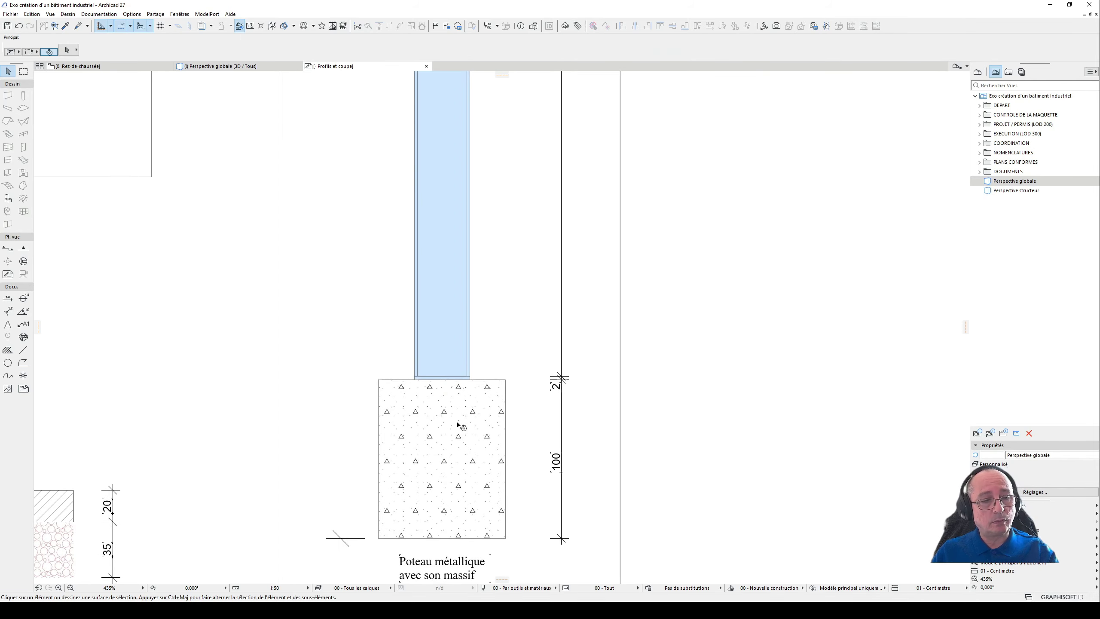
# - Examine the junction of the steel column, base plate and footing within the whole Poteau detail
pyautogui.scroll(1, 468, 399)
pyautogui.scroll(-1, 467, 398)
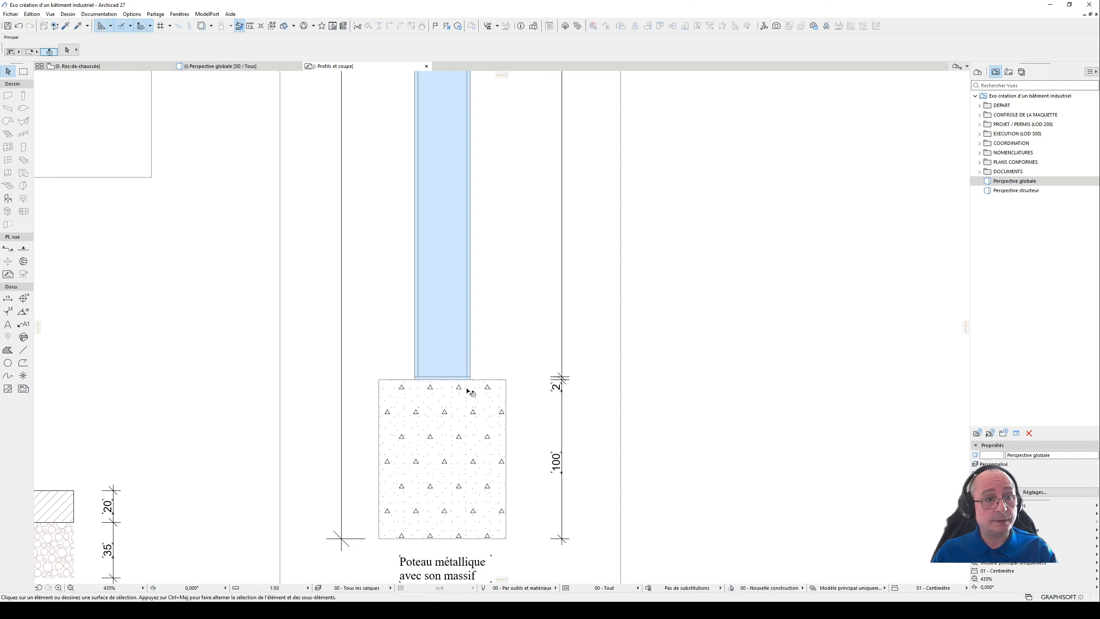
pyautogui.moveTo(470, 391); pyautogui.dragTo(475, 444, button='middle')
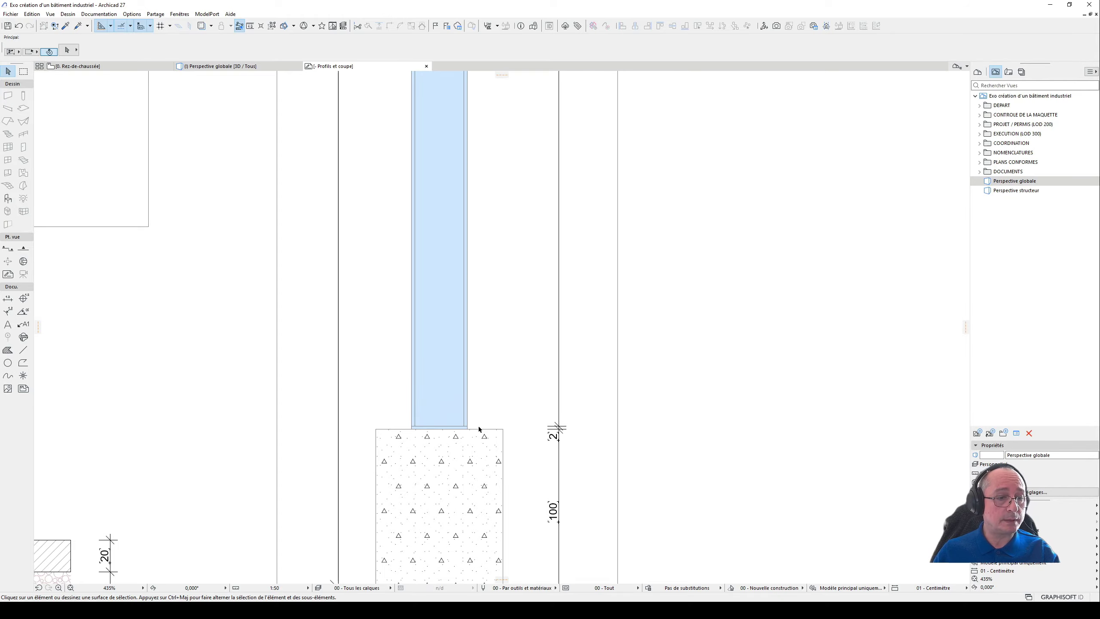
pyautogui.scroll(-3, 498, 396)
pyautogui.scroll(-3, 515, 377)
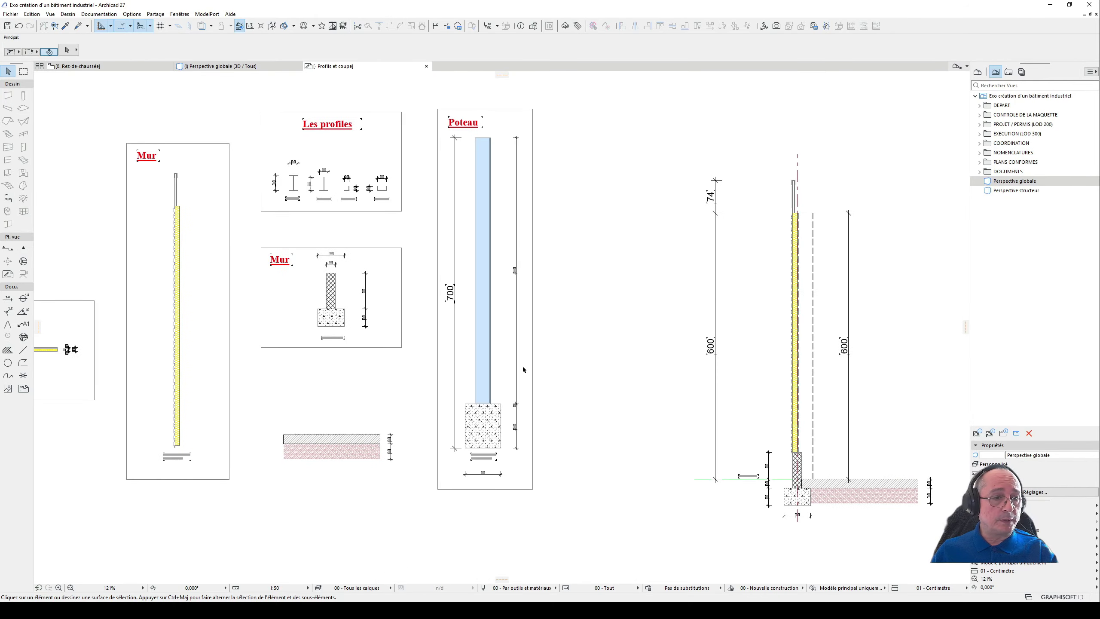
pyautogui.scroll(1, 446, 399)
pyautogui.scroll(1, 424, 411)
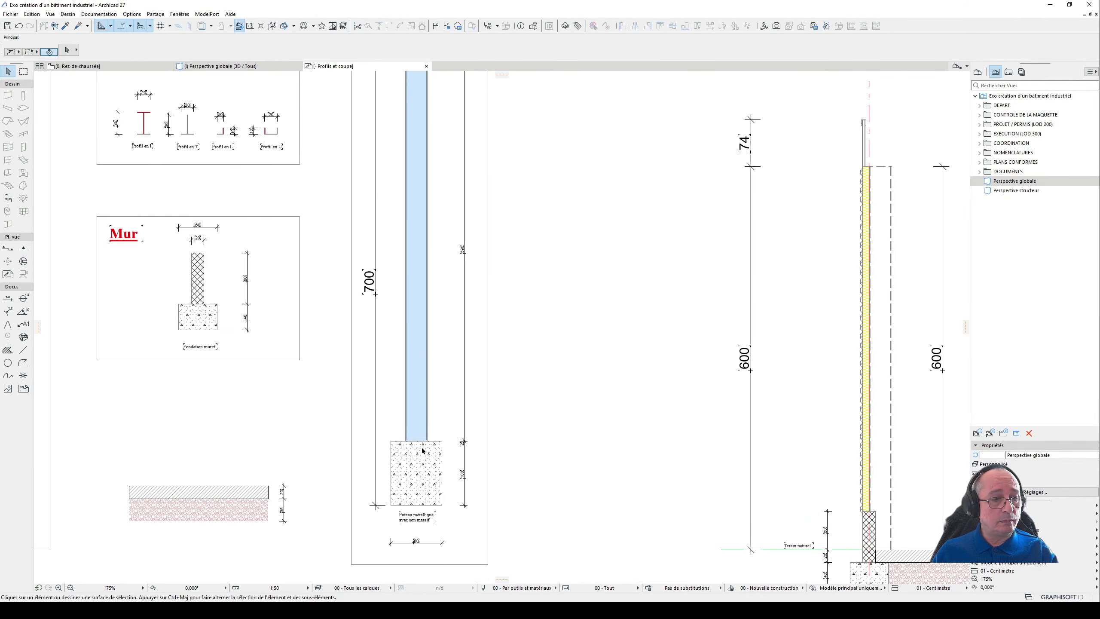
pyautogui.scroll(2, 422, 451)
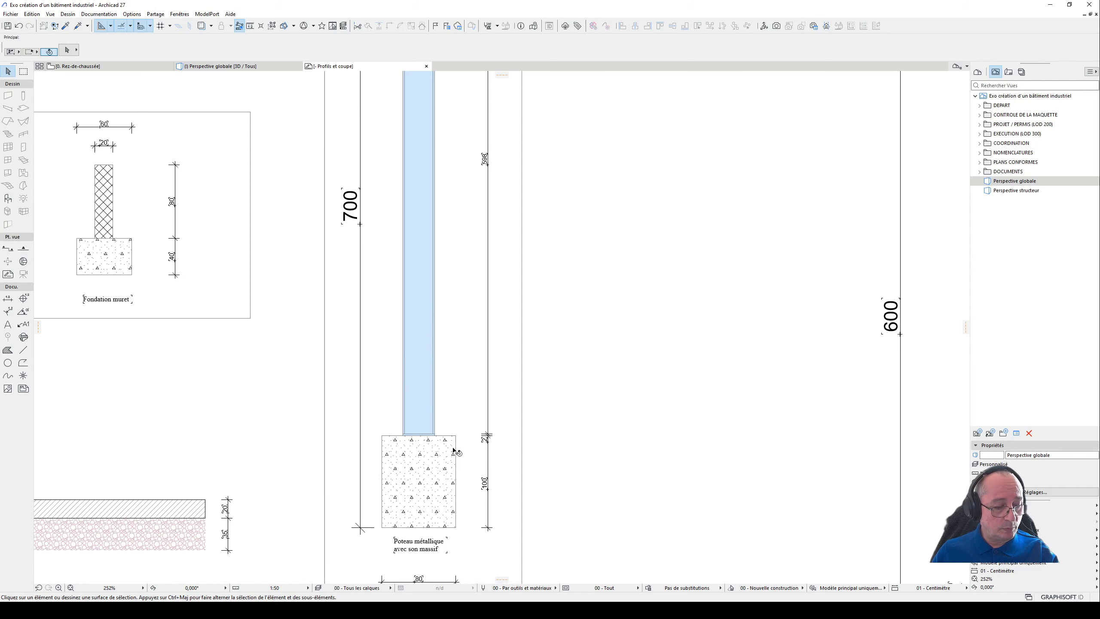
# - Open the three-segment column's settings from the 3D view and give its lowest segment a fixed length of 100 cm
pyautogui.moveTo(520, 393); pyautogui.dragTo(555, 396, button='middle')
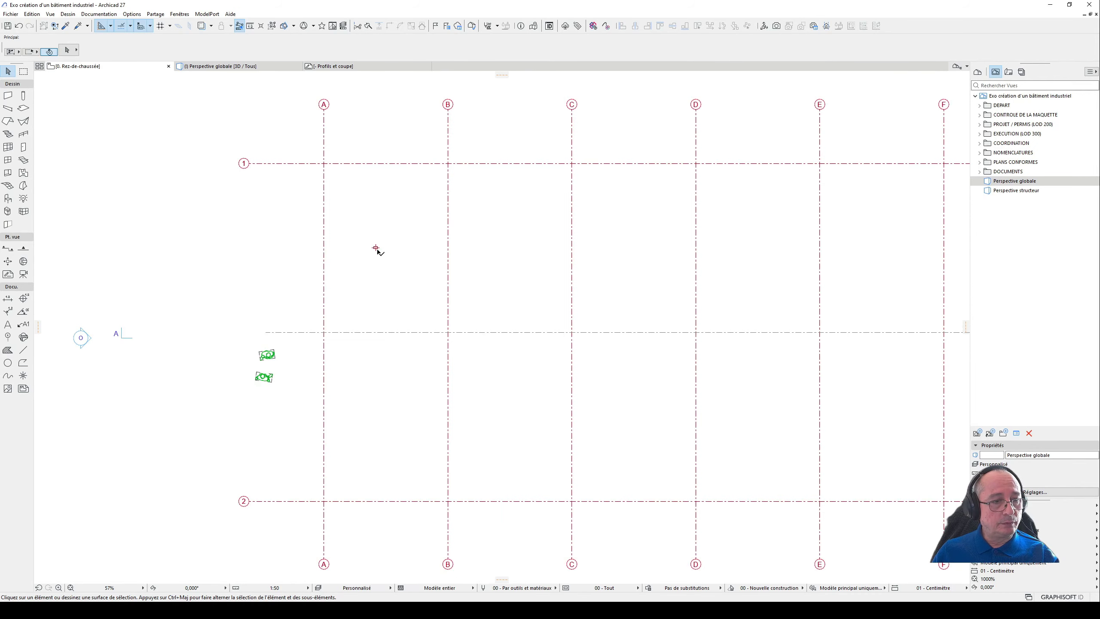
pyautogui.click(376, 248)
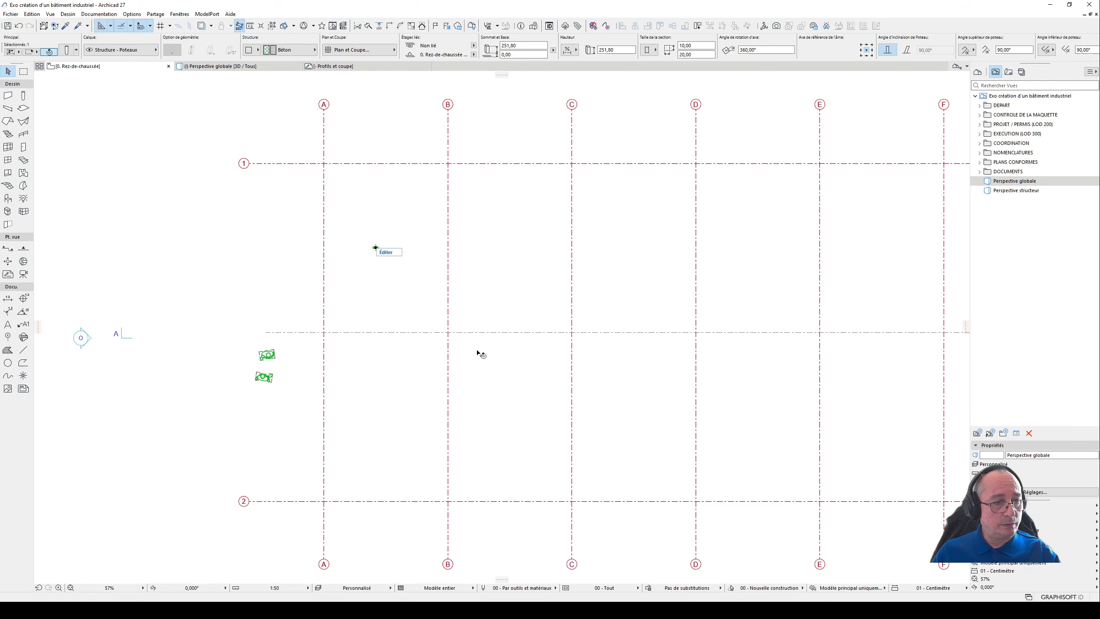
pyautogui.press('F3')
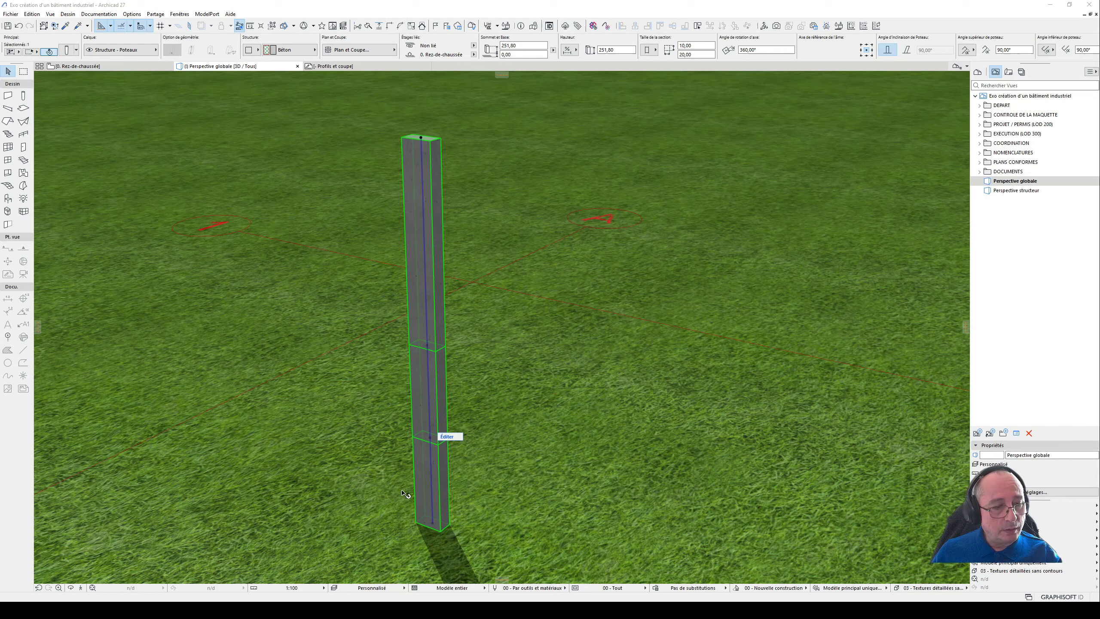
pyautogui.hotkey('ctrl', 't')
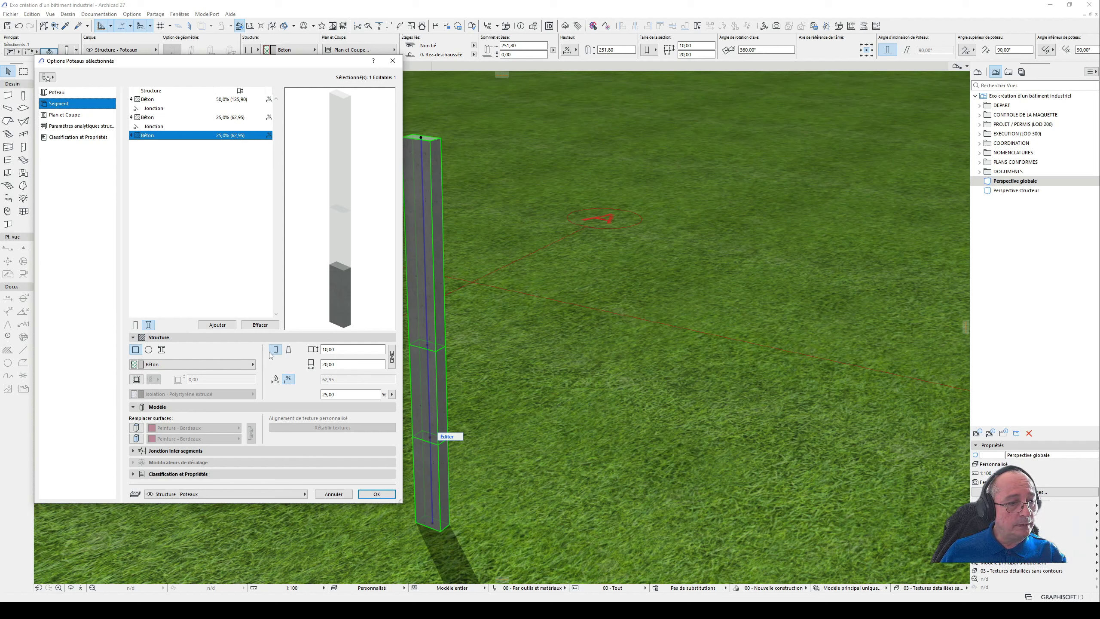
pyautogui.click(275, 379)
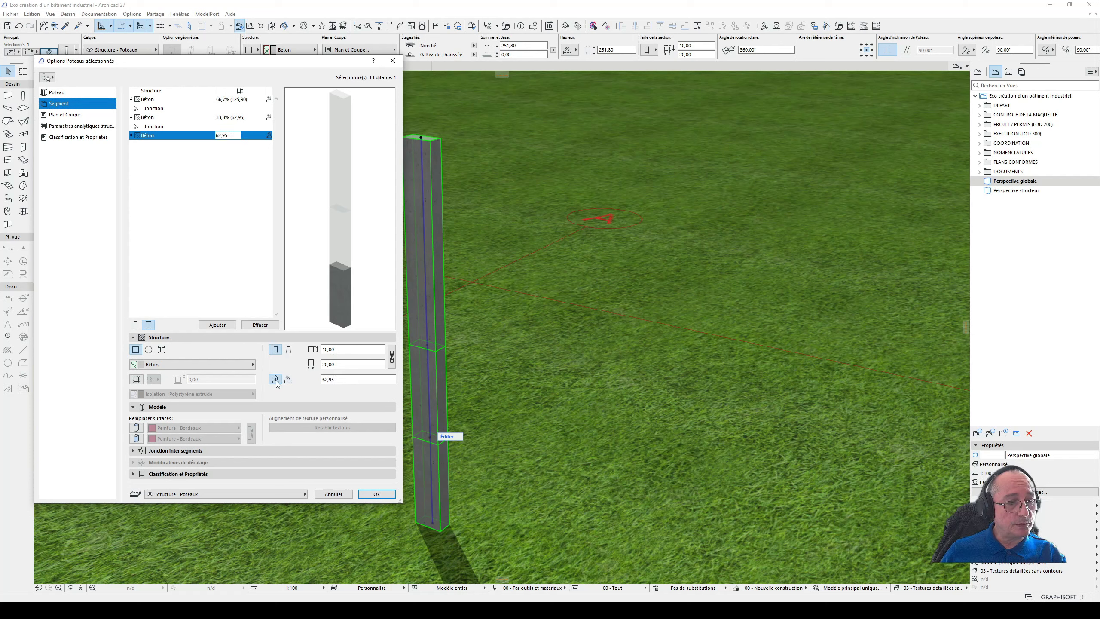
pyautogui.doubleClick(229, 135)
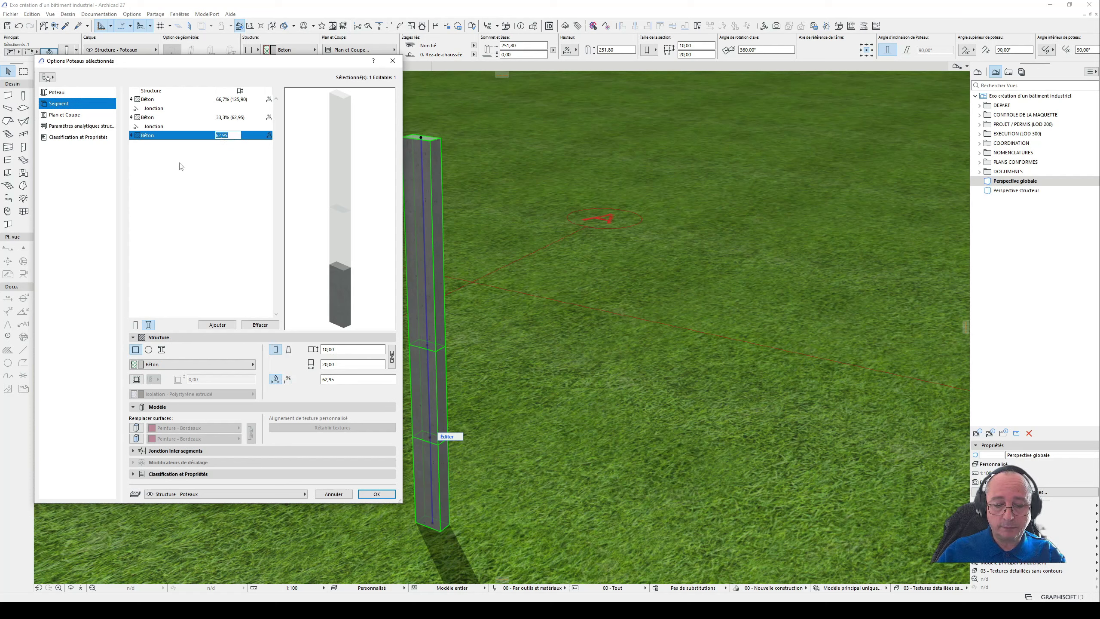
pyautogui.write('100')
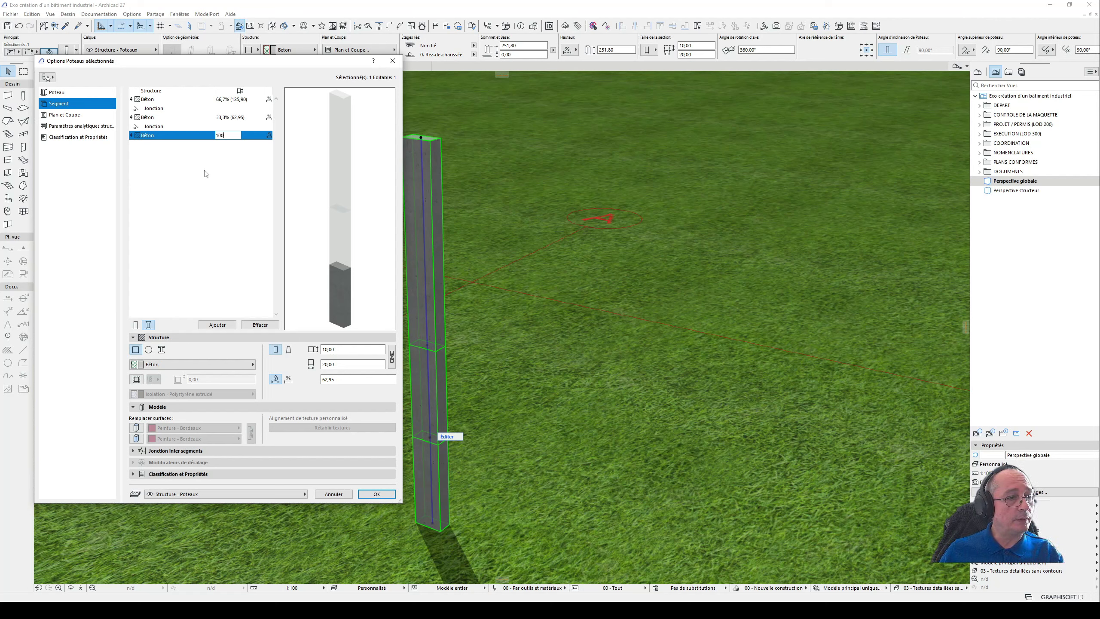
pyautogui.click(213, 219)
# - Make the lowest column segment circular with a diameter of 80 cm
pyautogui.click(186, 135)
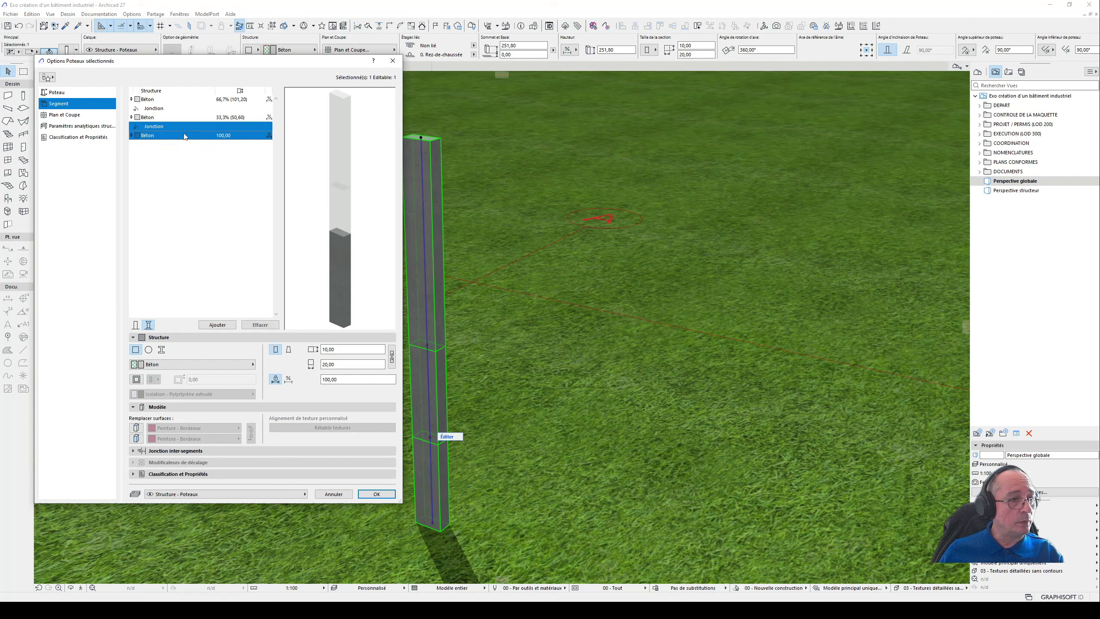
pyautogui.click(149, 350)
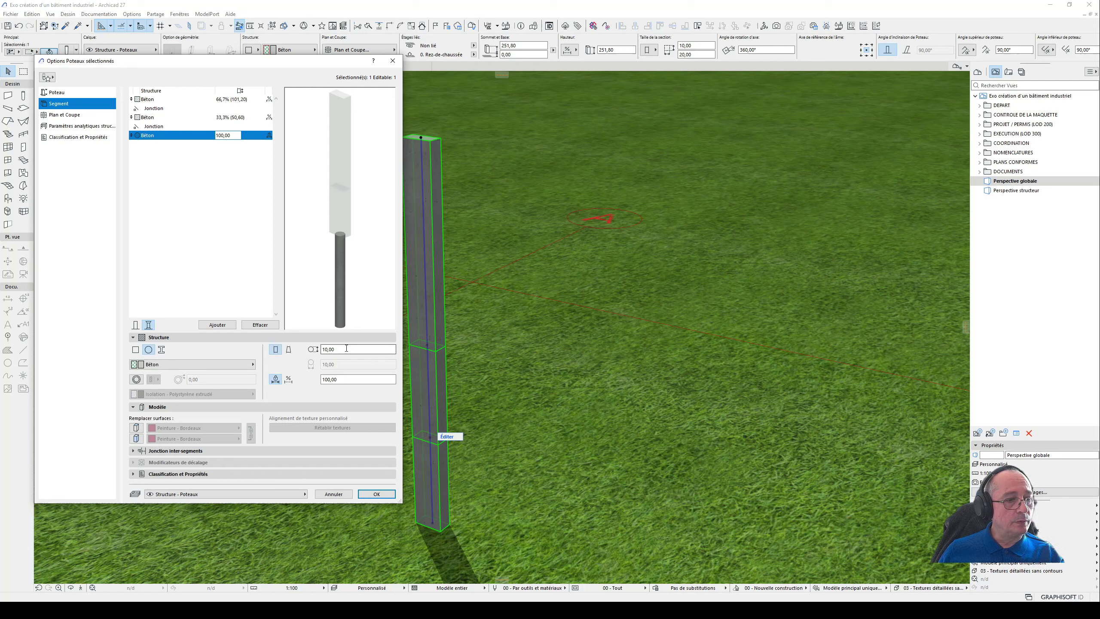
pyautogui.doubleClick(328, 349)
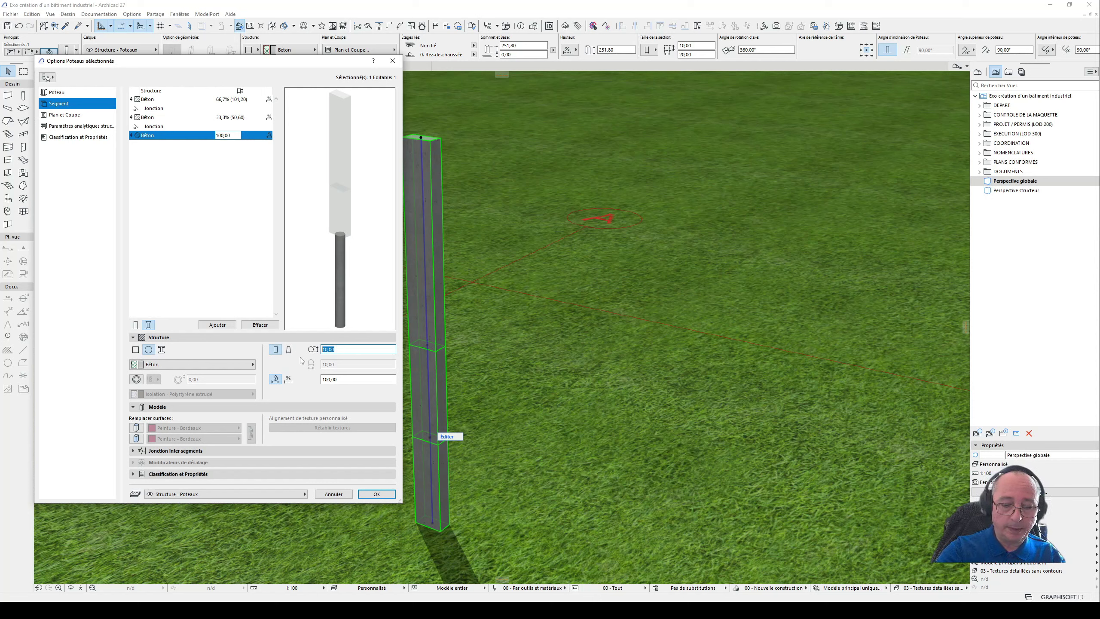
pyautogui.write('80')
pyautogui.click(230, 277)
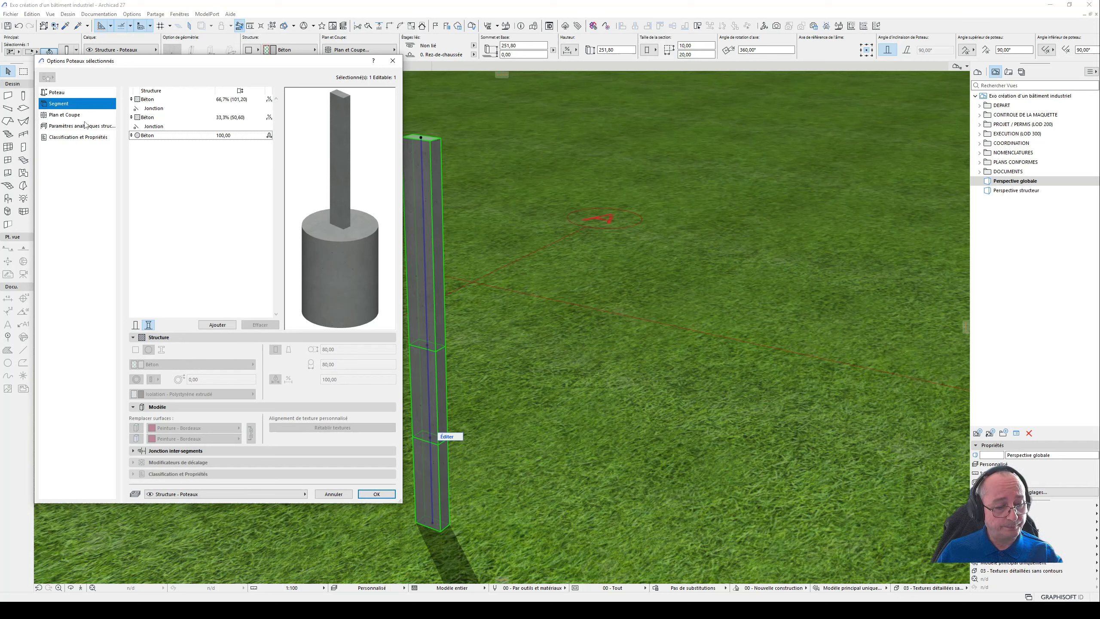
# - Assign the building material Béton maigre to the lowest column segment
pyautogui.click(163, 137)
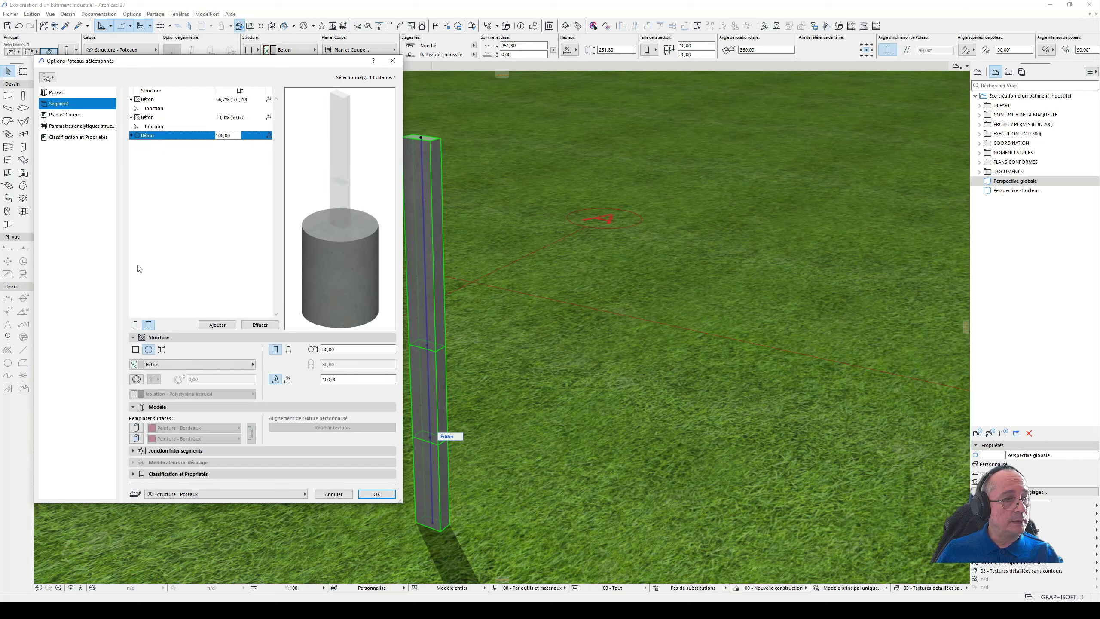
pyautogui.click(185, 365)
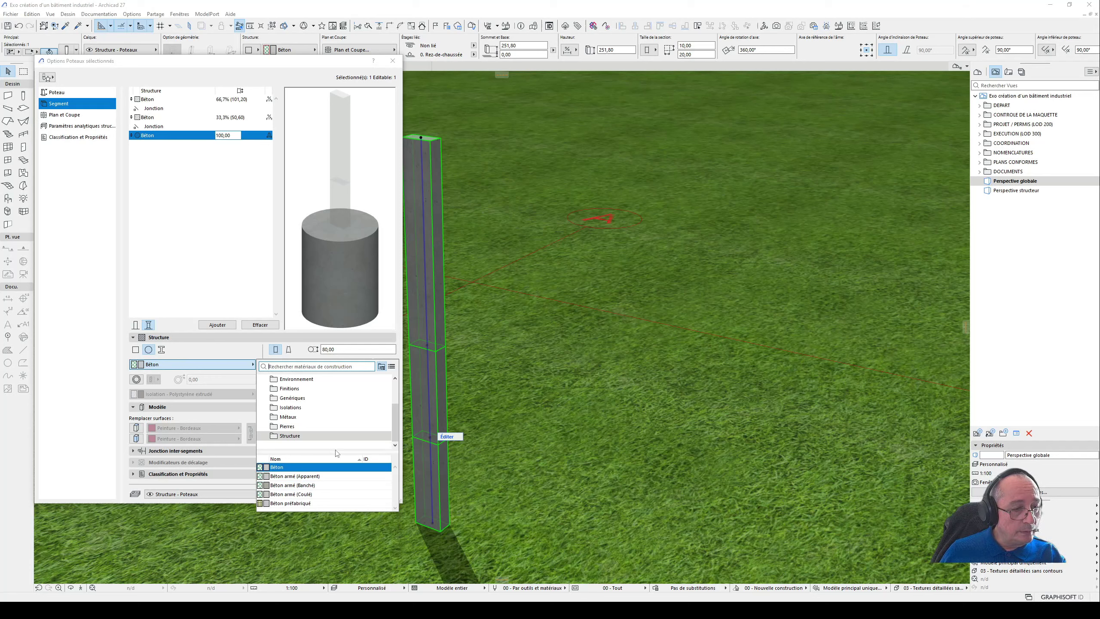
pyautogui.scroll(4, 332, 445)
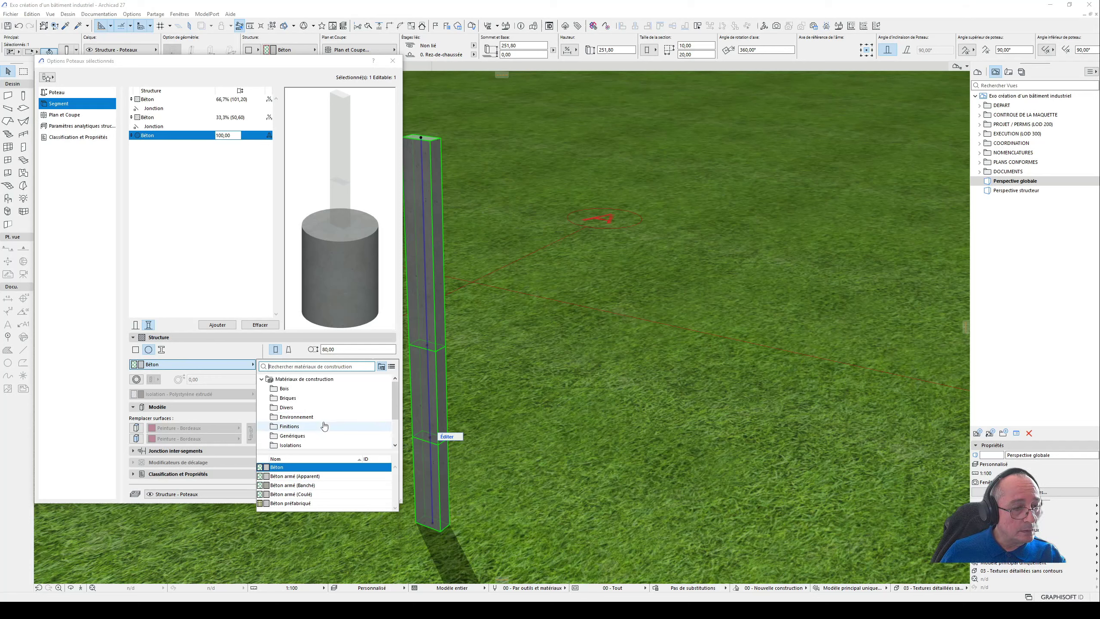
pyautogui.scroll(-3, 321, 403)
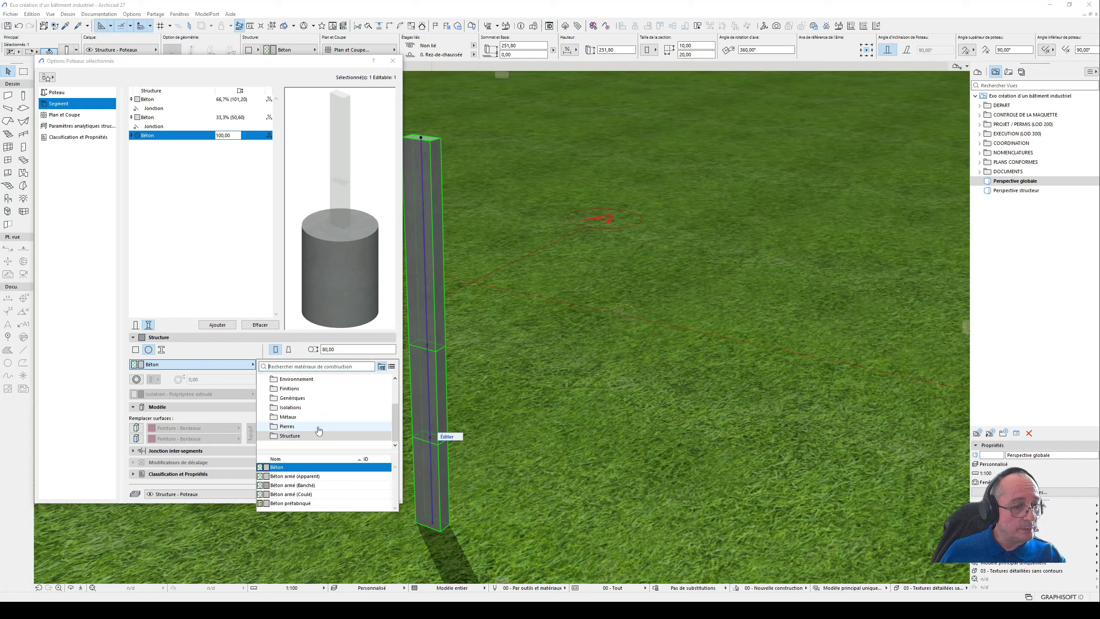
pyautogui.scroll(2, 318, 424)
pyautogui.click(303, 398)
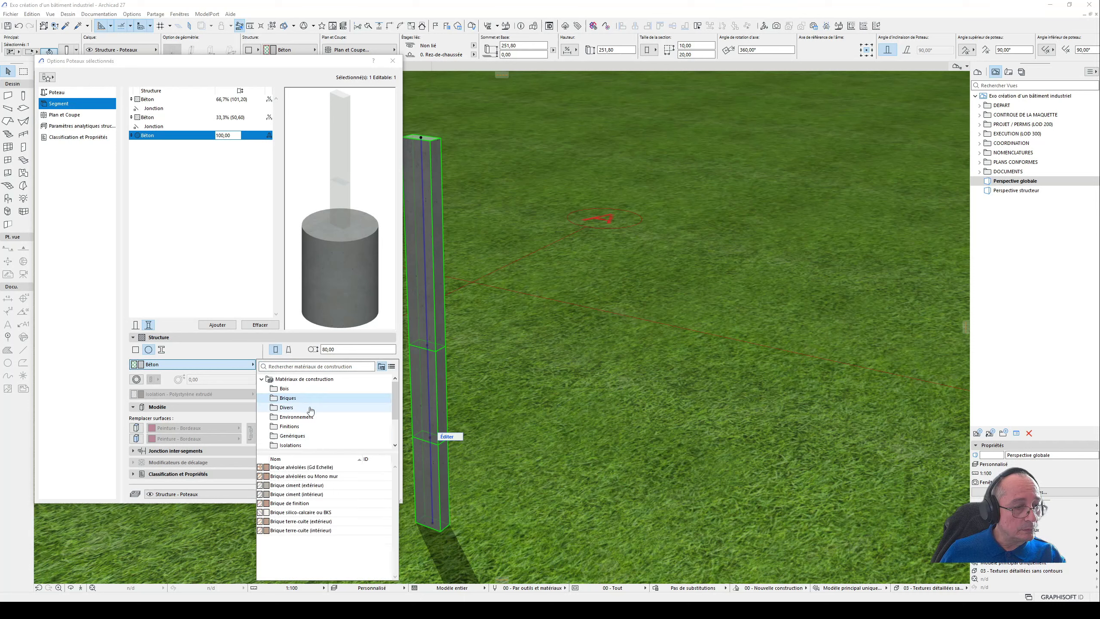
pyautogui.click(310, 409)
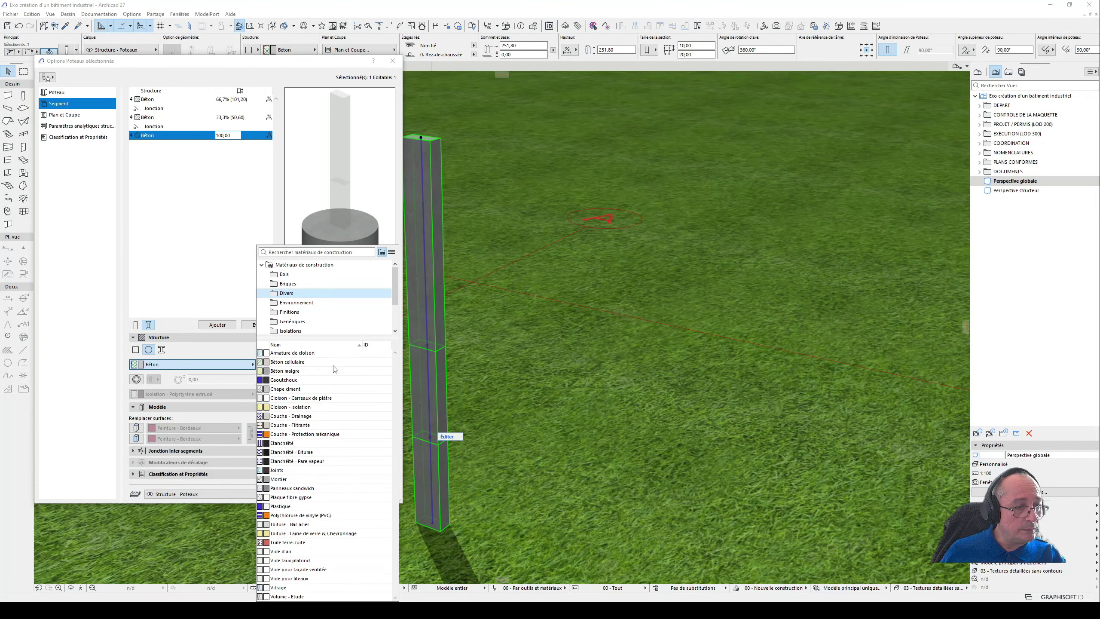
pyautogui.click(322, 254)
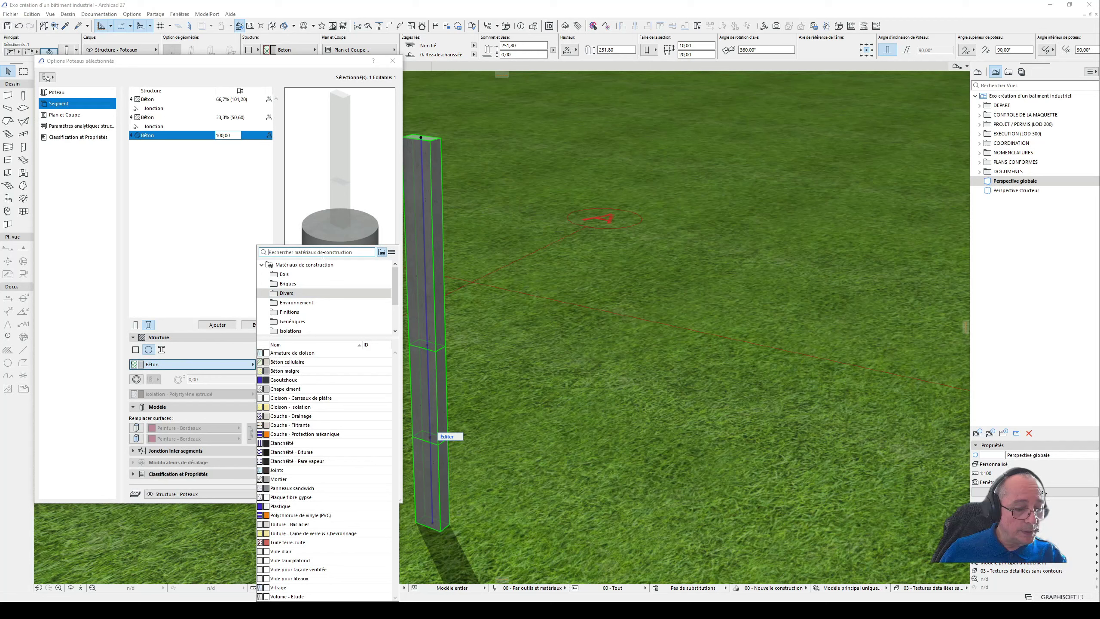
pyautogui.write('bét')
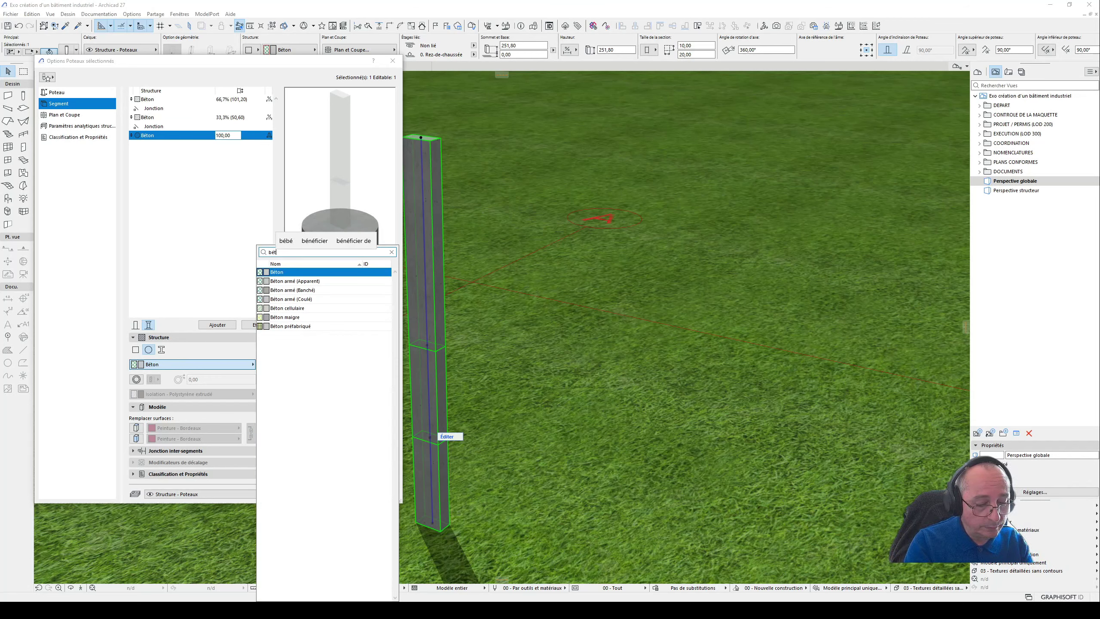
pyautogui.write('o')
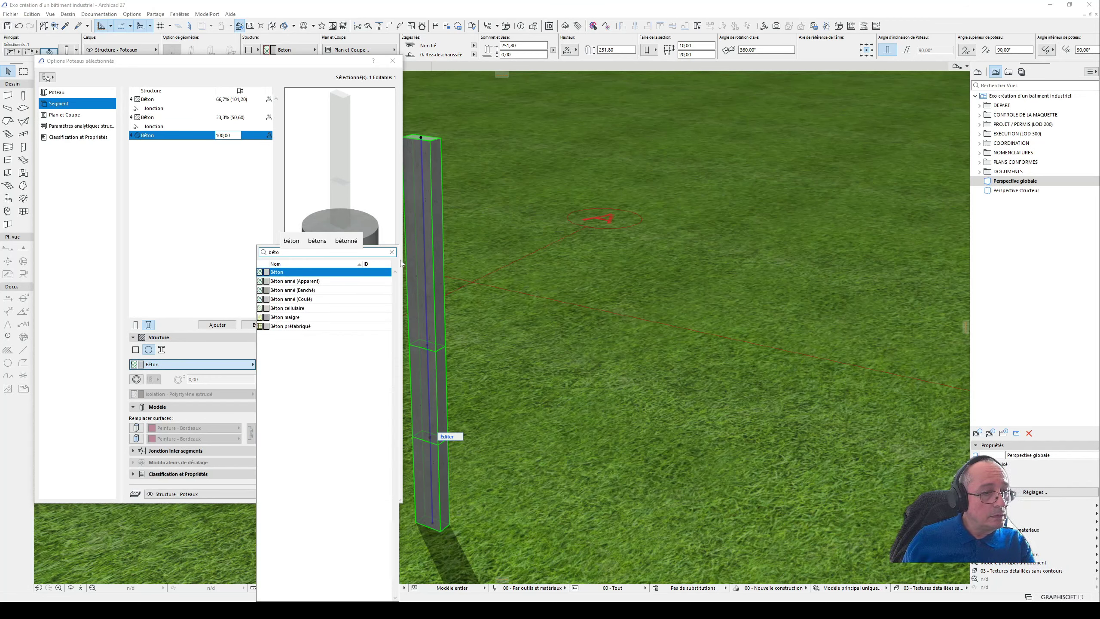
pyautogui.click(348, 317)
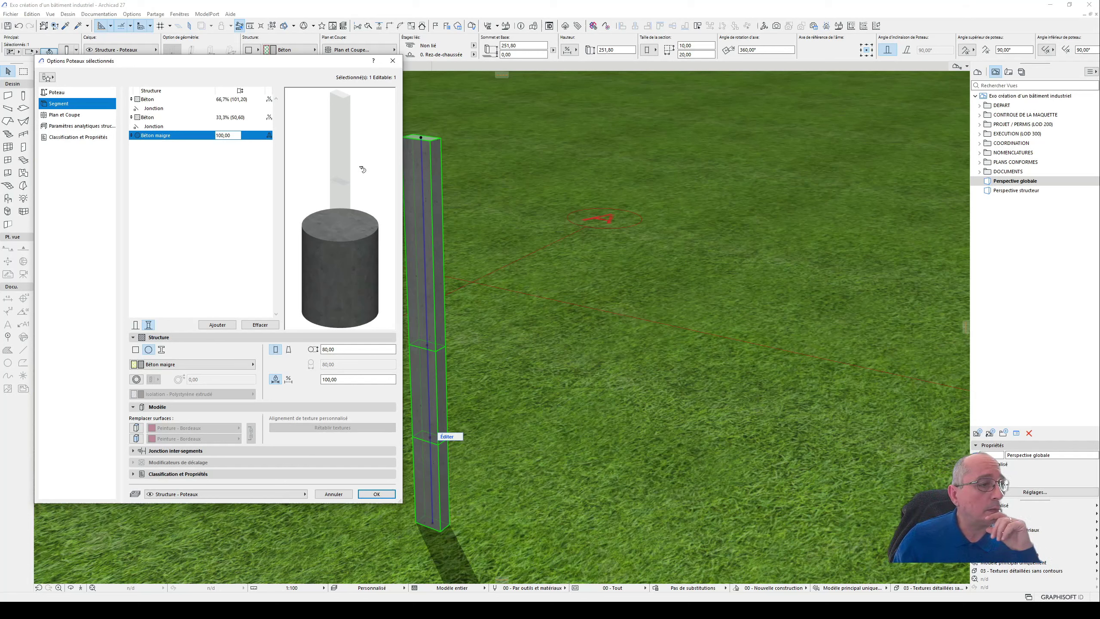
# - Switch the middle column segment from a proportional to a fixed length and apply the column settings
pyautogui.click(182, 120)
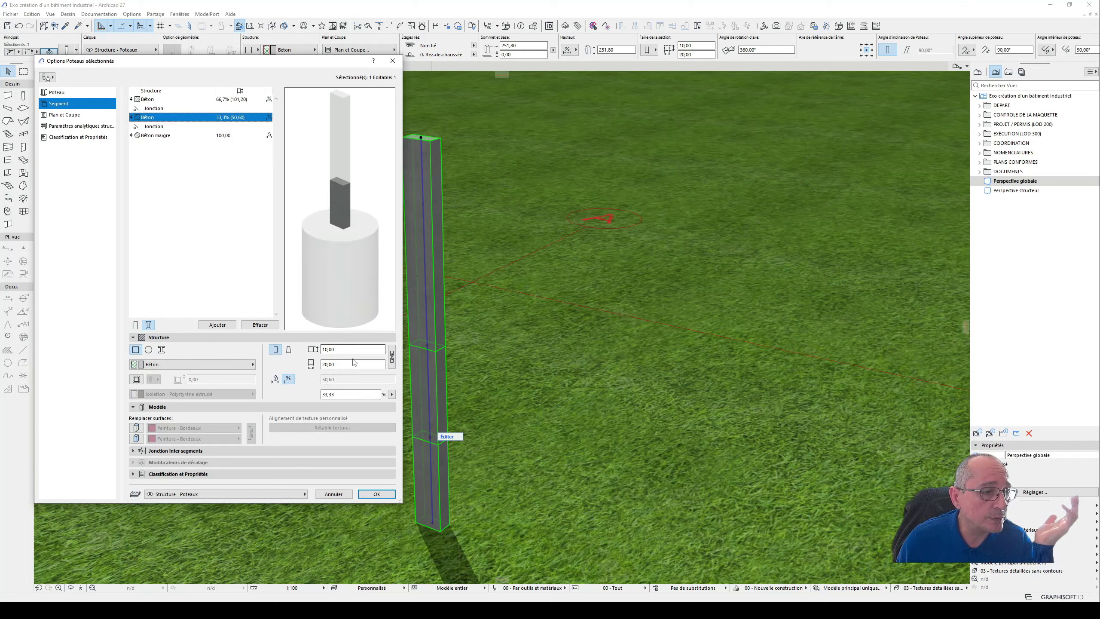
pyautogui.moveTo(345, 350); pyautogui.dragTo(252, 363)
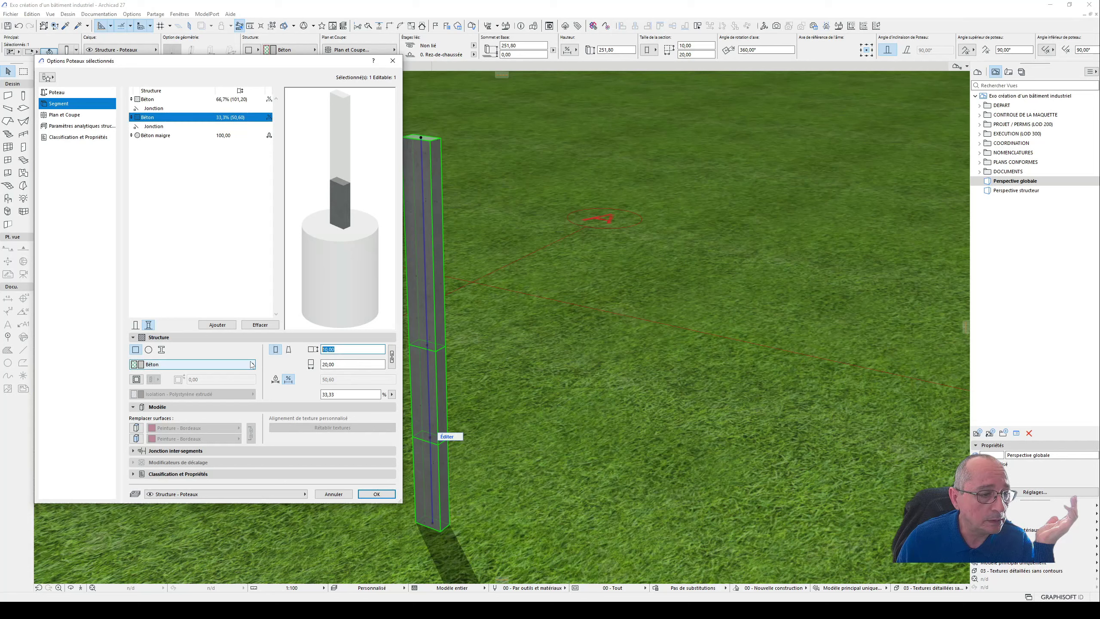
pyautogui.click(276, 379)
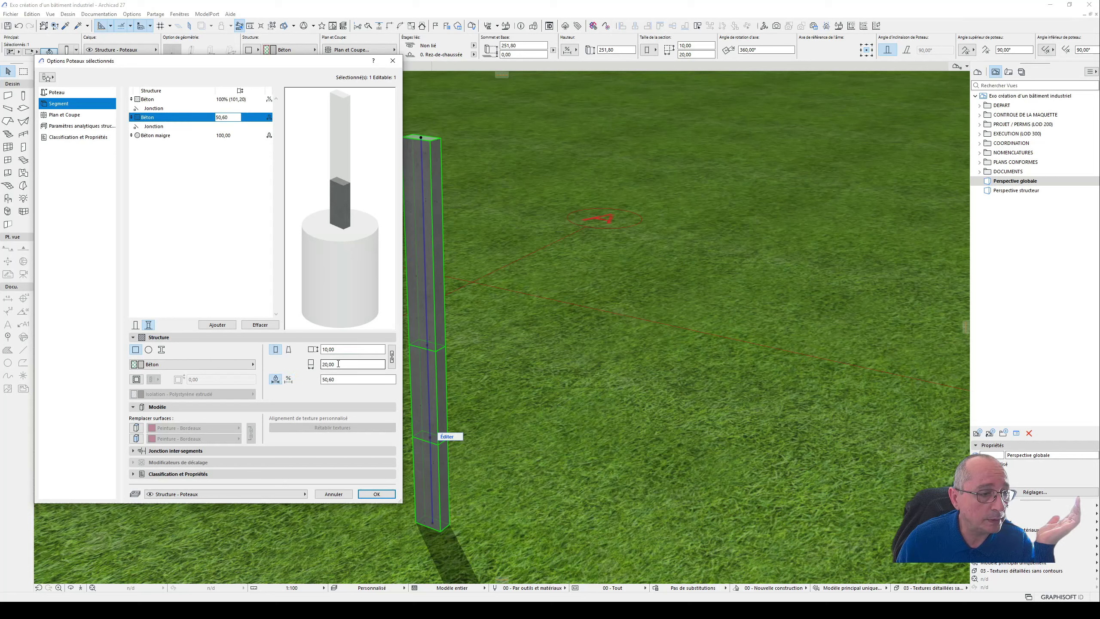
pyautogui.click(341, 350)
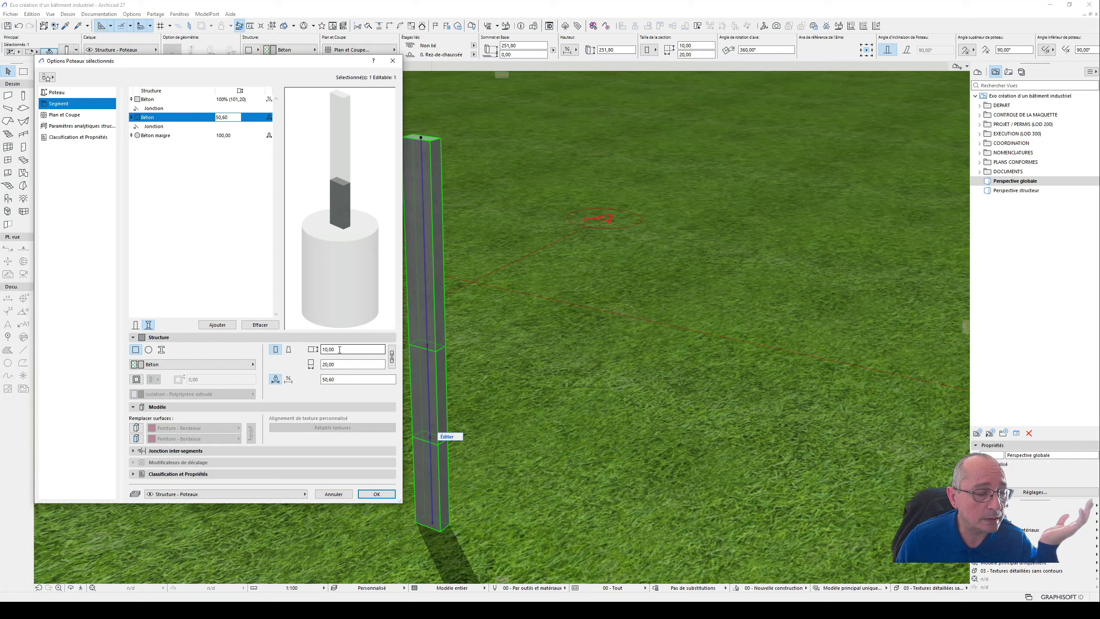
pyautogui.doubleClick(340, 350)
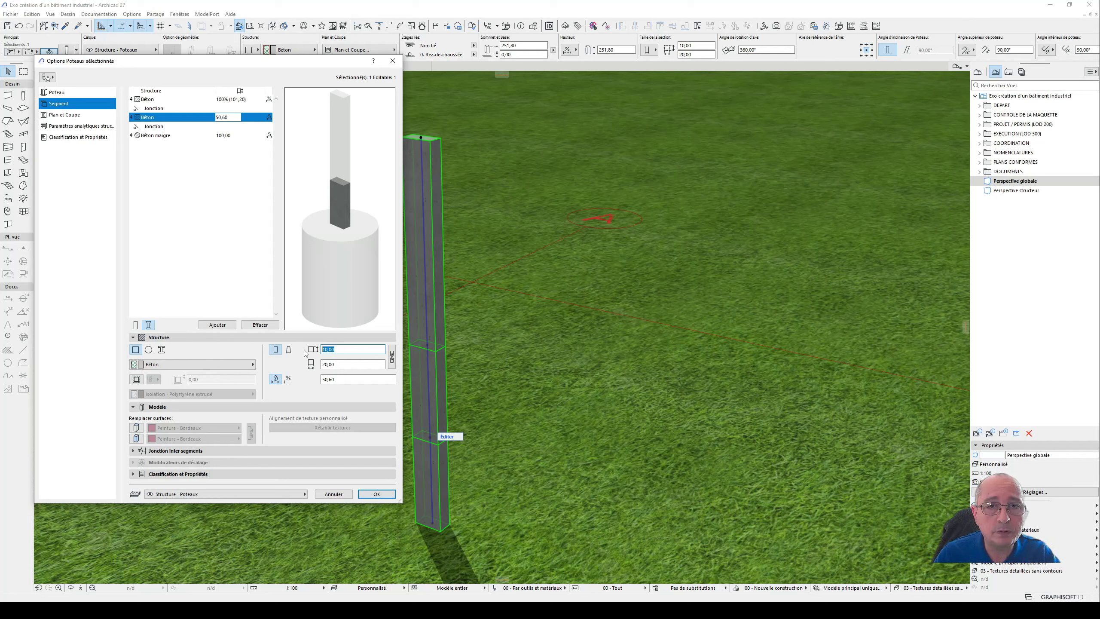
pyautogui.click(377, 495)
# - In the Profils et coupe worksheet, examine the Poteau detail, the I-profile dimensions and the neighbouring wall sections
pyautogui.click(332, 66)
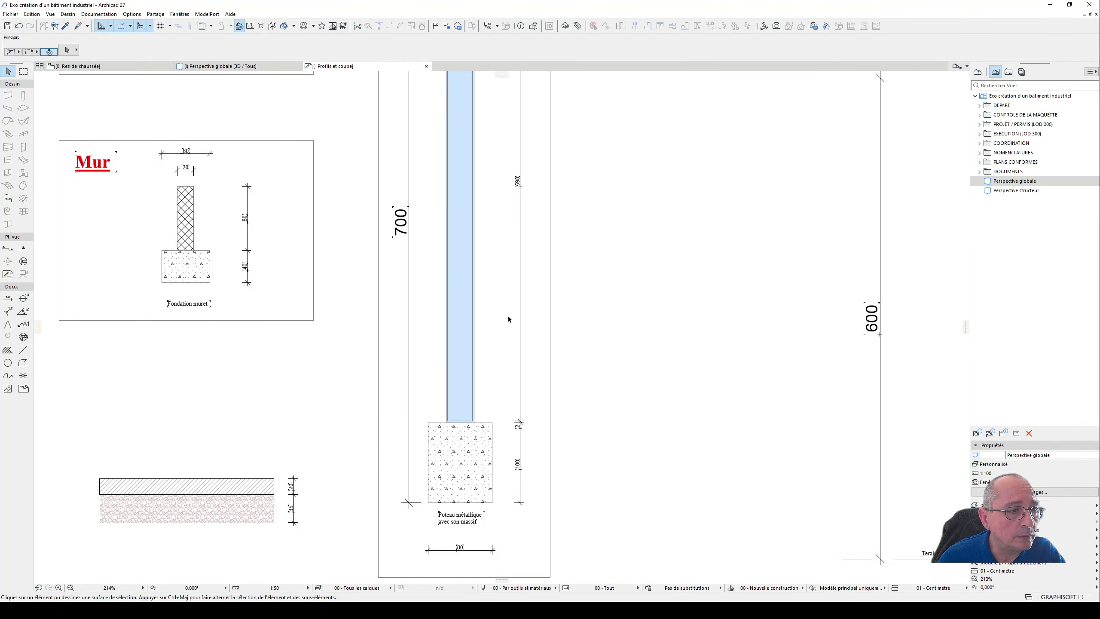
pyautogui.moveTo(634, 282); pyautogui.dragTo(402, 314, button='middle')
pyautogui.moveTo(794, 275)
pyautogui.mouseDown(button='middle')
pyautogui.moveTo(619, 262)
pyautogui.moveTo(775, 234)
pyautogui.mouseUp(button='middle')
pyautogui.moveTo(458, 212); pyautogui.dragTo(493, 347, button='middle')
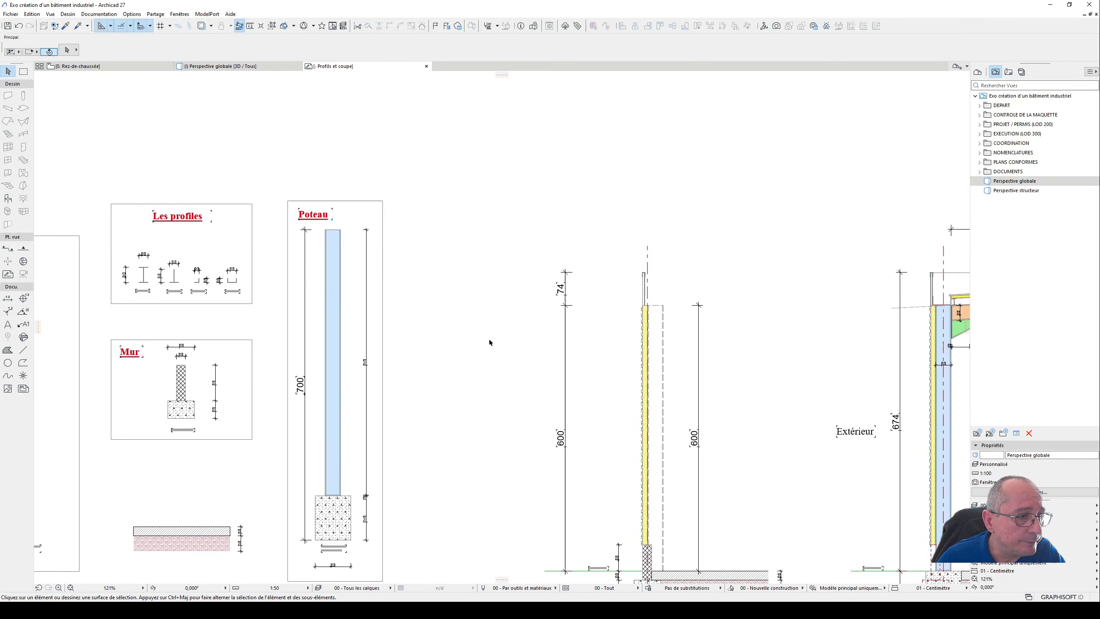
pyautogui.scroll(1, 98, 282)
pyautogui.scroll(10, 99, 282)
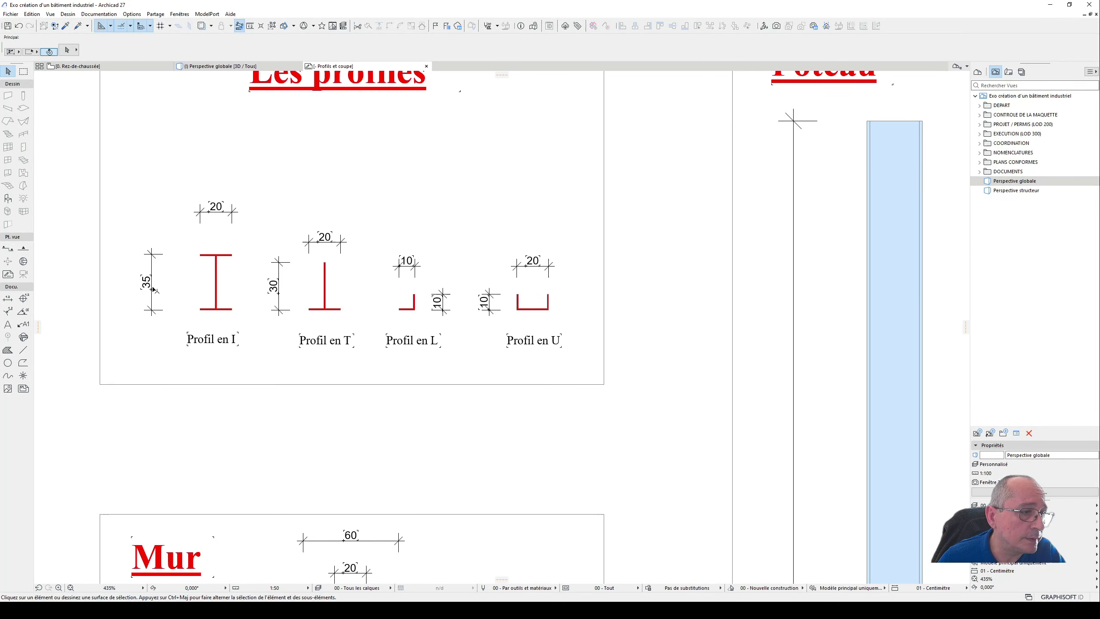
pyautogui.scroll(-11, 222, 311)
pyautogui.moveTo(446, 316); pyautogui.dragTo(249, 273, button='middle')
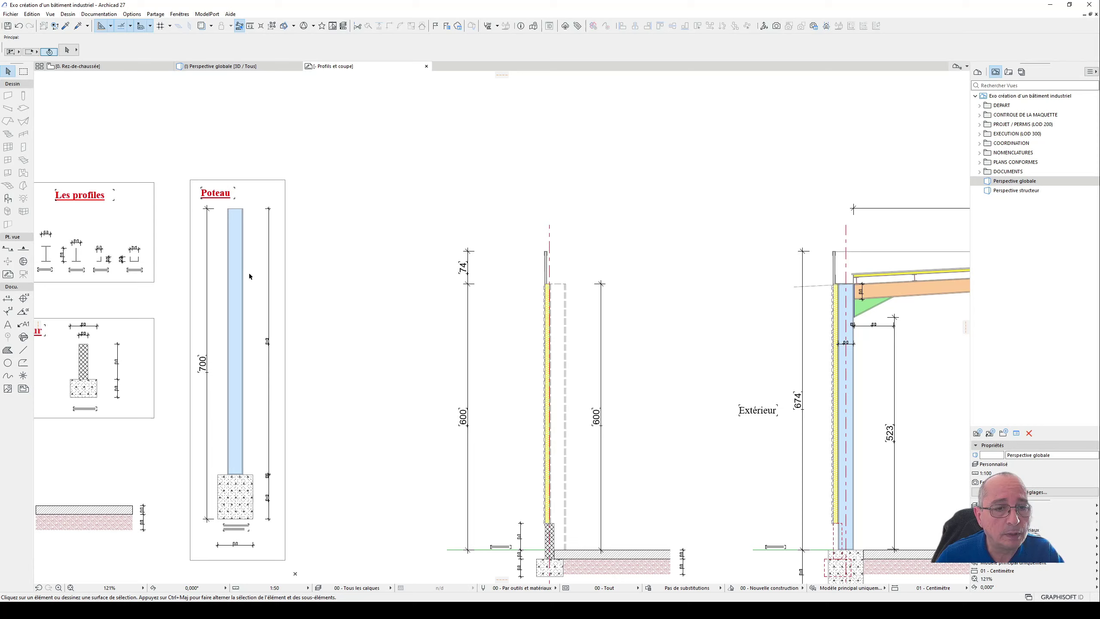
pyautogui.moveTo(375, 300); pyautogui.dragTo(344, 276, button='middle')
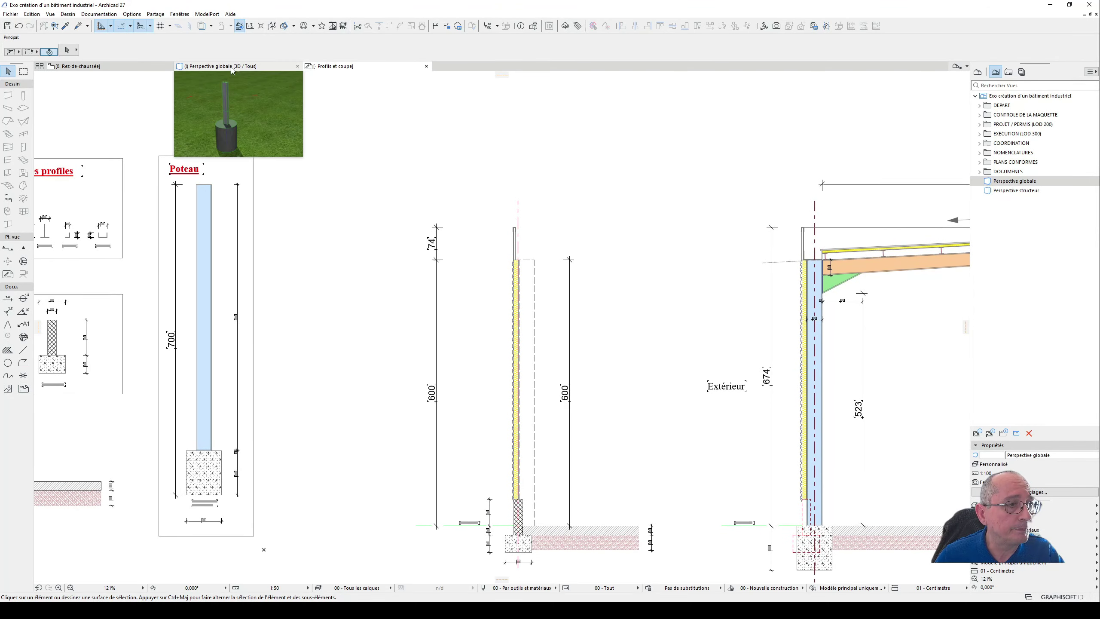
# - In the 3D view's column settings, size the middle segment 20 by 35 cm with a fixed length of 2 cm
pyautogui.click(193, 67)
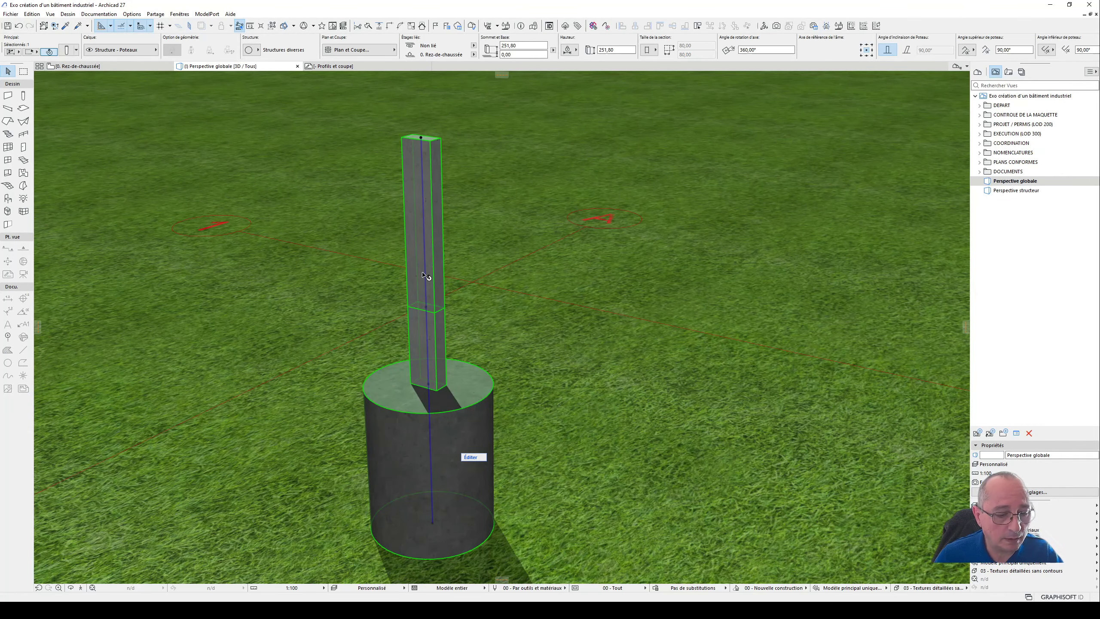
pyautogui.doubleClick(424, 275)
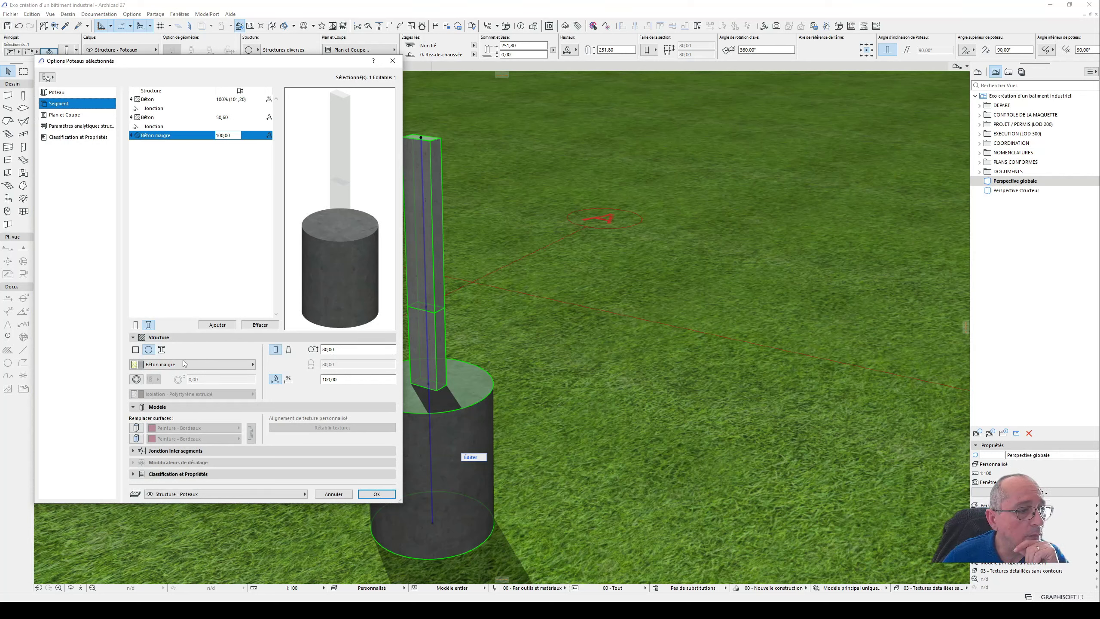
pyautogui.click(155, 117)
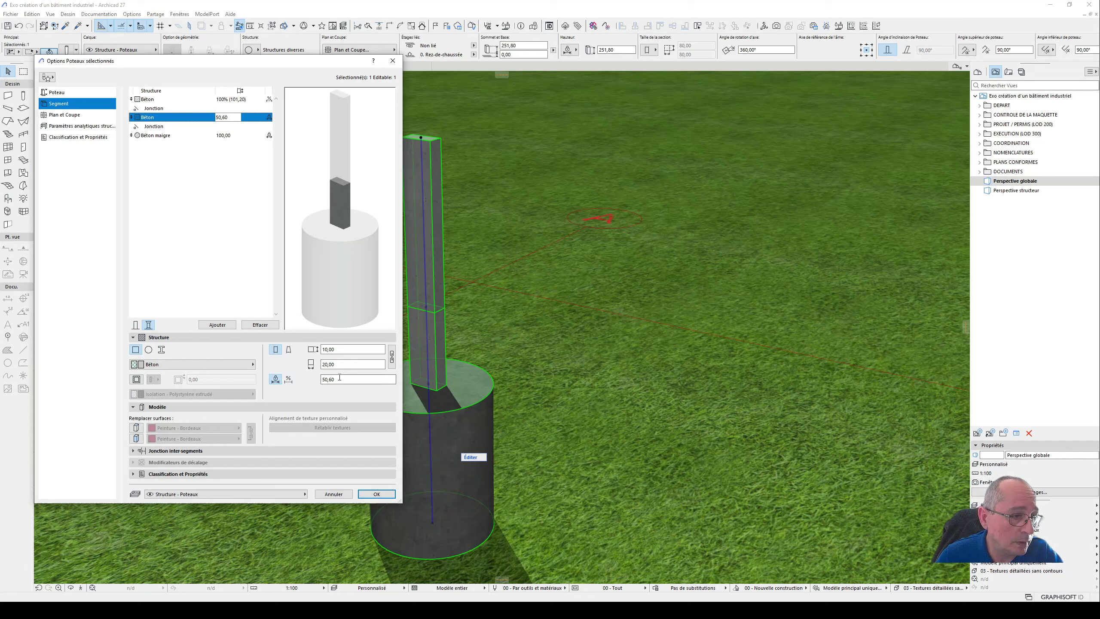
pyautogui.click(329, 349)
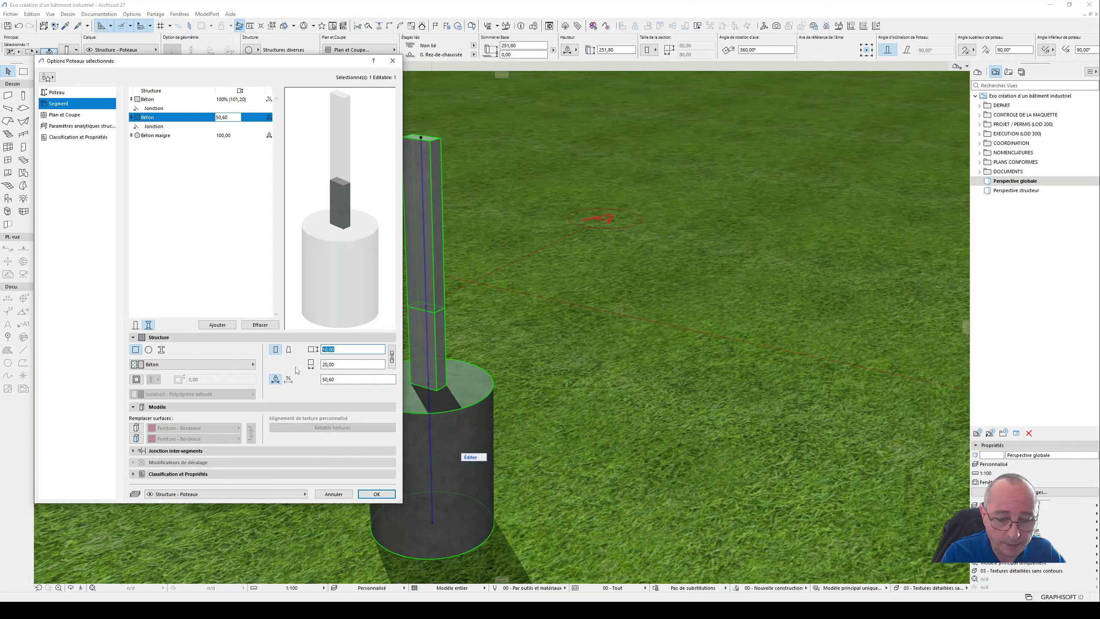
pyautogui.write('20,00')
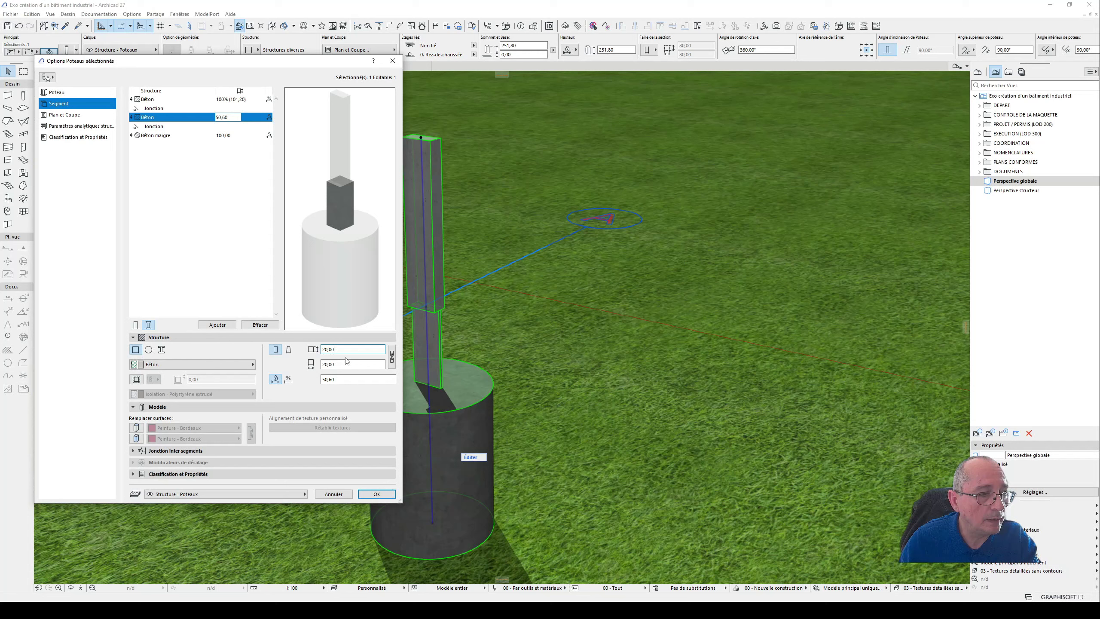
pyautogui.press('Tab')
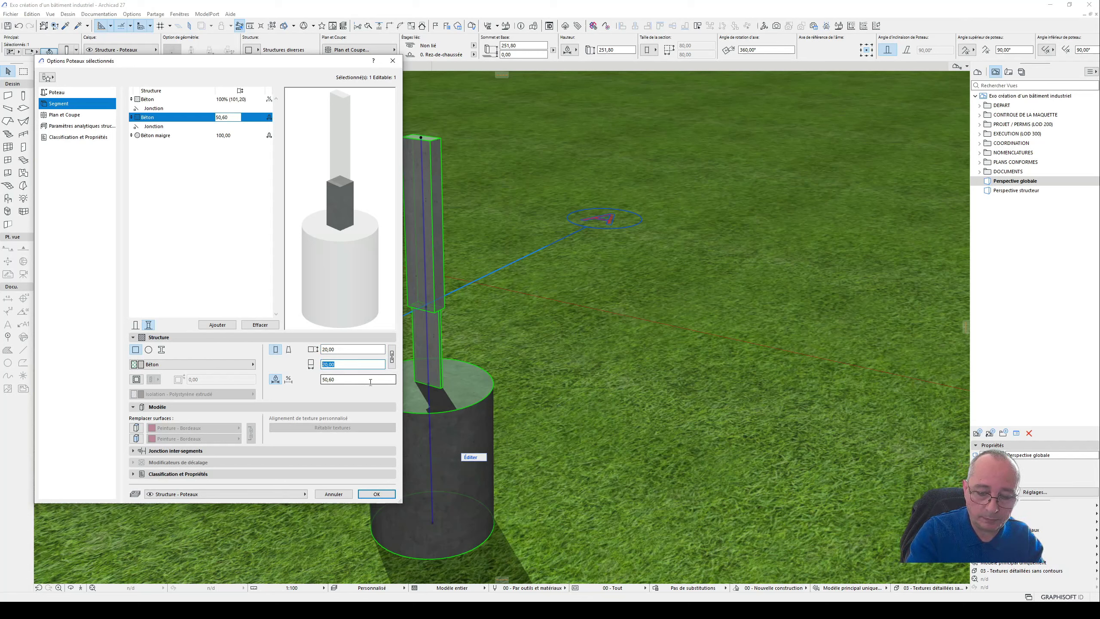
pyautogui.write('35')
pyautogui.press('Tab')
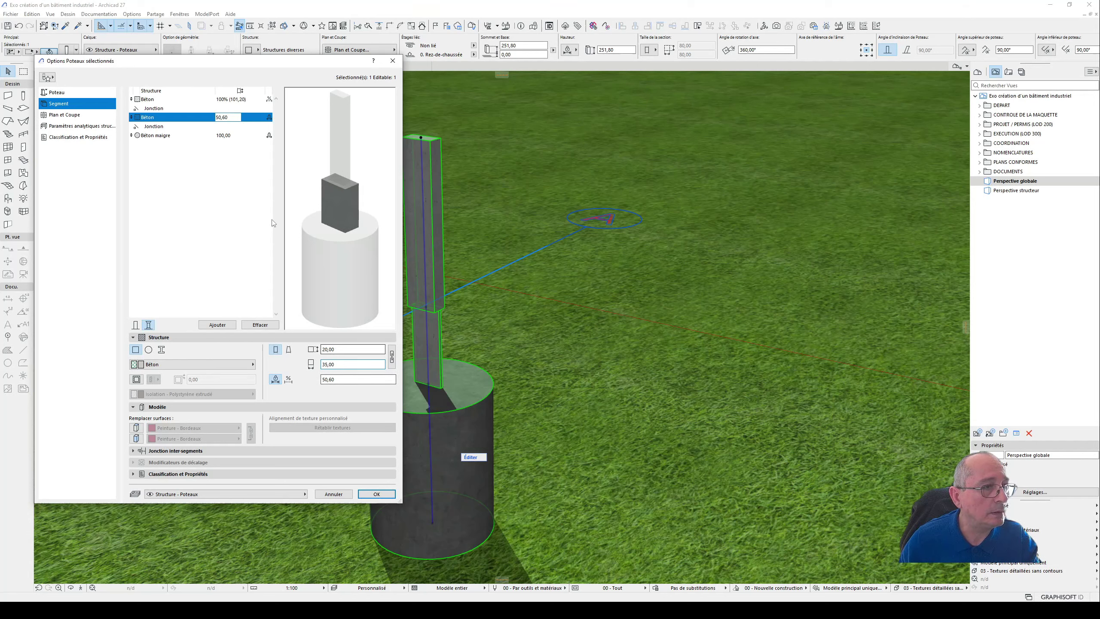
pyautogui.doubleClick(343, 380)
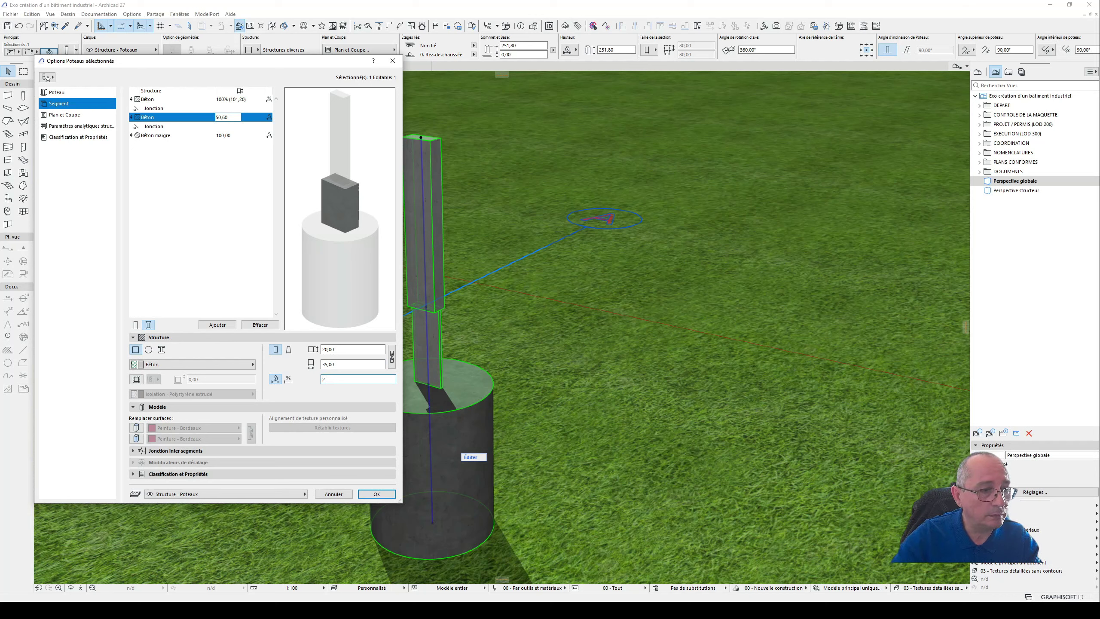
pyautogui.click(345, 363)
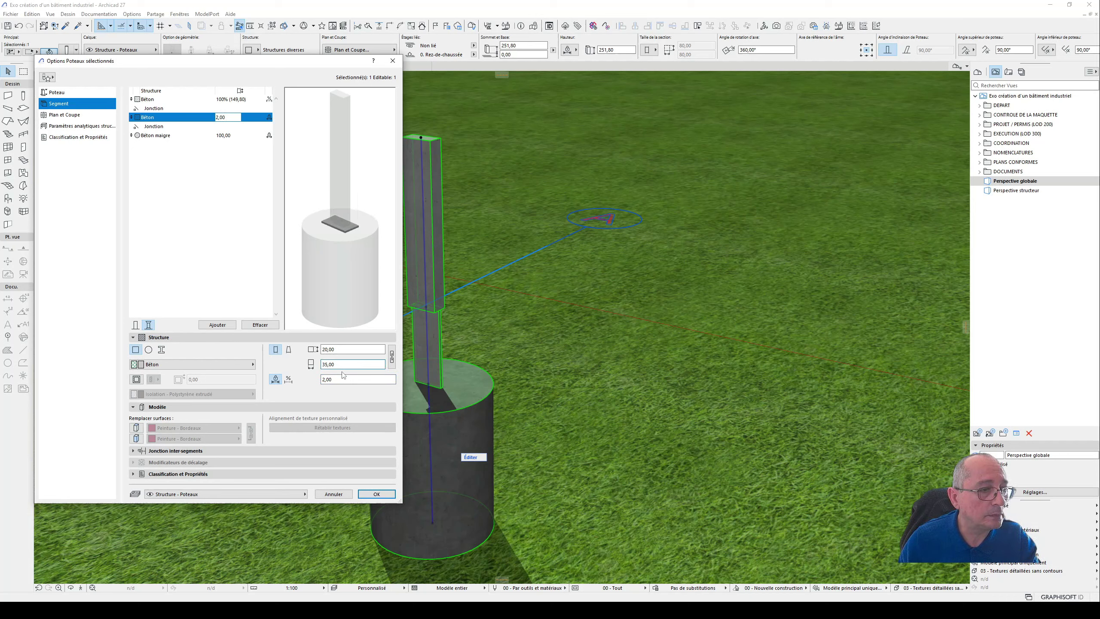
# - Override both surfaces of the middle column segment with Peinture - Bleu pâle
pyautogui.click(136, 428)
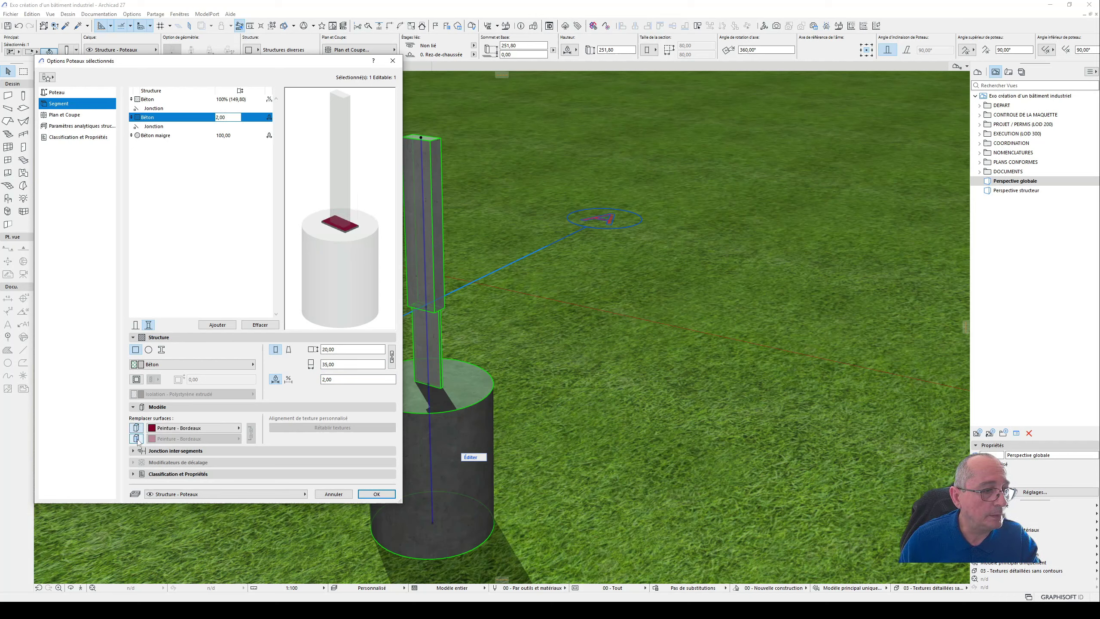
pyautogui.click(137, 439)
pyautogui.click(196, 428)
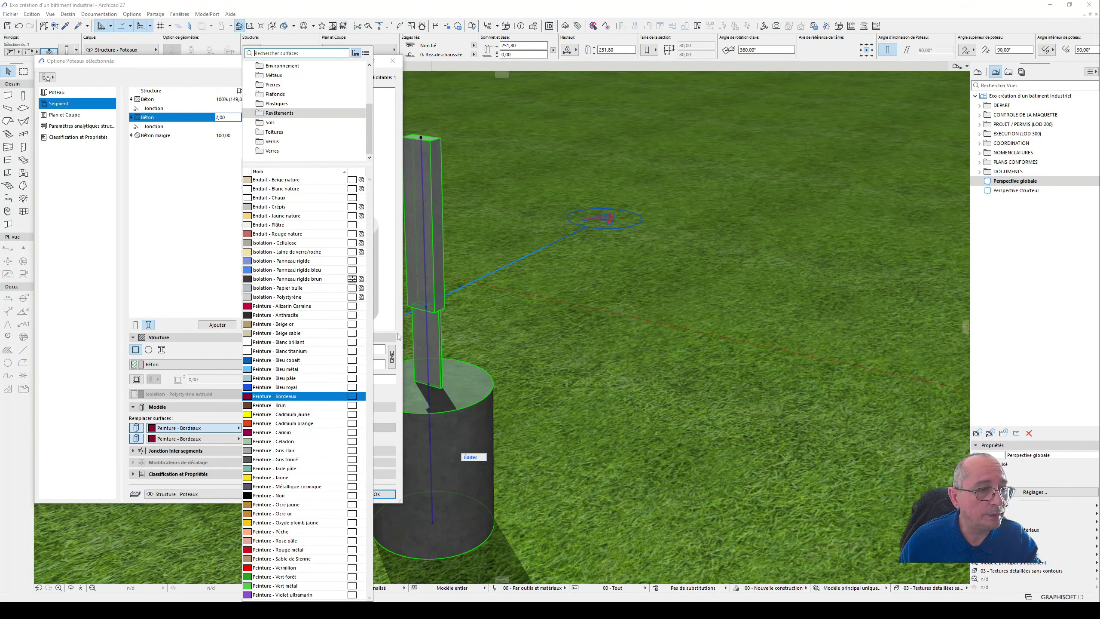
pyautogui.click(306, 378)
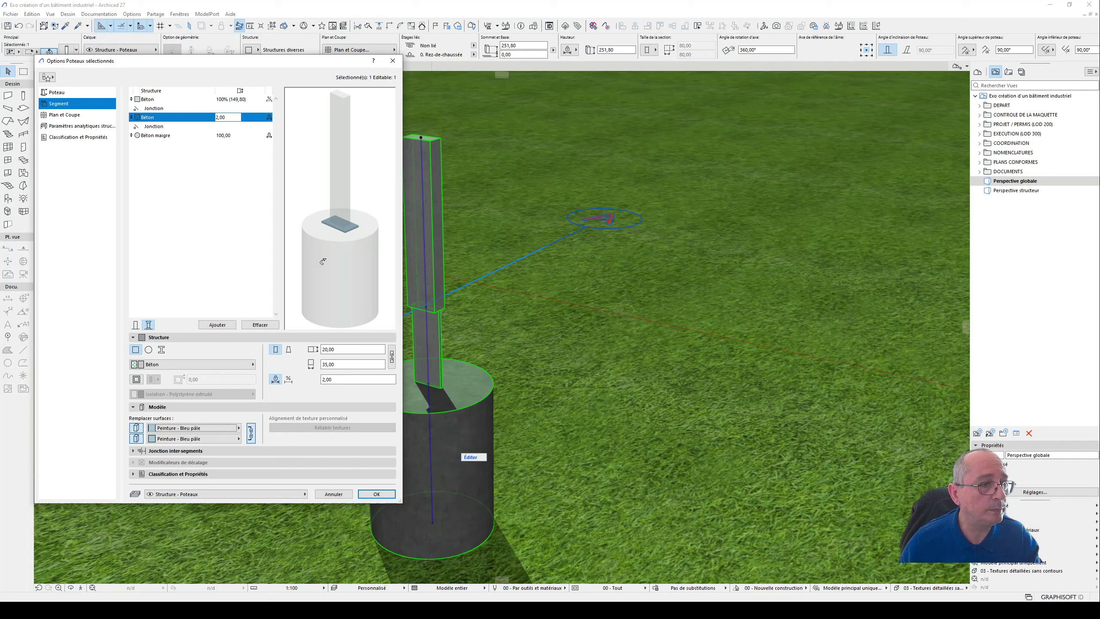
# - Give the top column segment the complex profile Profile en I and apply the column settings
pyautogui.click(164, 100)
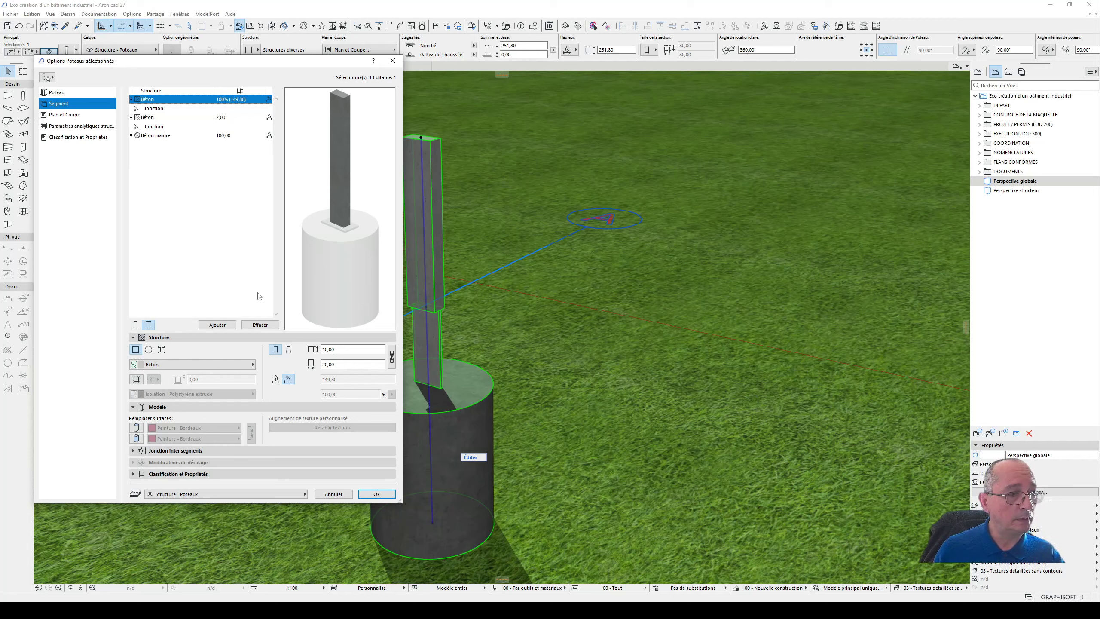
pyautogui.click(162, 350)
pyautogui.click(195, 364)
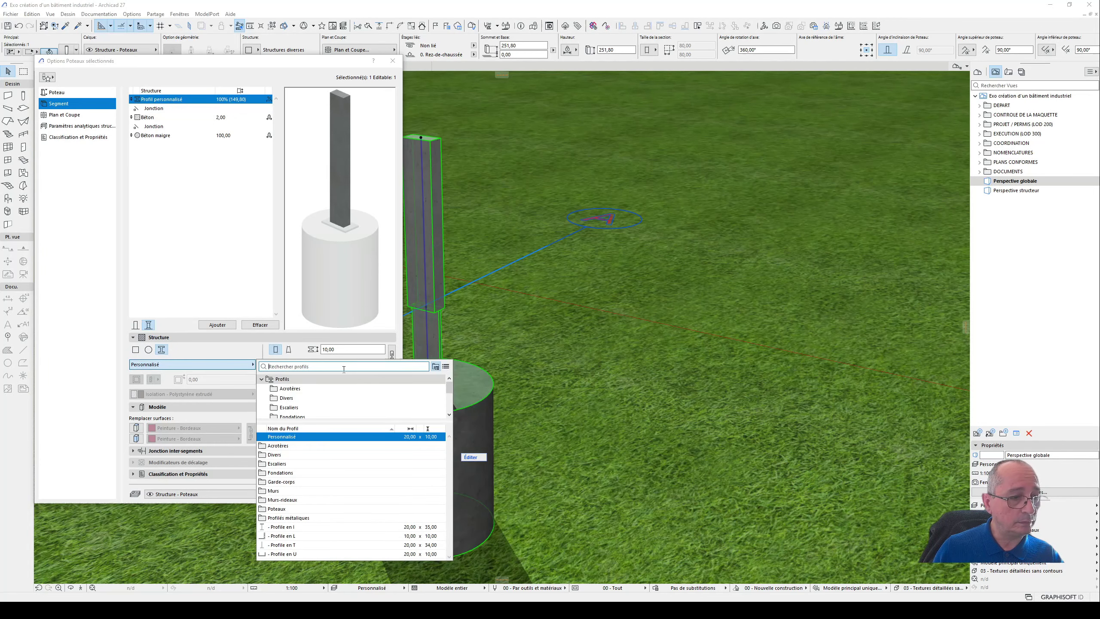
pyautogui.click(358, 532)
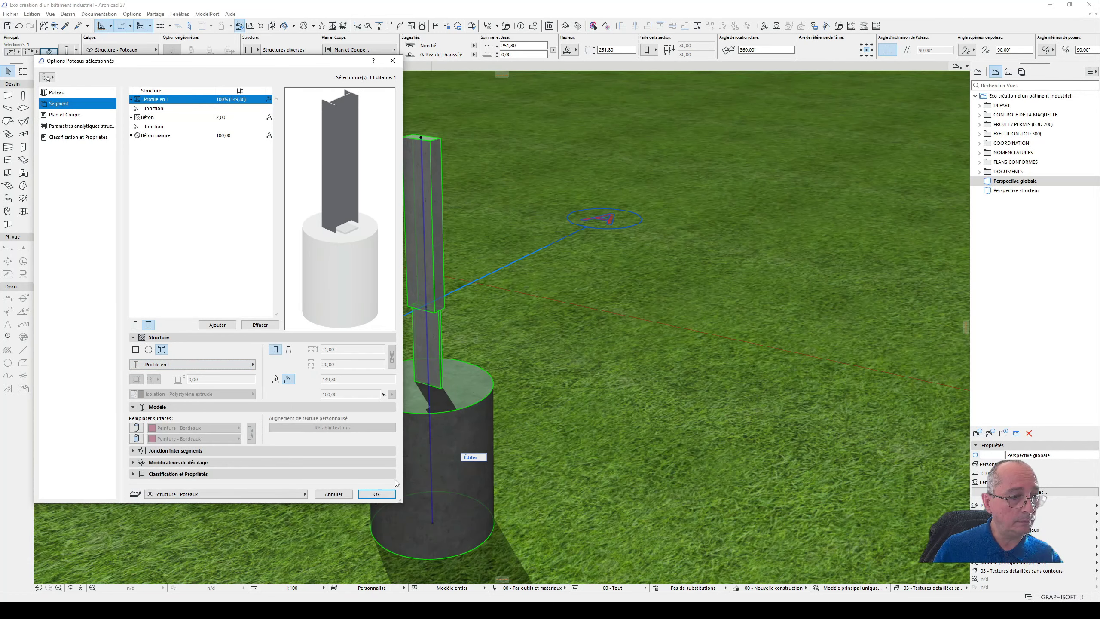
pyautogui.click(379, 497)
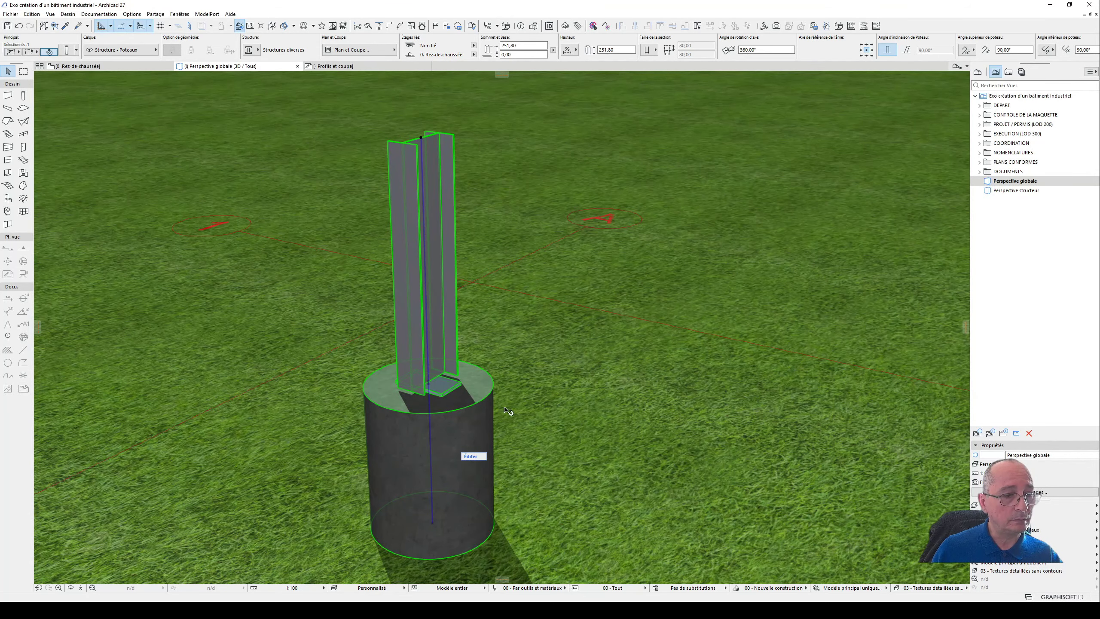
# - Swap the base plate segment's dimensions to 35 by 20 cm to match the I-profile and apply the settings
pyautogui.scroll(2, 435, 383)
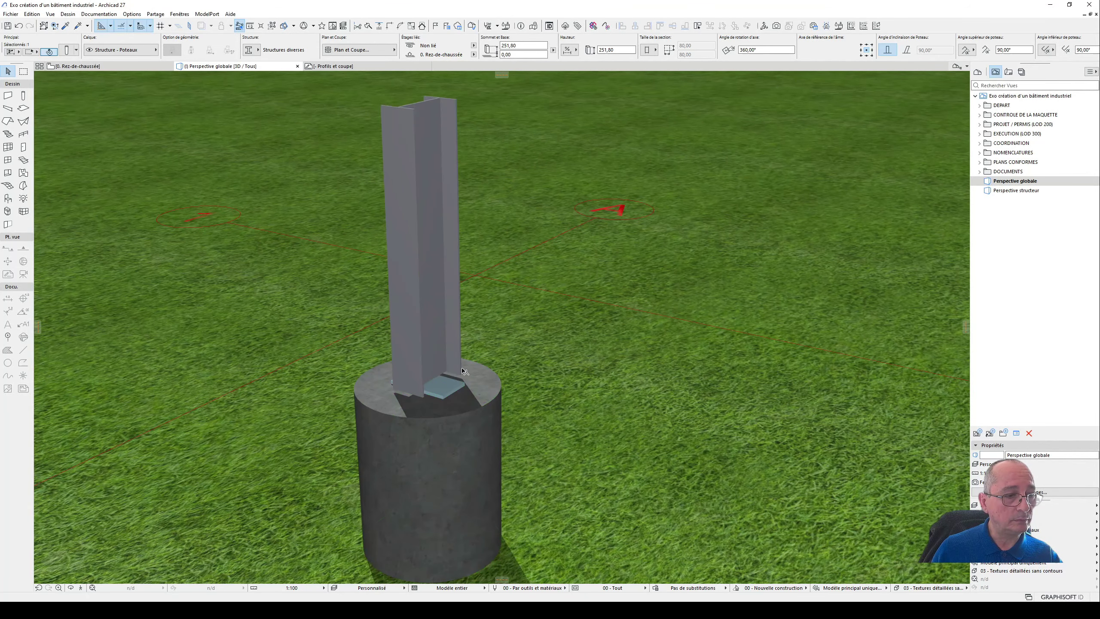
pyautogui.doubleClick(467, 457)
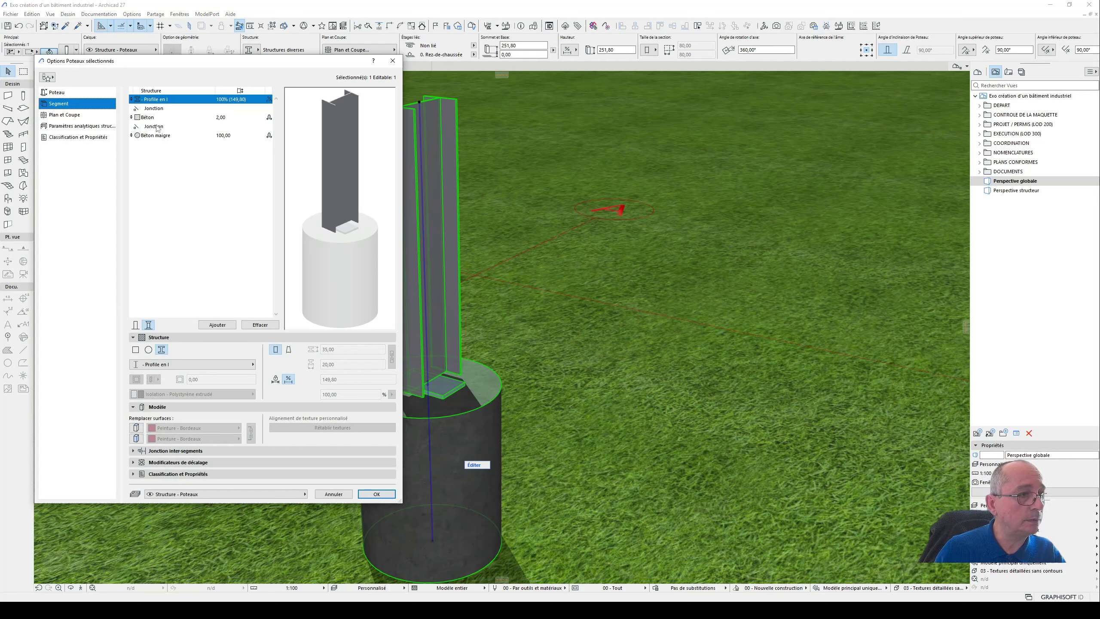
pyautogui.click(167, 117)
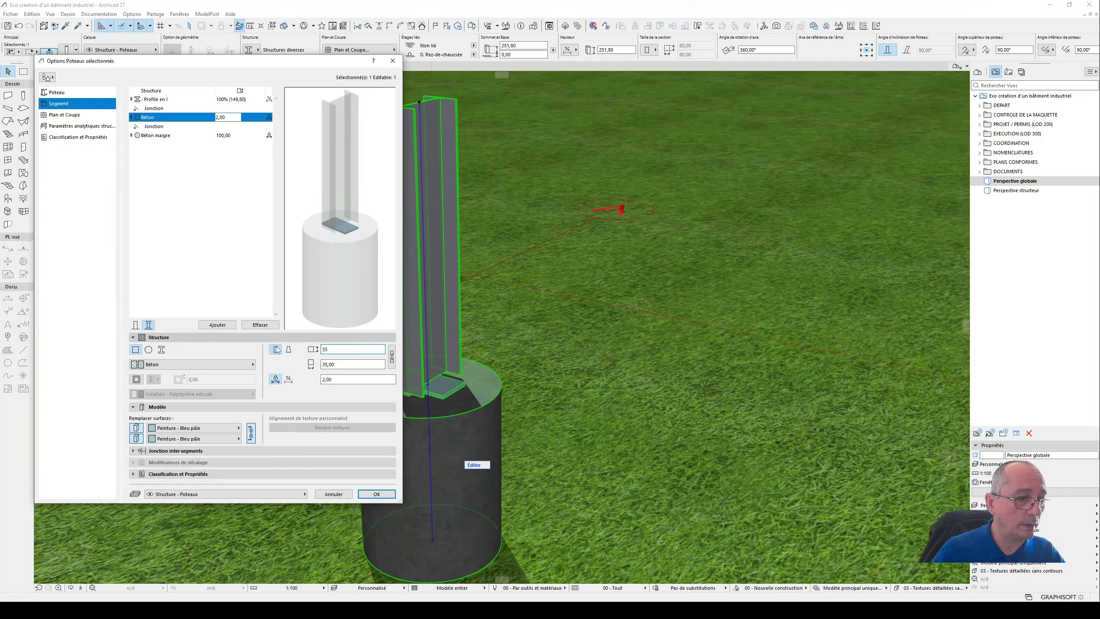
pyautogui.press('Tab')
pyautogui.write('20')
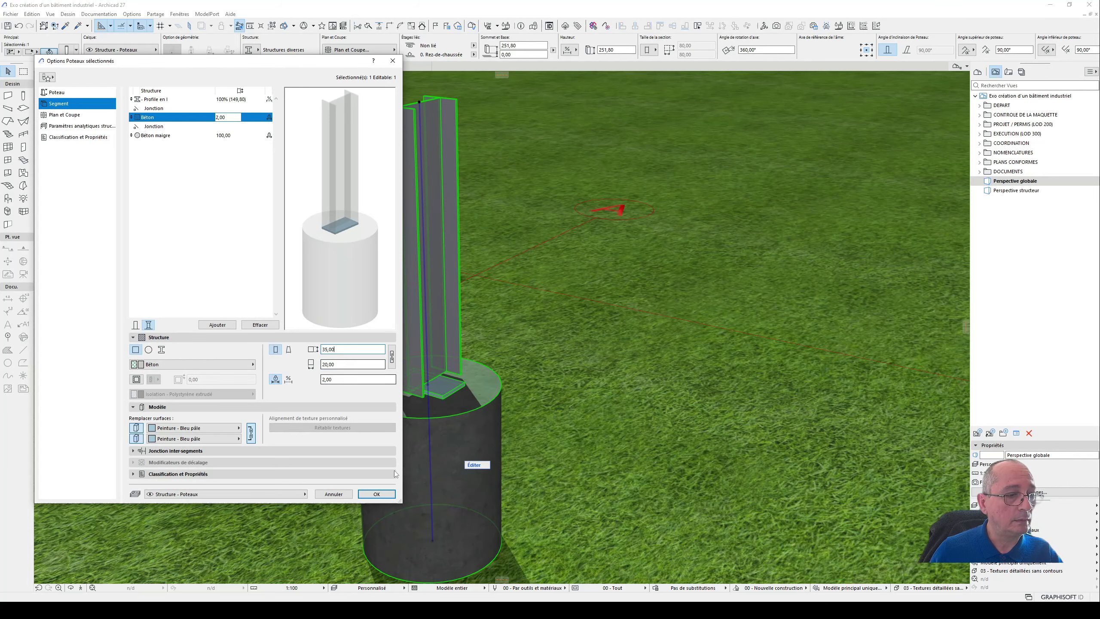
pyautogui.click(392, 493)
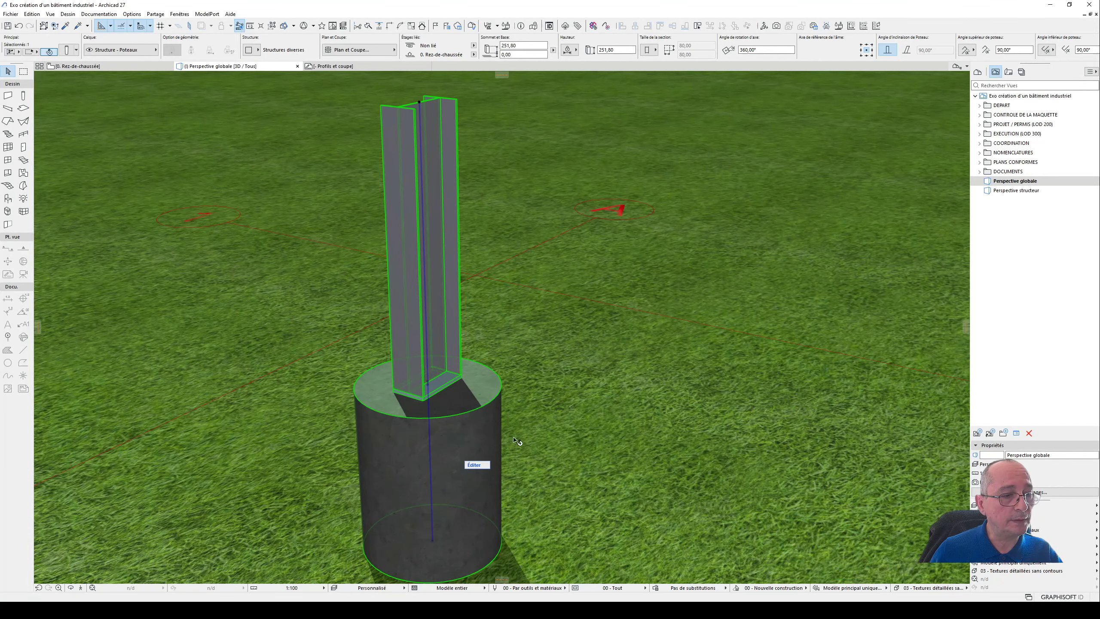
# - Override both surfaces of the I-profile segment with Peinture - Bleu pâle and apply the column settings
pyautogui.keyDown('shift'); pyautogui.moveTo(548, 388); pyautogui.dragTo(294, 312, button='middle'); pyautogui.keyUp('shift')
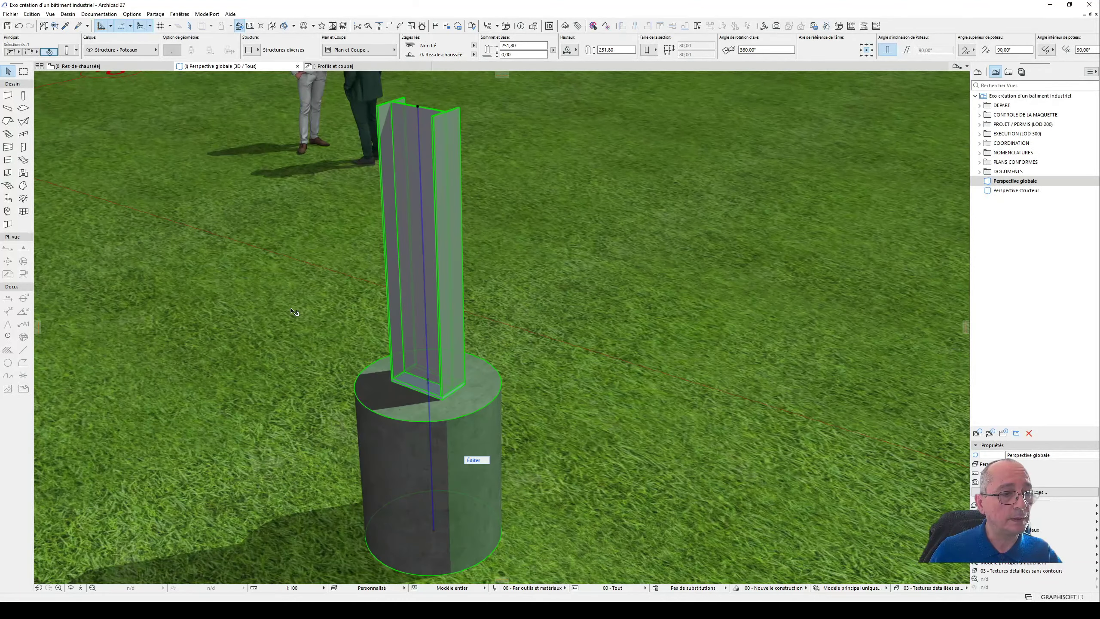
pyautogui.doubleClick(390, 298)
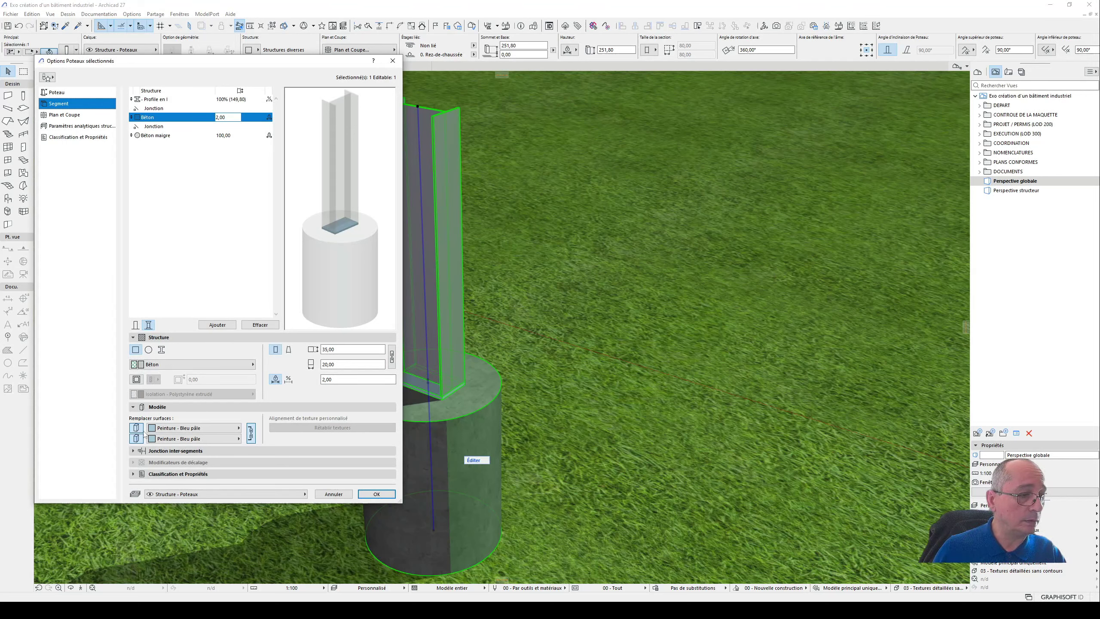
pyautogui.click(157, 99)
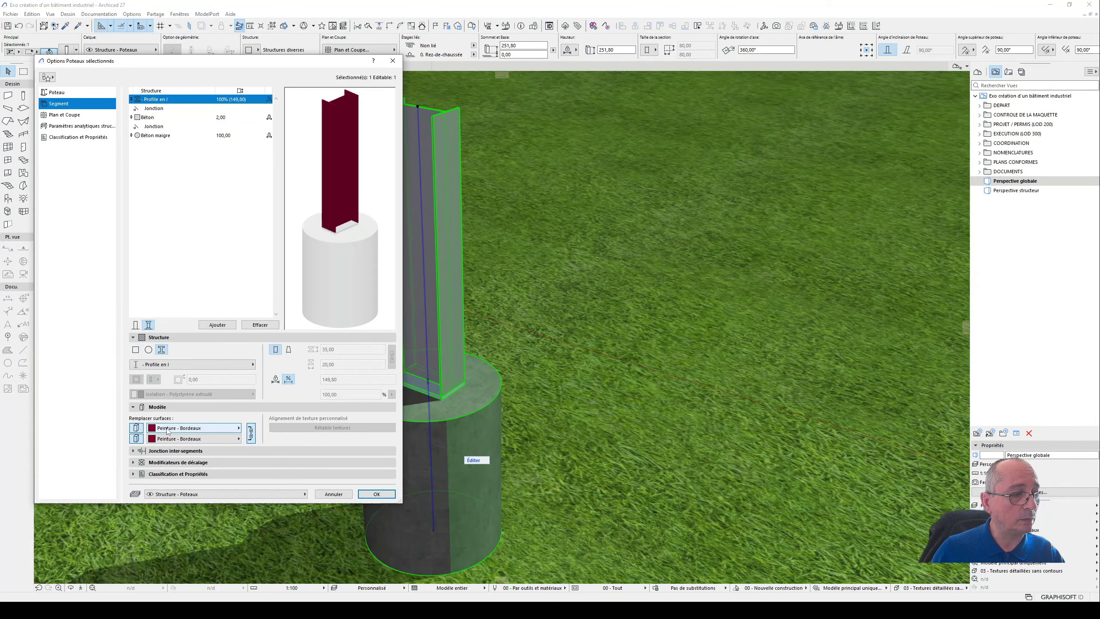
pyautogui.click(168, 429)
pyautogui.click(303, 377)
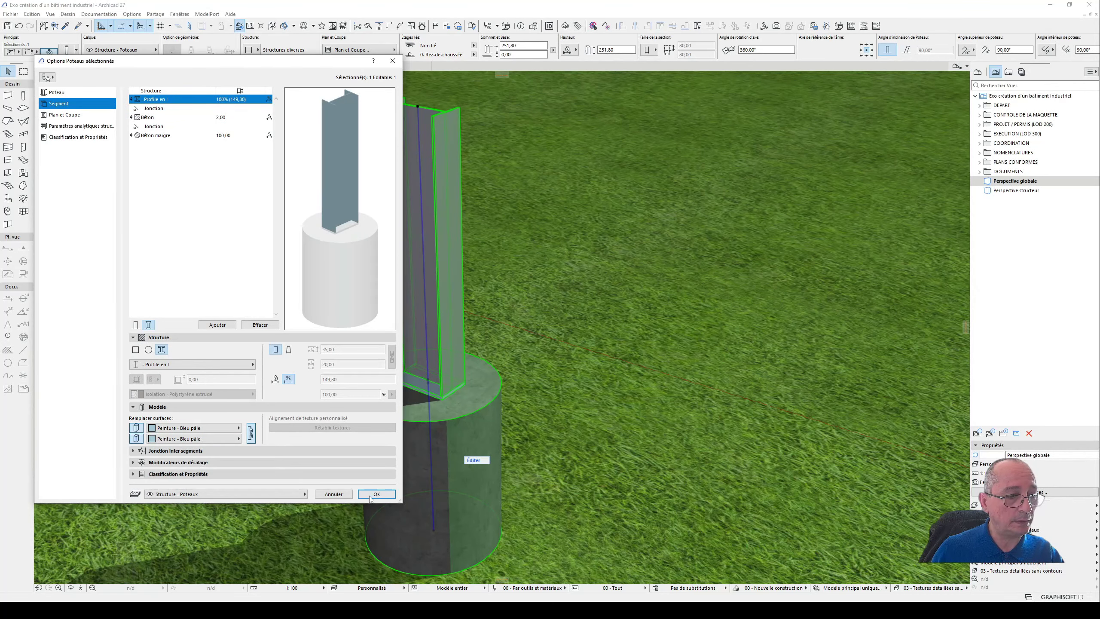
pyautogui.click(384, 494)
# - Move the column down to a base elevation of -100 cm, sinking its round footing below ground level
pyautogui.scroll(-1, 607, 355)
pyautogui.keyDown('shift'); pyautogui.moveTo(550, 306); pyautogui.dragTo(306, 307, button='middle'); pyautogui.keyUp('shift')
pyautogui.click(537, 374)
pyautogui.scroll(2, 538, 376)
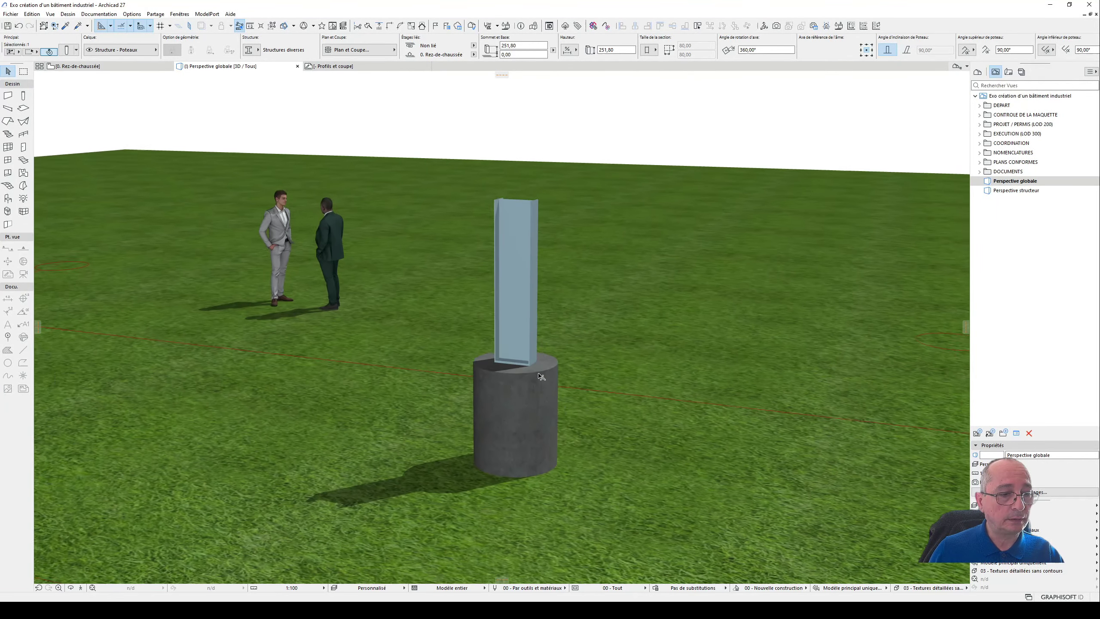
pyautogui.moveTo(537, 373); pyautogui.dragTo(577, 471)
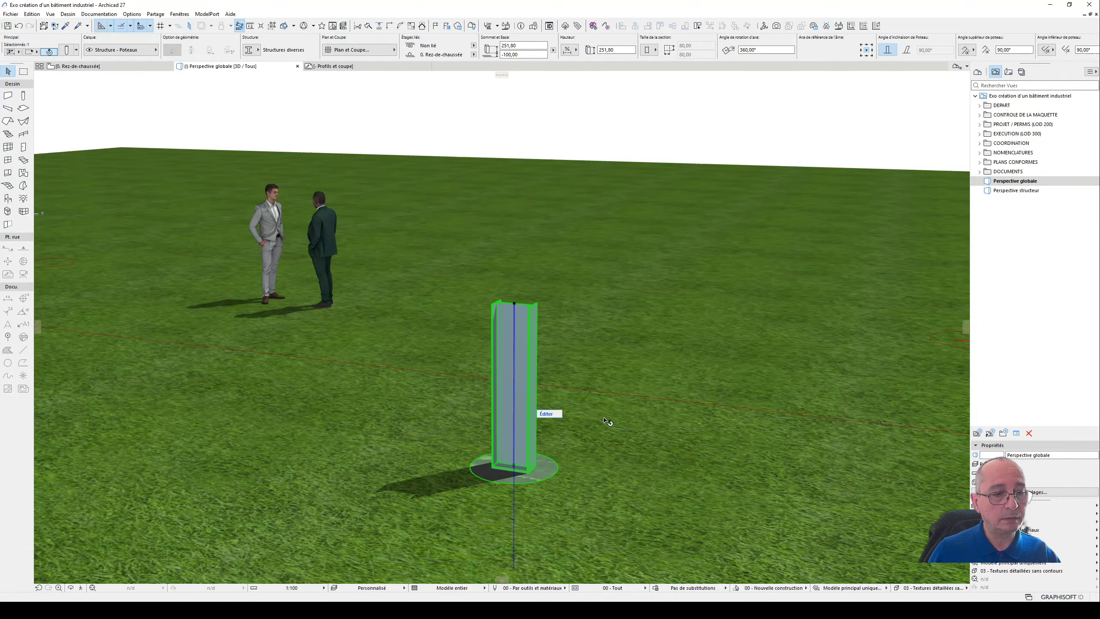
pyautogui.keyDown('shift'); pyautogui.moveTo(609, 421); pyautogui.dragTo(549, 418, button='middle'); pyautogui.keyUp('shift')
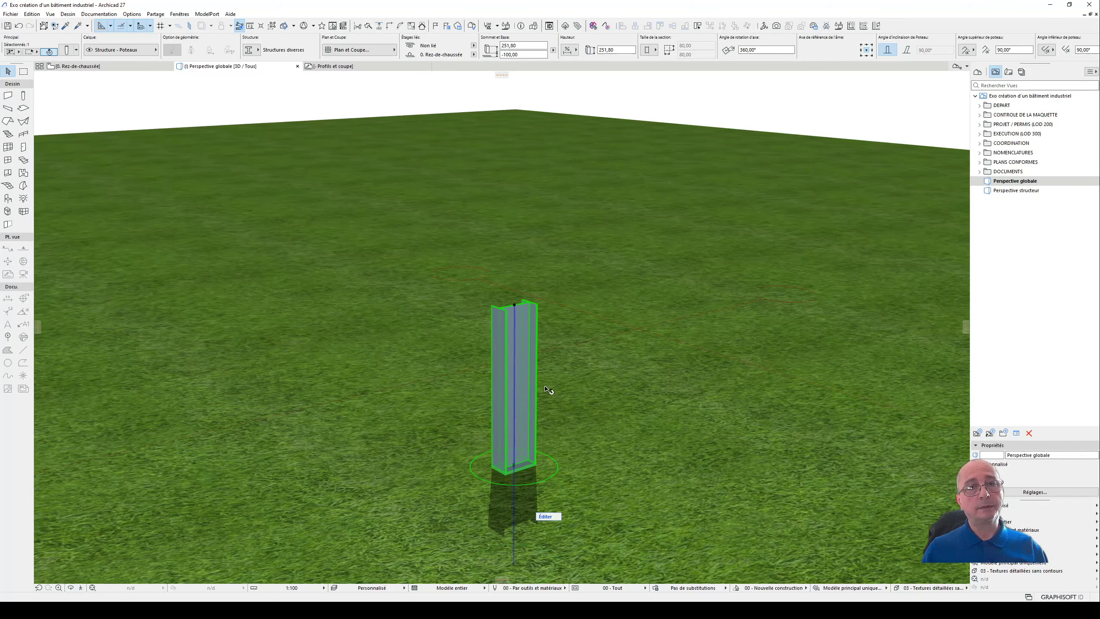
pyautogui.keyDown('shift'); pyautogui.moveTo(574, 351); pyautogui.dragTo(485, 349, button='middle'); pyautogui.keyUp('shift')
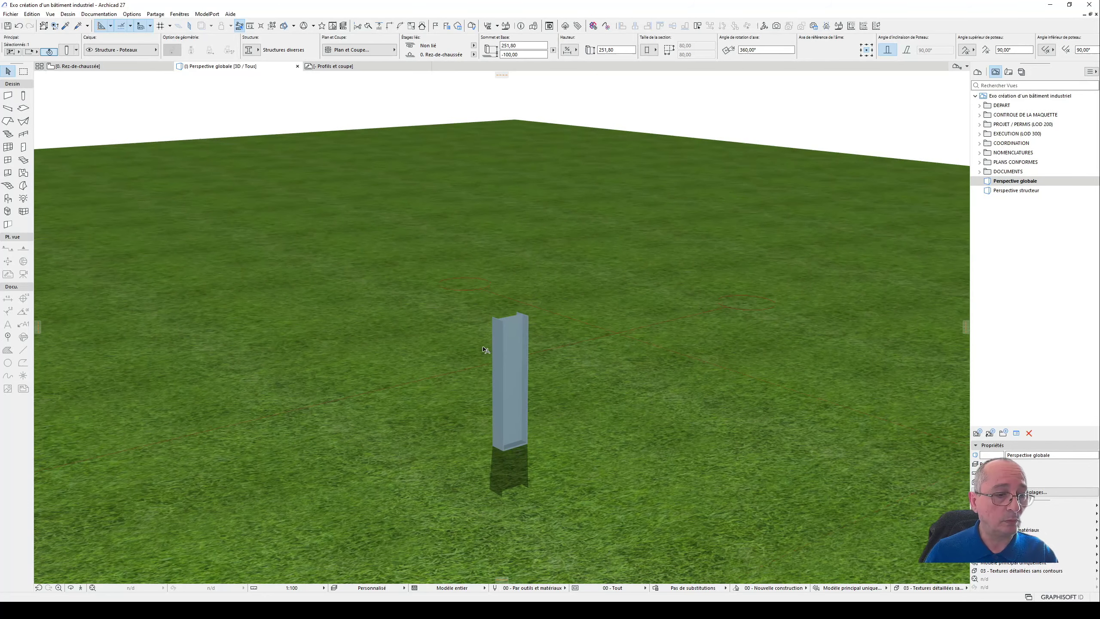
# - In the Profils et coupe worksheet, examine the building section's post height, post top and beam connection
pyautogui.click(346, 66)
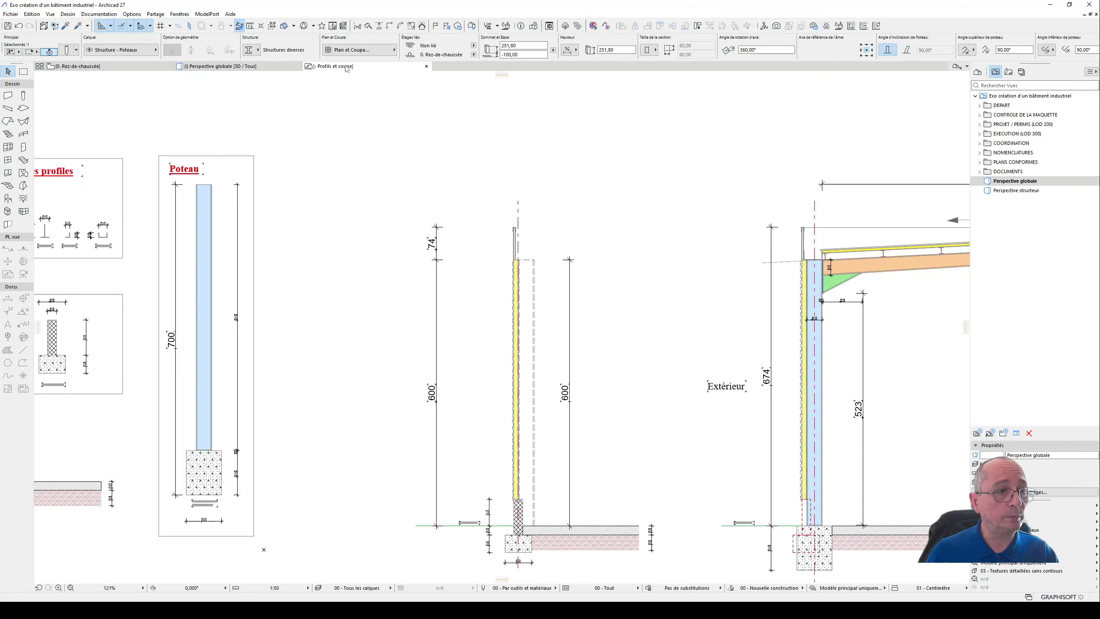
pyautogui.moveTo(577, 282); pyautogui.dragTo(345, 245, button='middle')
pyautogui.scroll(3, 571, 304)
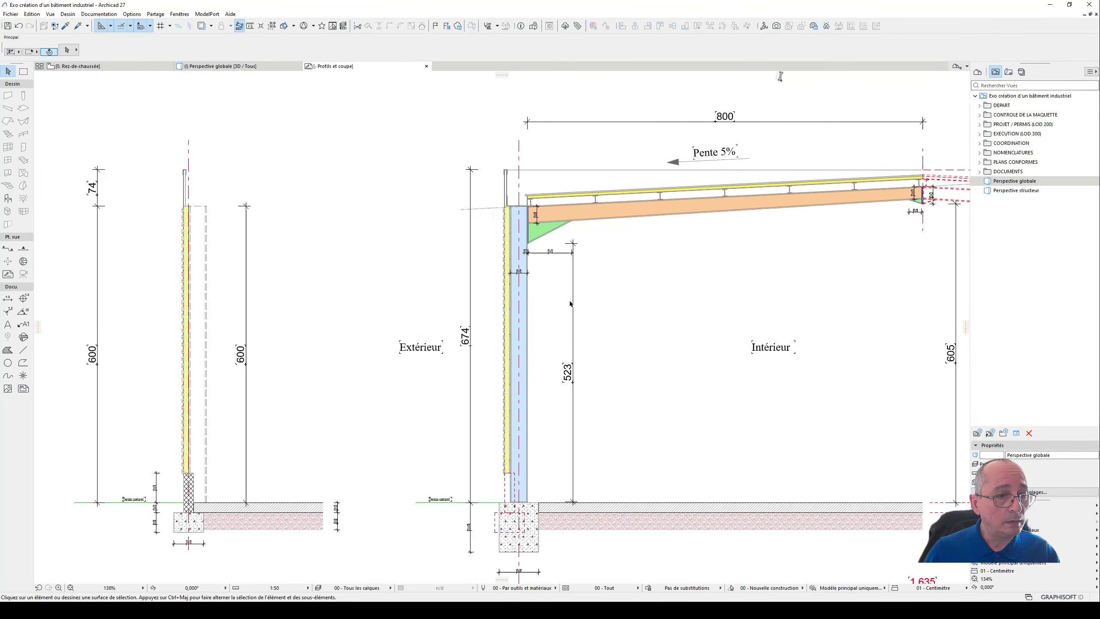
pyautogui.scroll(-3, 514, 255)
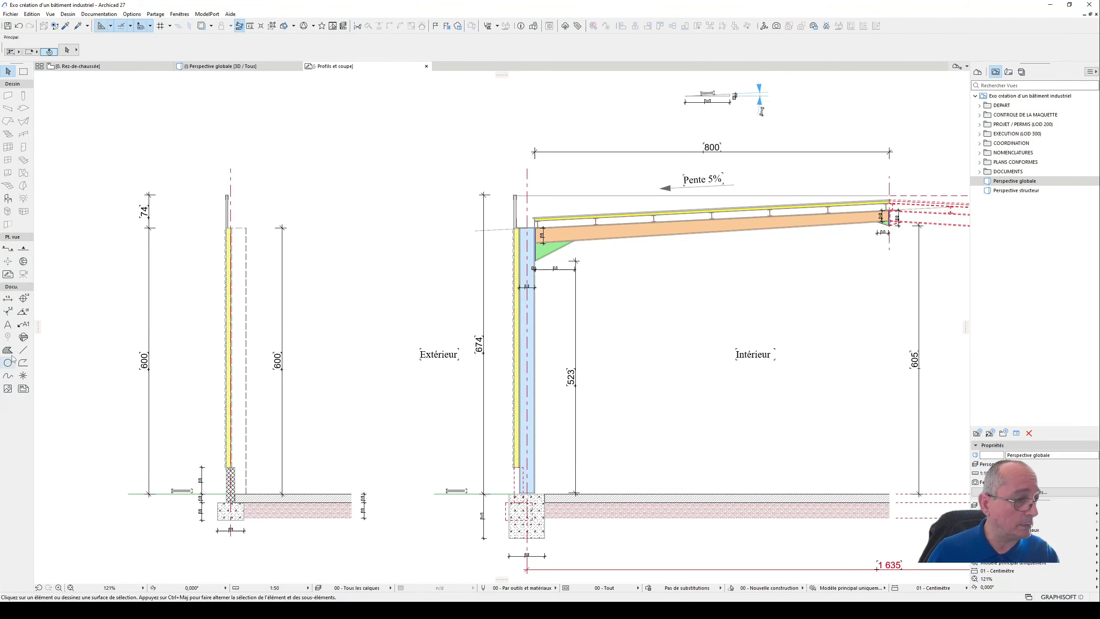
pyautogui.scroll(1, 528, 495)
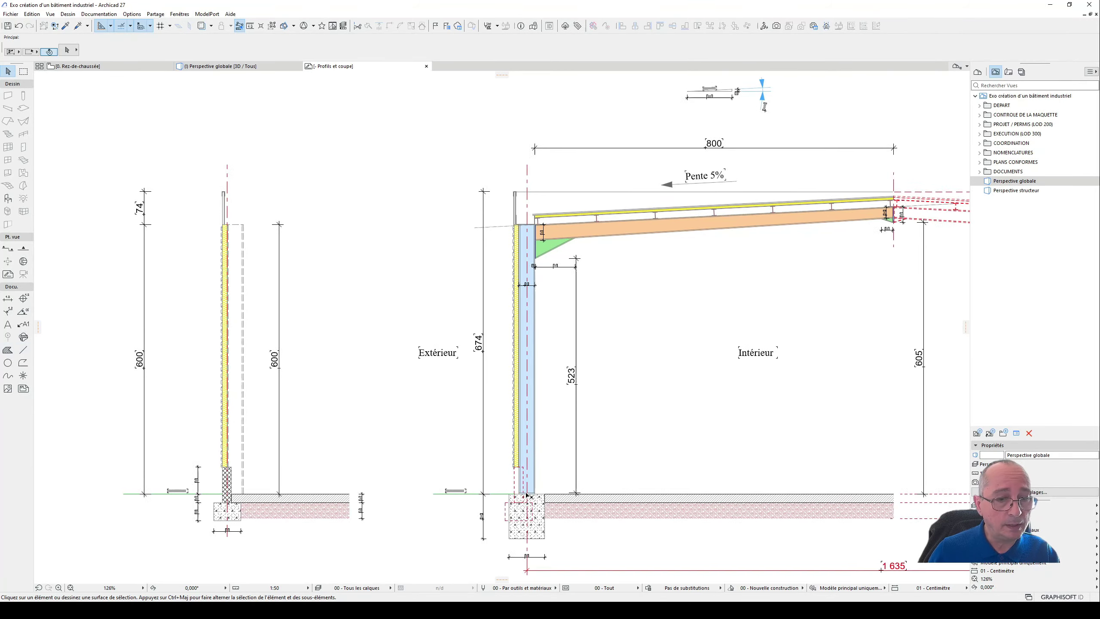
pyautogui.scroll(1, 528, 495)
pyautogui.scroll(7, 515, 182)
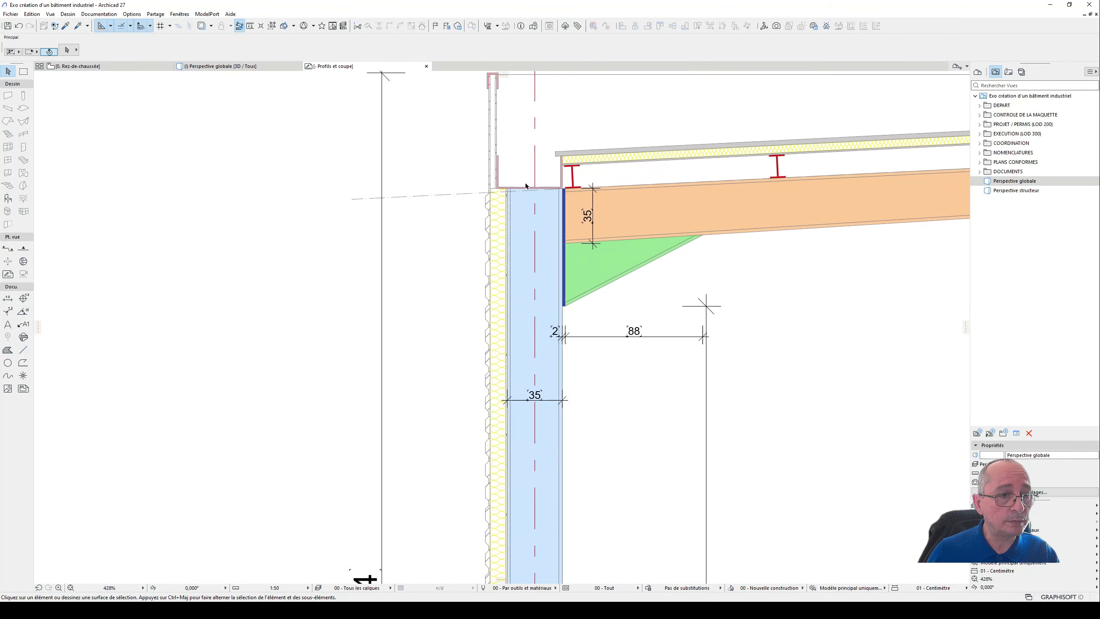
pyautogui.scroll(-5, 474, 412)
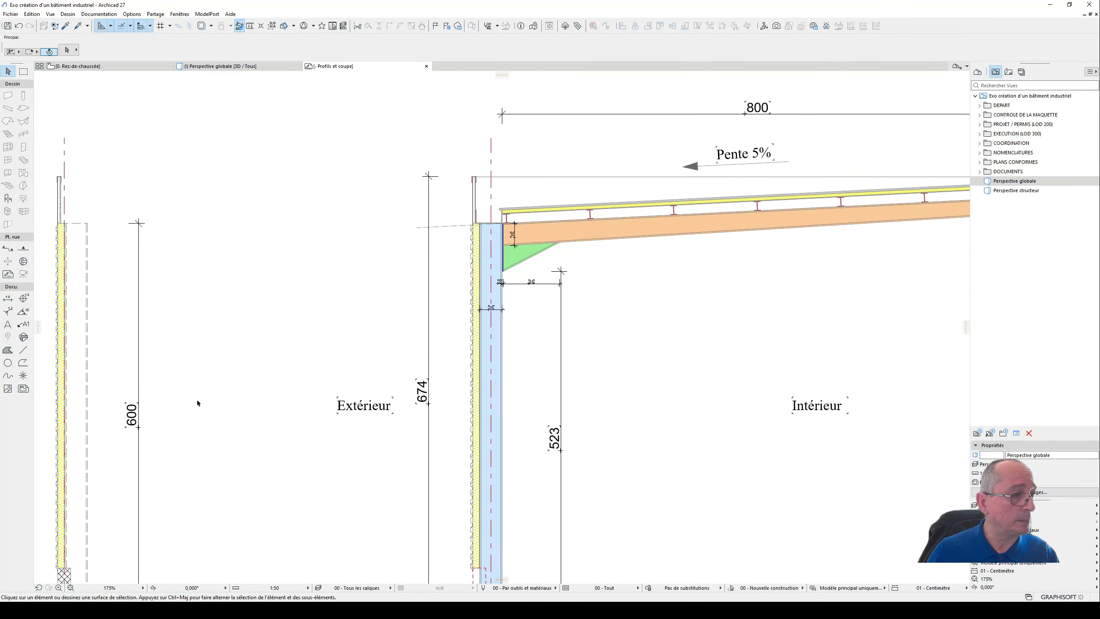
# - In the Profils et coupe worksheet, examine the post's profile width and the heights of its footing, base plate and I-profile
pyautogui.click(8, 298)
pyautogui.scroll(4, 485, 226)
pyautogui.scroll(-7, 488, 225)
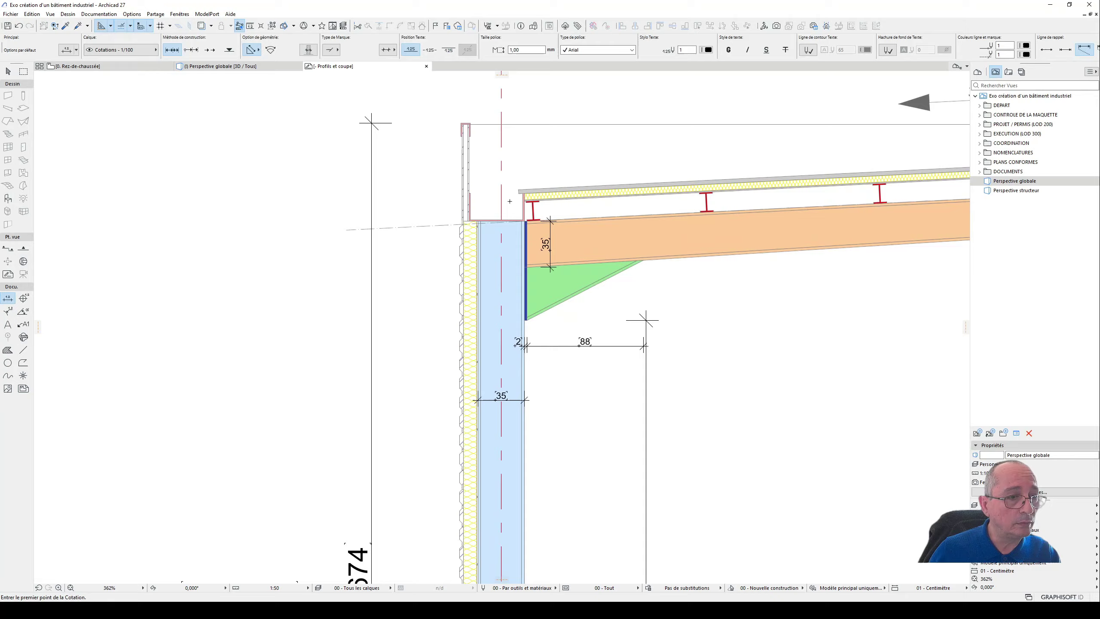
pyautogui.scroll(6, 141, 206)
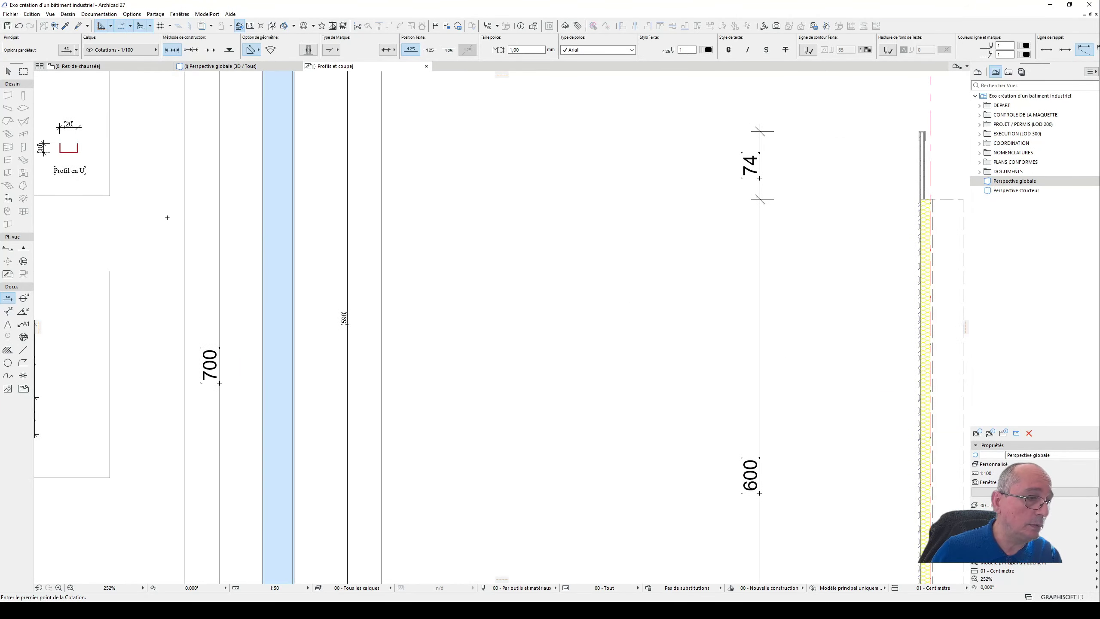
pyautogui.scroll(-4, 216, 222)
pyautogui.scroll(2, 284, 197)
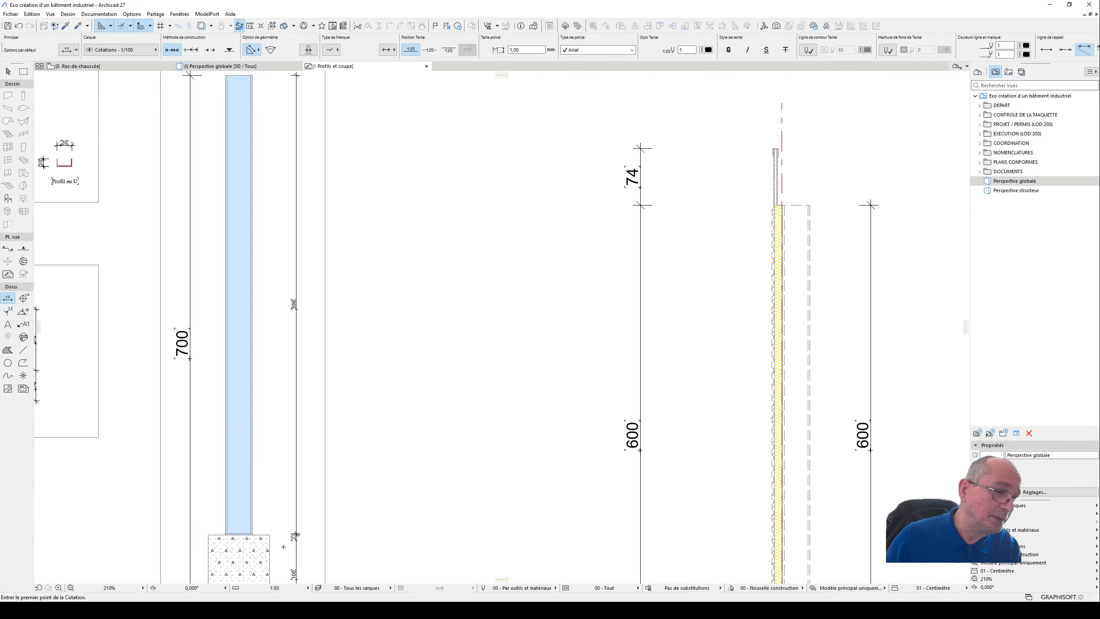
pyautogui.scroll(3, 292, 320)
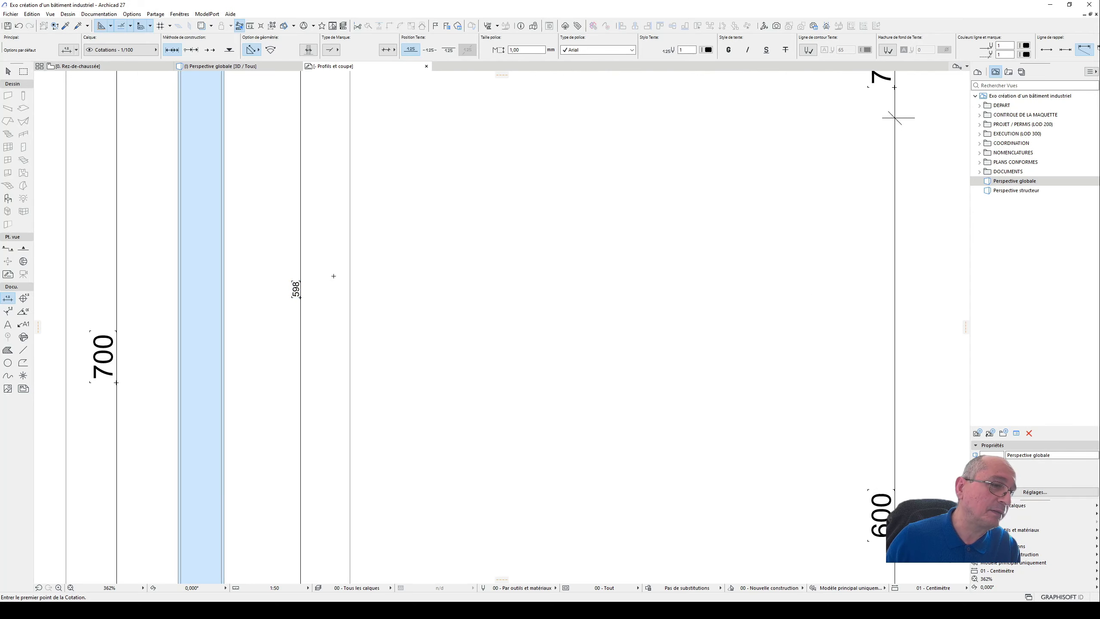
pyautogui.scroll(-3, 329, 278)
pyautogui.scroll(3, 317, 471)
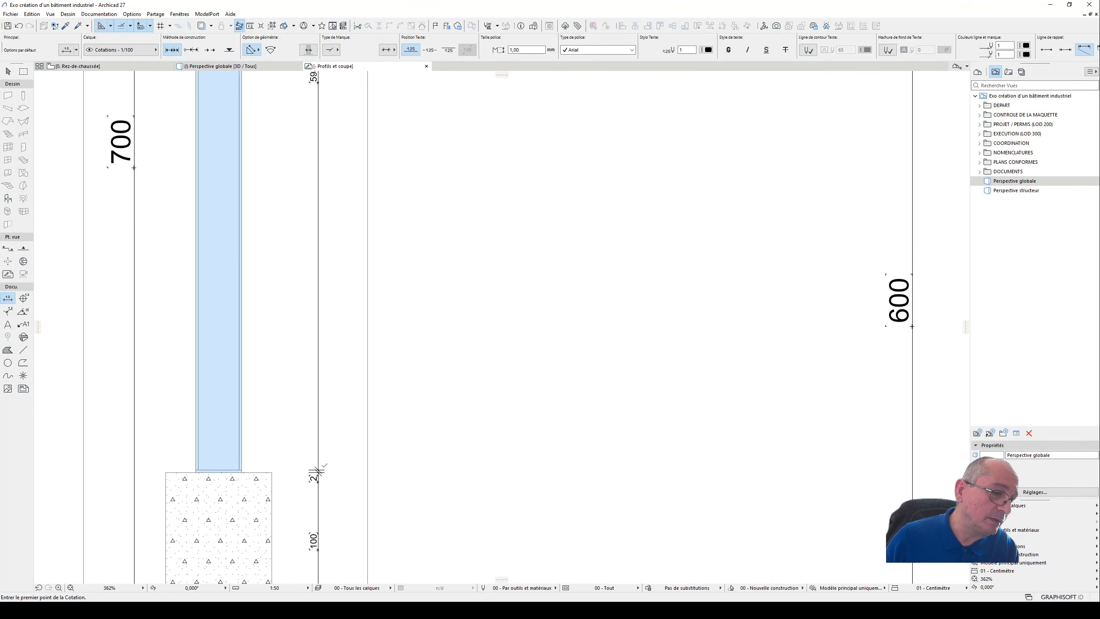
pyautogui.moveTo(353, 474)
pyautogui.mouseDown(button='middle')
pyautogui.moveTo(382, 332)
pyautogui.moveTo(418, 379)
pyautogui.moveTo(410, 557)
pyautogui.mouseUp(button='middle')
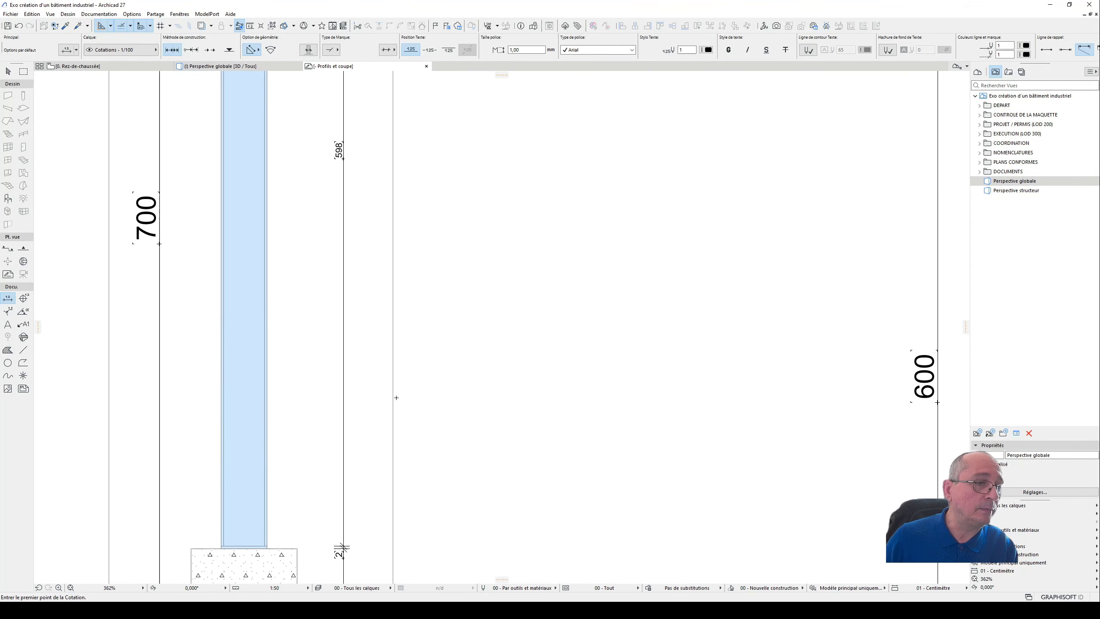
pyautogui.moveTo(374, 273); pyautogui.dragTo(379, 413, button='middle')
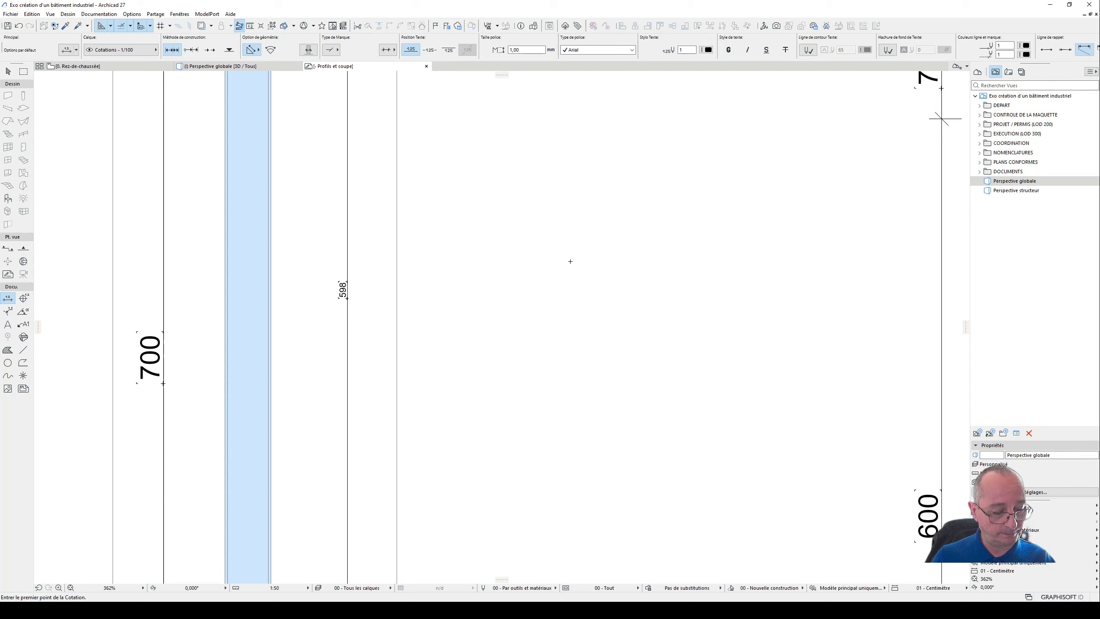
# - Set the height of the column's I-profile segment to 598 cm and apply the settings in the 3D view
pyautogui.press('F2')
pyautogui.press('F3')
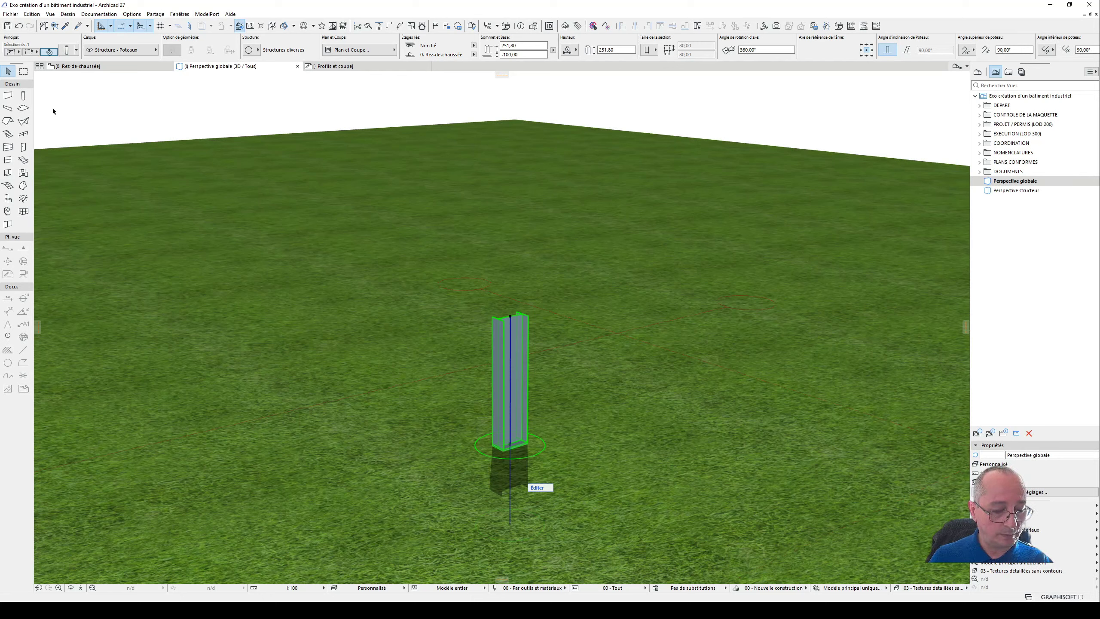
pyautogui.hotkey('ctrl', 't')
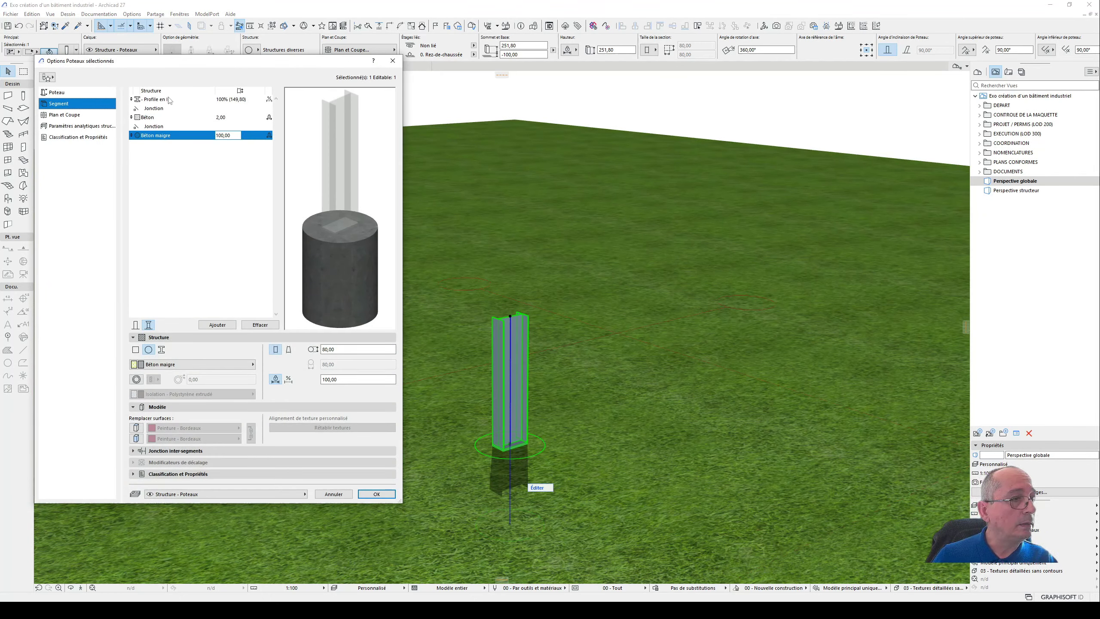
pyautogui.click(169, 99)
pyautogui.click(280, 378)
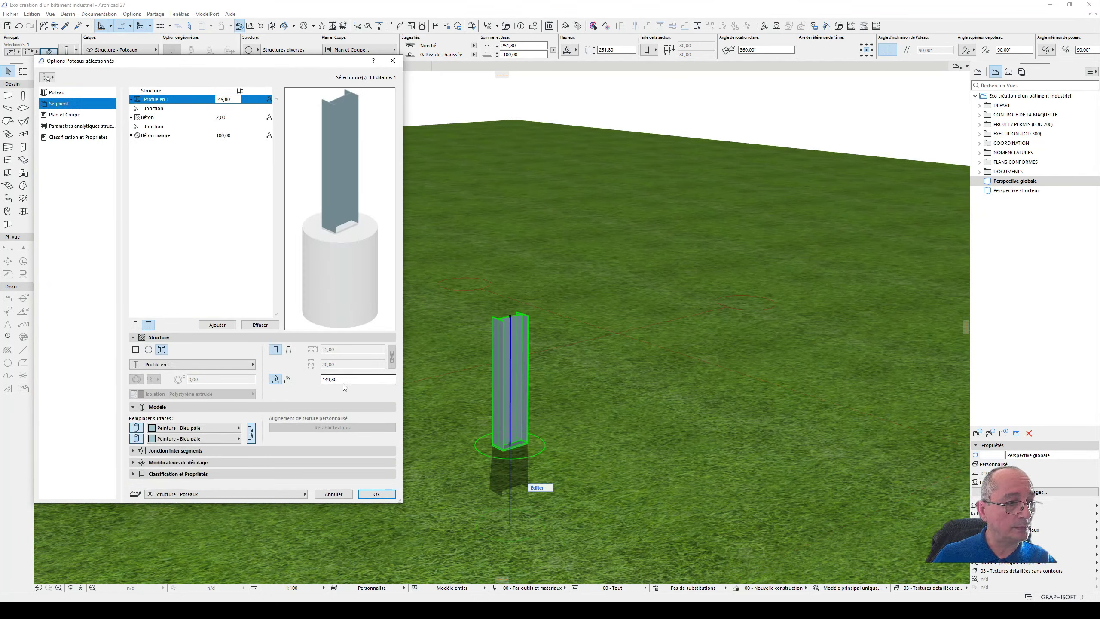
pyautogui.doubleClick(369, 376)
pyautogui.write('5')
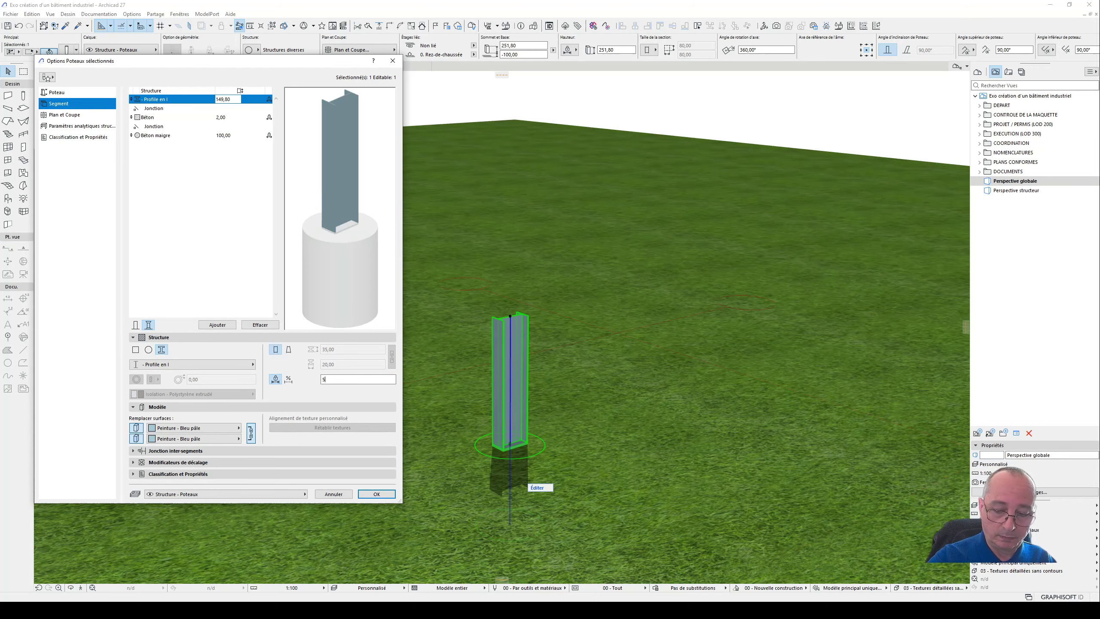
pyautogui.write('98')
pyautogui.press('Return')
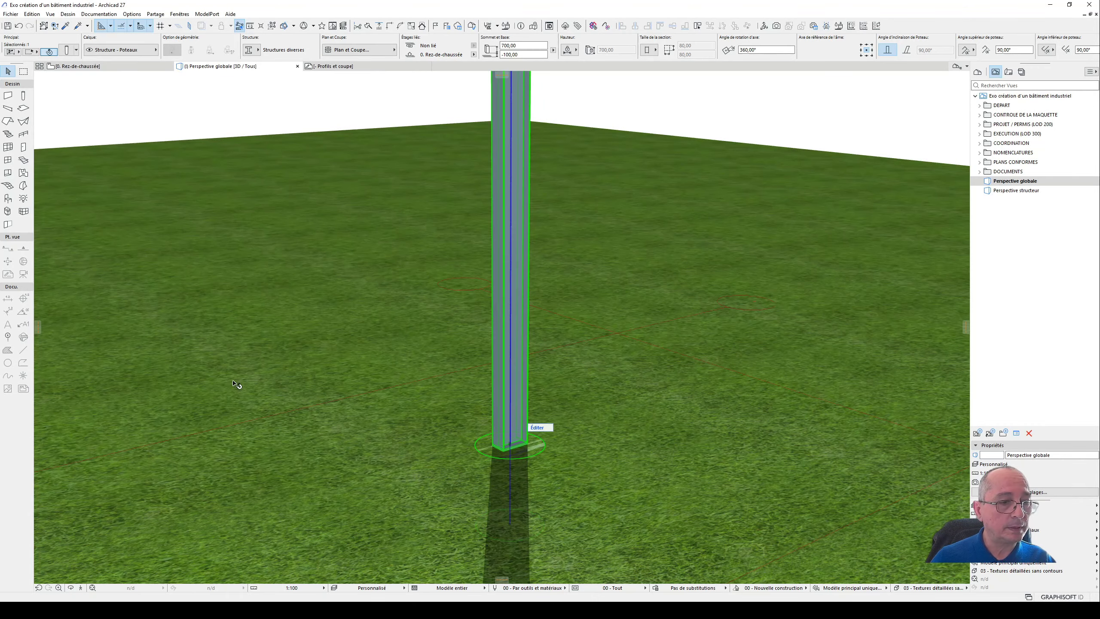
# - In the ground floor plan, move the column by its centre onto the intersection of axes A and 1
pyautogui.scroll(-5, 427, 525)
pyautogui.keyDown('shift'); pyautogui.moveTo(506, 488); pyautogui.dragTo(338, 432, button='middle'); pyautogui.keyUp('shift')
pyautogui.press('F2')
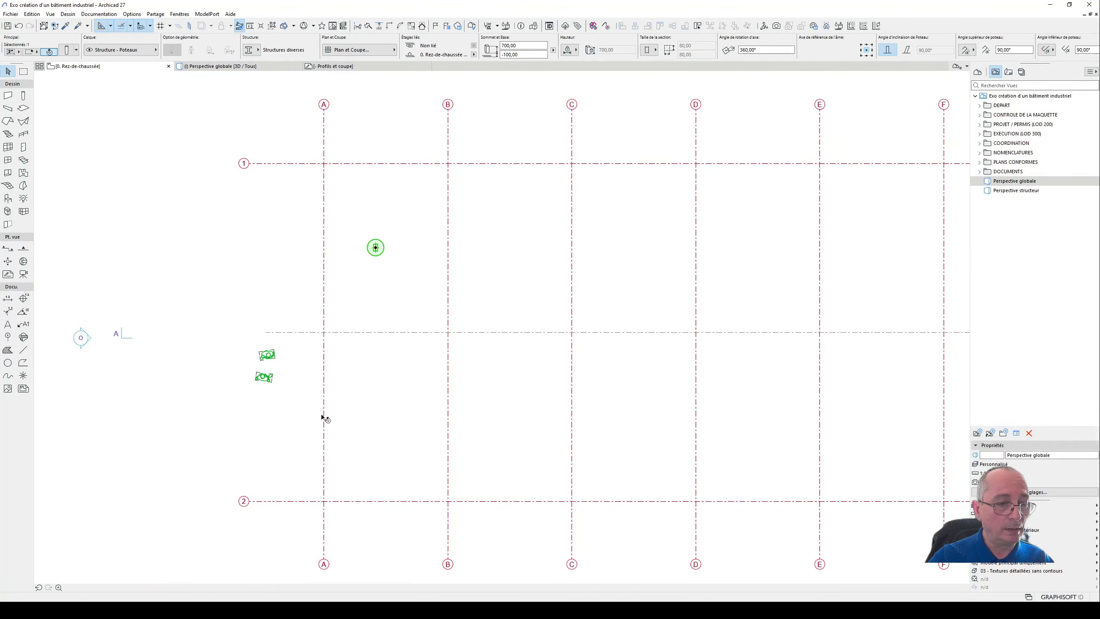
pyautogui.scroll(2, 337, 193)
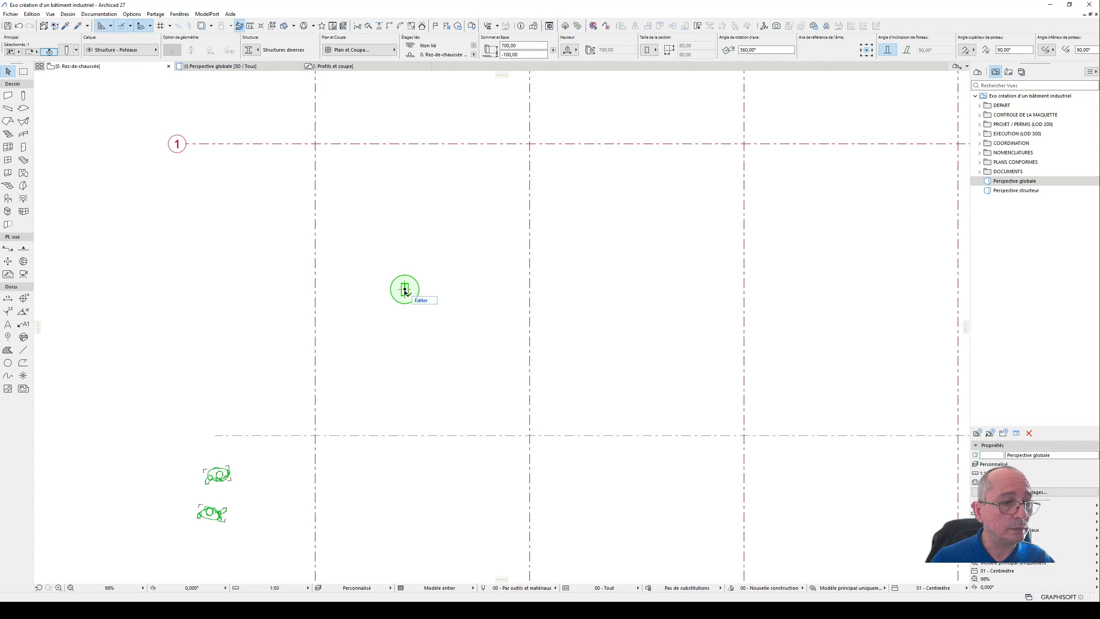
pyautogui.click(404, 291)
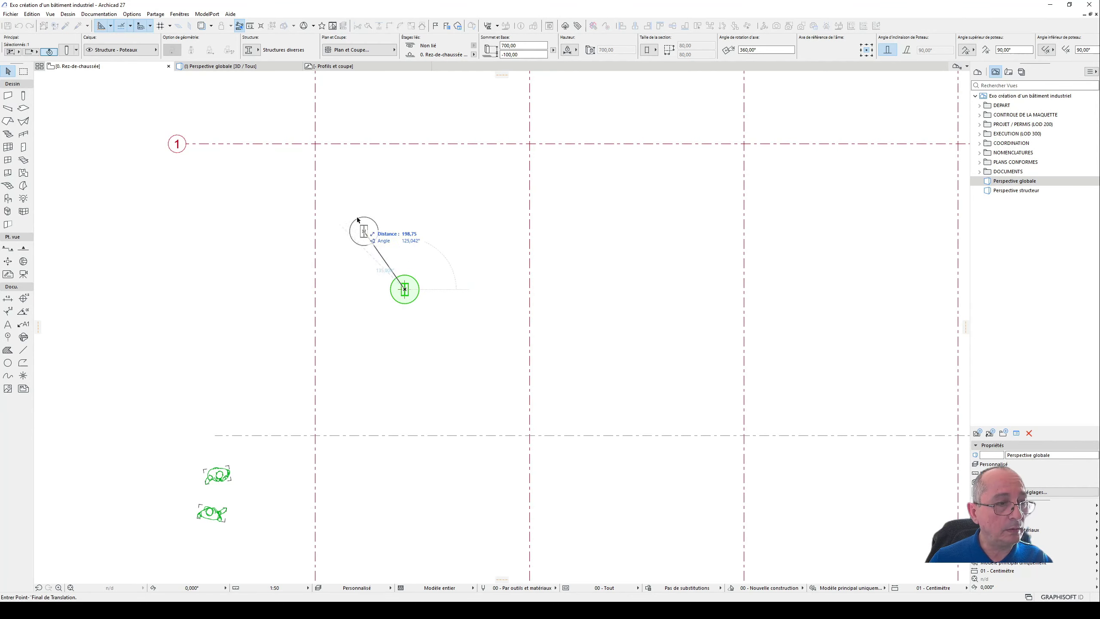
pyautogui.click(316, 144)
pyautogui.moveTo(293, 174); pyautogui.dragTo(339, 233, button='middle')
pyautogui.scroll(6, 409, 240)
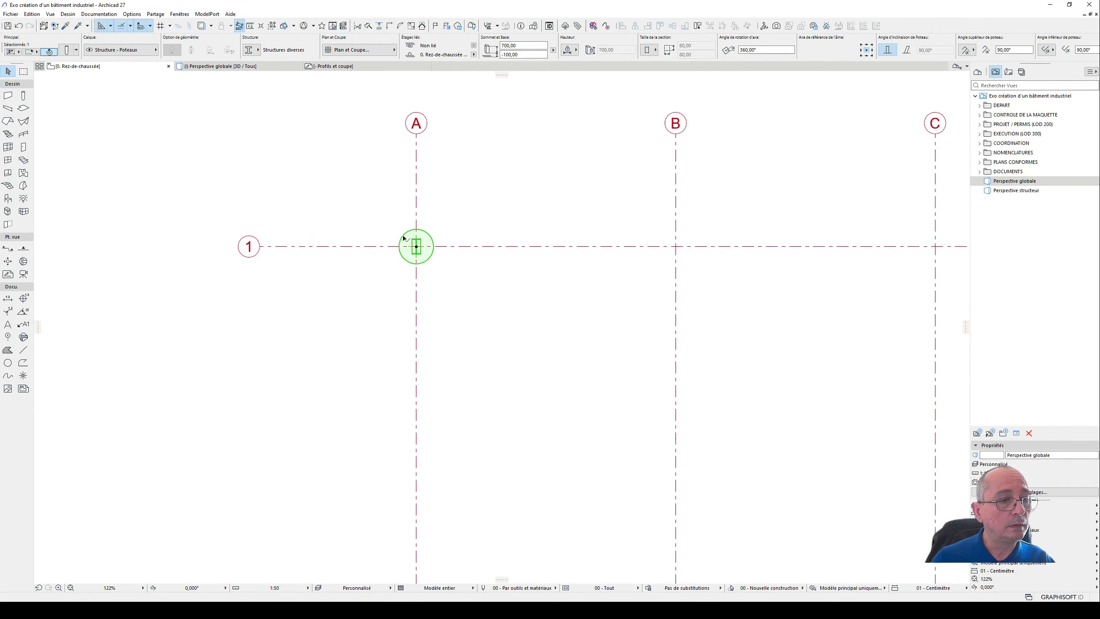
pyautogui.scroll(-10, 509, 305)
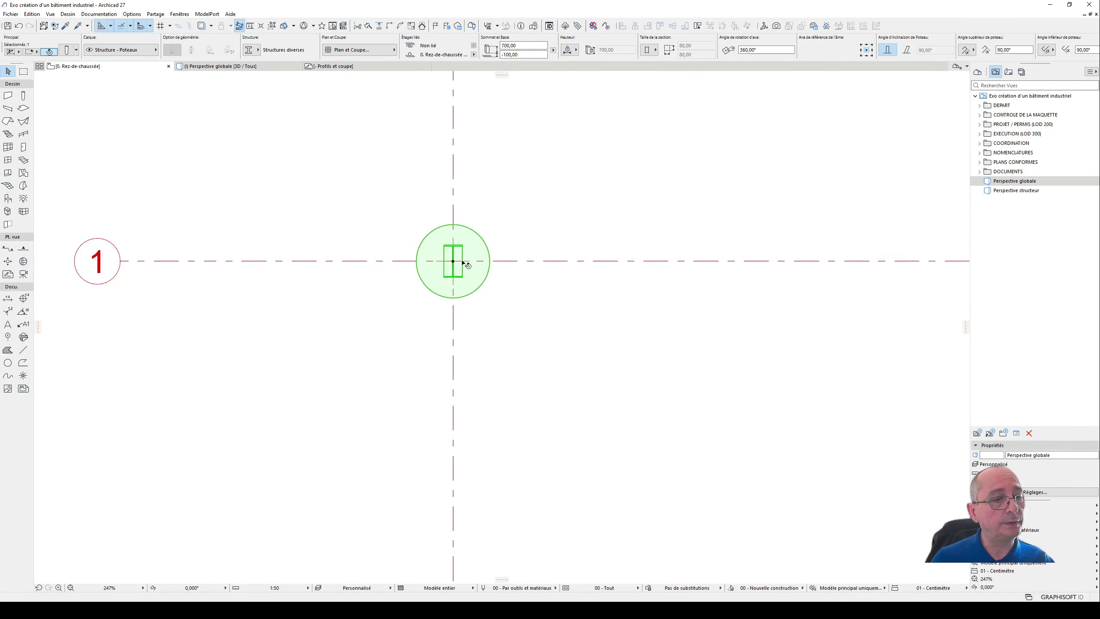
pyautogui.click(509, 306)
pyautogui.scroll(-2, 513, 302)
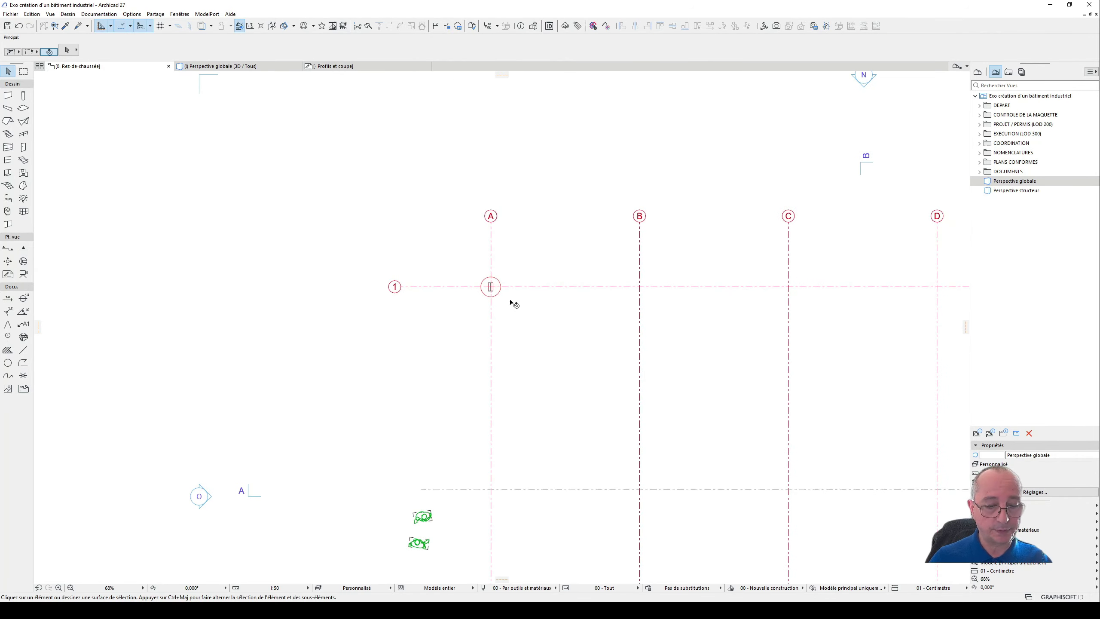
# - In the 3D view, select the column and the terrain mesh and open the Solid Element Operations for them
pyautogui.press('F3')
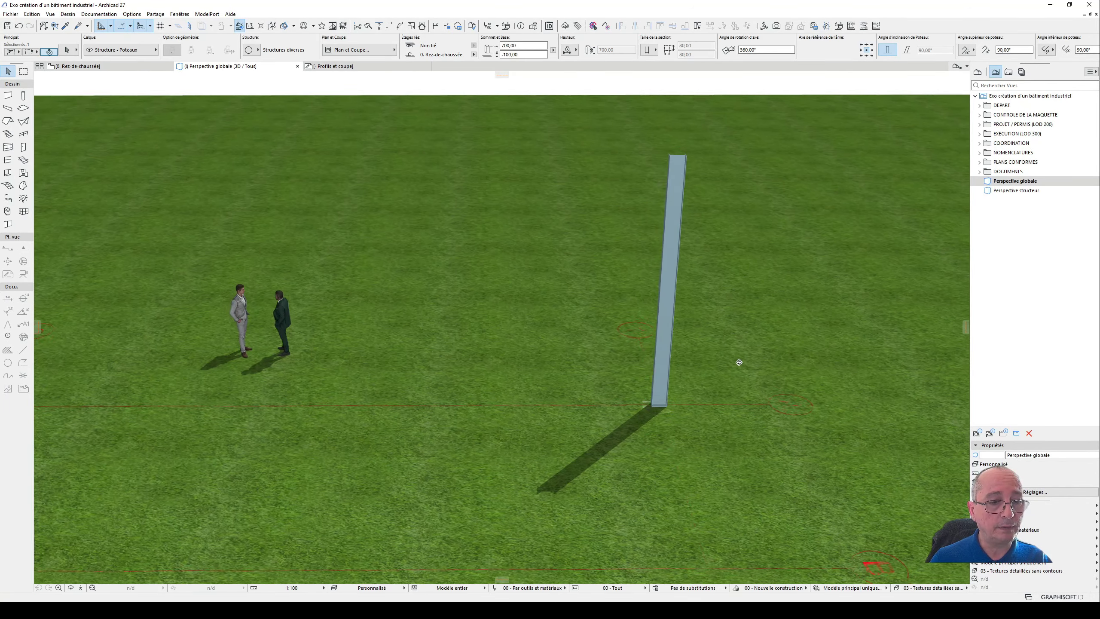
pyautogui.moveTo(662, 349); pyautogui.dragTo(423, 304, button='middle')
pyautogui.scroll(5, 423, 359)
pyautogui.click(448, 370)
pyautogui.press('Escape')
pyautogui.press('Escape')
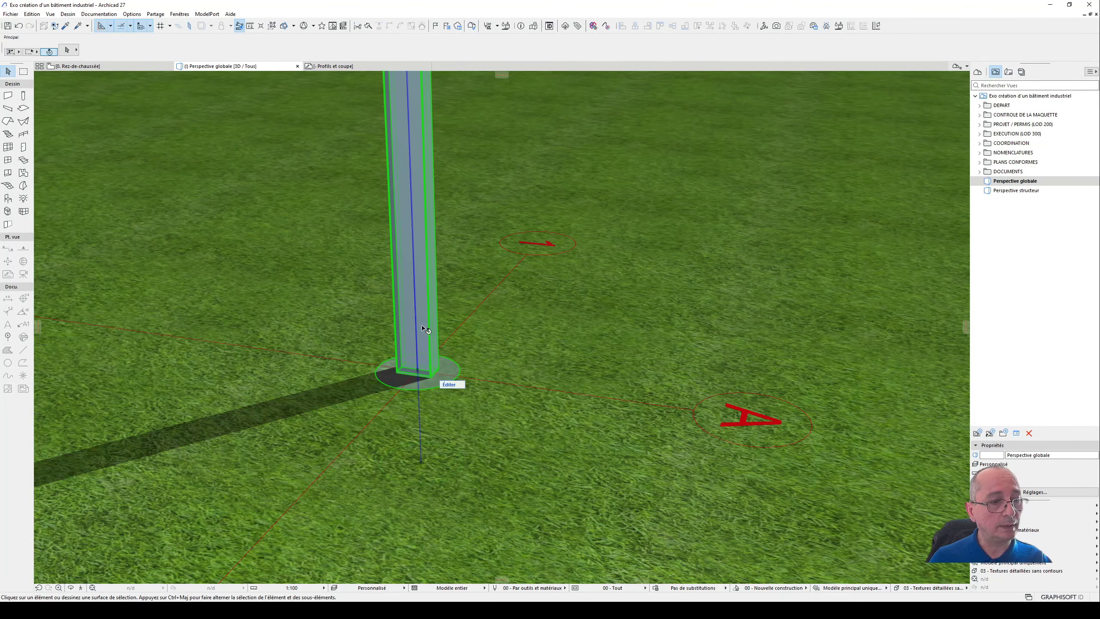
pyautogui.click(424, 329)
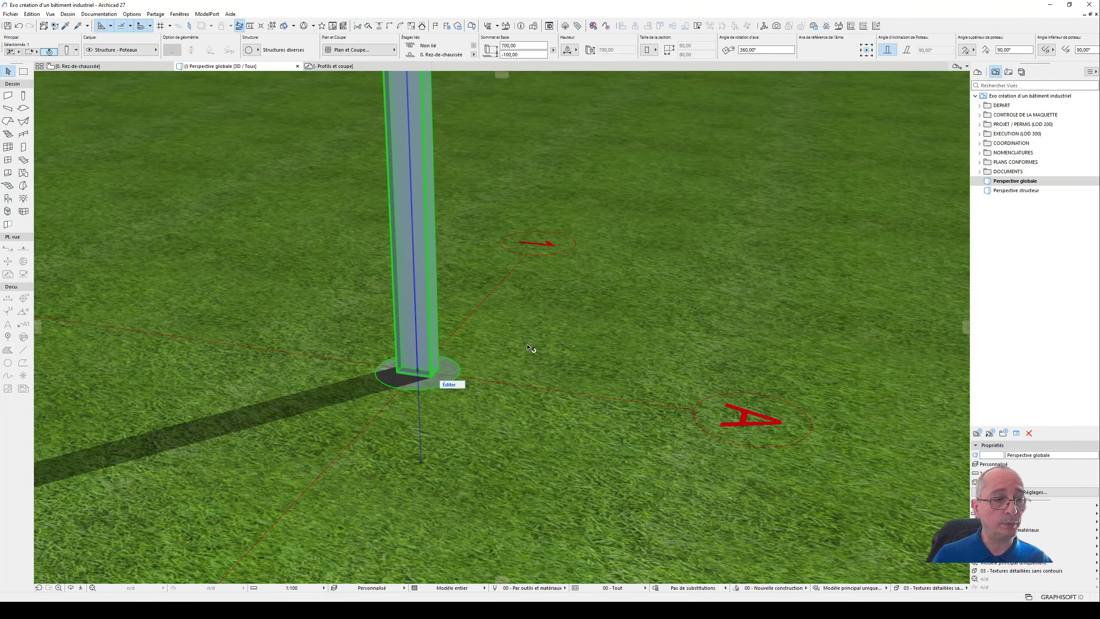
pyautogui.keyDown('shift'); pyautogui.click(532, 346); pyautogui.keyUp('shift')
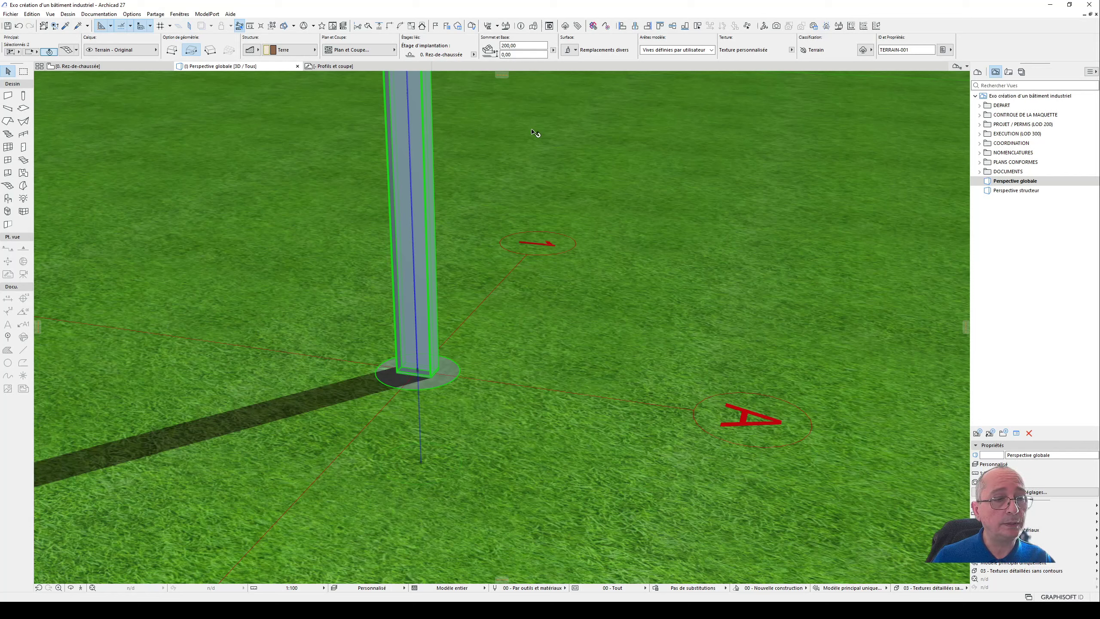
pyautogui.rightClick(567, 160)
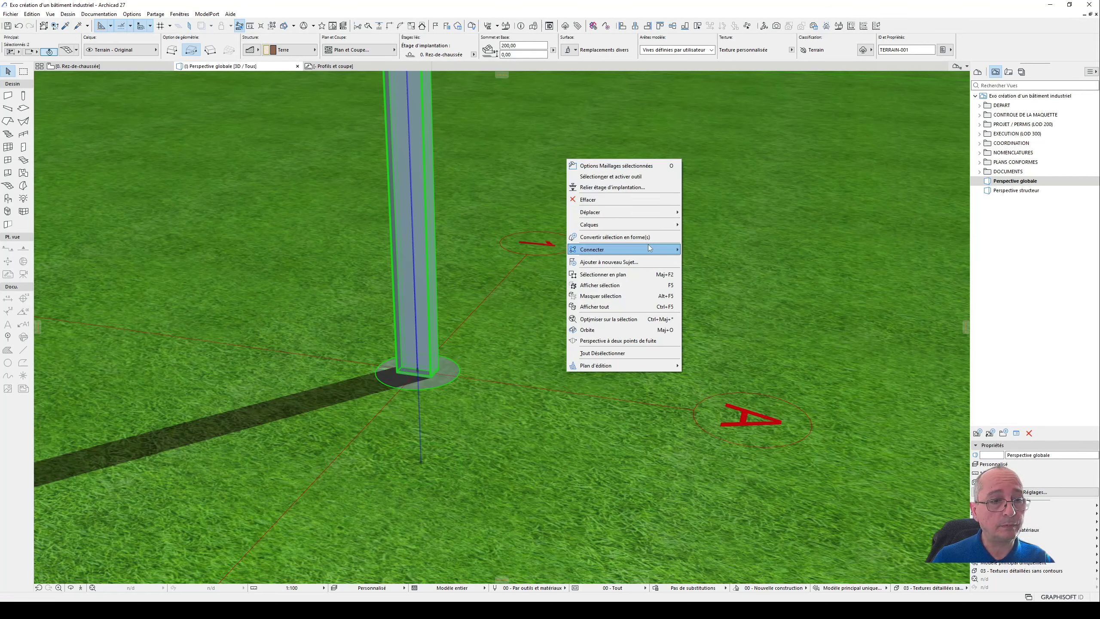
pyautogui.moveTo(650, 250)
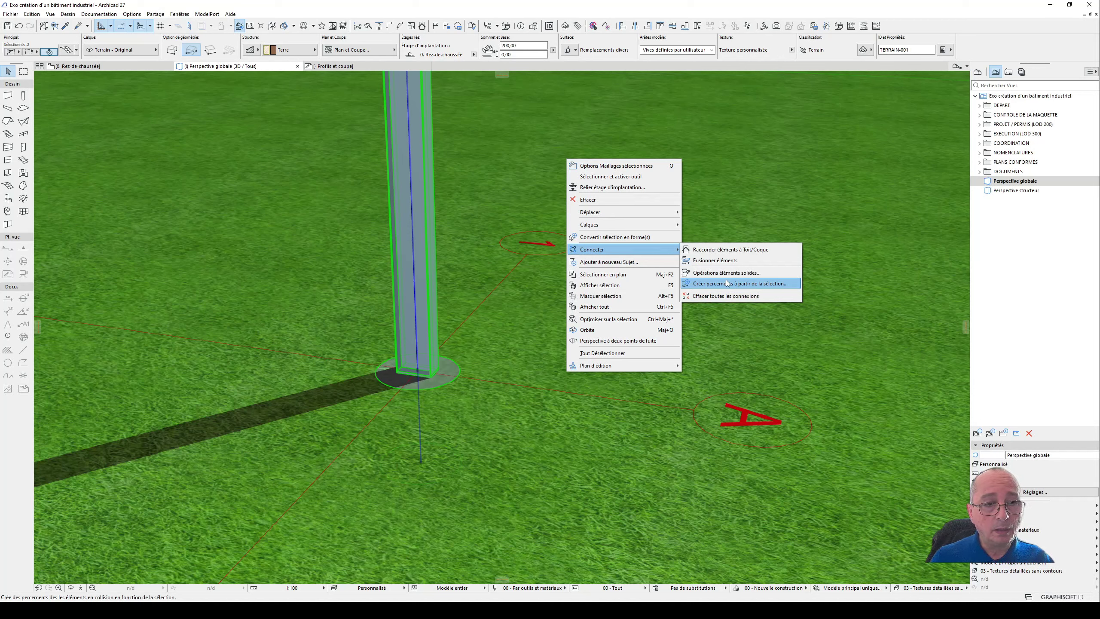
pyautogui.click(751, 272)
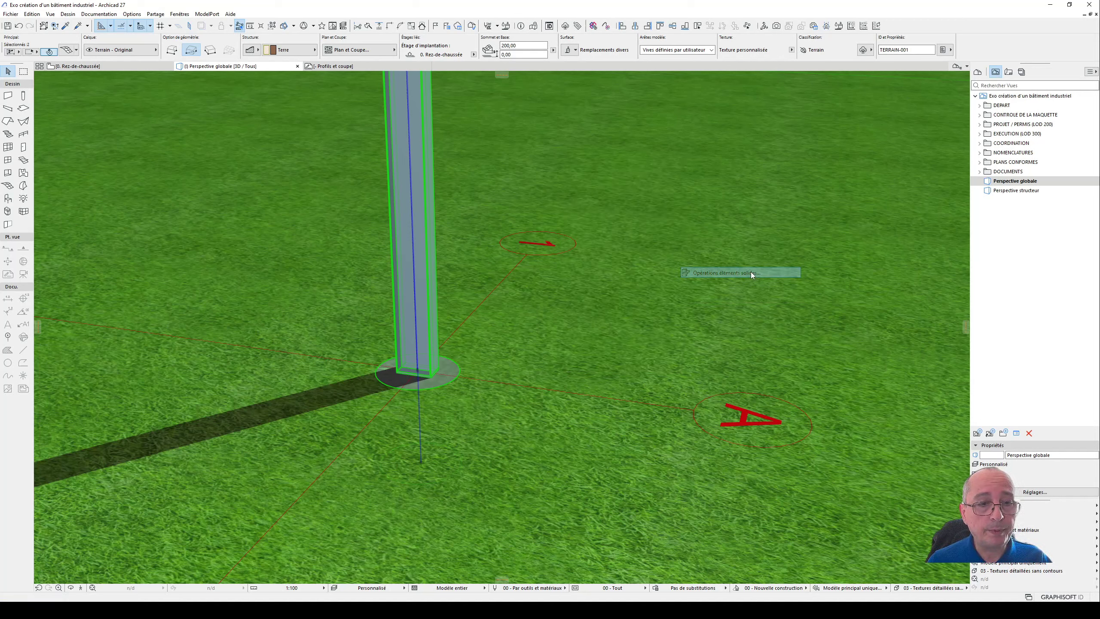
# - Subtract the column from the terrain, with the terrain mesh as the only target and the column as operator
pyautogui.click(601, 297)
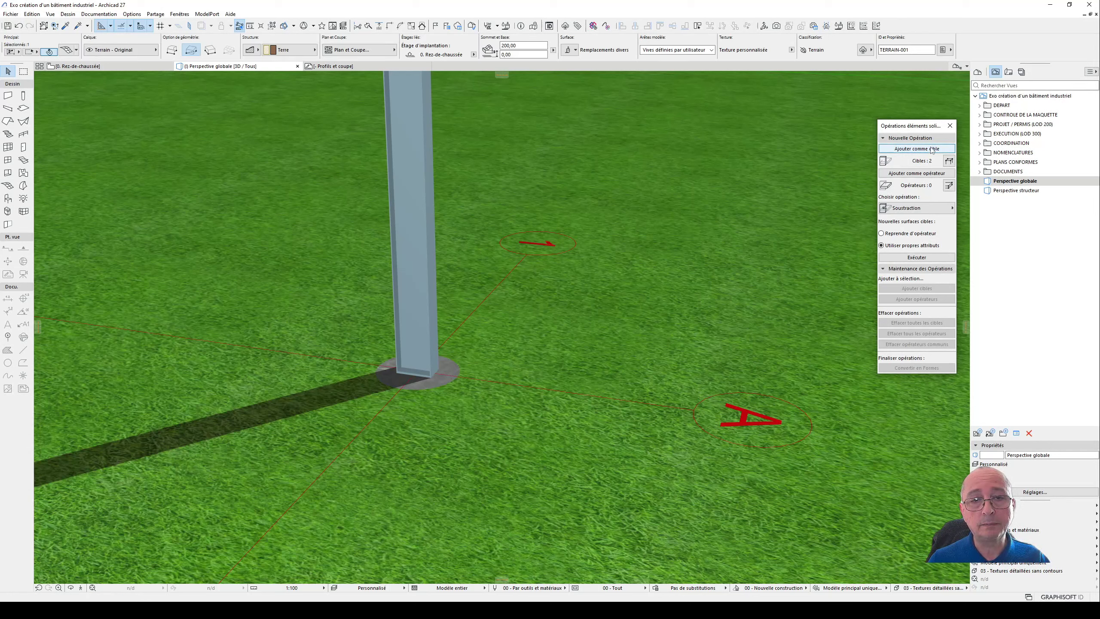
pyautogui.click(917, 149)
pyautogui.click(433, 253)
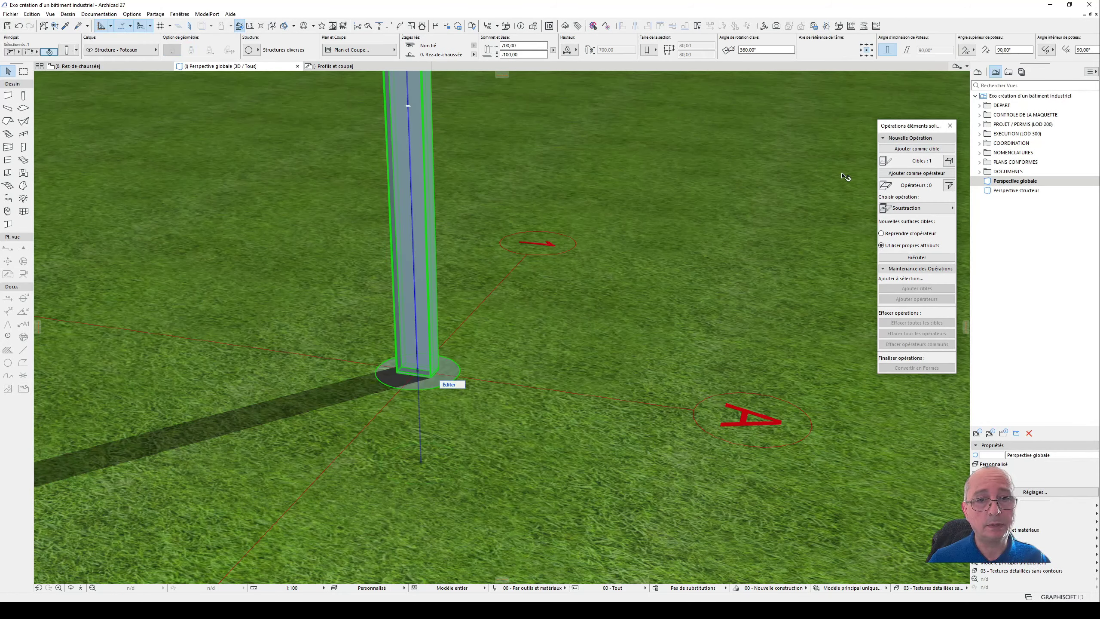
pyautogui.click(916, 173)
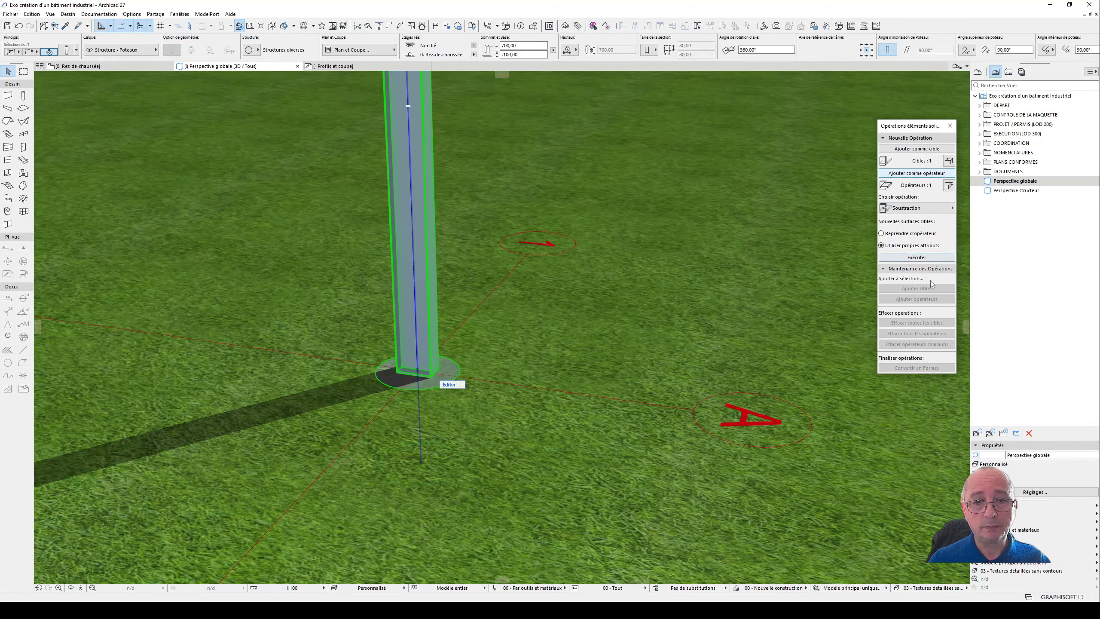
pyautogui.click(917, 257)
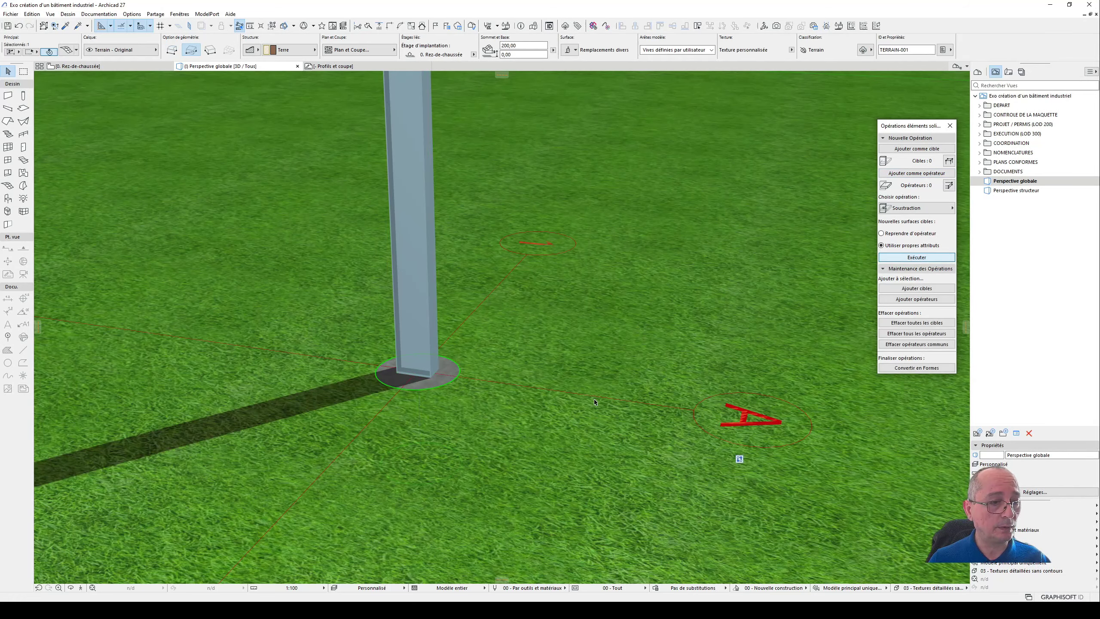
# - Test the terrain cut by shifting the column off the intersection of axes A and 1
pyautogui.click(449, 371)
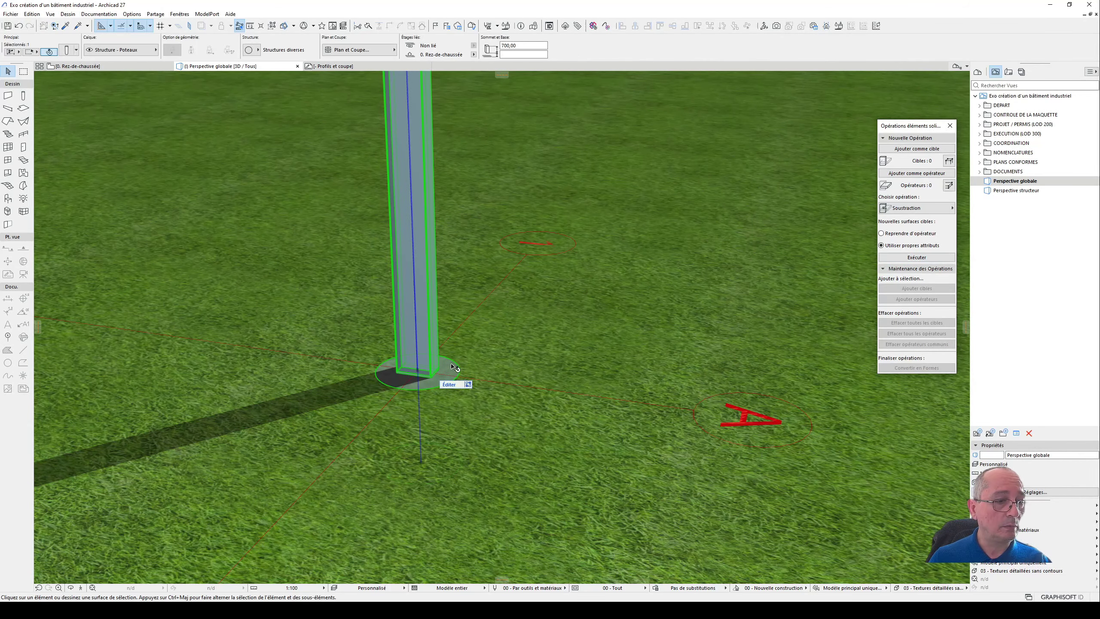
pyautogui.moveTo(451, 370); pyautogui.dragTo(599, 366)
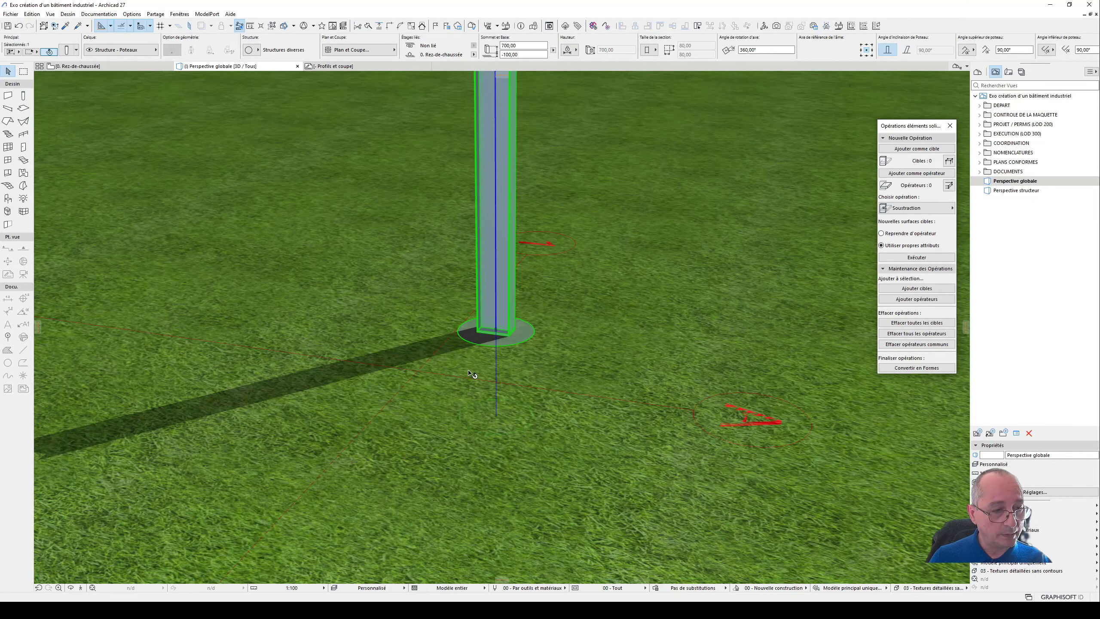
pyautogui.scroll(-5, 521, 354)
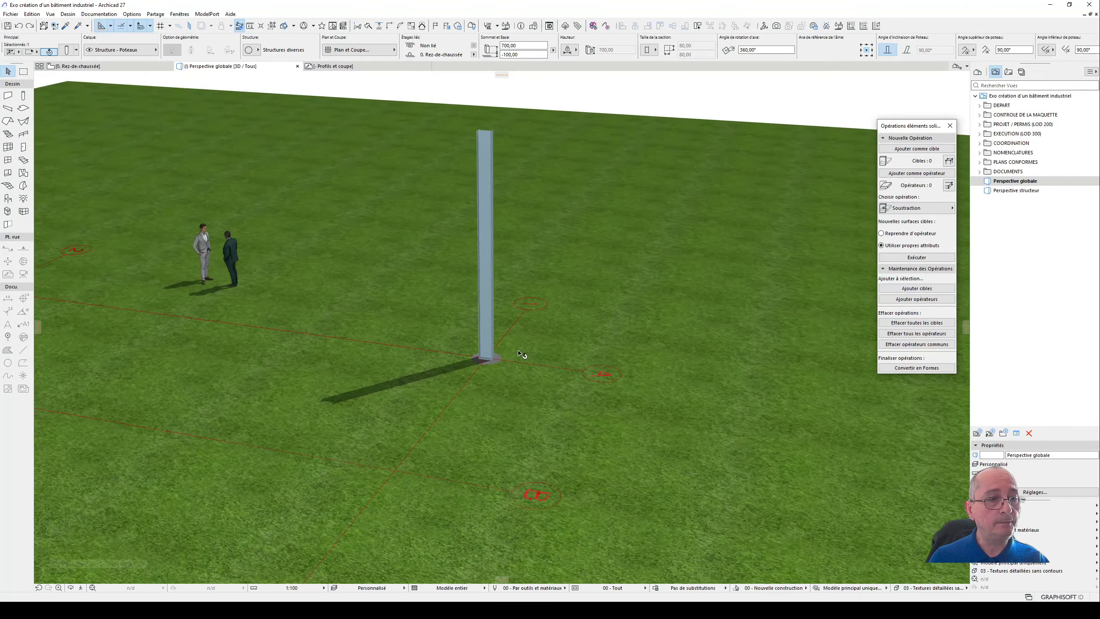
# - Inspect the column on the axis grid from several 3D viewpoints and return to the Profils et coupe worksheet
pyautogui.keyDown('shift'); pyautogui.moveTo(520, 309); pyautogui.dragTo(672, 379, button='middle'); pyautogui.keyUp('shift')
pyautogui.keyDown('shift'); pyautogui.moveTo(825, 381); pyautogui.dragTo(860, 355, button='middle'); pyautogui.keyUp('shift')
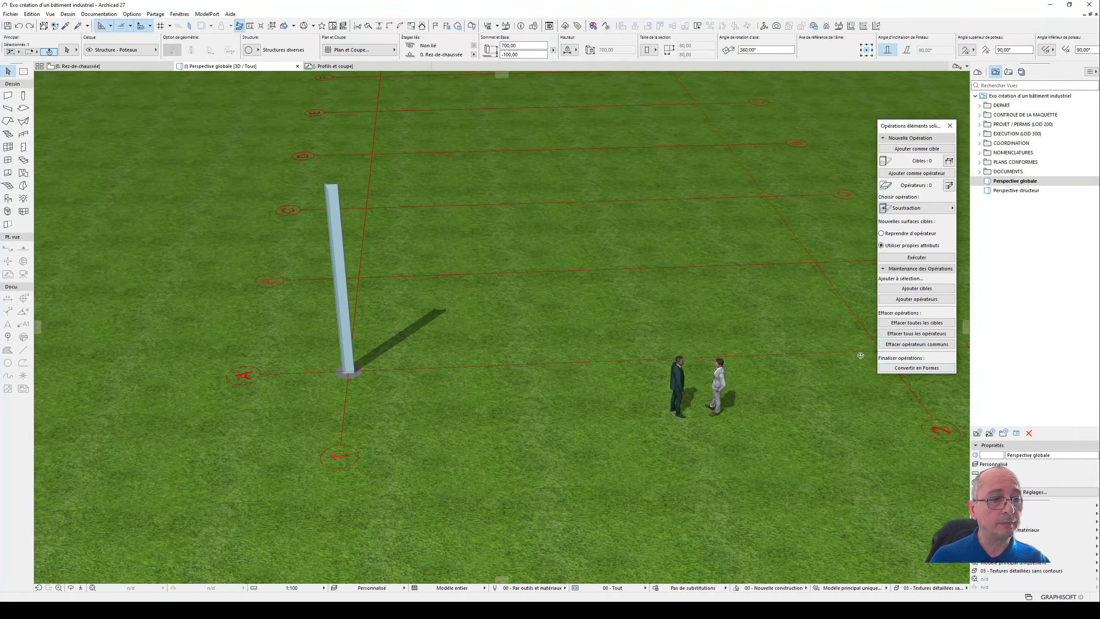
pyautogui.keyDown('shift'); pyautogui.moveTo(506, 324); pyautogui.dragTo(394, 316, button='middle'); pyautogui.keyUp('shift')
pyautogui.keyDown('shift'); pyautogui.moveTo(393, 316); pyautogui.dragTo(428, 310, button='middle'); pyautogui.keyUp('shift')
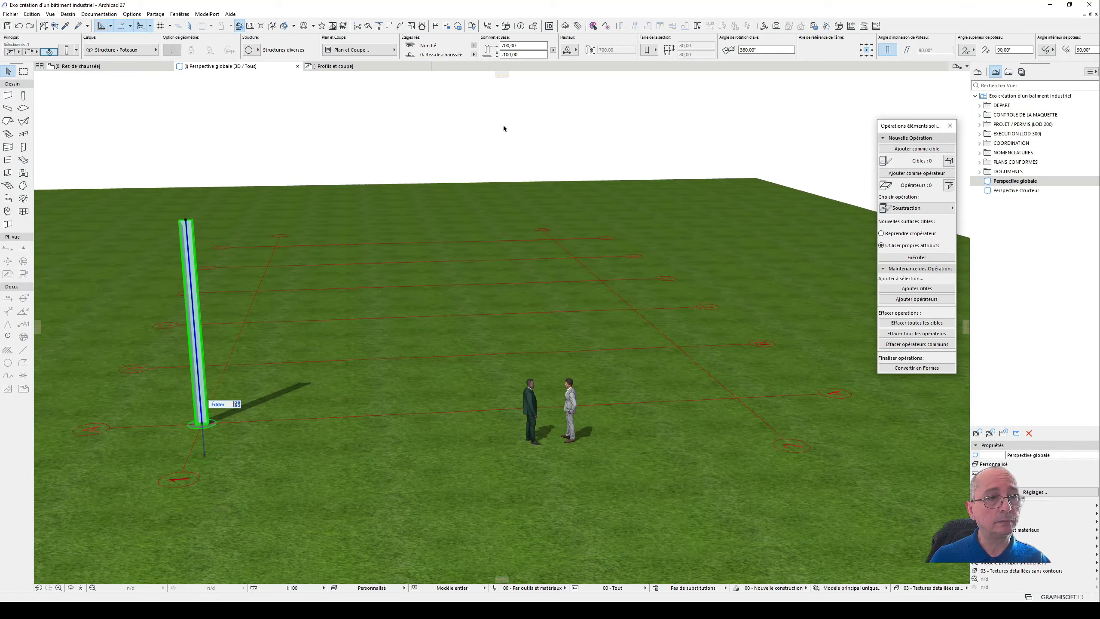
pyautogui.click(358, 67)
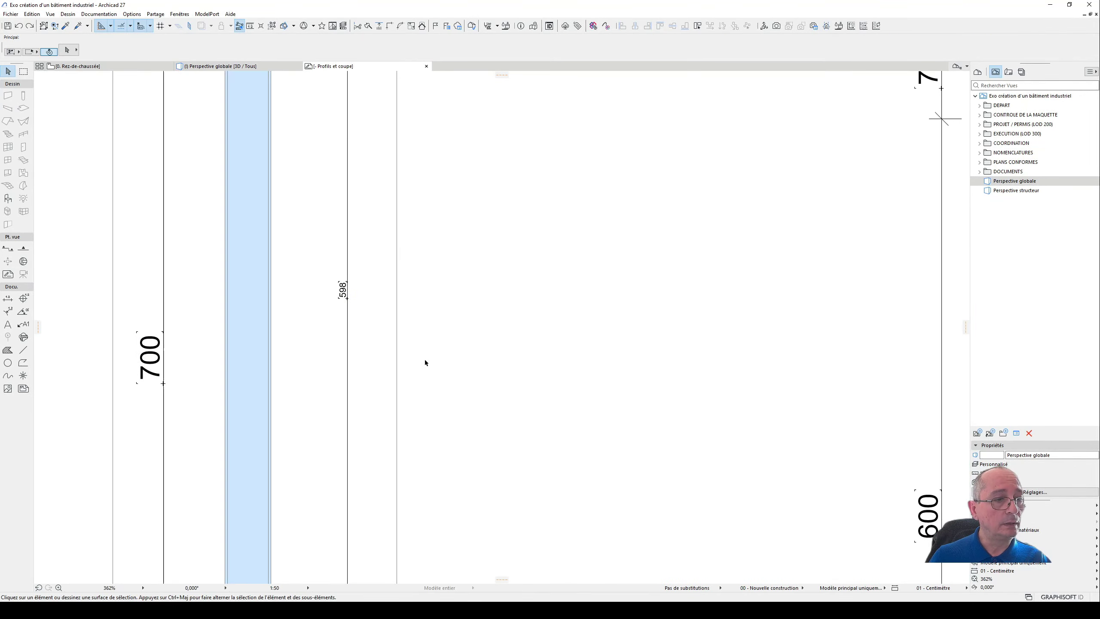
# - Examine the sloped roof beam in the section drawing, including the haunches, end plates and dimensions at both ends
pyautogui.scroll(-5, 429, 358)
pyautogui.moveTo(439, 325); pyautogui.dragTo(150, 277, button='middle')
pyautogui.scroll(7, 525, 273)
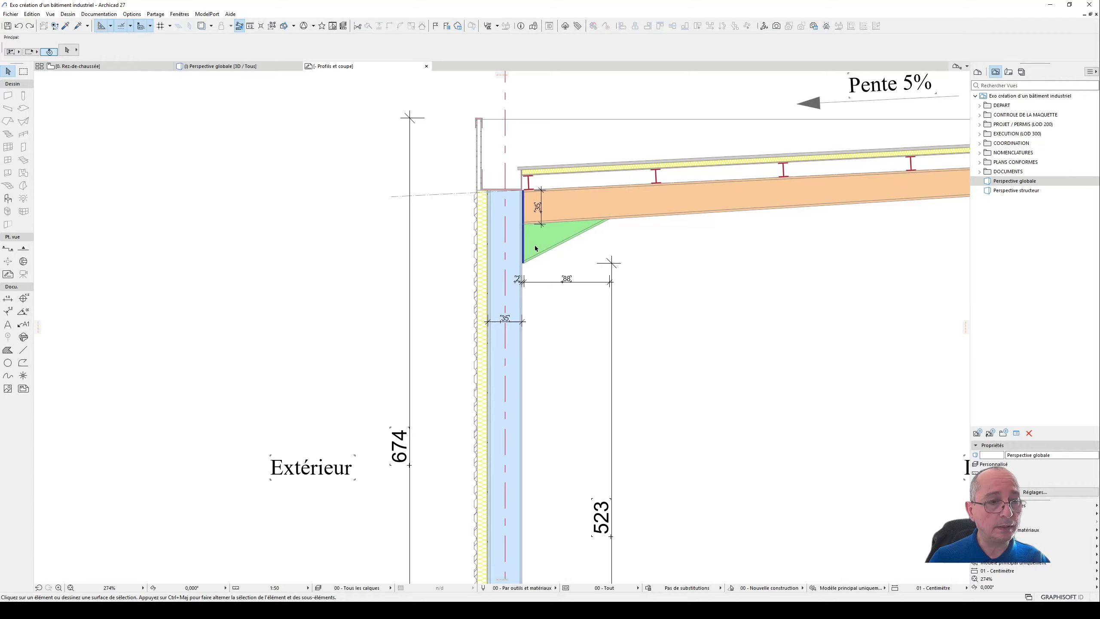
pyautogui.scroll(-6, 581, 200)
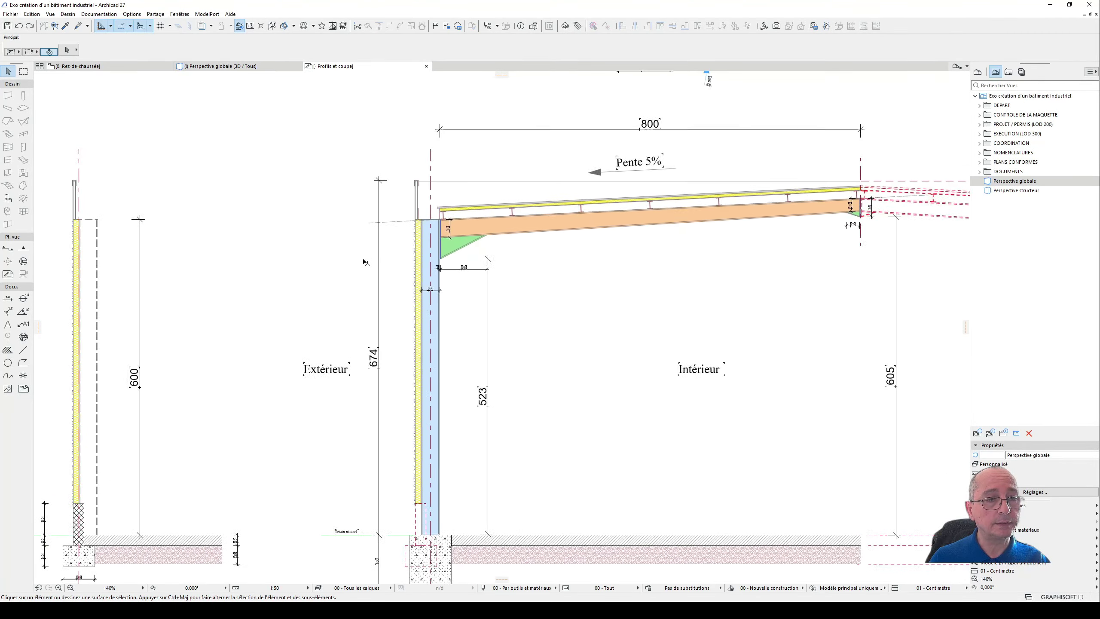
pyautogui.scroll(4, 694, 223)
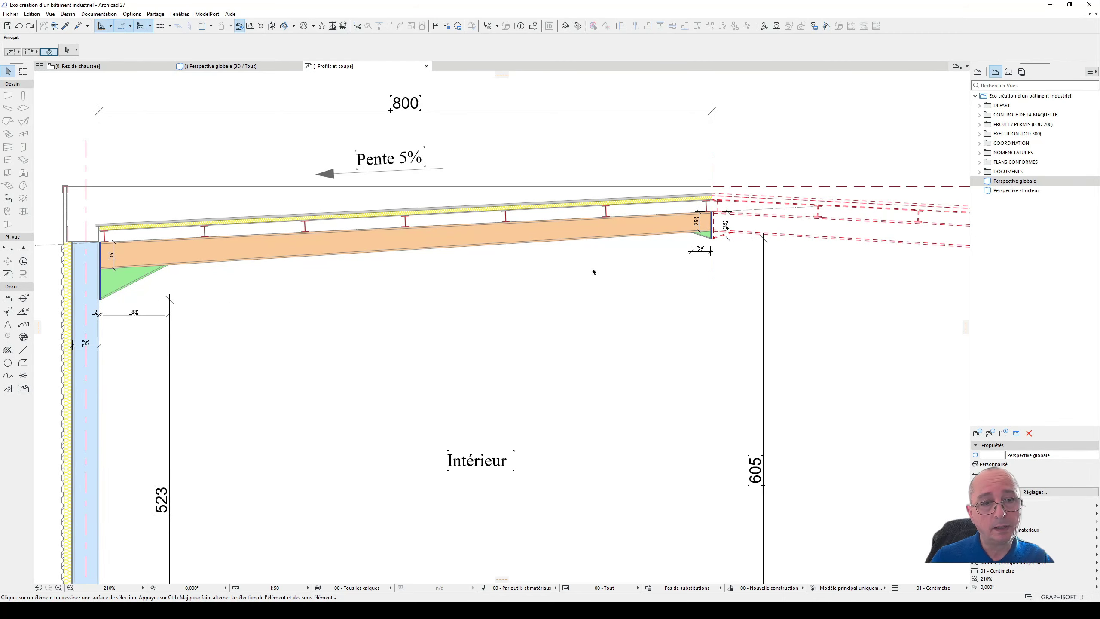
pyautogui.scroll(3, 711, 218)
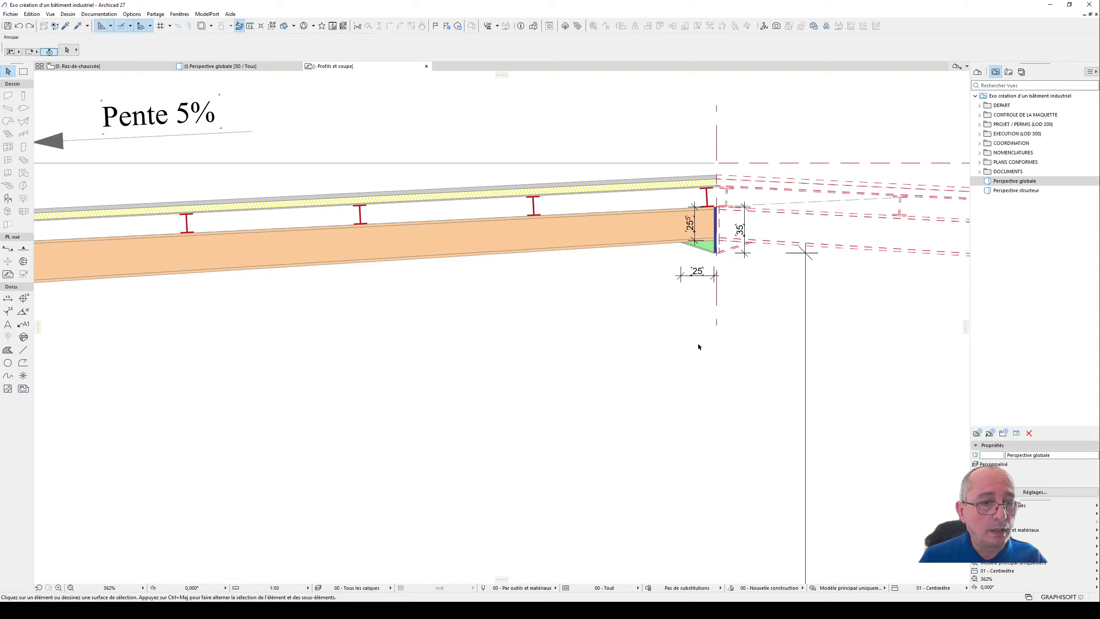
pyautogui.scroll(-3, 711, 327)
pyautogui.moveTo(144, 338); pyautogui.dragTo(486, 298, button='middle')
pyautogui.scroll(5, 336, 245)
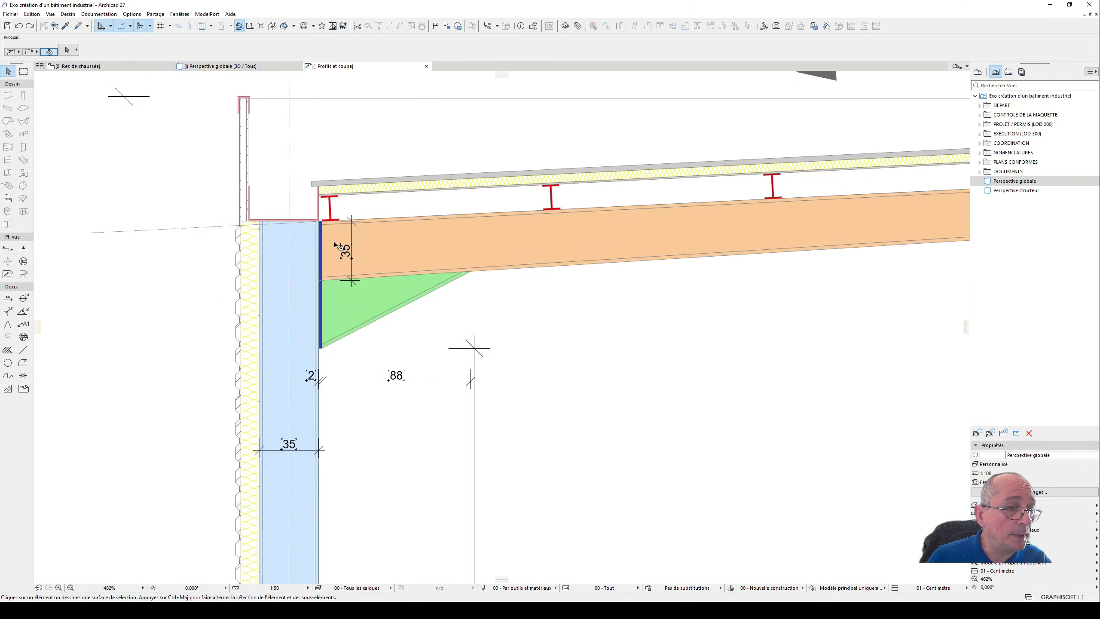
# - Examine the column foot on its footing and the beam-to-column connection with its end plate in the section drawing
pyautogui.scroll(-6, 336, 245)
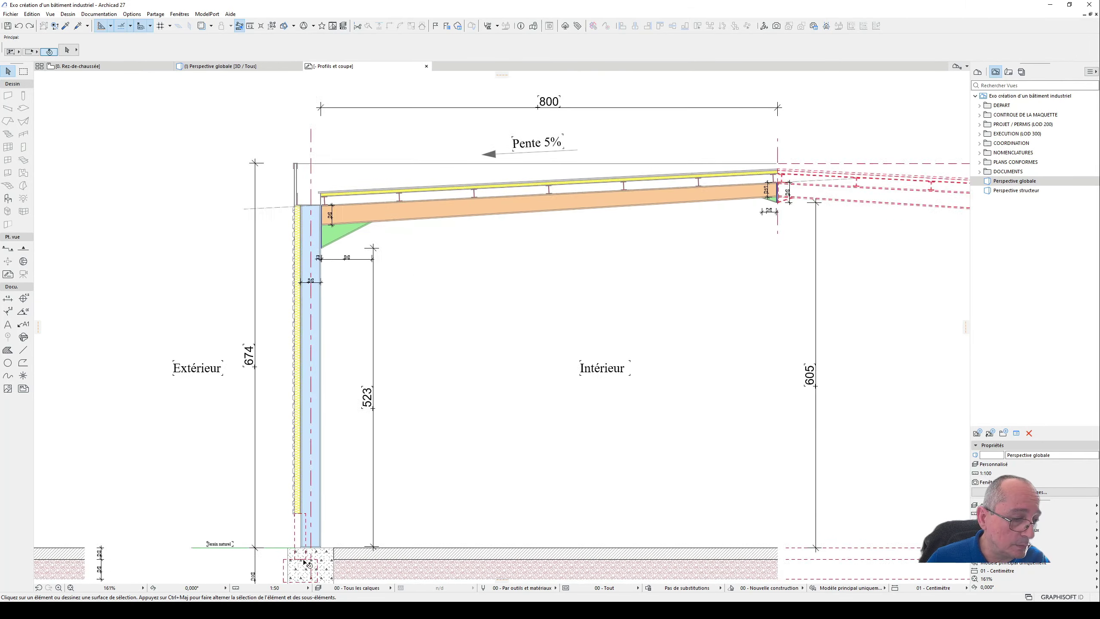
pyautogui.scroll(7, 306, 564)
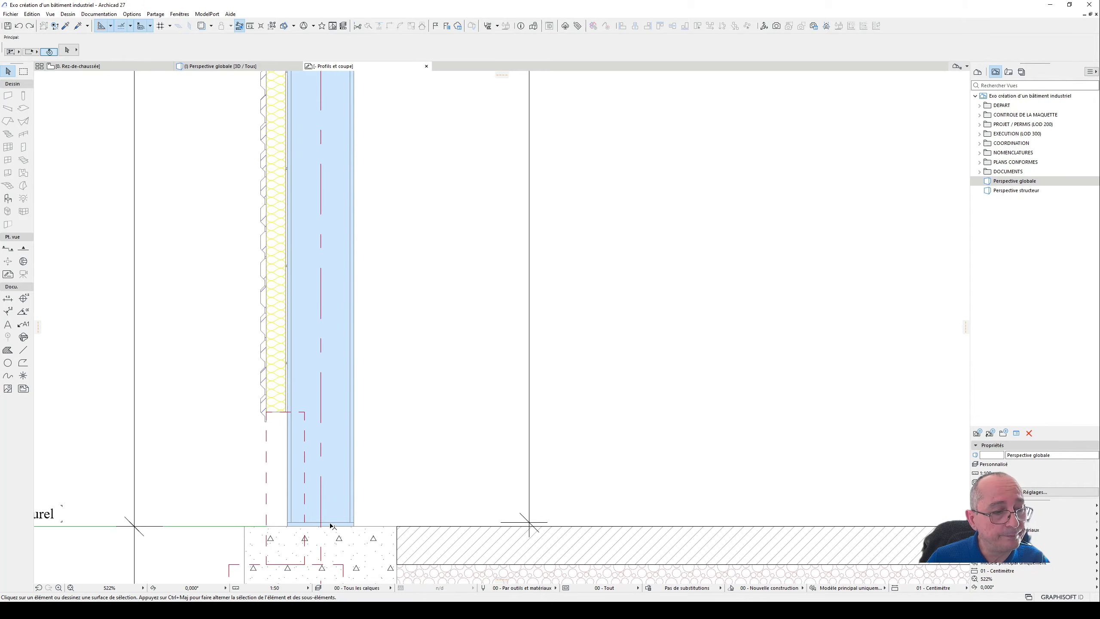
pyautogui.scroll(-7, 333, 520)
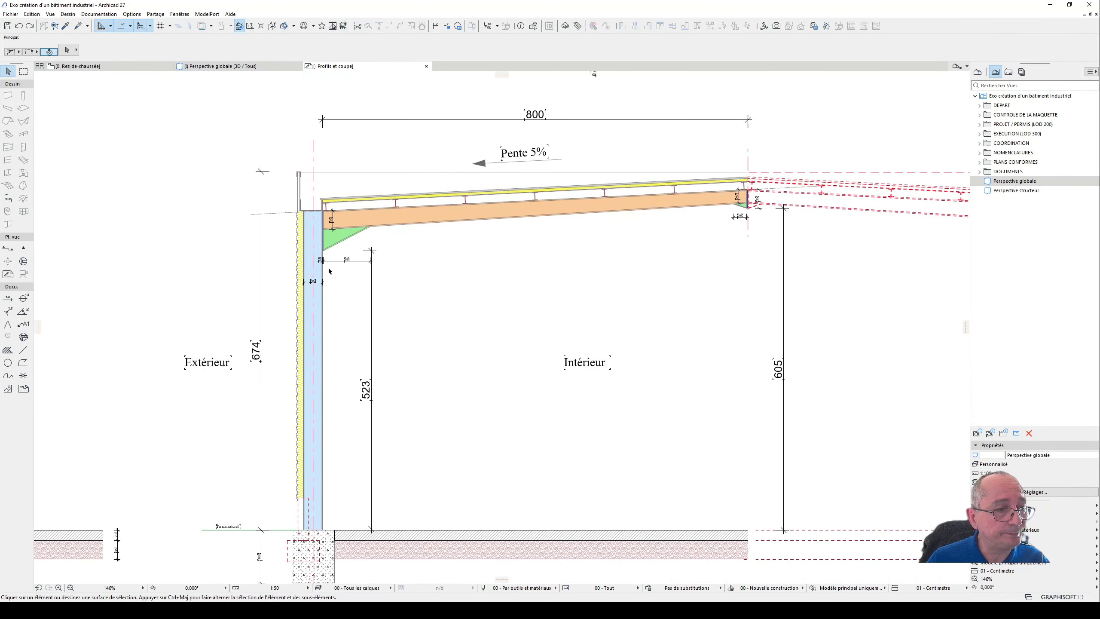
pyautogui.scroll(7, 350, 234)
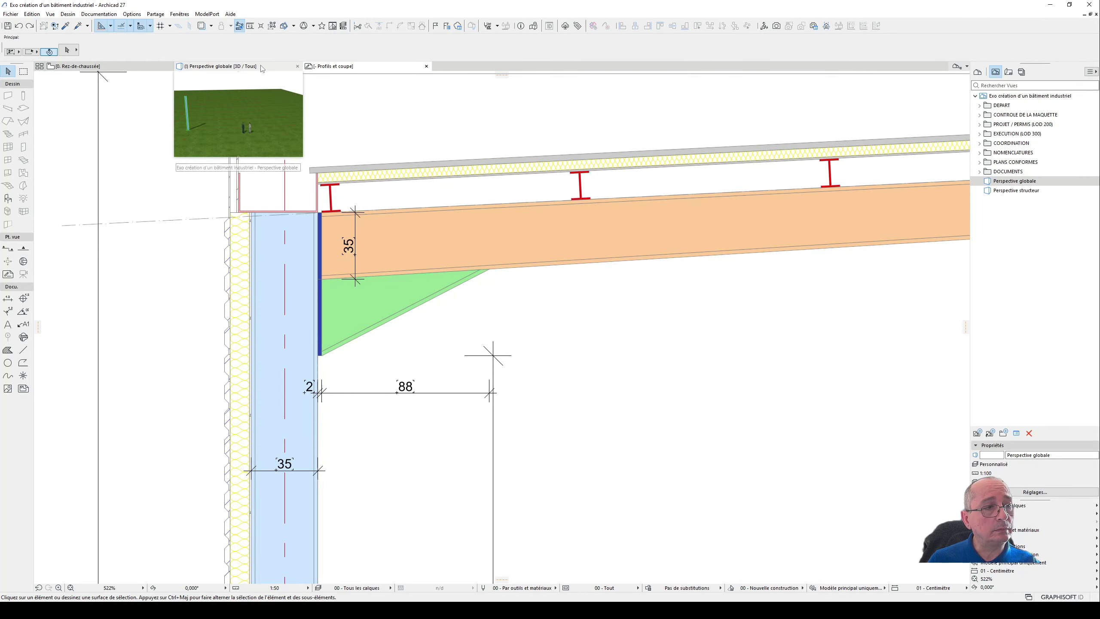
pyautogui.scroll(-3, 611, 343)
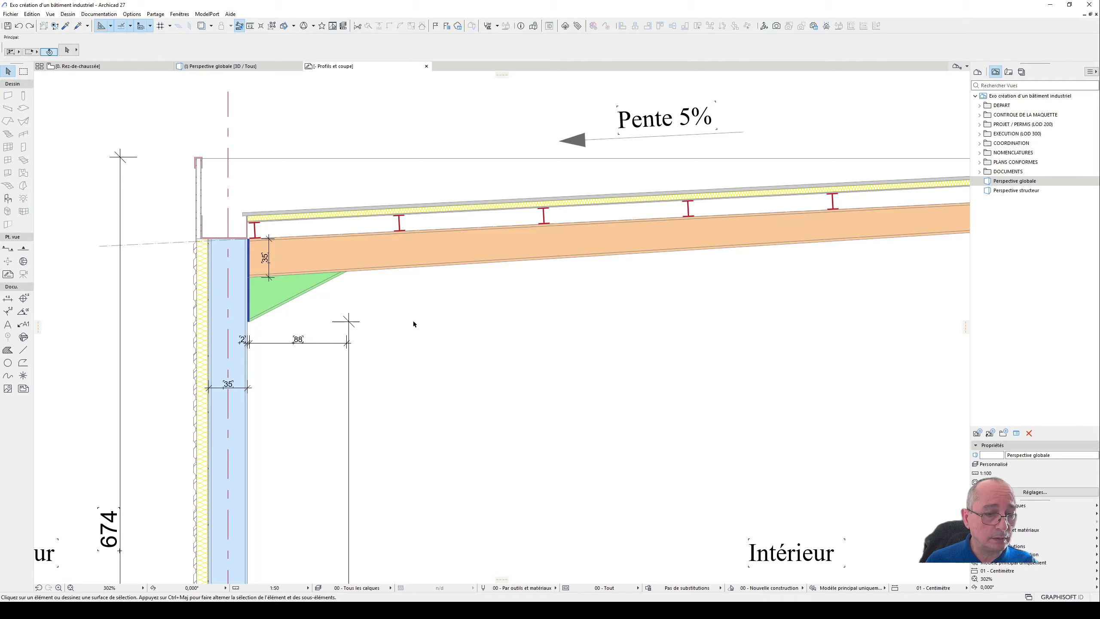
pyautogui.scroll(4, 278, 278)
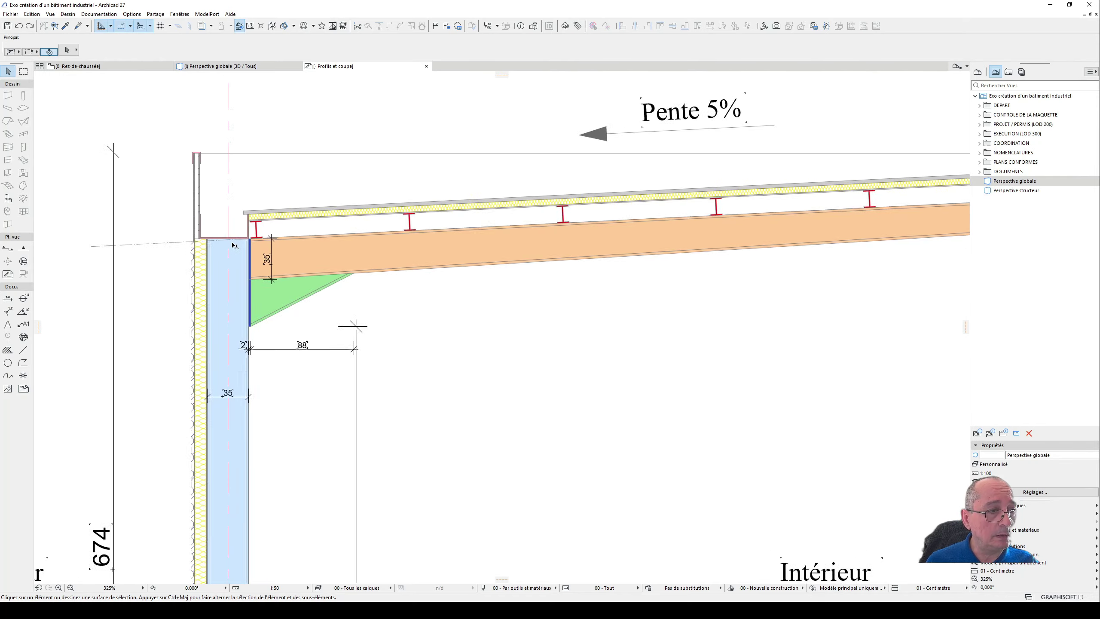
pyautogui.click(270, 254)
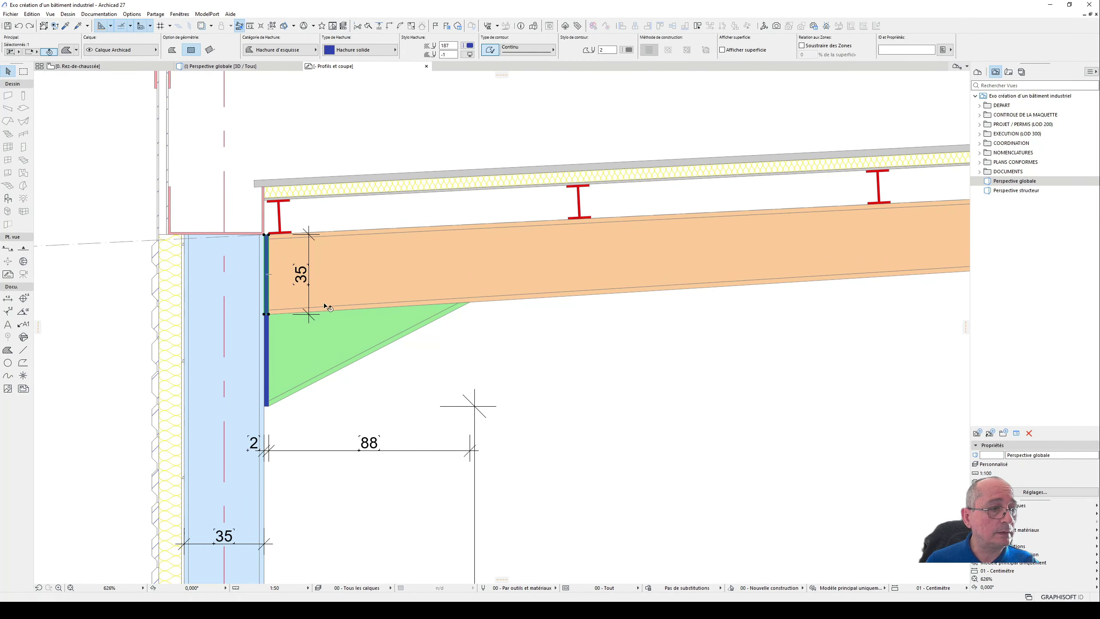
pyautogui.scroll(-8, 328, 298)
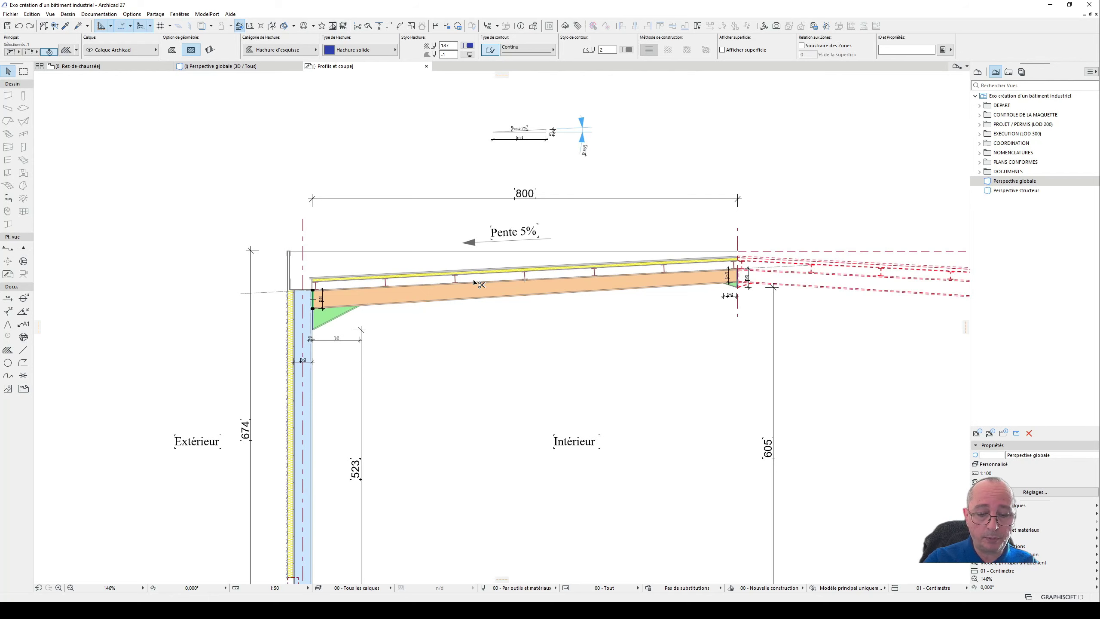
# - Check the column at the intersection of axes A and 1 in the ground floor plan and the 3D view
pyautogui.press('F2')
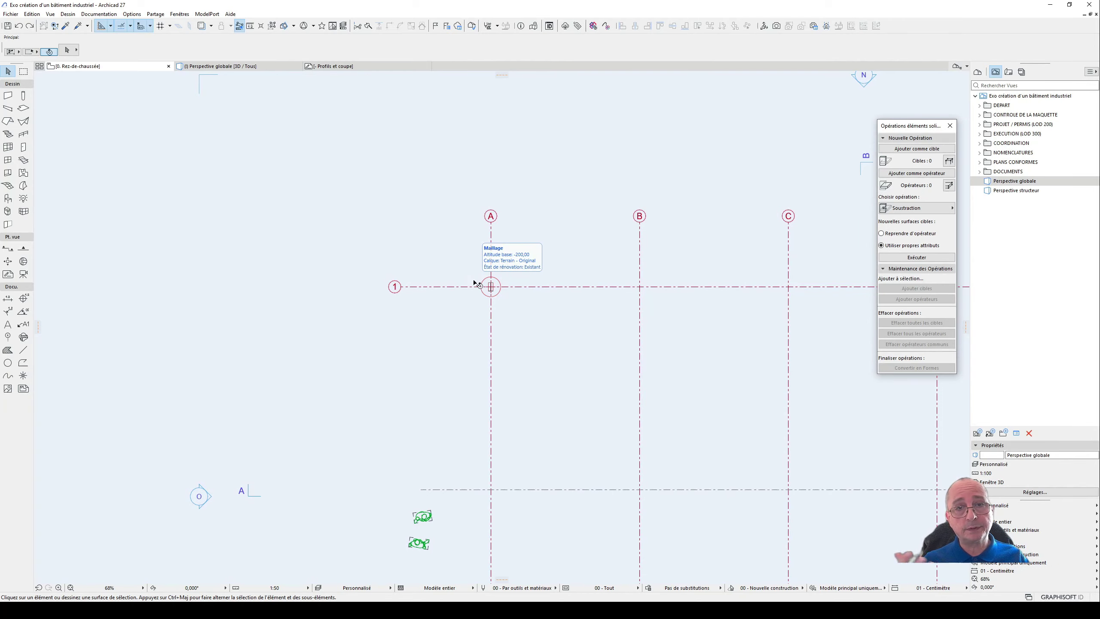
pyautogui.scroll(-4, 446, 325)
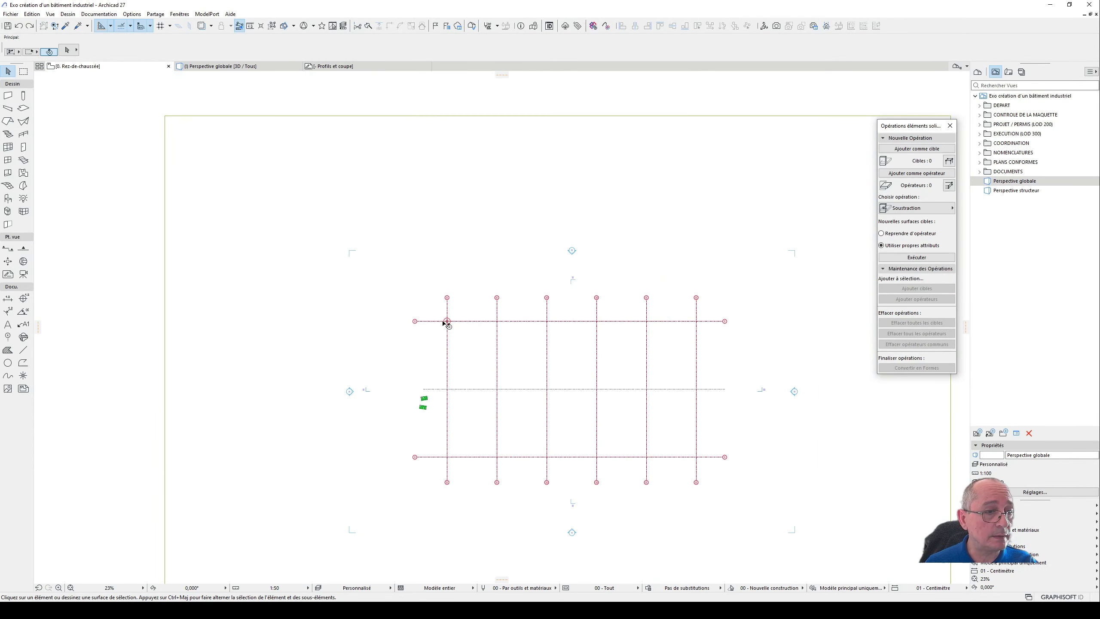
pyautogui.scroll(4, 445, 325)
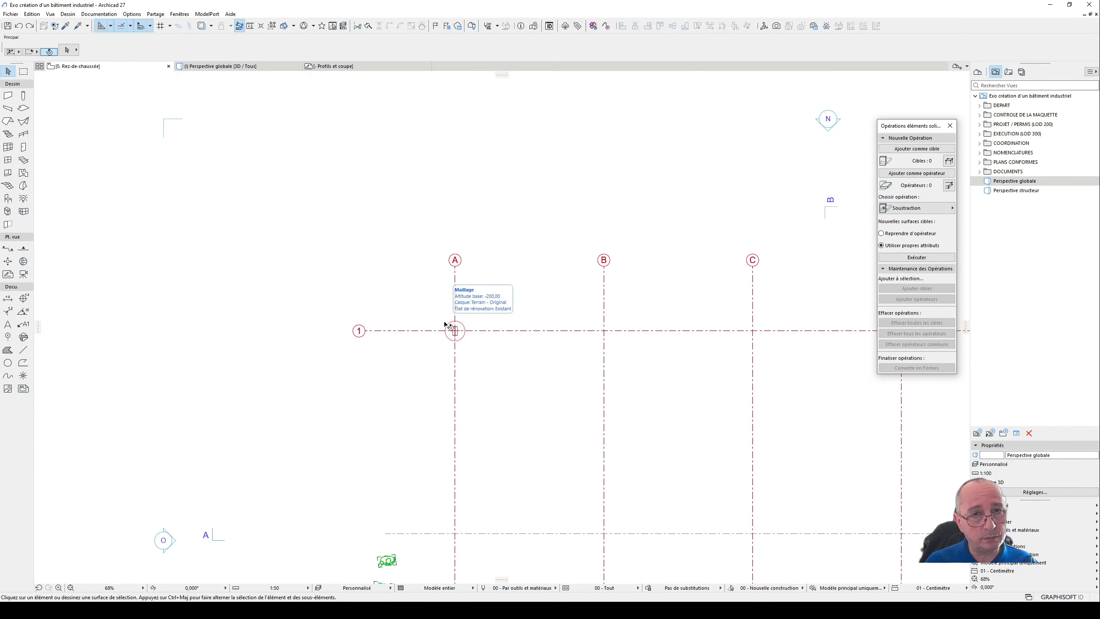
pyautogui.scroll(4, 449, 329)
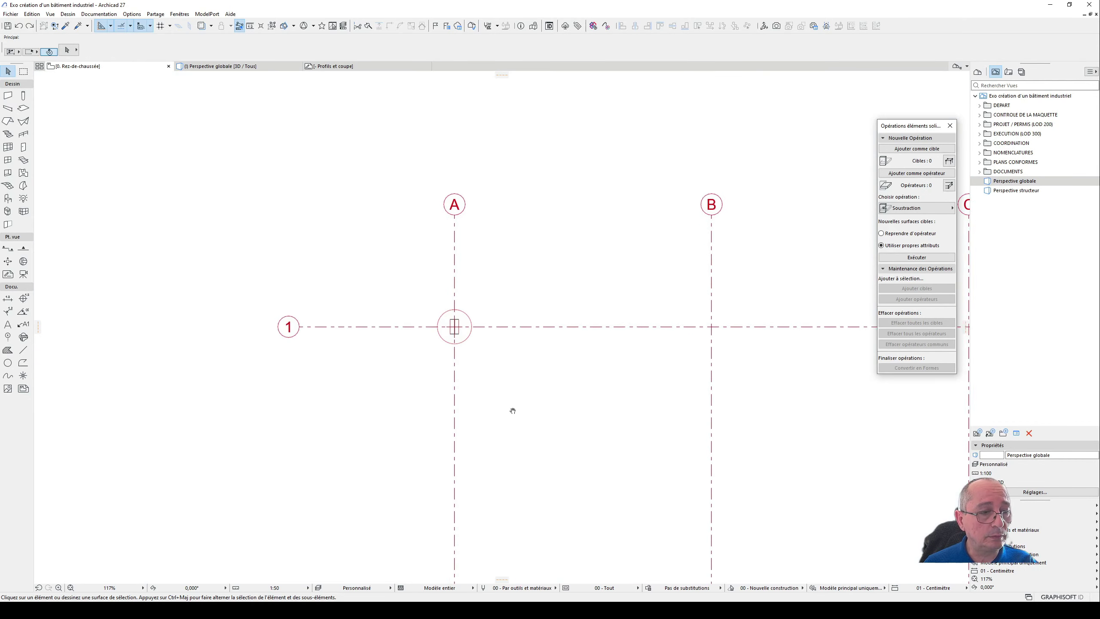
pyautogui.moveTo(511, 411); pyautogui.dragTo(487, 348, button='middle')
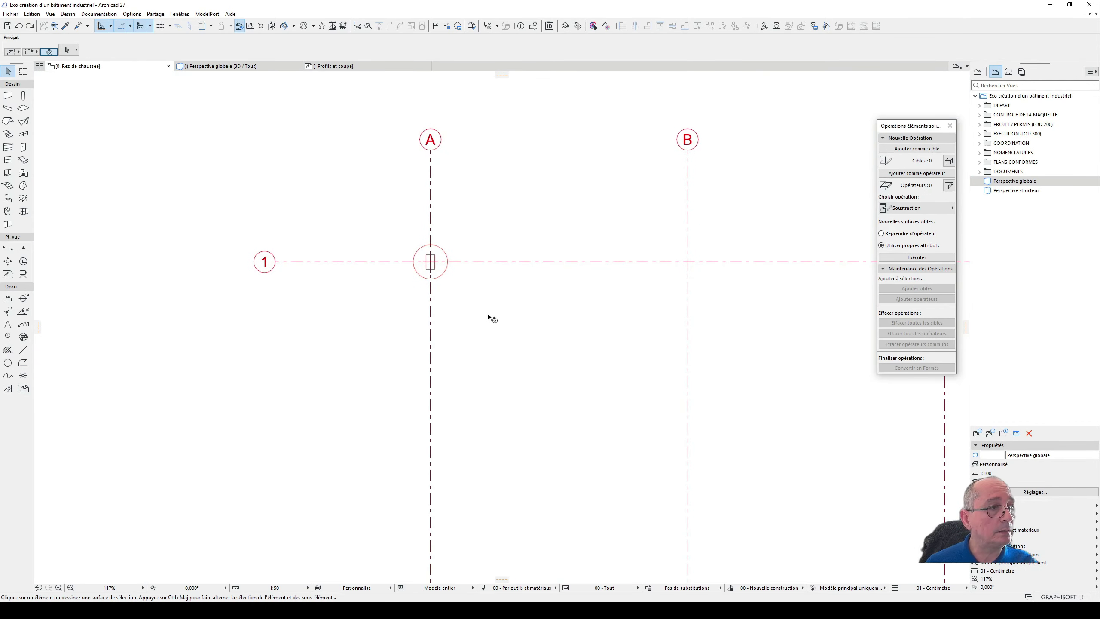
pyautogui.press('F3')
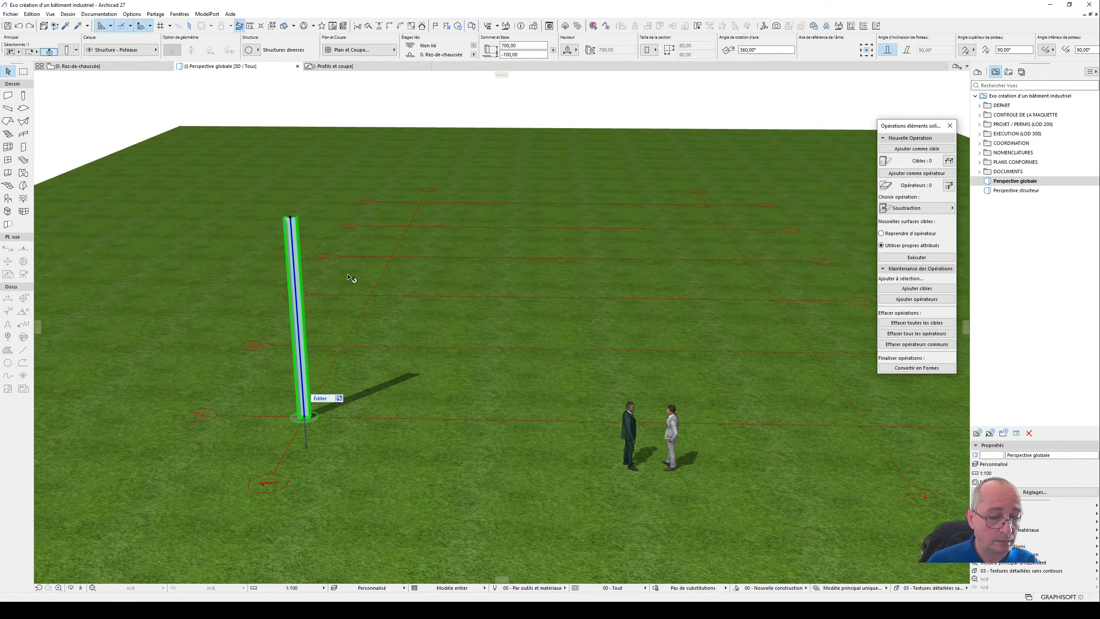
pyautogui.press('F2')
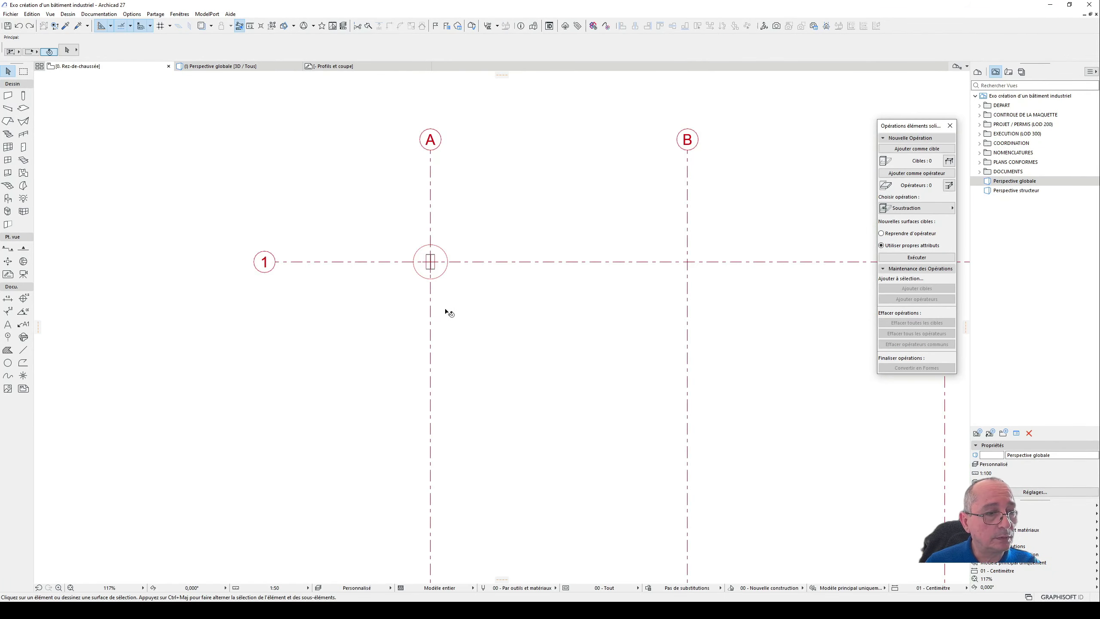
pyautogui.scroll(-3, 460, 286)
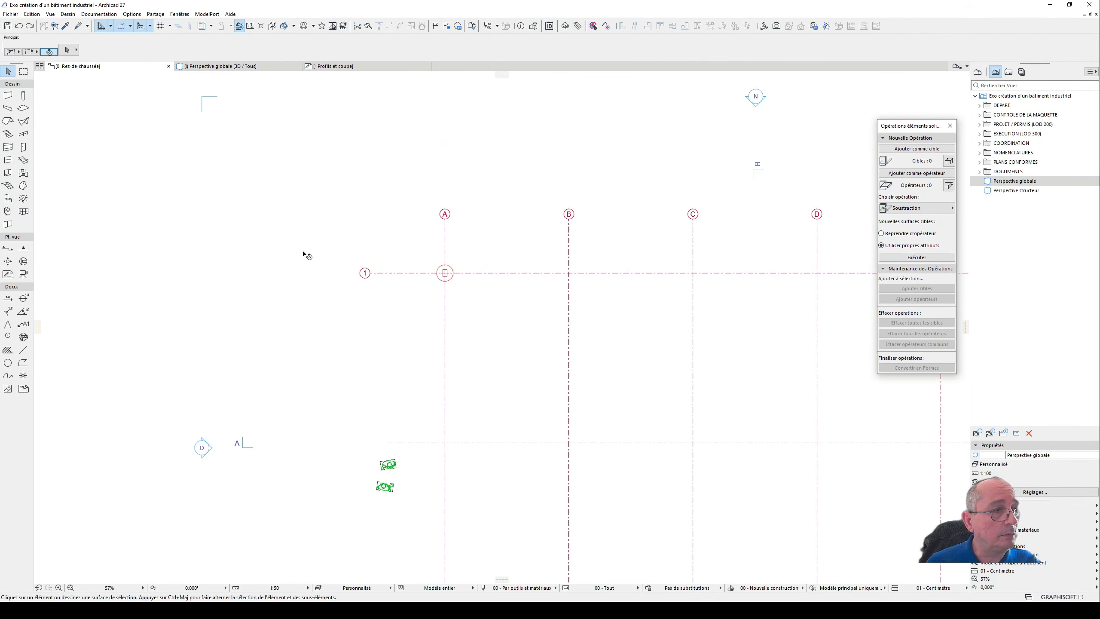
# - Set the default beam's segment to the I-shaped complex profile "Profilé en I"
pyautogui.click(8, 109)
pyautogui.doubleClick(8, 109)
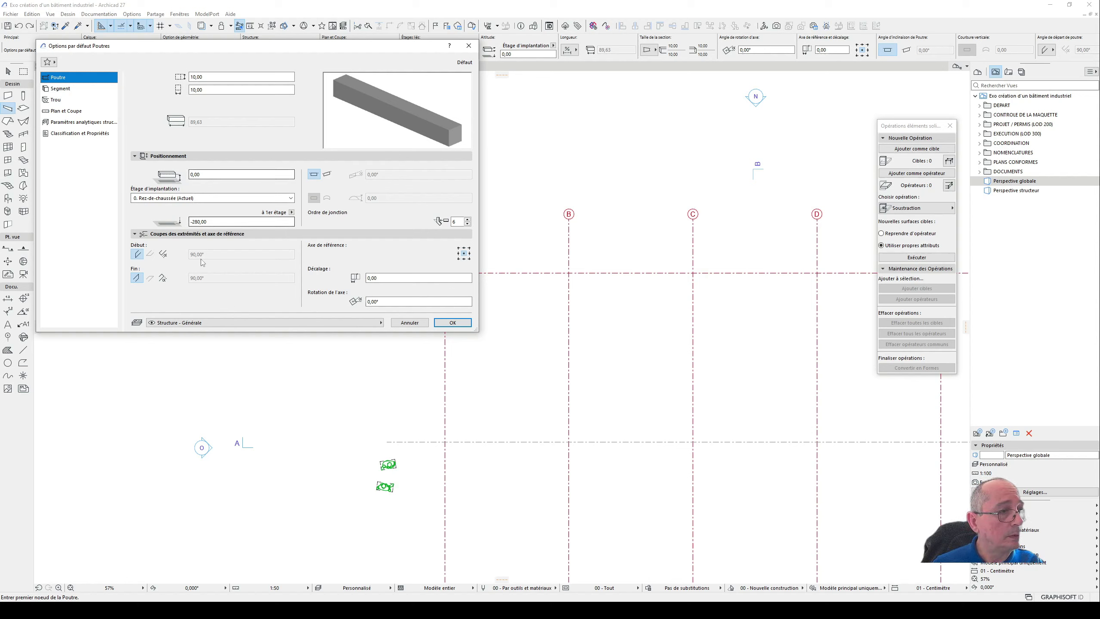
pyautogui.click(60, 89)
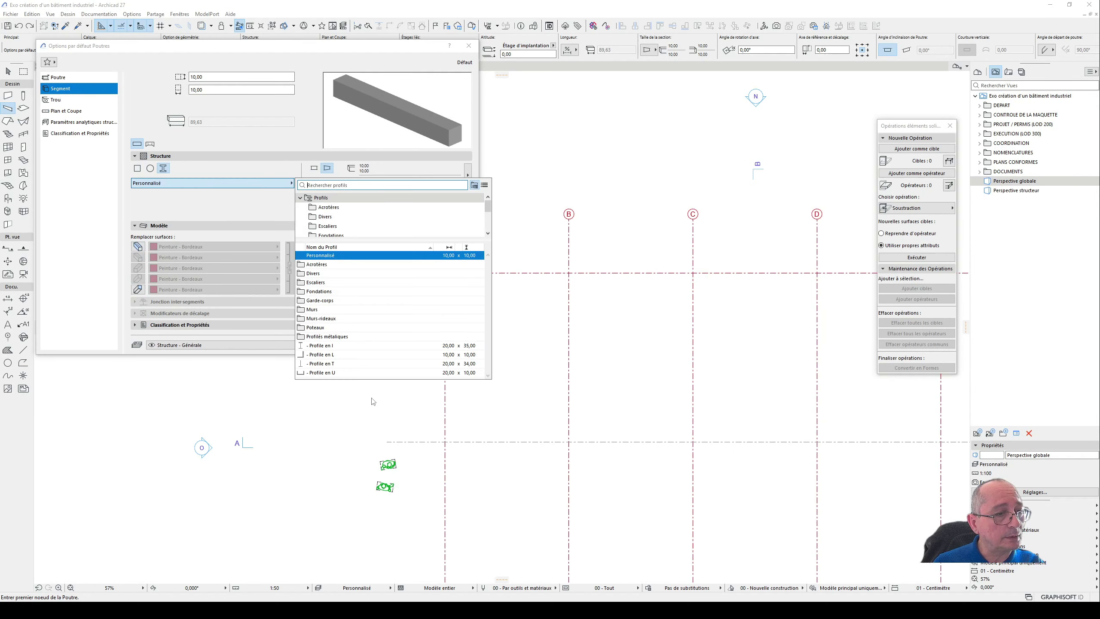
pyautogui.click(338, 352)
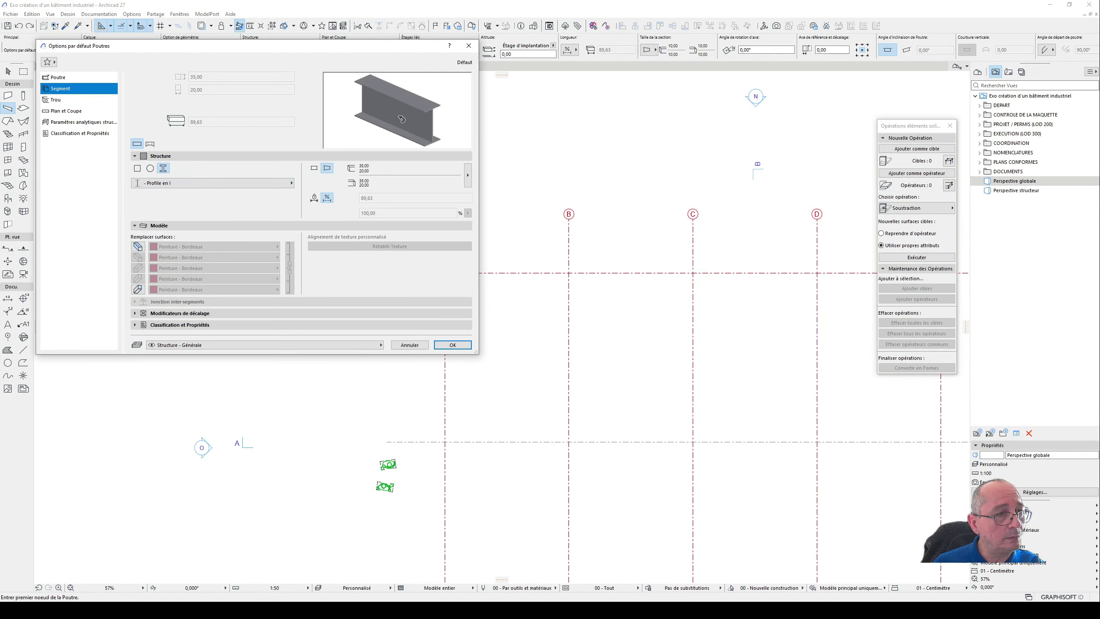
# - Override the default beam's side and end surfaces with Peinture - Bleu pâle and accept the beam settings
pyautogui.click(138, 246)
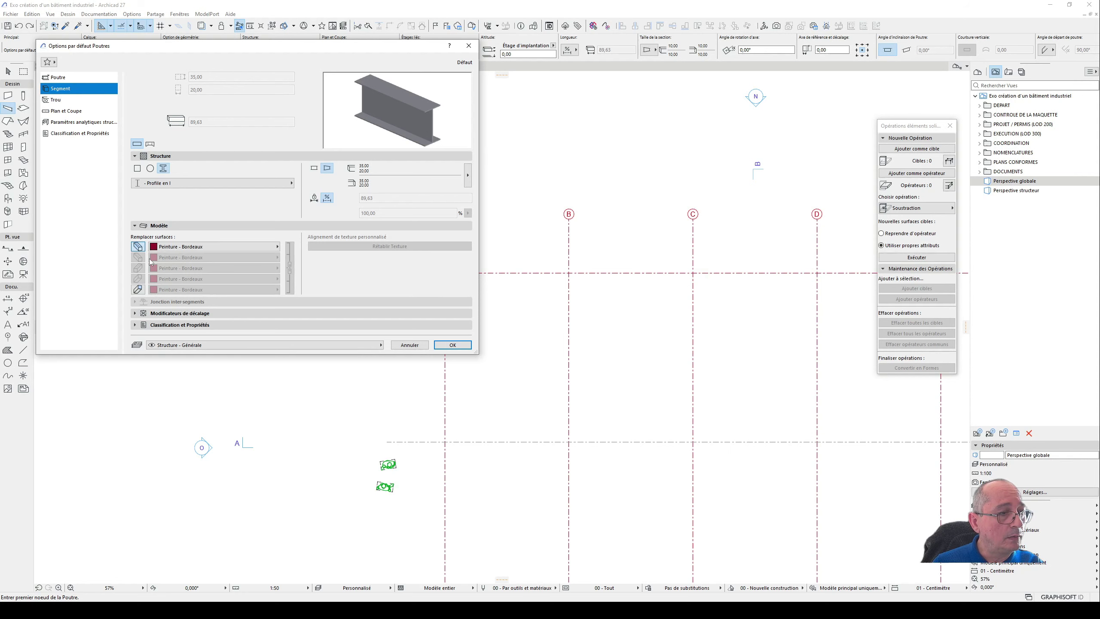
pyautogui.click(138, 290)
pyautogui.click(201, 246)
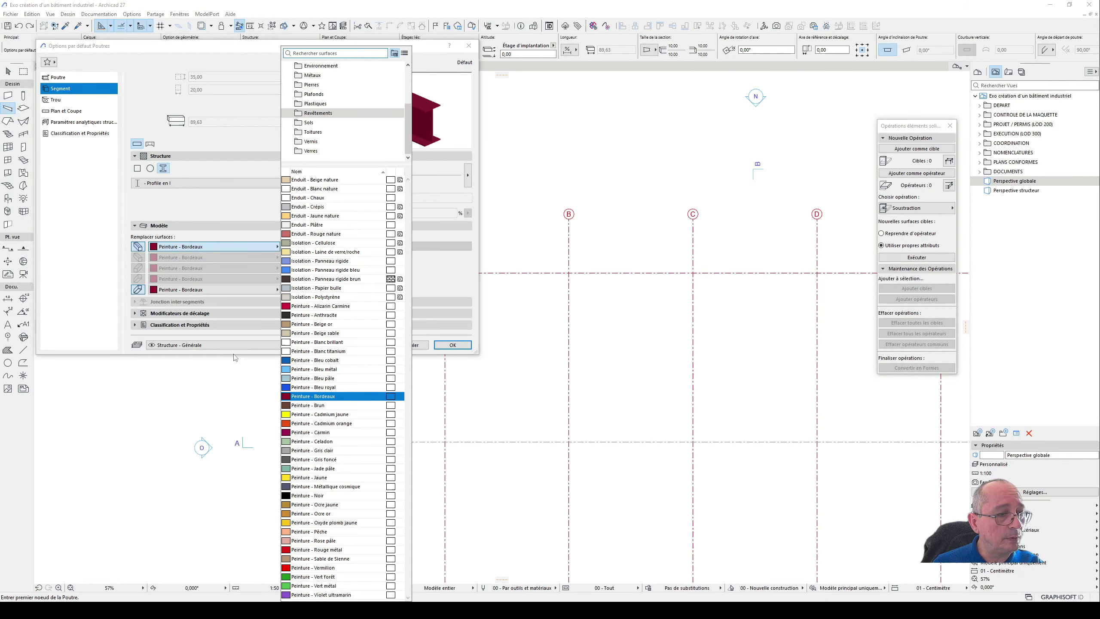
pyautogui.click(321, 378)
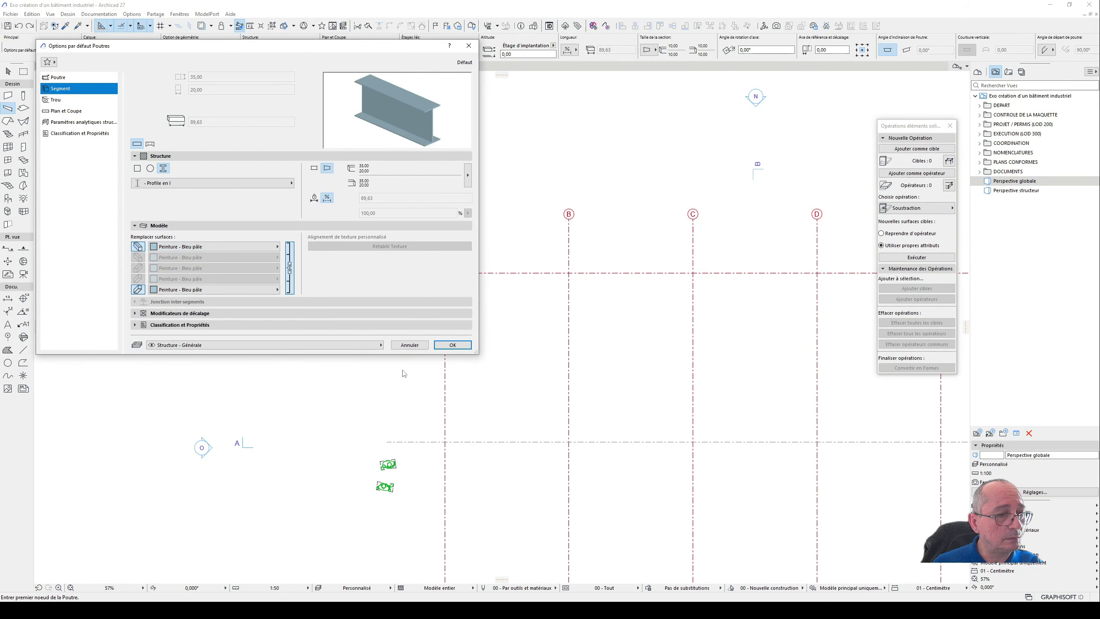
pyautogui.click(452, 345)
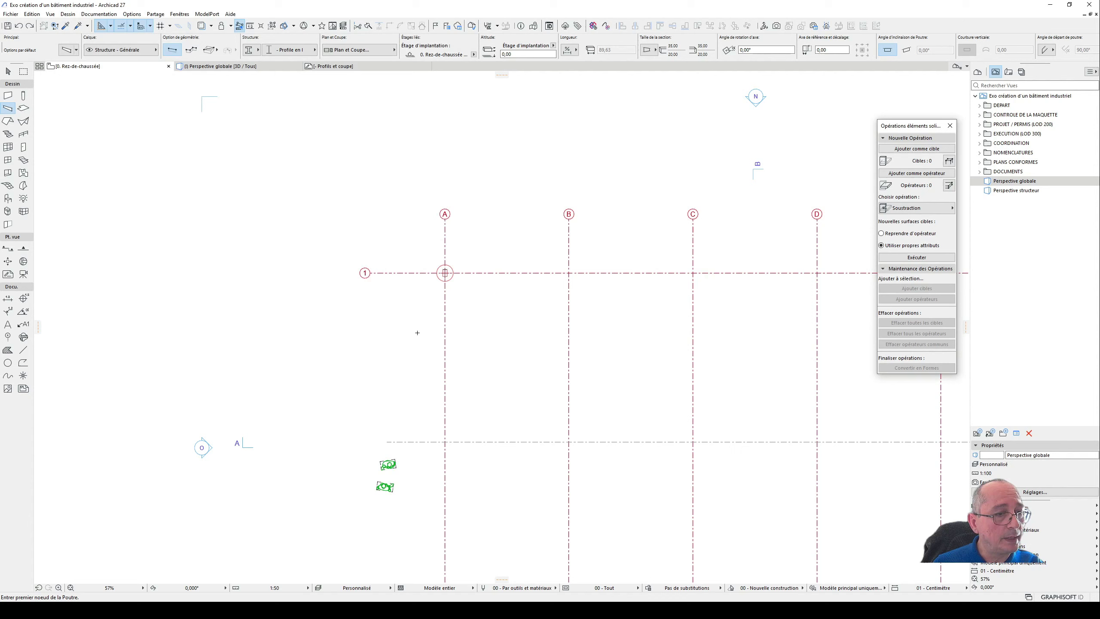
# - Draw a beam about 755 cm long in the ground floor plan, parallel to axis A and just inside axis 1
pyautogui.click(462, 333)
pyautogui.click(462, 488)
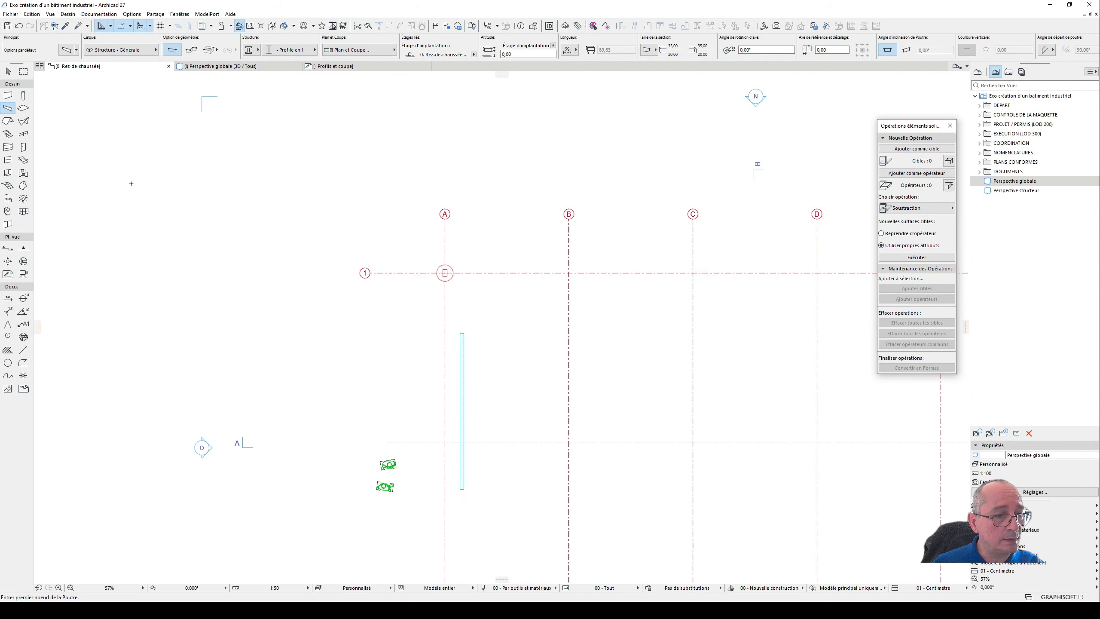
pyautogui.click(7, 70)
# - Move the beam in plan so the midpoint of its end meets the inner face of the column on axis A
pyautogui.scroll(1, 386, 275)
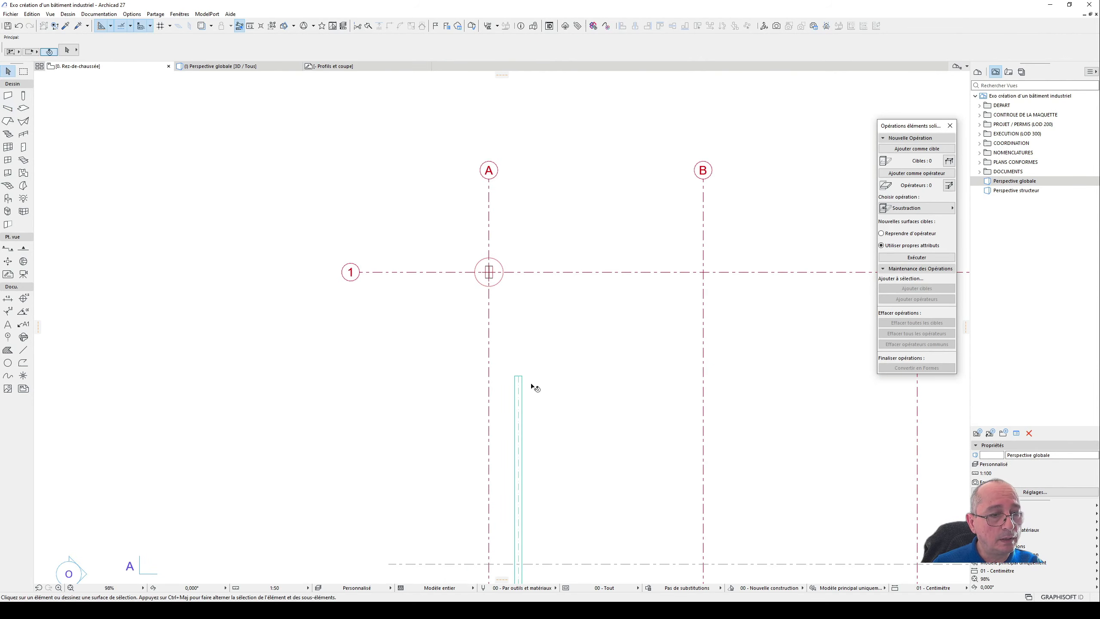
pyautogui.click(518, 377)
pyautogui.click(518, 376)
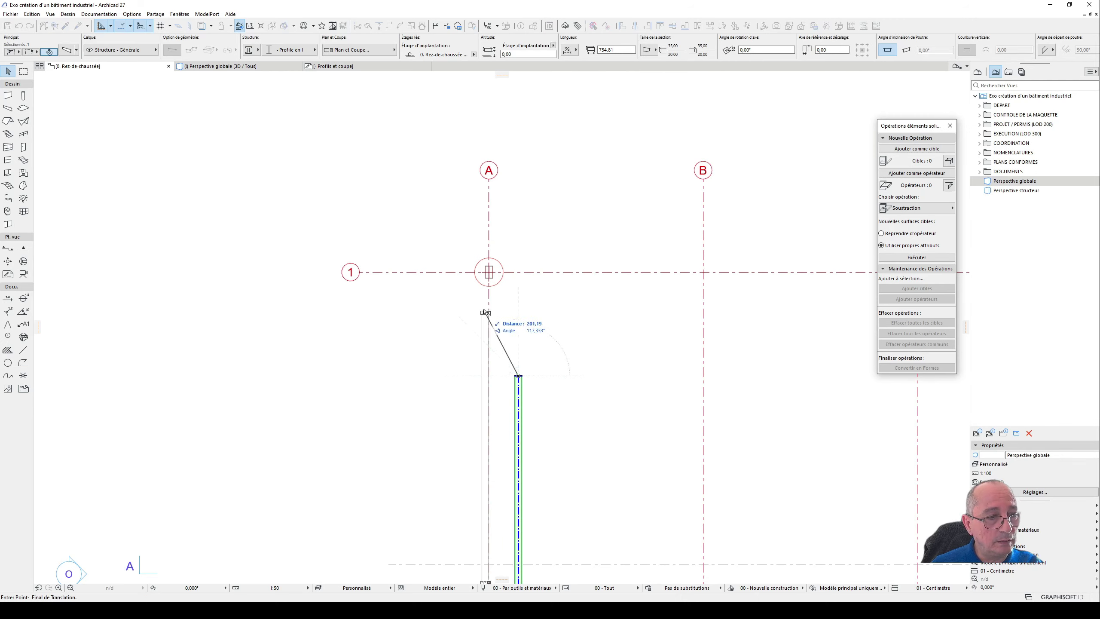
pyautogui.scroll(3, 493, 276)
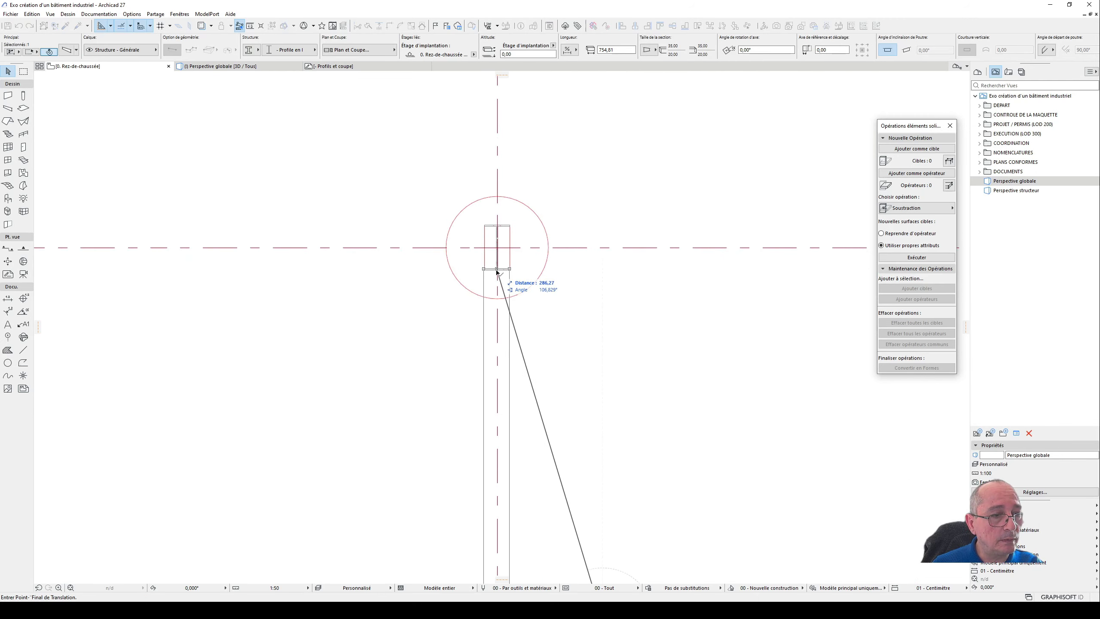
pyautogui.click(495, 270)
# - Raise the I-profile beam 582.50 cm vertically in the 3D view so its upper face meets the column's top
pyautogui.press('F3')
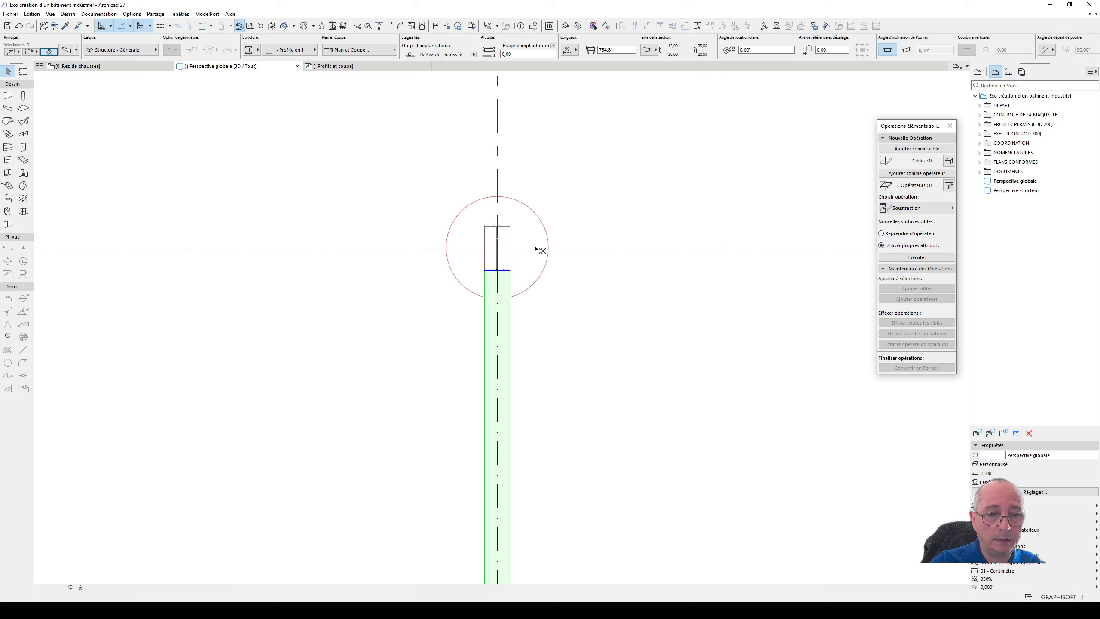
pyautogui.keyDown('shift'); pyautogui.moveTo(343, 369); pyautogui.dragTo(417, 383, button='middle'); pyautogui.keyUp('shift')
pyautogui.click(325, 411)
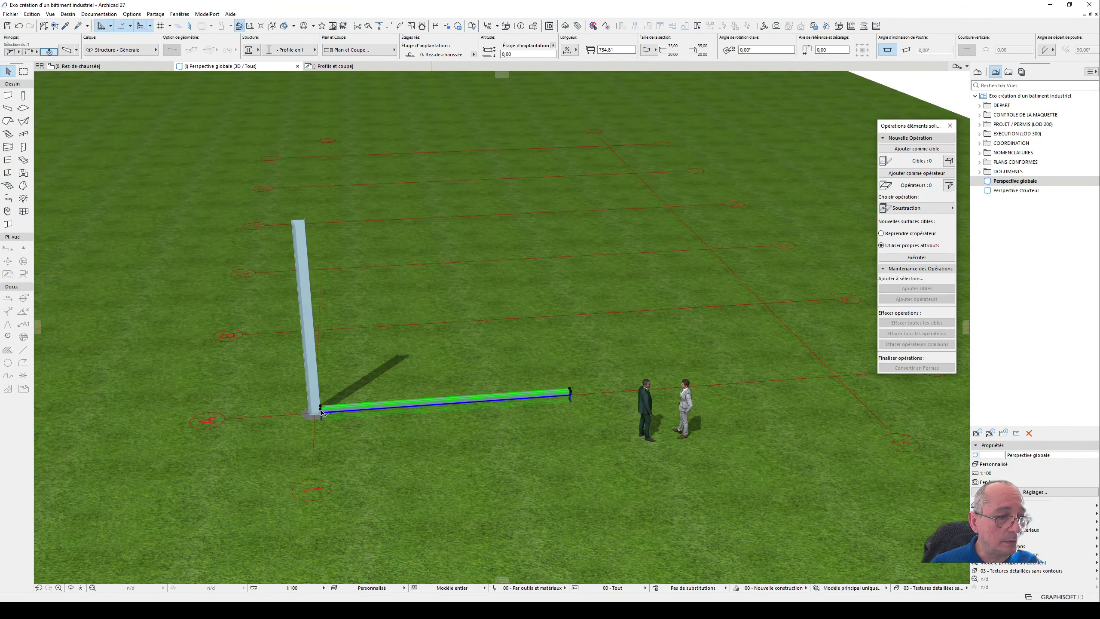
pyautogui.hotkey('ctrl', 'd')
pyautogui.click(321, 408)
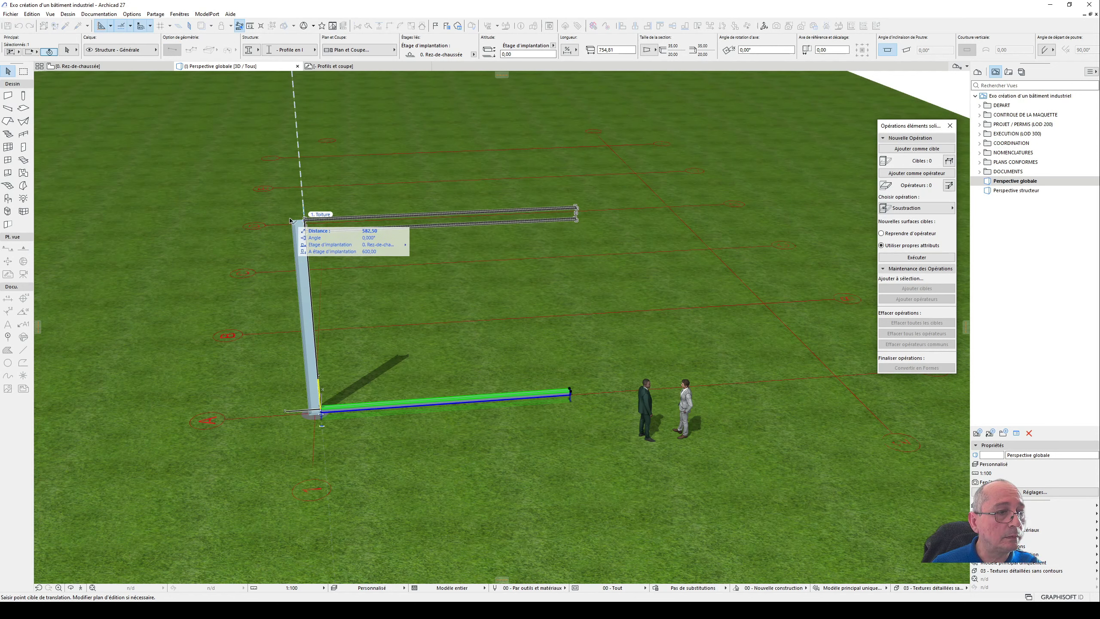
pyautogui.click(304, 221)
# - Examine the joint between the raised beam and the column's top, as well as the beam's free end, in 3D
pyautogui.keyDown('shift'); pyautogui.moveTo(345, 227); pyautogui.dragTo(289, 186, button='middle'); pyautogui.keyUp('shift')
pyautogui.scroll(10, 303, 188)
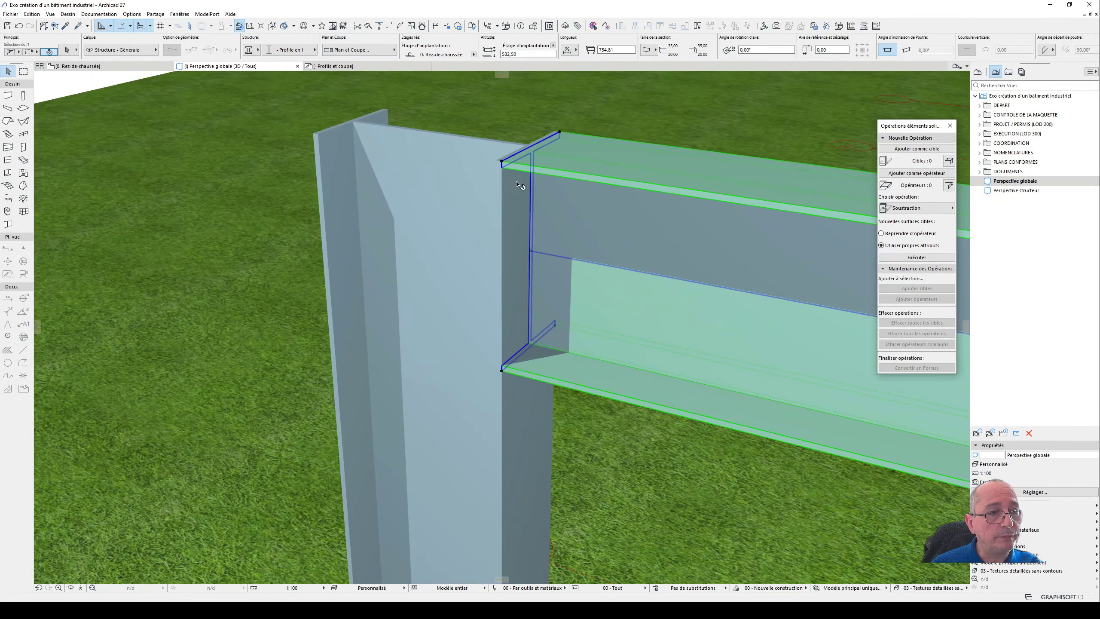
pyautogui.keyDown('shift'); pyautogui.moveTo(520, 187); pyautogui.dragTo(323, 366, button='middle'); pyautogui.keyUp('shift')
pyautogui.scroll(-8, 537, 154)
pyautogui.scroll(3, 324, 366)
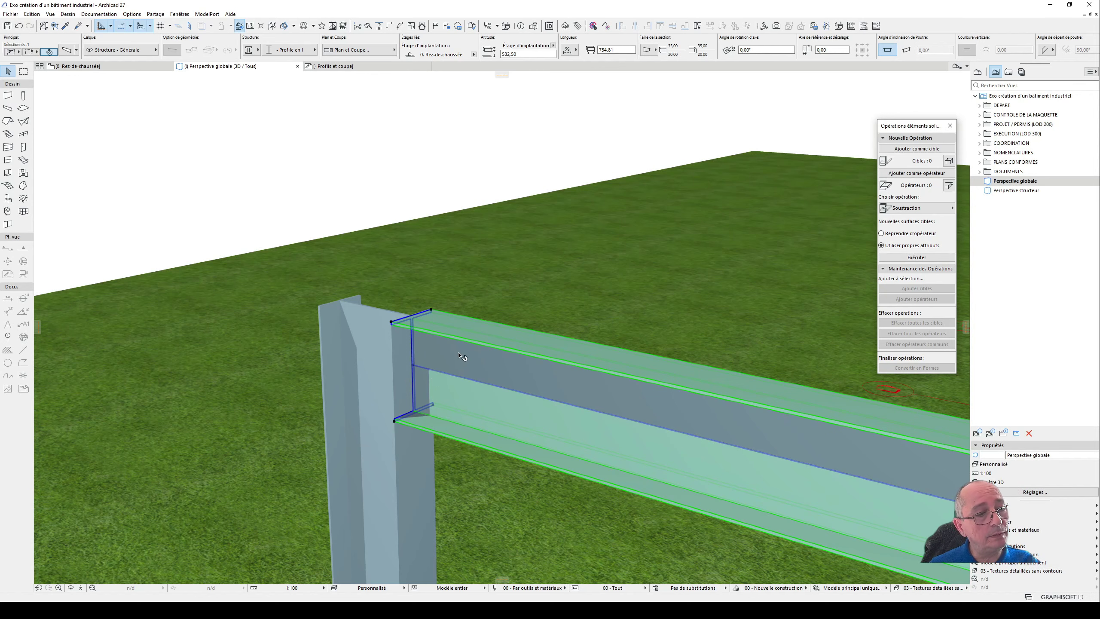
pyautogui.scroll(-4, 374, 356)
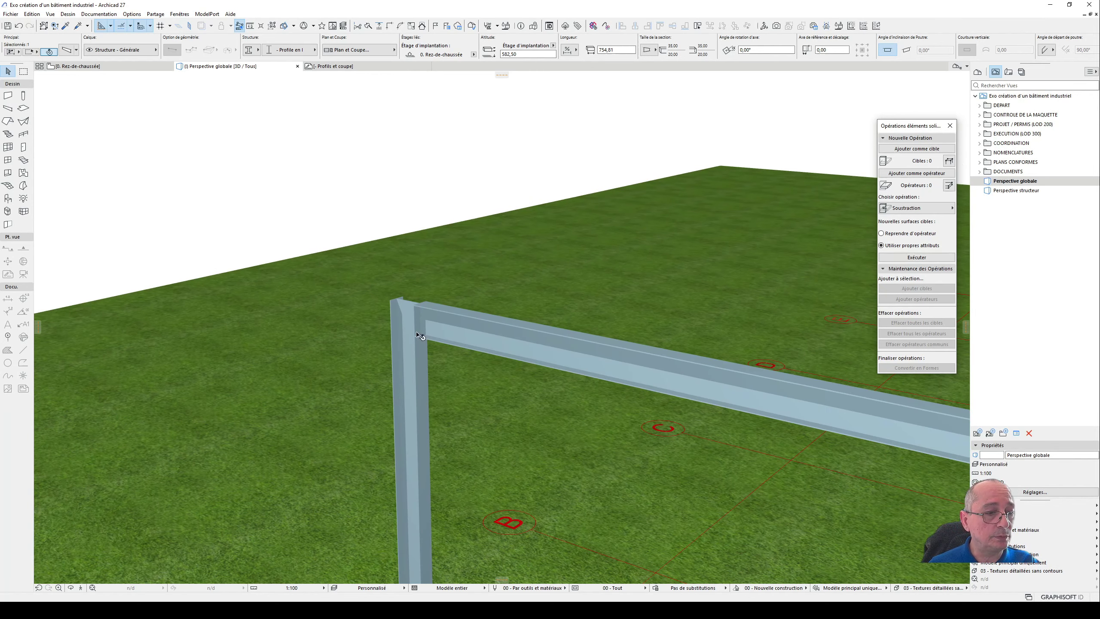
pyautogui.keyDown('shift'); pyautogui.moveTo(377, 356); pyautogui.dragTo(388, 313, button='middle'); pyautogui.keyUp('shift')
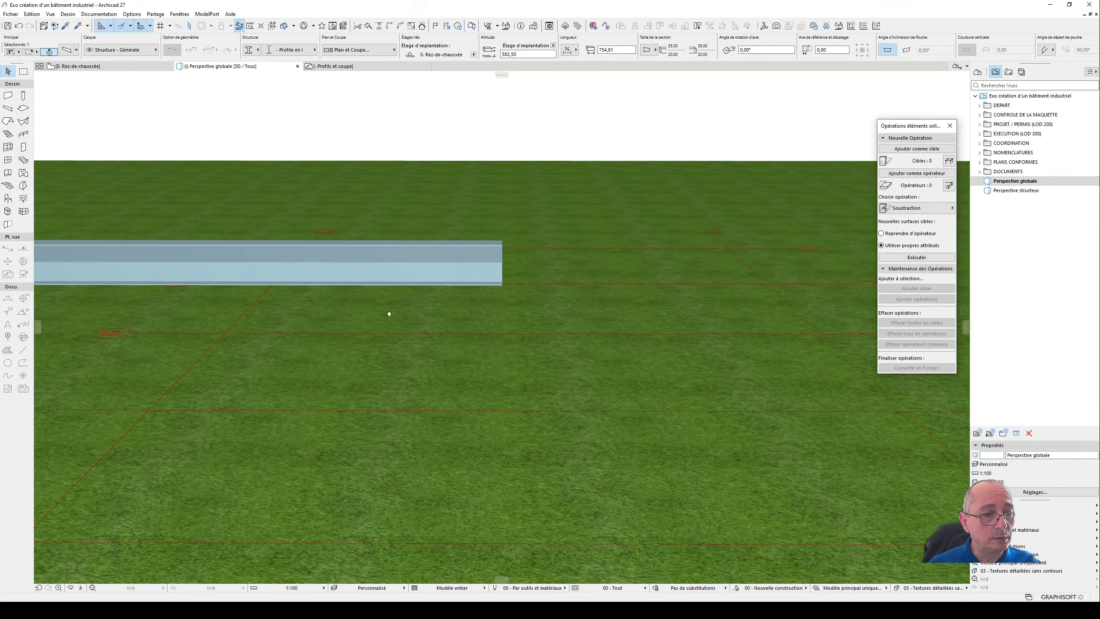
pyautogui.keyDown('shift'); pyautogui.moveTo(503, 296); pyautogui.dragTo(481, 274, button='middle'); pyautogui.keyUp('shift')
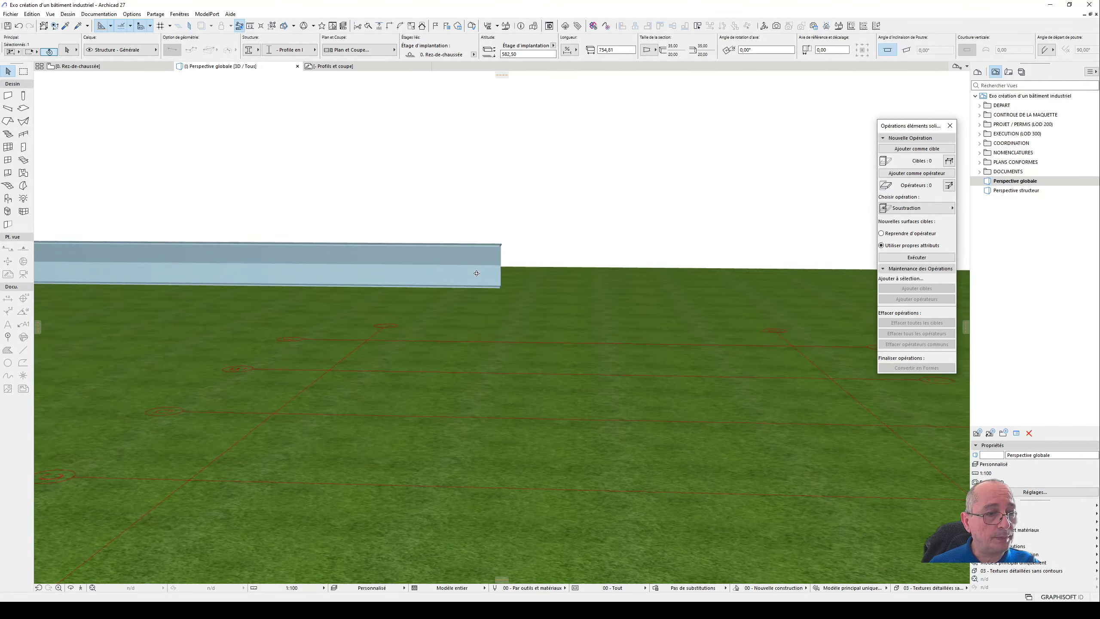
# - Stretch the beam's free end in the ground floor plan to the perpendicular centreline, giving a length of 800 cm
pyautogui.press('F2')
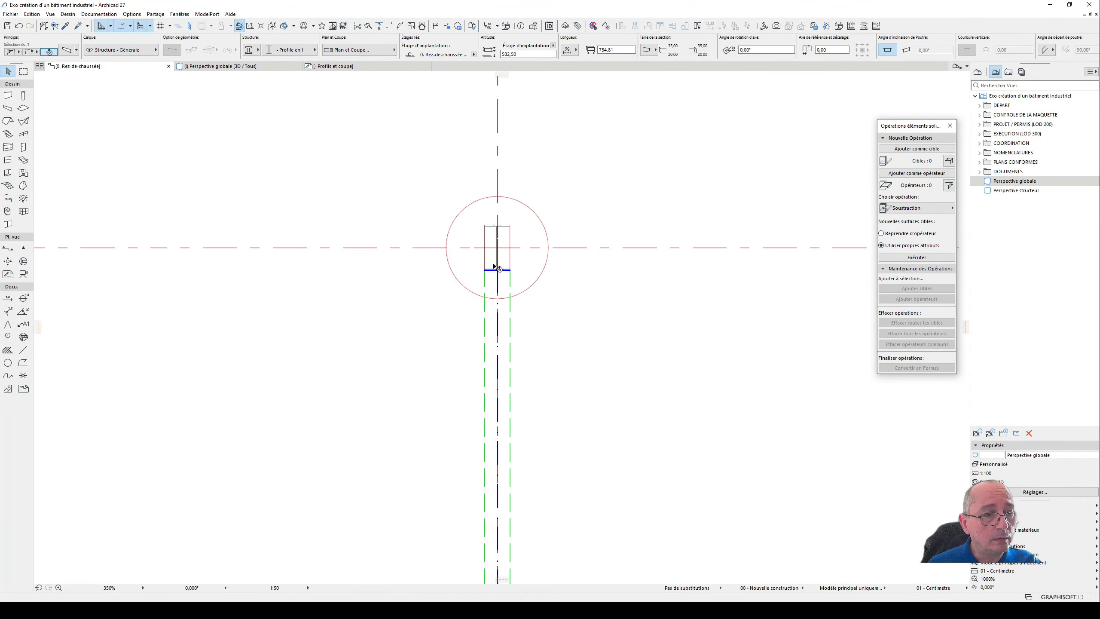
pyautogui.scroll(-5, 490, 260)
pyautogui.scroll(5, 493, 386)
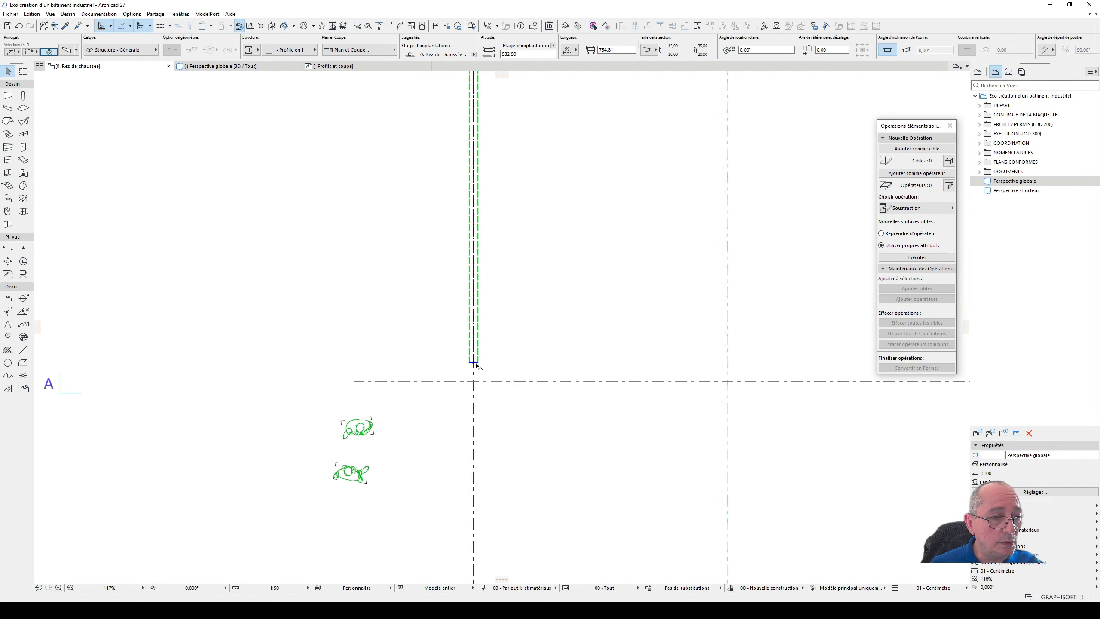
pyautogui.click(471, 359)
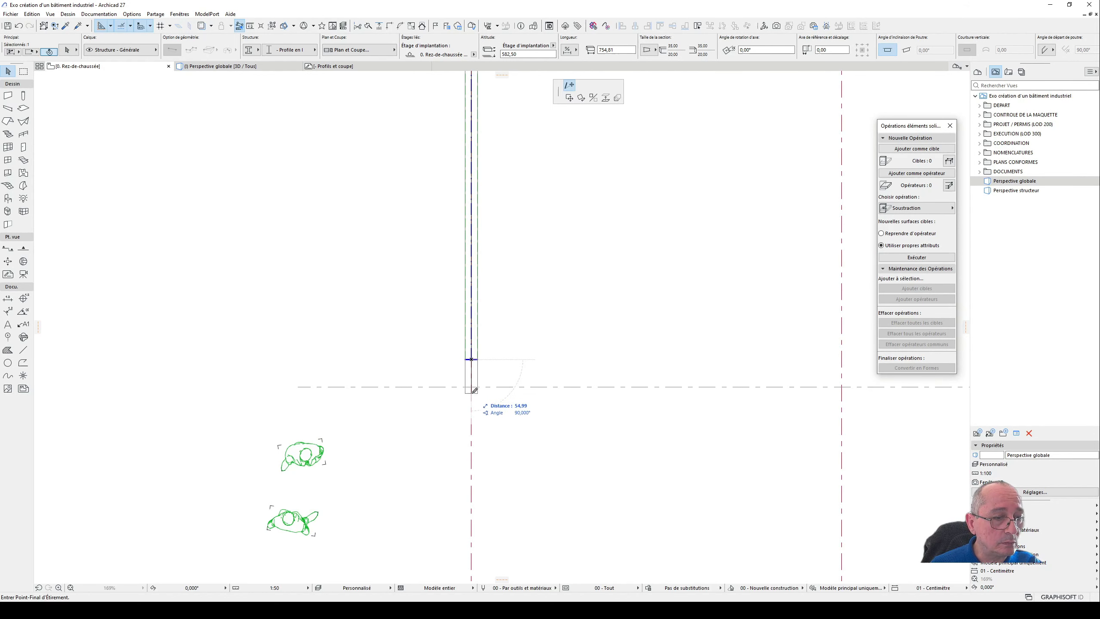
pyautogui.click(303, 383)
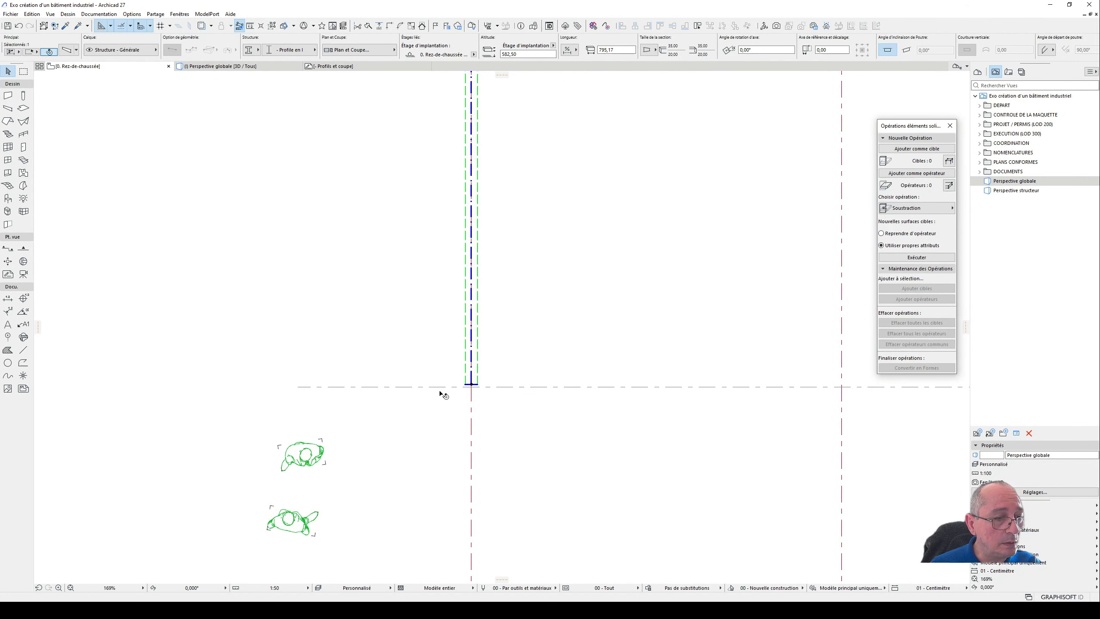
pyautogui.click(472, 383)
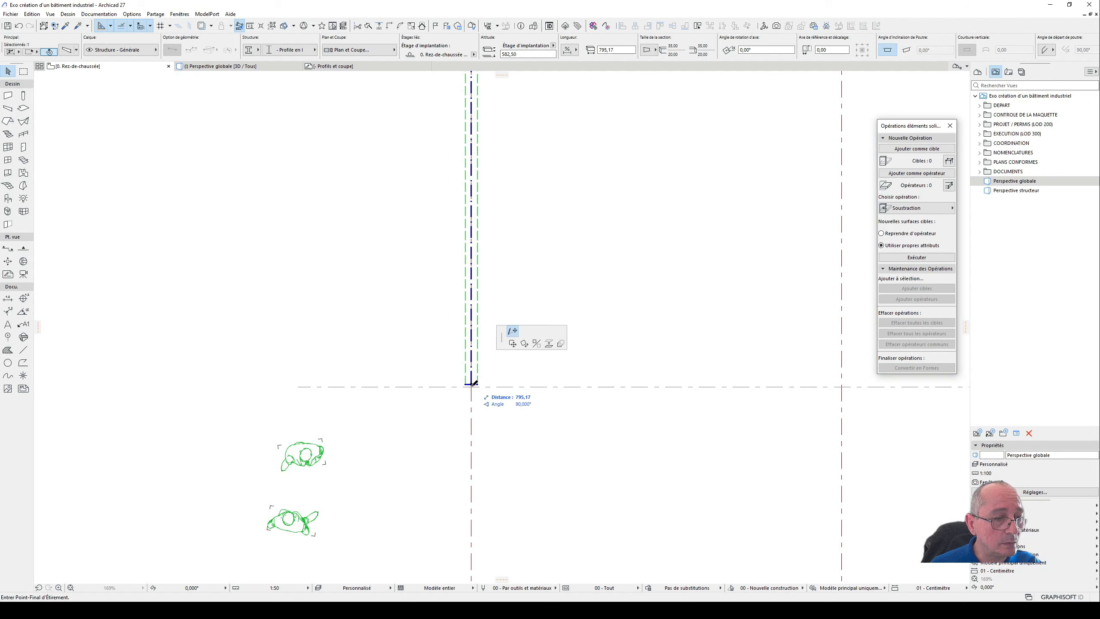
pyautogui.click(305, 386)
pyautogui.scroll(-3, 480, 322)
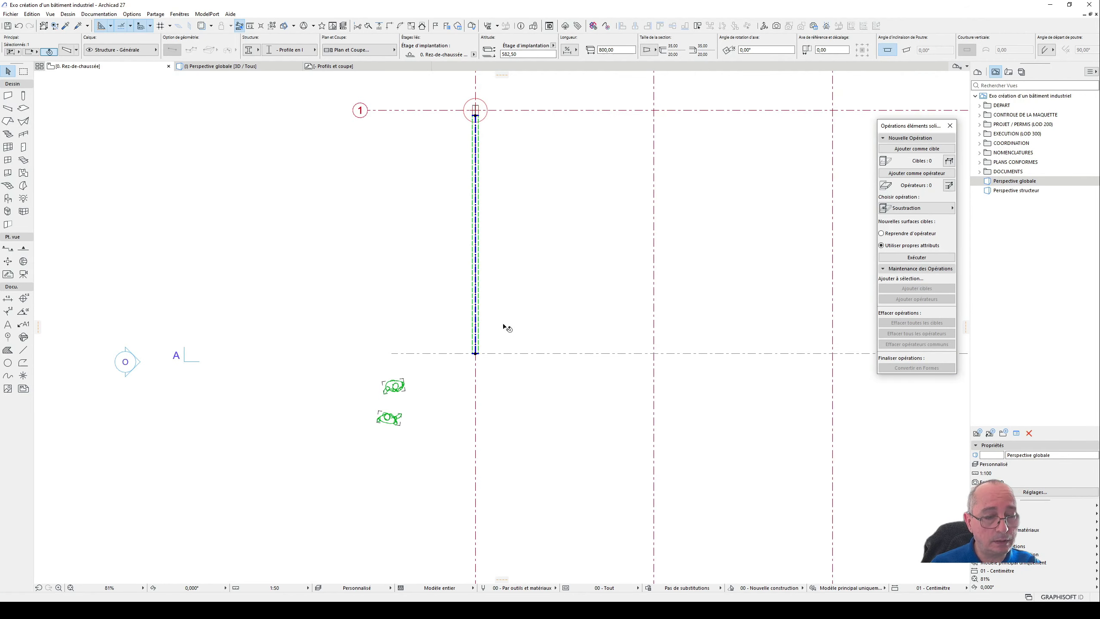
pyautogui.press('F3')
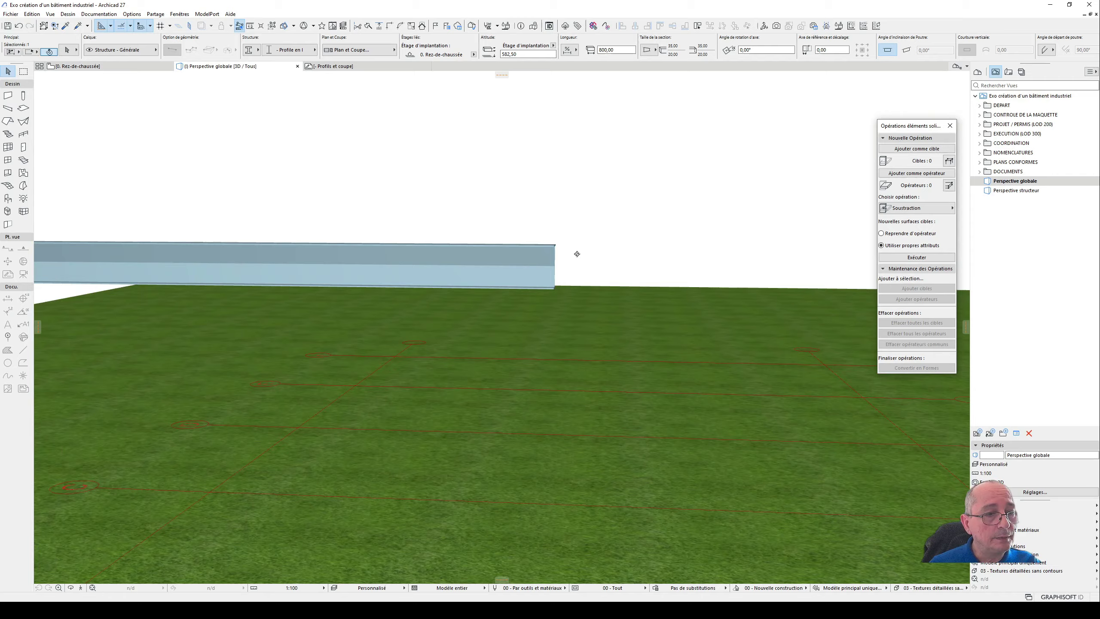
pyautogui.scroll(8, 517, 260)
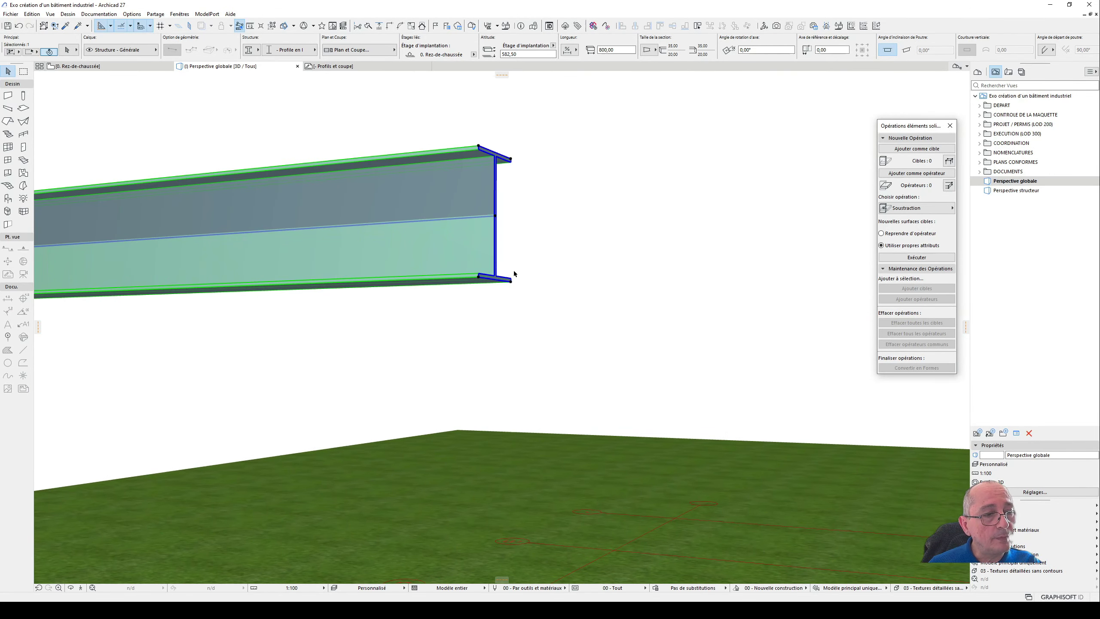
pyautogui.keyDown('shift'); pyautogui.moveTo(514, 274); pyautogui.dragTo(464, 278, button='middle'); pyautogui.keyUp('shift')
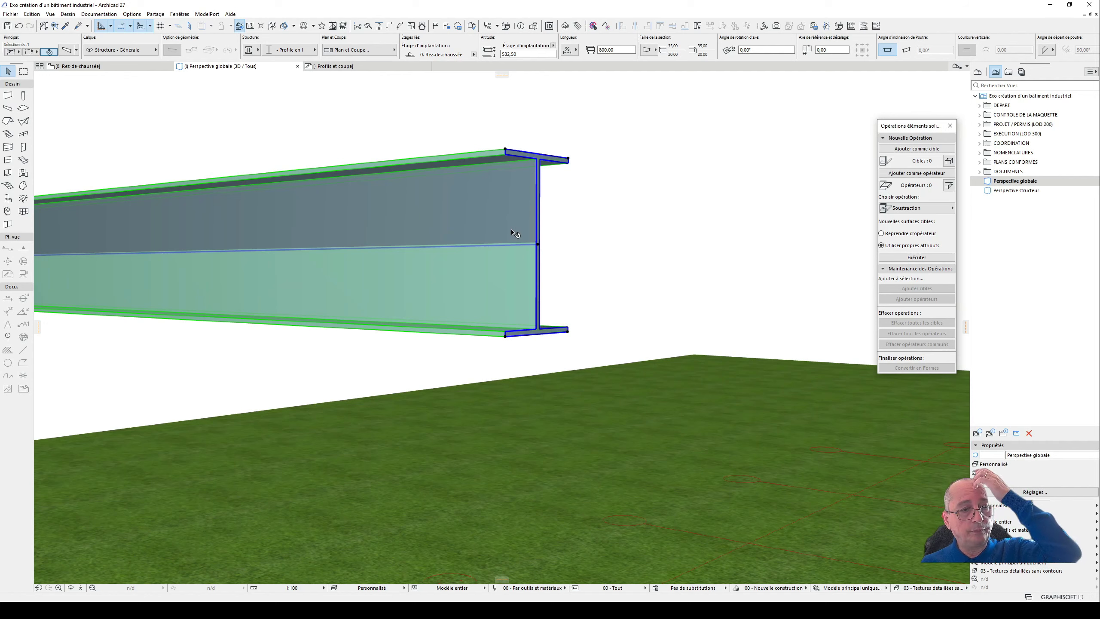
pyautogui.click(545, 334)
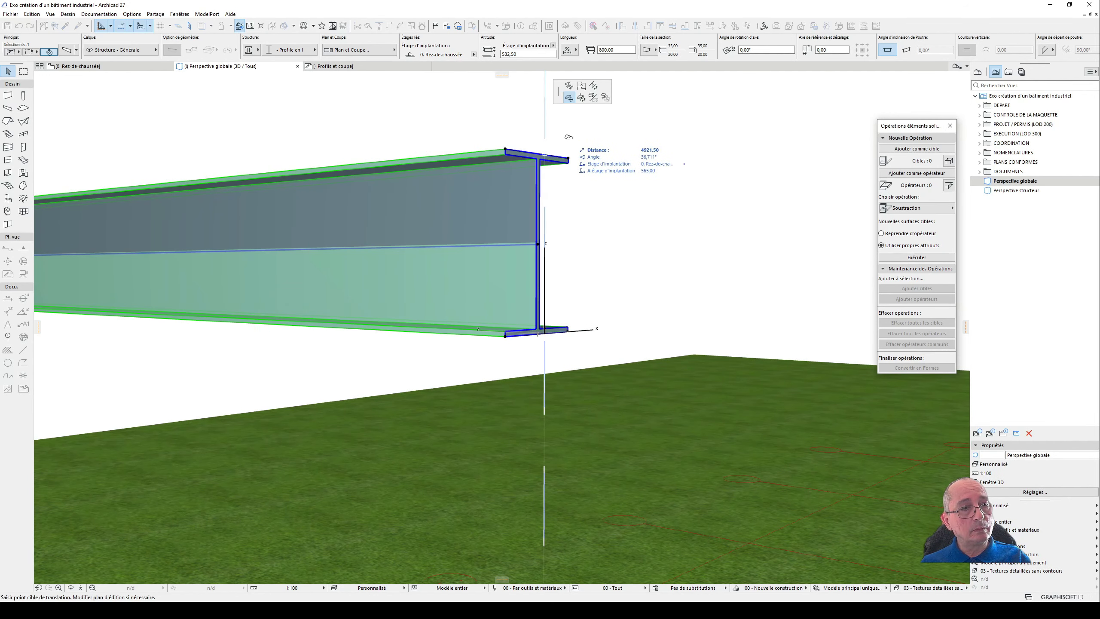
pyautogui.click(581, 86)
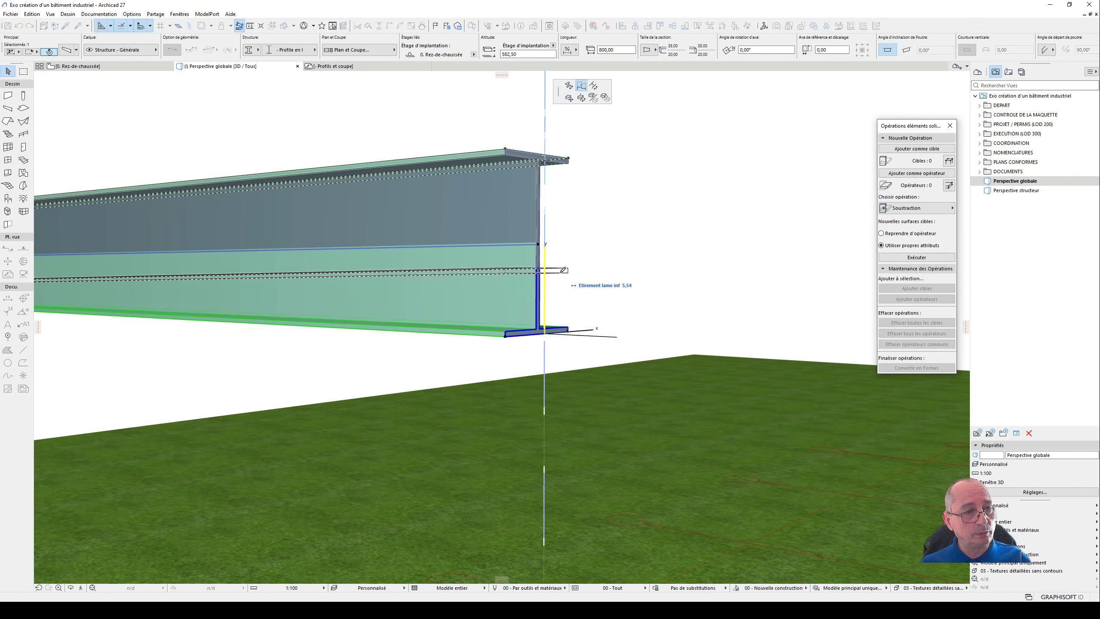
pyautogui.press('Escape')
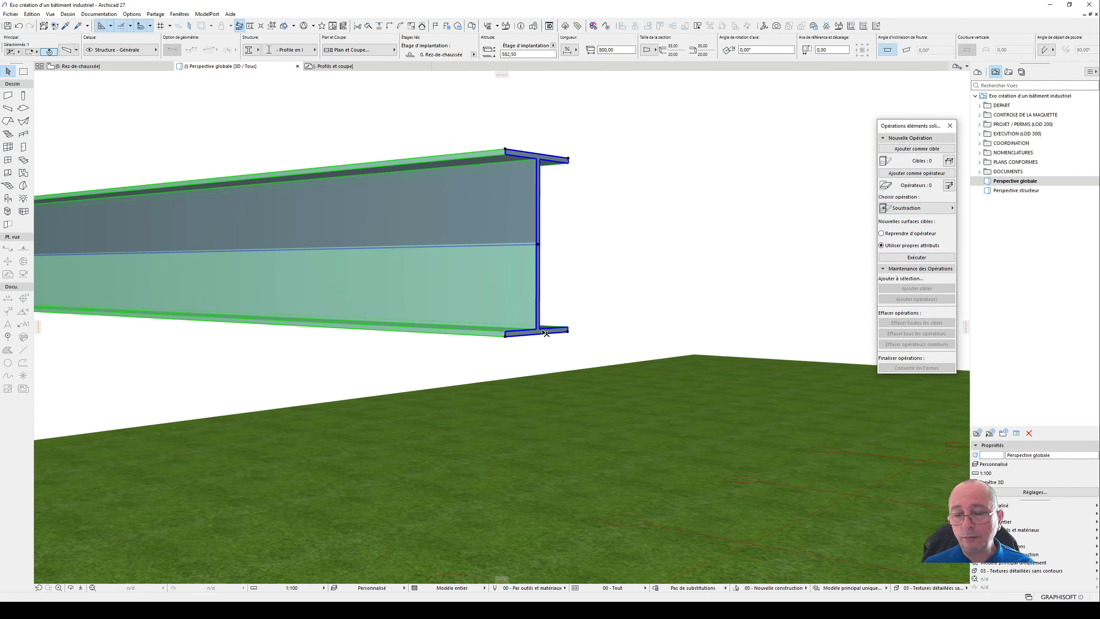
# - Stretch the lower flange upward at the beam's free end by about 5.4 to taper the I-profile
pyautogui.scroll(-7, 645, 284)
pyautogui.scroll(3, 621, 296)
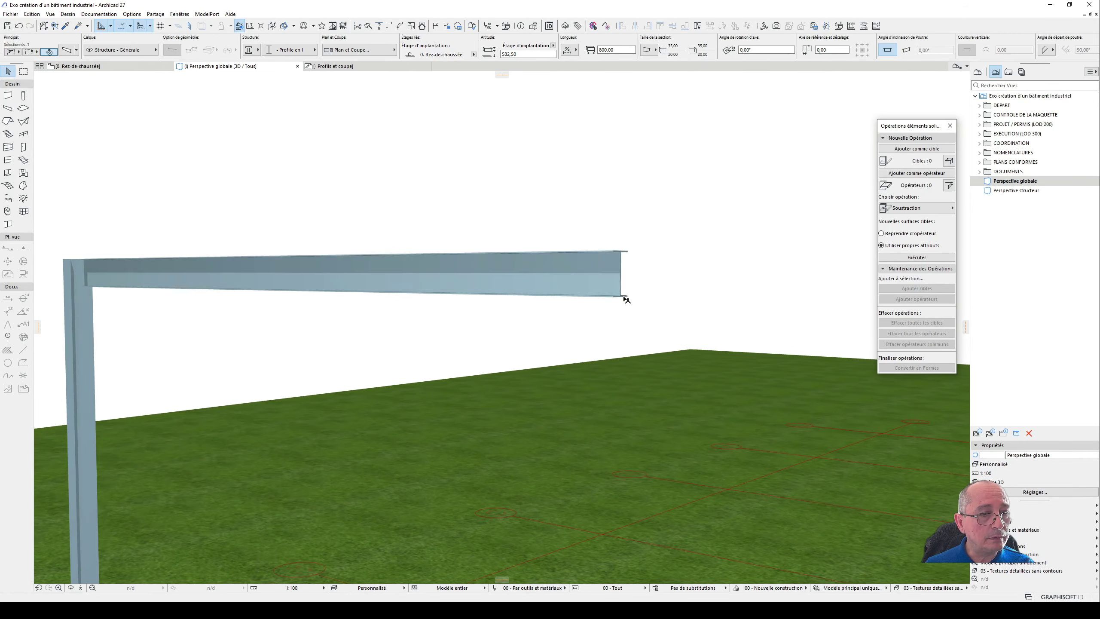
pyautogui.scroll(3, 623, 297)
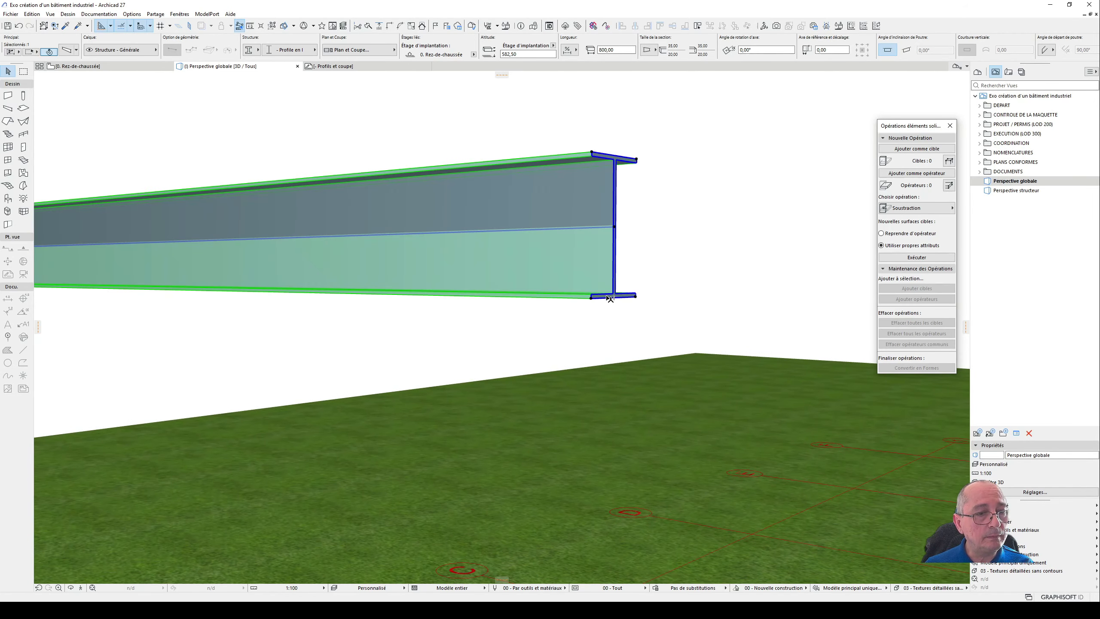
pyautogui.click(605, 299)
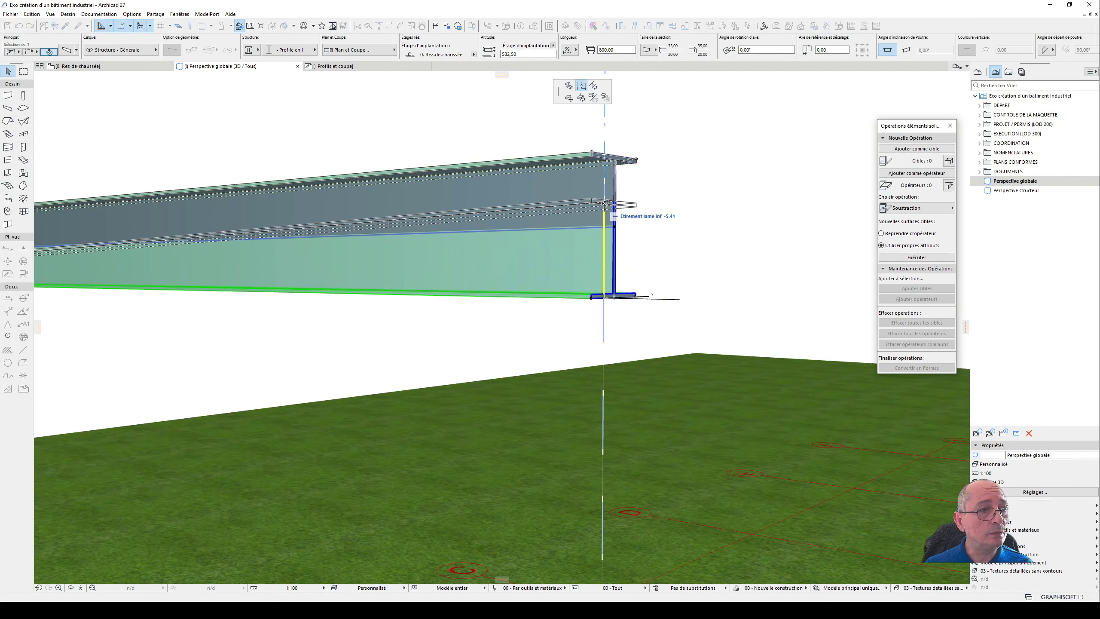
pyautogui.click(613, 215)
pyautogui.scroll(-3, 615, 219)
pyautogui.scroll(-2, 614, 218)
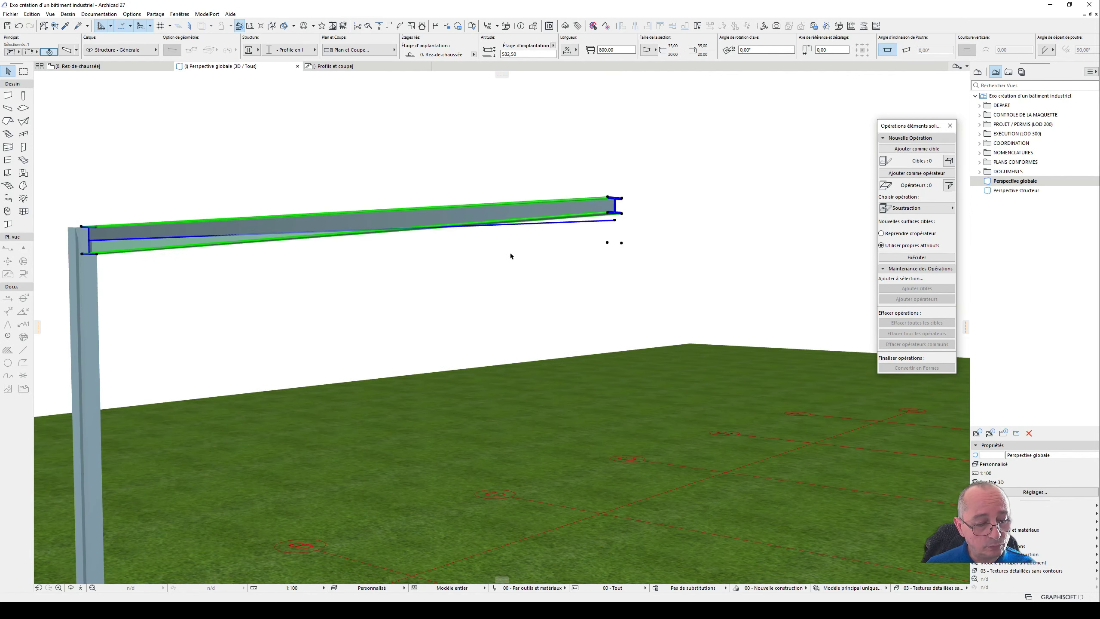
# - Switch the beam segment's section from tapered to uniform and back to tapered in its settings, and accept them
pyautogui.hotkey('ctrl', 't')
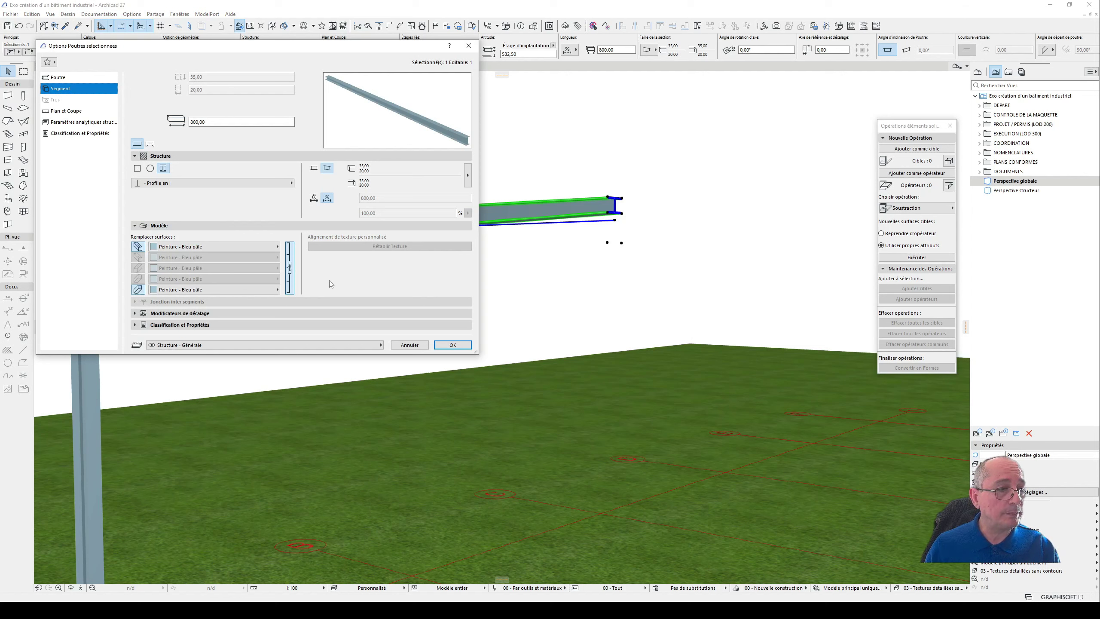
pyautogui.moveTo(475, 351); pyautogui.dragTo(535, 499)
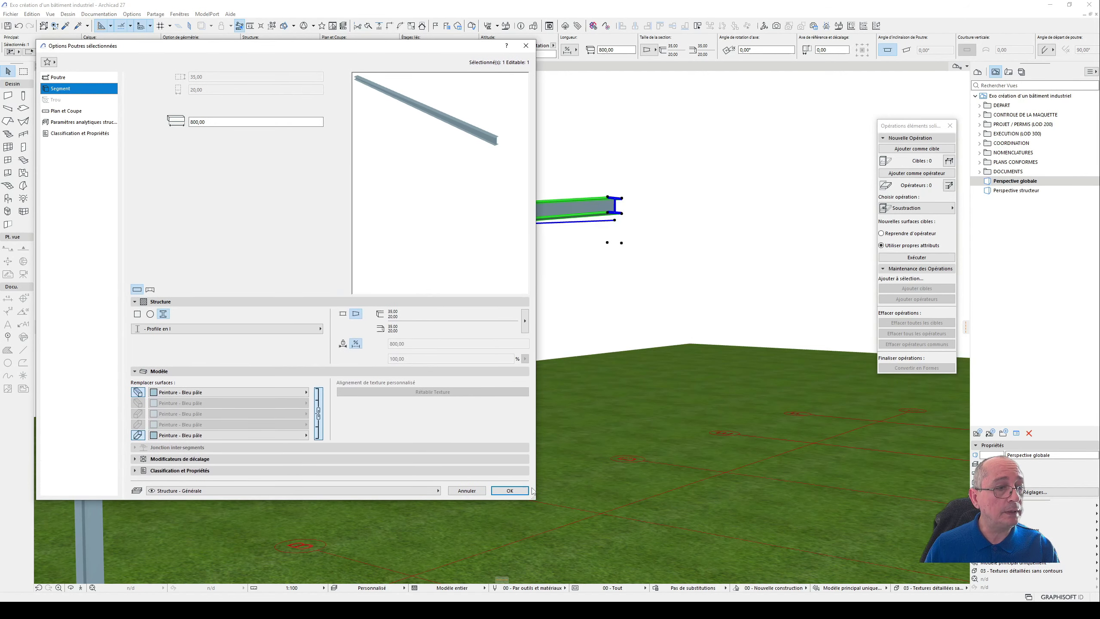
pyautogui.click(343, 317)
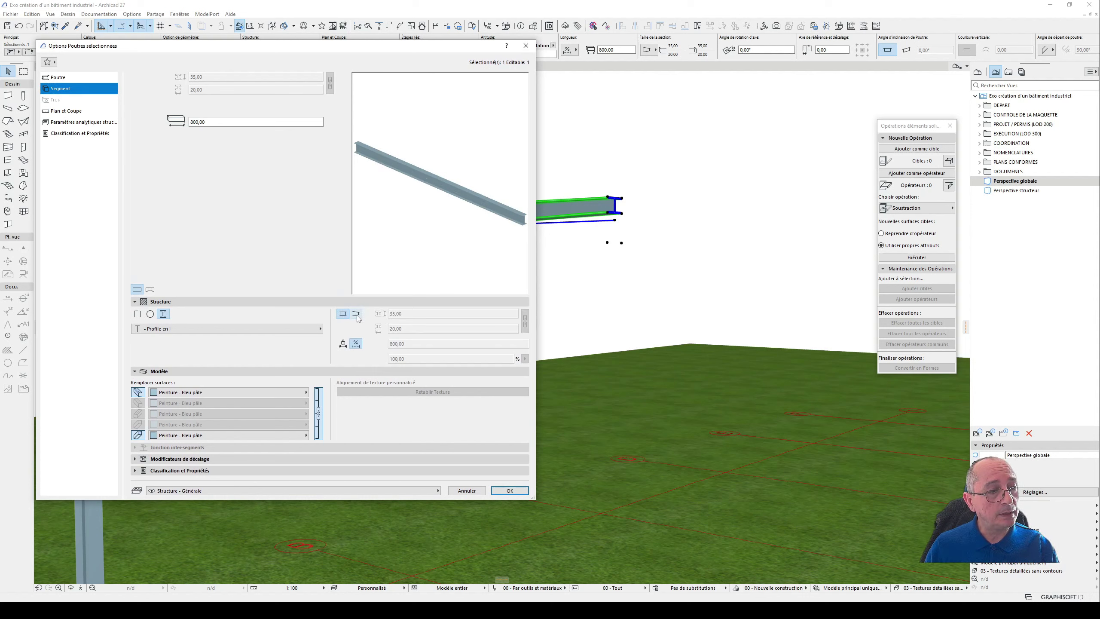
pyautogui.click(356, 315)
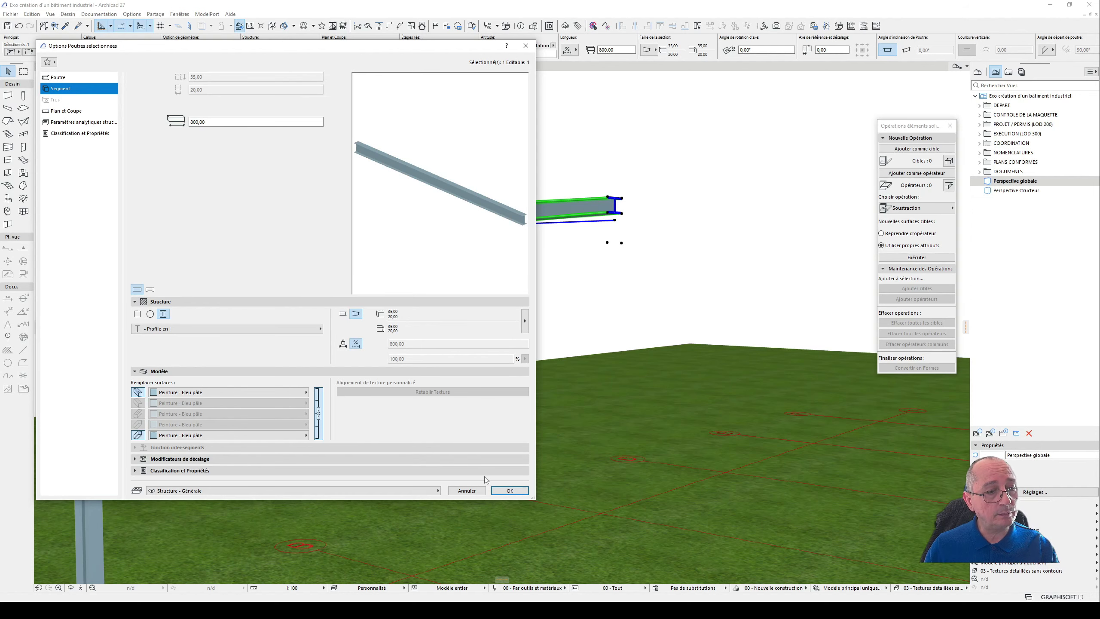
pyautogui.click(505, 495)
pyautogui.scroll(3, 635, 219)
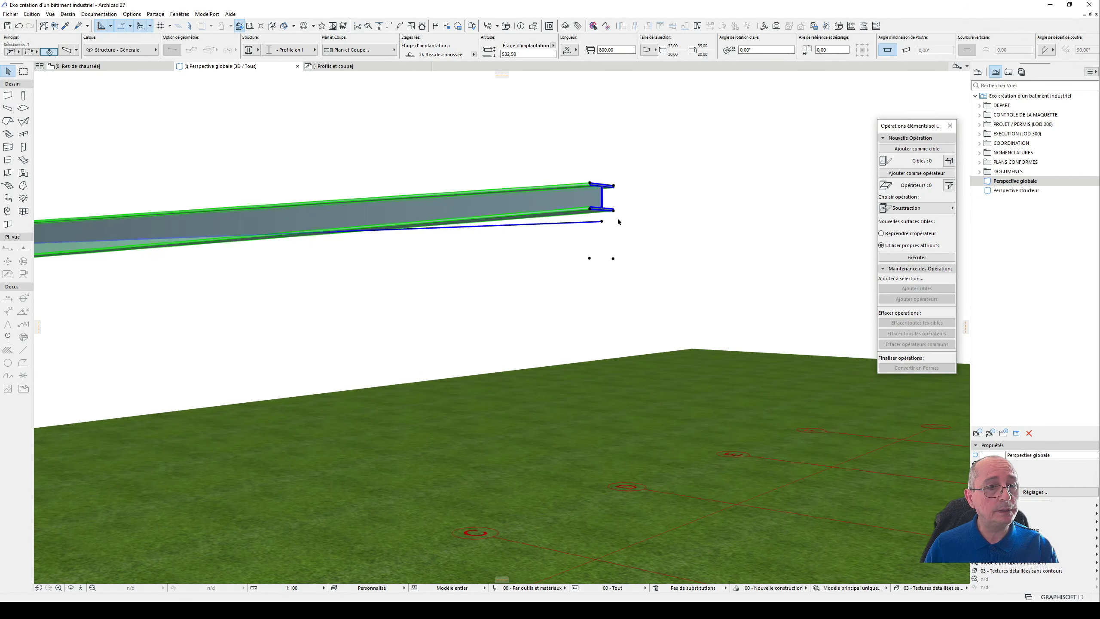
pyautogui.keyDown('shift'); pyautogui.moveTo(611, 212); pyautogui.dragTo(591, 227, button='middle'); pyautogui.keyUp('shift')
pyautogui.scroll(5, 587, 253)
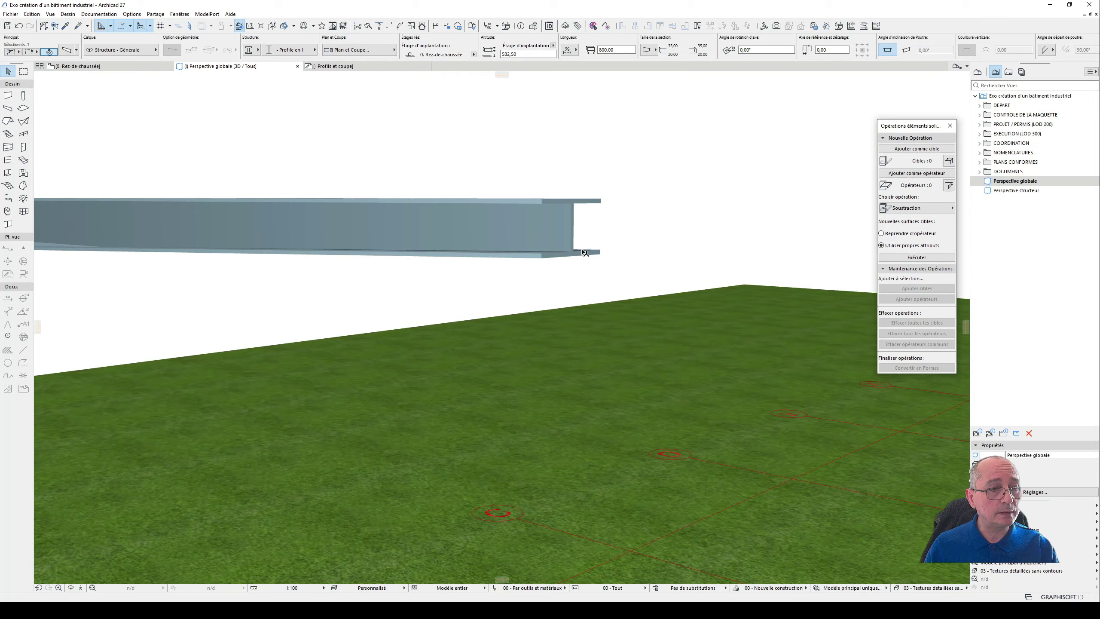
pyautogui.click(561, 268)
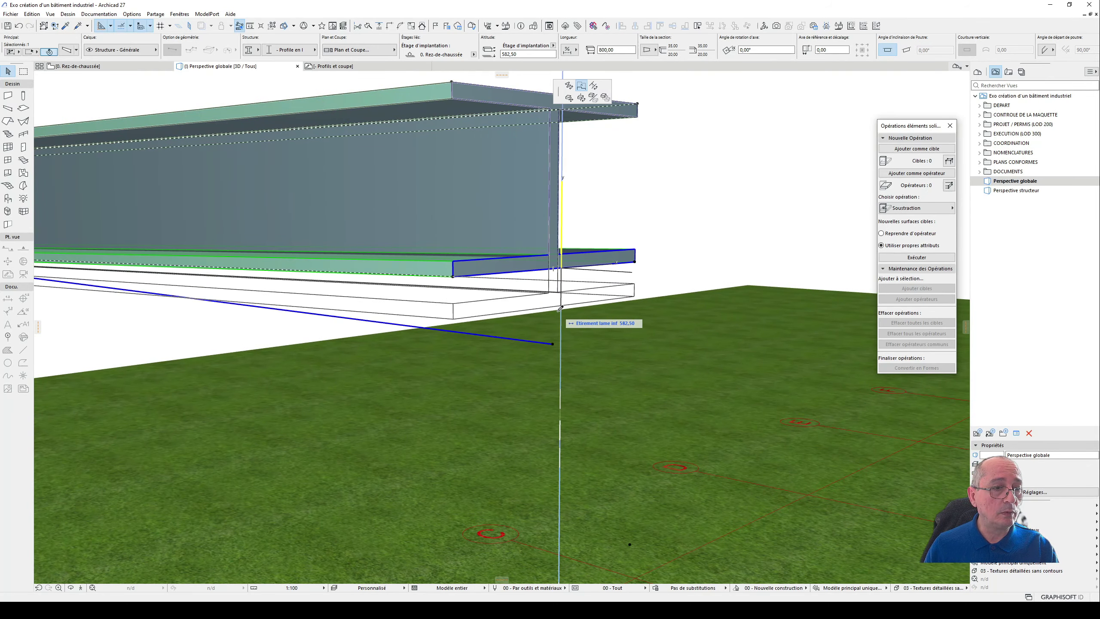
pyautogui.press('Escape')
pyautogui.scroll(-6, 560, 305)
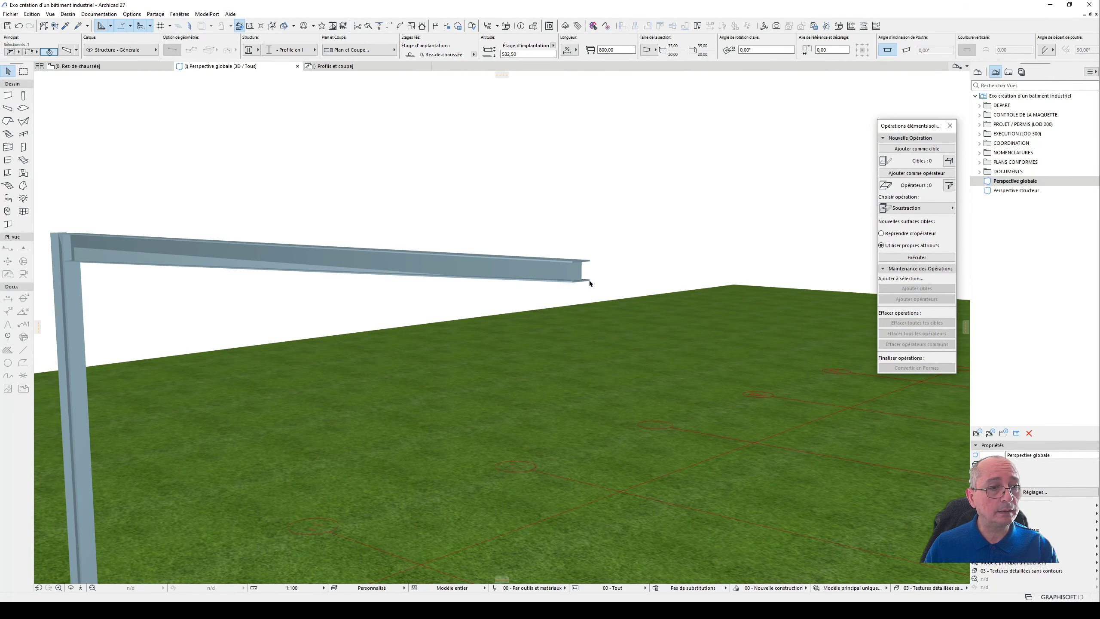
# - Stretch the lower flange down at the beam's free end by about 1.4 so it meets the reference line
pyautogui.keyDown('shift'); pyautogui.moveTo(418, 311); pyautogui.dragTo(222, 264, button='middle'); pyautogui.keyUp('shift')
pyautogui.keyDown('shift'); pyautogui.moveTo(358, 263); pyautogui.dragTo(248, 242, button='middle'); pyautogui.keyUp('shift')
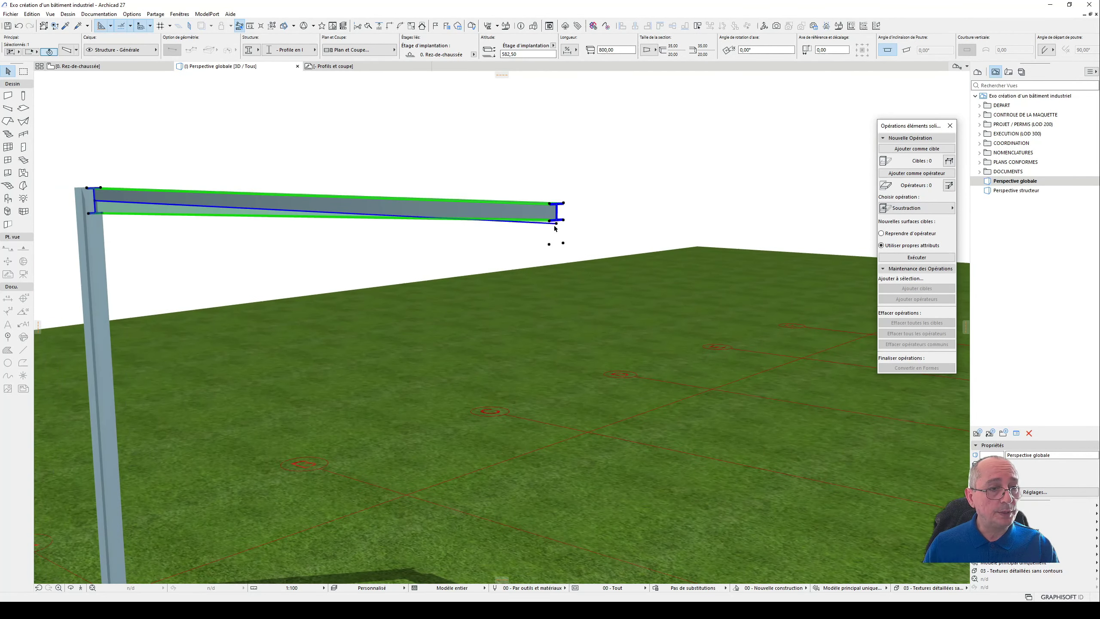
pyautogui.scroll(5, 554, 234)
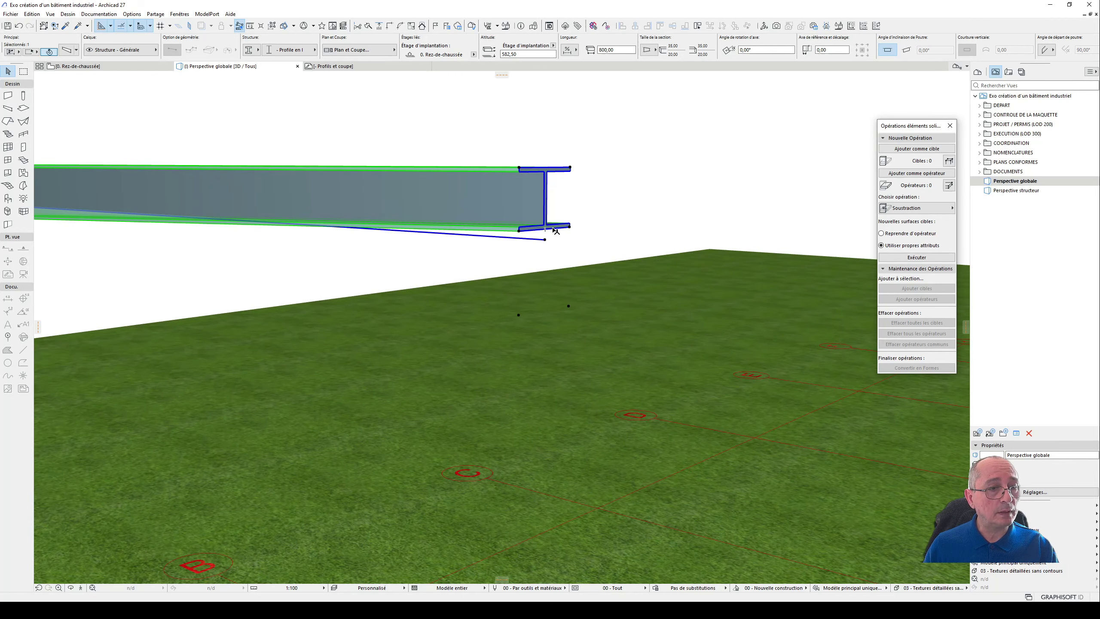
pyautogui.click(556, 231)
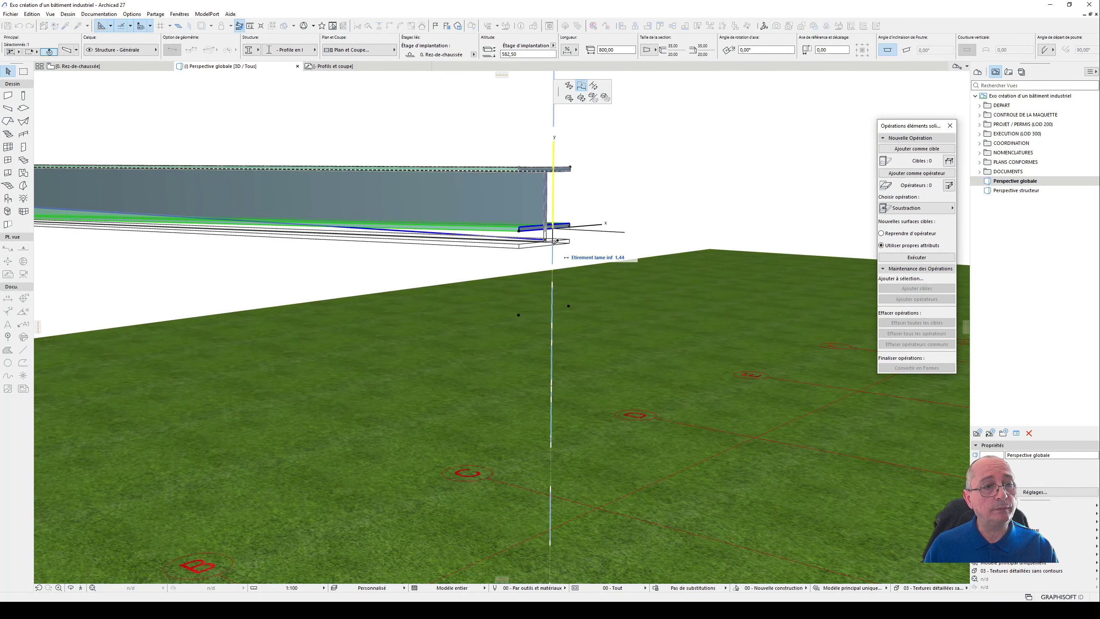
pyautogui.press('Escape')
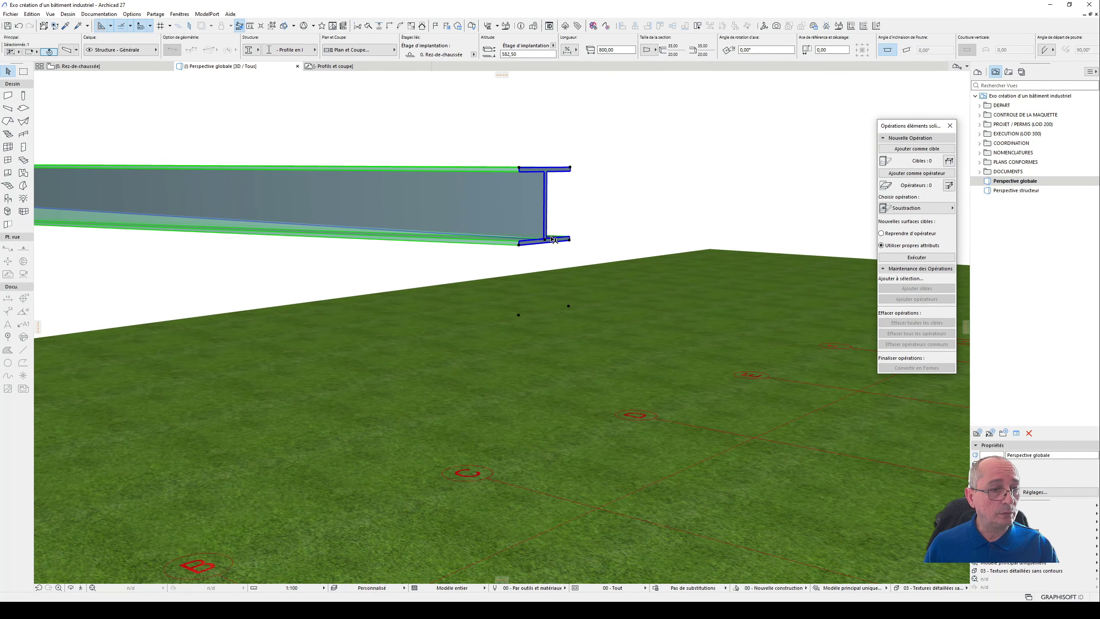
# - Stretch the tapered beam's lower flange back upward at the free end
pyautogui.click(553, 243)
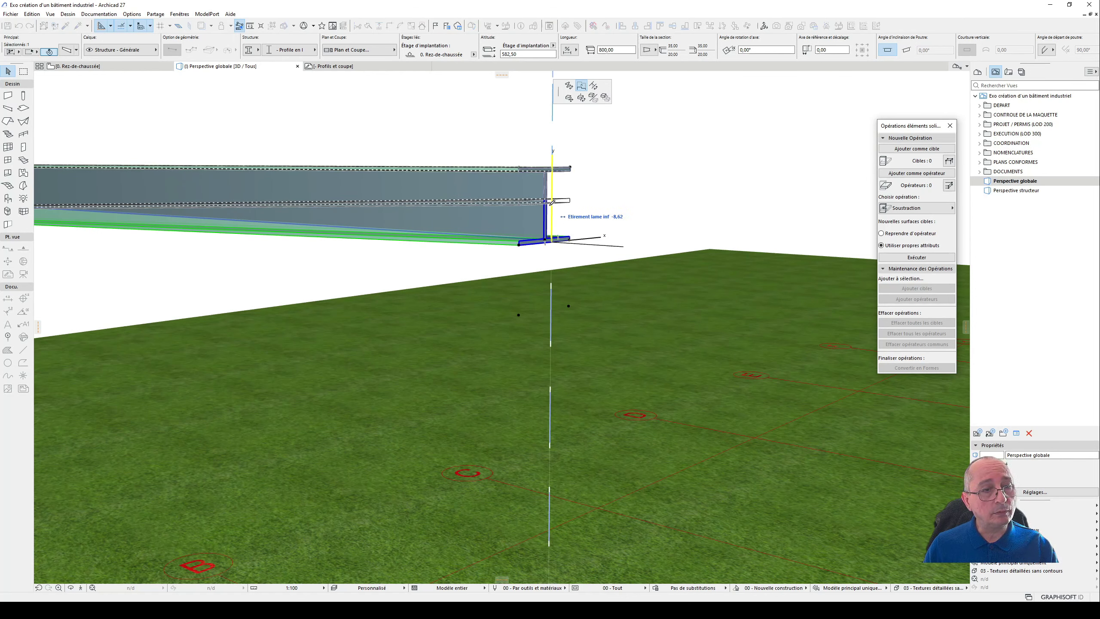
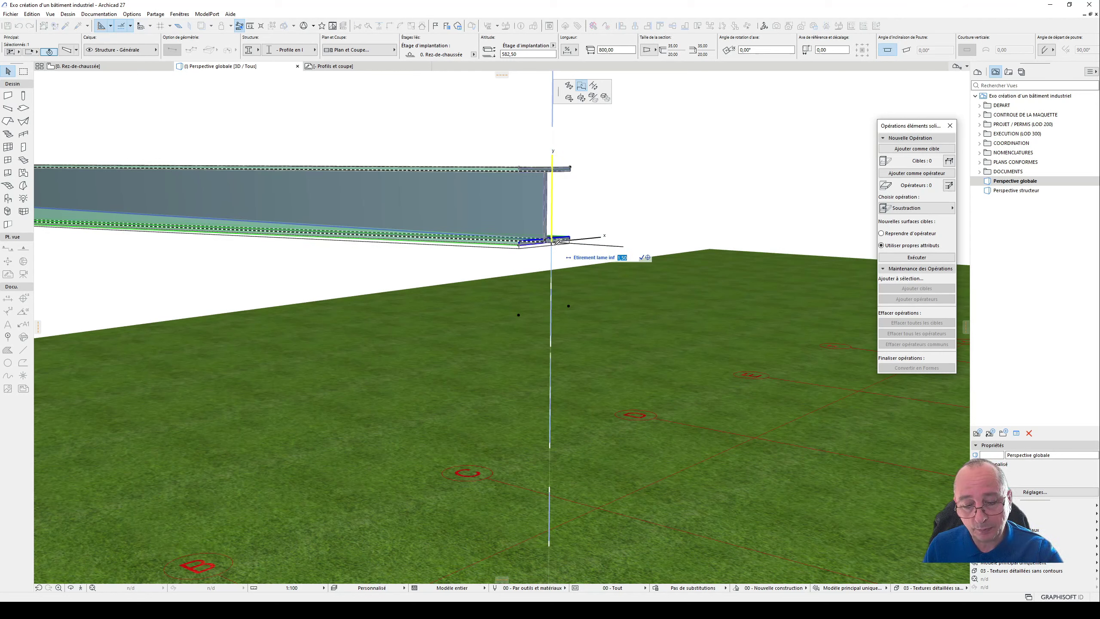
# - Accept the lower-flange stretch at the beam's free end and inspect the tapered beam together with its post
pyautogui.press('Return')
pyautogui.scroll(-5, 592, 232)
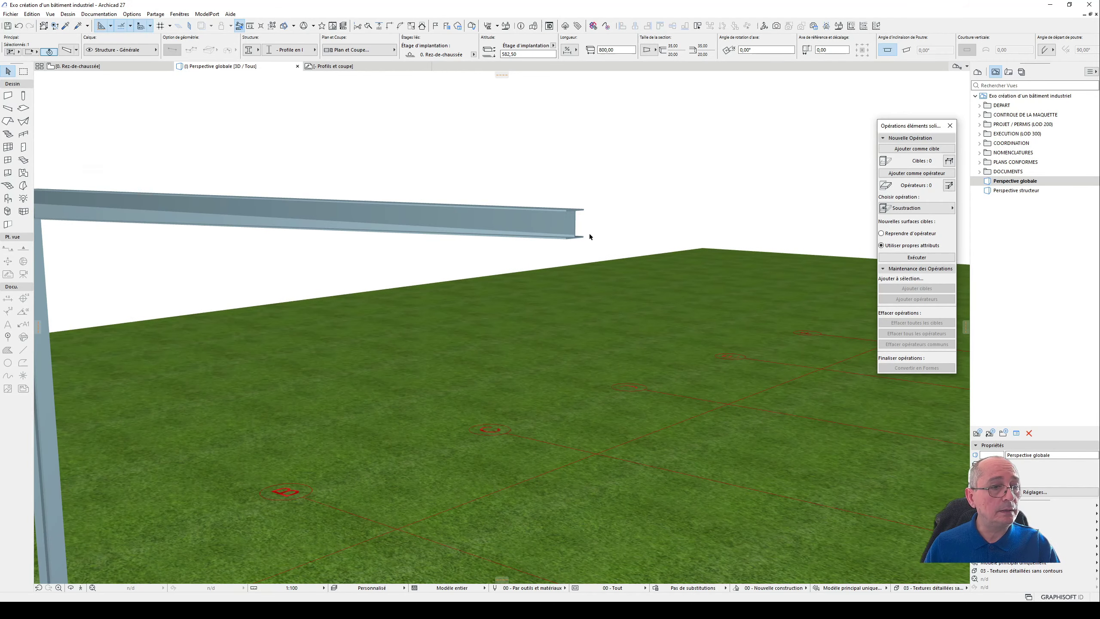
pyautogui.scroll(3, 582, 244)
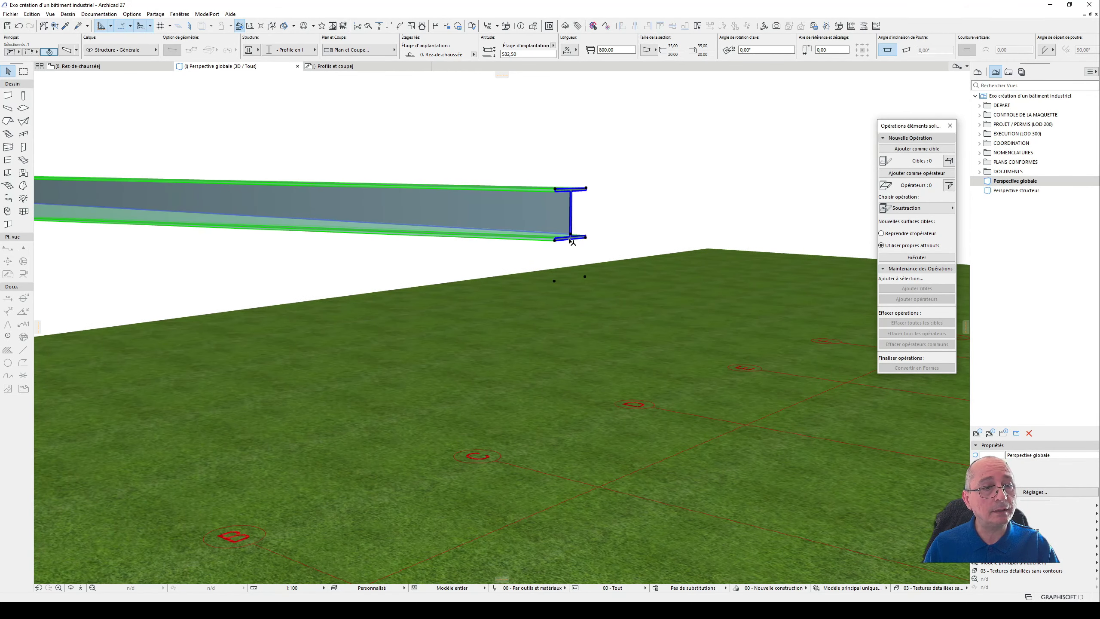
pyautogui.scroll(-5, 622, 228)
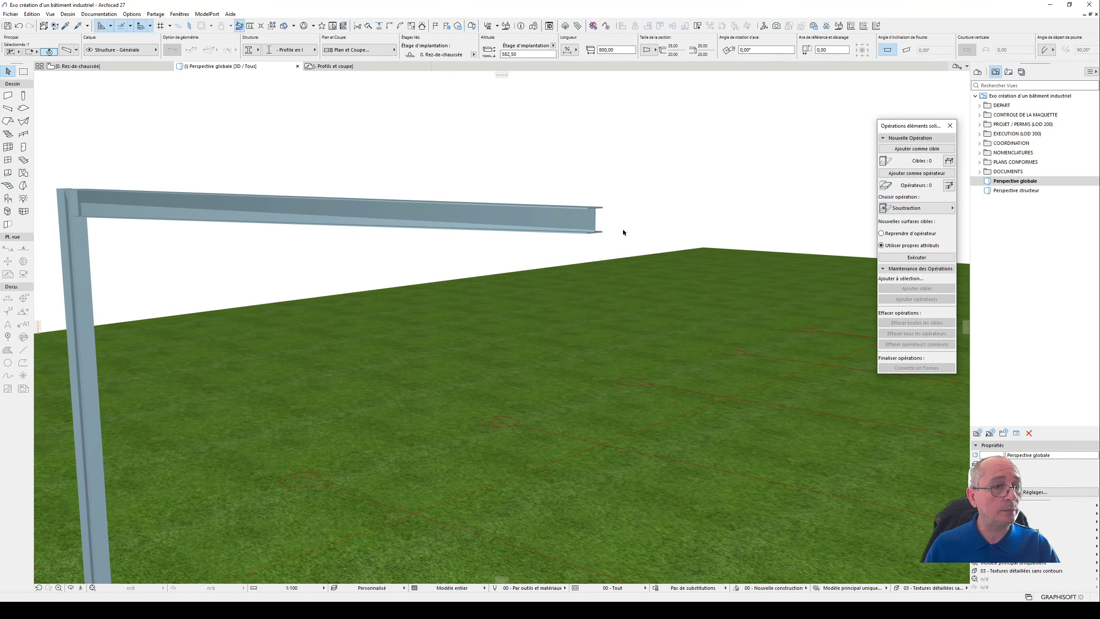
pyautogui.keyDown('shift'); pyautogui.moveTo(555, 246); pyautogui.dragTo(577, 228, button='middle'); pyautogui.keyUp('shift')
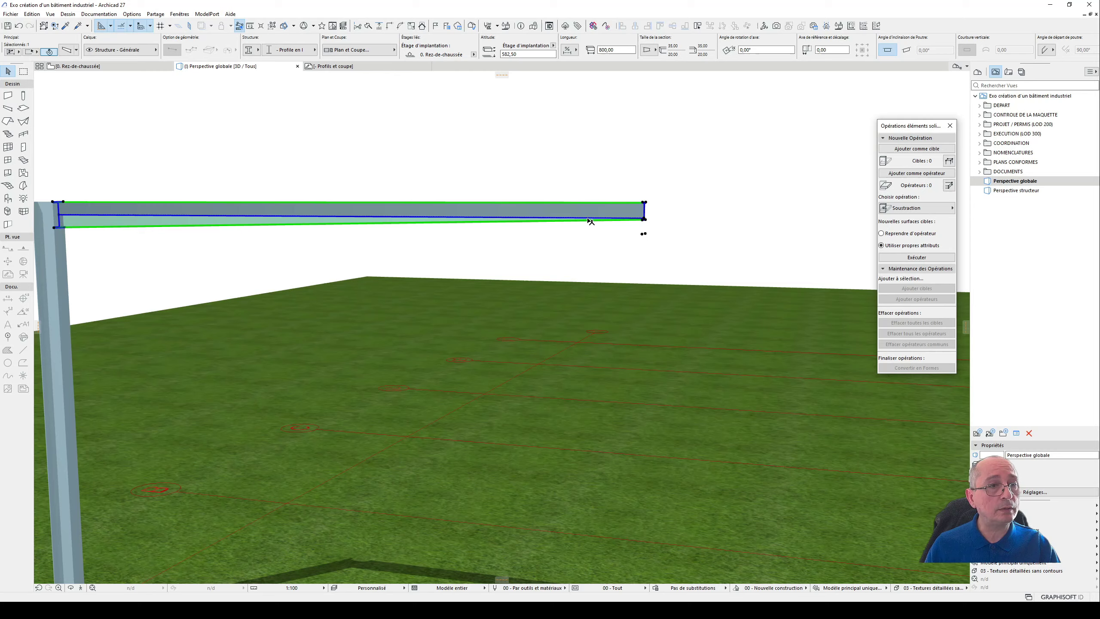
pyautogui.scroll(-2, 590, 222)
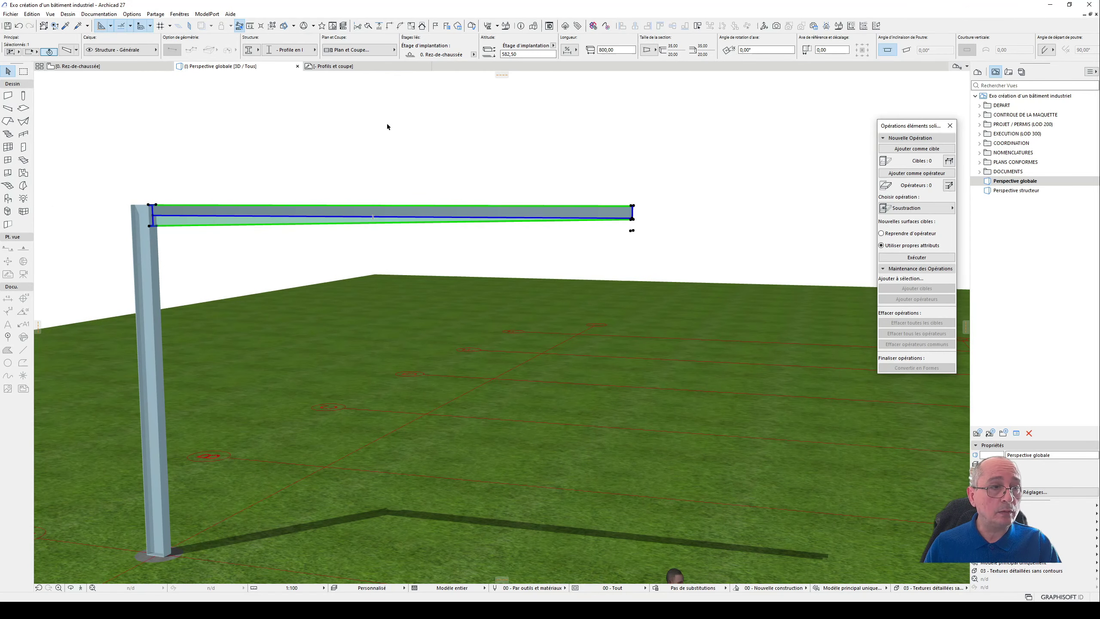
# - Open section AA and section BB from the project map to look for the beam
pyautogui.click(978, 72)
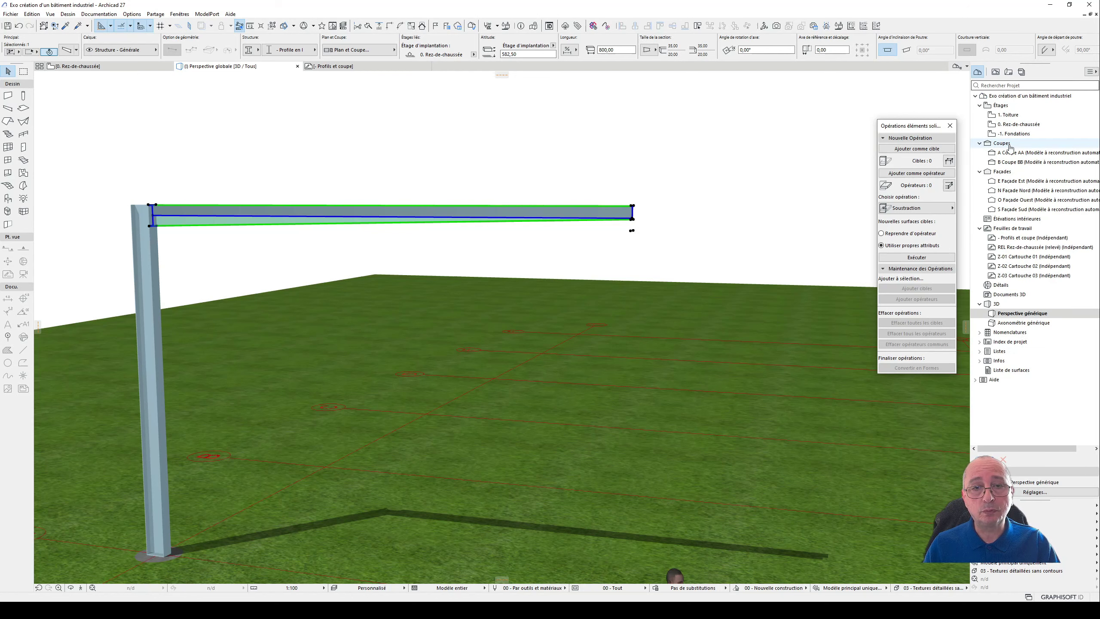
pyautogui.click(1027, 154)
pyautogui.doubleClick(1029, 154)
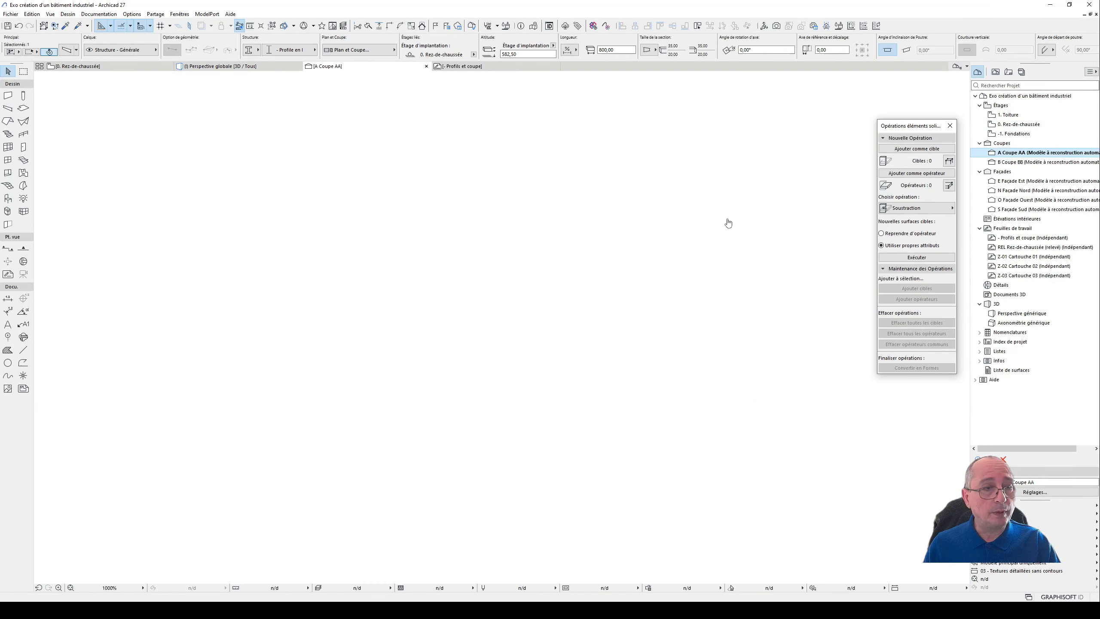
pyautogui.click(1023, 162)
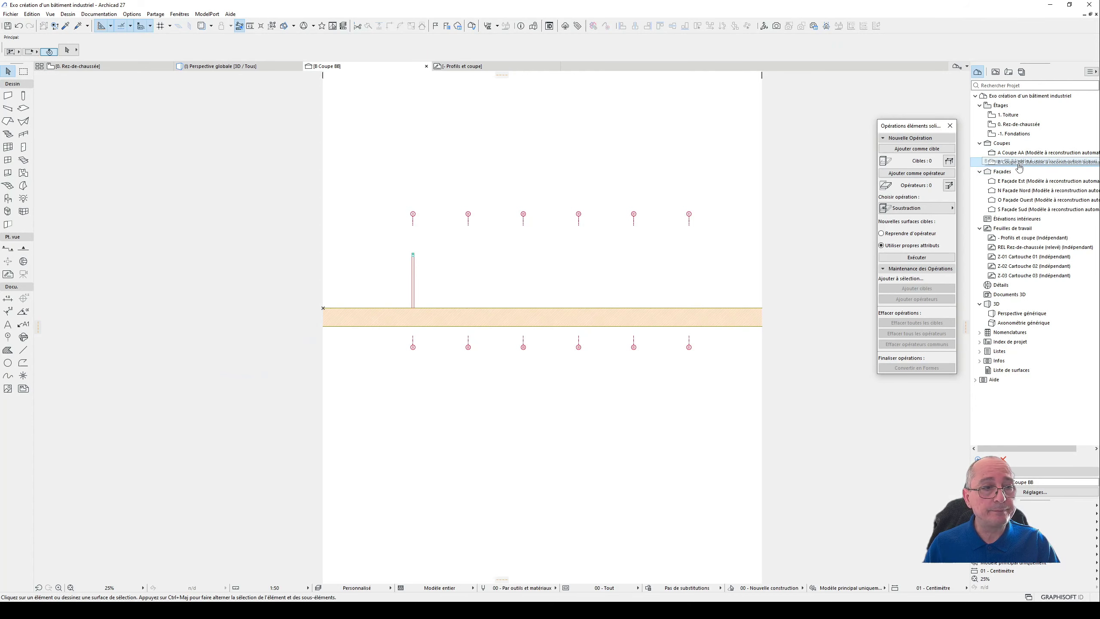
pyautogui.scroll(-3, 528, 267)
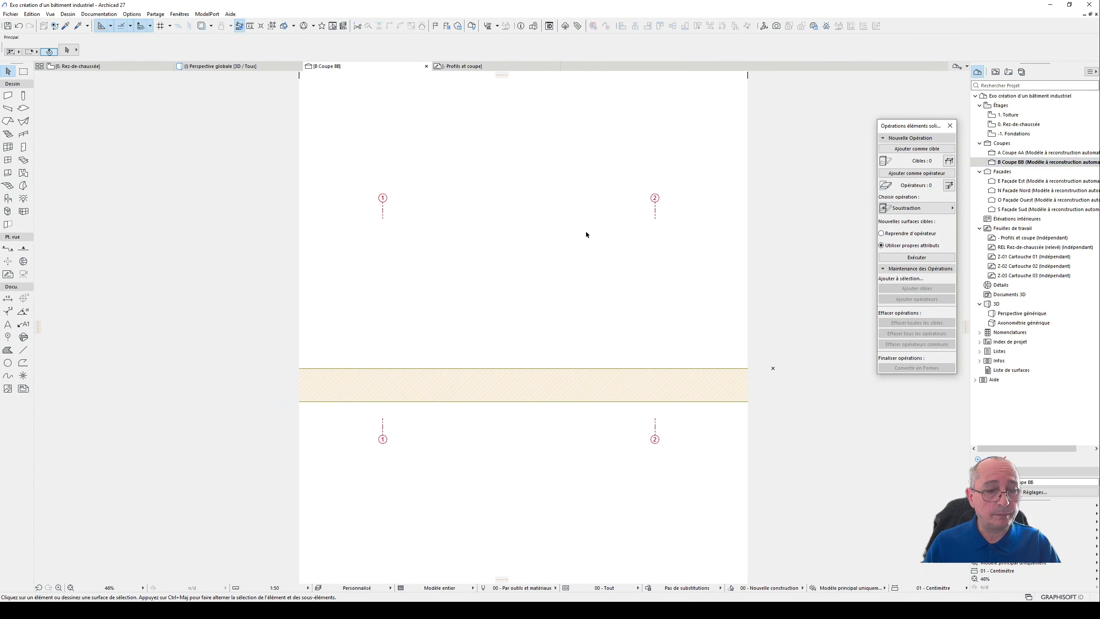
# - On the ground-floor plan, move the post and its roof beam 1800 cm along axis 1, from A/1 to D/1
pyautogui.press('F2')
pyautogui.scroll(-4, 573, 238)
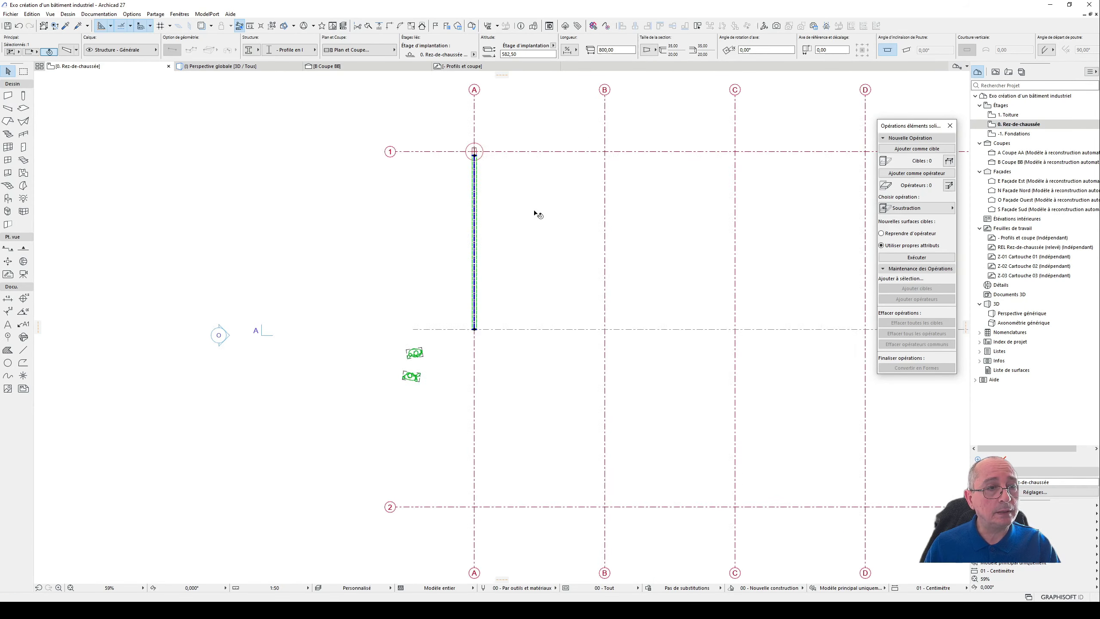
pyautogui.moveTo(540, 200); pyautogui.dragTo(433, 233, button='middle')
pyautogui.scroll(-2, 416, 222)
pyautogui.keyDown('shift'); pyautogui.click(378, 198); pyautogui.keyUp('shift')
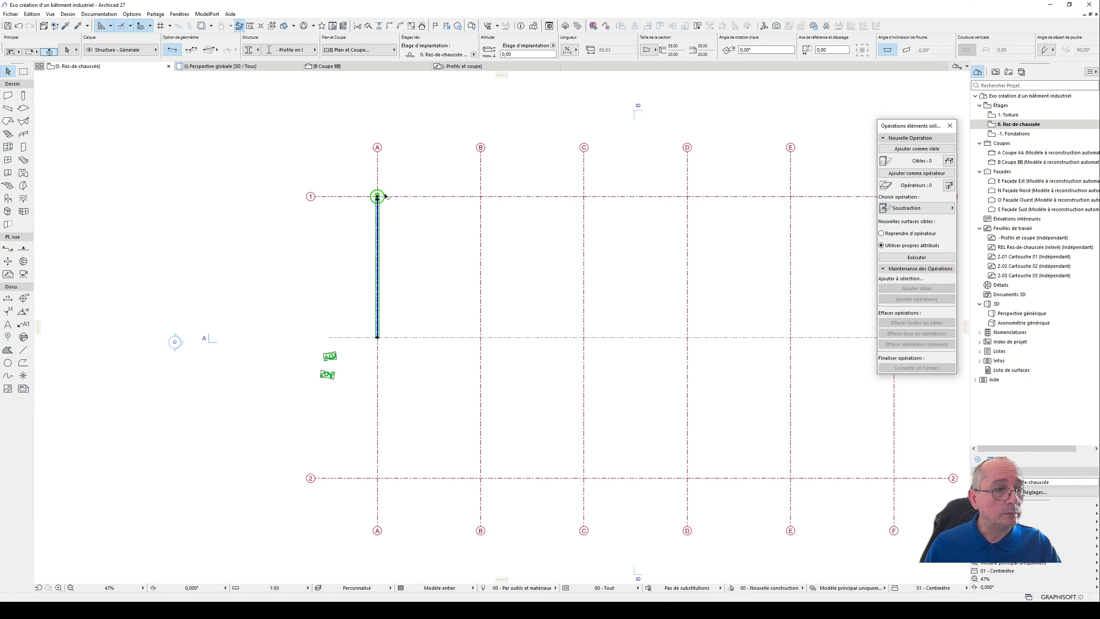
pyautogui.hotkey('ctrl', 'd')
pyautogui.click(378, 197)
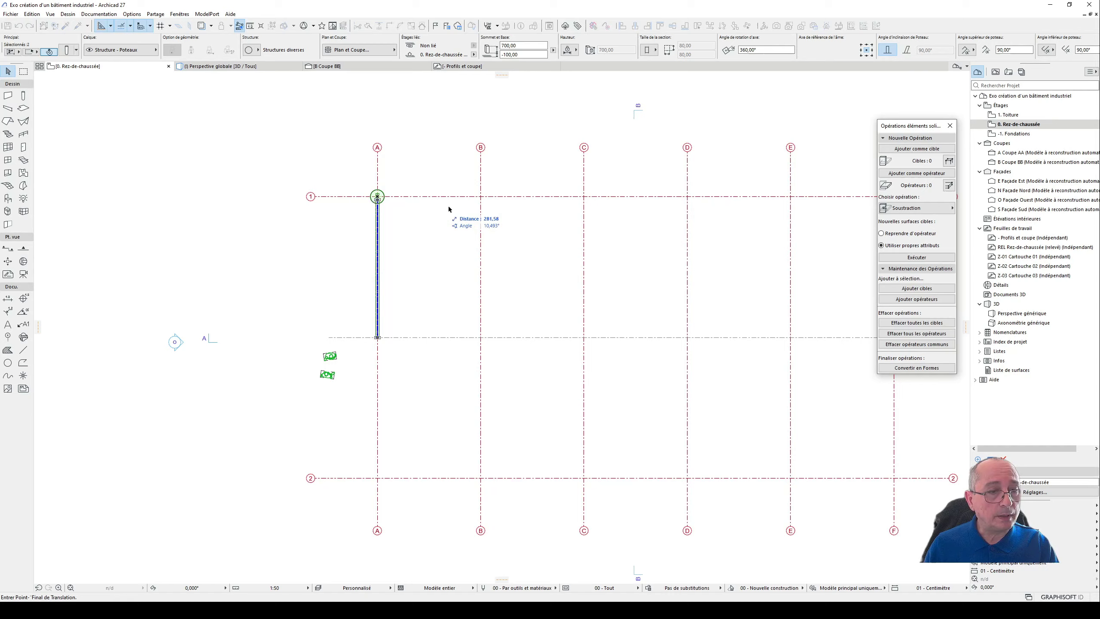
pyautogui.moveTo(539, 213); pyautogui.dragTo(105, 252, button='middle')
pyautogui.moveTo(303, 255); pyautogui.dragTo(407, 244, button='middle')
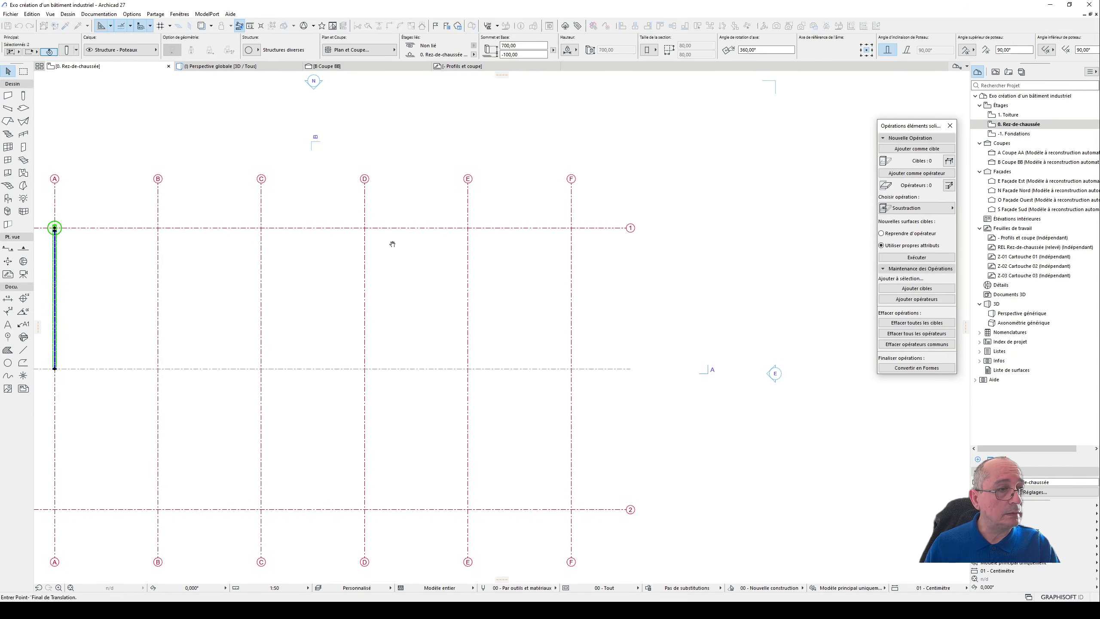
pyautogui.scroll(3, 314, 226)
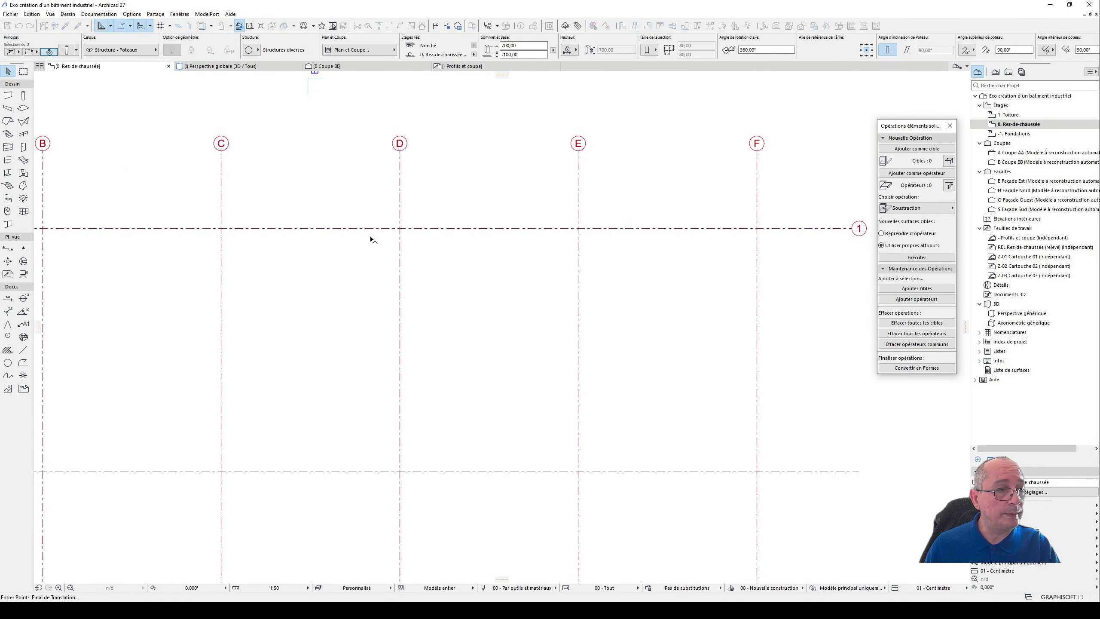
pyautogui.click(402, 232)
# - View the relocated frame in 3D and in section BB, close up on the beam's free end
pyautogui.press('F3')
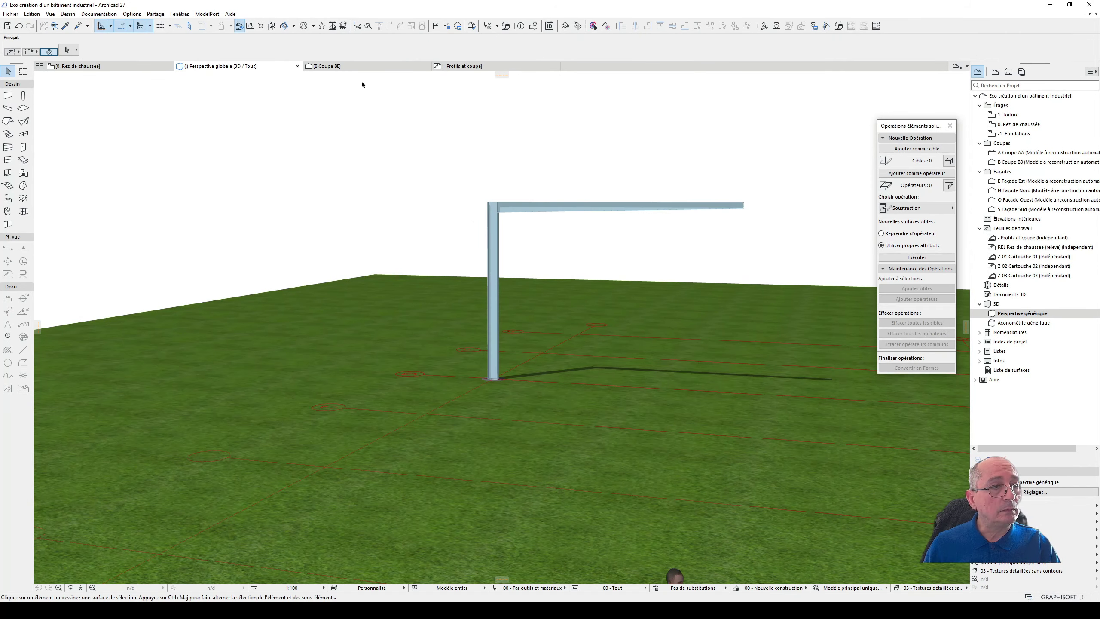
pyautogui.click(364, 65)
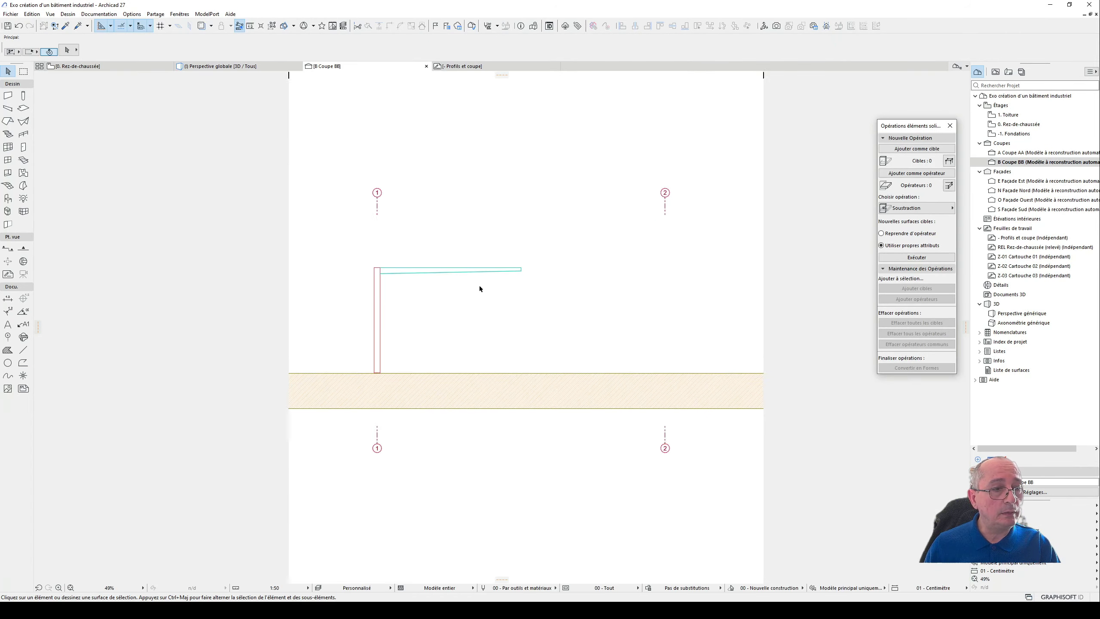
pyautogui.scroll(6, 540, 268)
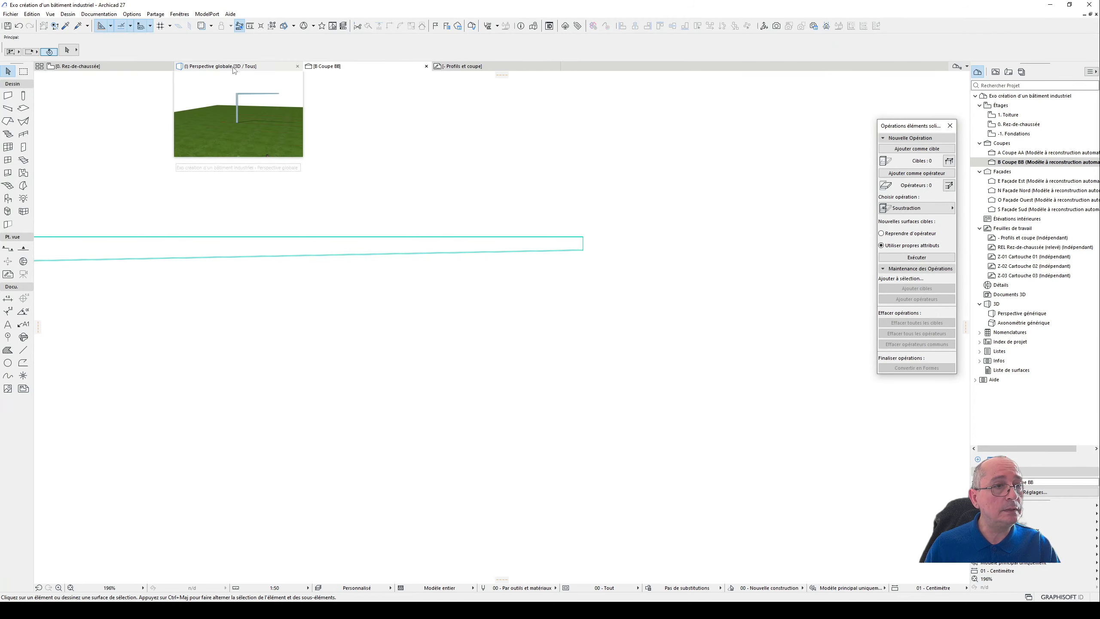
# - Examine the beam depth dimensions at the ridge end and at the post in the Profils et coupe worksheet
pyautogui.click(481, 68)
pyautogui.scroll(6, 721, 235)
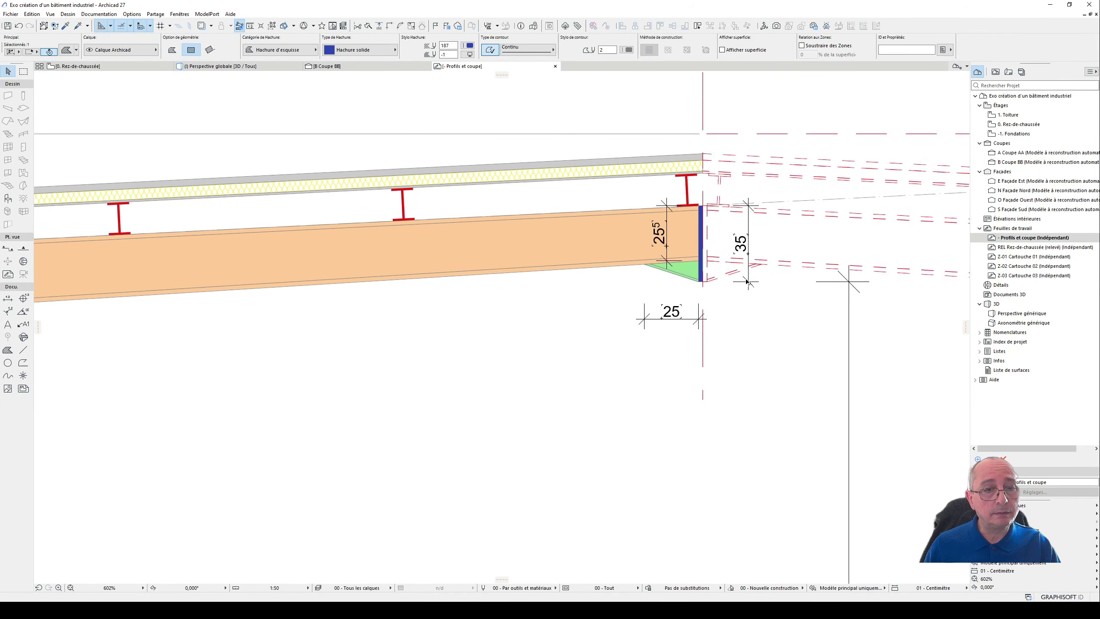
pyautogui.scroll(-5, 648, 260)
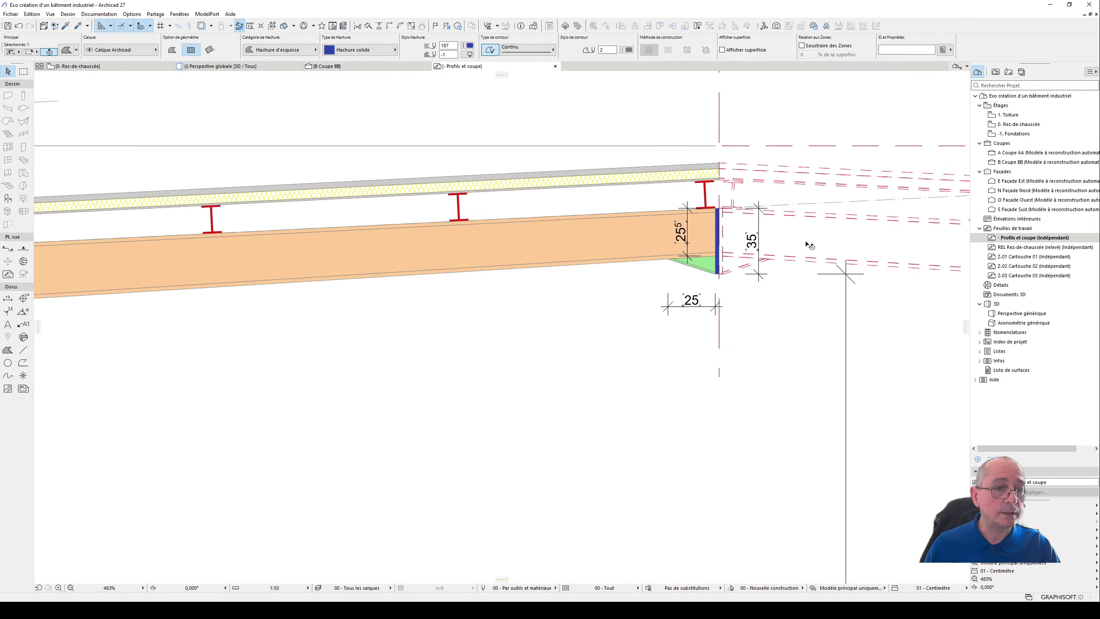
pyautogui.scroll(3, 256, 255)
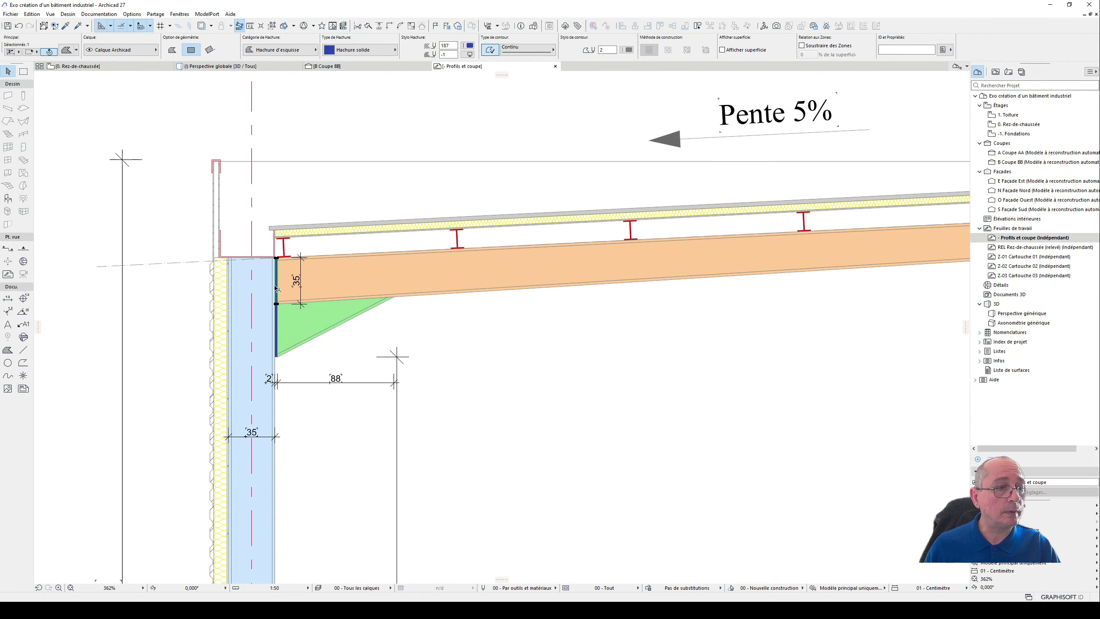
pyautogui.scroll(-3, 276, 289)
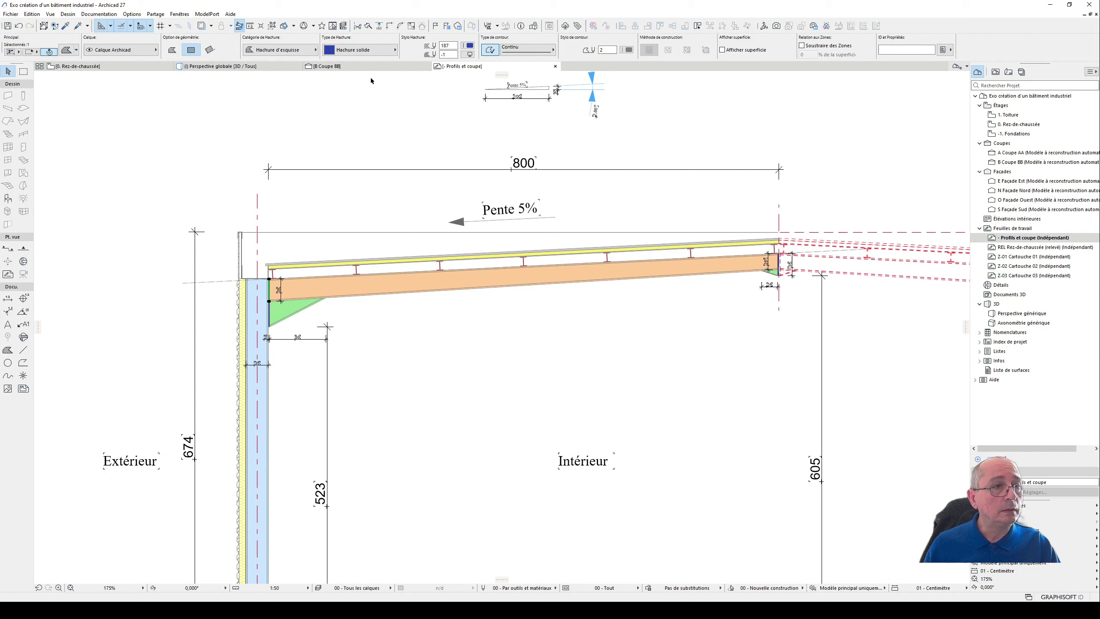
# - In section BB, place a horizontal guide line below the beam's free end, offset downward from its upper edge
pyautogui.click(311, 69)
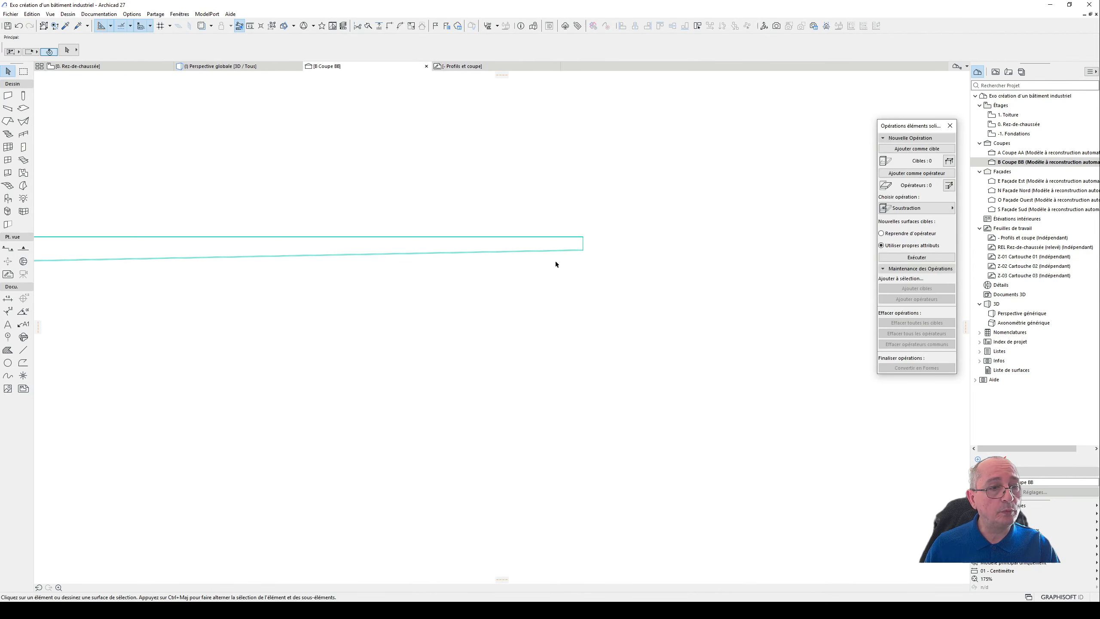
pyautogui.scroll(2, 583, 235)
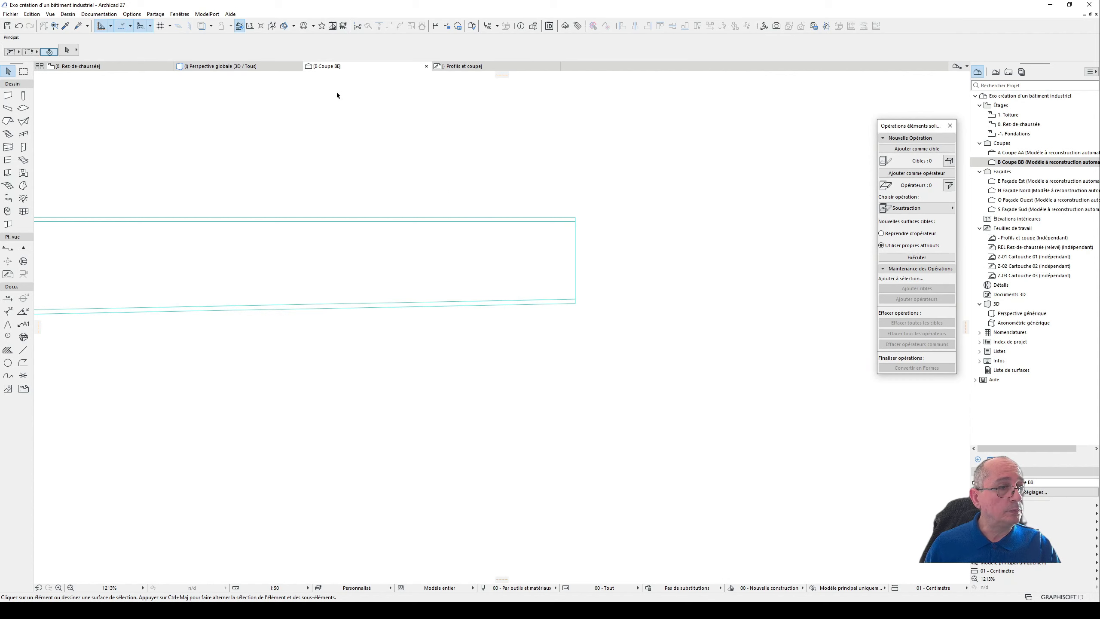
pyautogui.moveTo(502, 74); pyautogui.dragTo(593, 282)
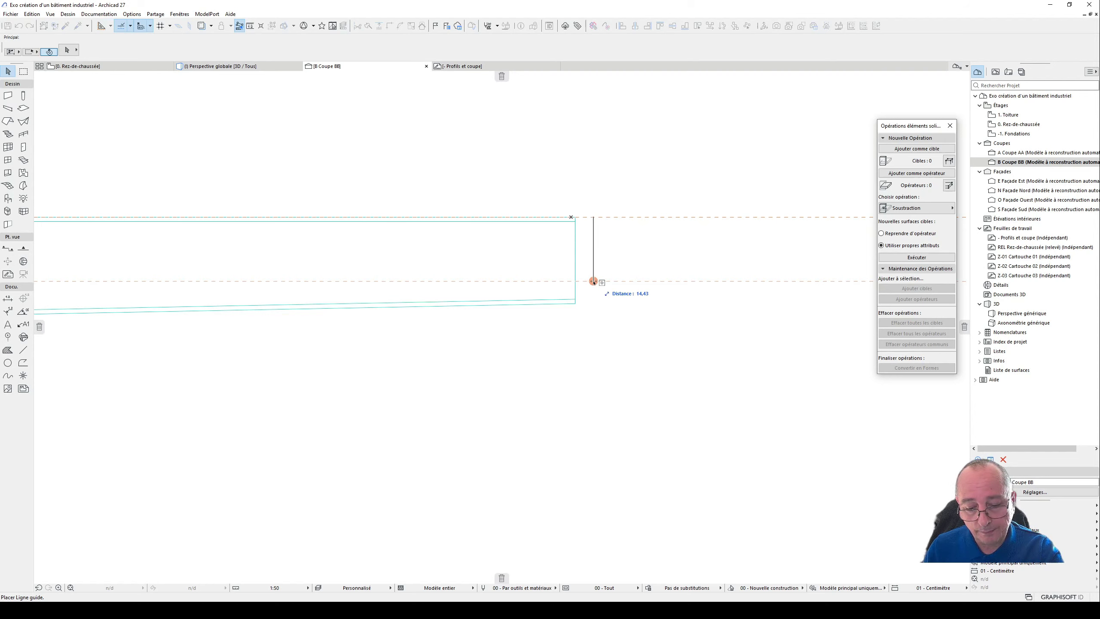
pyautogui.moveTo(594, 280); pyautogui.dragTo(594, 327)
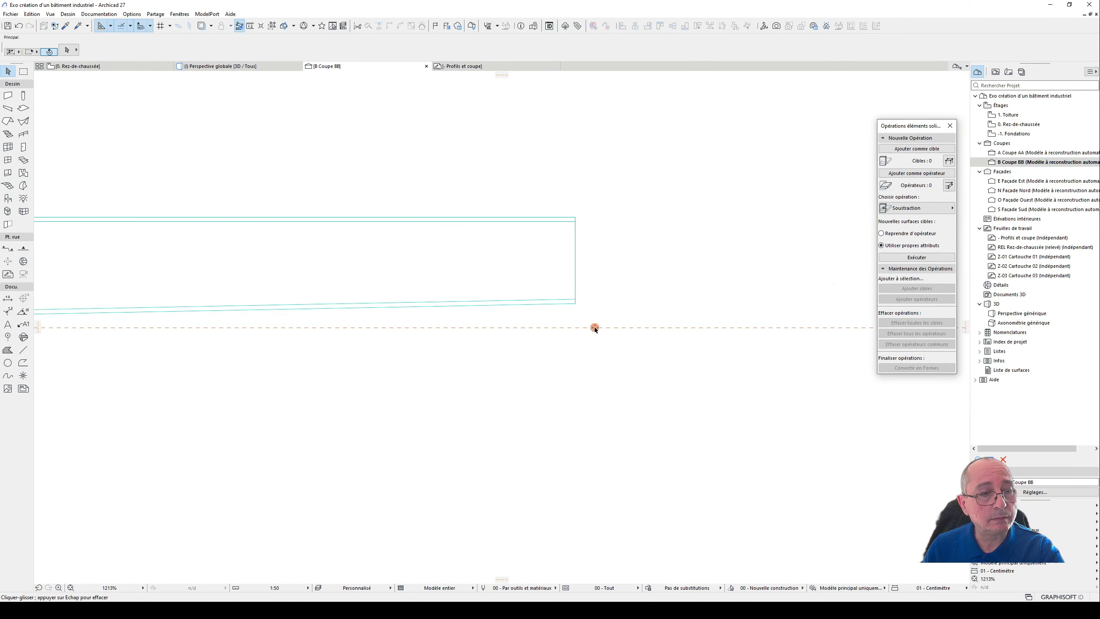
pyautogui.click(577, 303)
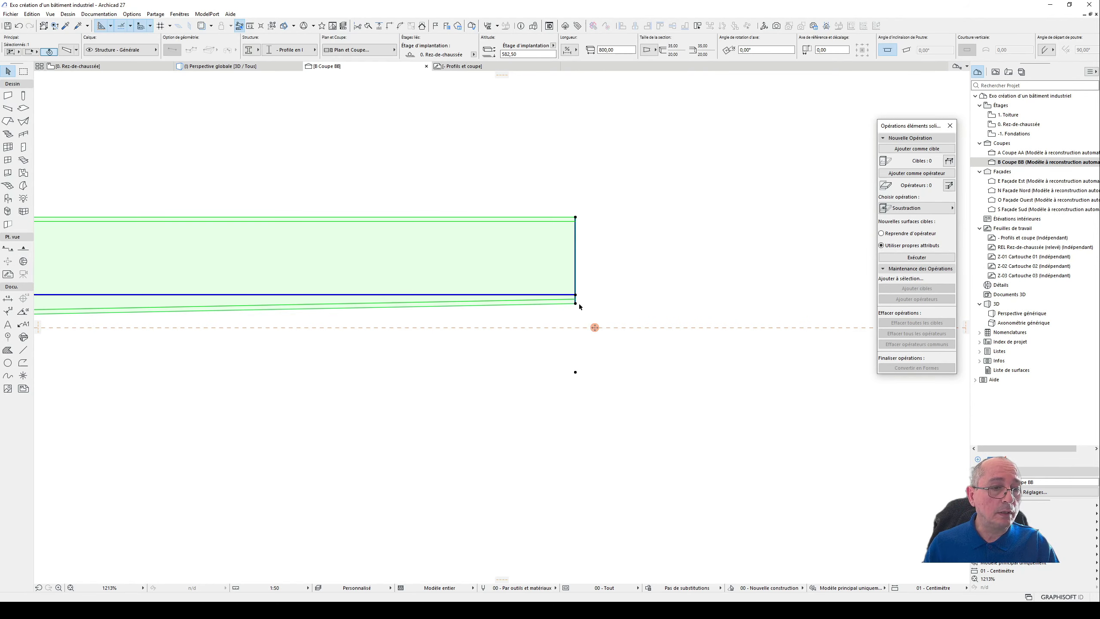
pyautogui.click(576, 304)
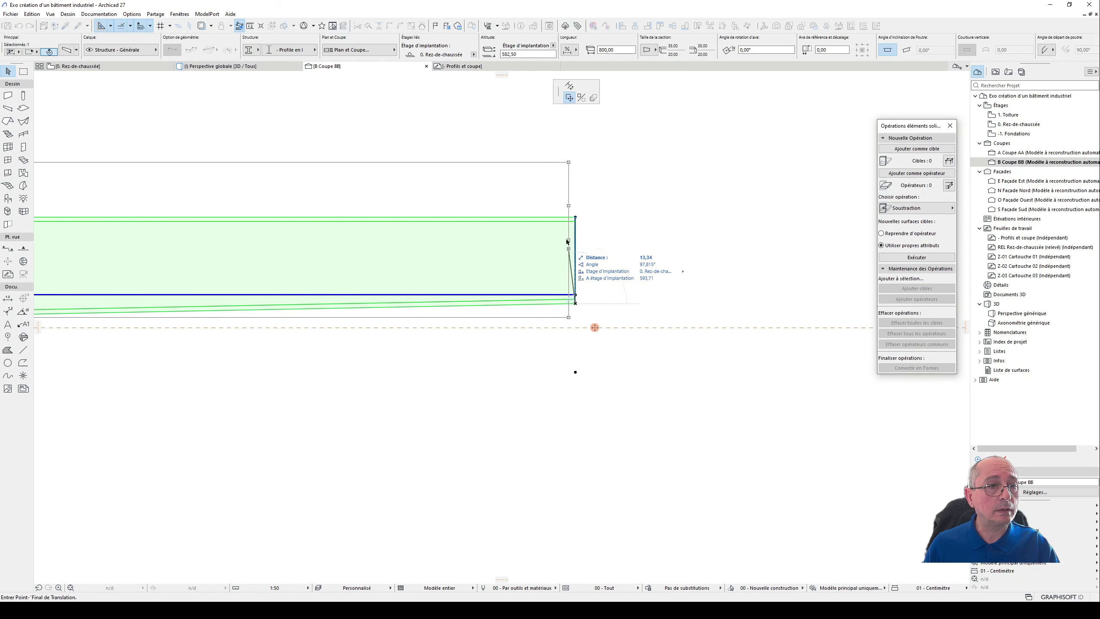
pyautogui.press('Escape')
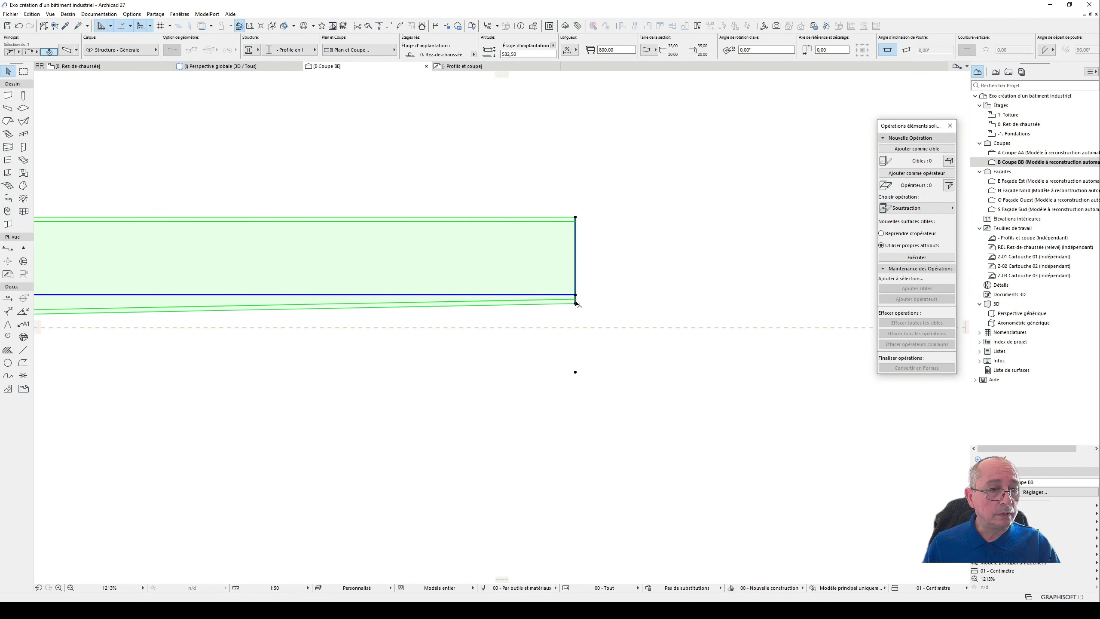
# - Measure the vertical distance from the beam's lower end corner down to the horizontal guide line
pyautogui.click(23, 350)
pyautogui.press('Escape')
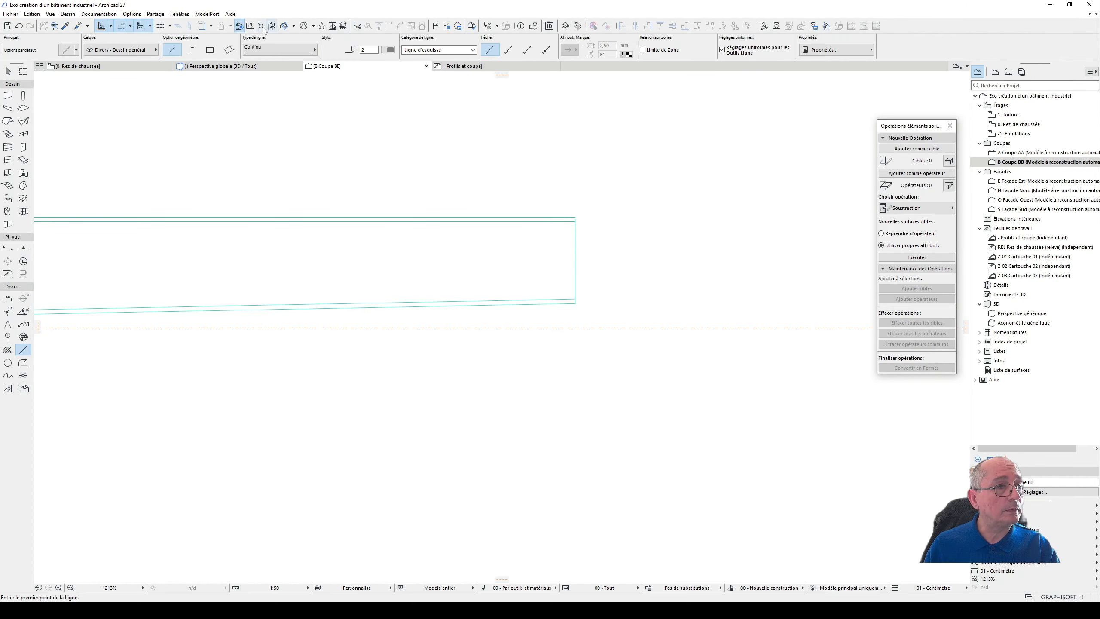
pyautogui.click(253, 28)
pyautogui.scroll(2, 581, 307)
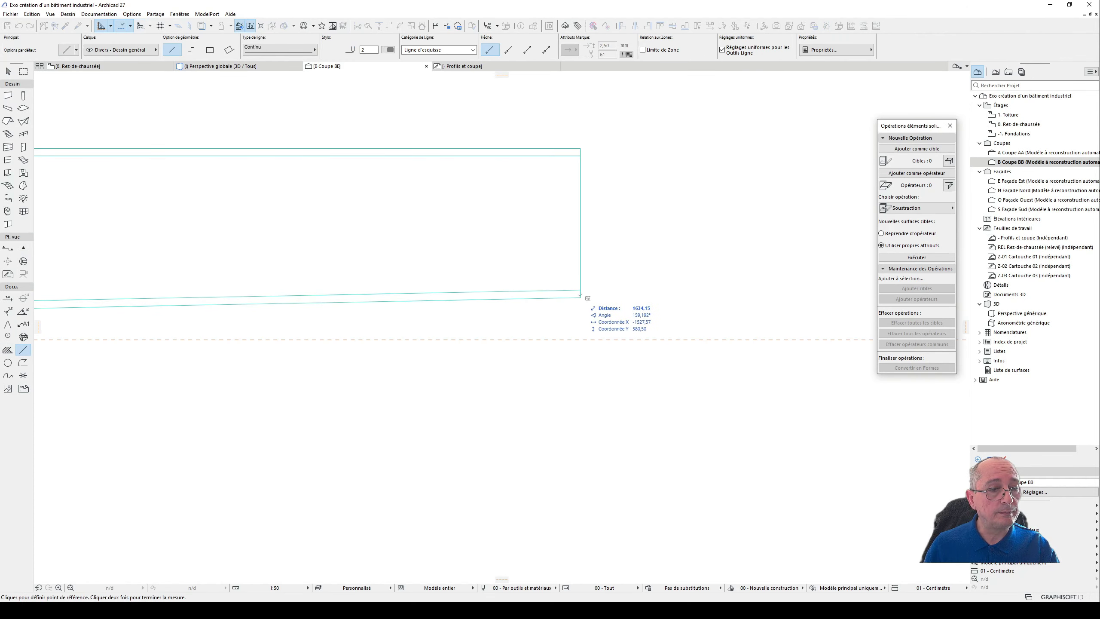
pyautogui.click(581, 297)
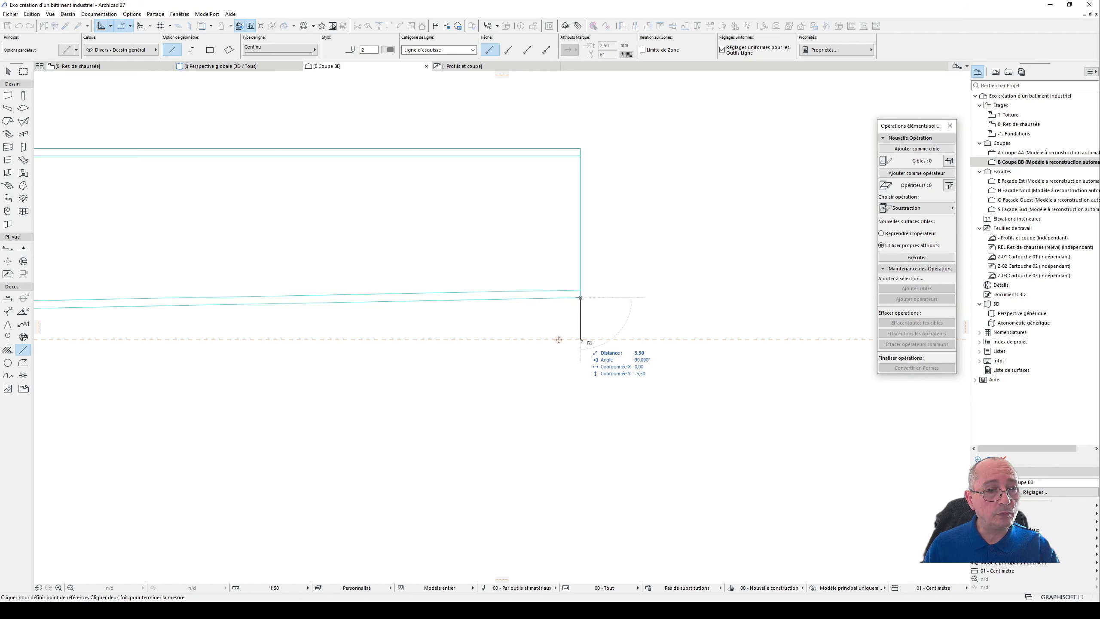
pyautogui.press('Escape')
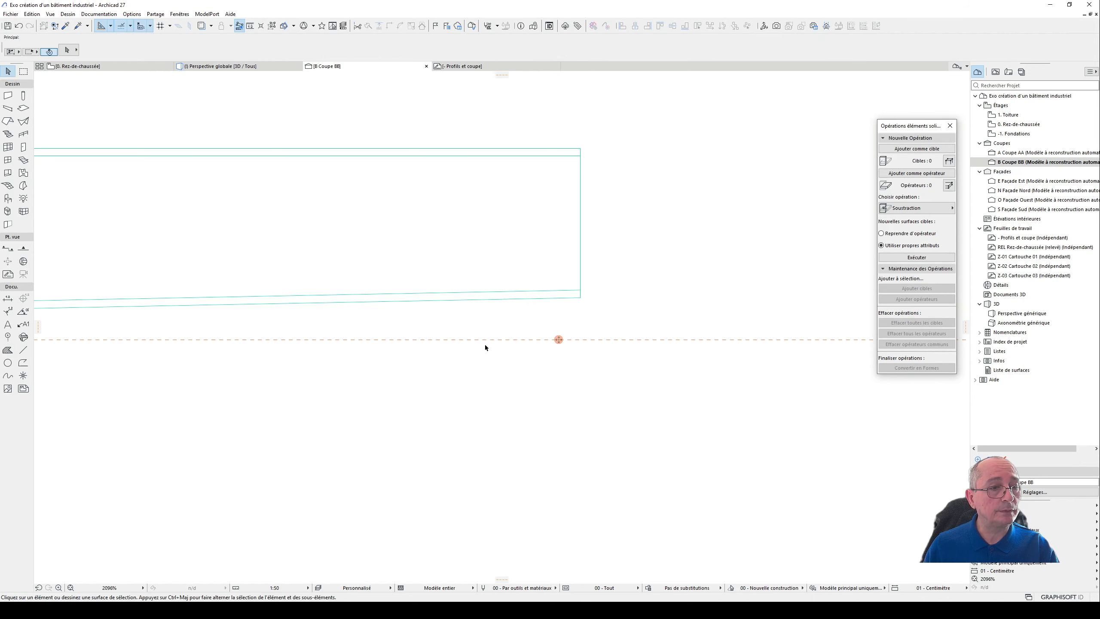
# - In the 3D view, stretch the lower flange at the roof beam's free end, setting Etirement lame inf to 7,5
pyautogui.scroll(-2, 492, 338)
pyautogui.click(223, 66)
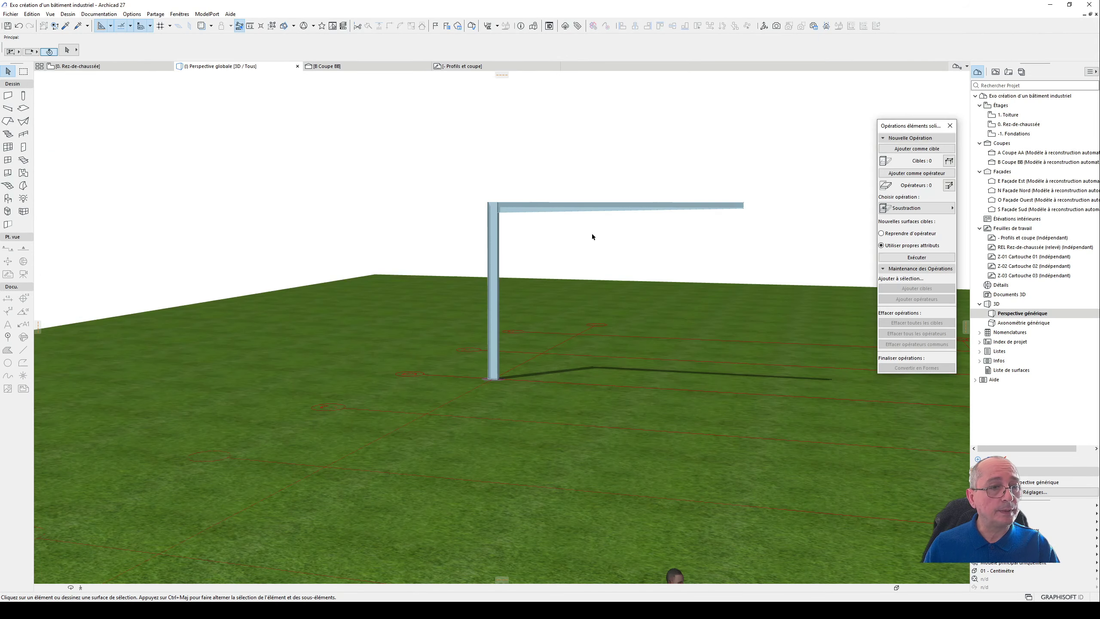
pyautogui.keyDown('shift'); pyautogui.moveTo(754, 208); pyautogui.dragTo(680, 221, button='middle'); pyautogui.keyUp('shift')
pyautogui.click(435, 320)
pyautogui.scroll(5, 454, 324)
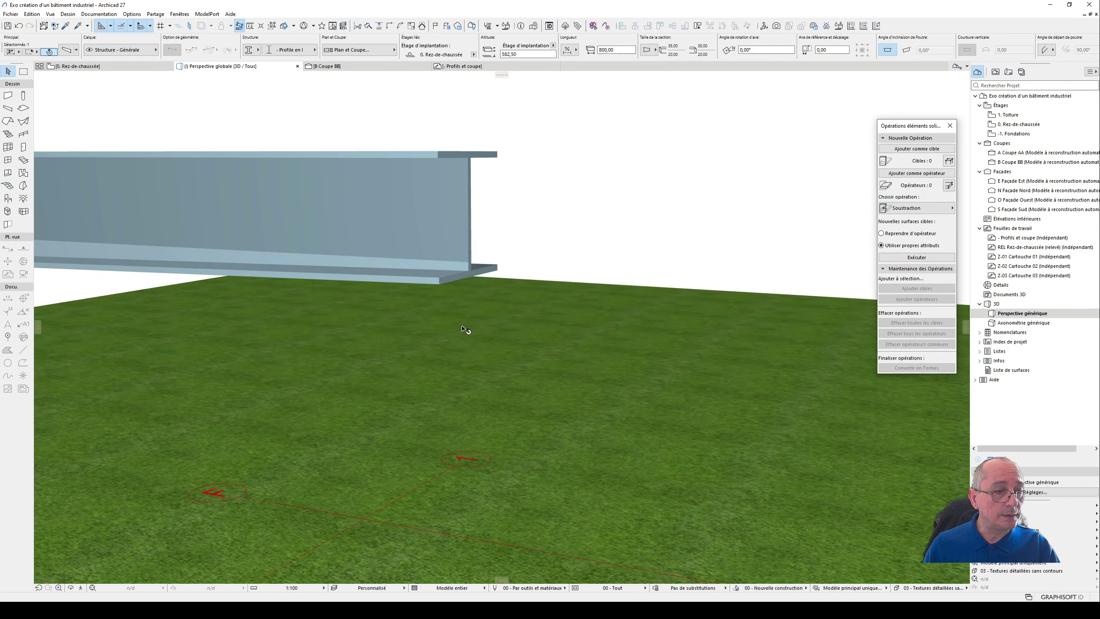
pyautogui.click(461, 284)
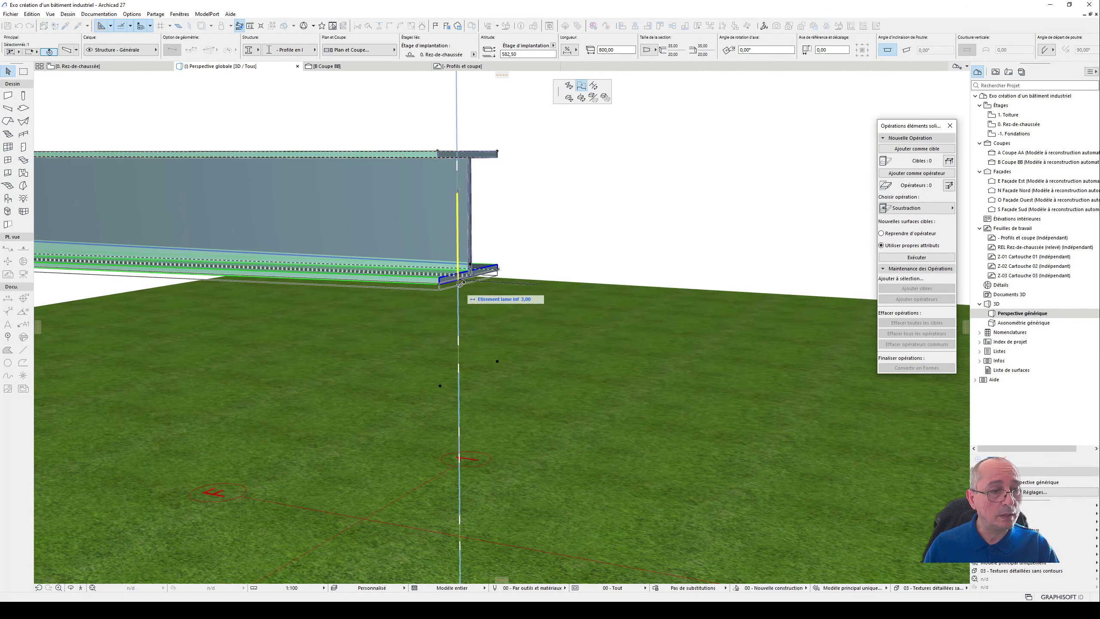
pyautogui.press('Tab')
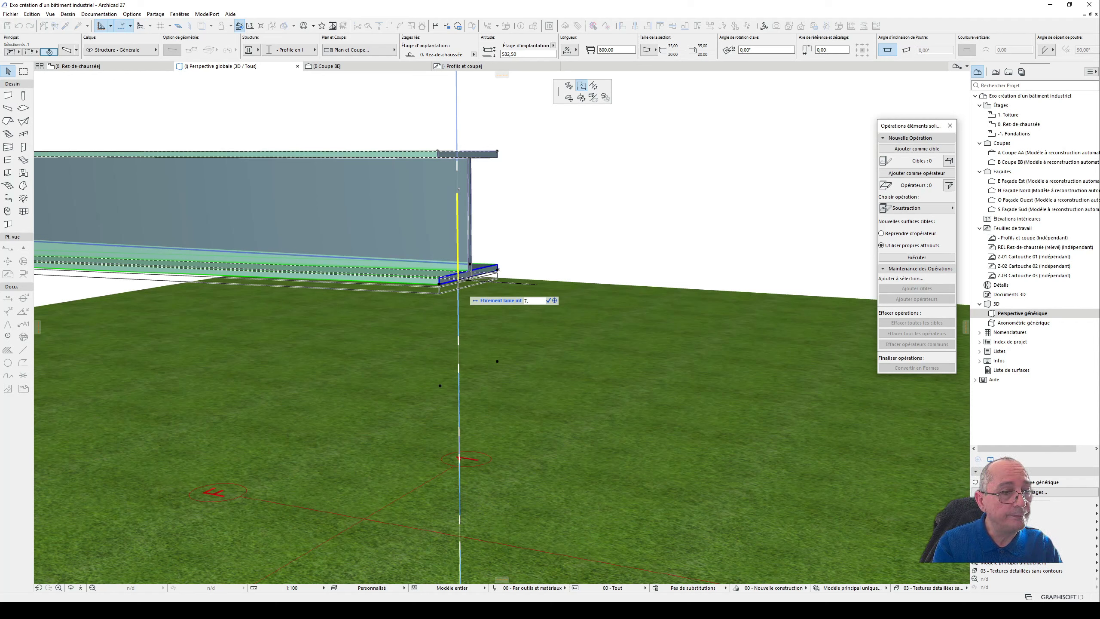
pyautogui.write('7,5')
pyautogui.press('Return')
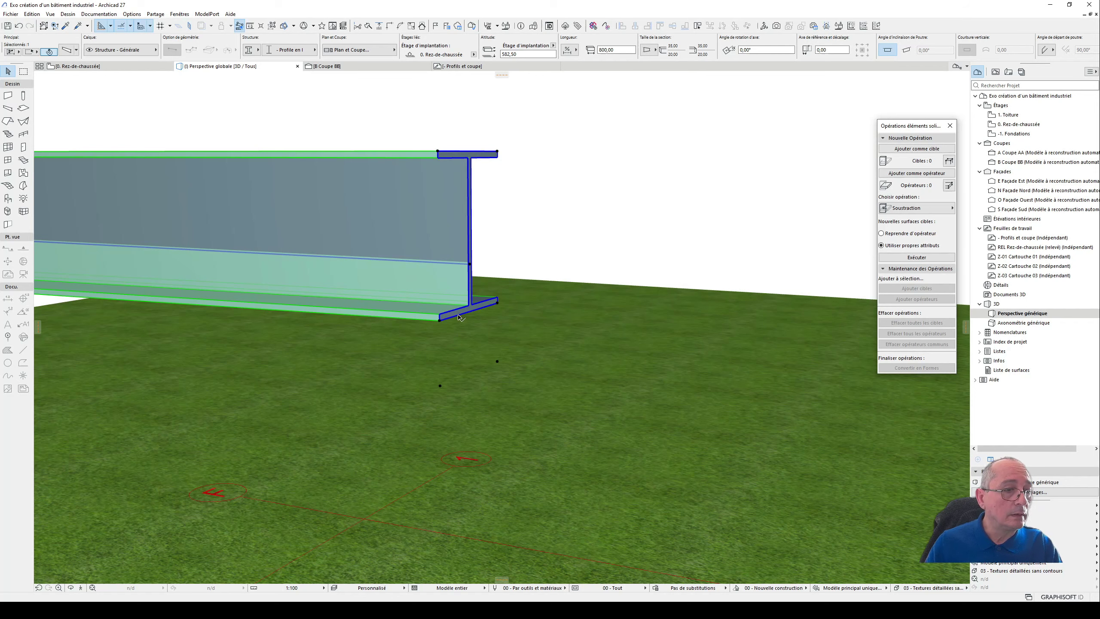
# - Check the lower edge of the beam's free end against the horizontal guide line in section BB
pyautogui.scroll(-6, 788, 298)
pyautogui.keyDown('shift'); pyautogui.moveTo(481, 186); pyautogui.dragTo(370, 88, button='middle'); pyautogui.keyUp('shift')
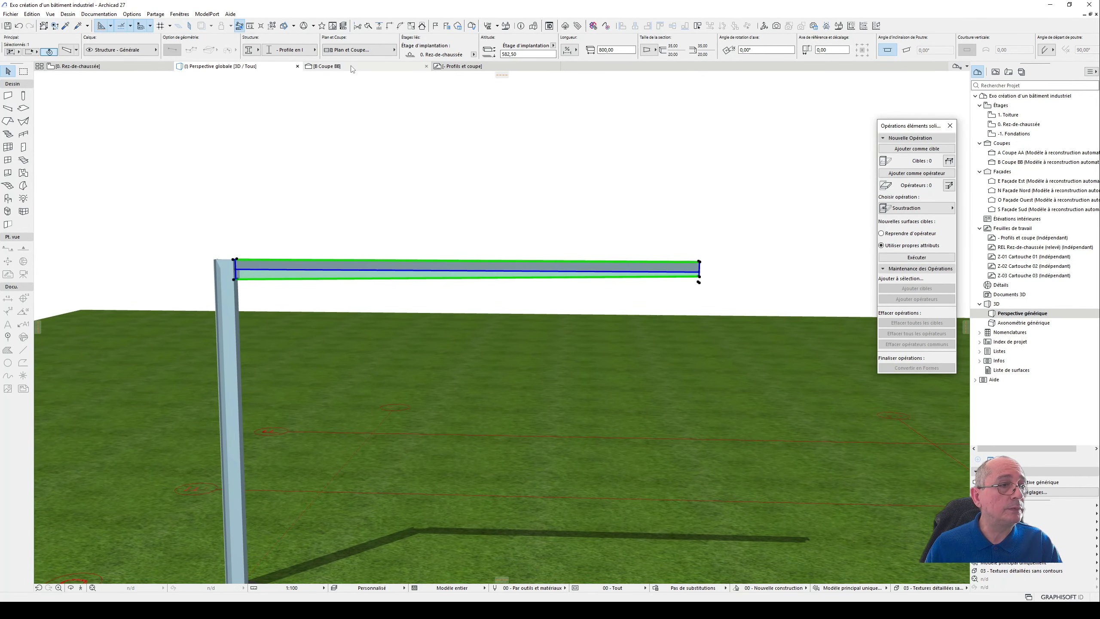
pyautogui.click(328, 67)
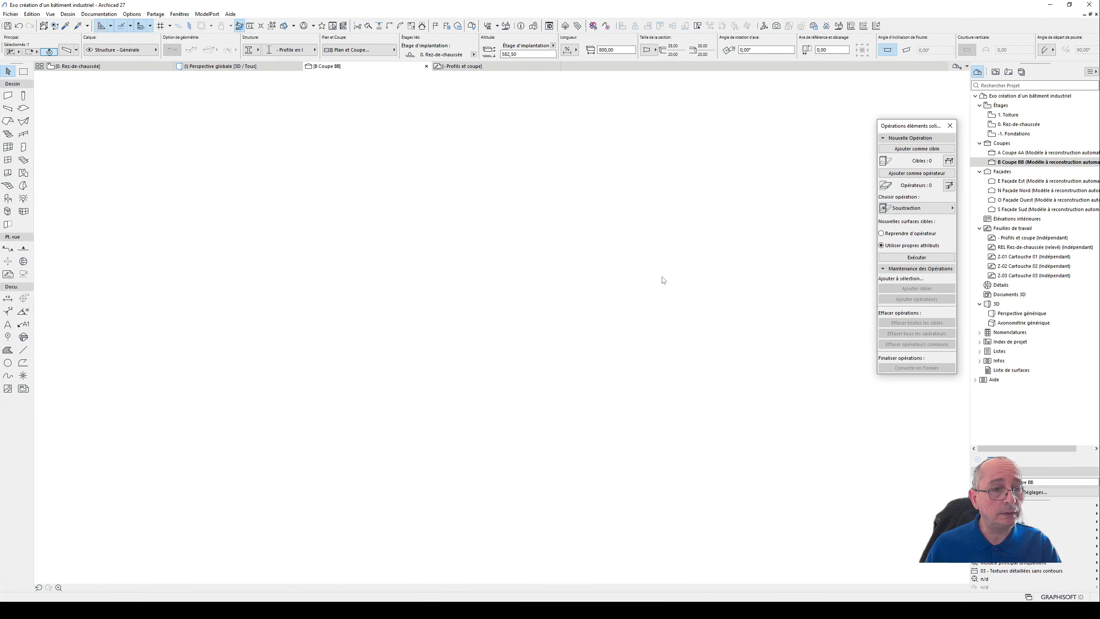
pyautogui.scroll(-5, 599, 251)
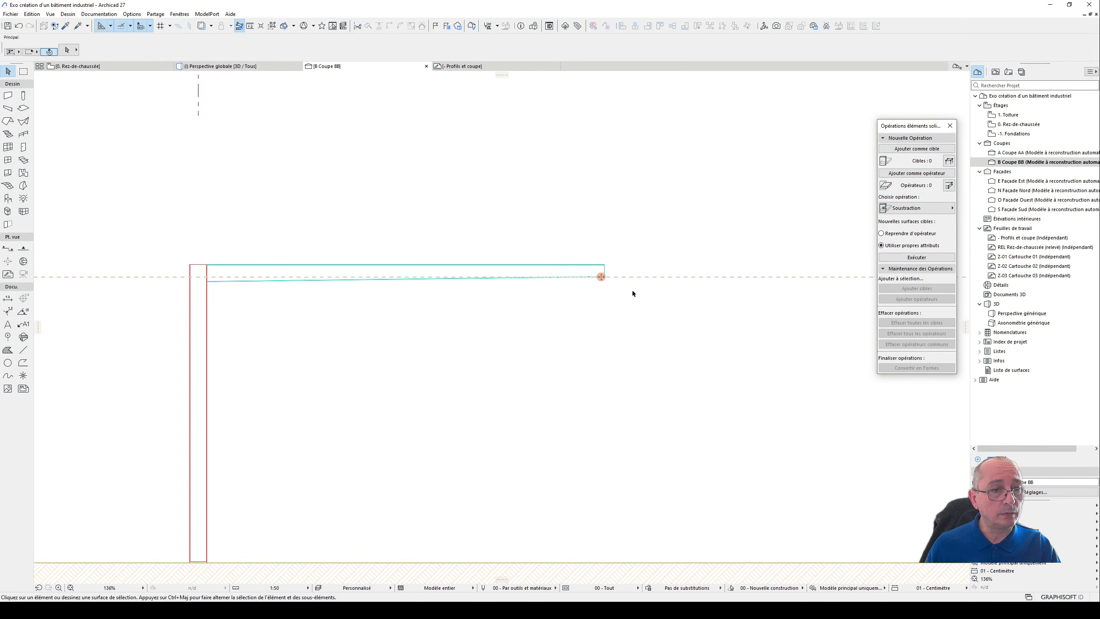
pyautogui.moveTo(626, 260); pyautogui.dragTo(637, 217, button='middle')
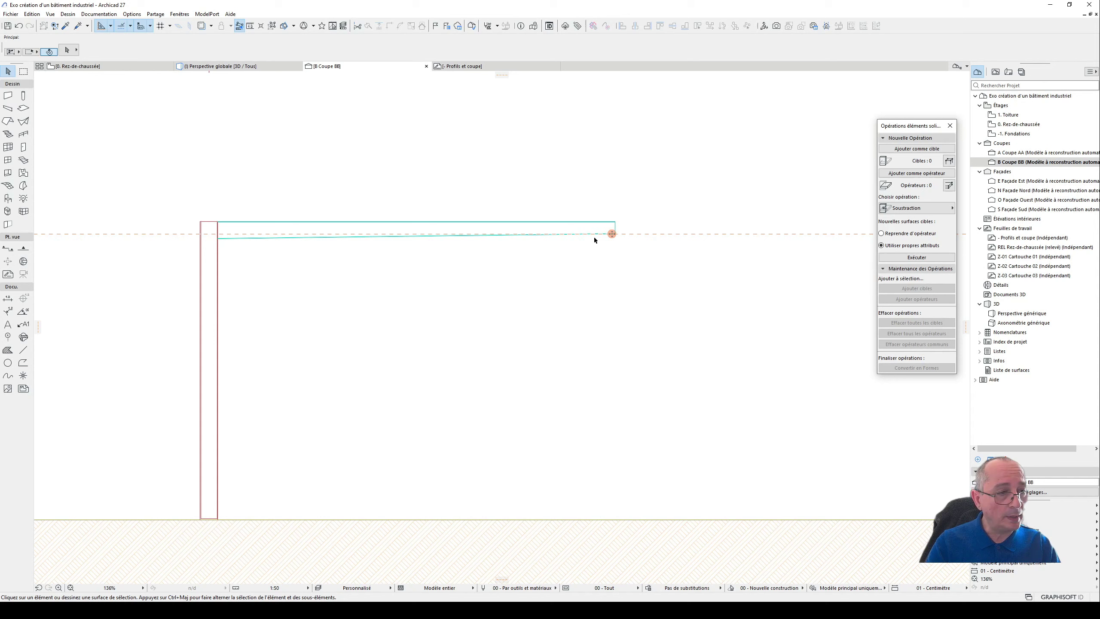
# - Deselect the beam and inspect the post and tapered roof beam in 3D from several angles
pyautogui.press('F3')
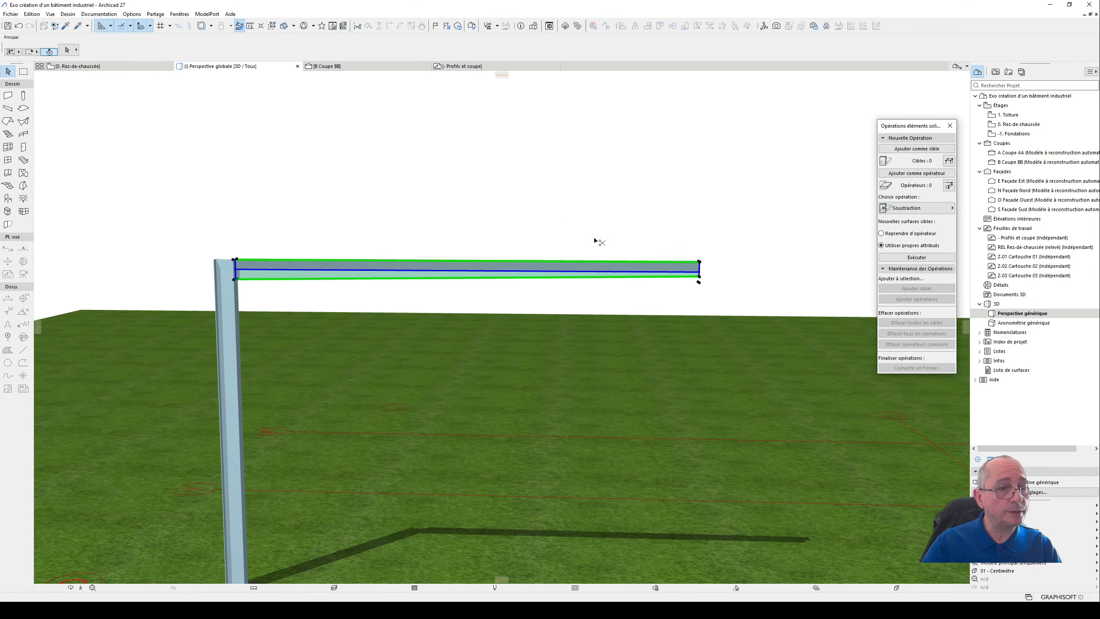
pyautogui.scroll(-1, 415, 184)
pyautogui.moveTo(414, 184)
pyautogui.keyDown('shift'); pyautogui.mouseDown(button='middle')
pyautogui.moveTo(519, 195)
pyautogui.moveTo(418, 188)
pyautogui.mouseUp(button='middle'); pyautogui.keyUp('shift')
pyautogui.press('Escape')
pyautogui.keyDown('shift'); pyautogui.moveTo(569, 270); pyautogui.dragTo(245, 239, button='middle'); pyautogui.keyUp('shift')
pyautogui.scroll(2, 246, 239)
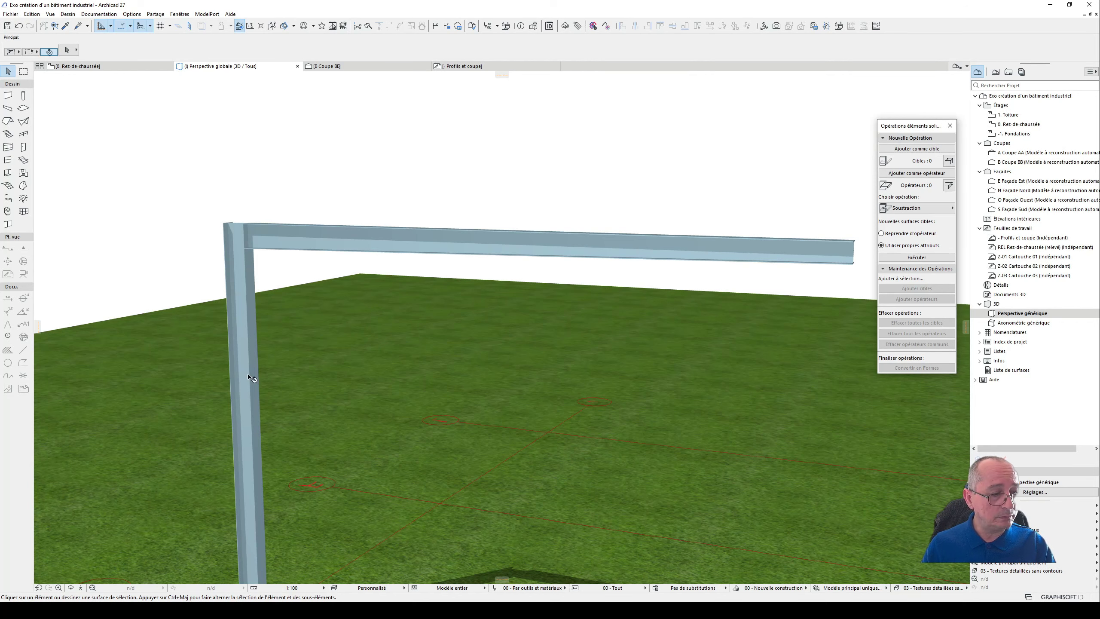
pyautogui.moveTo(201, 610)
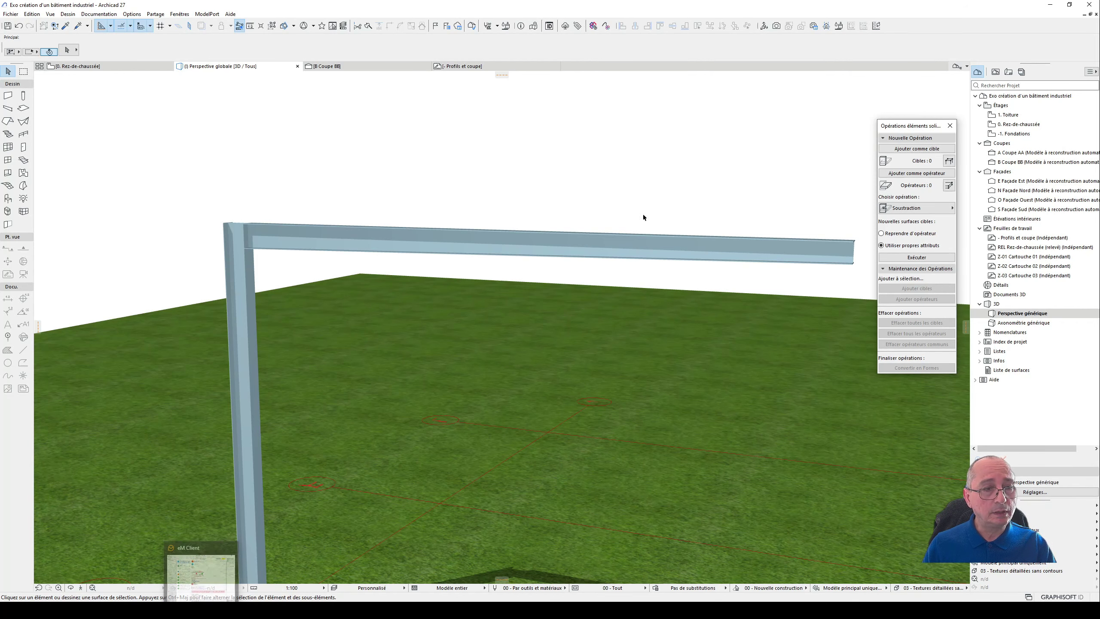
pyautogui.keyDown('shift'); pyautogui.moveTo(643, 213); pyautogui.dragTo(656, 183, button='middle'); pyautogui.keyUp('shift')
pyautogui.moveTo(650, 176); pyautogui.dragTo(356, 282)
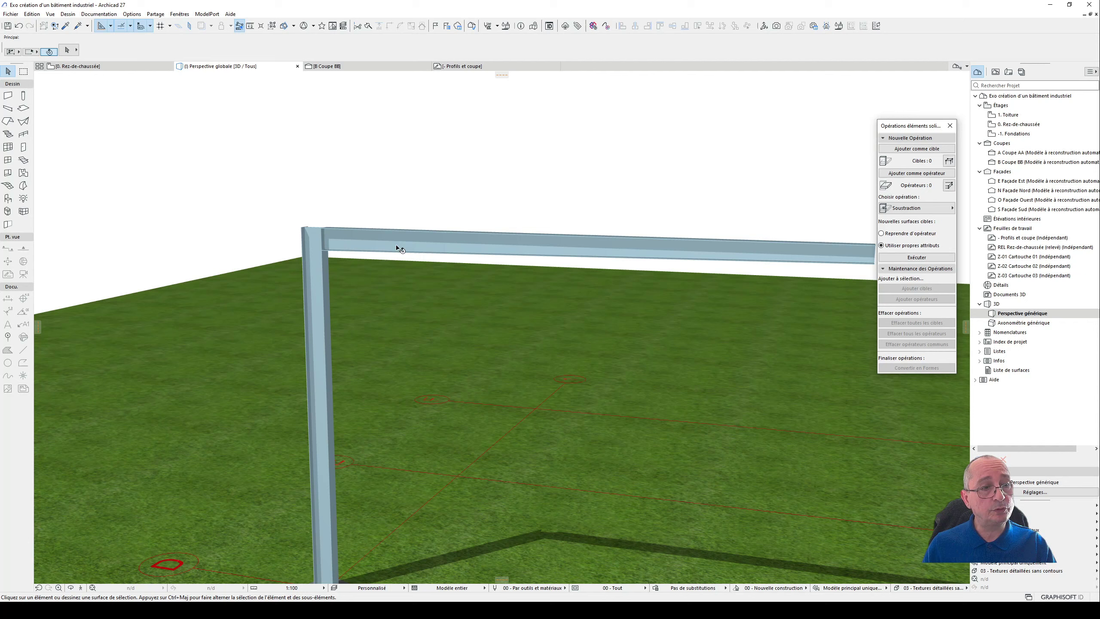
pyautogui.moveTo(391, 276); pyautogui.dragTo(369, 287)
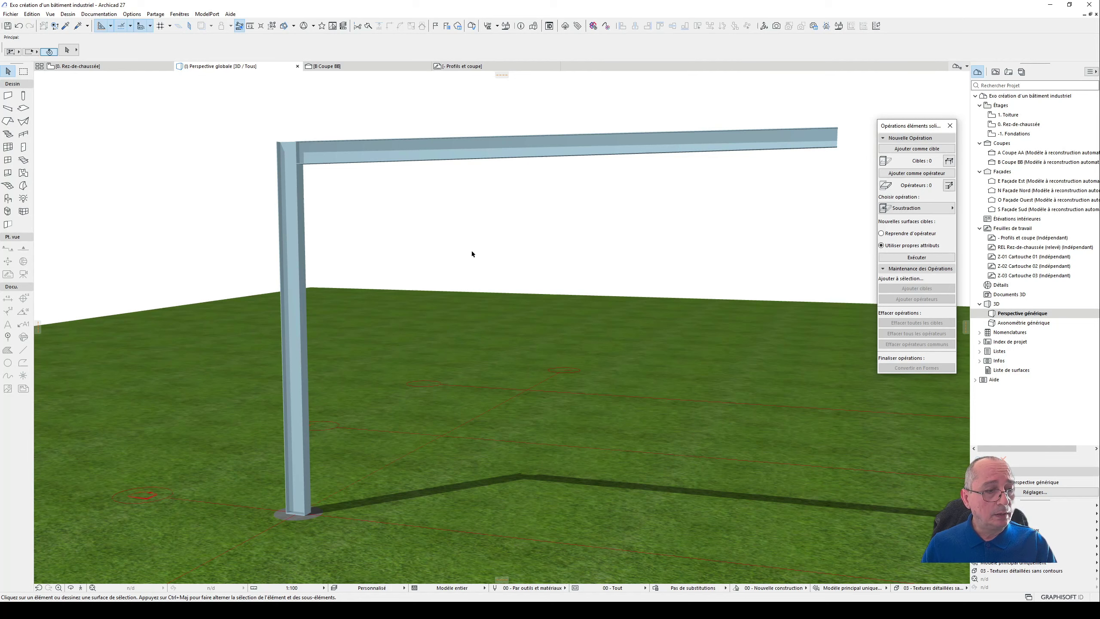
pyautogui.moveTo(472, 253); pyautogui.dragTo(427, 224)
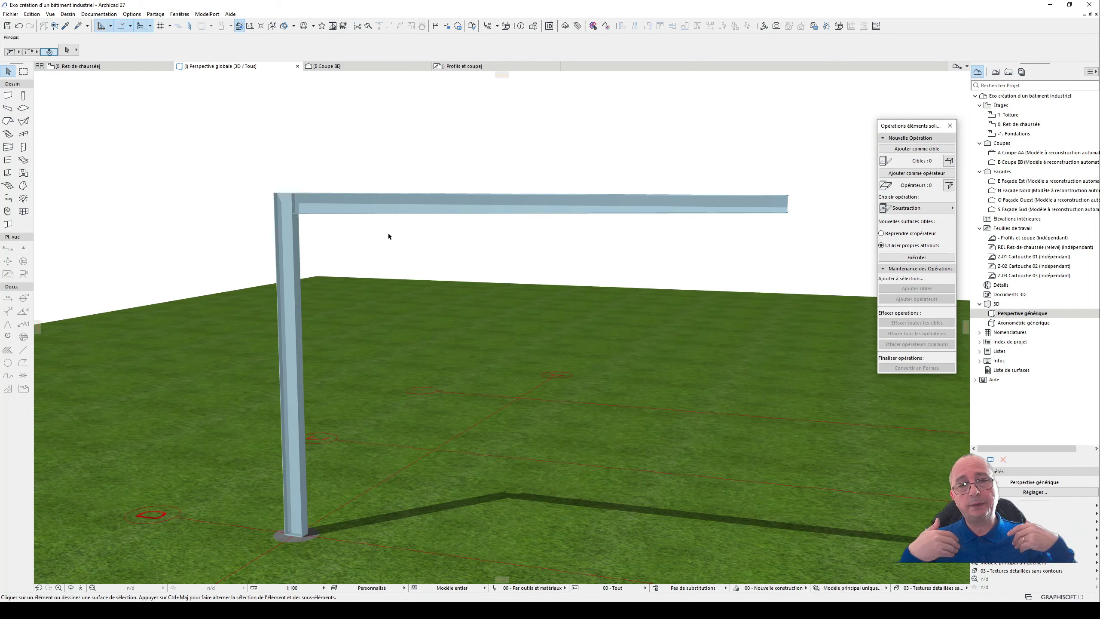
pyautogui.moveTo(418, 227)
pyautogui.mouseDown()
pyautogui.moveTo(390, 236)
pyautogui.moveTo(411, 248)
pyautogui.moveTo(491, 109)
pyautogui.moveTo(428, 252)
pyautogui.moveTo(400, 222)
pyautogui.mouseUp()
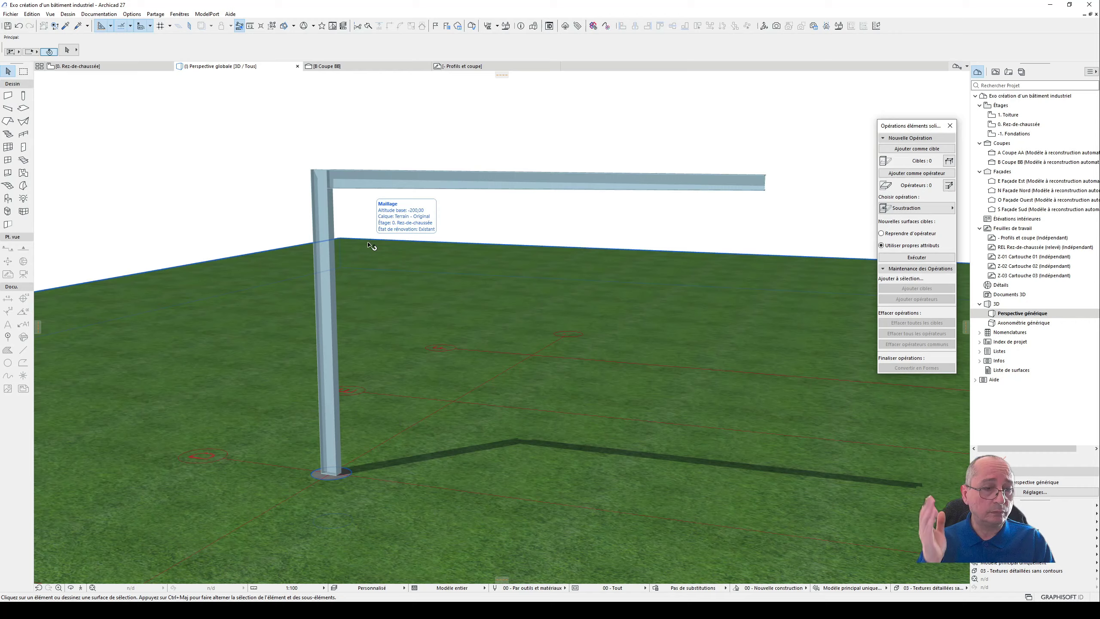
pyautogui.moveTo(349, 178); pyautogui.dragTo(189, 161)
pyautogui.scroll(4, 493, 197)
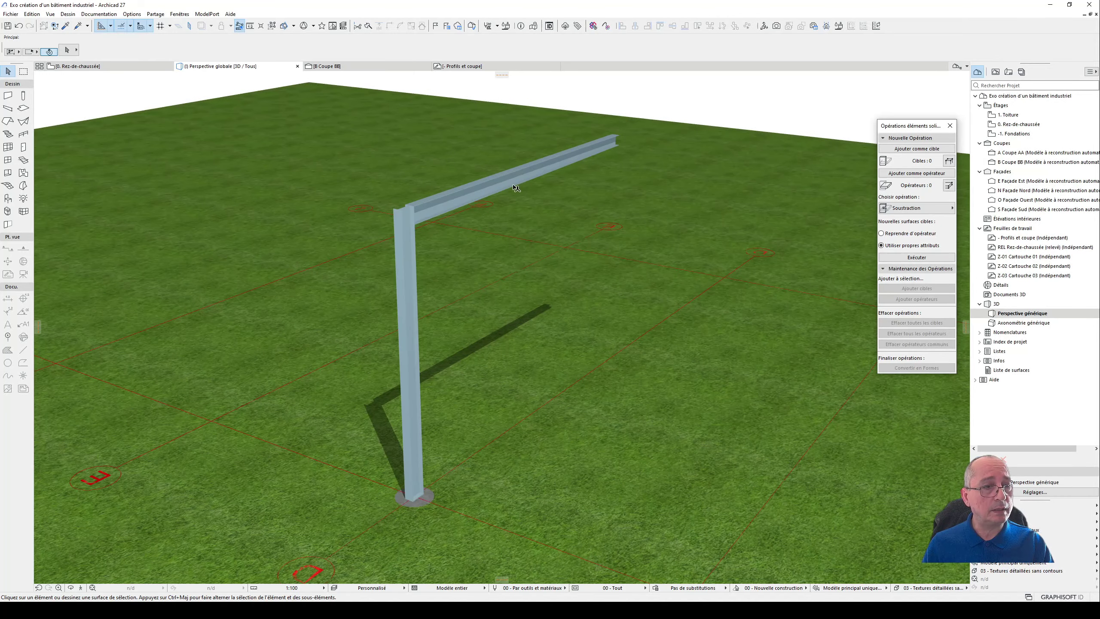
# - Examine the triangular haunch and plate between post and beam in the Profils et coupe worksheet
pyautogui.click(356, 69)
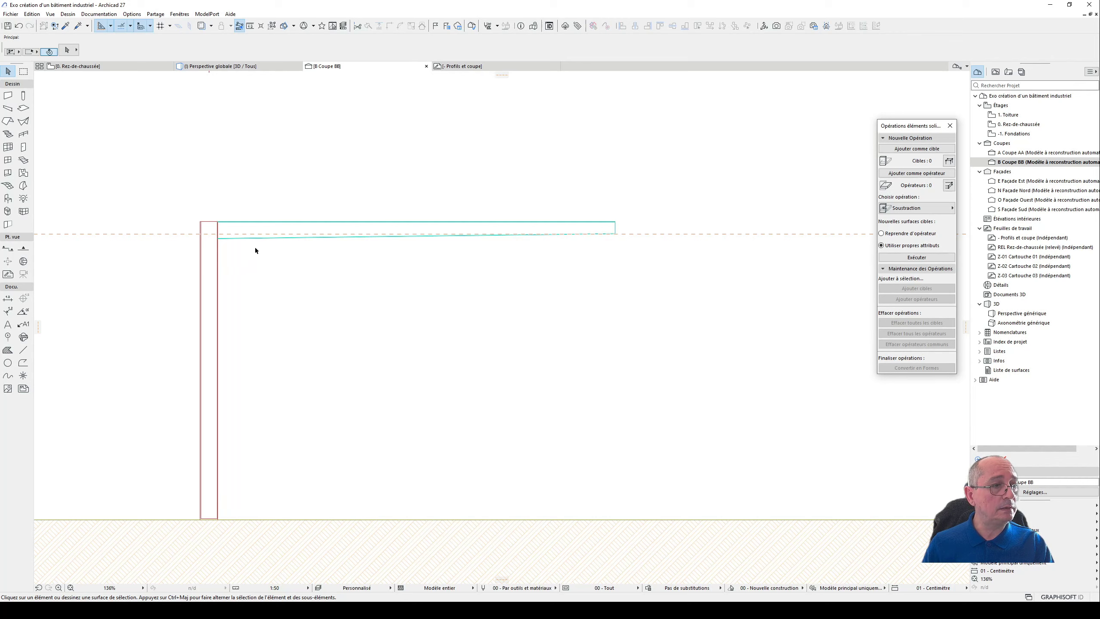
pyautogui.click(485, 66)
pyautogui.scroll(5, 286, 321)
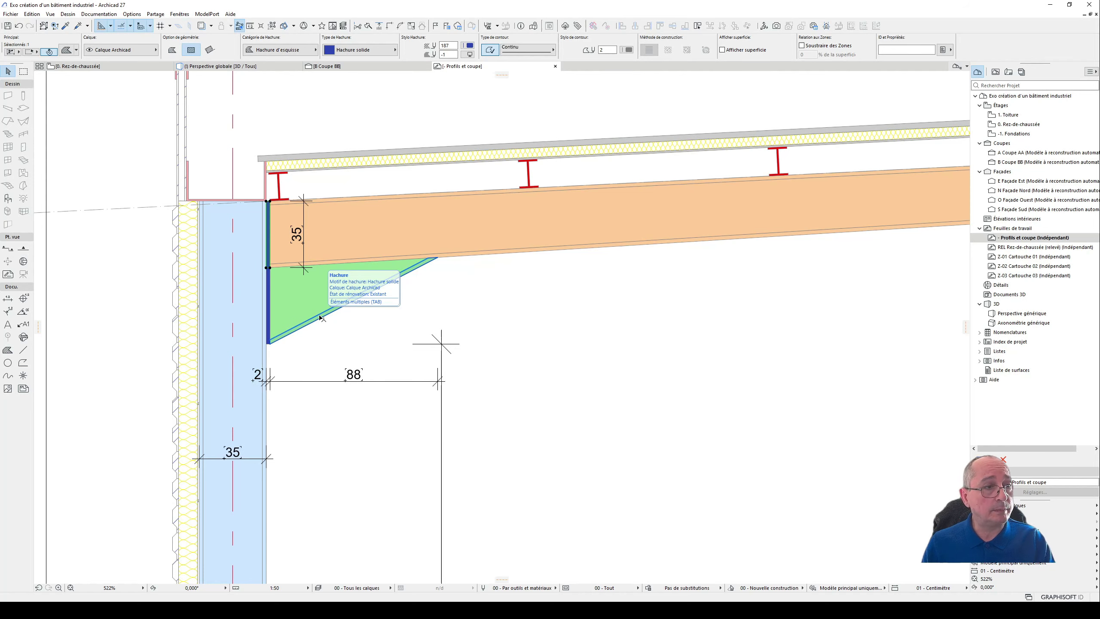
pyautogui.scroll(-2, 395, 303)
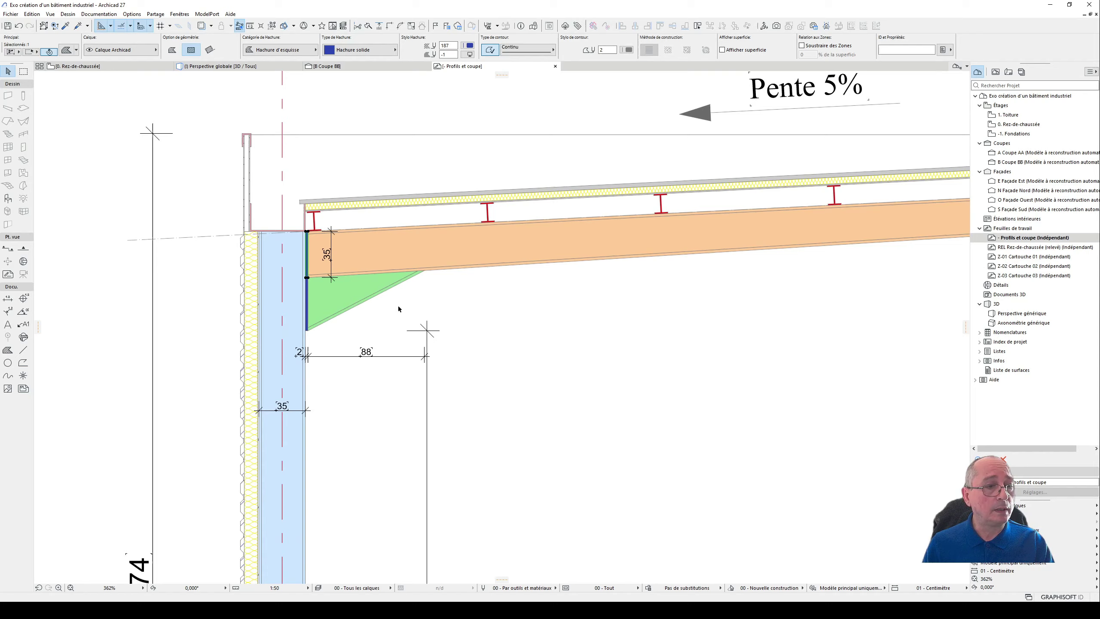
pyautogui.moveTo(397, 307); pyautogui.dragTo(436, 291, button='middle')
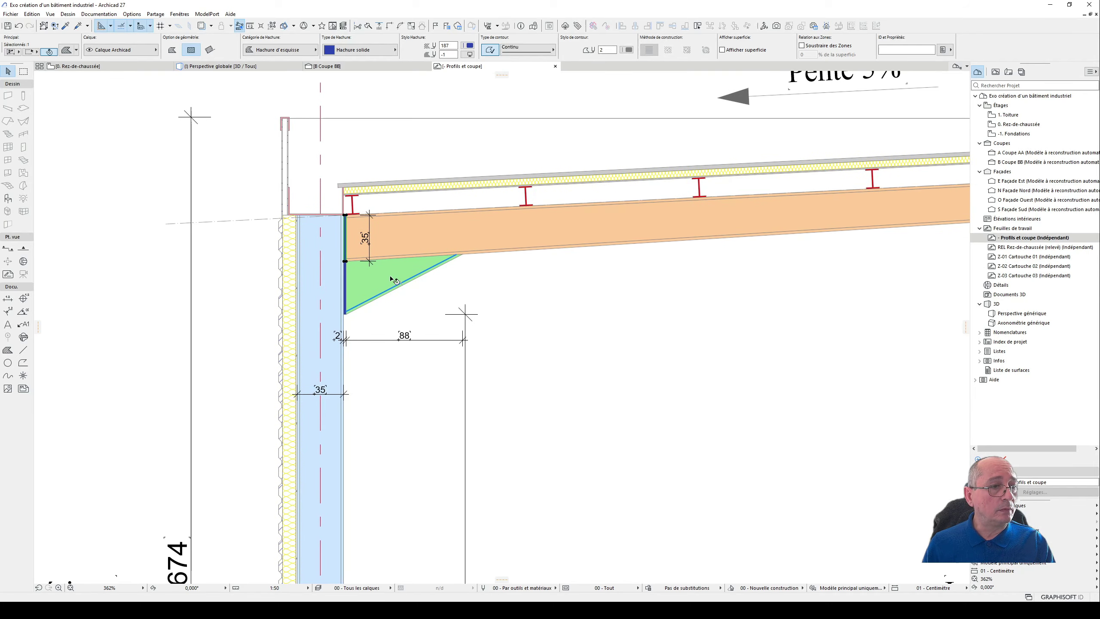
pyautogui.click(391, 278)
pyautogui.click(472, 287)
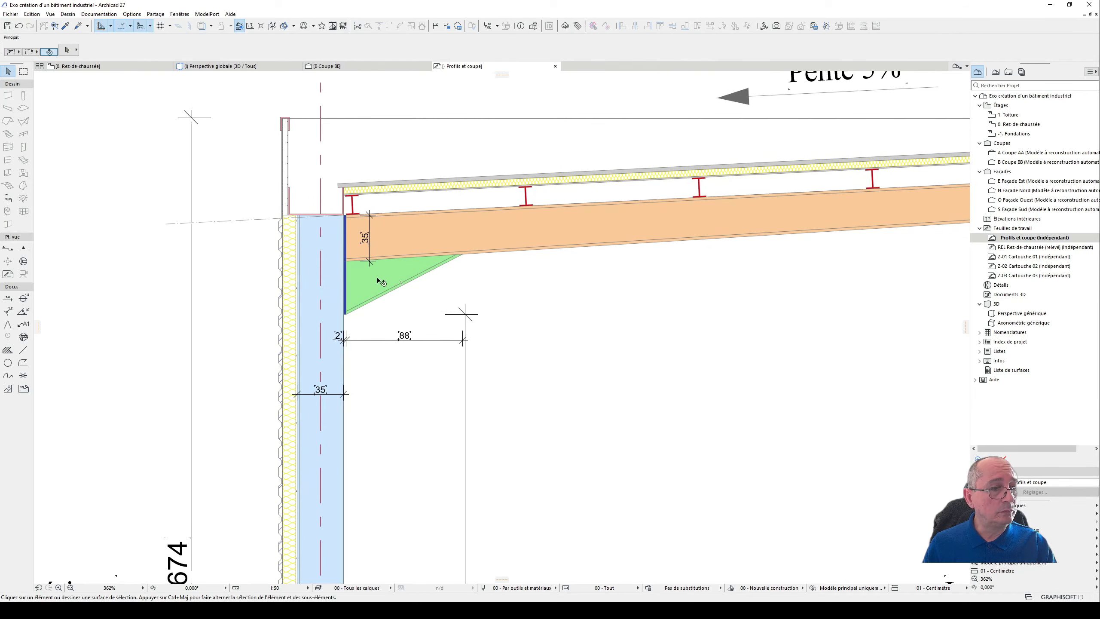
# - Examine the Profil en T drawing and its dimensions among the metal profiles on the worksheet
pyautogui.scroll(-7, 498, 275)
pyautogui.moveTo(346, 265); pyautogui.dragTo(811, 262, button='middle')
pyautogui.scroll(9, 336, 223)
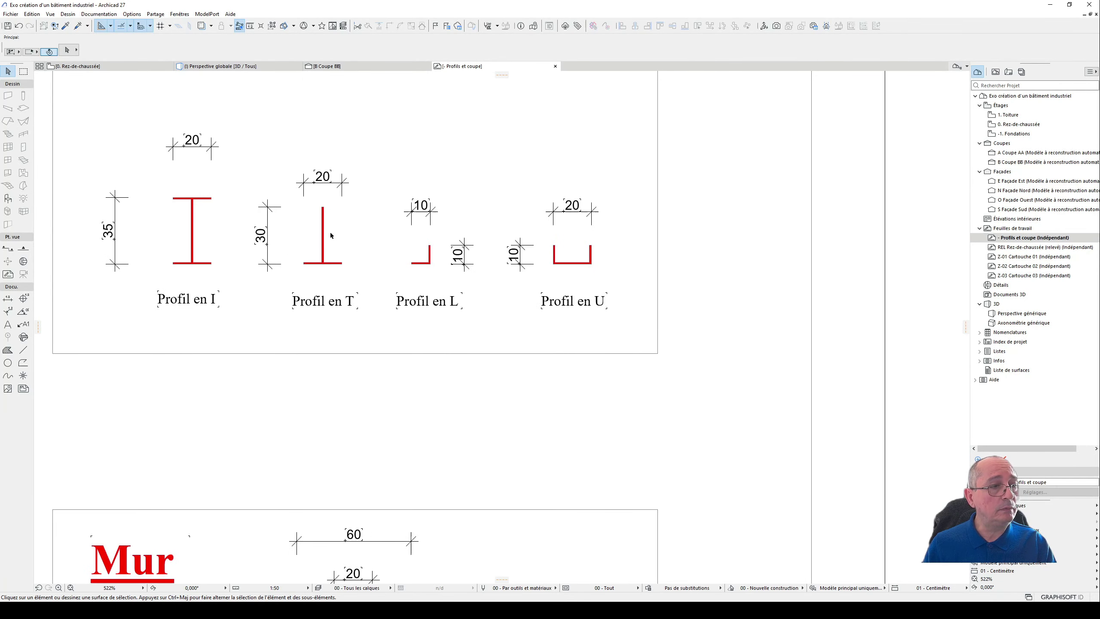
pyautogui.moveTo(331, 233); pyautogui.dragTo(332, 265, button='middle')
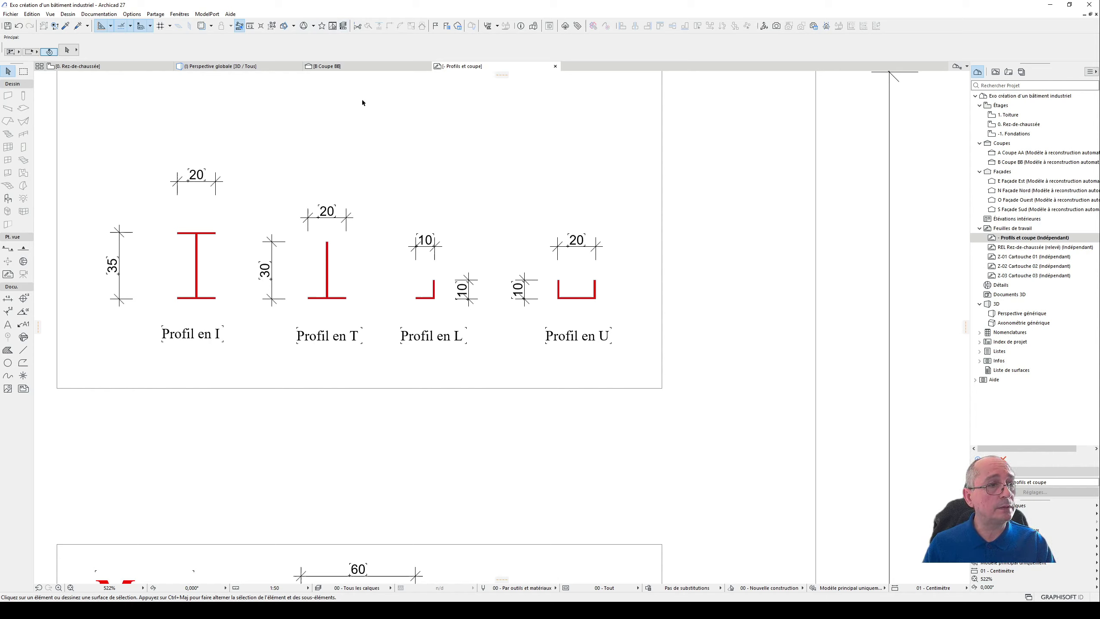
pyautogui.click(327, 277)
pyautogui.press('Escape')
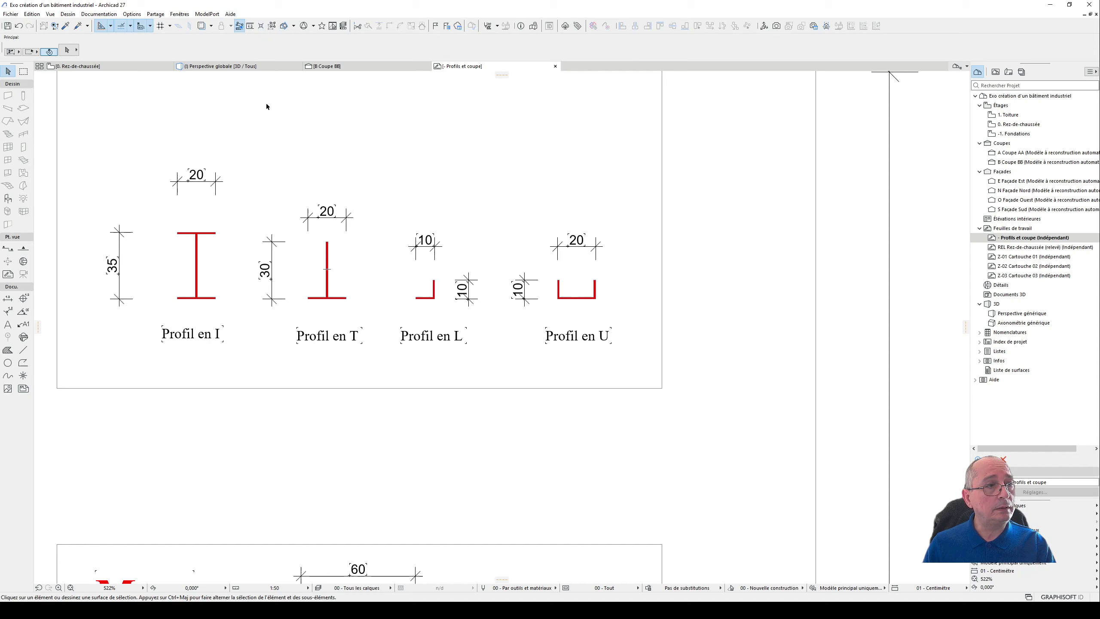
# - Open the complex profile Profile en I for editing in the profile manager
pyautogui.click(207, 14)
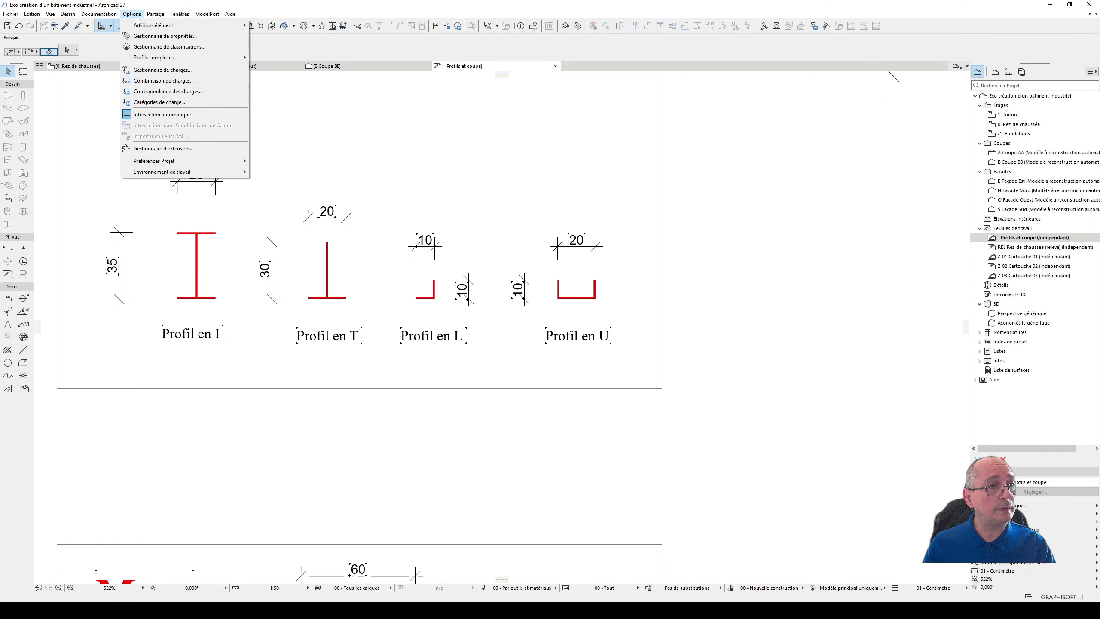
pyautogui.moveTo(154, 60)
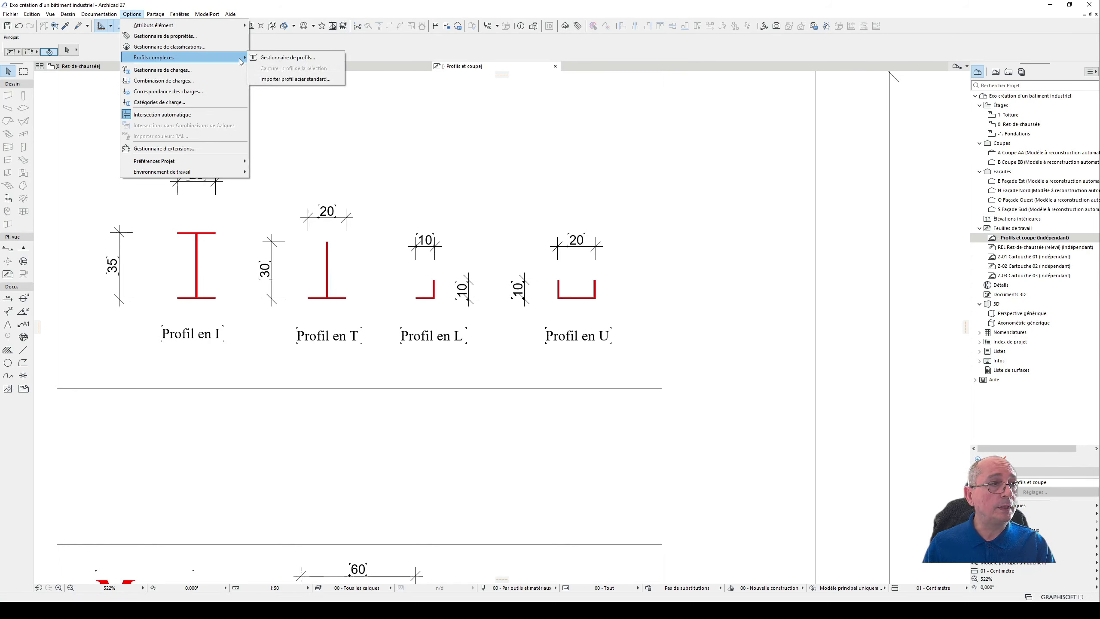
pyautogui.click(287, 57)
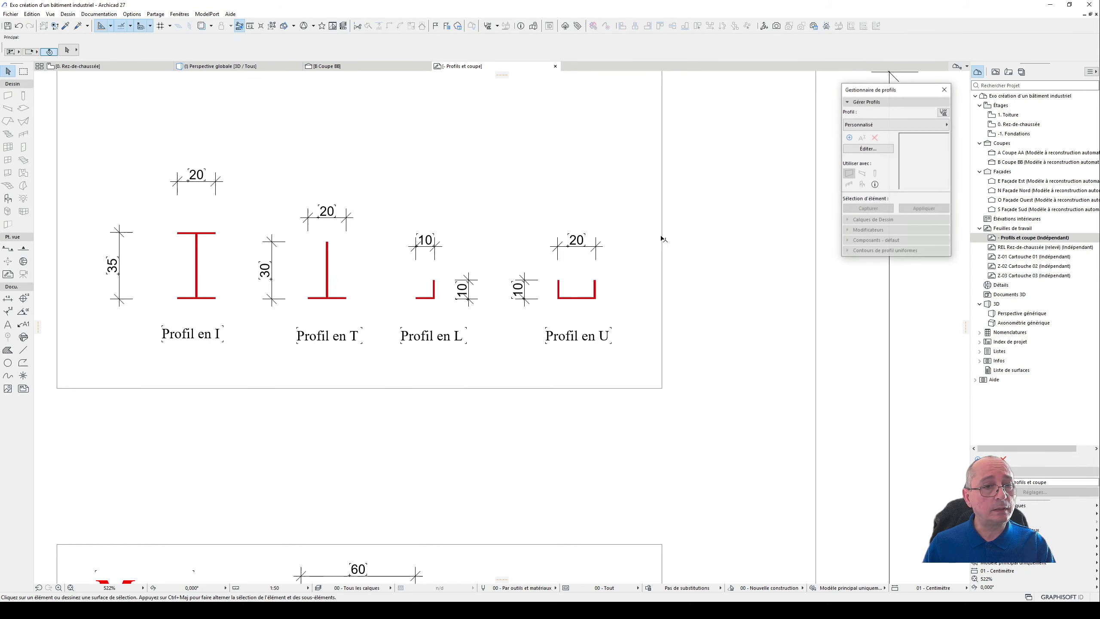
pyautogui.click(884, 125)
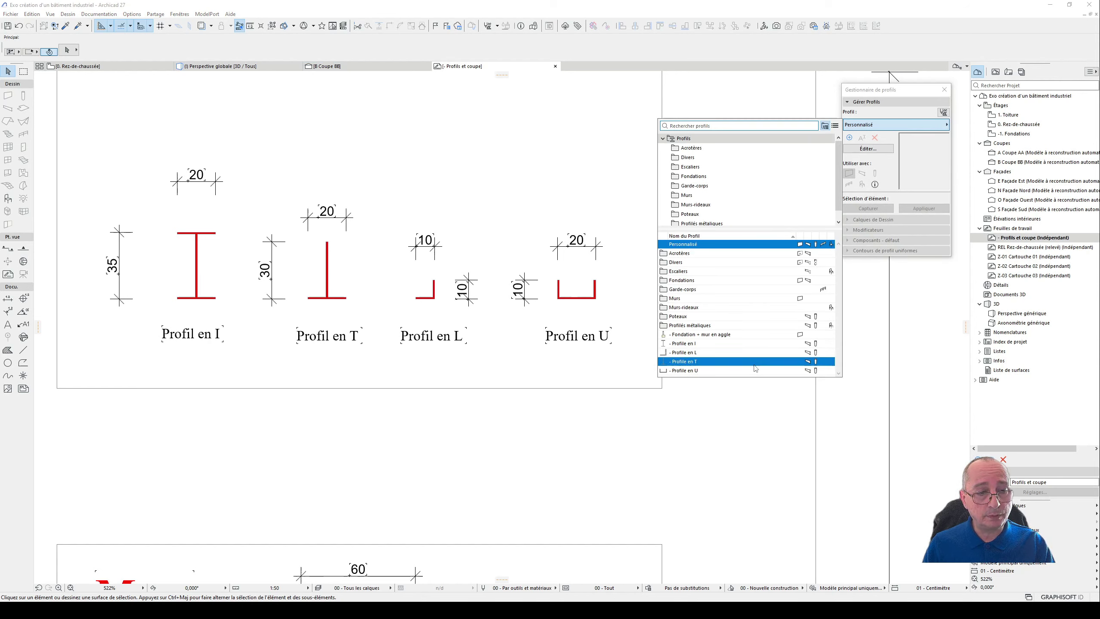
pyautogui.click(750, 343)
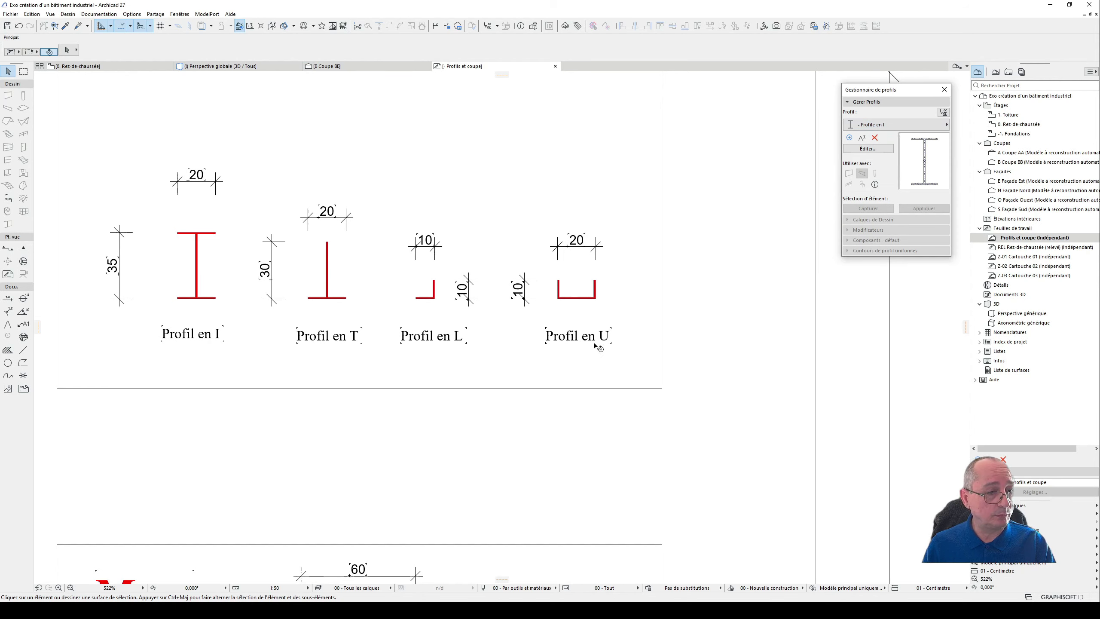
pyautogui.click(871, 150)
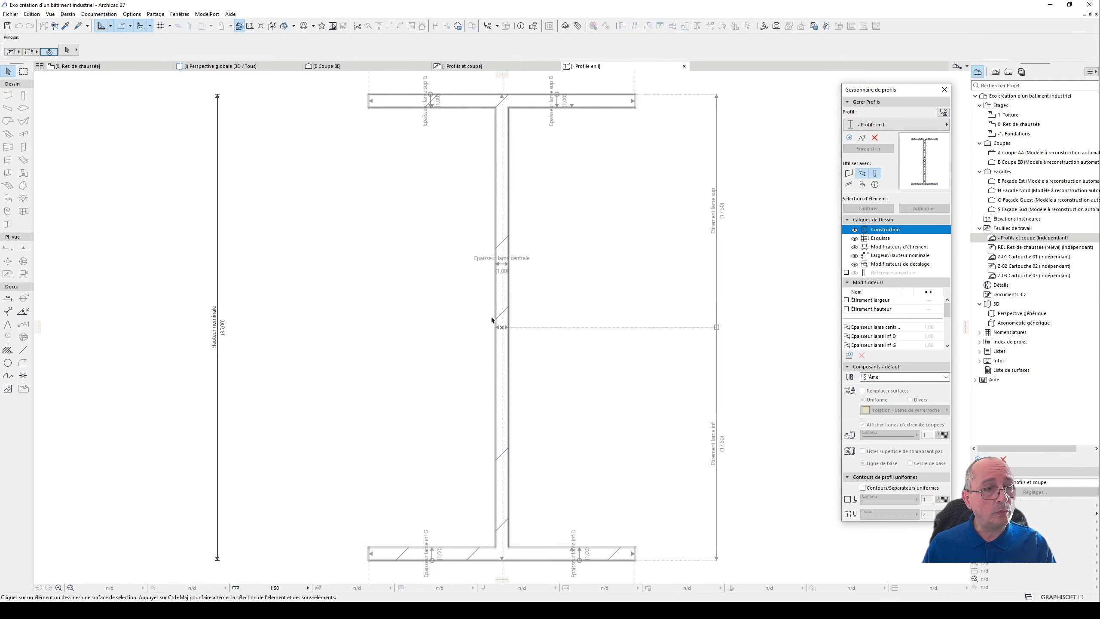
pyautogui.scroll(-2, 494, 319)
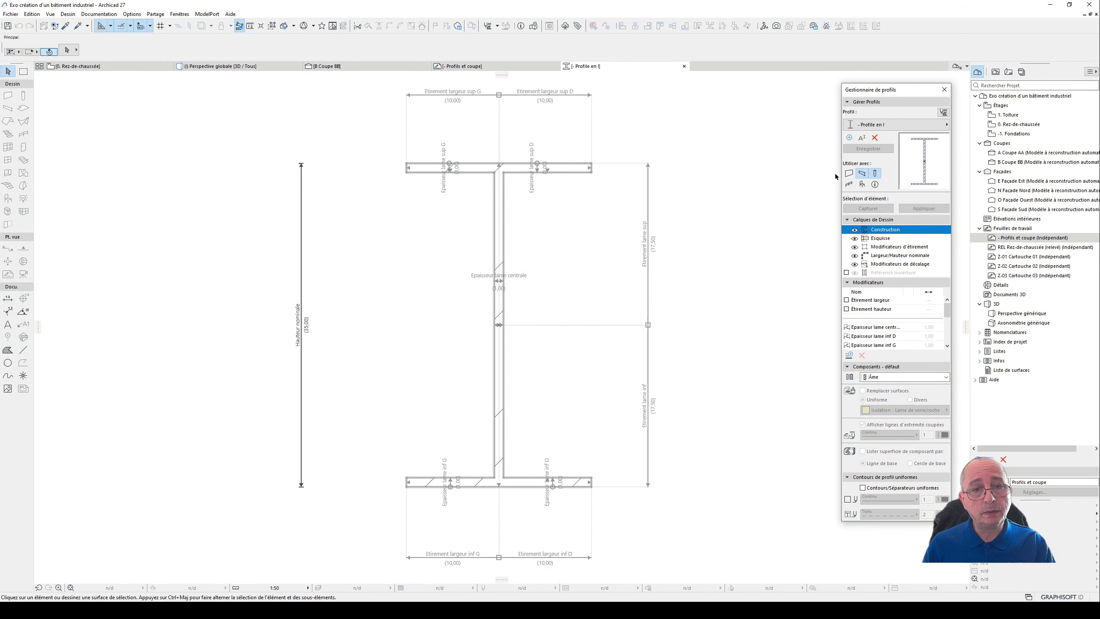
# - Switch the profile editor to Profile en T and show the whole section with its stretch modifiers
pyautogui.click(895, 125)
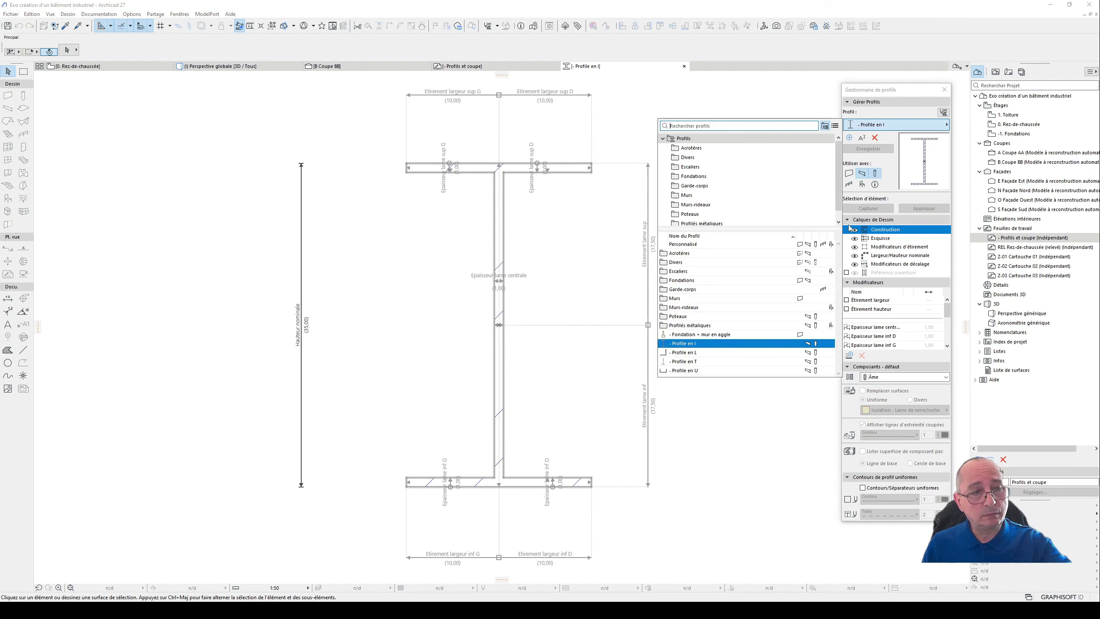
pyautogui.click(706, 361)
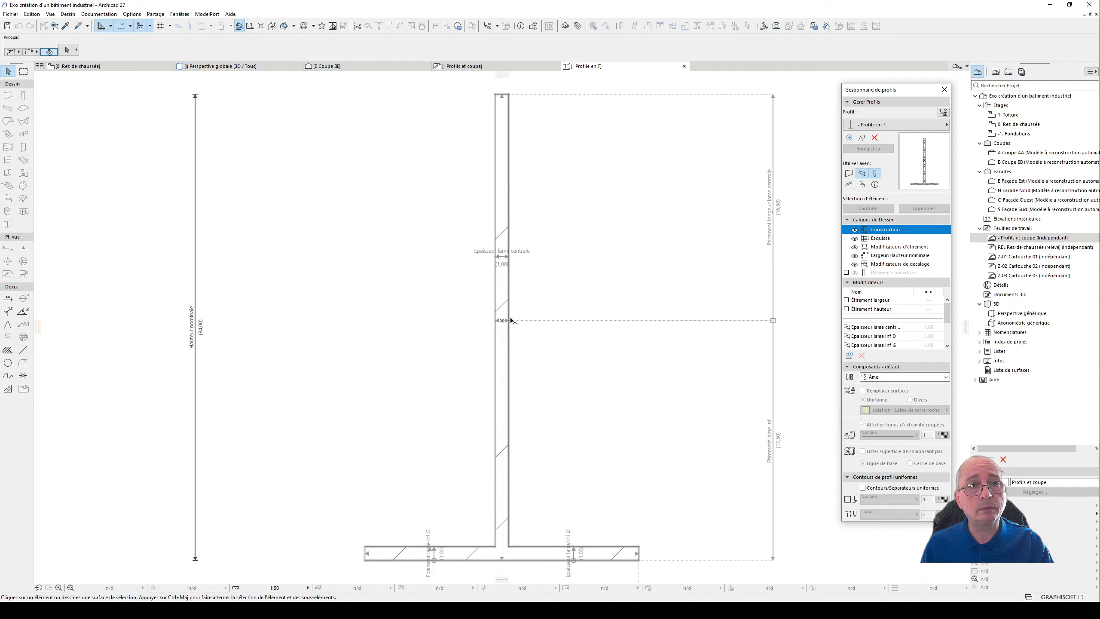
pyautogui.scroll(-4, 511, 320)
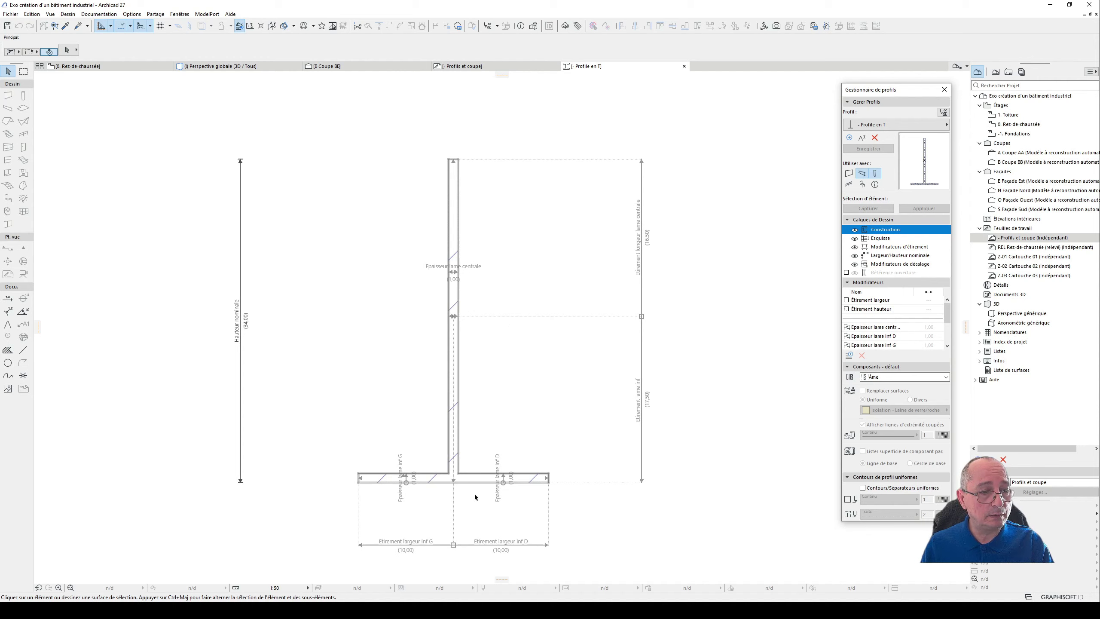
# - Close the Profile en T editor, return to the Rez-de-chaussée floor plan and clear the selection there
pyautogui.scroll(2, 476, 498)
pyautogui.scroll(-2, 490, 481)
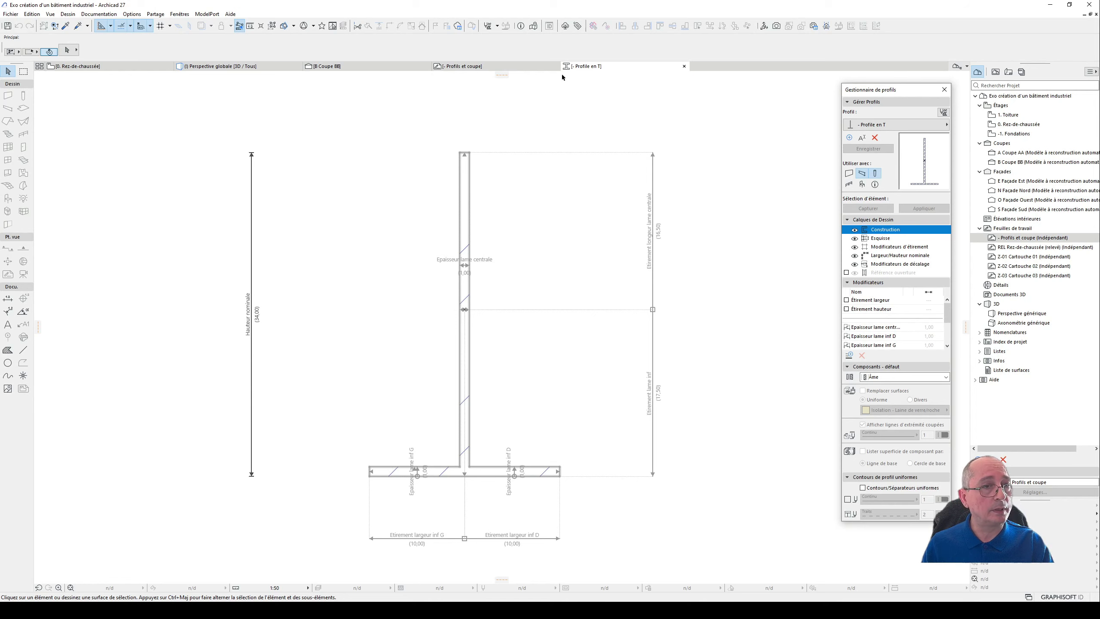
pyautogui.click(683, 66)
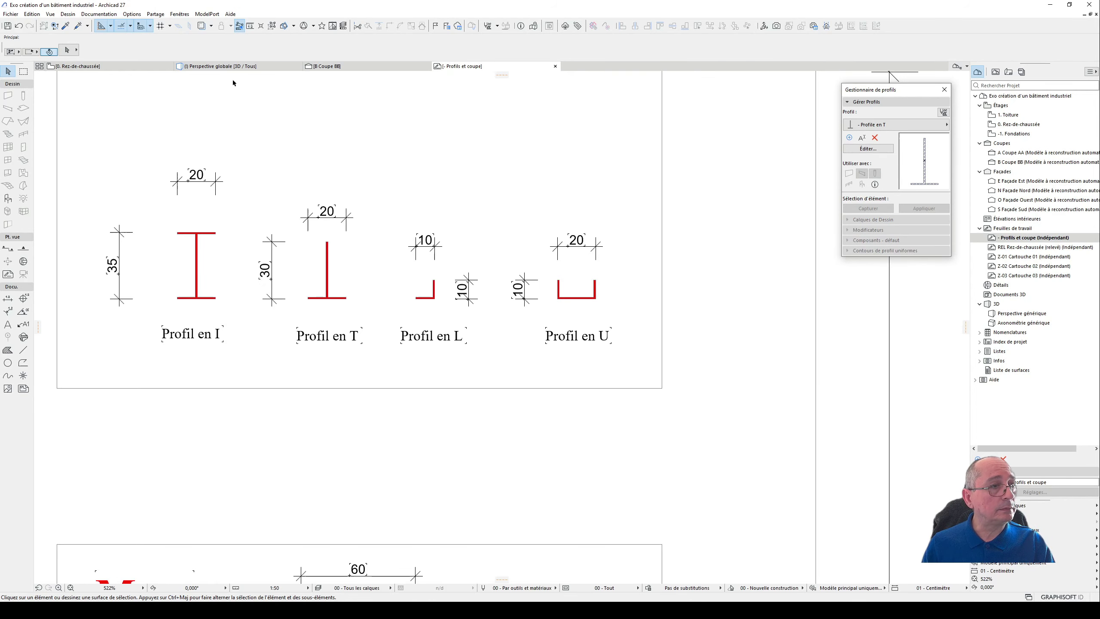
pyautogui.click(134, 67)
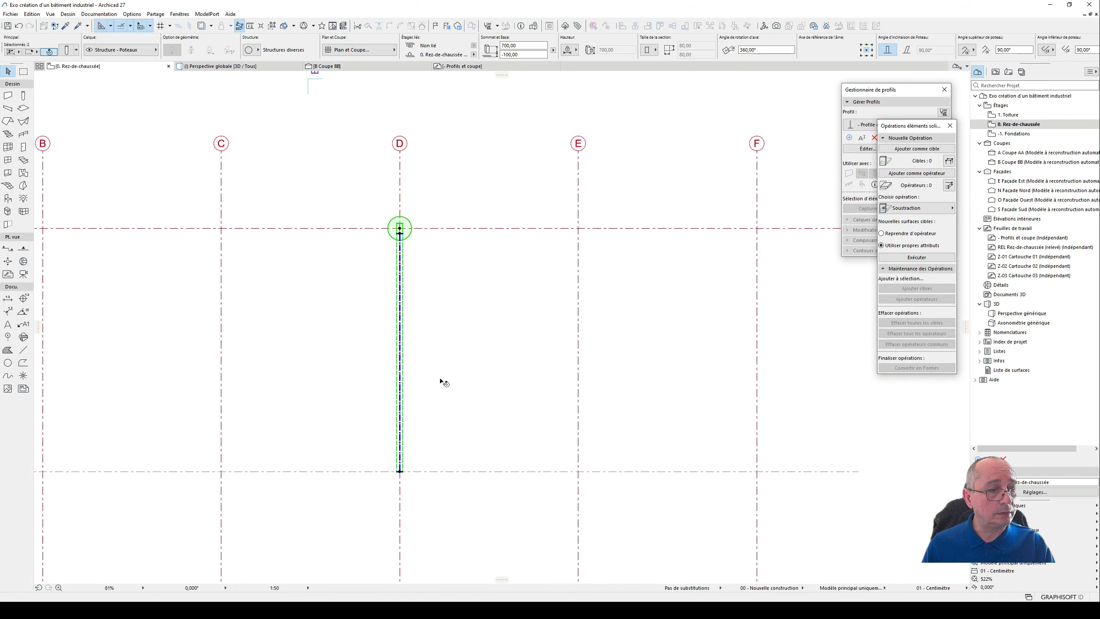
pyautogui.click(518, 319)
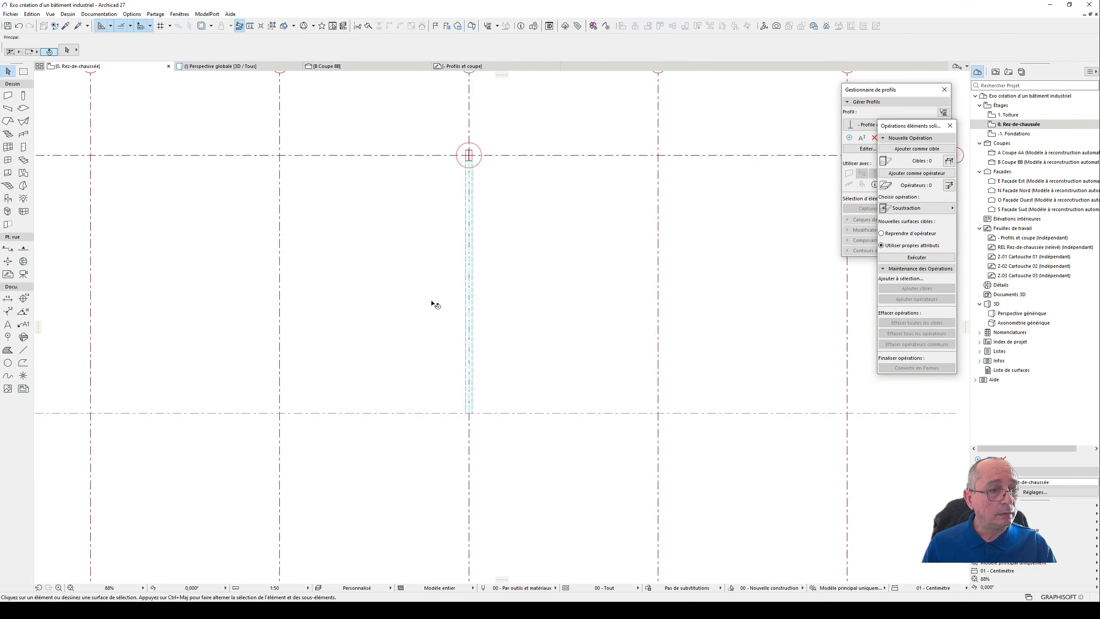
# - Draw a short vertical beam with the Profile en I section between axes C and D, close to the roof beam on axis D
pyautogui.scroll(3, 432, 304)
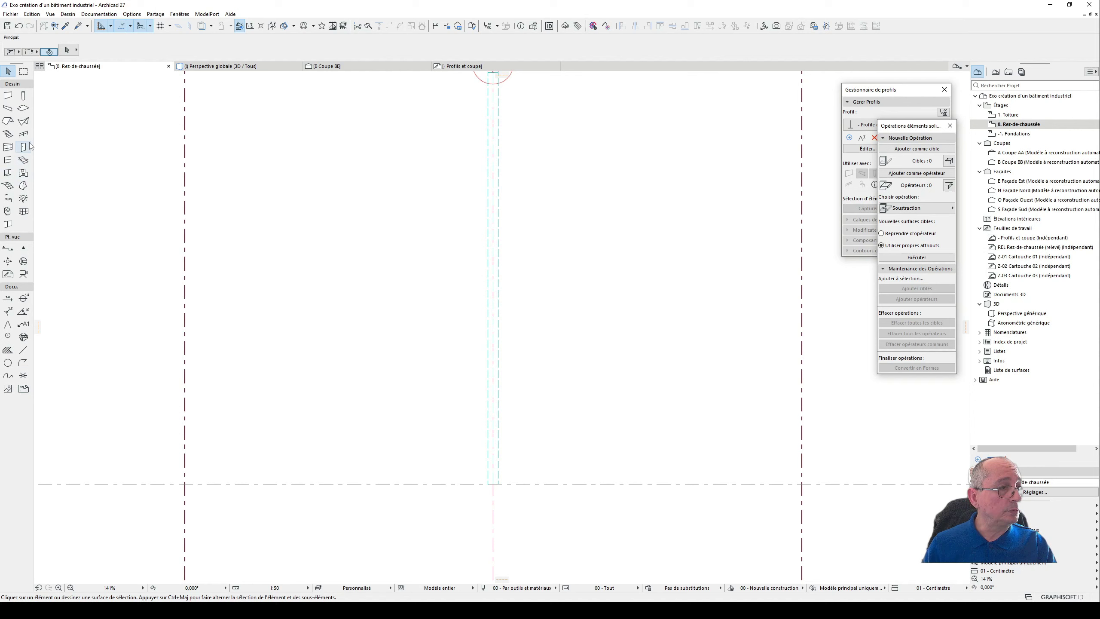
pyautogui.click(8, 108)
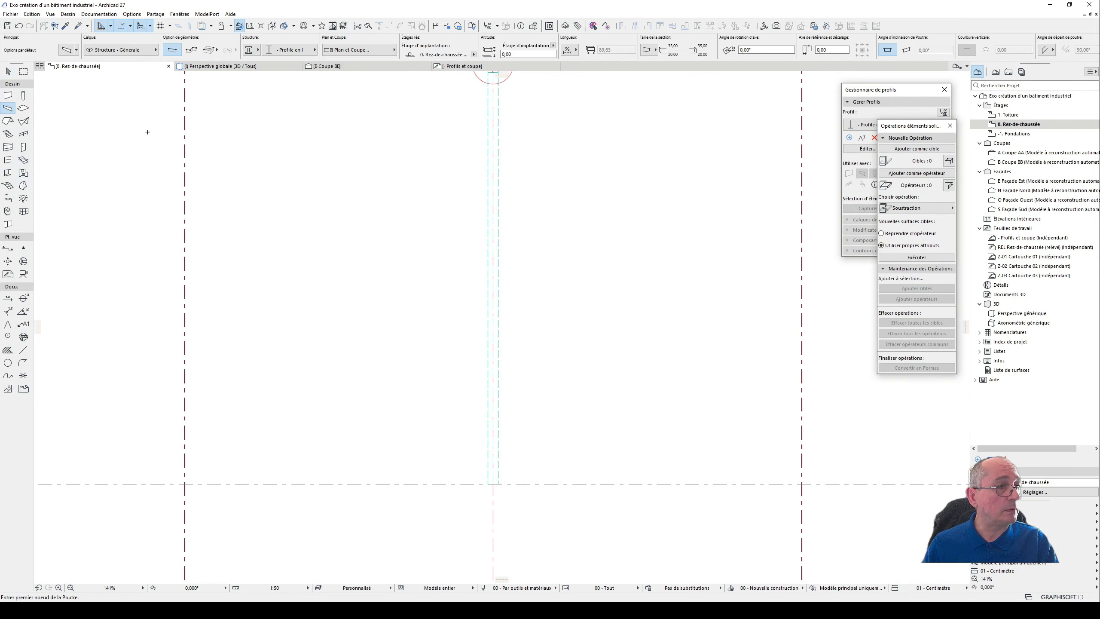
pyautogui.click(406, 141)
pyautogui.click(406, 210)
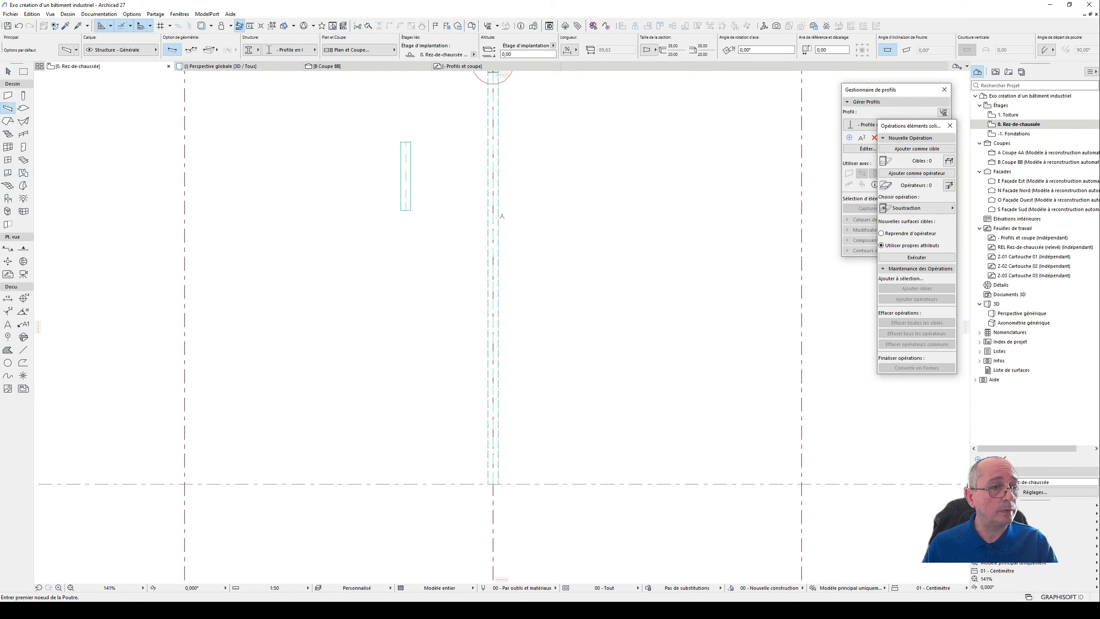
pyautogui.click(8, 70)
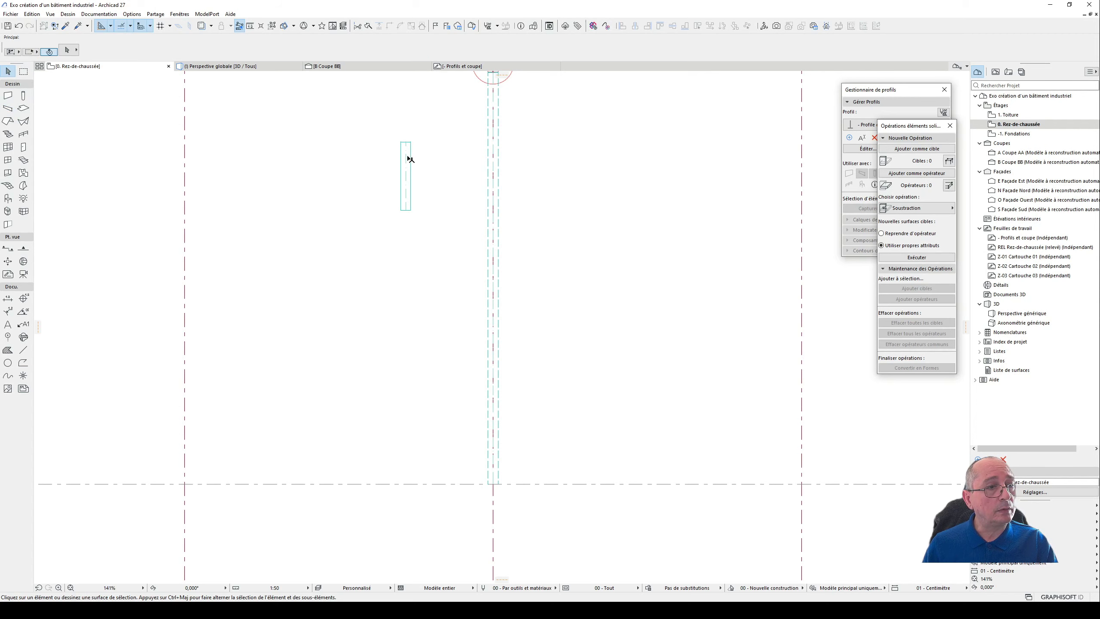
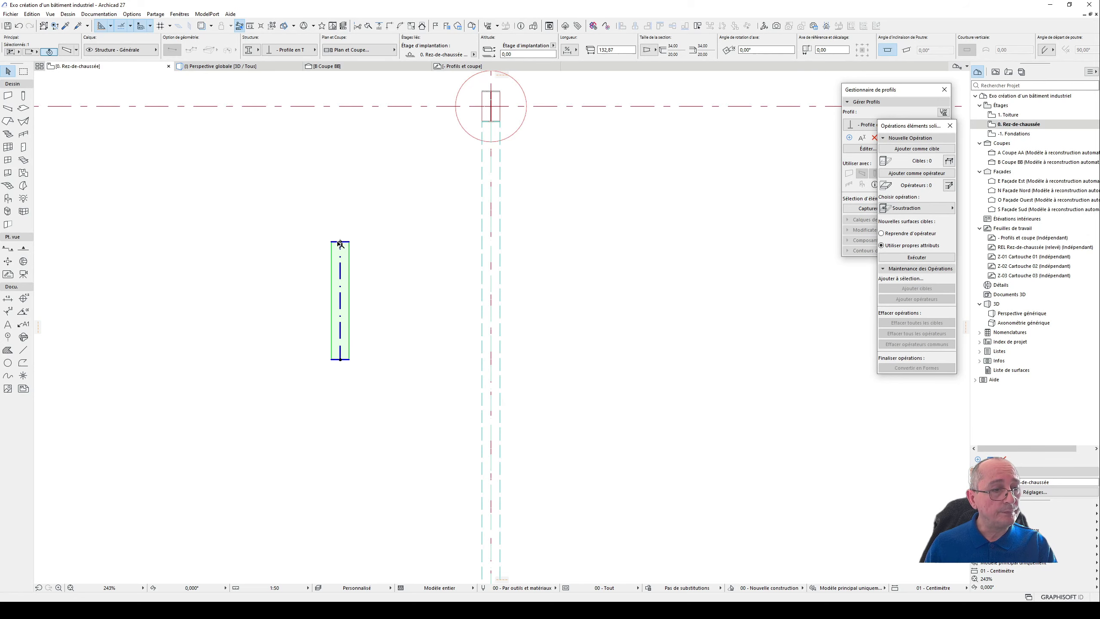
# - Move the short vertical beam closer to the roof beam, aligning its upper end with the column's inner face
pyautogui.click(340, 242)
pyautogui.scroll(5, 461, 123)
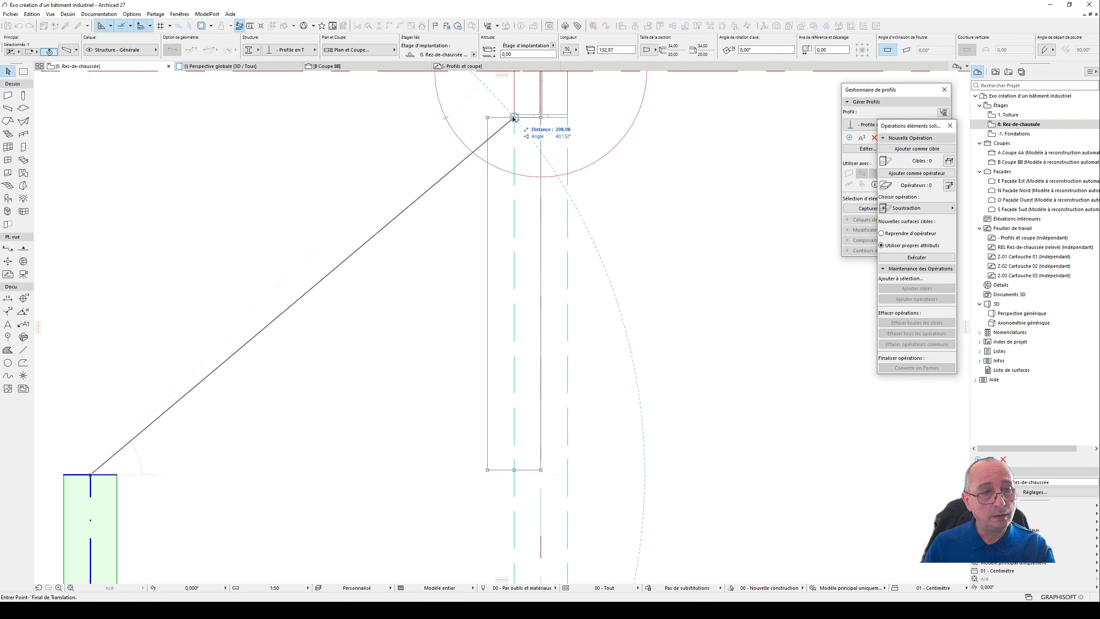
pyautogui.click(395, 117)
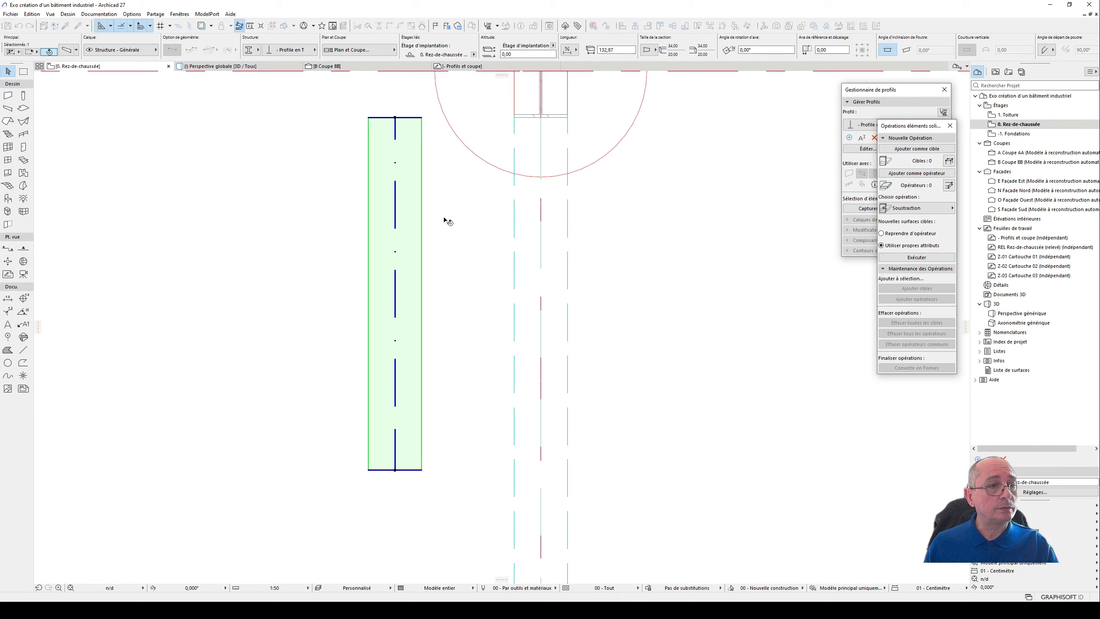
# - Place a guide line on the short beam's upper edge and offset it 88 cm towards the beam's lower end
pyautogui.scroll(-2, 474, 299)
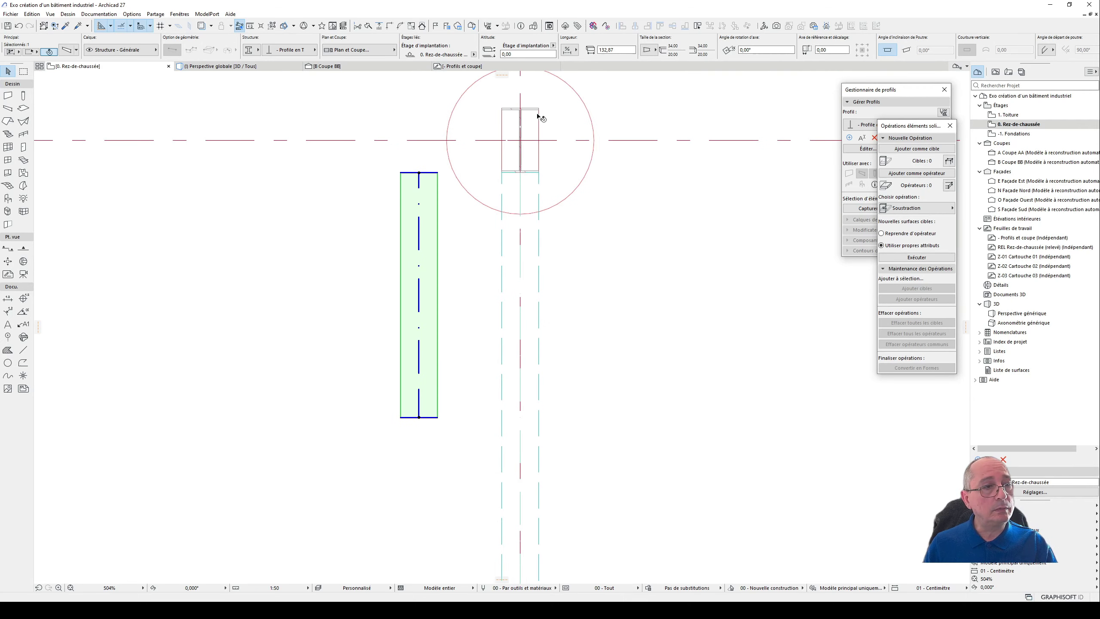
pyautogui.moveTo(501, 75); pyautogui.dragTo(443, 166)
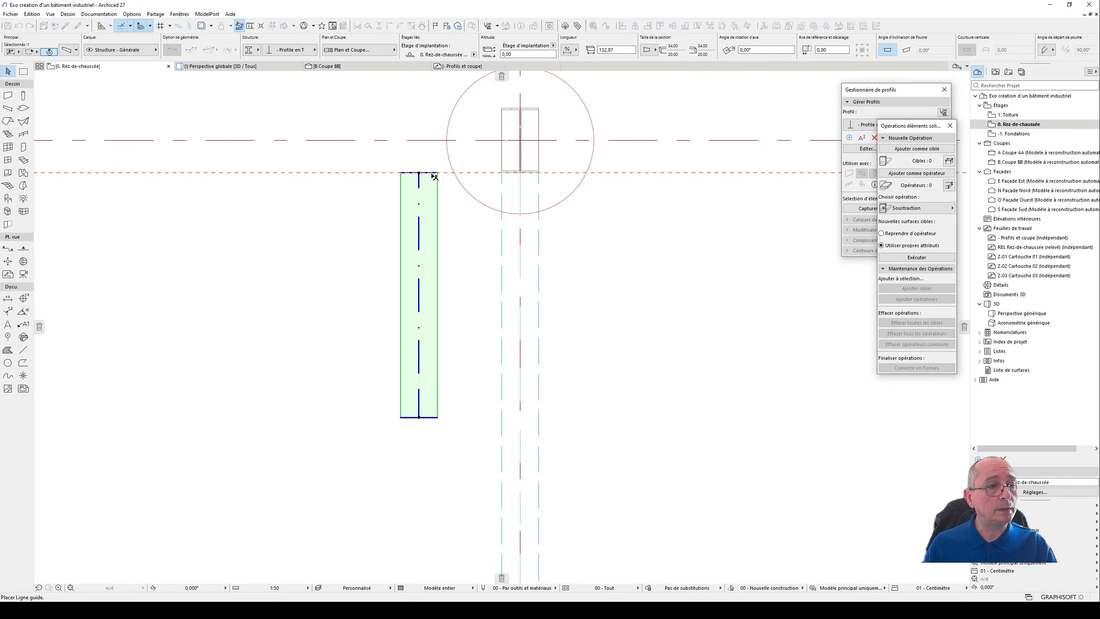
pyautogui.click(437, 173)
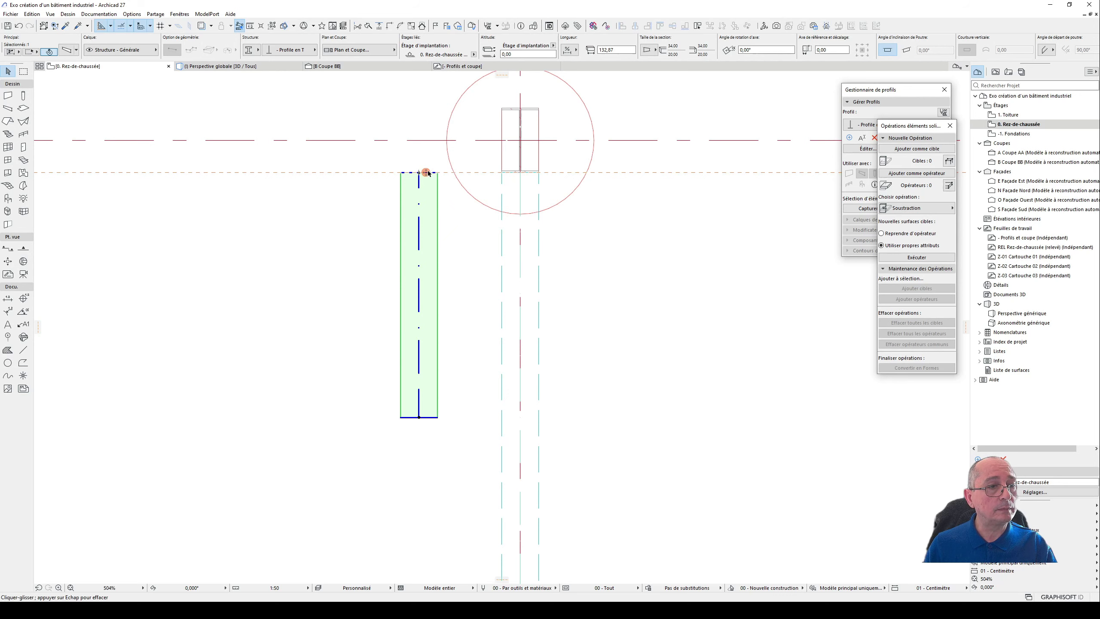
pyautogui.moveTo(426, 172); pyautogui.dragTo(454, 357)
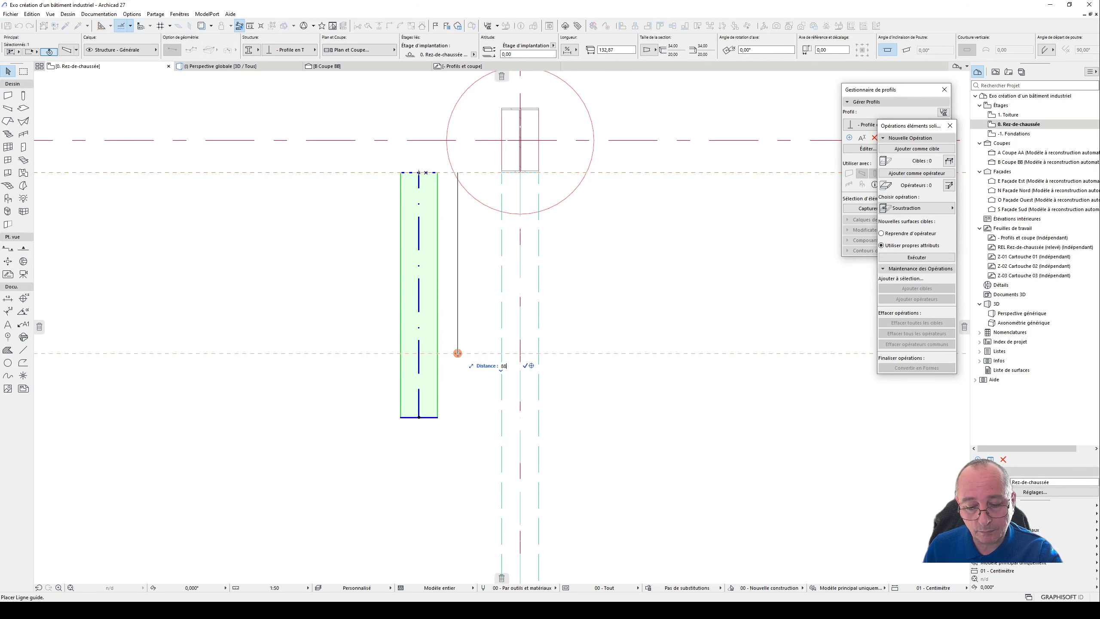
pyautogui.write('88')
pyautogui.press('Return')
# - Shorten the short beam to 88 cm by stretching its lower end to the offset guide line
pyautogui.click(418, 417)
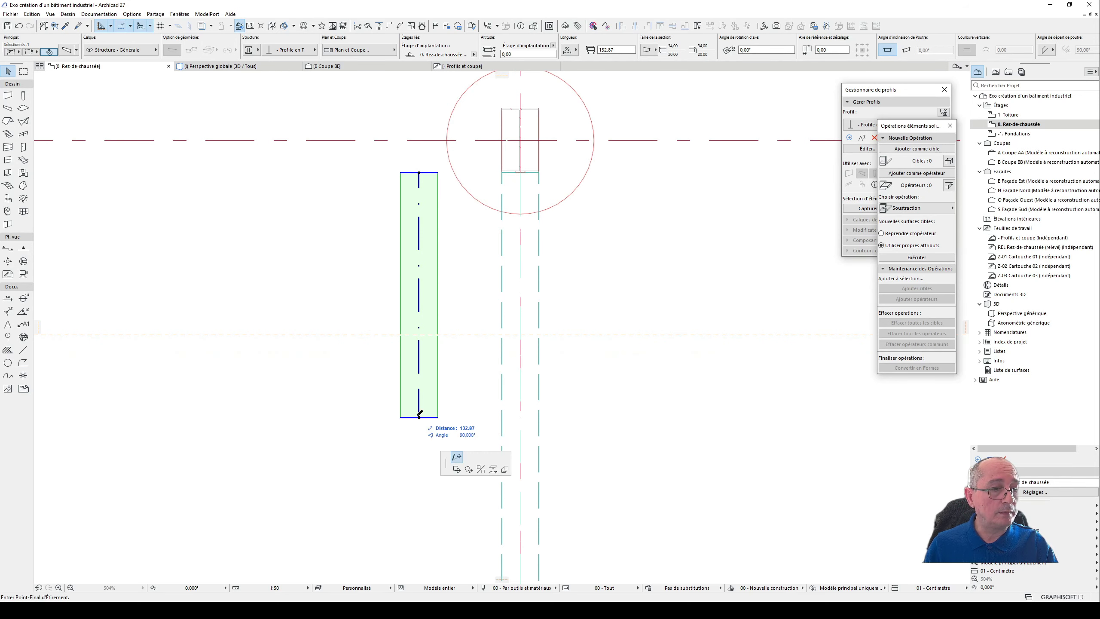
pyautogui.click(419, 334)
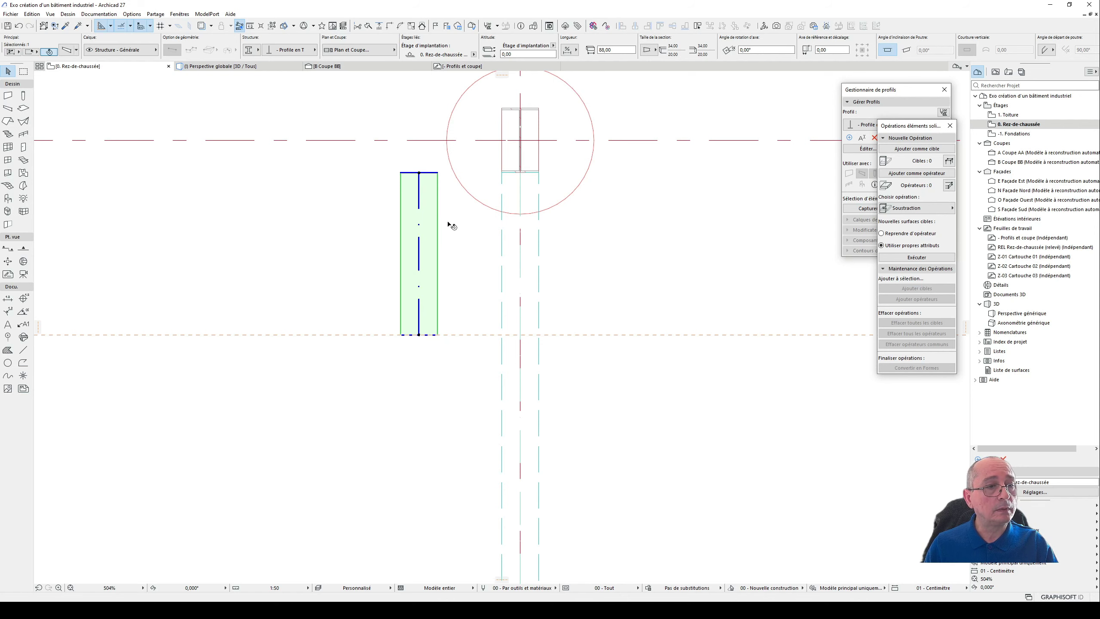
pyautogui.click(469, 237)
pyautogui.press('Escape')
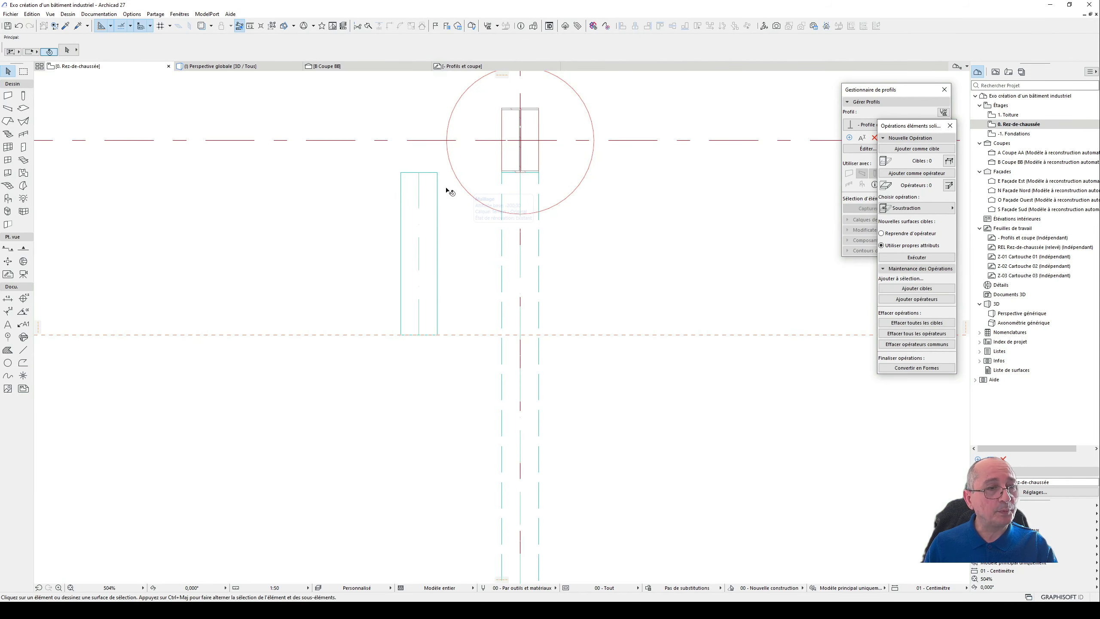
# - Show the model in the 3D perspective and select the short T-section beam beside the column foot
pyautogui.click(437, 174)
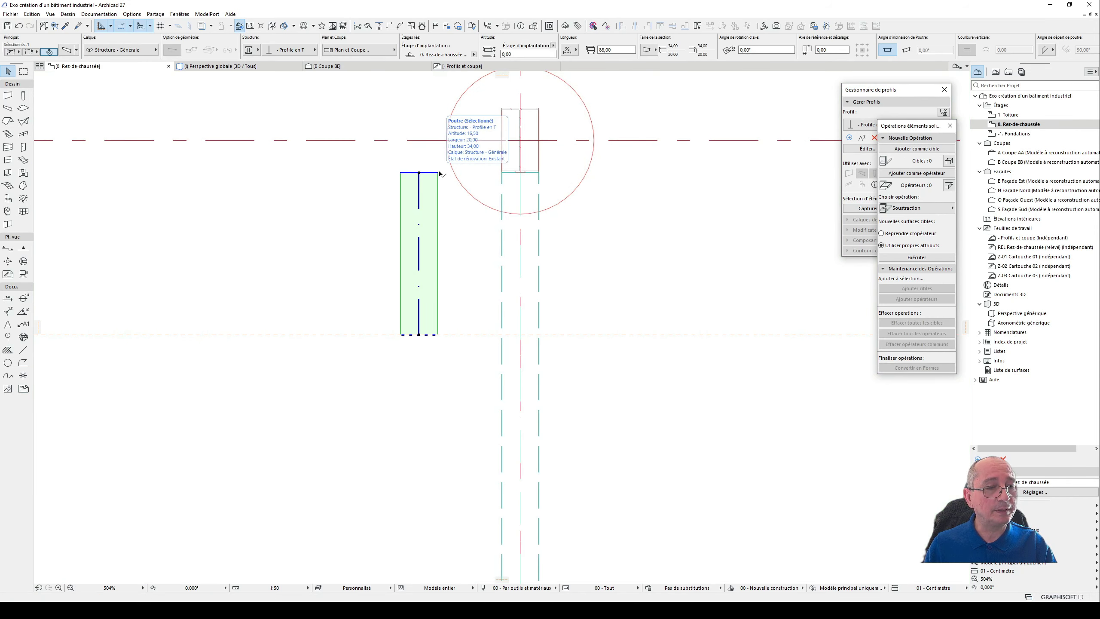
pyautogui.press('F3')
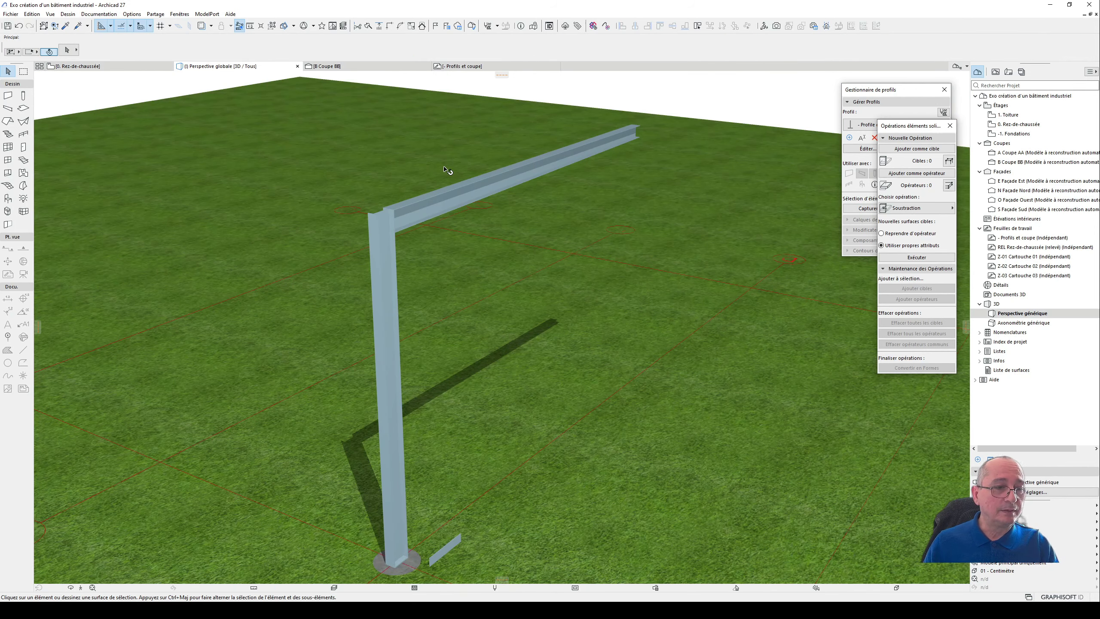
pyautogui.click(455, 549)
pyautogui.scroll(2, 441, 537)
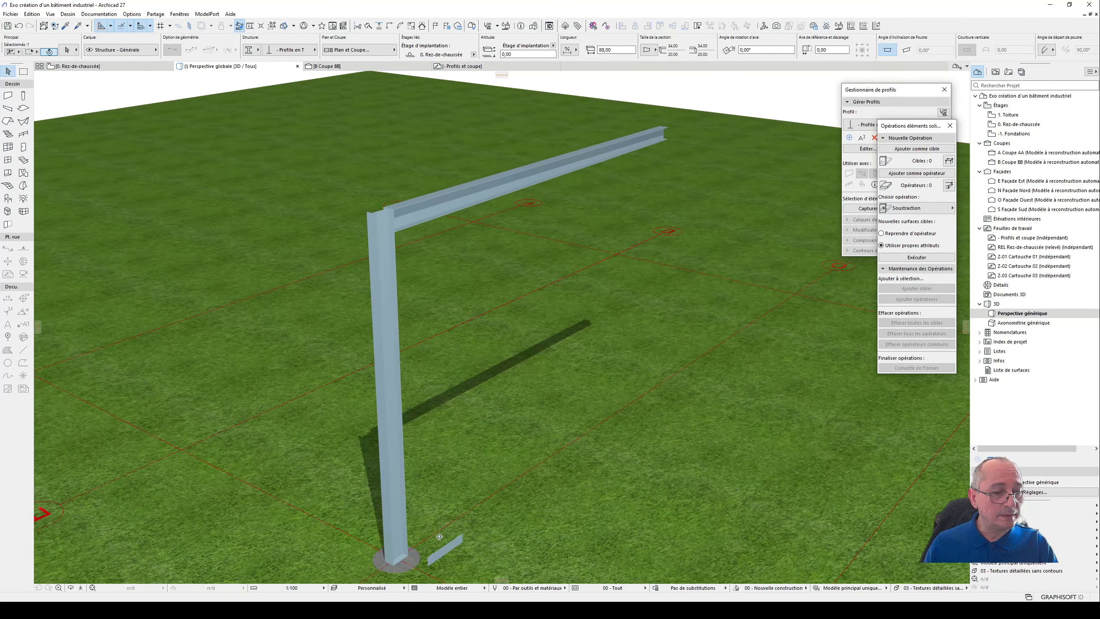
pyautogui.moveTo(442, 537); pyautogui.dragTo(401, 425, button='middle')
# - Override the short beam's surfaces, including its ends, with Peinture - Bordeaux in the beam settings
pyautogui.doubleClick(407, 442)
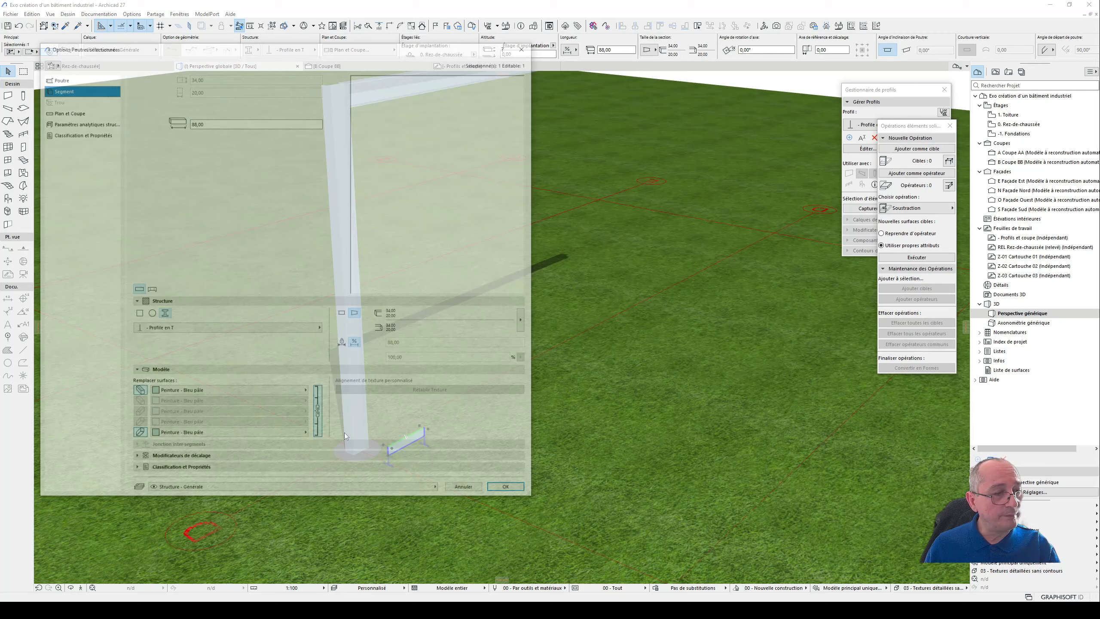
pyautogui.click(138, 396)
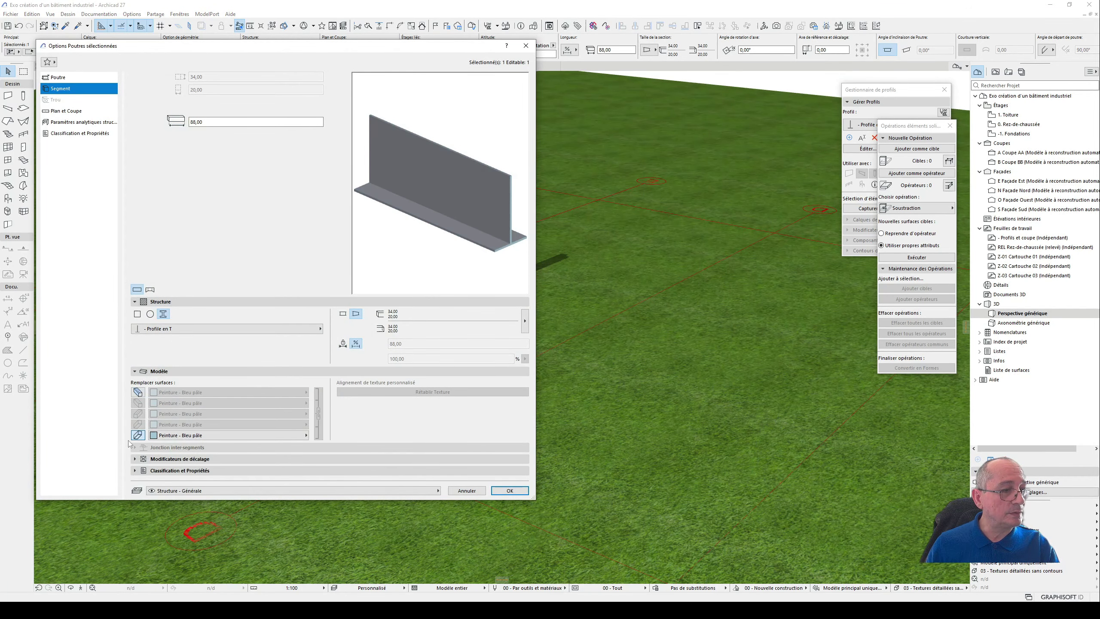
pyautogui.click(137, 436)
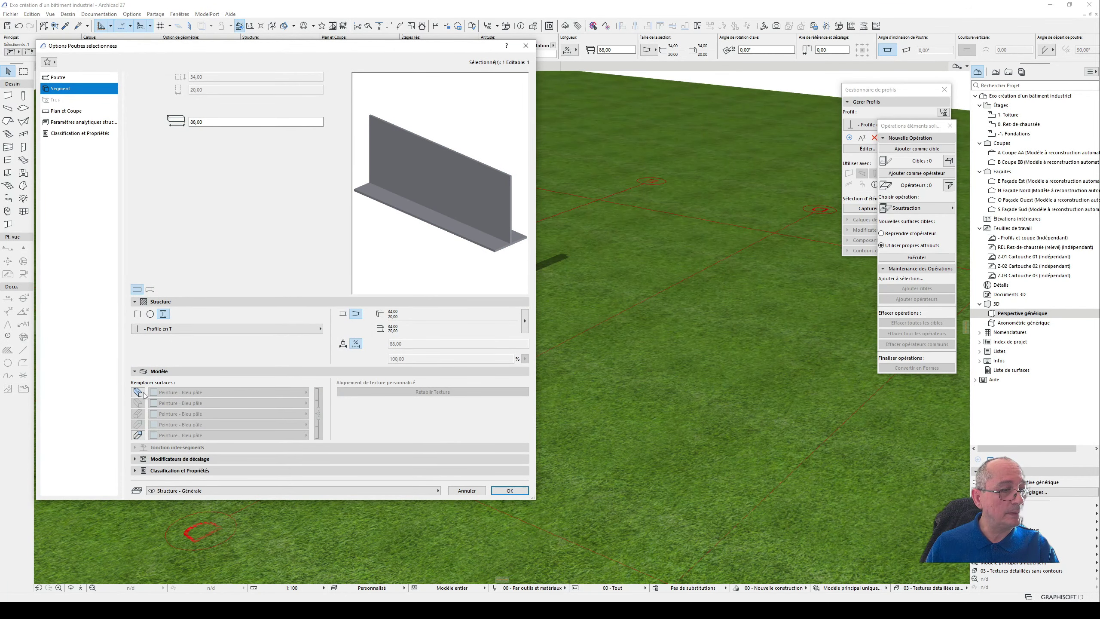
pyautogui.click(139, 393)
pyautogui.click(137, 435)
pyautogui.click(241, 392)
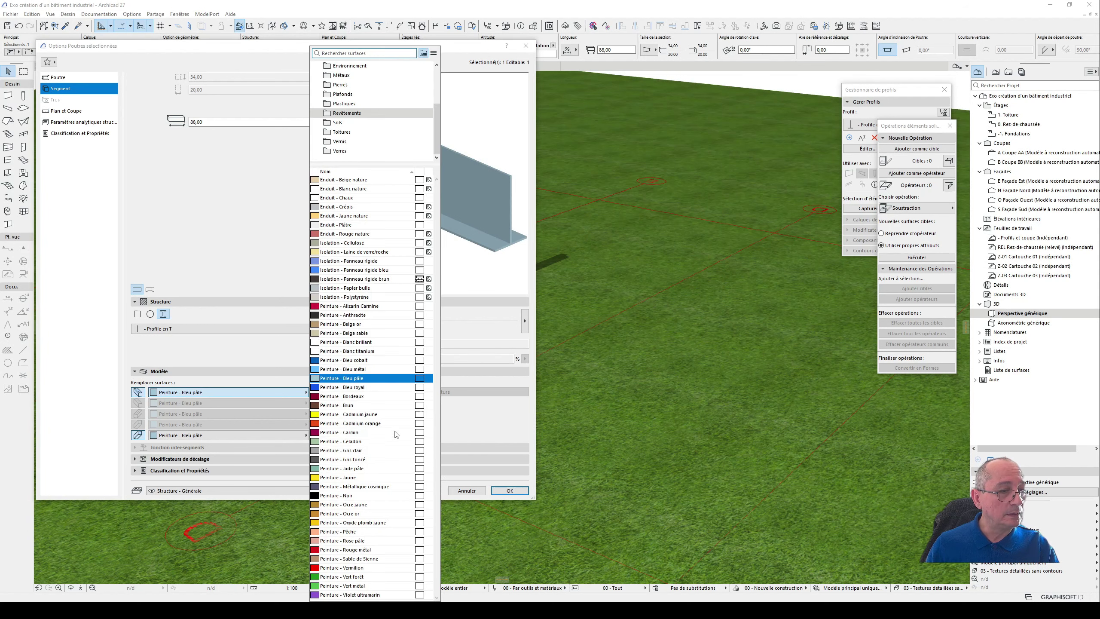
pyautogui.click(377, 397)
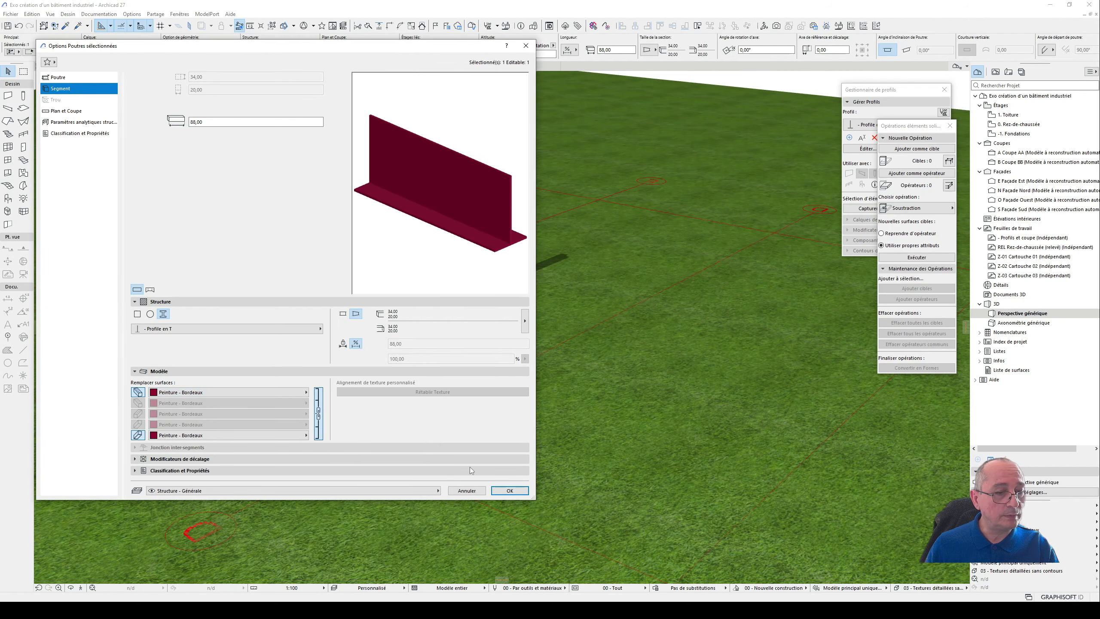
pyautogui.click(510, 490)
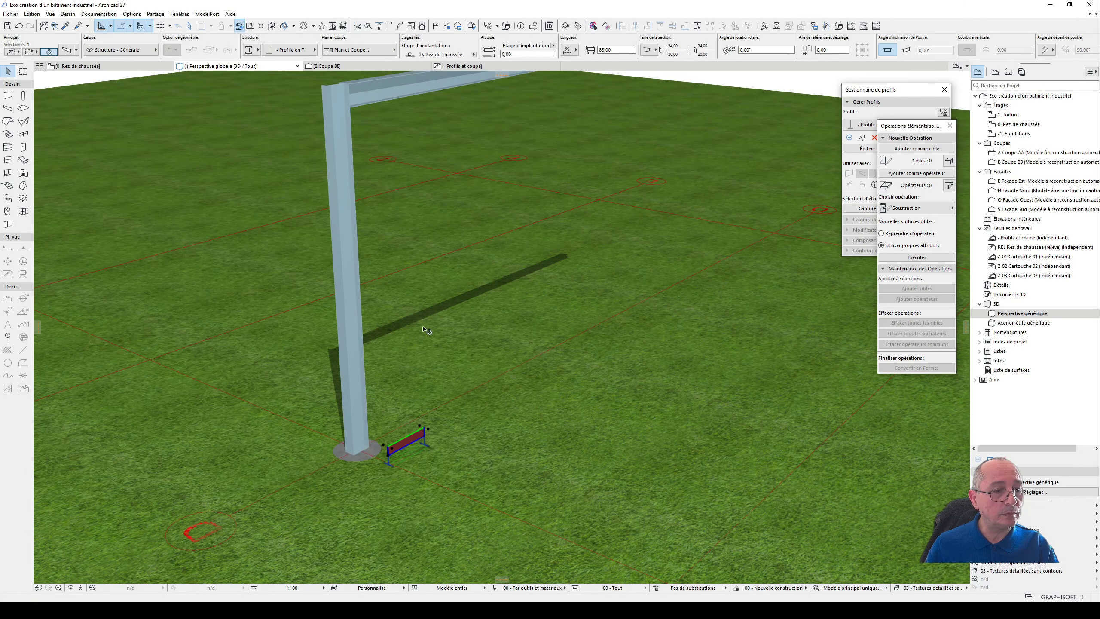
# - Raise the short beam vertically to an elevation of about 538 cm, just below the roof beam
pyautogui.hotkey('ctrl', 'd')
pyautogui.click(428, 429)
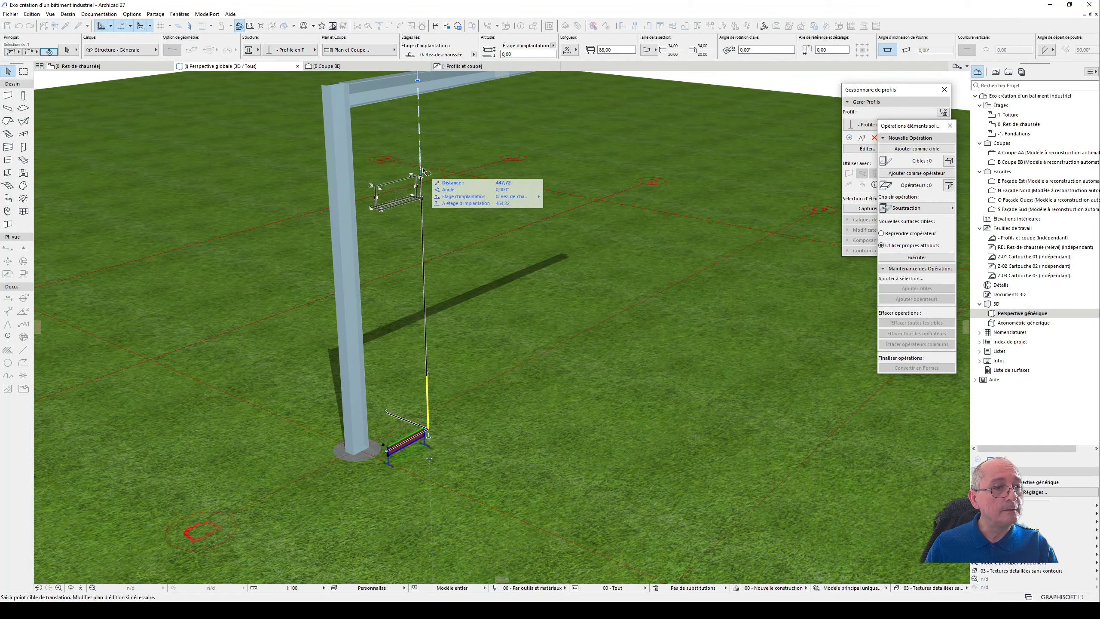
pyautogui.click(419, 111)
# - Taper the short beam into a triangular haunch by stretching its bottom flange up to the web's top at the free end
pyautogui.moveTo(481, 116); pyautogui.dragTo(385, 130, button='middle')
pyautogui.scroll(1, 551, 231)
pyautogui.keyDown('shift'); pyautogui.moveTo(552, 231); pyautogui.dragTo(339, 245, button='middle'); pyautogui.keyUp('shift')
pyautogui.scroll(5, 598, 273)
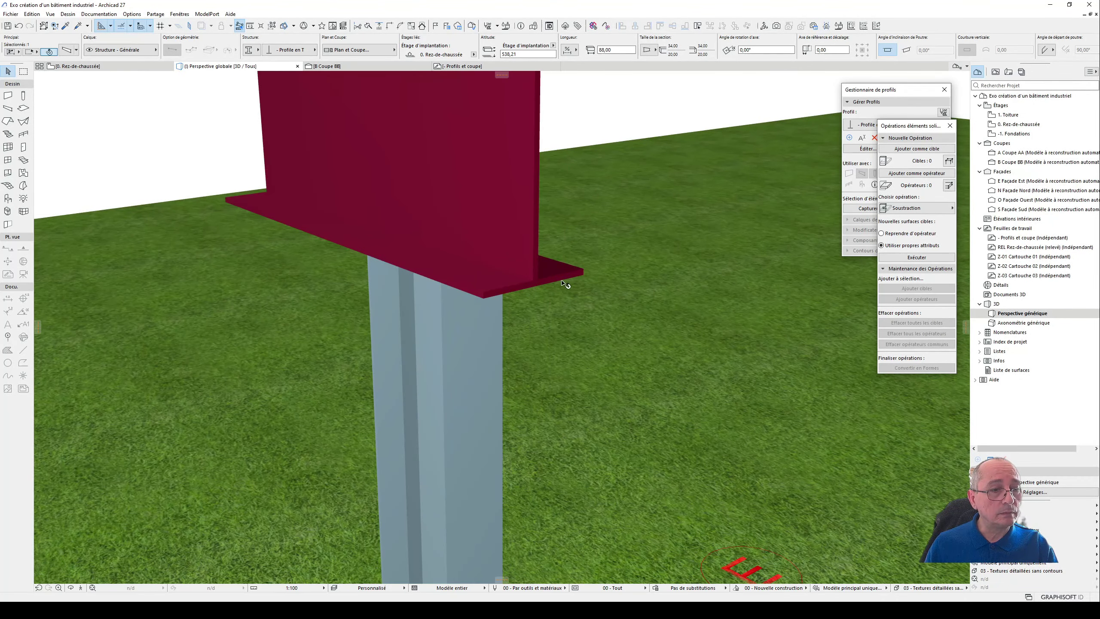
pyautogui.click(547, 283)
pyautogui.scroll(-4, 550, 243)
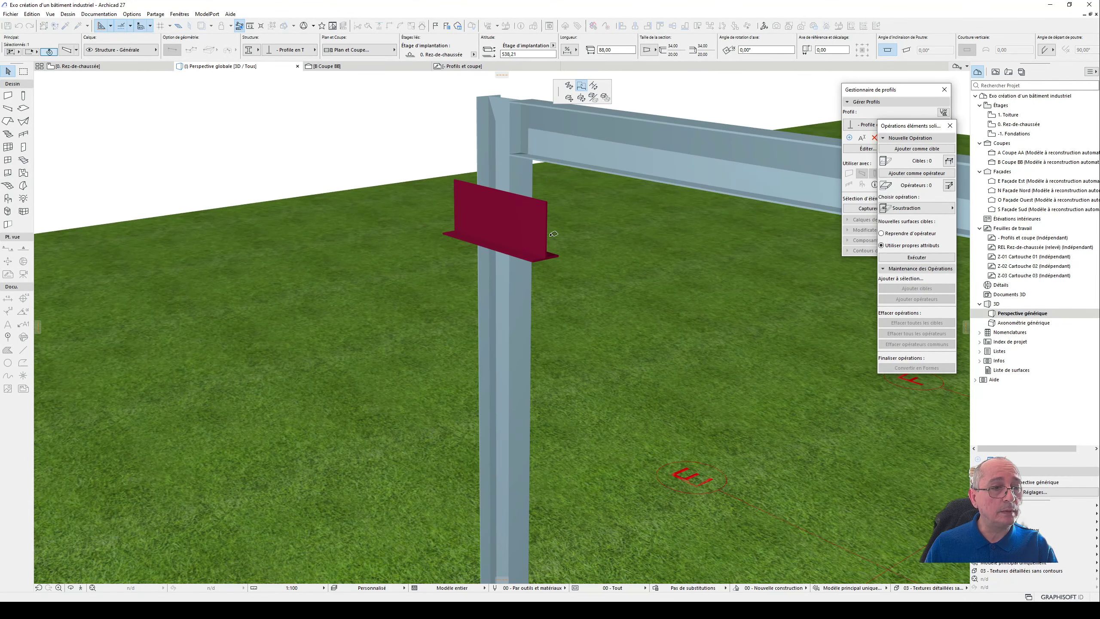
pyautogui.click(553, 200)
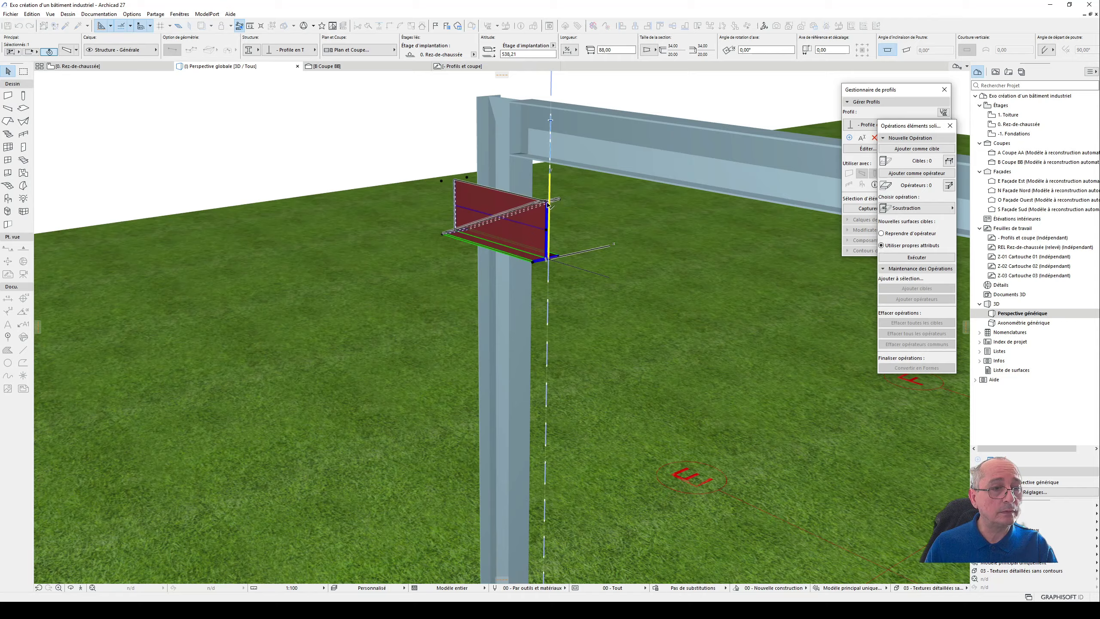
pyautogui.moveTo(557, 204)
pyautogui.keyDown('shift'); pyautogui.mouseDown(button='middle')
pyautogui.moveTo(606, 230)
pyautogui.moveTo(691, 191)
pyautogui.moveTo(363, 233)
pyautogui.moveTo(582, 231)
pyautogui.moveTo(563, 212)
pyautogui.mouseUp(button='middle'); pyautogui.keyUp('shift')
pyautogui.click(541, 200)
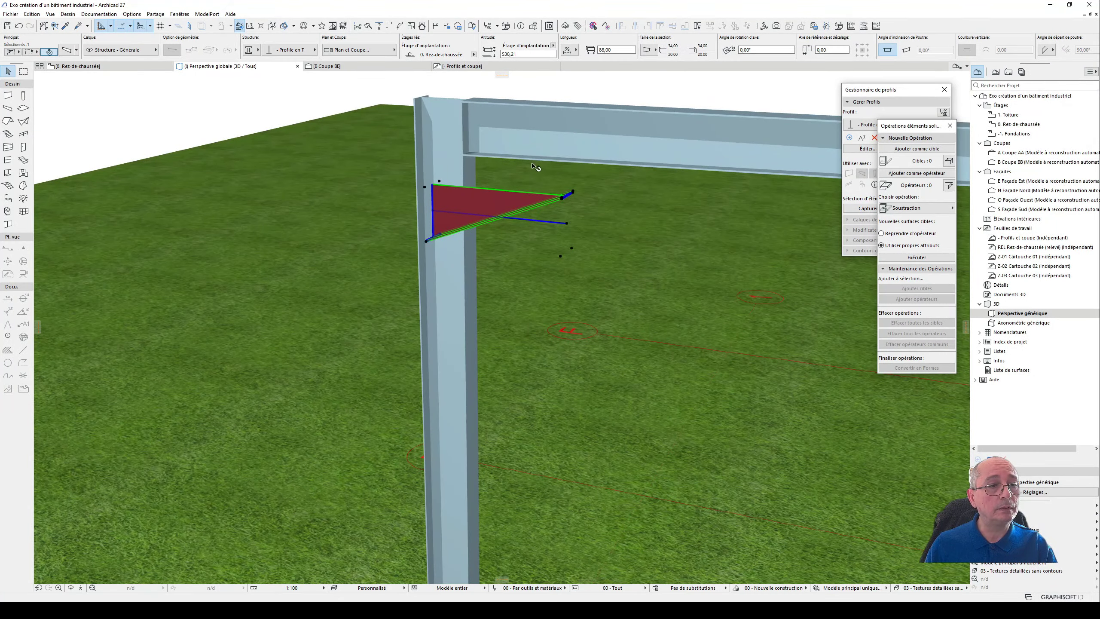
# - Move the haunch in the floor plan onto the roof beam's axis, with its corner against the column's corner
pyautogui.press('F2')
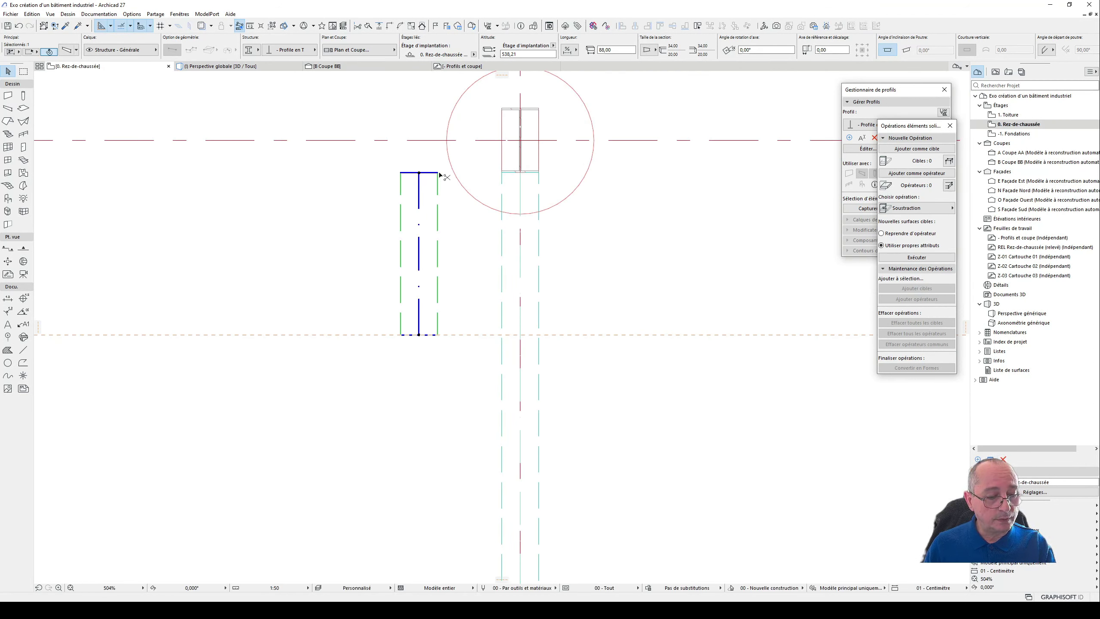
pyautogui.moveTo(439, 172); pyautogui.dragTo(539, 173)
pyautogui.press('F3')
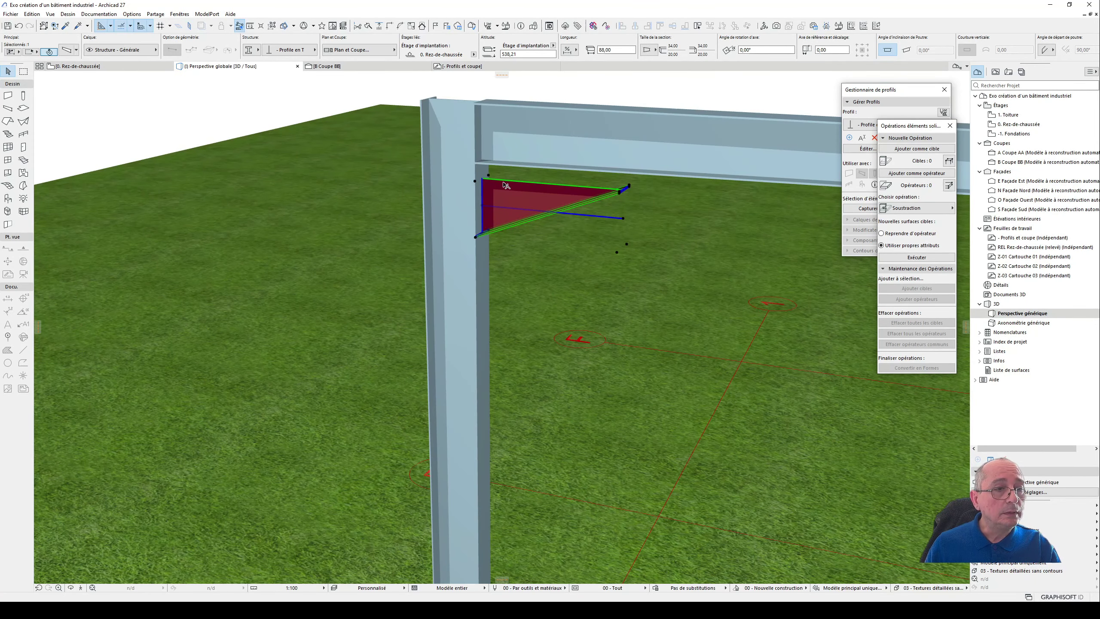
# - Raise the haunch about 10 cm in 3D so its upper corner meets the underside of the roof beam
pyautogui.scroll(3, 489, 165)
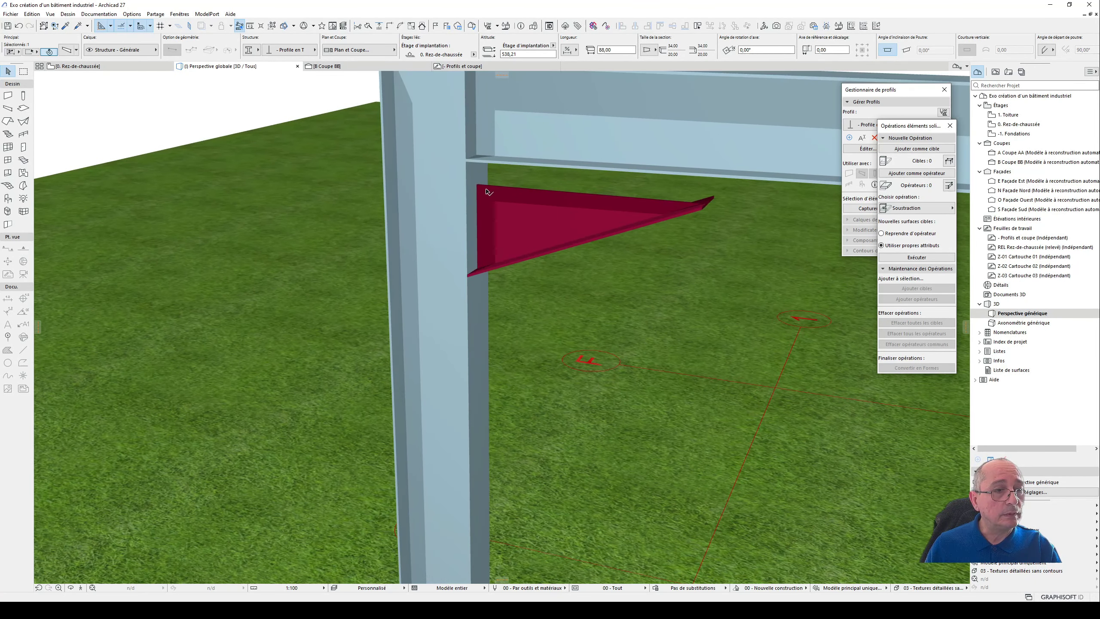
pyautogui.hotkey('ctrl', 'd')
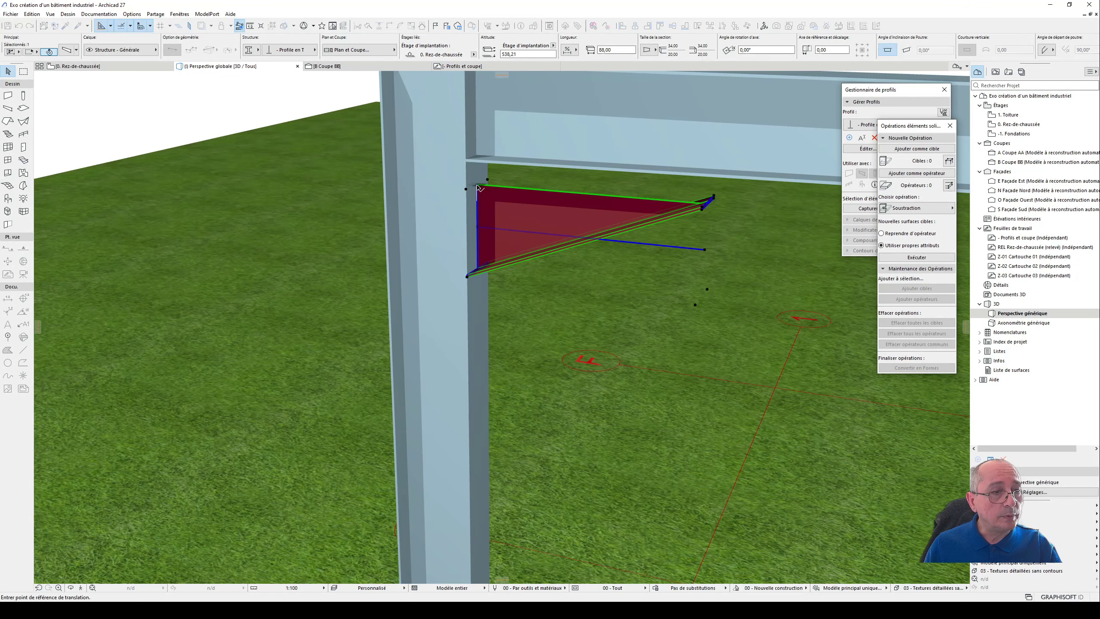
pyautogui.click(478, 187)
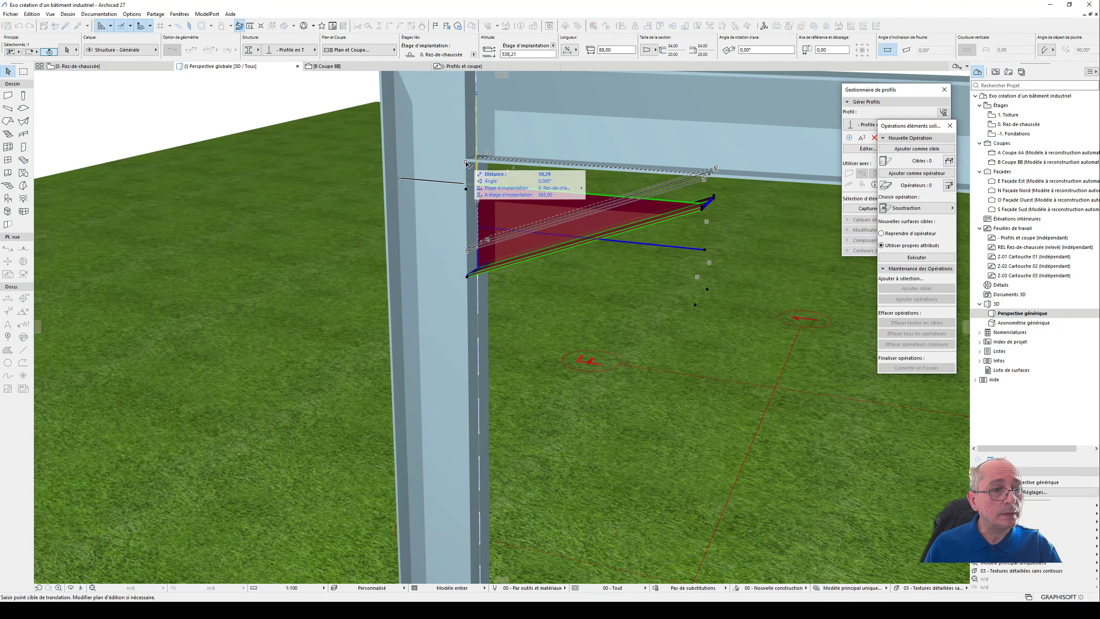
pyautogui.click(466, 163)
# - Stretch the haunch's bottom flange slightly at its thin end beneath the roof beam
pyautogui.keyDown('shift'); pyautogui.moveTo(516, 193); pyautogui.dragTo(569, 160, button='middle'); pyautogui.keyUp('shift')
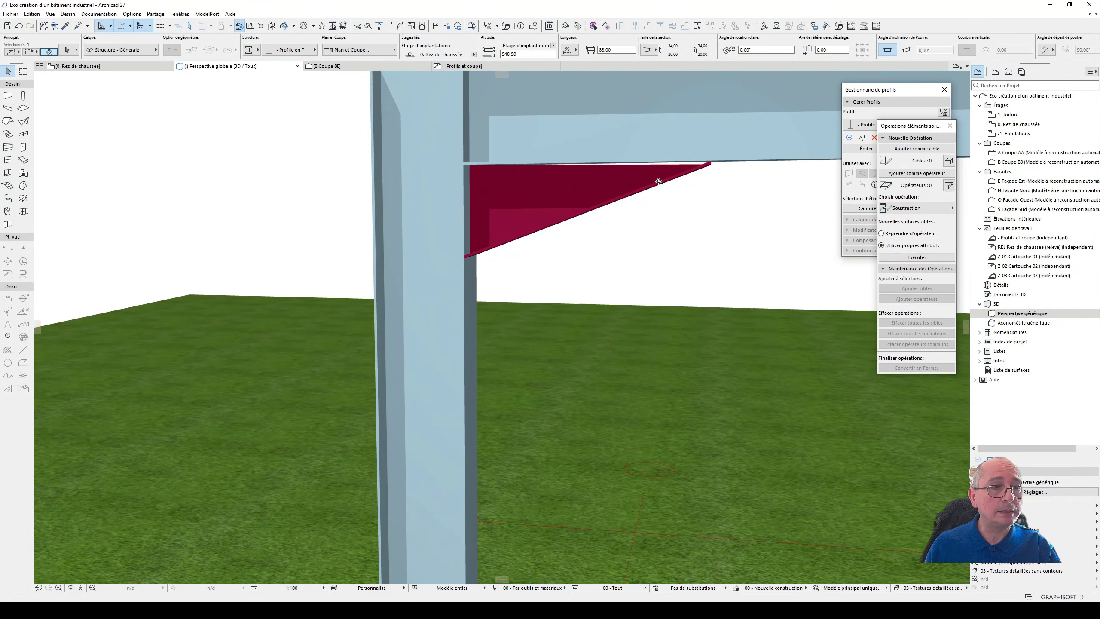
pyautogui.scroll(2, 700, 168)
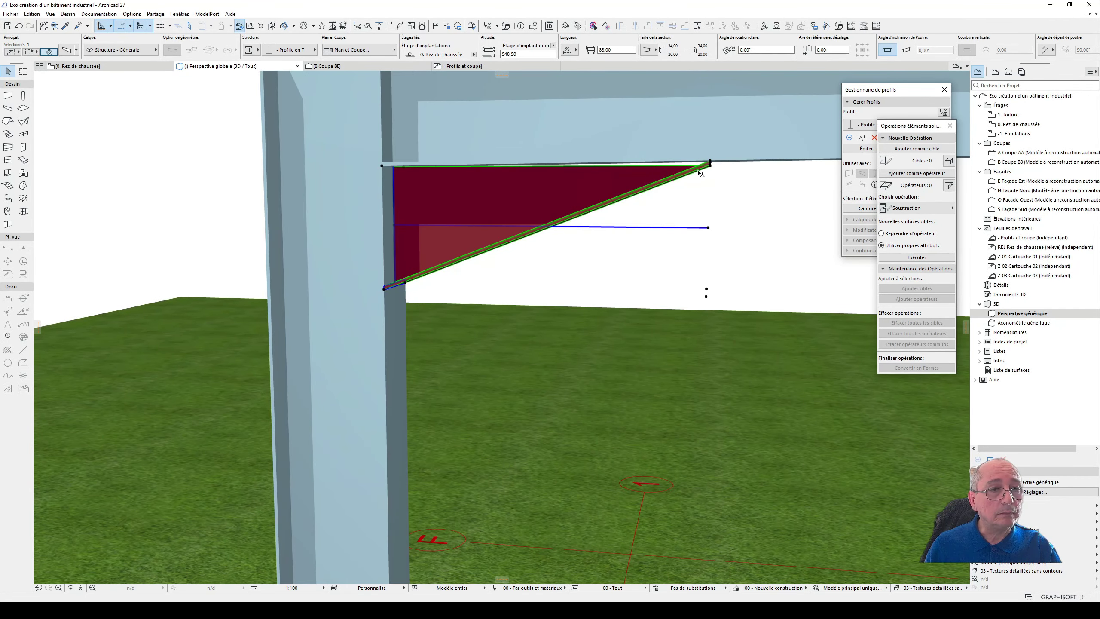
pyautogui.keyDown('shift'); pyautogui.moveTo(646, 179); pyautogui.dragTo(728, 172, button='middle'); pyautogui.keyUp('shift')
pyautogui.scroll(3, 701, 177)
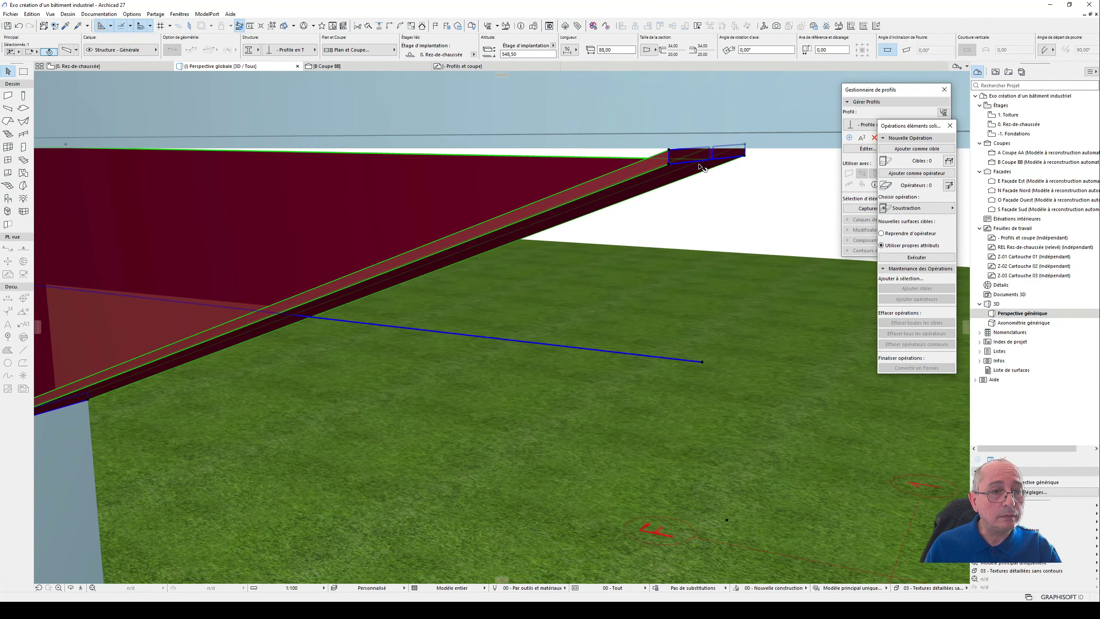
pyautogui.click(697, 162)
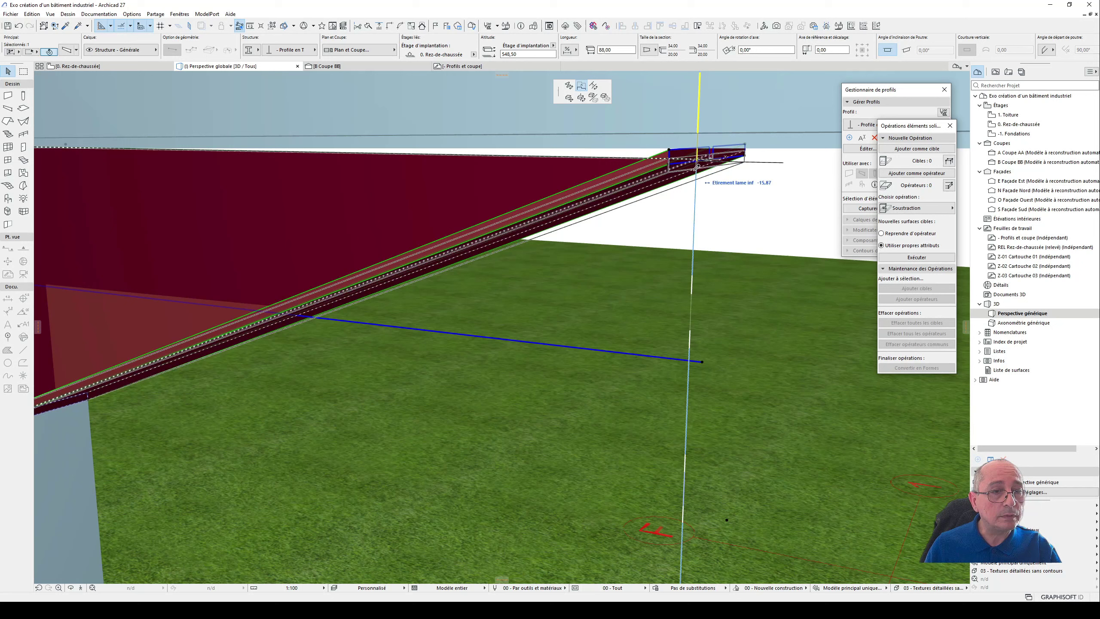
pyautogui.click(665, 173)
pyautogui.keyDown('shift'); pyautogui.moveTo(658, 176); pyautogui.dragTo(459, 232, button='middle'); pyautogui.keyUp('shift')
pyautogui.click(613, 183)
pyautogui.click(612, 187)
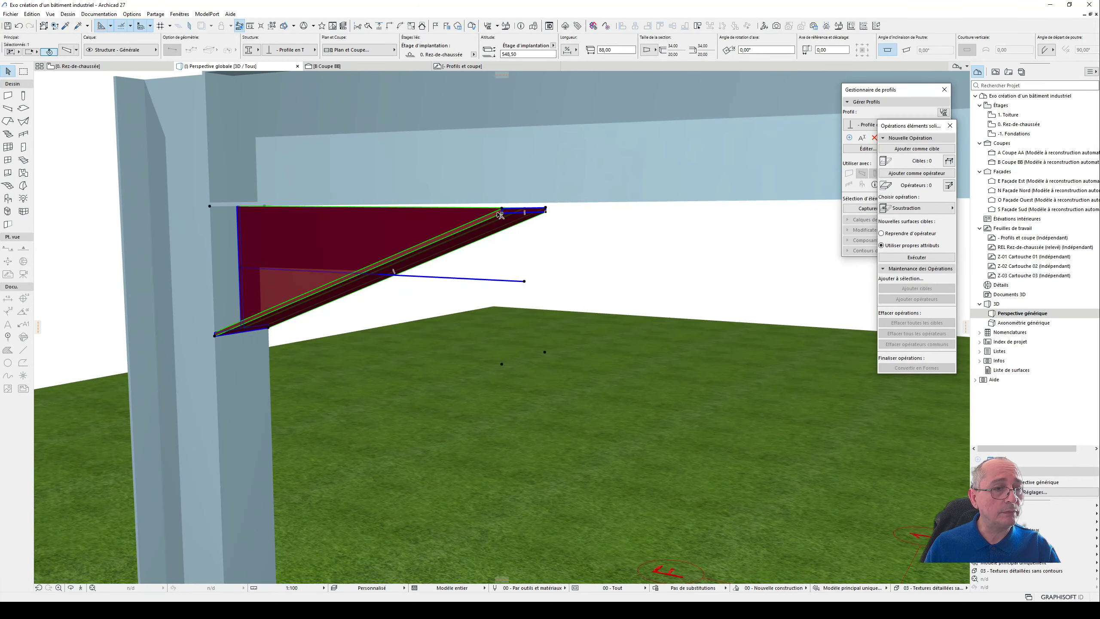
pyautogui.click(239, 208)
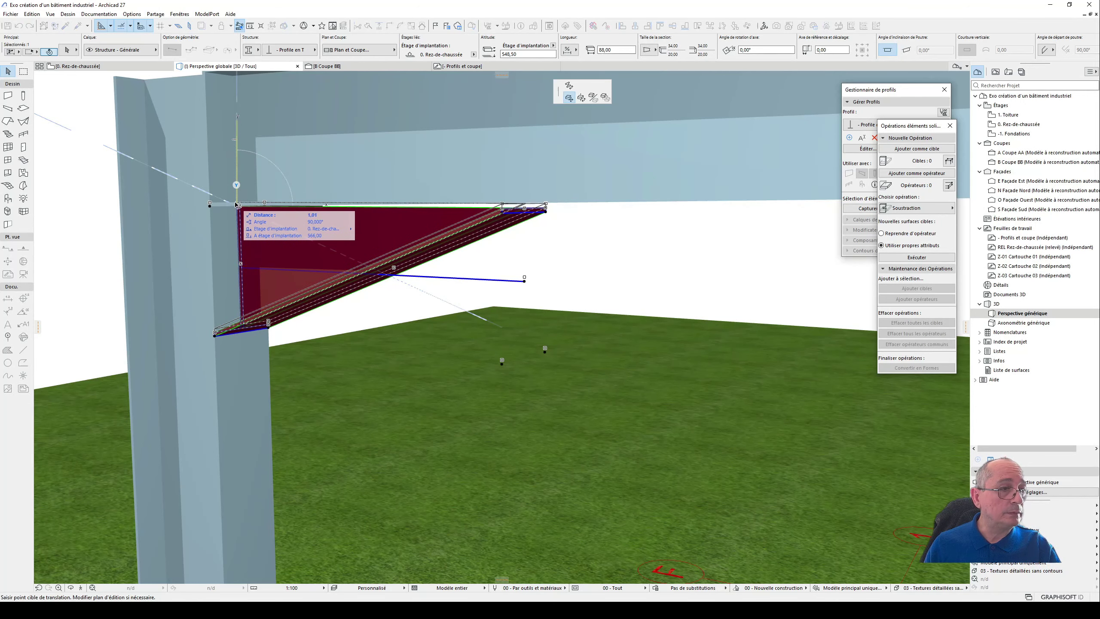
pyautogui.press('Escape')
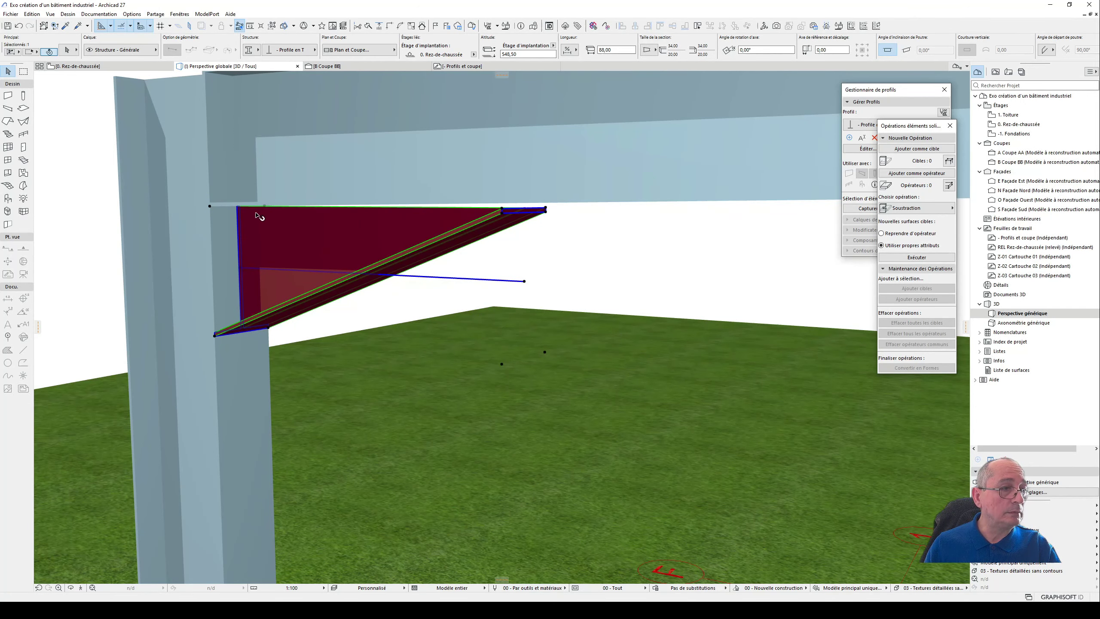
# - Raise the haunch slightly in 3D, by about 1 cm, so its thin end meets the underside of the roof beam
pyautogui.scroll(2, 294, 225)
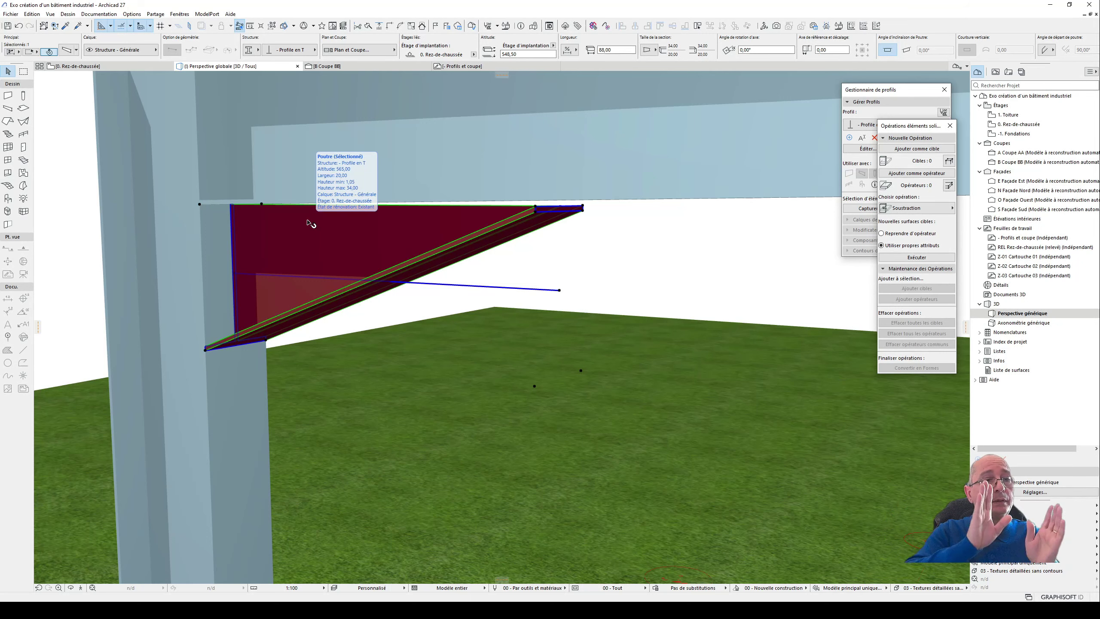
pyautogui.scroll(1, 559, 211)
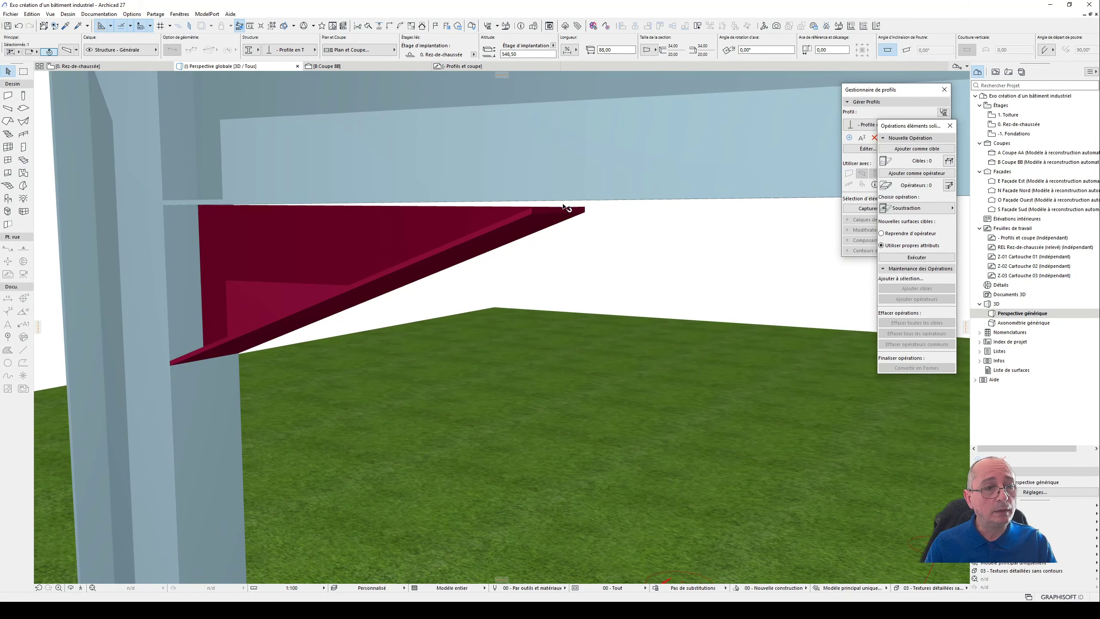
pyautogui.hotkey('ctrl', 'd')
pyautogui.click(558, 207)
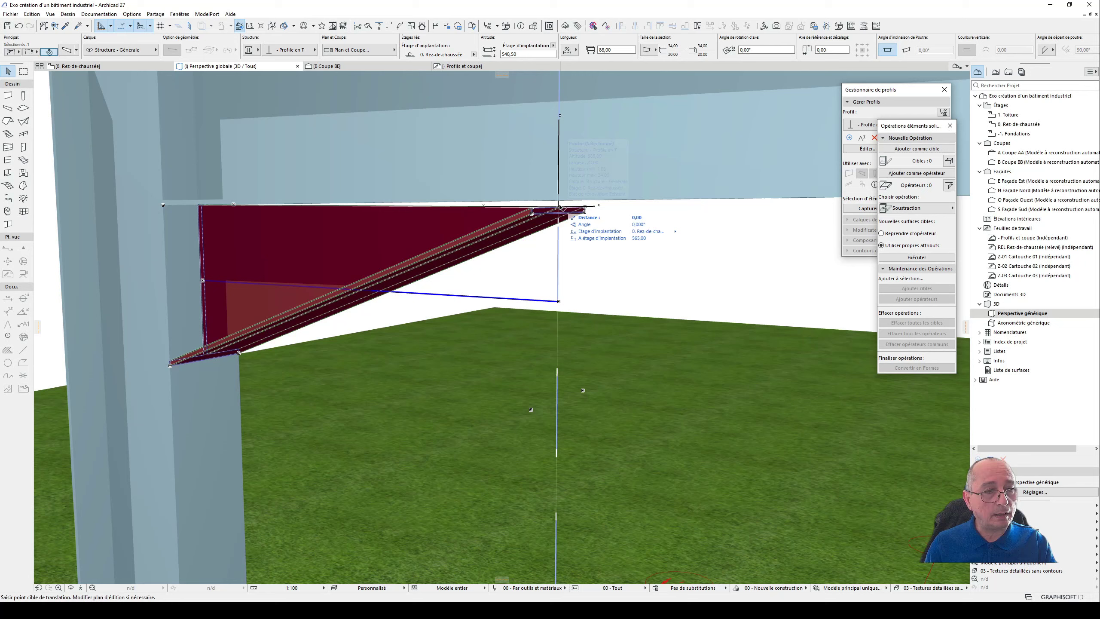
pyautogui.click(559, 201)
pyautogui.moveTo(470, 208)
pyautogui.keyDown('shift'); pyautogui.mouseDown(button='middle')
pyautogui.moveTo(606, 184)
pyautogui.moveTo(611, 197)
pyautogui.moveTo(547, 208)
pyautogui.moveTo(631, 203)
pyautogui.moveTo(481, 219)
pyautogui.mouseUp(button='middle'); pyautogui.keyUp('shift')
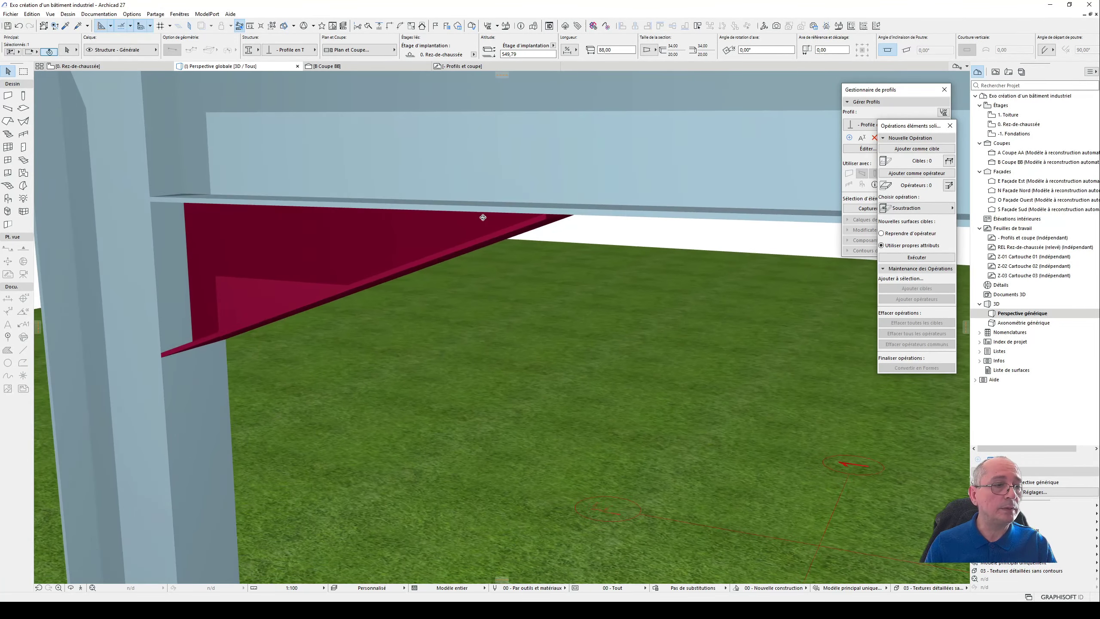
# - Examine in section BB how the haunch fits against the column and the underside of the roof beam
pyautogui.click(349, 66)
pyautogui.scroll(10, 189, 238)
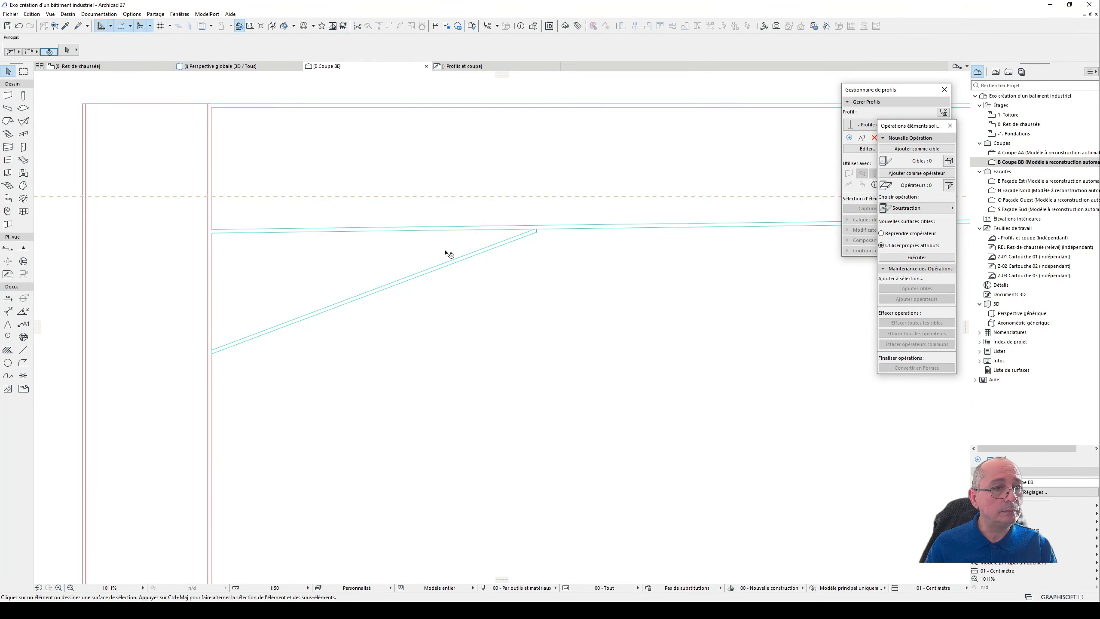
pyautogui.rightClick(489, 196)
pyautogui.press('Escape')
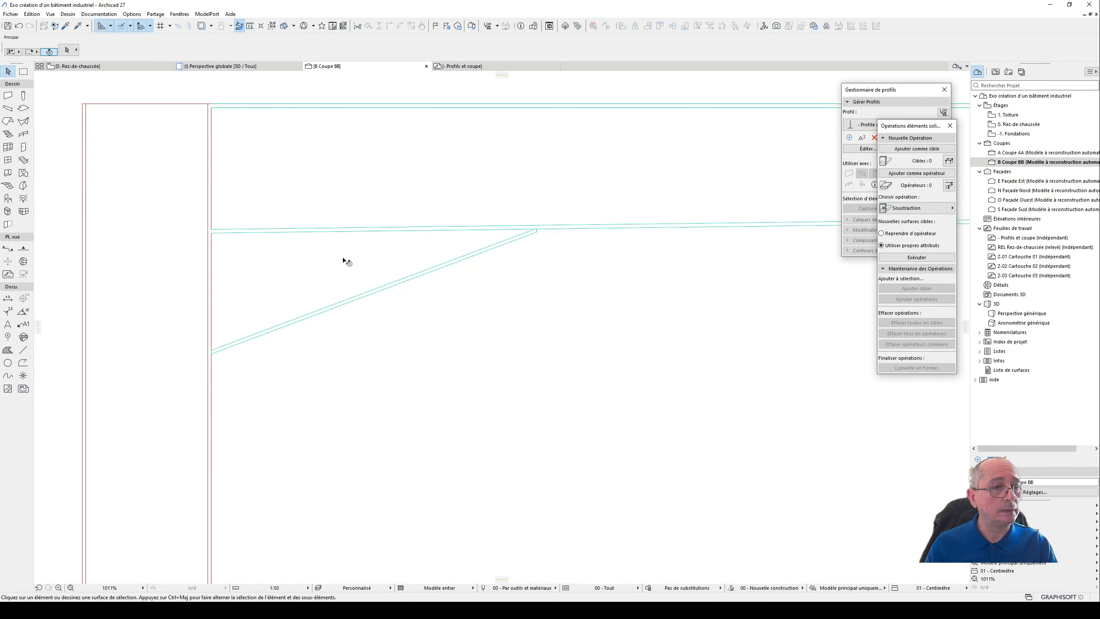
pyautogui.scroll(-3, 344, 260)
pyautogui.click(349, 267)
pyautogui.scroll(3, 280, 253)
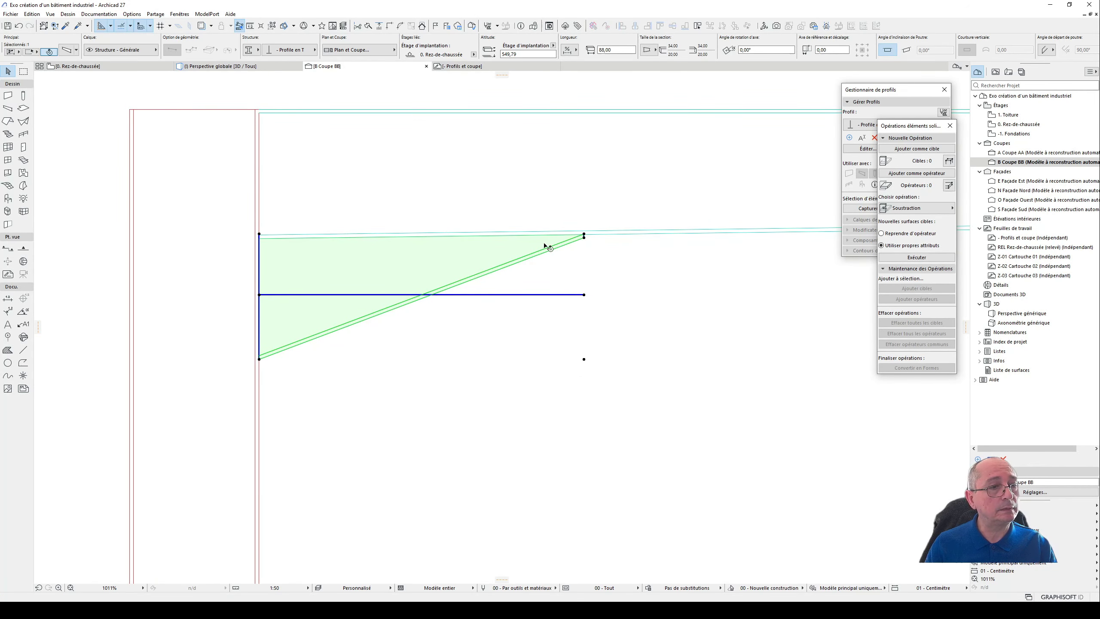
pyautogui.scroll(-7, 372, 250)
pyautogui.press('Escape')
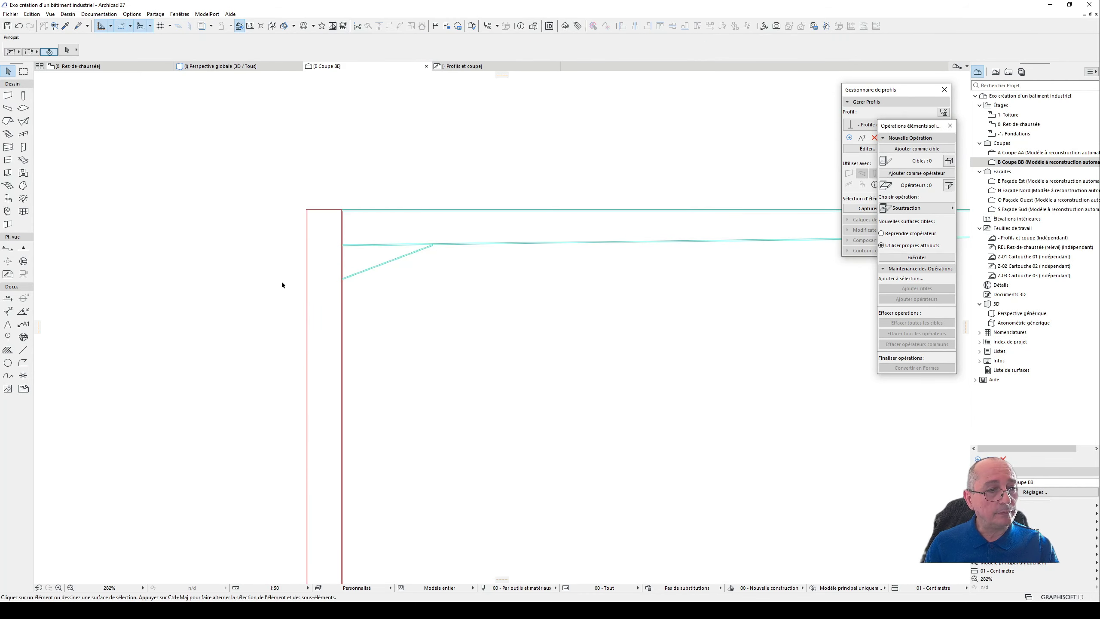
pyautogui.scroll(-8, 280, 283)
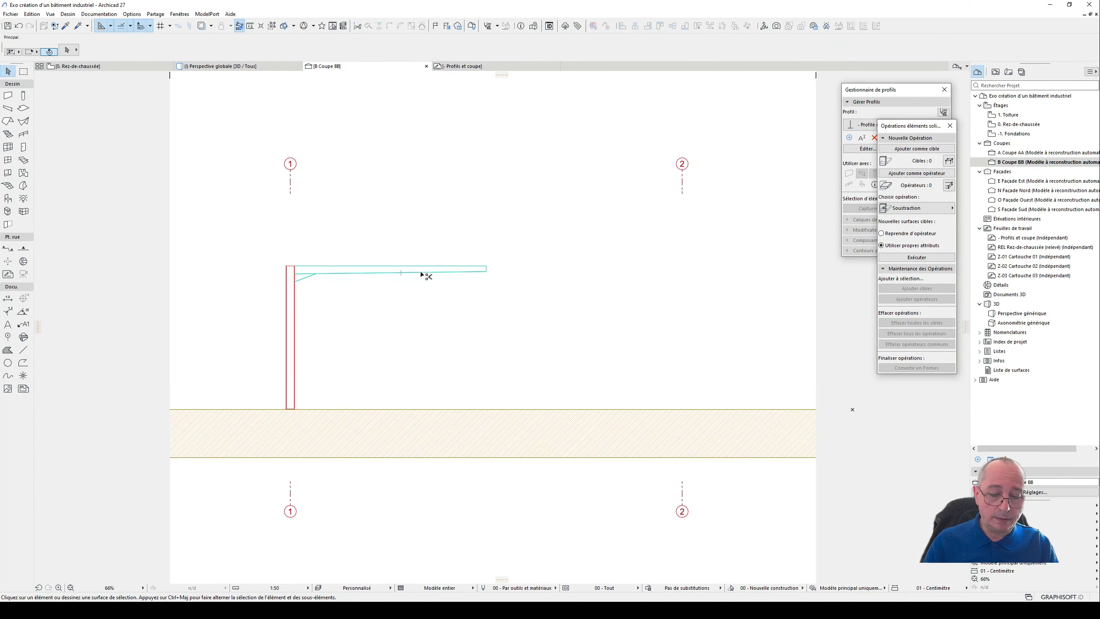
pyautogui.scroll(3, 345, 316)
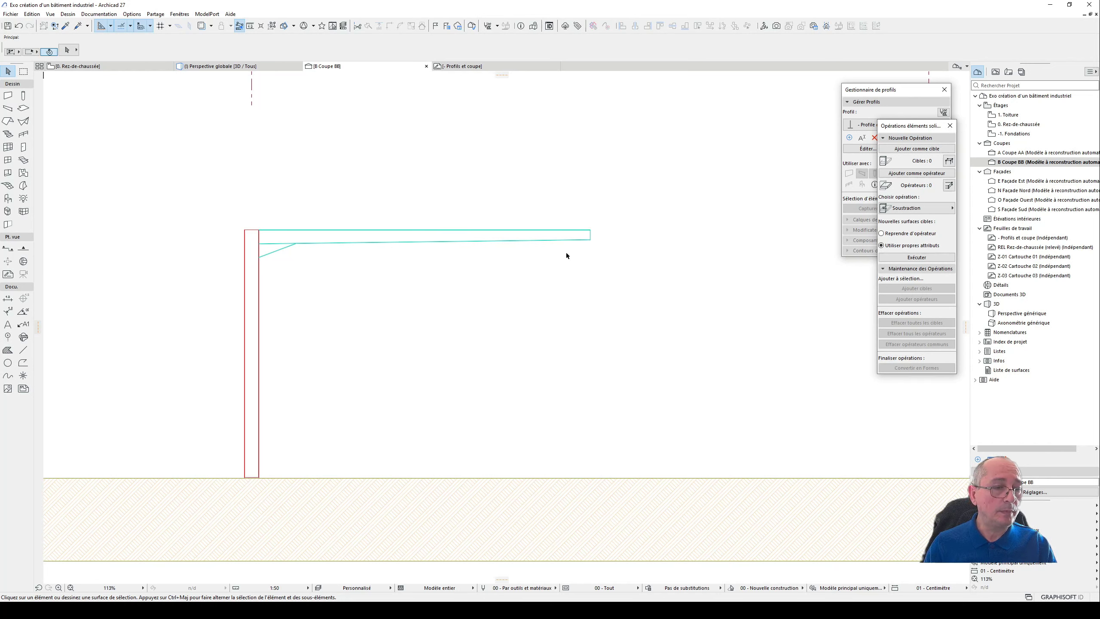
# - Select the haunch, the roof beam and the column together in the 3D view
pyautogui.press('F2')
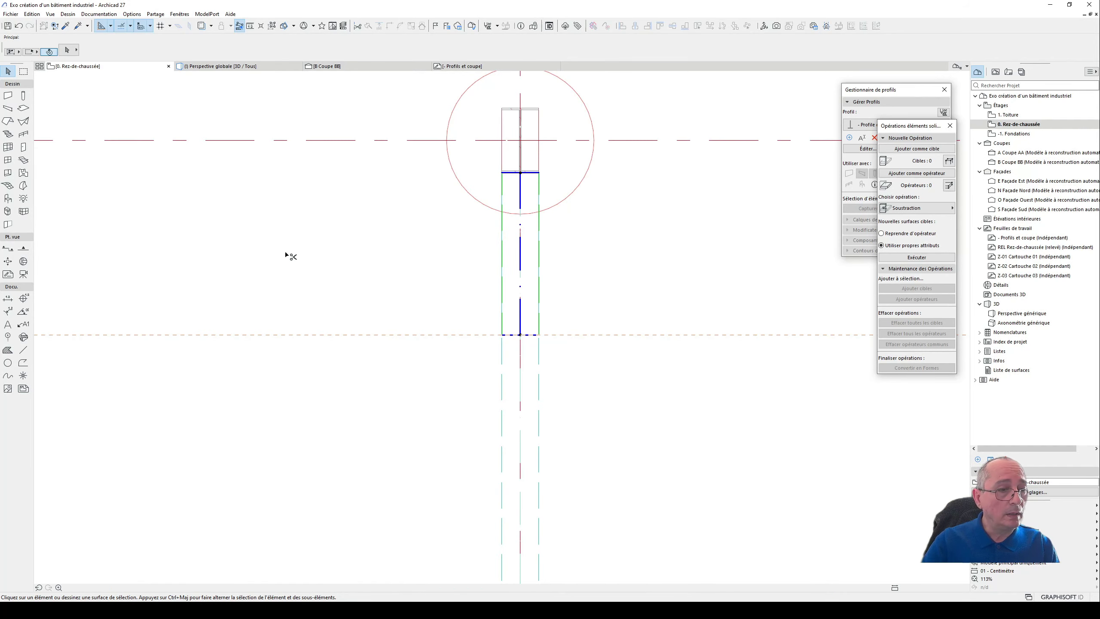
pyautogui.scroll(-2, 310, 253)
pyautogui.press('Escape')
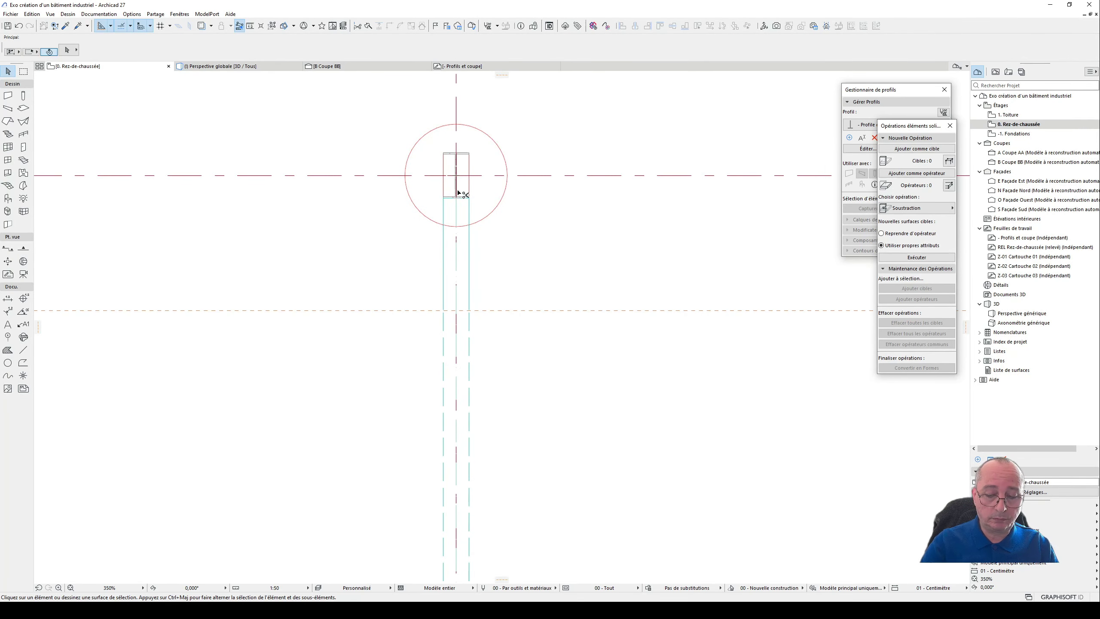
pyautogui.press('F3')
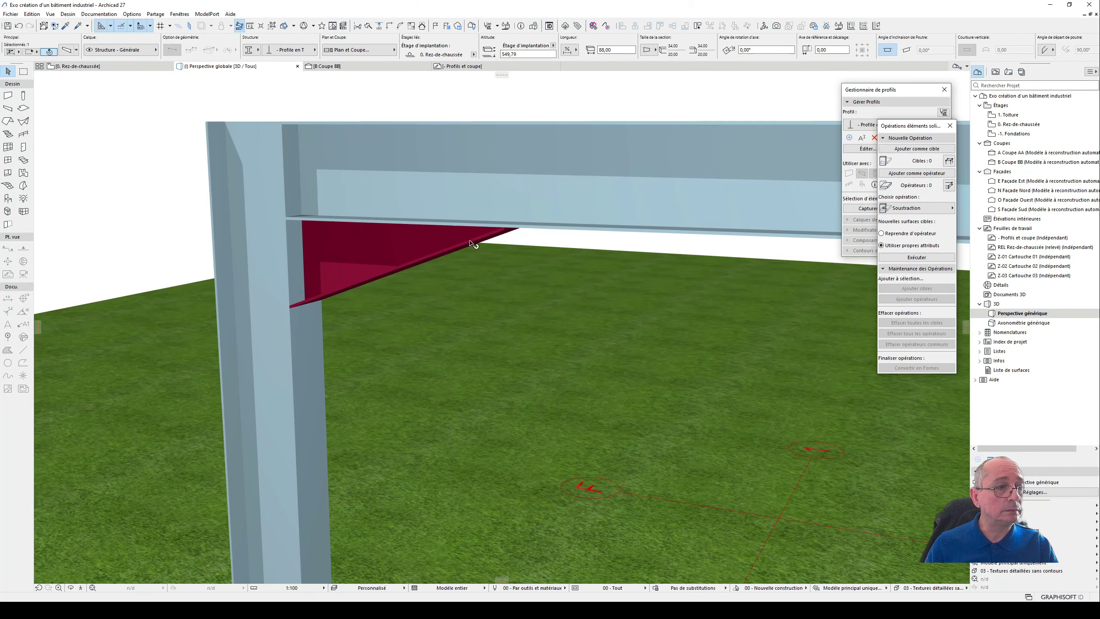
pyautogui.scroll(-1, 472, 243)
pyautogui.click(402, 243)
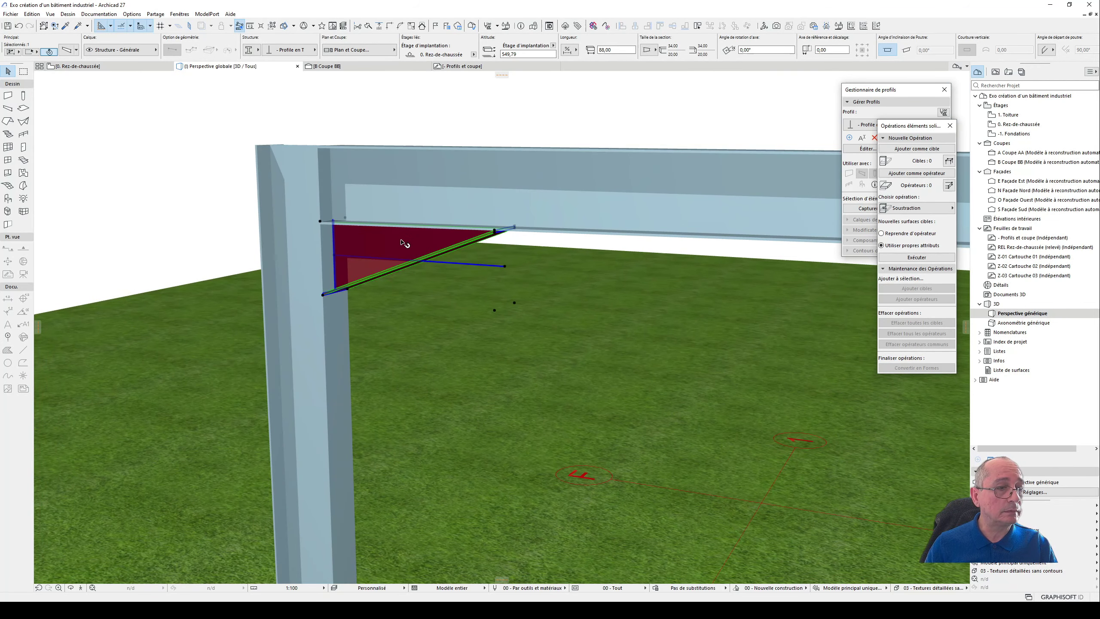
pyautogui.keyDown('shift'); pyautogui.click(450, 189); pyautogui.keyUp('shift')
pyautogui.keyDown('shift'); pyautogui.click(347, 273); pyautogui.keyUp('shift')
pyautogui.scroll(-3, 477, 145)
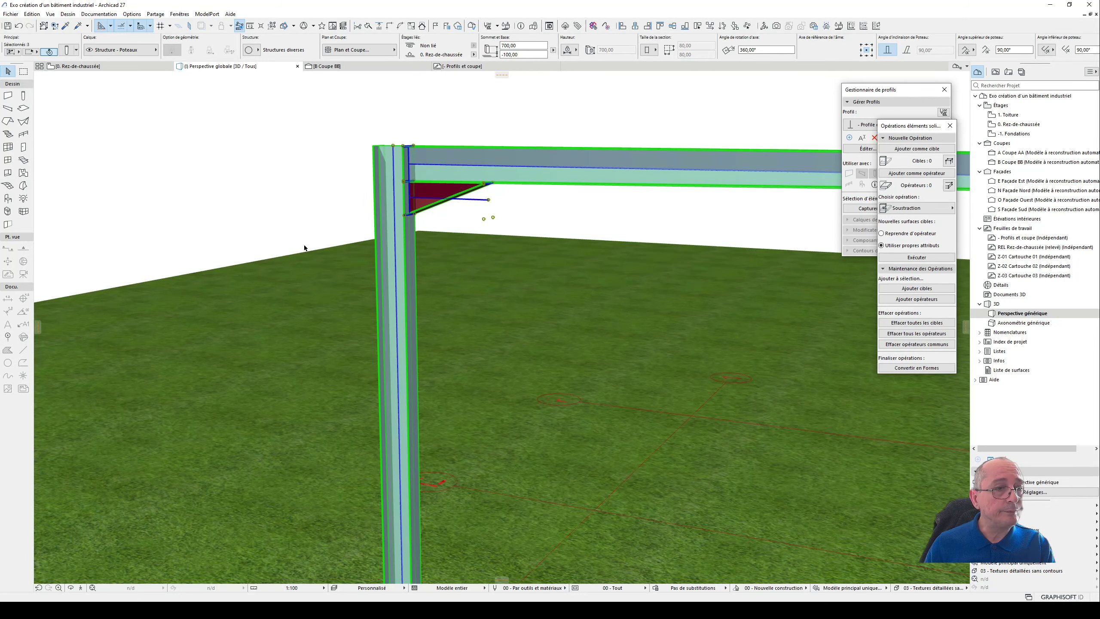
pyautogui.scroll(-2, 303, 242)
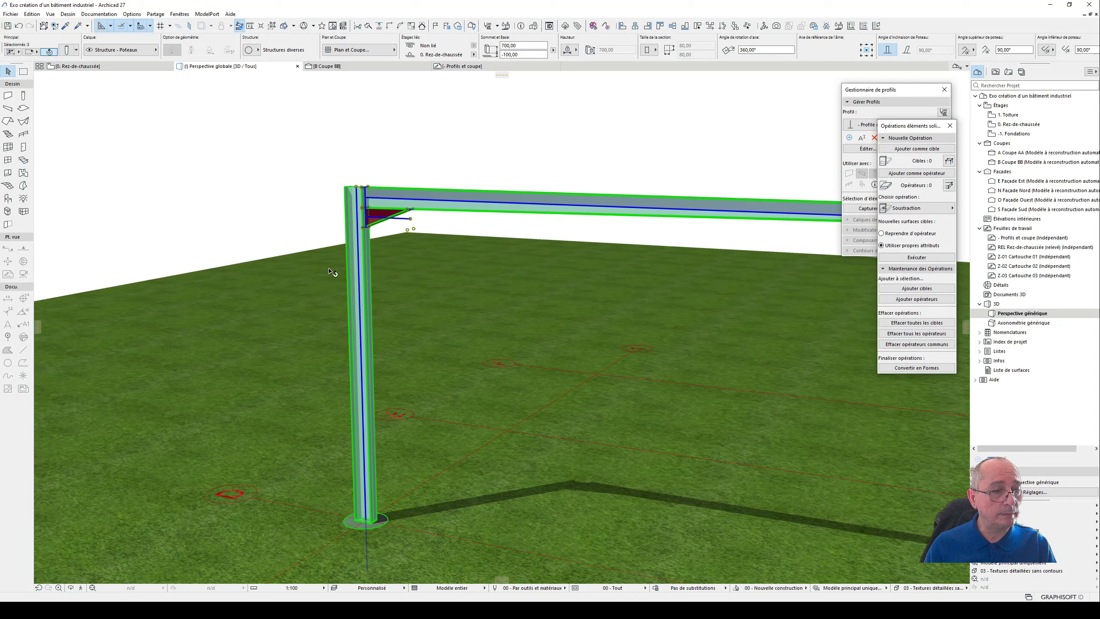
# - Mirror a copy of the column, roof beam and haunch across the midline between axes 1 and 2 in the floor plan
pyautogui.press('F2')
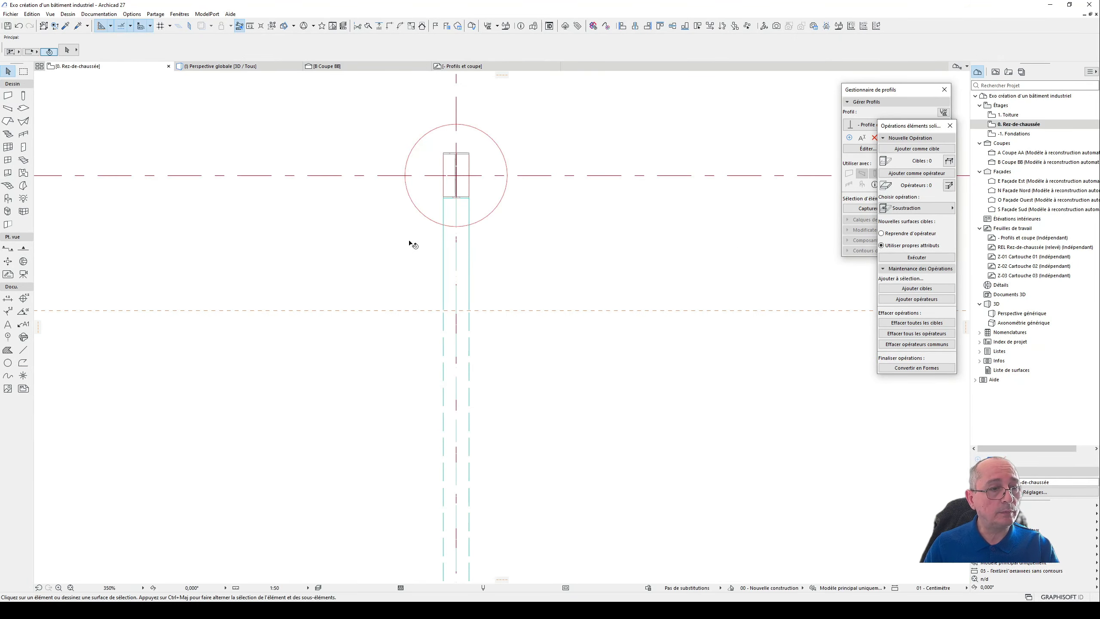
pyautogui.scroll(-5, 506, 173)
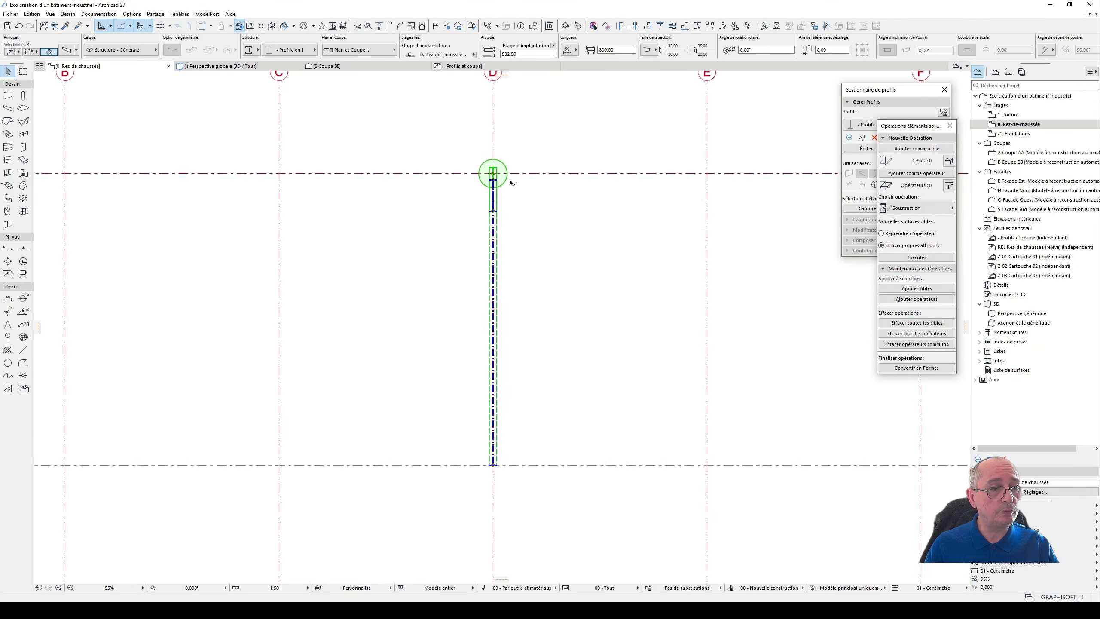
pyautogui.rightClick(550, 208)
pyautogui.click(563, 212)
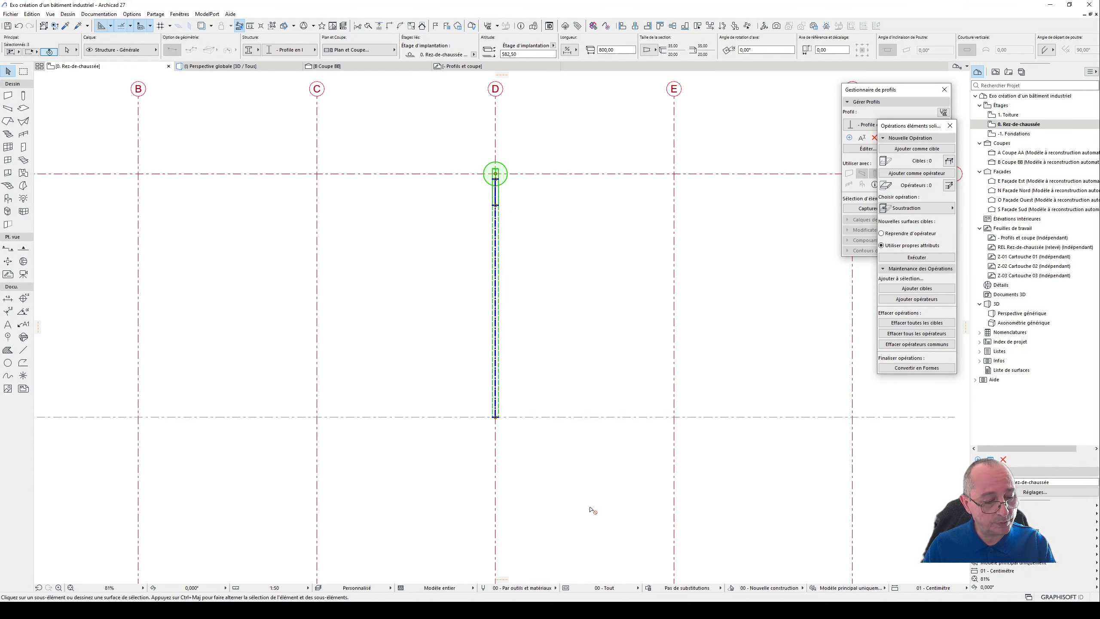
pyautogui.hotkey('ctrl', 'alt', 'm')
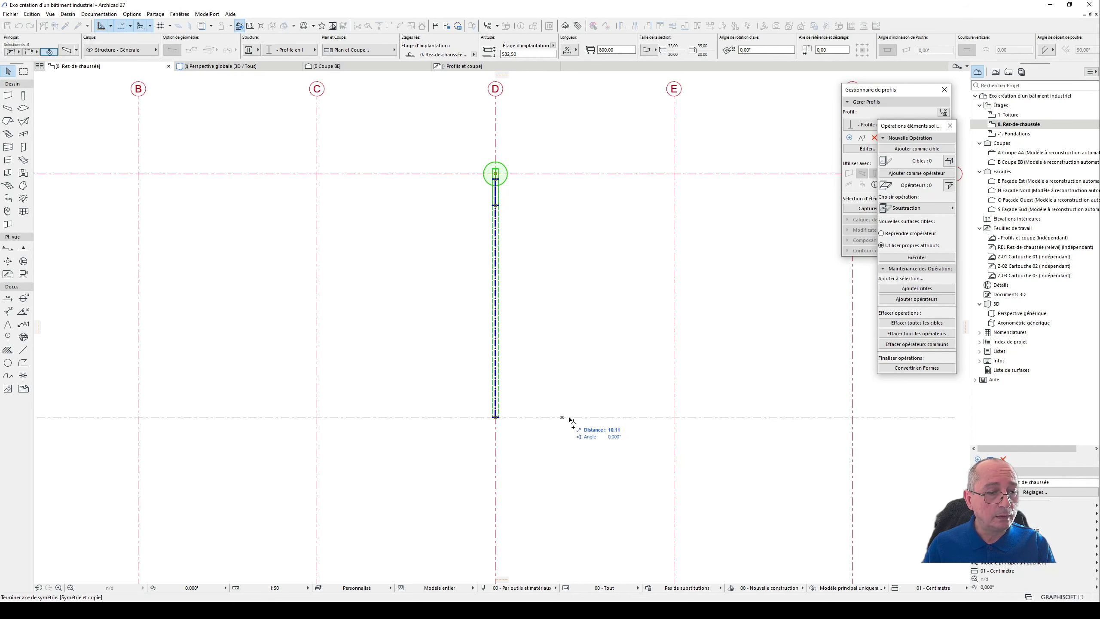
pyautogui.click(570, 419)
pyautogui.scroll(-2, 580, 334)
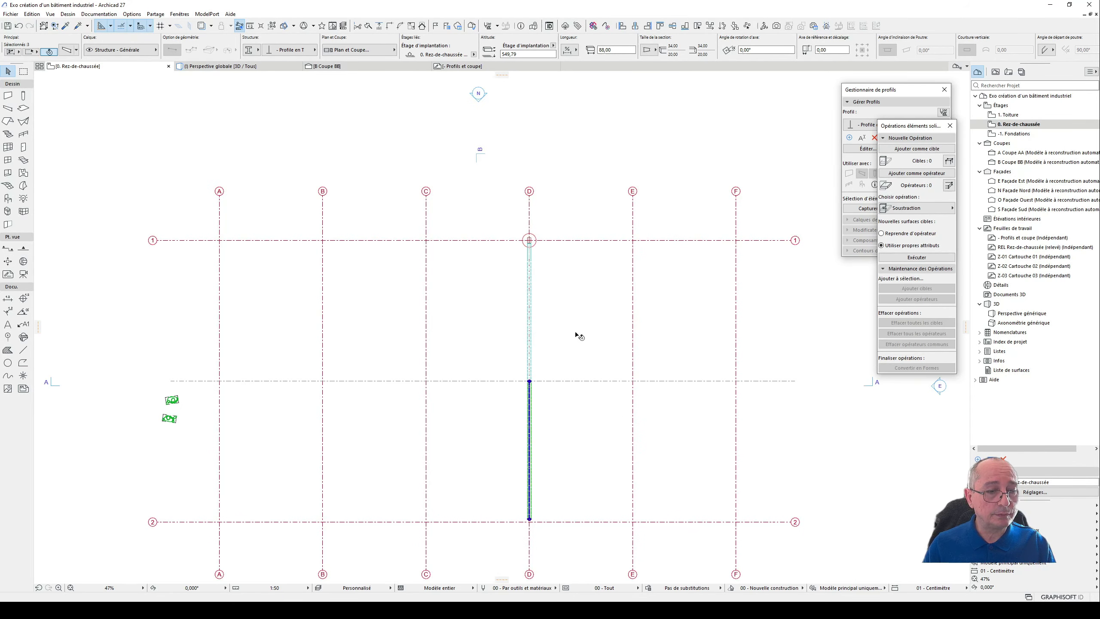
# - Examine the complete mirrored portal frame in 3D, especially how the two roof beams meet at midspan
pyautogui.press('F3')
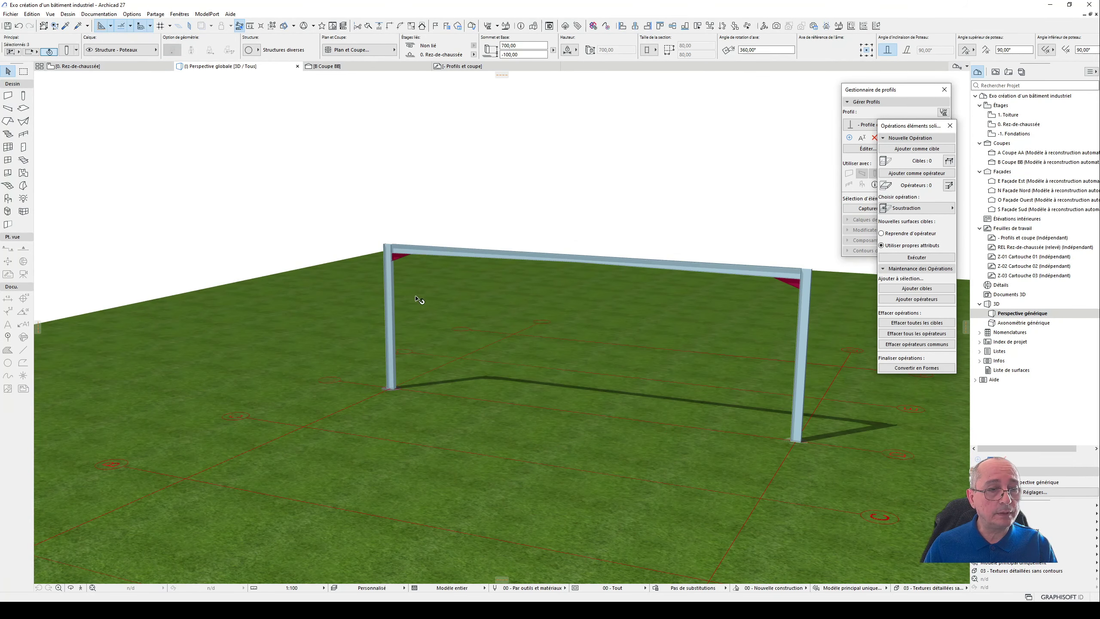
pyautogui.keyDown('shift'); pyautogui.moveTo(446, 303); pyautogui.dragTo(582, 230, button='middle'); pyautogui.keyUp('shift')
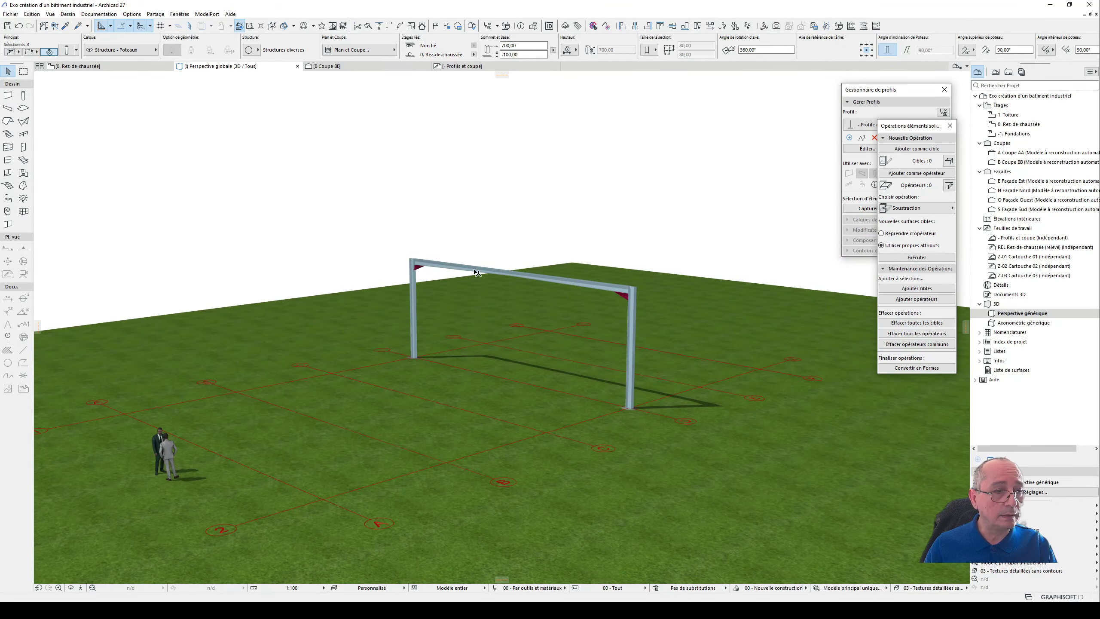
pyautogui.scroll(3, 561, 291)
pyautogui.scroll(-2, 561, 290)
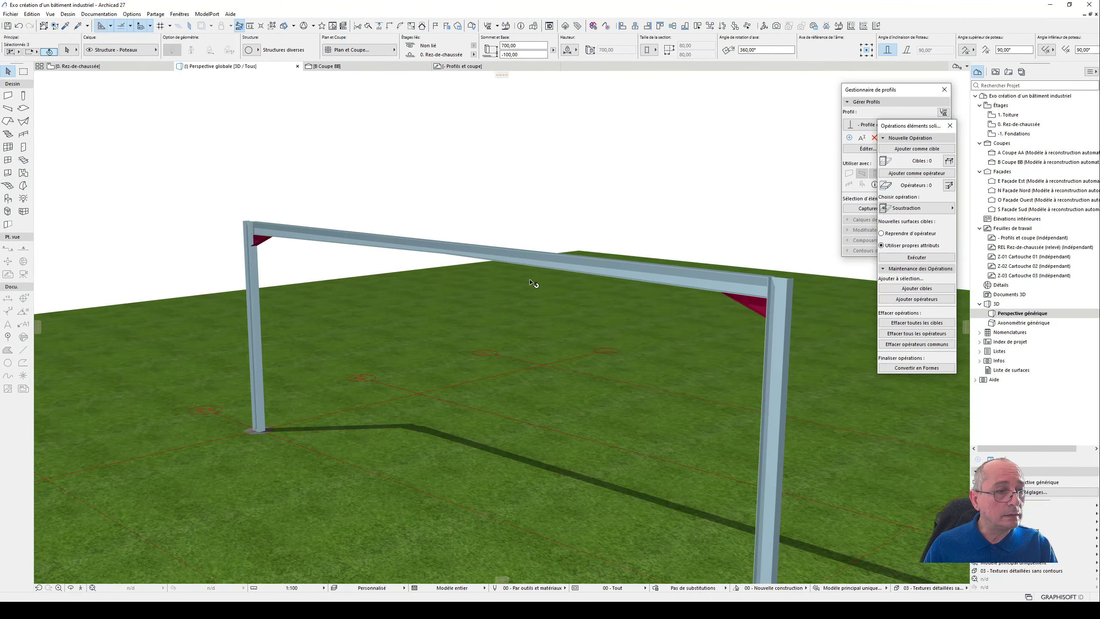
pyautogui.keyDown('shift'); pyautogui.moveTo(536, 285); pyautogui.dragTo(563, 260, button='middle'); pyautogui.keyUp('shift')
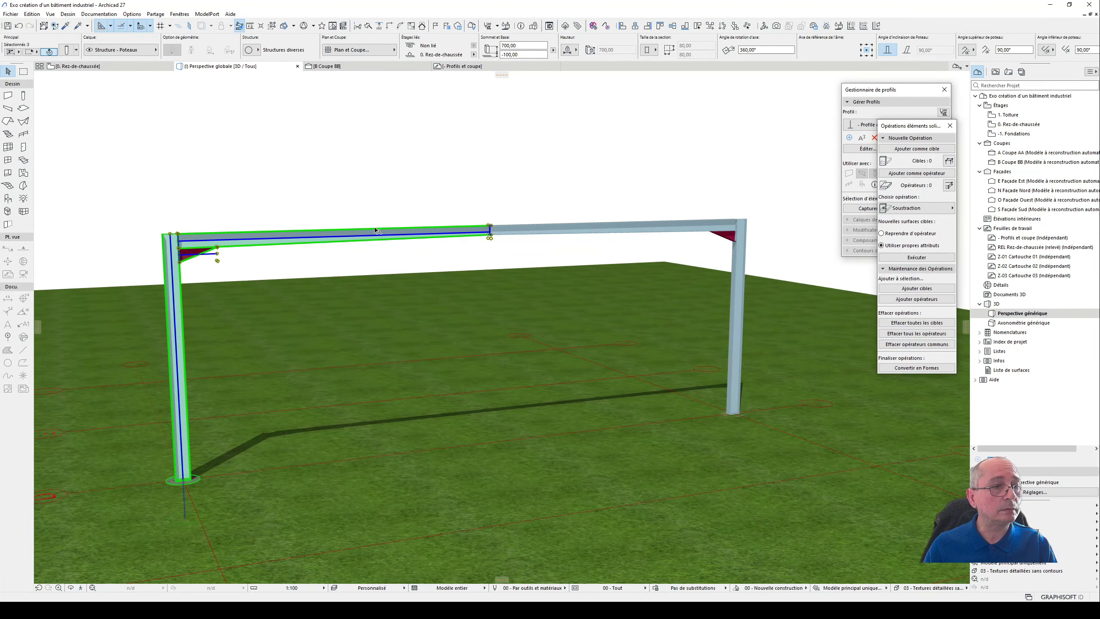
pyautogui.keyDown('shift'); pyautogui.moveTo(471, 229); pyautogui.dragTo(253, 245, button='middle'); pyautogui.keyUp('shift')
pyautogui.keyDown('shift'); pyautogui.moveTo(243, 240); pyautogui.dragTo(235, 234, button='middle'); pyautogui.keyUp('shift')
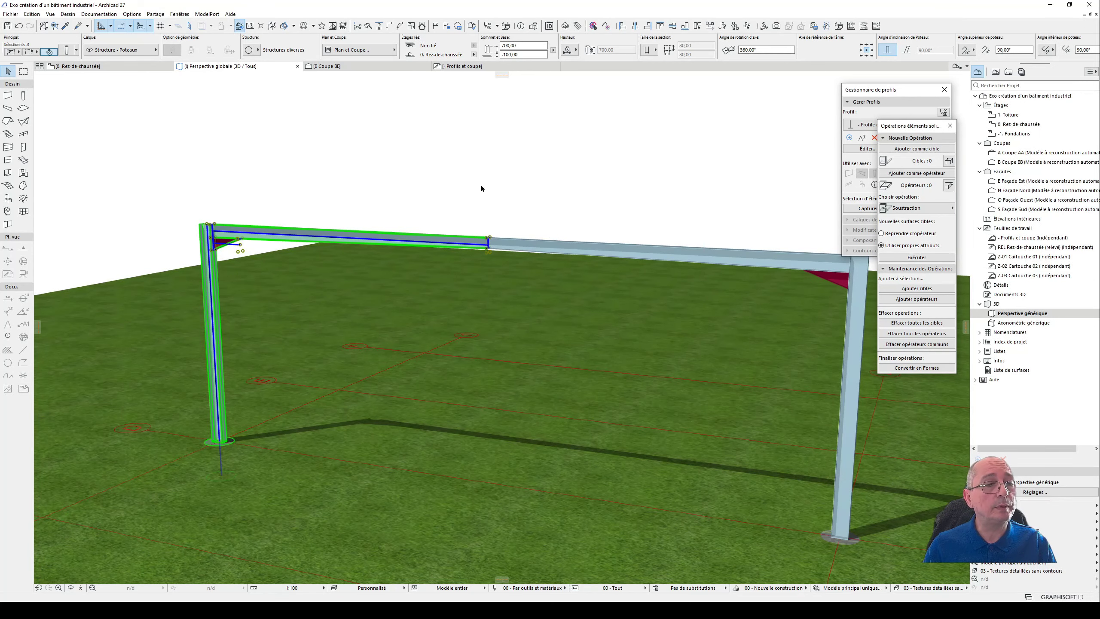
pyautogui.click(456, 188)
pyautogui.click(466, 248)
pyautogui.keyDown('shift'); pyautogui.moveTo(518, 232); pyautogui.dragTo(523, 208, button='middle'); pyautogui.keyUp('shift')
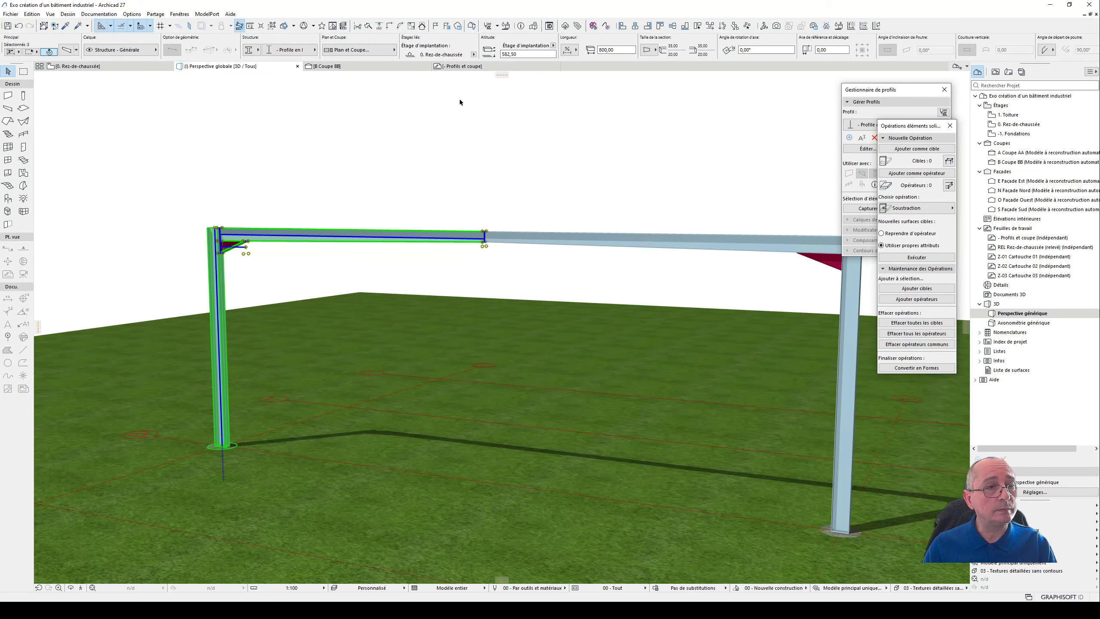
# - Check the roof slope annotation above the beam in the profiles and section detail drawing
pyautogui.click(461, 66)
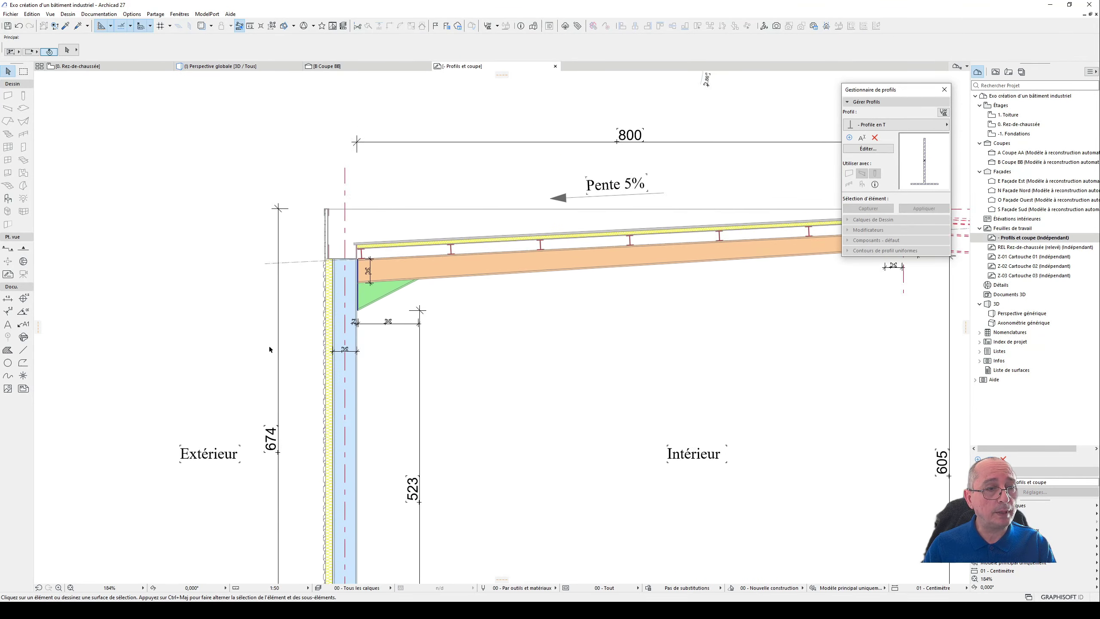
pyautogui.scroll(-3, 270, 349)
pyautogui.scroll(6, 386, 294)
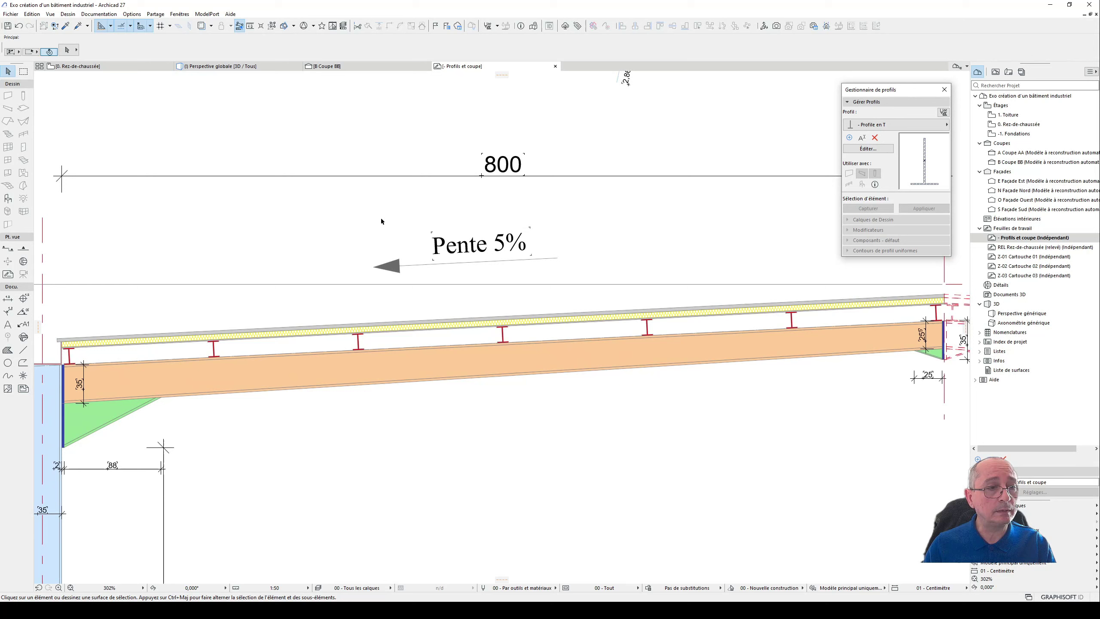
pyautogui.moveTo(334, 215); pyautogui.dragTo(566, 278)
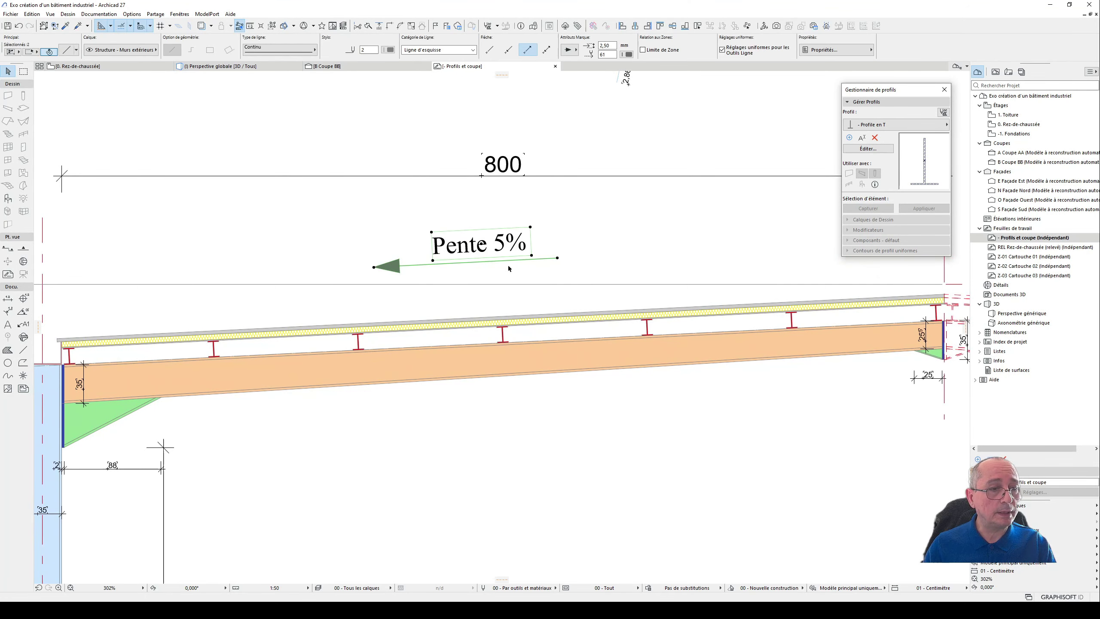
pyautogui.click(527, 271)
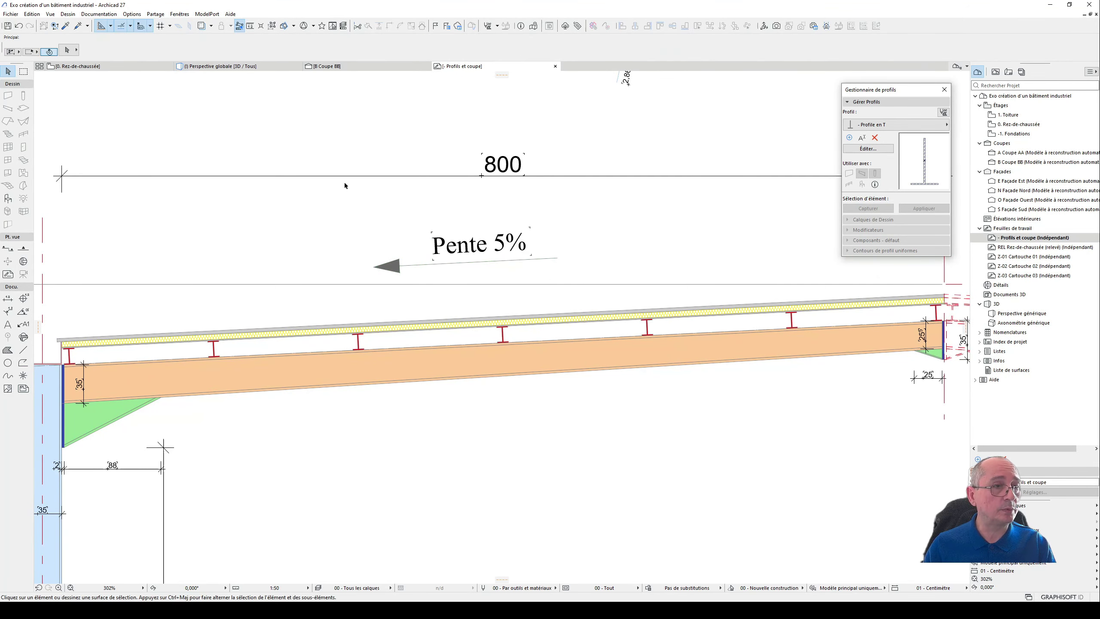
# - Remove the mirrored half of the frame in the floor plan, keeping the original column, beam and haunch, and view it in 3D
pyautogui.click(141, 66)
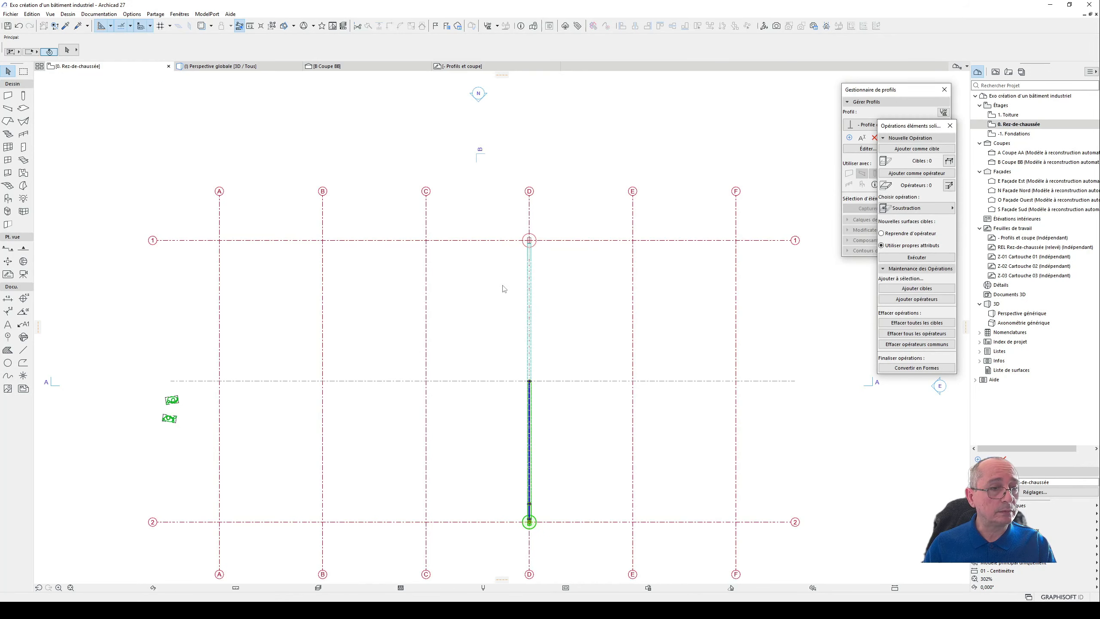
pyautogui.click(541, 392)
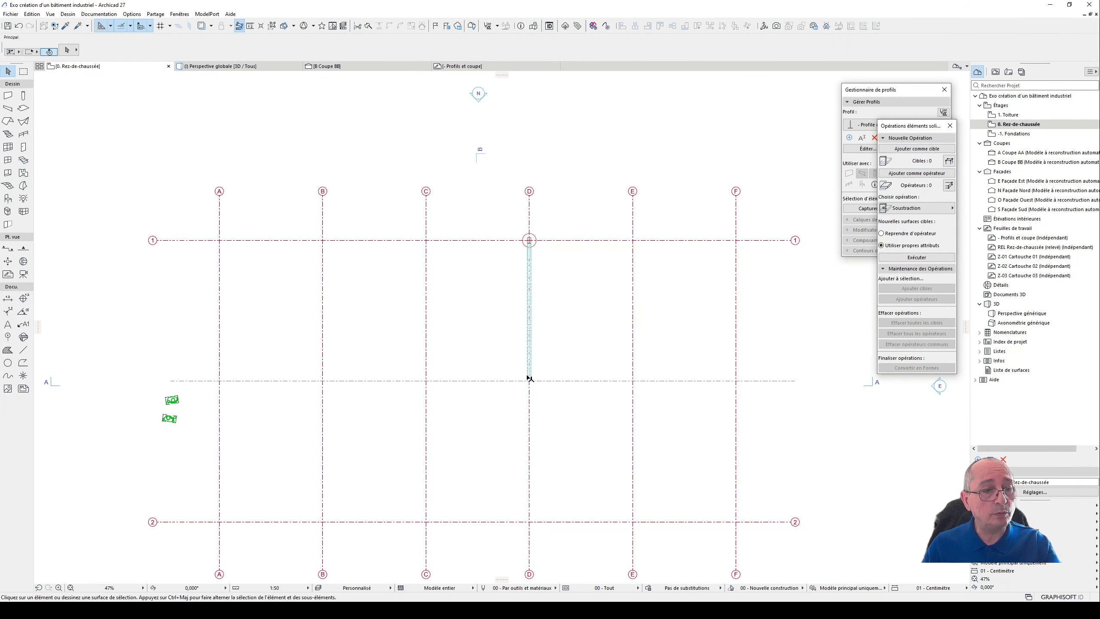
pyautogui.click(530, 345)
pyautogui.press('F3')
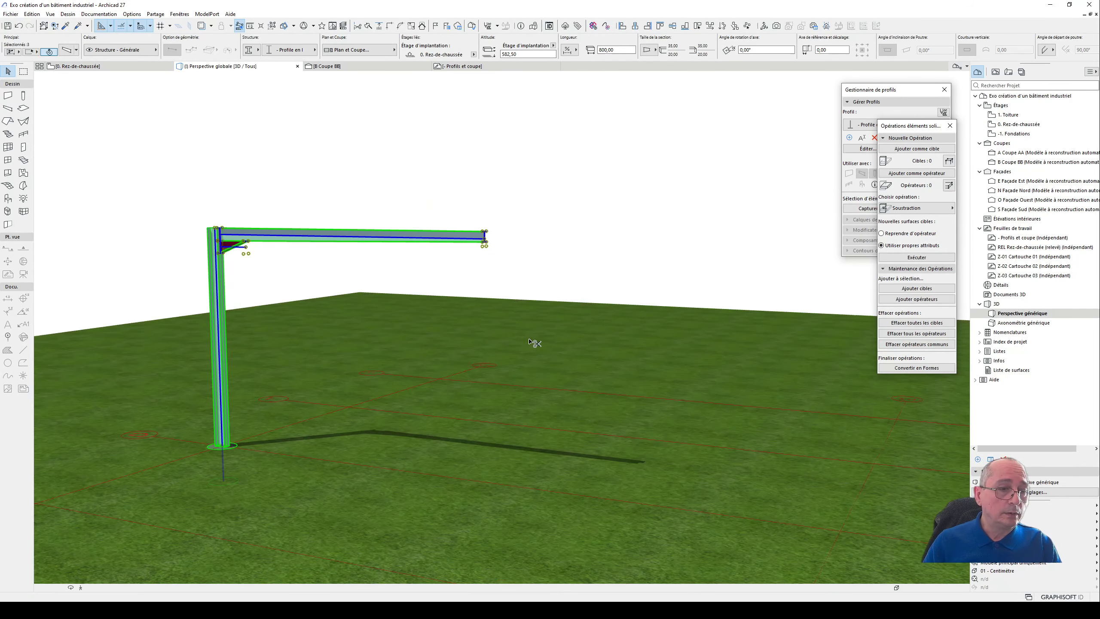
pyautogui.keyDown('shift'); pyautogui.moveTo(491, 248); pyautogui.dragTo(516, 209, button='middle'); pyautogui.keyUp('shift')
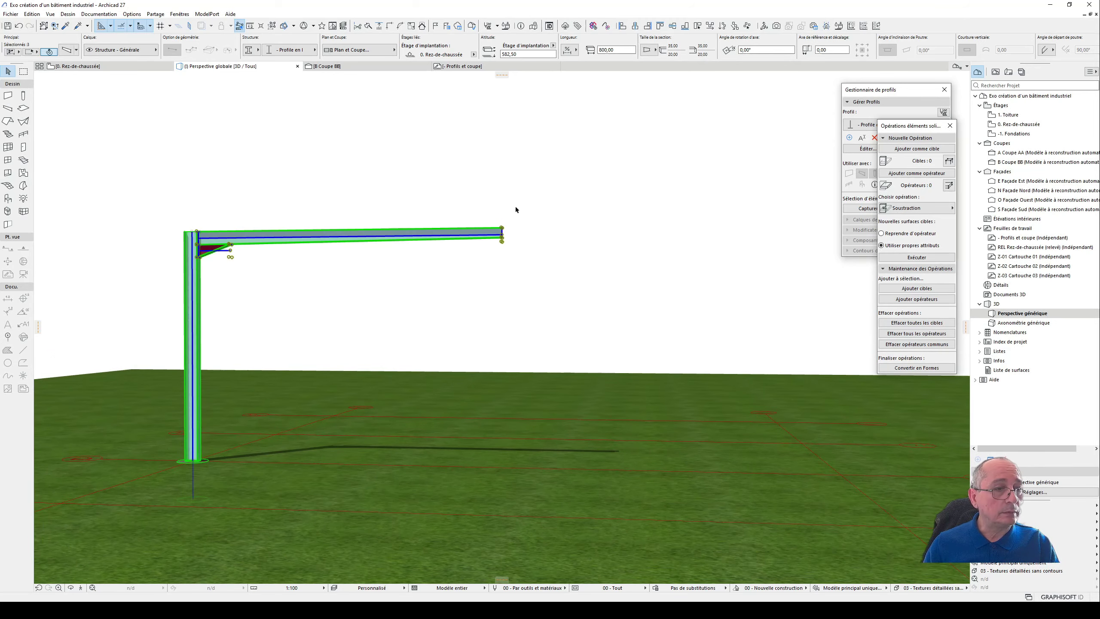
# - Examine the remaining half frame's column, roof beam and haunch in 3D
pyautogui.click(515, 209)
pyautogui.click(457, 232)
pyautogui.scroll(2, 421, 254)
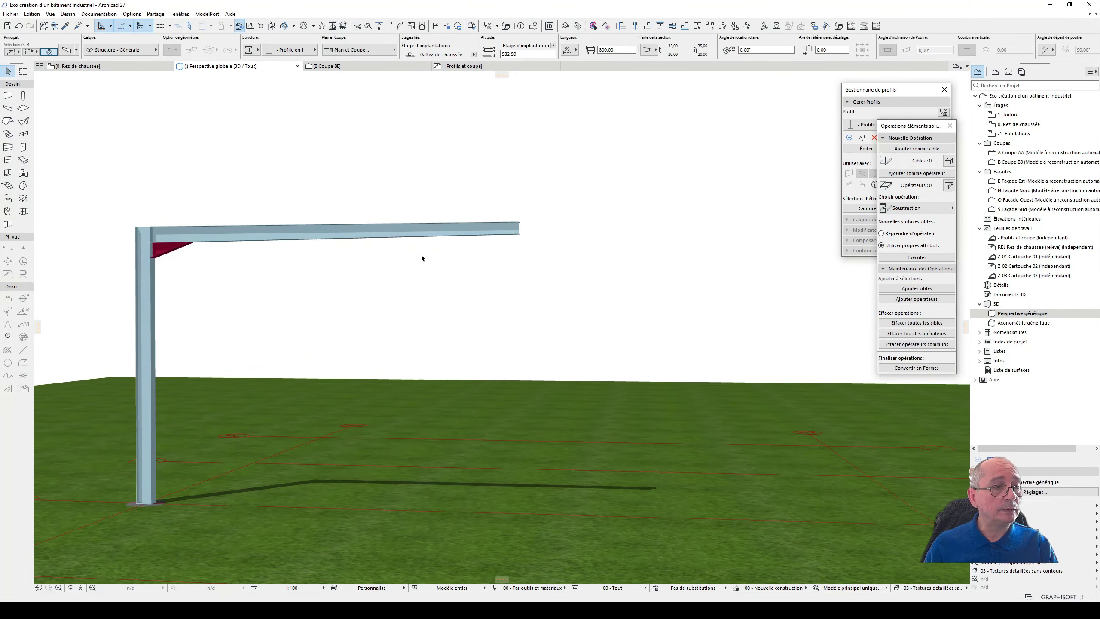
pyautogui.keyDown('shift'); pyautogui.moveTo(434, 268); pyautogui.dragTo(434, 297, button='middle'); pyautogui.keyUp('shift')
pyautogui.scroll(1, 451, 255)
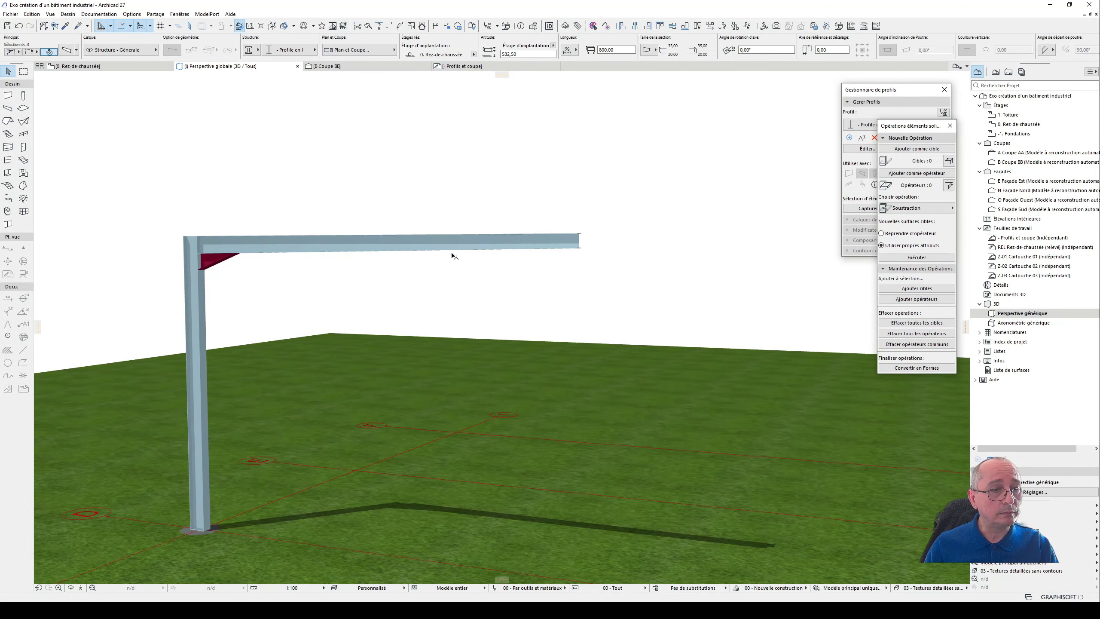
pyautogui.scroll(1, 602, 236)
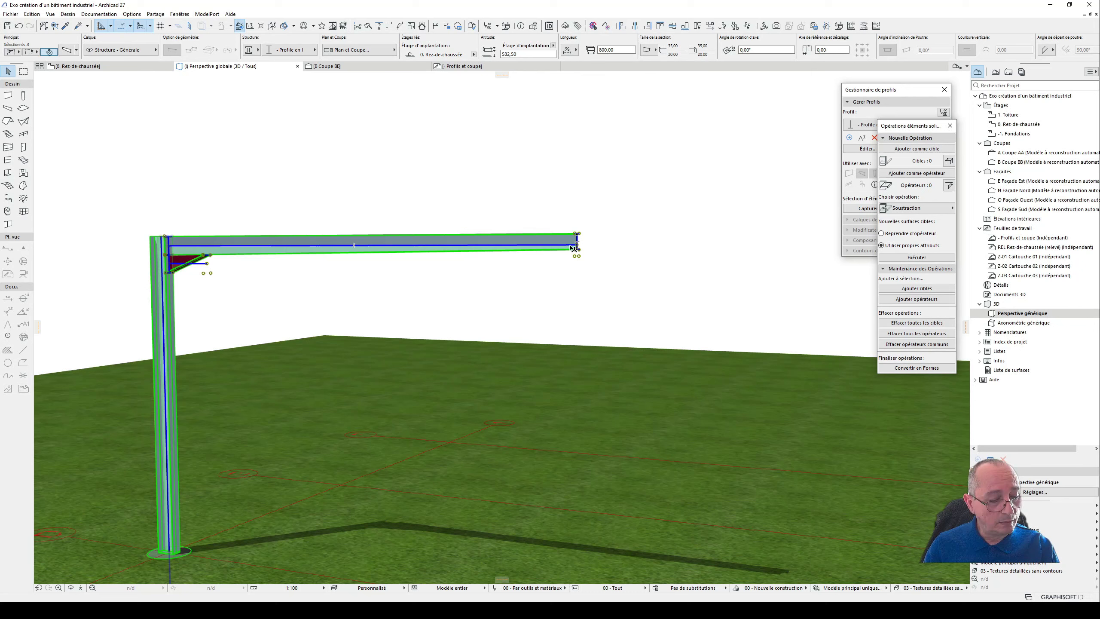
pyautogui.press('alt')
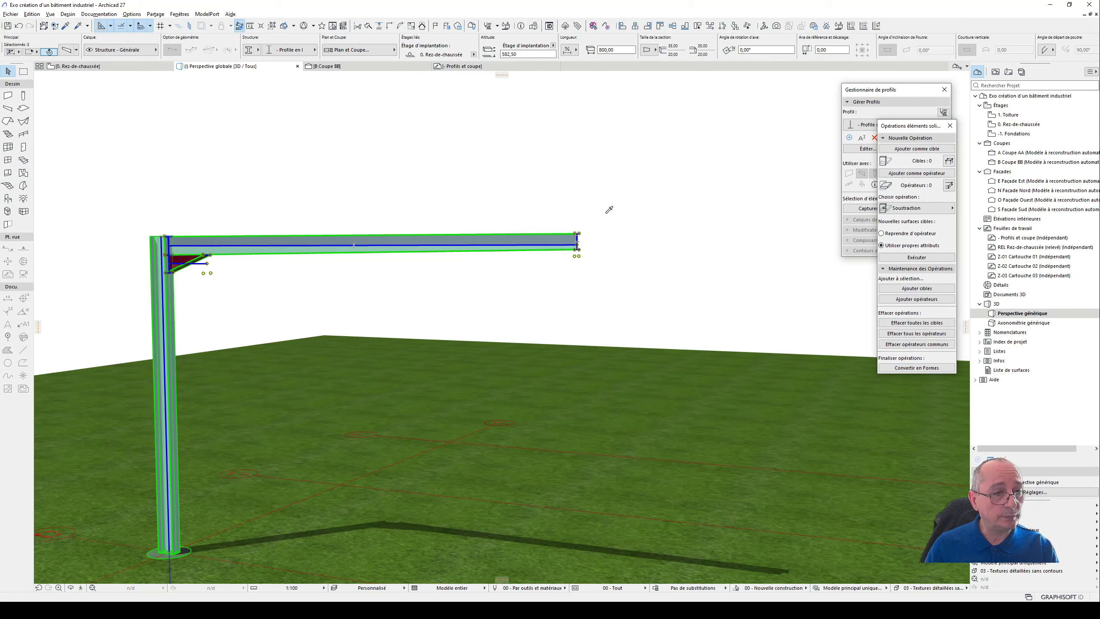
pyautogui.click(7, 69)
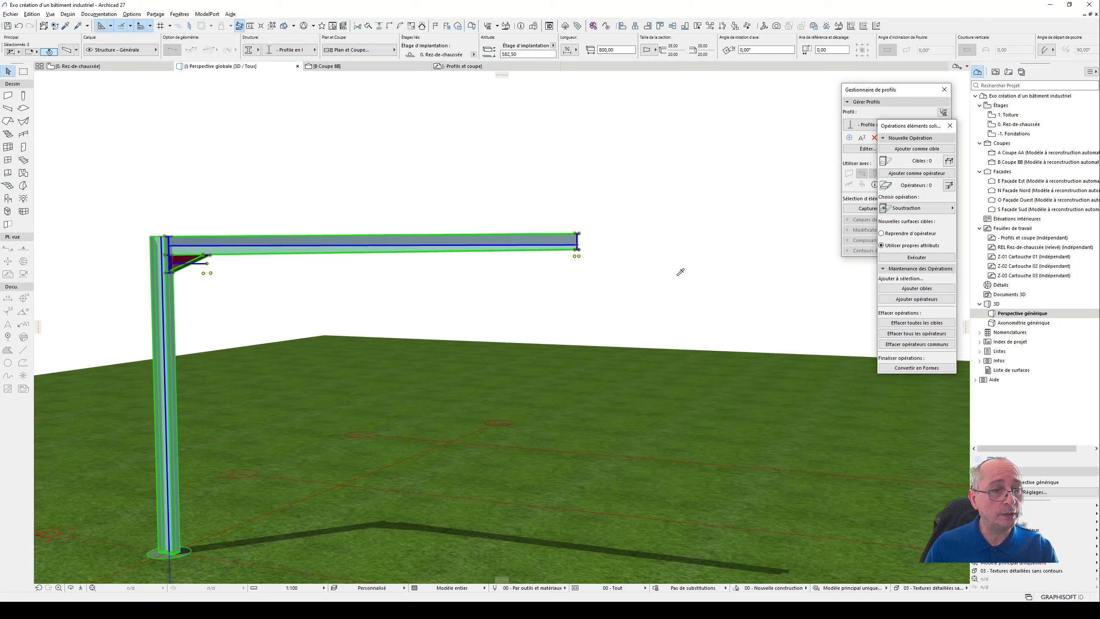
# - Select only the roof beam and change it from horizontal to inclined in its positioning settings
pyautogui.click(550, 210)
pyautogui.click(545, 245)
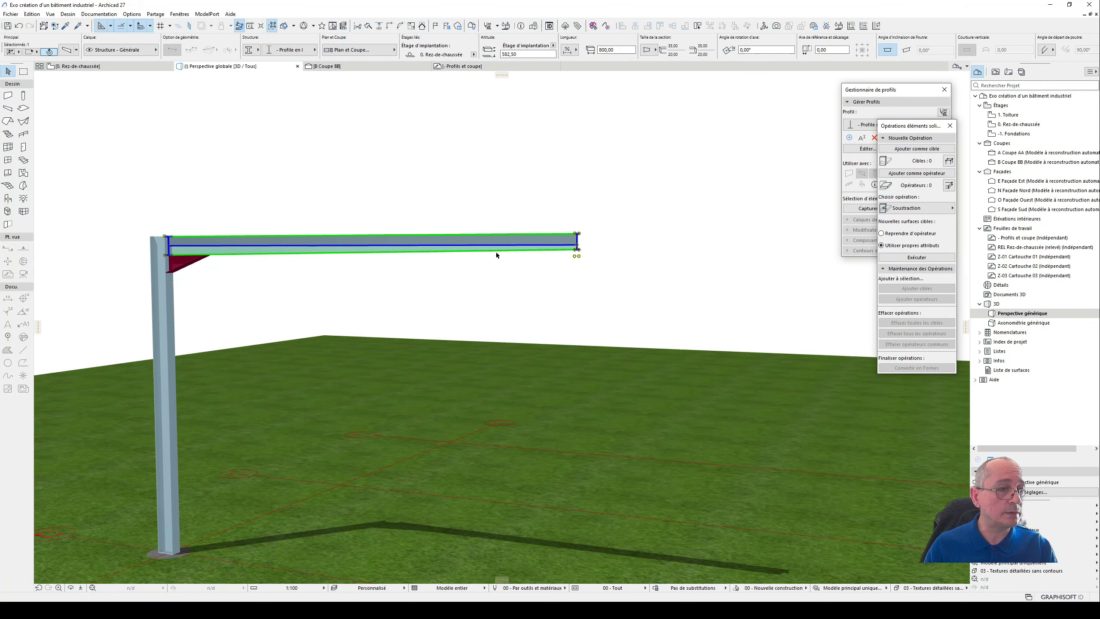
pyautogui.scroll(3, 586, 237)
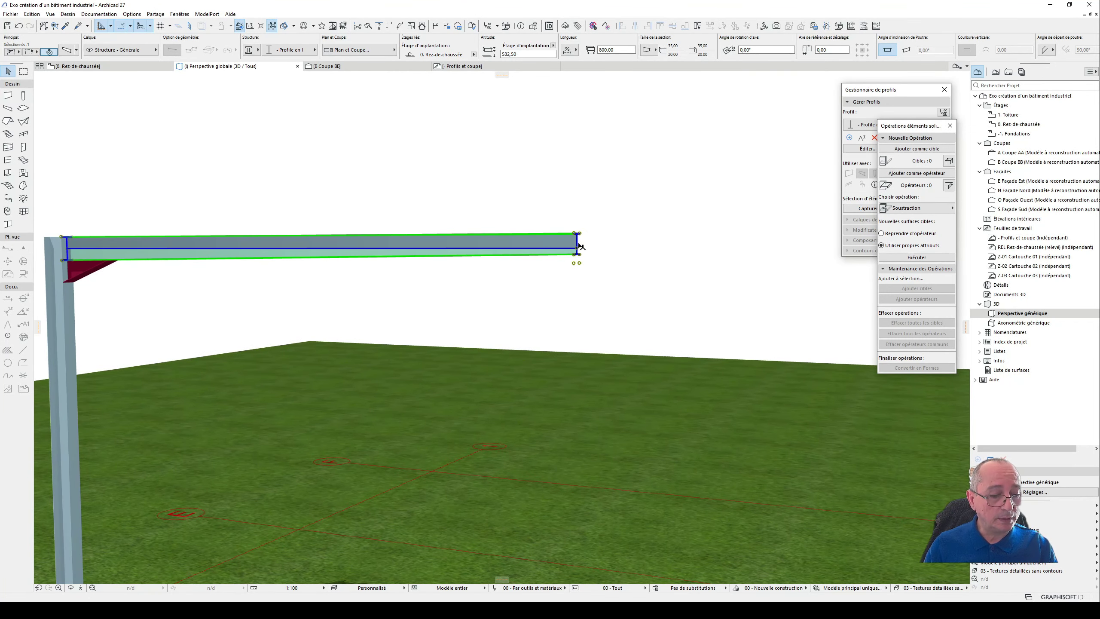
pyautogui.doubleClick(579, 250)
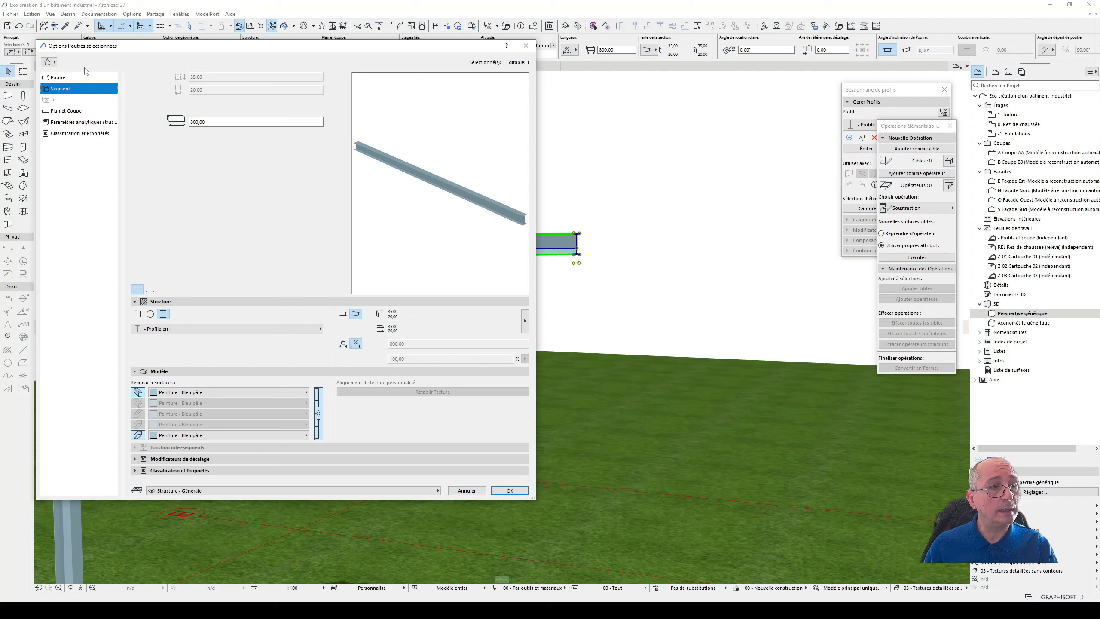
pyautogui.click(74, 78)
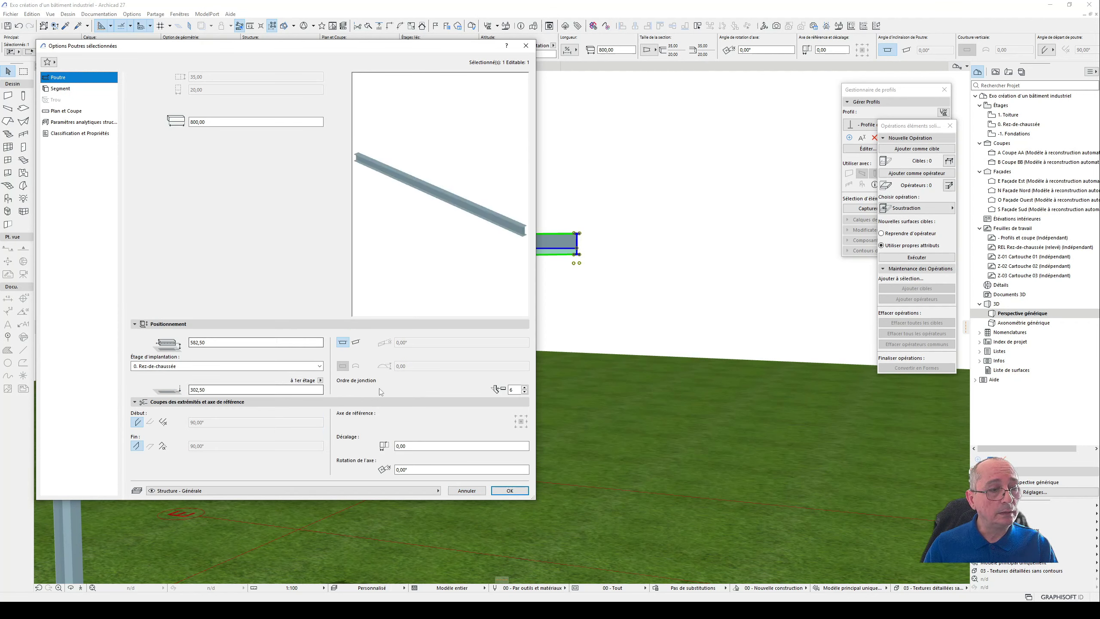
pyautogui.click(356, 342)
pyautogui.click(402, 342)
pyautogui.moveTo(402, 340); pyautogui.dragTo(392, 342)
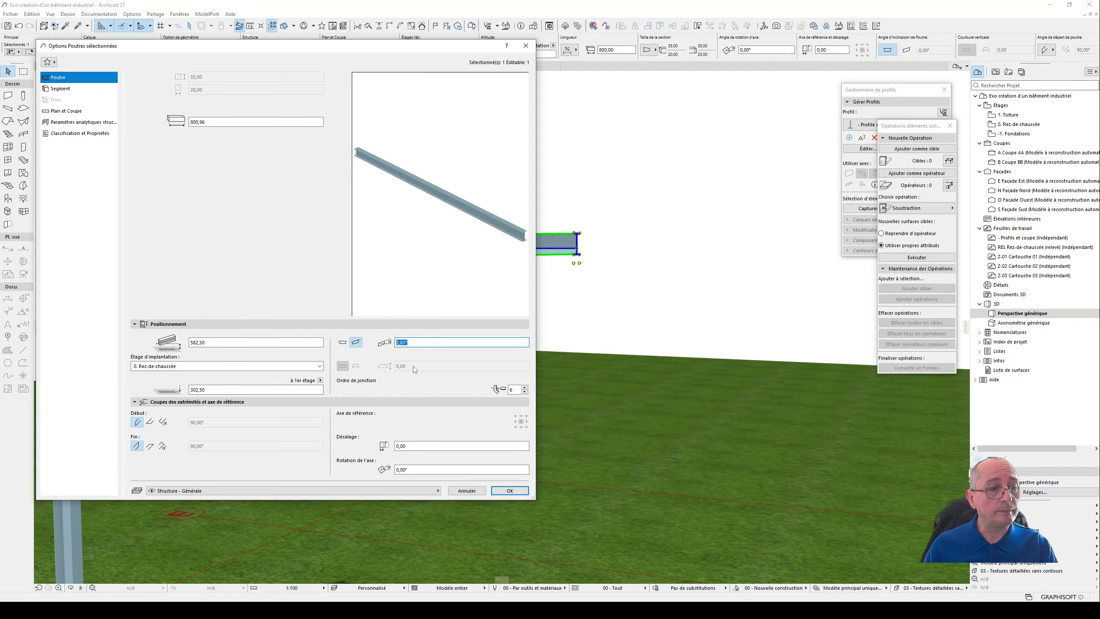
pyautogui.click(510, 490)
pyautogui.scroll(-3, 525, 477)
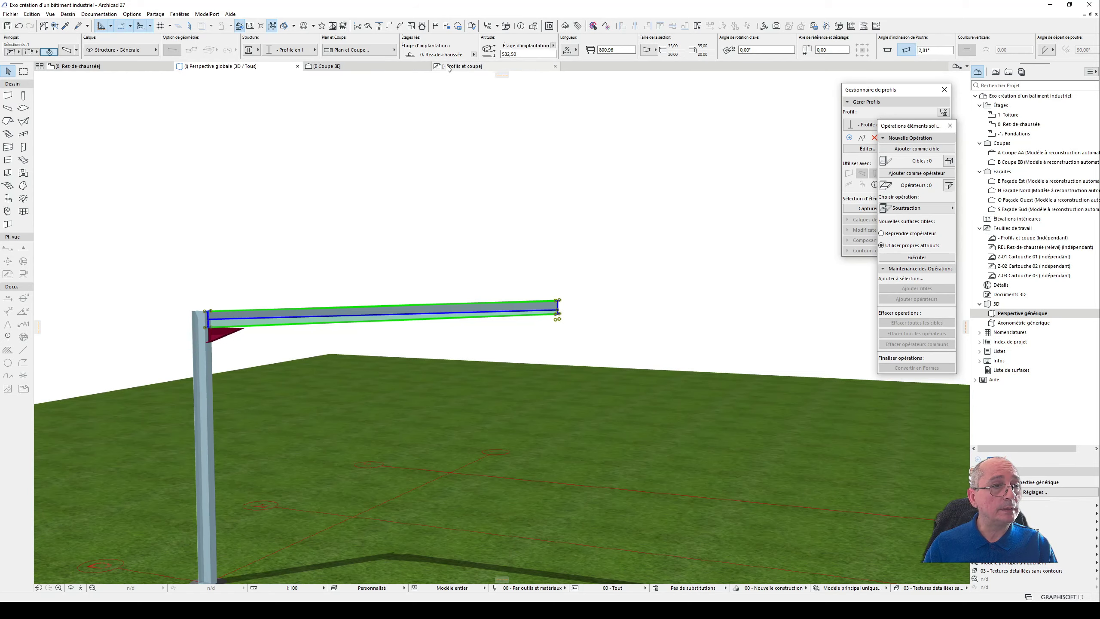
# - Check the angle equivalent to a 5% slope on the reference triangle in the profiles and section drawing
pyautogui.click(461, 67)
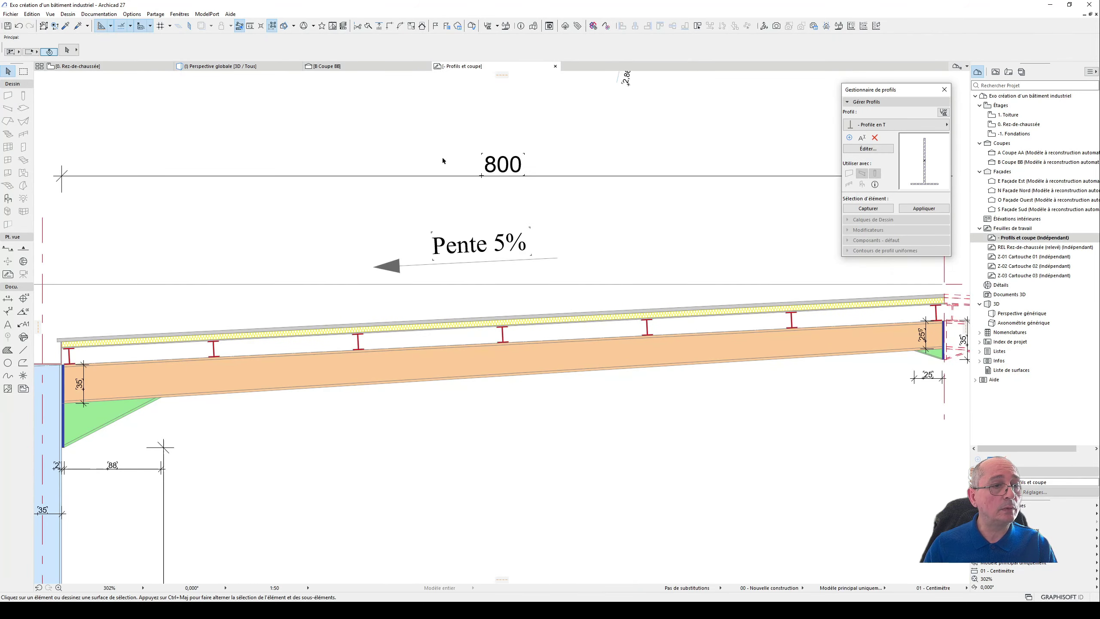
pyautogui.scroll(-3, 455, 173)
pyautogui.scroll(7, 471, 196)
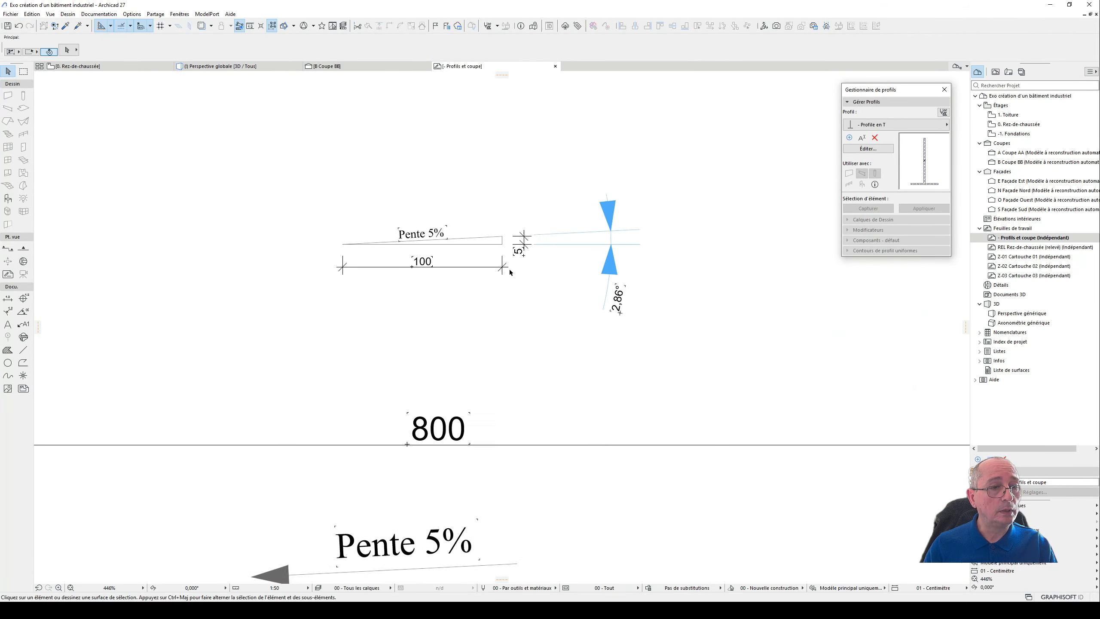
pyautogui.moveTo(492, 300)
pyautogui.mouseDown(button='middle')
pyautogui.moveTo(524, 329)
pyautogui.moveTo(538, 396)
pyautogui.mouseUp(button='middle')
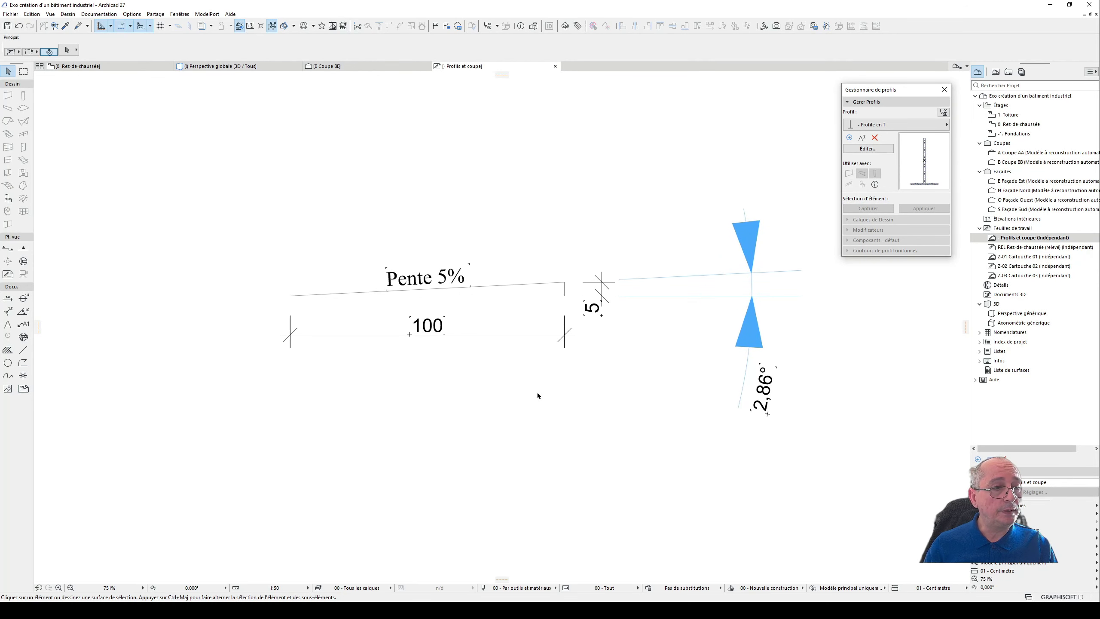
pyautogui.click(510, 296)
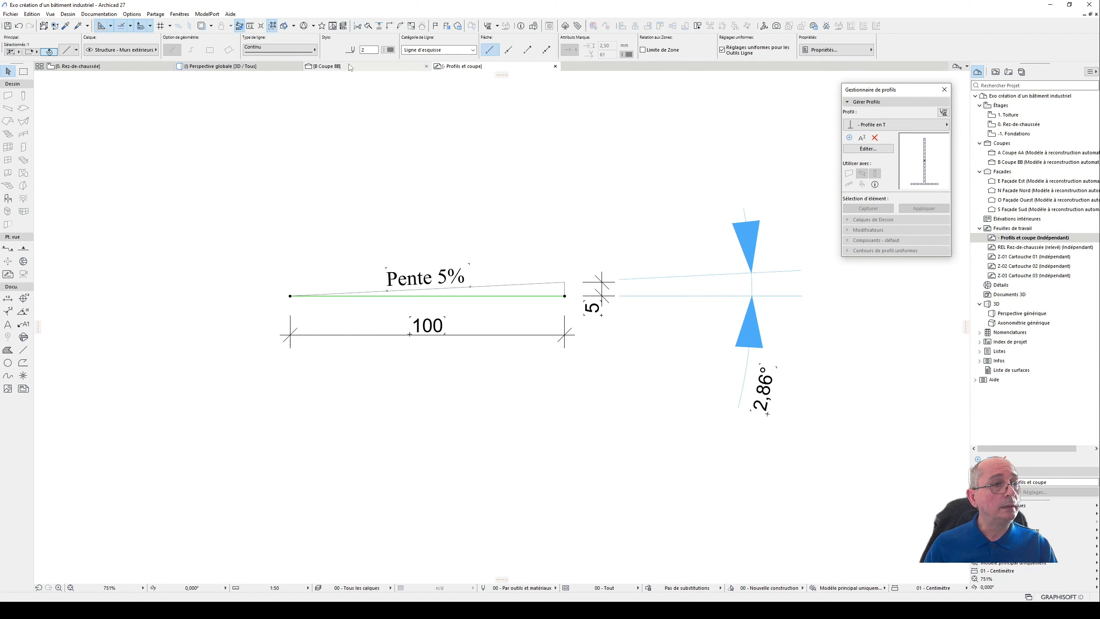
# - Set the roof beam's inclination angle to 2.86° in the 3D view
pyautogui.click(100, 66)
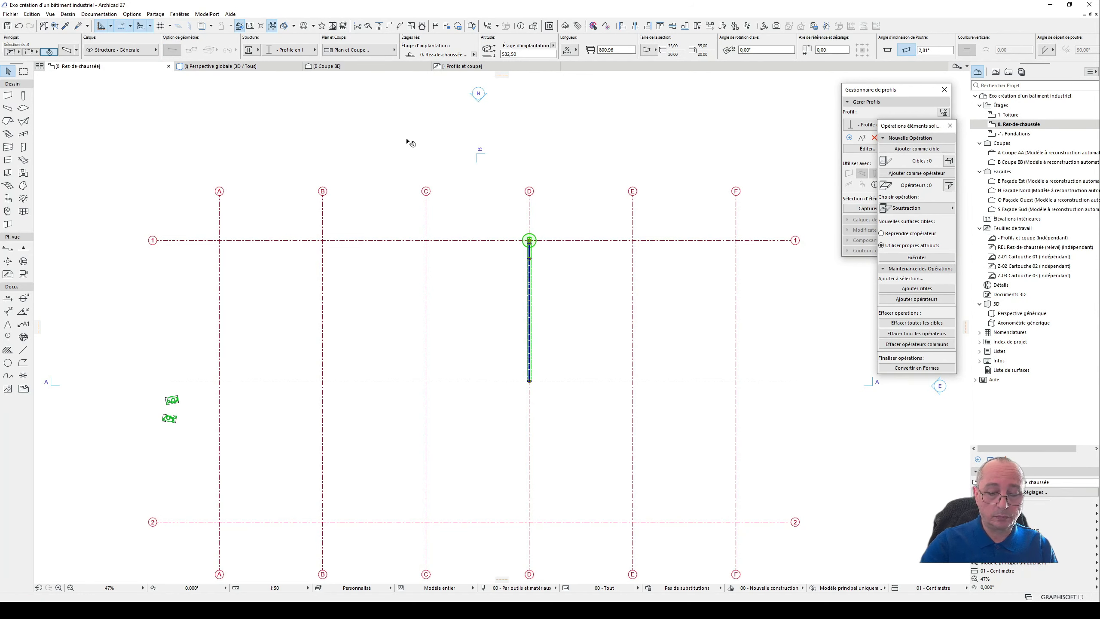
pyautogui.press('F3')
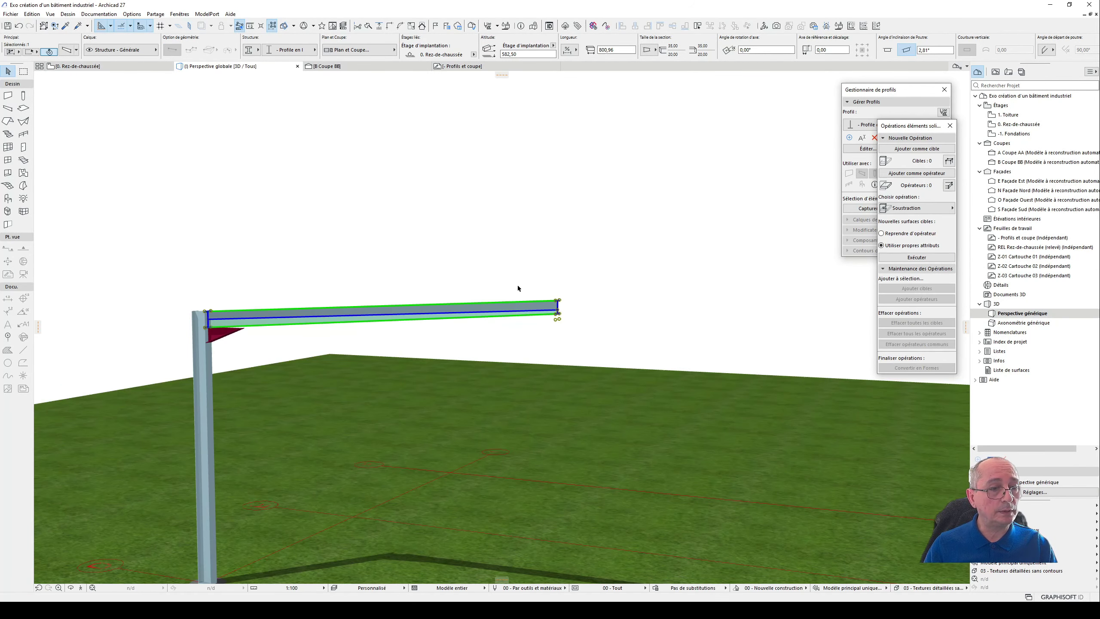
pyautogui.doubleClick(526, 314)
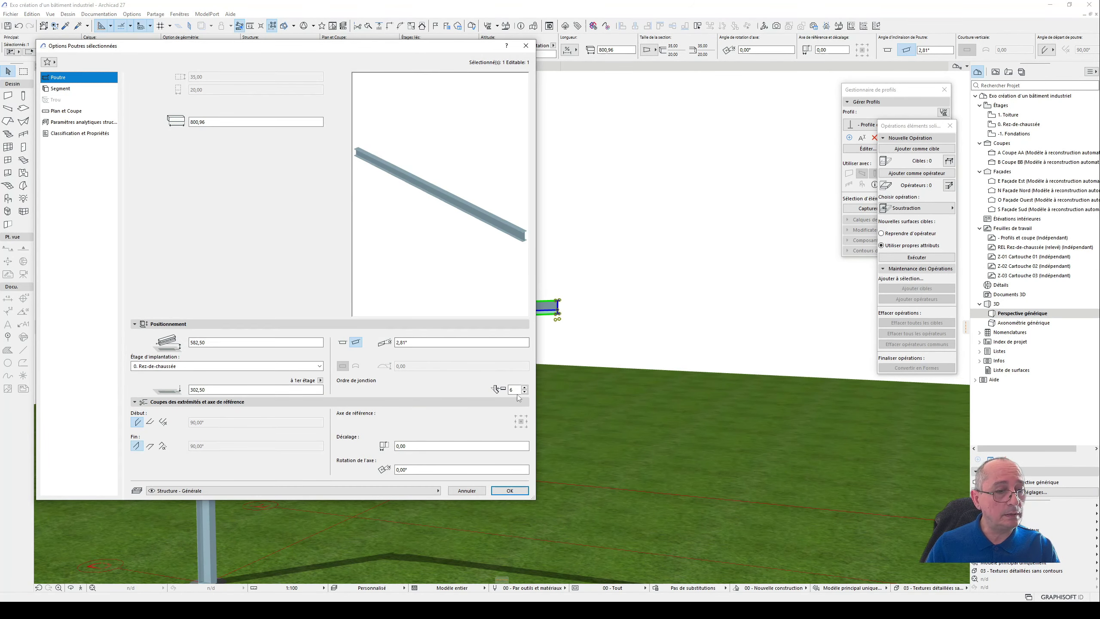
pyautogui.click(402, 342)
pyautogui.doubleClick(401, 343)
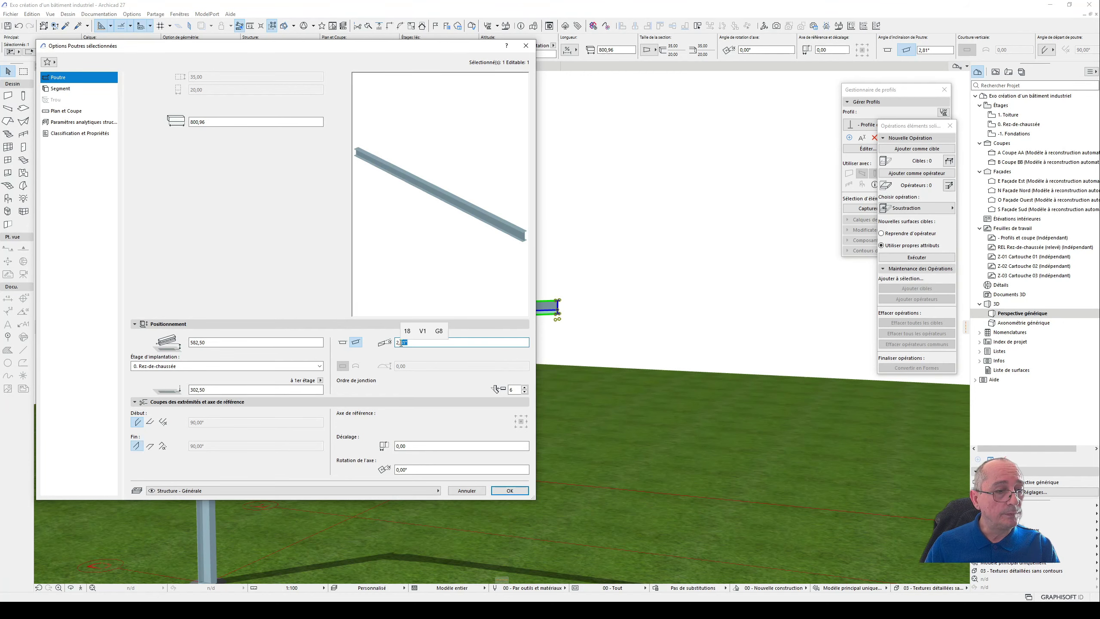
pyautogui.write('8')
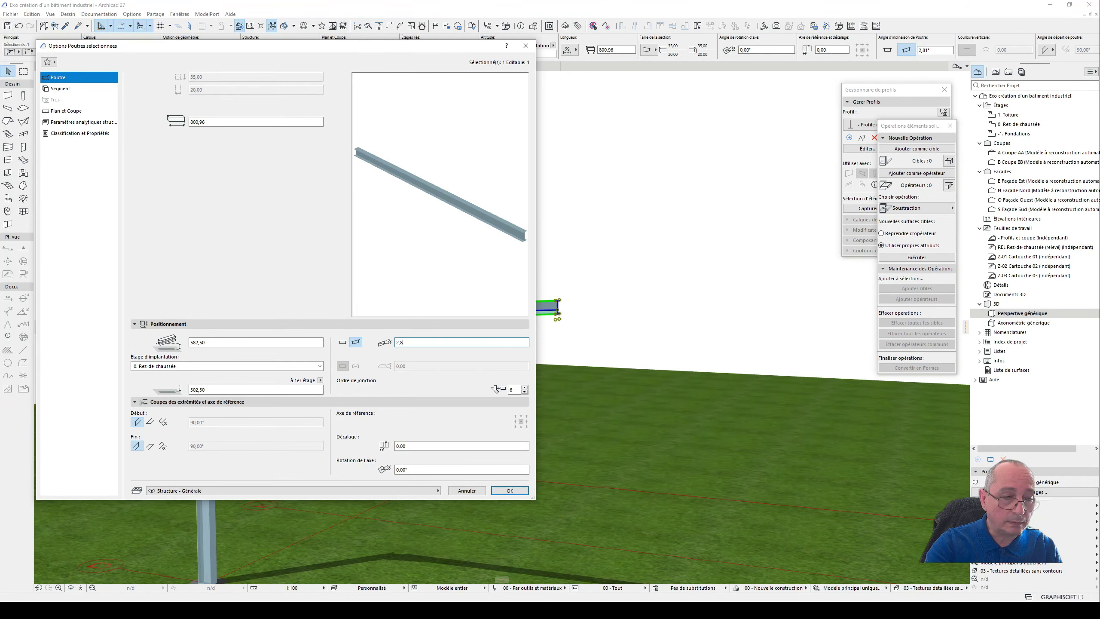
pyautogui.press('Return')
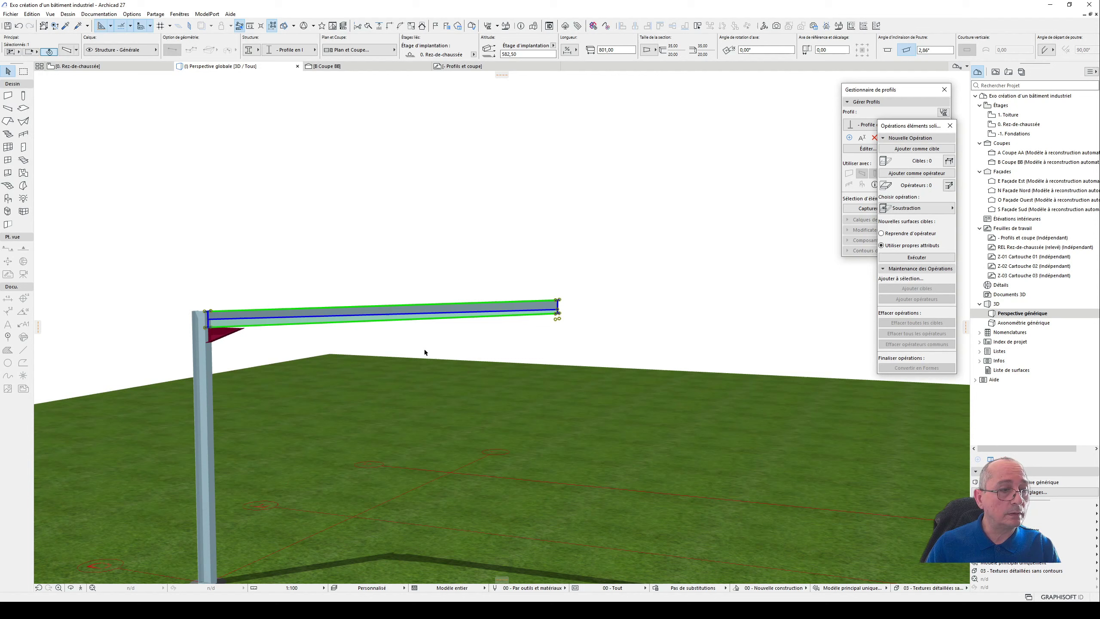
# - Move the haunch vertically up against the underside of the inclined beam, to an elevation of about 554 cm
pyautogui.scroll(2, 207, 332)
pyautogui.keyDown('shift'); pyautogui.moveTo(240, 345); pyautogui.dragTo(473, 283, button='middle'); pyautogui.keyUp('shift')
pyautogui.scroll(1, 347, 315)
pyautogui.click(348, 315)
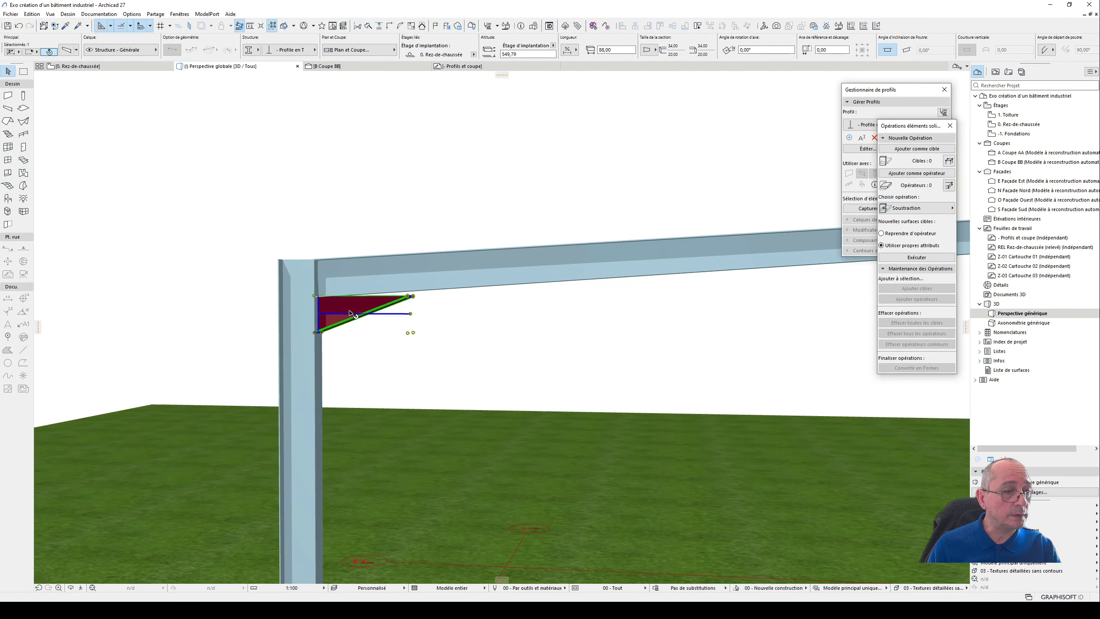
pyautogui.scroll(3, 381, 308)
pyautogui.scroll(2, 398, 306)
pyautogui.keyDown('shift'); pyautogui.moveTo(459, 305); pyautogui.dragTo(293, 313, button='middle'); pyautogui.keyUp('shift')
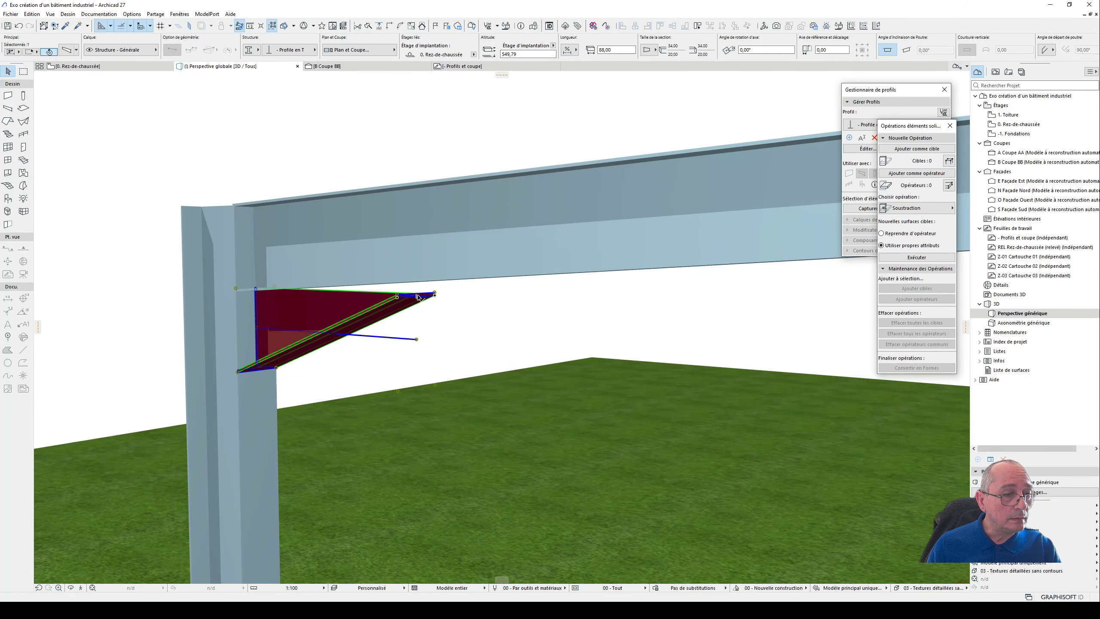
pyautogui.hotkey('ctrl', 'd')
pyautogui.click(417, 295)
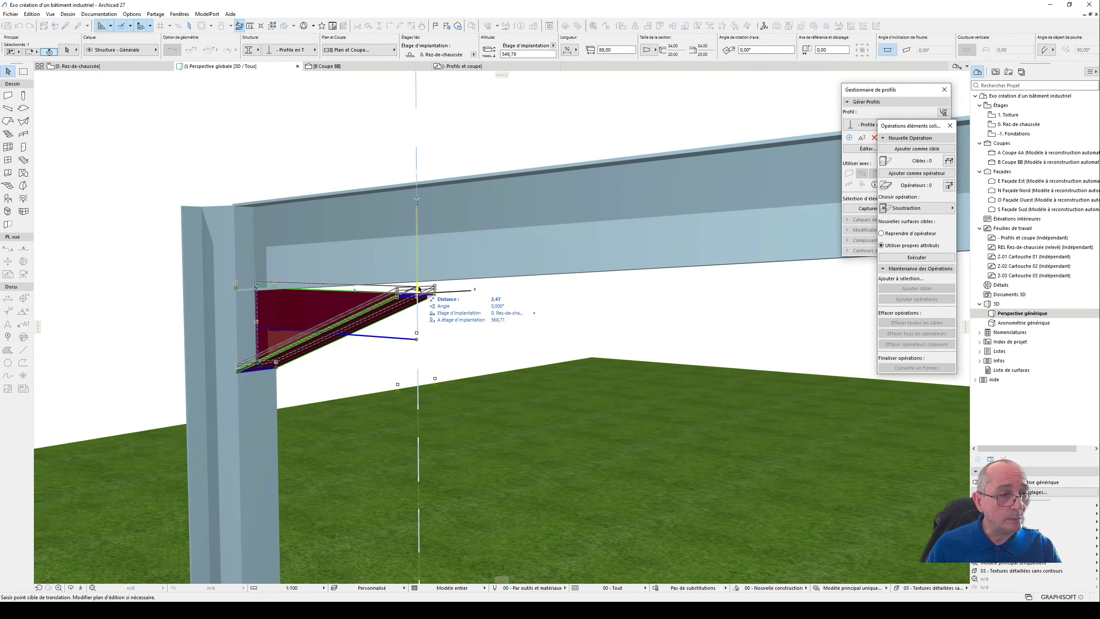
pyautogui.click(420, 284)
# - Examine the junction between column, inclined beam and haunch in 3D, especially where the haunch's end overlaps the beam
pyautogui.keyDown('shift'); pyautogui.moveTo(420, 284); pyautogui.dragTo(700, 289, button='middle'); pyautogui.keyUp('shift')
pyautogui.scroll(5, 206, 278)
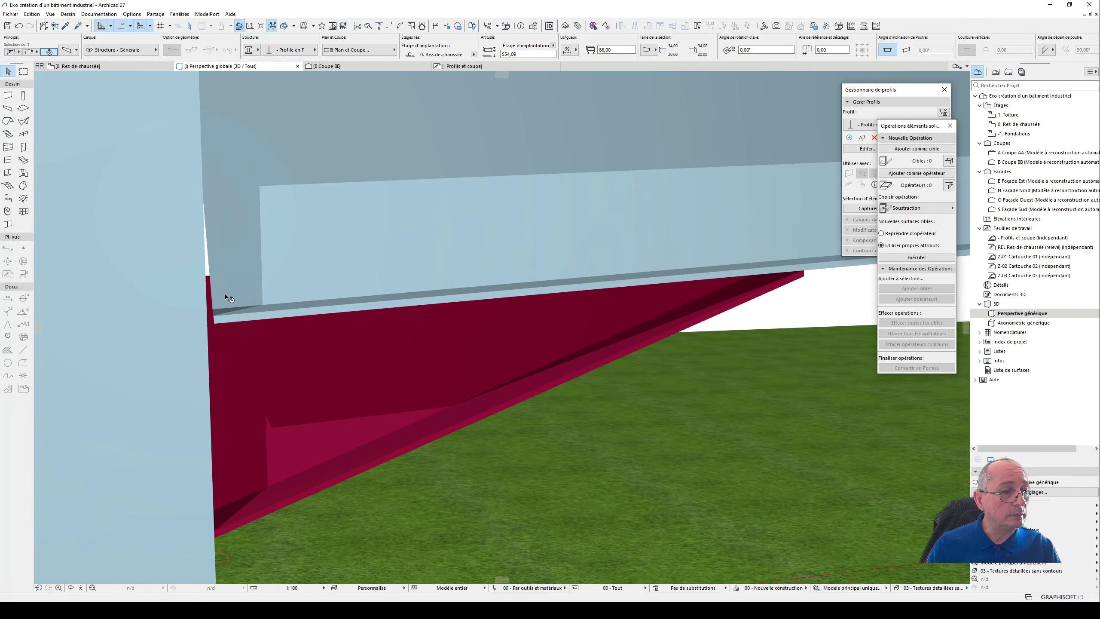
pyautogui.keyDown('shift'); pyautogui.moveTo(254, 284); pyautogui.dragTo(248, 259, button='middle'); pyautogui.keyUp('shift')
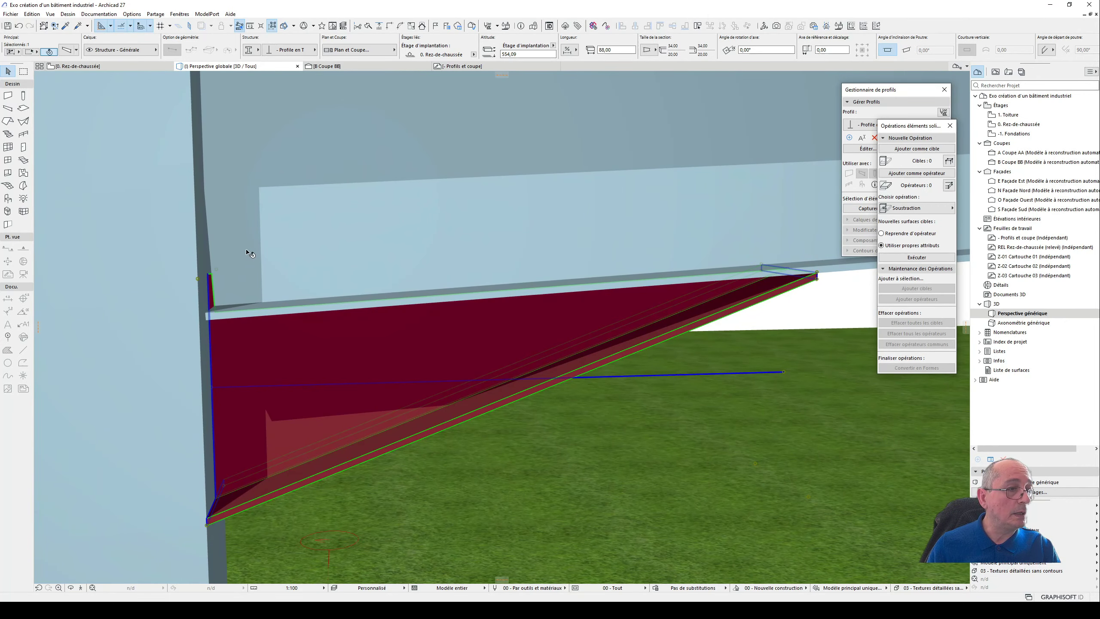
pyautogui.click(256, 262)
pyautogui.scroll(1, 229, 299)
pyautogui.scroll(-4, 229, 299)
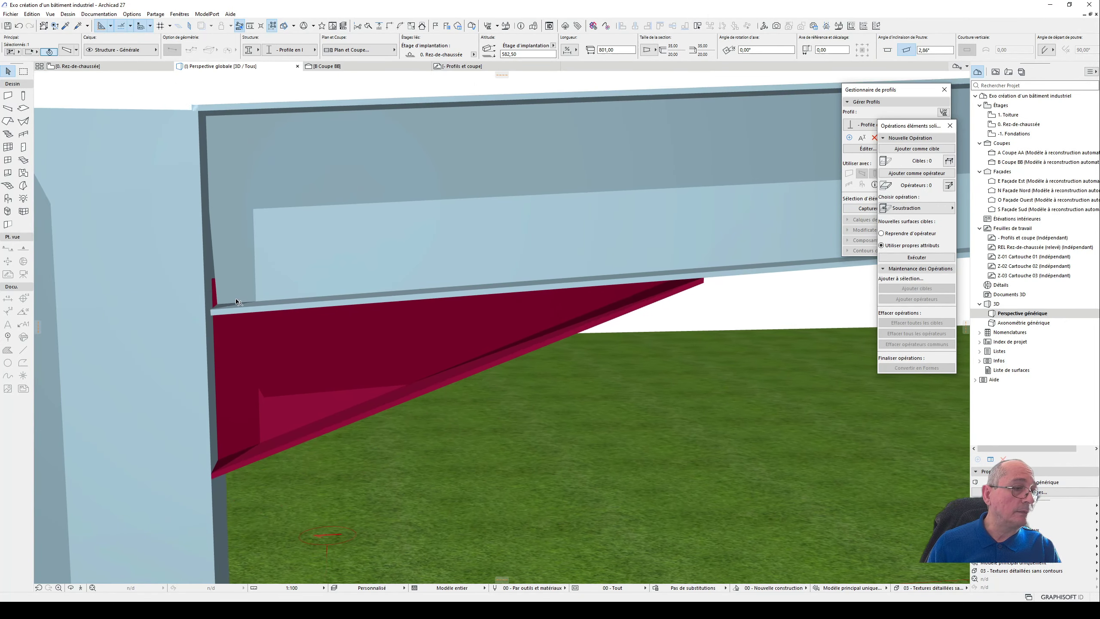
pyautogui.keyDown('shift'); pyautogui.moveTo(263, 250); pyautogui.dragTo(314, 259, button='middle'); pyautogui.keyUp('shift')
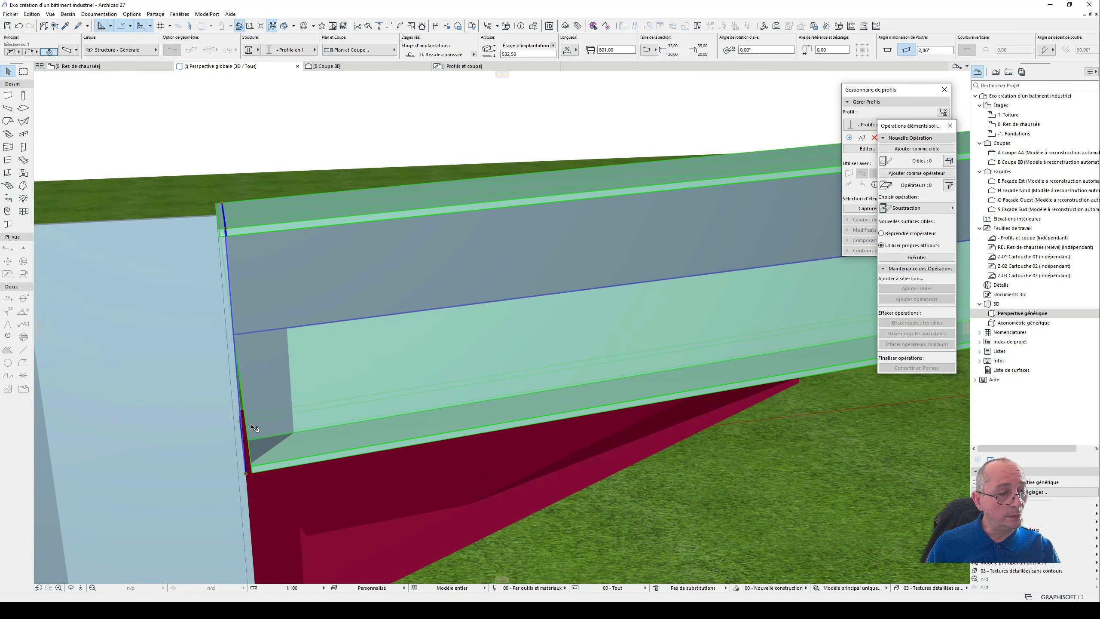
pyautogui.keyDown('shift'); pyautogui.moveTo(345, 406); pyautogui.dragTo(305, 391, button='middle'); pyautogui.keyUp('shift')
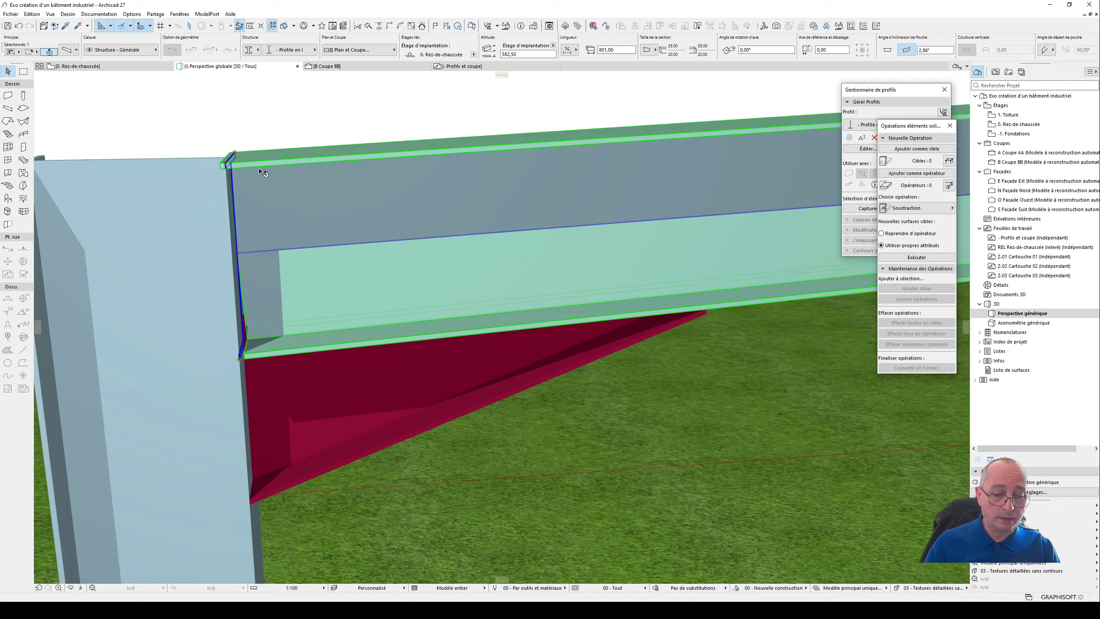
# - Shift the roof beam slightly away from the column face along axis D in the floor plan
pyautogui.press('F2')
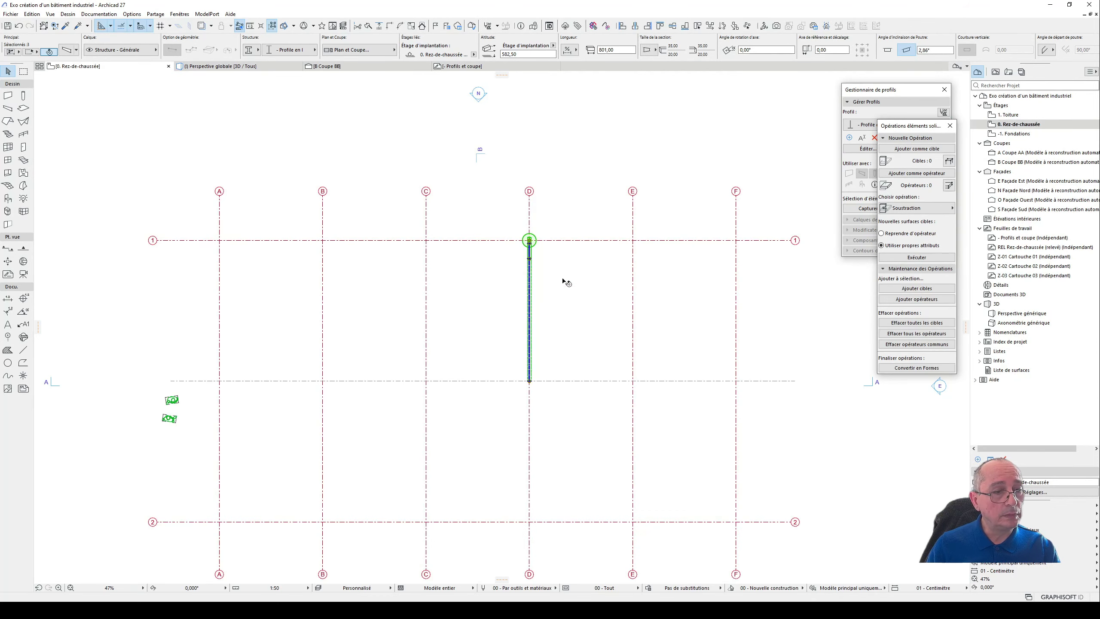
pyautogui.click(567, 282)
pyautogui.scroll(5, 541, 257)
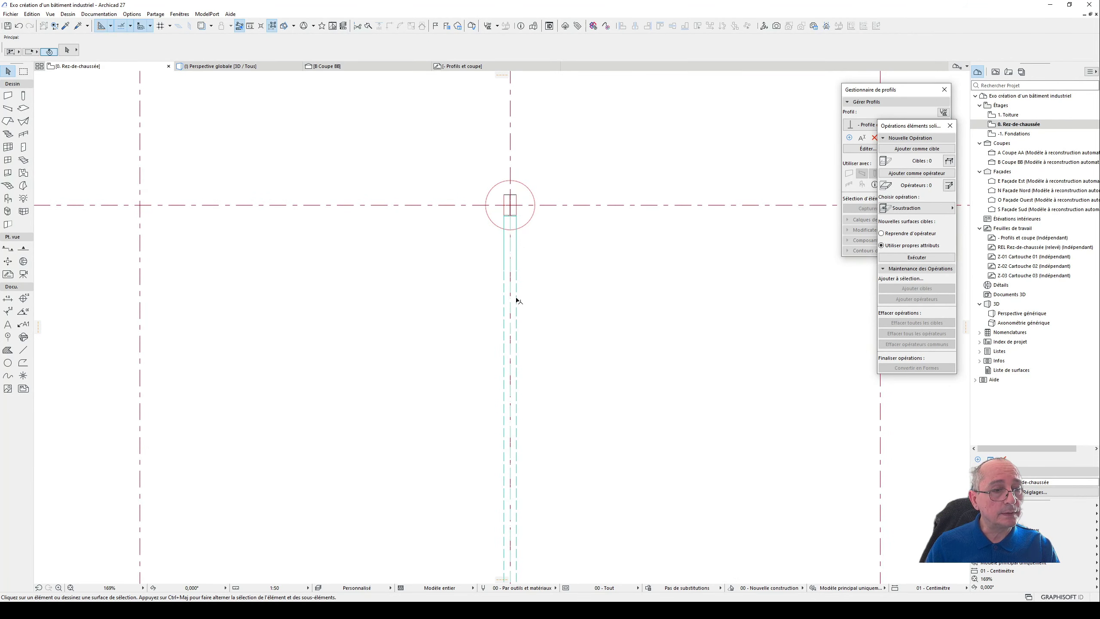
pyautogui.click(514, 223)
pyautogui.scroll(5, 516, 217)
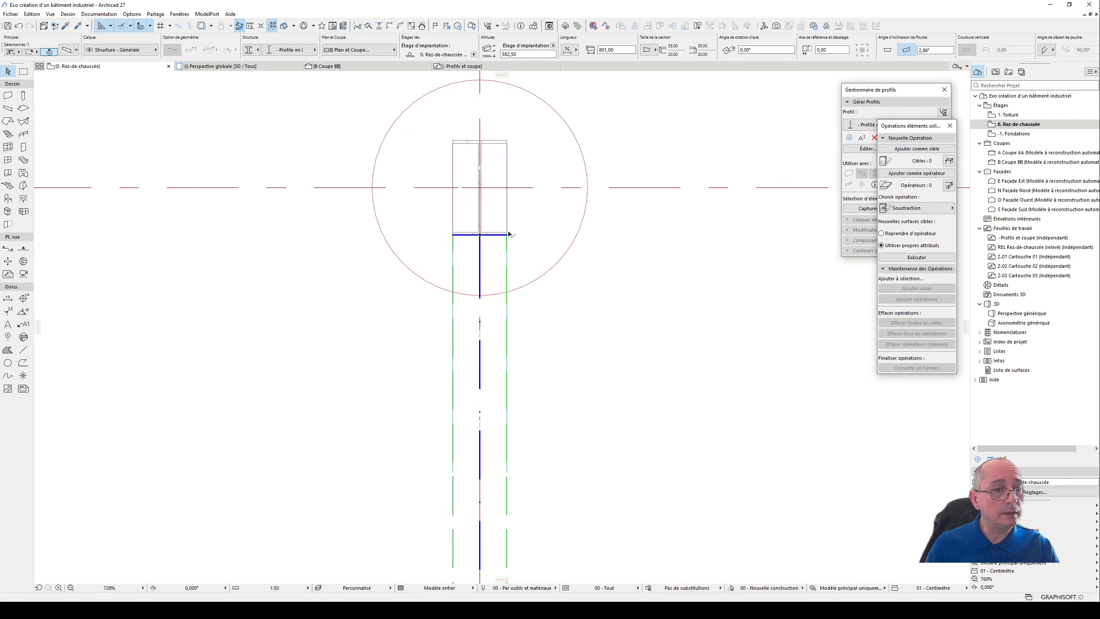
pyautogui.scroll(1, 509, 235)
pyautogui.hotkey('ctrl', 'd')
pyautogui.click(506, 236)
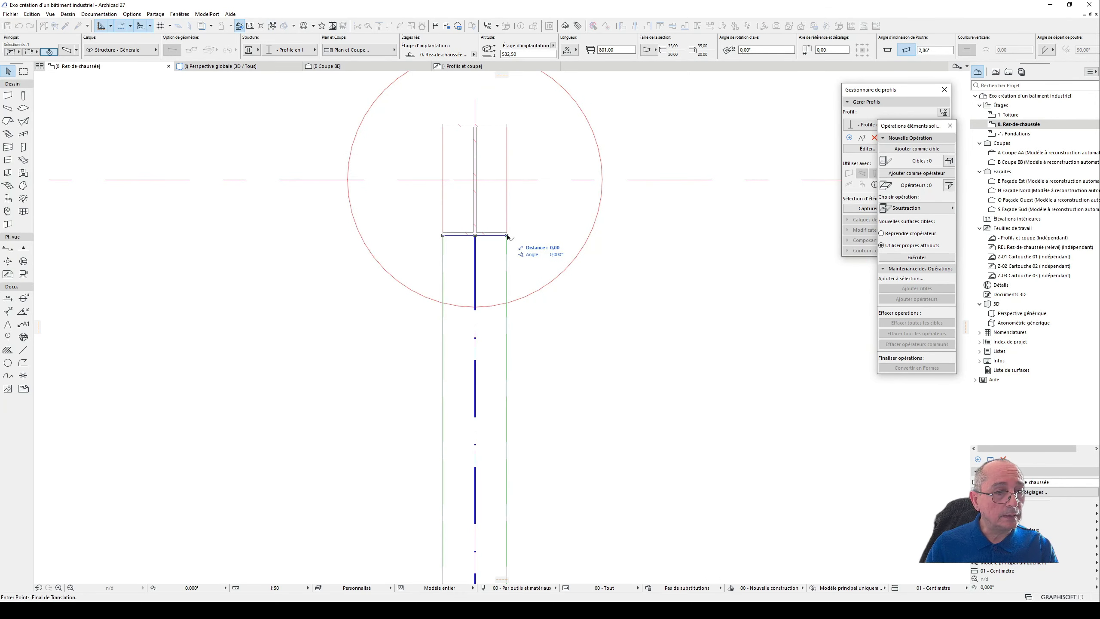
pyautogui.press('Tab')
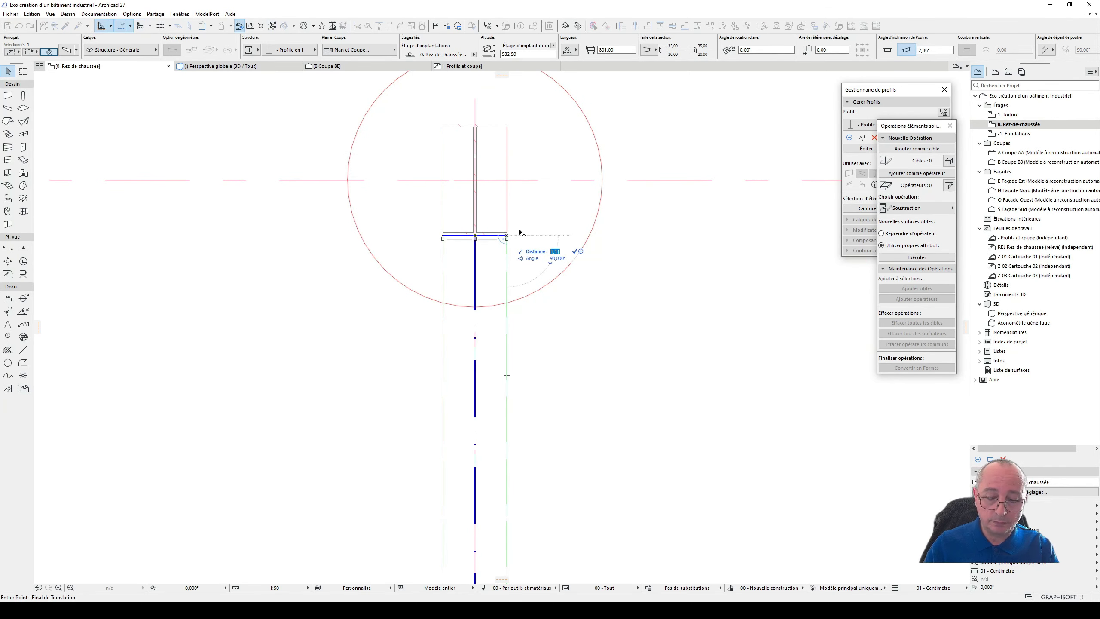
pyautogui.press('BackSpace')
pyautogui.press('Return')
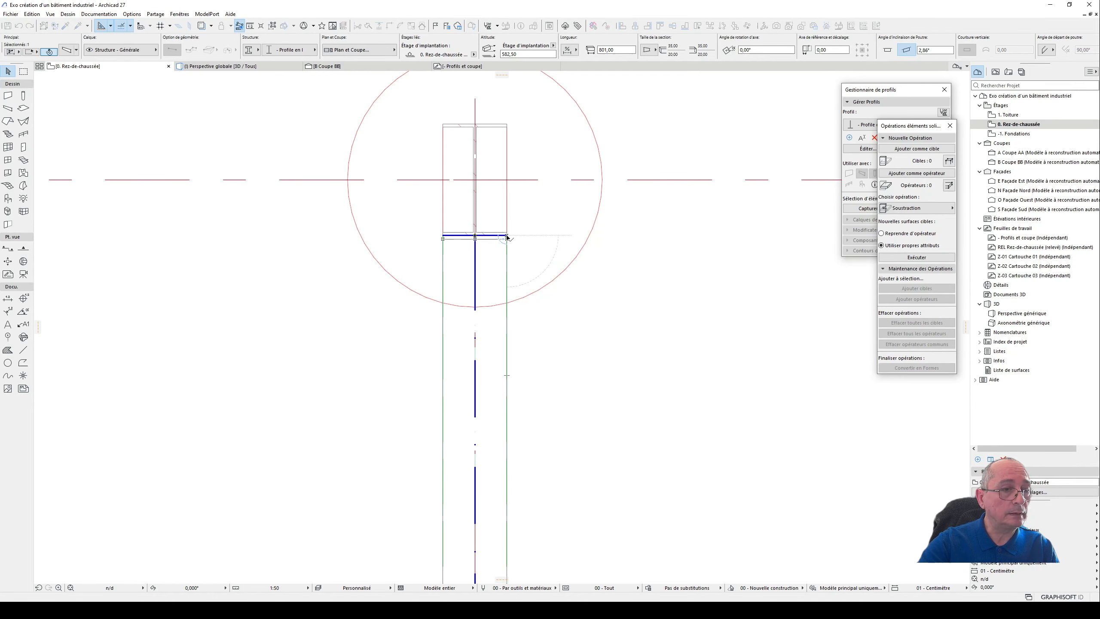
# - Stretch the central web of the haunch in 3D so its overlapping upper edge meets the underside of the inclined beam's lower flange
pyautogui.press('F3')
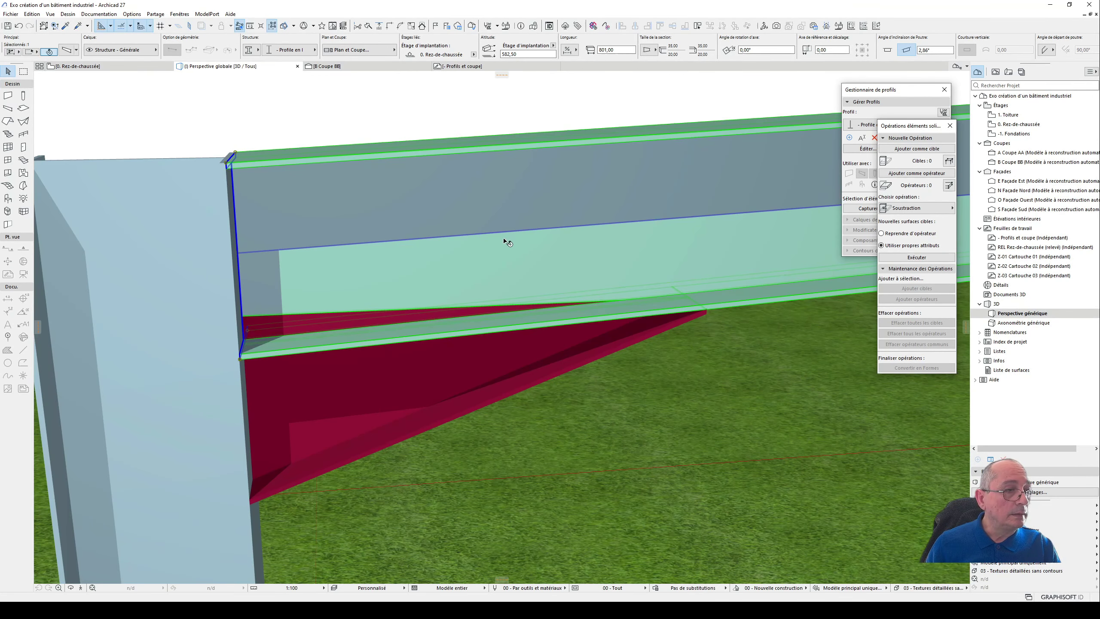
pyautogui.keyDown('shift'); pyautogui.moveTo(331, 318); pyautogui.dragTo(368, 302, button='middle'); pyautogui.keyUp('shift')
pyautogui.press('Escape')
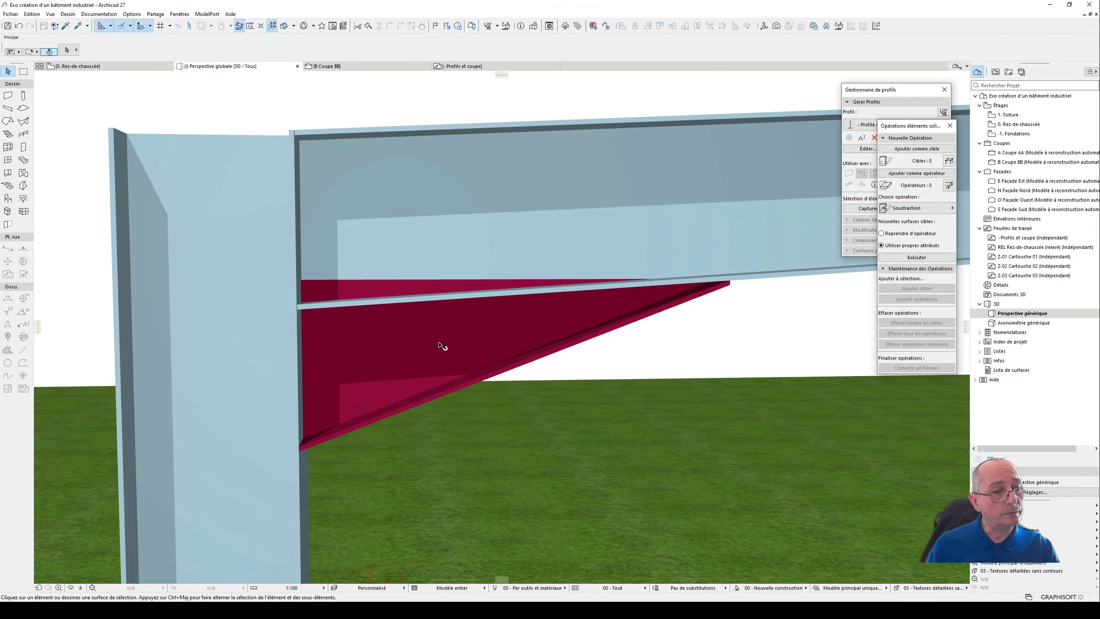
pyautogui.click(418, 342)
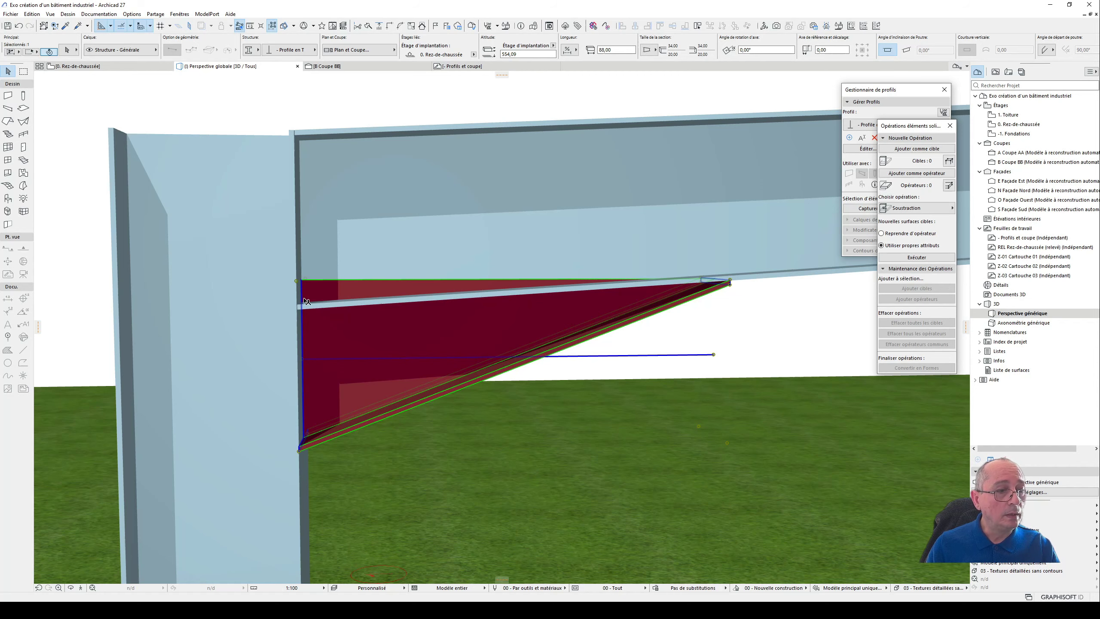
pyautogui.keyDown('shift'); pyautogui.moveTo(306, 302); pyautogui.dragTo(101, 312, button='middle'); pyautogui.keyUp('shift')
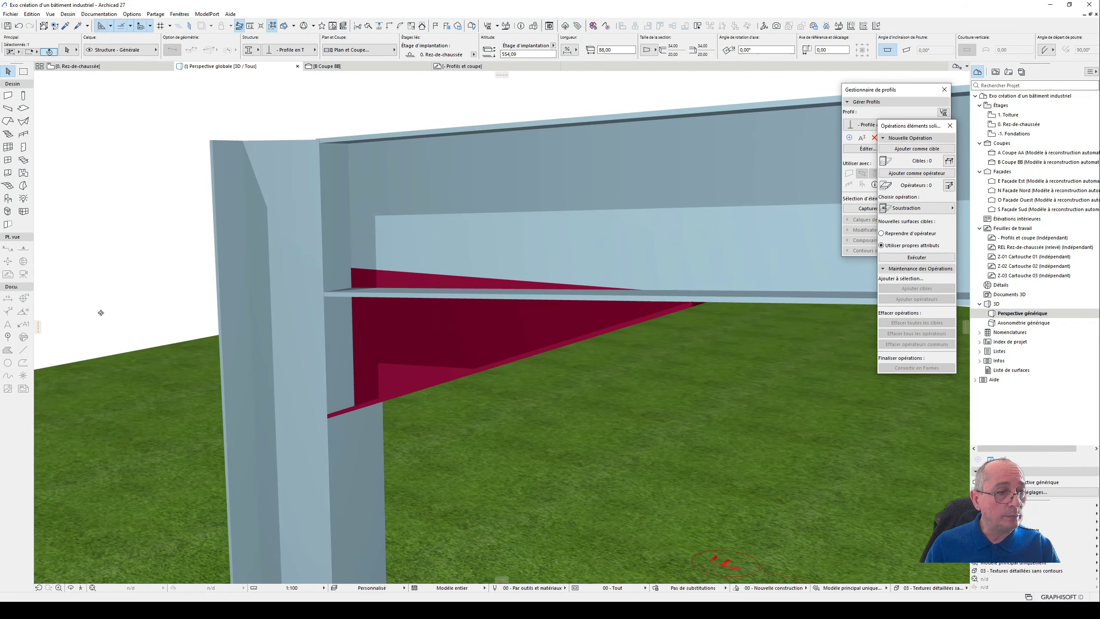
pyautogui.click(351, 277)
pyautogui.scroll(2, 331, 272)
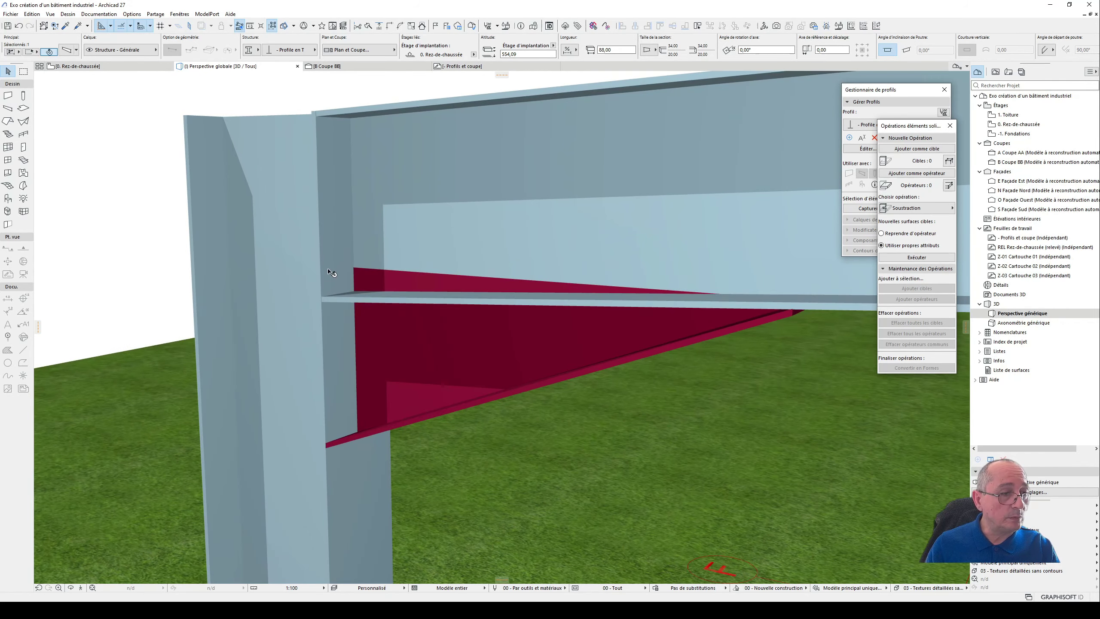
pyautogui.scroll(2, 333, 273)
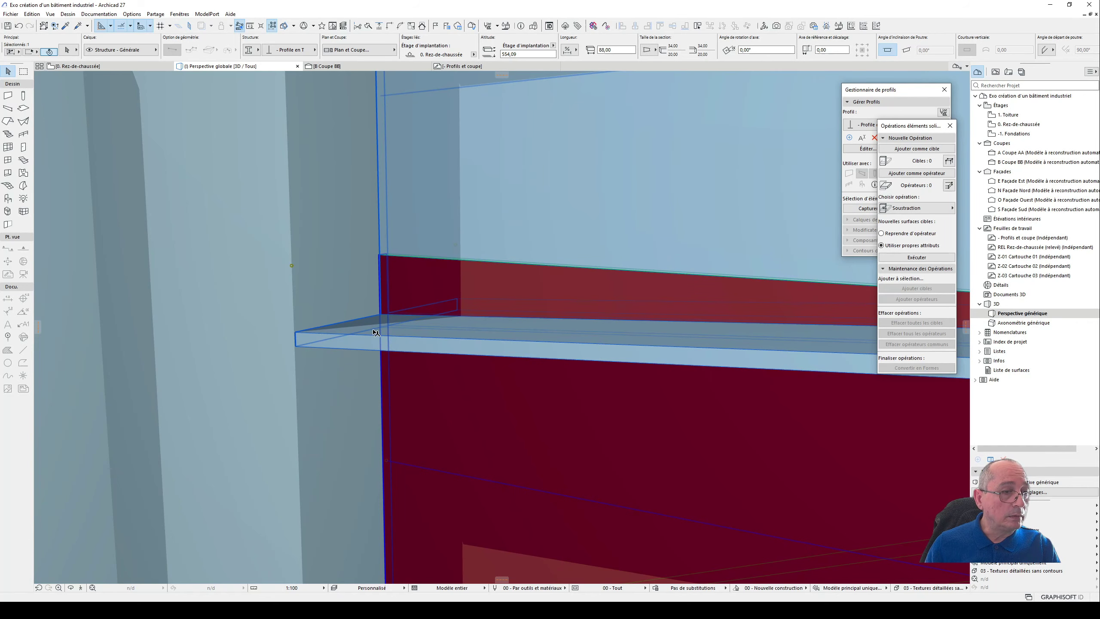
pyautogui.scroll(4, 383, 257)
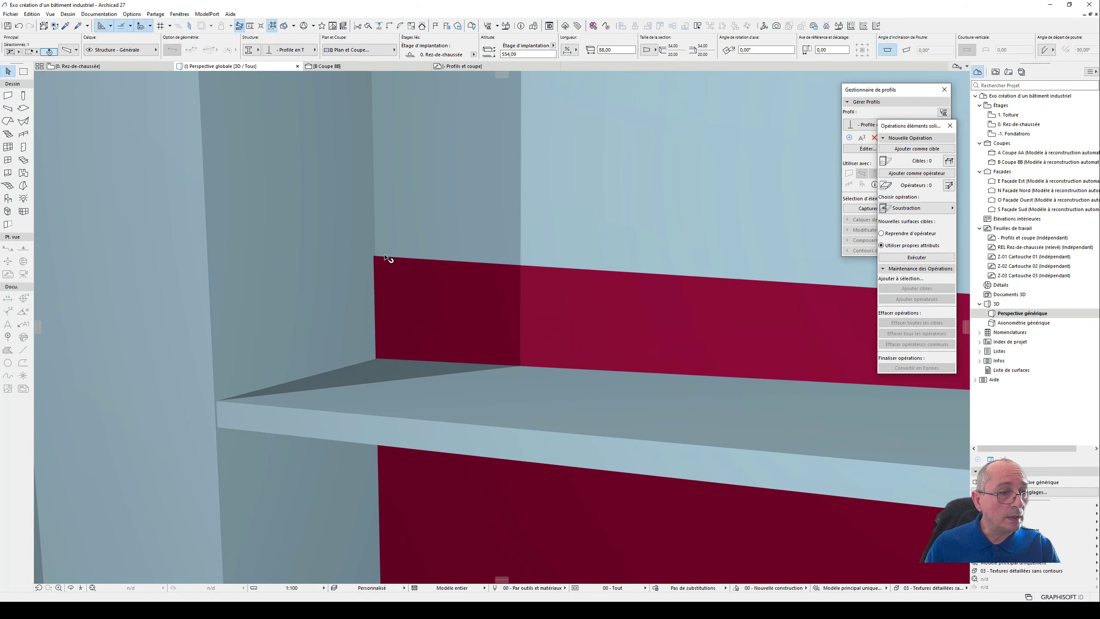
pyautogui.click(385, 256)
pyautogui.click(433, 295)
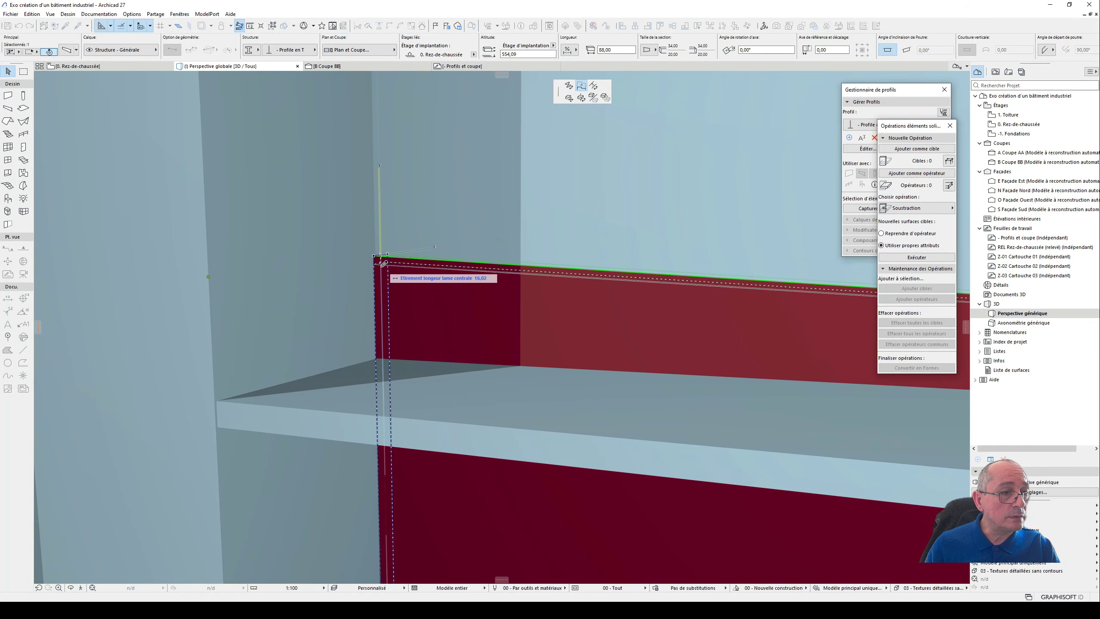
pyautogui.click(221, 423)
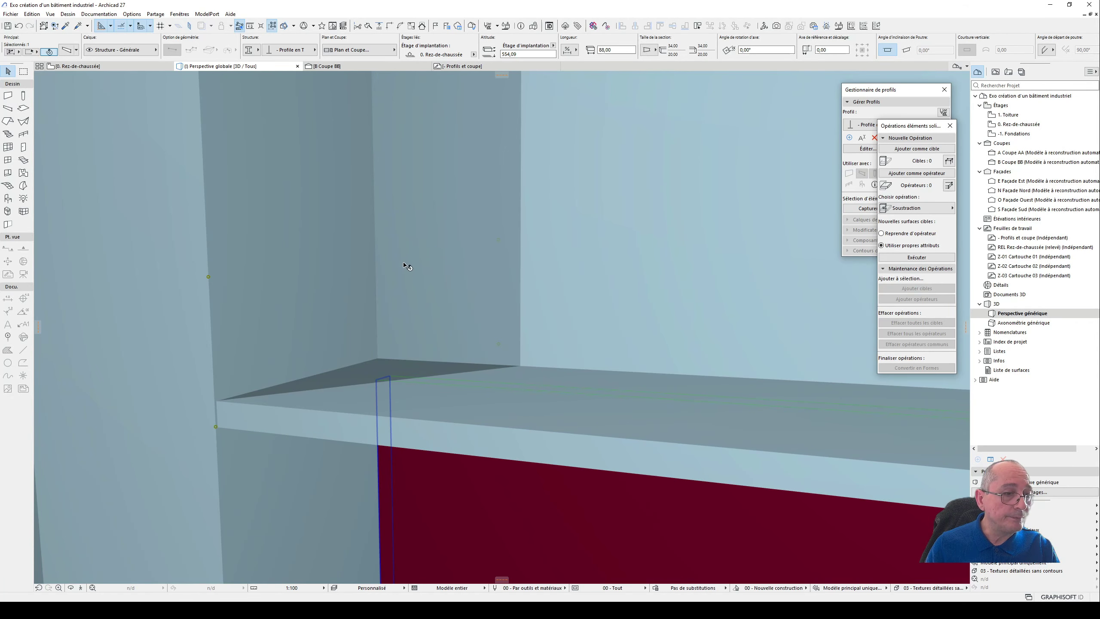
# - Inspect the adjusted haunch junction and the whole half portal frame in 3D
pyautogui.scroll(-5, 405, 263)
pyautogui.scroll(-3, 404, 279)
pyautogui.keyDown('shift'); pyautogui.moveTo(406, 287); pyautogui.dragTo(665, 296, button='middle'); pyautogui.keyUp('shift')
pyautogui.keyDown('shift'); pyautogui.moveTo(391, 287); pyautogui.dragTo(521, 236, button='middle'); pyautogui.keyUp('shift')
pyautogui.press('Escape')
pyautogui.scroll(-5, 363, 222)
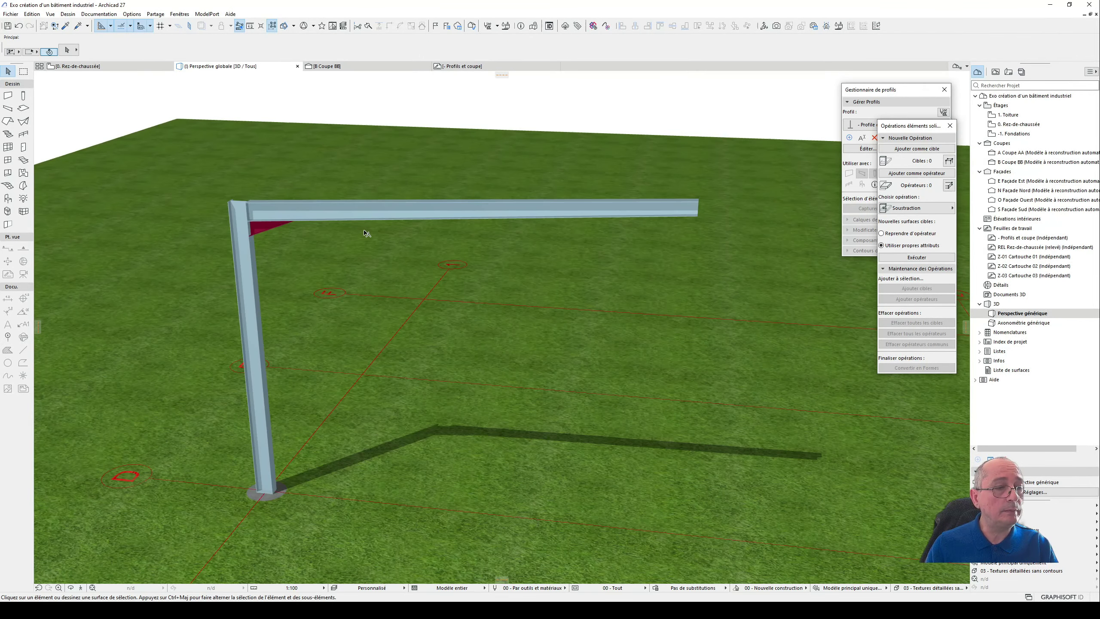
# - Mirror a copy of the axis D half portal frame, with column, haunch and beam, about the centre axis between axes 1 and 2 in plan
pyautogui.press('F2')
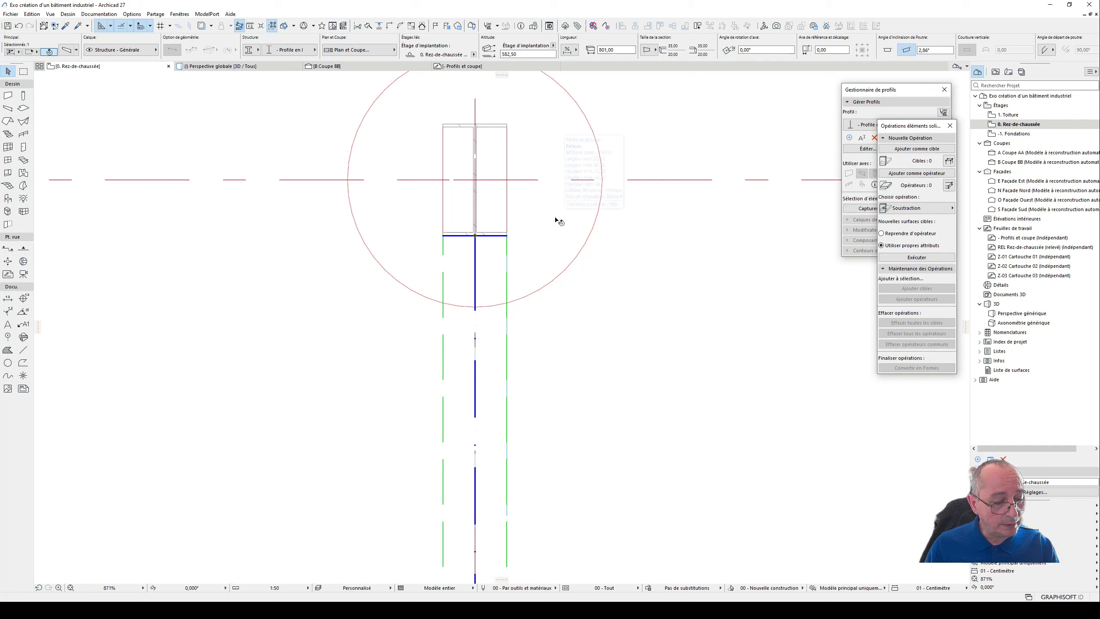
pyautogui.click(557, 220)
pyautogui.press('Escape')
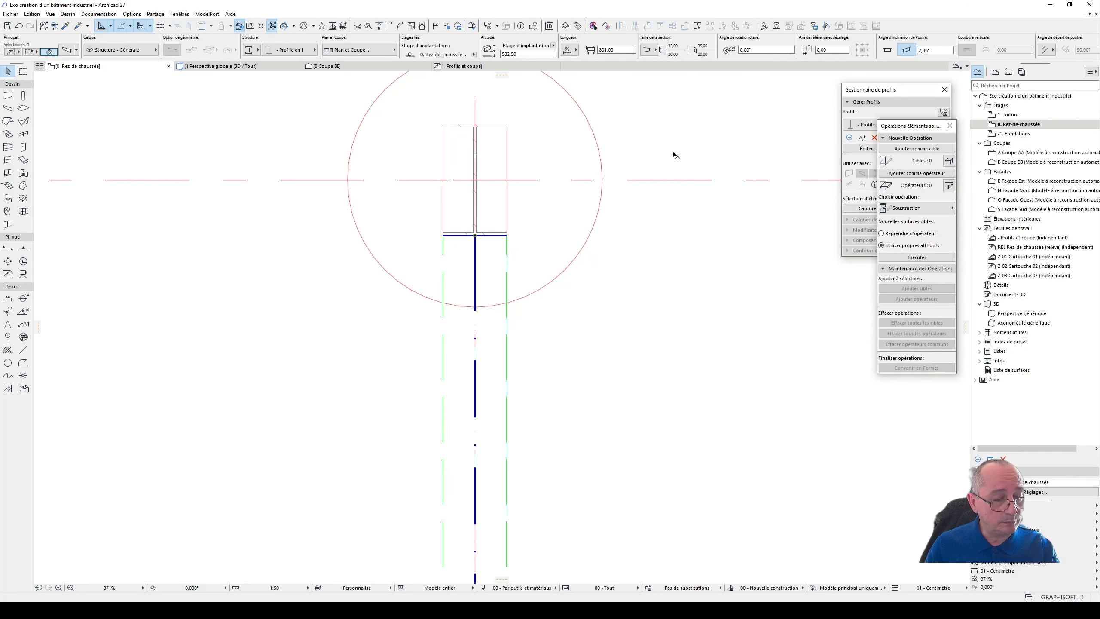
pyautogui.click(506, 338)
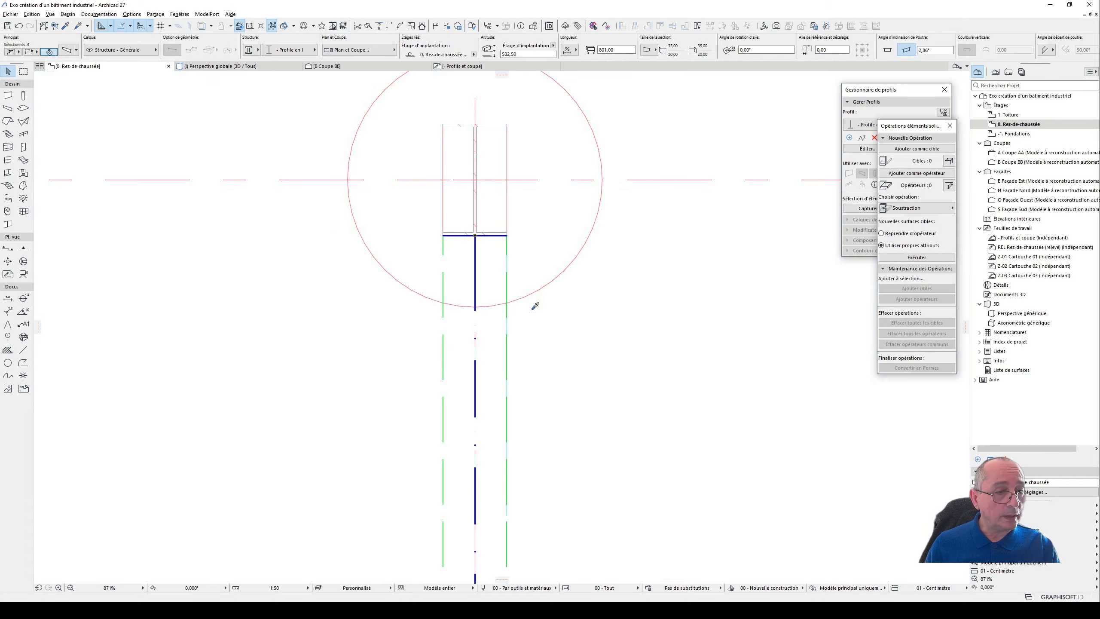
pyautogui.keyDown('shift'); pyautogui.click(534, 308); pyautogui.keyUp('shift')
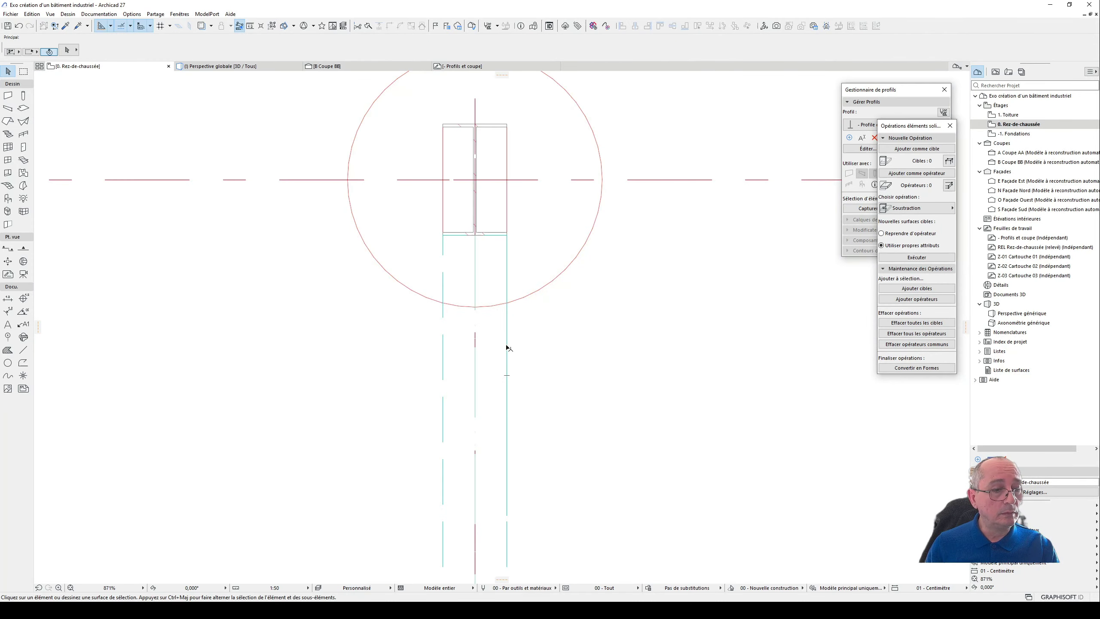
pyautogui.scroll(-7, 509, 349)
pyautogui.moveTo(543, 381); pyautogui.dragTo(568, 213, button='middle')
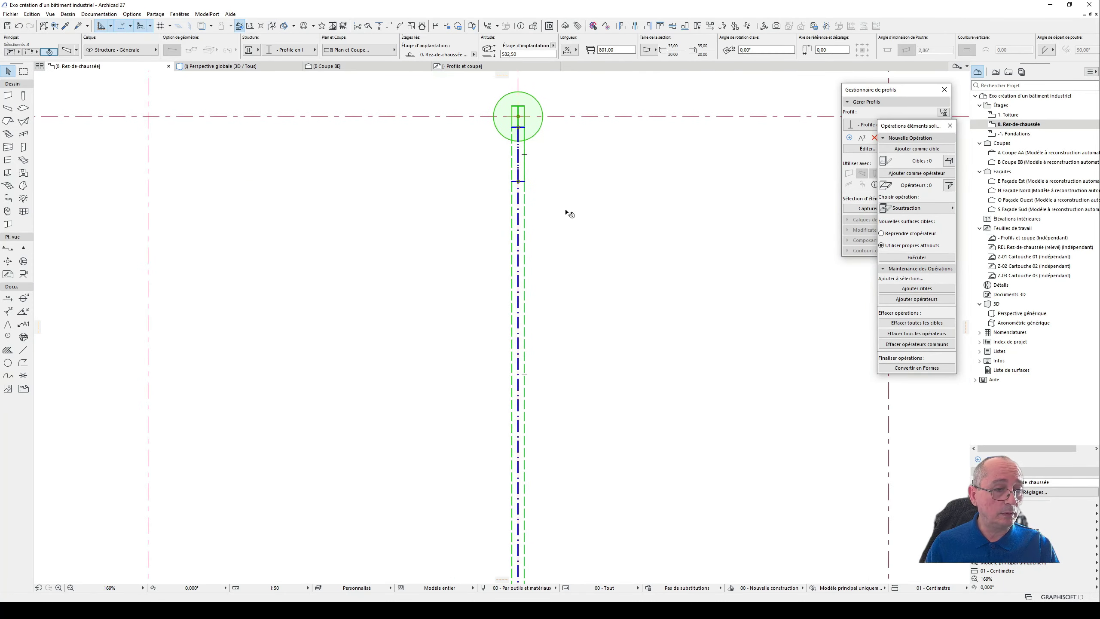
pyautogui.scroll(-3, 560, 246)
pyautogui.scroll(2, 569, 428)
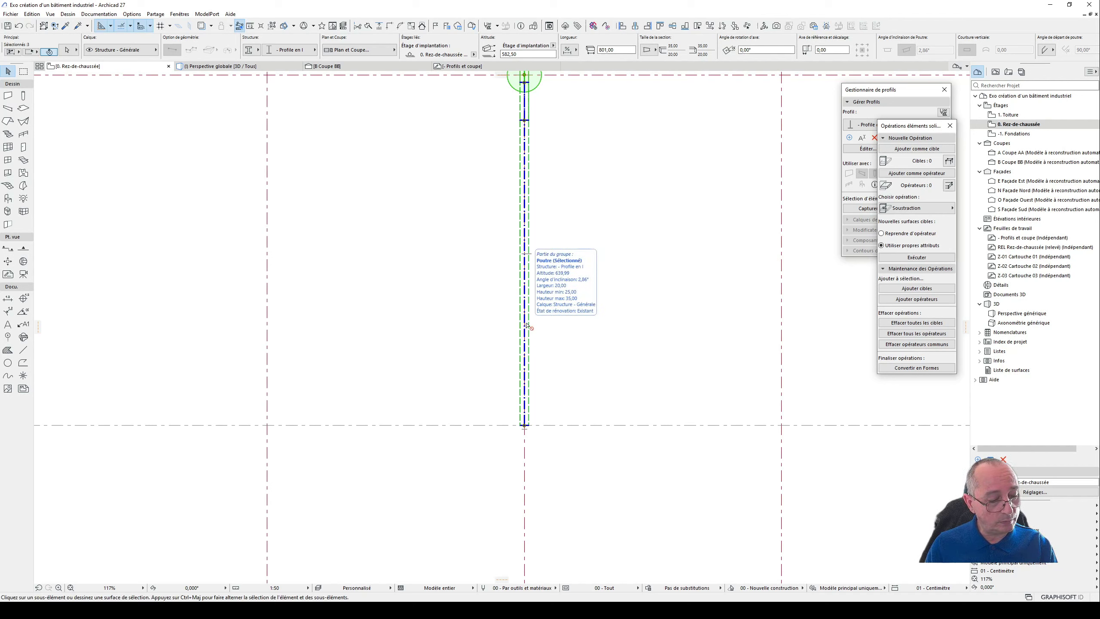
pyautogui.hotkey('ctrl', 'shift', 'm')
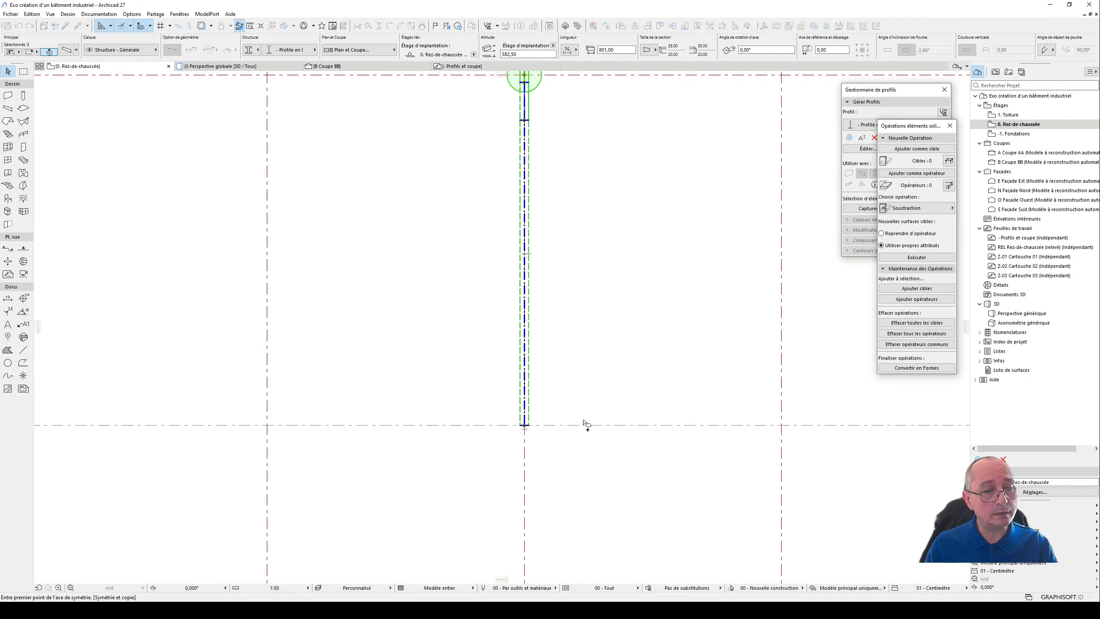
pyautogui.click(583, 425)
pyautogui.click(624, 424)
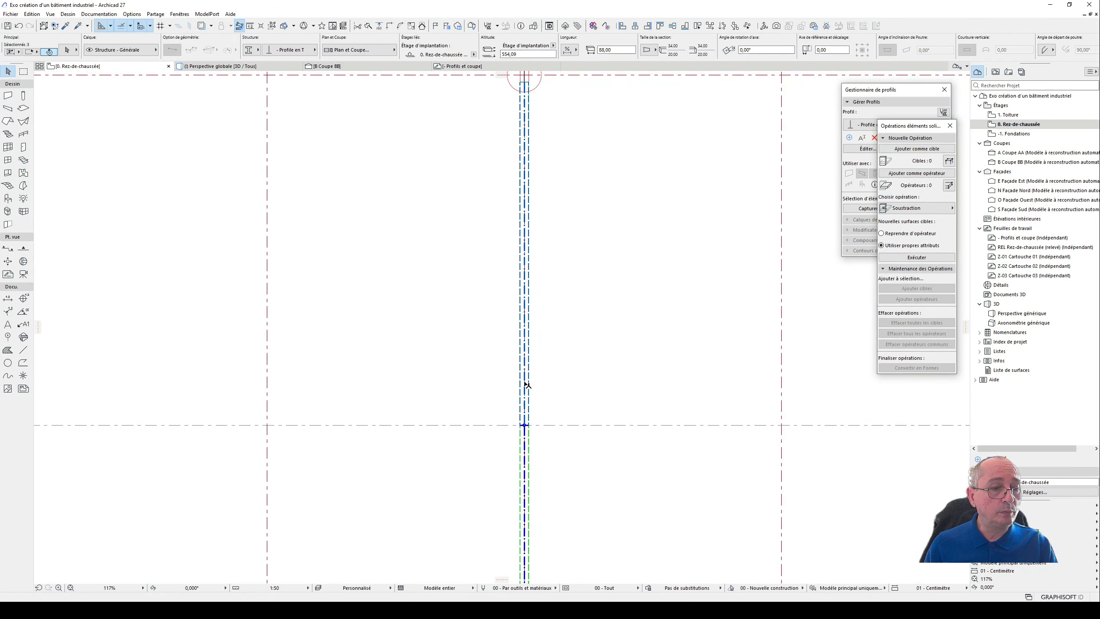
# - Copy both halves of the portal frame together from axis D to axis E, using the column centre on axis 1 as reference
pyautogui.keyDown('shift'); pyautogui.click(529, 384); pyautogui.keyUp('shift')
pyautogui.scroll(-2, 533, 381)
pyautogui.scroll(-2, 537, 373)
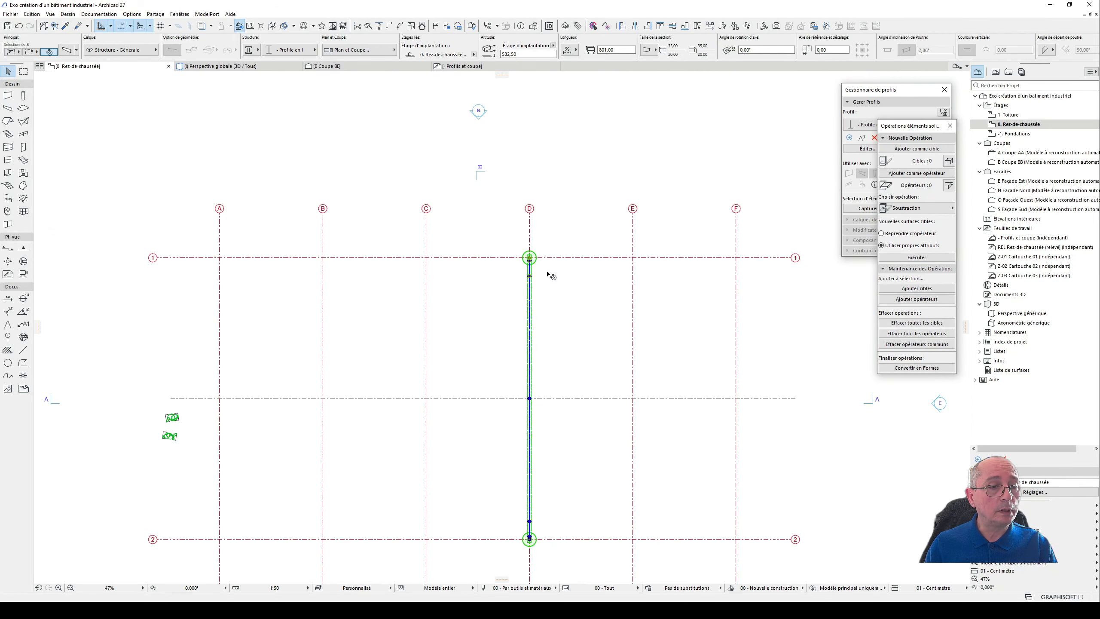
pyautogui.moveTo(550, 275); pyautogui.dragTo(437, 260, button='middle')
pyautogui.scroll(4, 437, 260)
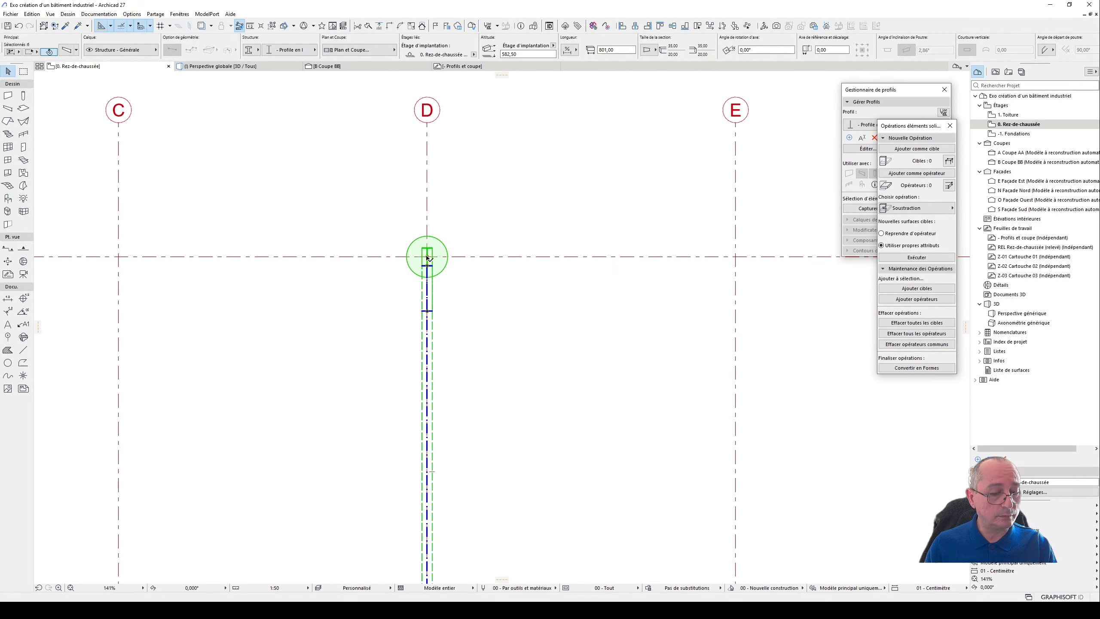
pyautogui.hotkey('ctrl', 'd')
pyautogui.click(427, 258)
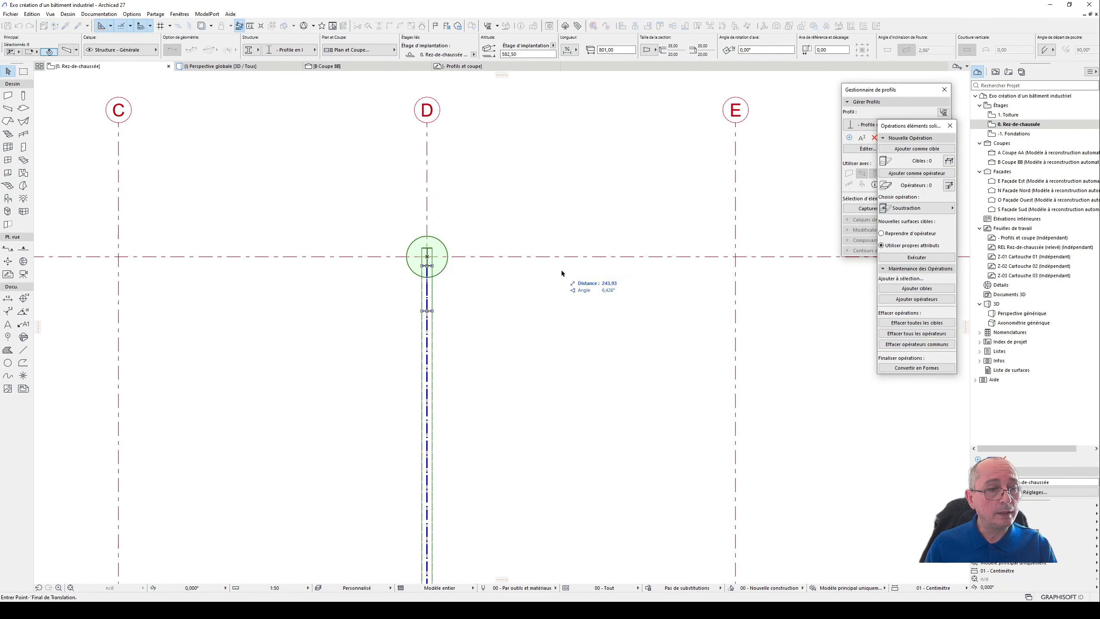
pyautogui.press('ctrl')
pyautogui.click(737, 258)
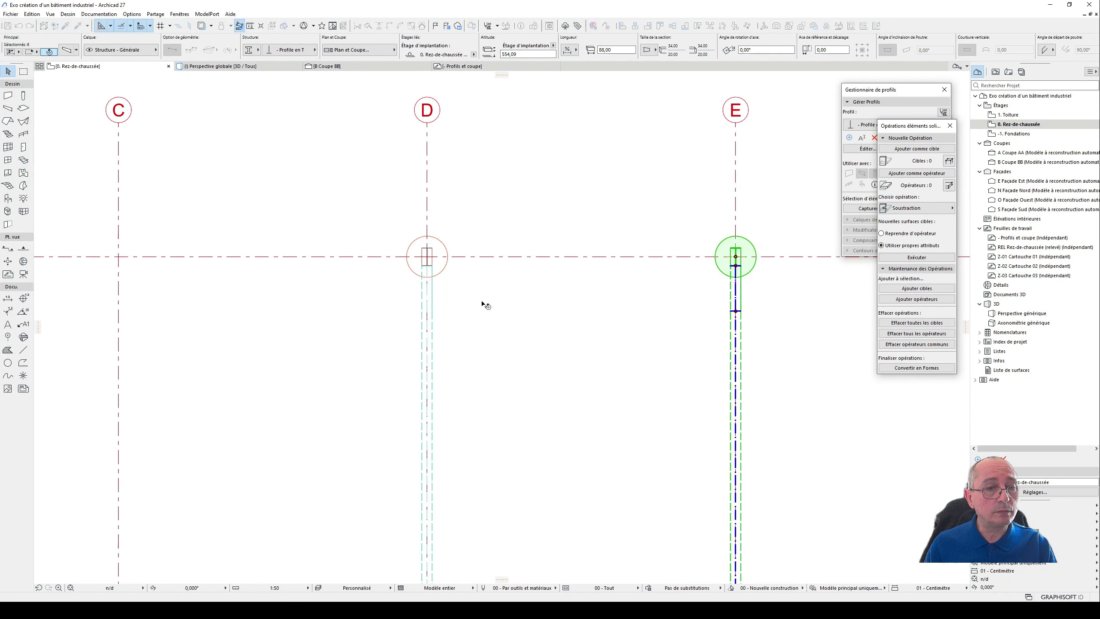
# - Try to move the complete portal frame from axis E to axis F, and undo the move
pyautogui.scroll(-3, 485, 303)
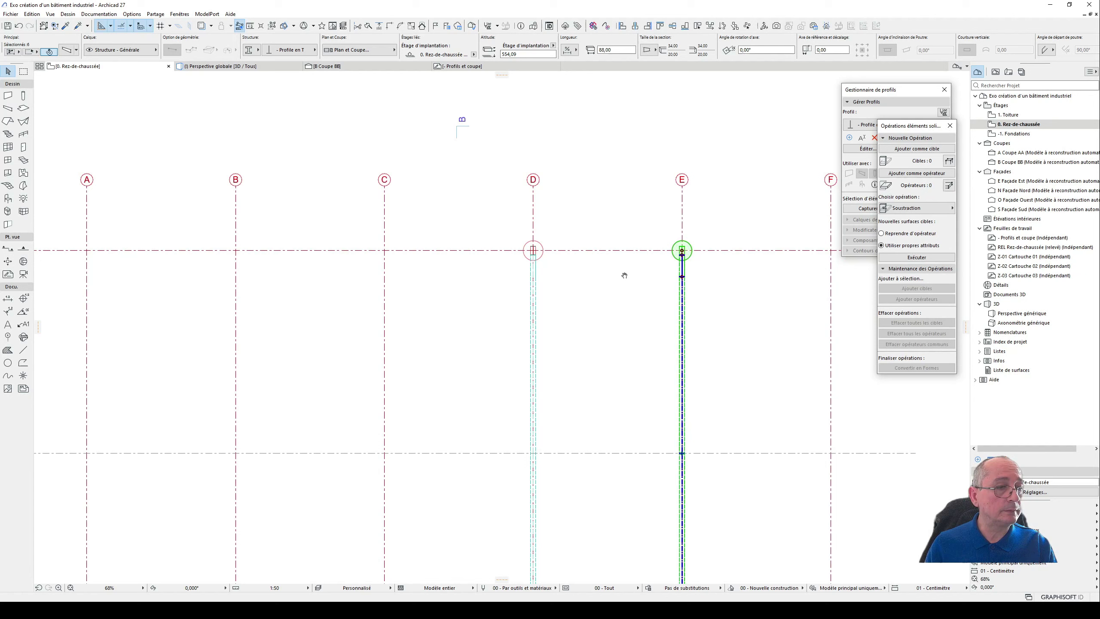
pyautogui.scroll(-2, 622, 272)
pyautogui.scroll(2, 667, 260)
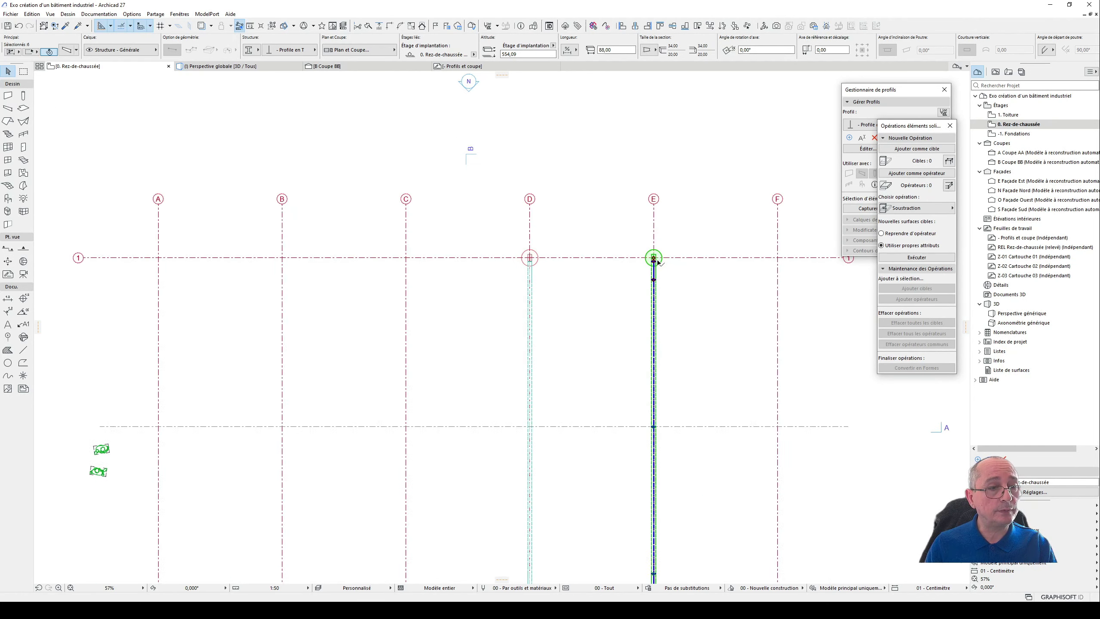
pyautogui.hotkey('ctrl', 'd')
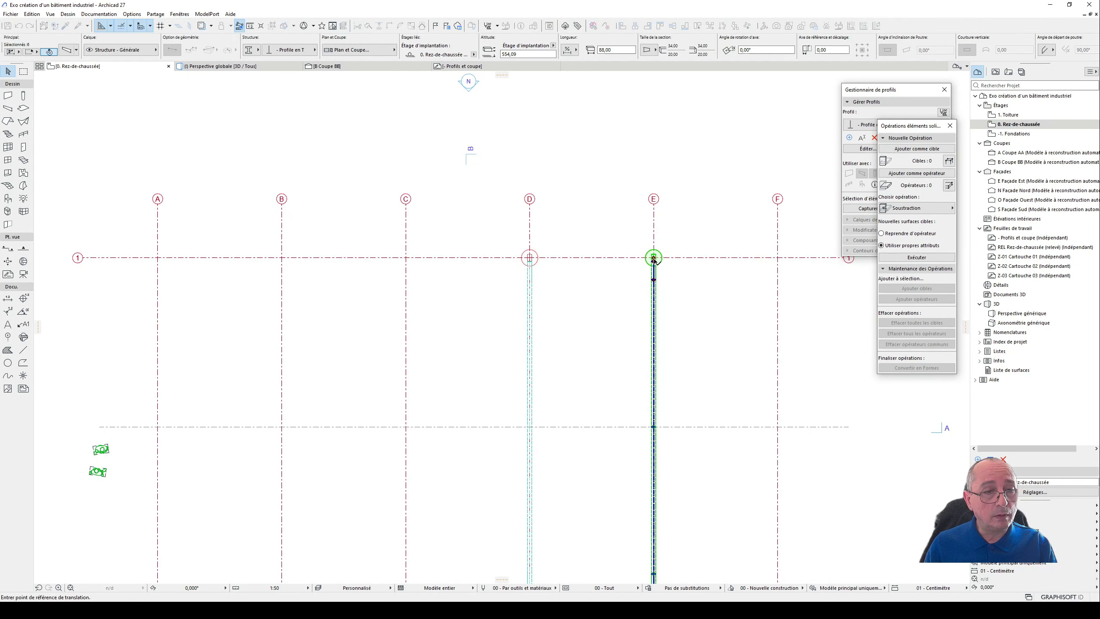
pyautogui.click(778, 257)
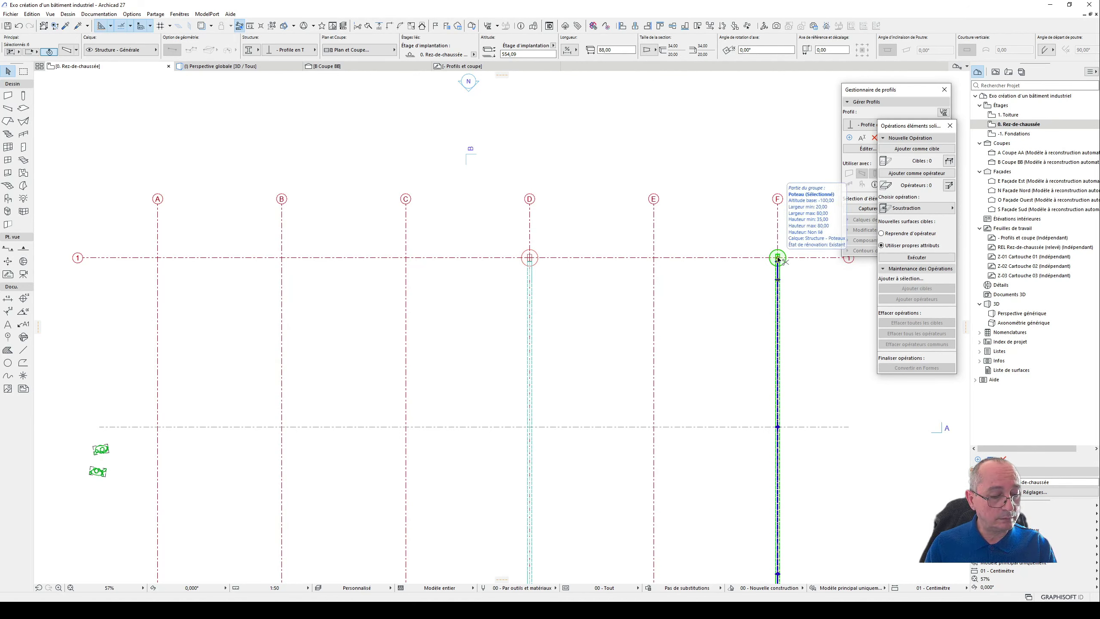
pyautogui.hotkey('ctrl', 'z')
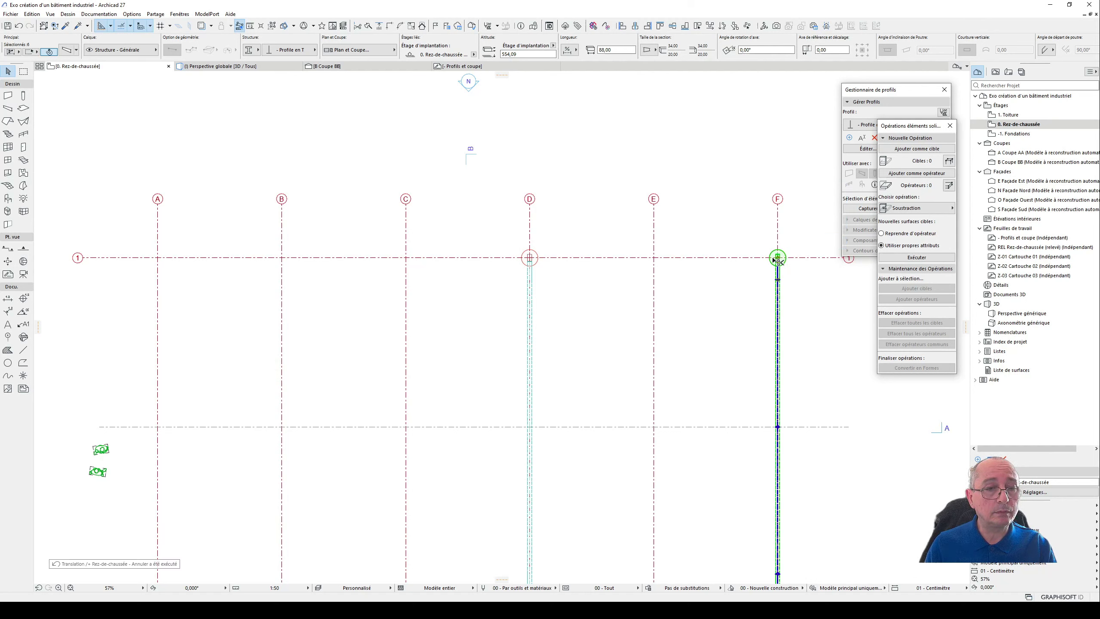
# - Place a copy of the complete axis E portal frame on axis F, 600 cm away along axis 1
pyautogui.hotkey('ctrl', 'd')
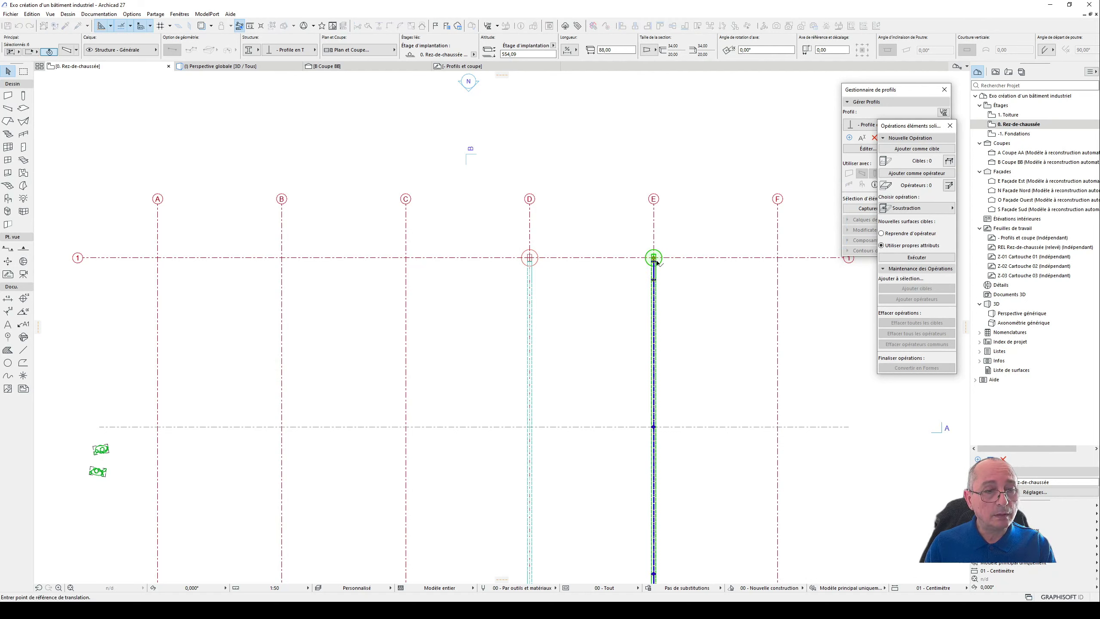
pyautogui.click(655, 258)
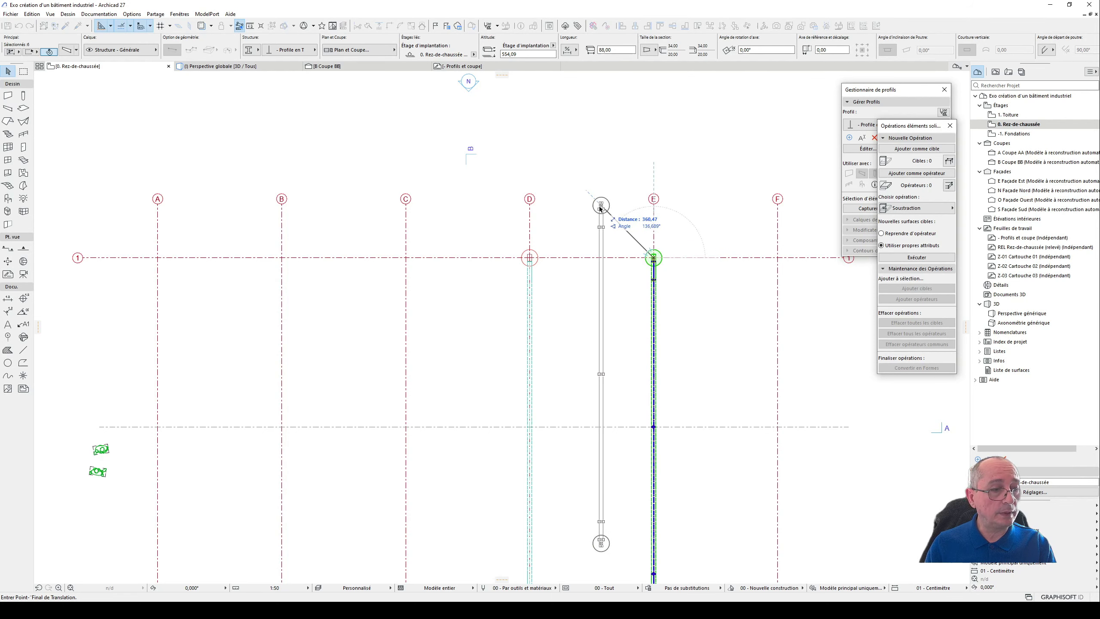
pyautogui.moveTo(599, 206); pyautogui.dragTo(503, 229, button='middle')
pyautogui.scroll(3, 651, 268)
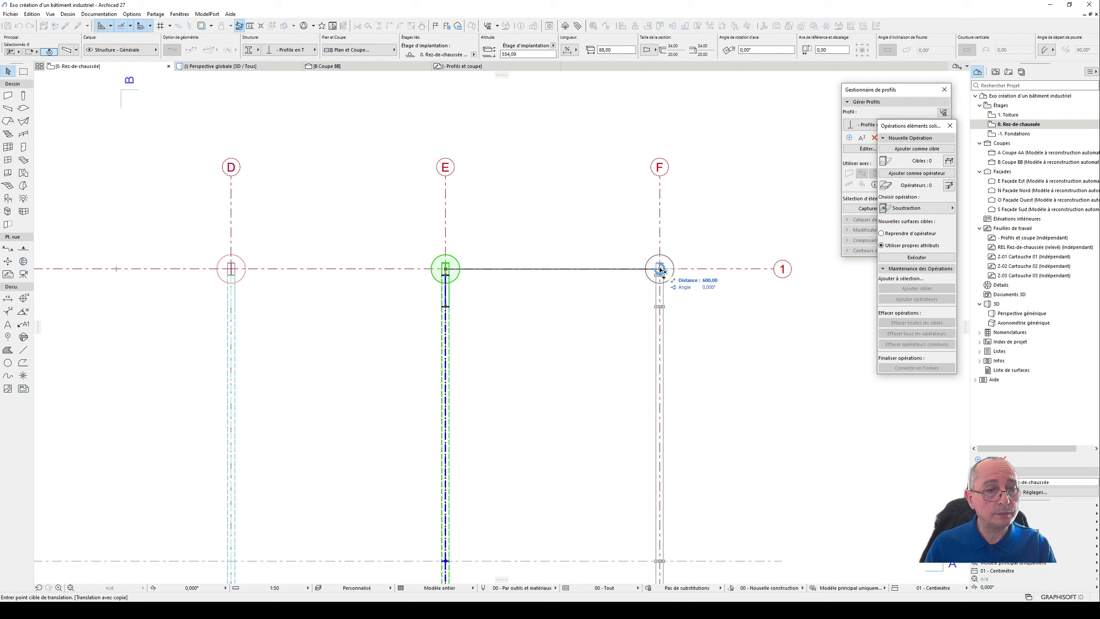
pyautogui.click(660, 269)
pyautogui.scroll(-3, 708, 265)
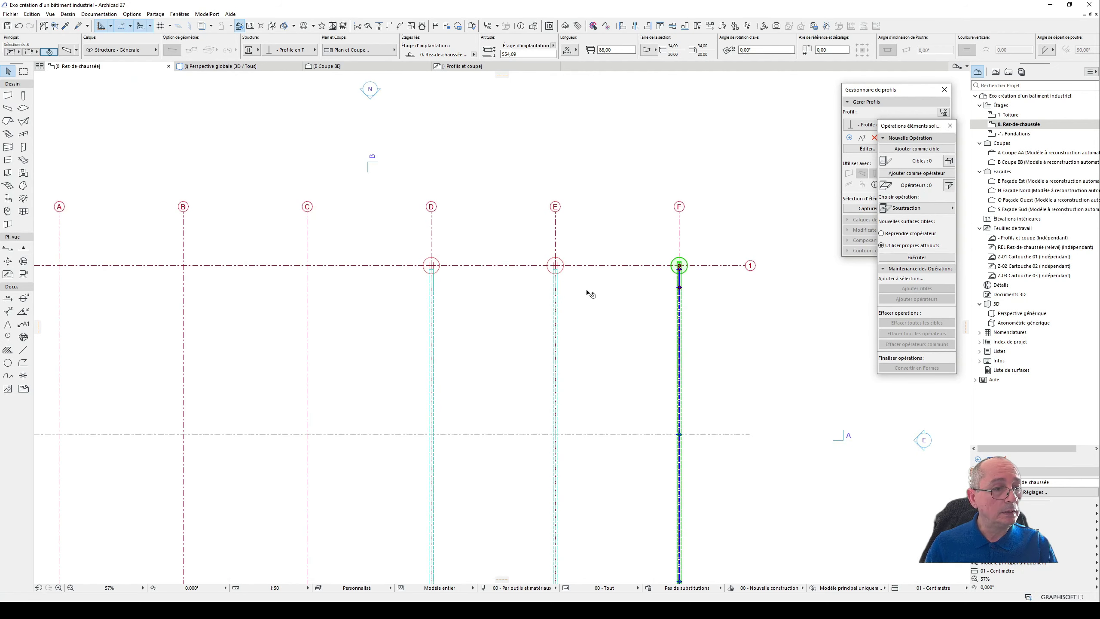
# - Copy the complete portal frames on axes D, E and F together onto axes A, B and C, 1800 cm along axis 1
pyautogui.keyDown('shift'); pyautogui.click(558, 267); pyautogui.keyUp('shift')
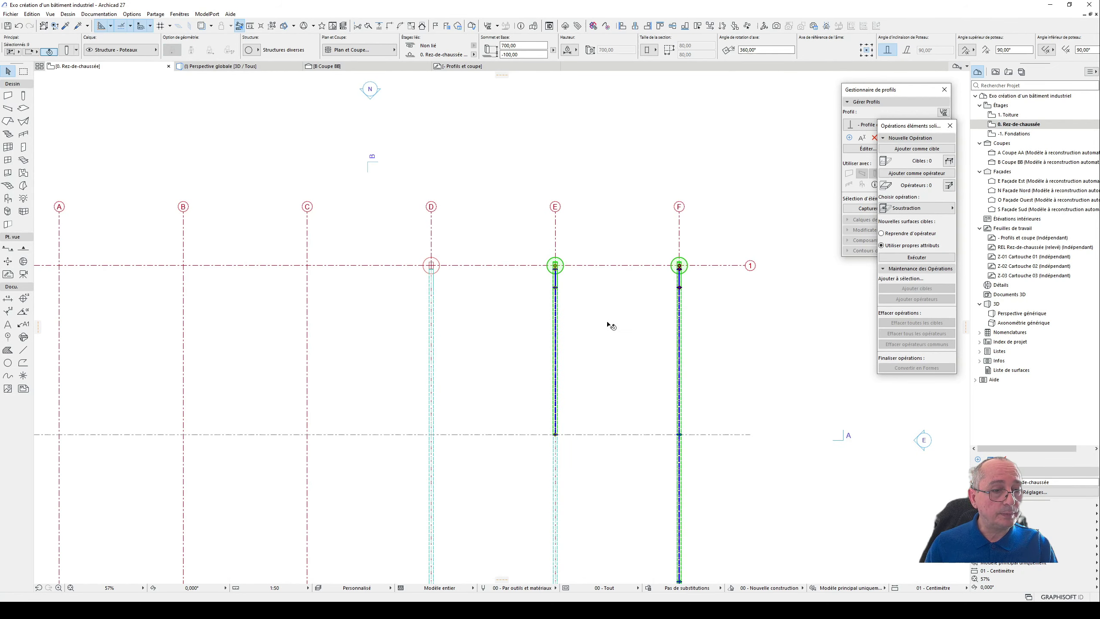
pyautogui.click(692, 317)
pyautogui.click(680, 288)
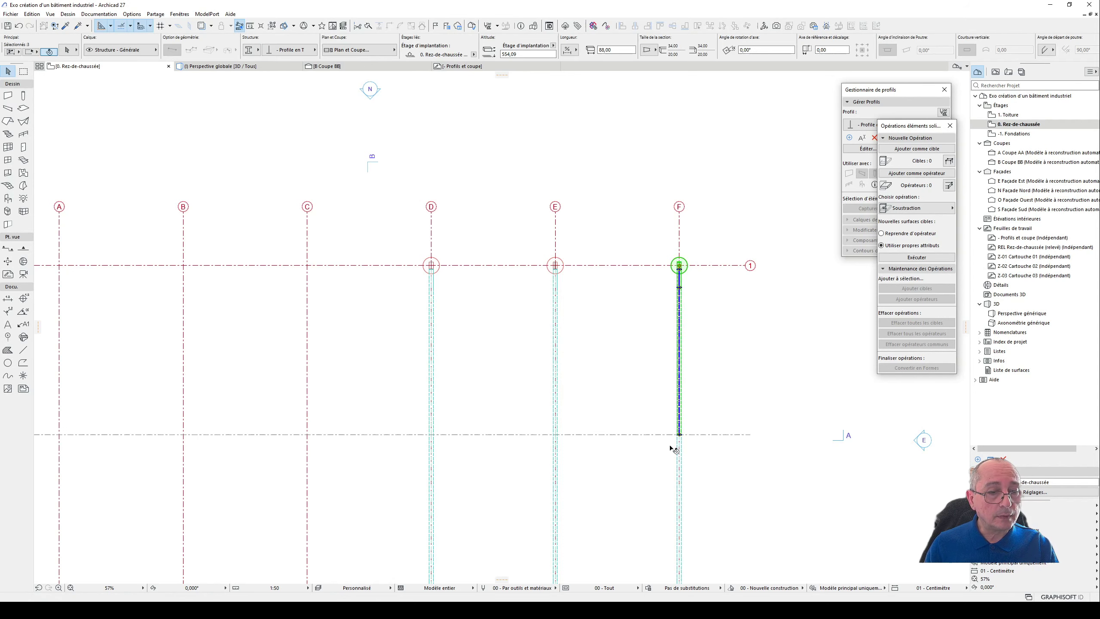
pyautogui.keyDown('shift'); pyautogui.click(556, 398); pyautogui.keyUp('shift')
pyautogui.keyDown('shift'); pyautogui.click(556, 468); pyautogui.keyUp('shift')
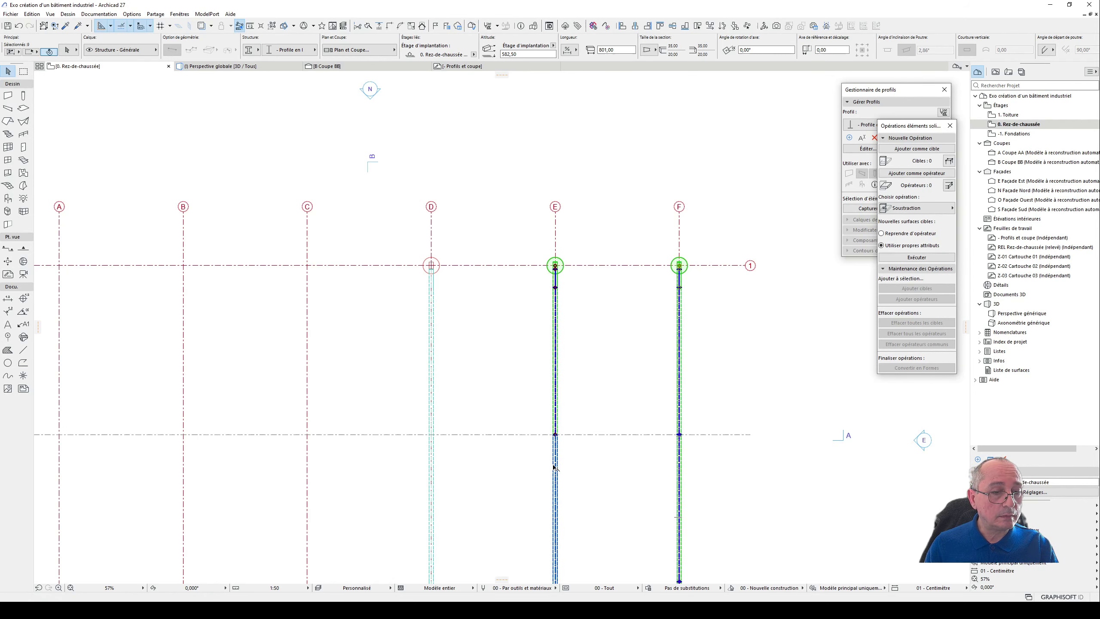
pyautogui.keyDown('shift'); pyautogui.click(431, 413); pyautogui.keyUp('shift')
pyautogui.keyDown('shift'); pyautogui.click(430, 456); pyautogui.keyUp('shift')
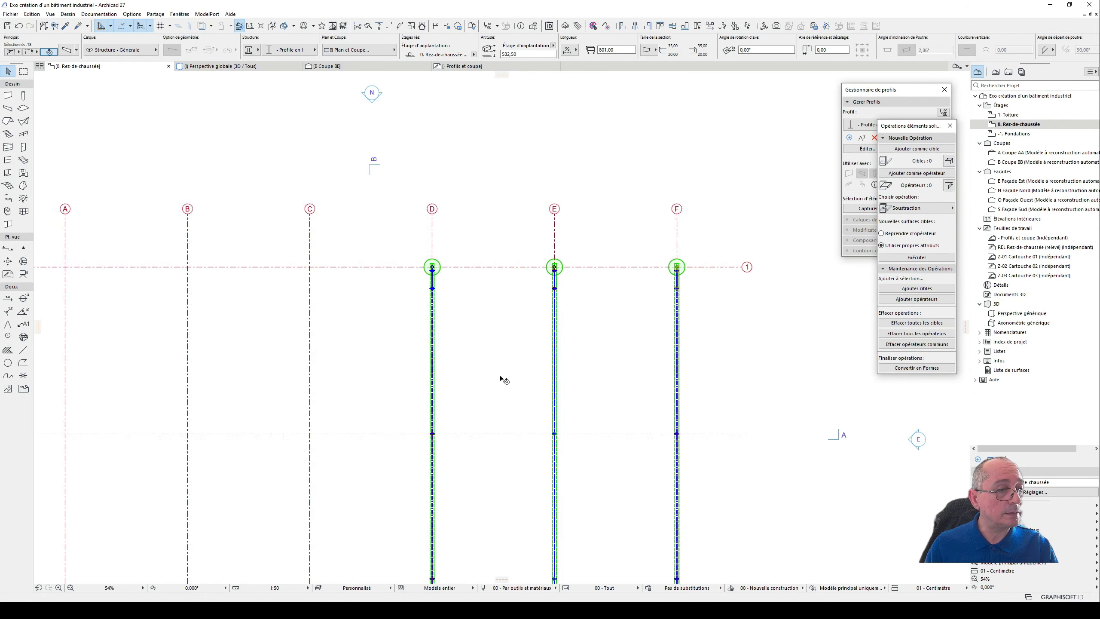
pyautogui.scroll(-2, 502, 379)
pyautogui.scroll(3, 639, 312)
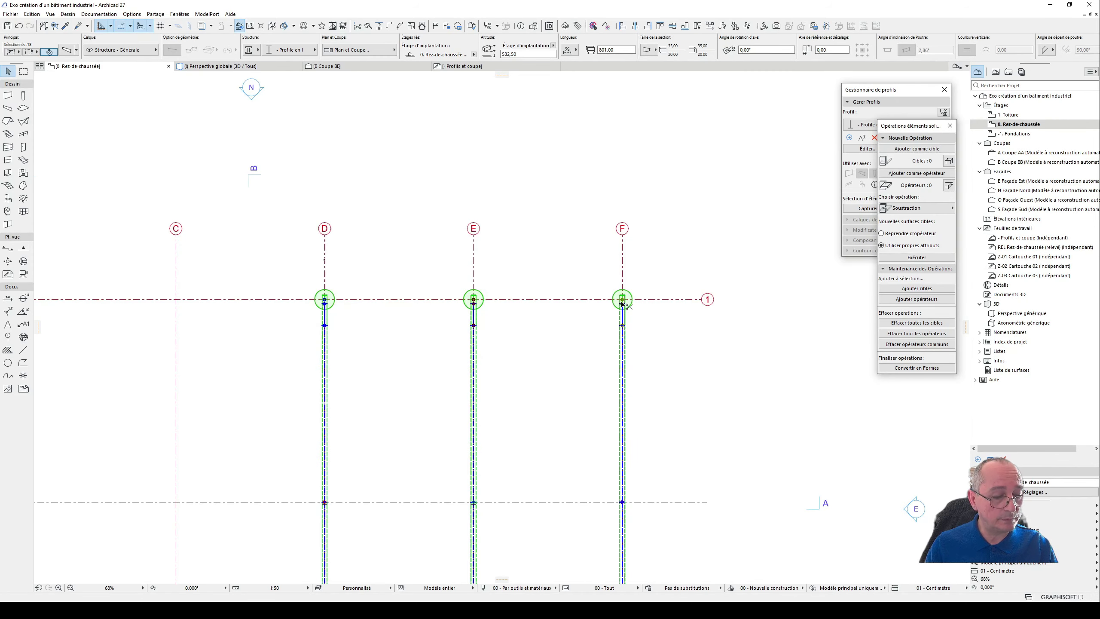
pyautogui.hotkey('ctrl', 'd')
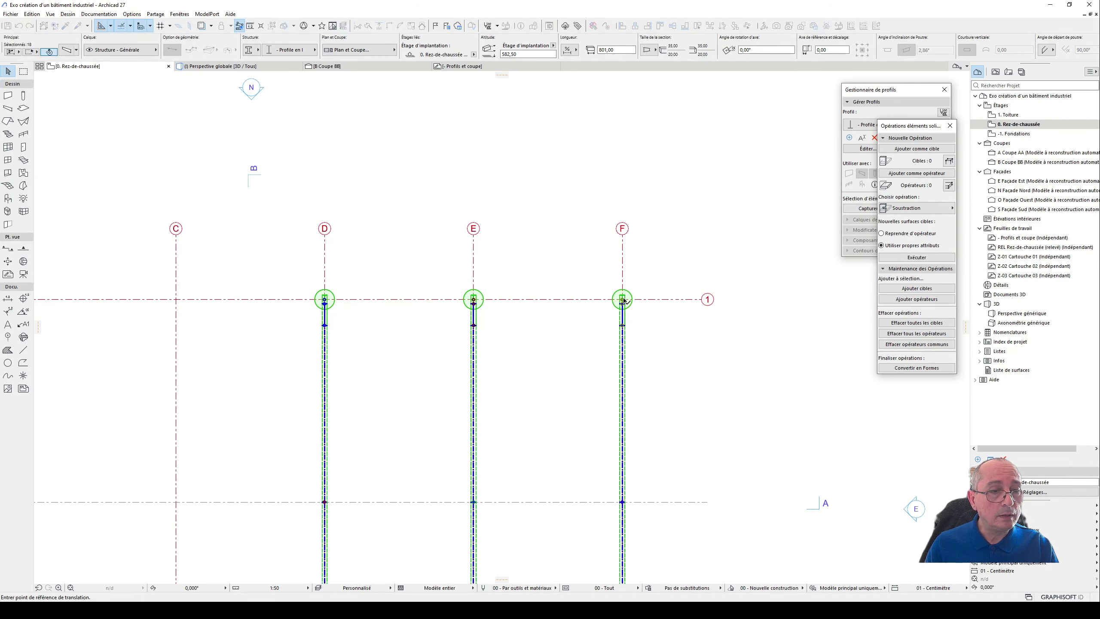
pyautogui.click(624, 300)
pyautogui.moveTo(184, 307); pyautogui.dragTo(361, 314, button='middle')
pyautogui.scroll(1, 353, 320)
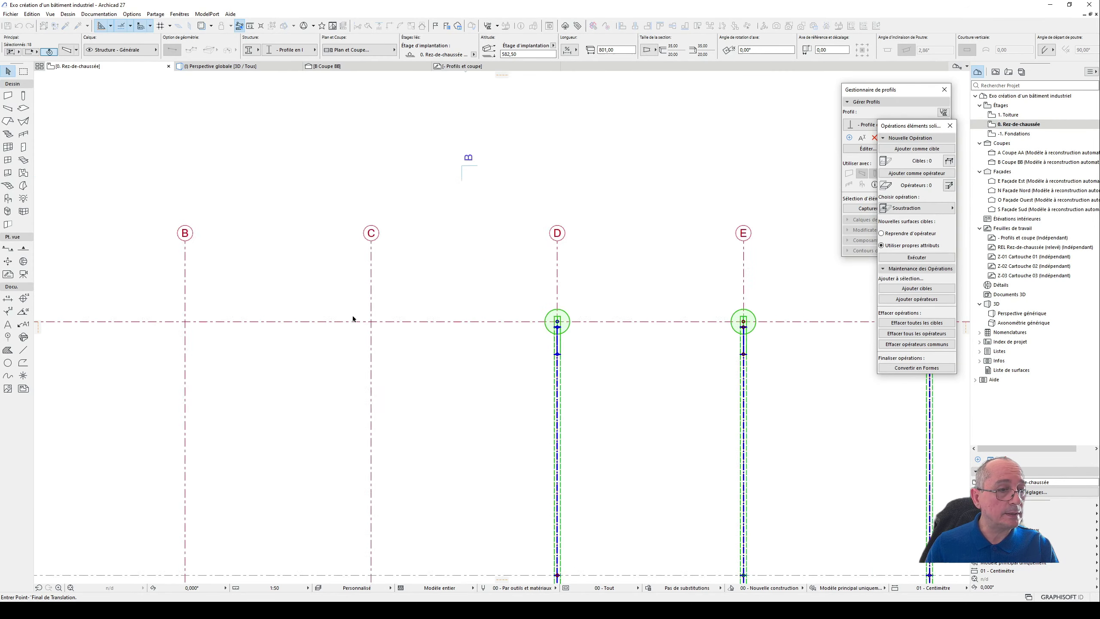
pyautogui.scroll(5, 353, 319)
pyautogui.press('ctrl')
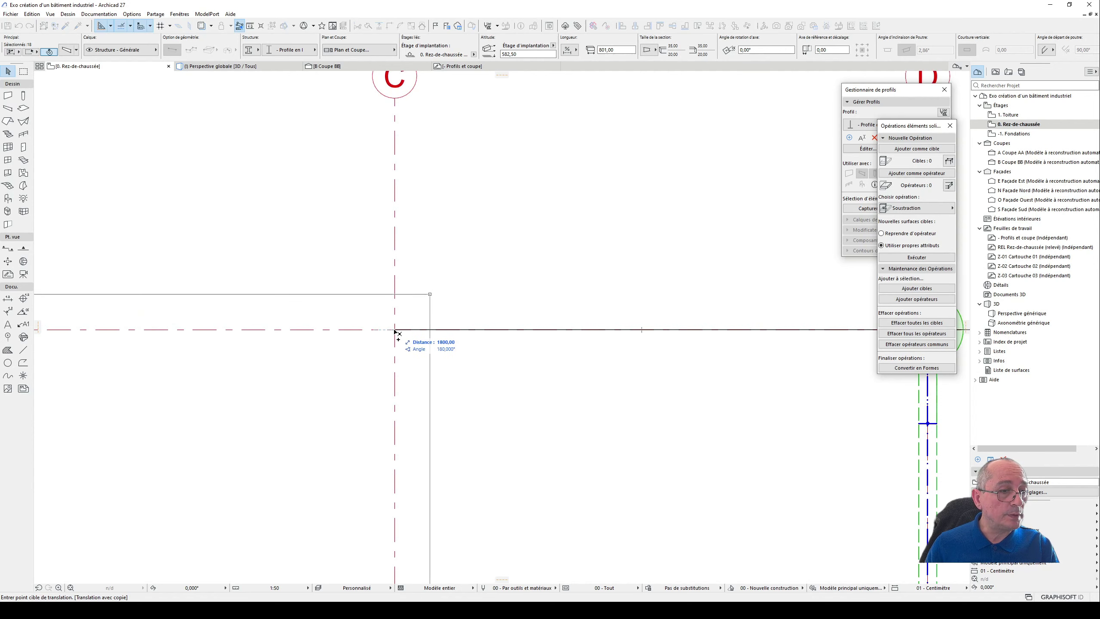
pyautogui.click(395, 330)
pyautogui.scroll(-6, 491, 359)
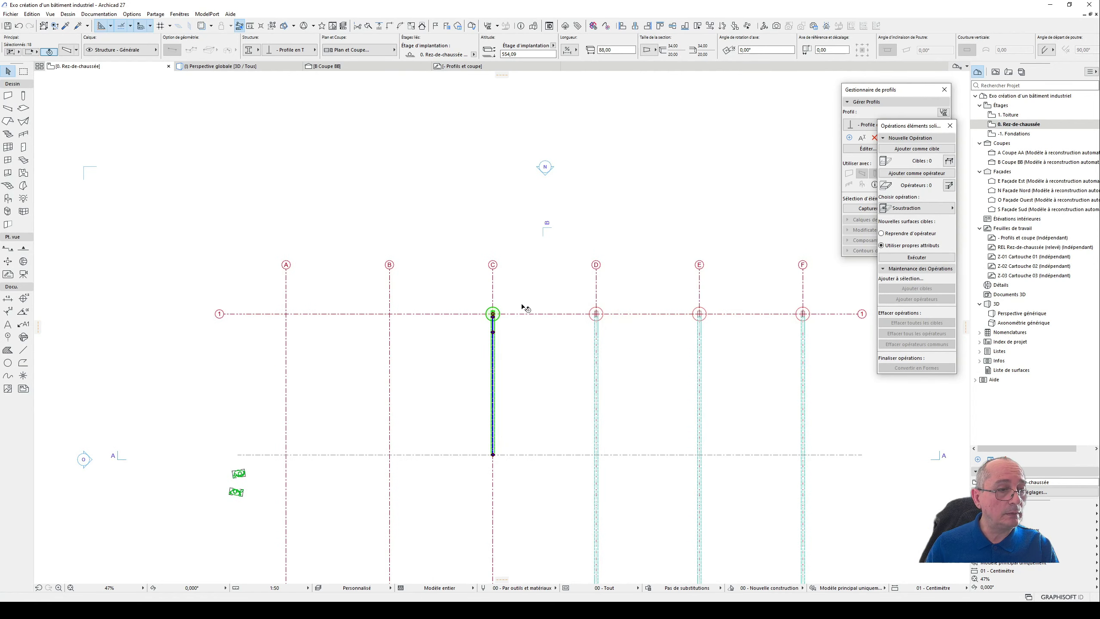
# - Examine the row of portal frames on axes A to F in the 3D perspective
pyautogui.press('F3')
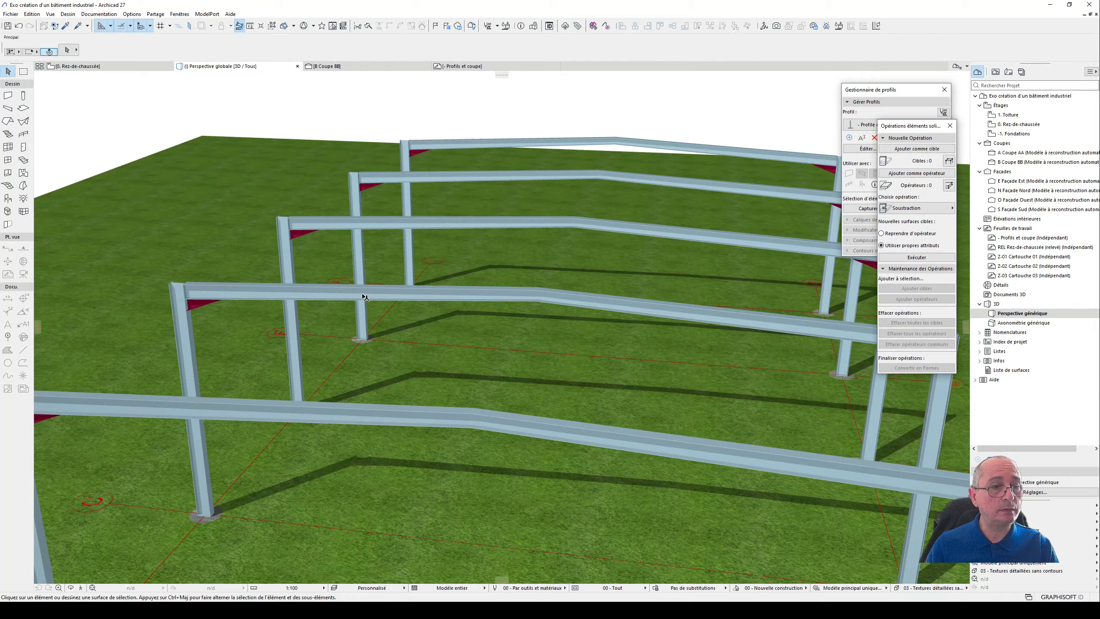
pyautogui.scroll(-5, 365, 298)
pyautogui.keyDown('shift'); pyautogui.moveTo(622, 351); pyautogui.dragTo(612, 301, button='middle'); pyautogui.keyUp('shift')
pyautogui.scroll(6, 403, 311)
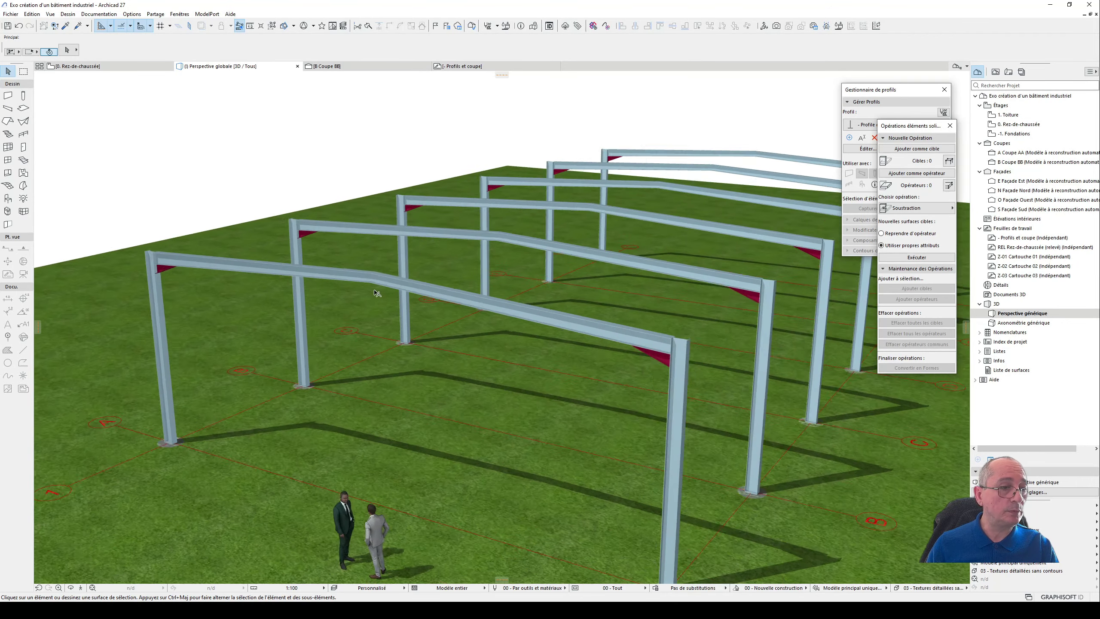
pyautogui.scroll(-8, 374, 266)
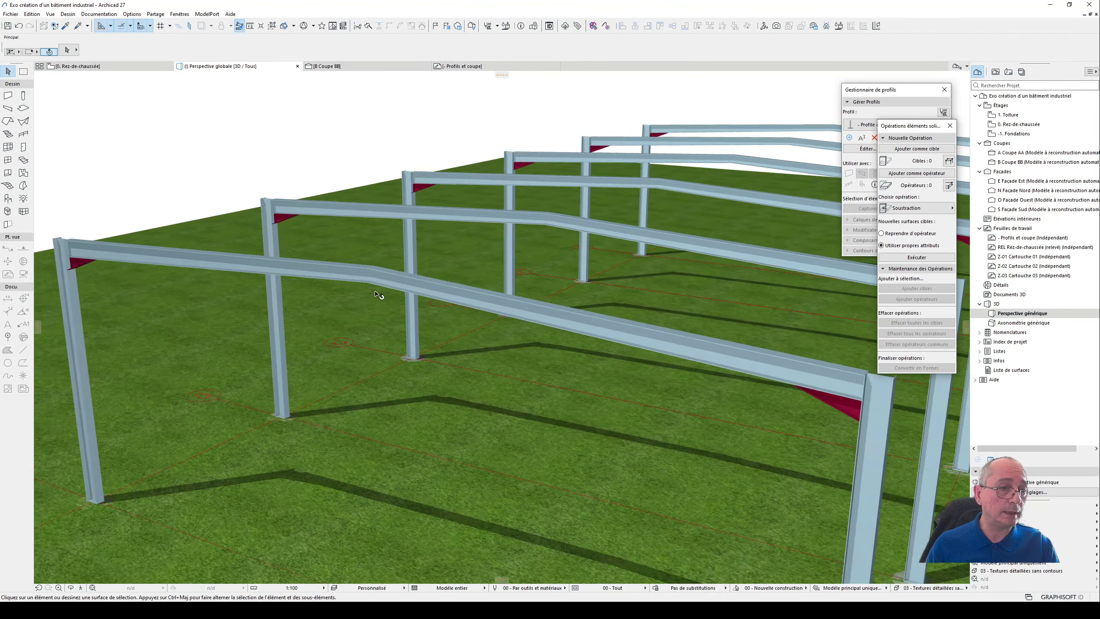
pyautogui.keyDown('shift'); pyautogui.moveTo(564, 338); pyautogui.dragTo(520, 316, button='middle'); pyautogui.keyUp('shift')
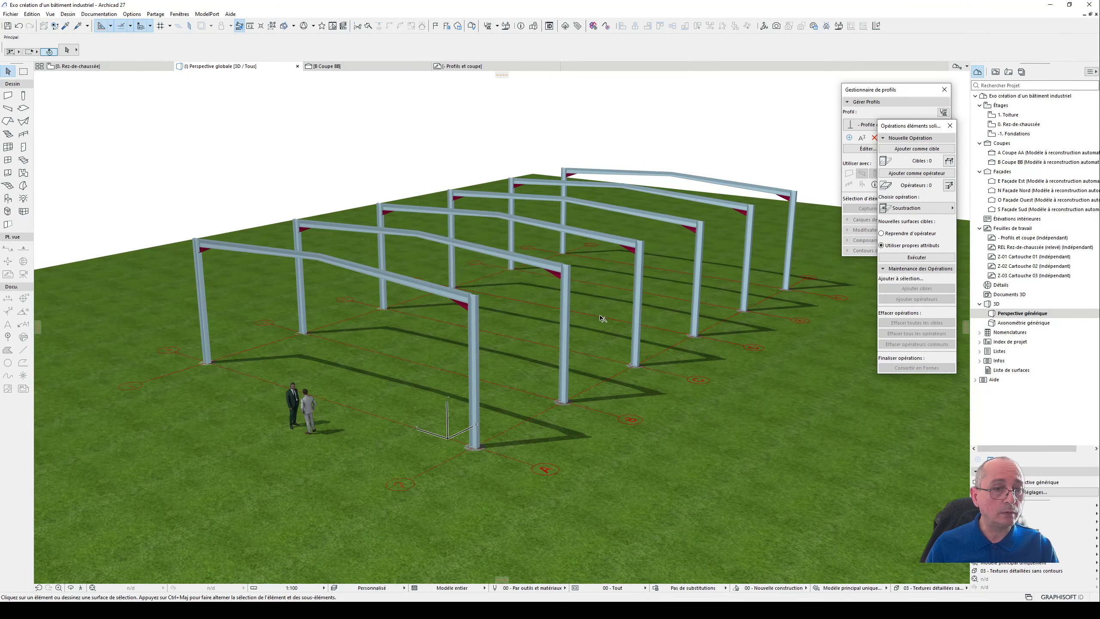
# - Close the solid element operations and profile manager palettes, leaving the 3D view of the frames unobstructed
pyautogui.click(950, 125)
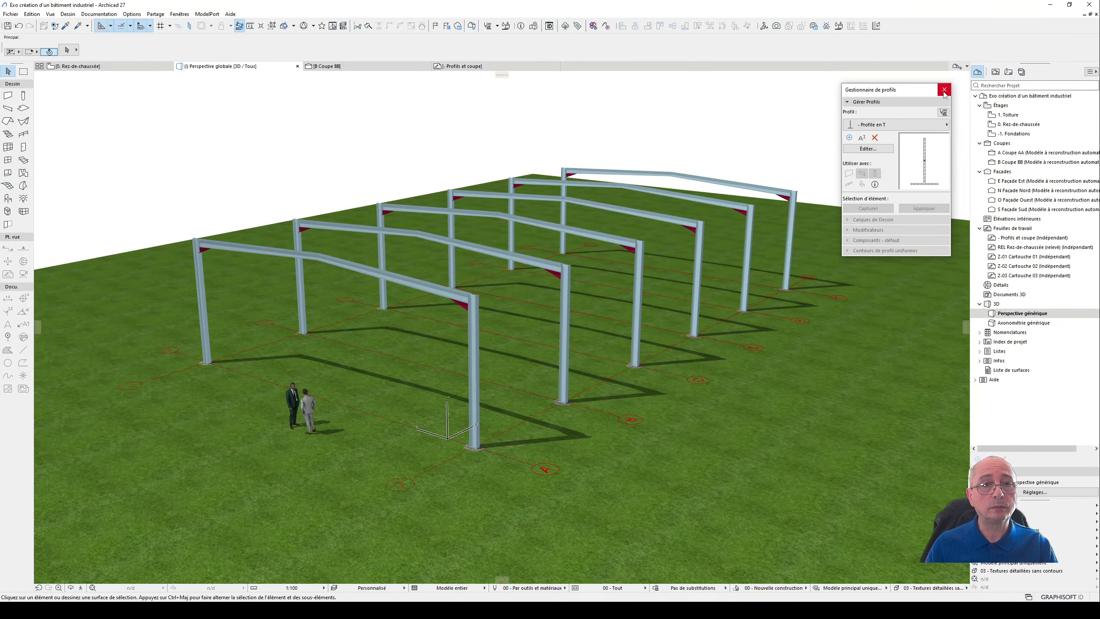
pyautogui.click(944, 90)
pyautogui.keyDown('shift'); pyautogui.moveTo(486, 302); pyautogui.dragTo(371, 317, button='middle'); pyautogui.keyUp('shift')
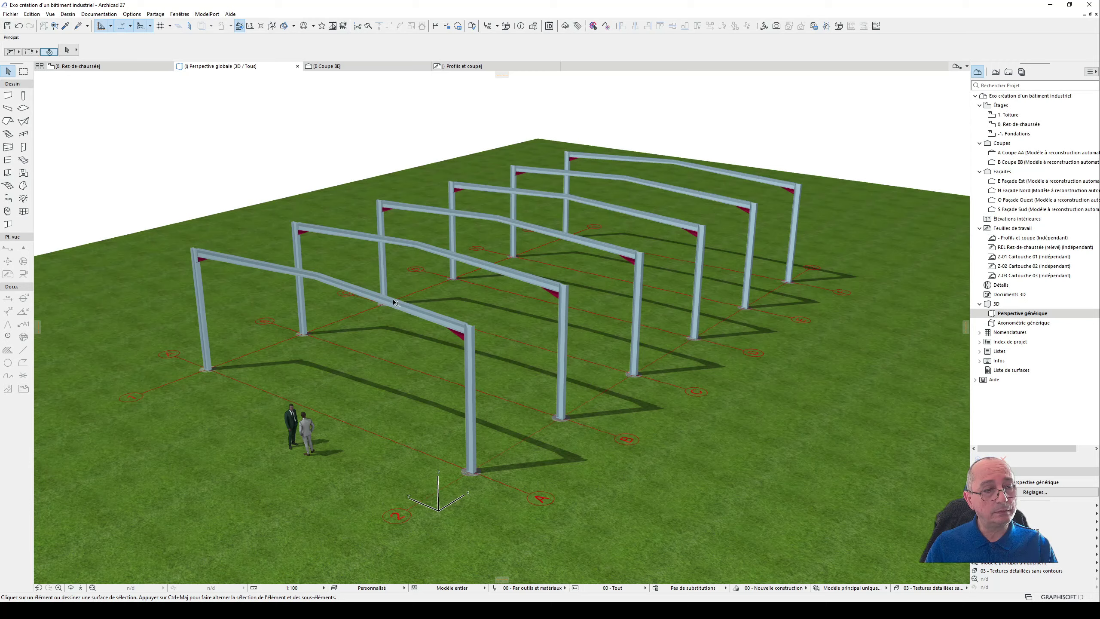
pyautogui.keyDown('shift'); pyautogui.moveTo(392, 297); pyautogui.dragTo(423, 297, button='middle'); pyautogui.keyUp('shift')
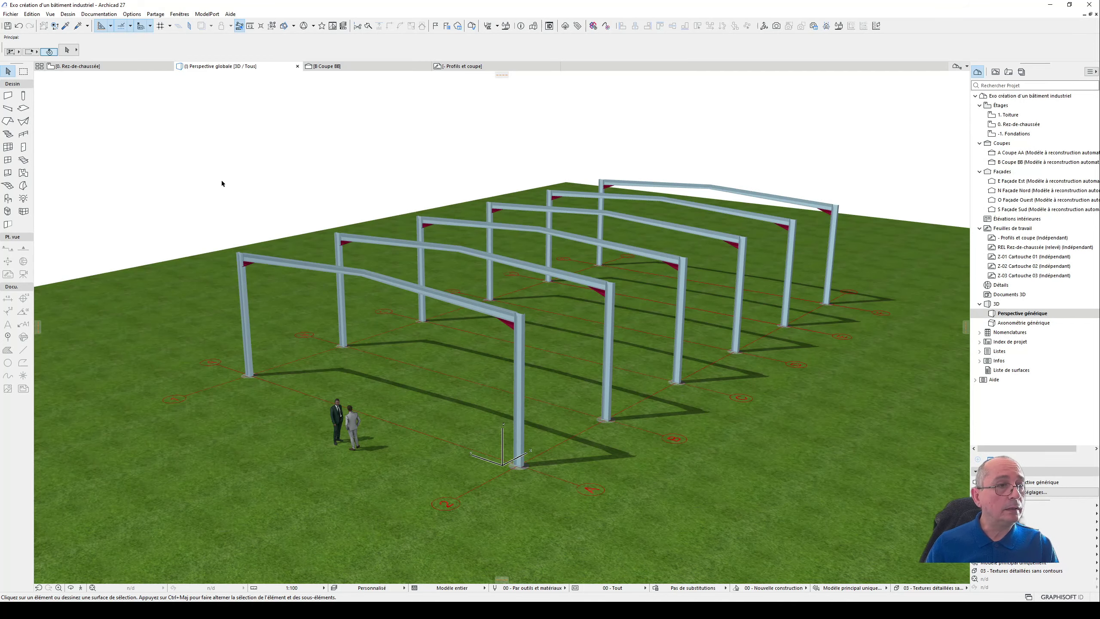
# - Examine the portal frame's roof beams in section BB, and return to the whole ground floor plan
pyautogui.click(366, 66)
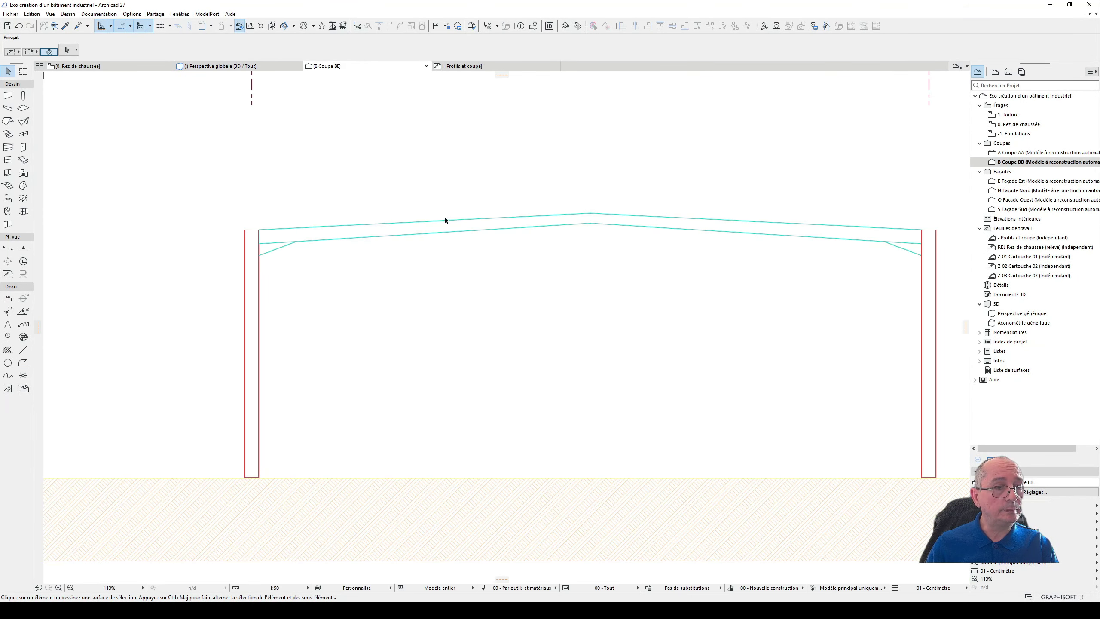
pyautogui.scroll(4, 421, 213)
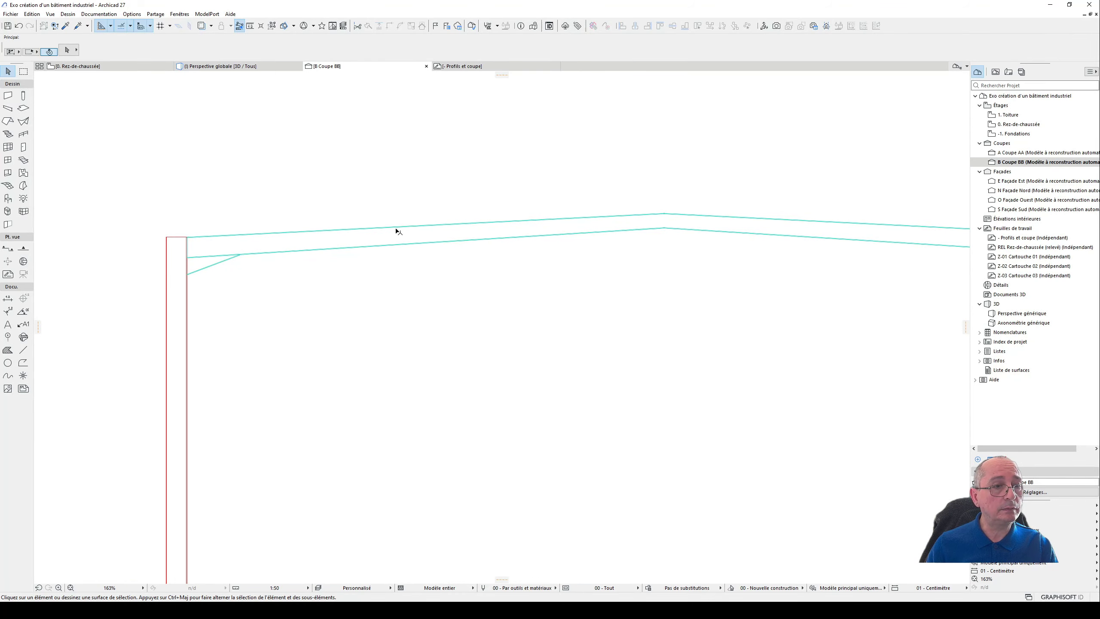
pyautogui.scroll(-3, 490, 218)
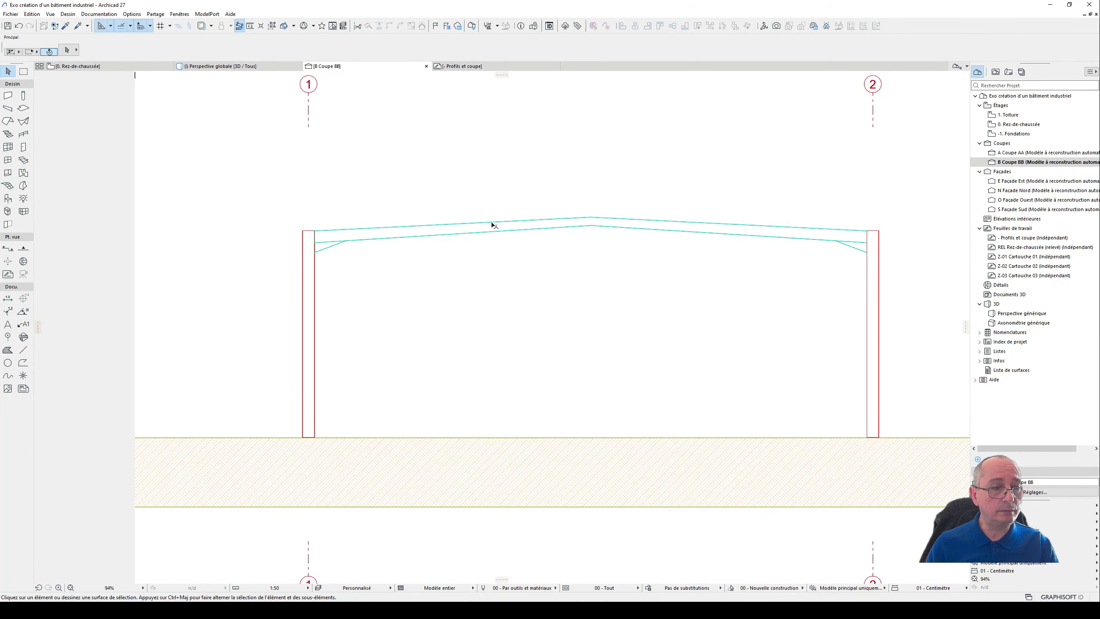
pyautogui.press('F2')
pyautogui.click(448, 201)
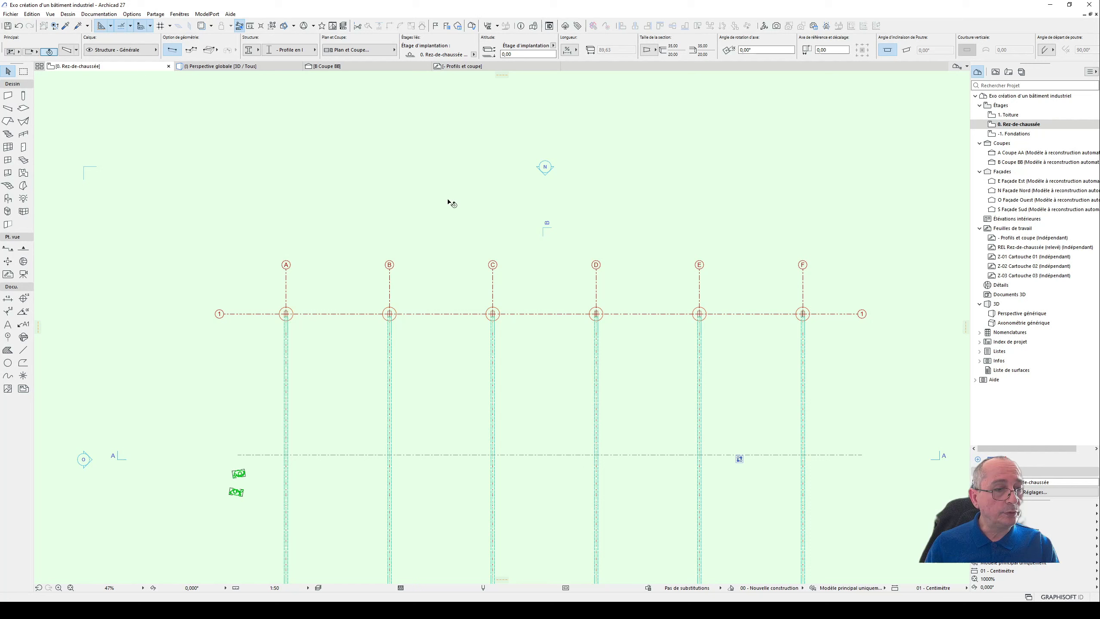
pyautogui.press('Escape')
pyautogui.moveTo(459, 393); pyautogui.dragTo(467, 241, button='middle')
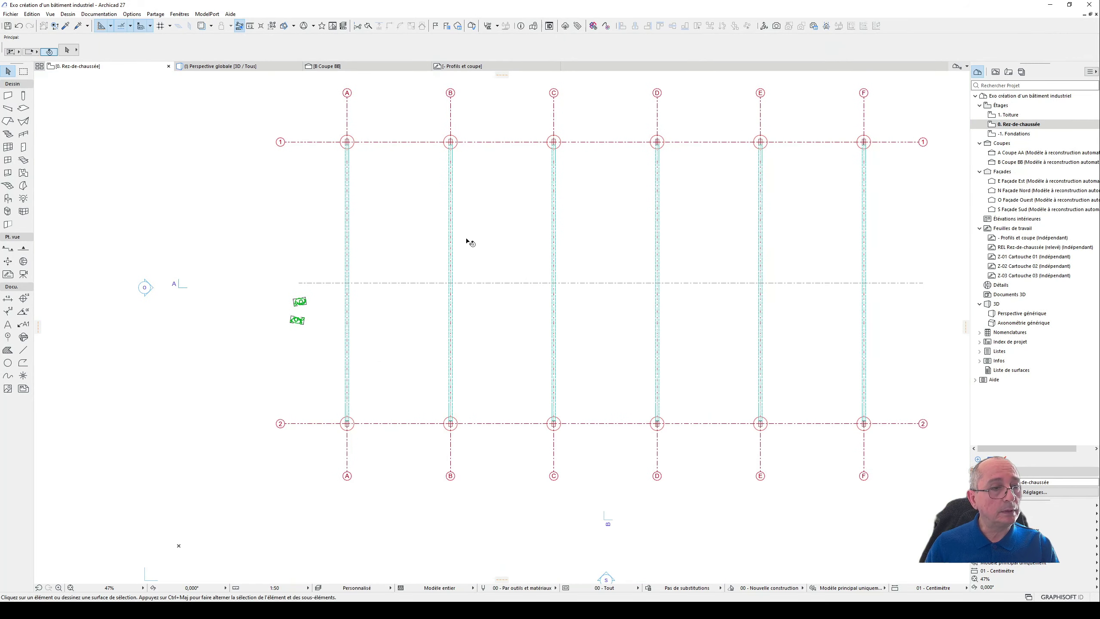
pyautogui.scroll(3, 332, 204)
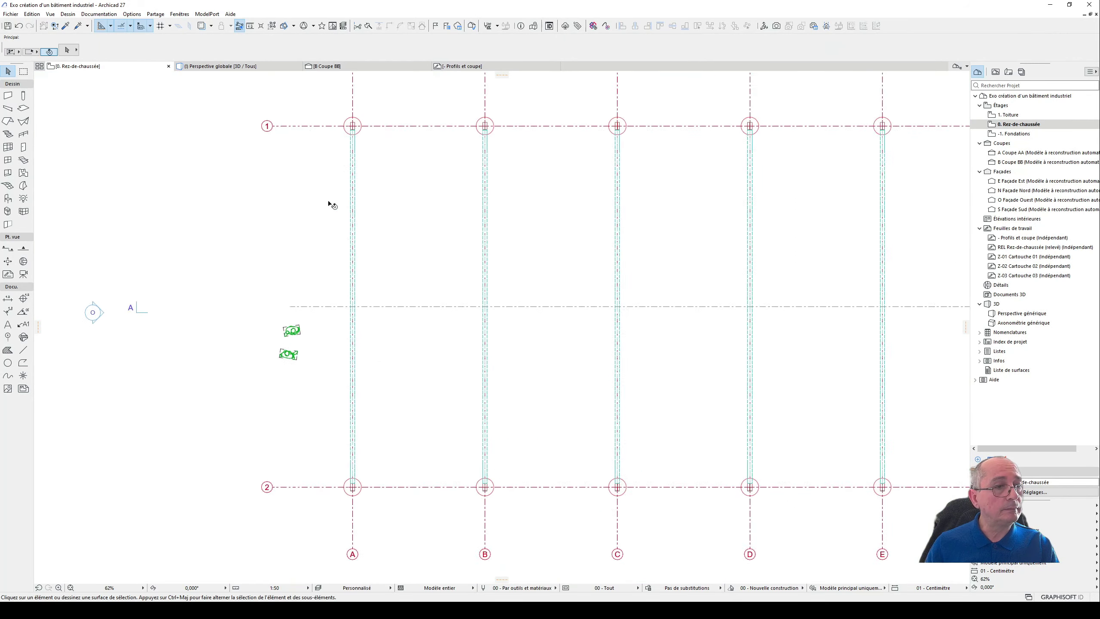
# - Draw a horizontal I-profile beam about 2945 cm long between axis 1 and the centre axis, from near axis A to the axis F column's outer edge
pyautogui.click(8, 109)
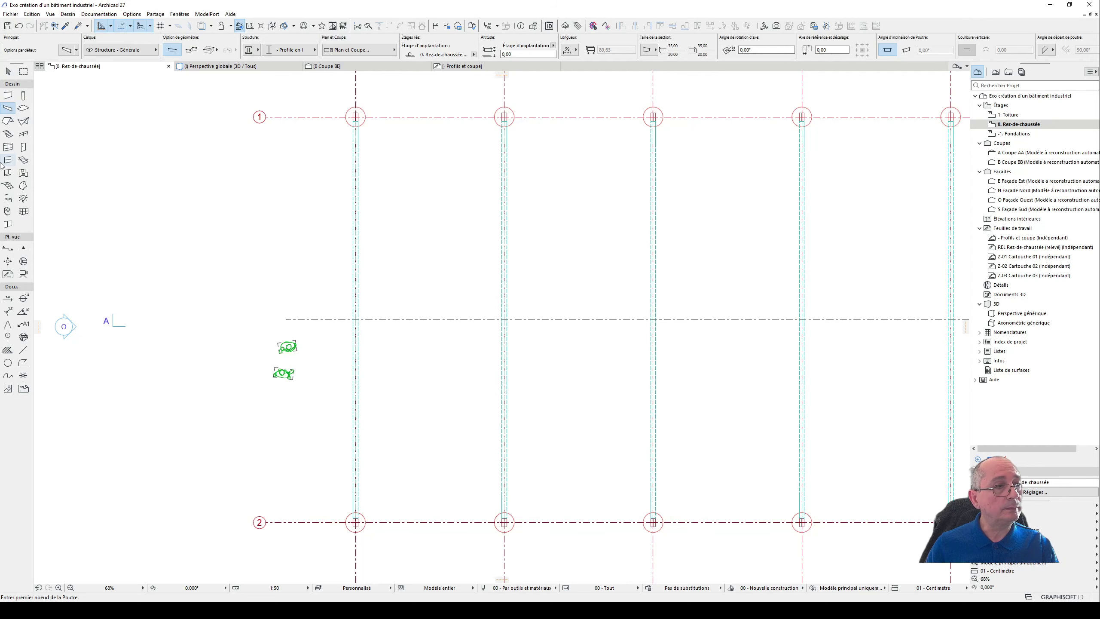
pyautogui.doubleClick(8, 108)
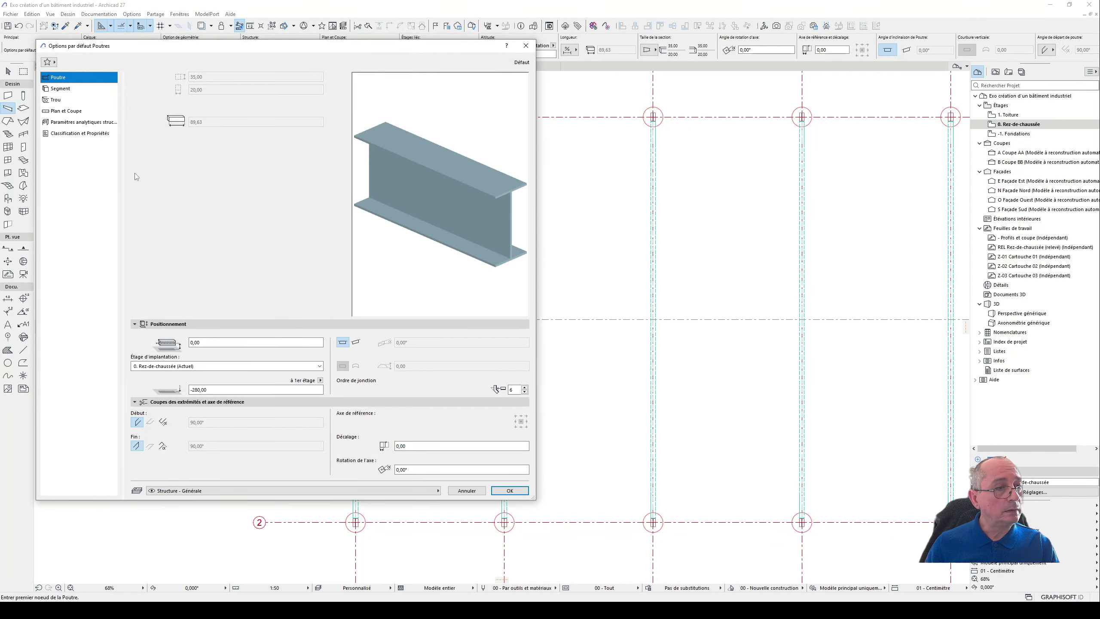
pyautogui.click(509, 490)
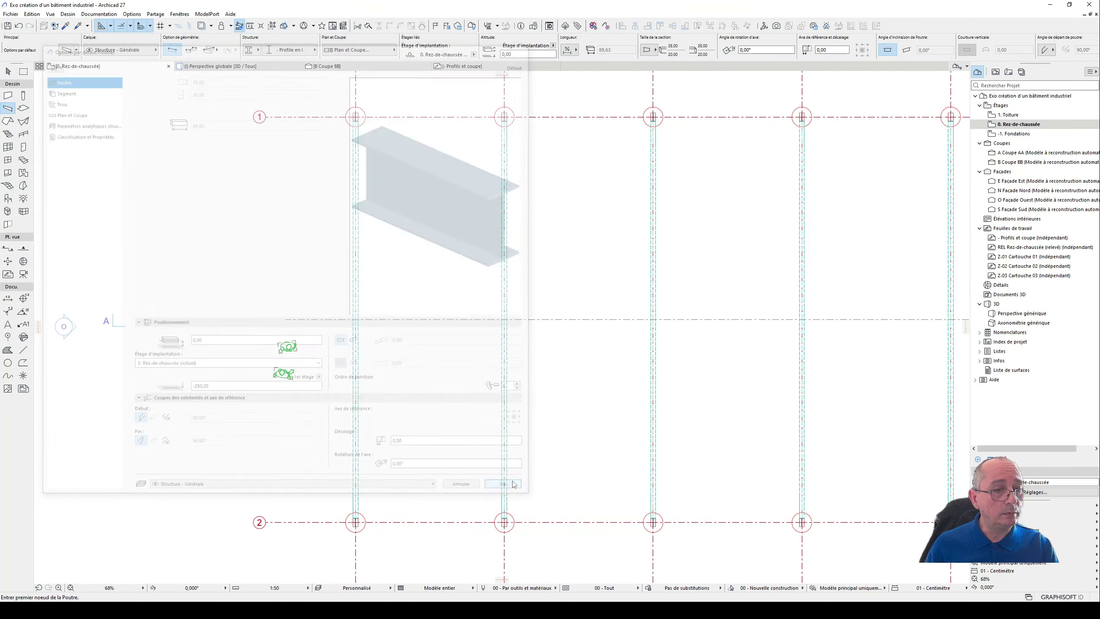
pyautogui.click(372, 211)
pyautogui.moveTo(854, 208); pyautogui.dragTo(560, 235, button='middle')
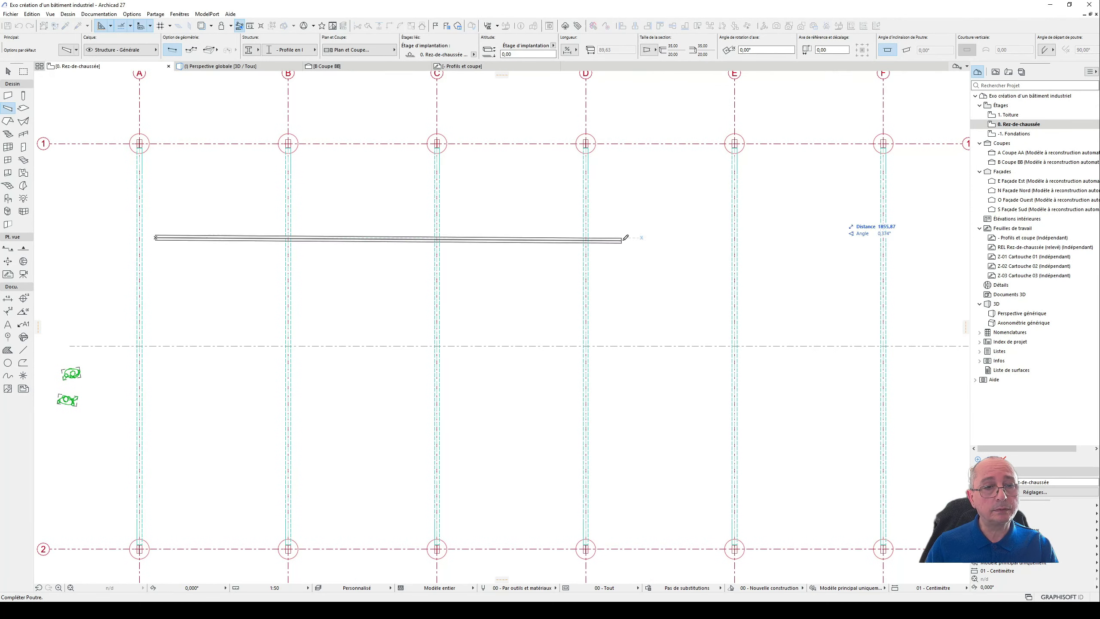
pyautogui.moveTo(882, 241); pyautogui.dragTo(702, 238, button='middle')
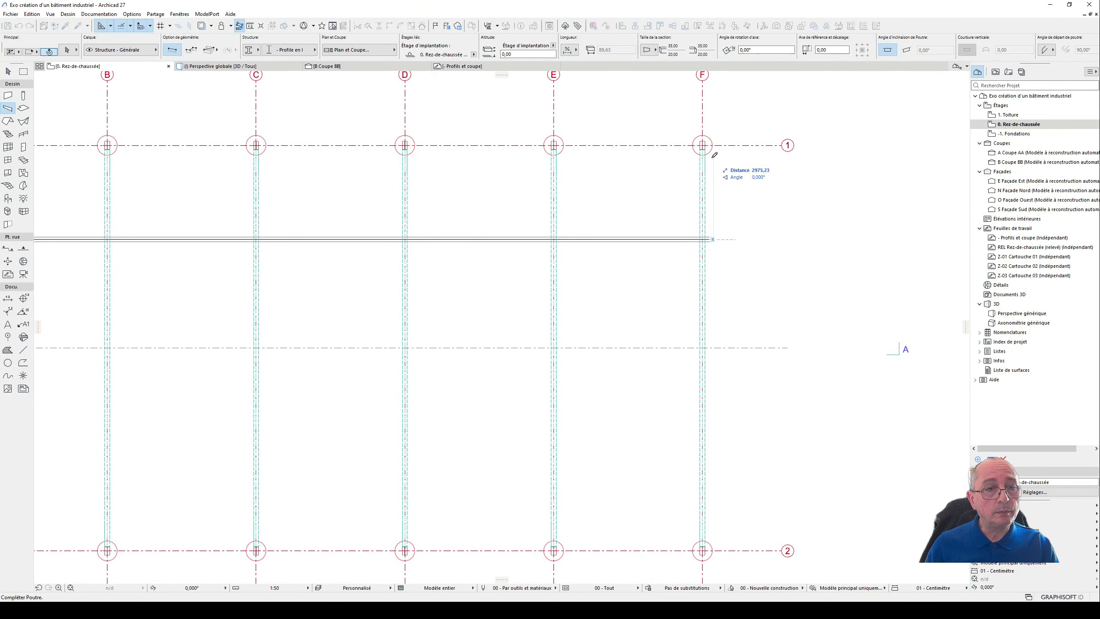
pyautogui.click(705, 149)
pyautogui.moveTo(454, 219); pyautogui.dragTo(938, 242, button='middle')
# - Stretch the start of the new longitudinal beam to the outer edge of the axis A column
pyautogui.click(7, 71)
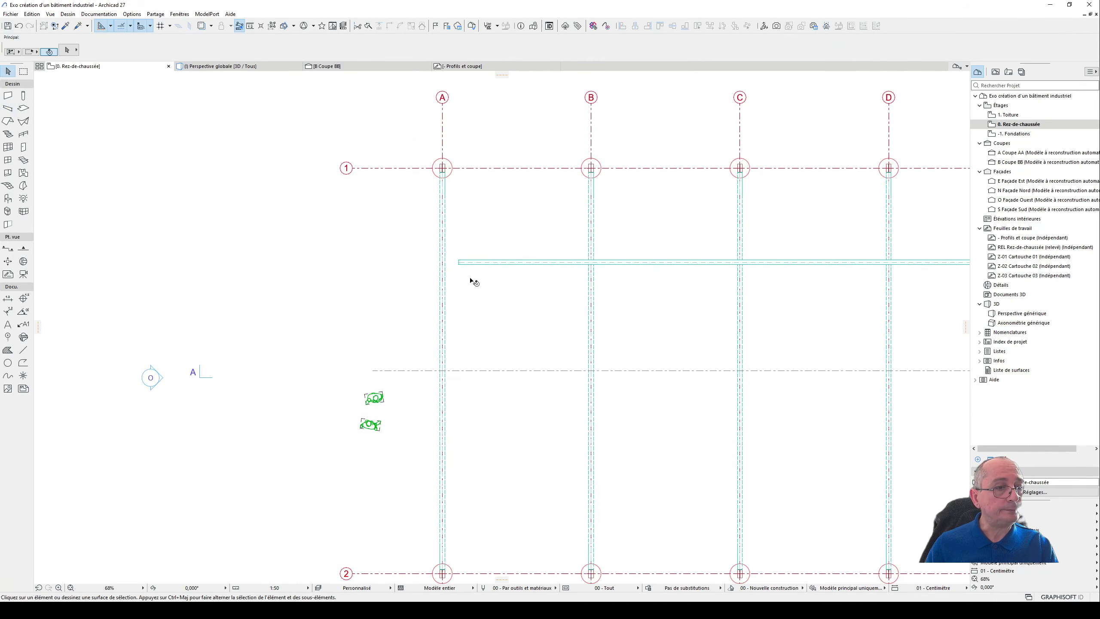
pyautogui.click(459, 262)
pyautogui.scroll(6, 459, 262)
pyautogui.click(455, 279)
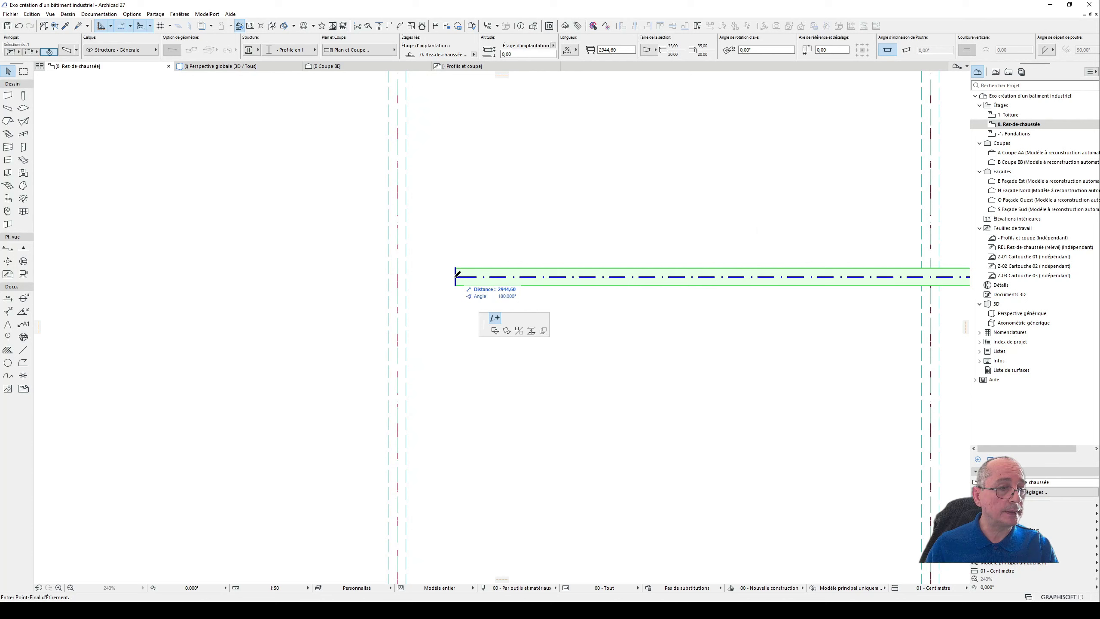
pyautogui.click(493, 317)
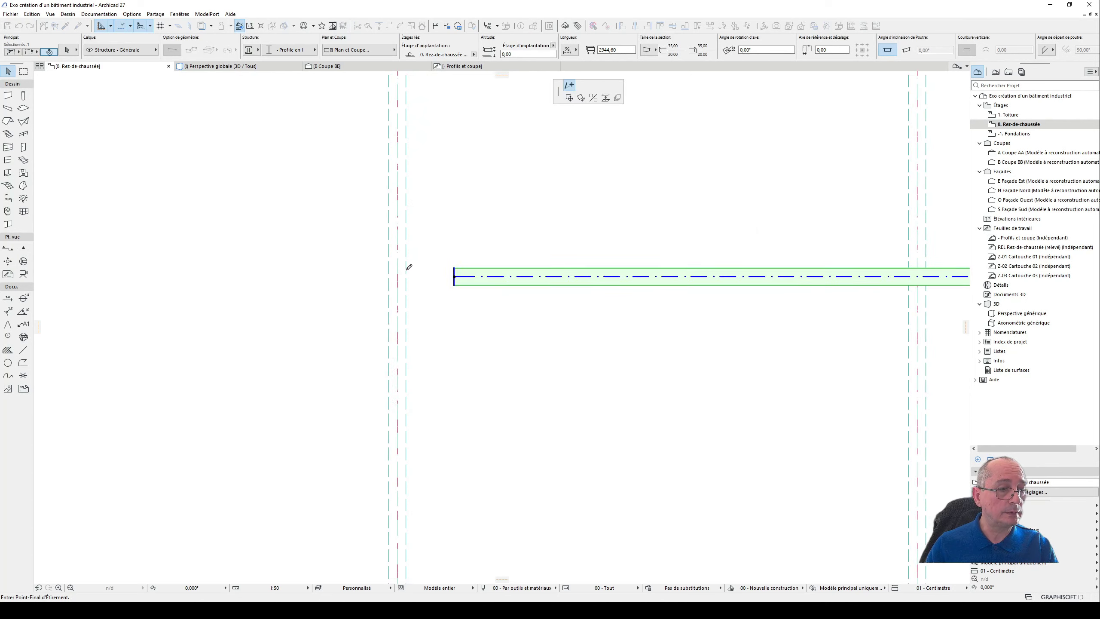
pyautogui.scroll(-6, 407, 270)
pyautogui.click(403, 185)
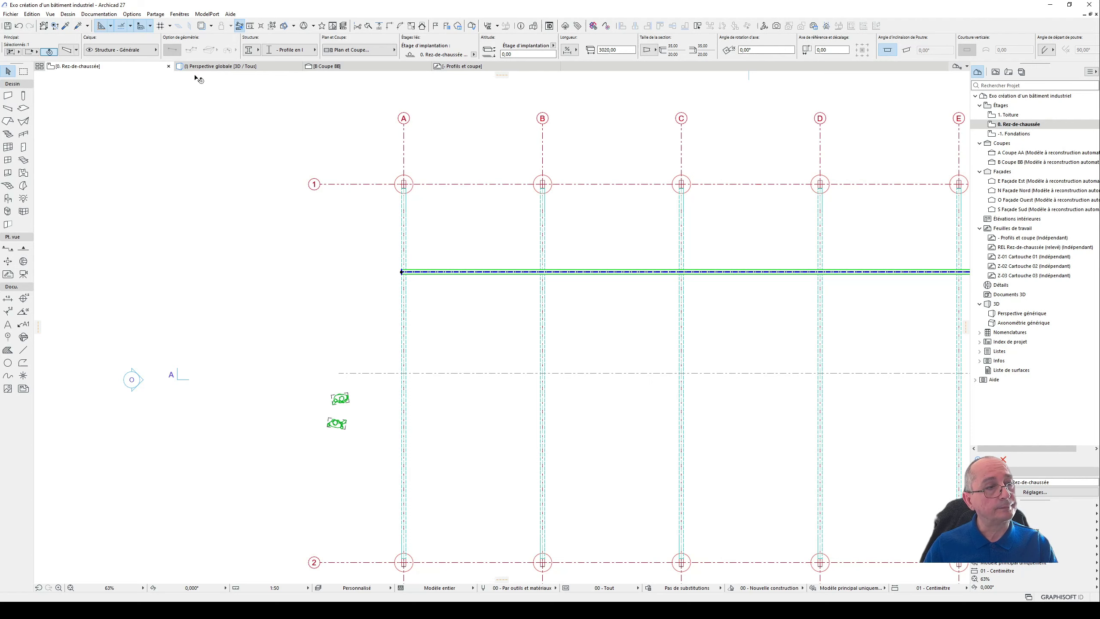
# - In section BB, move the longitudinal beam from ground level up onto the roof beam's upper corner beside the axis 1 column
pyautogui.click(226, 66)
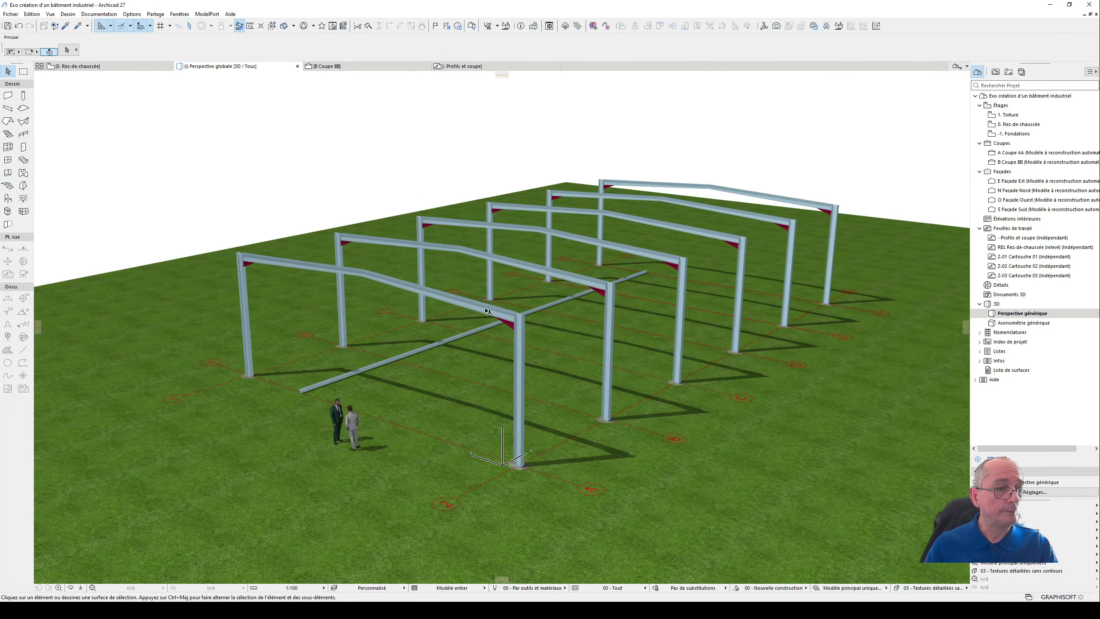
pyautogui.click(353, 66)
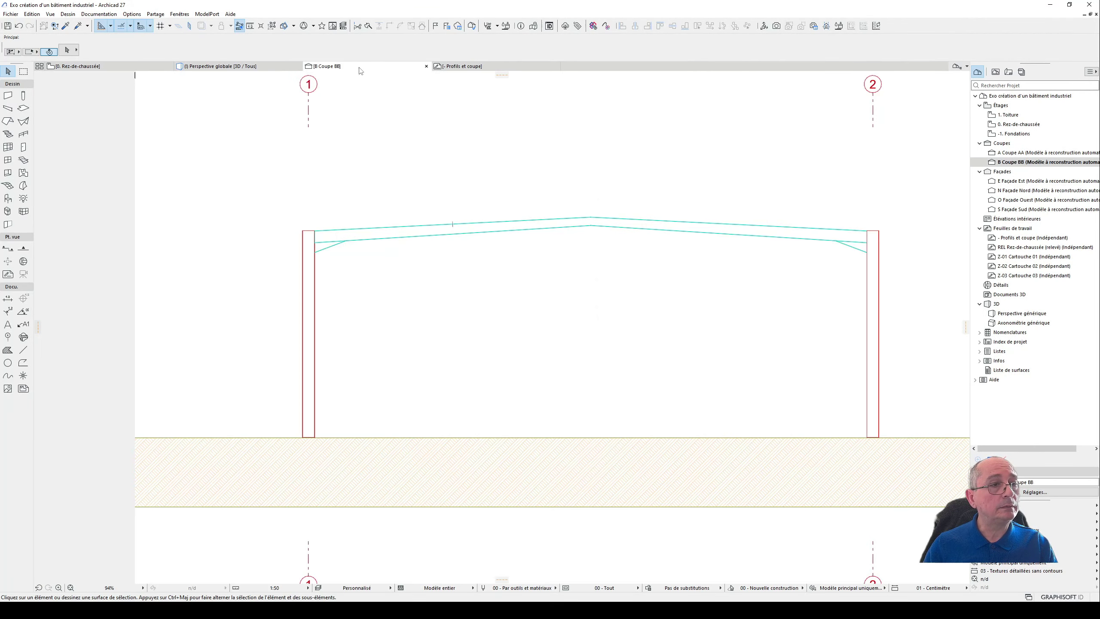
pyautogui.click(440, 437)
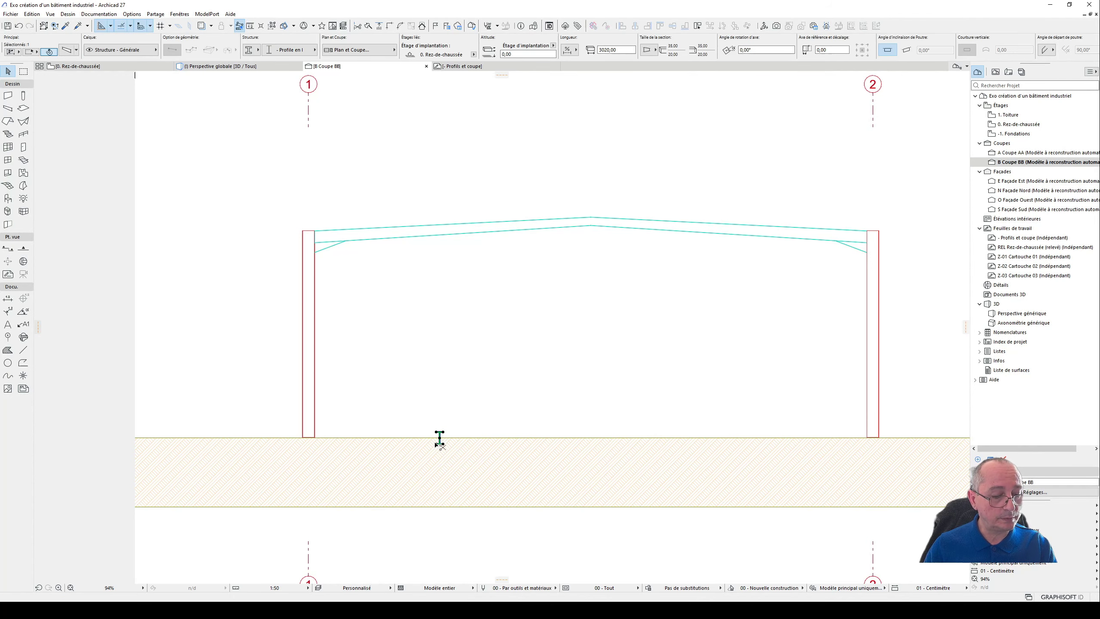
pyautogui.hotkey('ctrl', 'd')
pyautogui.click(436, 443)
pyautogui.scroll(6, 315, 223)
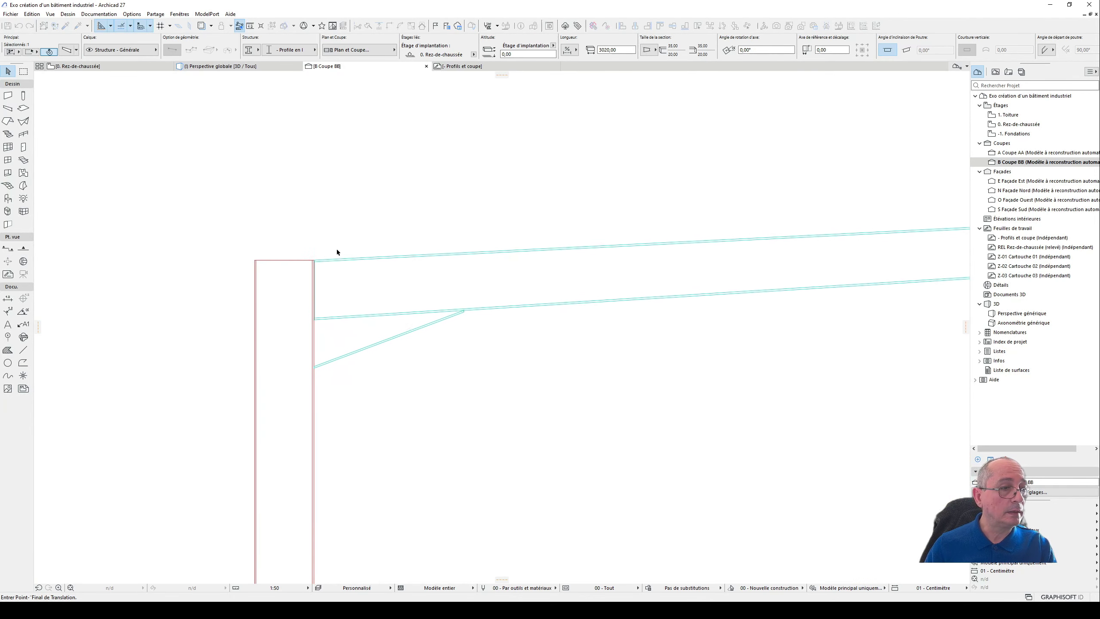
pyautogui.click(316, 259)
pyautogui.scroll(4, 303, 251)
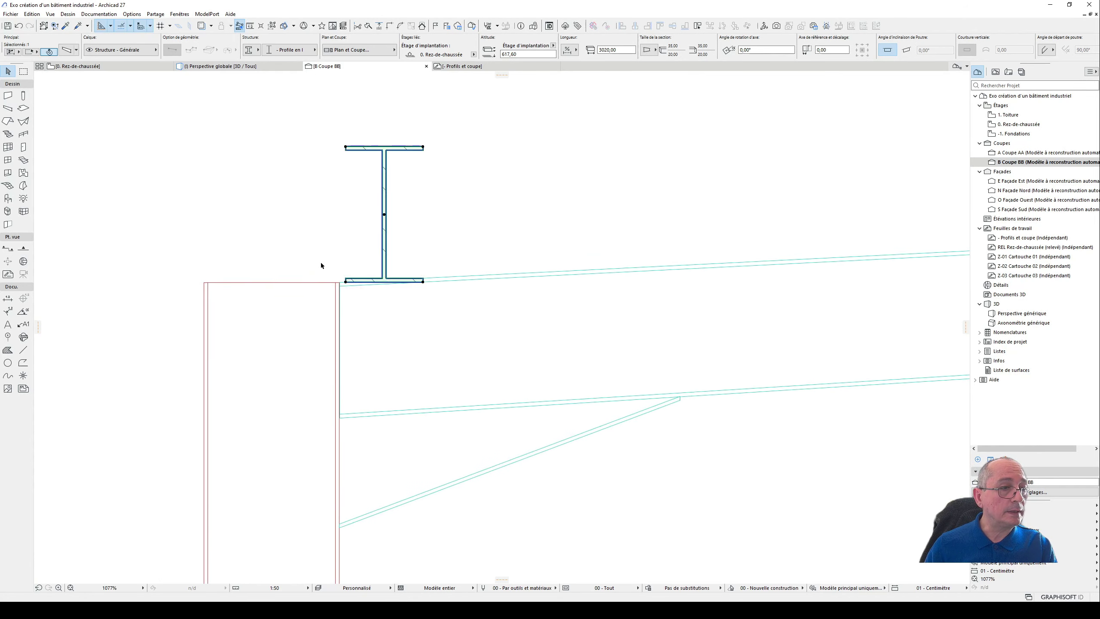
# - Raise the longitudinal beam clear of the axis 1 column top, to an altitude of about 626 cm
pyautogui.scroll(2, 321, 265)
pyautogui.click(371, 291)
pyautogui.hotkey('ctrl', 'd')
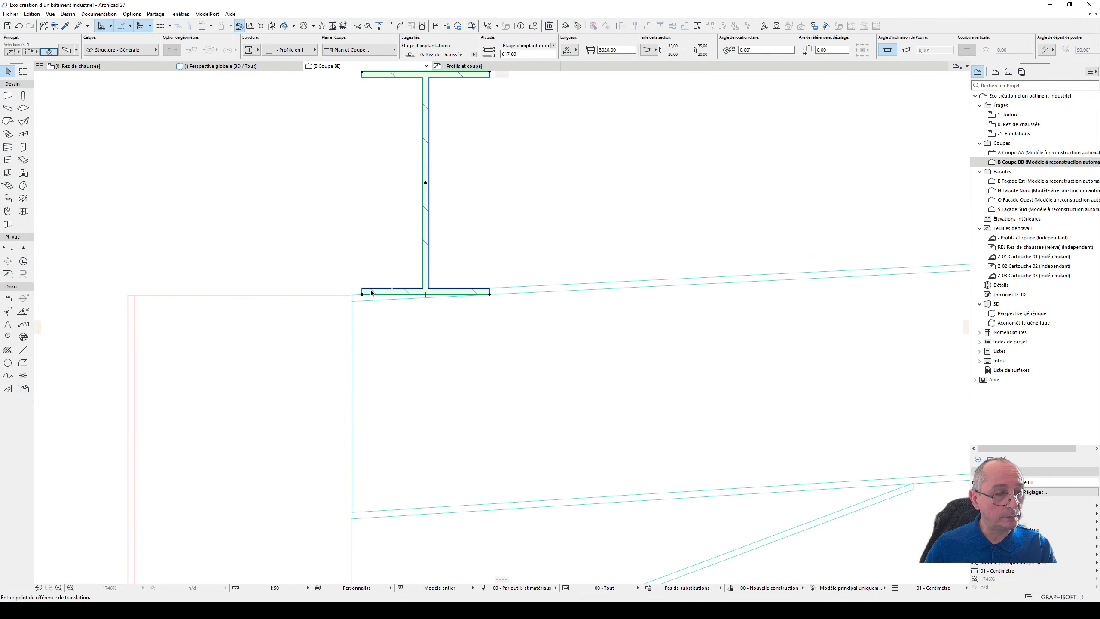
pyautogui.click(371, 291)
pyautogui.click(380, 236)
pyautogui.scroll(5, 373, 297)
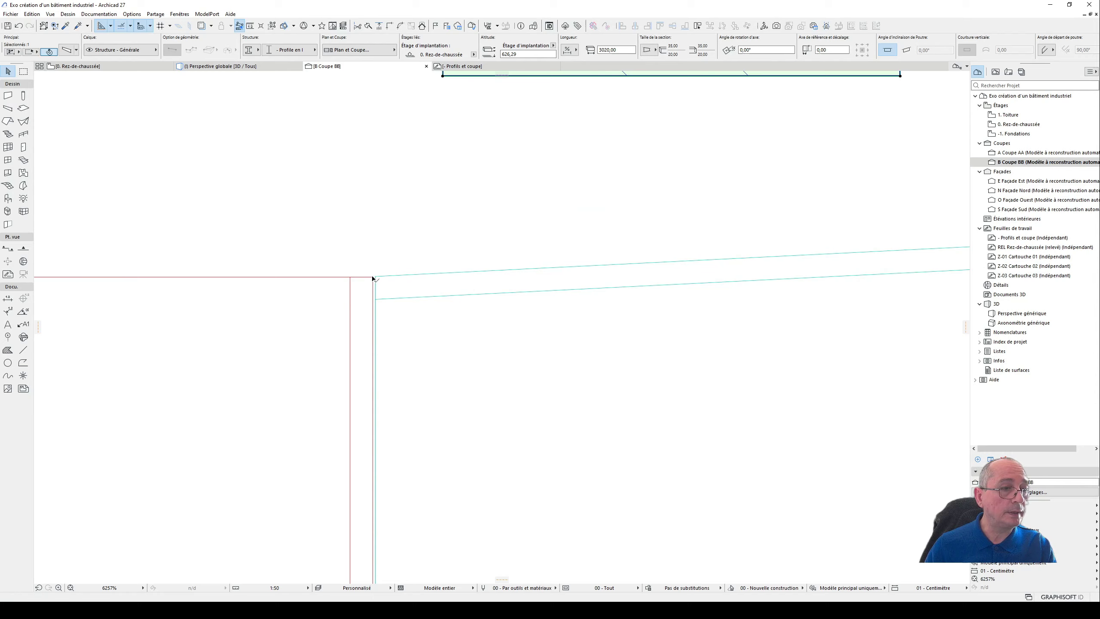
pyautogui.scroll(-6, 384, 257)
pyautogui.scroll(-3, 388, 261)
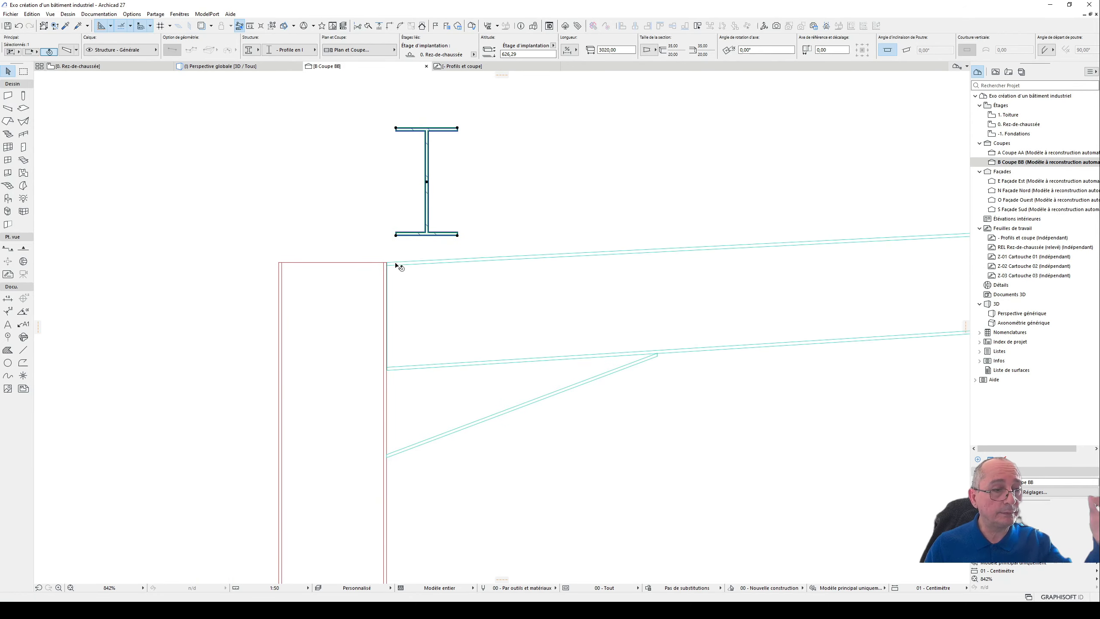
# - Start moving the longitudinal beam in section BB, taking a point on its upper flange as the reference
pyautogui.moveTo(520, 213); pyautogui.dragTo(511, 288, button='middle')
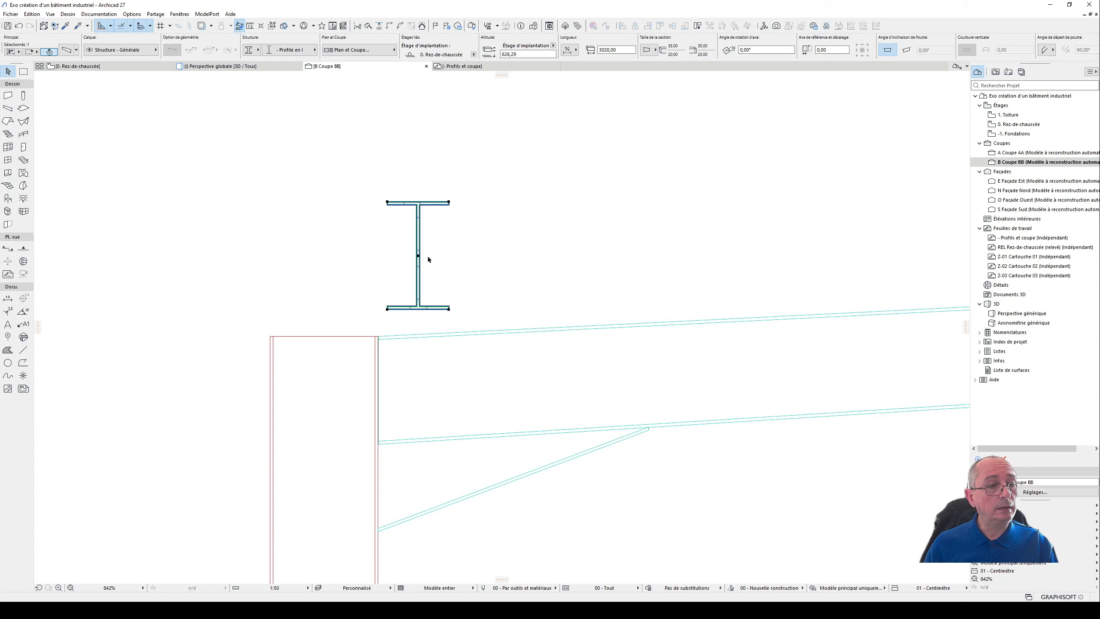
pyautogui.scroll(-3, 395, 262)
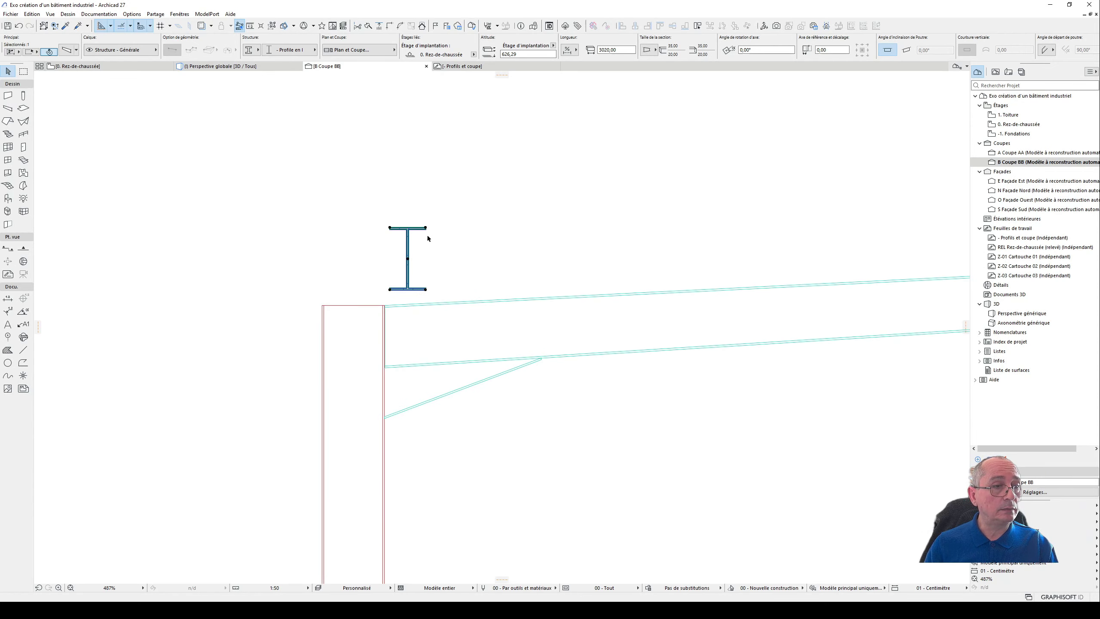
pyautogui.scroll(3, 411, 227)
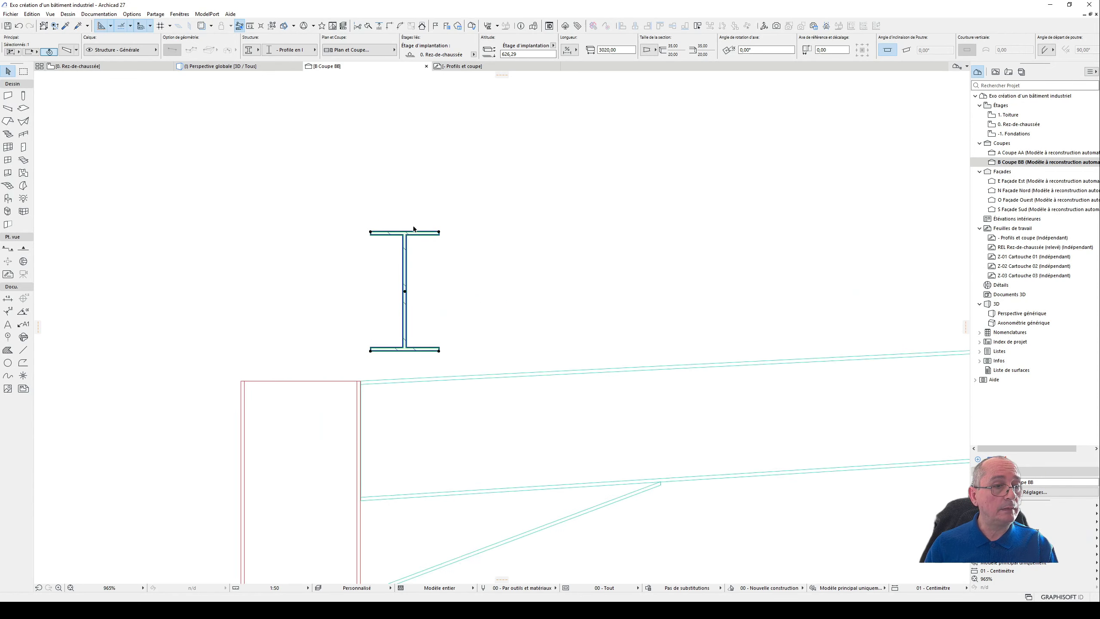
pyautogui.click(422, 236)
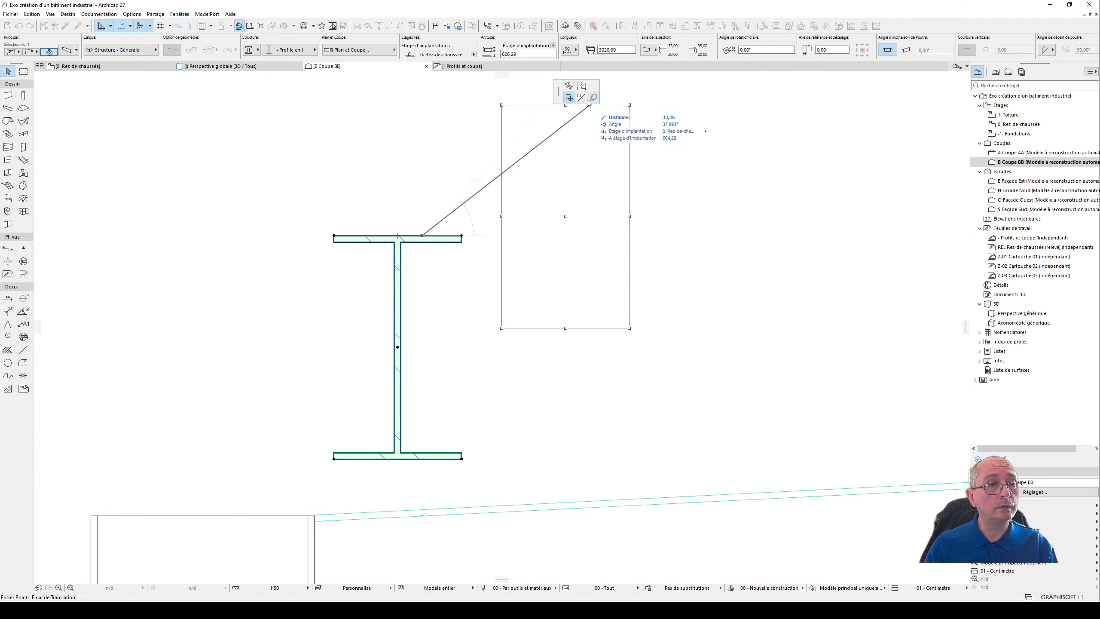
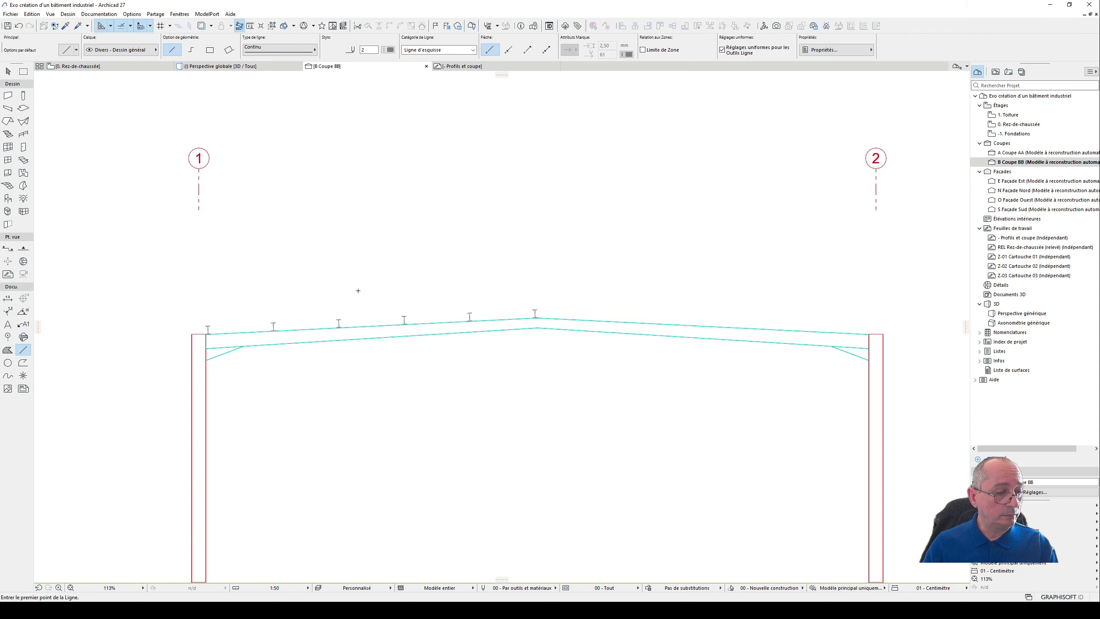
# - In section BB, mirror a copy of the six longitudinal beams beside axis 1 onto the other roof slope about the vertical ridge axis
pyautogui.scroll(3, 213, 330)
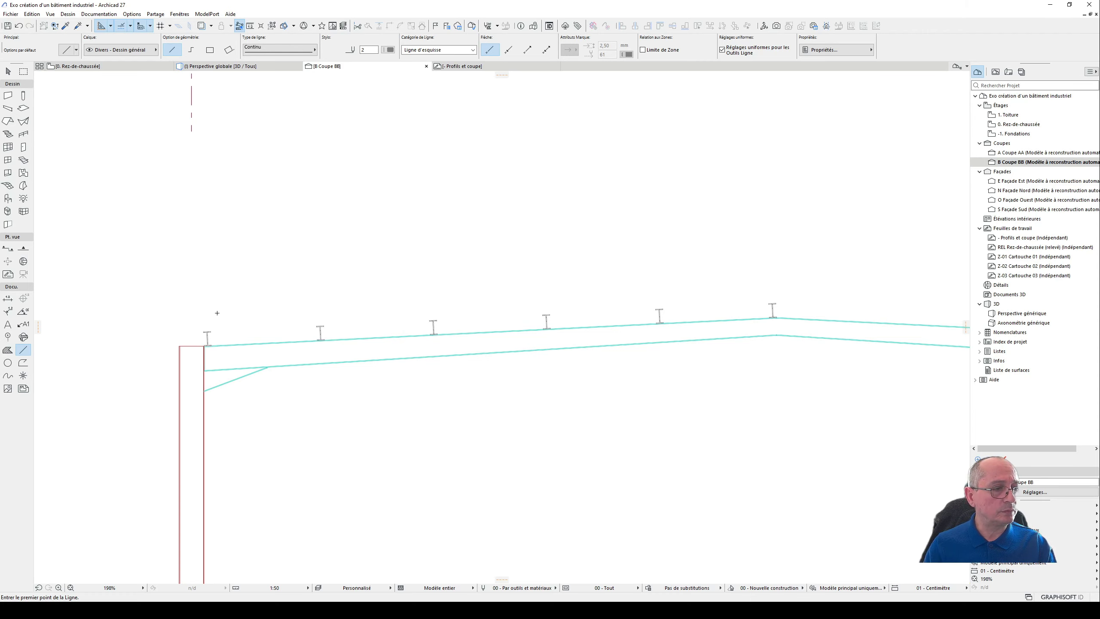
pyautogui.scroll(3, 217, 313)
pyautogui.scroll(-5, 336, 322)
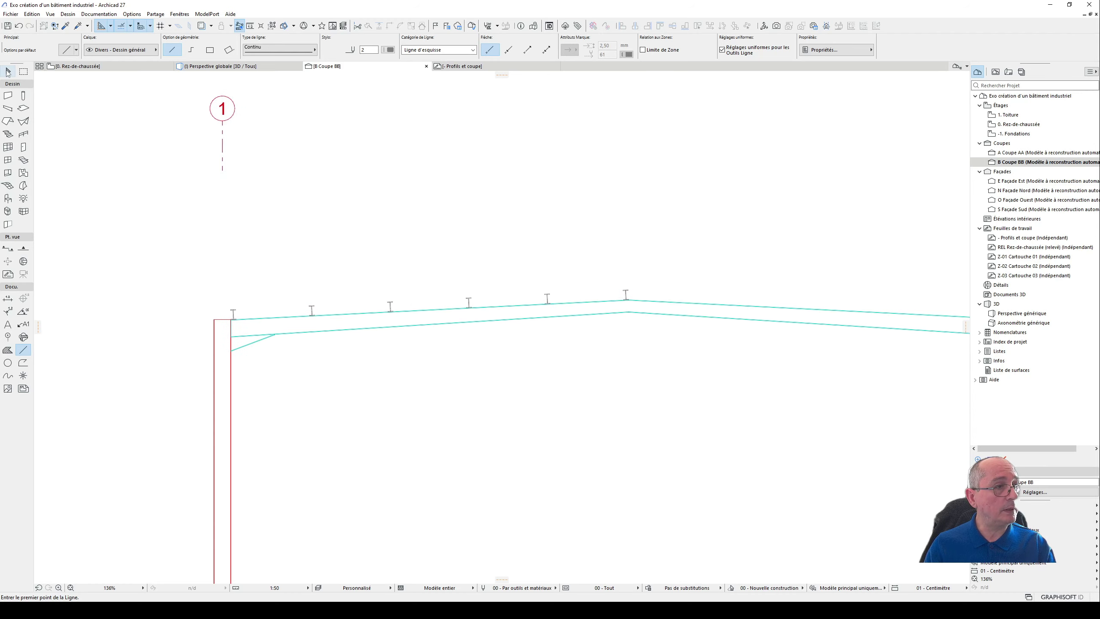
pyautogui.click(8, 71)
pyautogui.moveTo(273, 248); pyautogui.dragTo(663, 353)
pyautogui.keyDown('shift'); pyautogui.click(234, 312); pyautogui.keyUp('shift')
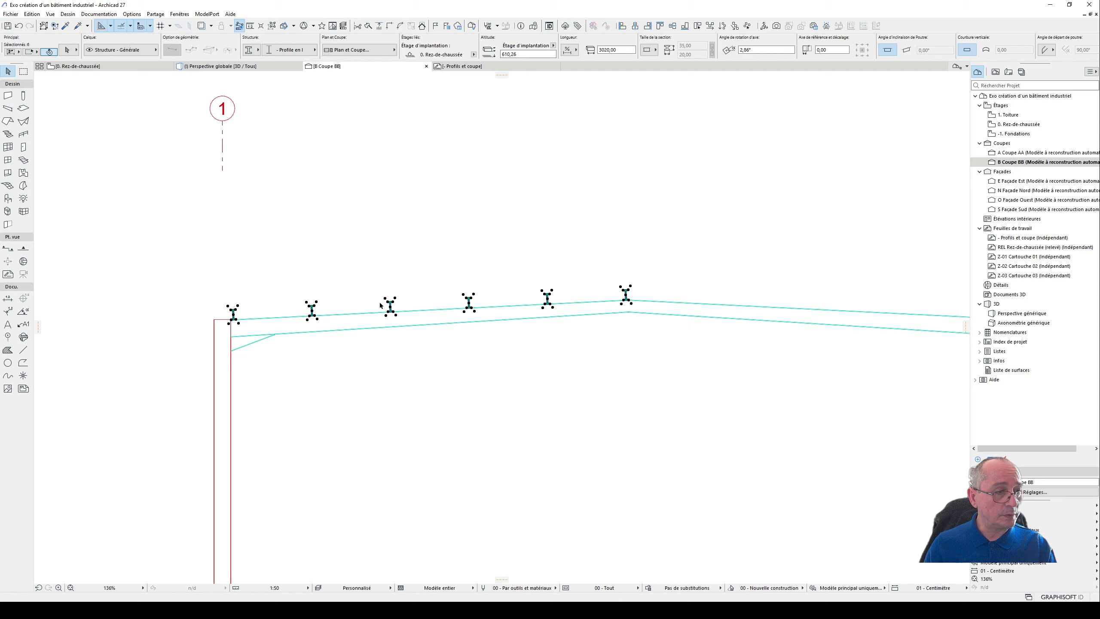
pyautogui.scroll(10, 653, 304)
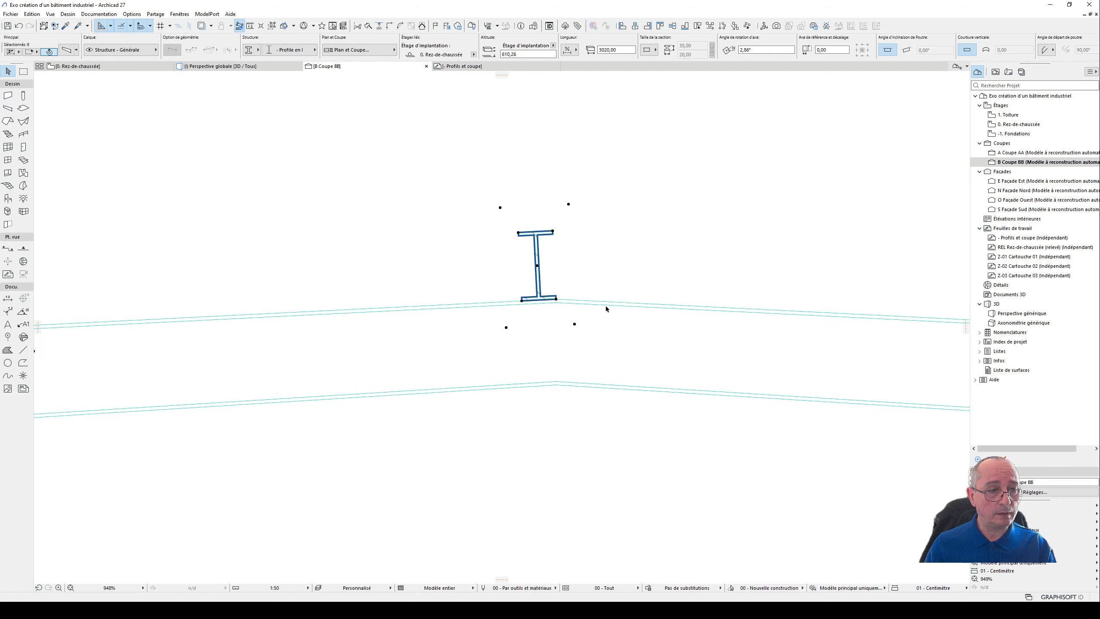
pyautogui.scroll(-8, 608, 311)
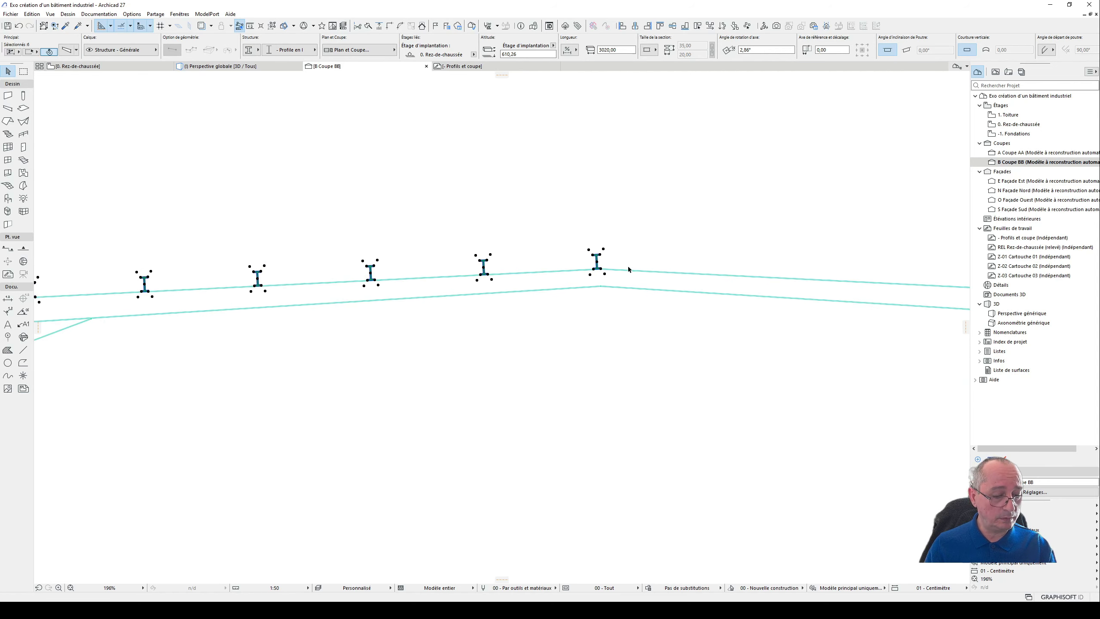
pyautogui.hotkey('ctrl', 'alt', 'm')
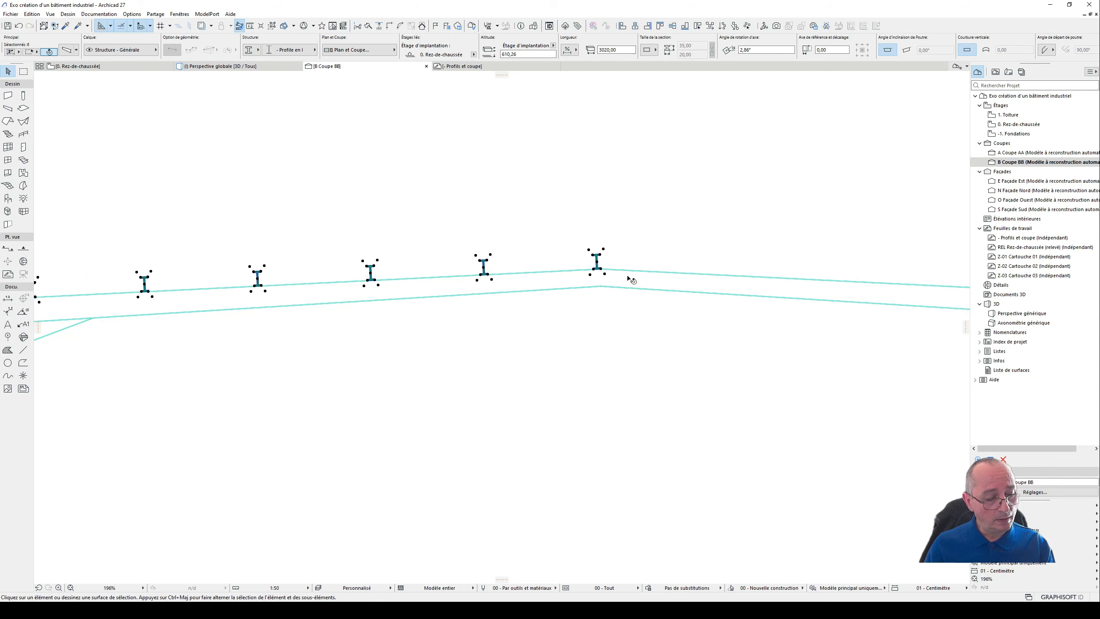
pyautogui.scroll(5, 631, 280)
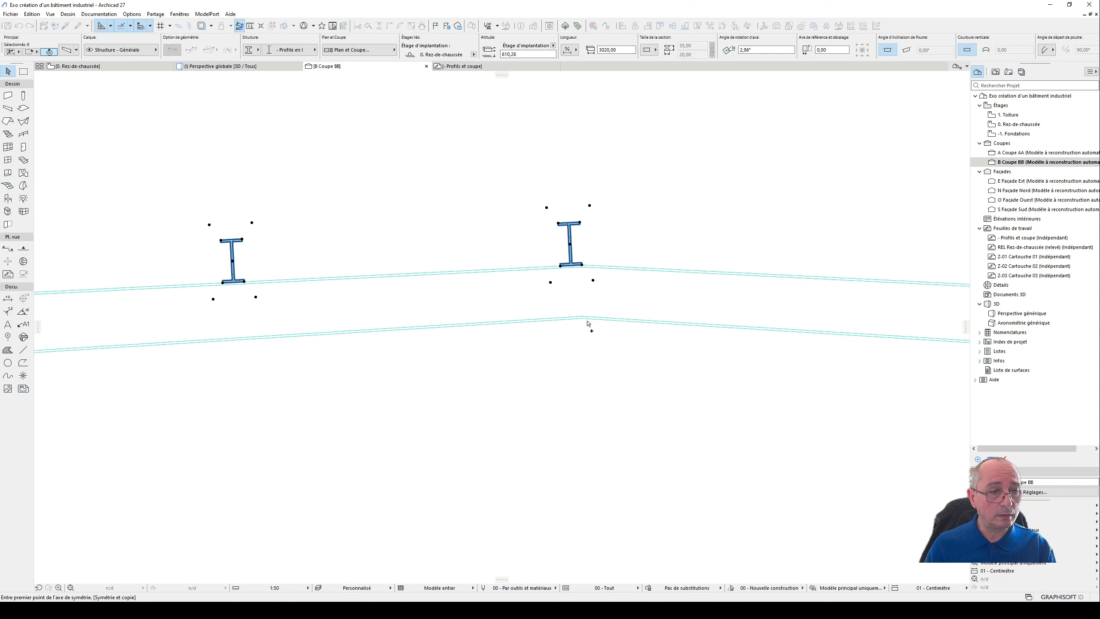
pyautogui.click(581, 318)
pyautogui.click(583, 373)
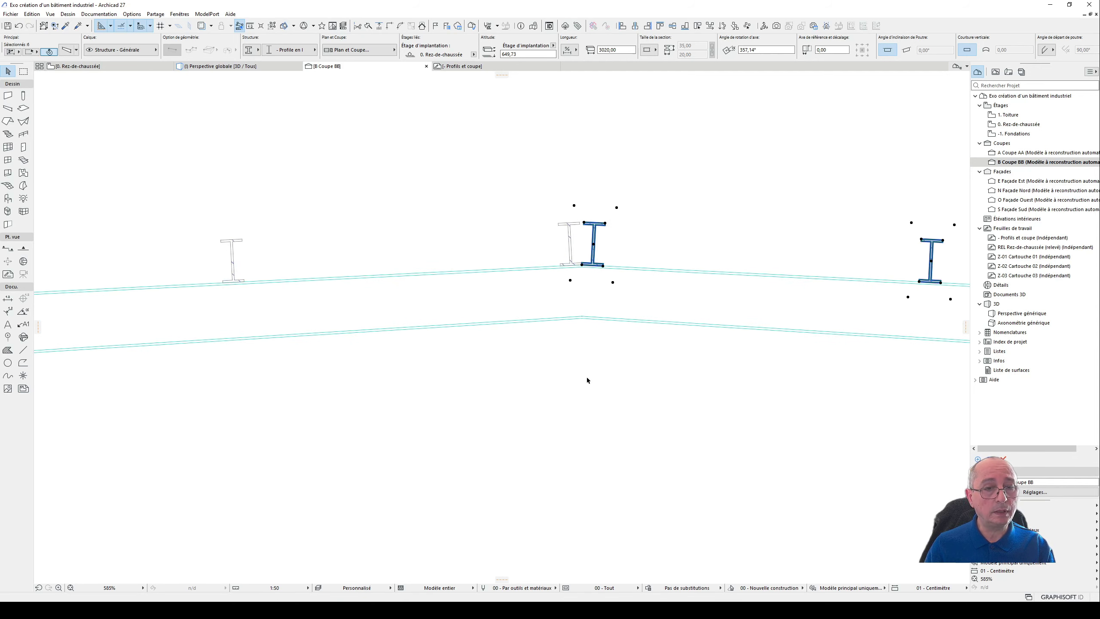
pyautogui.scroll(-3, 588, 366)
pyautogui.scroll(-8, 594, 360)
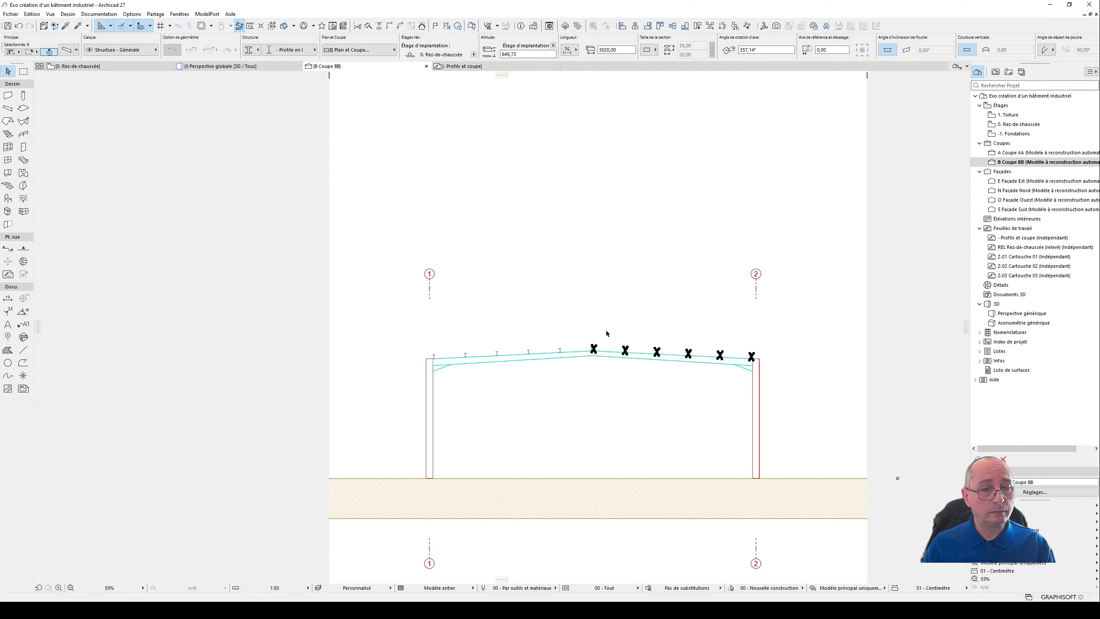
pyautogui.moveTo(615, 273); pyautogui.dragTo(581, 227, button='middle')
pyautogui.click(613, 281)
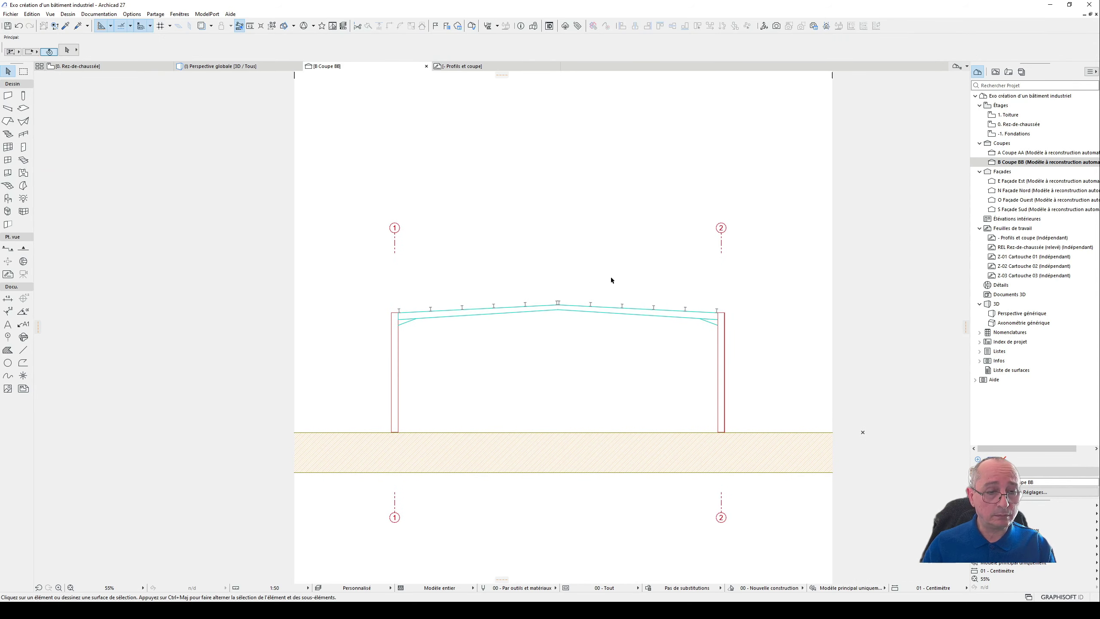
# - In the 3D perspective, set the portal frames on axes A to F, columns and grouped beams, as operators of a solid element operation
pyautogui.hotkey('ctrl', 'Tab')
pyautogui.scroll(-5, 479, 288)
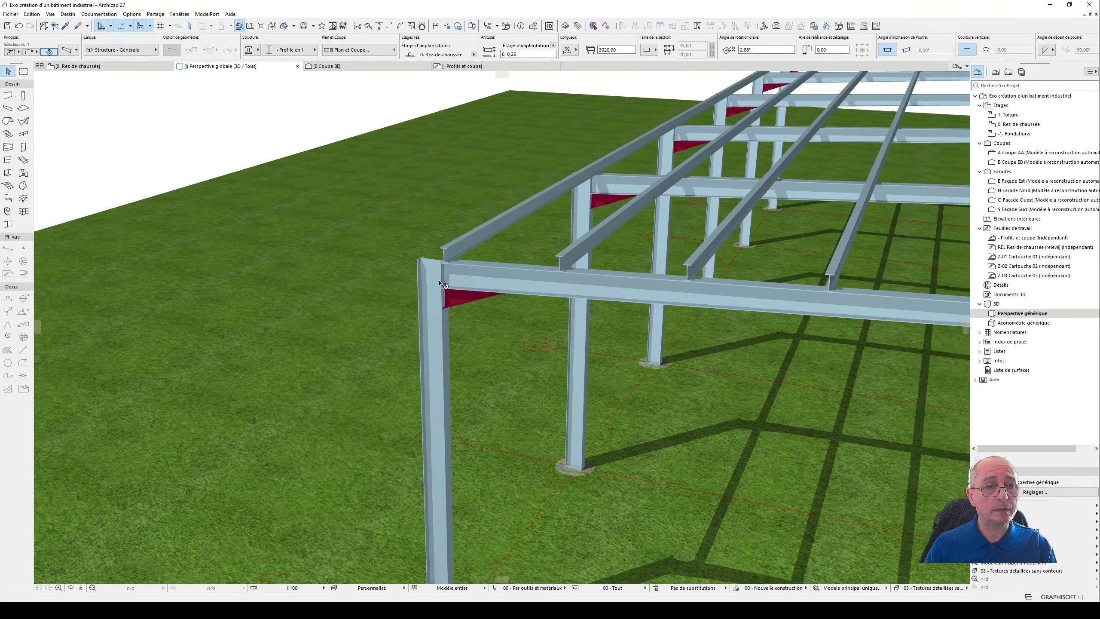
pyautogui.scroll(-4, 362, 305)
pyautogui.keyDown('shift'); pyautogui.moveTo(388, 307); pyautogui.dragTo(455, 334, button='middle'); pyautogui.keyUp('shift')
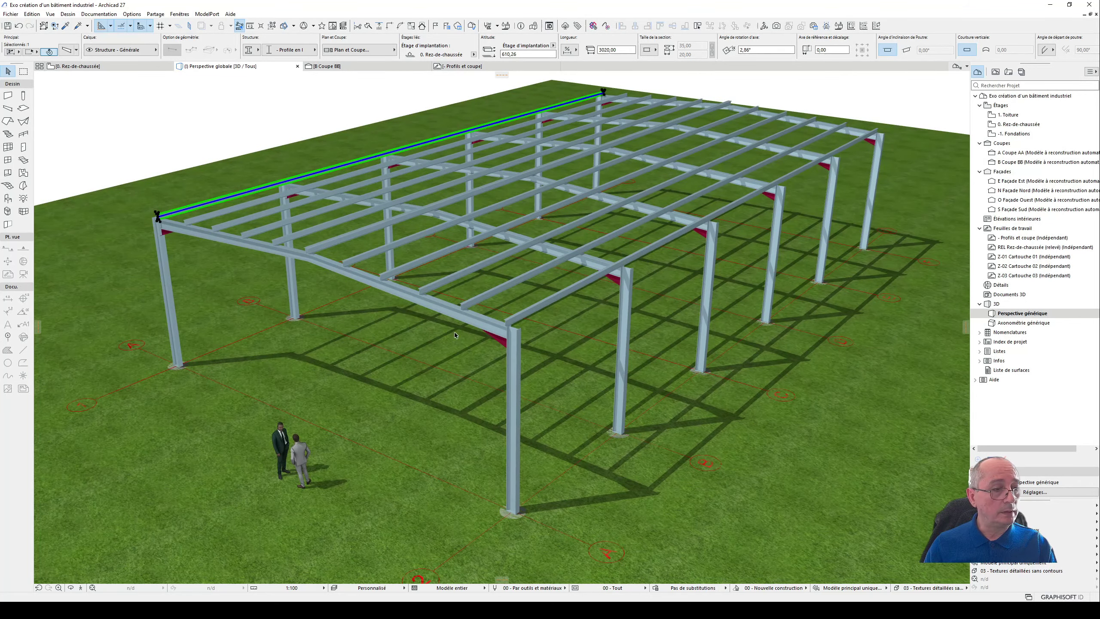
pyautogui.click(296, 309)
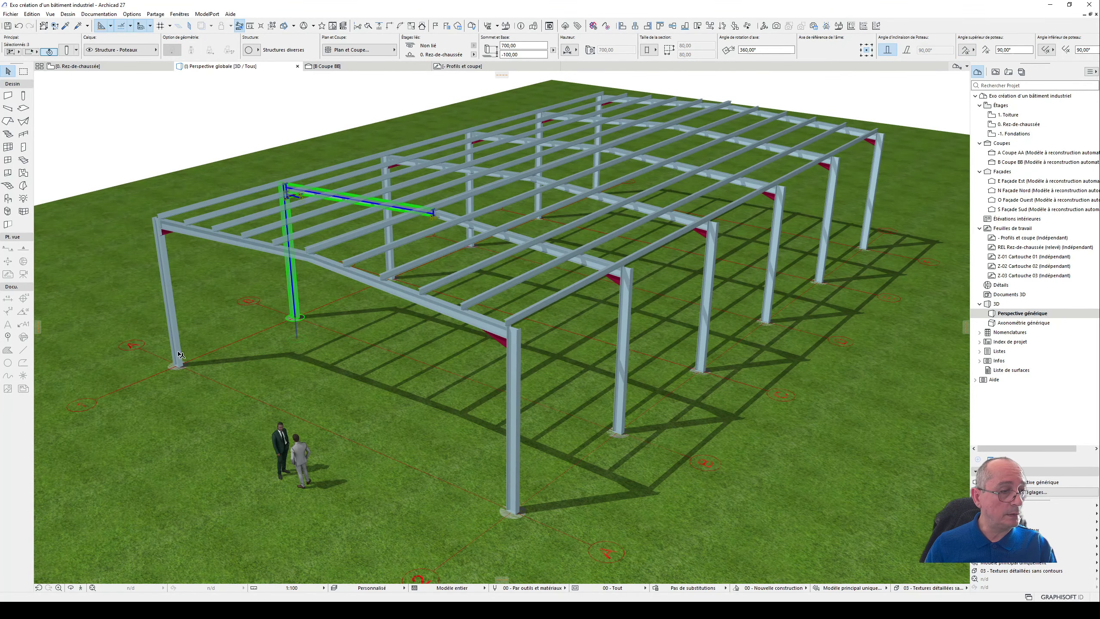
pyautogui.keyDown('shift'); pyautogui.click(174, 332); pyautogui.keyUp('shift')
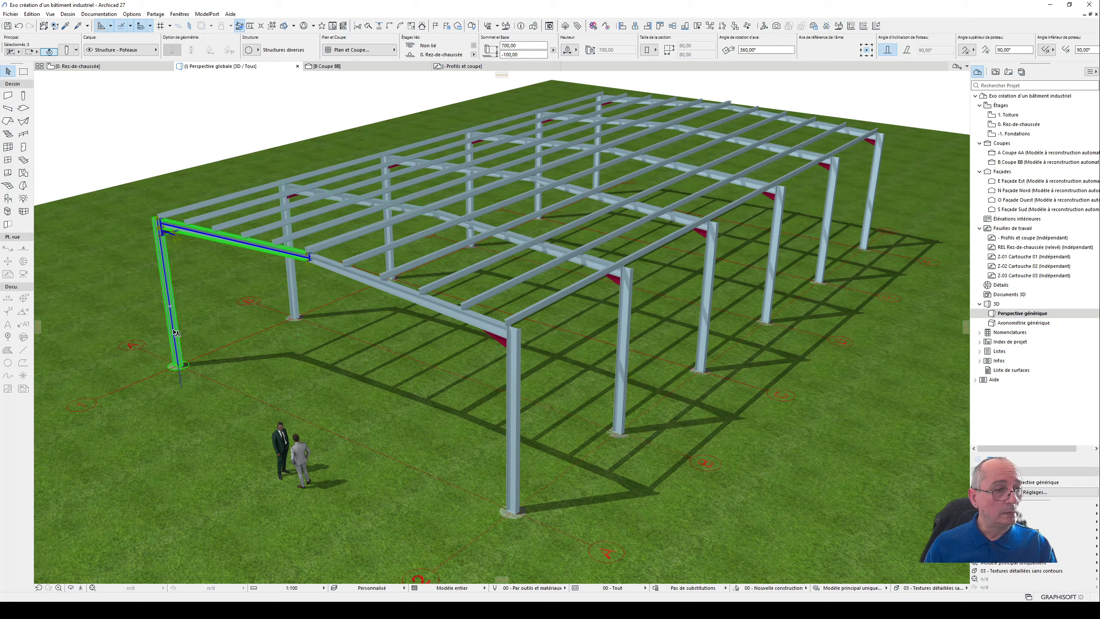
pyautogui.keyDown('shift'); pyautogui.click(383, 232); pyautogui.keyUp('shift')
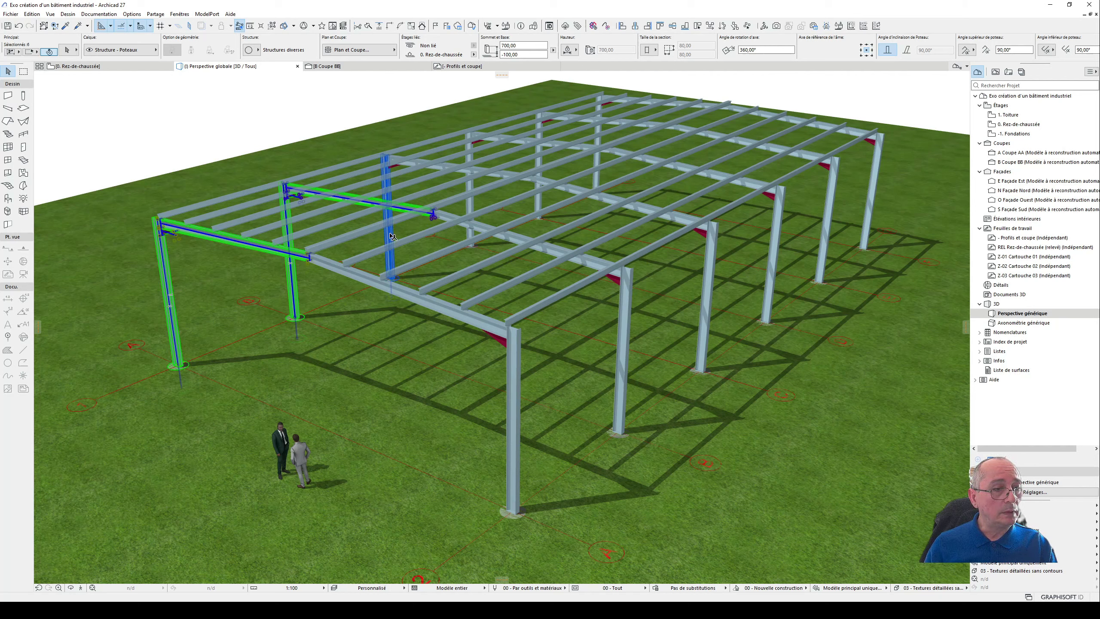
pyautogui.keyDown('shift'); pyautogui.click(476, 204); pyautogui.keyUp('shift')
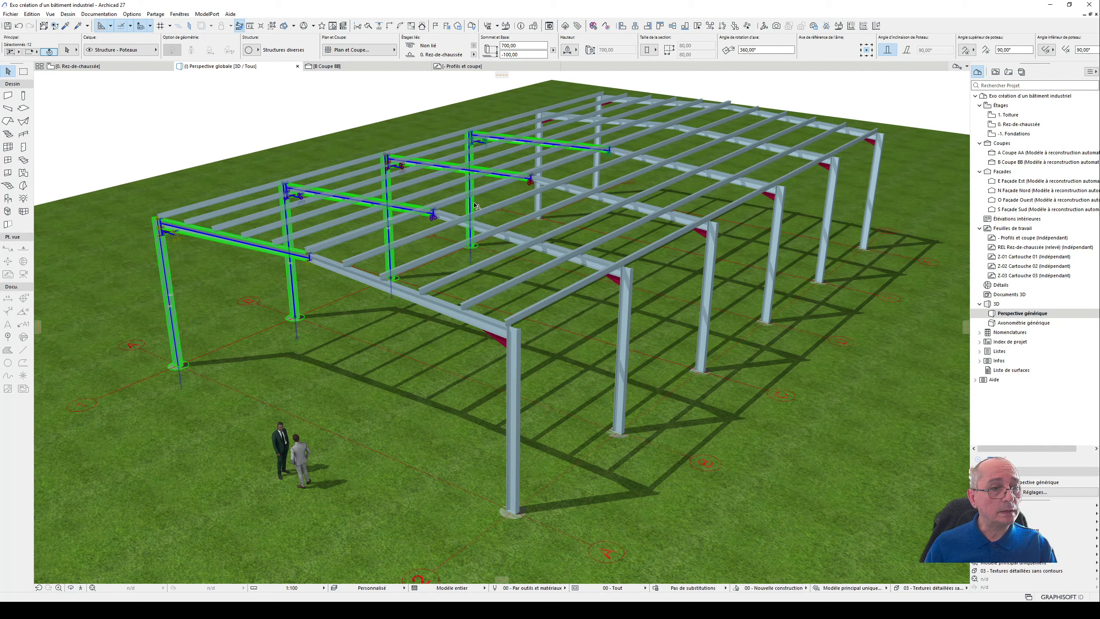
pyautogui.keyDown('shift'); pyautogui.click(541, 203); pyautogui.keyUp('shift')
pyautogui.keyDown('shift'); pyautogui.click(597, 174); pyautogui.keyUp('shift')
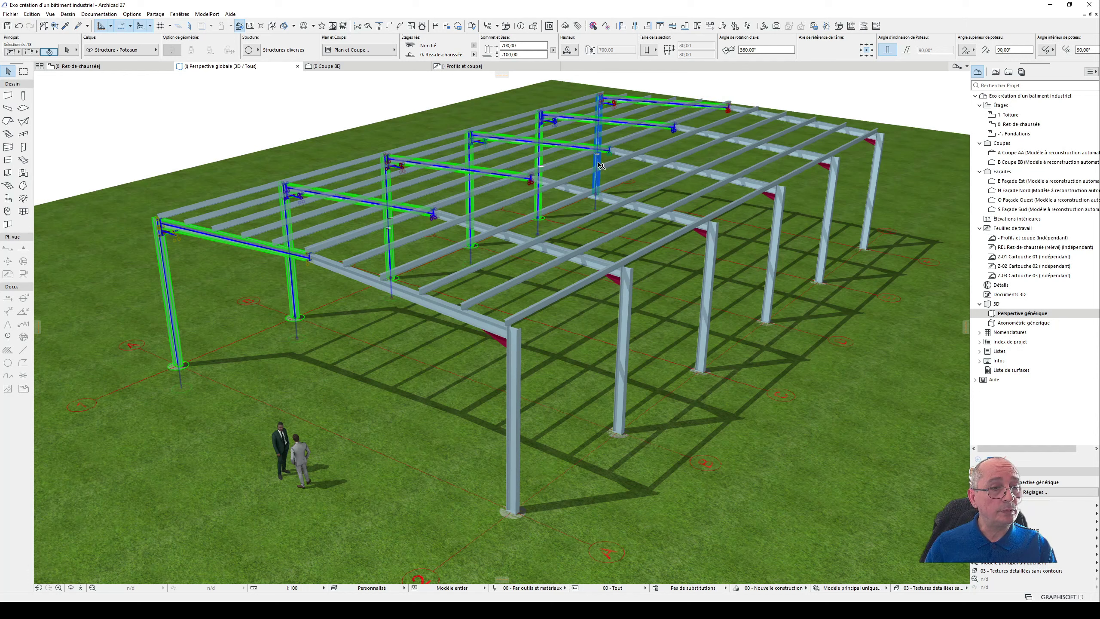
pyautogui.keyDown('shift'); pyautogui.click(875, 184); pyautogui.keyUp('shift')
pyautogui.keyDown('shift'); pyautogui.click(836, 194); pyautogui.keyUp('shift')
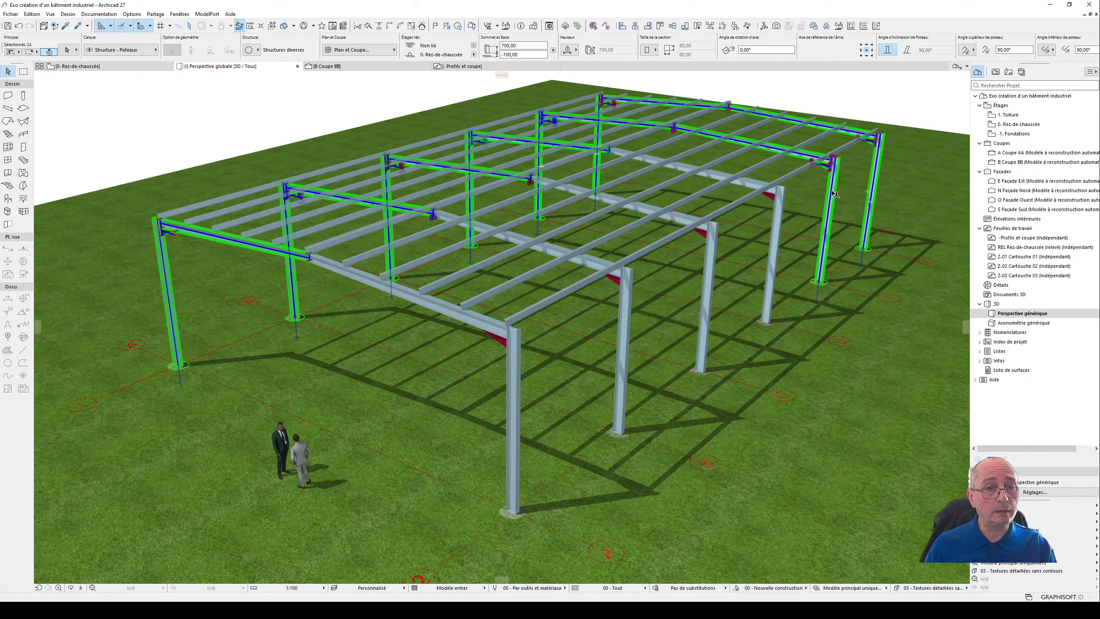
pyautogui.keyDown('shift'); pyautogui.click(781, 220); pyautogui.keyUp('shift')
pyautogui.keyDown('shift'); pyautogui.click(716, 249); pyautogui.keyUp('shift')
pyautogui.keyDown('shift'); pyautogui.click(626, 307); pyautogui.keyUp('shift')
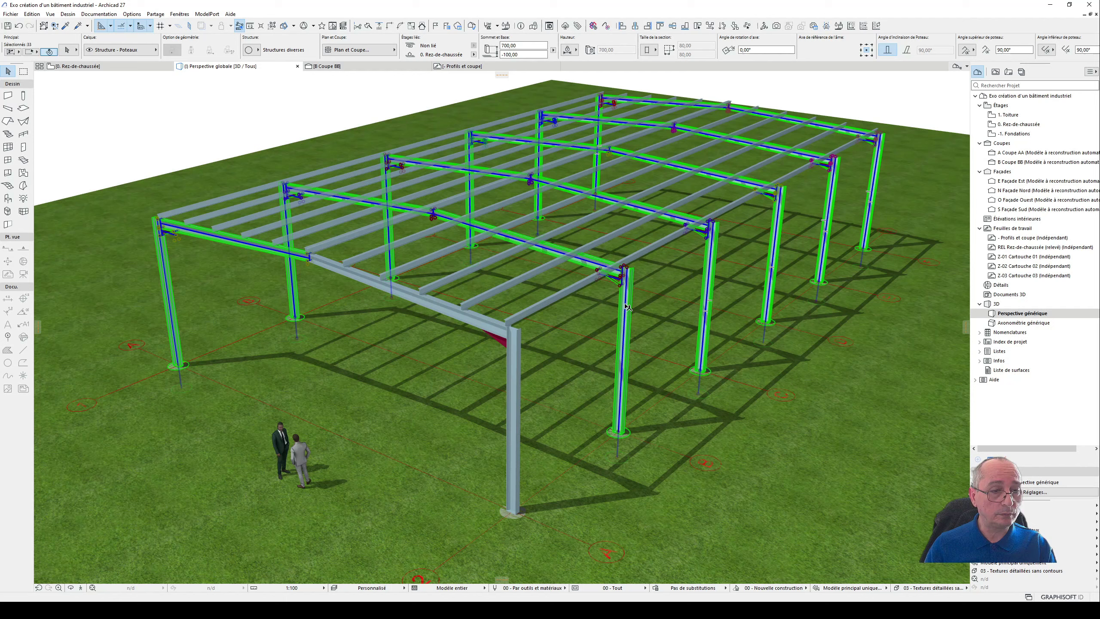
pyautogui.keyDown('shift'); pyautogui.click(514, 379); pyautogui.keyUp('shift')
pyautogui.scroll(-2, 416, 394)
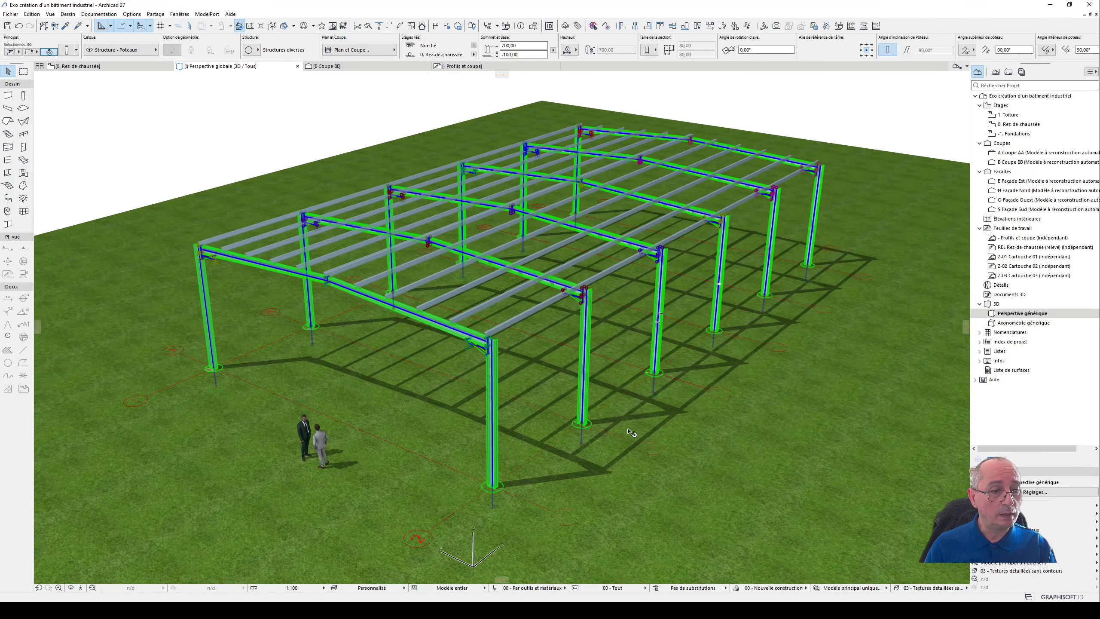
pyautogui.scroll(3, 527, 496)
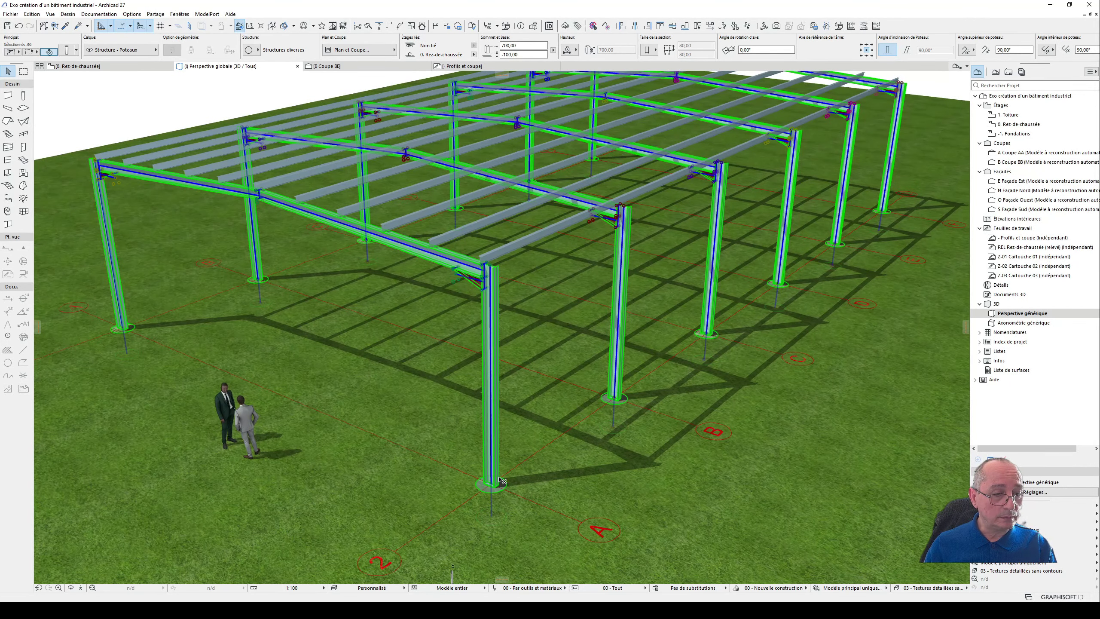
pyautogui.rightClick(847, 319)
pyautogui.moveTo(935, 390)
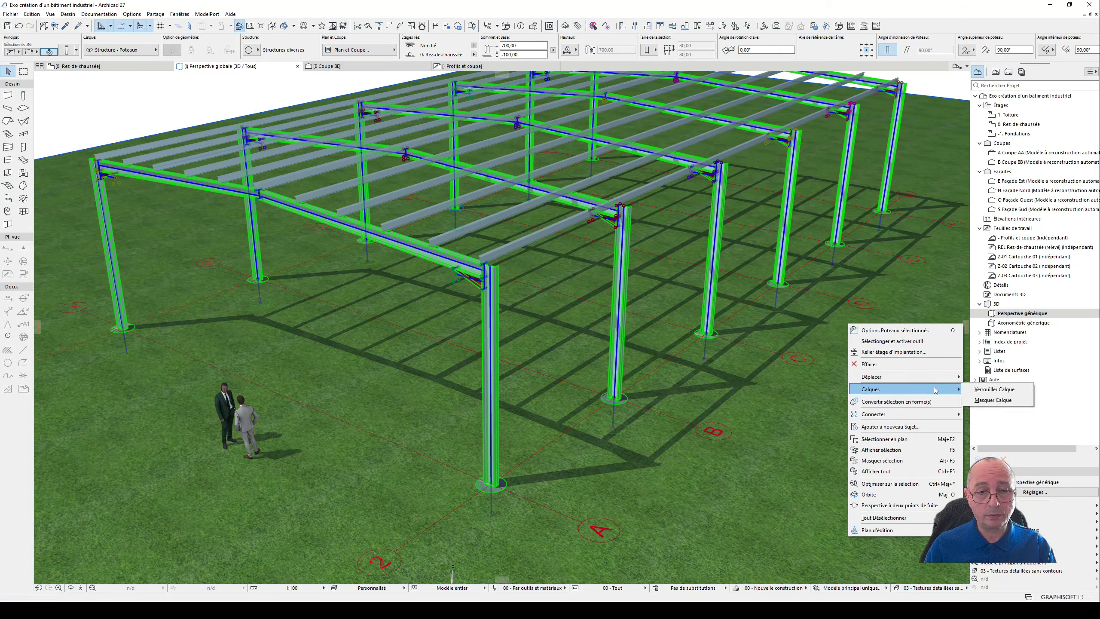
pyautogui.moveTo(927, 415)
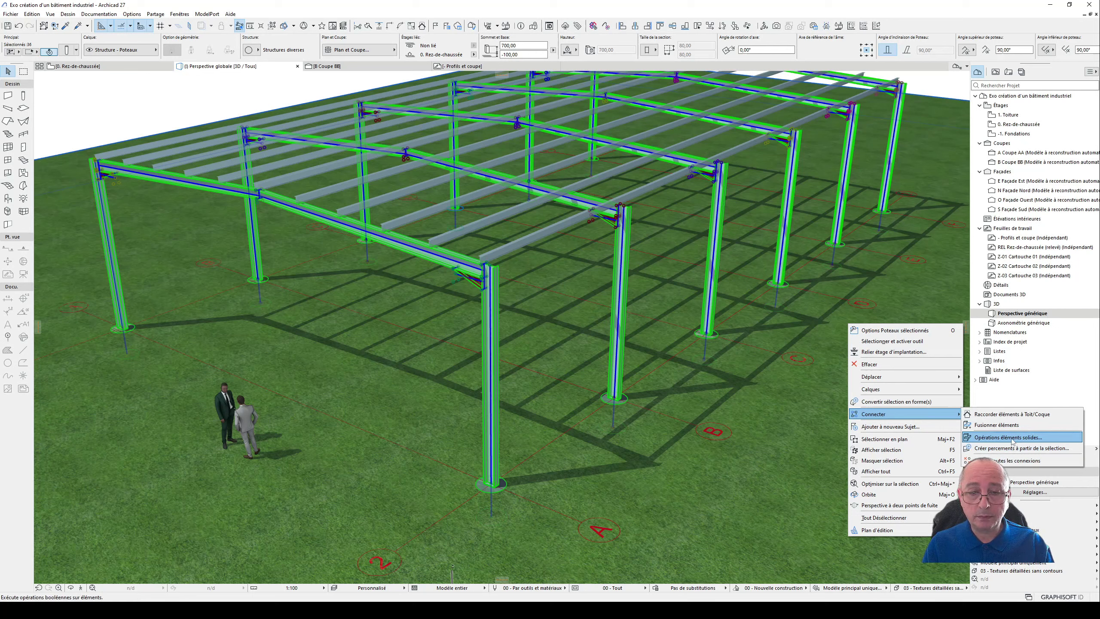
pyautogui.click(1009, 437)
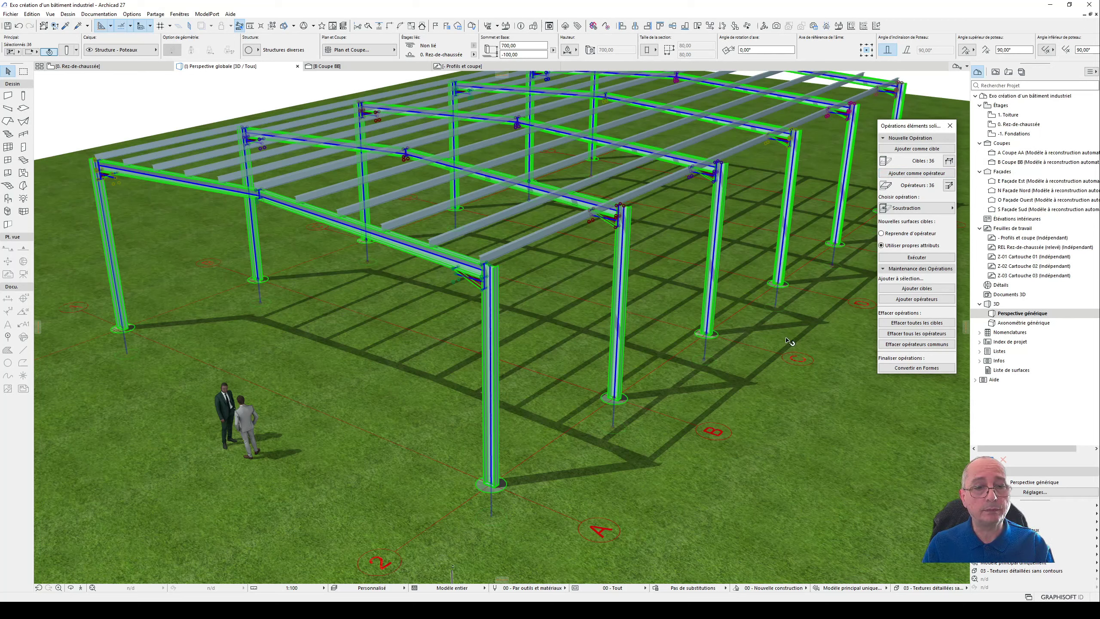
# - Set the terrain as the target and subtract the portal frames from it with the Soustraction operation
pyautogui.click(839, 352)
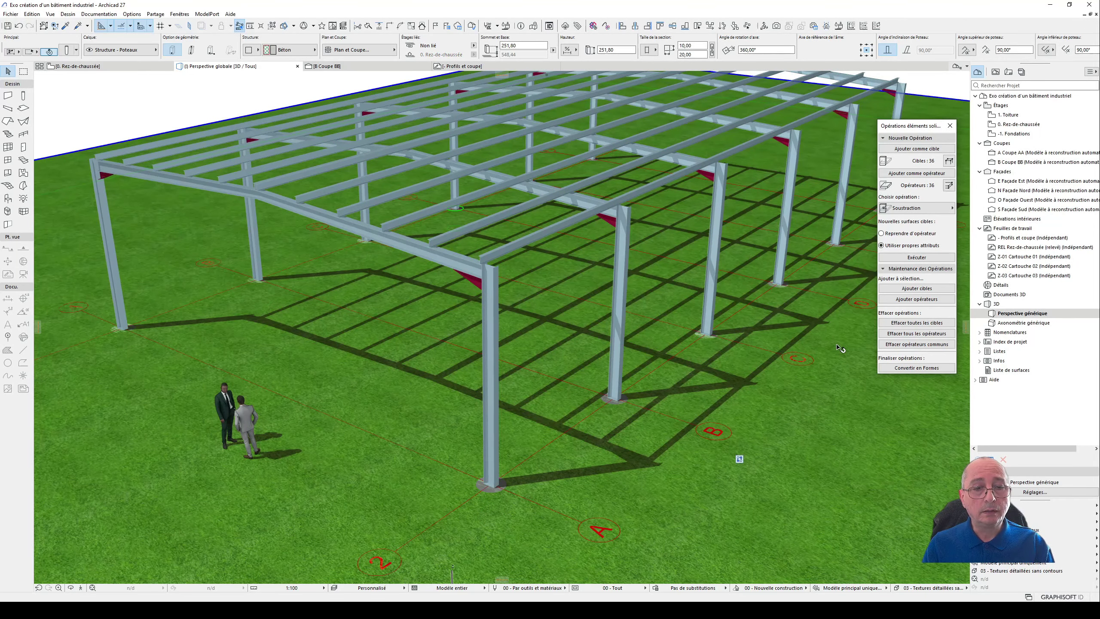
pyautogui.click(926, 150)
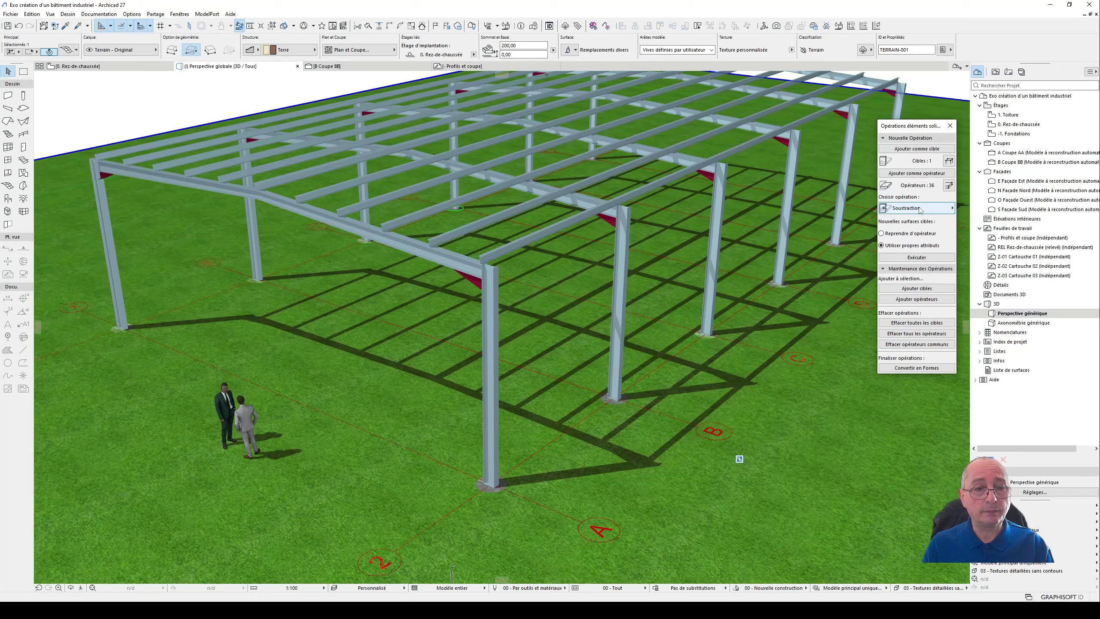
pyautogui.click(920, 208)
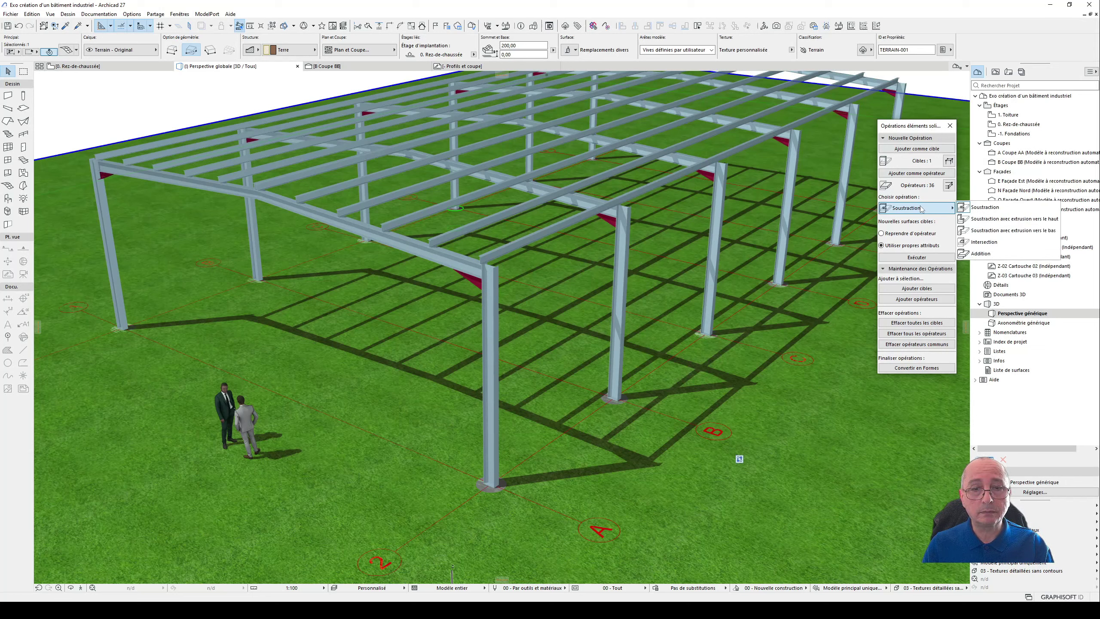
pyautogui.click(920, 209)
pyautogui.click(917, 257)
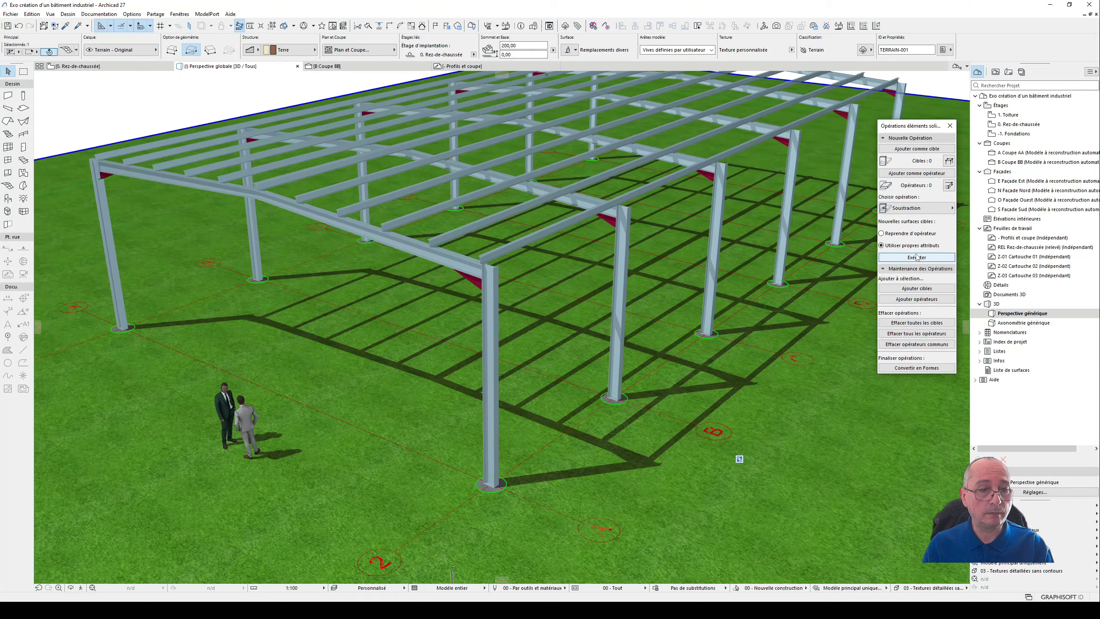
pyautogui.press('Escape')
pyautogui.scroll(5, 711, 343)
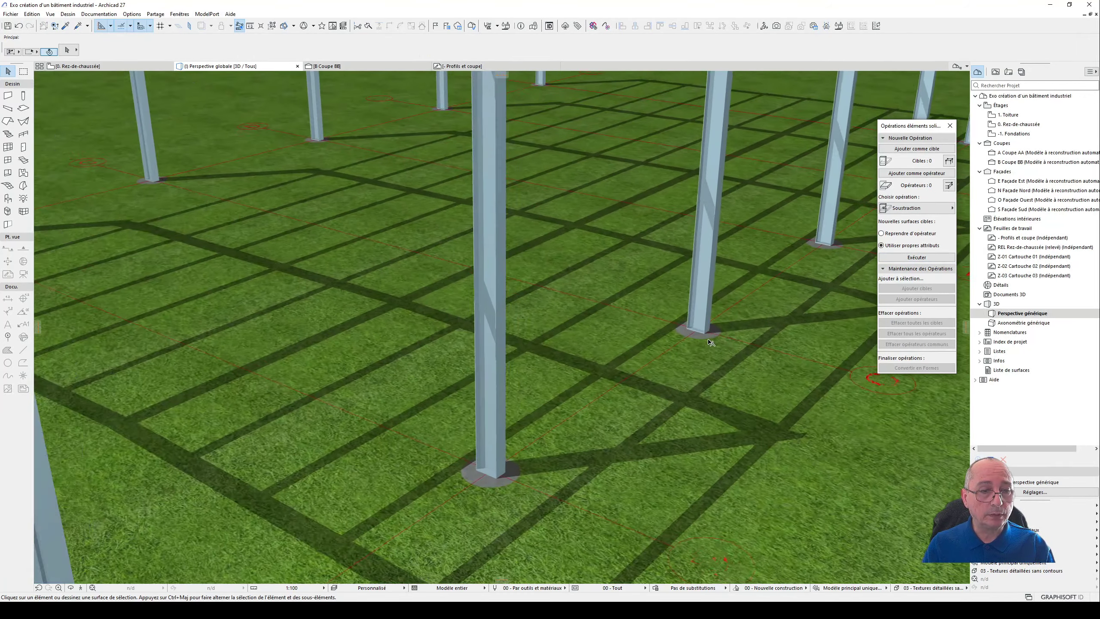
pyautogui.scroll(2, 691, 338)
pyautogui.scroll(-10, 715, 330)
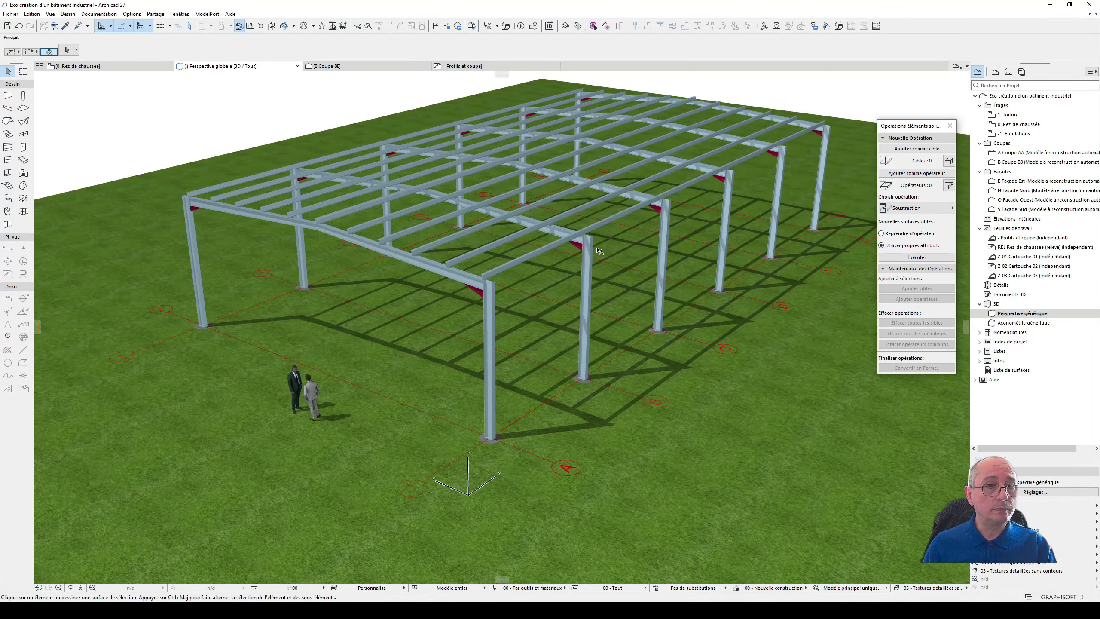
pyautogui.keyDown('shift'); pyautogui.moveTo(599, 251); pyautogui.dragTo(547, 278, button='middle'); pyautogui.keyUp('shift')
# - Examine the portal frames and the axis grid in the ground-floor plan
pyautogui.press('F2')
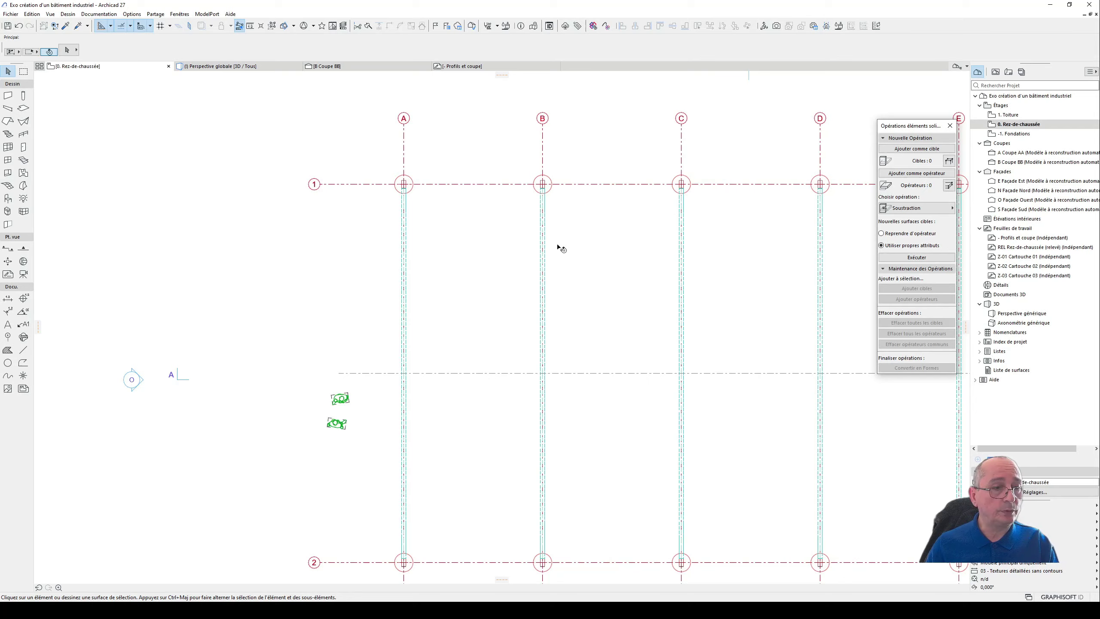
pyautogui.scroll(-5, 561, 248)
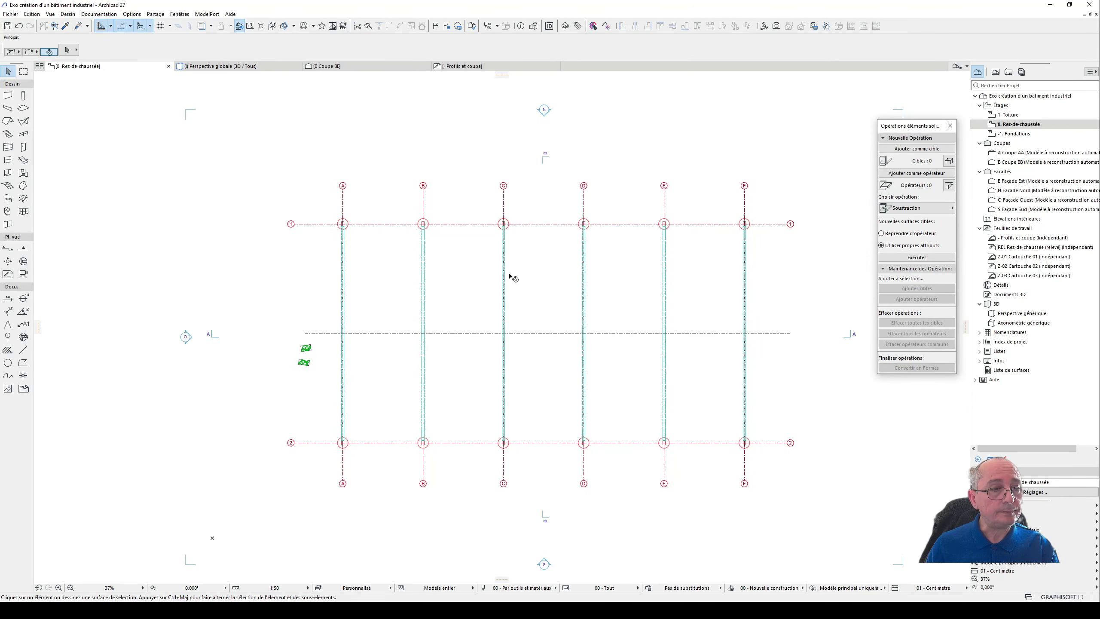
pyautogui.moveTo(493, 273); pyautogui.dragTo(582, 272, button='middle')
pyautogui.scroll(8, 446, 221)
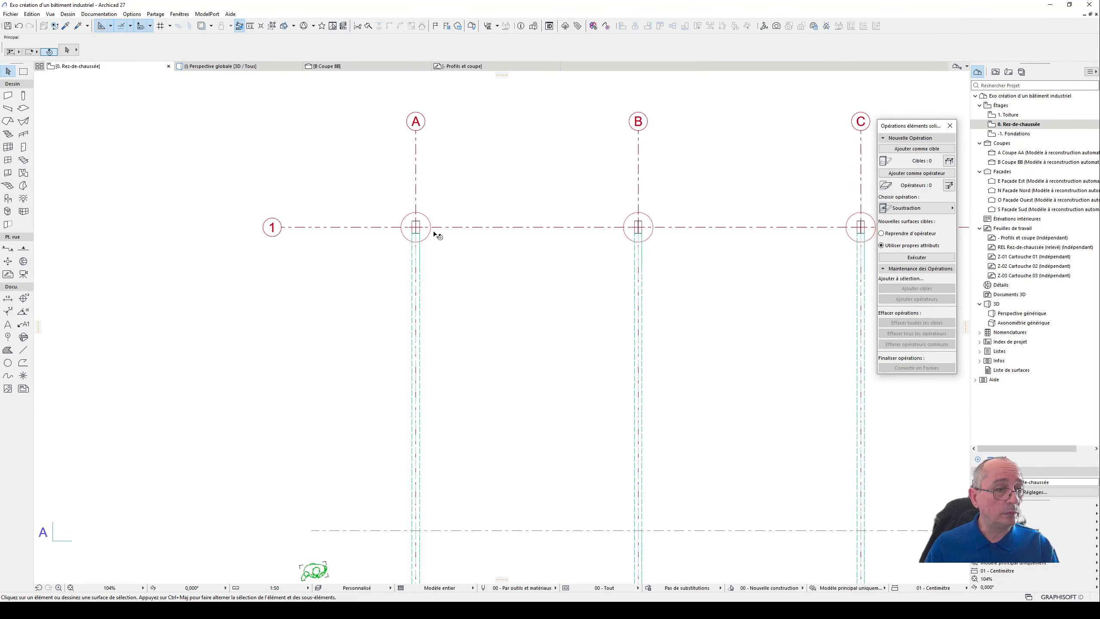
pyautogui.scroll(-8, 446, 320)
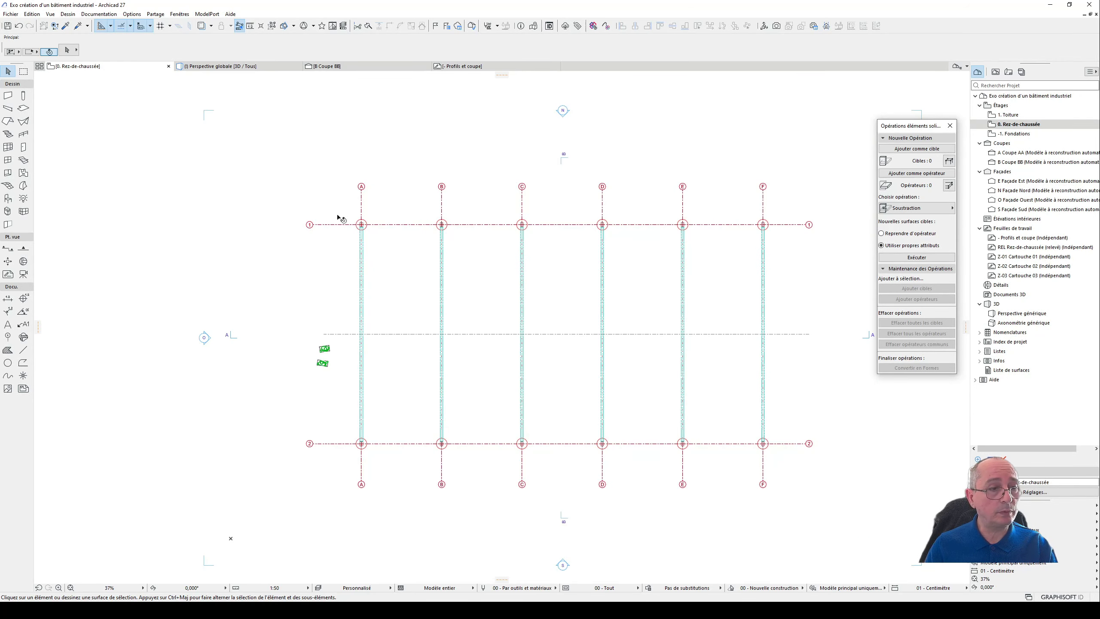
pyautogui.scroll(-1, 390, 228)
pyautogui.scroll(-2, 319, 277)
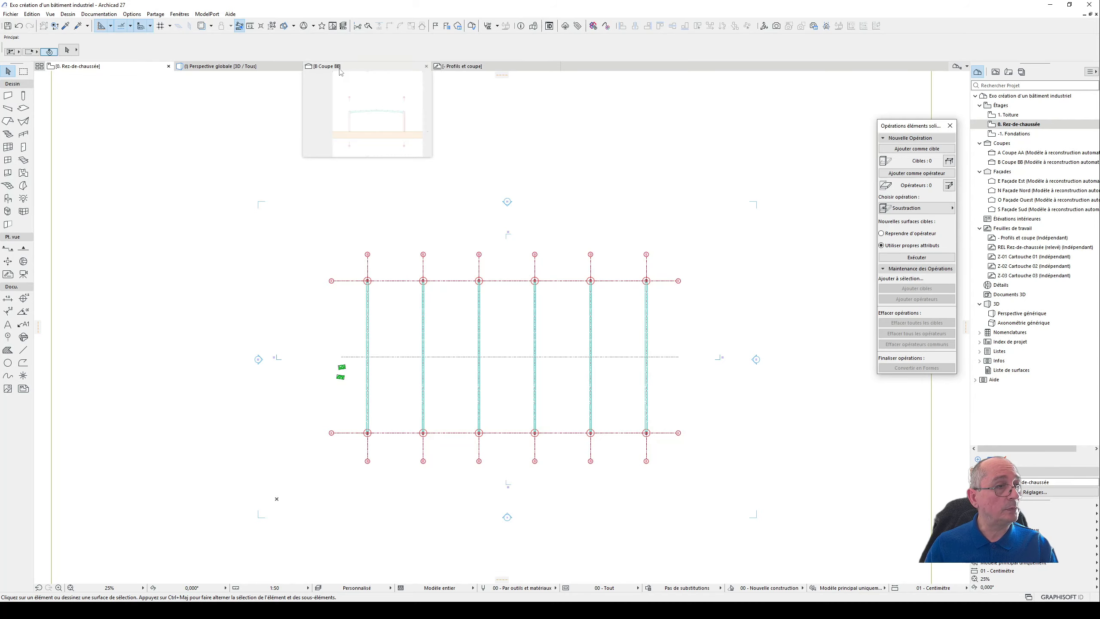
# - Look over the wall, profile, column and floor details in the Profils et coupe worksheet
pyautogui.moveTo(264, 73)
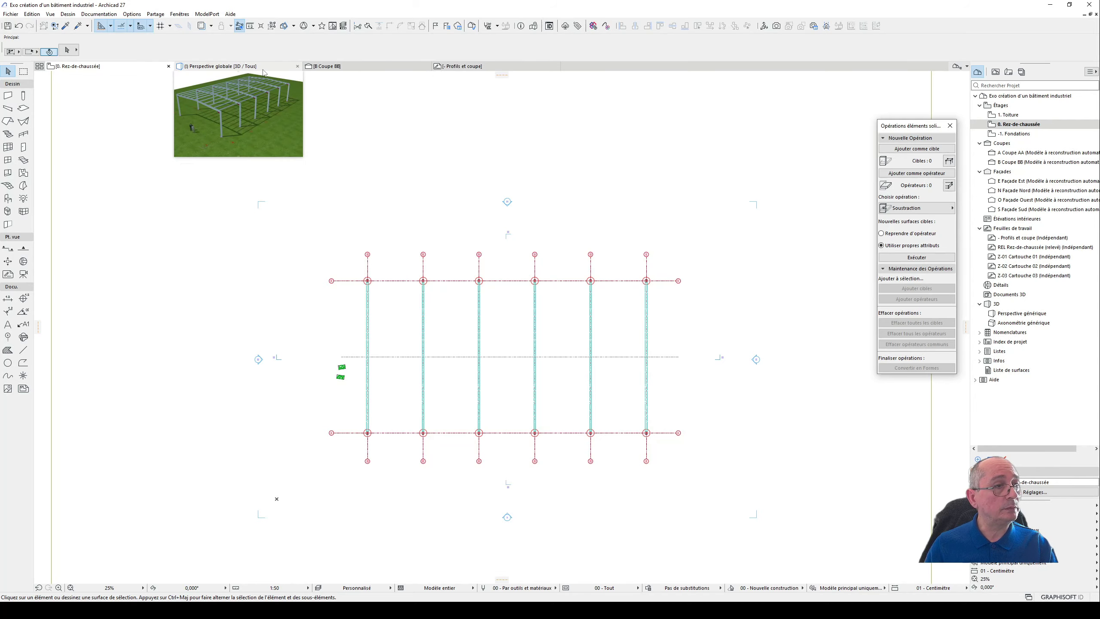
pyautogui.click(463, 70)
pyautogui.scroll(-8, 609, 213)
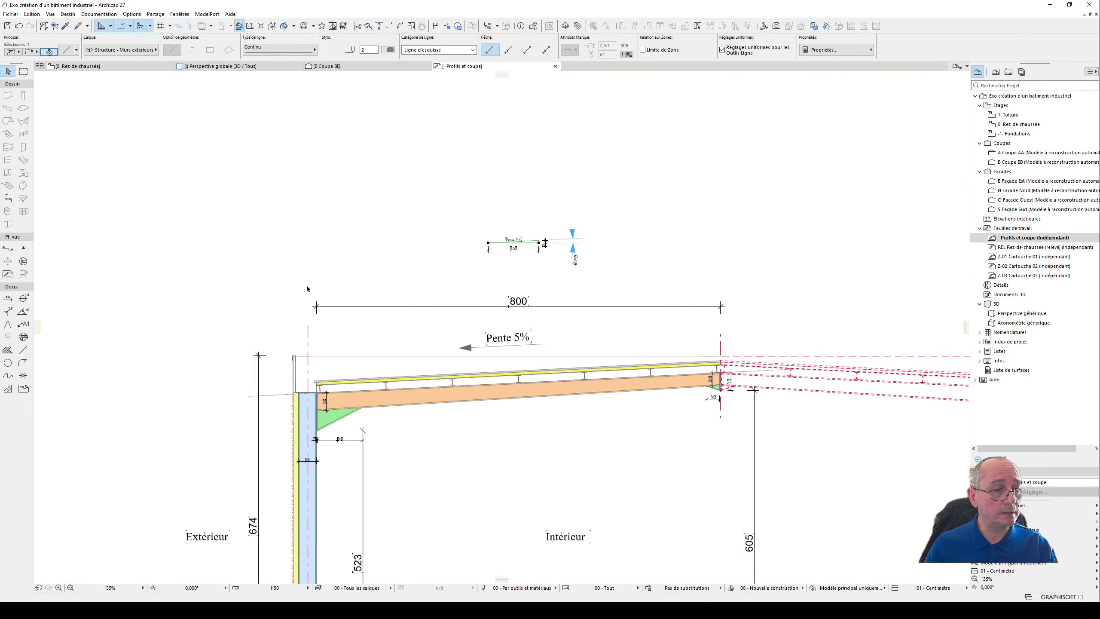
pyautogui.moveTo(239, 283); pyautogui.dragTo(585, 189, button='middle')
pyautogui.moveTo(297, 422); pyautogui.dragTo(577, 389, button='middle')
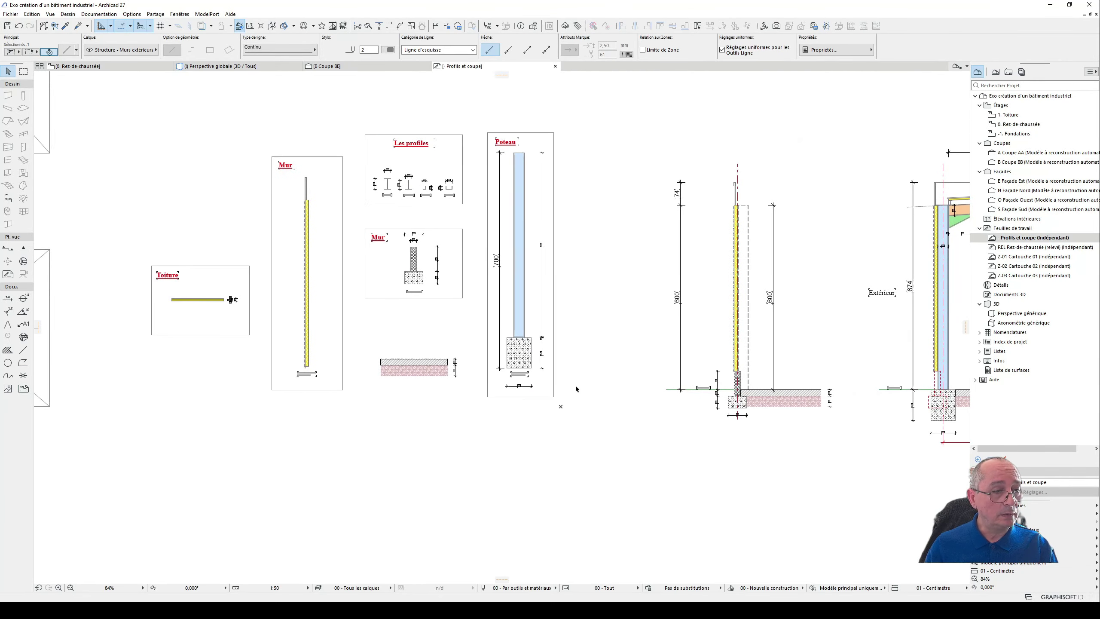
pyautogui.scroll(3, 381, 390)
pyautogui.scroll(-3, 398, 397)
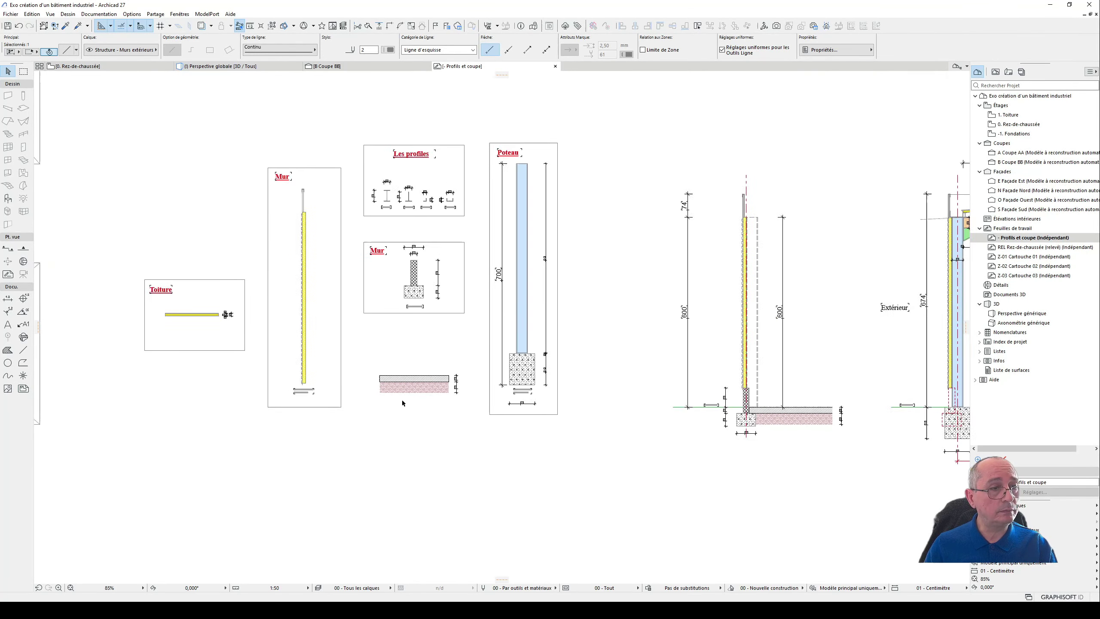
pyautogui.moveTo(471, 421); pyautogui.dragTo(392, 458, button='middle')
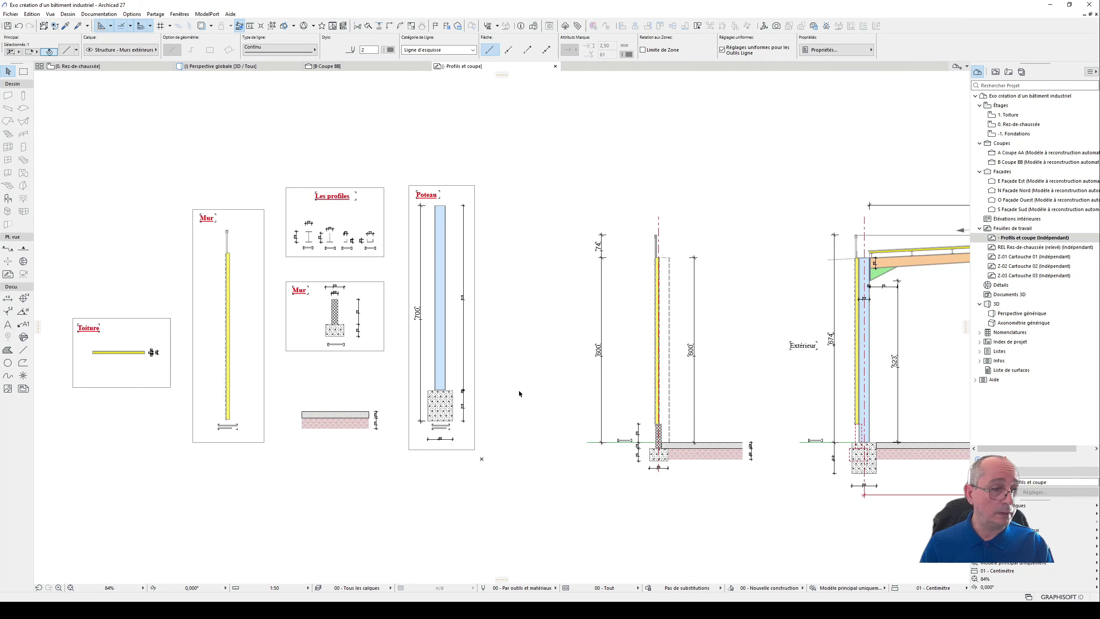
pyautogui.scroll(3, 333, 439)
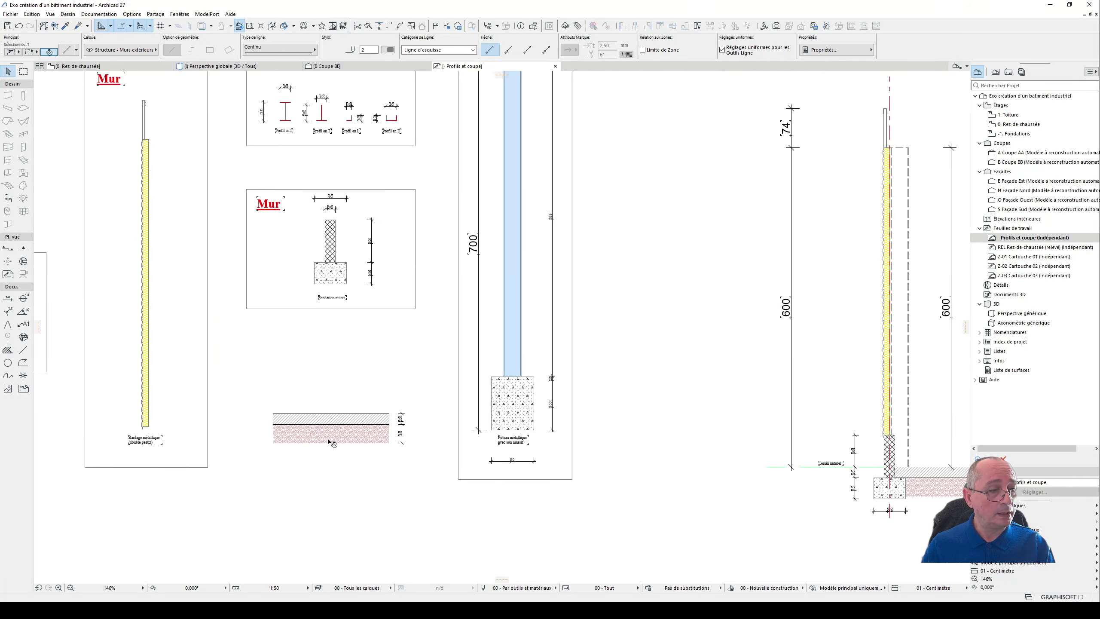
# - Examine the two-layer floor slab detail in the worksheet, checking each layer's hatch and thickness
pyautogui.click(329, 442)
pyautogui.keyDown('shift'); pyautogui.click(338, 422); pyautogui.keyUp('shift')
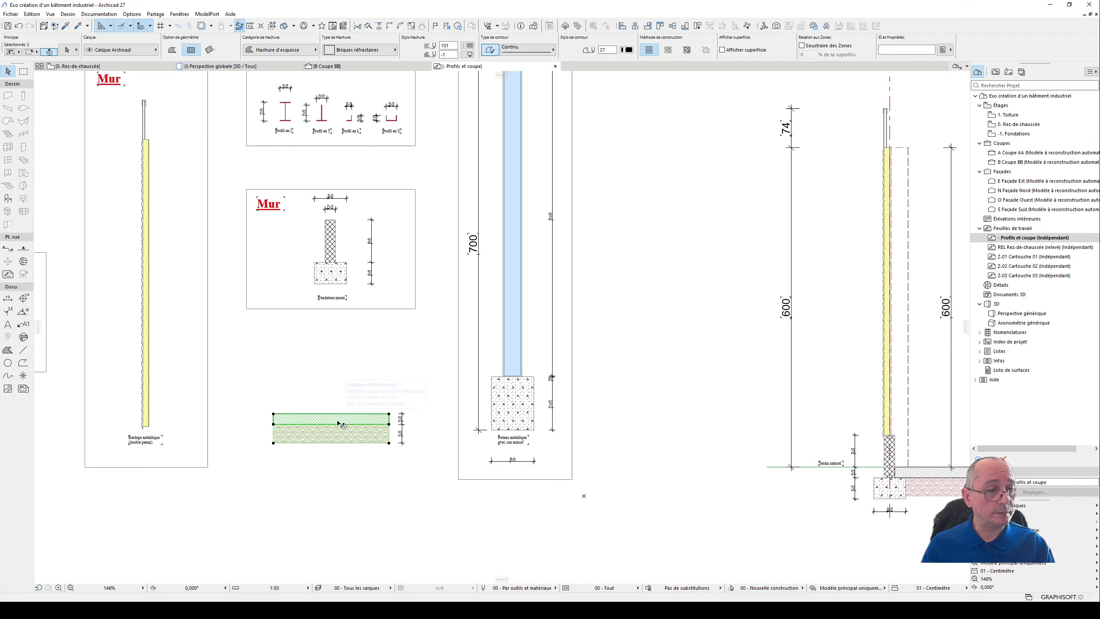
pyautogui.scroll(3, 392, 446)
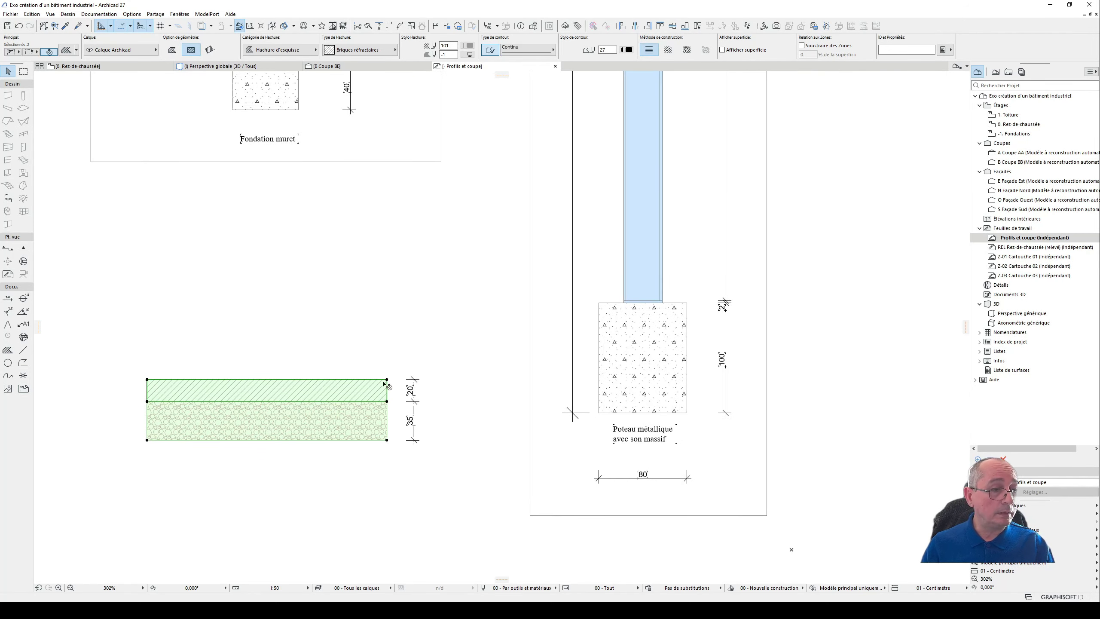
pyautogui.scroll(-3, 398, 474)
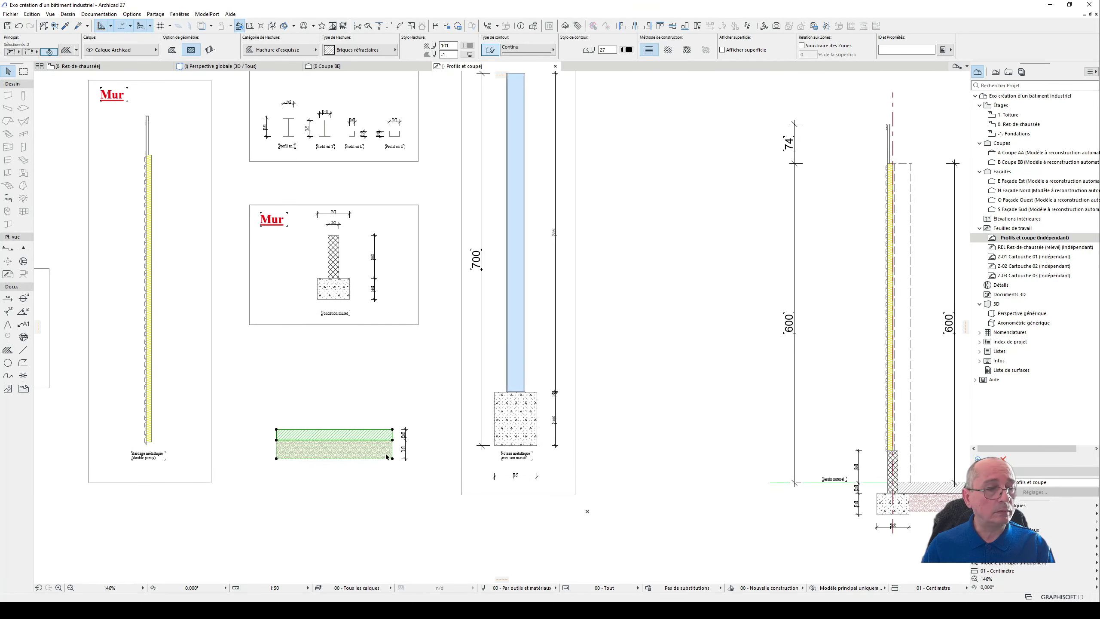
pyautogui.click(392, 481)
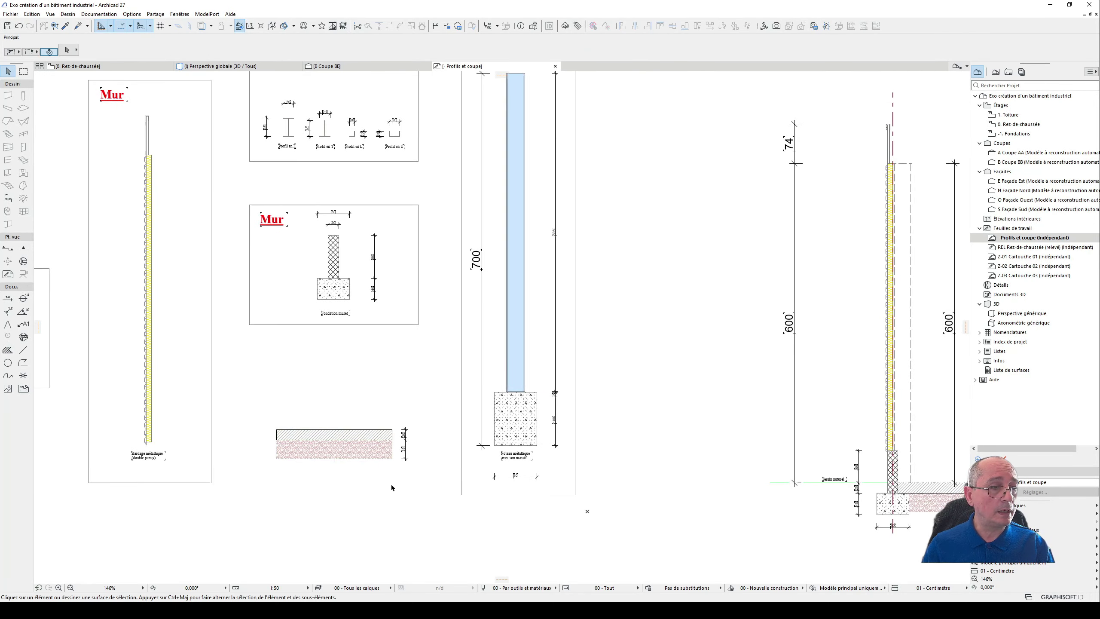
pyautogui.moveTo(373, 467); pyautogui.dragTo(403, 495, button='middle')
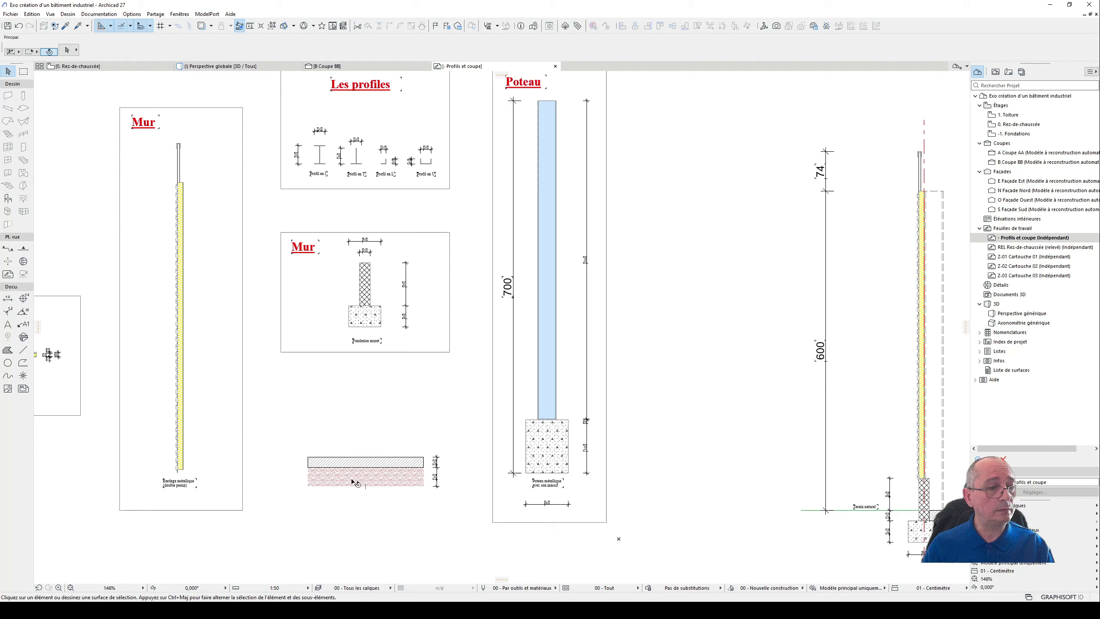
pyautogui.scroll(3, 354, 476)
pyautogui.click(392, 466)
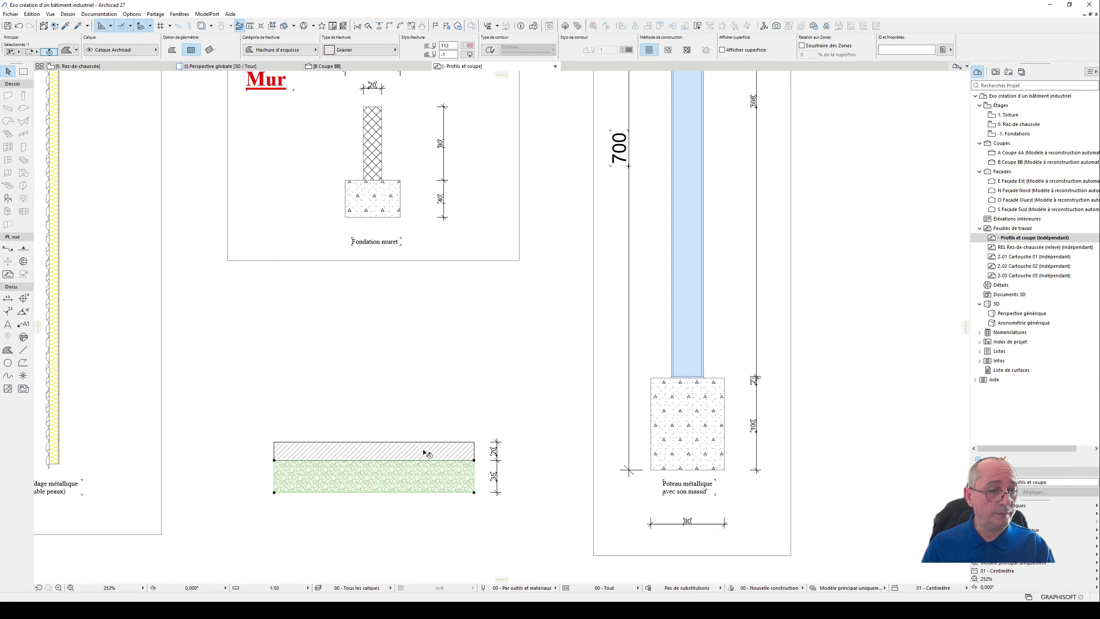
pyautogui.click(425, 453)
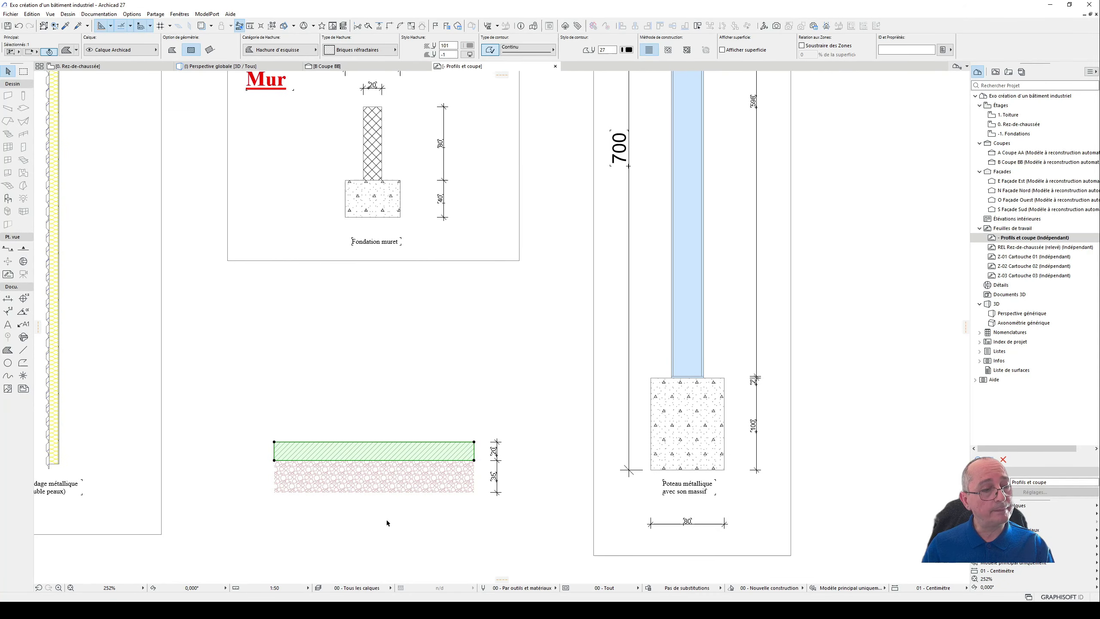
pyautogui.click(369, 379)
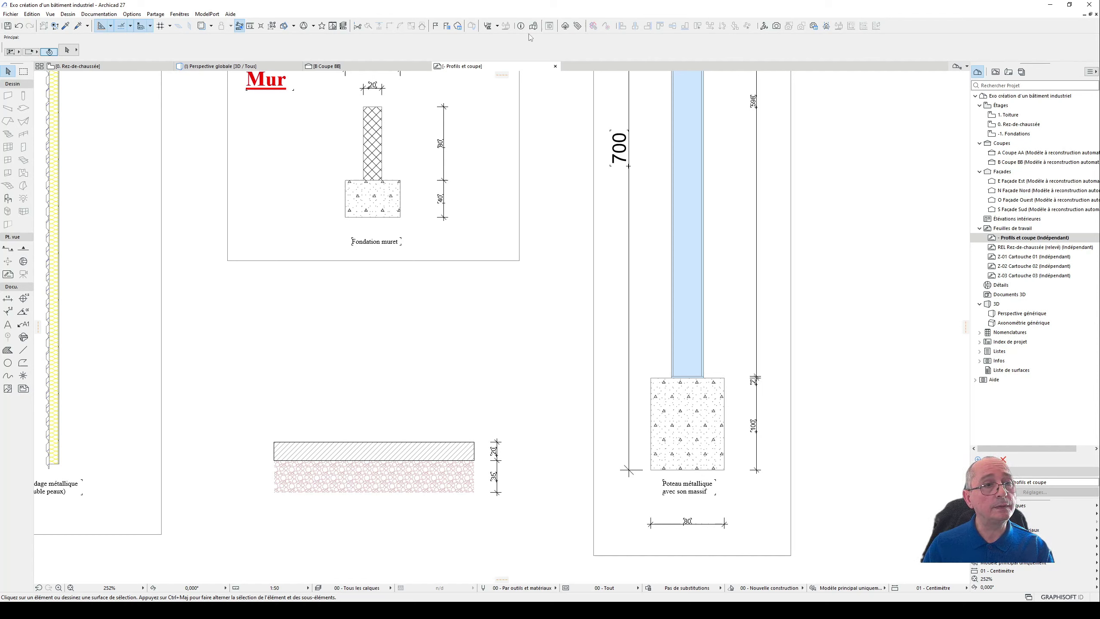
# - Open the composite structures and select the floor composite "- Dalle béton sur gravier 20+35" among the Sols
pyautogui.click(497, 26)
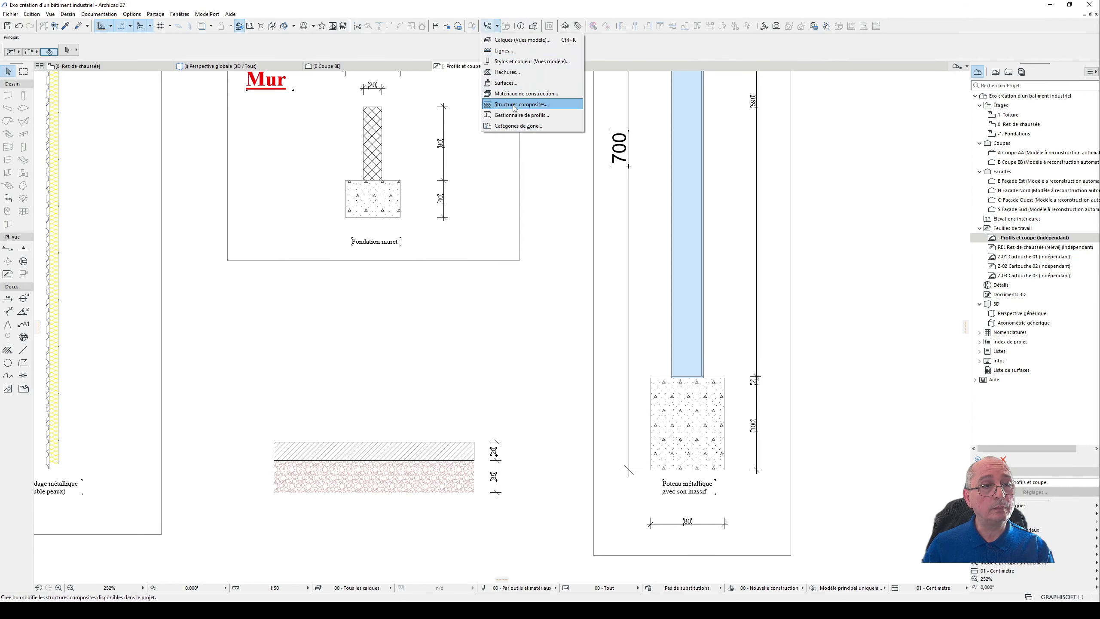
pyautogui.click(551, 105)
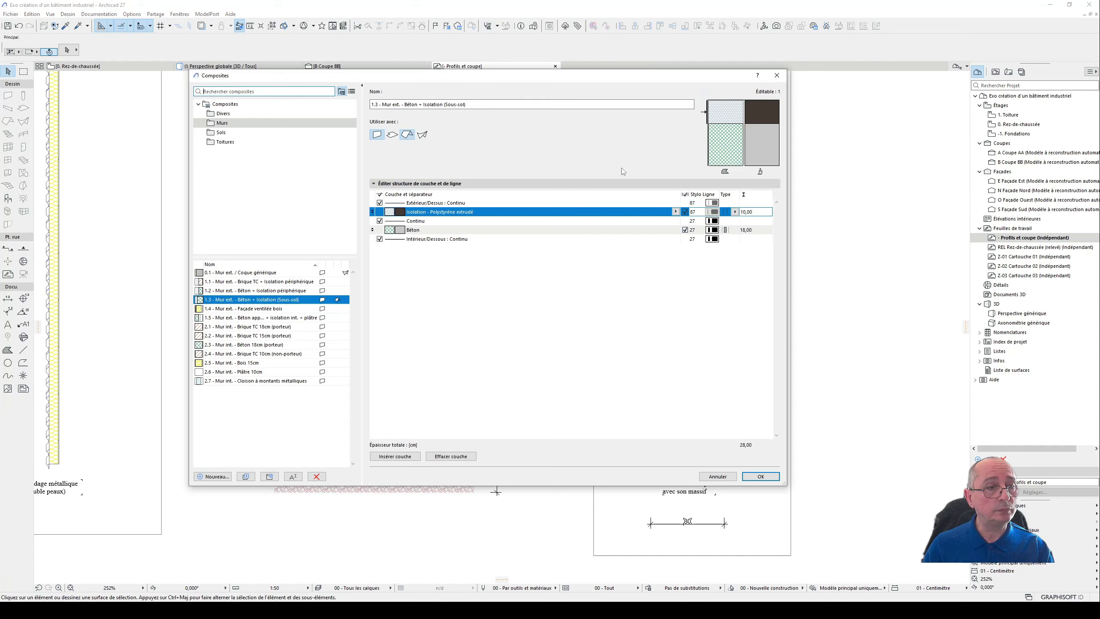
pyautogui.click(432, 104)
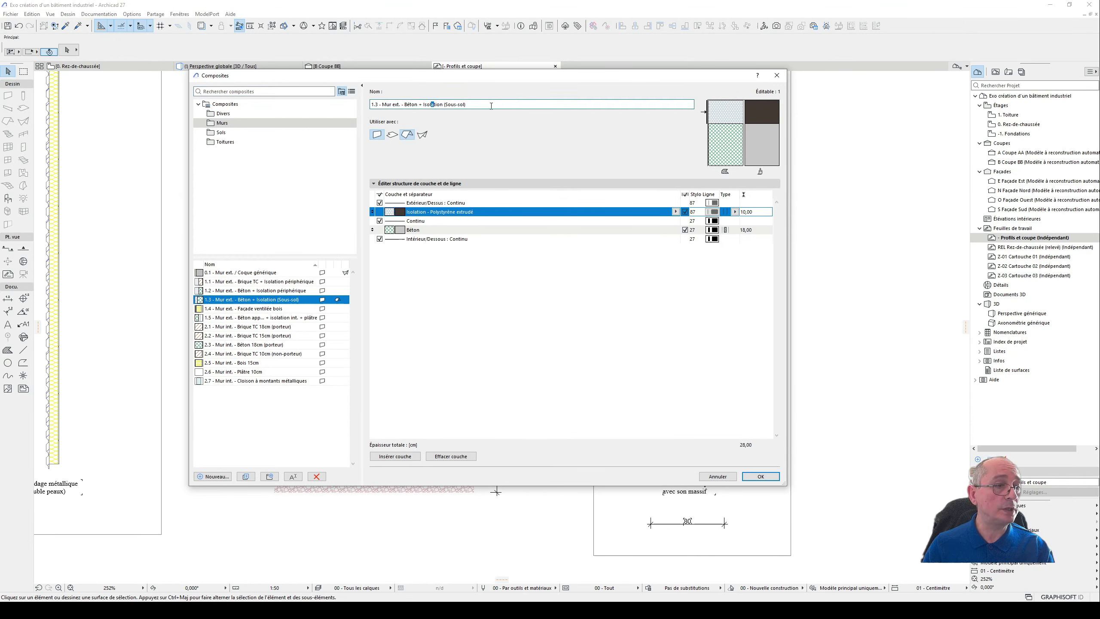
pyautogui.click(239, 398)
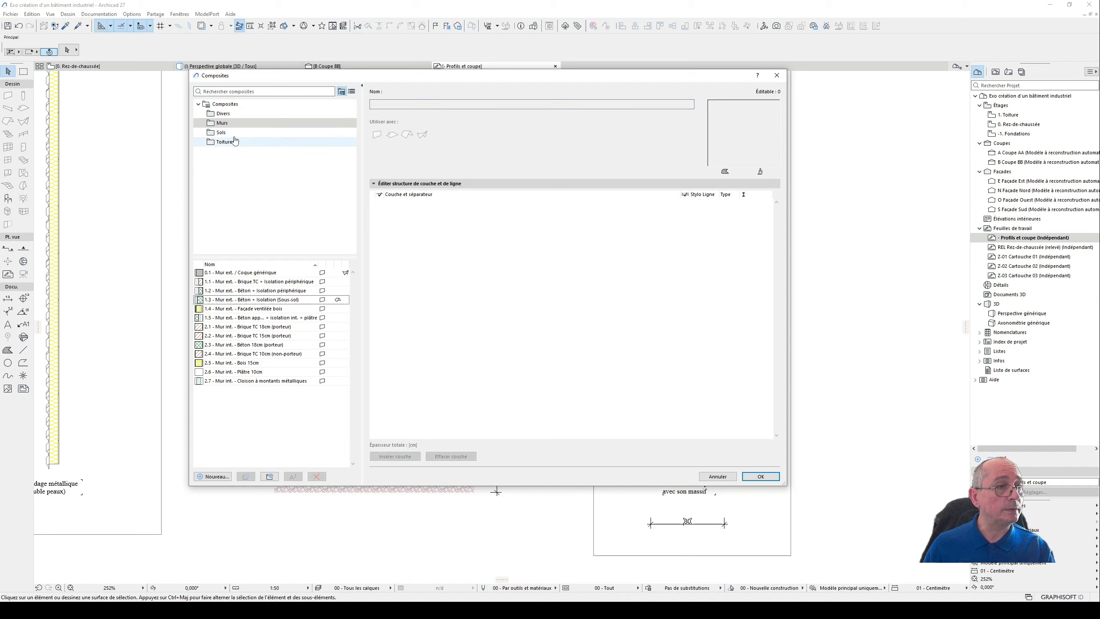
pyautogui.click(231, 132)
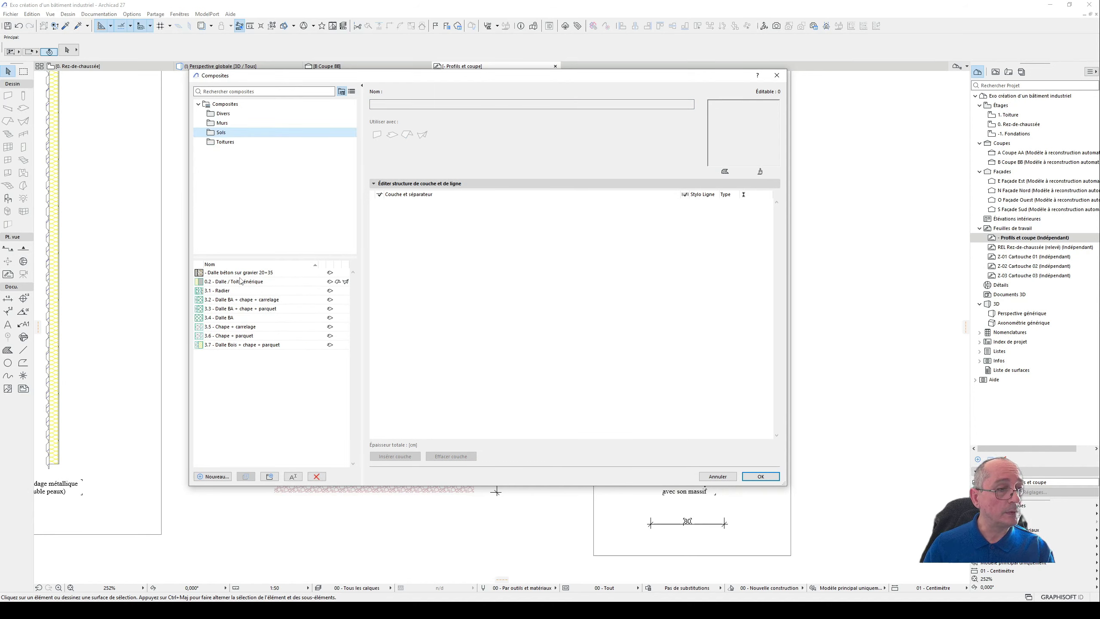
pyautogui.click(241, 273)
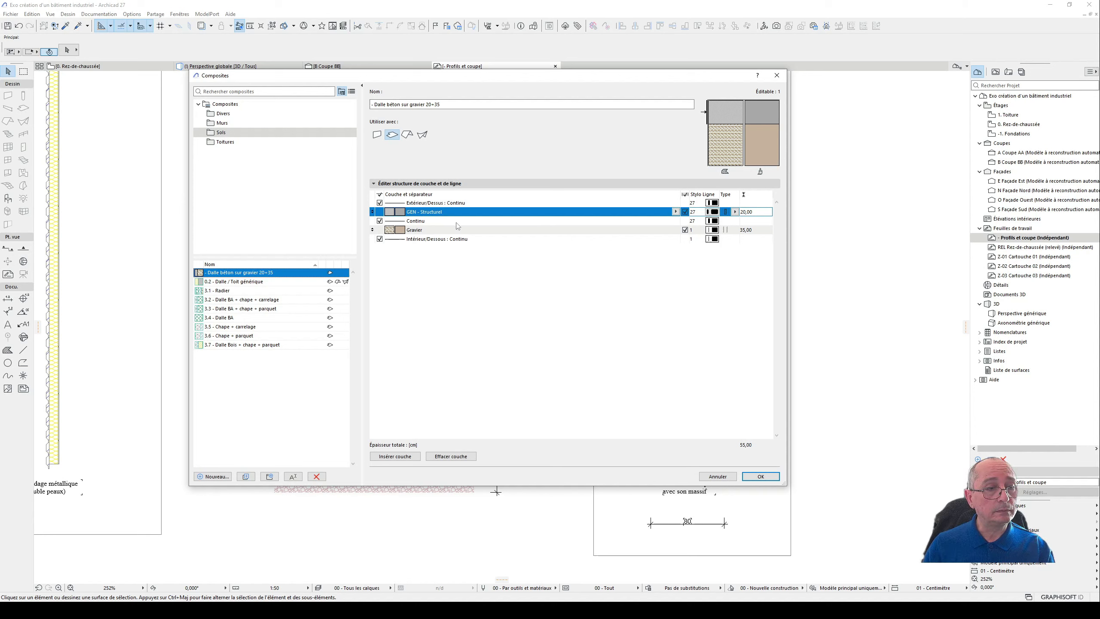
# - Set the building material of the slab composite's upper layer to Béton from the Structure materials
pyautogui.click(676, 212)
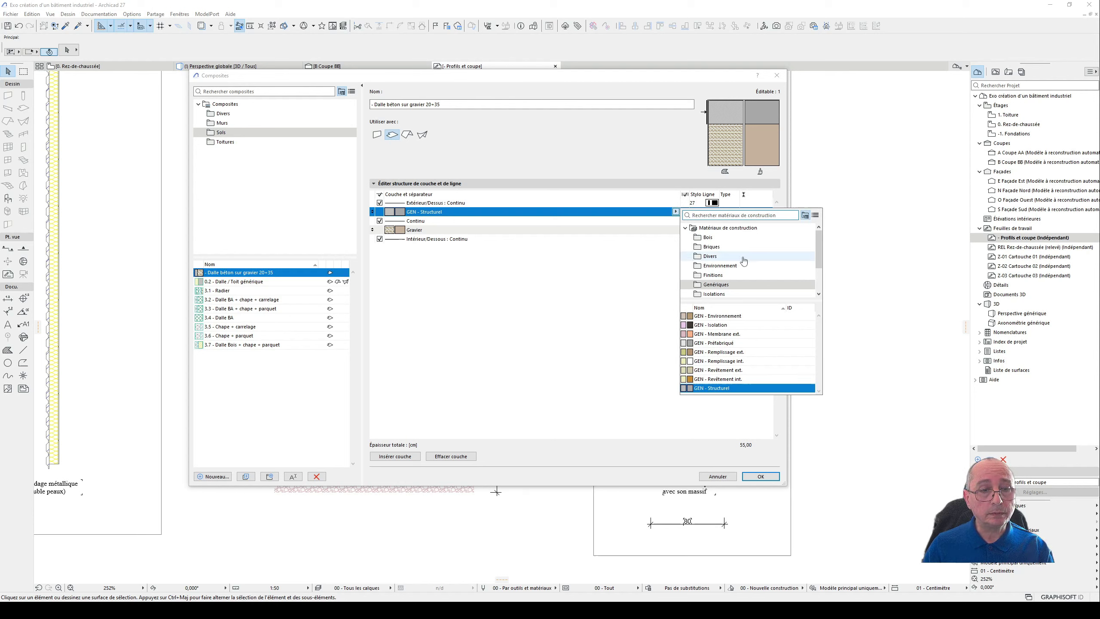
pyautogui.click(463, 293)
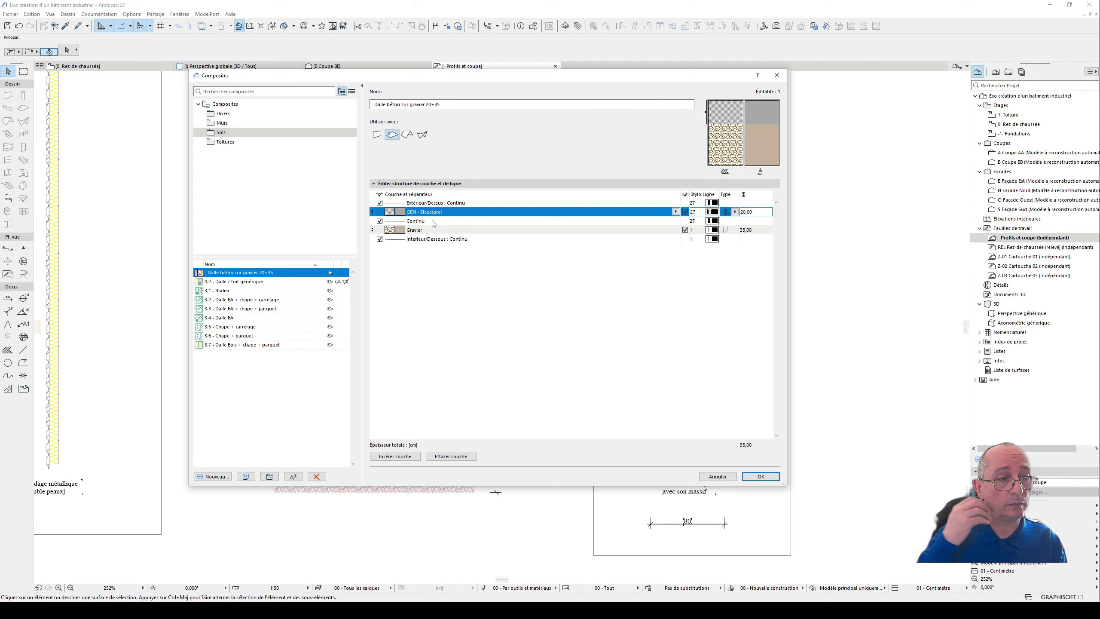
pyautogui.click(676, 211)
pyautogui.scroll(-1, 741, 282)
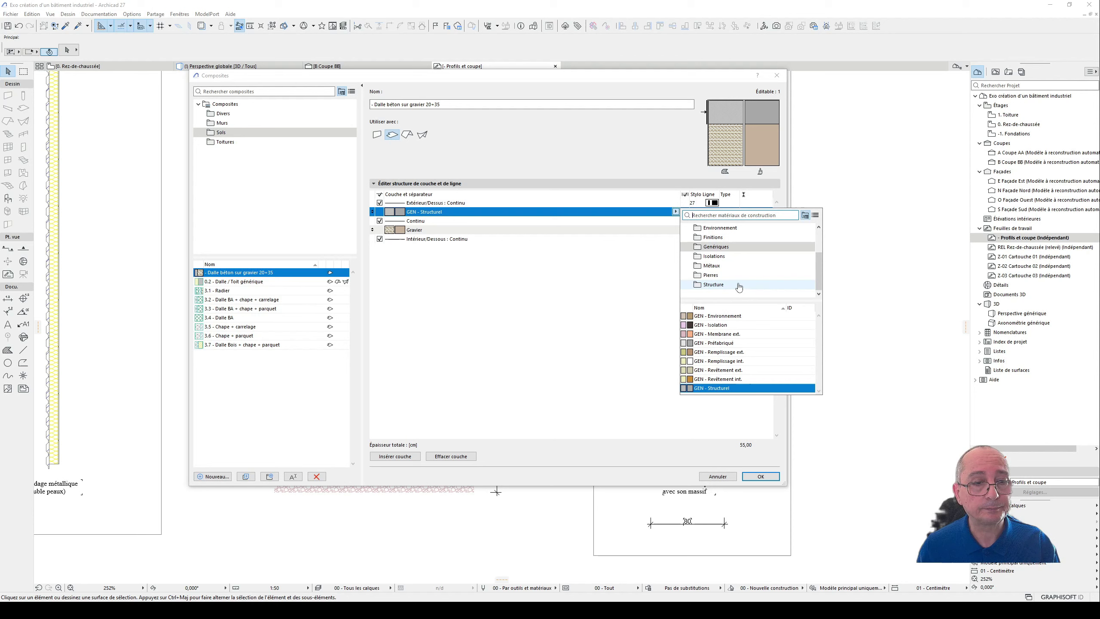
pyautogui.click(738, 285)
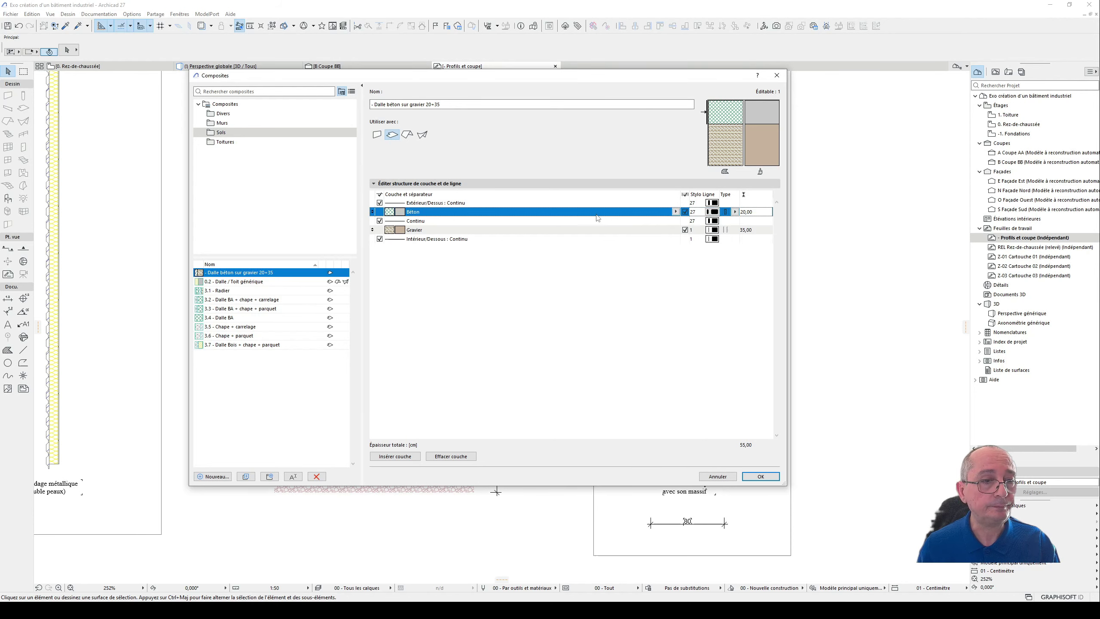
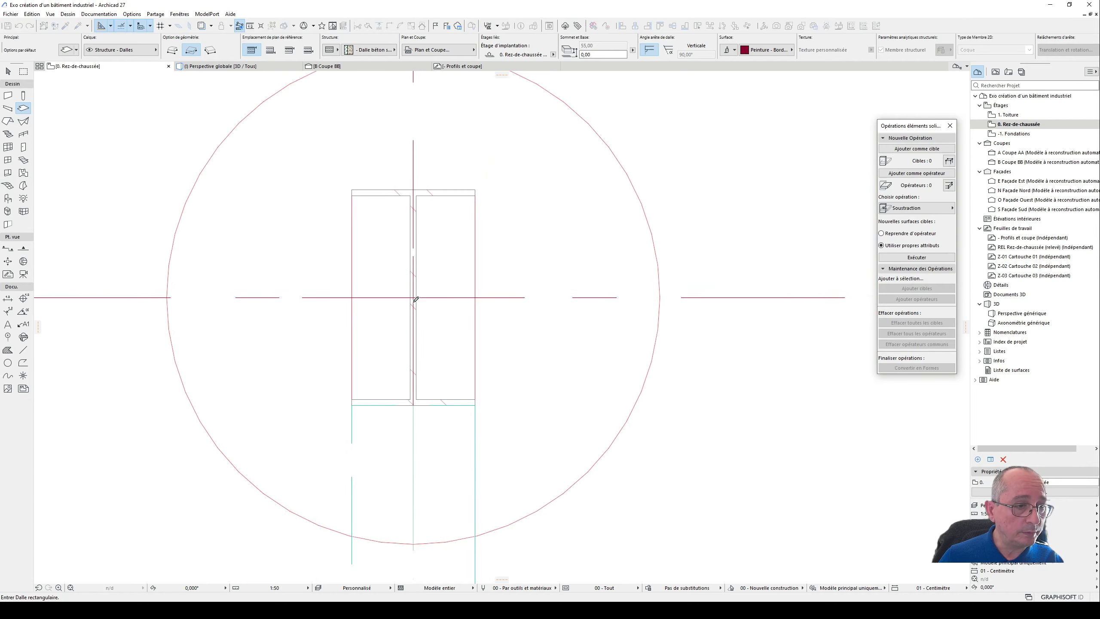
# - Draw the rectangular floor slab on the ground-floor plan from grid intersection A-1 to grid intersection F-2
pyautogui.moveTo(657, 383); pyautogui.dragTo(381, 277, button='middle')
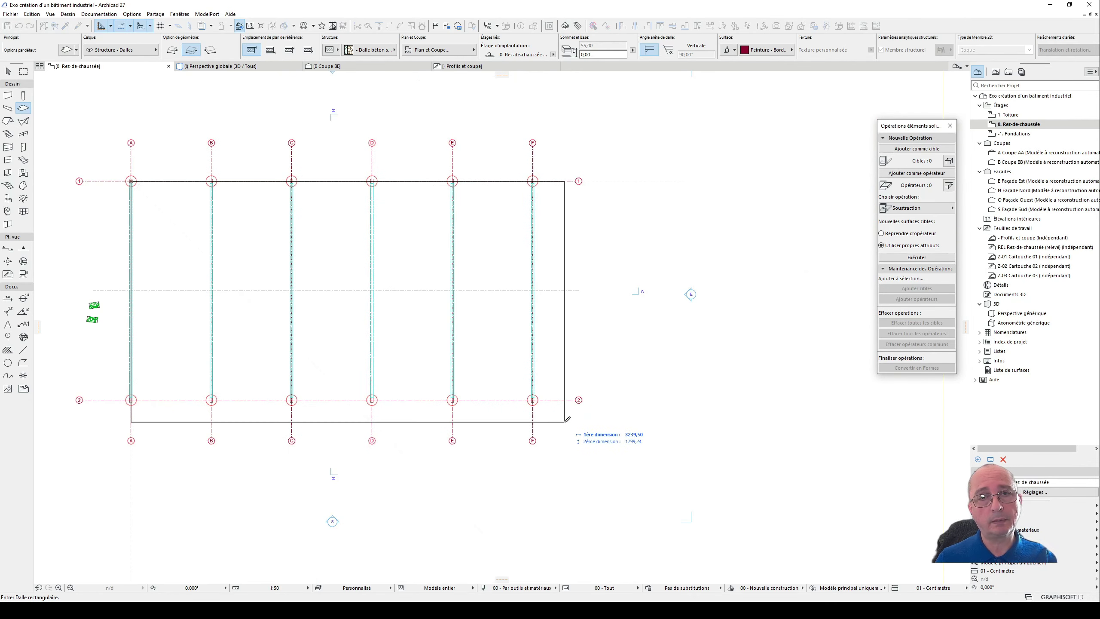
pyautogui.scroll(5, 537, 400)
pyautogui.scroll(2, 537, 401)
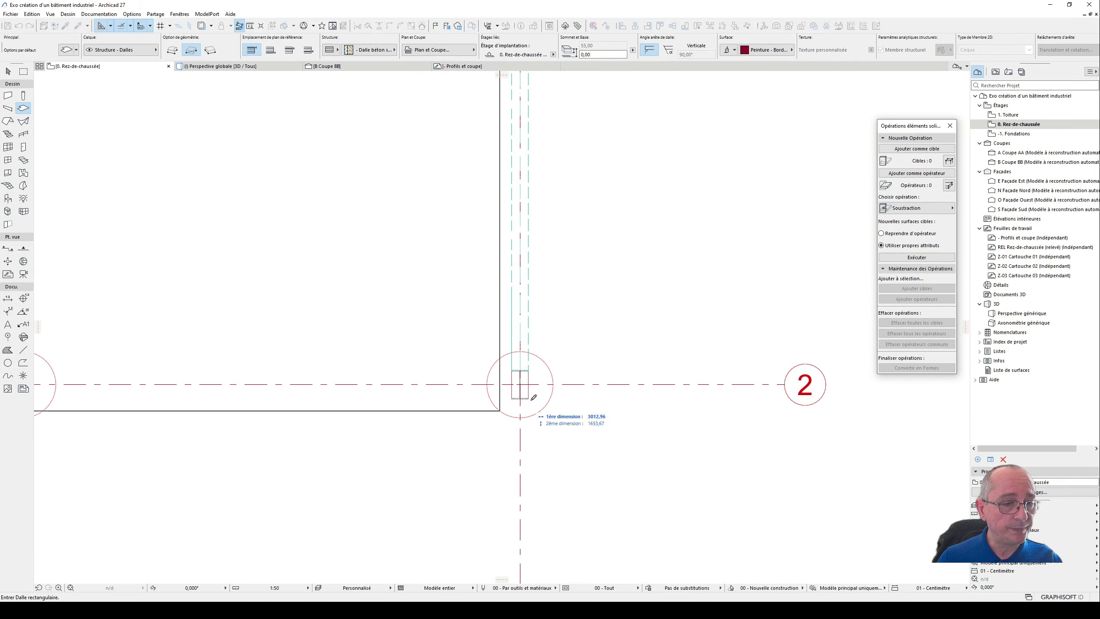
pyautogui.scroll(3, 527, 389)
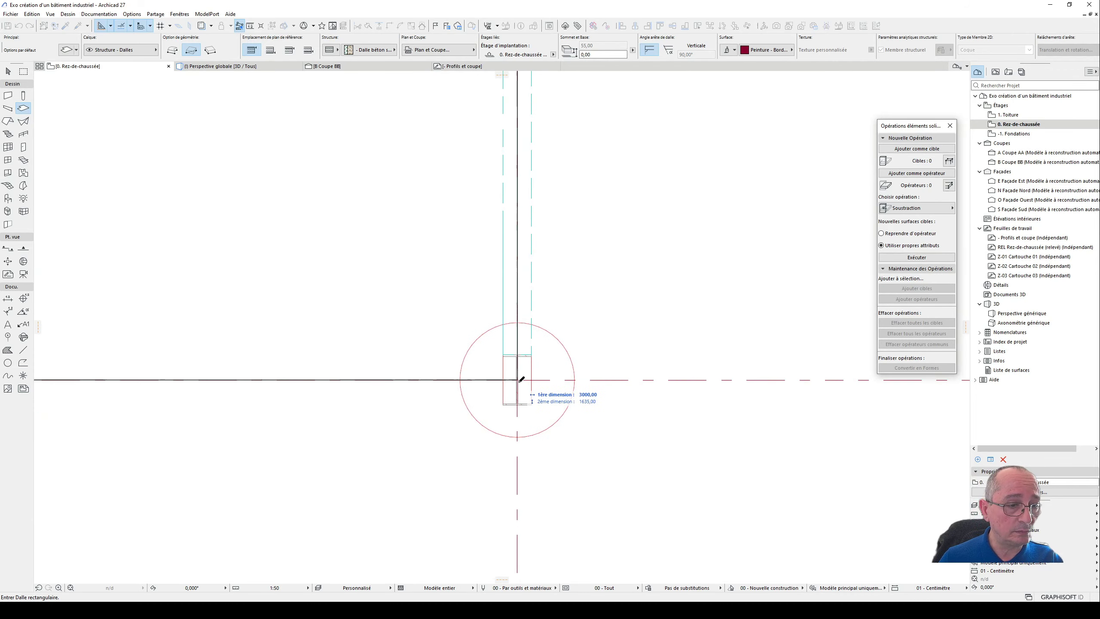
pyautogui.click(518, 380)
pyautogui.scroll(-4, 645, 364)
pyautogui.scroll(-2, 645, 365)
# - Replace the floor slab's surfaces with Béton - Lissé from the Bétons surfaces, working in the 3D view
pyautogui.press('F3')
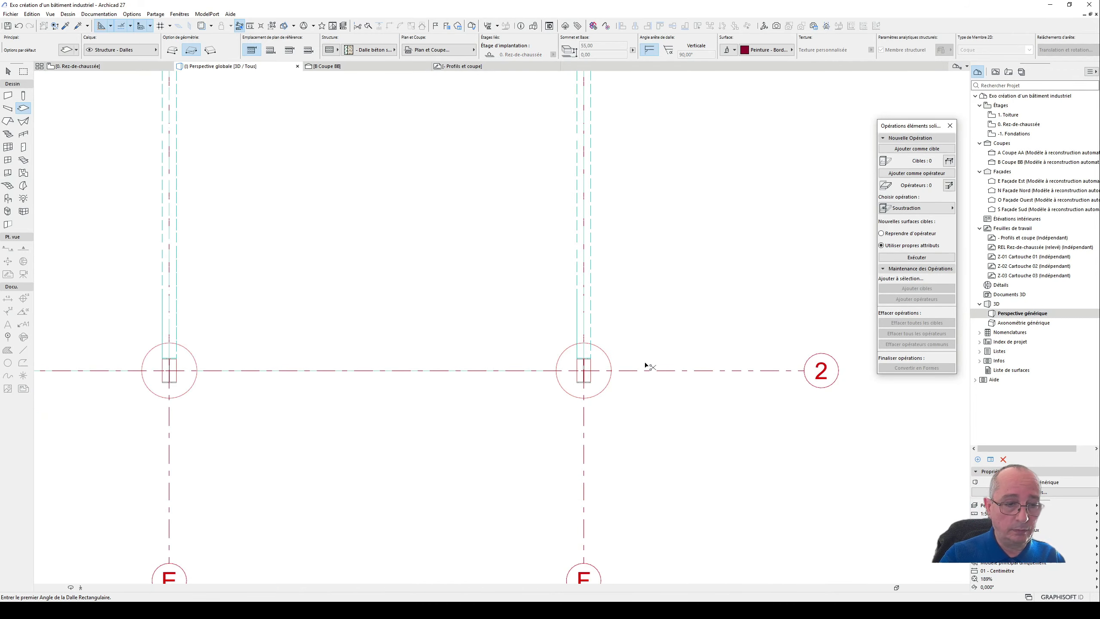
pyautogui.keyDown('shift'); pyautogui.moveTo(397, 360); pyautogui.dragTo(470, 345, button='middle'); pyautogui.keyUp('shift')
pyautogui.click(7, 73)
pyautogui.click(353, 340)
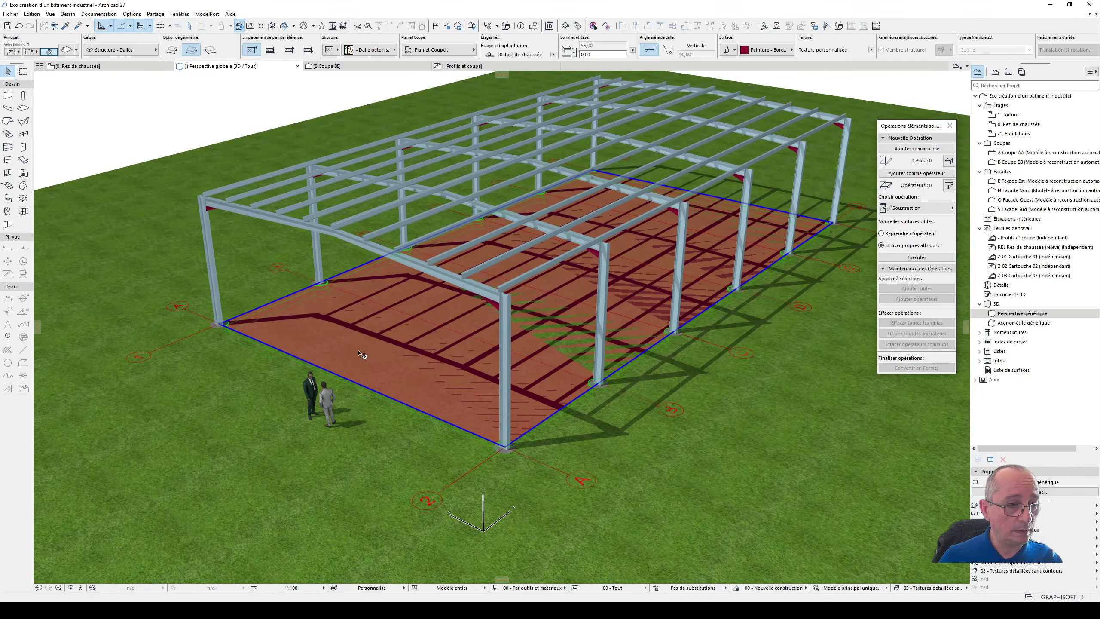
pyautogui.doubleClick(359, 354)
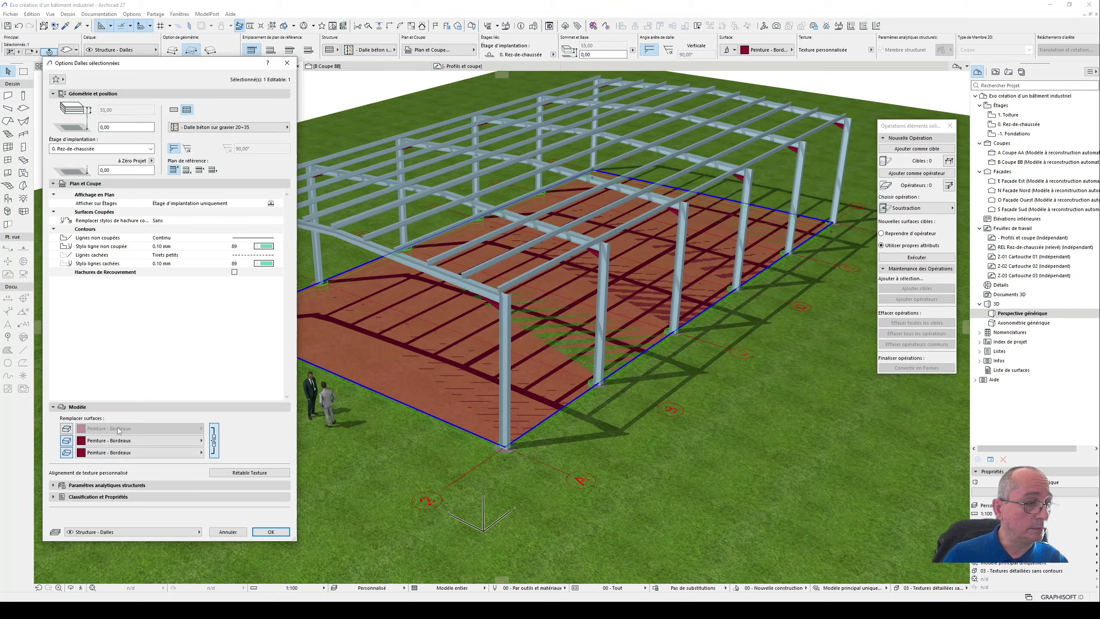
pyautogui.click(139, 428)
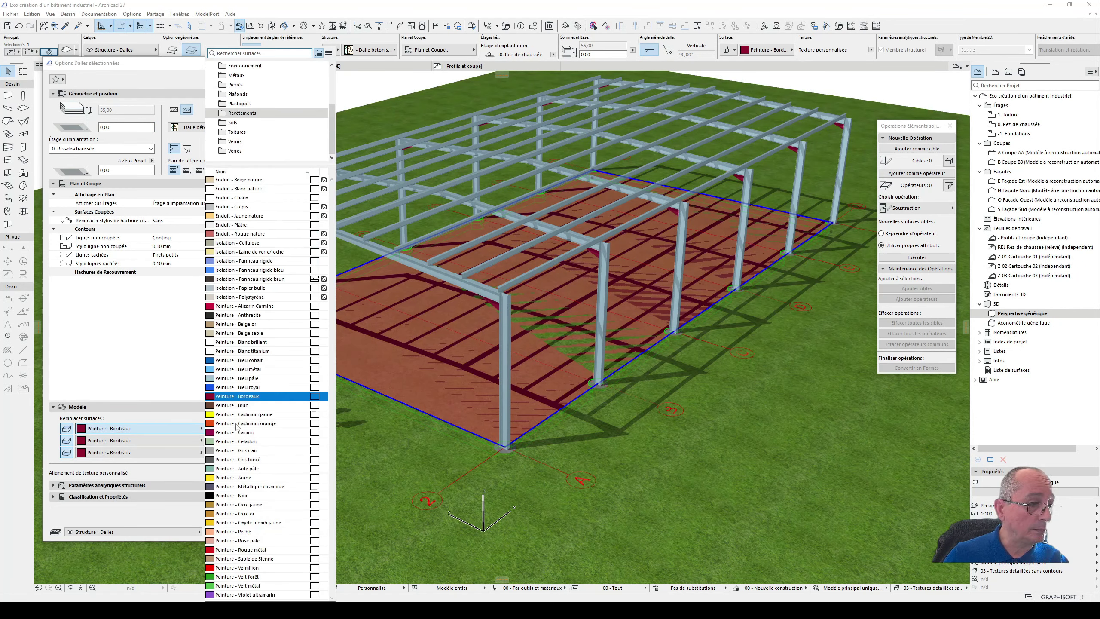
pyautogui.scroll(3, 268, 104)
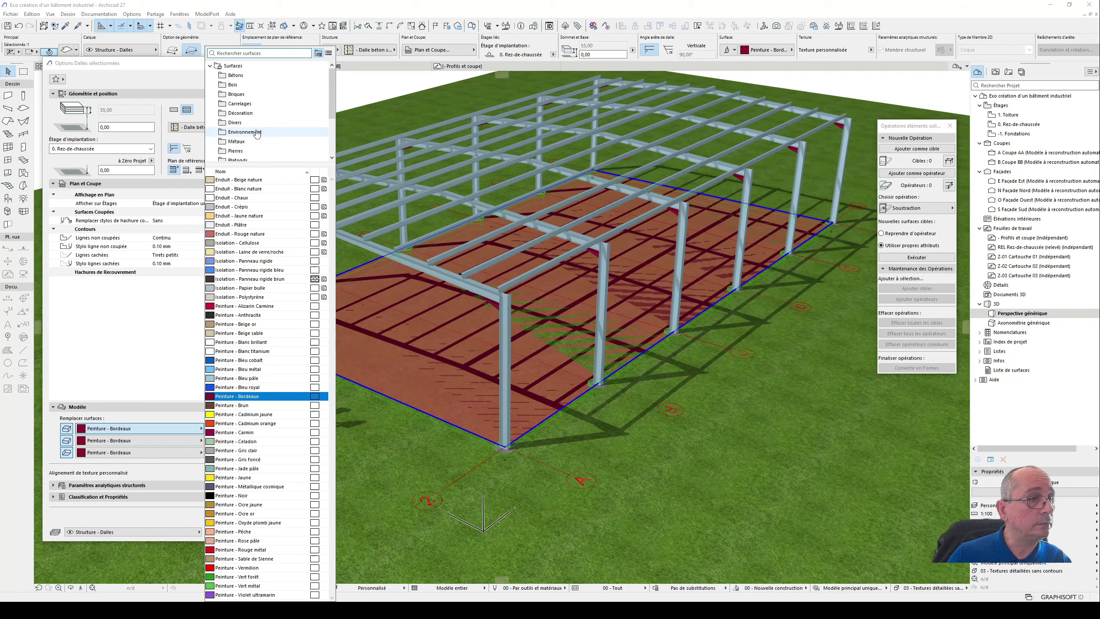
pyautogui.click(255, 76)
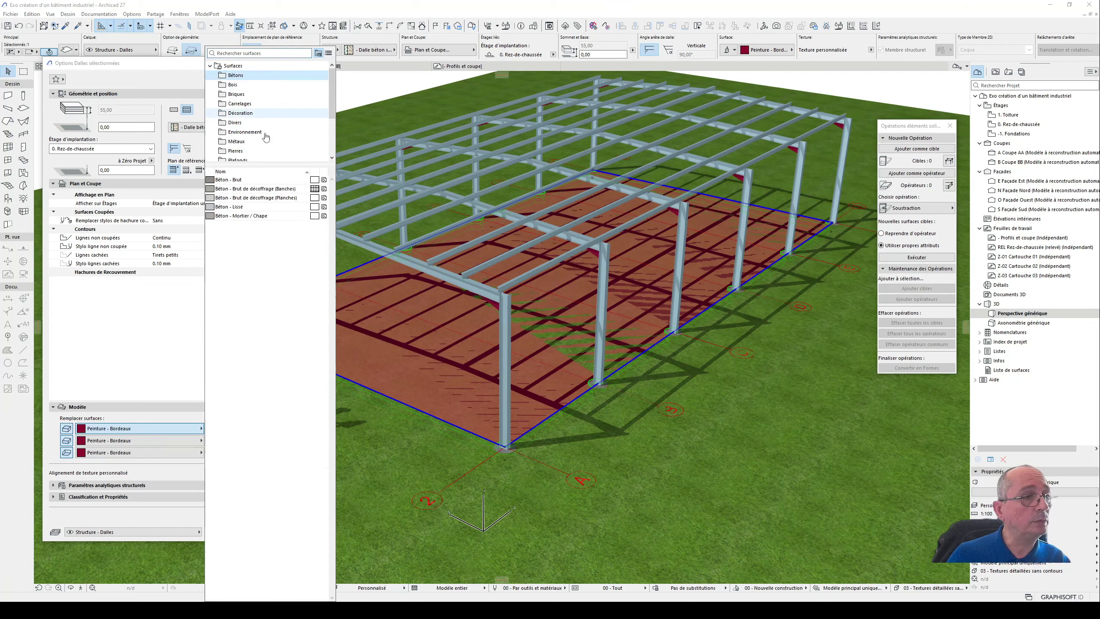
pyautogui.click(260, 207)
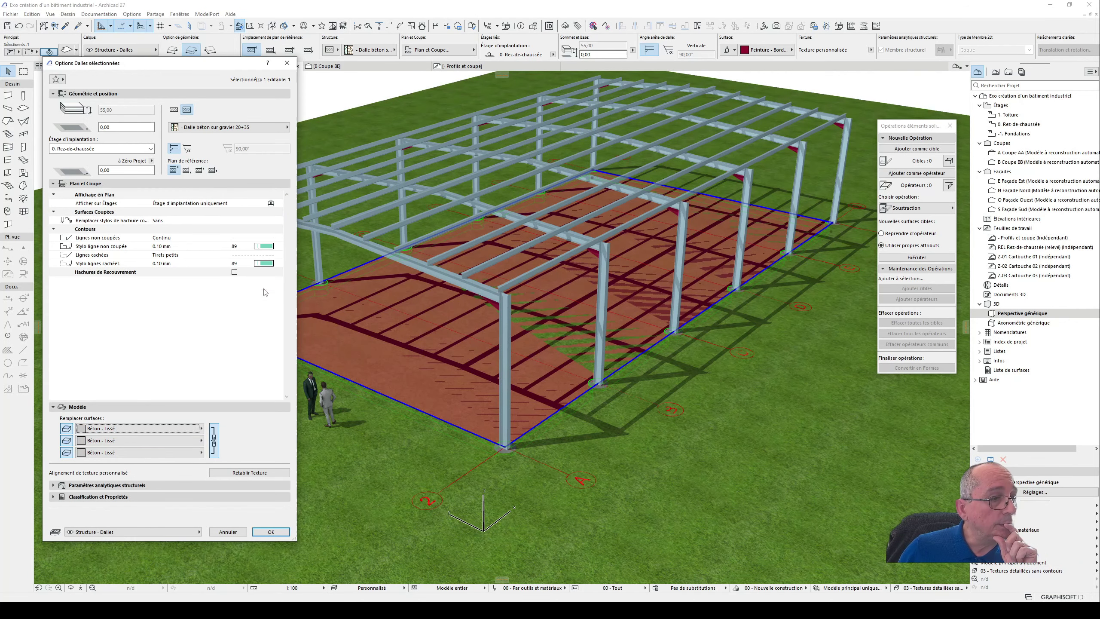
pyautogui.click(271, 531)
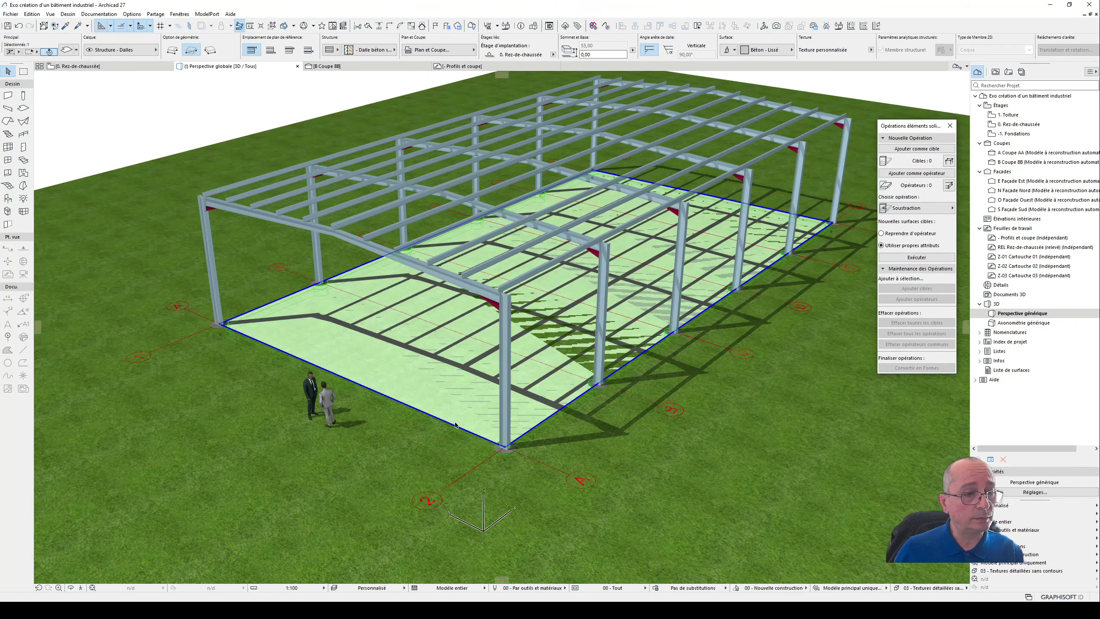
# - Subtract the floor slab from the terrain mesh with a solid element operation, keeping the terrain's own surface attributes
pyautogui.click(644, 443)
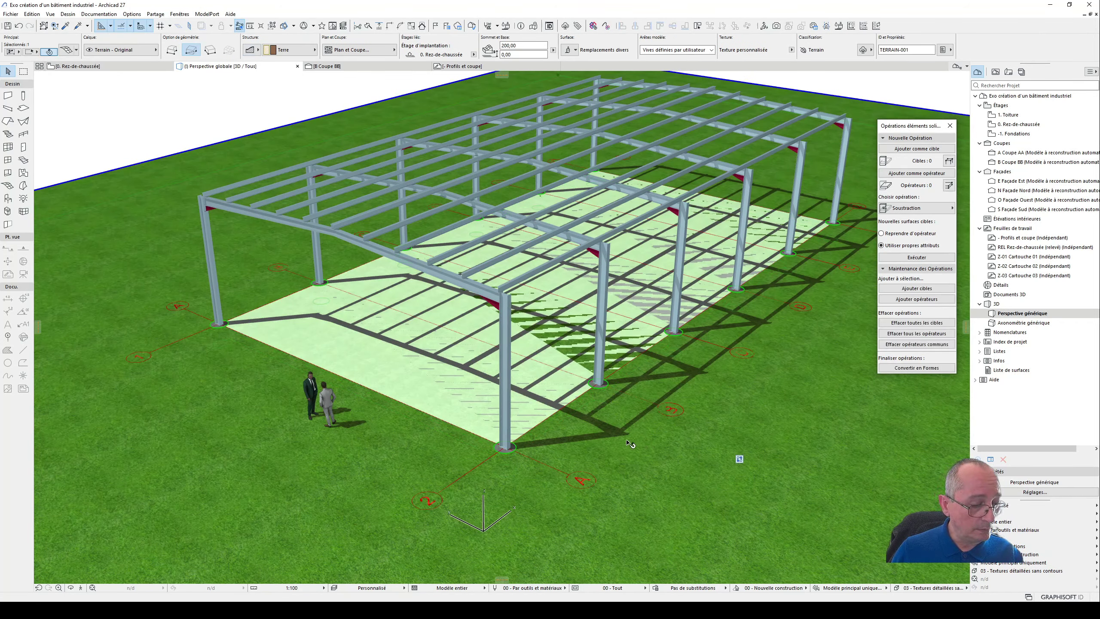
pyautogui.press('Escape')
pyautogui.click(405, 451)
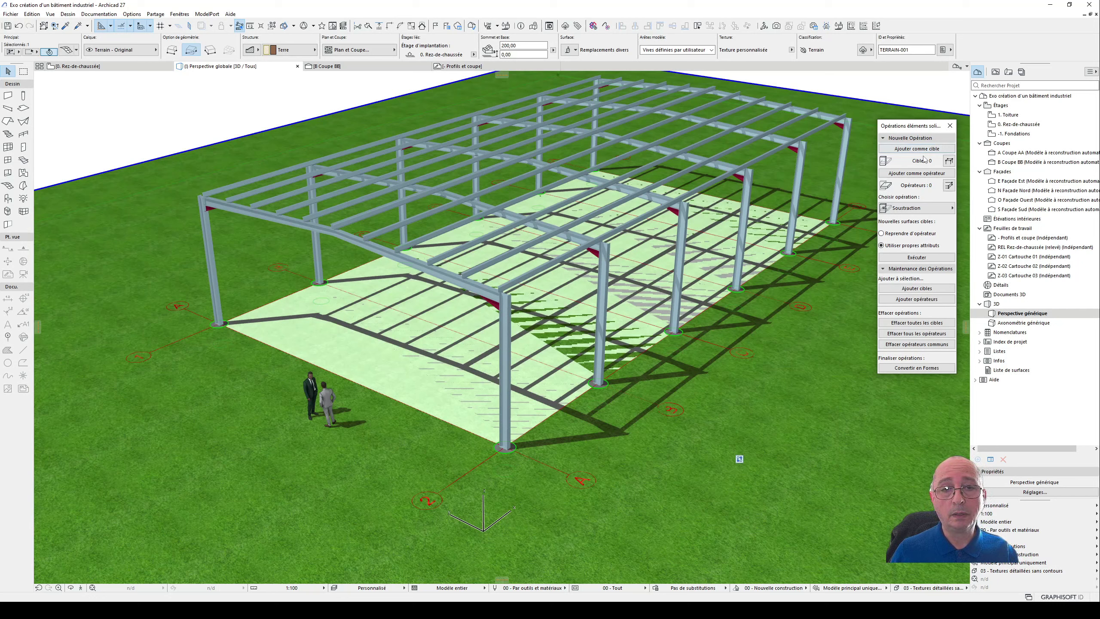
pyautogui.click(920, 150)
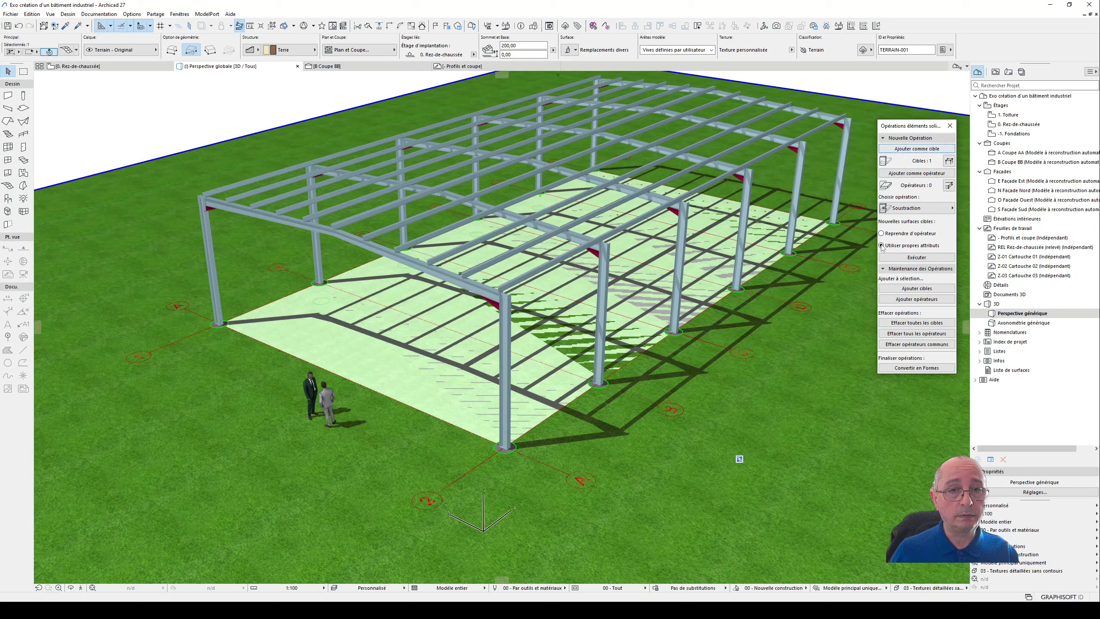
pyautogui.click(408, 361)
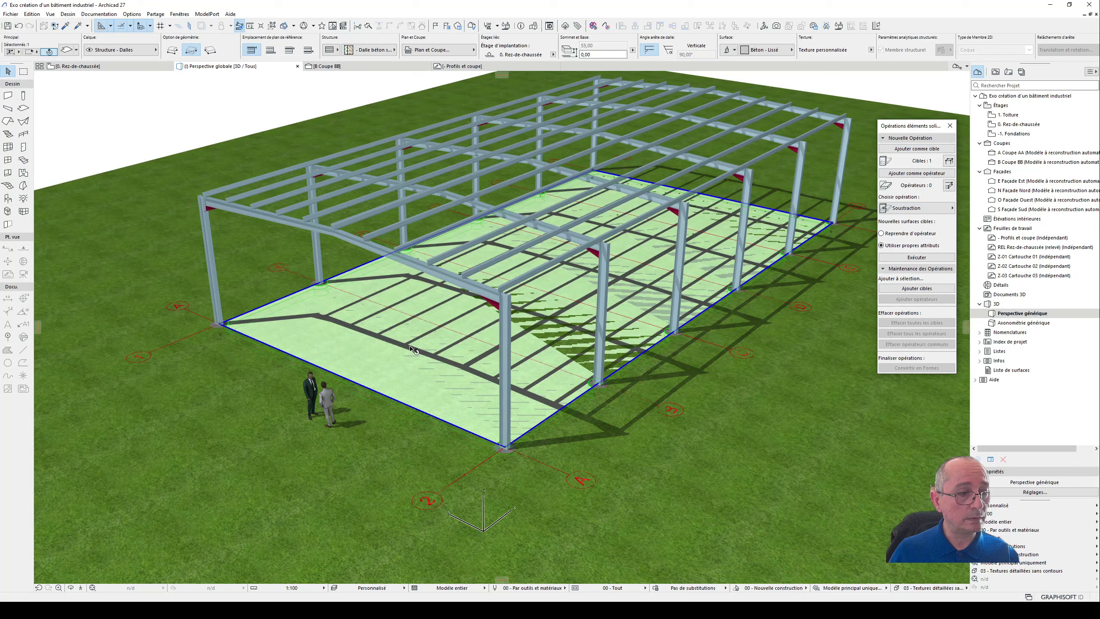
pyautogui.click(919, 175)
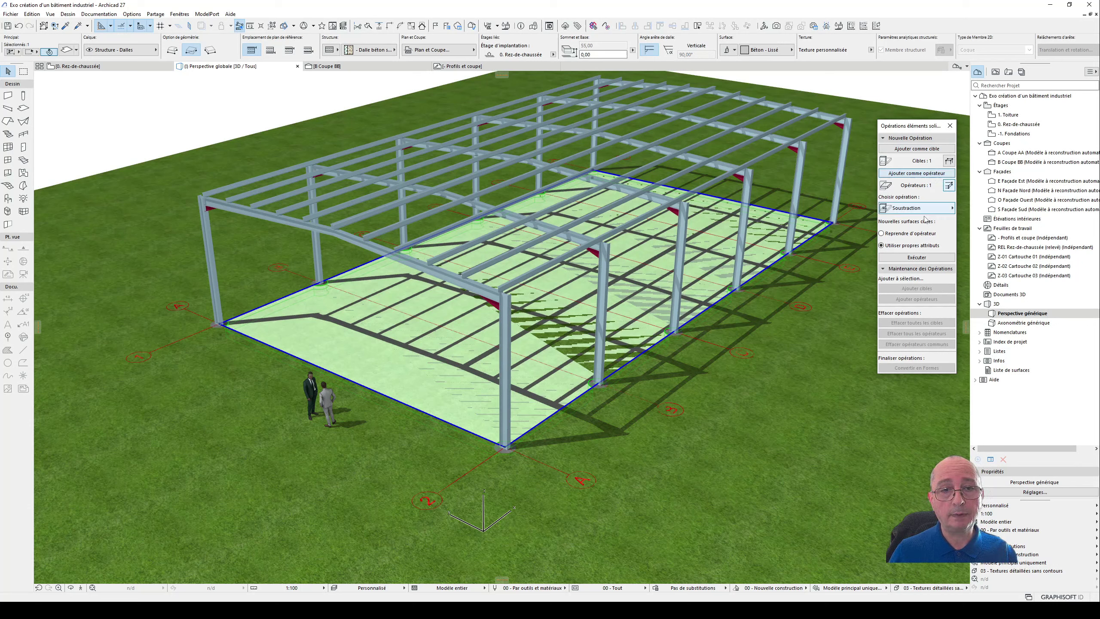
pyautogui.click(917, 257)
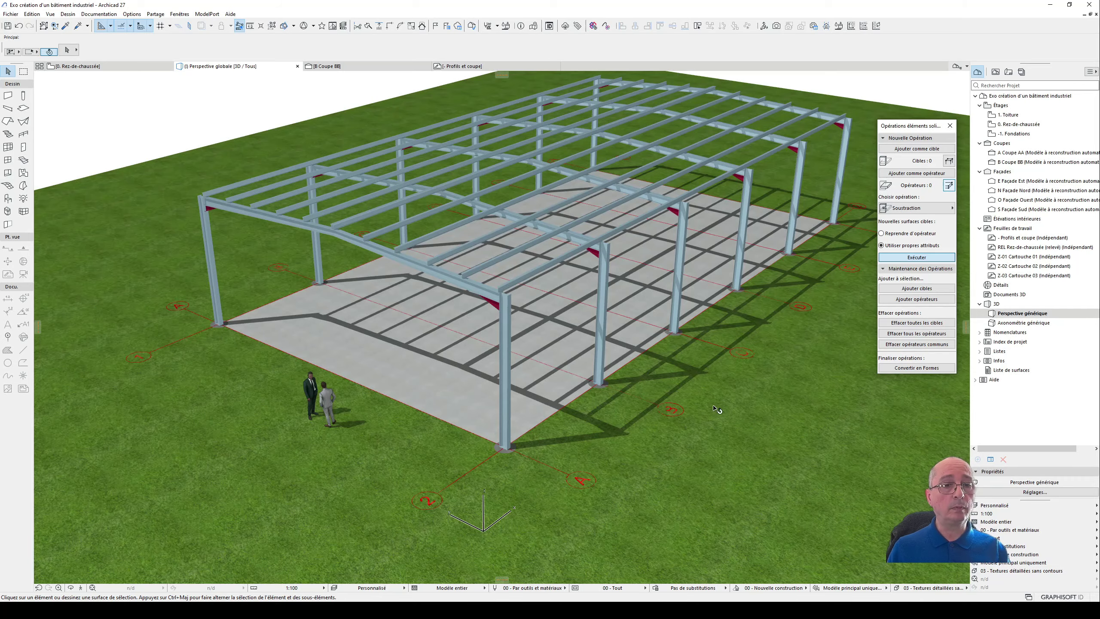
# - Check how the slab sits in the terrain in the 3D view and in section Coupe BB
pyautogui.keyDown('shift'); pyautogui.moveTo(619, 418); pyautogui.dragTo(685, 380, button='middle'); pyautogui.keyUp('shift')
pyautogui.keyDown('shift'); pyautogui.moveTo(478, 435); pyautogui.dragTo(397, 277, button='middle'); pyautogui.keyUp('shift')
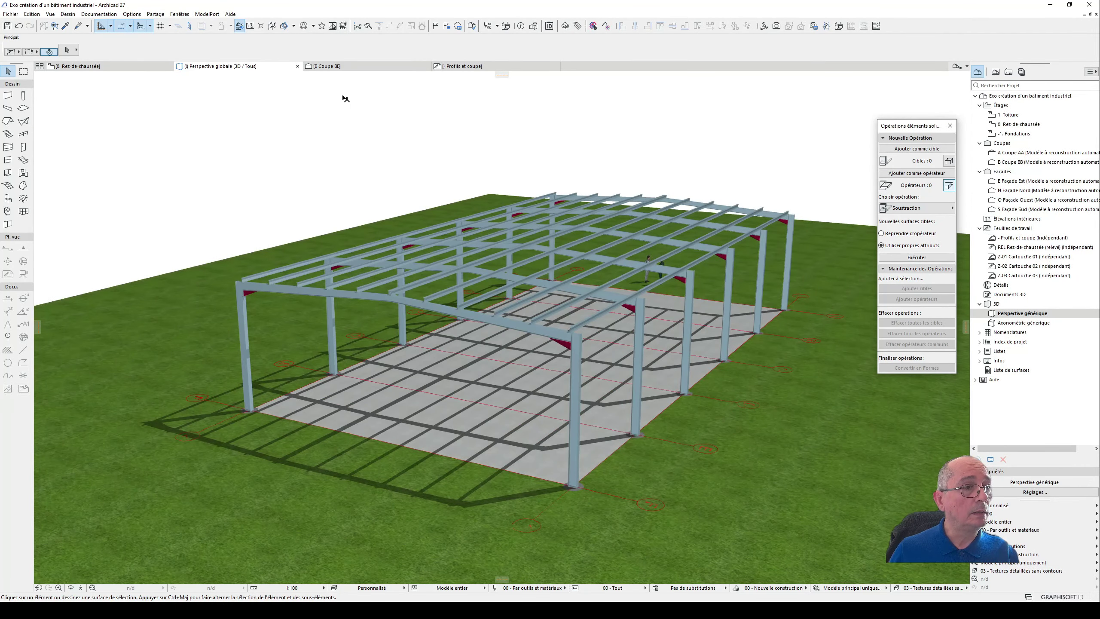
pyautogui.click(329, 66)
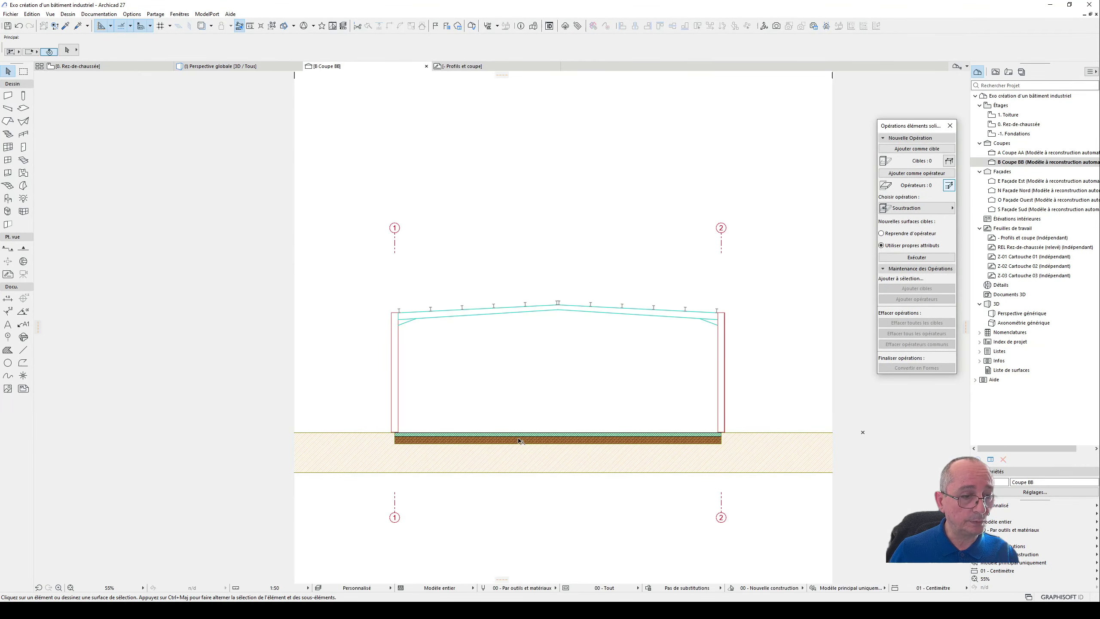
pyautogui.scroll(6, 388, 435)
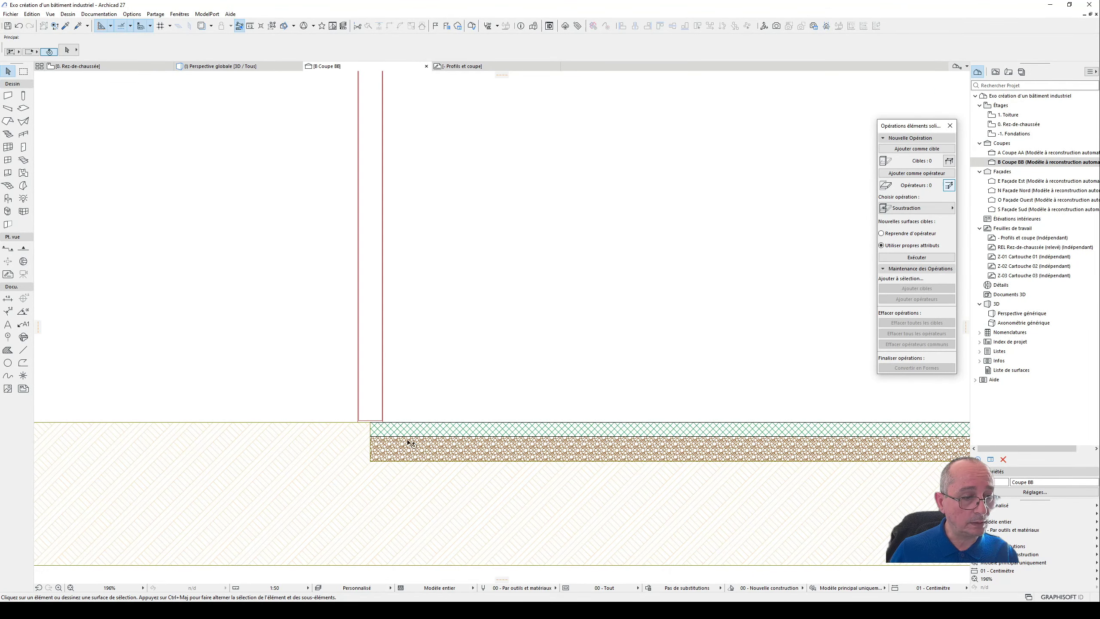
pyautogui.scroll(-6, 418, 376)
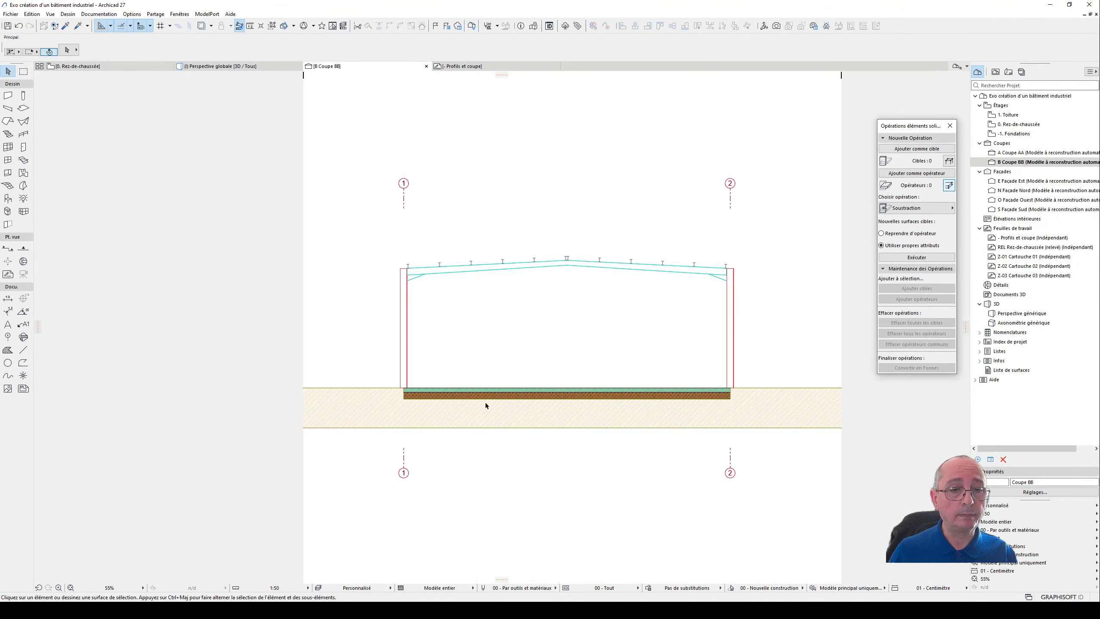
pyautogui.scroll(2, 648, 405)
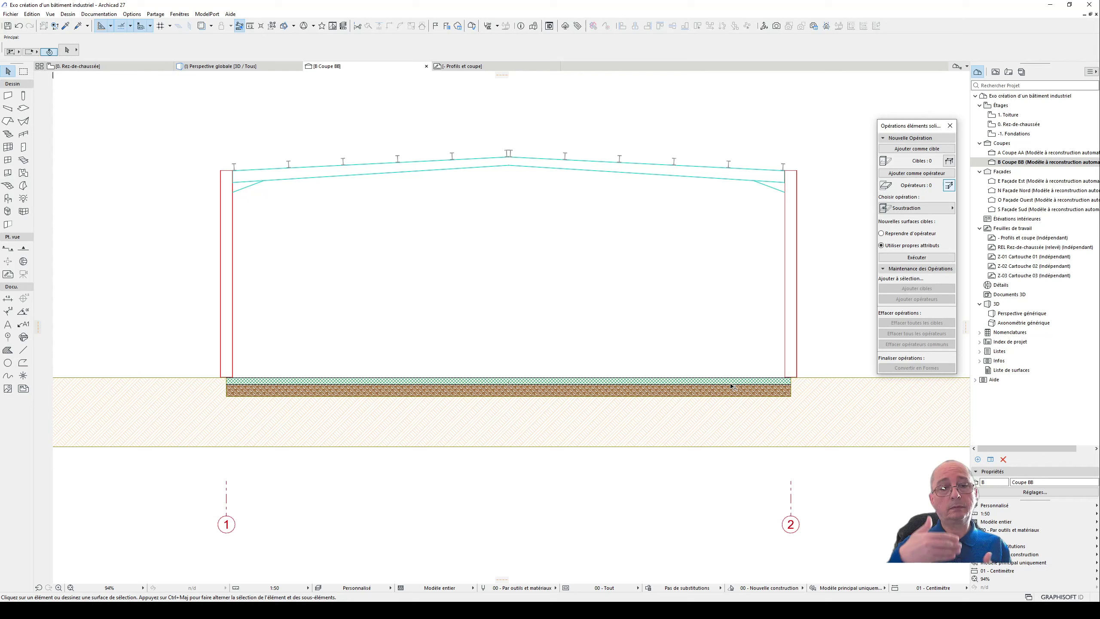
# - Inspect the terrain mesh settings and the Terre building material's hatch pens, leaving both without changes
pyautogui.click(713, 411)
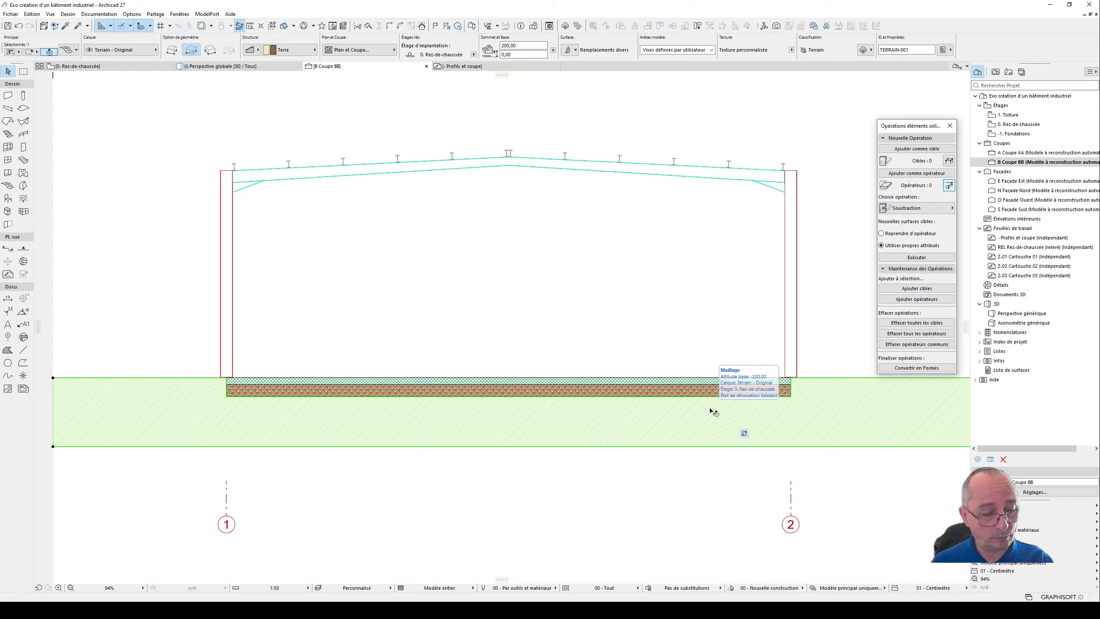
pyautogui.doubleClick(713, 412)
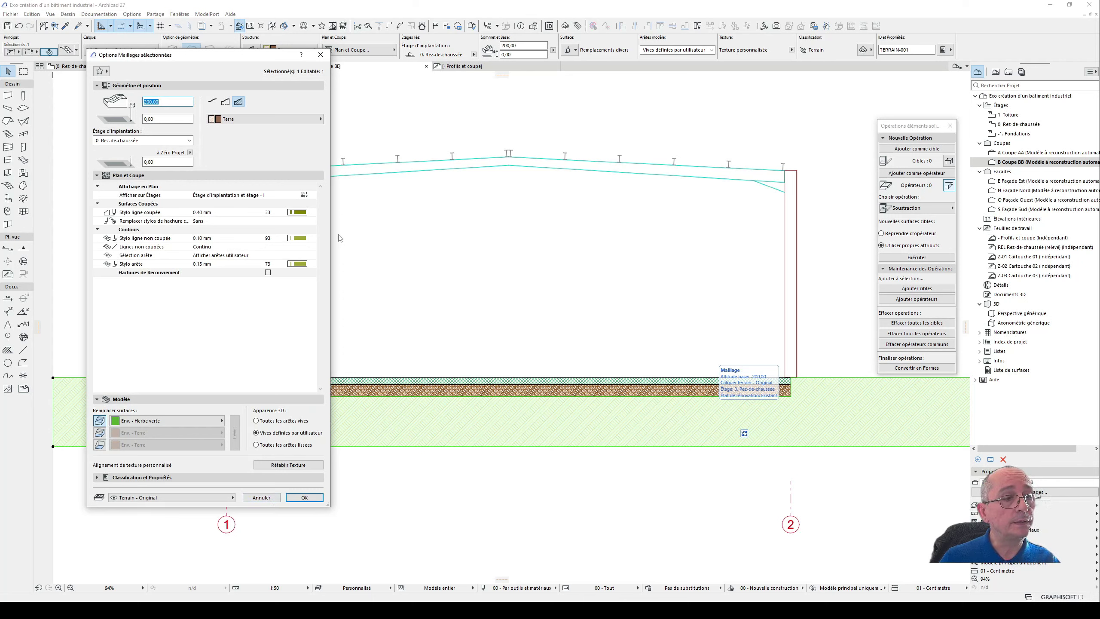
pyautogui.click(262, 497)
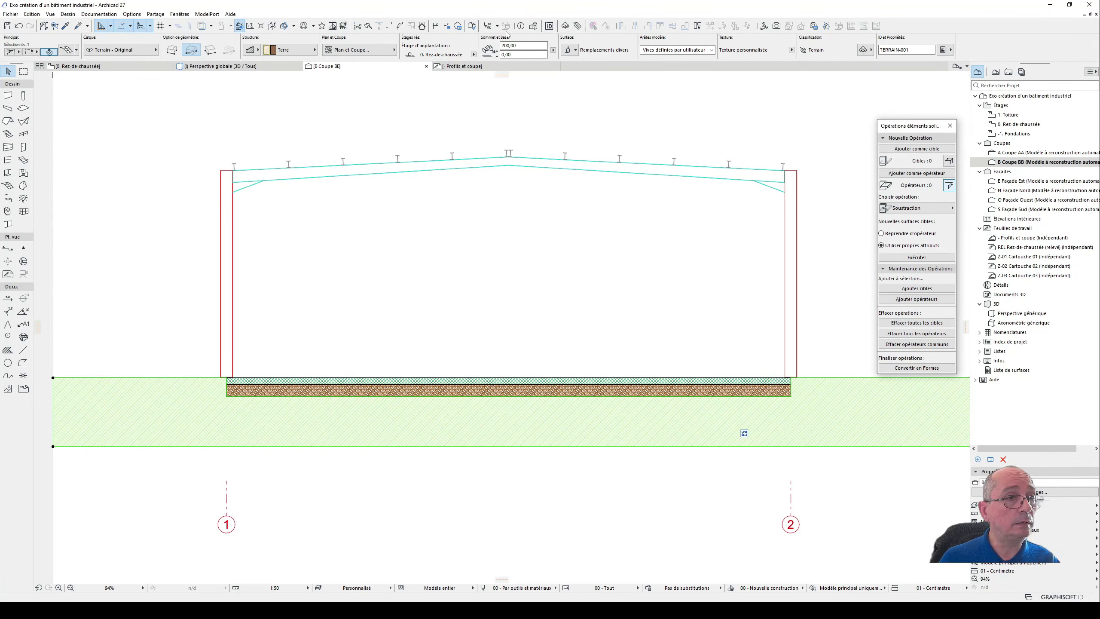
pyautogui.click(497, 26)
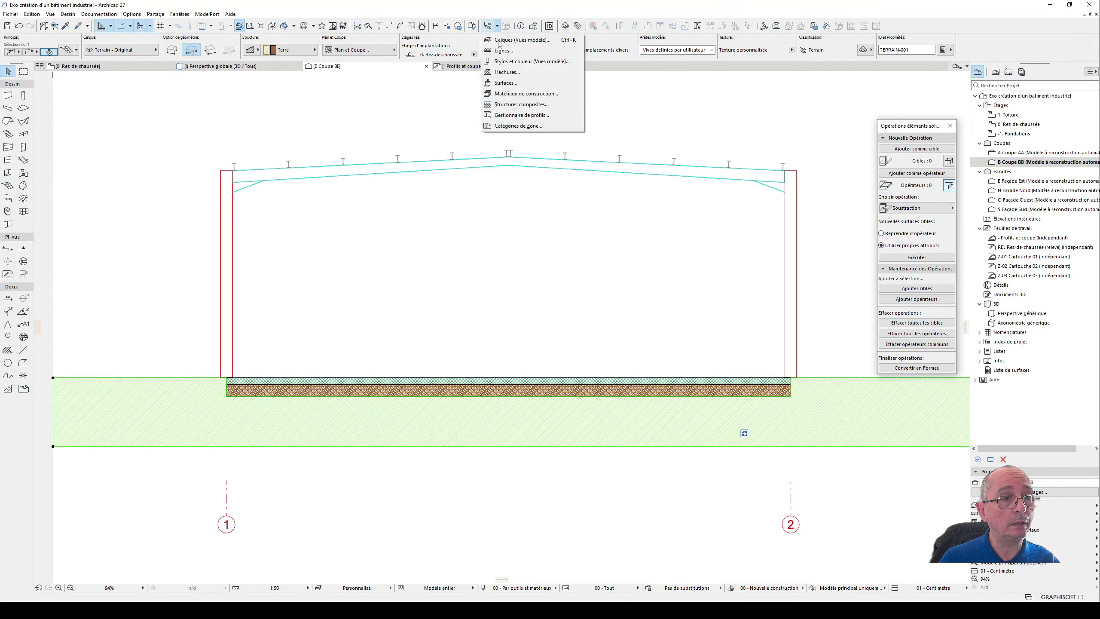
pyautogui.click(540, 94)
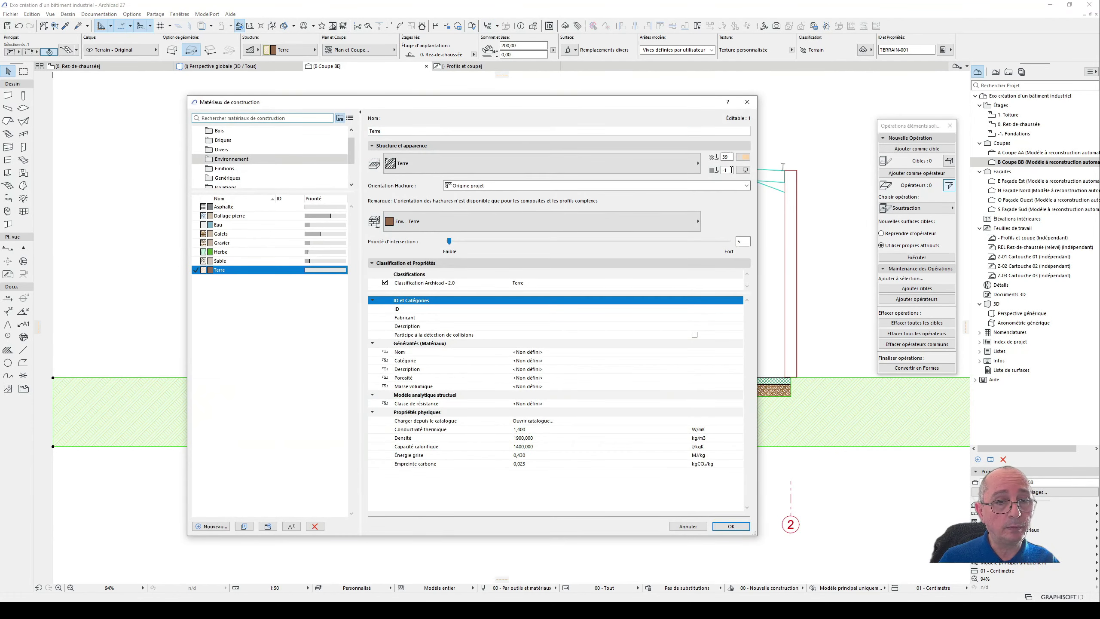
pyautogui.click(743, 157)
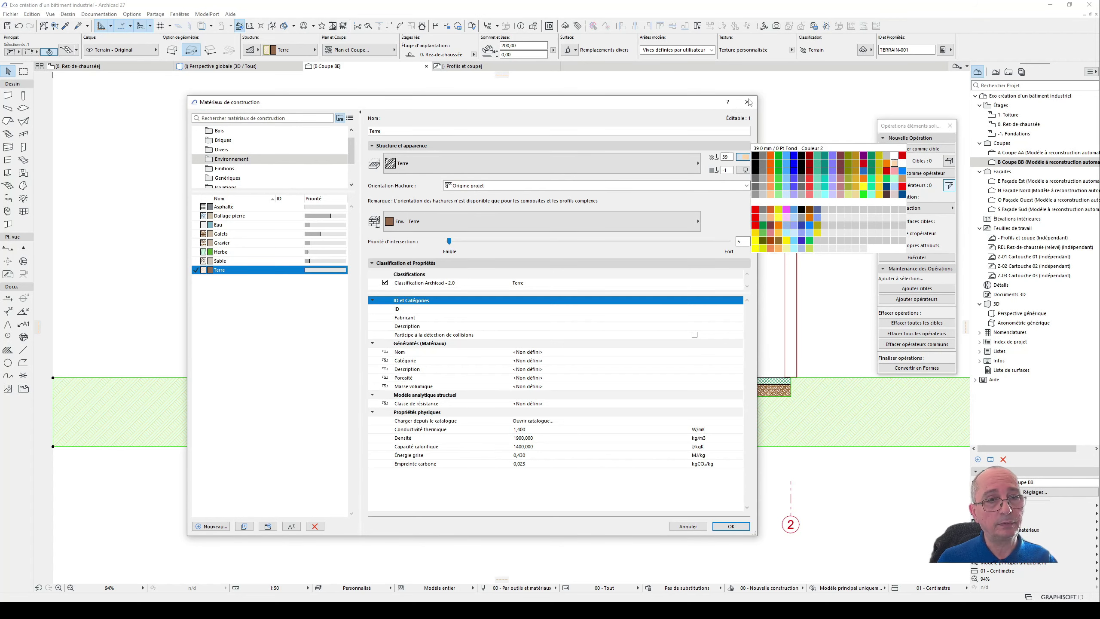
pyautogui.click(681, 104)
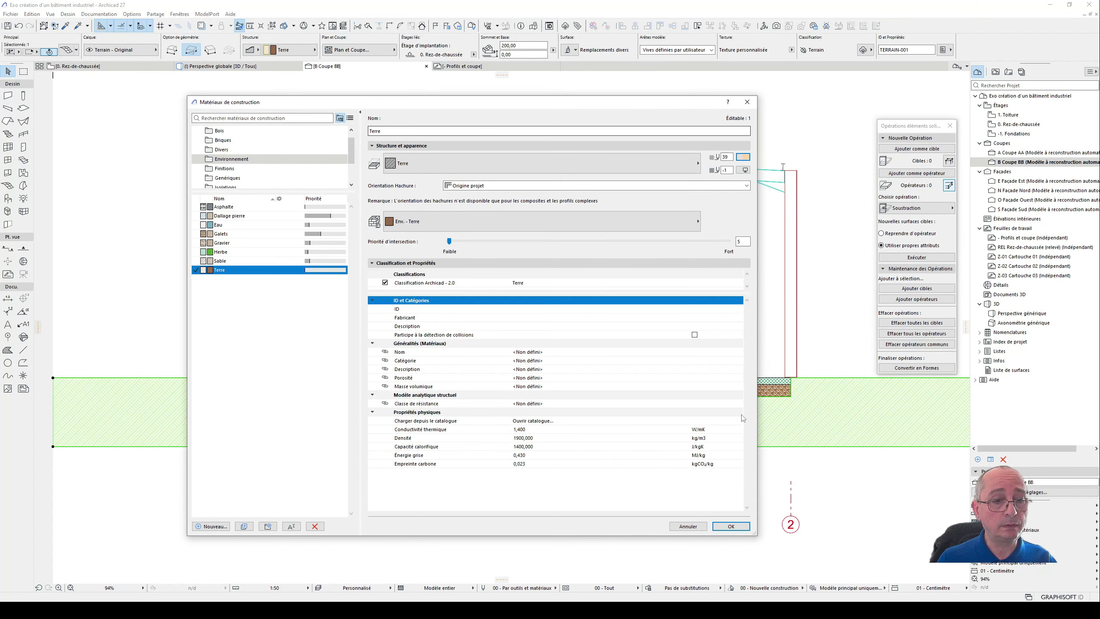
pyautogui.click(688, 526)
pyautogui.scroll(-2, 446, 435)
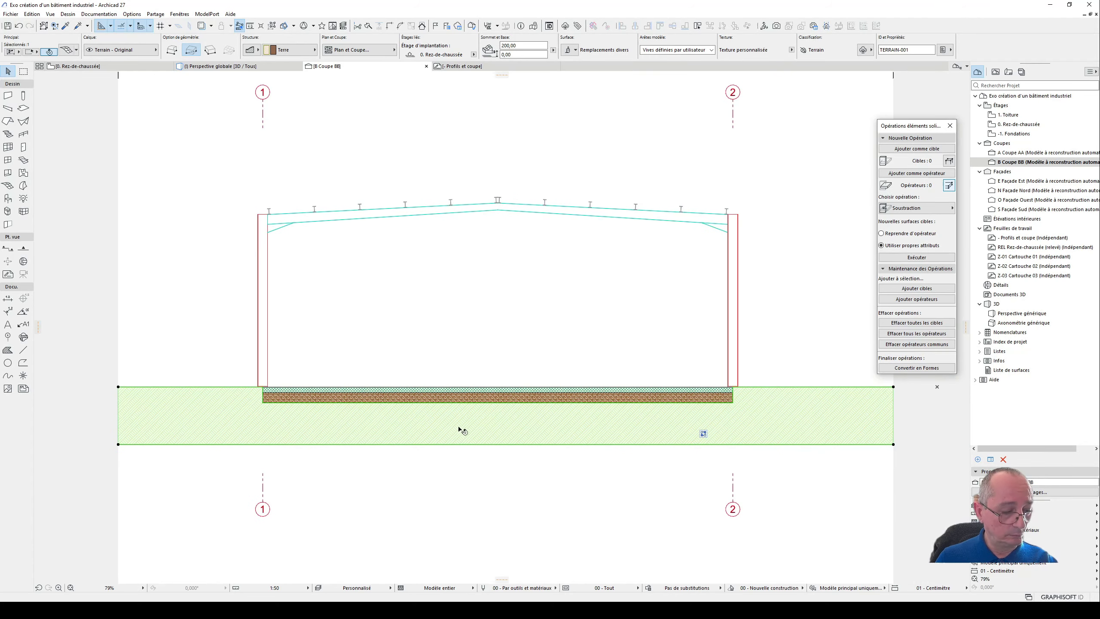
pyautogui.press('Escape')
pyautogui.moveTo(509, 339); pyautogui.dragTo(472, 356, button='middle')
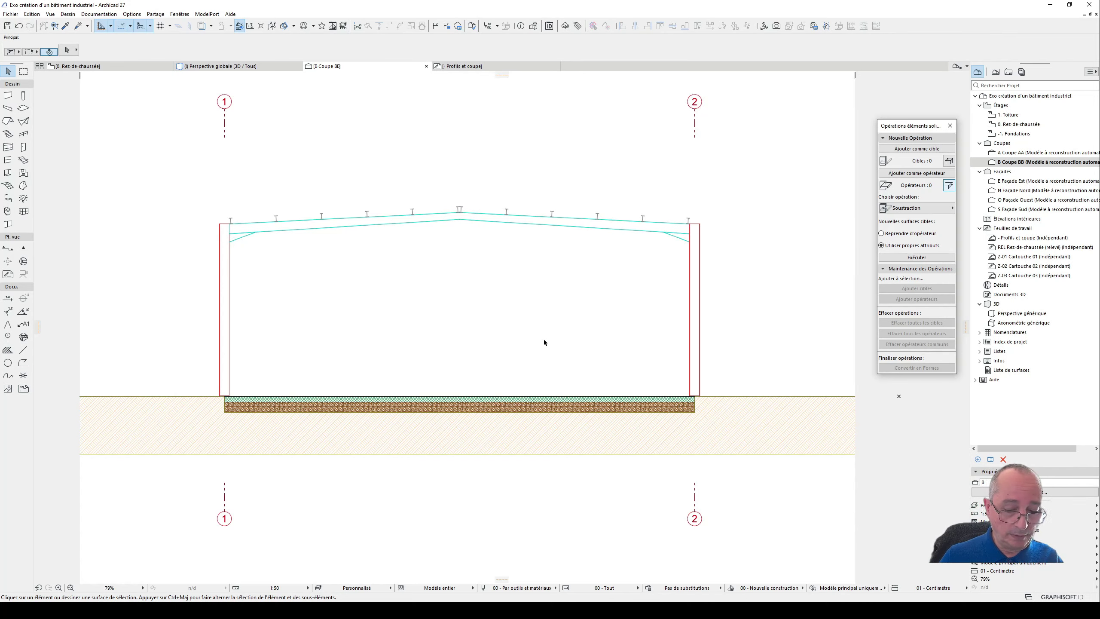
# - Look over the slab and steel frames in 3D, and return to the details in the Profils et coupe worksheet
pyautogui.press('F3')
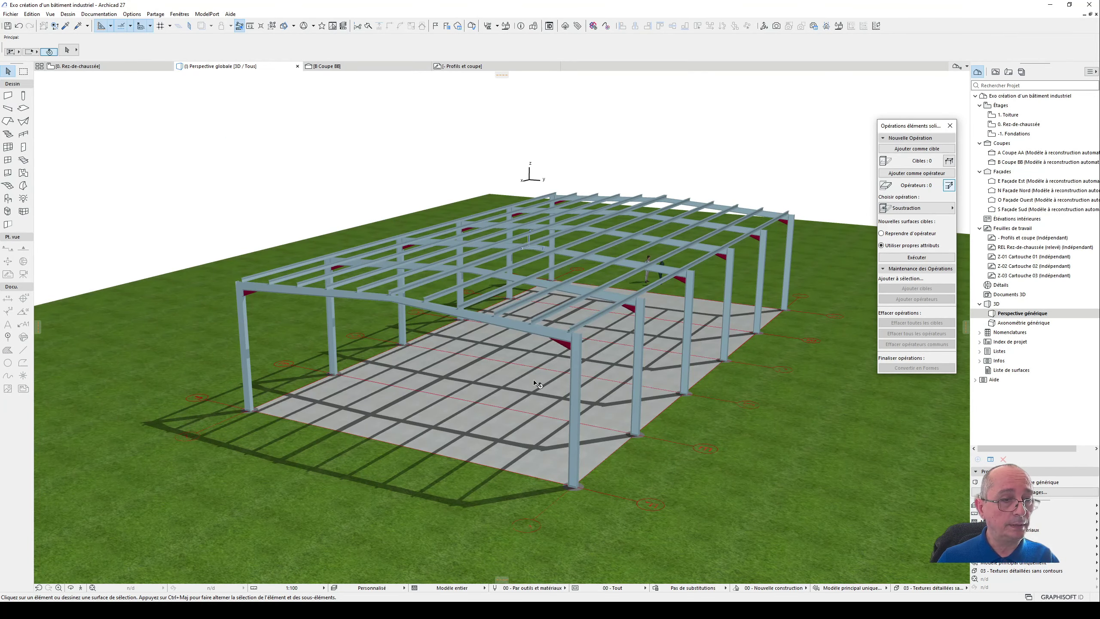
pyautogui.keyDown('shift'); pyautogui.moveTo(517, 391); pyautogui.dragTo(452, 370, button='middle'); pyautogui.keyUp('shift')
pyautogui.scroll(2, 483, 462)
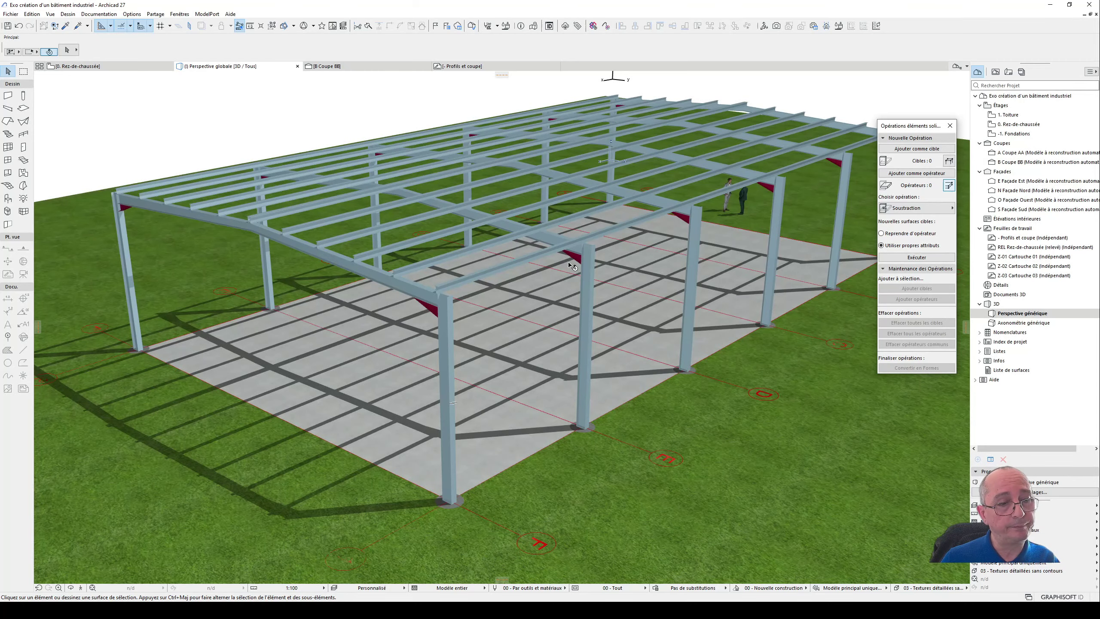
pyautogui.click(491, 67)
pyautogui.scroll(-5, 407, 363)
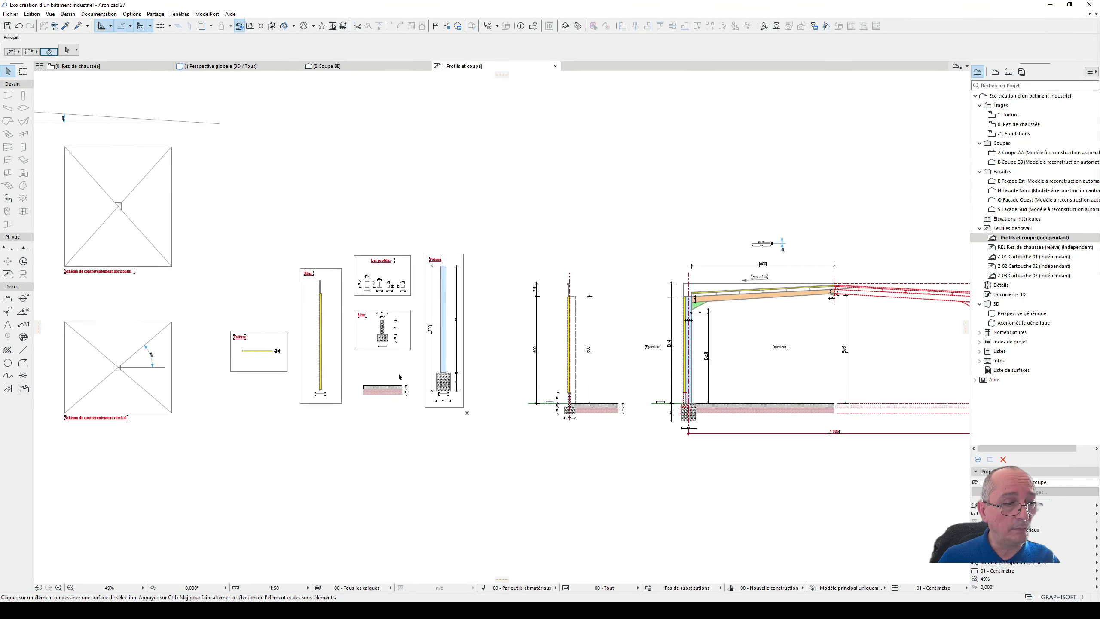
pyautogui.moveTo(389, 374)
pyautogui.mouseDown(button='middle')
pyautogui.moveTo(602, 367)
pyautogui.moveTo(436, 372)
pyautogui.mouseUp(button='middle')
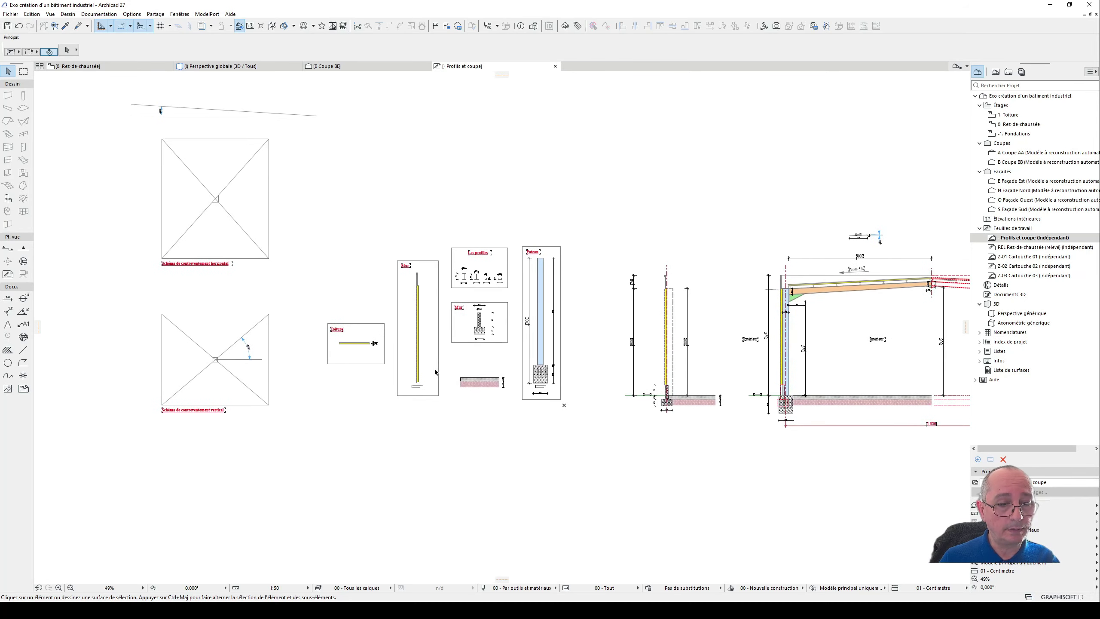
# - Look over the steel frames and floor slab in the 3D perspective and in section Coupe BB
pyautogui.press('F3')
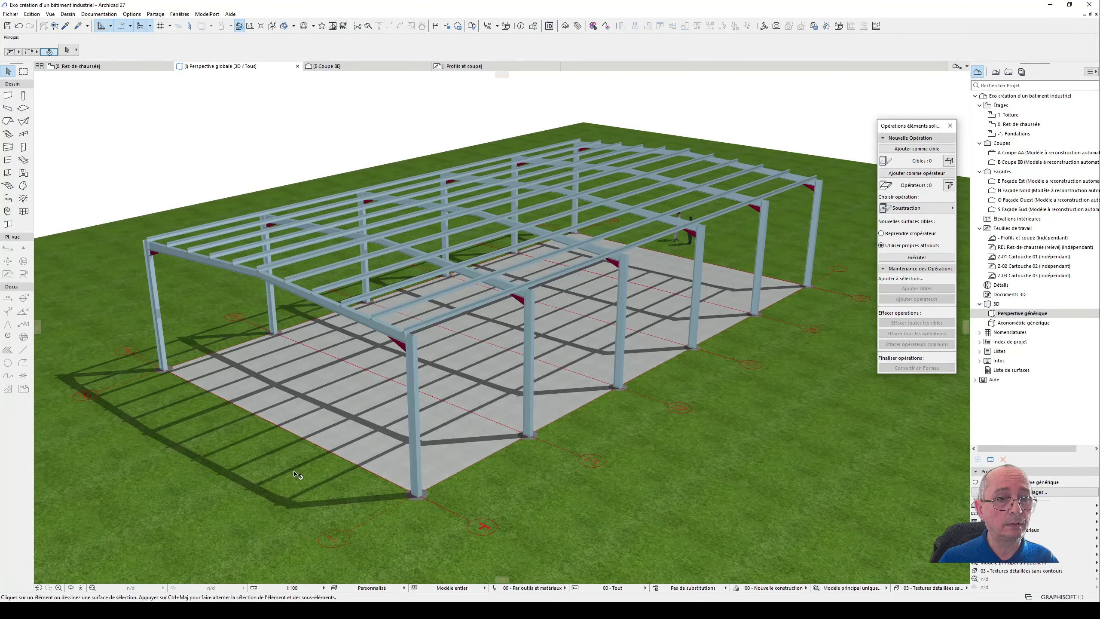
pyautogui.scroll(-1, 297, 469)
pyautogui.keyDown('shift'); pyautogui.moveTo(571, 329); pyautogui.dragTo(559, 368, button='middle'); pyautogui.keyUp('shift')
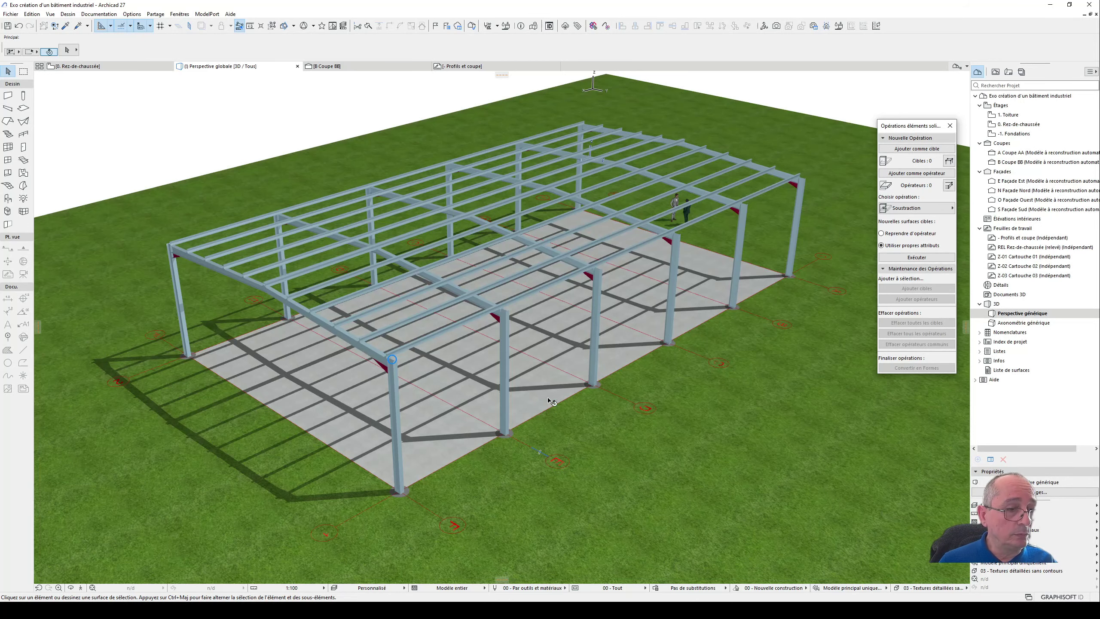
pyautogui.scroll(2, 498, 351)
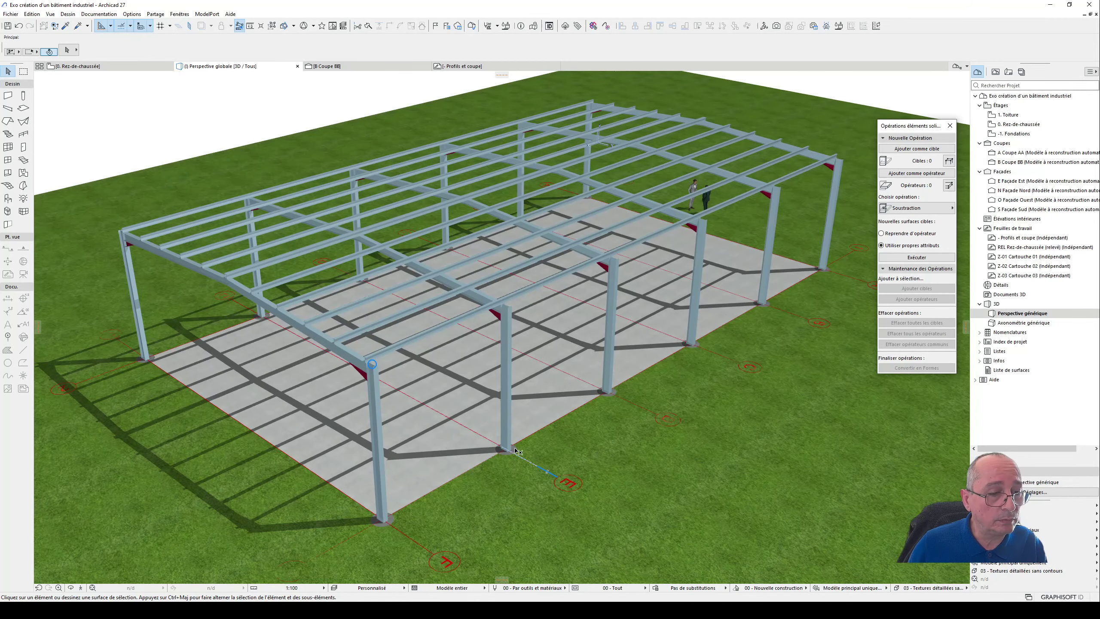
pyautogui.scroll(-1, 516, 372)
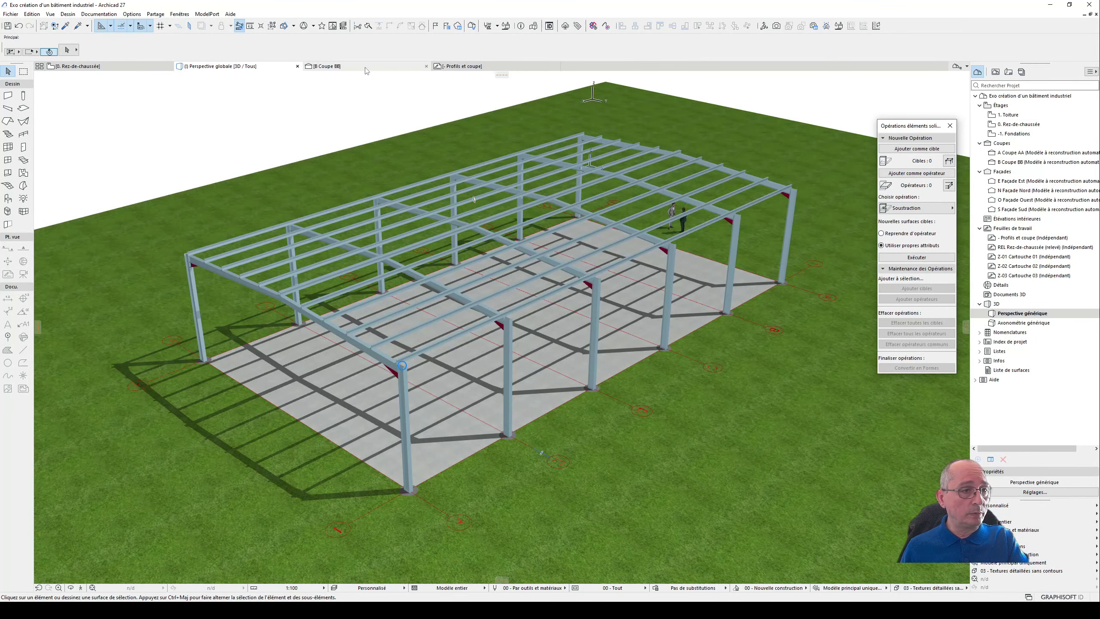
pyautogui.click(327, 66)
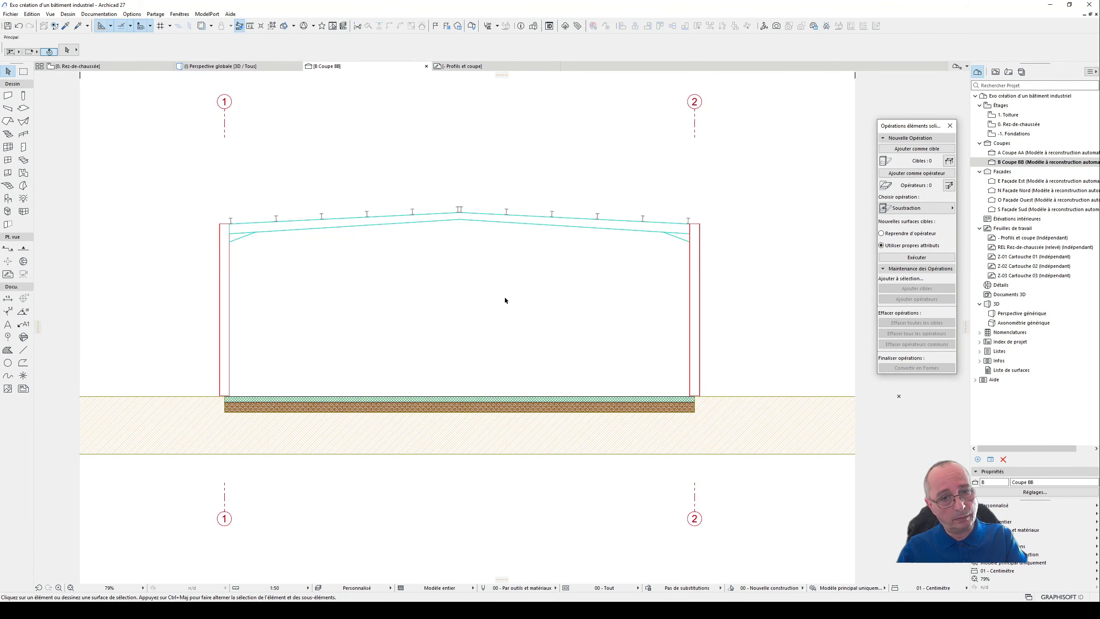
# - In section Coupe AA, draw a diagonal line about 785 cm long from the base of column A to the upper part of column B
pyautogui.click(1063, 153)
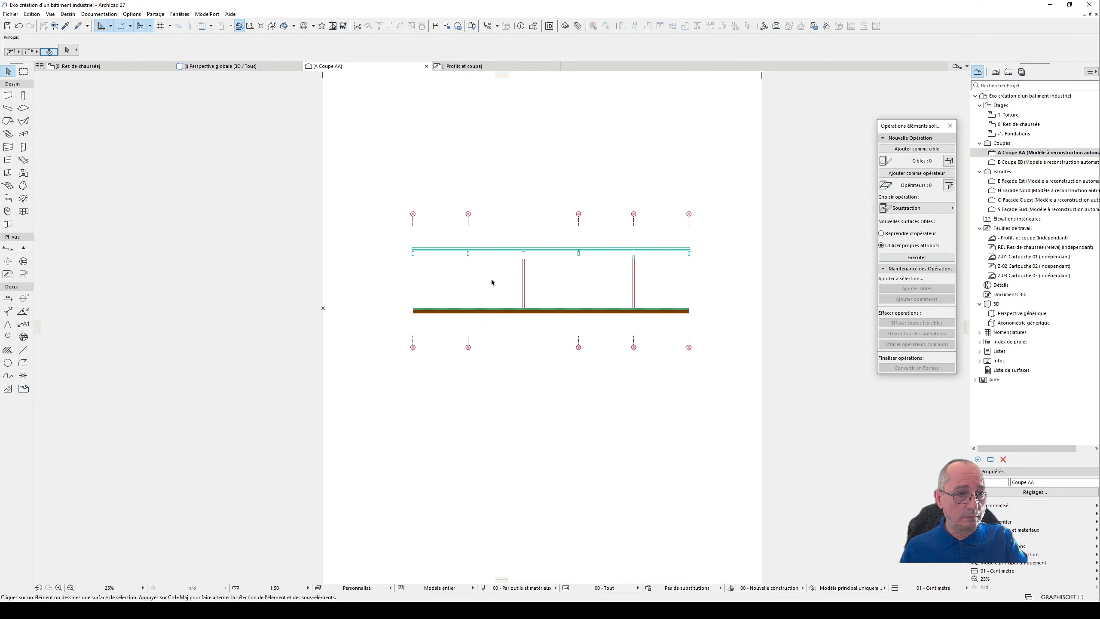
pyautogui.scroll(5, 498, 277)
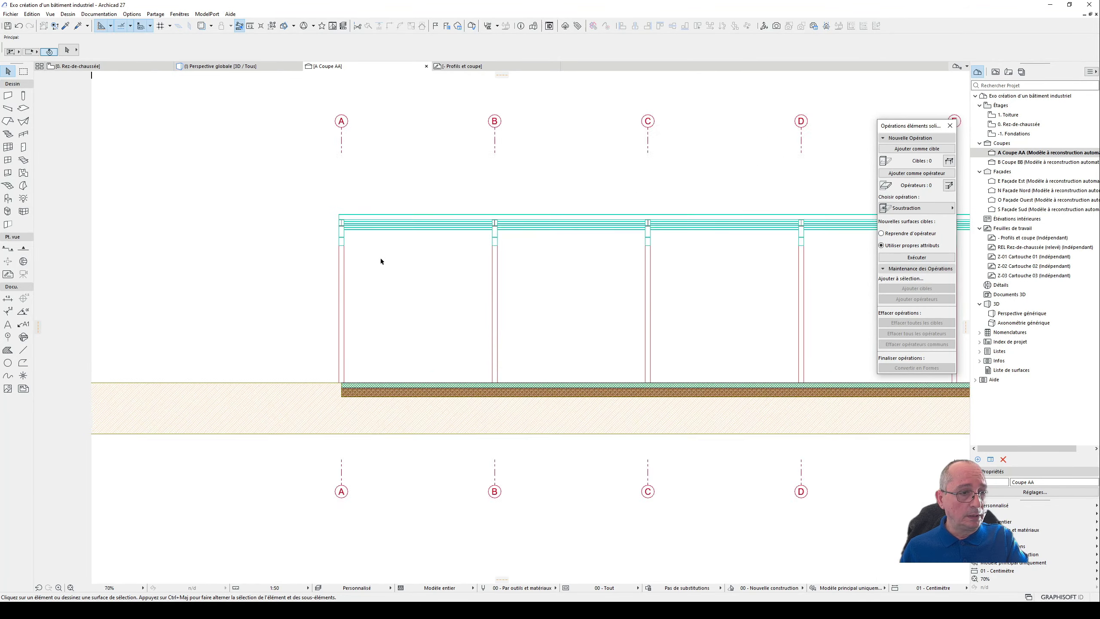
pyautogui.scroll(2, 390, 259)
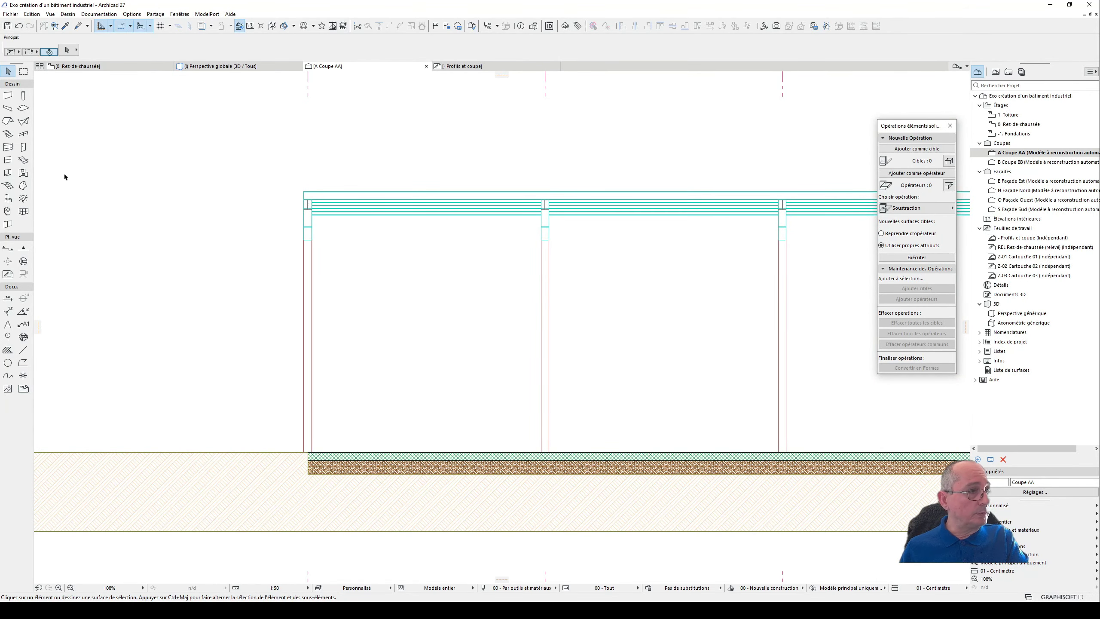
pyautogui.click(23, 349)
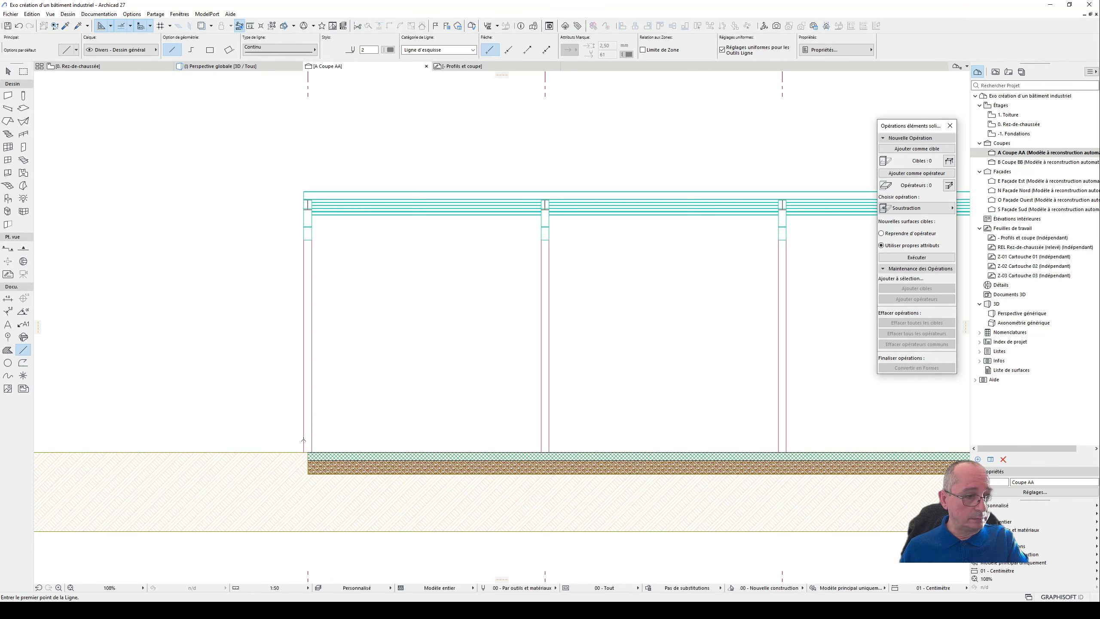
pyautogui.click(311, 450)
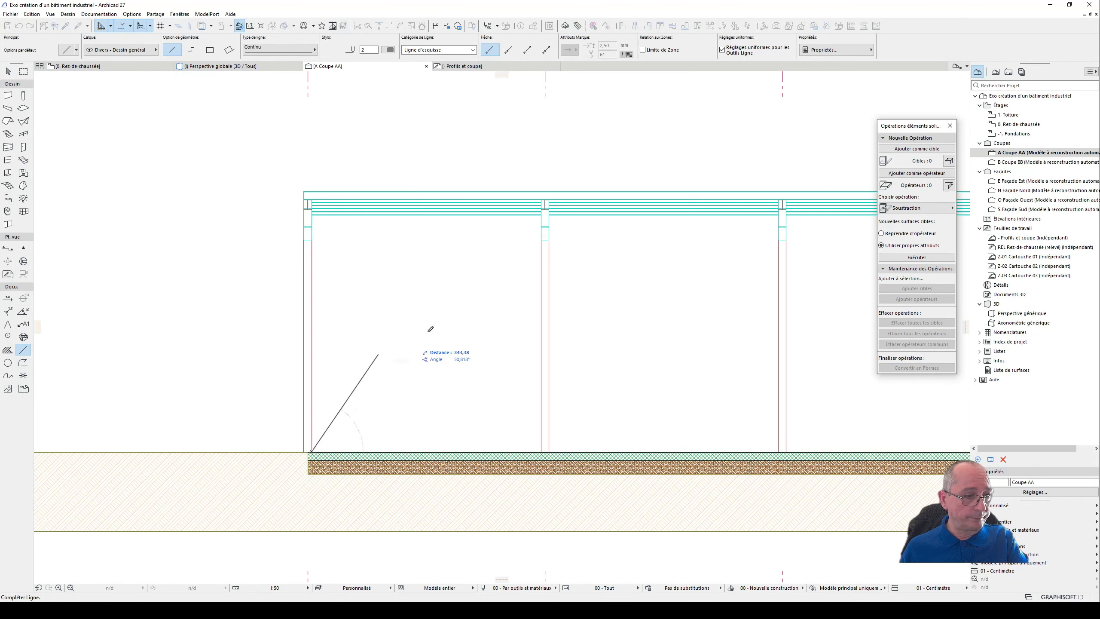
pyautogui.click(546, 243)
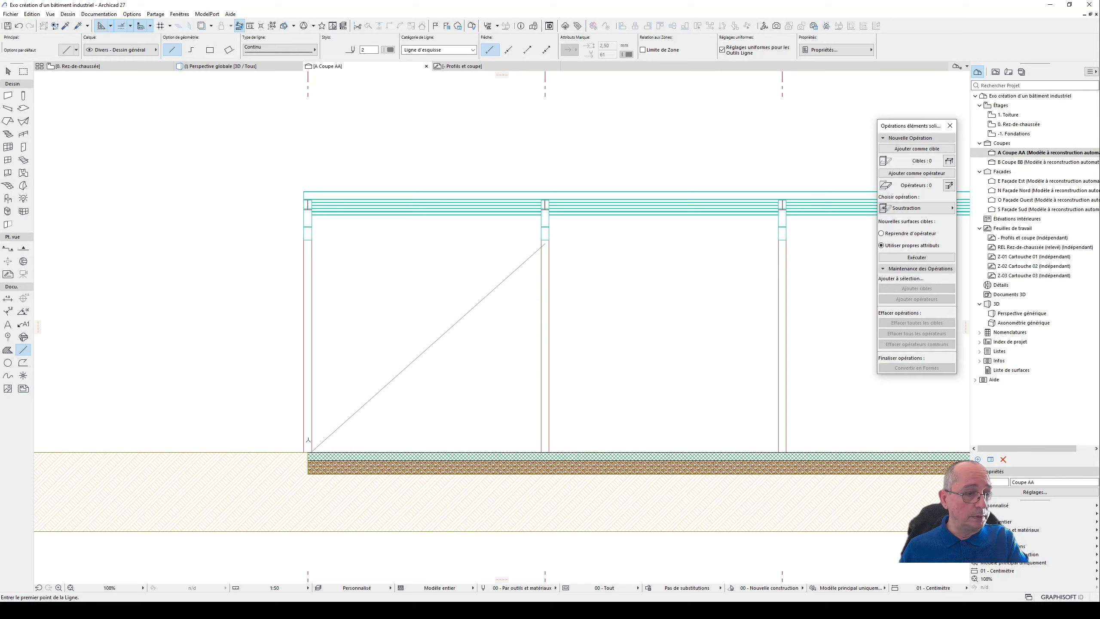
# - Move the bracing diagonal slightly upward so its lower end sits inside column A just above the slab
pyautogui.click(8, 71)
pyautogui.scroll(4, 330, 462)
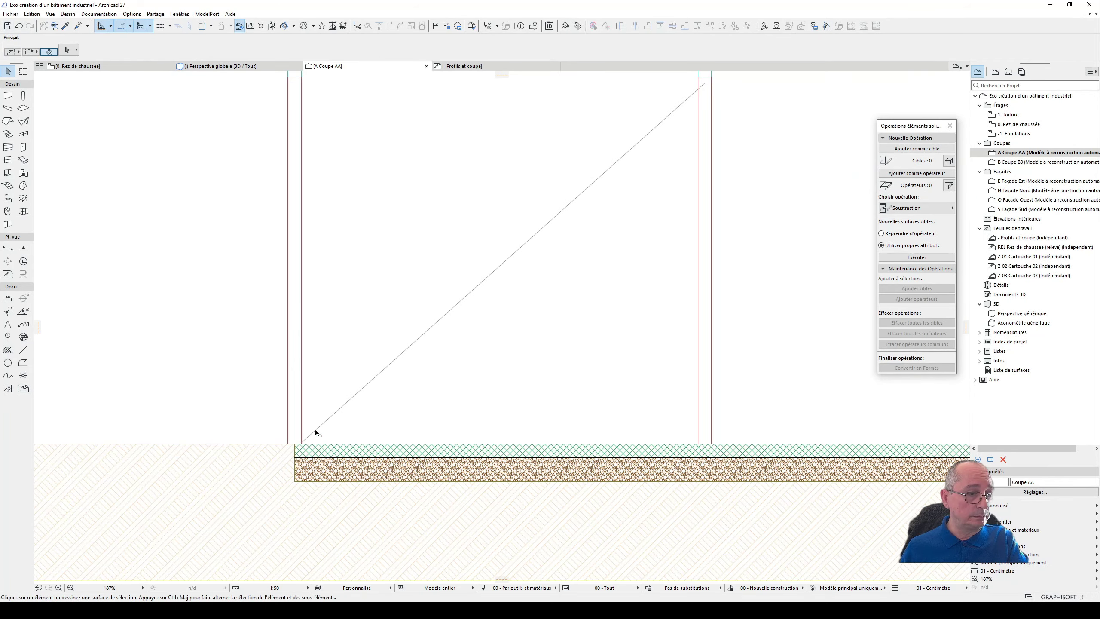
pyautogui.click(311, 445)
pyautogui.click(301, 443)
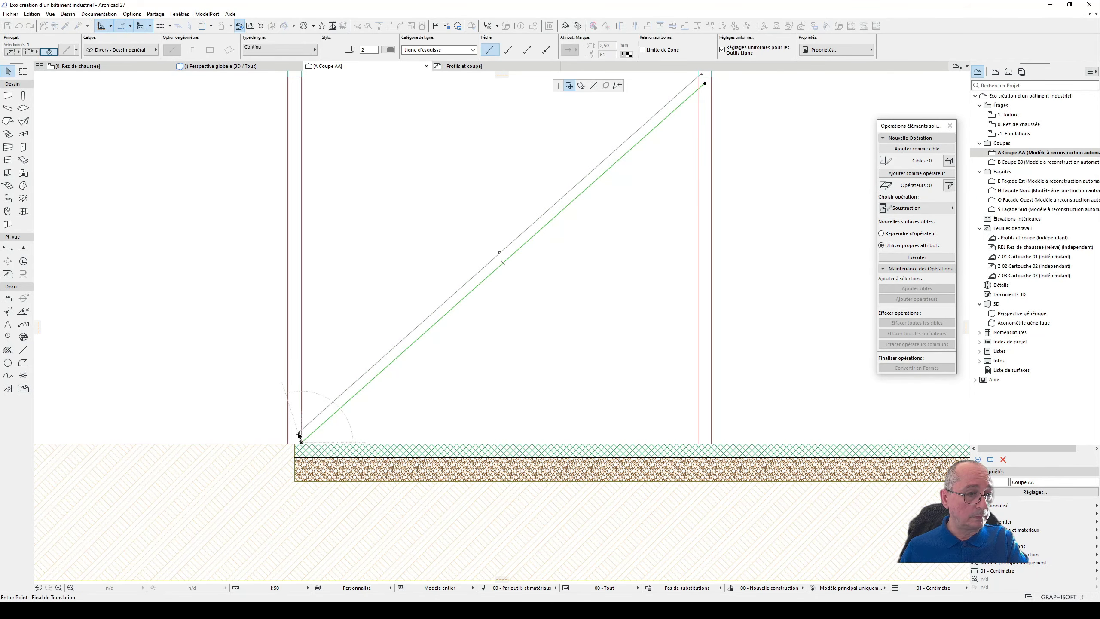
pyautogui.click(297, 432)
pyautogui.scroll(-3, 330, 459)
pyautogui.scroll(-1, 329, 462)
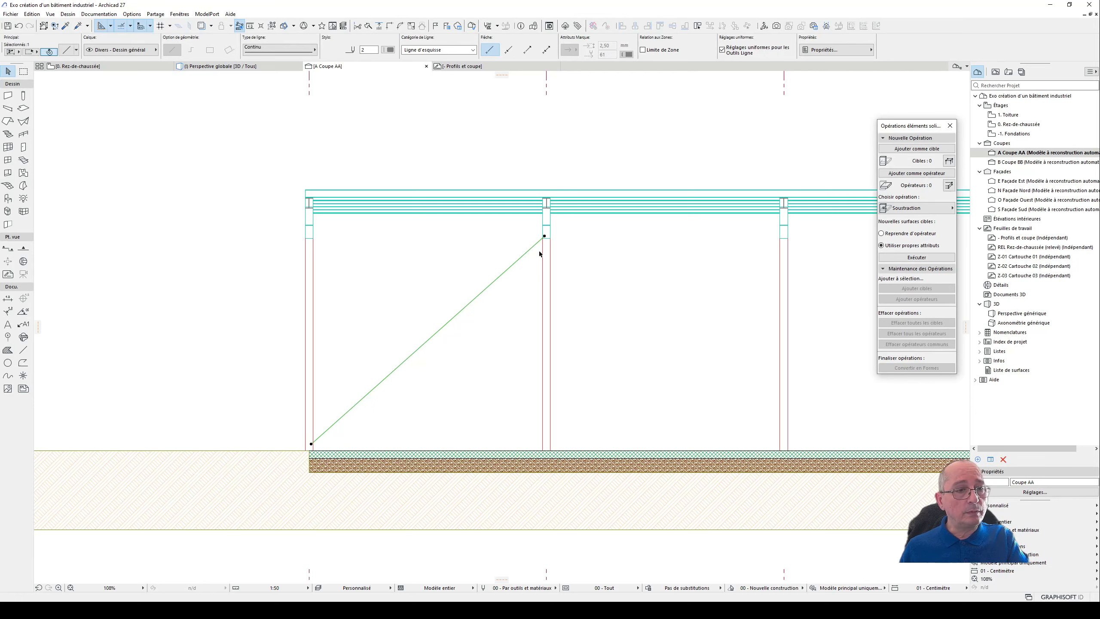
# - Mirror a copy of the diagonal about a vertical axis through its midpoint to form a bracing cross
pyautogui.scroll(-3, 541, 254)
pyautogui.scroll(-1, 542, 255)
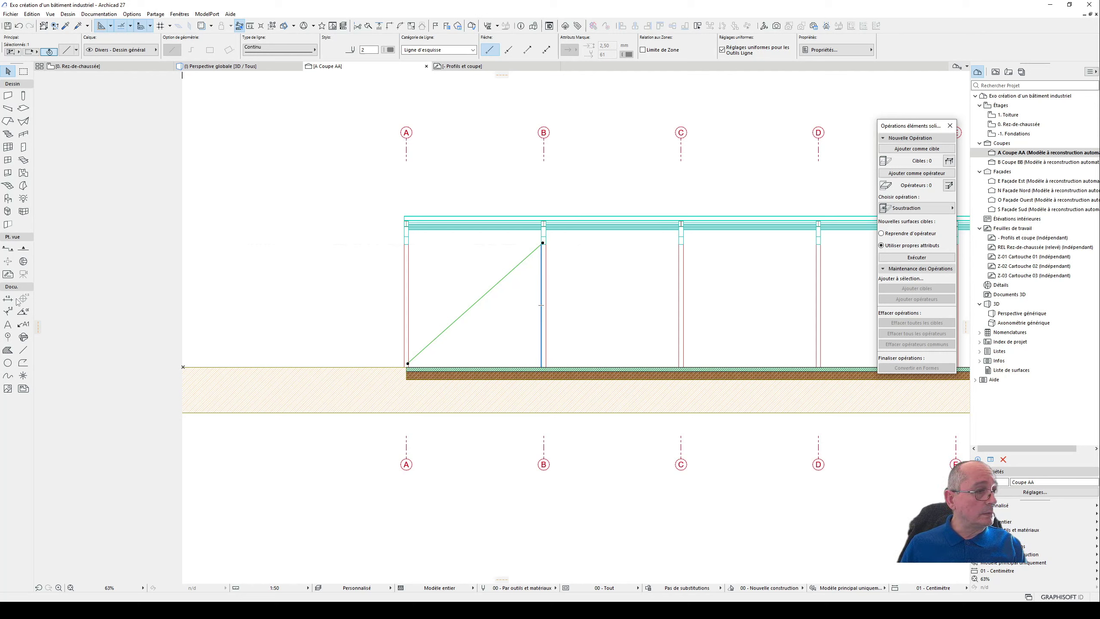
pyautogui.scroll(2, 441, 286)
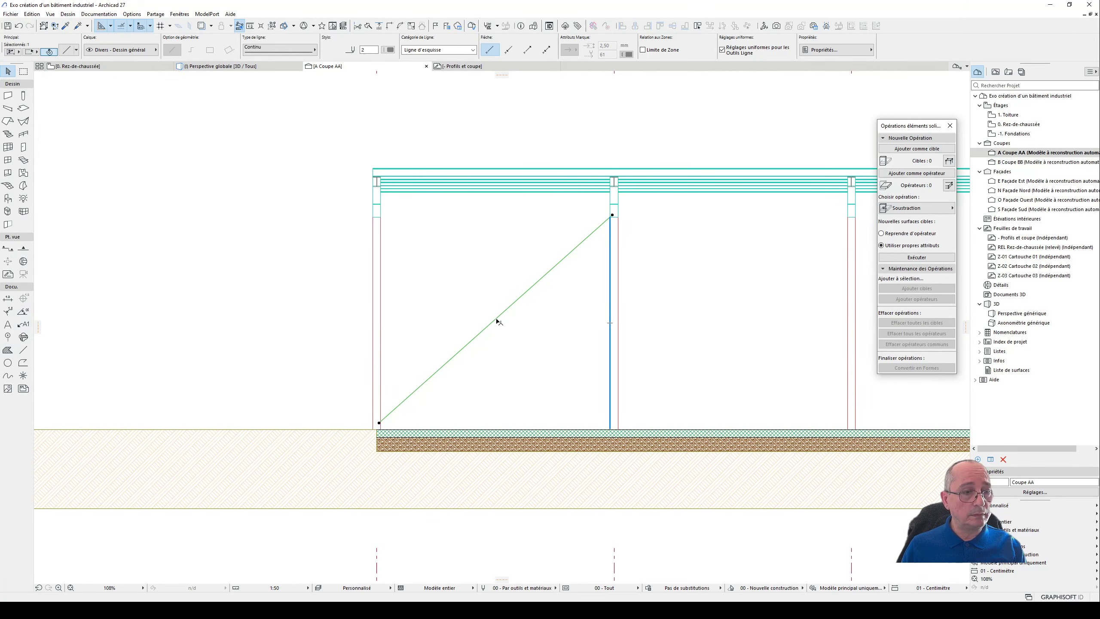
pyautogui.hotkey('ctrl', 'alt', 'm')
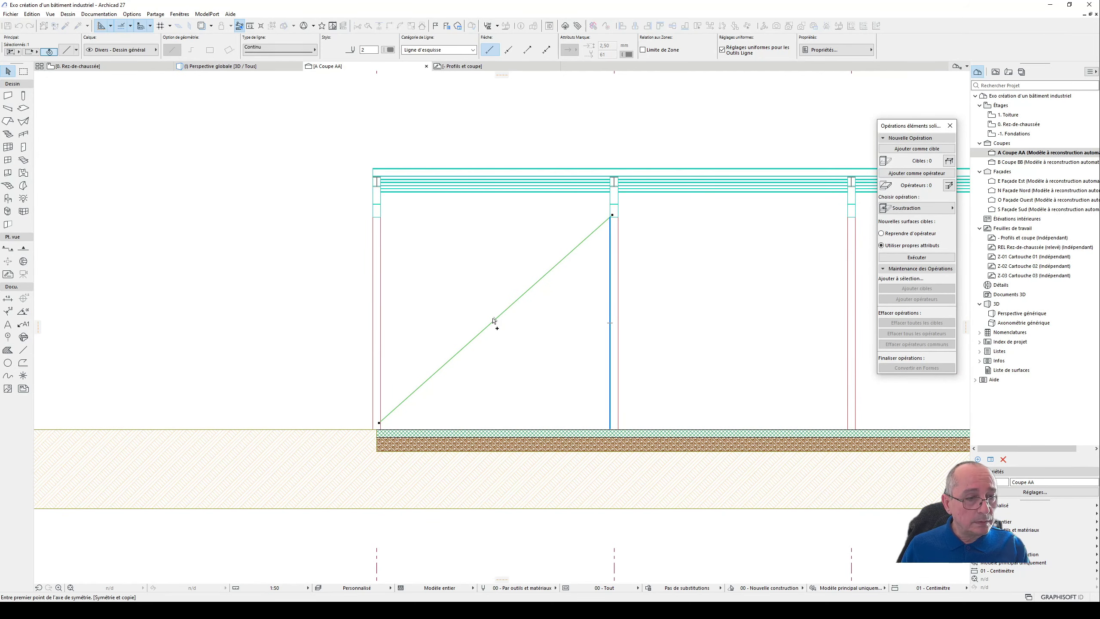
pyautogui.click(495, 320)
pyautogui.click(499, 339)
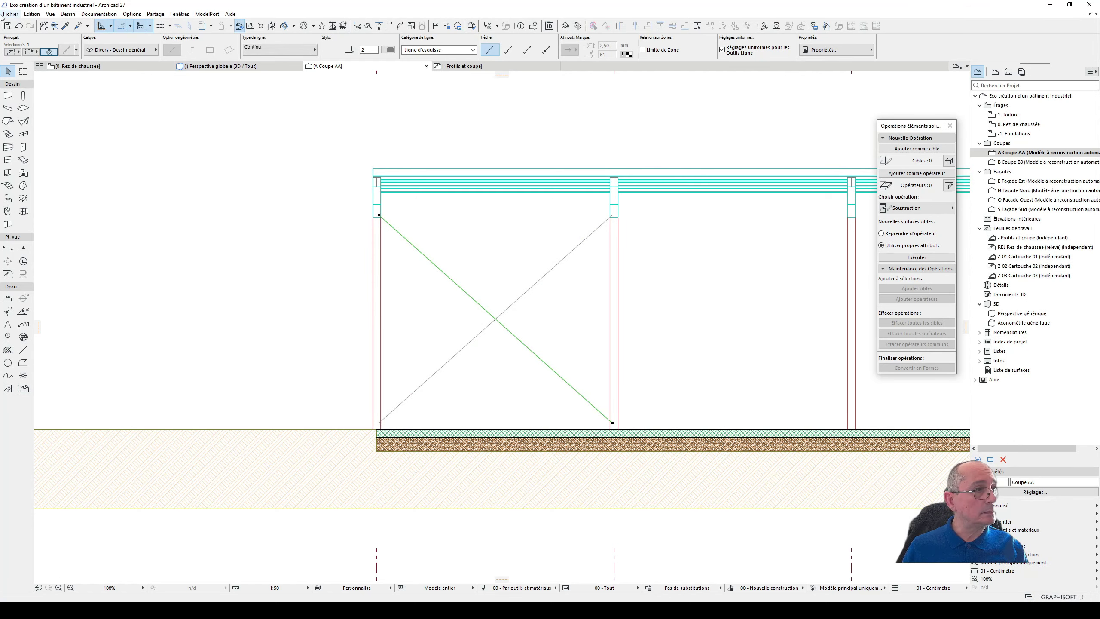
# - Stretch the mirrored diagonal's upper end to just below the top of column A, and delete the original diagonal
pyautogui.scroll(3, 350, 208)
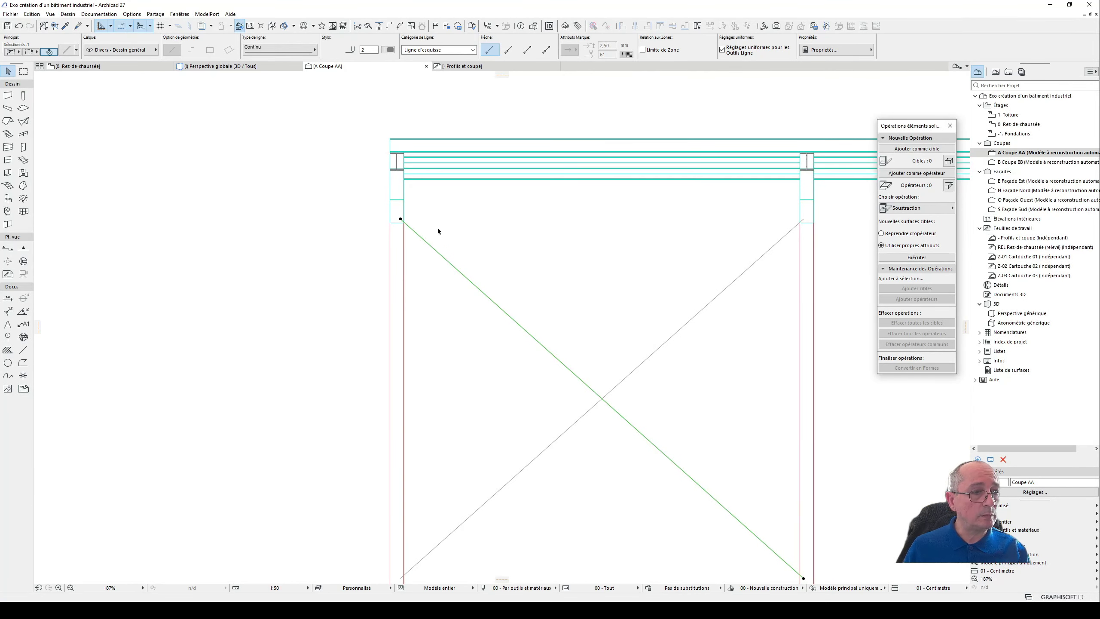
pyautogui.click(399, 219)
pyautogui.press('Escape')
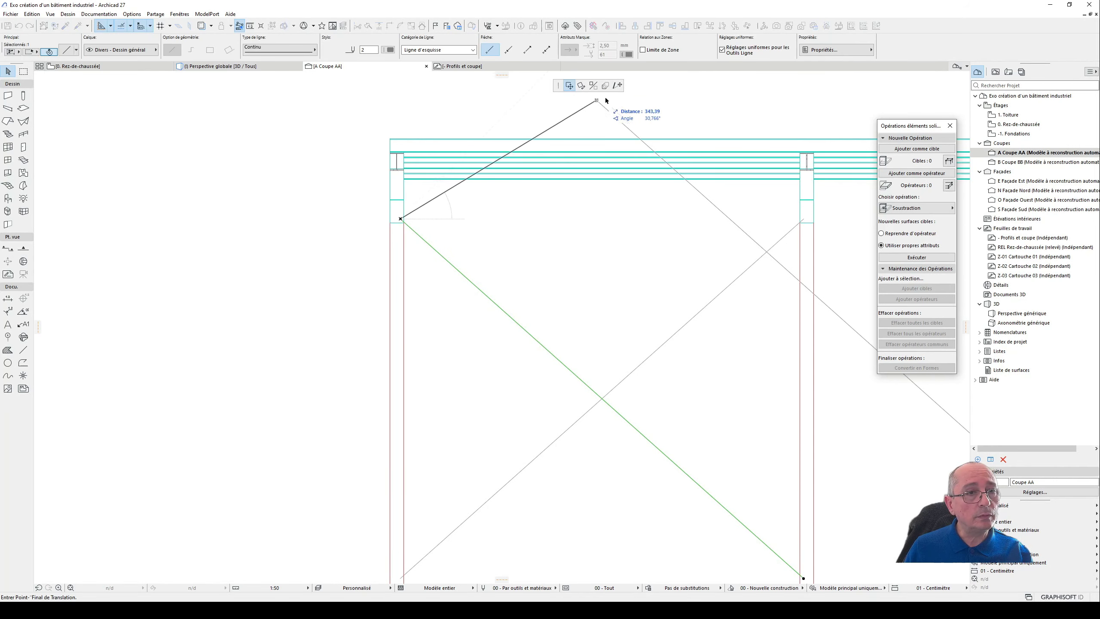
pyautogui.click(617, 85)
pyautogui.click(400, 224)
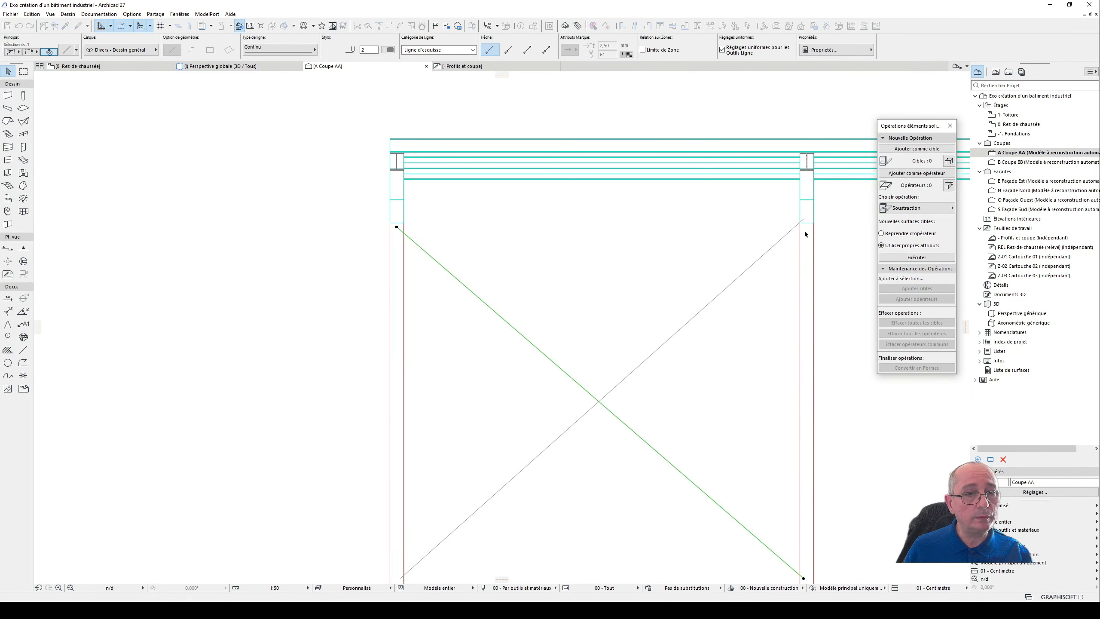
pyautogui.click(783, 237)
pyautogui.press('Delete')
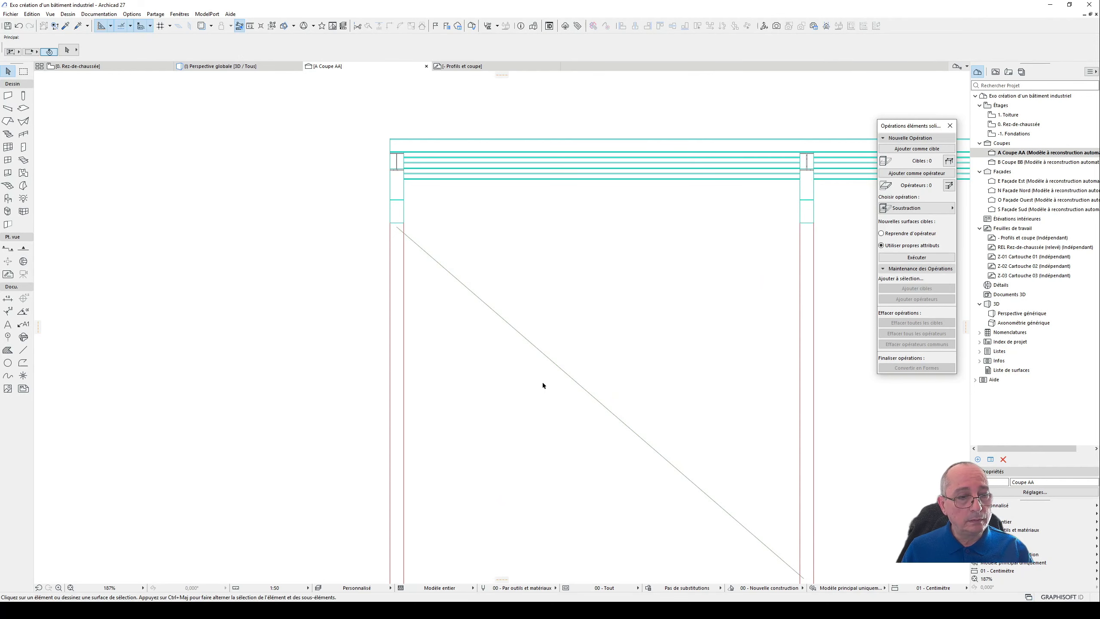
# - Stretch the remaining diagonal's upper end slightly down and inward within column A
pyautogui.click(579, 388)
pyautogui.scroll(-1, 587, 385)
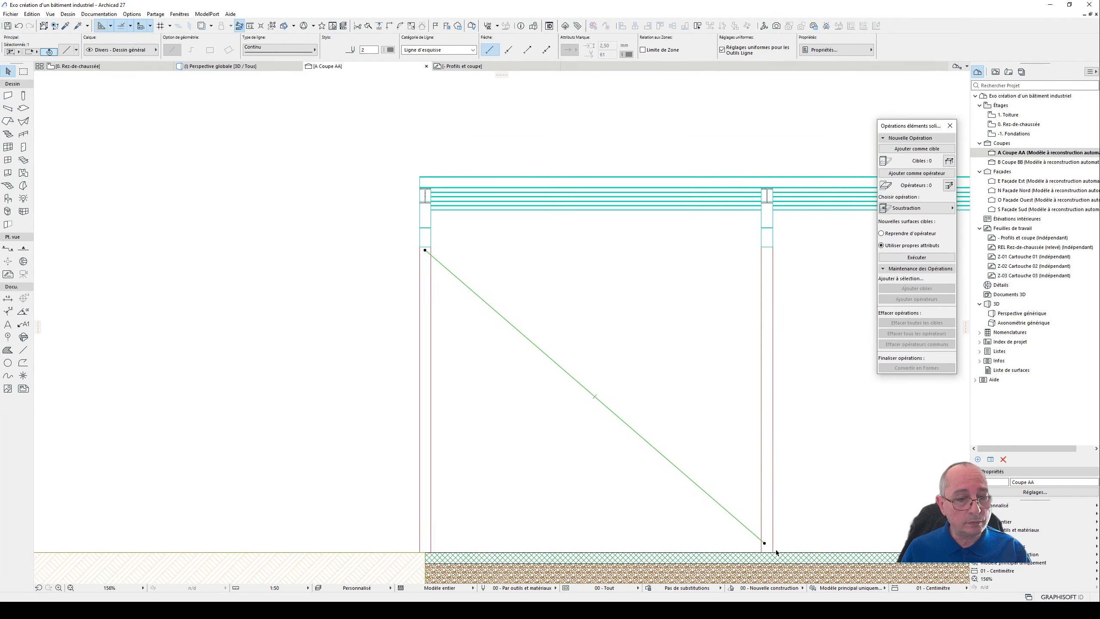
pyautogui.scroll(2, 426, 256)
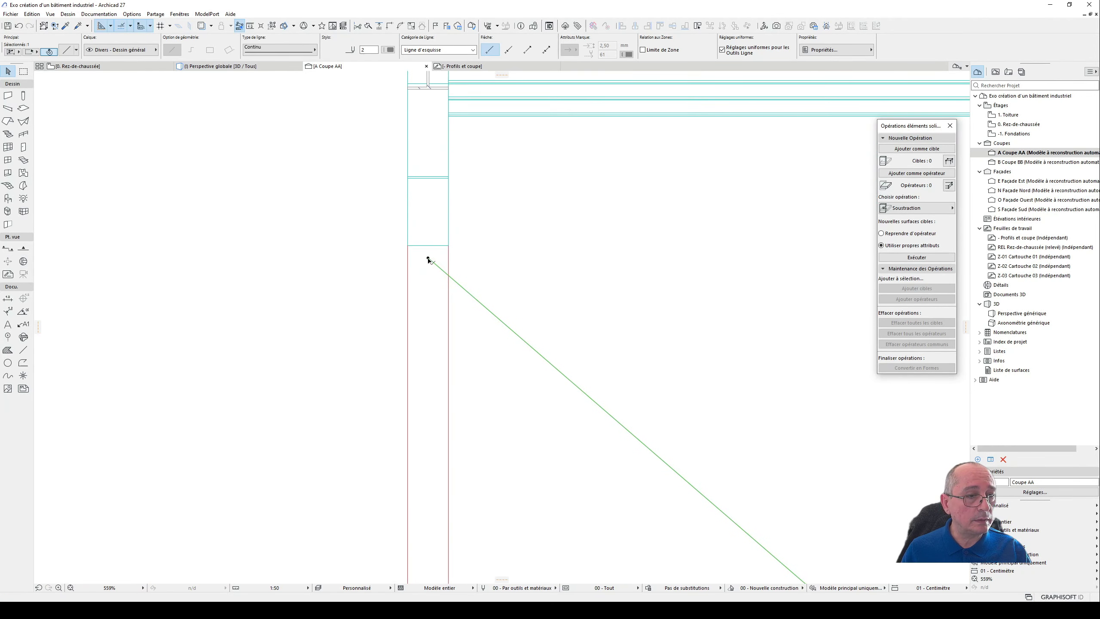
pyautogui.click(428, 257)
pyautogui.click(439, 264)
pyautogui.scroll(-3, 555, 342)
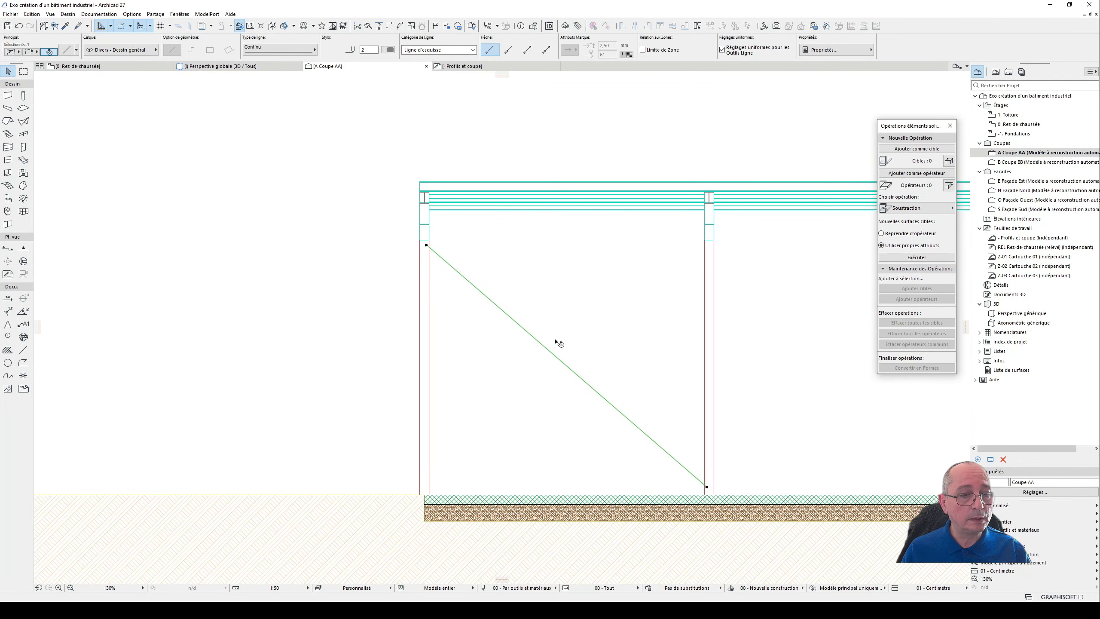
# - Mirror a copy of the adjusted diagonal about the vertical through its midpoint, completing the cross between columns A and B
pyautogui.hotkey('ctrl', 'alt', 'm')
pyautogui.click(567, 366)
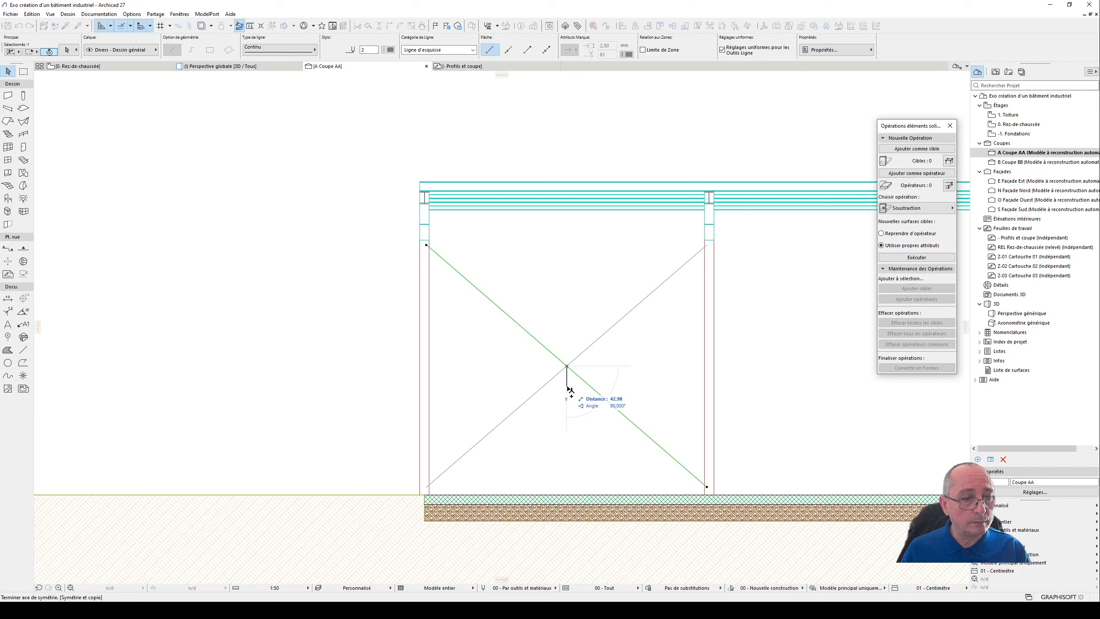
pyautogui.click(568, 390)
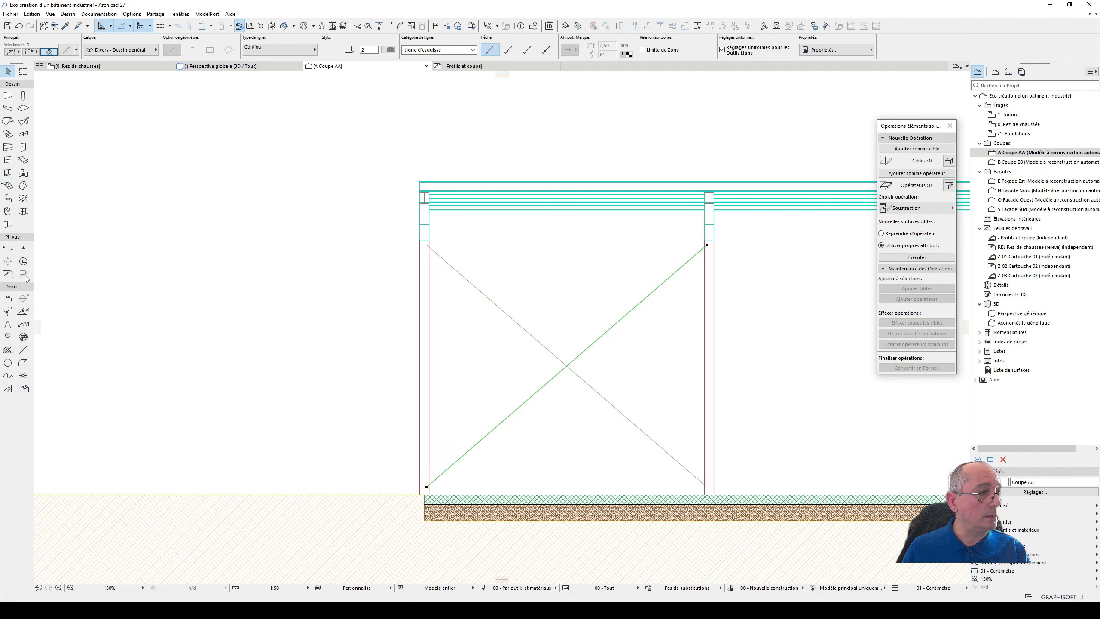
# - Deselect the diagonal and set up the Polyline tool with the rectangular geometry method
pyautogui.click(8, 351)
pyautogui.scroll(3, 563, 334)
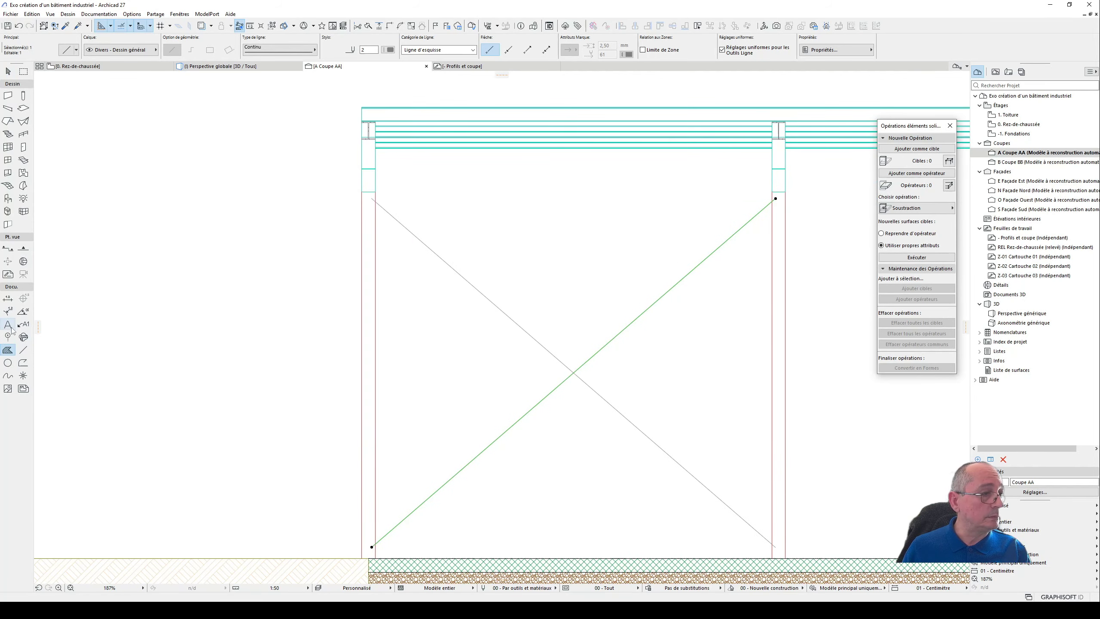
pyautogui.click(22, 362)
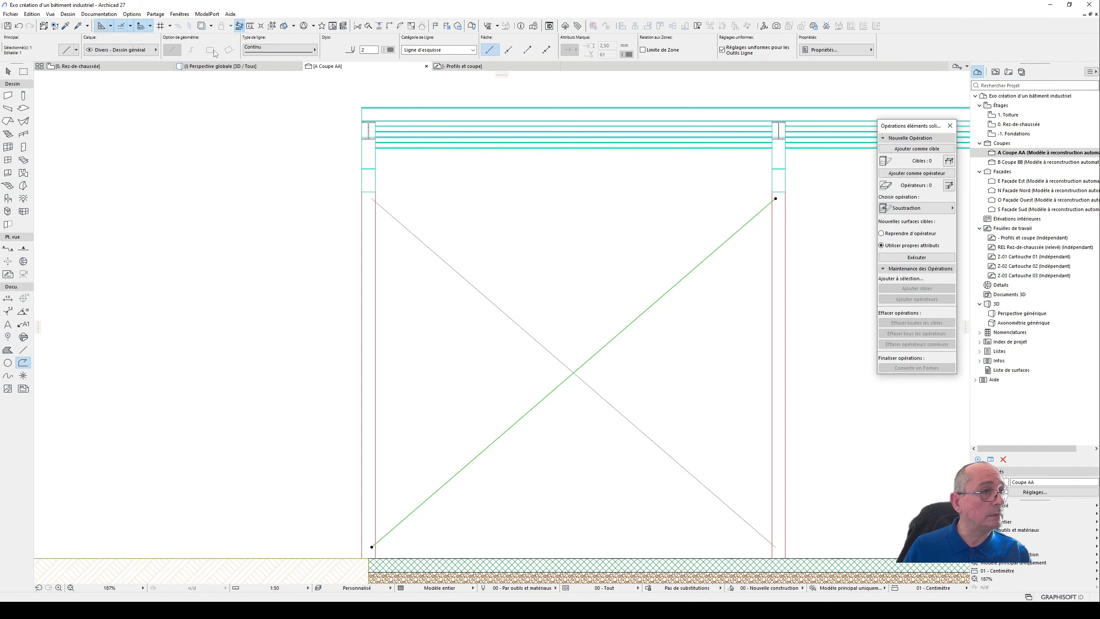
pyautogui.press('Escape')
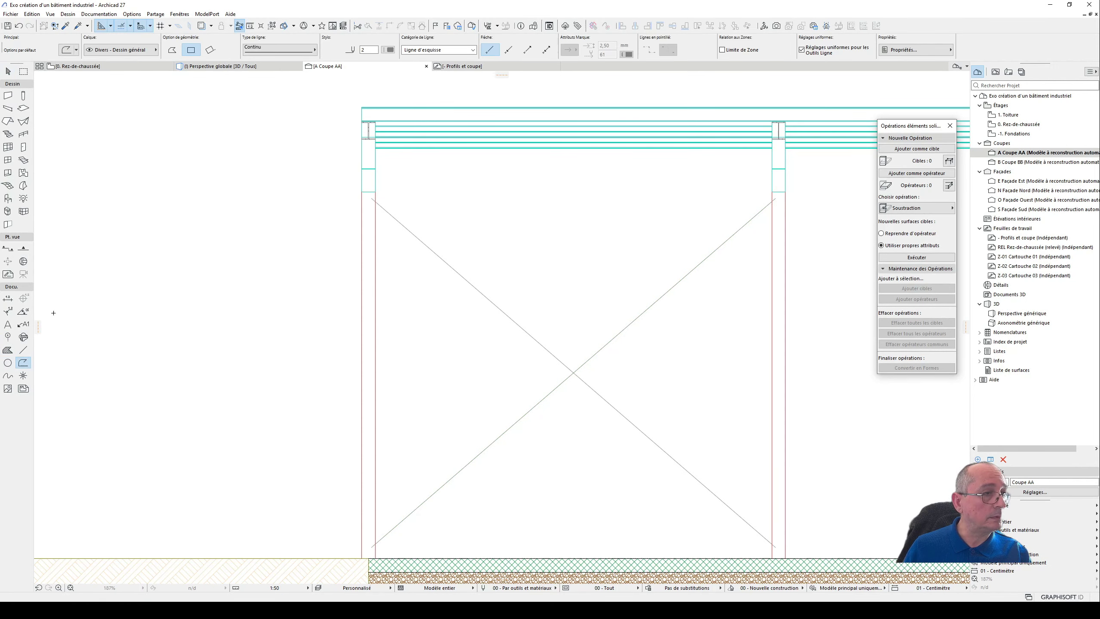
pyautogui.click(190, 50)
pyautogui.scroll(2, 548, 352)
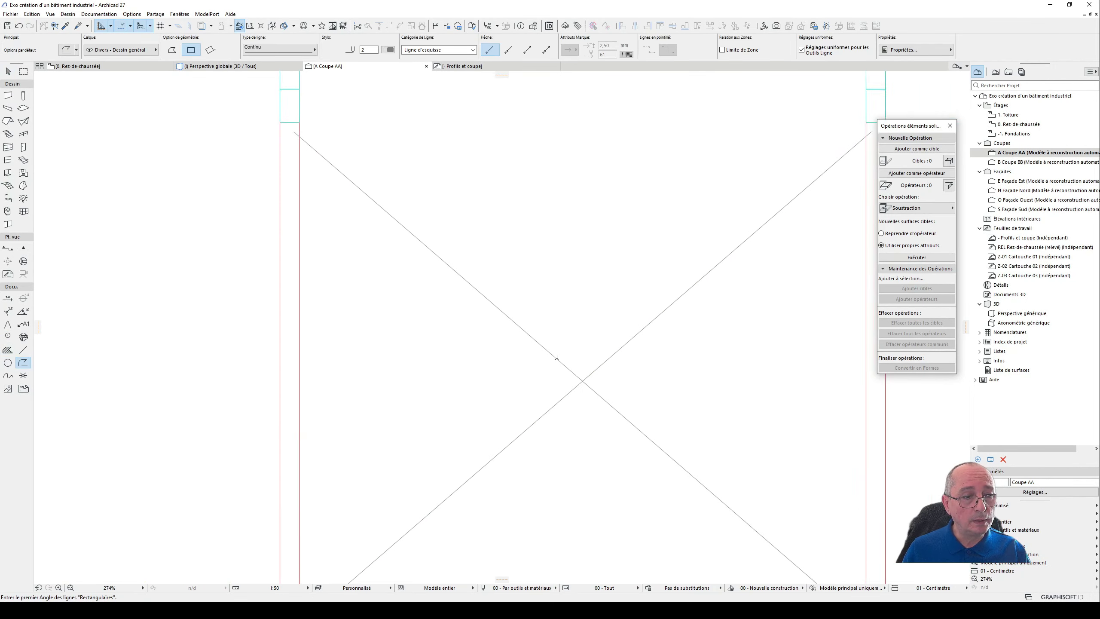
pyautogui.click(555, 358)
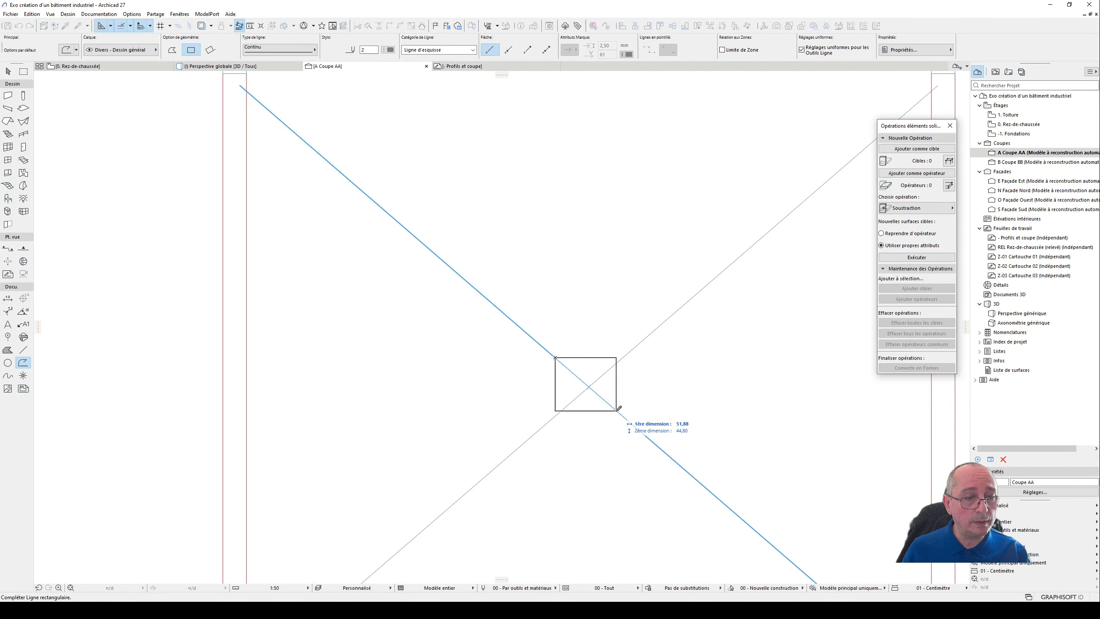
pyautogui.scroll(3, 607, 376)
pyautogui.press('Escape')
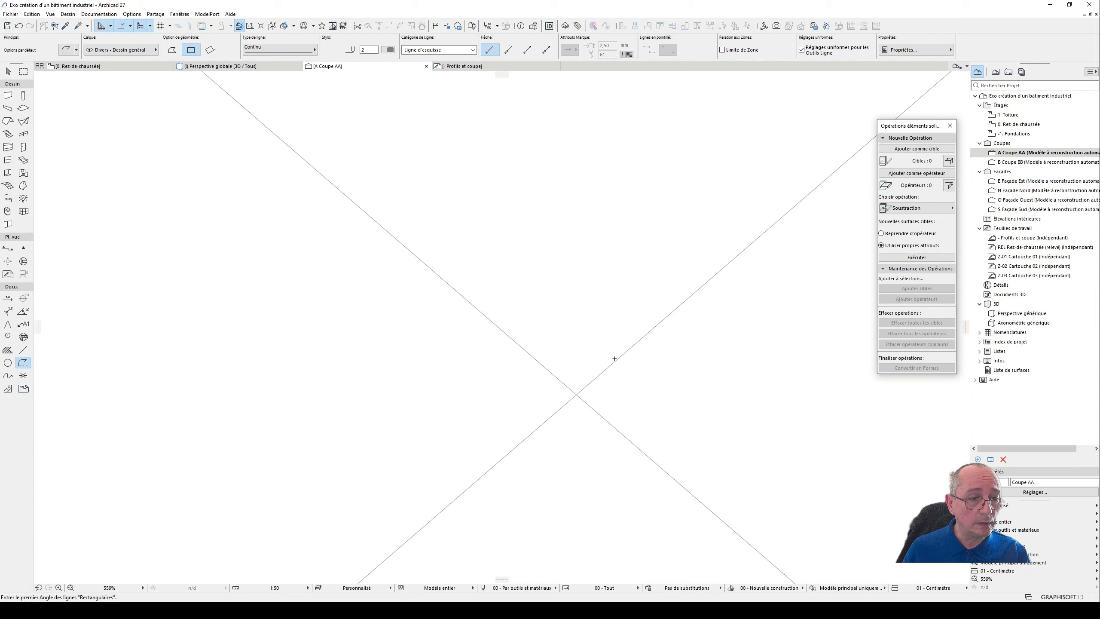
# - Draw a rectangle about 28 by 24 cm around the crossing of the two diagonals, with opposite corners on one diagonal
pyautogui.scroll(3, 613, 361)
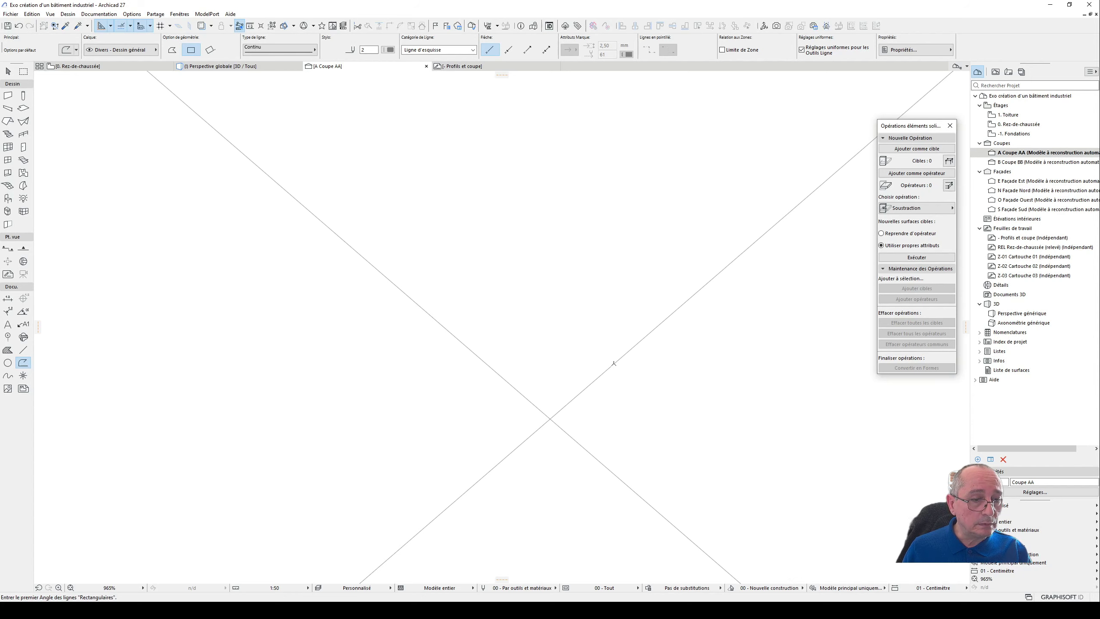
pyautogui.click(501, 376)
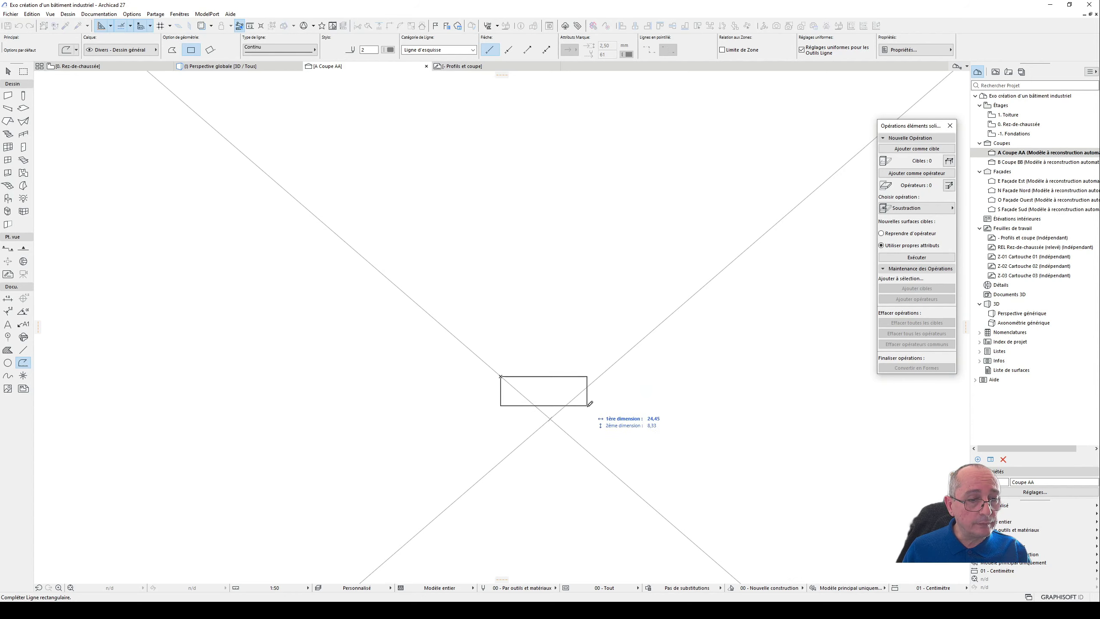
pyautogui.click(601, 459)
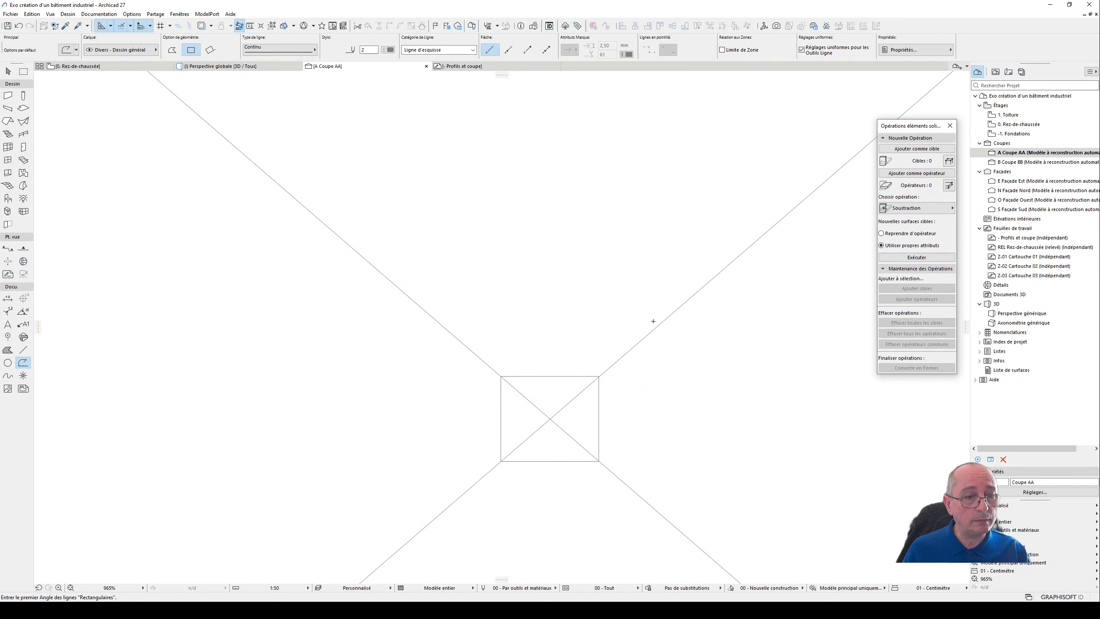
pyautogui.scroll(-6, 647, 340)
pyautogui.scroll(-1, 646, 339)
pyautogui.moveTo(625, 360); pyautogui.dragTo(533, 377, button='middle')
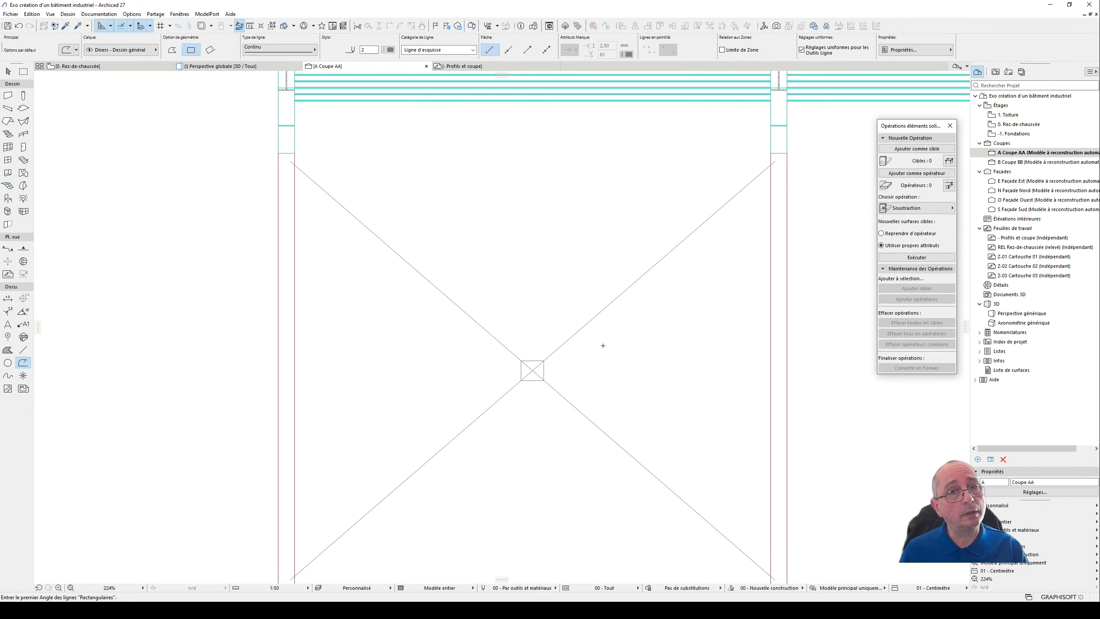
pyautogui.scroll(-3, 599, 343)
pyautogui.moveTo(582, 326); pyautogui.dragTo(542, 331, button='middle')
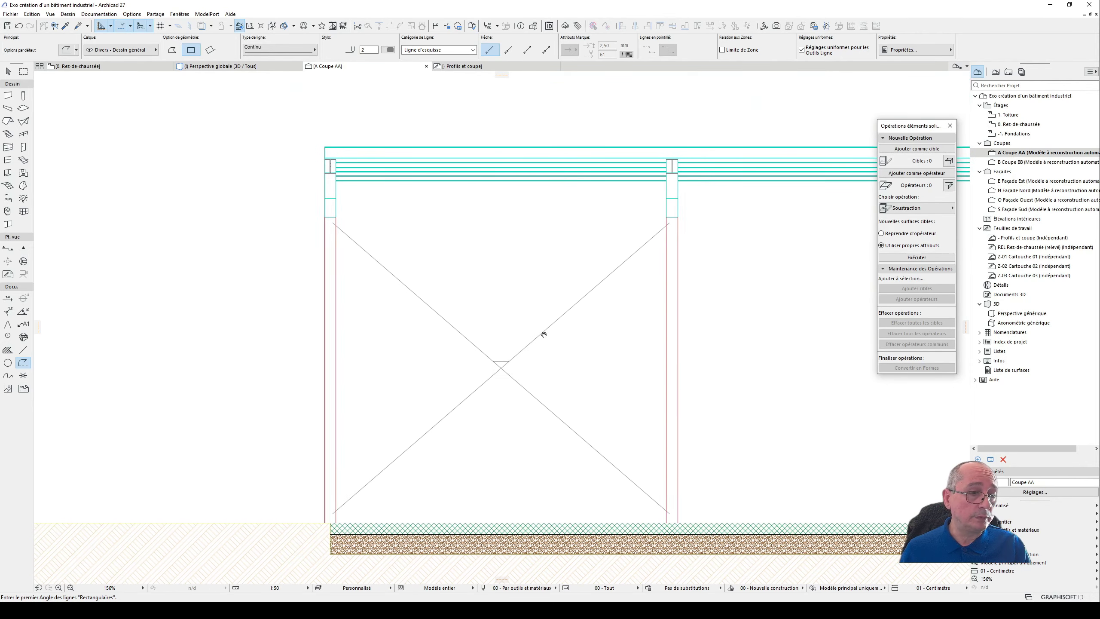
pyautogui.scroll(5, 518, 358)
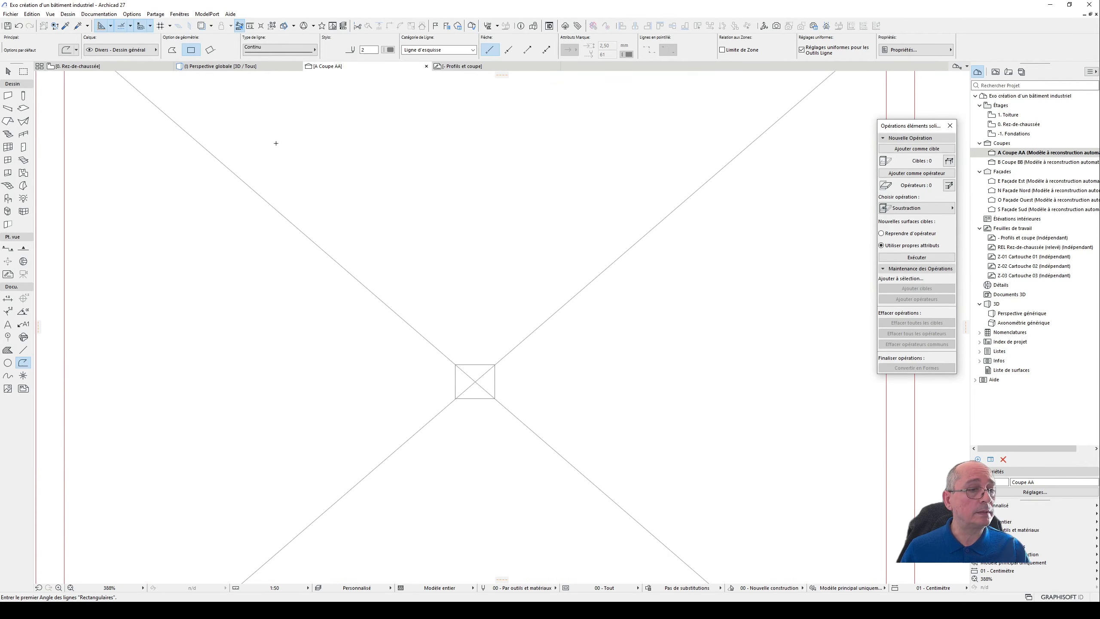
# - Offset the centre rectangle's right edge slightly inward, and its top edge down about 2.4 cm to meet the diagonal
pyautogui.click(8, 71)
pyautogui.scroll(7, 459, 364)
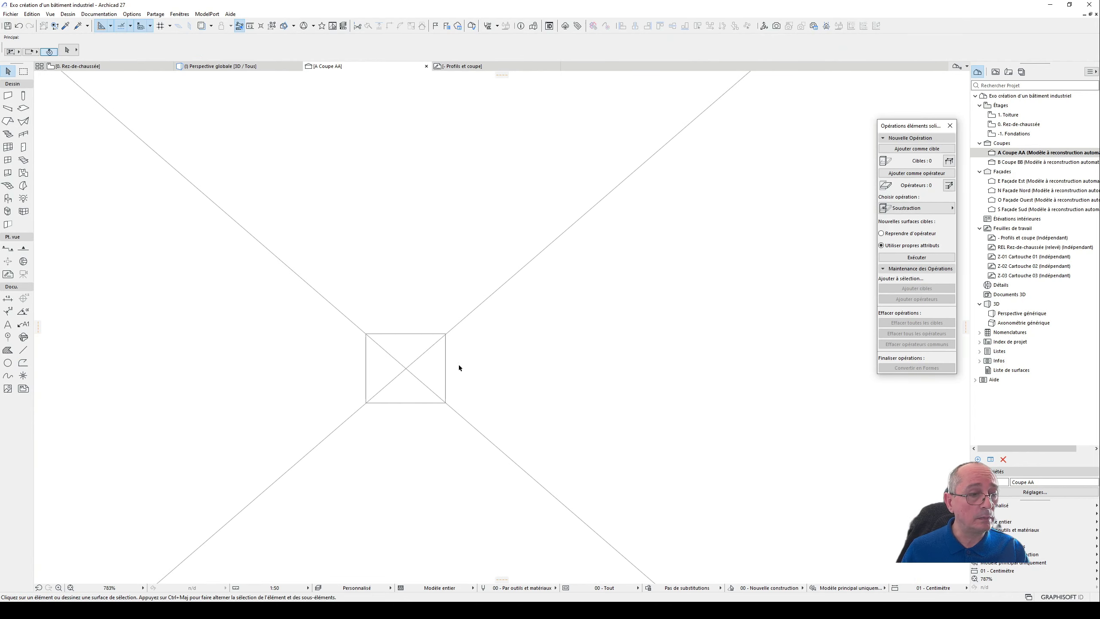
pyautogui.click(456, 360)
pyautogui.click(455, 360)
pyautogui.click(495, 412)
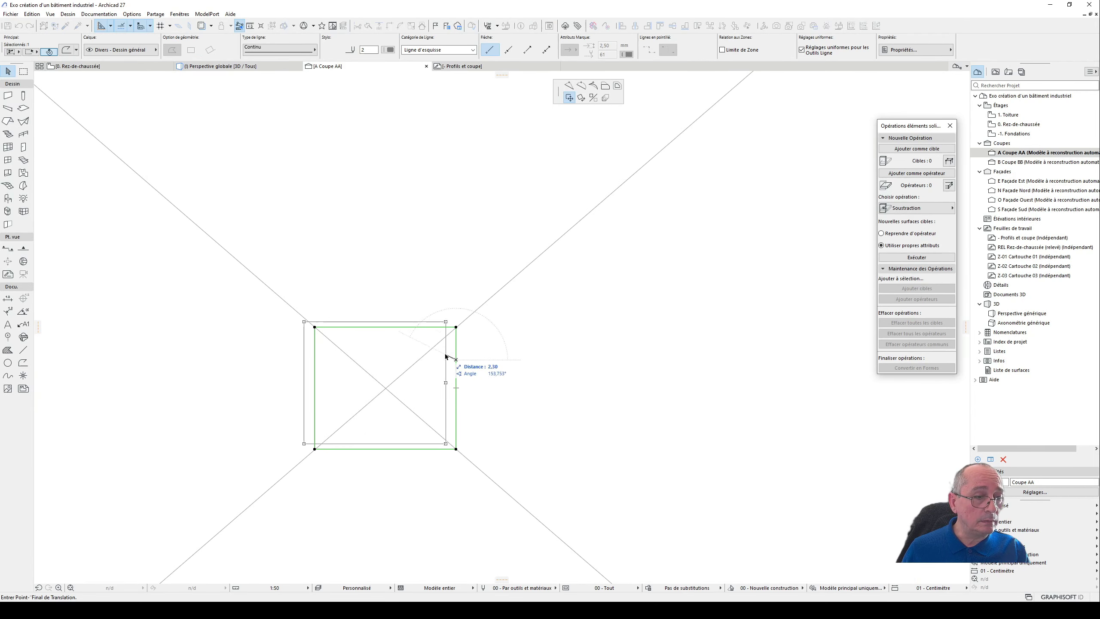
pyautogui.click(605, 86)
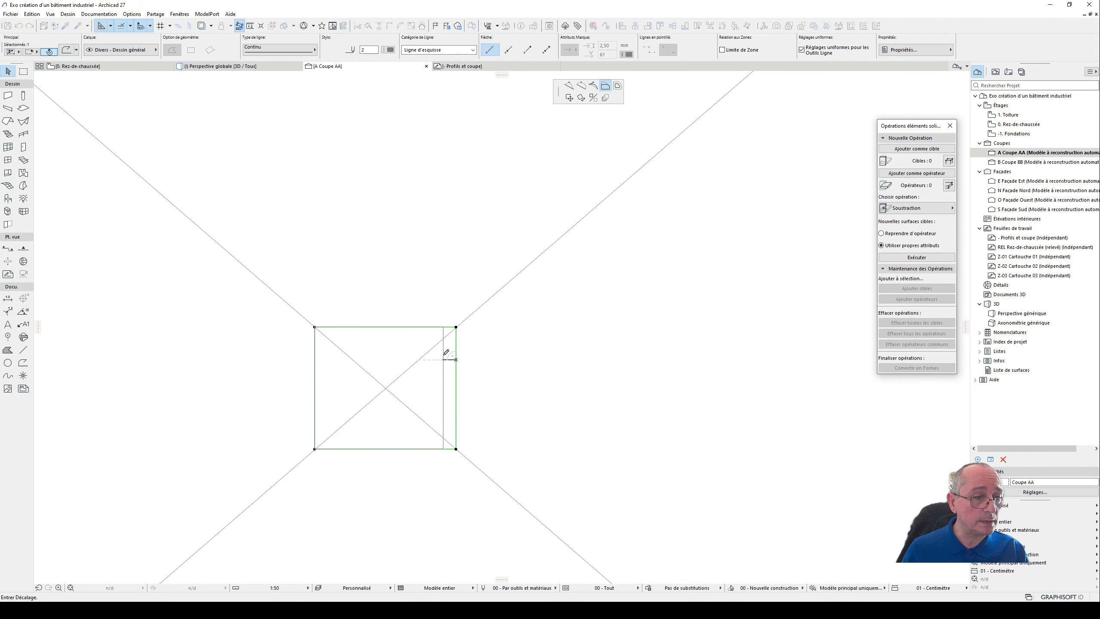
pyautogui.click(444, 355)
pyautogui.click(432, 327)
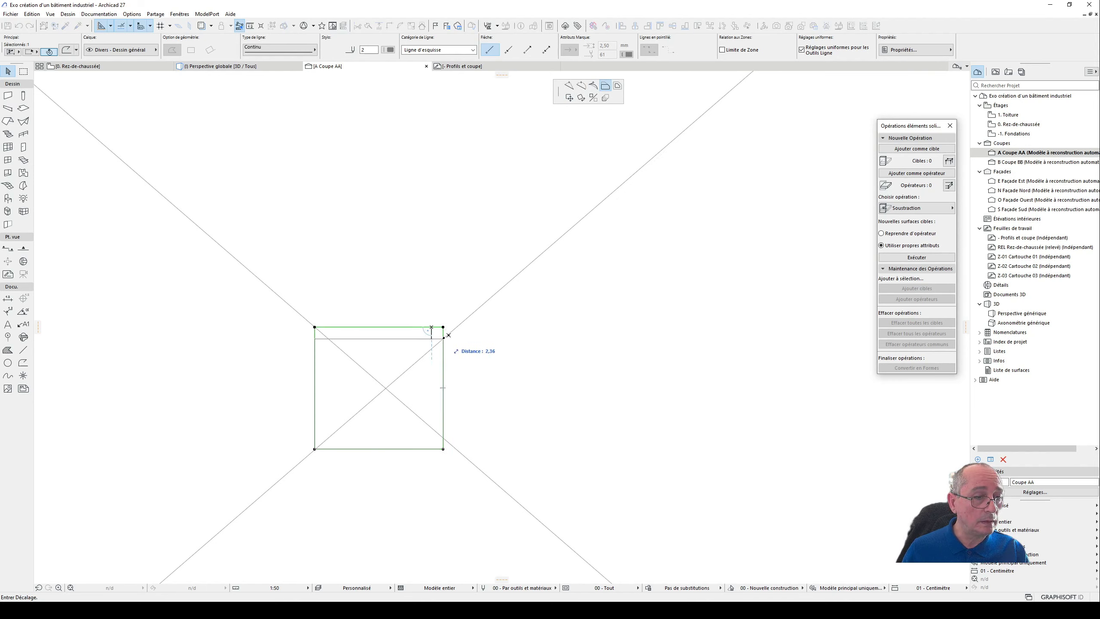
pyautogui.click(446, 338)
# - Offset the centre rectangle's bottom and left edges inward so its corners sit on the diagonals, and deselect it
pyautogui.click(439, 449)
pyautogui.click(438, 437)
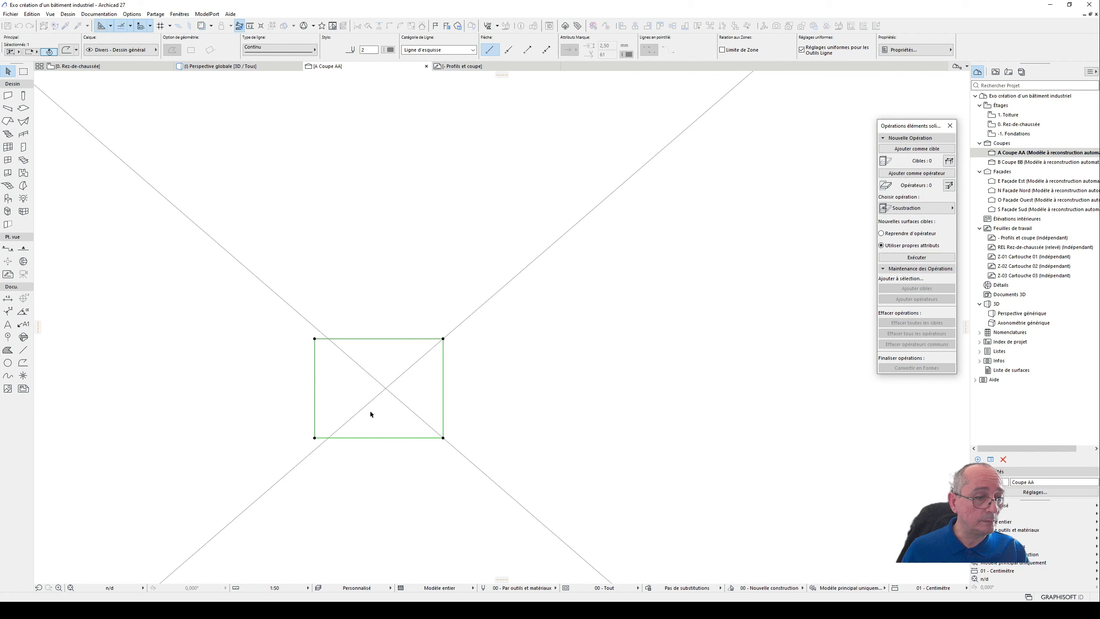
pyautogui.click(315, 398)
pyautogui.click(329, 368)
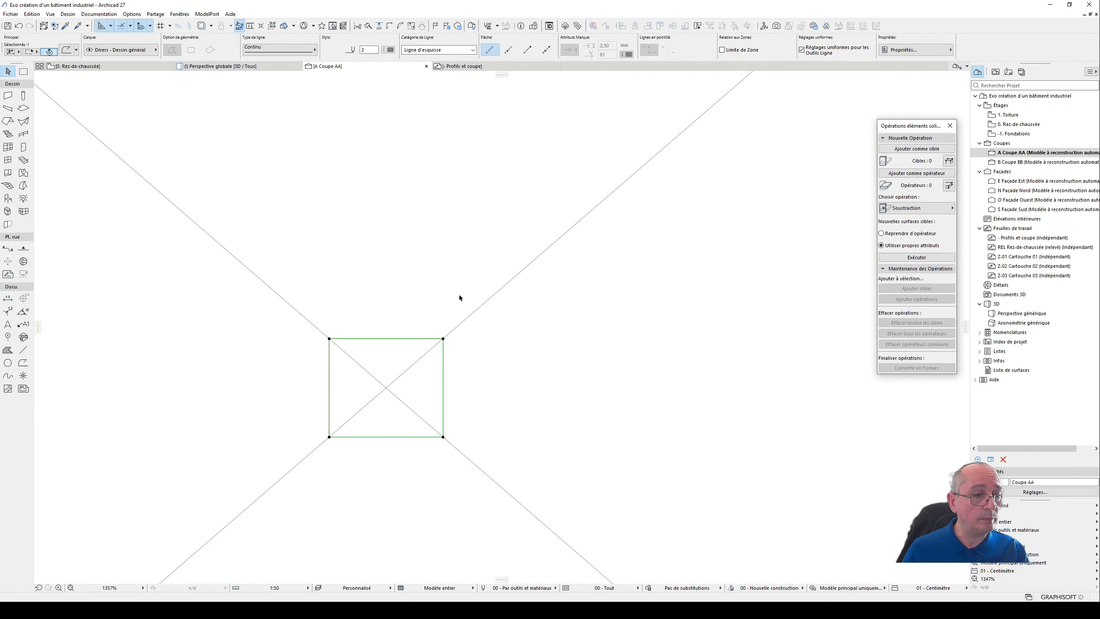
pyautogui.scroll(-10, 543, 325)
pyautogui.press('Escape')
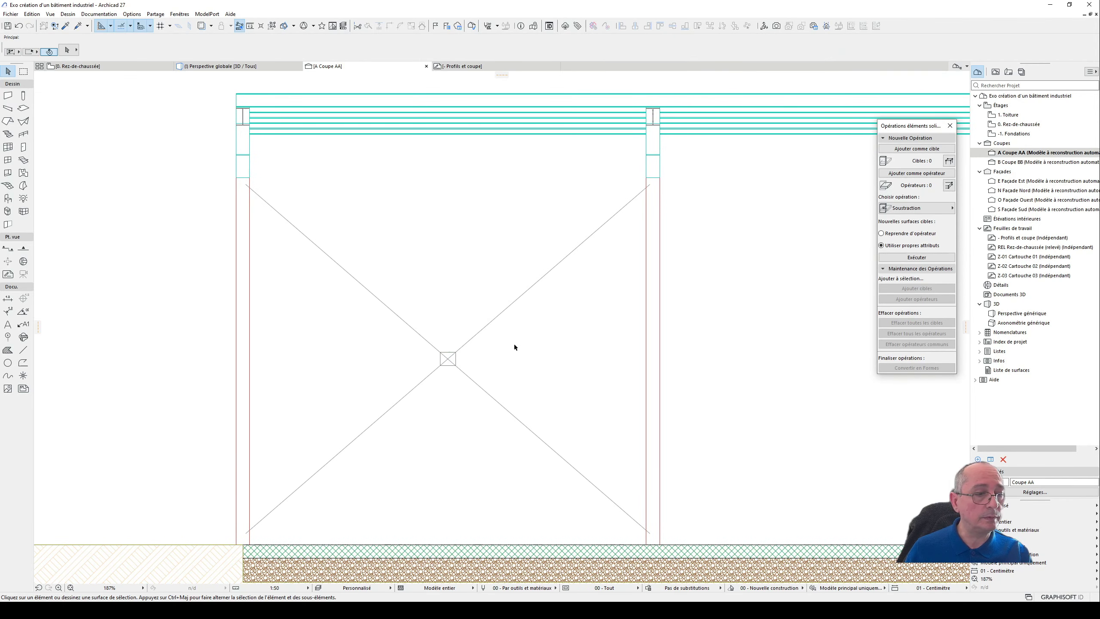
# - Select the bracing diagonals in section AA and check the diagonal's angle in the vertical bracing scheme on the Profils et coupe worksheet
pyautogui.click(501, 405)
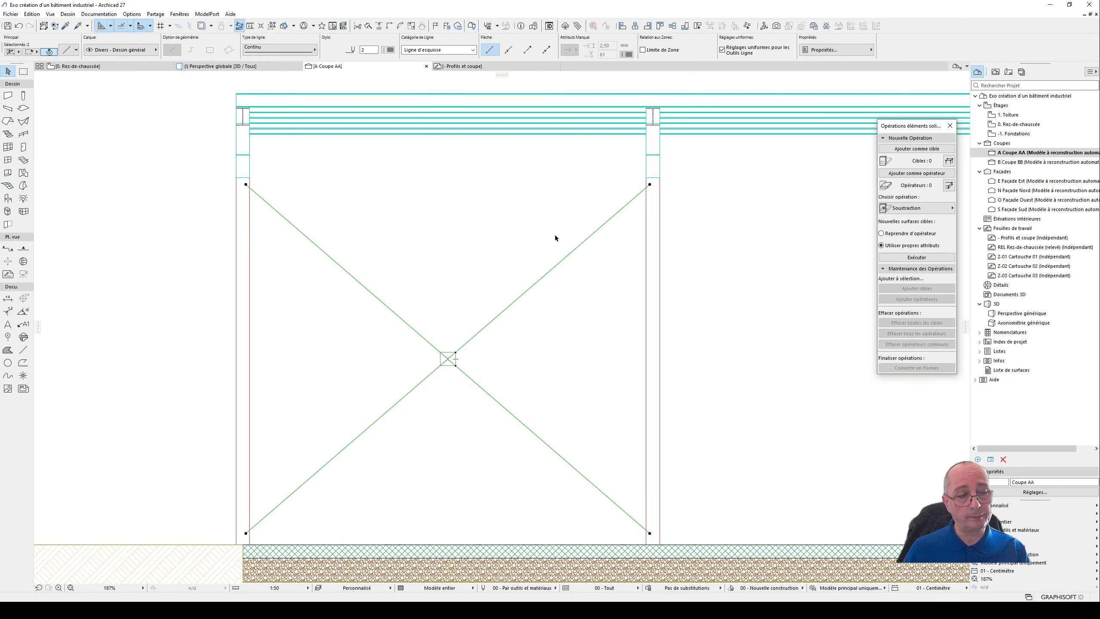
pyautogui.scroll(-4, 605, 328)
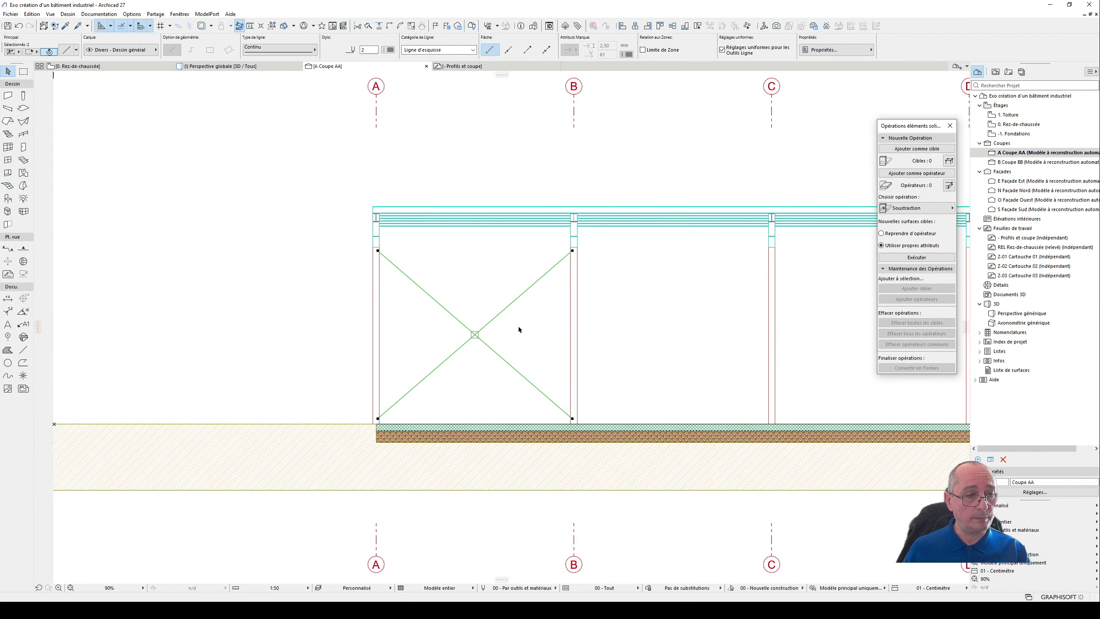
pyautogui.moveTo(519, 327); pyautogui.dragTo(539, 347, button='middle')
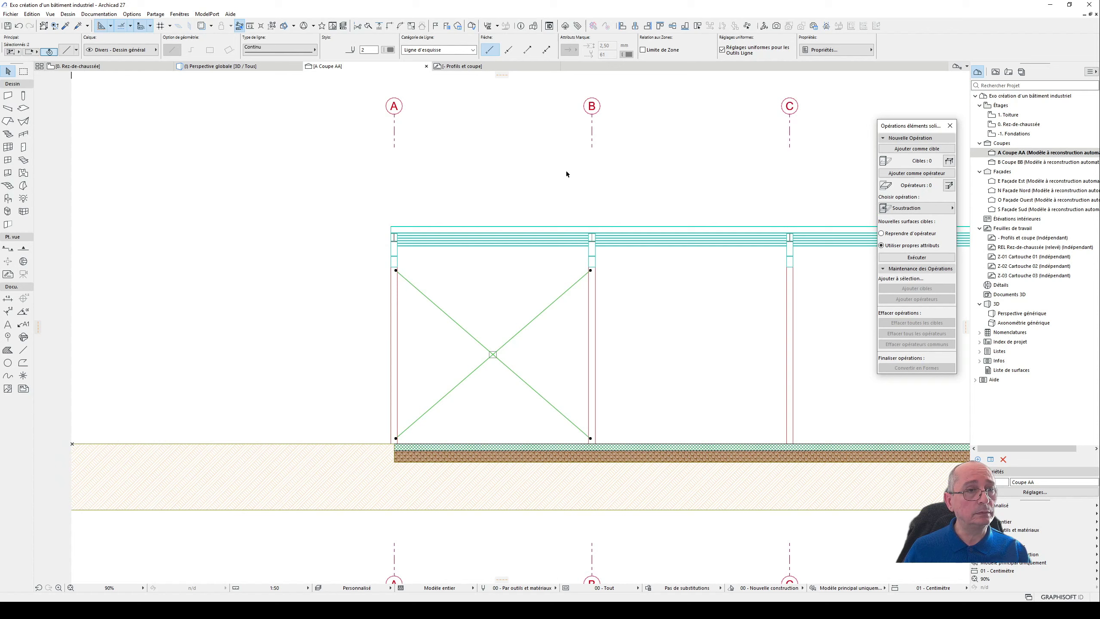
pyautogui.click(485, 67)
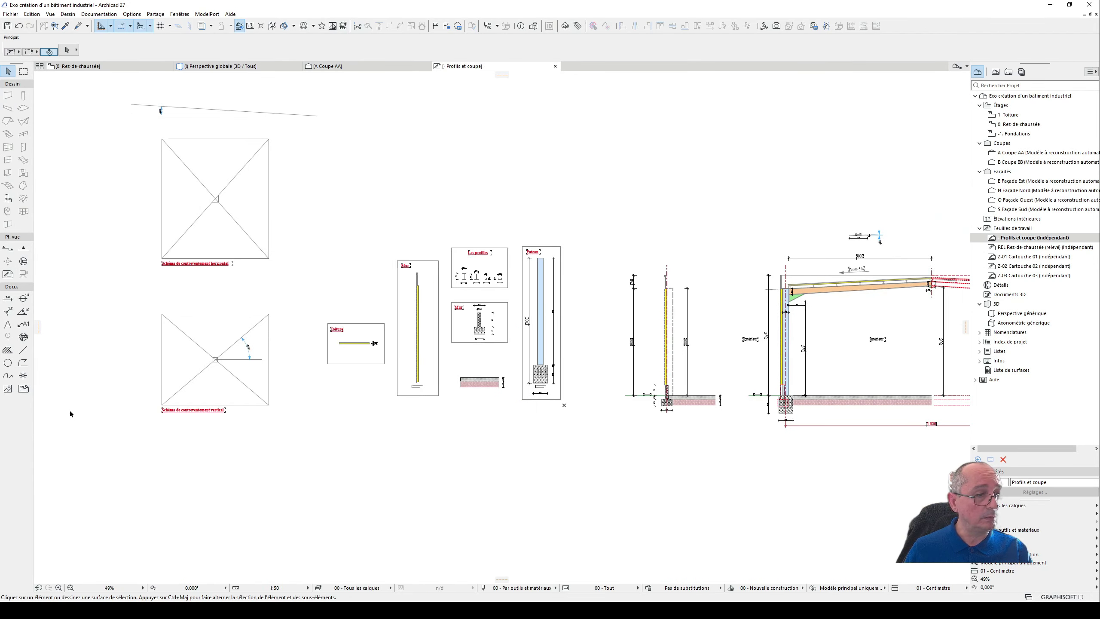
pyautogui.scroll(5, 69, 412)
pyautogui.scroll(5, 410, 282)
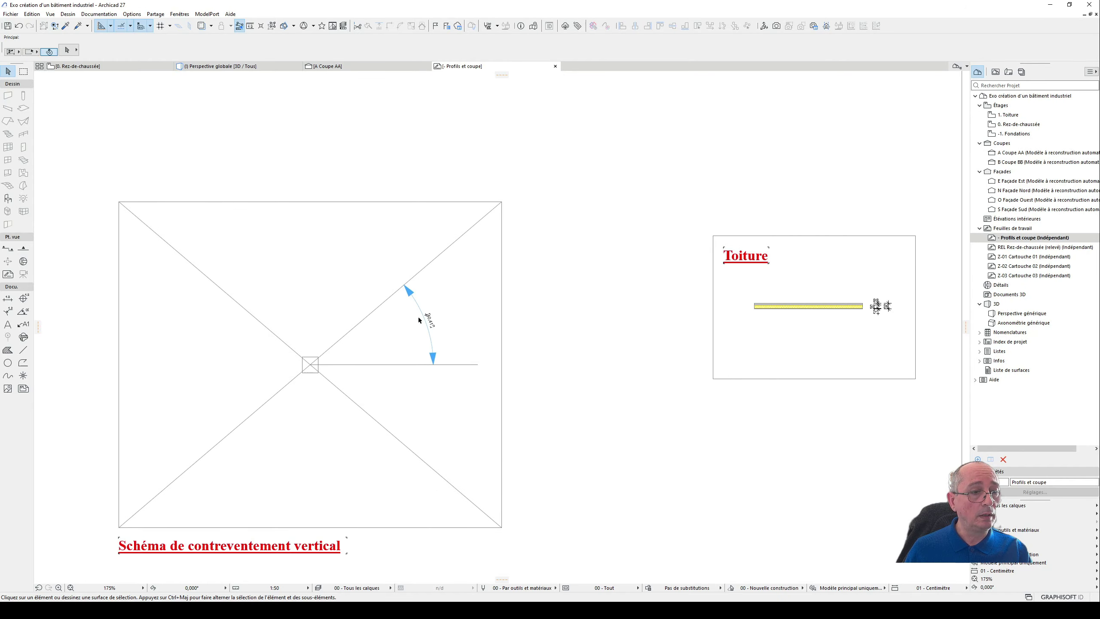
pyautogui.click(361, 301)
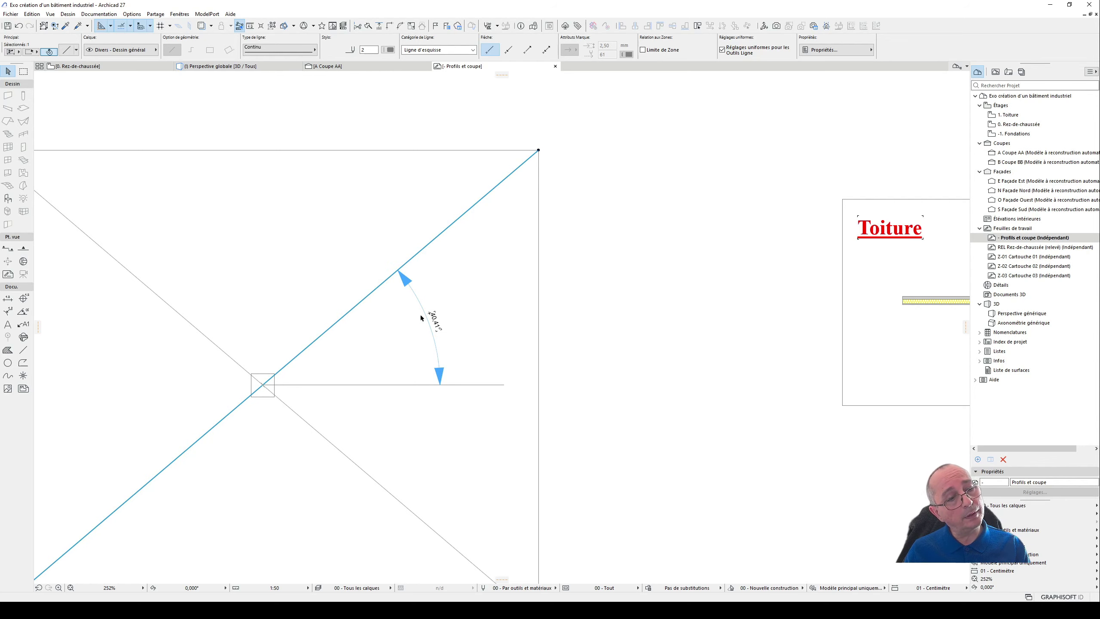
pyautogui.scroll(-5, 514, 305)
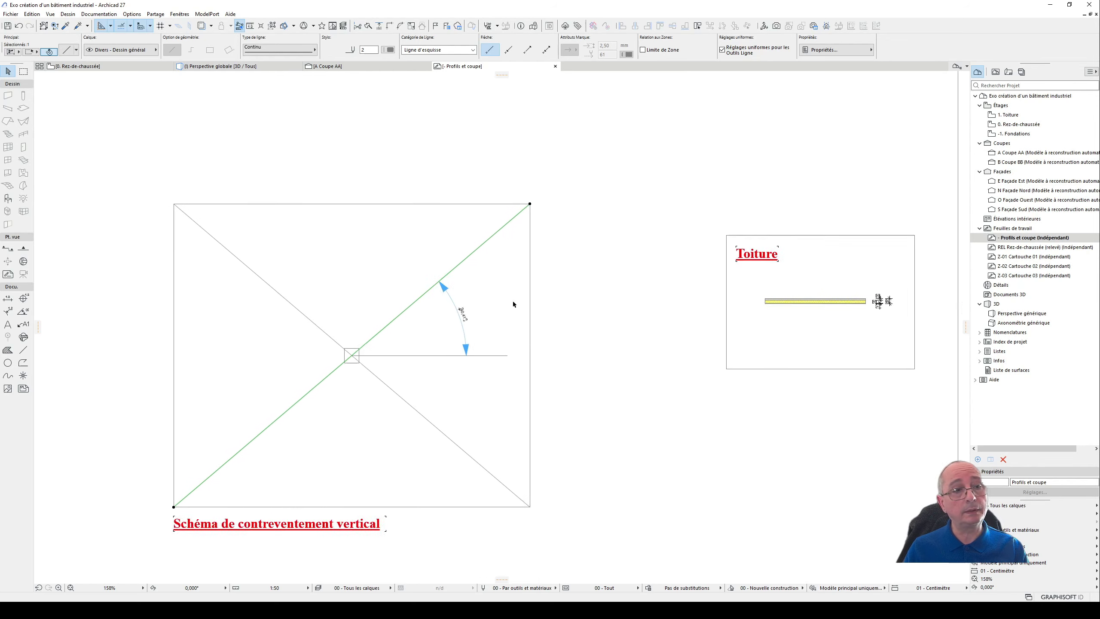
# - Examine the profile details and the building cross-section on the worksheet
pyautogui.moveTo(558, 324)
pyautogui.mouseDown(button='middle')
pyautogui.moveTo(492, 343)
pyautogui.moveTo(437, 406)
pyautogui.moveTo(295, 449)
pyautogui.mouseUp(button='middle')
pyautogui.scroll(-2, 436, 396)
pyautogui.moveTo(629, 253); pyautogui.dragTo(466, 206, button='middle')
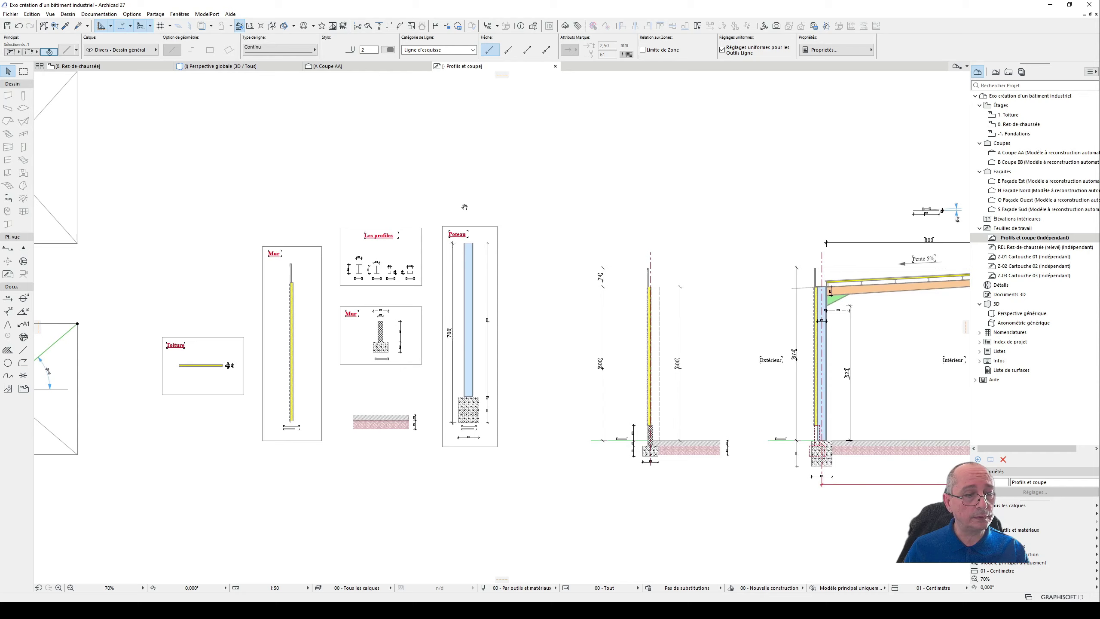
pyautogui.scroll(-2, 465, 206)
pyautogui.scroll(3, 779, 287)
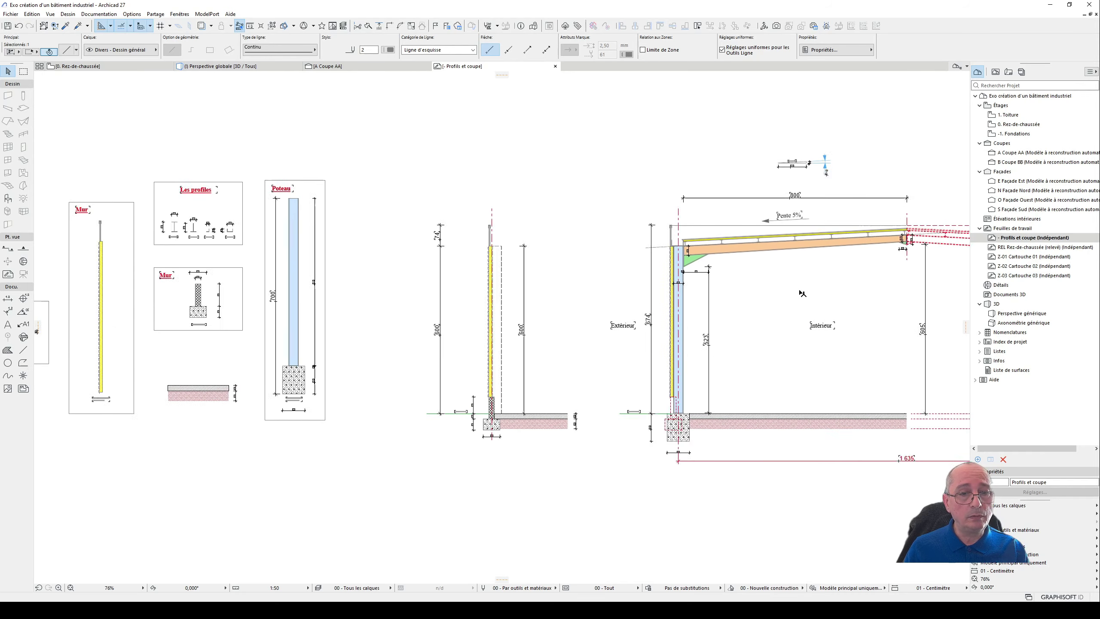
pyautogui.moveTo(799, 293); pyautogui.dragTo(532, 309, button='middle')
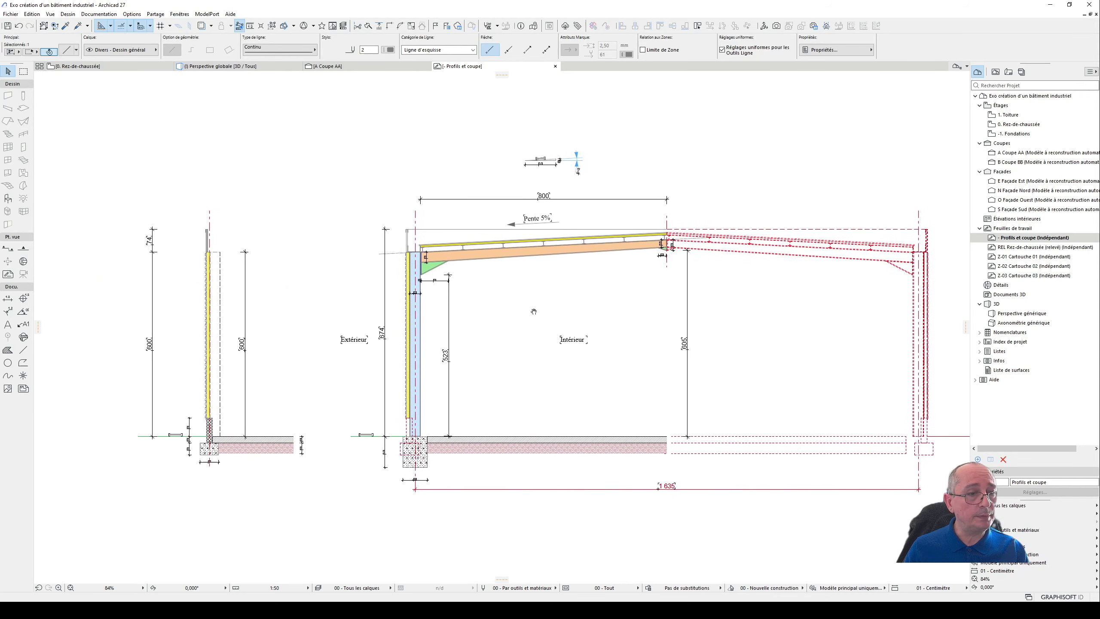
# - On the Rez-de-chaussée plan, set the default column to the complex profile "Profile en L" and place one outside the building beyond axis A
pyautogui.click(124, 68)
pyautogui.scroll(-3, 510, 315)
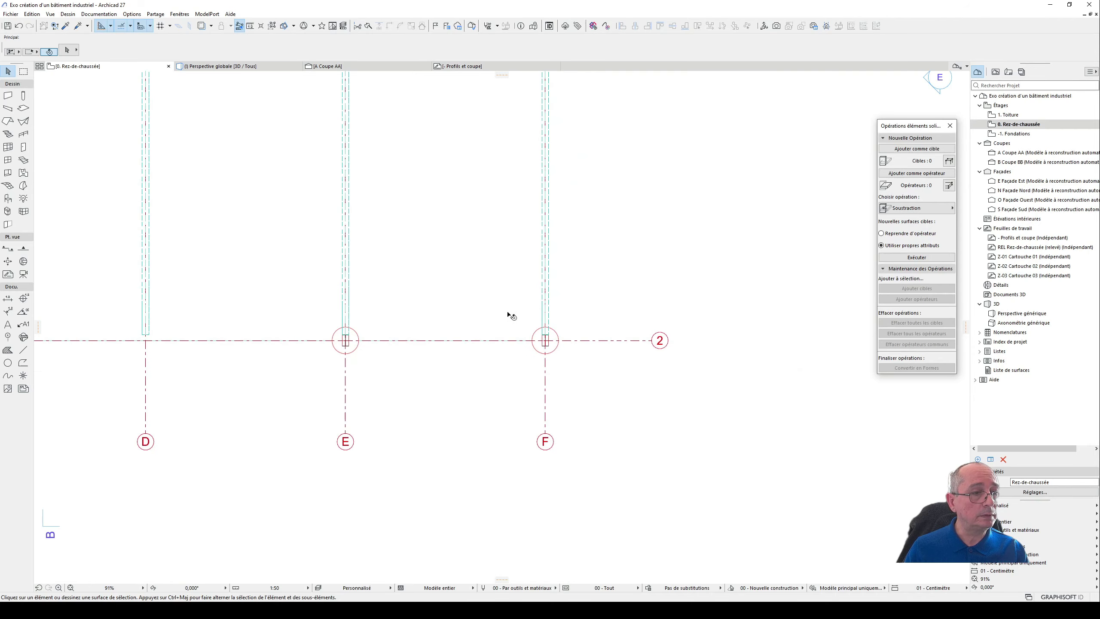
pyautogui.scroll(-3, 278, 249)
pyautogui.moveTo(278, 248); pyautogui.dragTo(694, 308, button='middle')
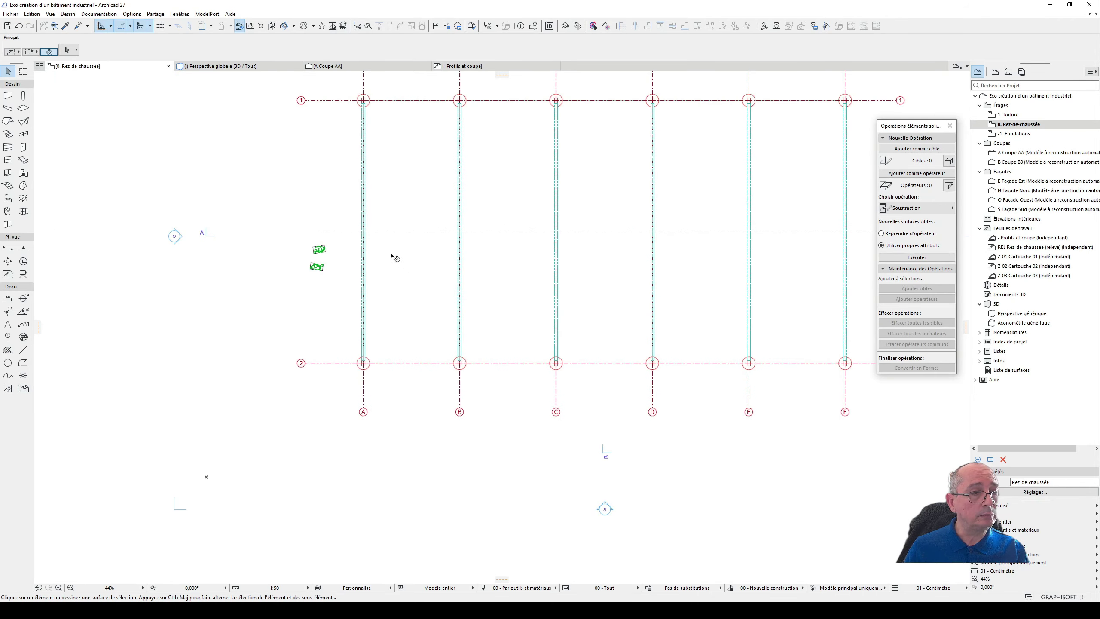
pyautogui.moveTo(299, 185); pyautogui.dragTo(538, 271, button='middle')
pyautogui.scroll(2, 538, 270)
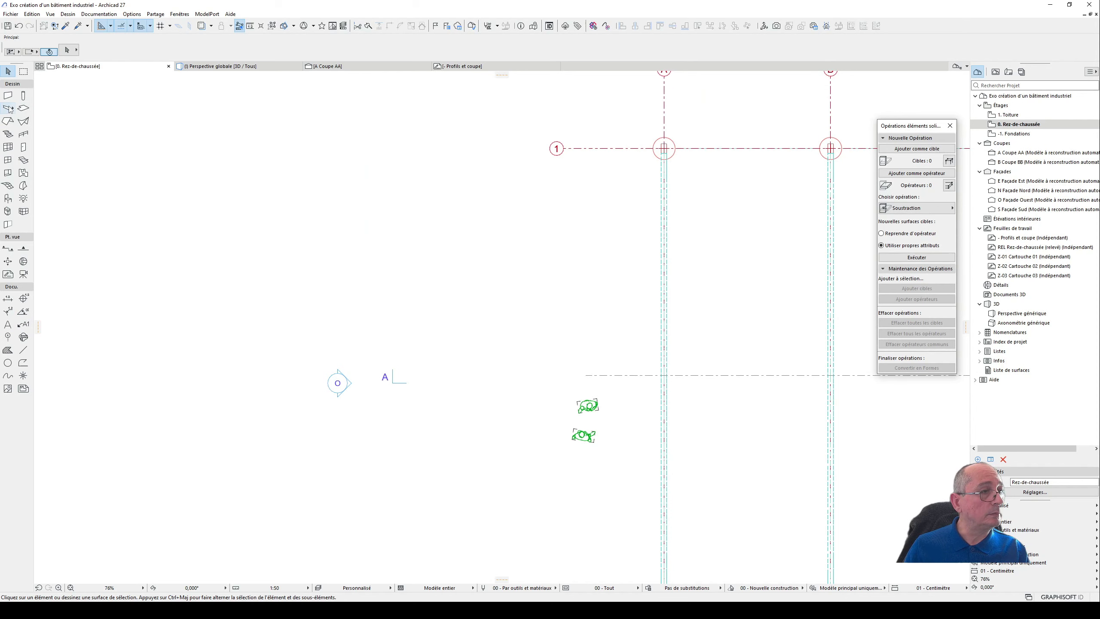
pyautogui.doubleClick(24, 96)
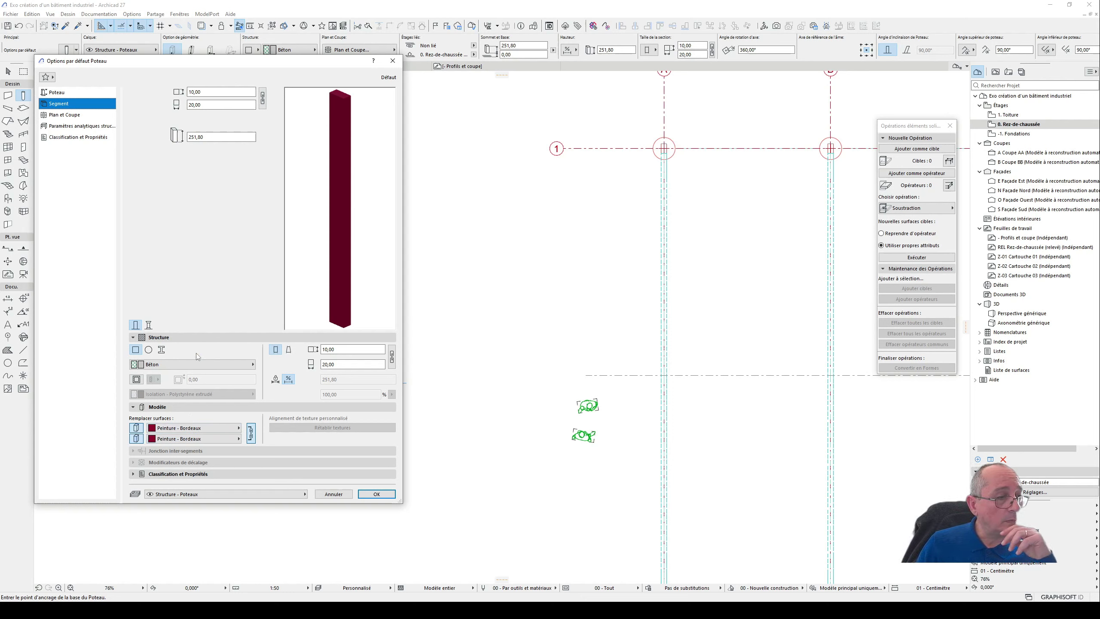
pyautogui.click(161, 350)
pyautogui.click(197, 367)
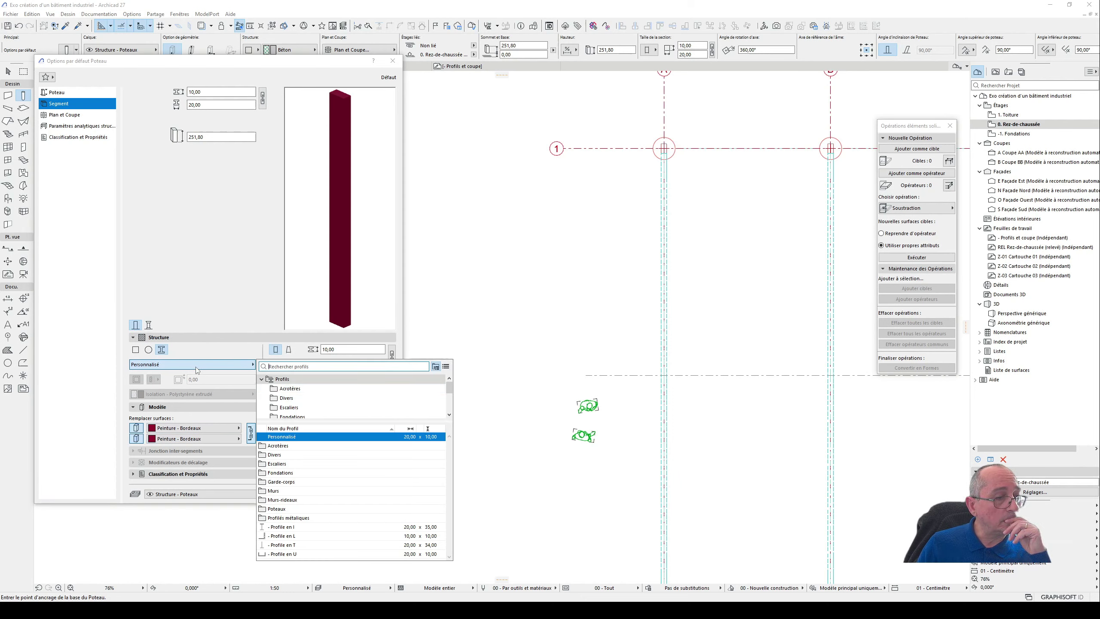
pyautogui.doubleClick(329, 536)
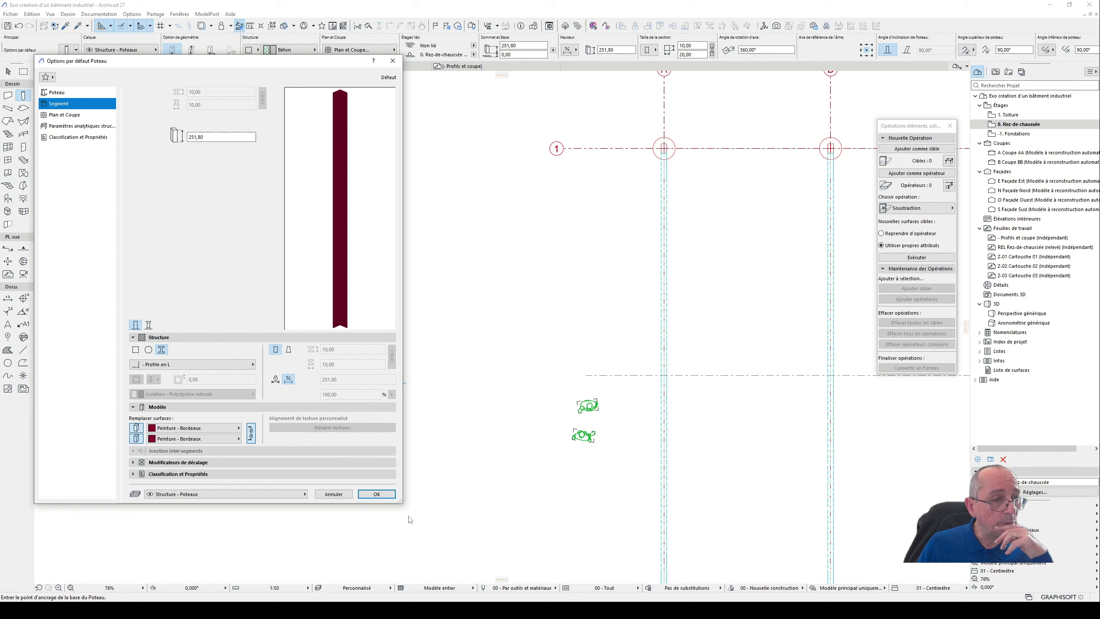
pyautogui.click(376, 495)
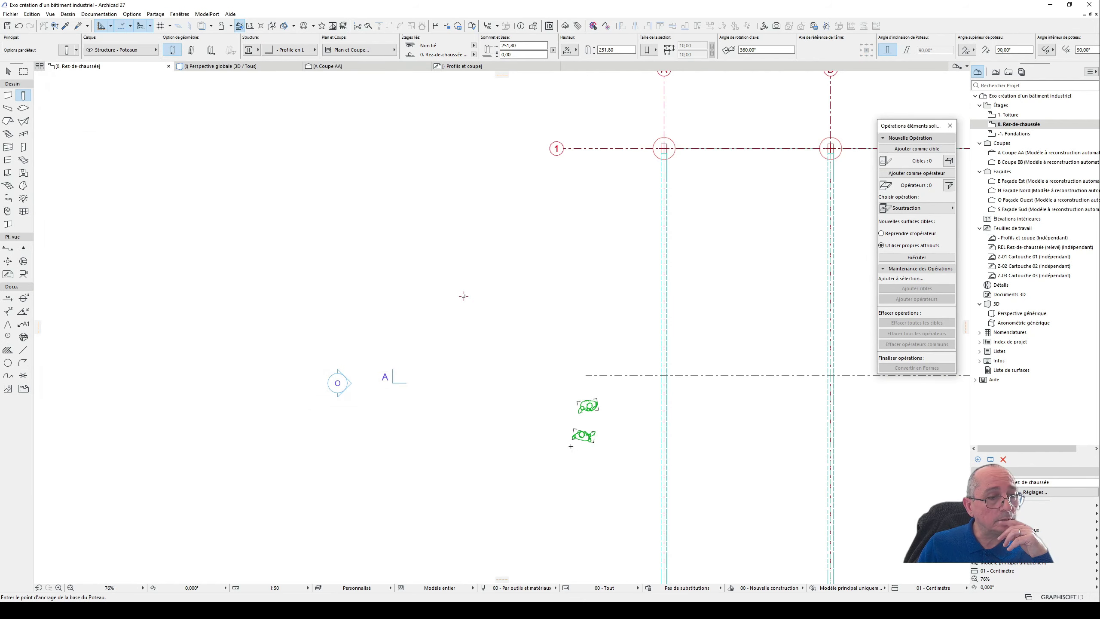
# - Inspect the L-profile column in the 3D perspective and undo the stray second column placed beside it
pyautogui.scroll(4, 463, 296)
pyautogui.press('F3')
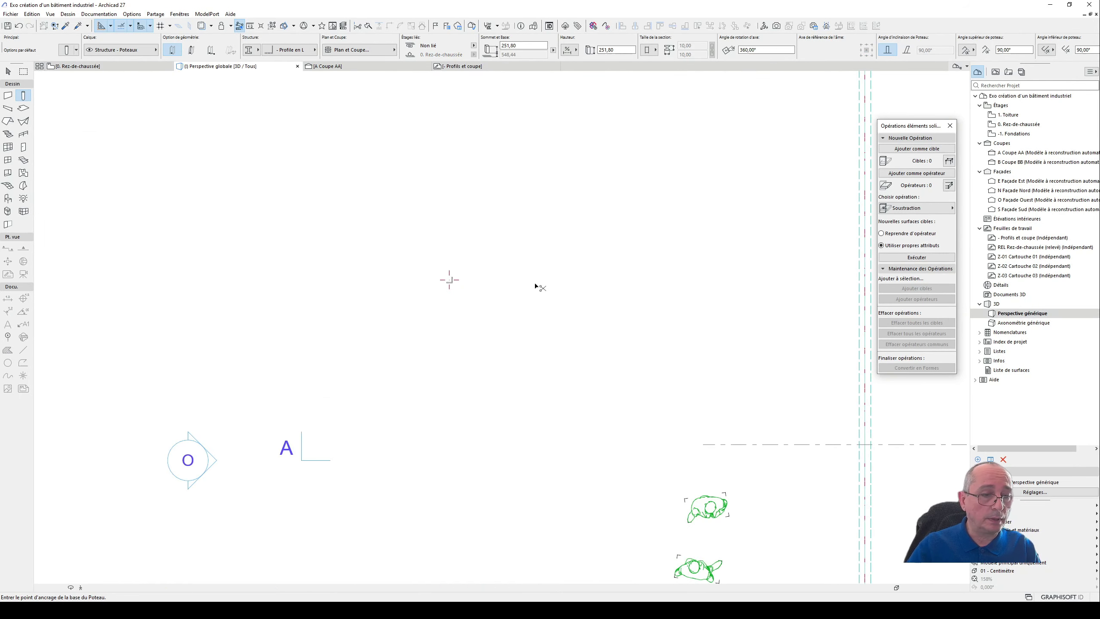
pyautogui.keyDown('shift'); pyautogui.moveTo(425, 340); pyautogui.dragTo(783, 317, button='middle'); pyautogui.keyUp('shift')
pyautogui.keyDown('shift'); pyautogui.moveTo(329, 334); pyautogui.dragTo(544, 344, button='middle'); pyautogui.keyUp('shift')
pyautogui.scroll(10, 378, 379)
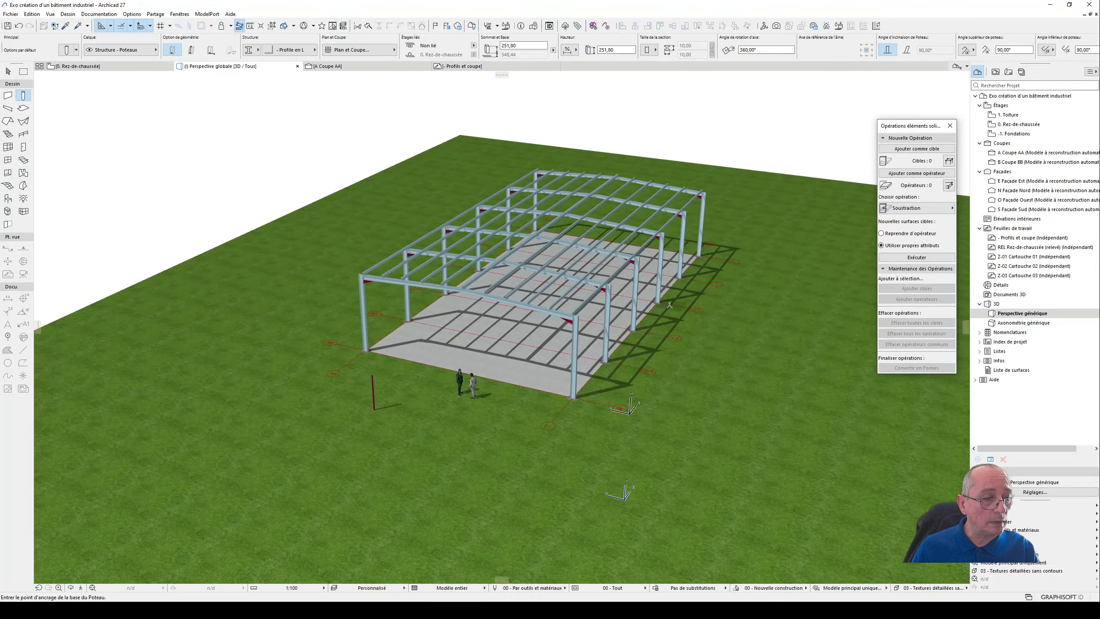
pyautogui.scroll(3, 379, 379)
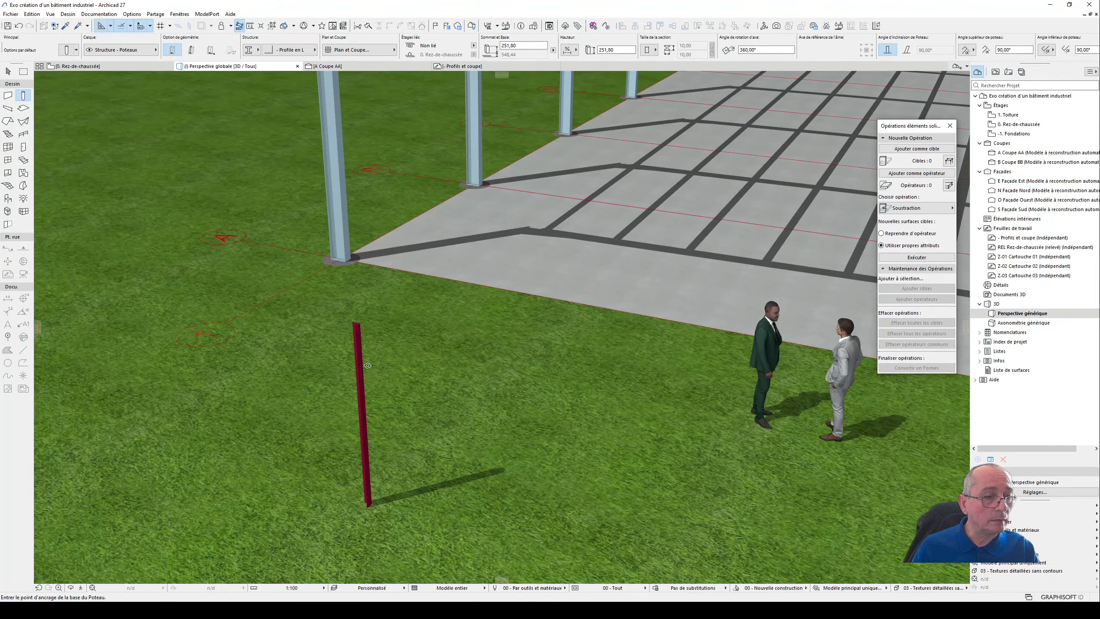
pyautogui.keyDown('shift'); pyautogui.moveTo(364, 363); pyautogui.dragTo(468, 360, button='middle'); pyautogui.keyUp('shift')
pyautogui.click(498, 355)
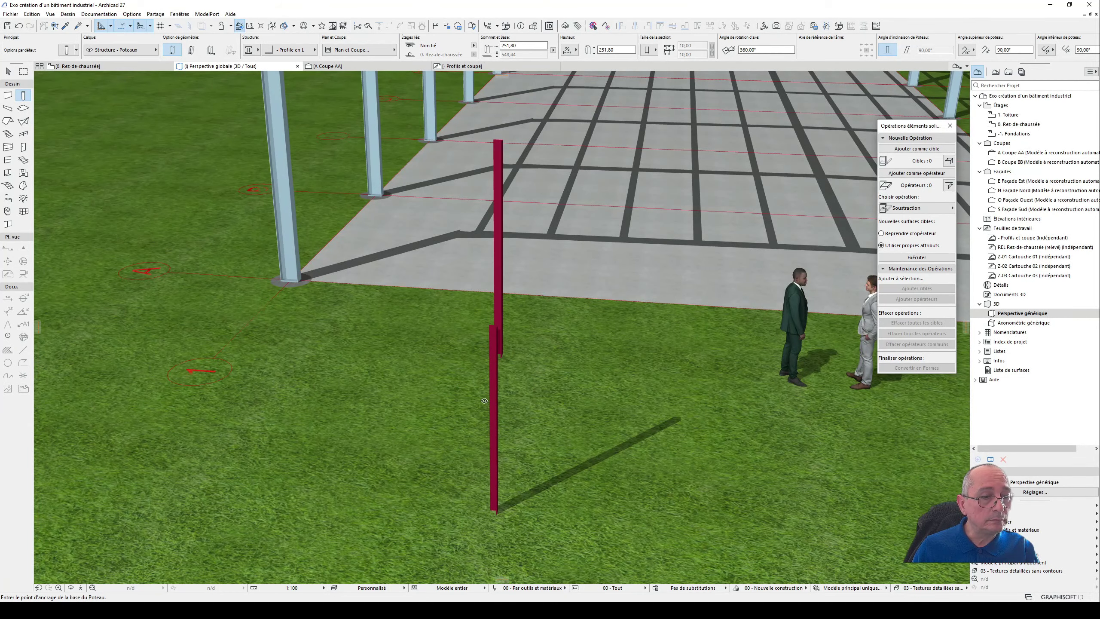
pyautogui.hotkey('ctrl', 'z')
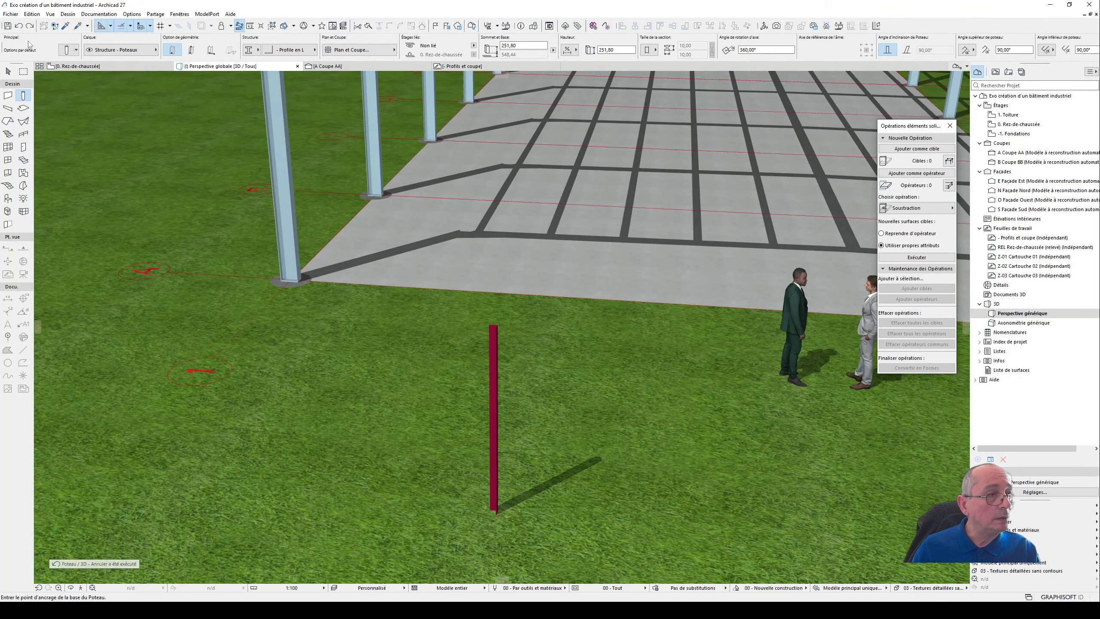
# - Select the L-profile column in the 3D perspective and stretch its top upward to a height of about 327 cm
pyautogui.click(8, 71)
pyautogui.click(495, 368)
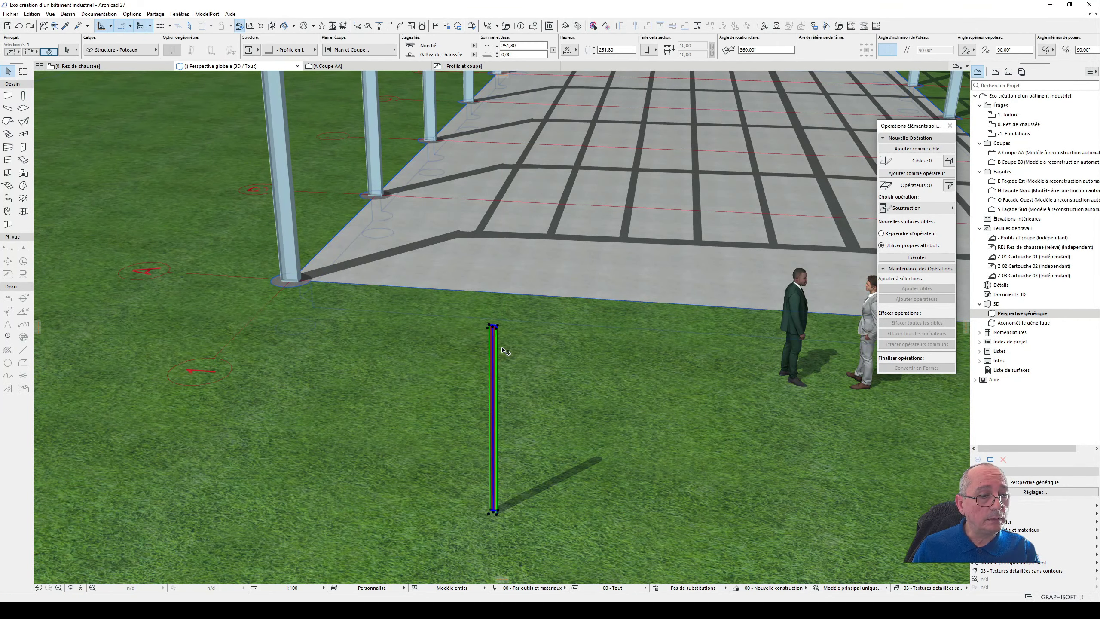
pyautogui.keyDown('shift'); pyautogui.moveTo(503, 352); pyautogui.dragTo(461, 386, button='middle'); pyautogui.keyUp('shift')
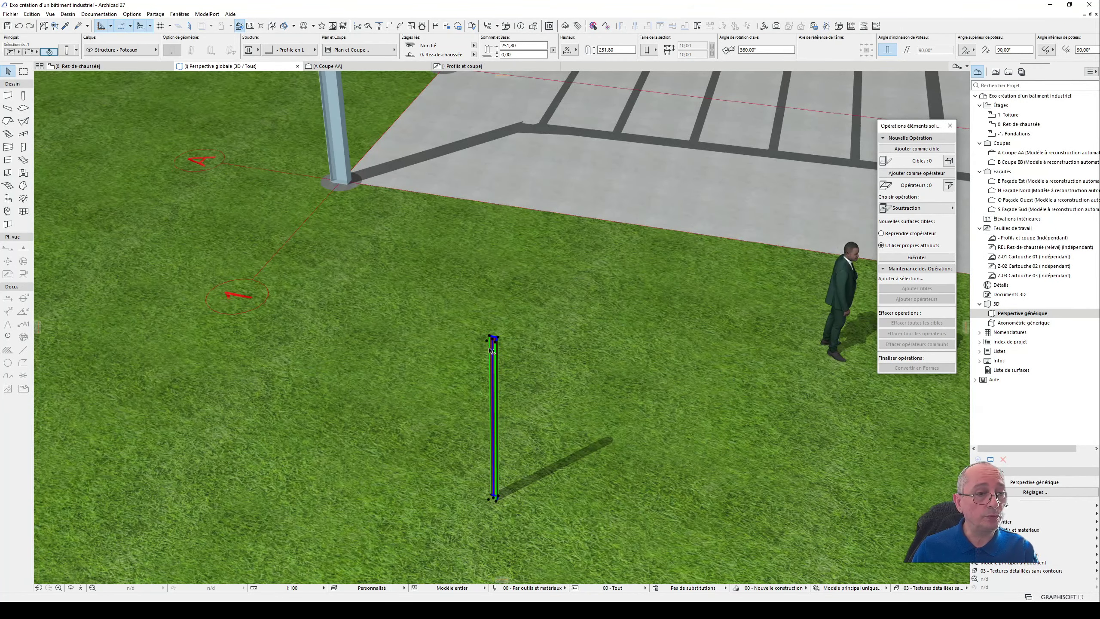
pyautogui.scroll(5, 493, 349)
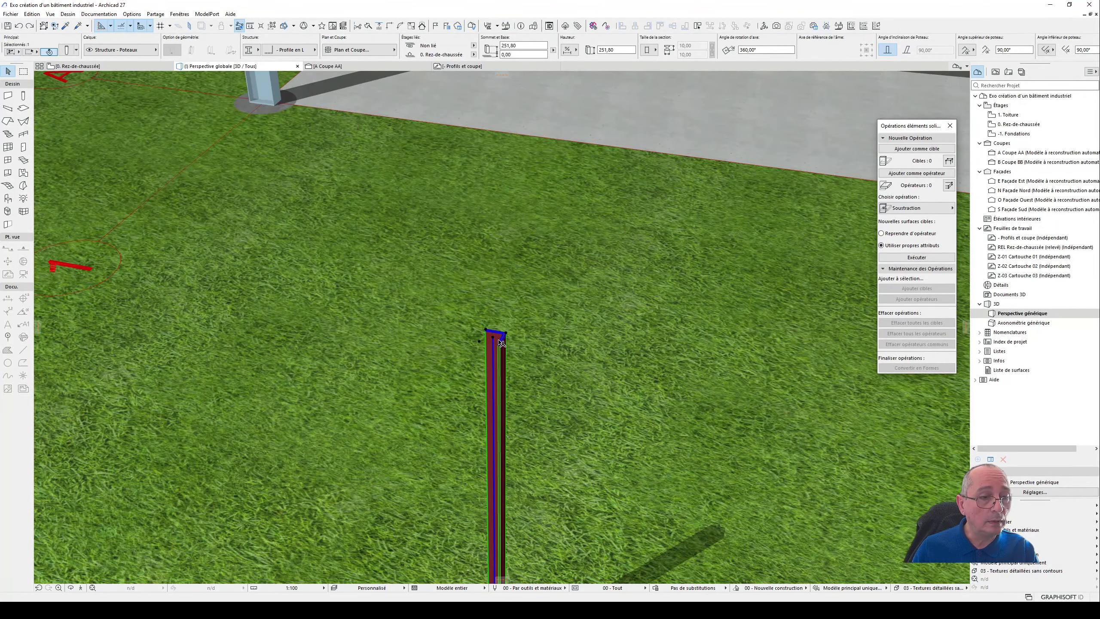
pyautogui.click(496, 340)
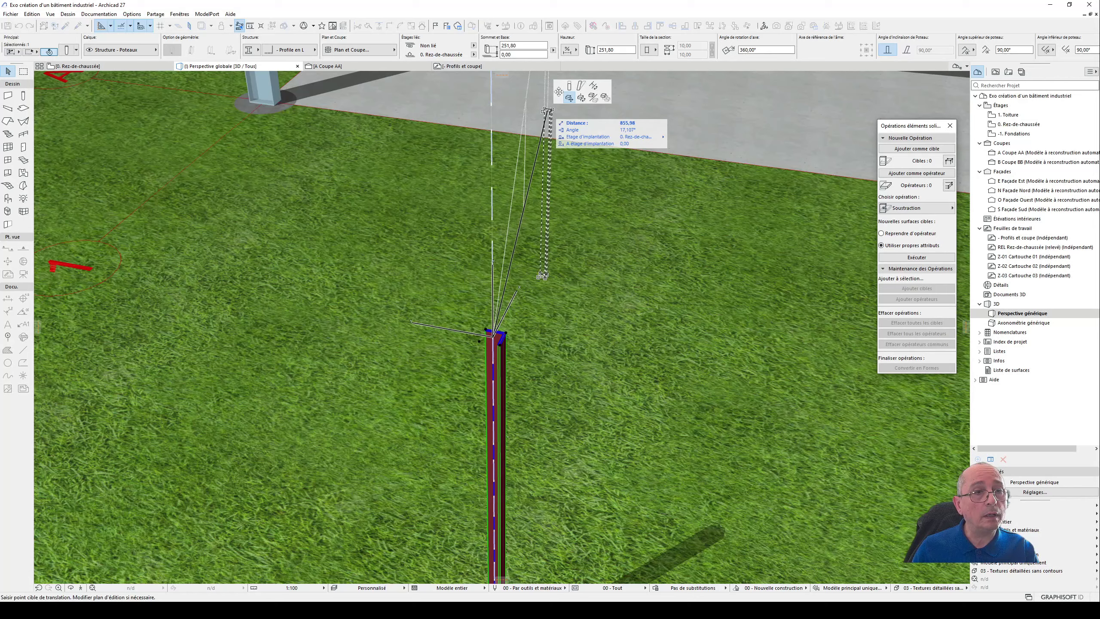
pyautogui.click(570, 86)
pyautogui.click(521, 200)
pyautogui.scroll(-5, 496, 200)
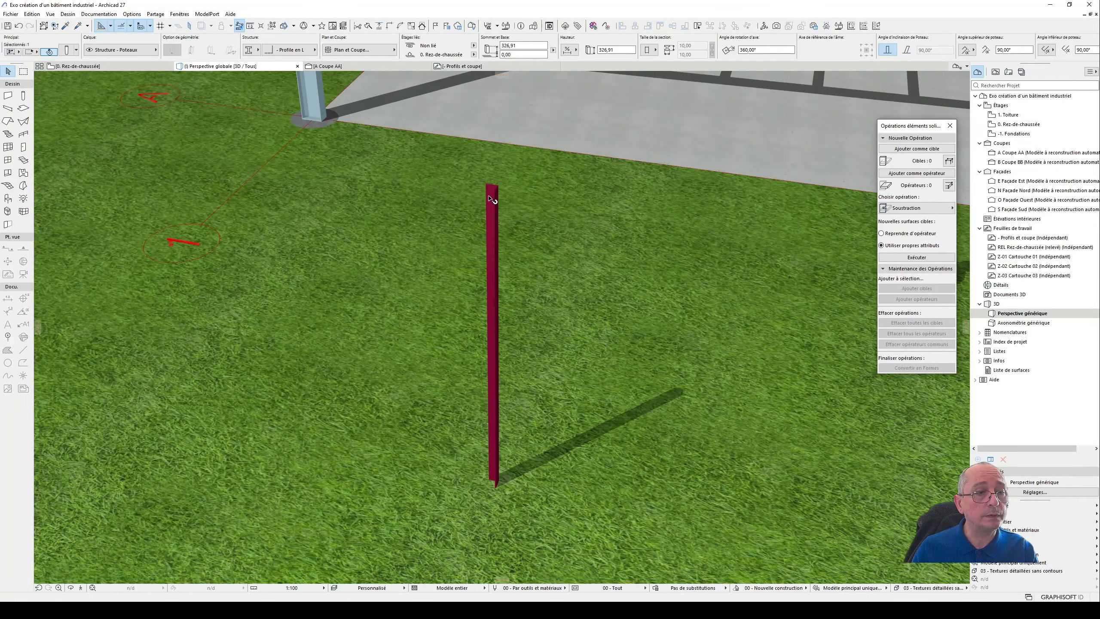
pyautogui.keyDown('shift'); pyautogui.moveTo(567, 277); pyautogui.dragTo(510, 277, button='middle'); pyautogui.keyUp('shift')
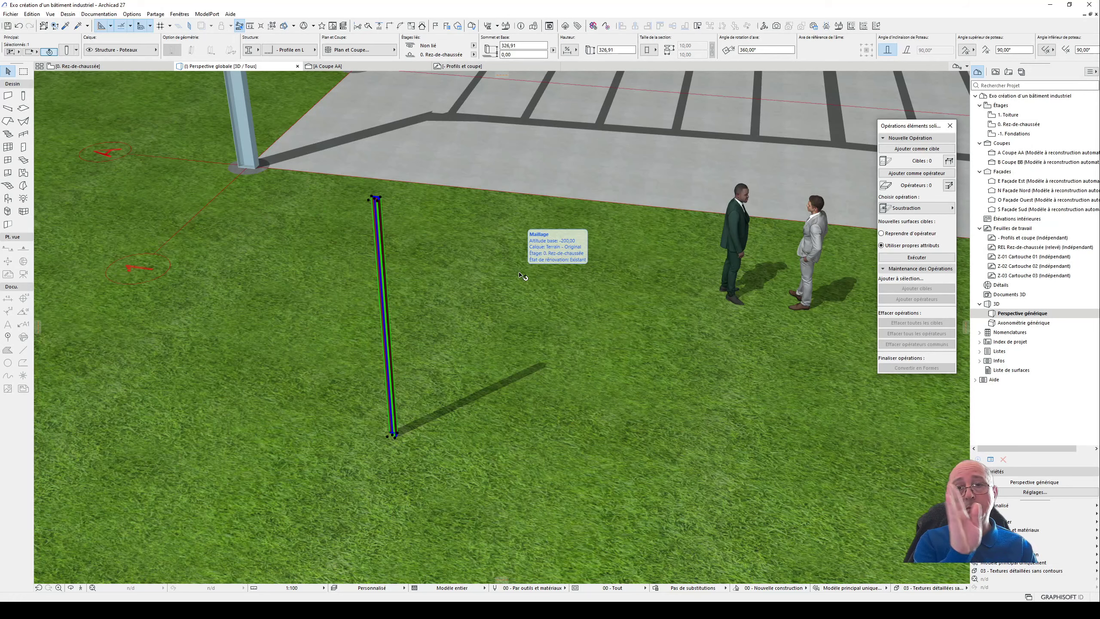
pyautogui.scroll(-2, 526, 364)
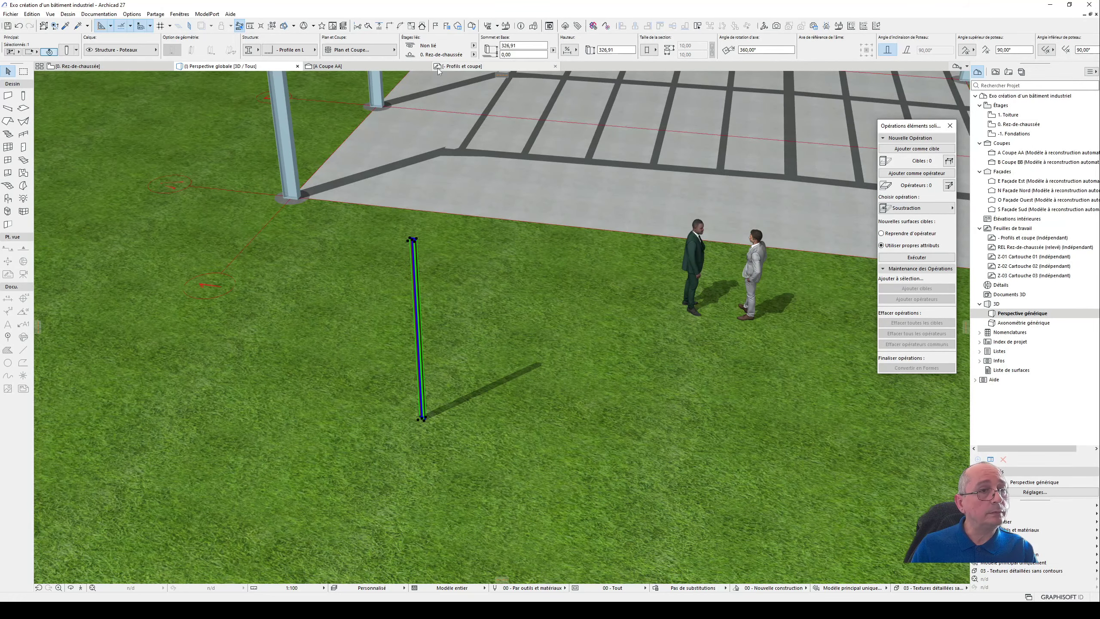
# - Examine the column in section AA, then the diagonal's angle and central square in the vertical bracing scheme on the Profils et coupe worksheet
pyautogui.click(338, 67)
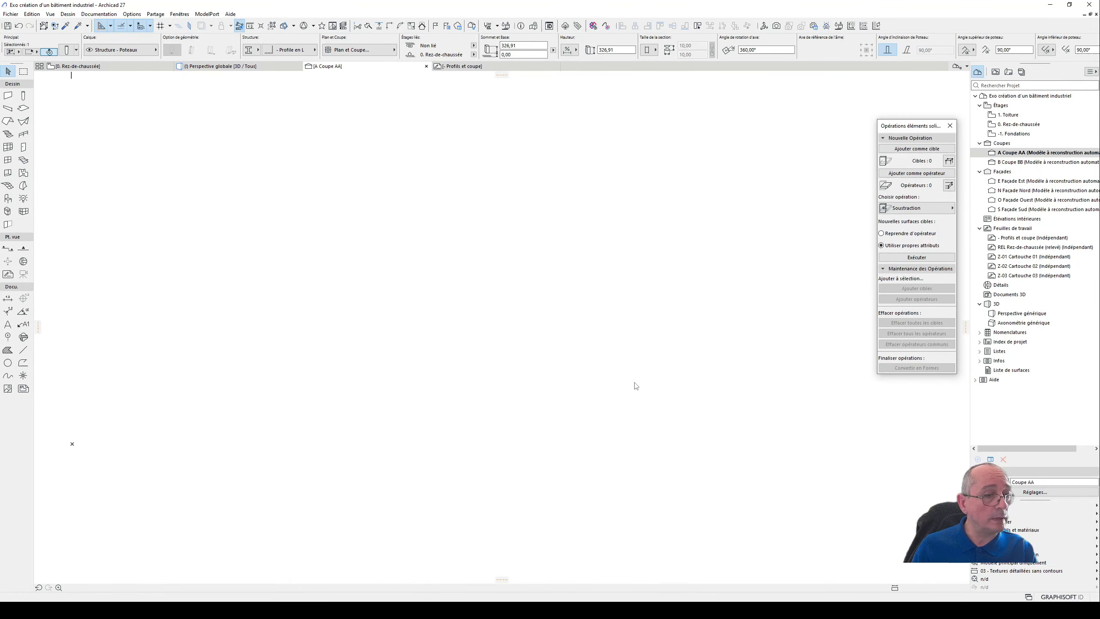
pyautogui.scroll(-3, 565, 340)
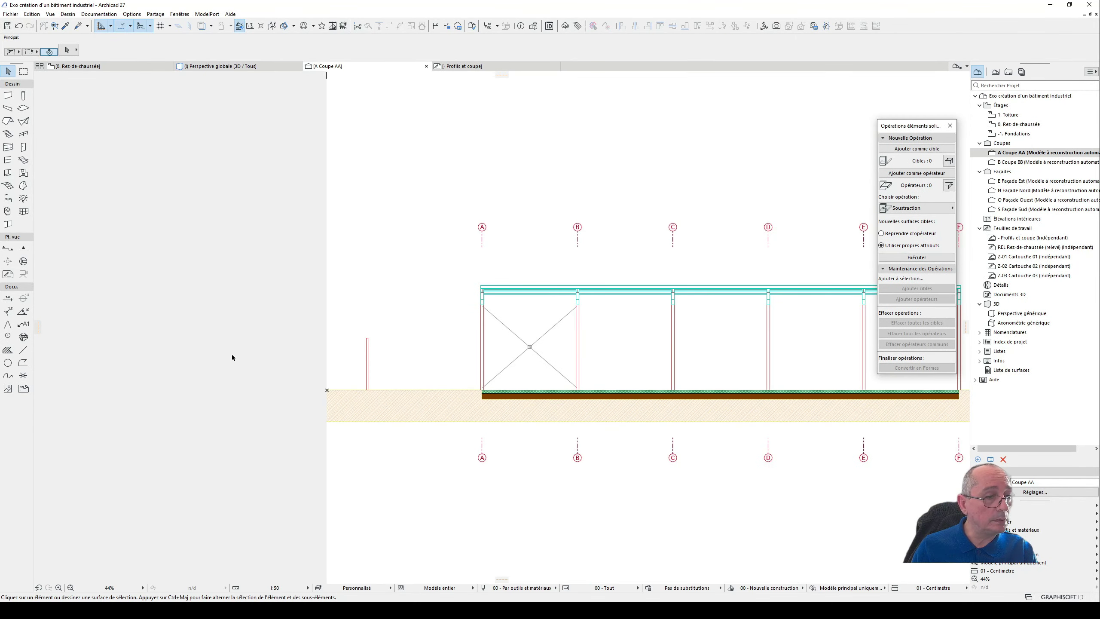
pyautogui.moveTo(358, 344); pyautogui.dragTo(287, 431, button='middle')
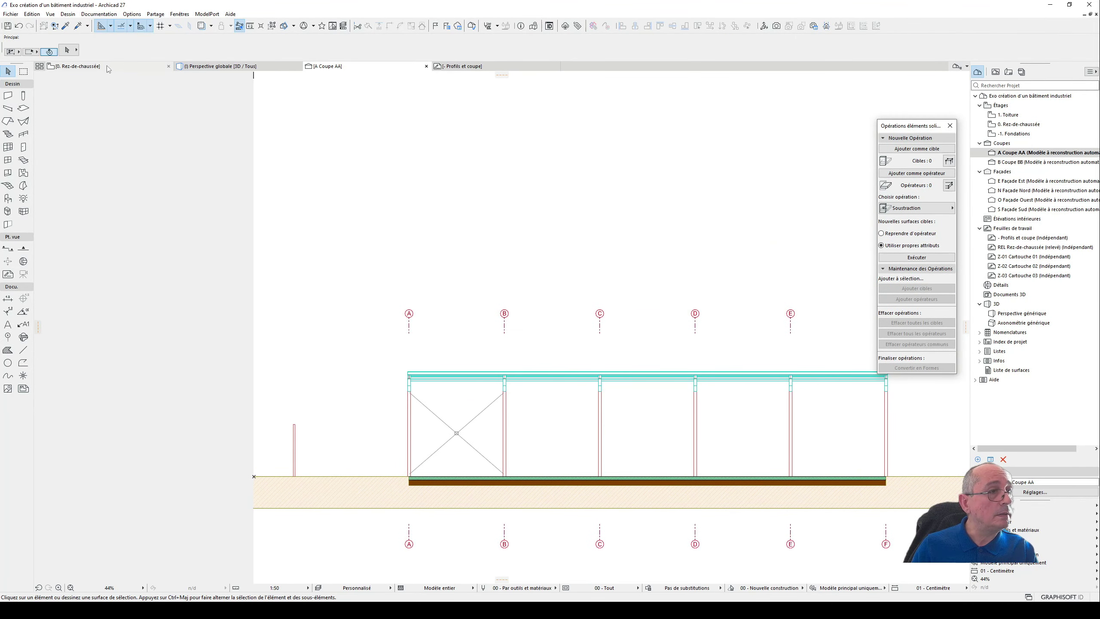
pyautogui.click(463, 66)
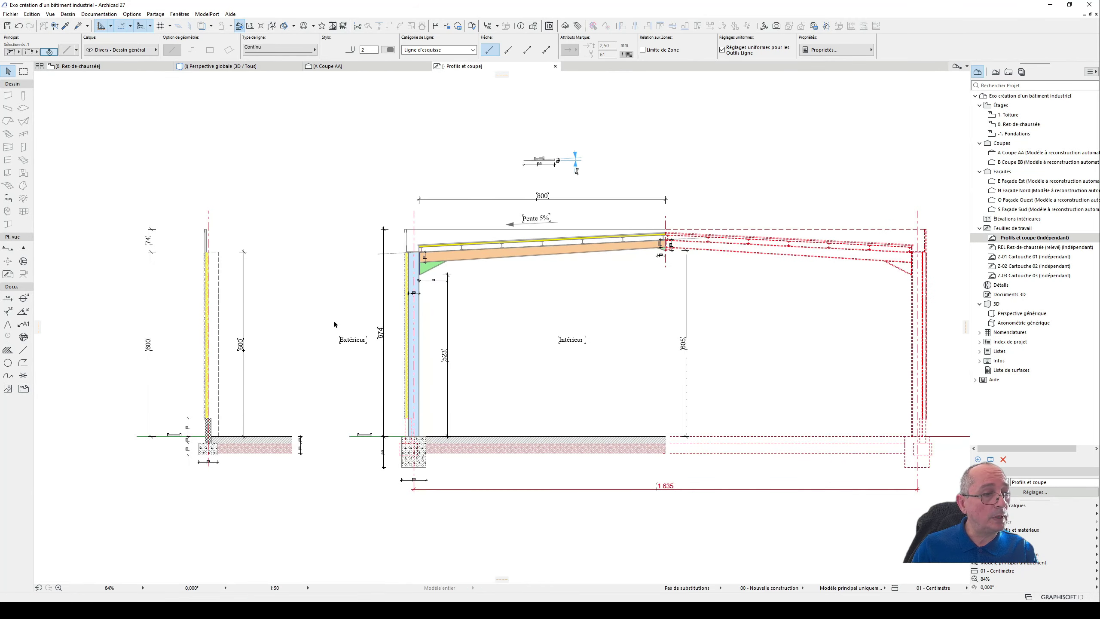
pyautogui.moveTo(180, 315); pyautogui.dragTo(757, 322, button='middle')
pyautogui.moveTo(68, 383); pyautogui.dragTo(474, 352, button='middle')
pyautogui.scroll(3, 465, 348)
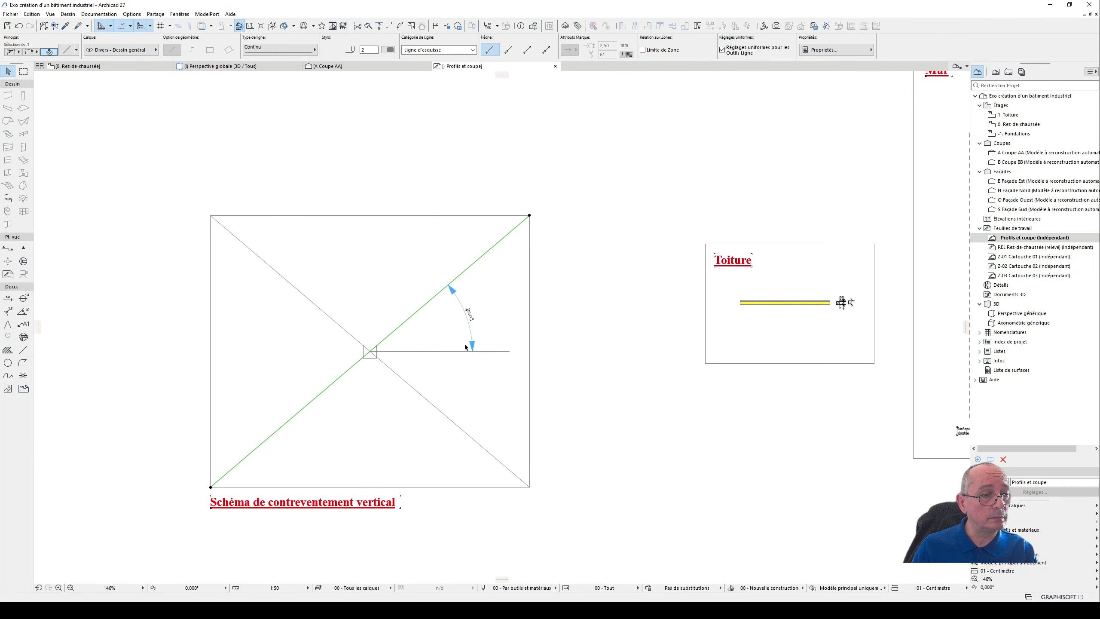
pyautogui.scroll(4, 487, 363)
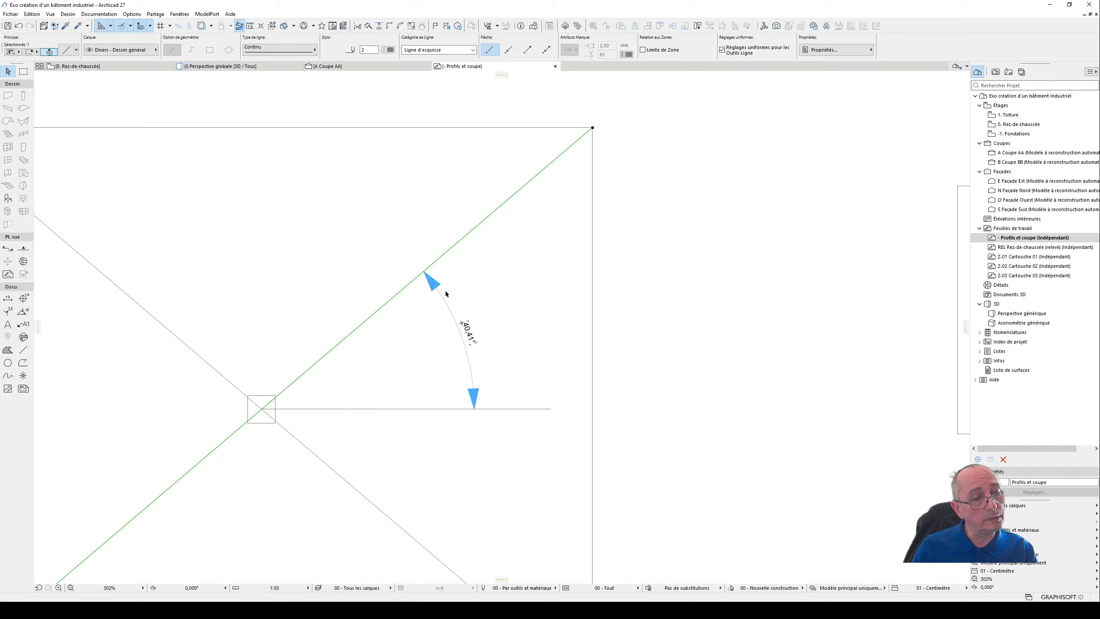
pyautogui.scroll(-4, 499, 275)
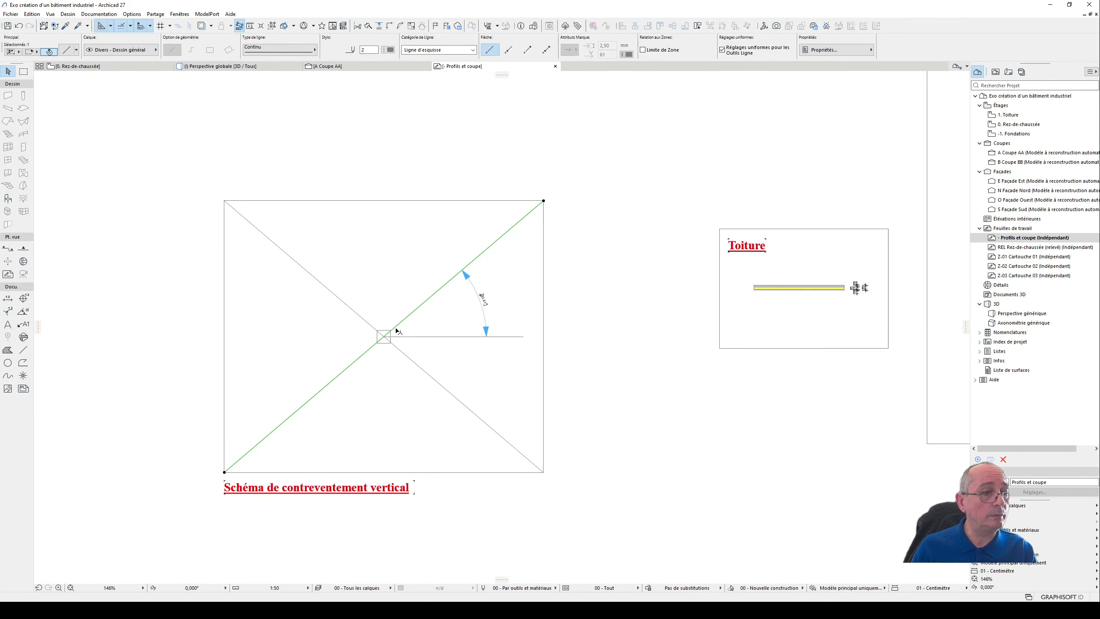
pyautogui.scroll(6, 392, 333)
pyautogui.click(386, 343)
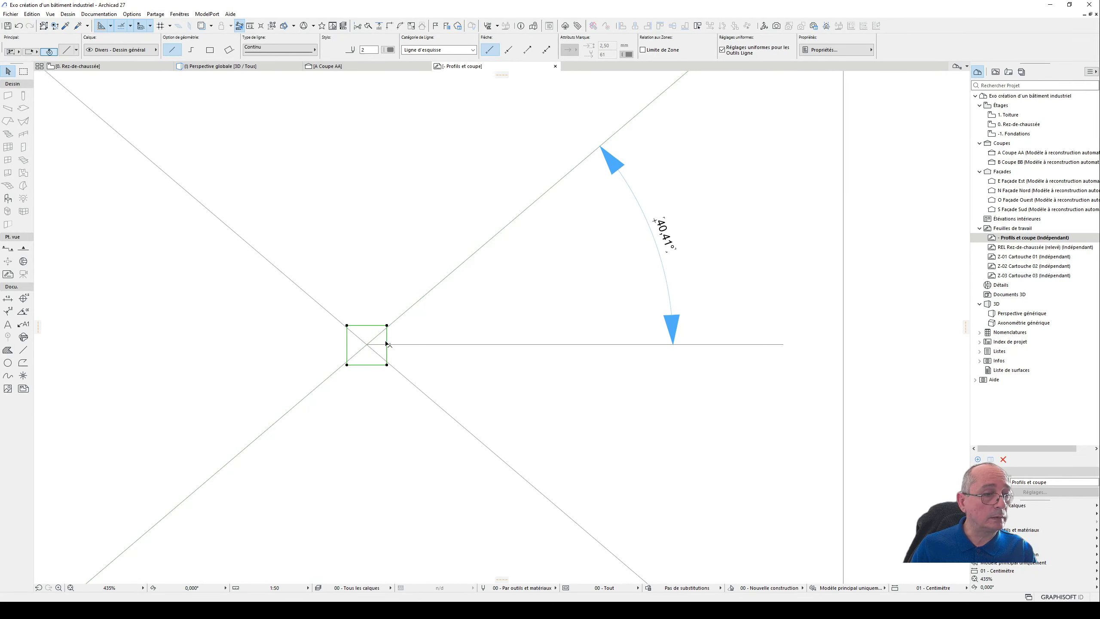
pyautogui.scroll(-11, 327, 333)
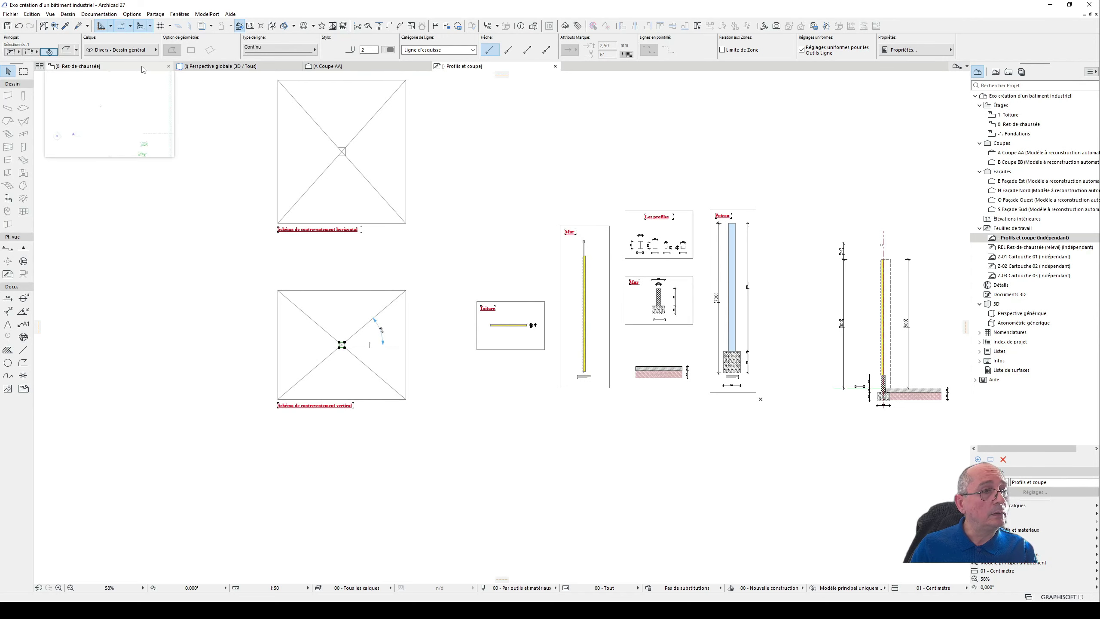
pyautogui.click(201, 65)
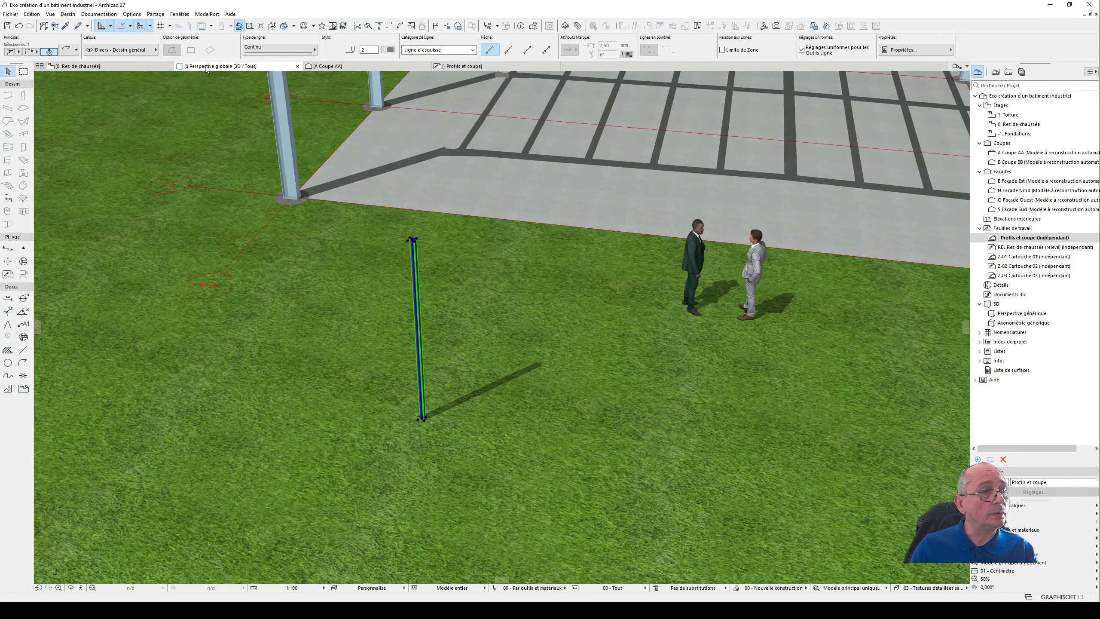
pyautogui.doubleClick(426, 306)
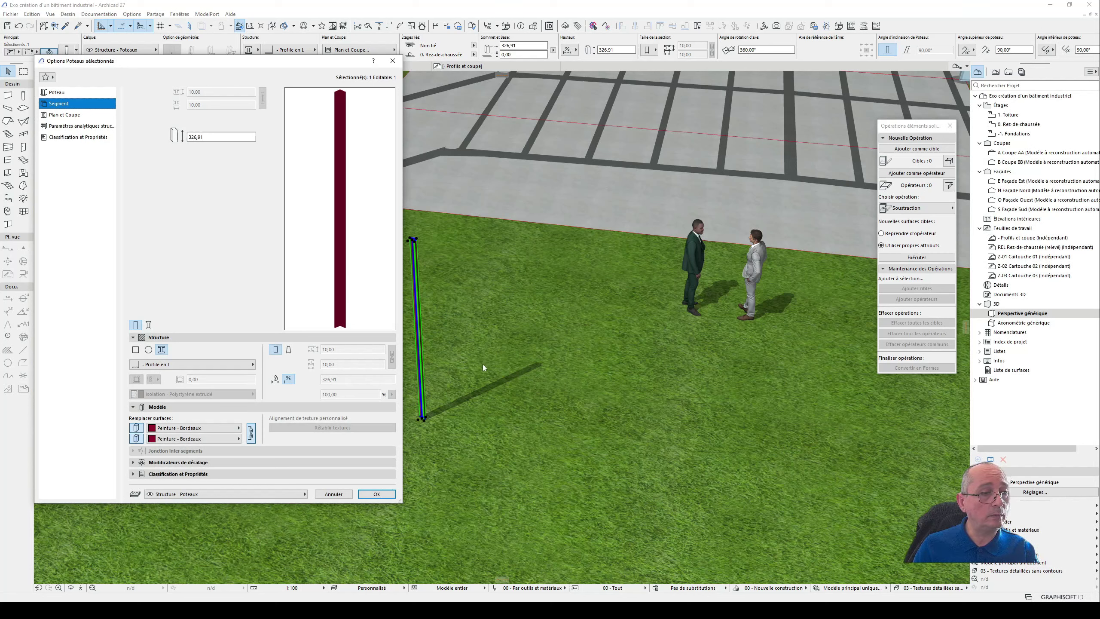
pyautogui.click(333, 494)
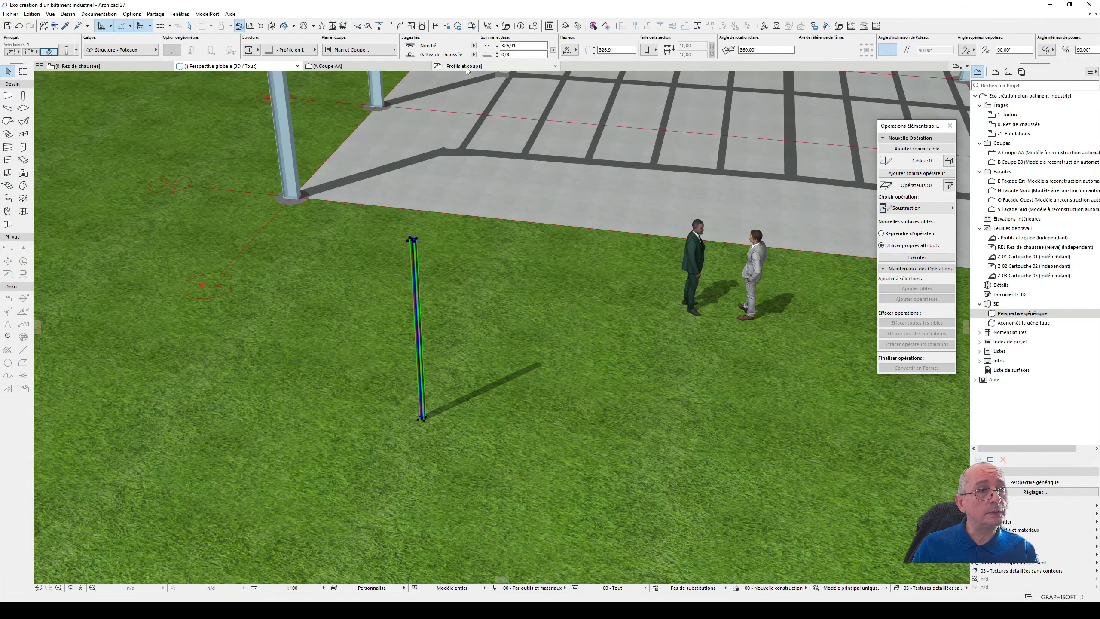
pyautogui.click(396, 67)
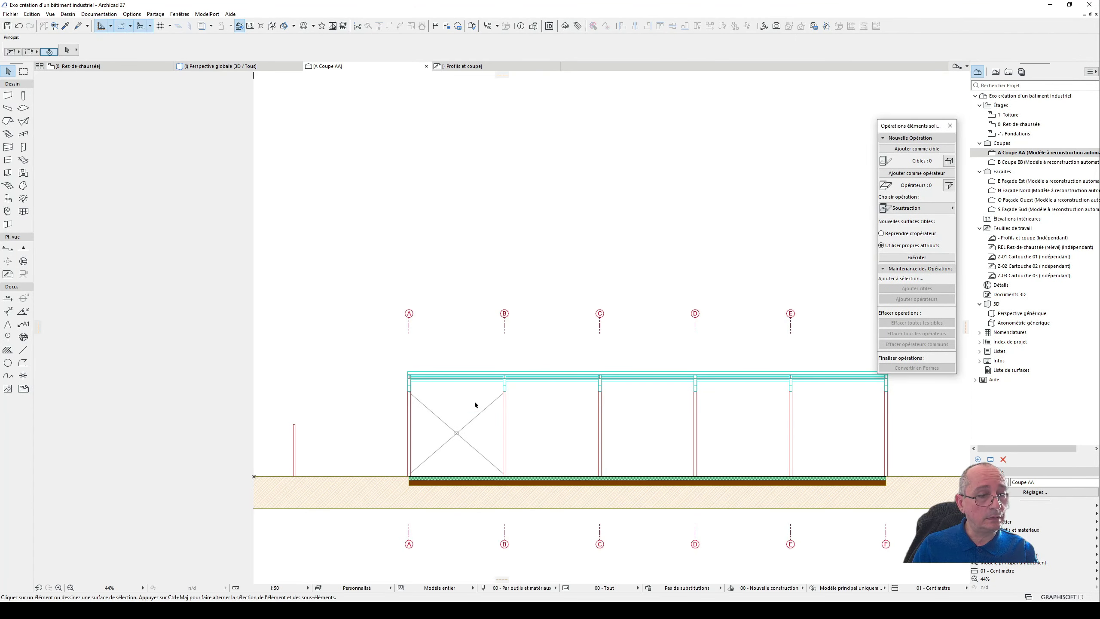
pyautogui.click(295, 449)
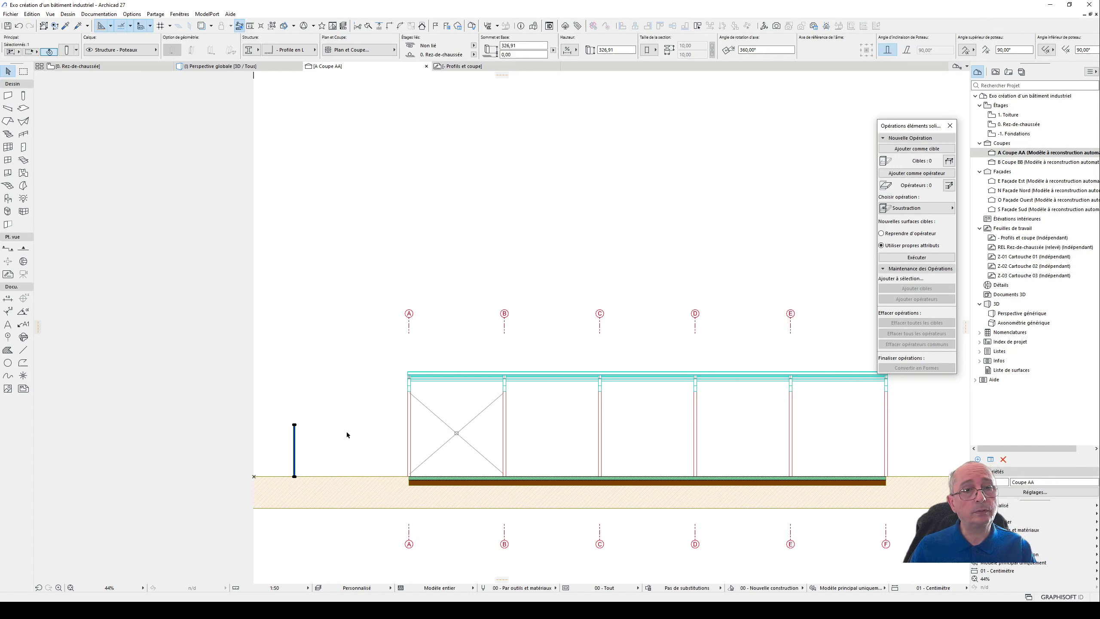
pyautogui.moveTo(329, 408); pyautogui.dragTo(371, 389, button='middle')
pyautogui.scroll(-2, 365, 308)
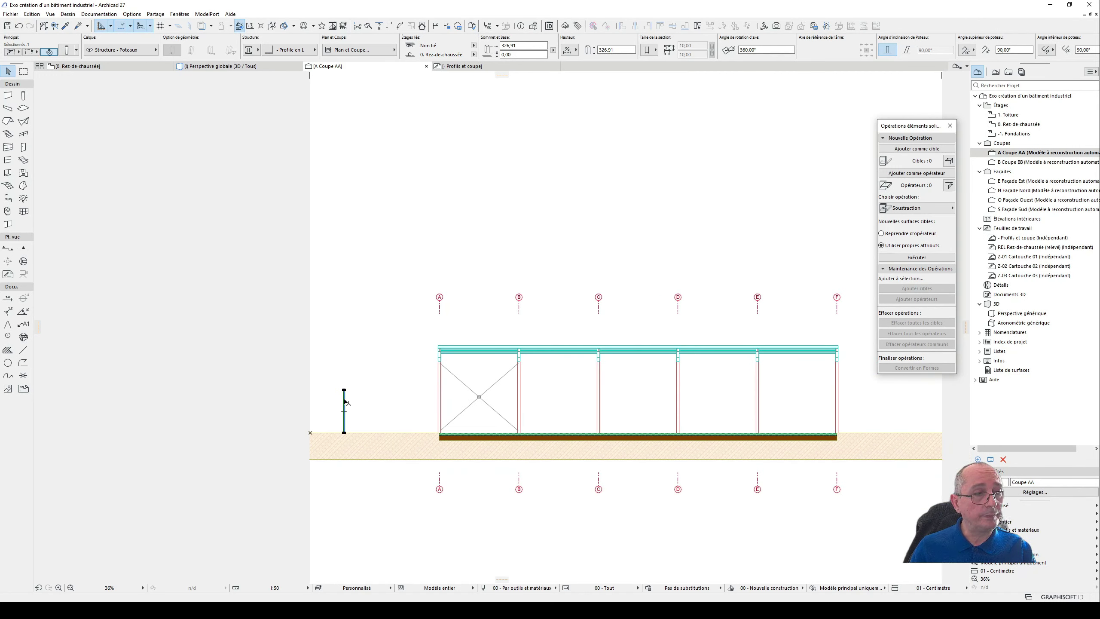
# - On the Rez-de-chaussée plan, make the L-profile column slanted with an inclination angle of 40,41°
pyautogui.click(126, 69)
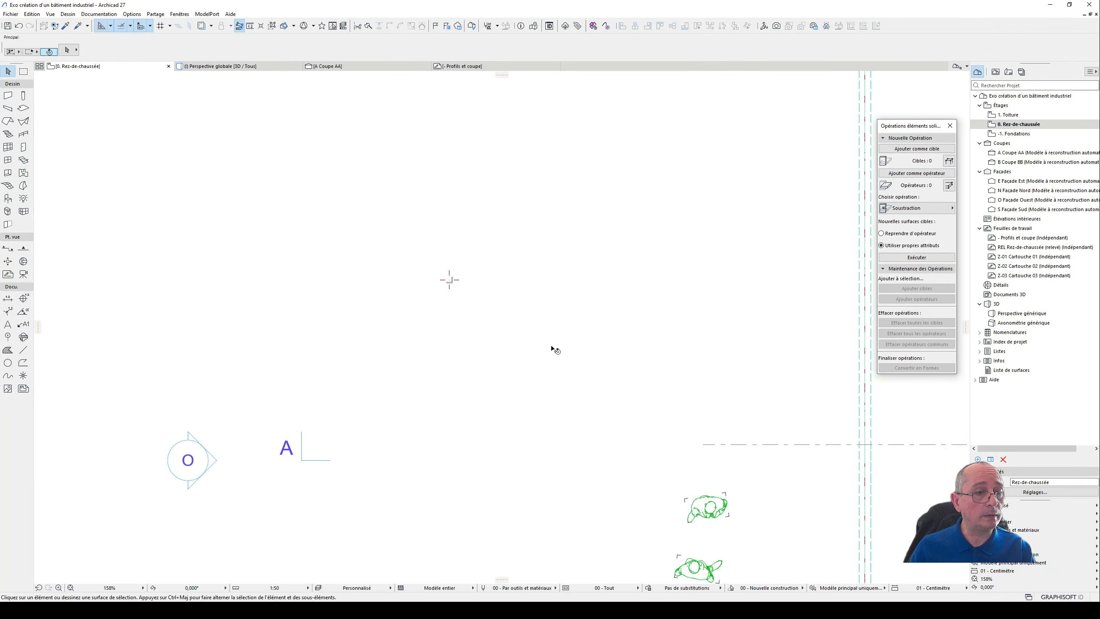
pyautogui.click(450, 282)
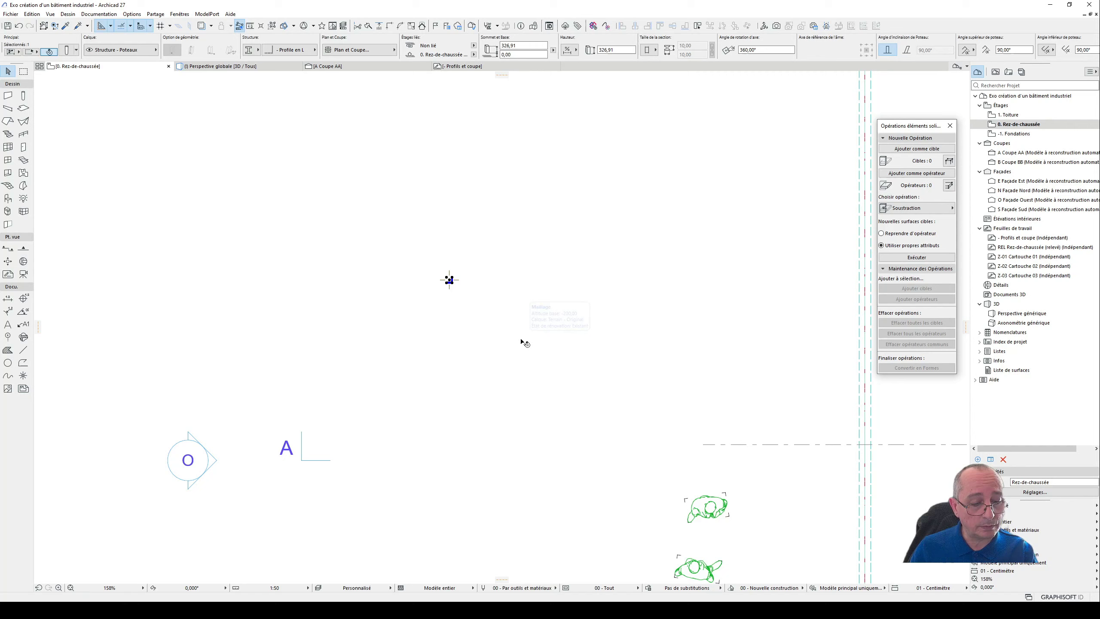
pyautogui.hotkey('ctrl', 't')
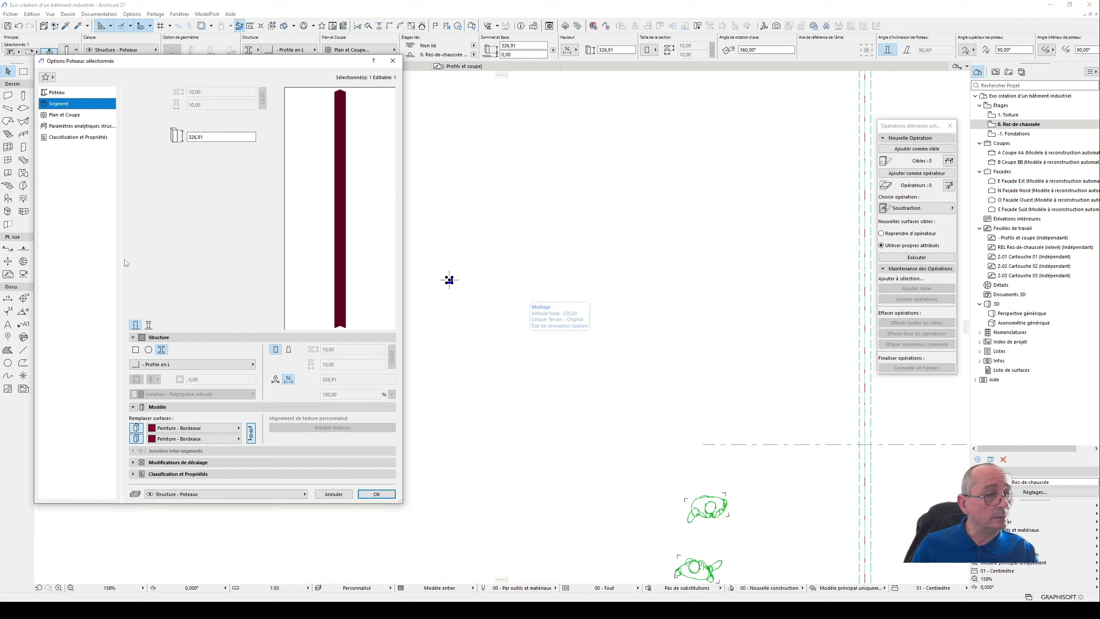
pyautogui.click(58, 93)
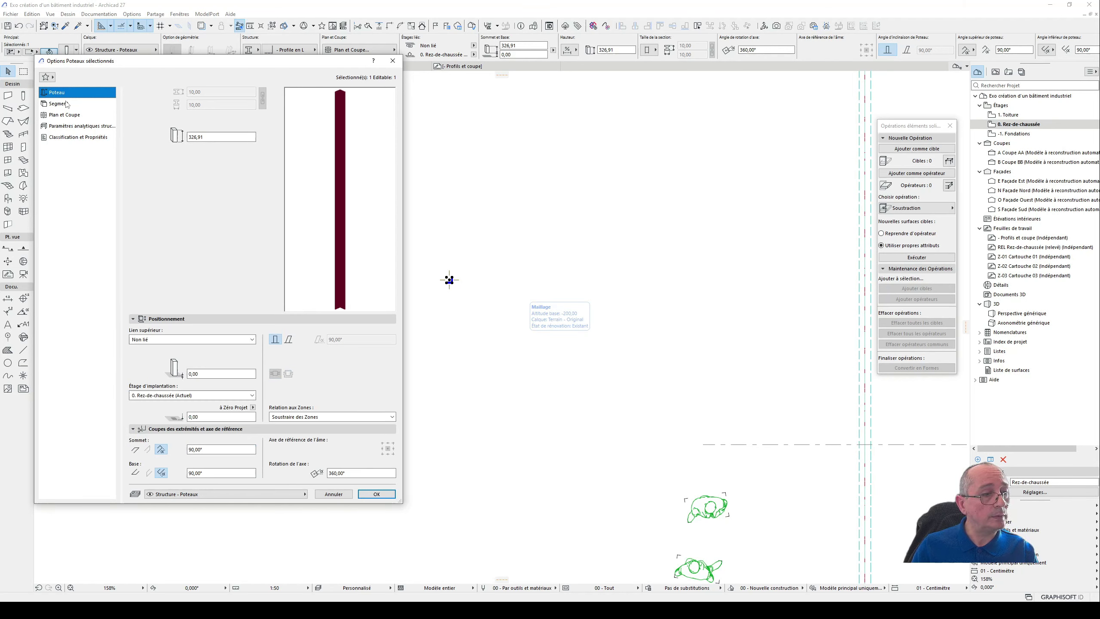
pyautogui.click(289, 340)
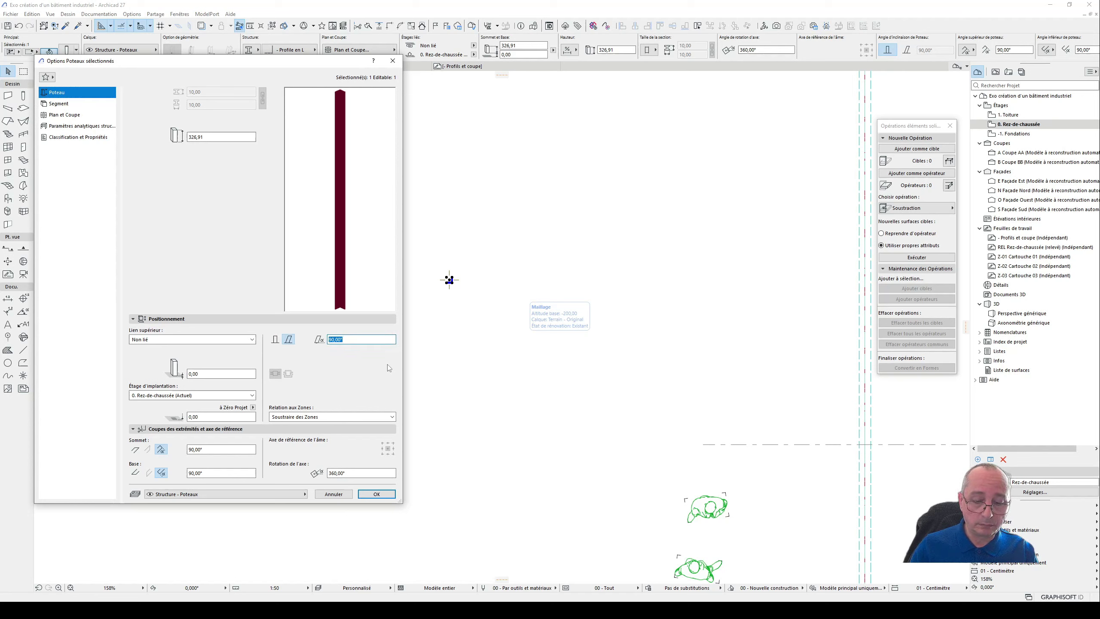
pyautogui.write('40,4')
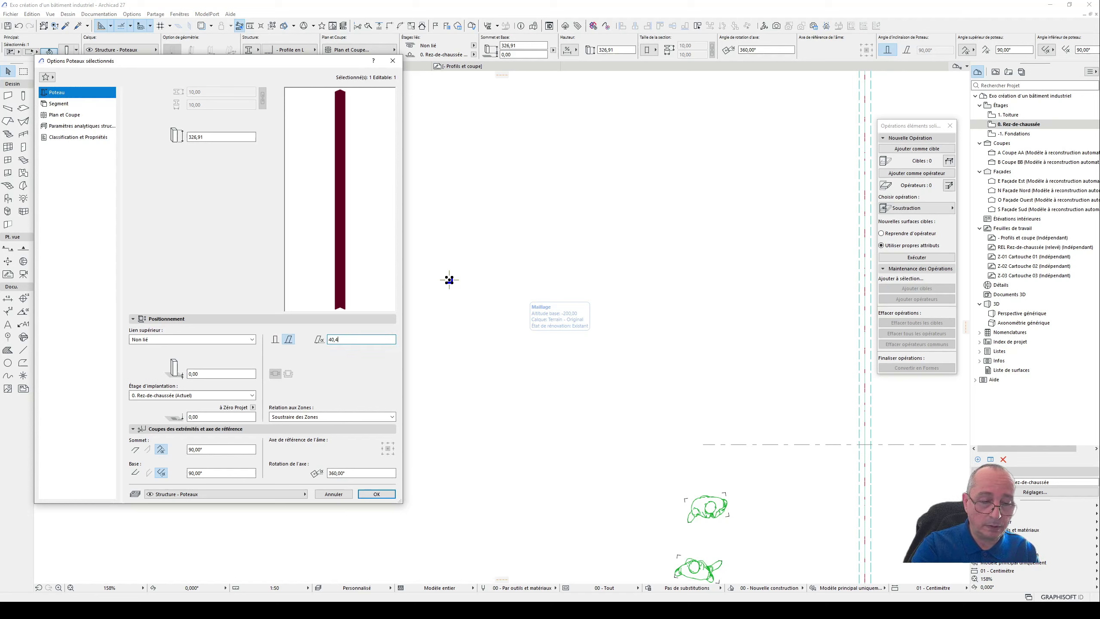
pyautogui.write('1')
pyautogui.press('Return')
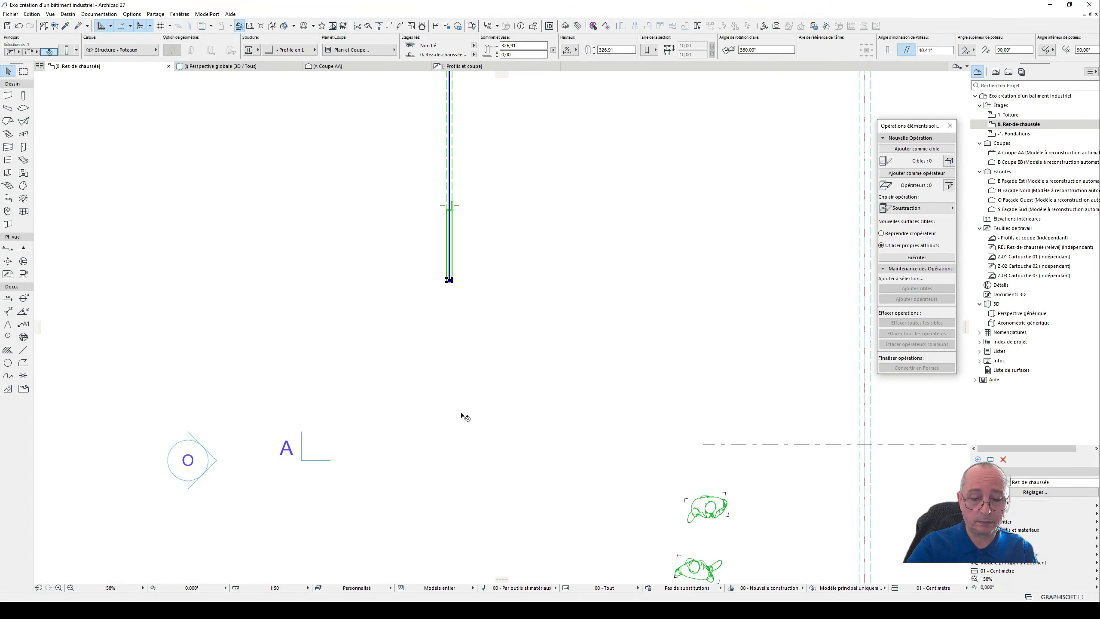
# - Inspect the slanted L-profile column from several sides in the 3D perspective and return to the Rez-de-chaussée plan
pyautogui.press('F3')
pyautogui.moveTo(368, 382); pyautogui.dragTo(9, 320, button='middle')
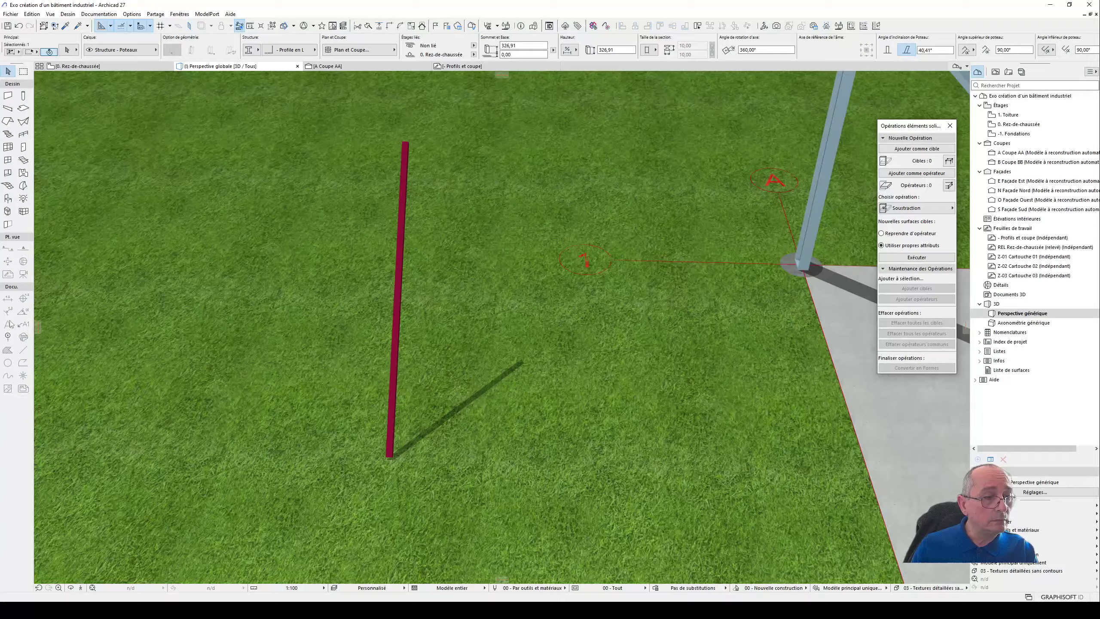
pyautogui.keyDown('shift'); pyautogui.moveTo(521, 330); pyautogui.dragTo(947, 306, button='middle'); pyautogui.keyUp('shift')
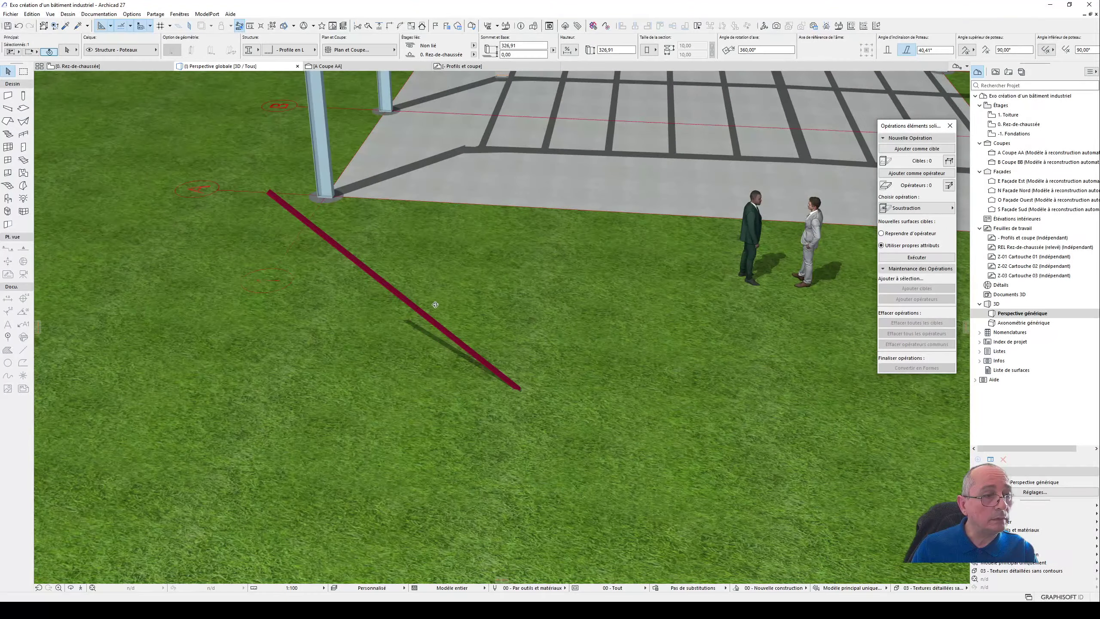
pyautogui.keyDown('shift'); pyautogui.moveTo(435, 304); pyautogui.dragTo(934, 330, button='middle'); pyautogui.keyUp('shift')
pyautogui.keyDown('shift'); pyautogui.moveTo(548, 324); pyautogui.dragTo(617, 485, button='middle'); pyautogui.keyUp('shift')
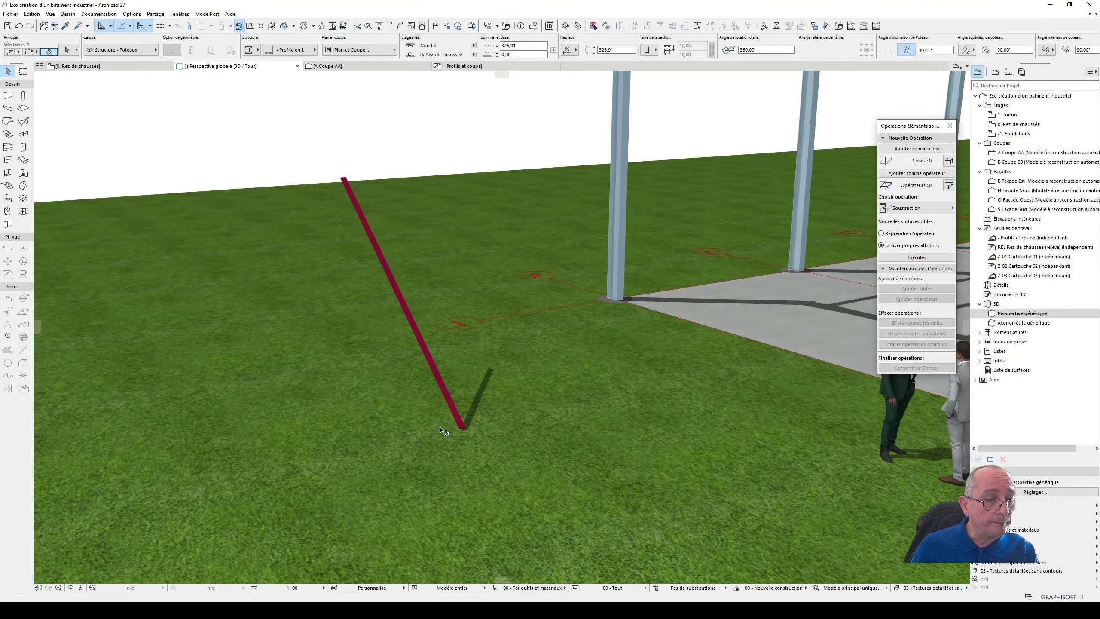
pyautogui.scroll(5, 468, 427)
pyautogui.keyDown('shift'); pyautogui.moveTo(383, 312); pyautogui.dragTo(729, 504, button='middle'); pyautogui.keyUp('shift')
pyautogui.keyDown('shift'); pyautogui.moveTo(438, 279); pyautogui.dragTo(428, 331, button='middle'); pyautogui.keyUp('shift')
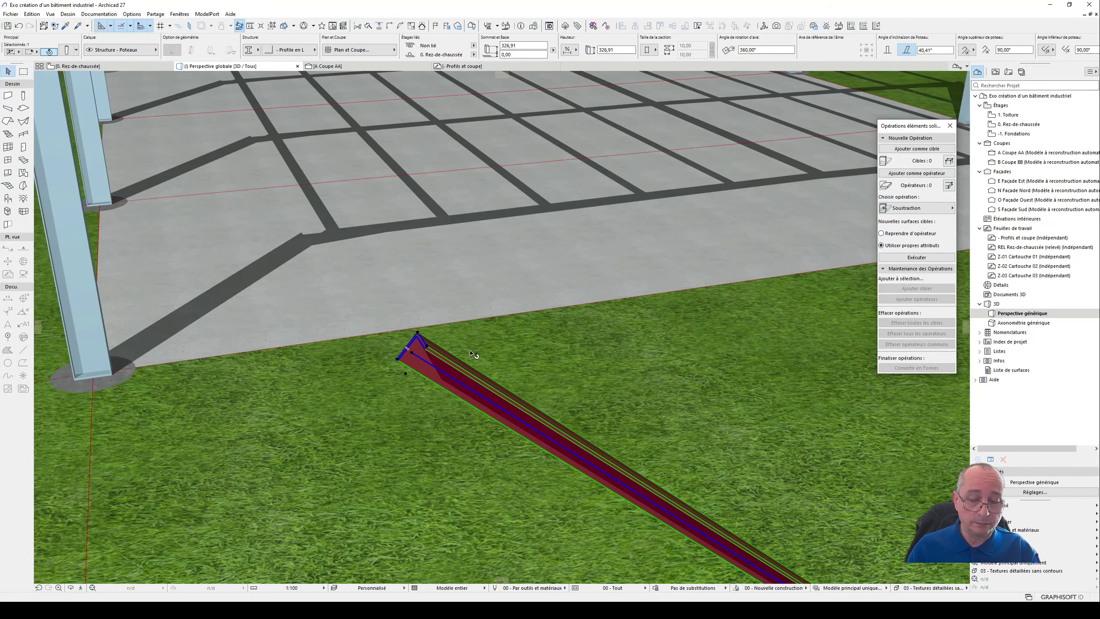
pyautogui.press('F2')
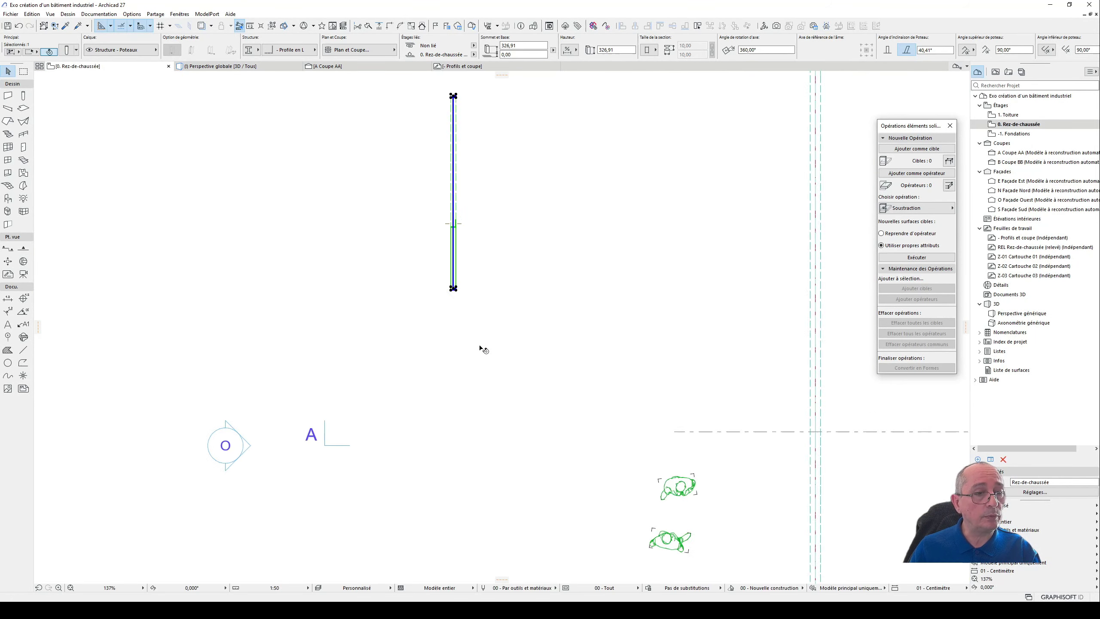
pyautogui.scroll(-3, 482, 349)
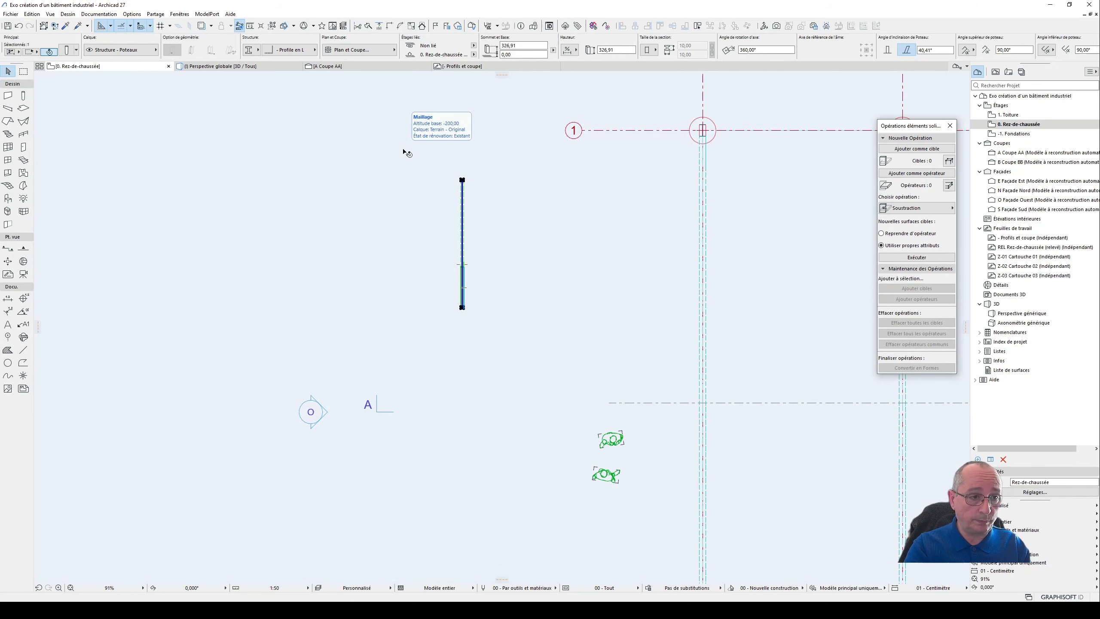
# - Check the slanted L-profile column in the 3D perspective, then deselect it on the Rez-de-chaussée plan
pyautogui.press('F3')
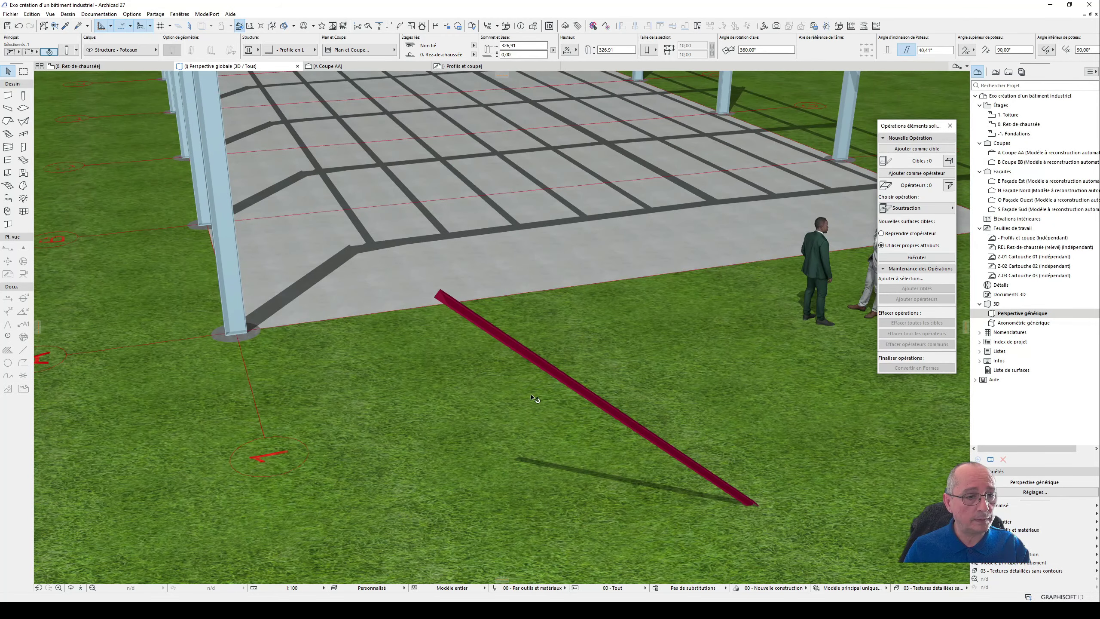
pyautogui.press('F2')
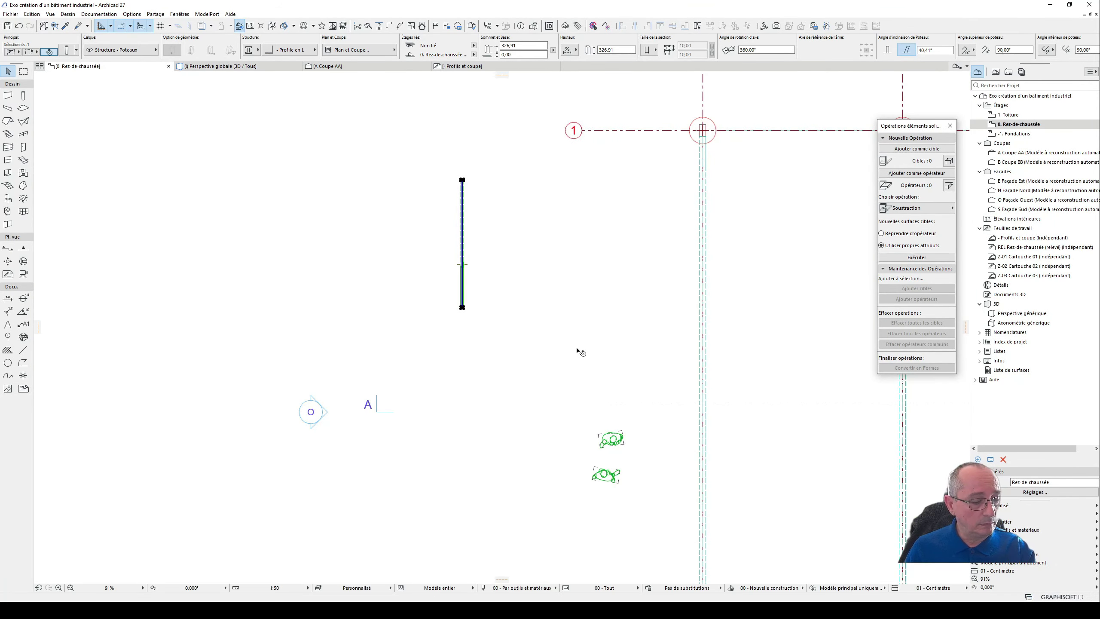
pyautogui.press('Escape')
pyautogui.scroll(6, 472, 242)
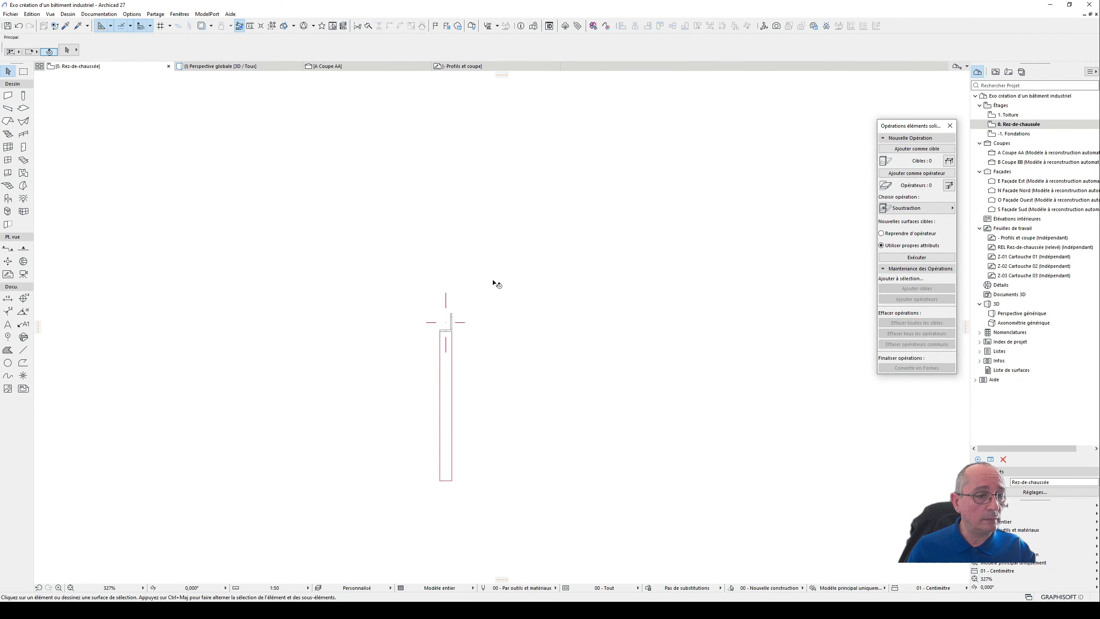
pyautogui.doubleClick(24, 97)
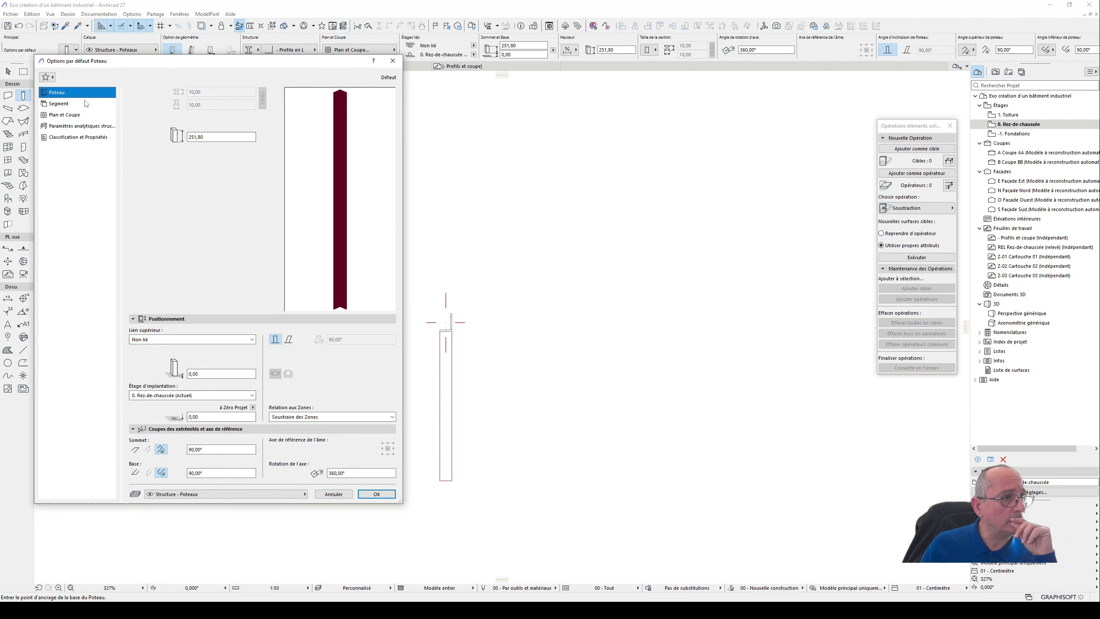
pyautogui.moveTo(216, 137); pyautogui.dragTo(184, 140)
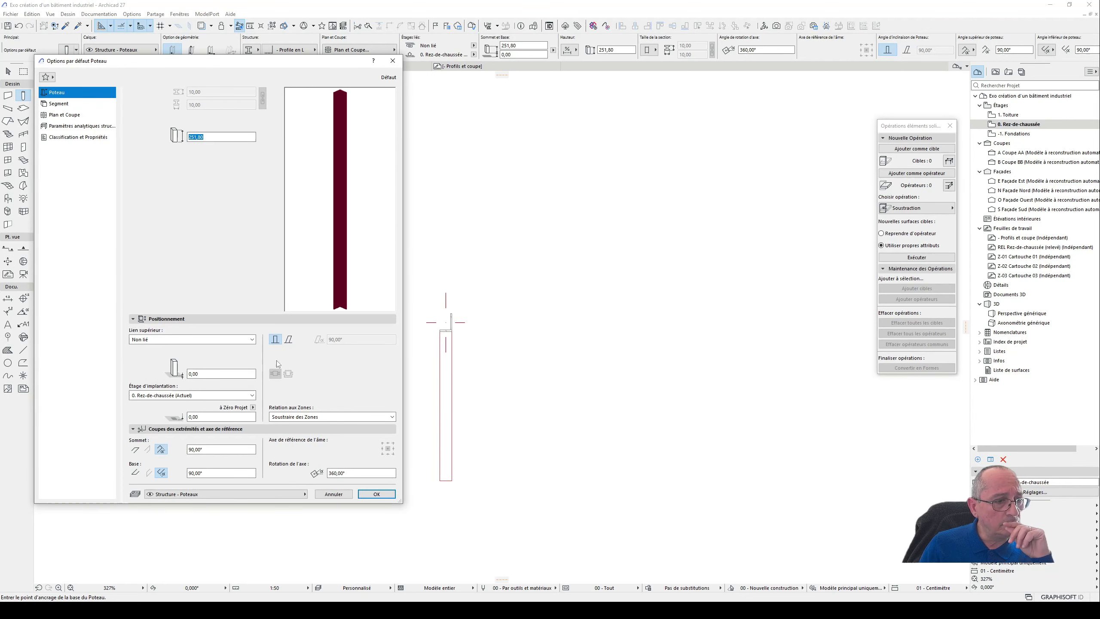
pyautogui.click(333, 494)
pyautogui.scroll(-5, 446, 329)
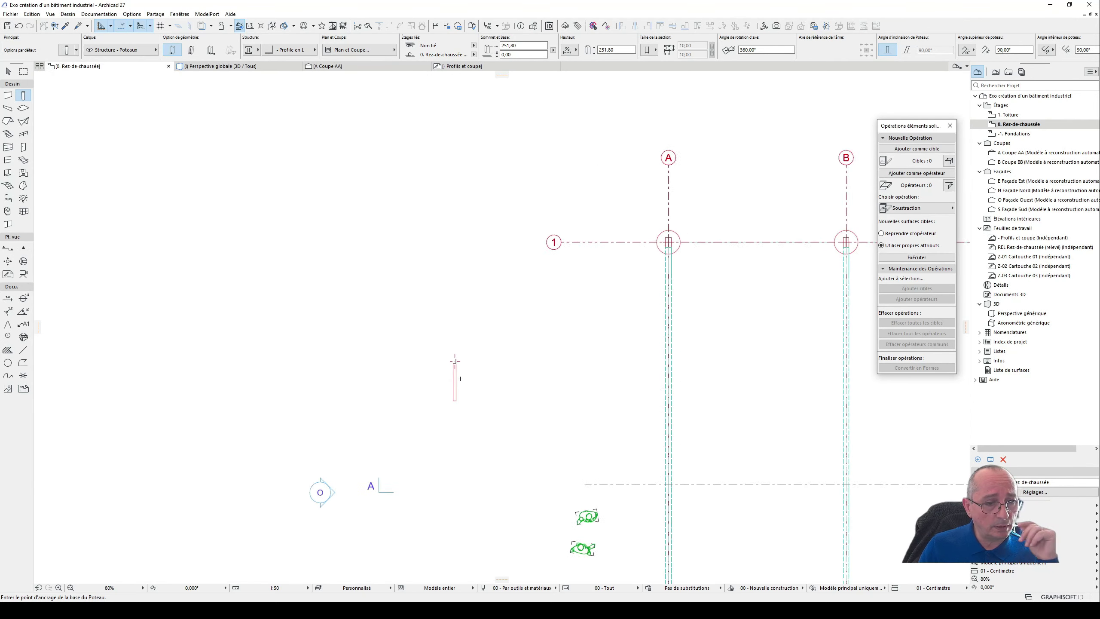
pyautogui.moveTo(575, 402); pyautogui.dragTo(464, 322, button='middle')
# - Measure the side of the central square in the vertical bracing scheme on the Profils et coupe worksheet
pyautogui.click(458, 66)
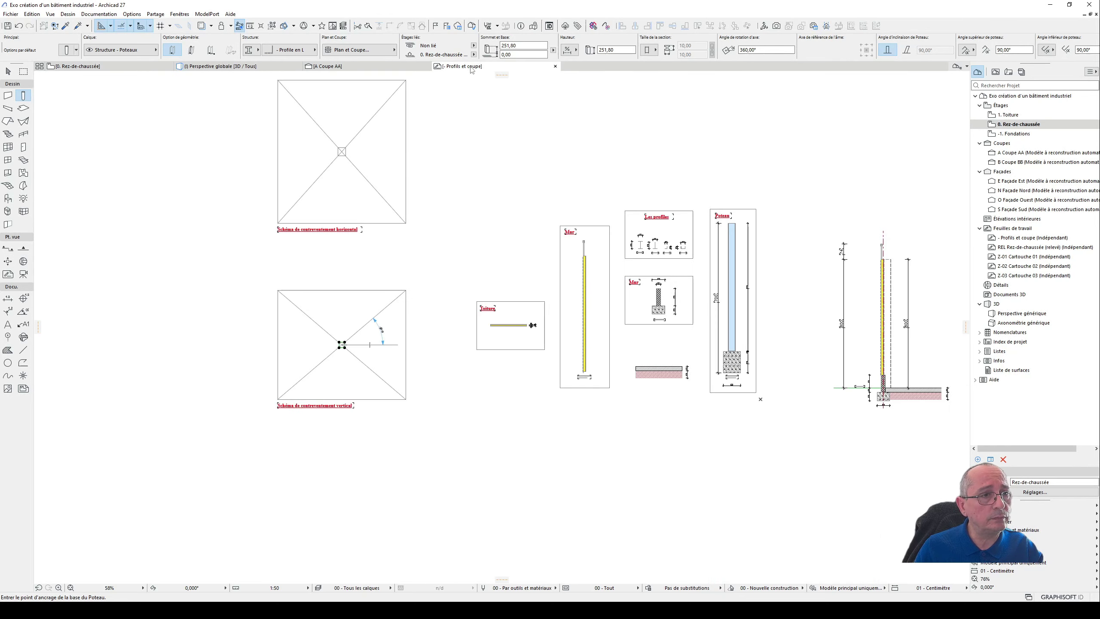
pyautogui.scroll(5, 347, 346)
pyautogui.scroll(3, 355, 379)
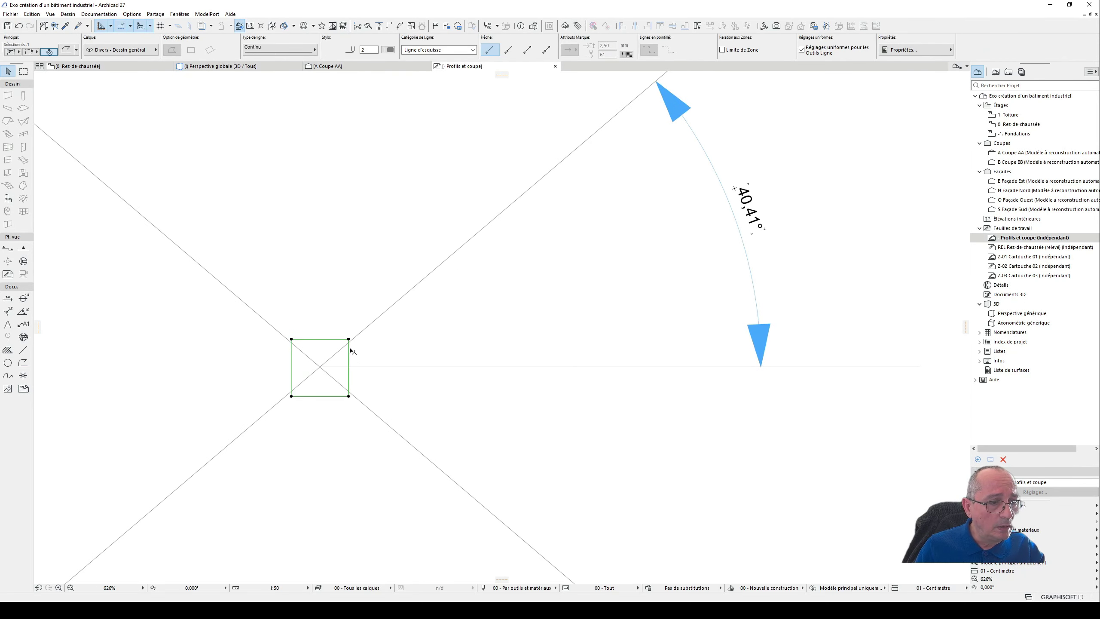
pyautogui.click(348, 340)
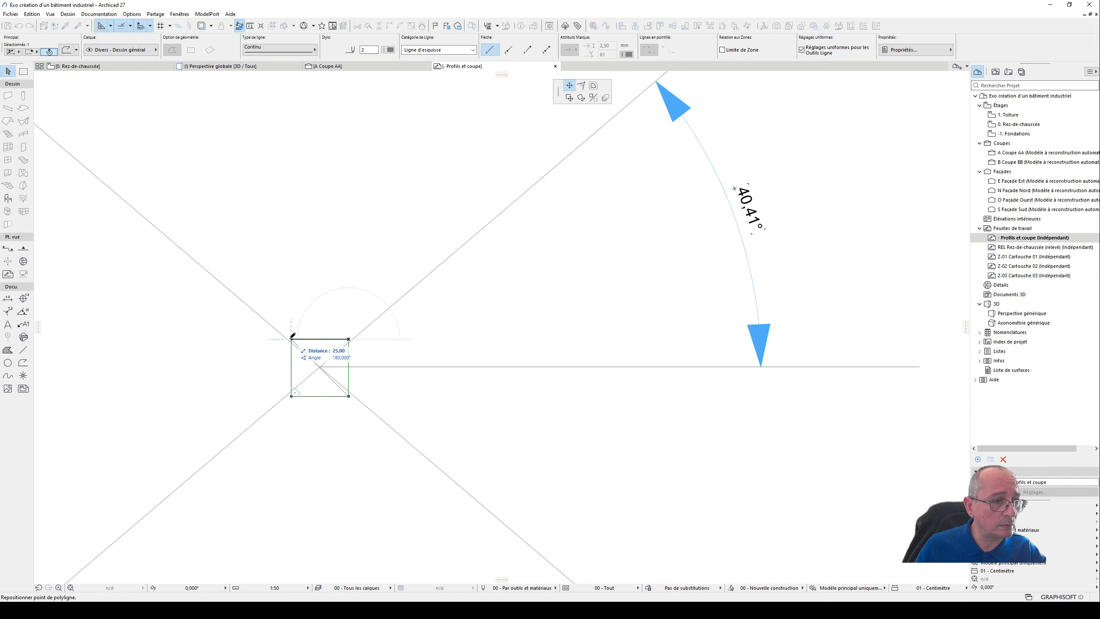
pyautogui.press('Escape')
pyautogui.press('Escape')
pyautogui.scroll(-4, 367, 338)
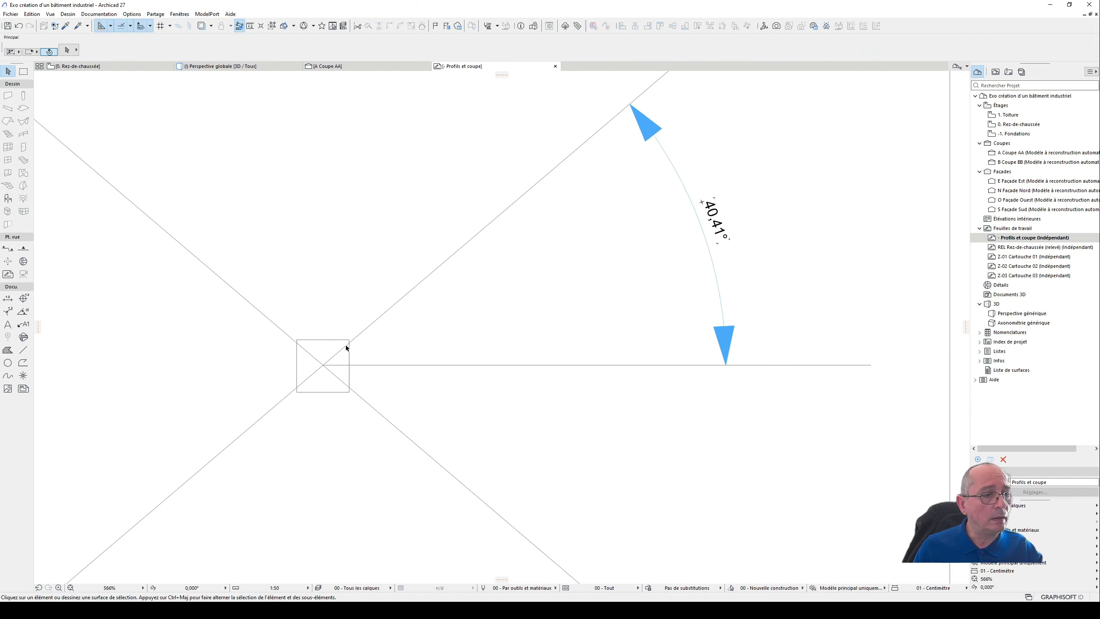
pyautogui.scroll(-2, 348, 350)
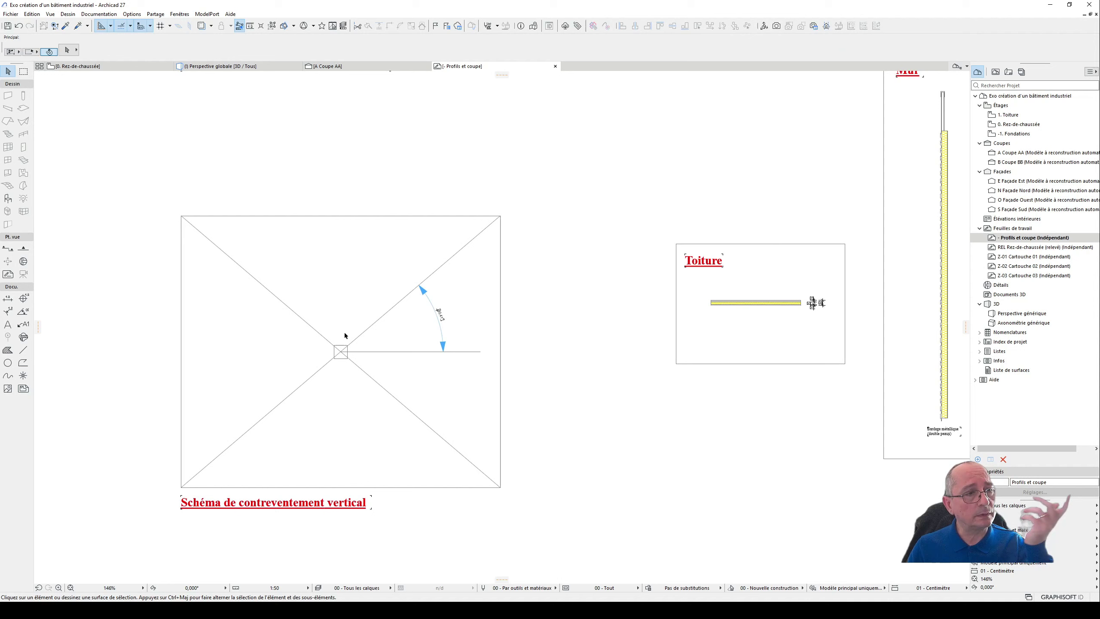
# - Return to the Rez-de-chaussée plan and compare the slanted L-profile column's plan symbol with its 3D perspective view
pyautogui.click(129, 67)
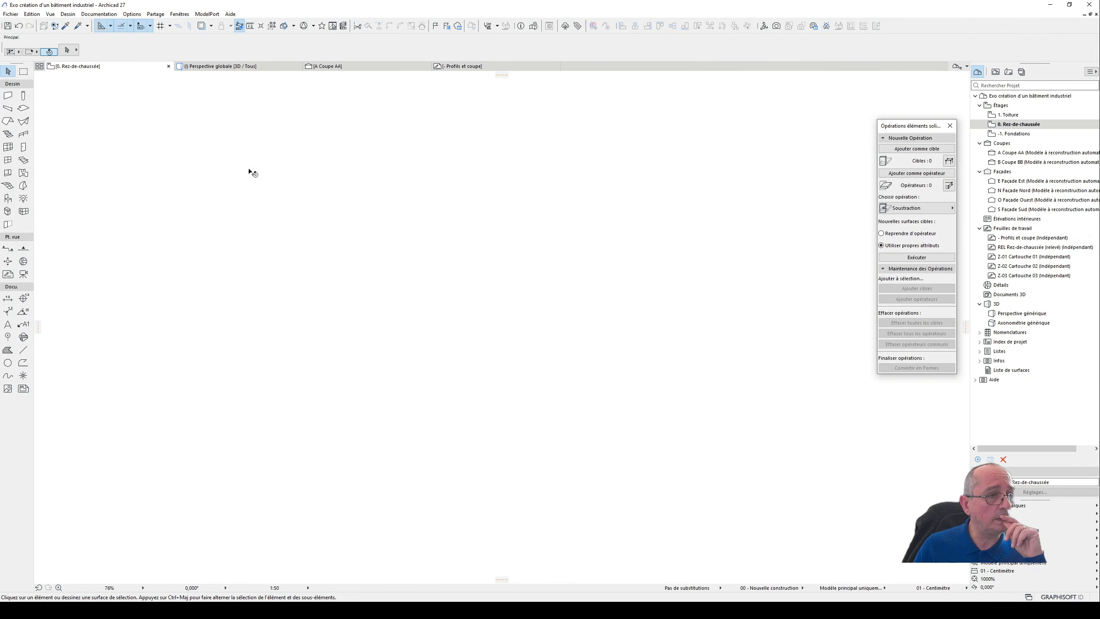
pyautogui.scroll(8, 392, 349)
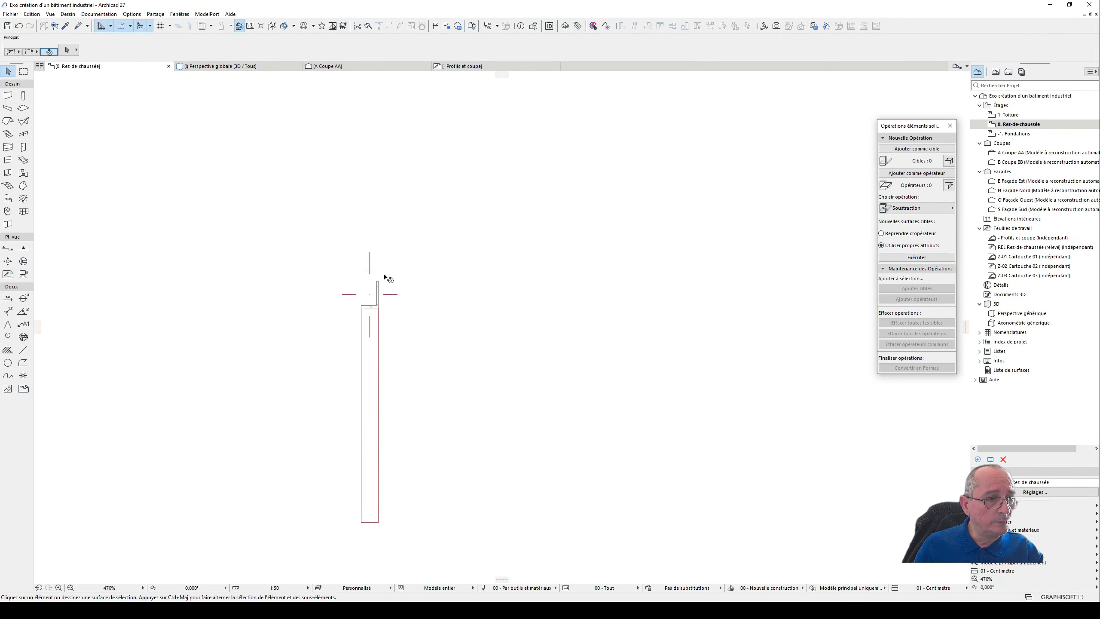
pyautogui.scroll(-6, 430, 238)
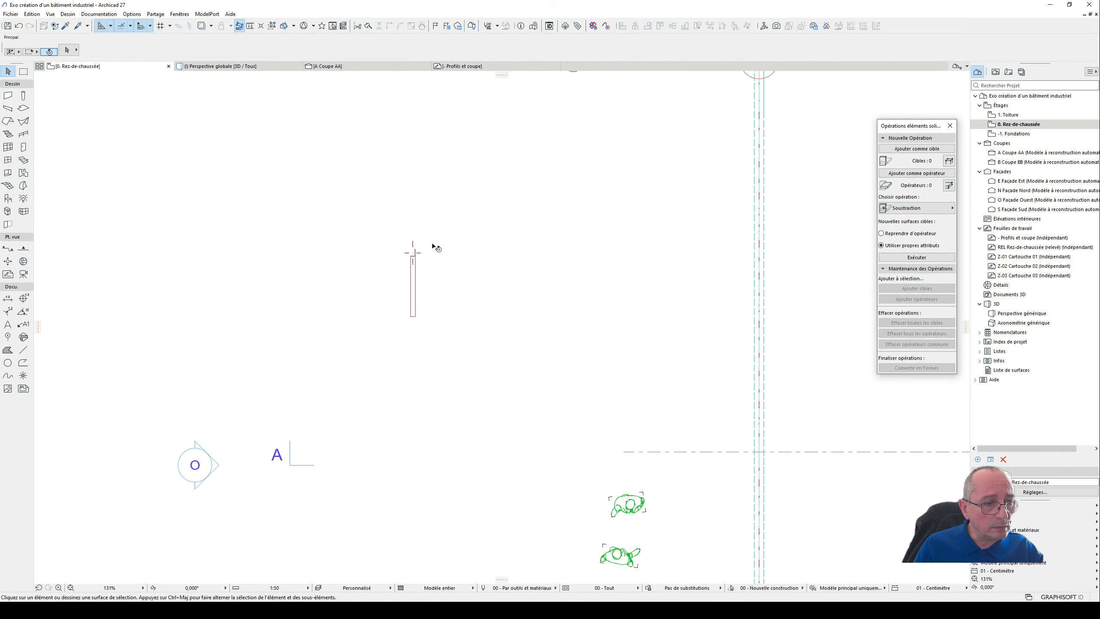
pyautogui.press('F3')
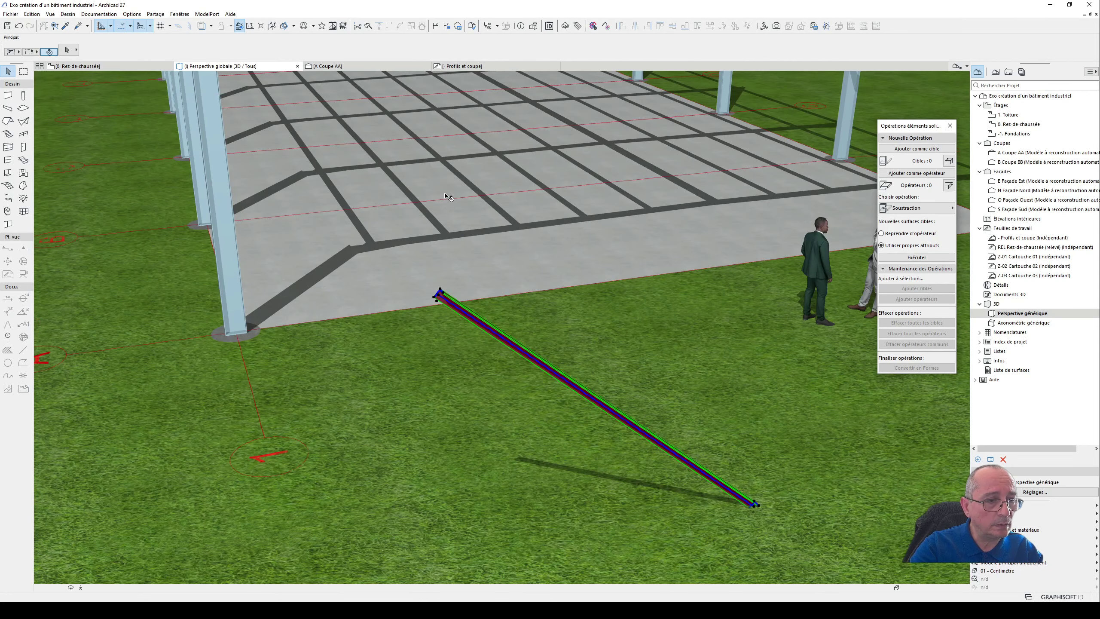
pyautogui.press('F2')
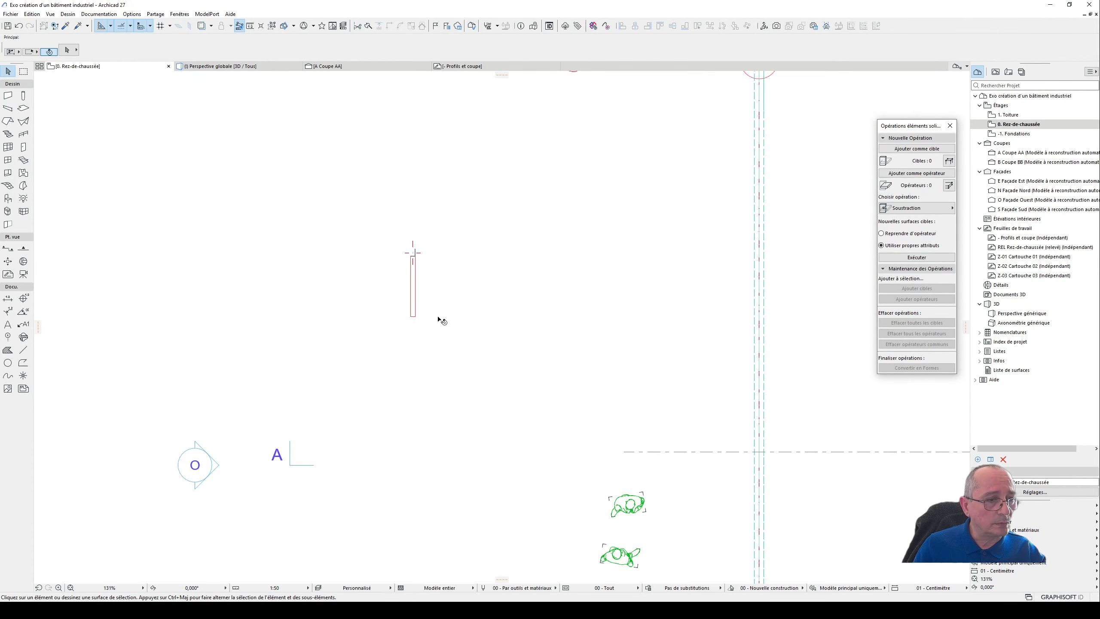
# - Activate the Column tool on the Rez-de-chaussée plan with the L-profile defaults
pyautogui.click(23, 96)
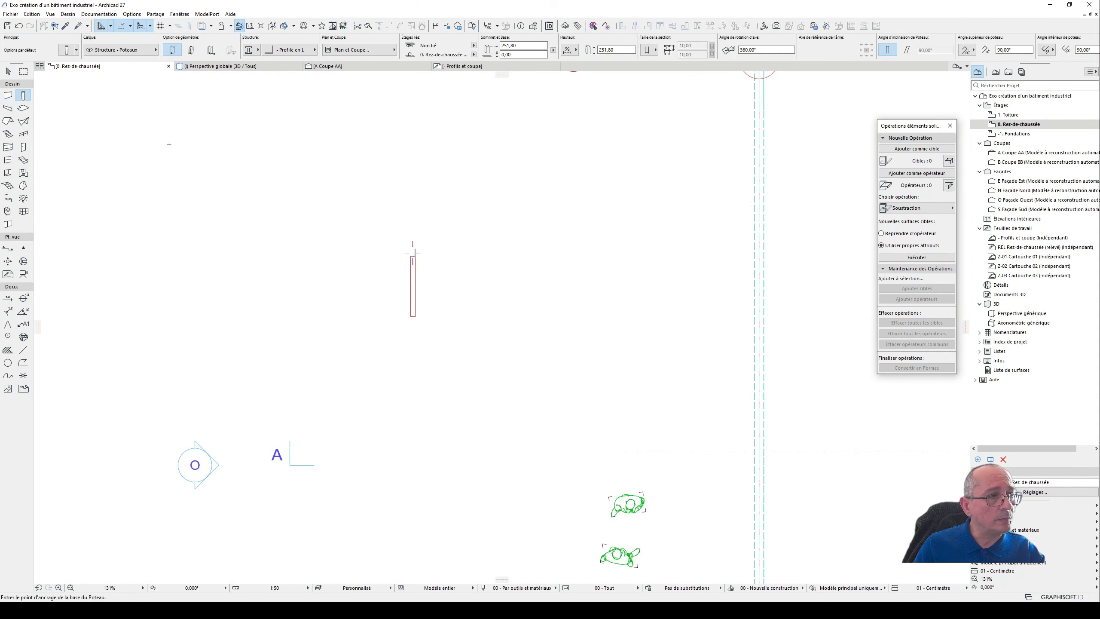
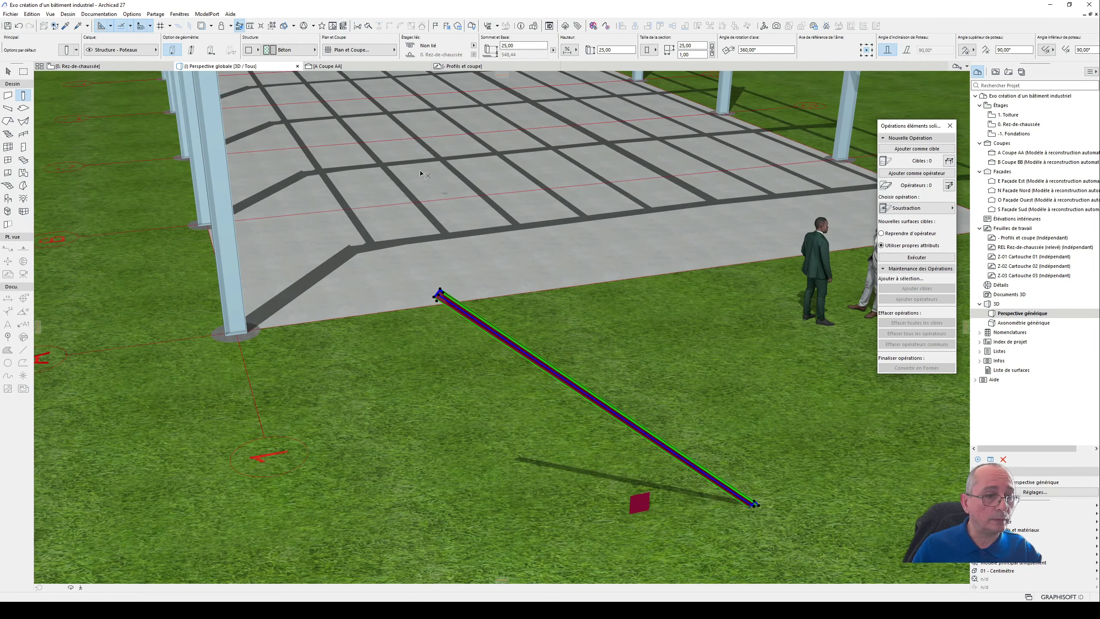
# - Move the thin plate column on the Rez-de-chaussée plan against the outer face of the L-profile column's flange
pyautogui.press('F2')
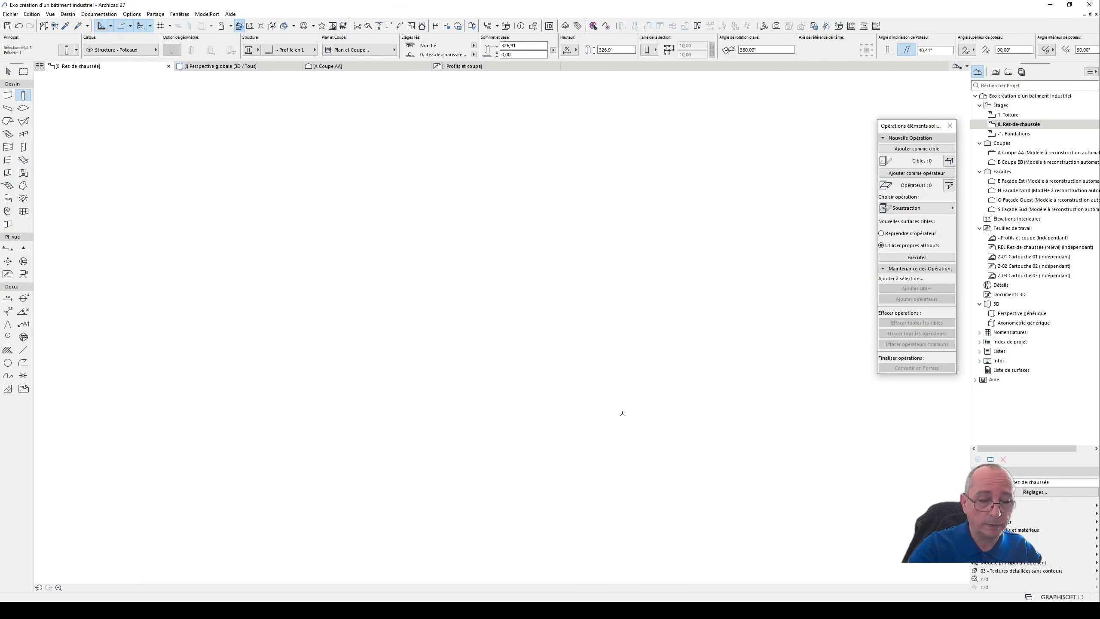
pyautogui.click(9, 71)
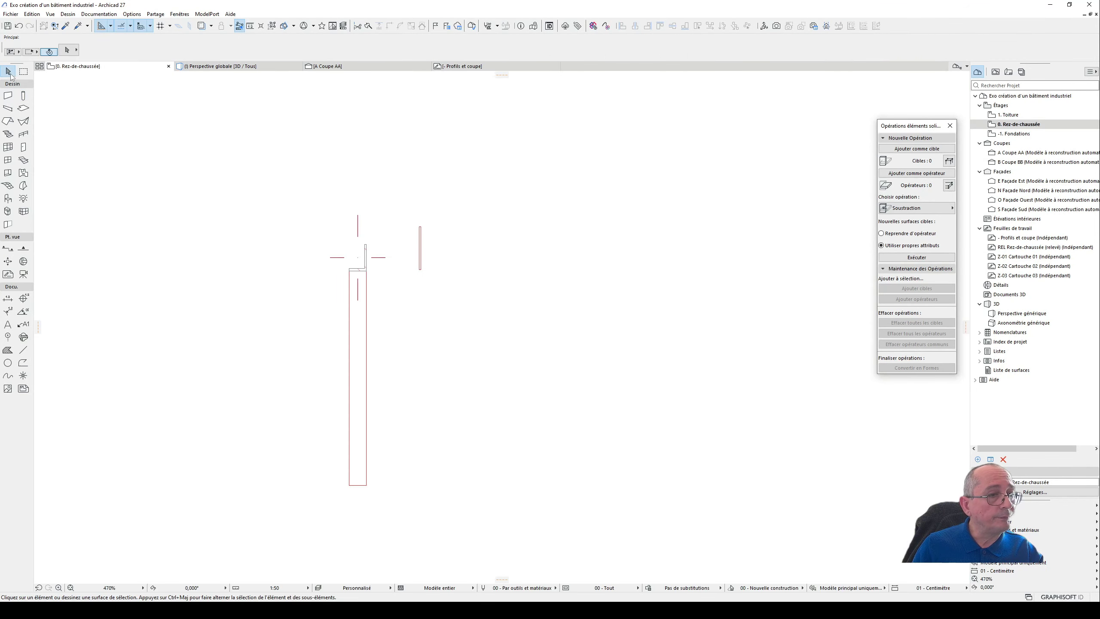
pyautogui.click(420, 256)
pyautogui.scroll(3, 423, 269)
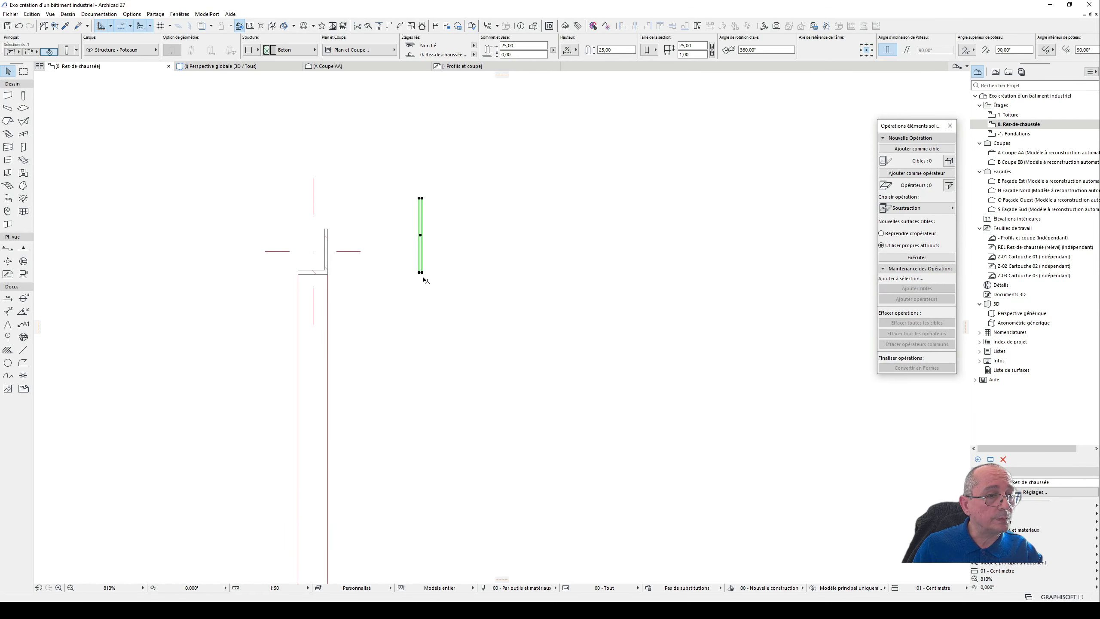
pyautogui.click(421, 273)
pyautogui.click(432, 217)
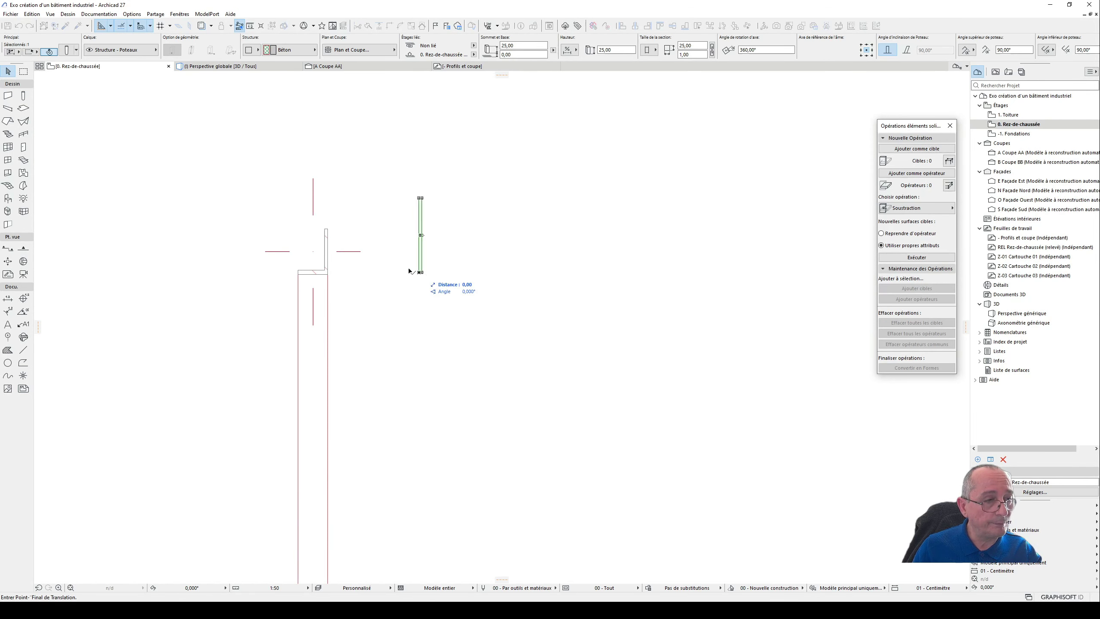
pyautogui.click(329, 238)
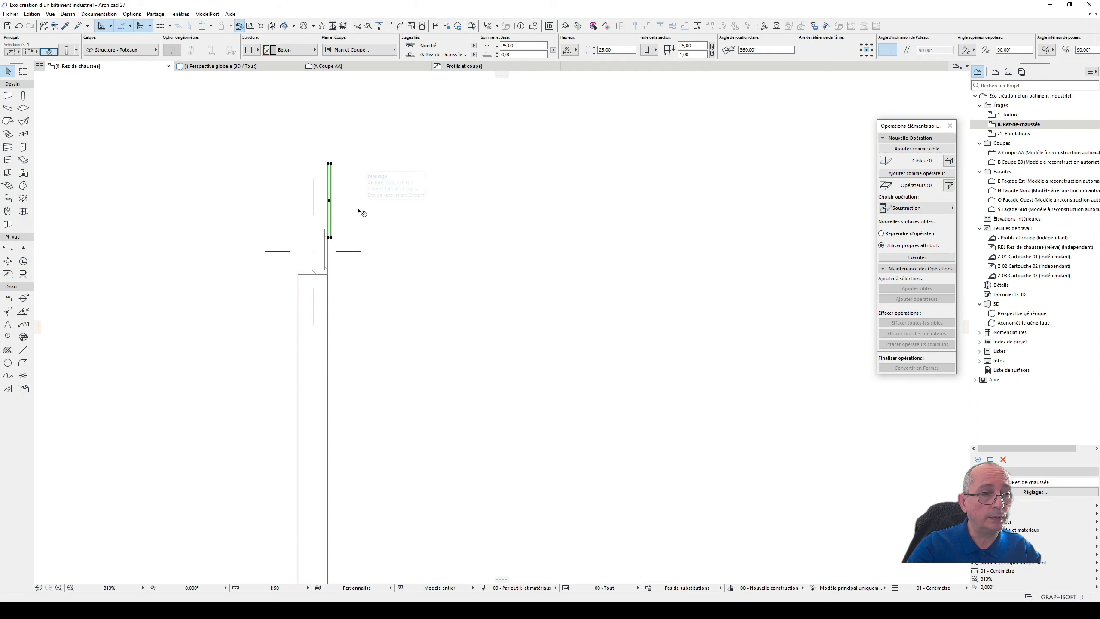
pyautogui.scroll(3, 342, 250)
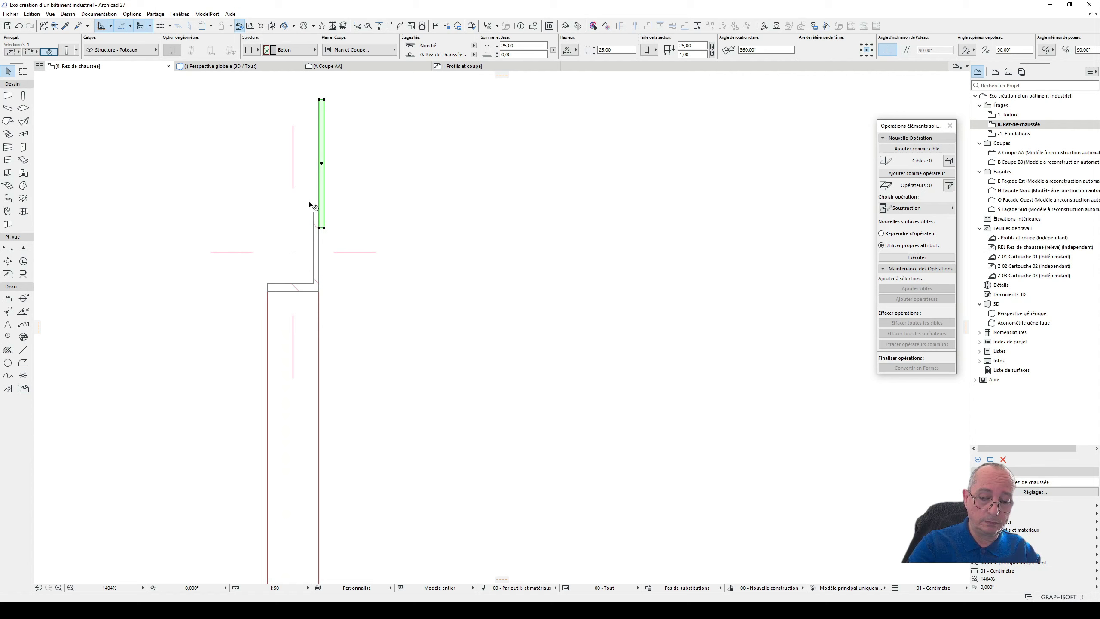
# - Raise the square plate in the 3D perspective to the slanted L-profile column's upper end, with its base at about 310,65
pyautogui.press('F3')
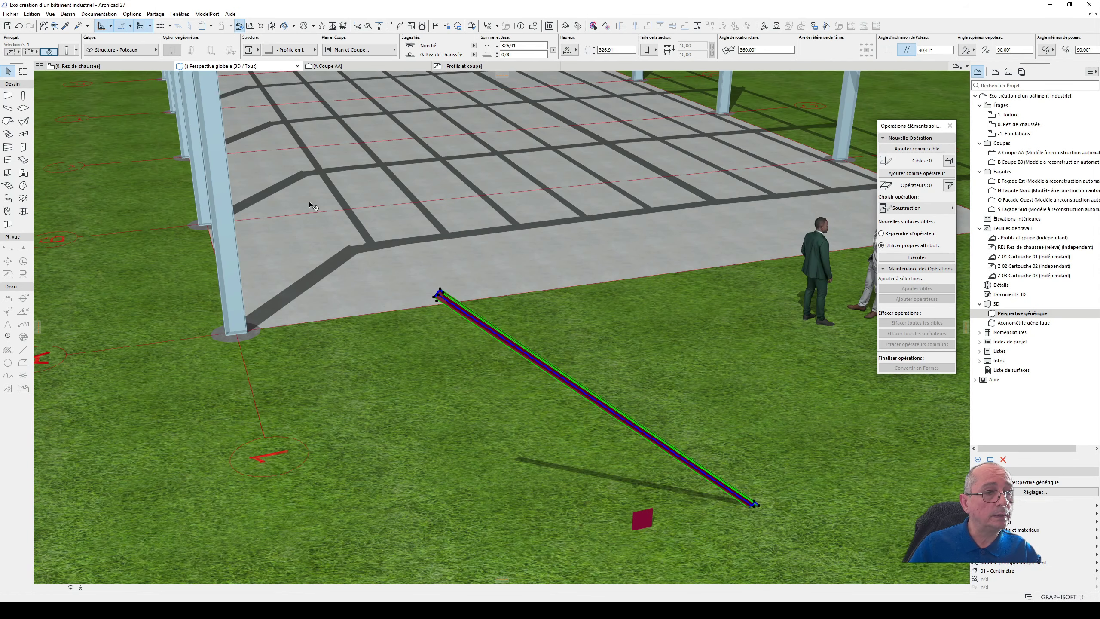
pyautogui.click(648, 517)
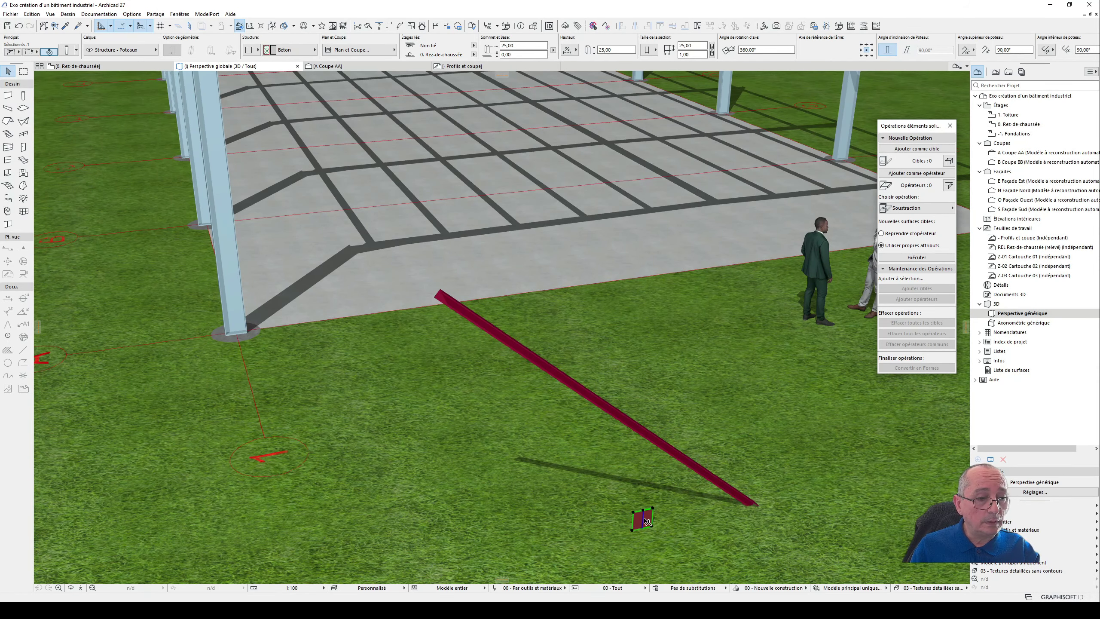
pyautogui.moveTo(652, 519); pyautogui.dragTo(442, 299)
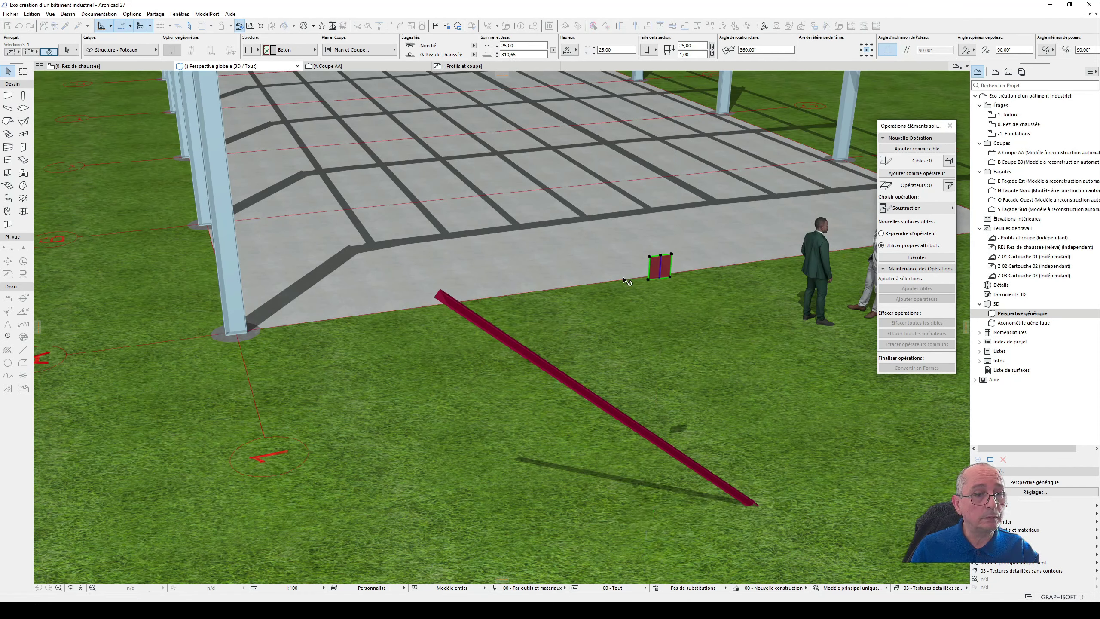
pyautogui.moveTo(655, 268); pyautogui.dragTo(422, 292)
pyautogui.keyDown('shift'); pyautogui.moveTo(448, 300); pyautogui.dragTo(165, 290, button='middle'); pyautogui.keyUp('shift')
pyautogui.scroll(3, 457, 310)
pyautogui.keyDown('shift'); pyautogui.moveTo(456, 311); pyautogui.dragTo(342, 293, button='middle'); pyautogui.keyUp('shift')
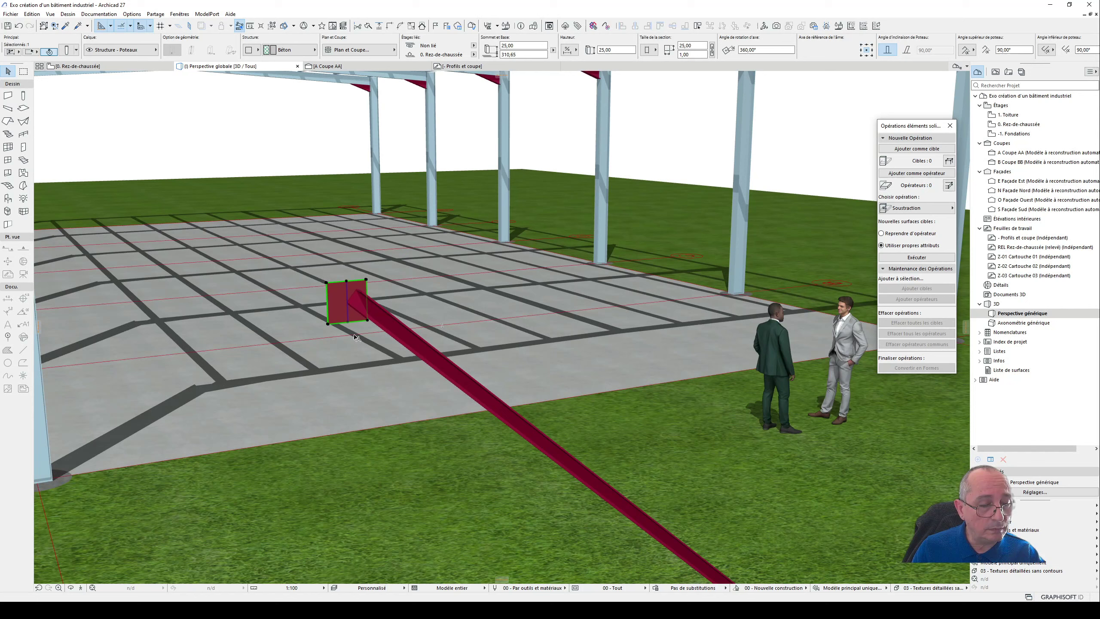
# - Override the square plate's surface with Peinture - Bleu cobalt
pyautogui.hotkey('ctrl', 't')
pyautogui.click(162, 428)
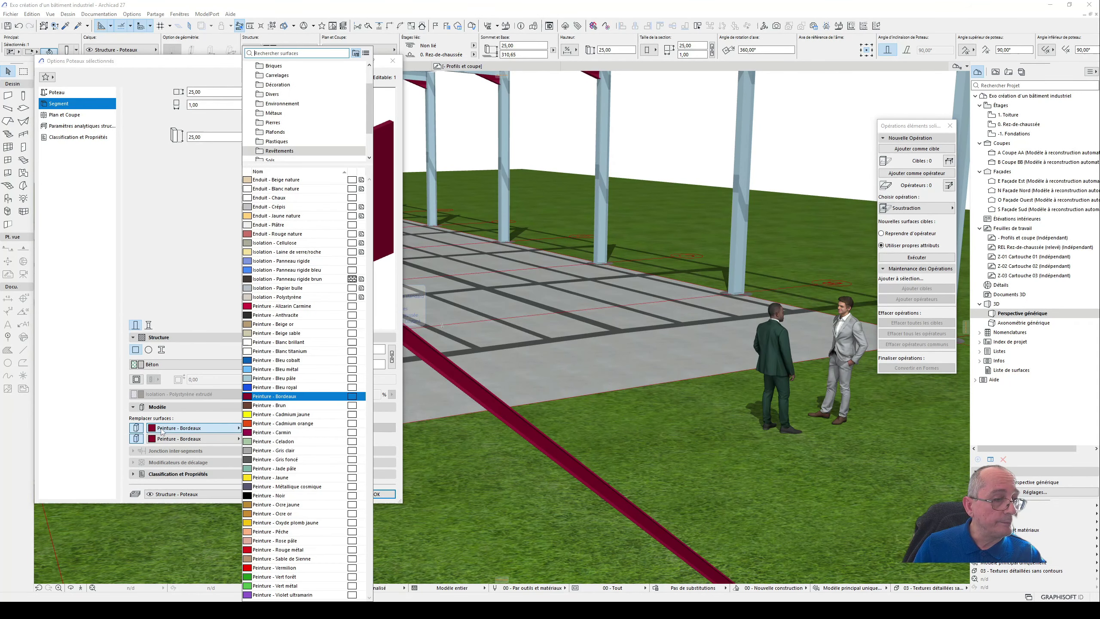
pyautogui.click(302, 359)
pyautogui.click(376, 494)
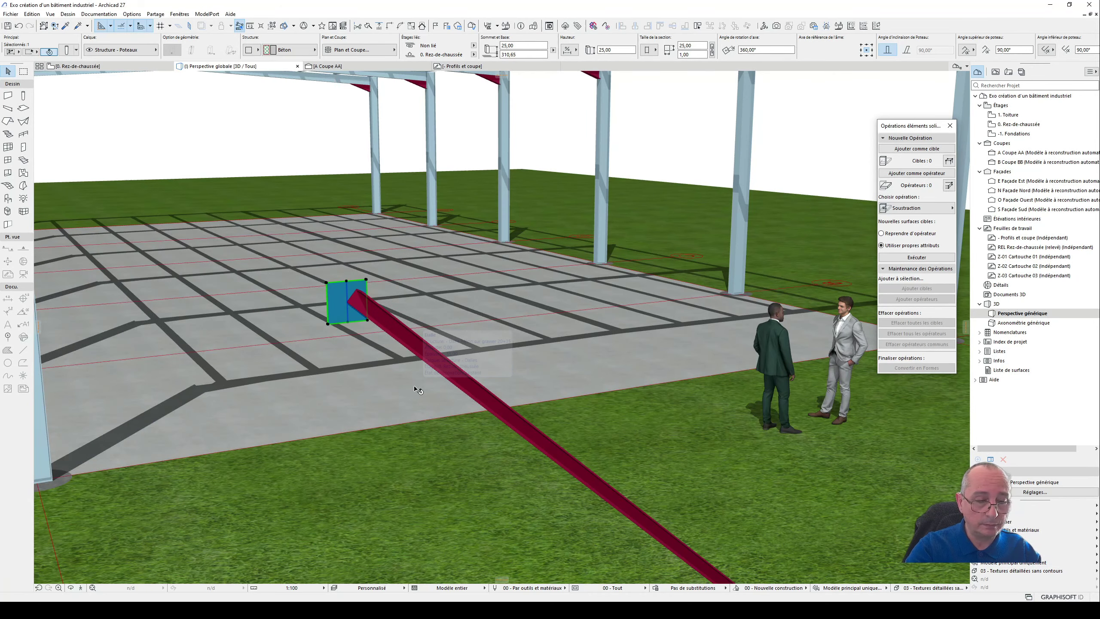
# - Examine the slanted L-profile column and plate on the plan, Coupe AA, Coupe BB and the Façade Est elevation
pyautogui.press('F2')
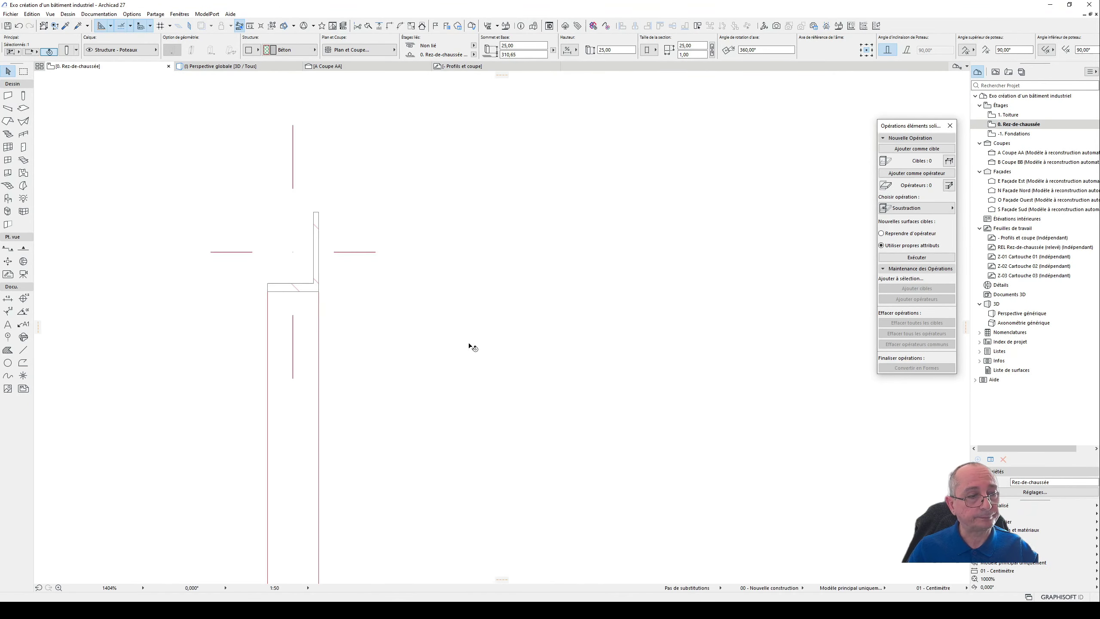
pyautogui.scroll(-5, 472, 347)
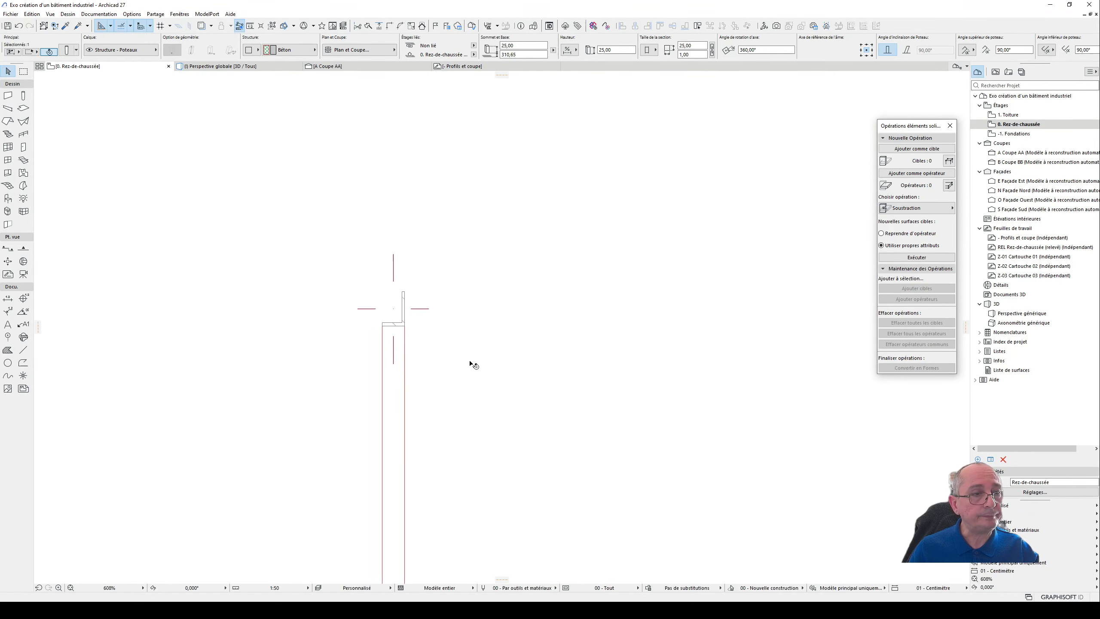
pyautogui.click(340, 66)
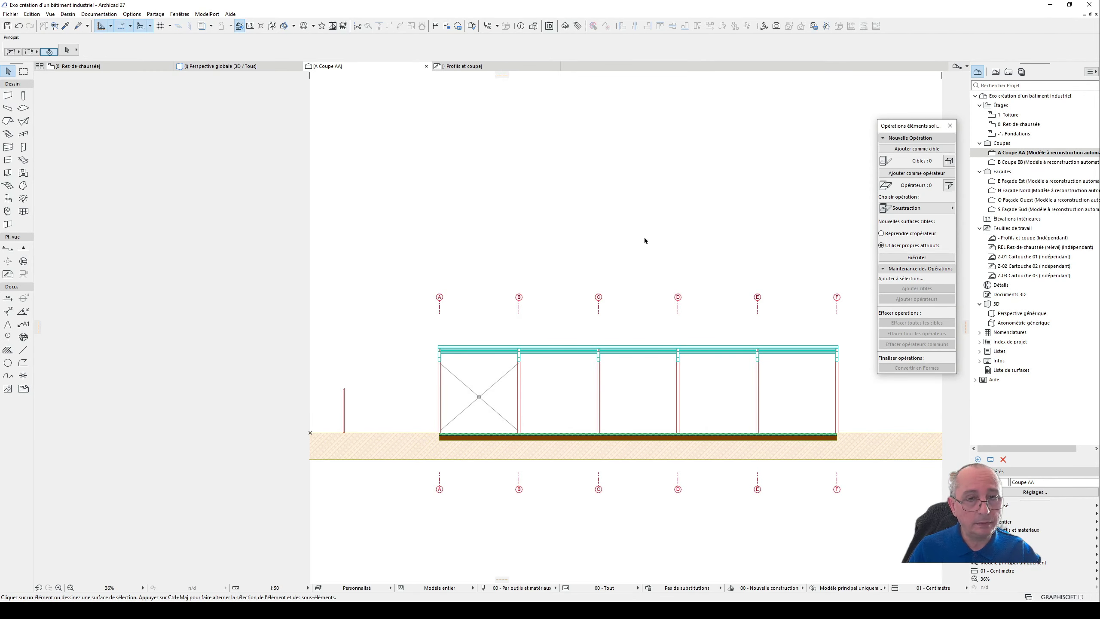
pyautogui.click(1029, 161)
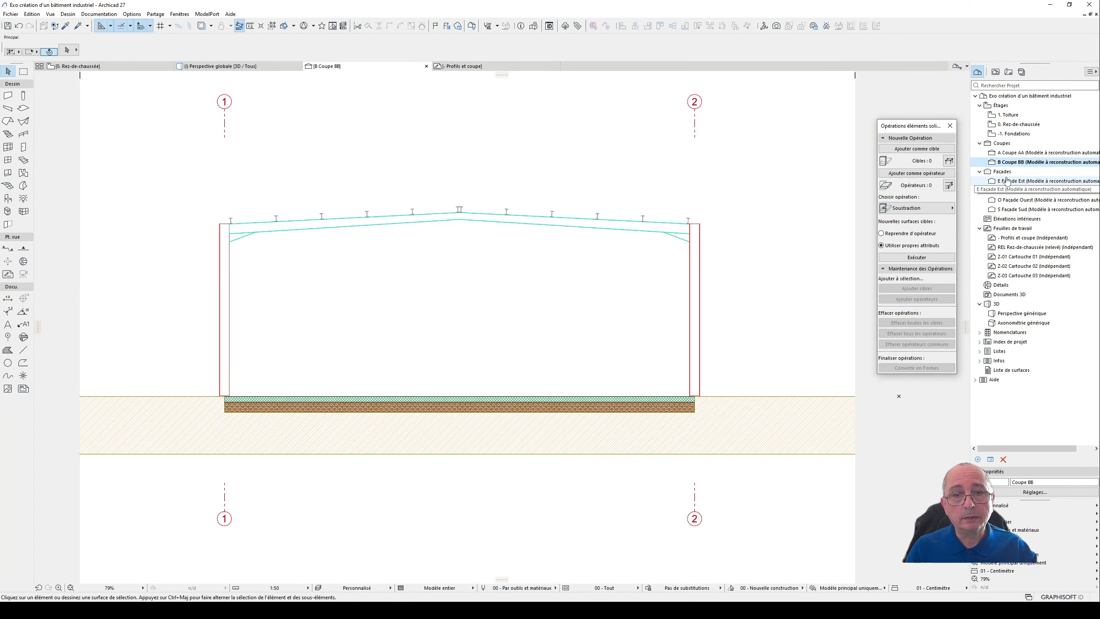
pyautogui.click(1022, 181)
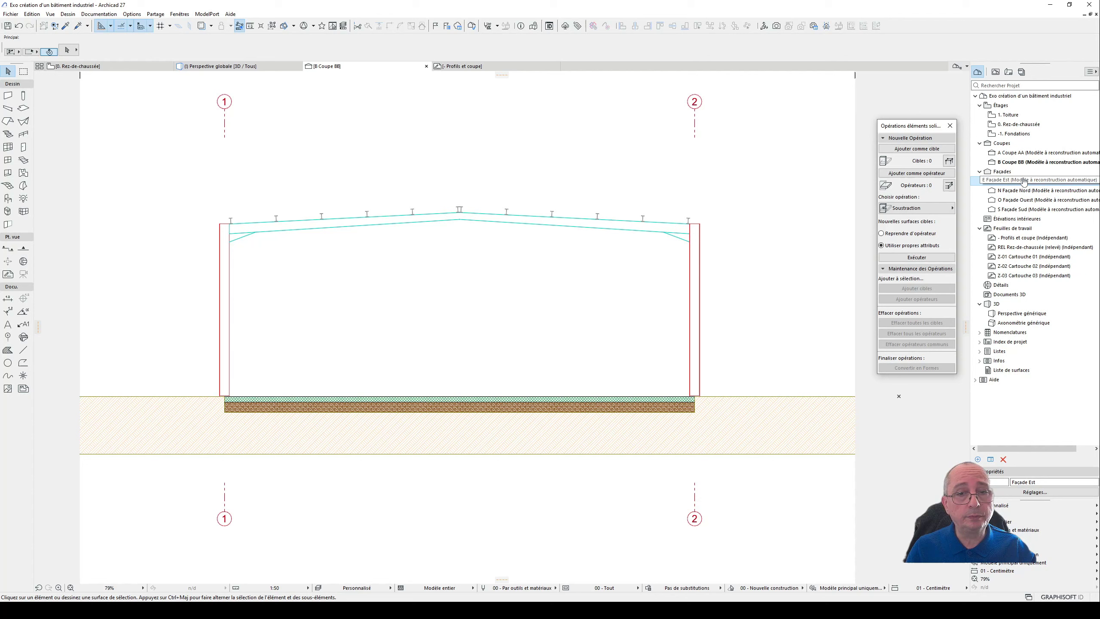
pyautogui.doubleClick(1024, 180)
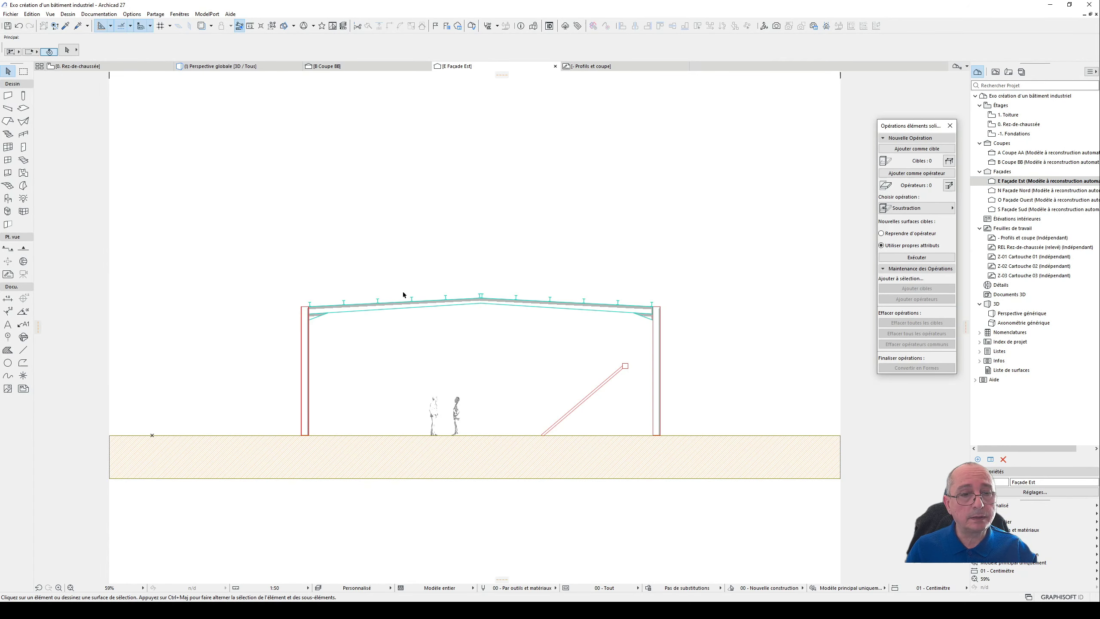
pyautogui.scroll(3, 639, 363)
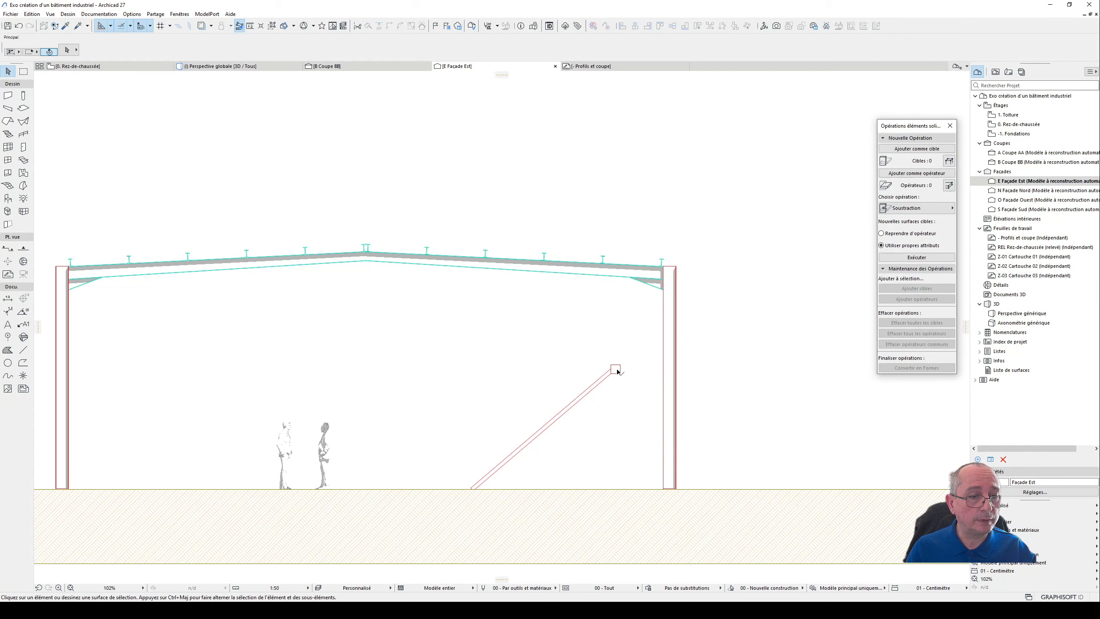
pyautogui.click(617, 371)
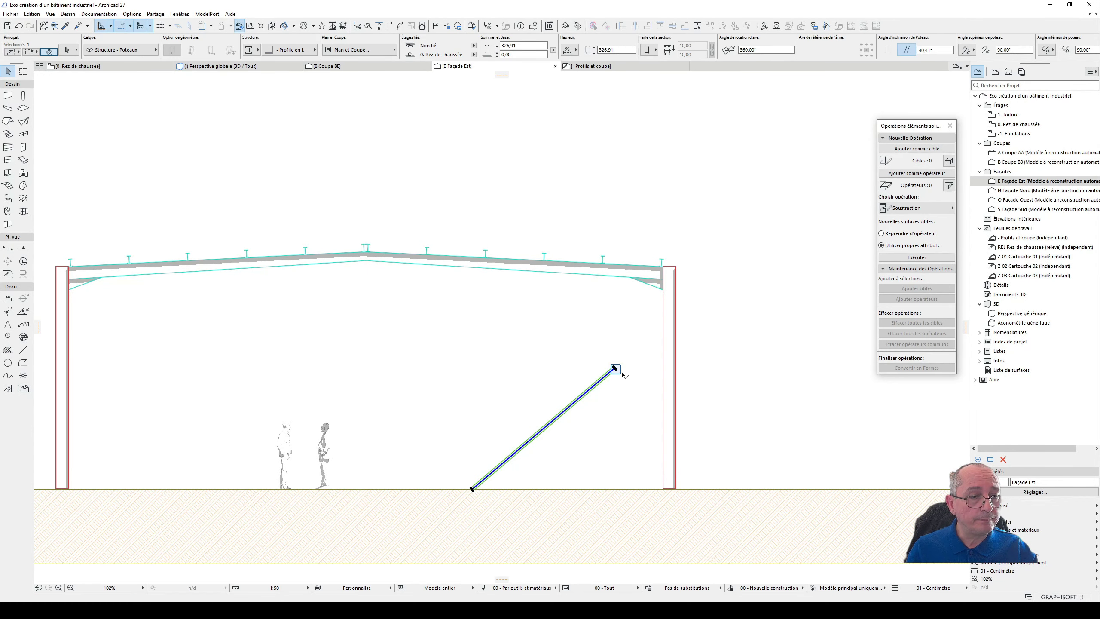
pyautogui.keyDown('shift'); pyautogui.click(622, 373); pyautogui.keyUp('shift')
# - Select the slanted L-profile column on the Rez-de-chaussée plan and show it in the 3D perspective
pyautogui.press('F2')
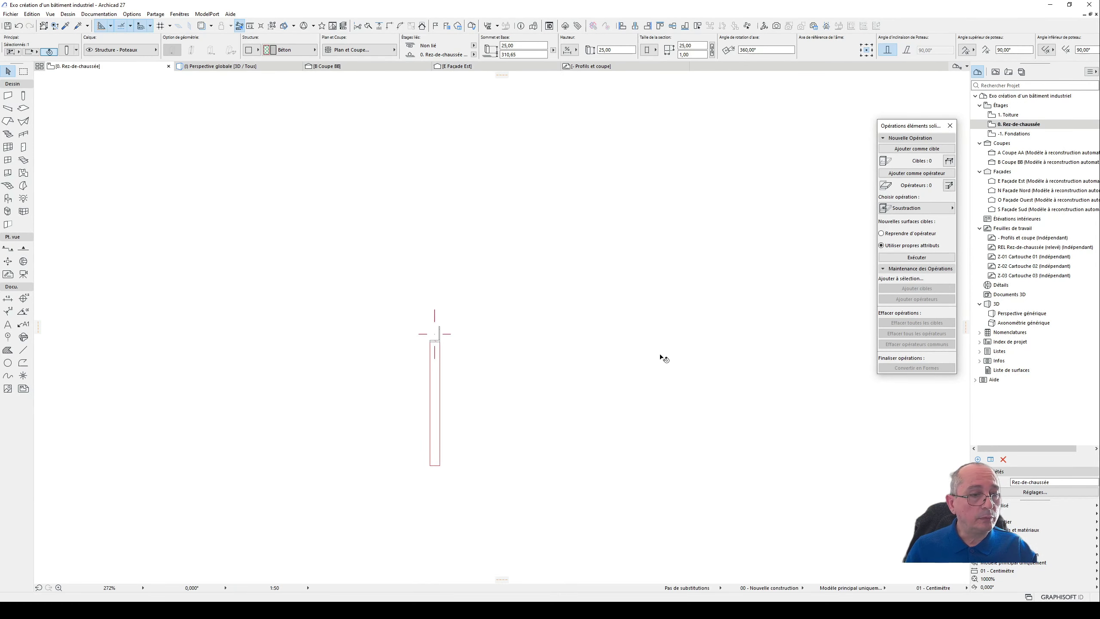
pyautogui.click(401, 288)
pyautogui.press('Escape')
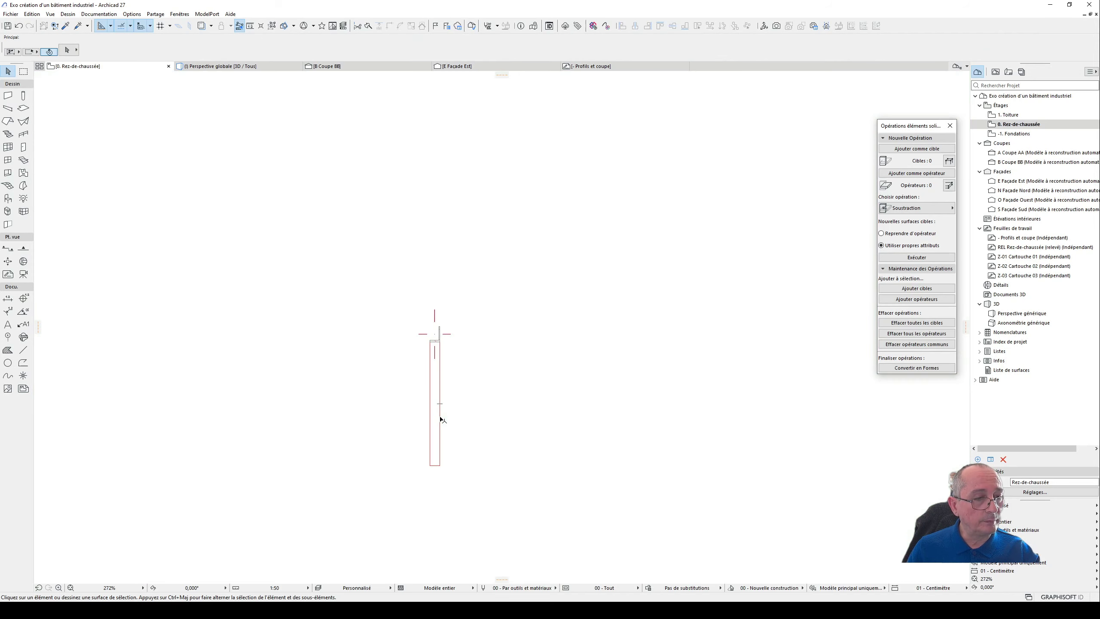
pyautogui.click(443, 396)
pyautogui.scroll(-3, 453, 381)
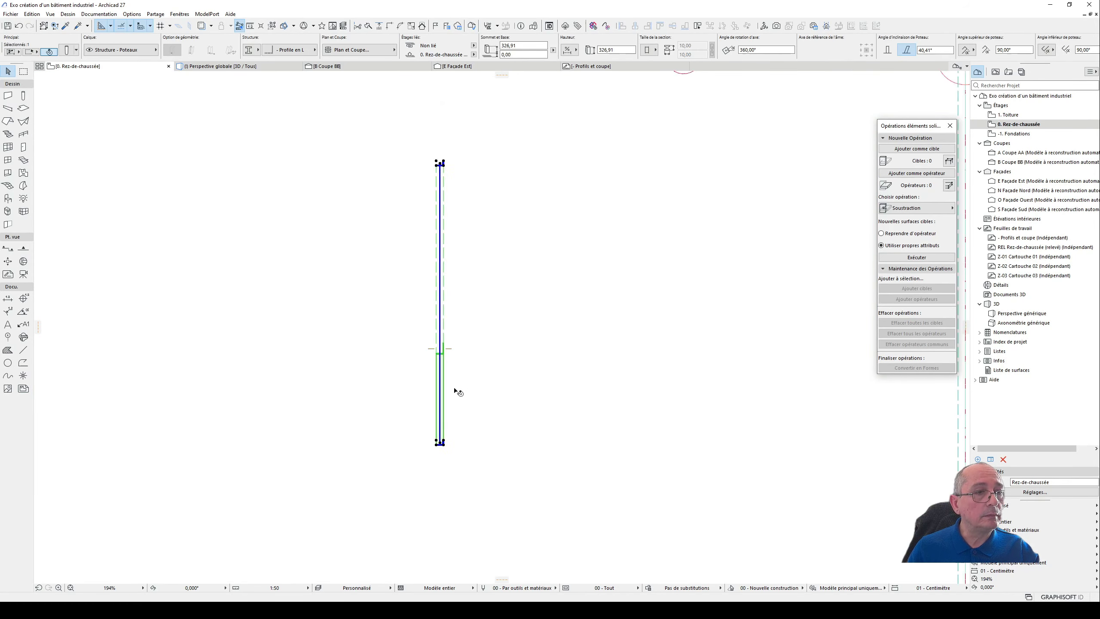
pyautogui.press('F3')
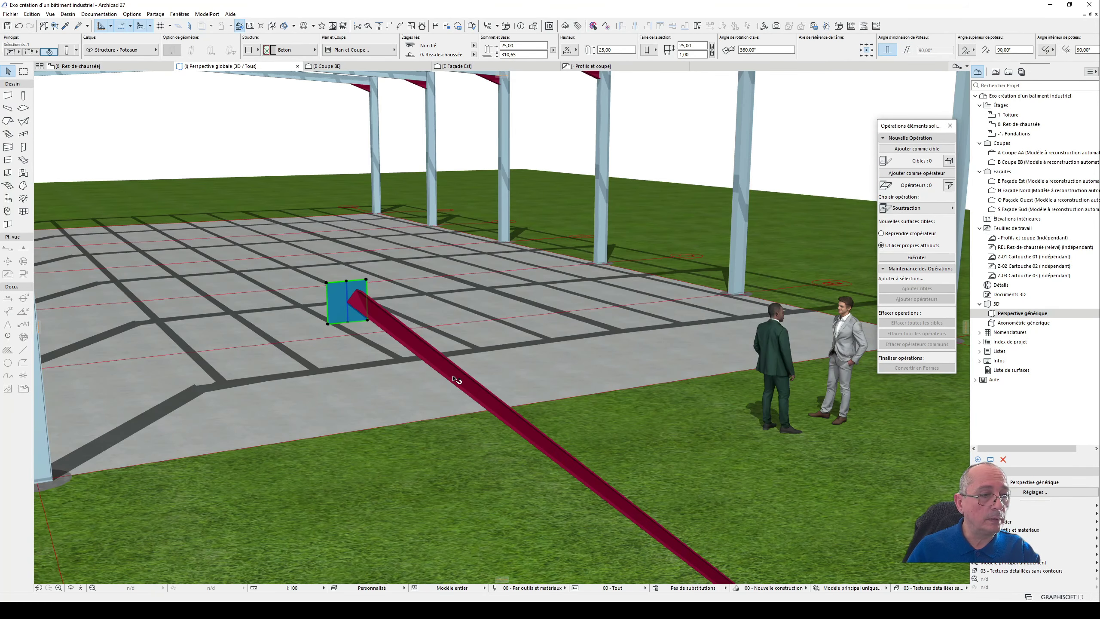
# - Select the L-profile column together with the plate in 3D and rotate both a quarter turn clockwise, parallel to the building's column row
pyautogui.keyDown('shift'); pyautogui.click(400, 313); pyautogui.keyUp('shift')
pyautogui.scroll(-3, 527, 421)
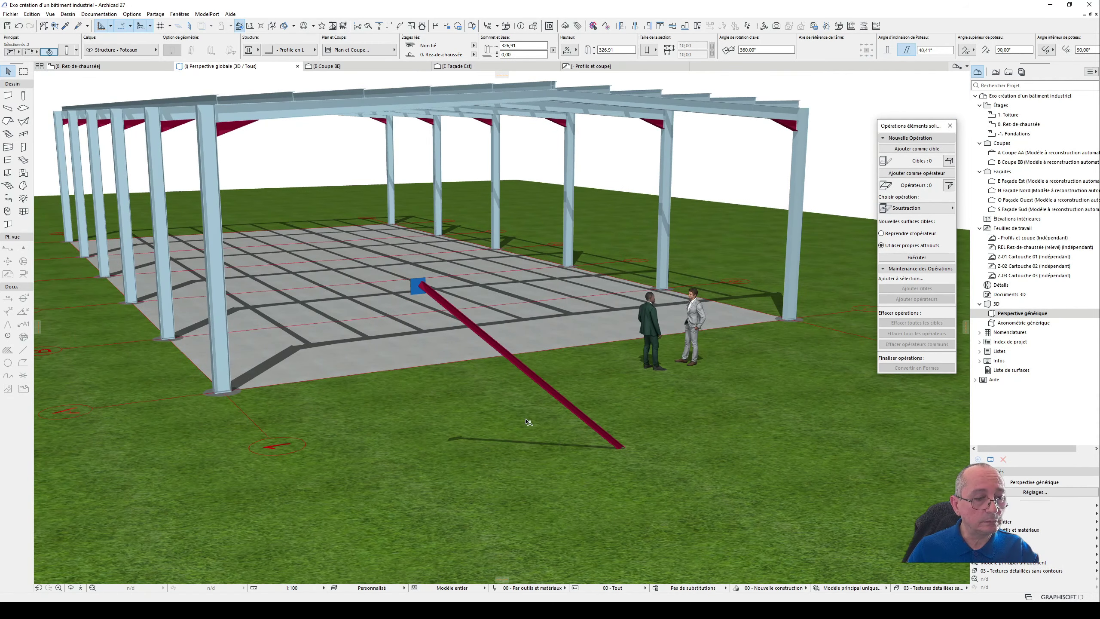
pyautogui.press('o')
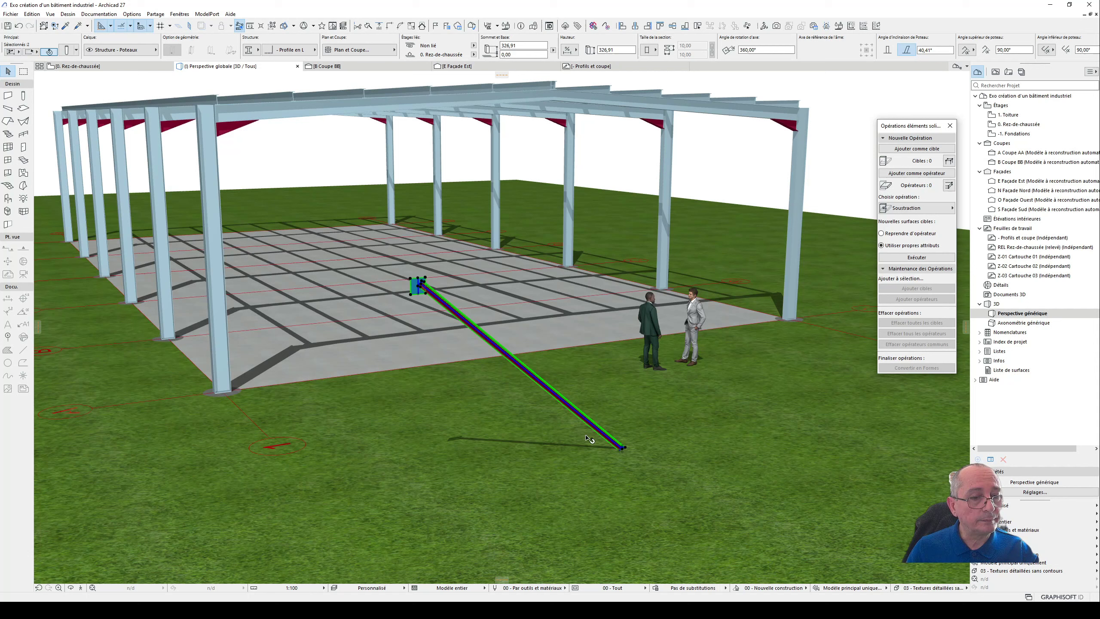
pyautogui.press('Escape')
pyautogui.click(489, 349)
pyautogui.keyDown('shift'); pyautogui.click(413, 290); pyautogui.keyUp('shift')
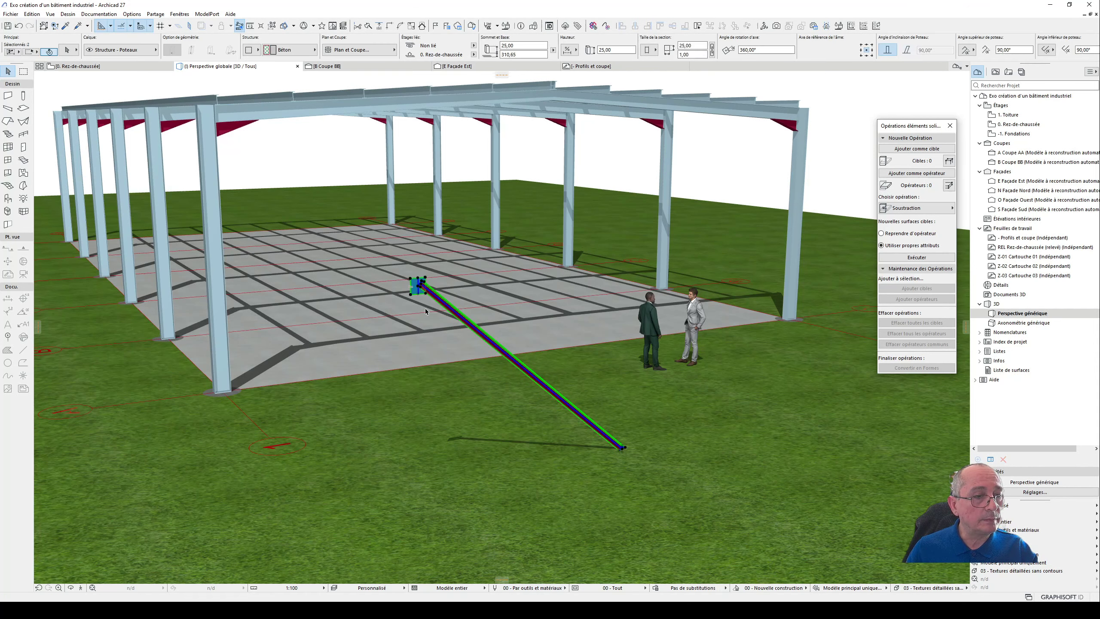
pyautogui.hotkey('ctrl', 'e')
pyautogui.click(512, 440)
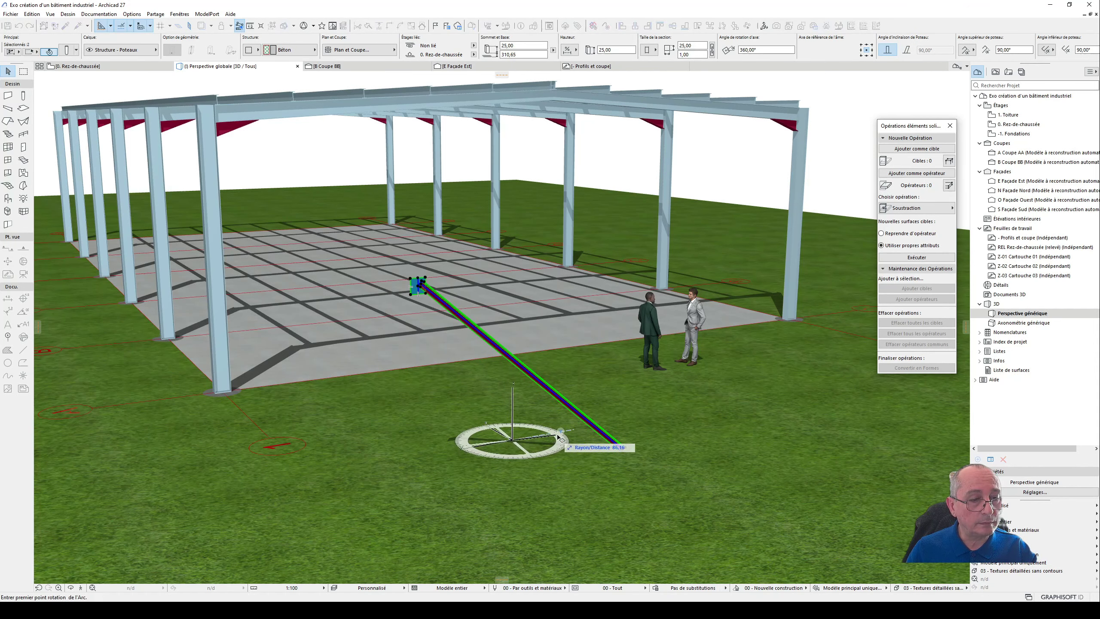
pyautogui.click(563, 441)
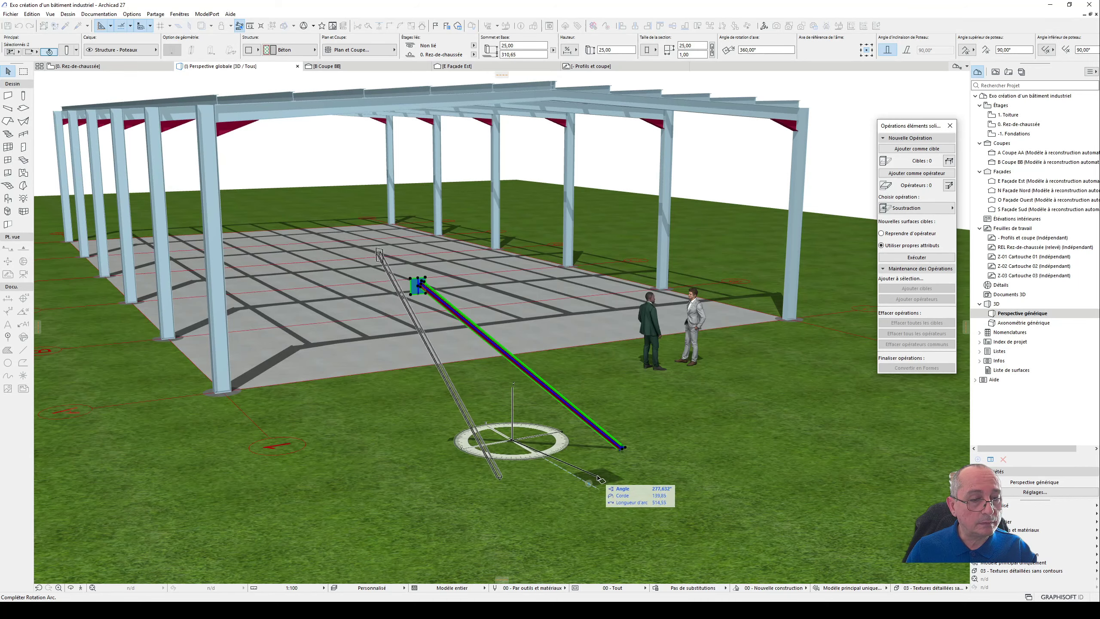
pyautogui.click(591, 487)
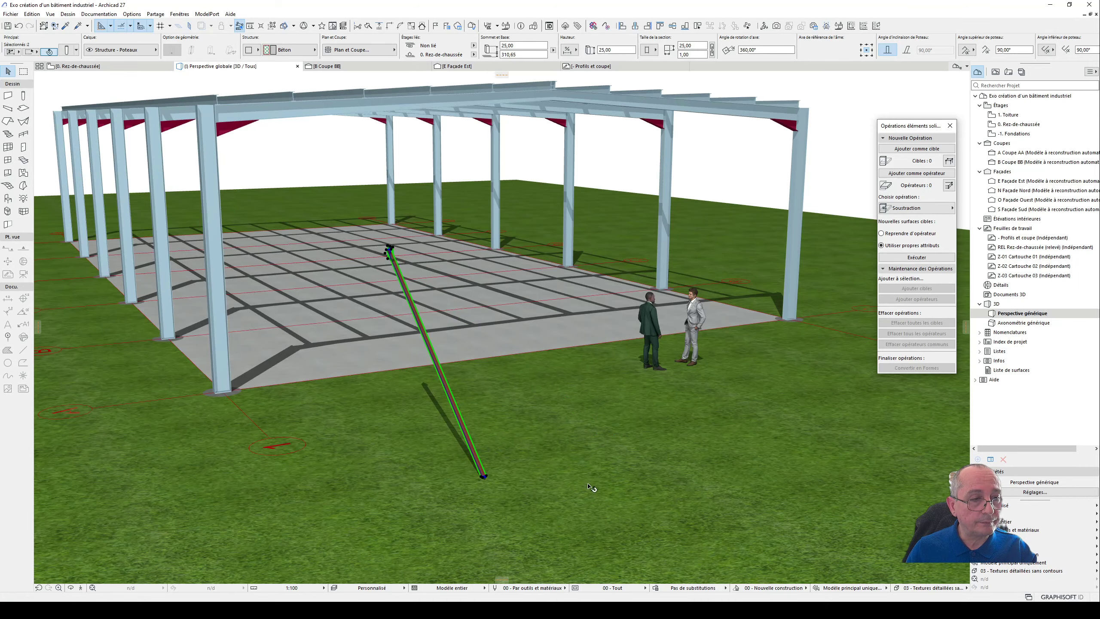
# - Open Coupe AA and select both the slanted L-profile column and its square plate beside axis A
pyautogui.keyDown('shift'); pyautogui.moveTo(586, 469); pyautogui.dragTo(229, 461, button='middle'); pyautogui.keyUp('shift')
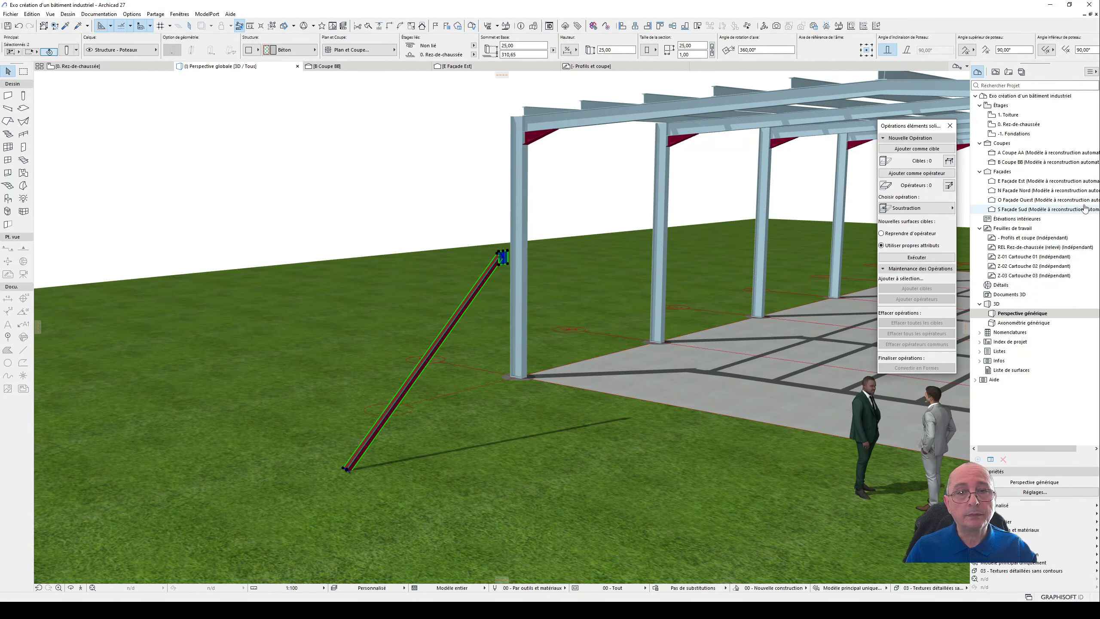
pyautogui.click(1035, 153)
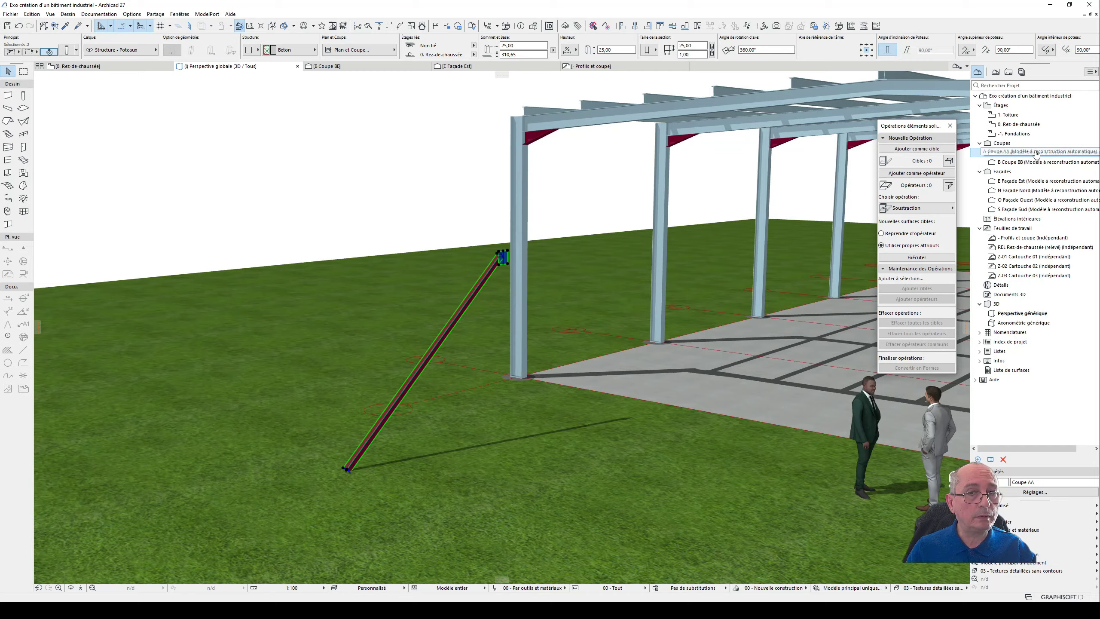
pyautogui.doubleClick(1035, 153)
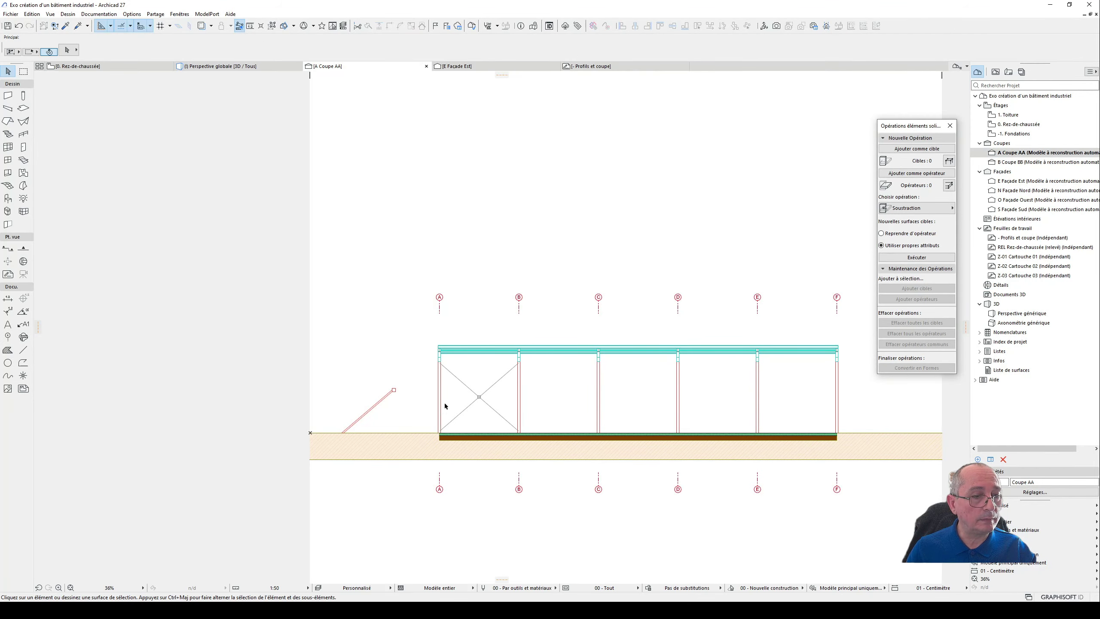
pyautogui.scroll(2, 444, 406)
pyautogui.click(352, 407)
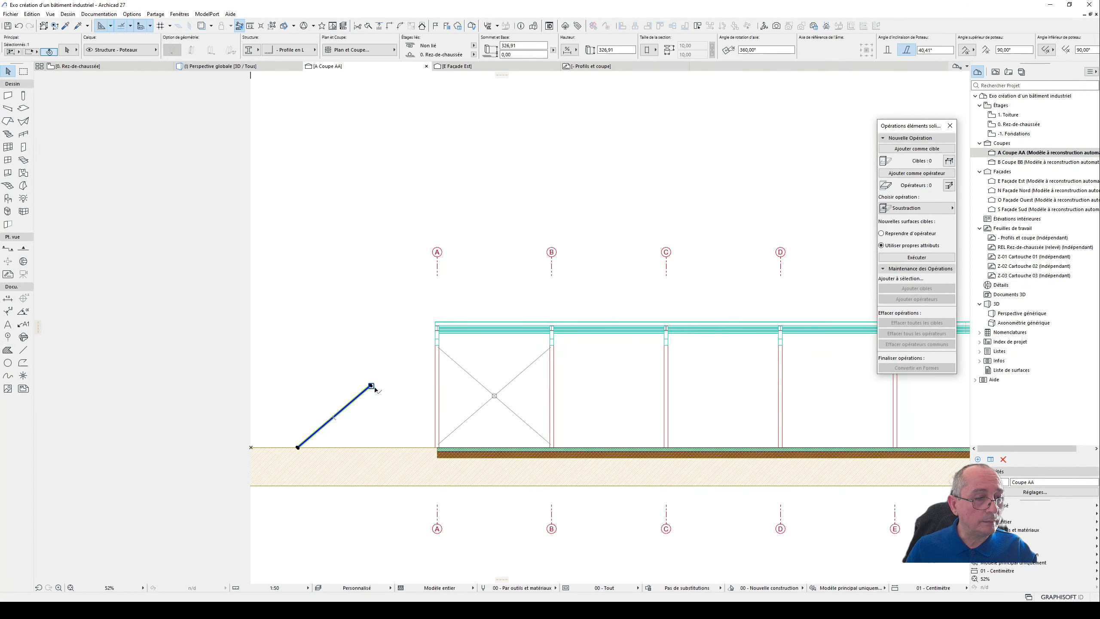
pyautogui.keyDown('shift'); pyautogui.click(376, 389); pyautogui.keyUp('shift')
pyautogui.scroll(3, 406, 391)
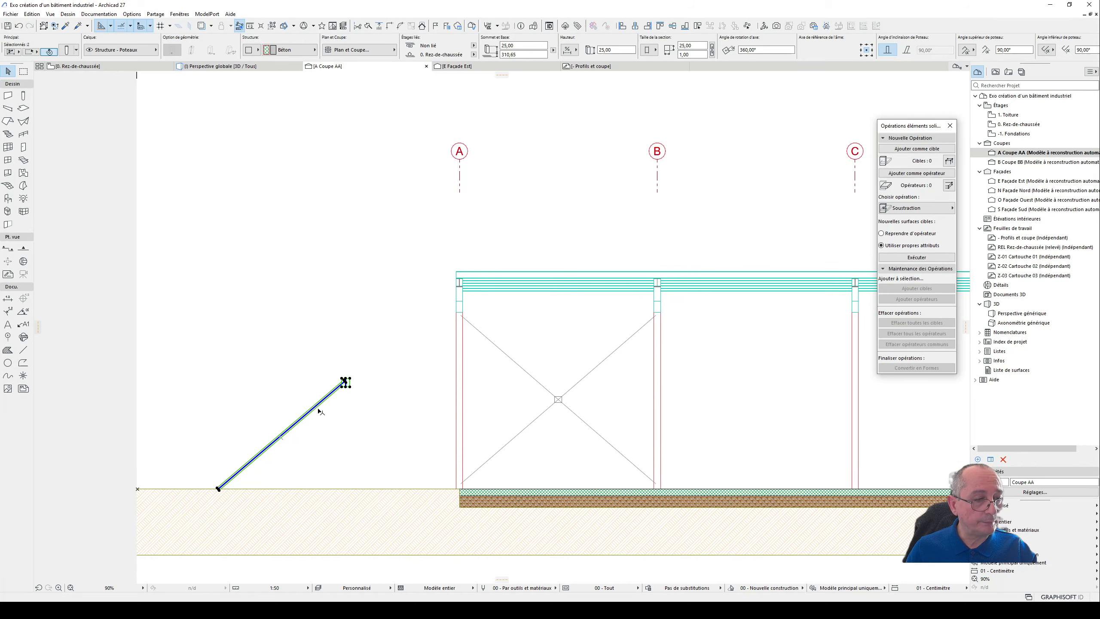
# - Move the selected slanted L-profile column and square plate together into the bay between axes A and B, near the bracing diagonals
pyautogui.moveTo(314, 409); pyautogui.dragTo(587, 366)
pyautogui.click(585, 364)
pyautogui.press('Escape')
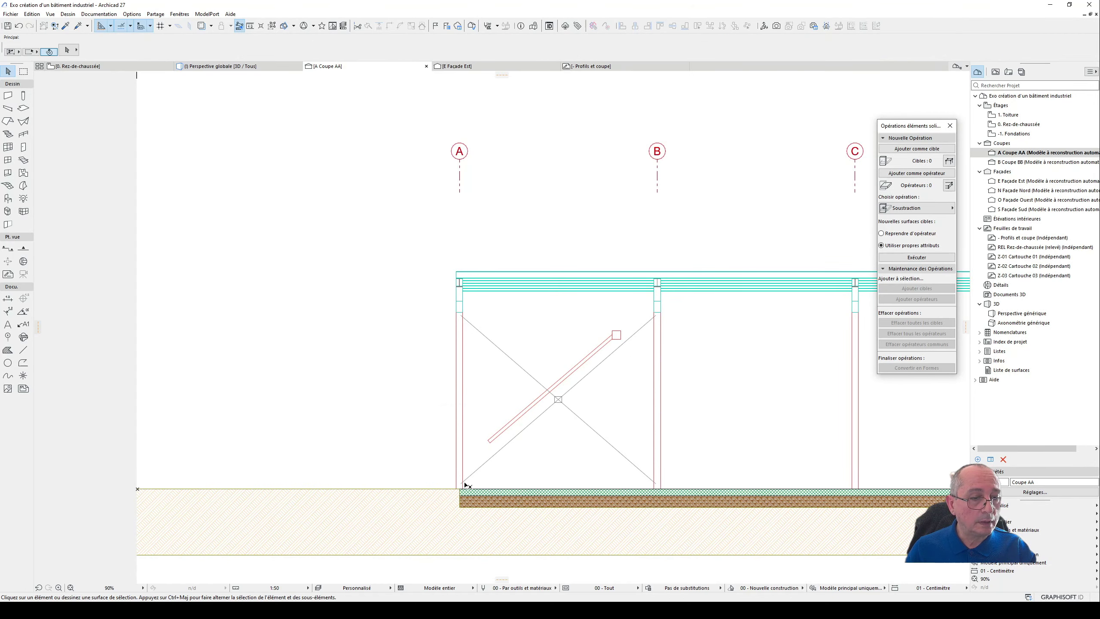
# - Move the L-profile column so its lower end sits on the rising diagonal at the inner face of the axis A column
pyautogui.scroll(3, 476, 470)
pyautogui.scroll(1, 503, 409)
pyautogui.click(502, 407)
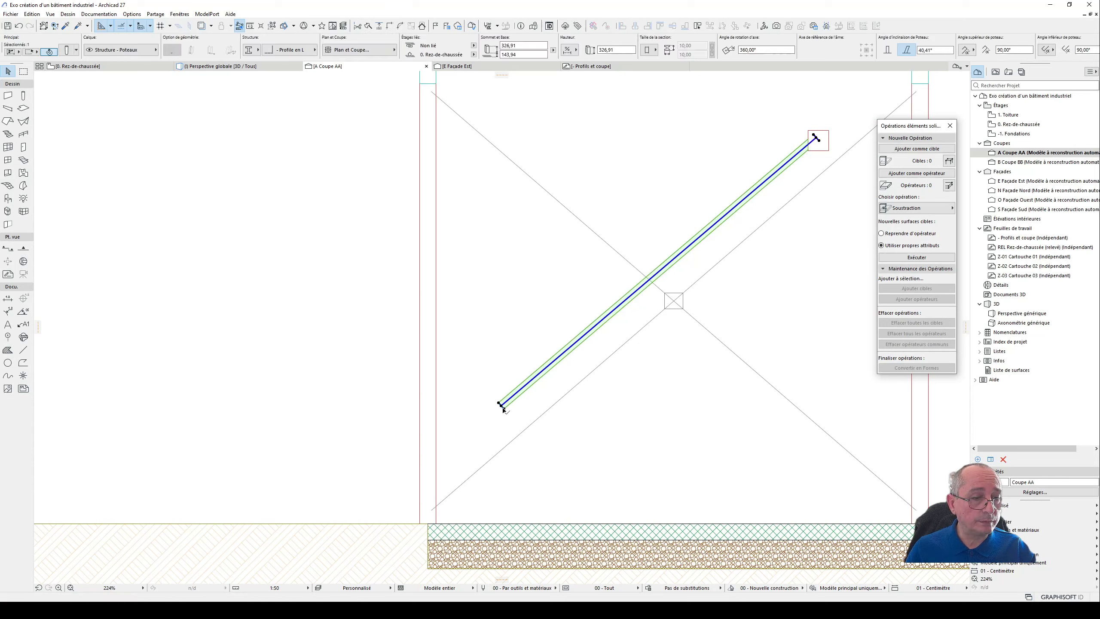
pyautogui.hotkey('ctrl', 'd')
pyautogui.click(500, 406)
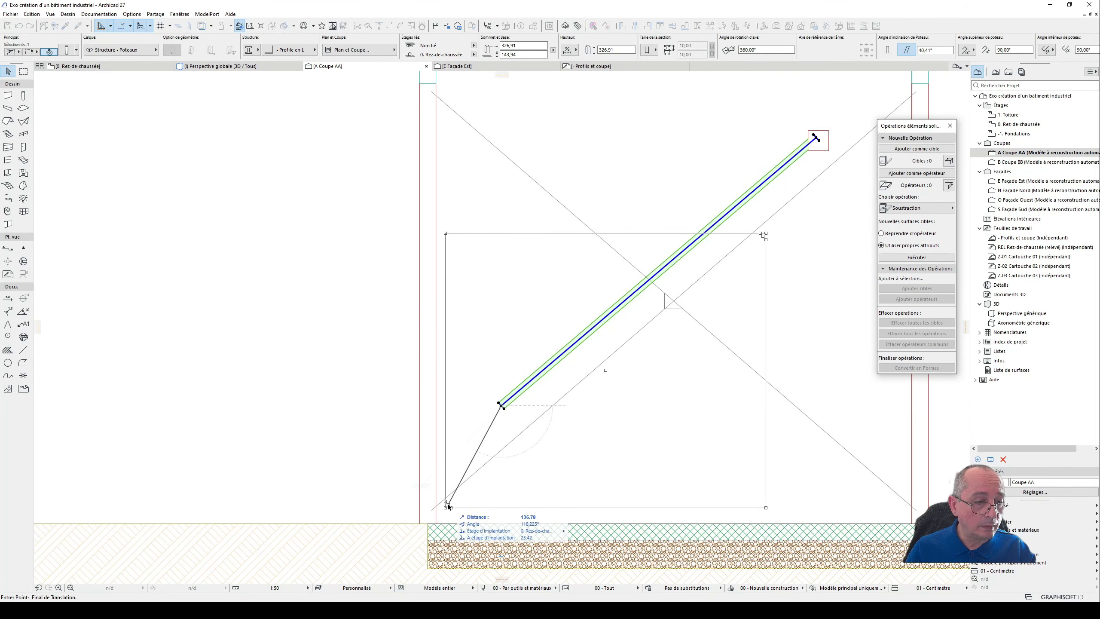
pyautogui.click(436, 508)
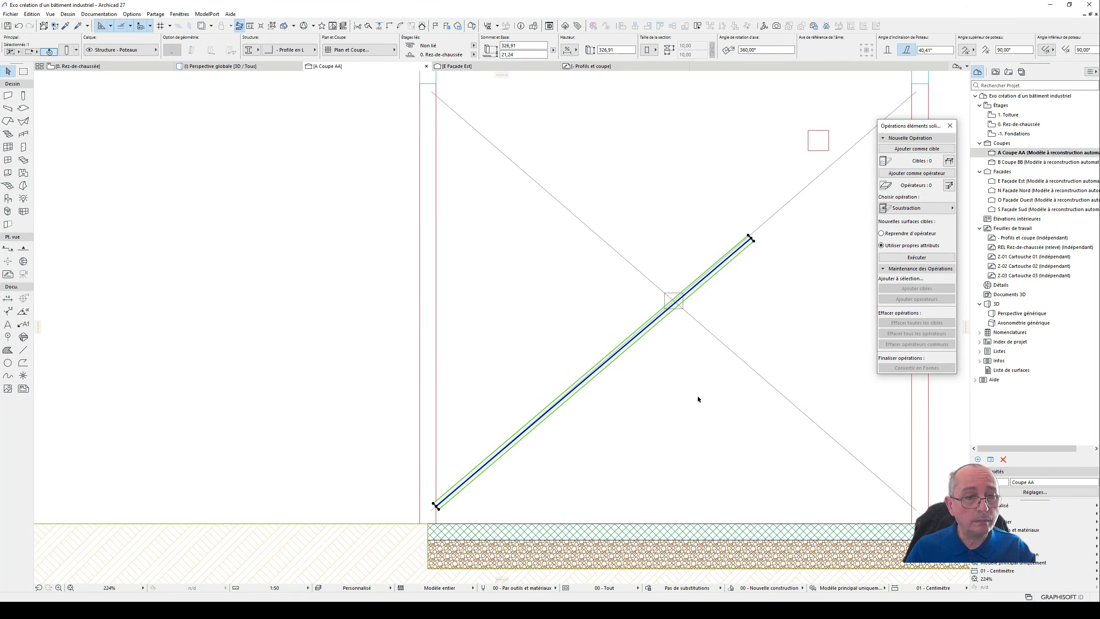
# - Try deleting both bracing diagonal lines between axes A and B and undo the deletion
pyautogui.scroll(1, 746, 262)
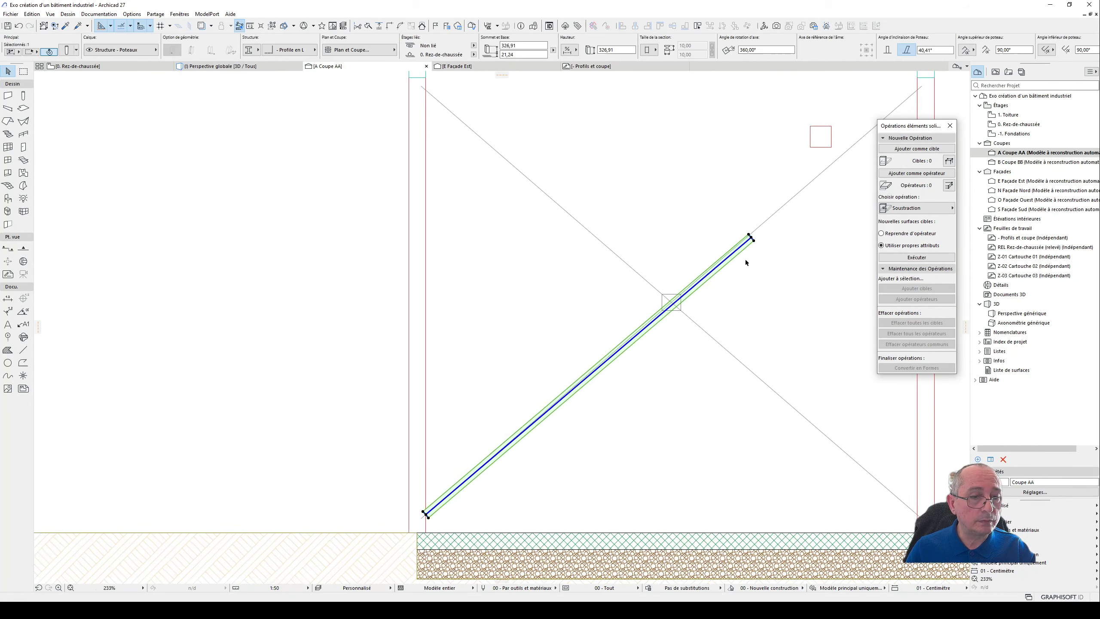
pyautogui.scroll(2, 758, 247)
pyautogui.scroll(-3, 758, 245)
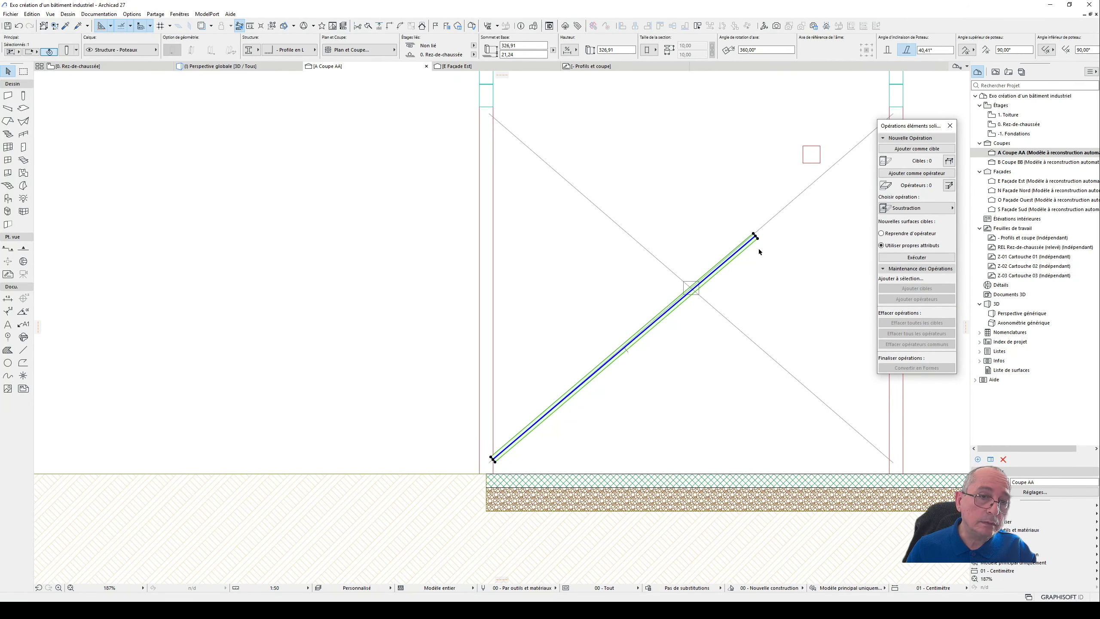
pyautogui.moveTo(769, 245); pyautogui.dragTo(711, 274, button='middle')
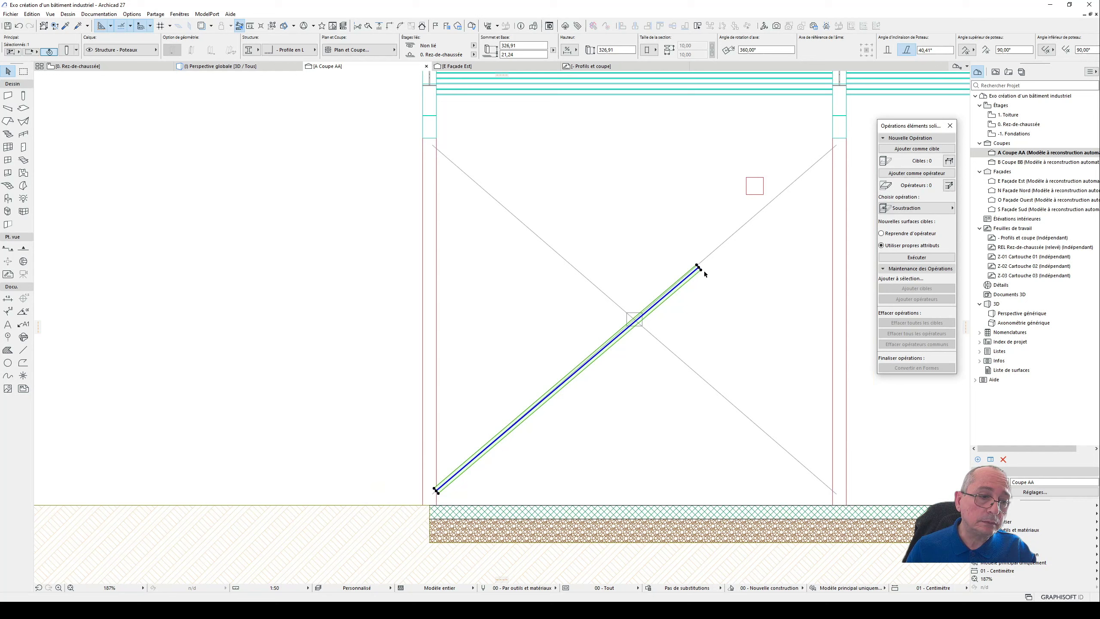
pyautogui.click(759, 213)
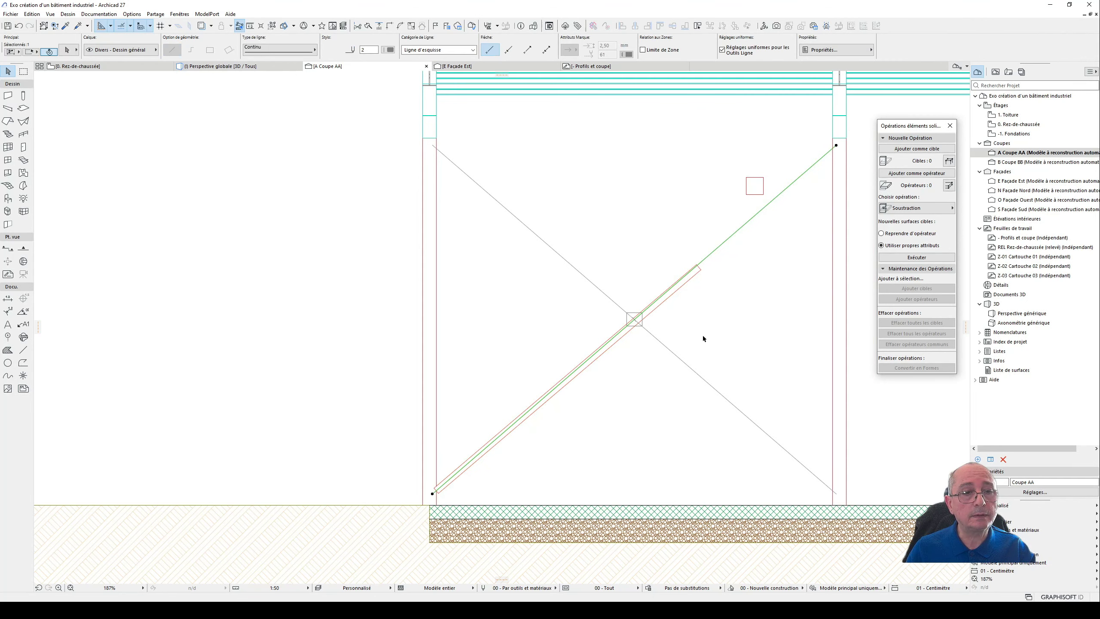
pyautogui.keyDown('shift'); pyautogui.click(682, 368); pyautogui.keyUp('shift')
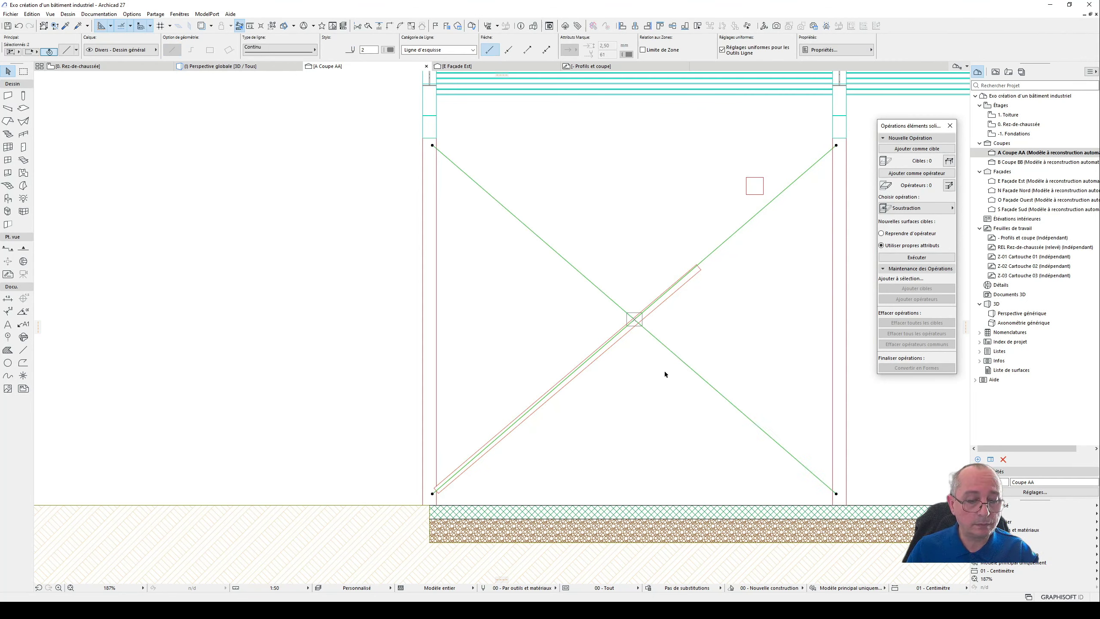
pyautogui.press('Delete')
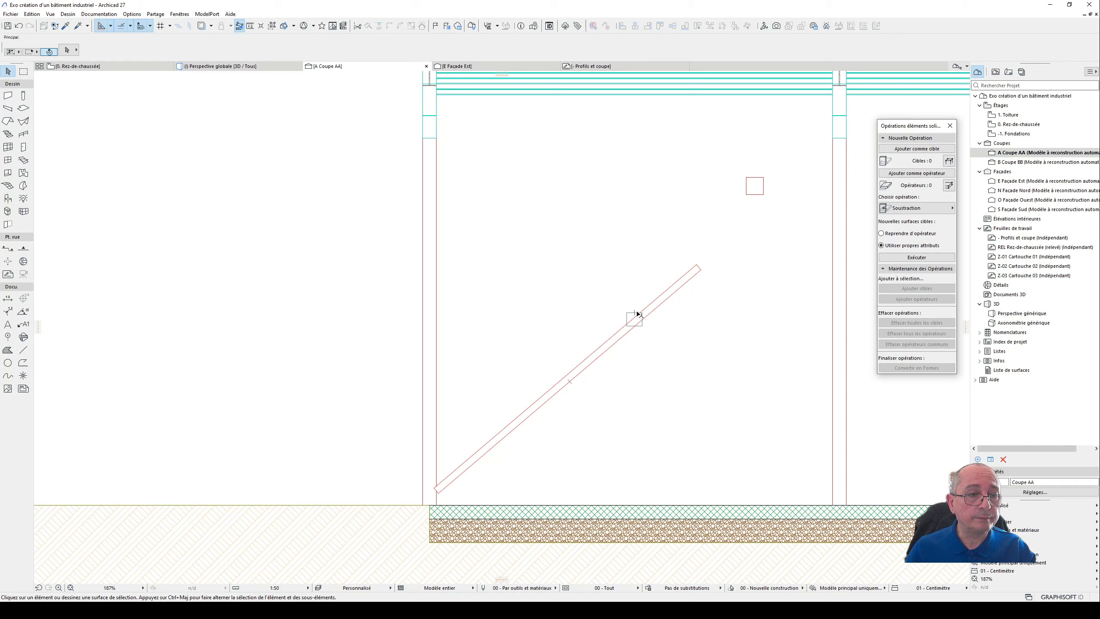
pyautogui.hotkey('ctrl', 'z')
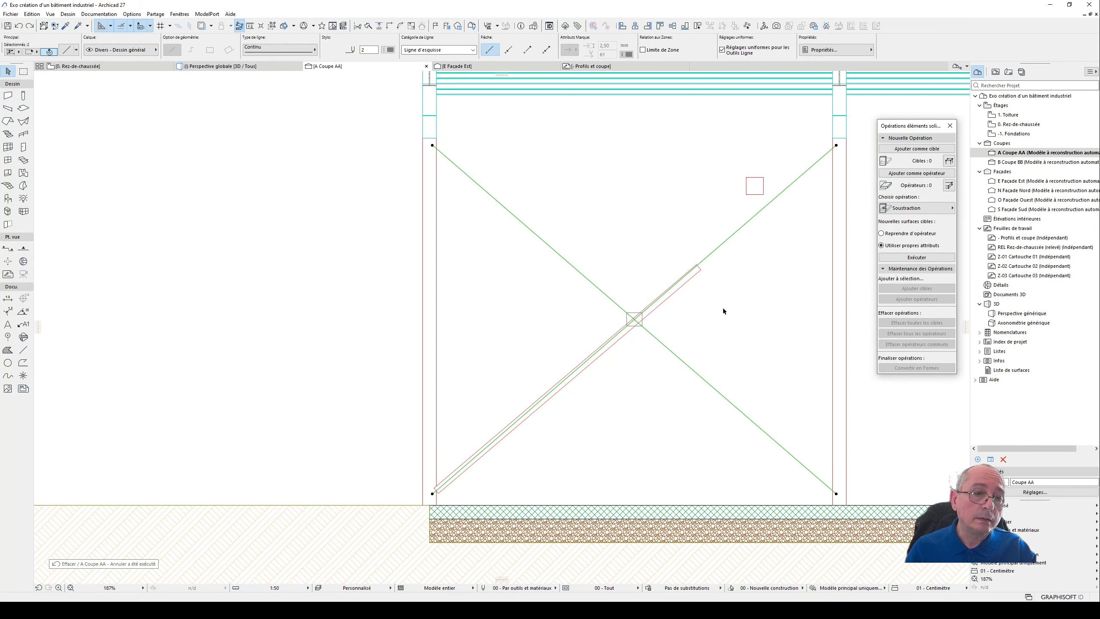
pyautogui.press('Escape')
# - Stretch the L-profile column's upper end upward towards the rising diagonal, giving an inclination of about 40,74°
pyautogui.click(669, 295)
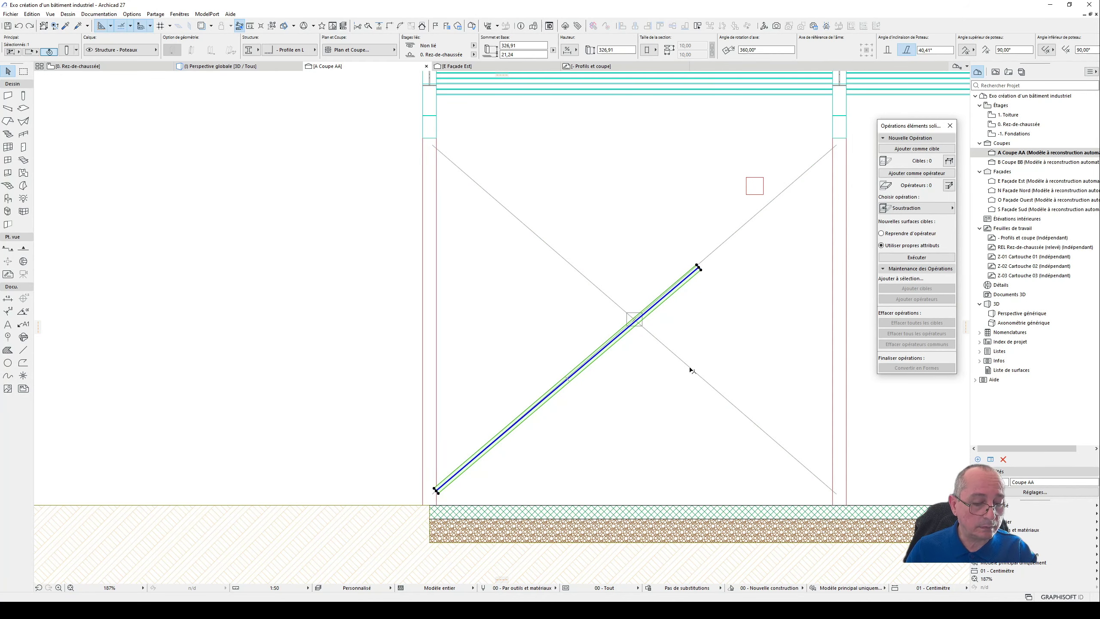
pyautogui.scroll(5, 702, 268)
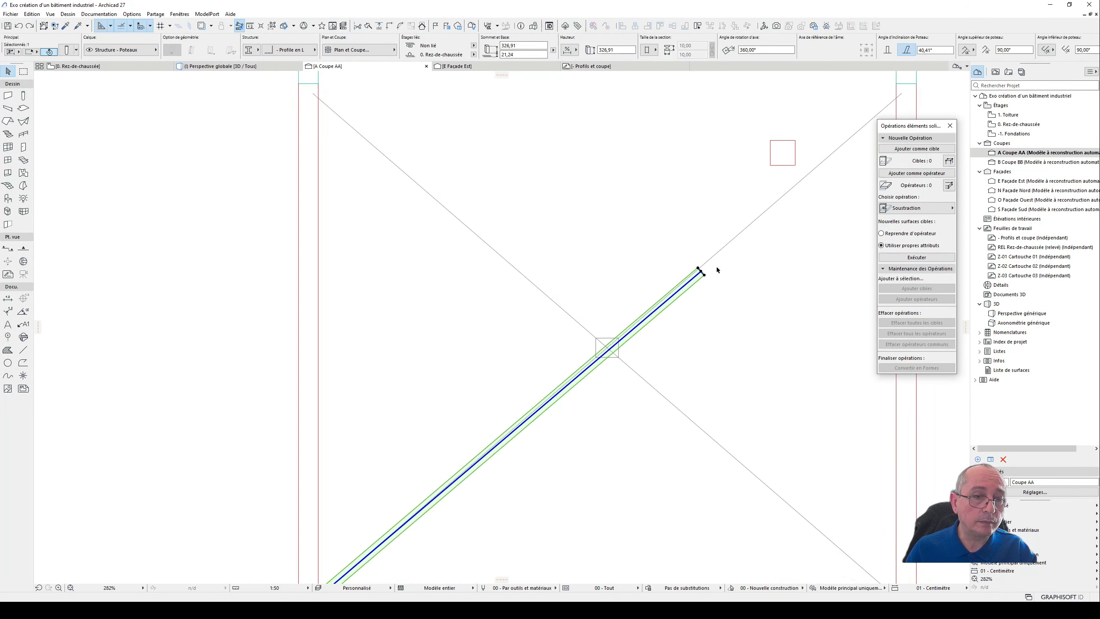
pyautogui.click(693, 276)
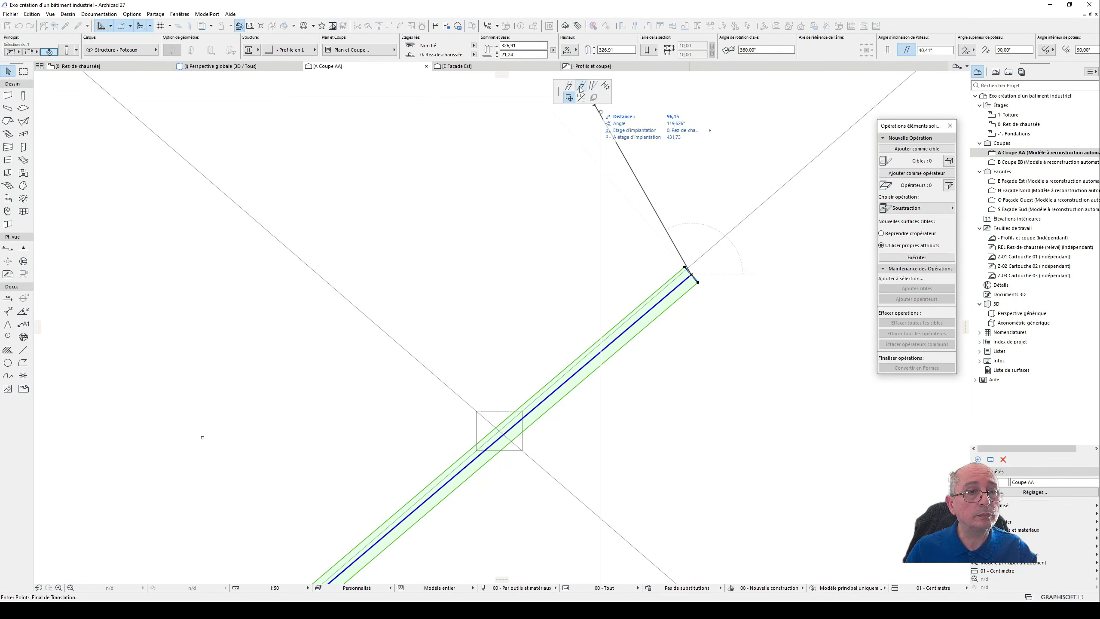
pyautogui.click(570, 88)
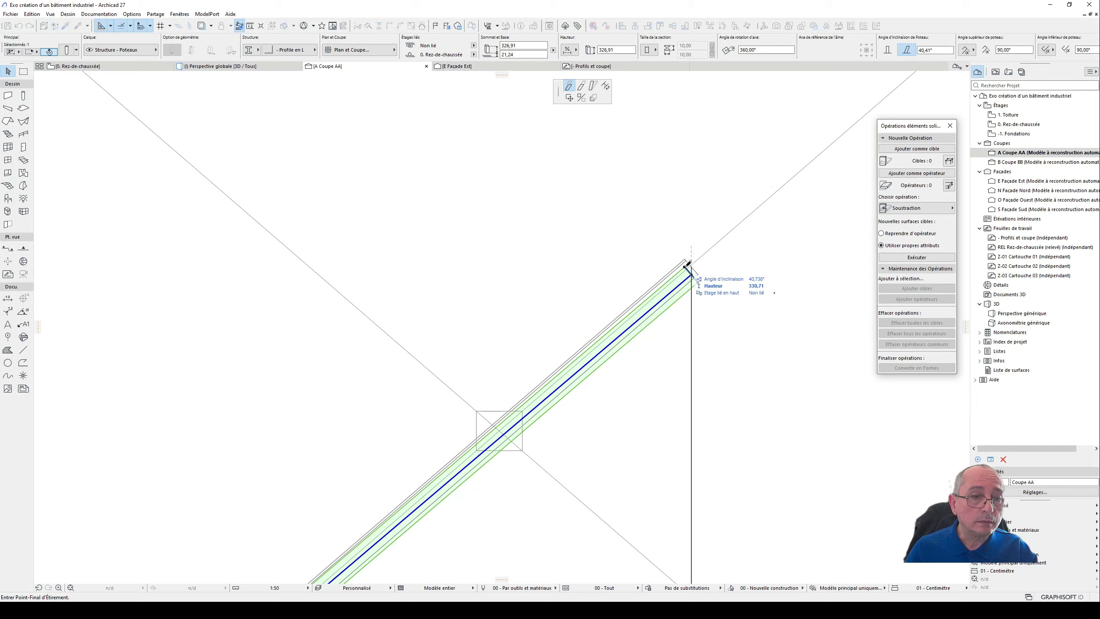
pyautogui.click(692, 263)
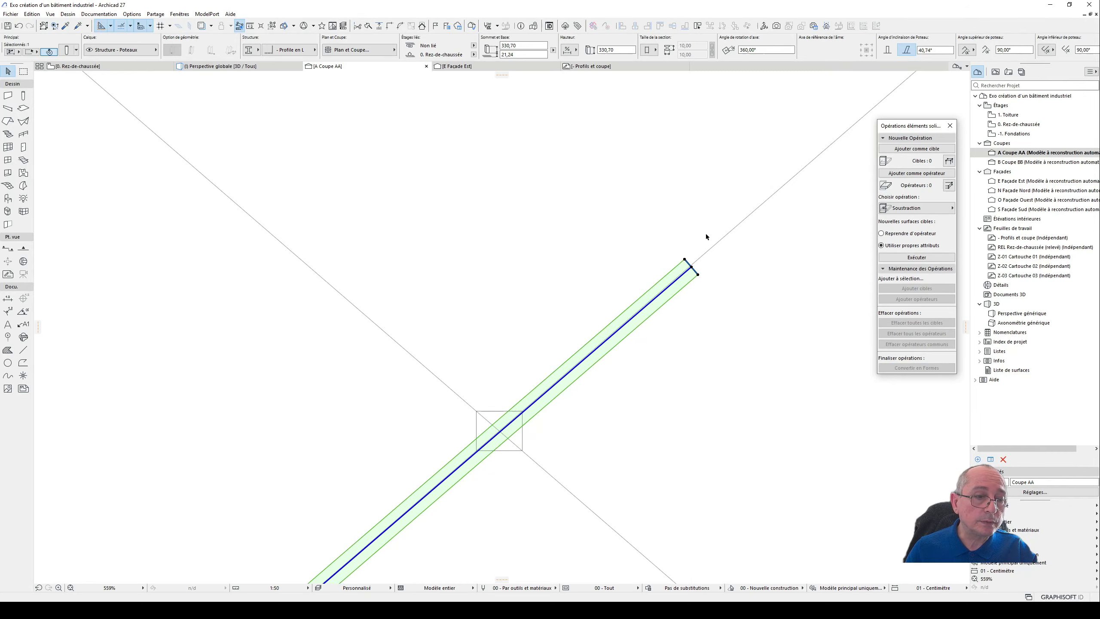
# - Try to stretch the L-profile column's lower end onto the rising diagonal beside the axis A column
pyautogui.scroll(-4, 706, 236)
pyautogui.scroll(6, 463, 435)
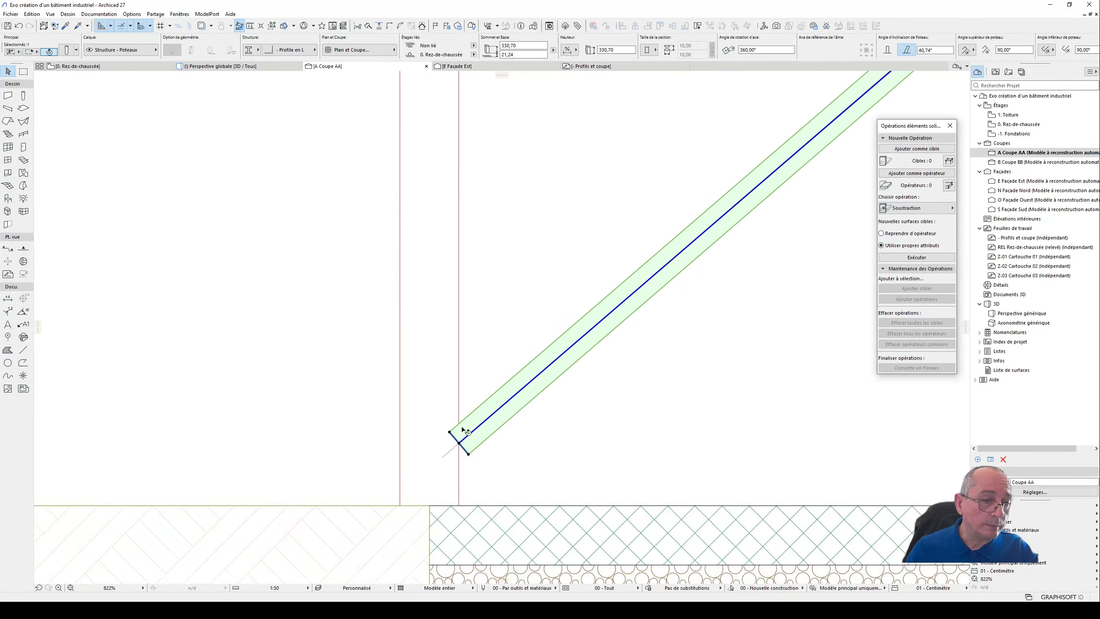
pyautogui.scroll(3, 462, 429)
pyautogui.click(457, 455)
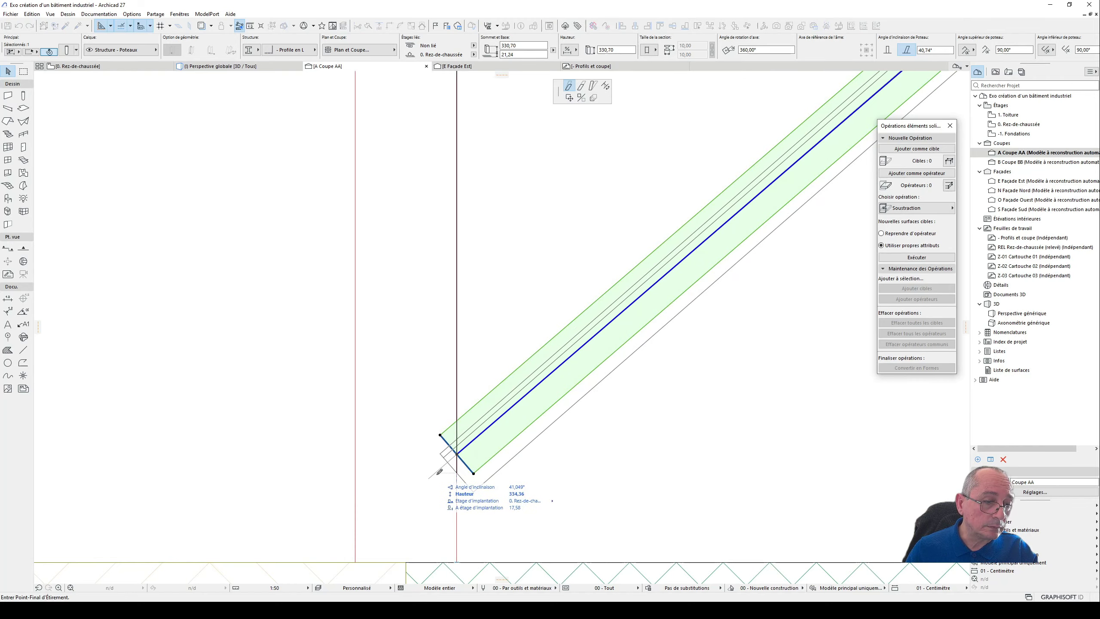
pyautogui.click(457, 454)
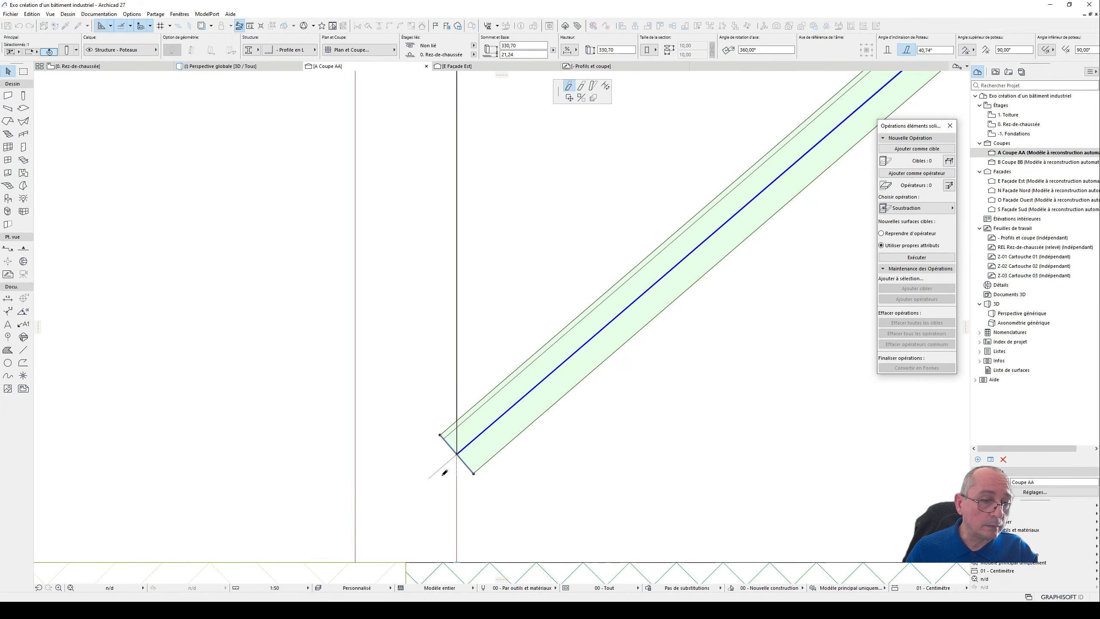
# - Refine the L-profile column's upper end until its axis follows the rising diagonal, at about 40,81° inclination and 331,59 height
pyautogui.scroll(-9, 443, 490)
pyautogui.scroll(4, 793, 183)
pyautogui.scroll(10, 690, 250)
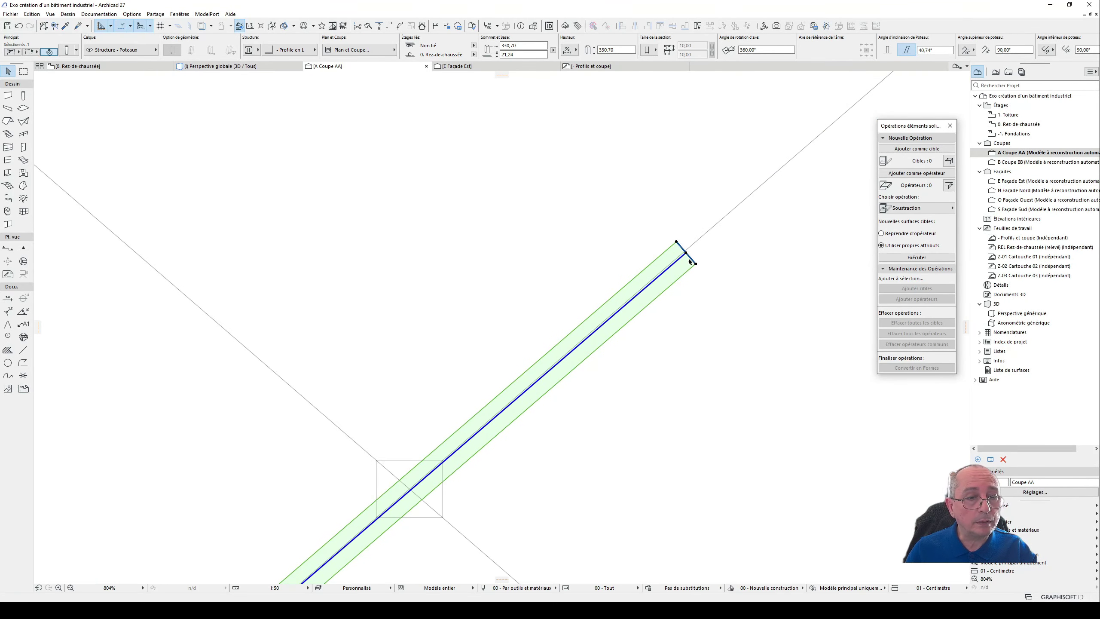
pyautogui.click(681, 255)
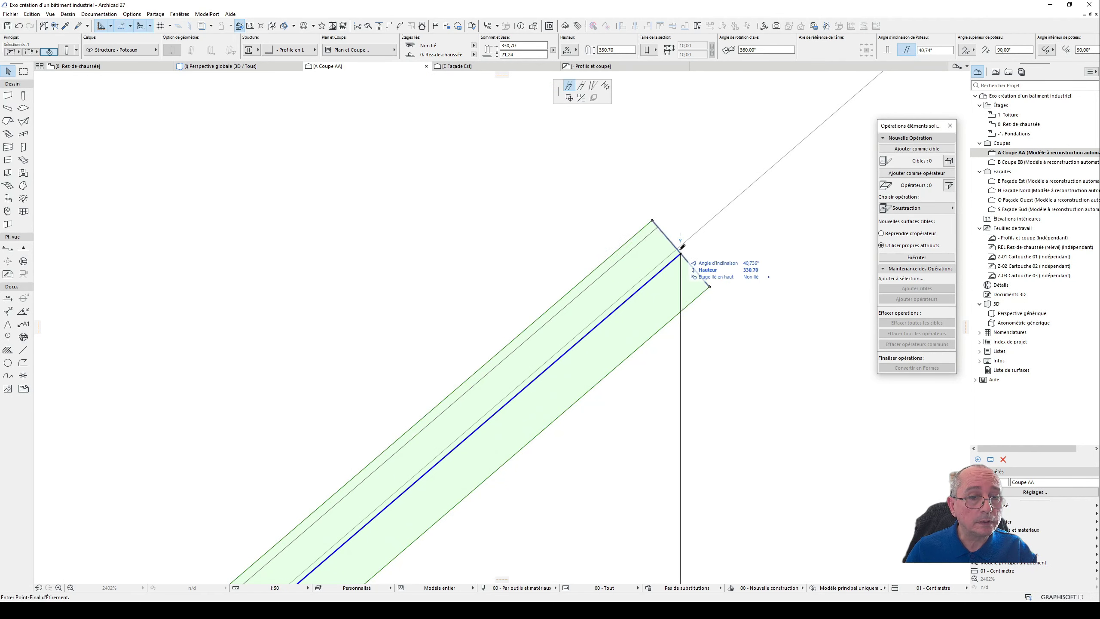
pyautogui.click(686, 256)
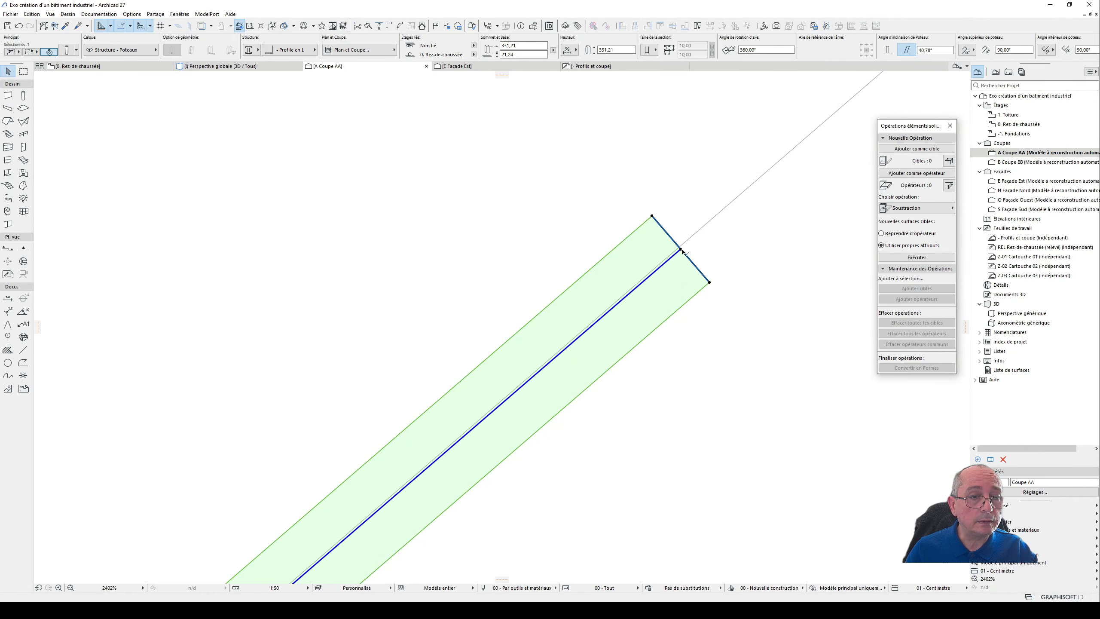
pyautogui.click(683, 252)
pyautogui.scroll(8, 684, 256)
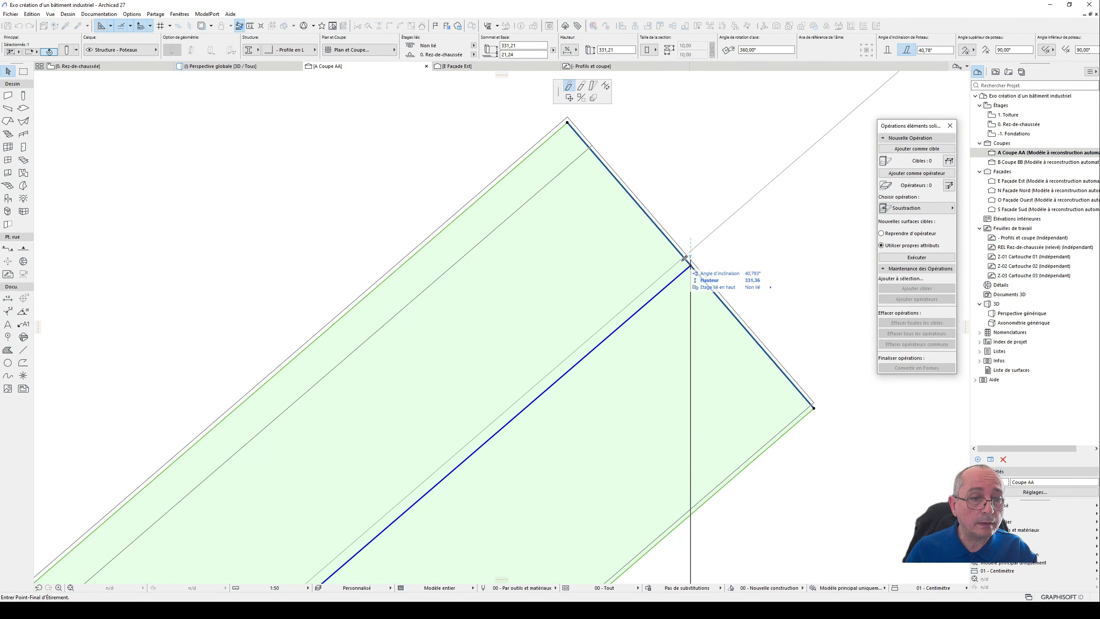
pyautogui.click(696, 249)
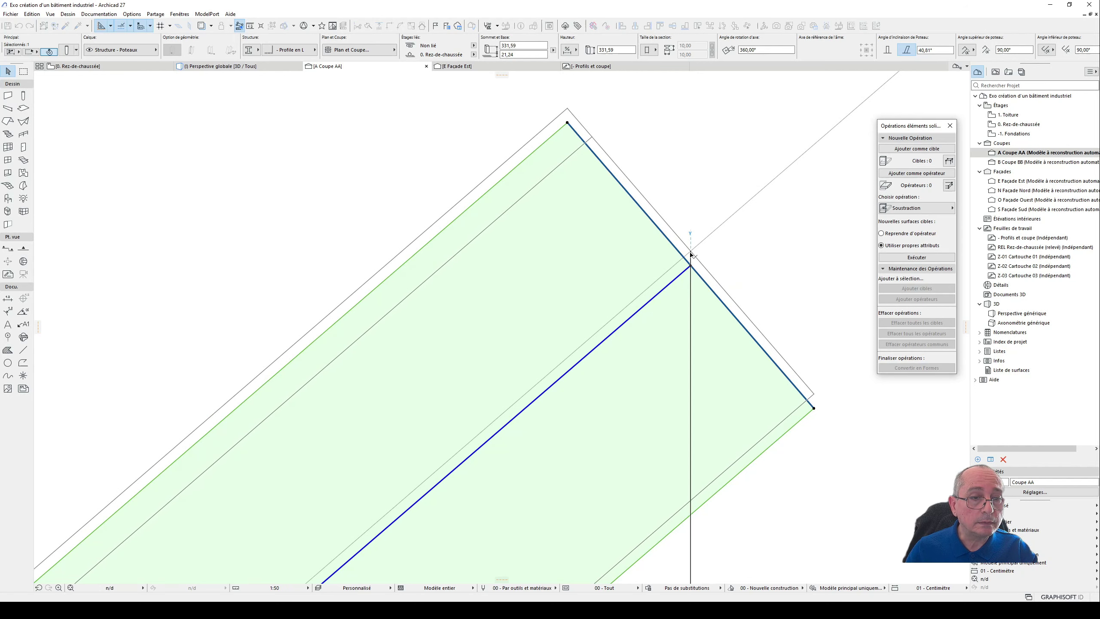
pyautogui.scroll(-8, 695, 243)
pyautogui.scroll(-5, 695, 240)
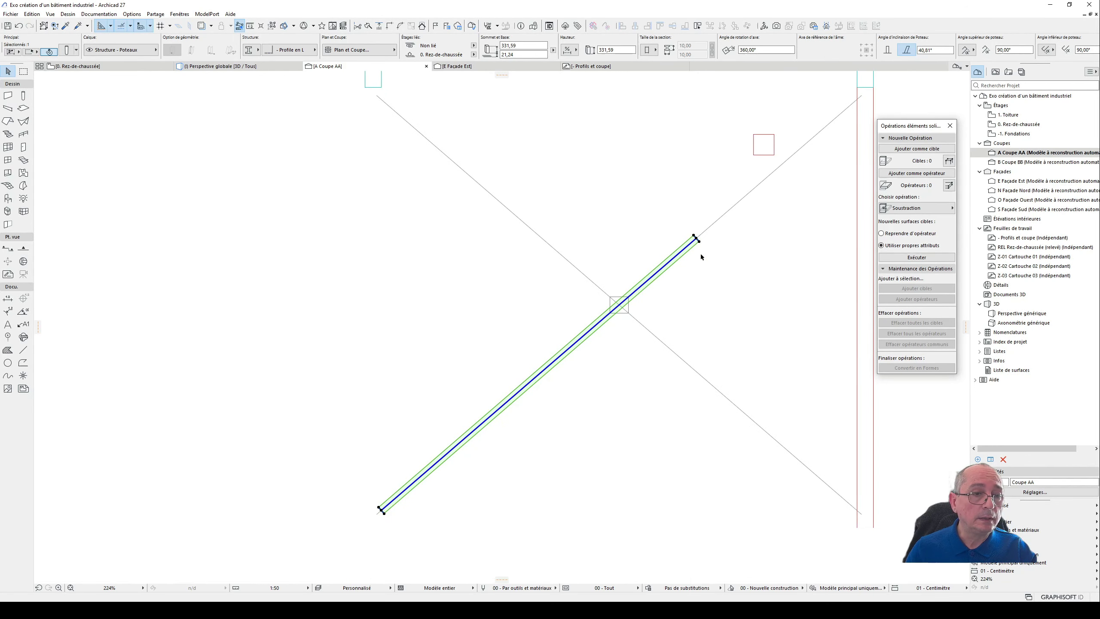
# - Shorten the L-profile column along its slope to the crossing of the two diagonals, to a height of about 245,86
pyautogui.click(696, 236)
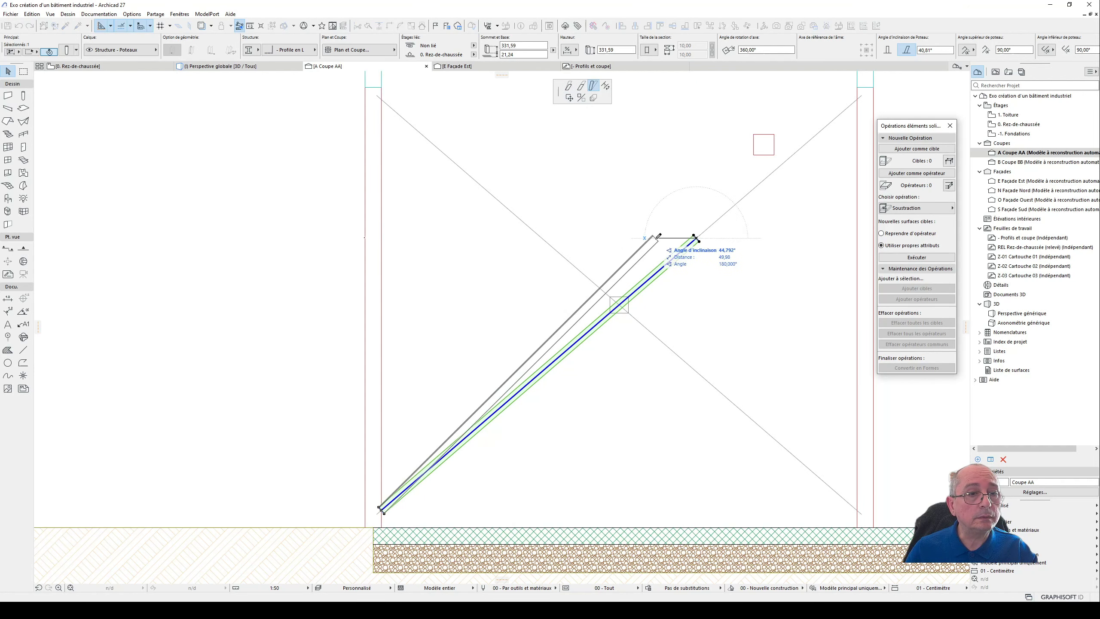
pyautogui.click(582, 86)
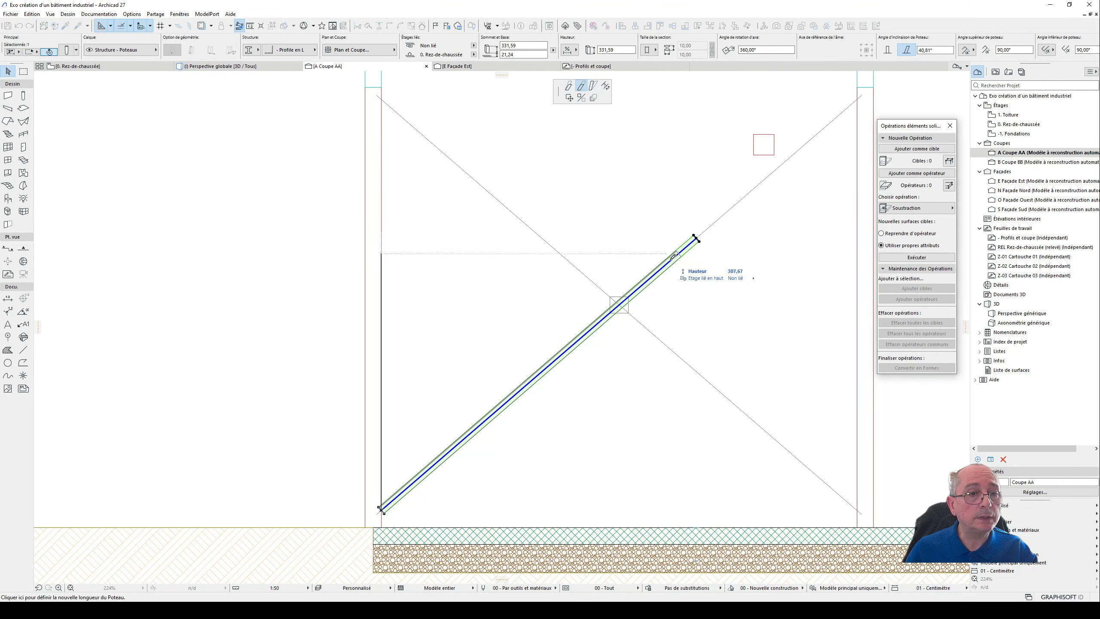
pyautogui.click(620, 305)
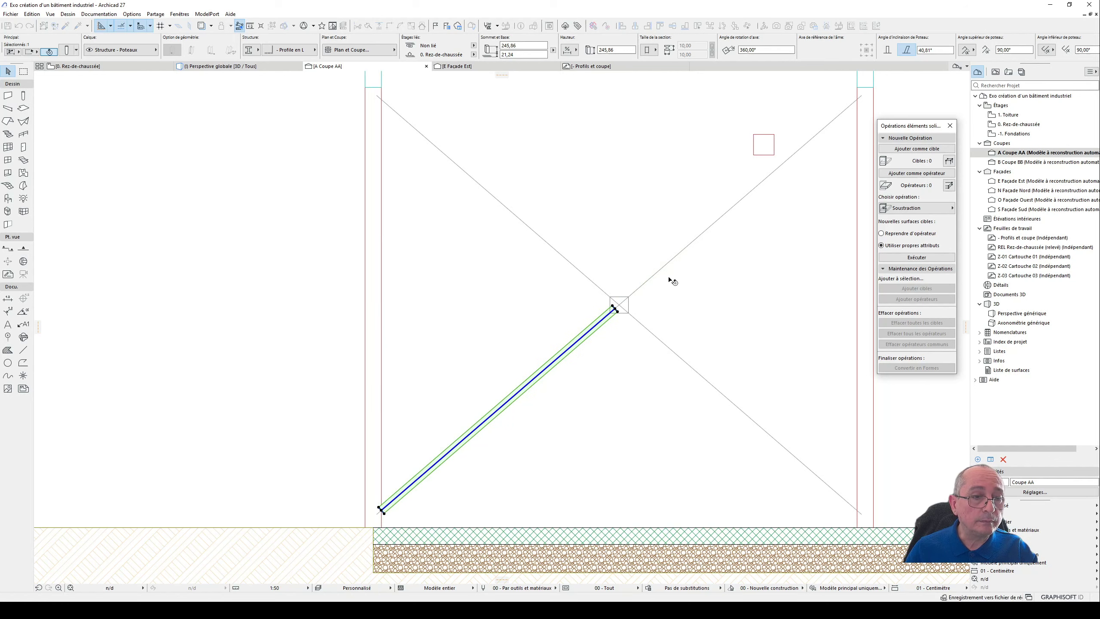
# - Move the 25 x 25 plate by its corner onto the small reference square where the two diagonals cross
pyautogui.click(798, 177)
pyautogui.click(774, 150)
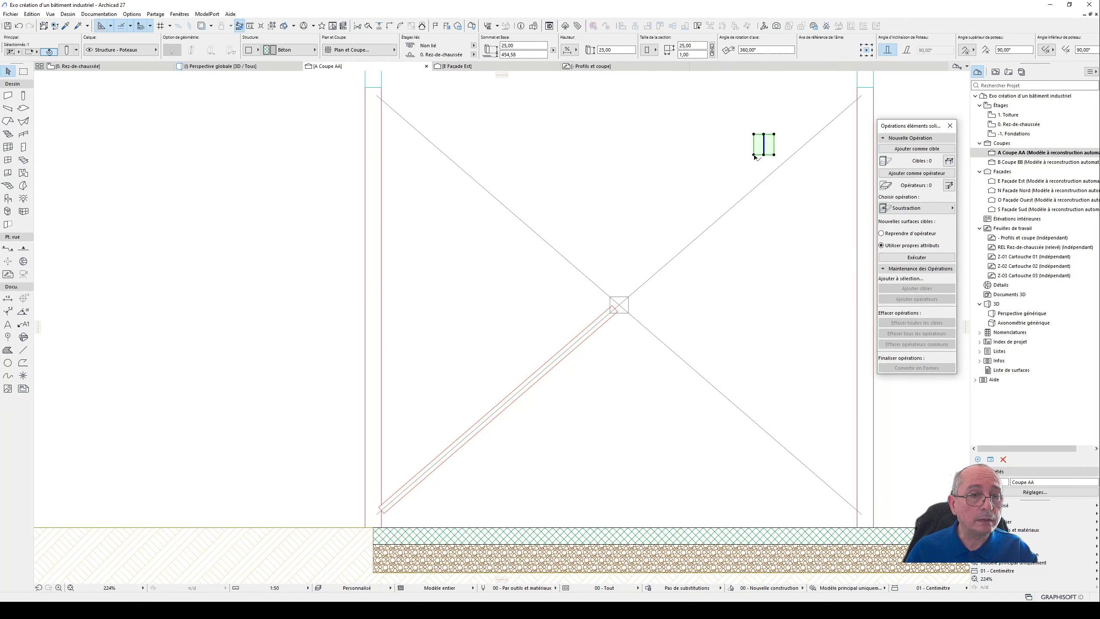
pyautogui.click(754, 156)
pyautogui.scroll(3, 650, 304)
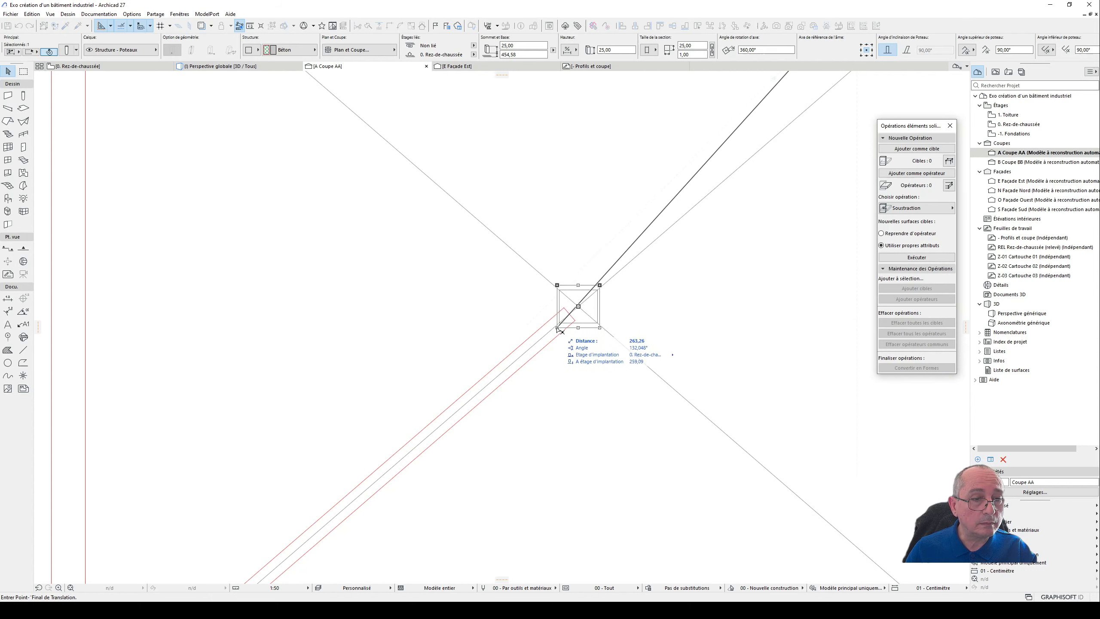
pyautogui.click(558, 328)
pyautogui.scroll(4, 613, 313)
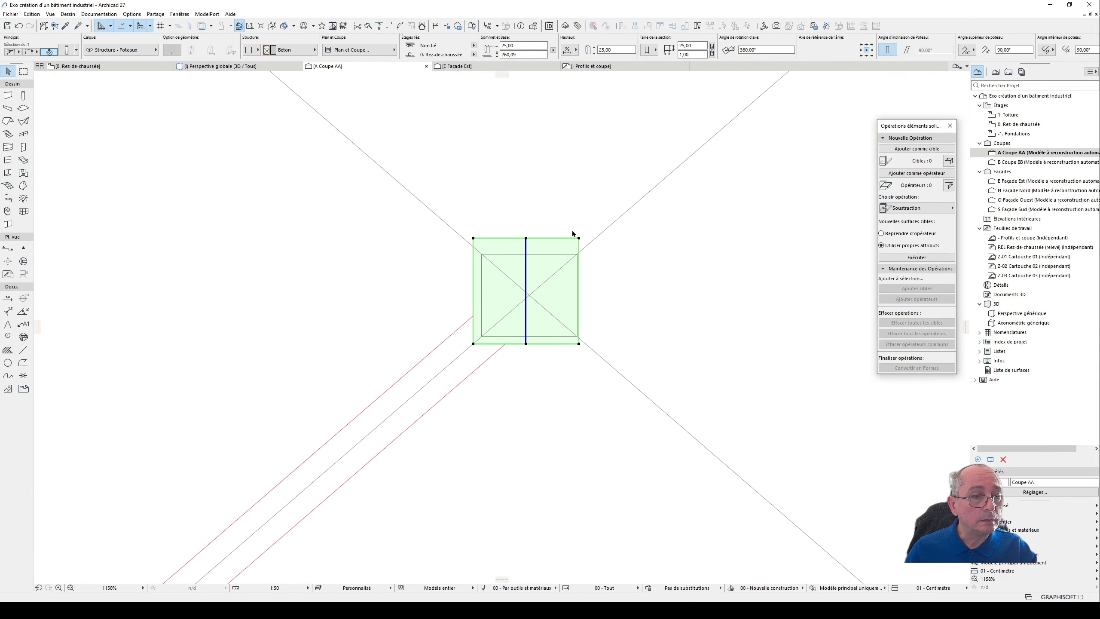
# - Nudge the plate to centre it on the diagonals' crossing, with its base at about 257,85, and leave it selected
pyautogui.click(551, 245)
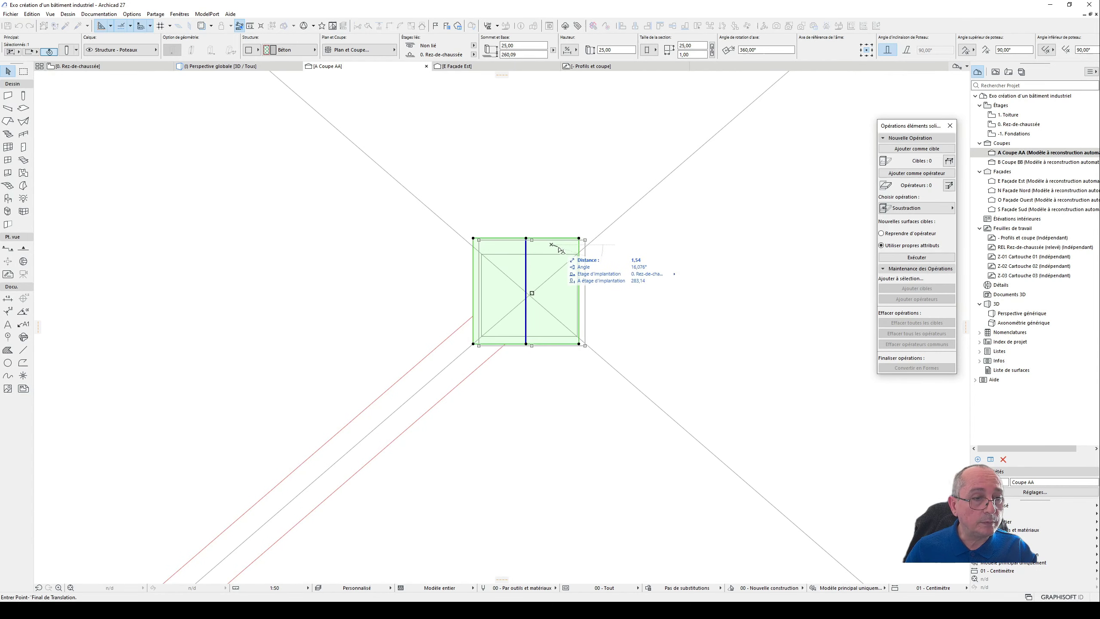
pyautogui.click(555, 256)
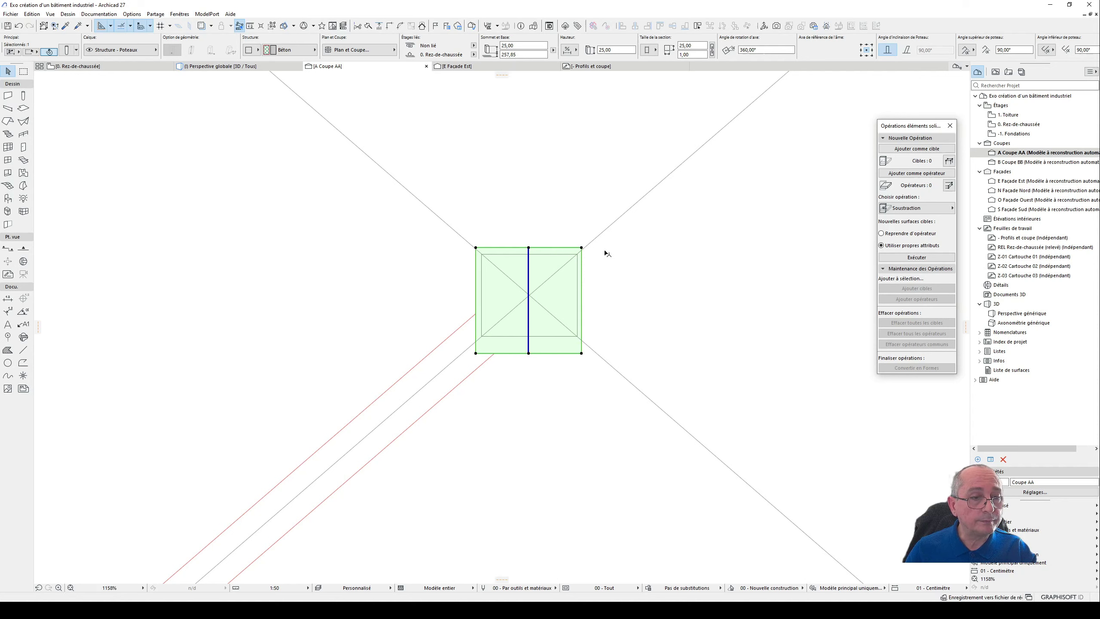
pyautogui.press('Escape')
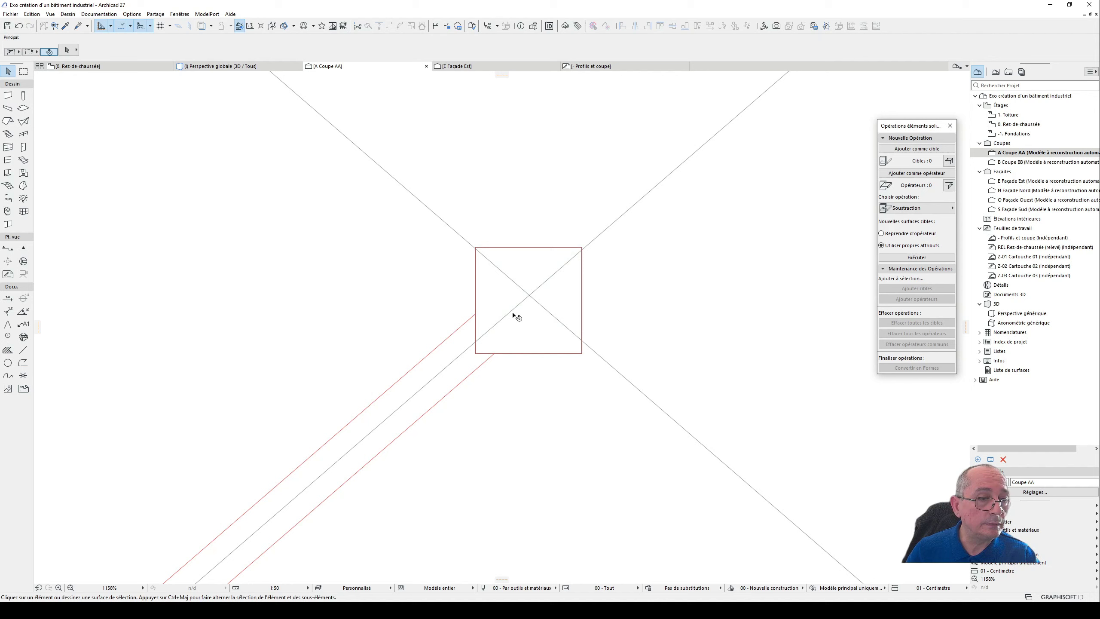
pyautogui.click(525, 332)
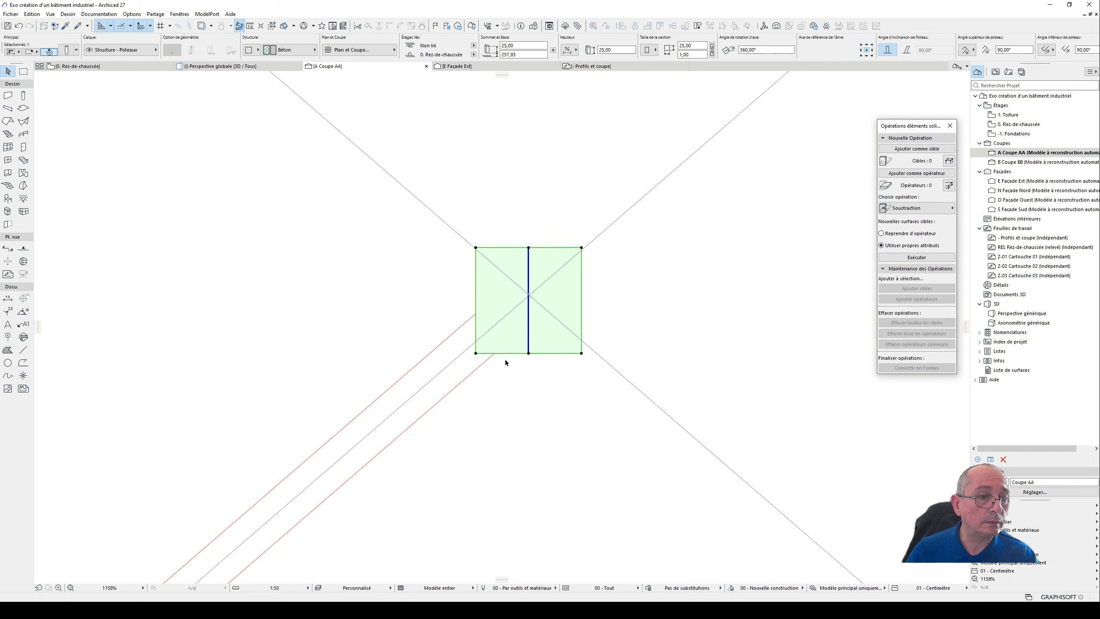
# - Copy the slanted L-profile column along the rising diagonal to its upper half beyond the plate, with its base at about 278,33
pyautogui.click(529, 391)
pyautogui.click(462, 376)
pyautogui.scroll(-5, 462, 376)
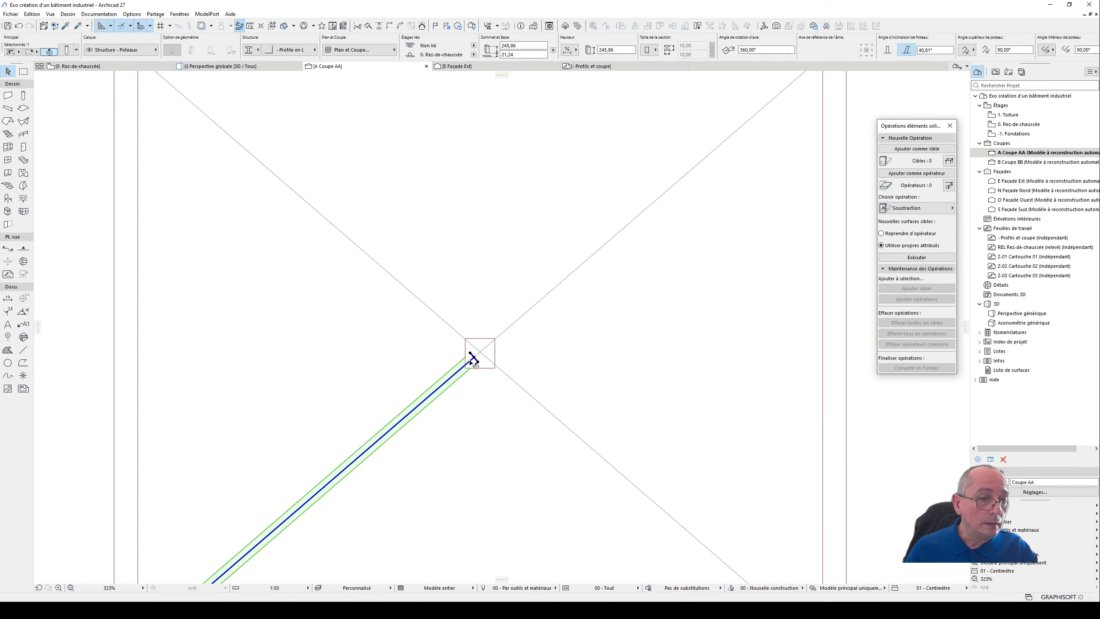
pyautogui.scroll(-8, 481, 354)
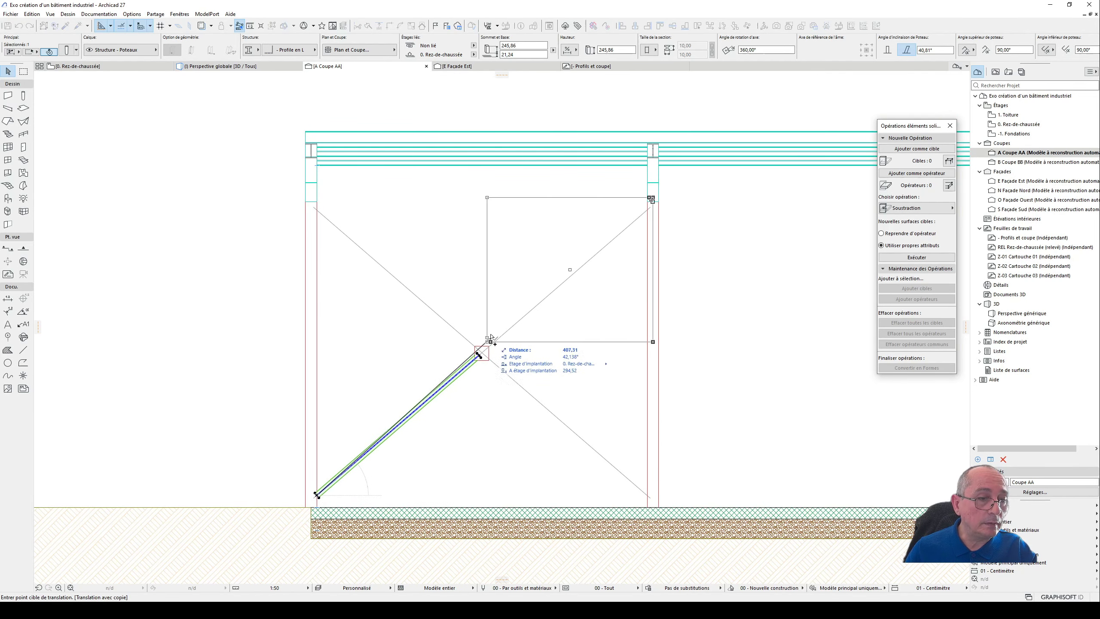
pyautogui.scroll(3, 493, 347)
pyautogui.press('ctrl')
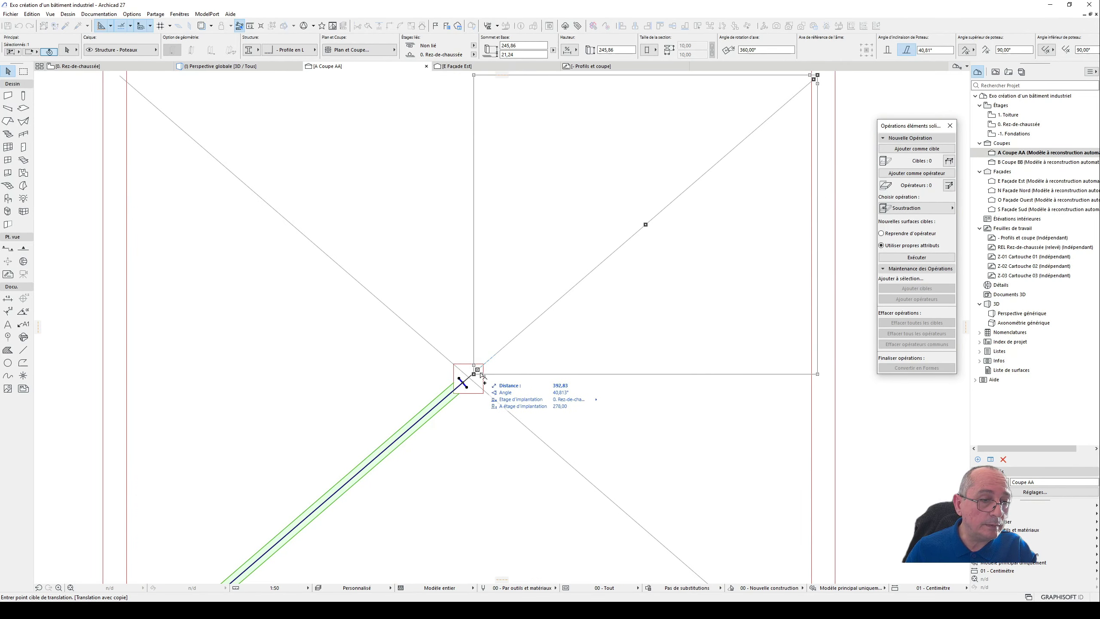
pyautogui.click(488, 364)
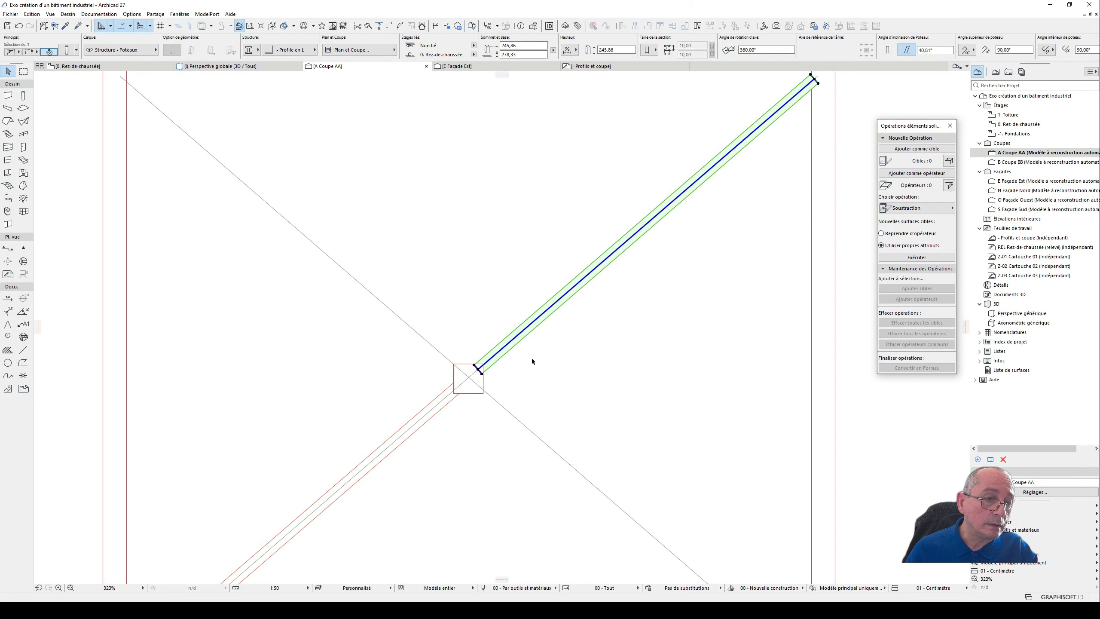
# - Extend the upper L-profile column's lower end along its slope further into the plate, to a height of about 248,81
pyautogui.scroll(6, 474, 379)
pyautogui.click(388, 429)
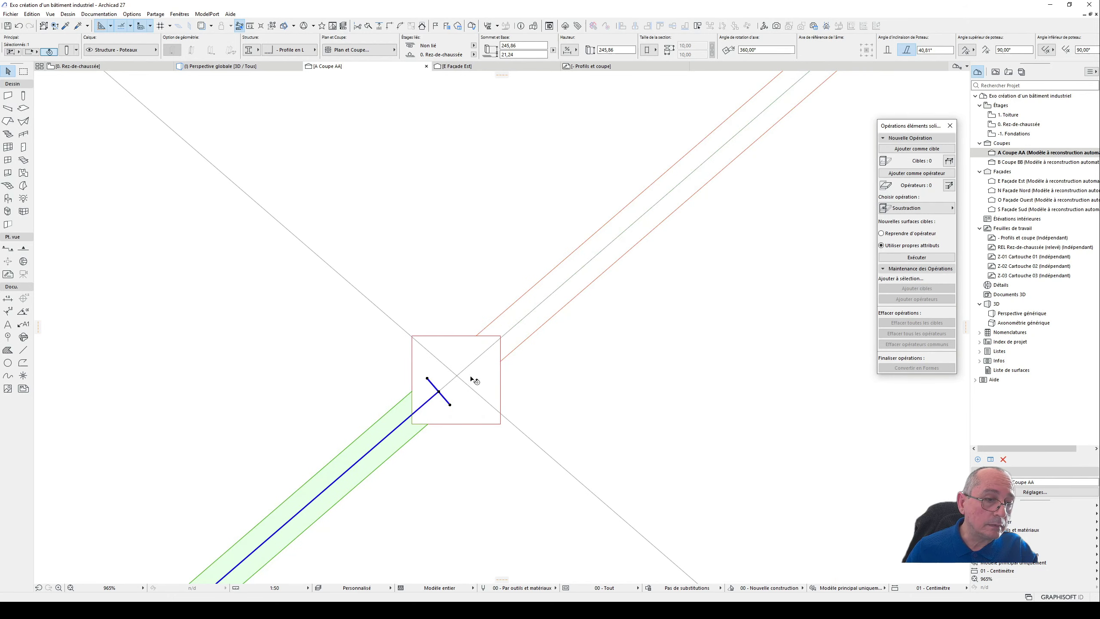
pyautogui.click(505, 320)
pyautogui.click(485, 352)
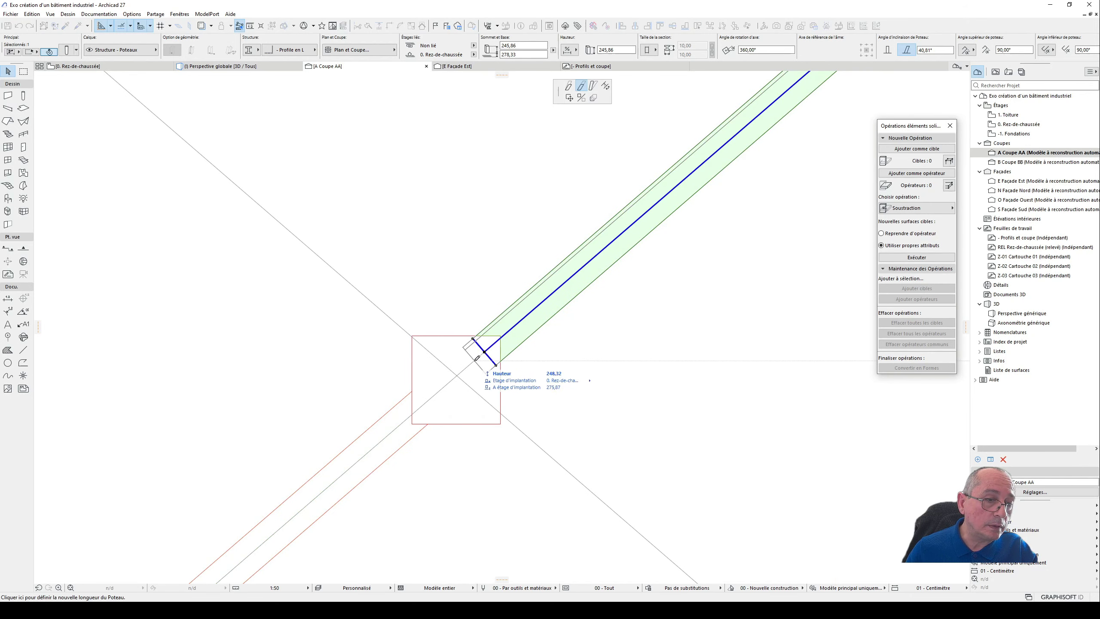
pyautogui.press('Escape')
# - Shorten the lower L-profile column's upper end along its slope within the plate, to a height of about 244,27
pyautogui.click(420, 410)
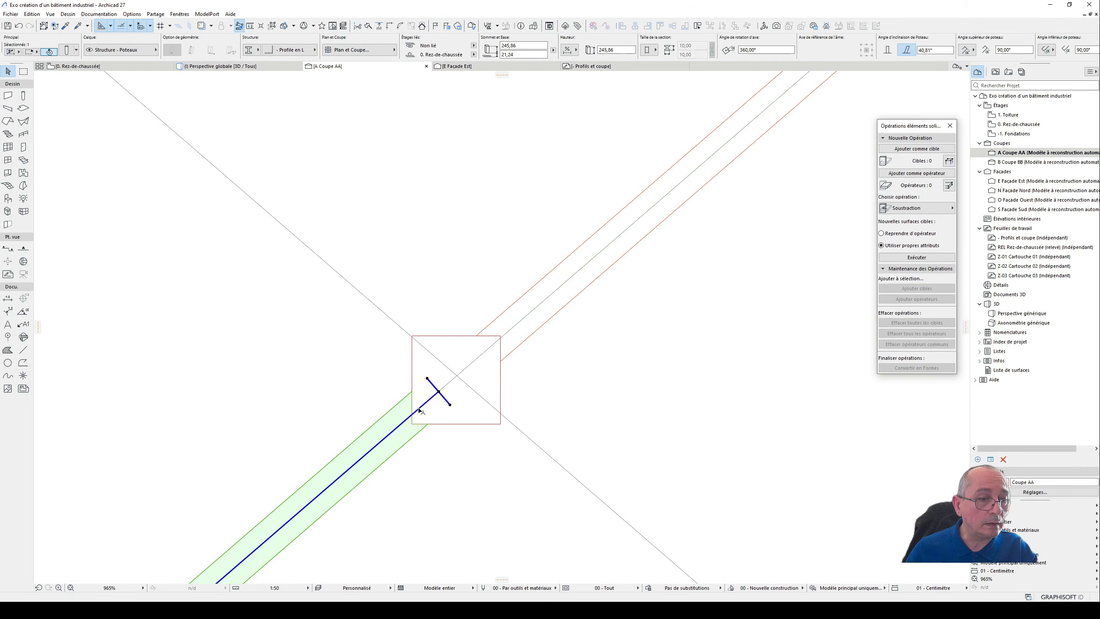
pyautogui.click(438, 393)
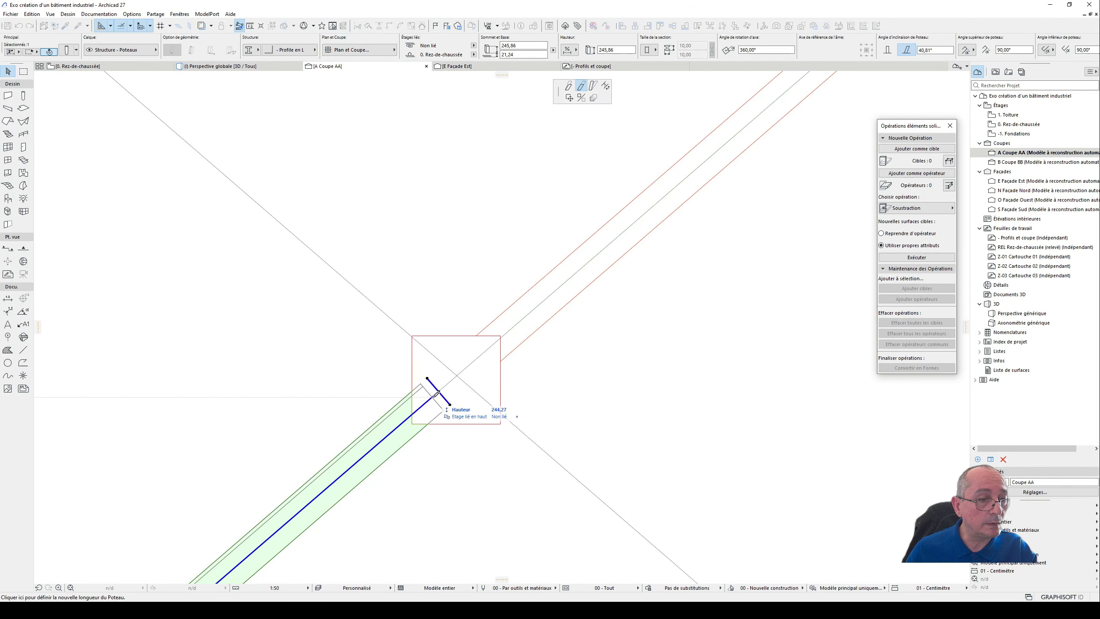
pyautogui.click(456, 384)
# - Delete the two diagonal construction lines crossing at the plate
pyautogui.click(519, 435)
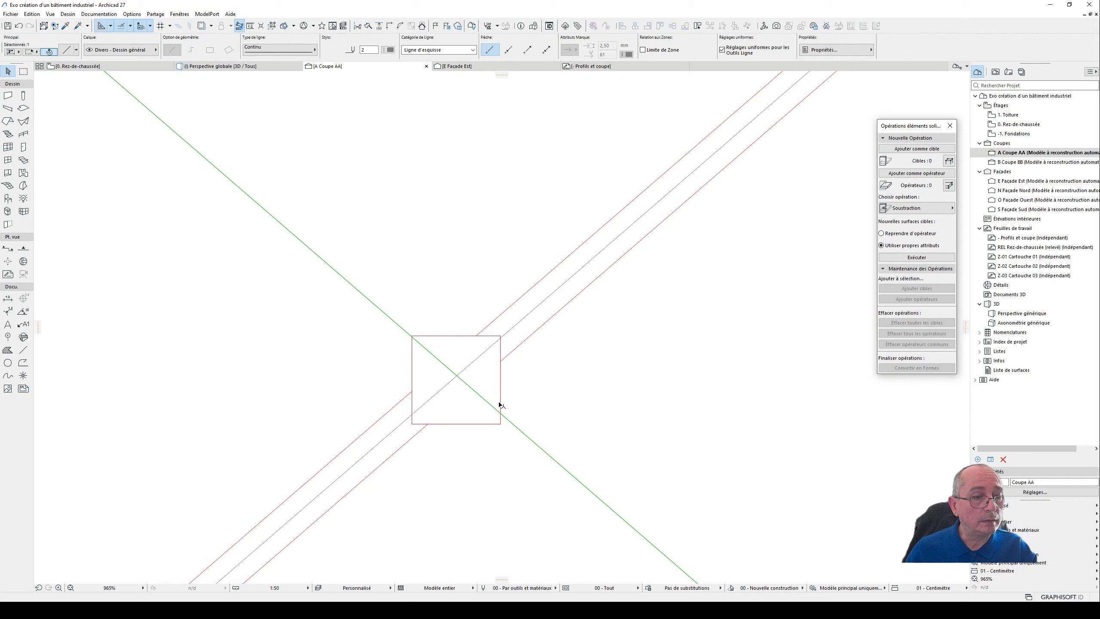
pyautogui.keyDown('shift'); pyautogui.click(474, 361); pyautogui.keyUp('shift')
pyautogui.click(464, 369)
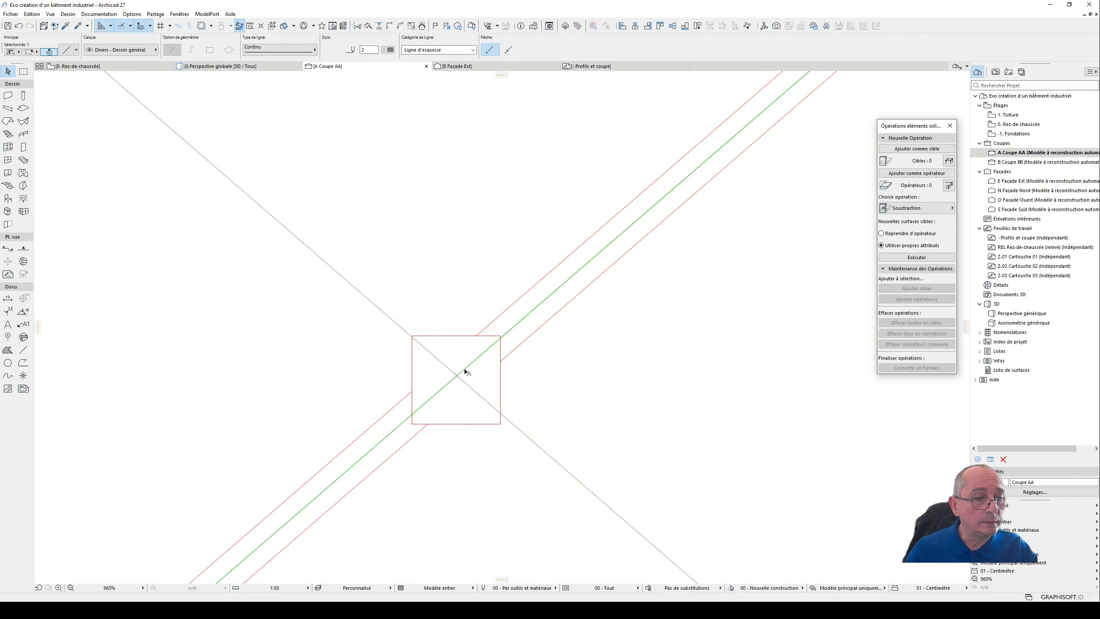
pyautogui.keyDown('shift'); pyautogui.click(489, 404); pyautogui.keyUp('shift')
pyautogui.press('Delete')
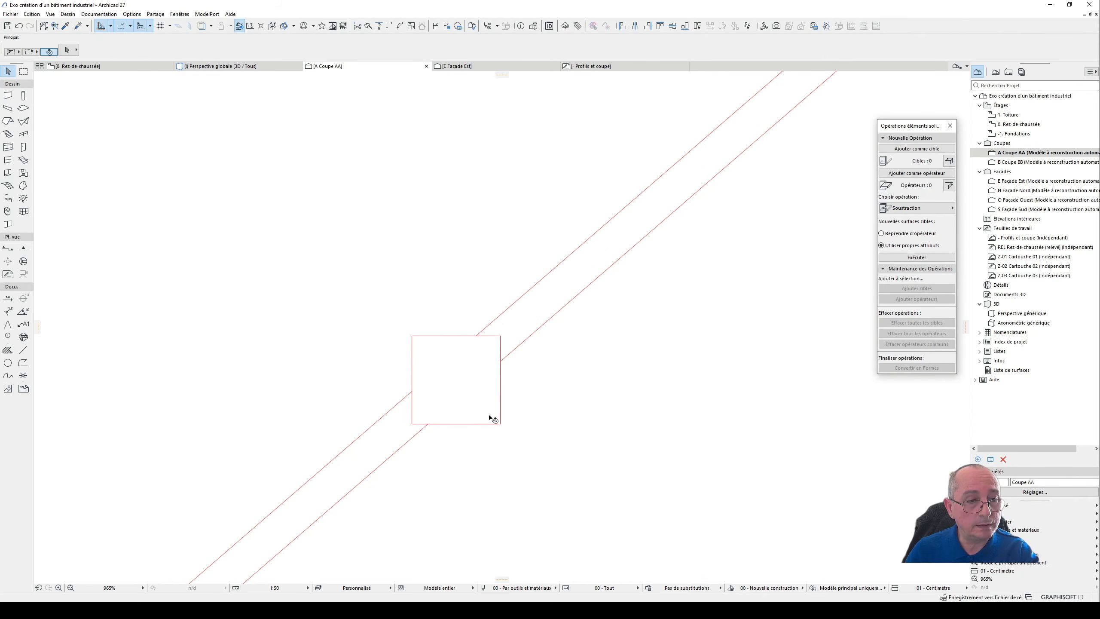
# - In the 3D perspective, move both L-profile columns and the plate about 1364,77 at 90° to the foot of the opposite corner post
pyautogui.scroll(-6, 492, 416)
pyautogui.press('F3')
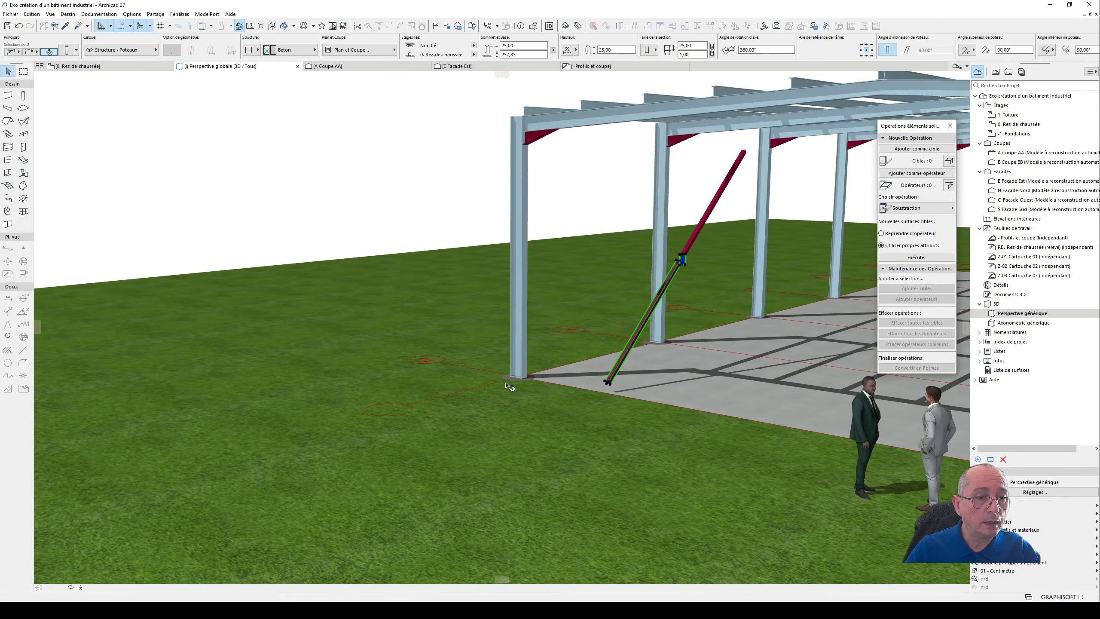
pyautogui.keyDown('shift'); pyautogui.moveTo(544, 317); pyautogui.dragTo(991, 324, button='middle'); pyautogui.keyUp('shift')
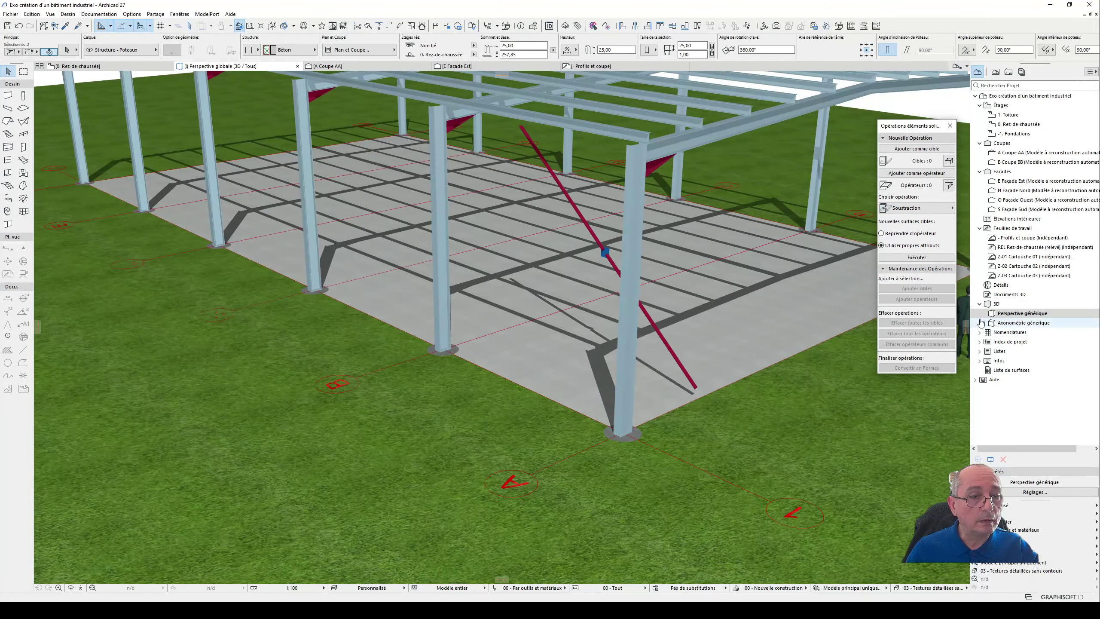
pyautogui.keyDown('shift'); pyautogui.moveTo(712, 299); pyautogui.dragTo(427, 405, button='middle'); pyautogui.keyUp('shift')
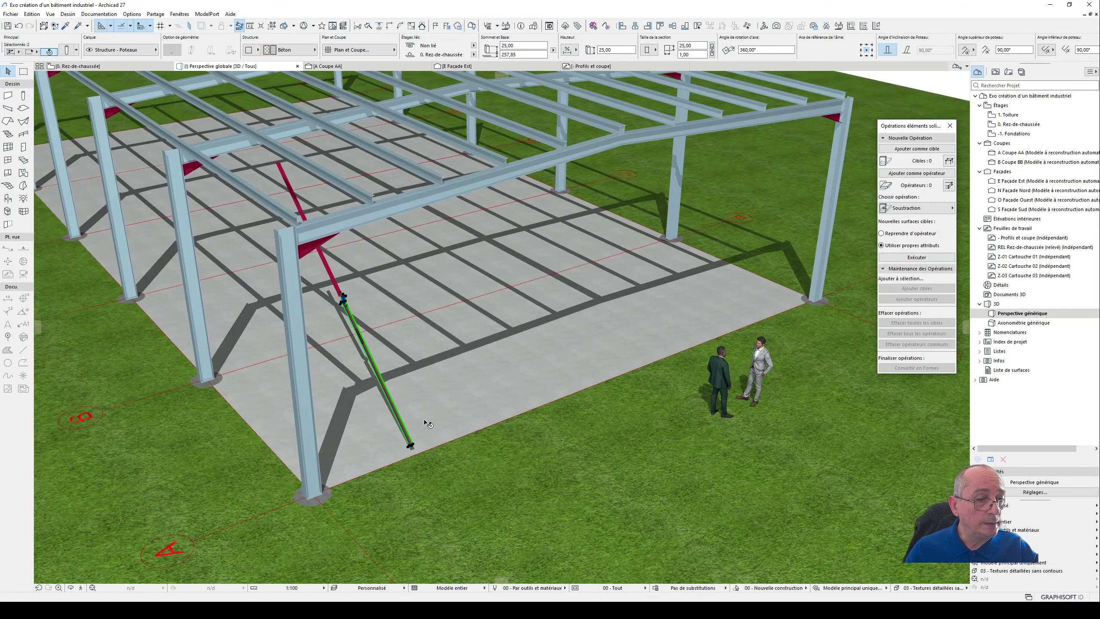
pyautogui.scroll(8, 428, 423)
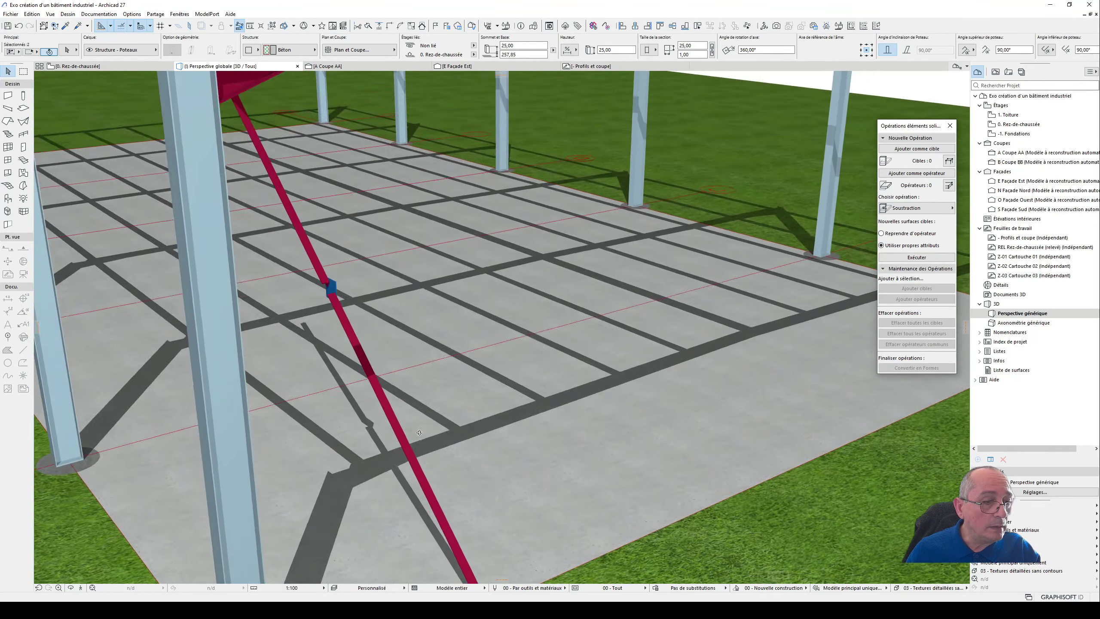
pyautogui.keyDown('shift'); pyautogui.moveTo(419, 432); pyautogui.dragTo(375, 442, button='middle'); pyautogui.keyUp('shift')
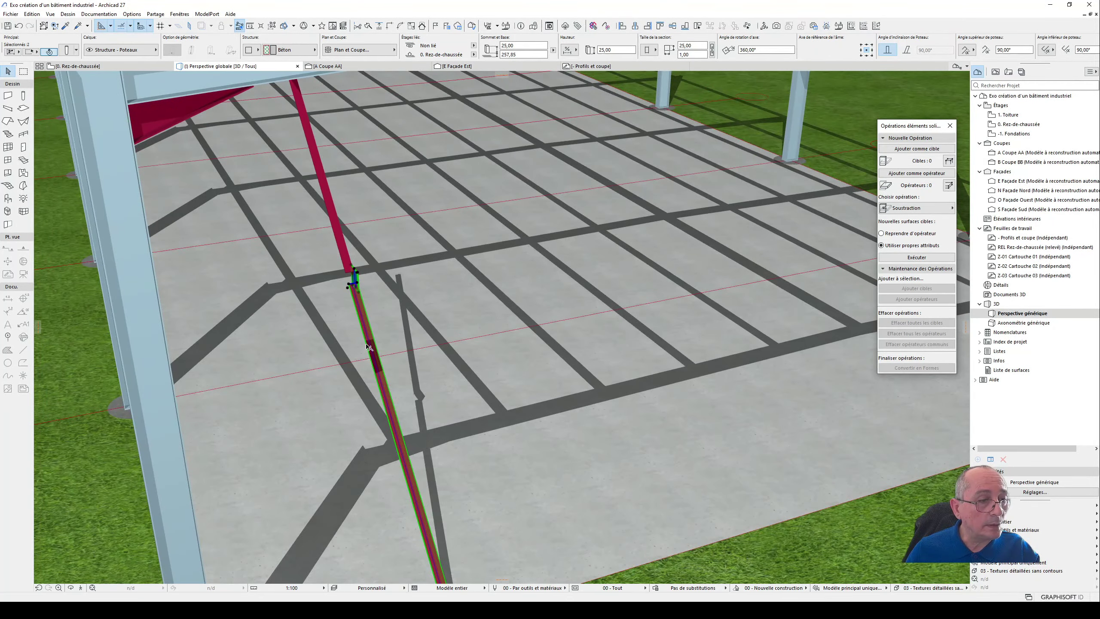
pyautogui.keyDown('shift'); pyautogui.click(345, 256); pyautogui.keyUp('shift')
pyautogui.keyDown('shift'); pyautogui.moveTo(351, 277); pyautogui.dragTo(414, 489, button='middle'); pyautogui.keyUp('shift')
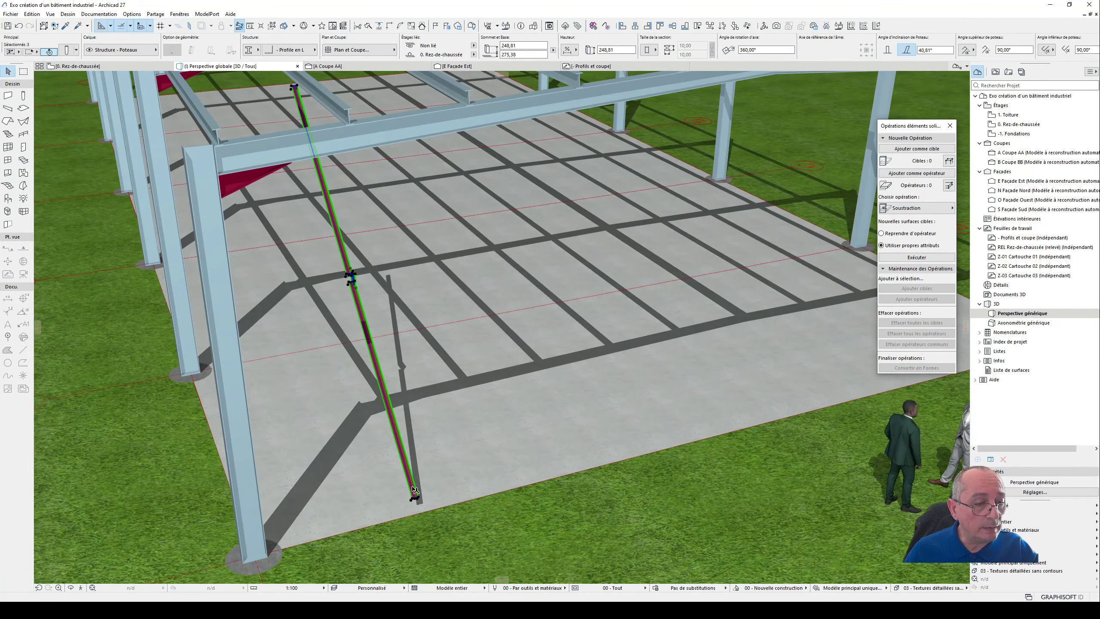
pyautogui.click(418, 501)
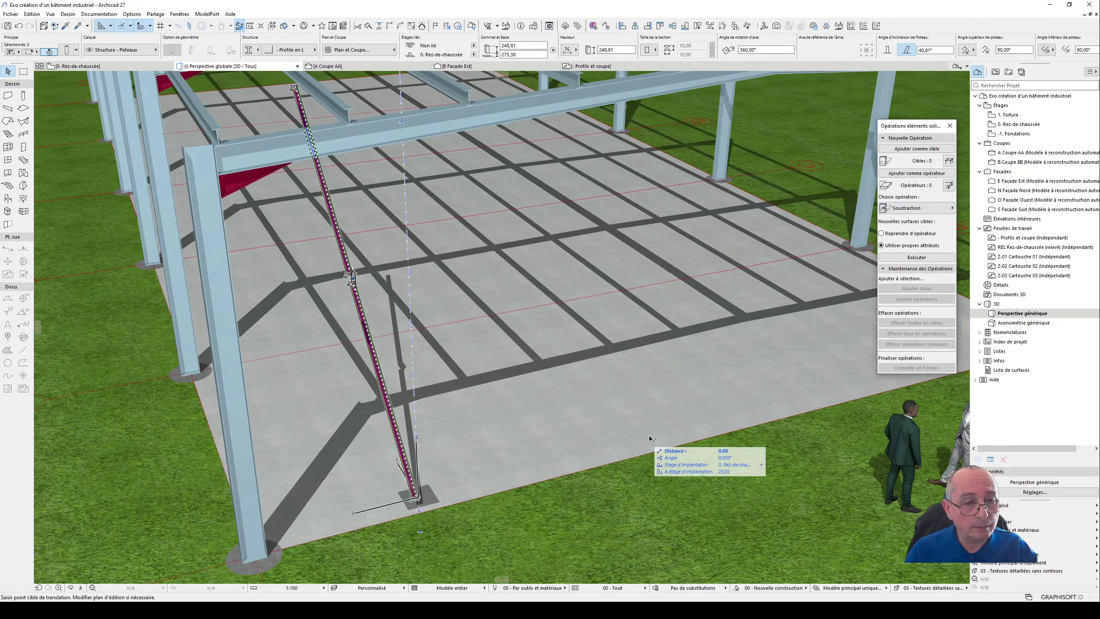
pyautogui.keyDown('shift'); pyautogui.moveTo(693, 431); pyautogui.dragTo(311, 463, button='middle'); pyautogui.keyUp('shift')
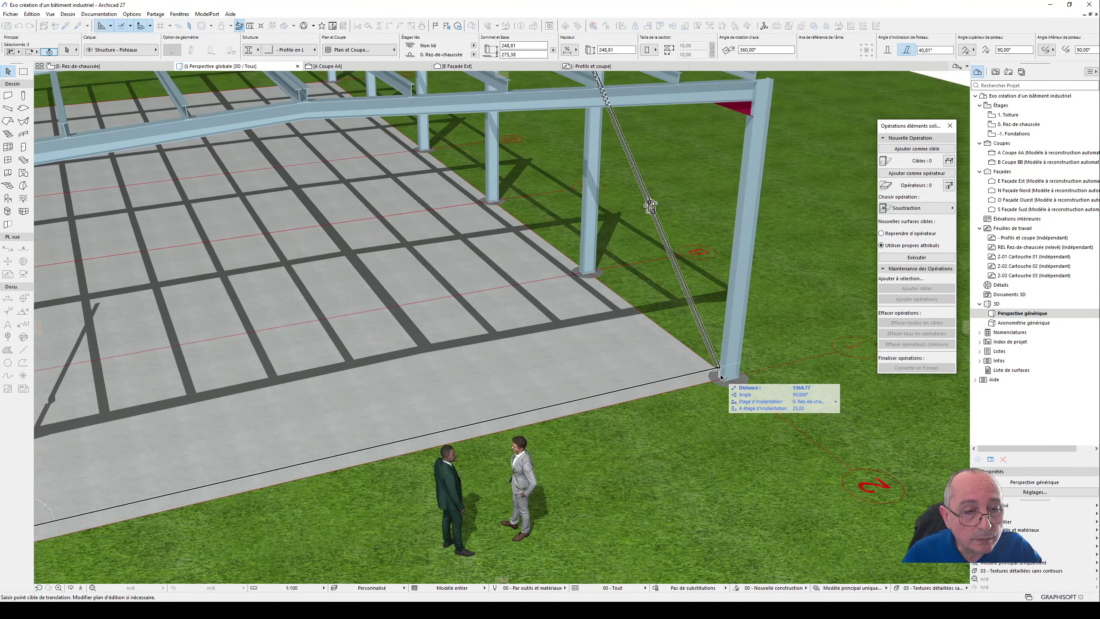
pyautogui.click(719, 375)
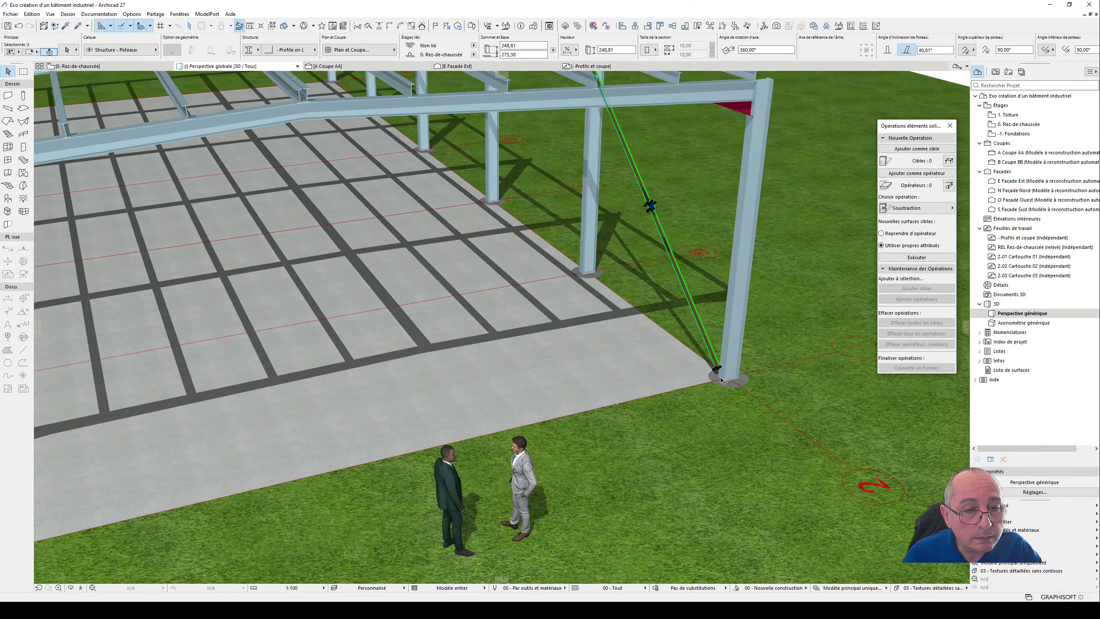
# - Examine how the brace's lower and upper ends meet the steel posts, and clear the selection
pyautogui.scroll(2, 736, 375)
pyautogui.scroll(5, 738, 375)
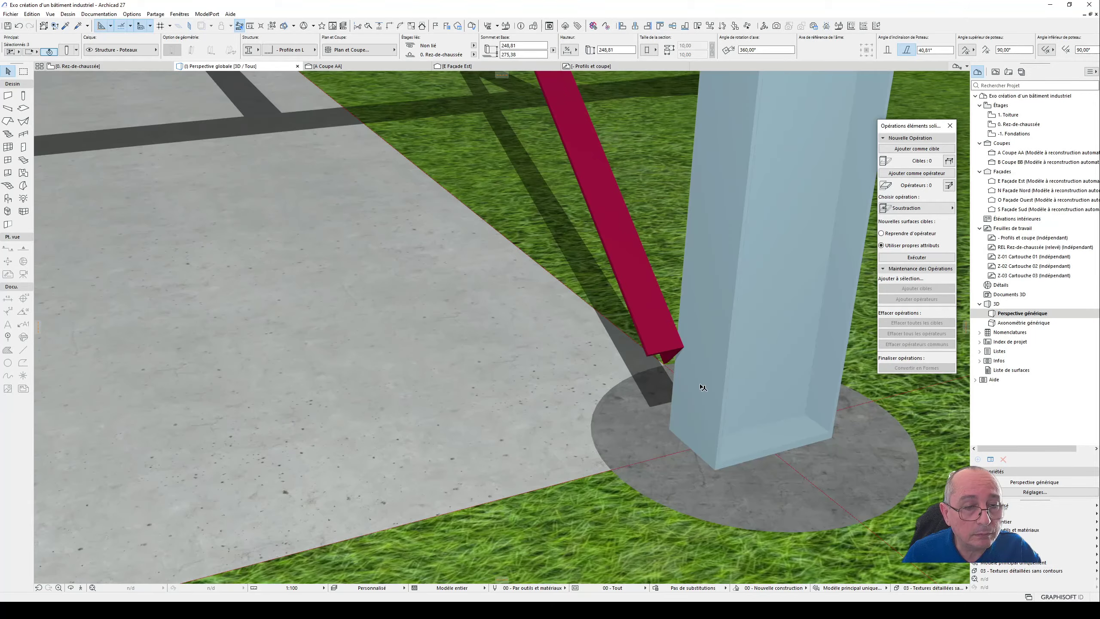
pyautogui.keyDown('shift'); pyautogui.moveTo(695, 379); pyautogui.dragTo(680, 321, button='middle'); pyautogui.keyUp('shift')
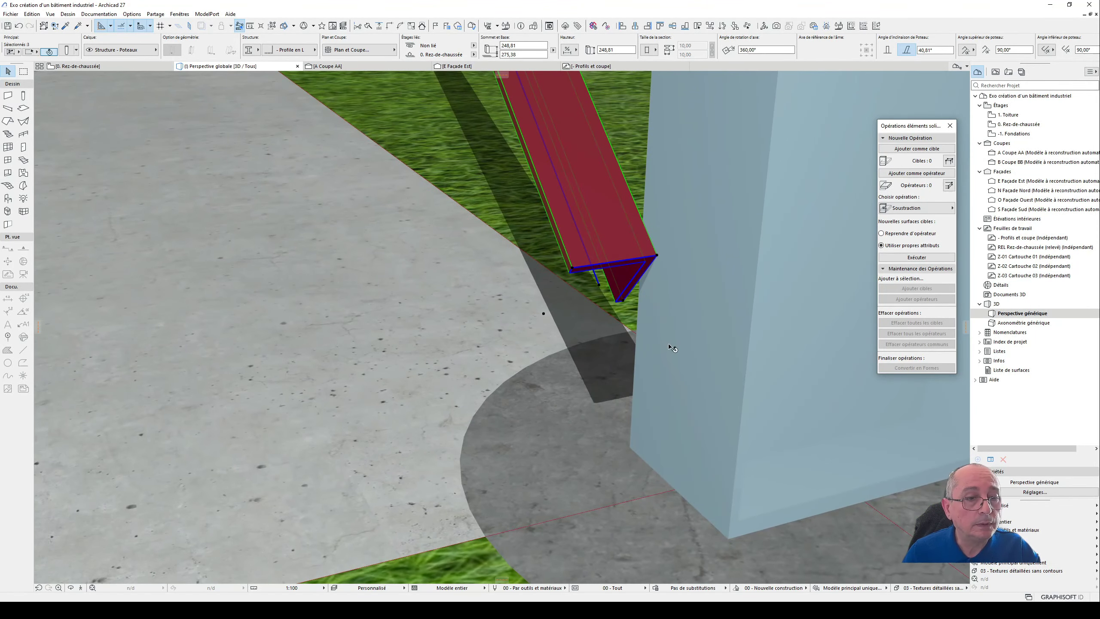
pyautogui.scroll(-3, 670, 348)
pyautogui.scroll(-5, 681, 359)
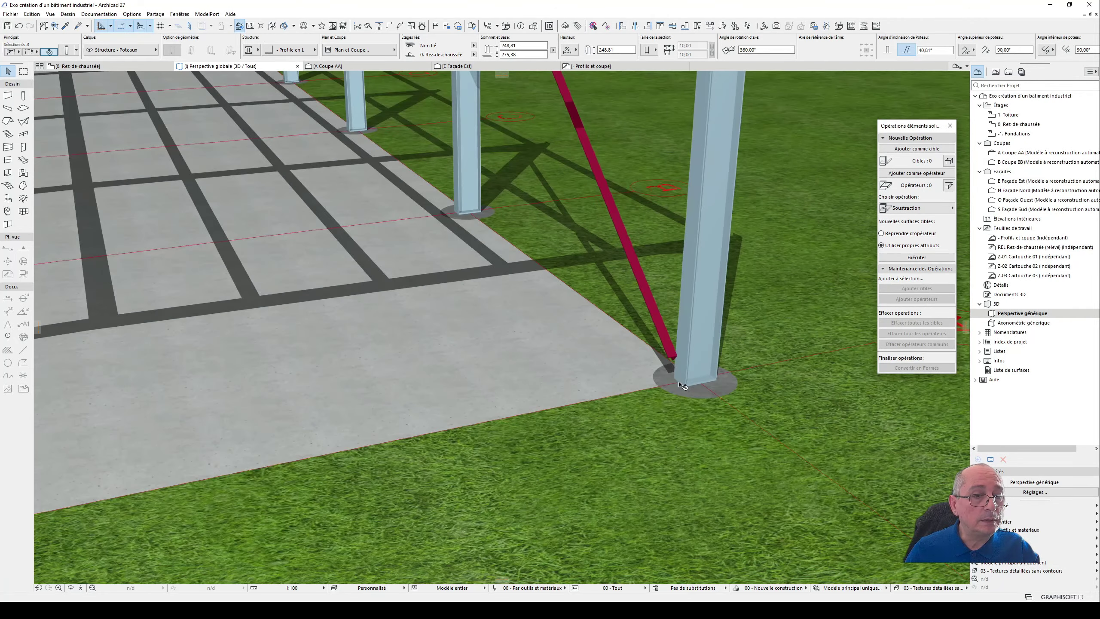
pyautogui.moveTo(649, 305); pyautogui.dragTo(792, 306, button='middle')
pyautogui.scroll(6, 398, 100)
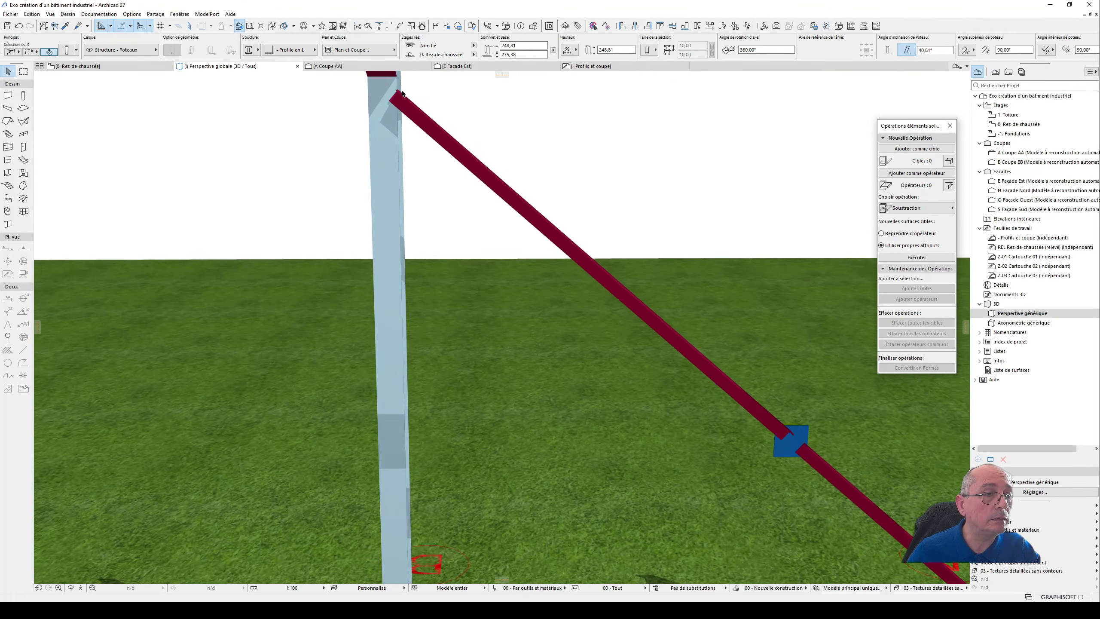
pyautogui.scroll(2, 399, 101)
pyautogui.keyDown('shift'); pyautogui.moveTo(385, 102); pyautogui.dragTo(556, 113, button='middle'); pyautogui.keyUp('shift')
pyautogui.press('Escape')
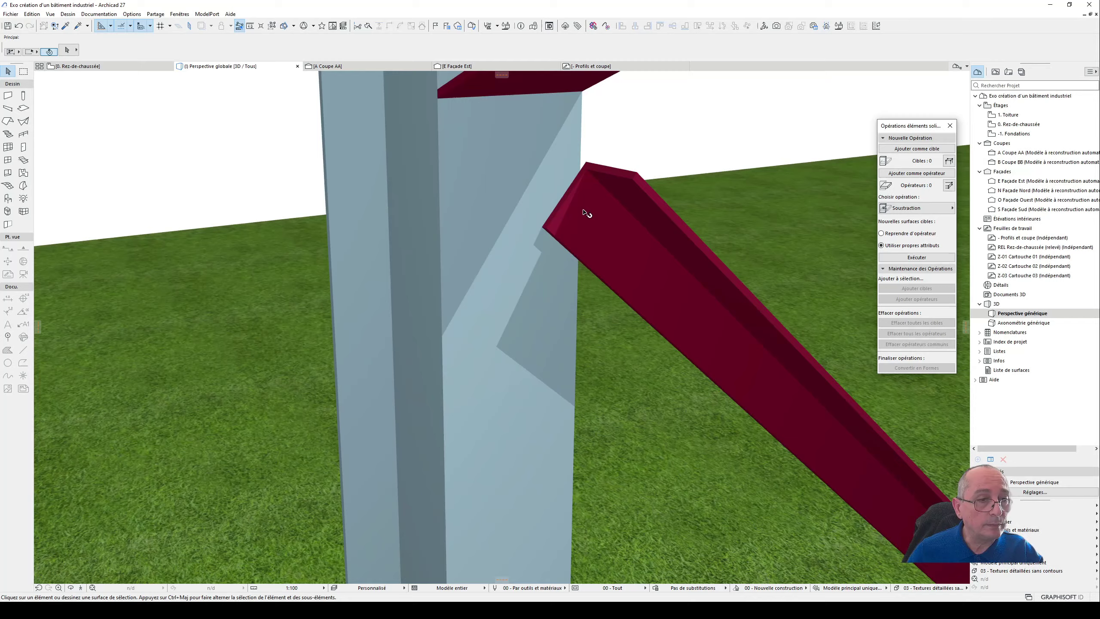
# - Extend the upper L-profile column's top end along its slope onto the post, to a height of about 251,97
pyautogui.scroll(-8, 323, 230)
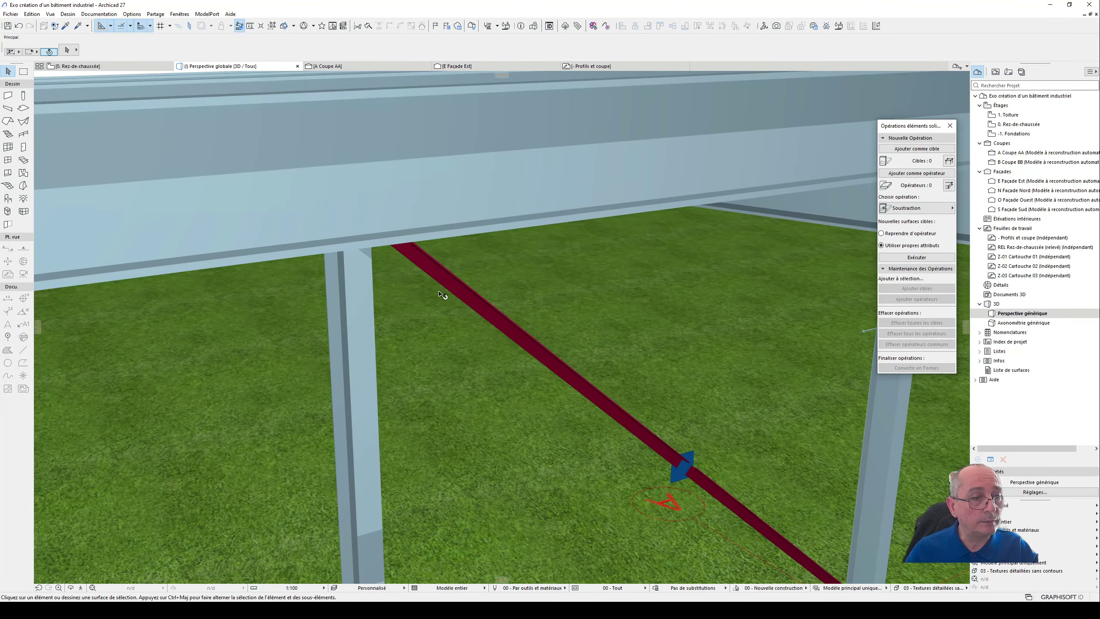
pyautogui.keyDown('shift'); pyautogui.moveTo(439, 291); pyautogui.dragTo(388, 244, button='middle'); pyautogui.keyUp('shift')
pyautogui.keyDown('shift'); pyautogui.moveTo(601, 330); pyautogui.dragTo(331, 196, button='middle'); pyautogui.keyUp('shift')
pyautogui.click(367, 200)
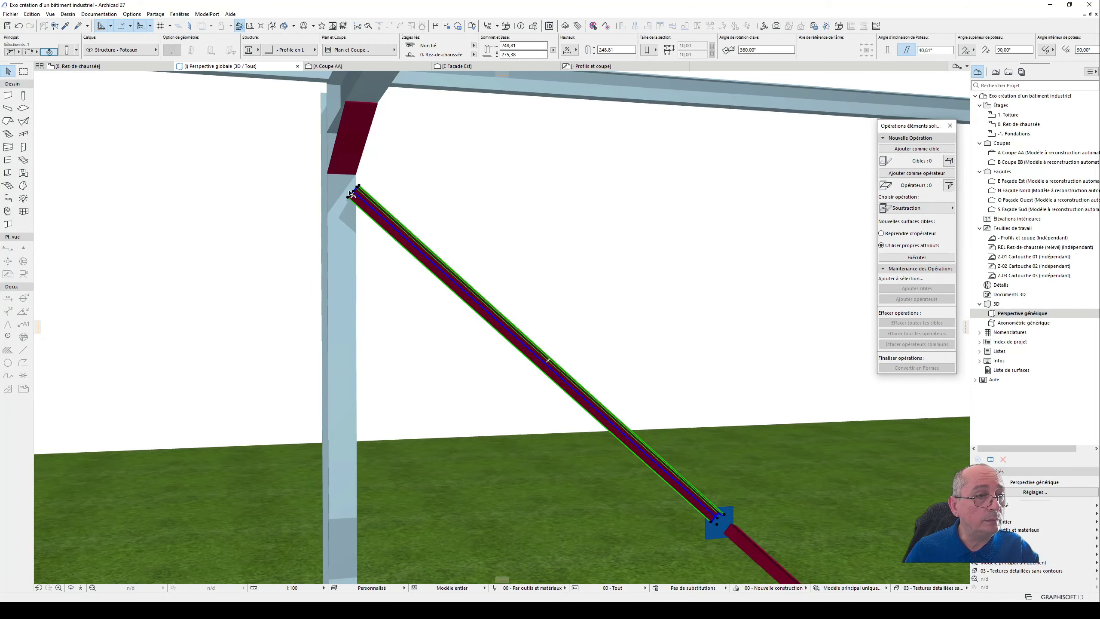
pyautogui.scroll(3, 358, 197)
pyautogui.click(355, 195)
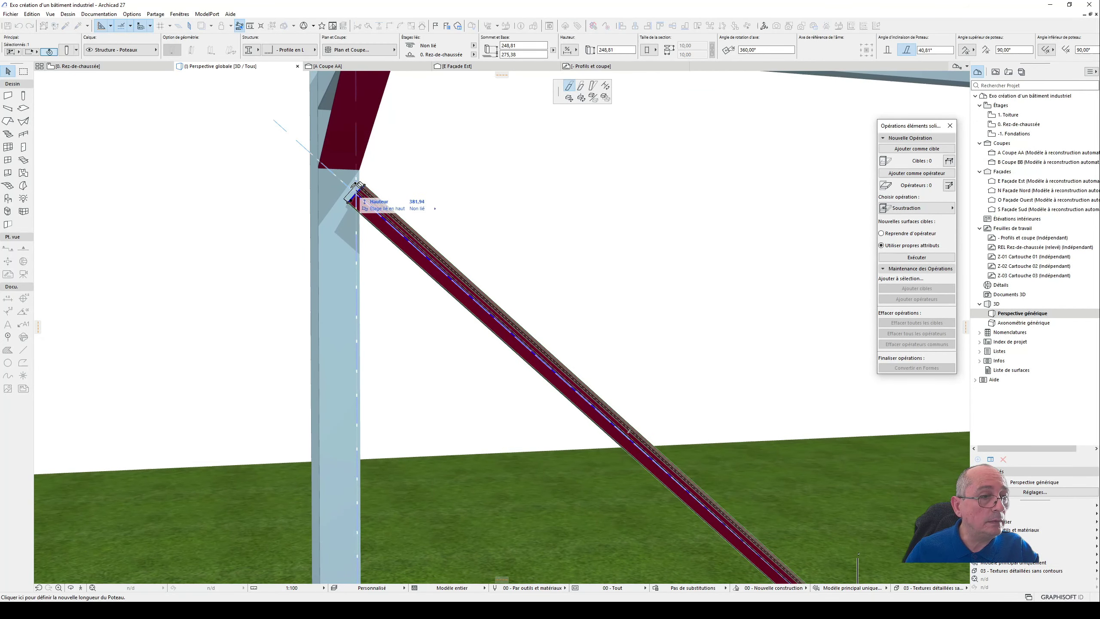
pyautogui.click(349, 189)
pyautogui.scroll(1, 349, 189)
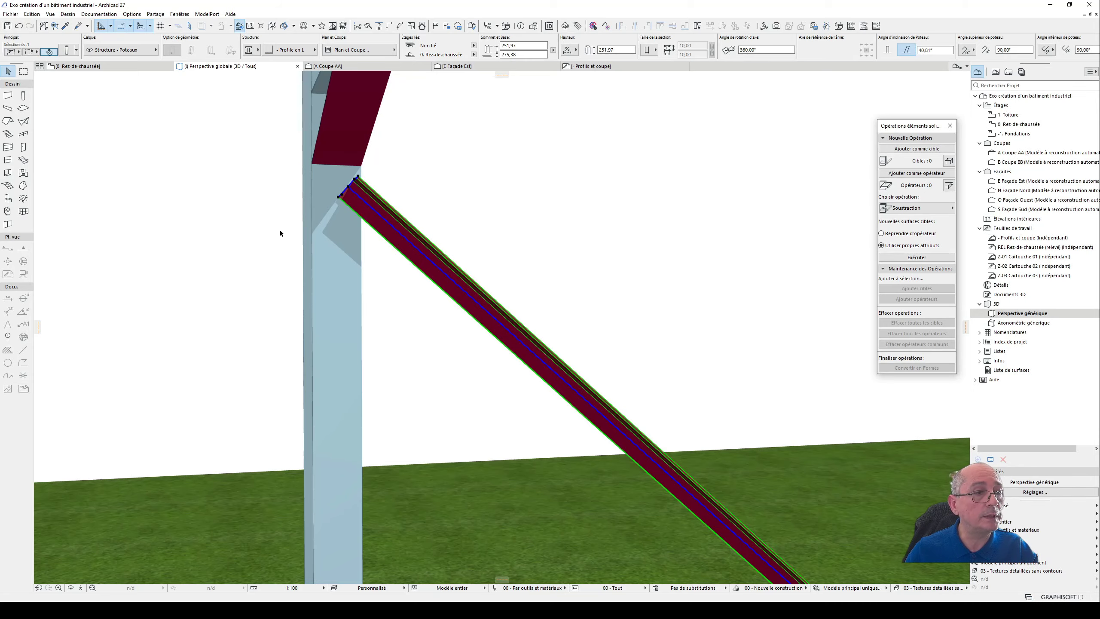
# - Extend the lower L-profile column's bottom end along its slope onto the corner post, to a height of about 248,67
pyautogui.scroll(-5, 280, 233)
pyautogui.keyDown('shift'); pyautogui.moveTo(477, 366); pyautogui.dragTo(390, 203, button='middle'); pyautogui.keyUp('shift')
pyautogui.scroll(8, 393, 308)
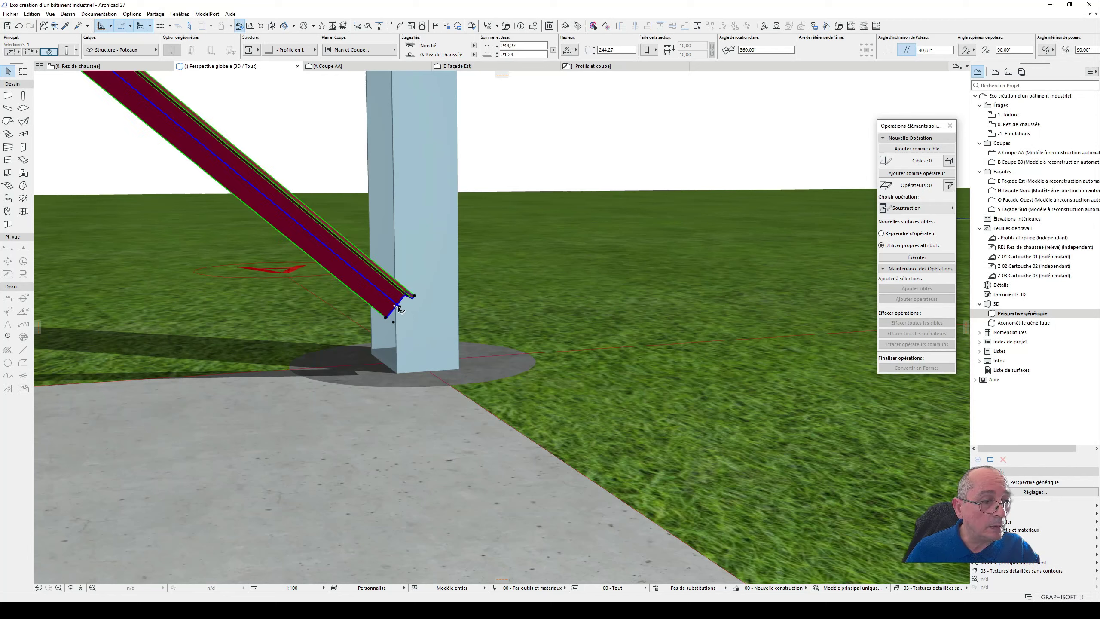
pyautogui.click(399, 308)
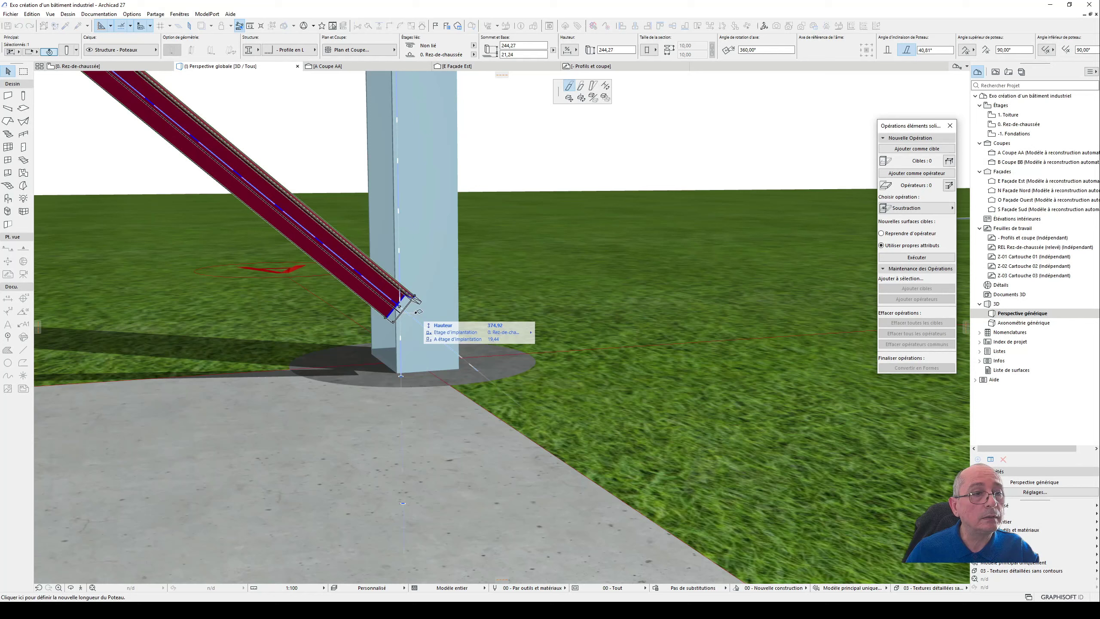
pyautogui.keyDown('shift'); pyautogui.moveTo(417, 311); pyautogui.dragTo(582, 307, button='middle'); pyautogui.keyUp('shift')
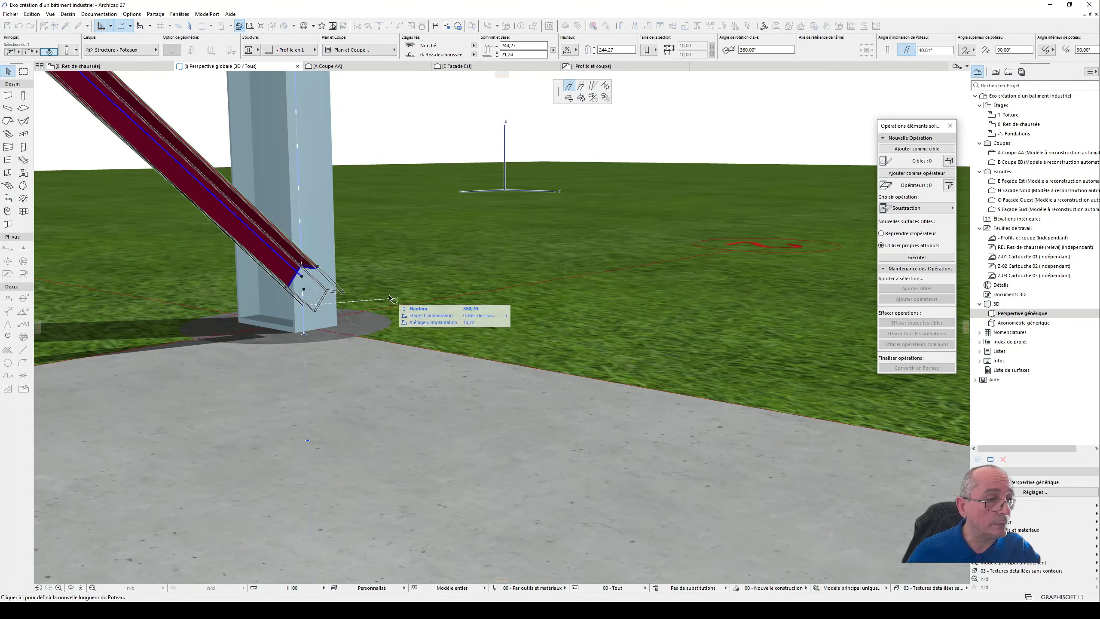
pyautogui.click(323, 292)
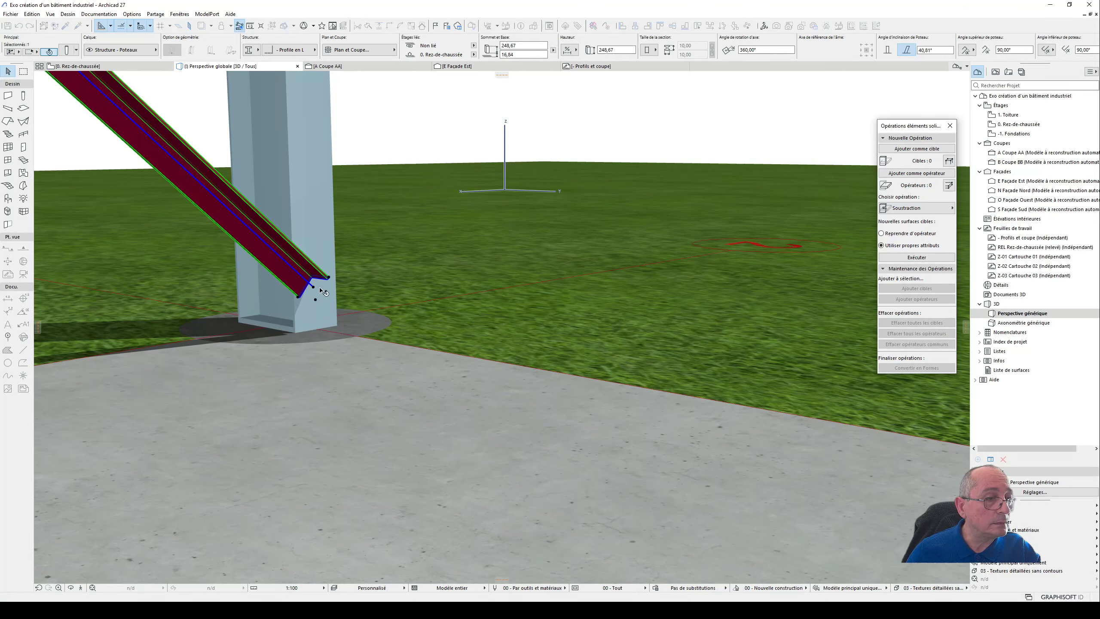
pyautogui.click(316, 289)
pyautogui.click(344, 334)
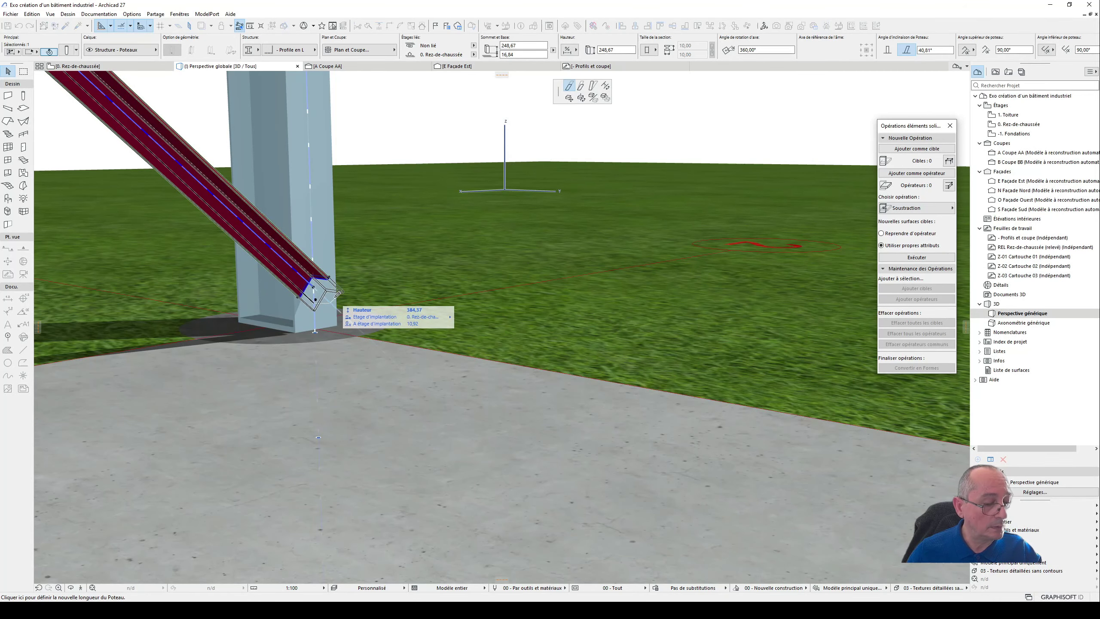
pyautogui.press('Escape')
# - Undo the last extension of the lower L-profile column's bottom end
pyautogui.keyDown('shift'); pyautogui.moveTo(326, 299); pyautogui.dragTo(195, 307, button='middle'); pyautogui.keyUp('shift')
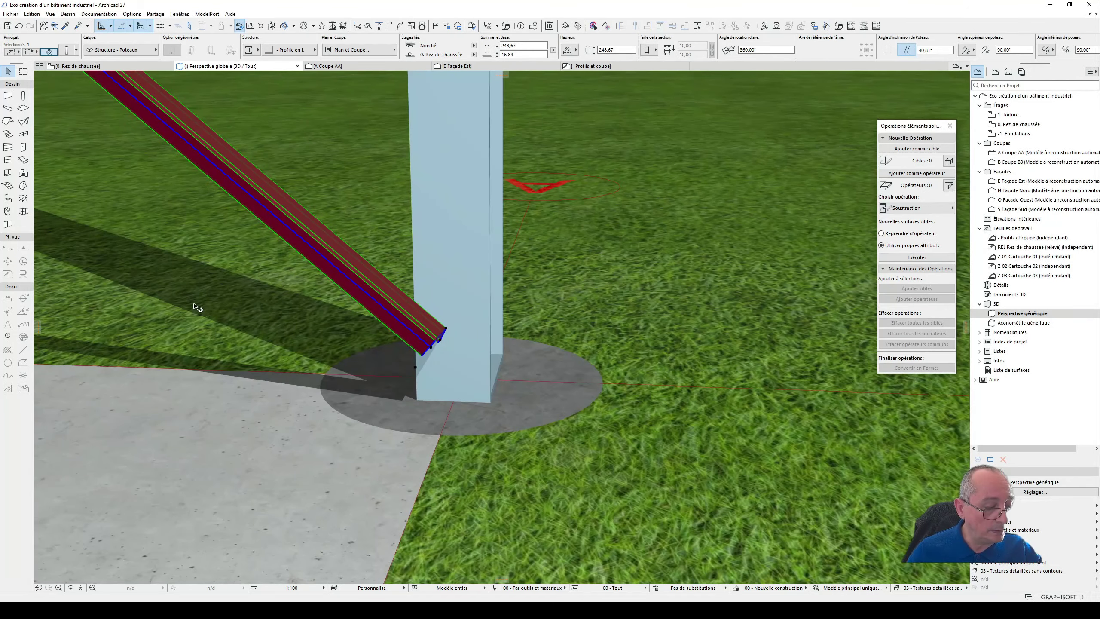
pyautogui.hotkey('ctrl', 'z')
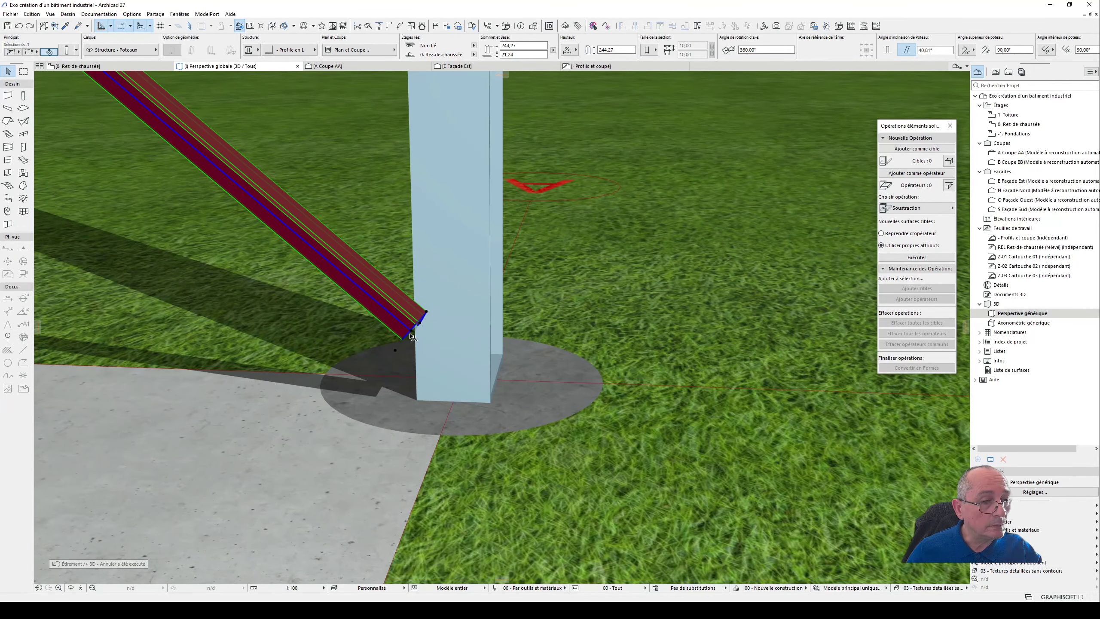
# - Extend the lower L-profile column's bottom end along its slope onto the corner post, to a height of about 251,51, and clear the selection
pyautogui.scroll(5, 377, 365)
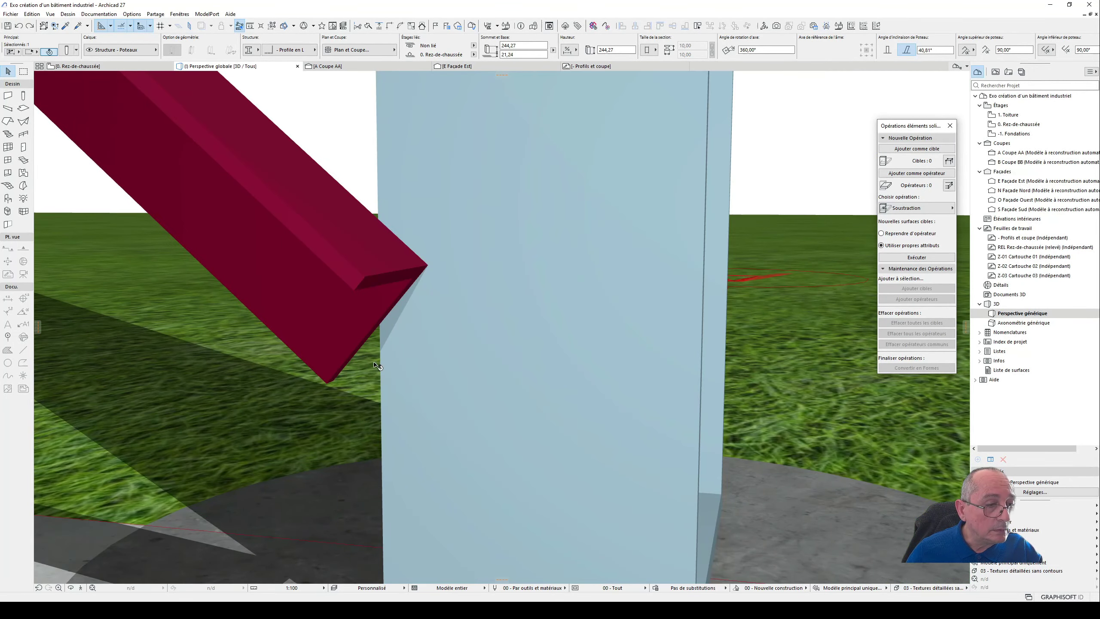
pyautogui.click(350, 336)
pyautogui.click(381, 379)
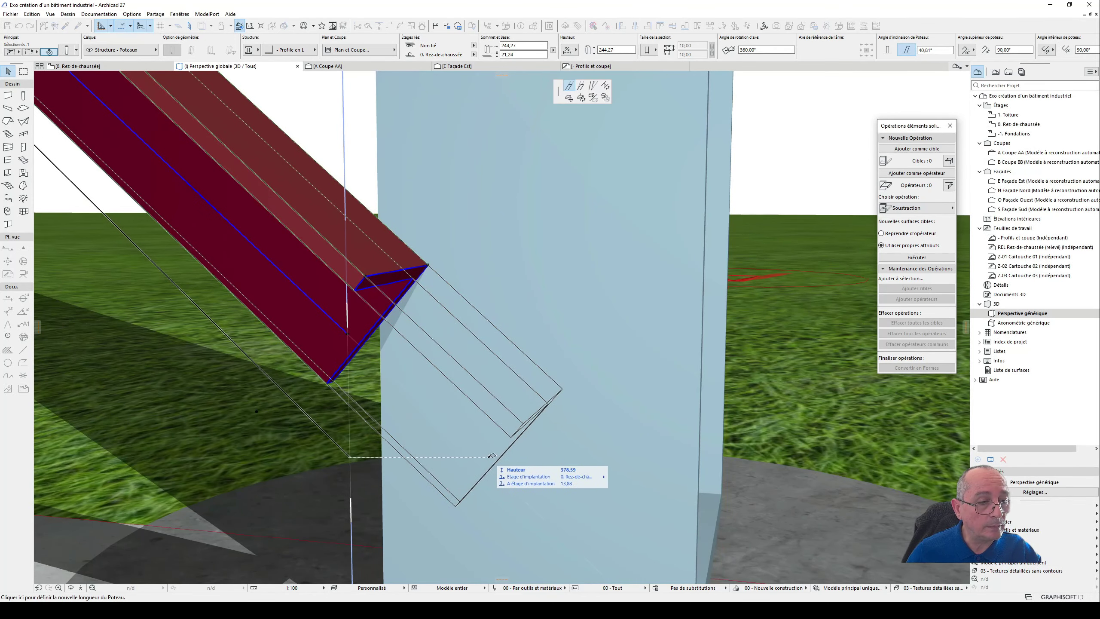
pyautogui.click(498, 454)
pyautogui.scroll(-6, 500, 390)
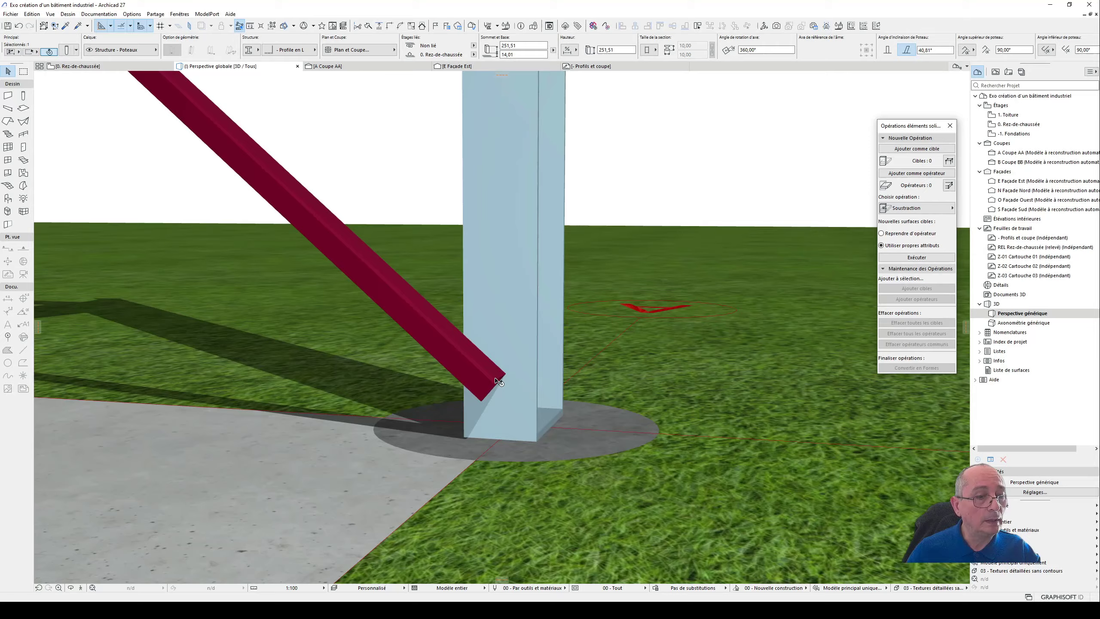
pyautogui.scroll(-4, 502, 384)
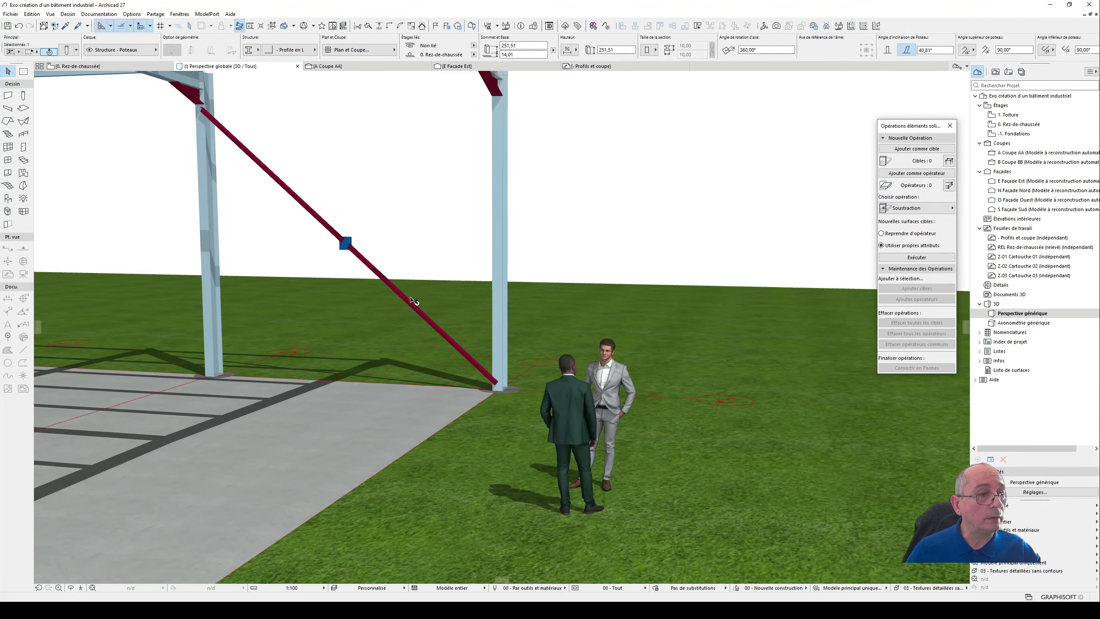
pyautogui.click(748, 243)
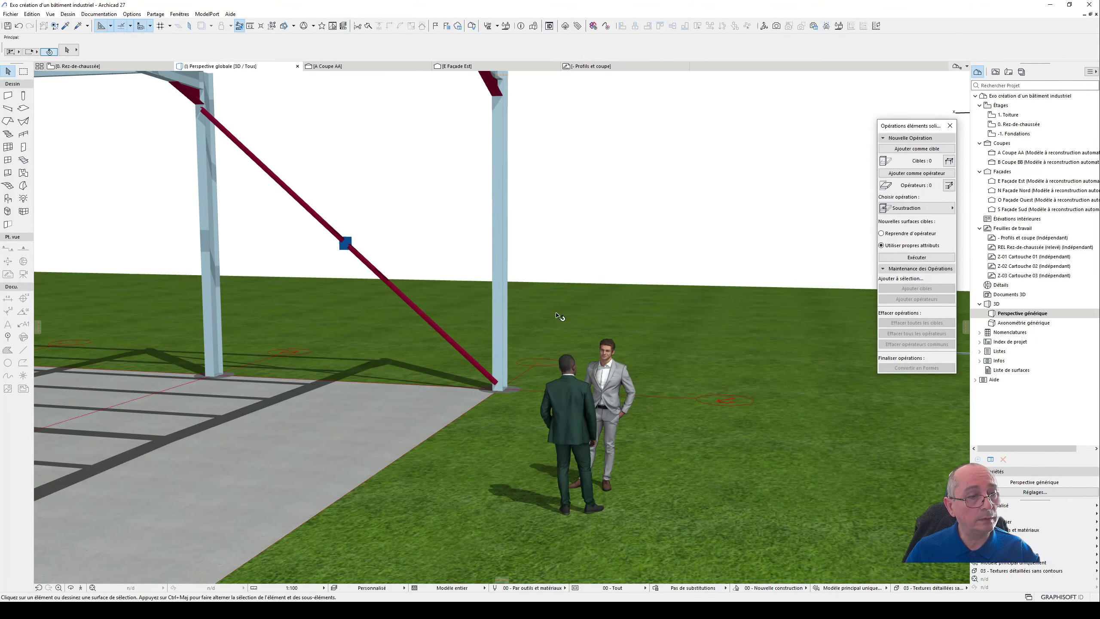
# - Examine the brace's position in 3D and in the Rez-de-chaussée floor plan
pyautogui.keyDown('shift'); pyautogui.moveTo(400, 259); pyautogui.dragTo(219, 322, button='middle'); pyautogui.keyUp('shift')
pyautogui.scroll(-4, 313, 279)
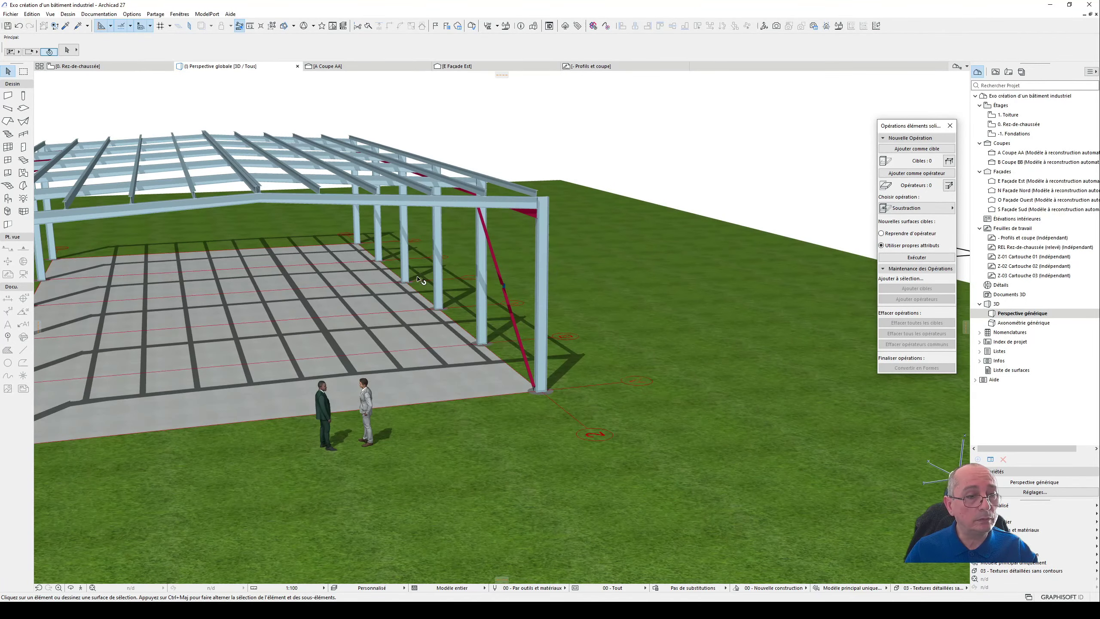
pyautogui.press('F2')
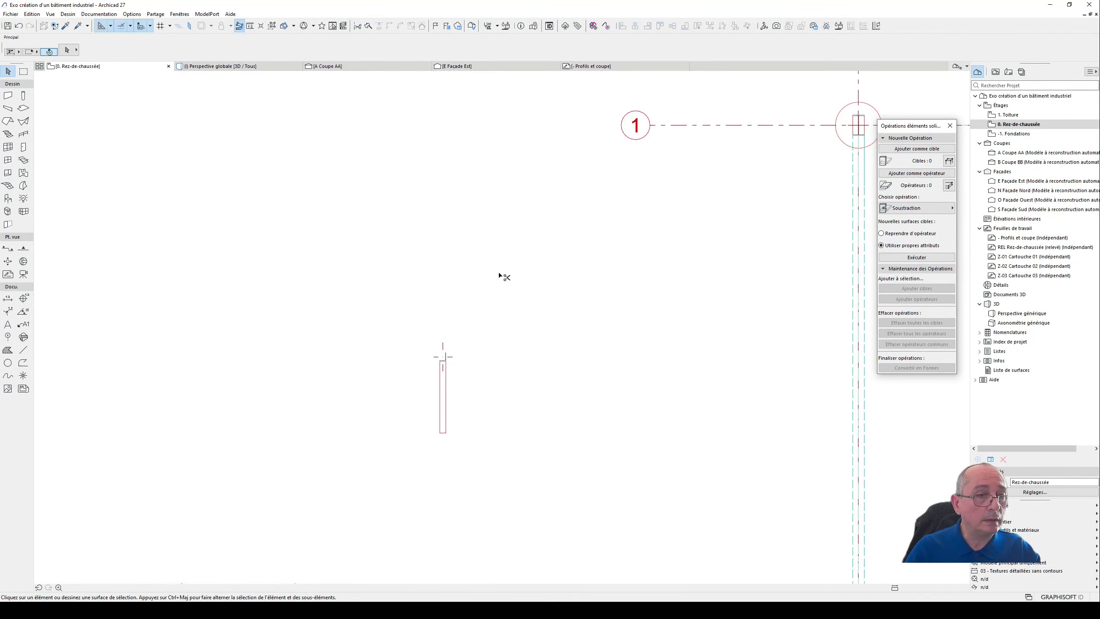
pyautogui.scroll(1, 520, 273)
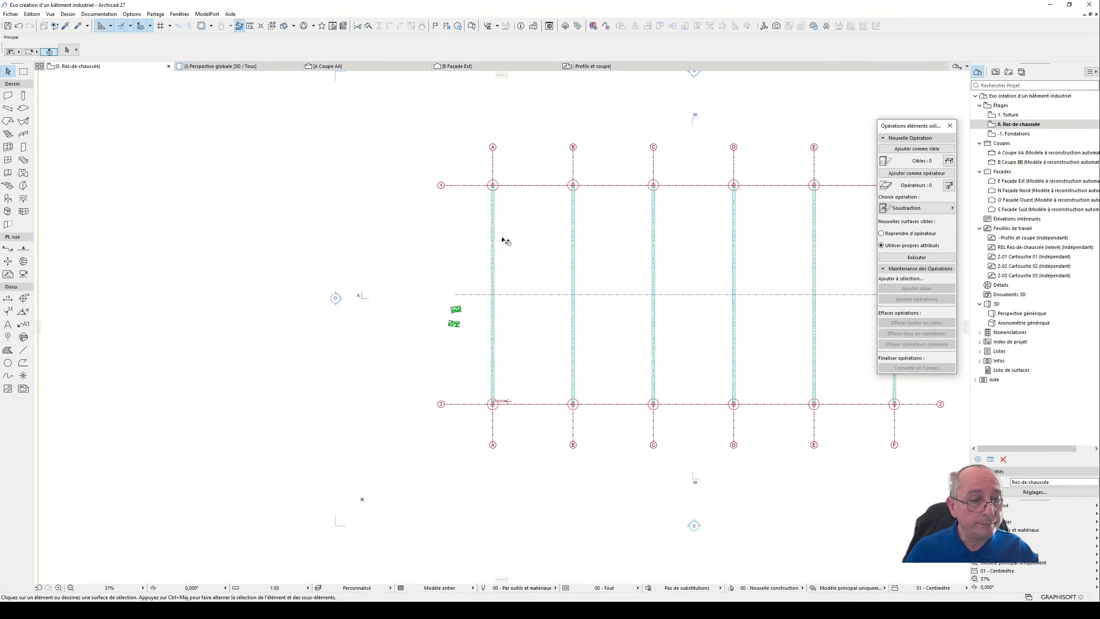
pyautogui.scroll(1, 521, 401)
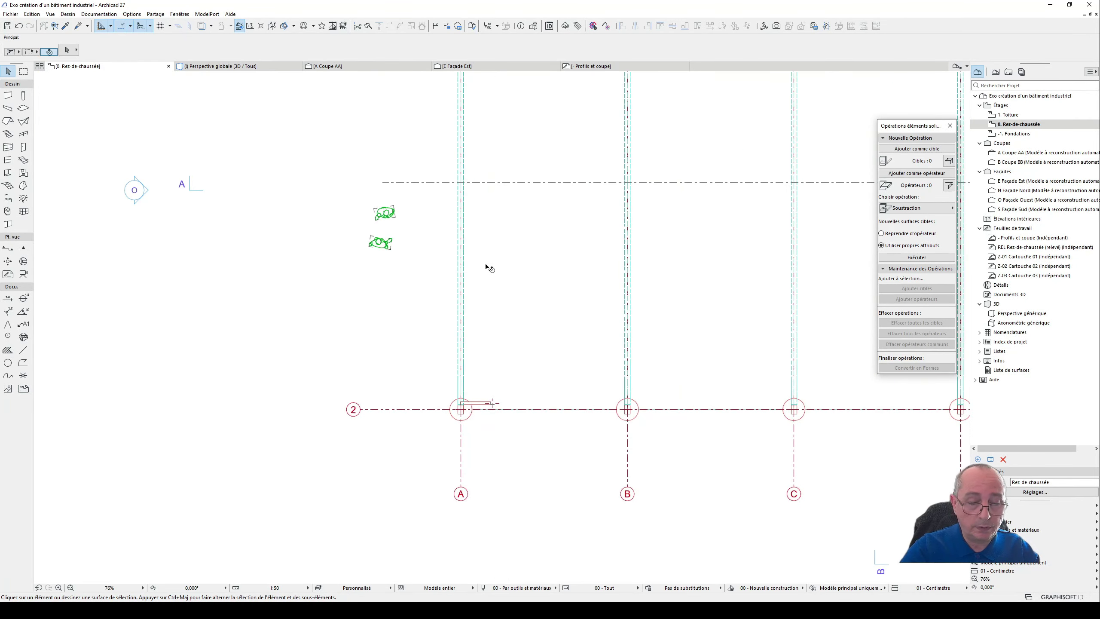
pyautogui.press('F3')
pyautogui.scroll(4, 510, 298)
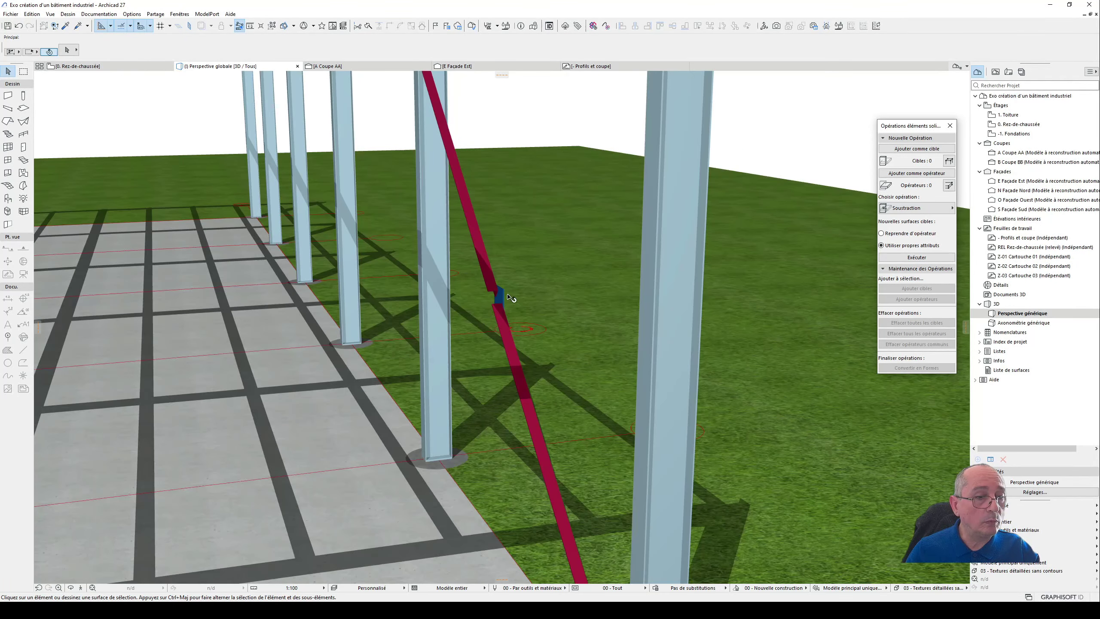
pyautogui.click(505, 339)
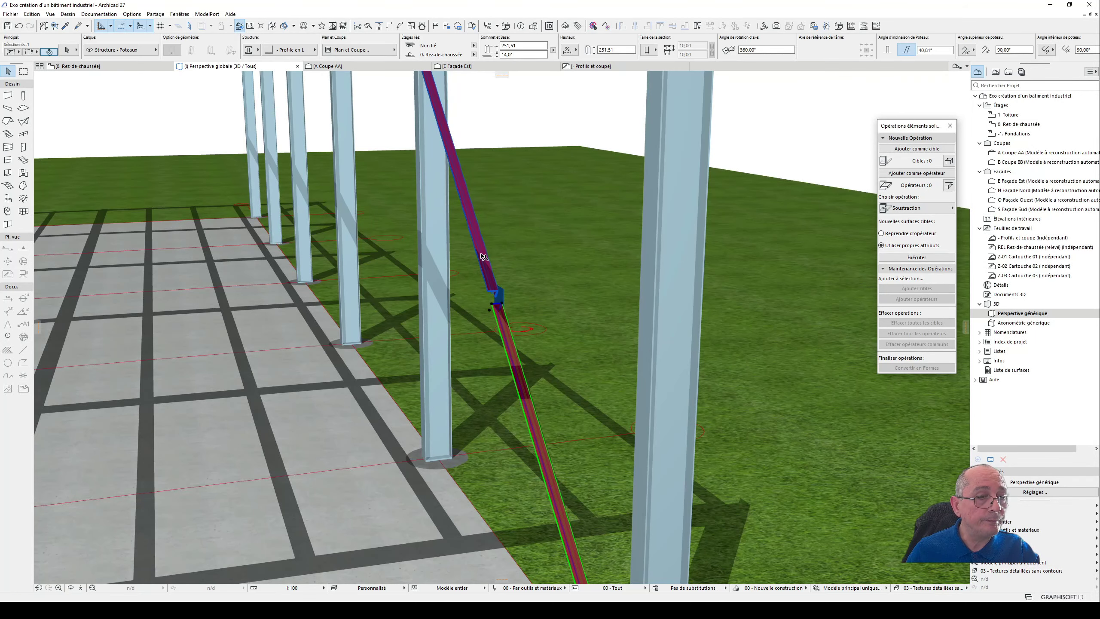
pyautogui.scroll(-2, 473, 291)
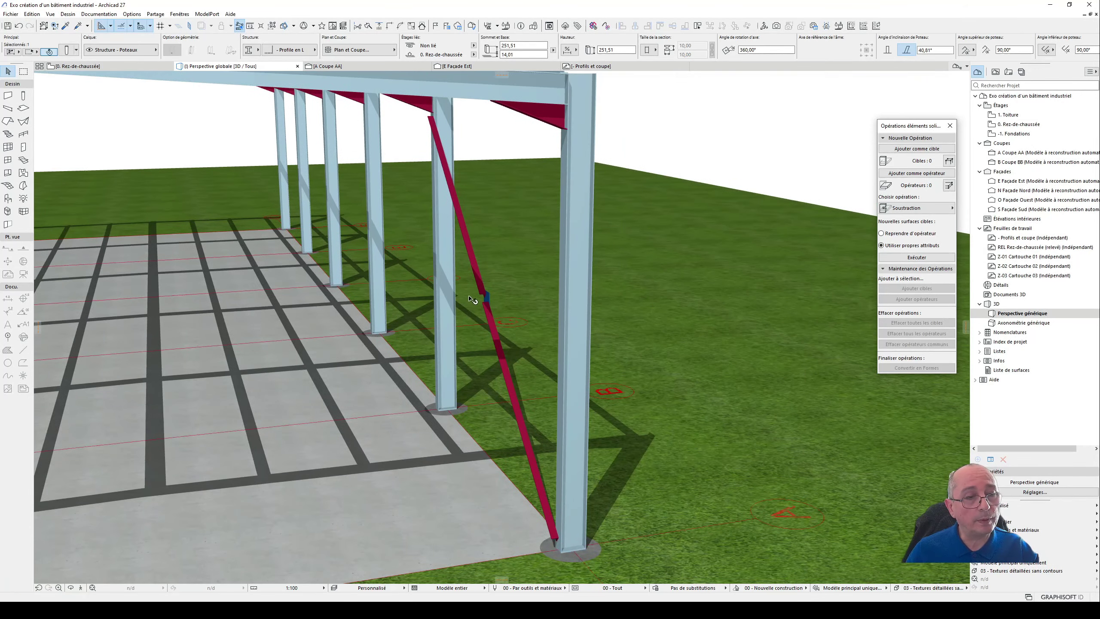
pyautogui.keyDown('shift'); pyautogui.click(483, 278); pyautogui.keyUp('shift')
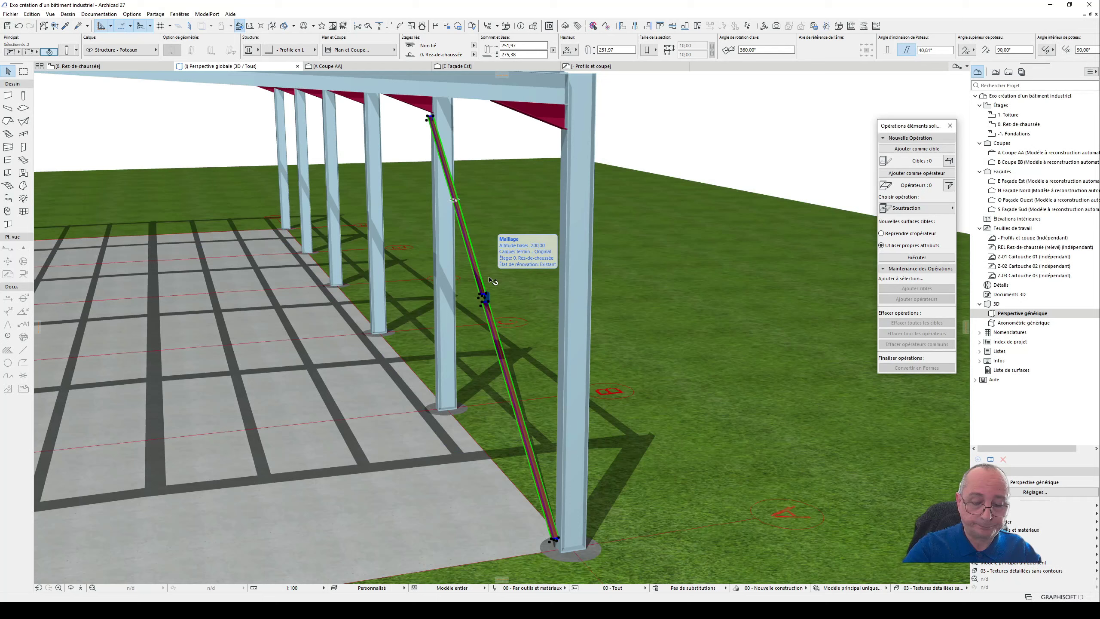
pyautogui.scroll(-3, 465, 341)
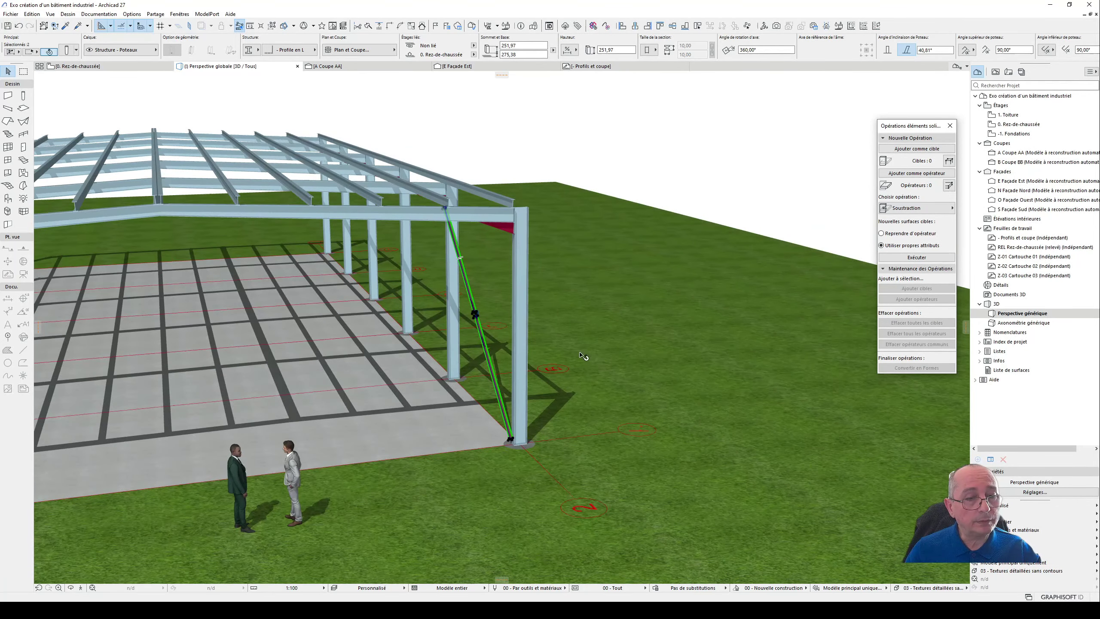
pyautogui.press('Escape')
# - Open the Façade Nord elevation at the bay containing the brace
pyautogui.doubleClick(1047, 200)
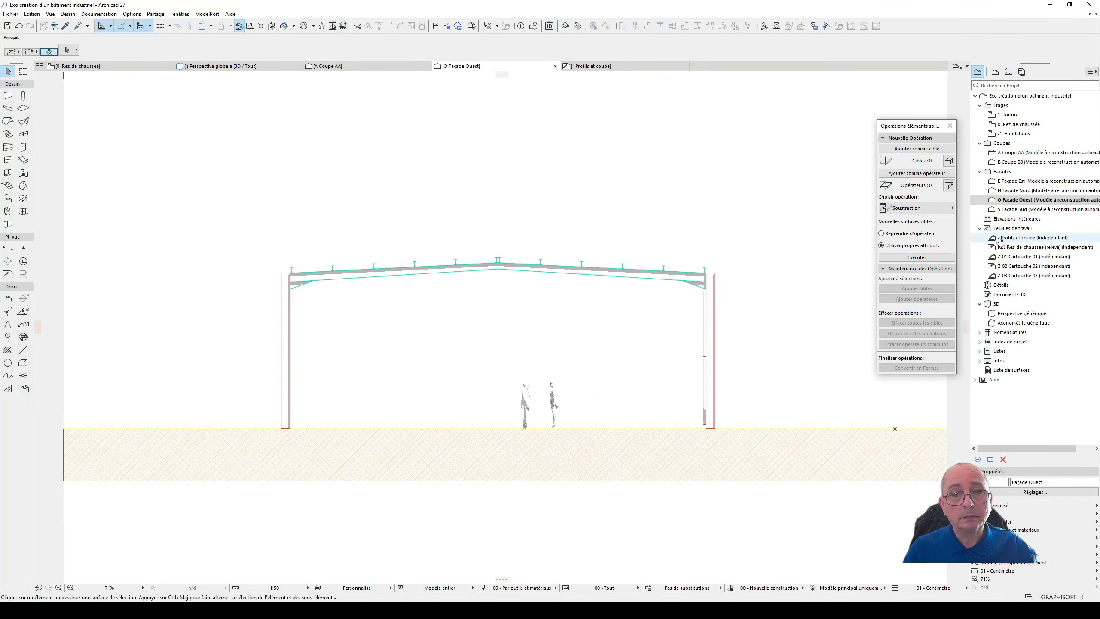
pyautogui.click(1058, 191)
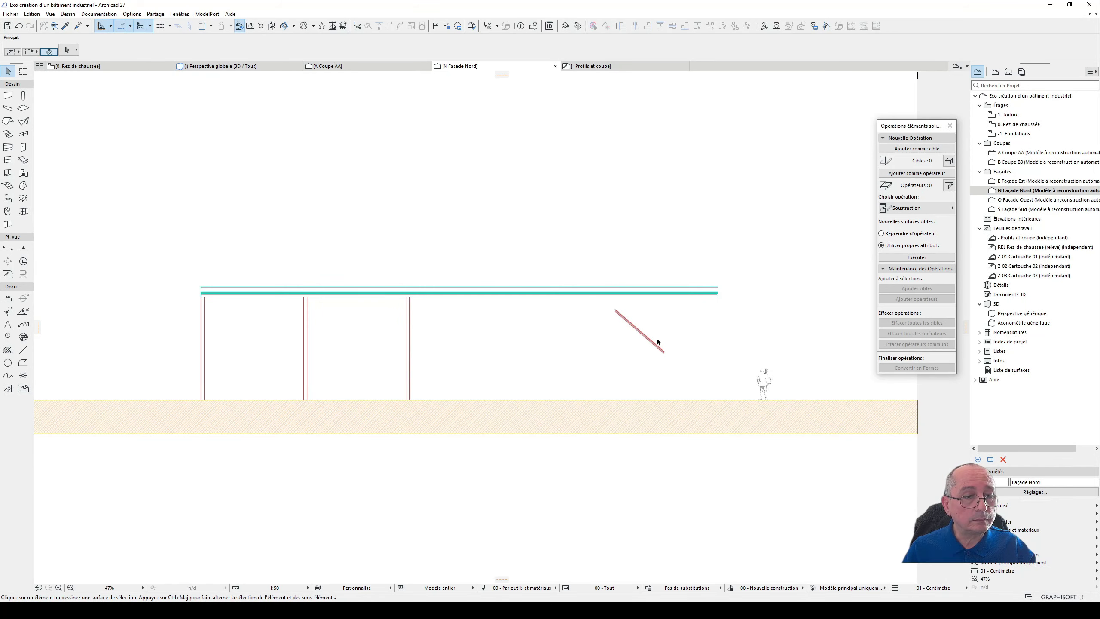
pyautogui.scroll(5, 658, 347)
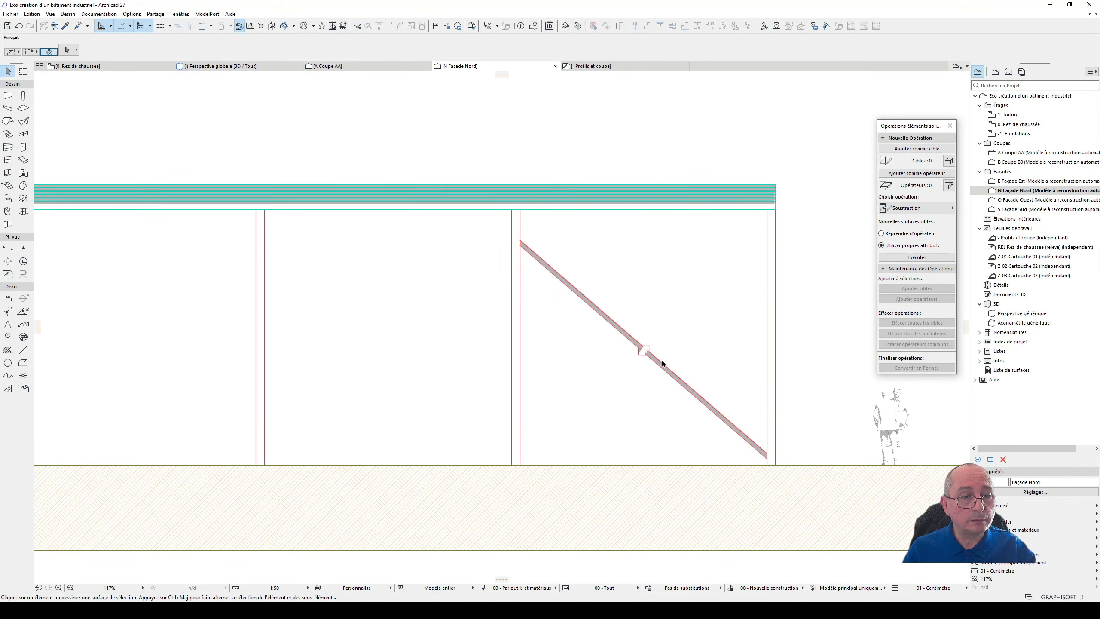
# - Mirror a copy of the two slanted L-profile columns about the vertical axis through the middle of the central plate
pyautogui.click(662, 360)
pyautogui.scroll(3, 653, 350)
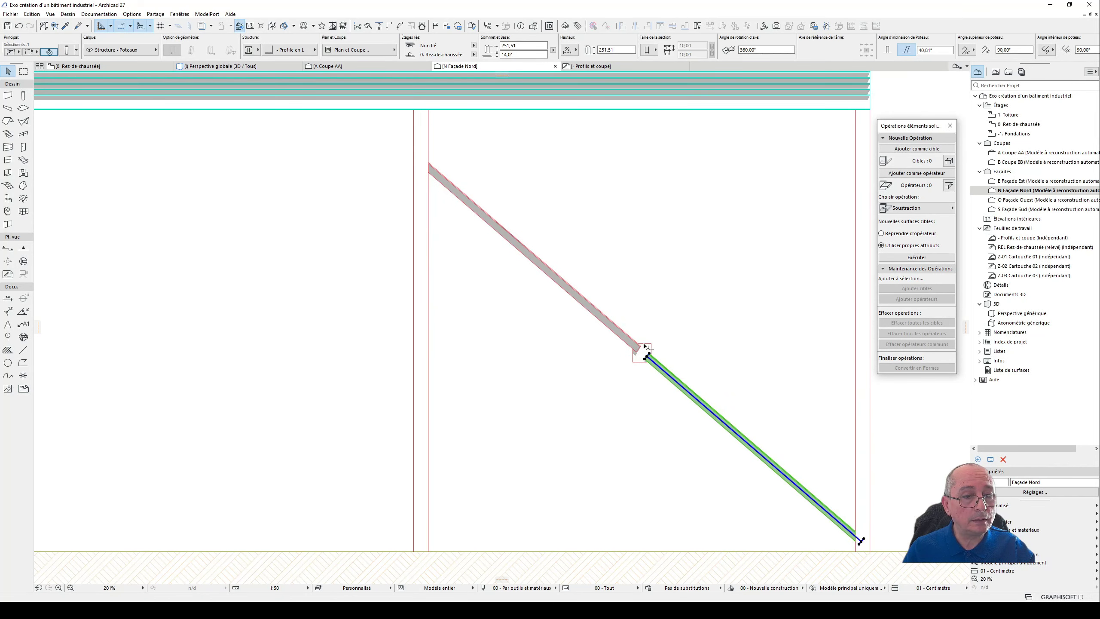
pyautogui.keyDown('shift'); pyautogui.click(642, 346); pyautogui.keyUp('shift')
pyautogui.scroll(3, 650, 352)
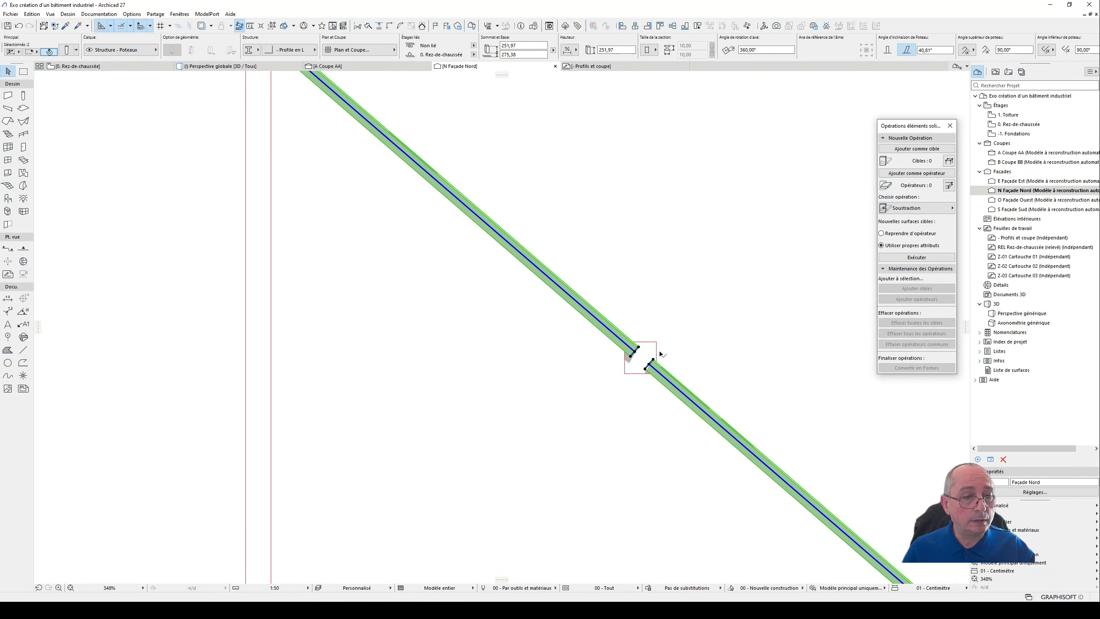
pyautogui.scroll(-4, 623, 351)
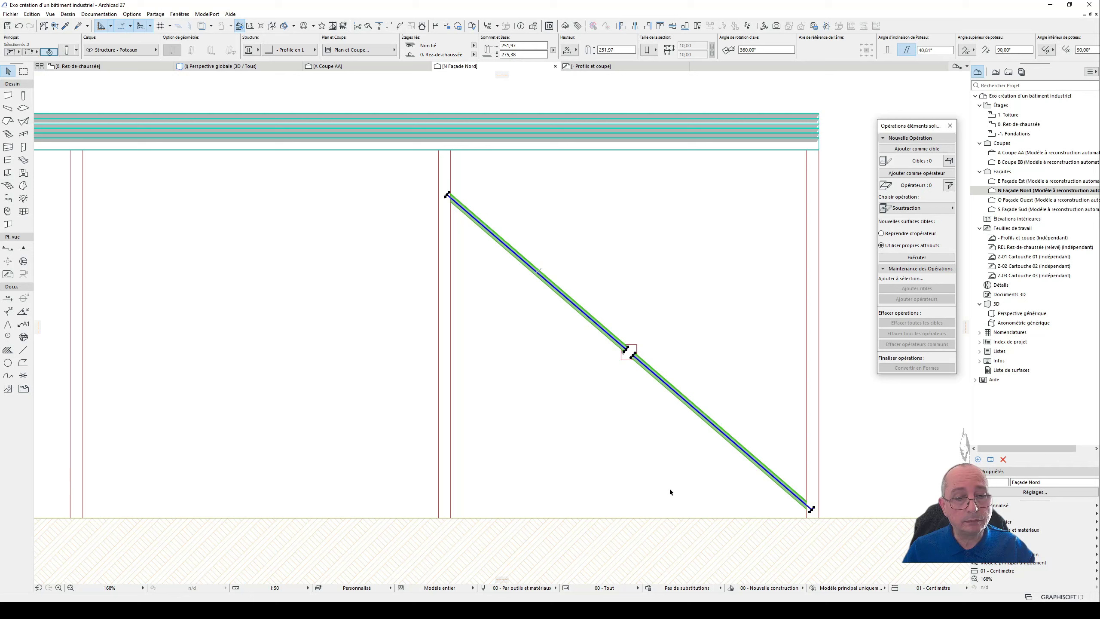
pyautogui.hotkey('ctrl', 'shift')
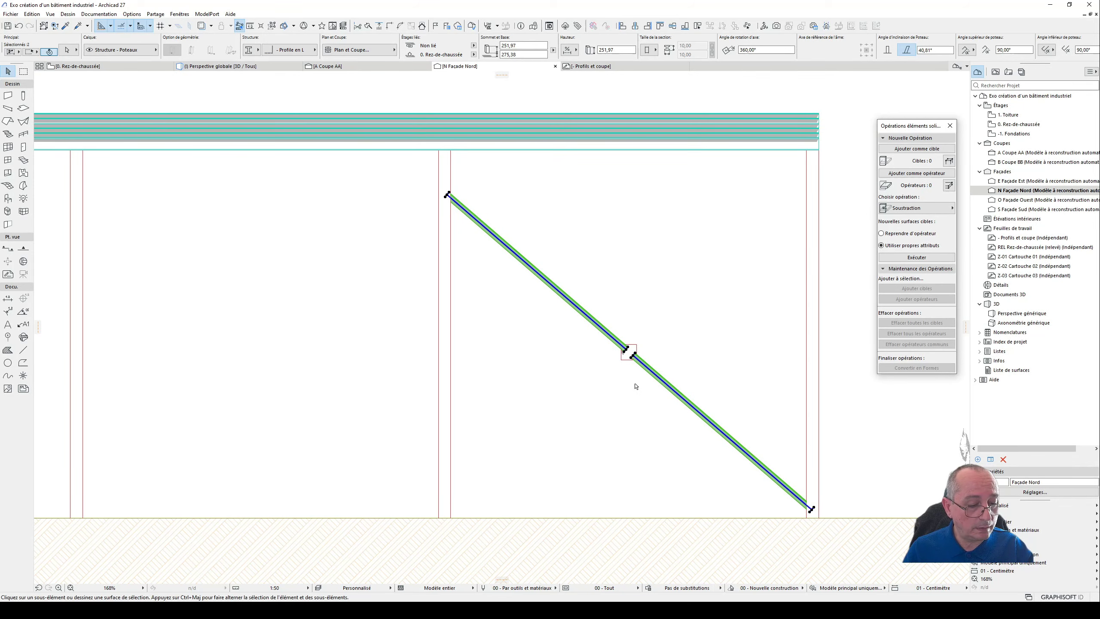
pyautogui.hotkey('ctrl', 'alt', 'm')
pyautogui.scroll(6, 630, 375)
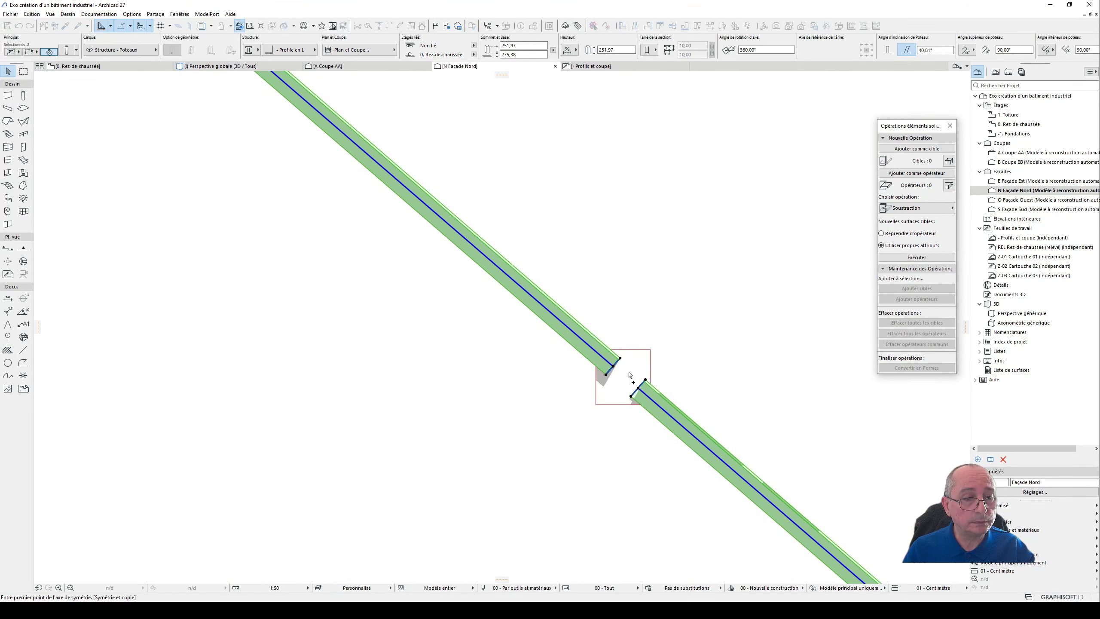
pyautogui.click(623, 350)
pyautogui.click(624, 319)
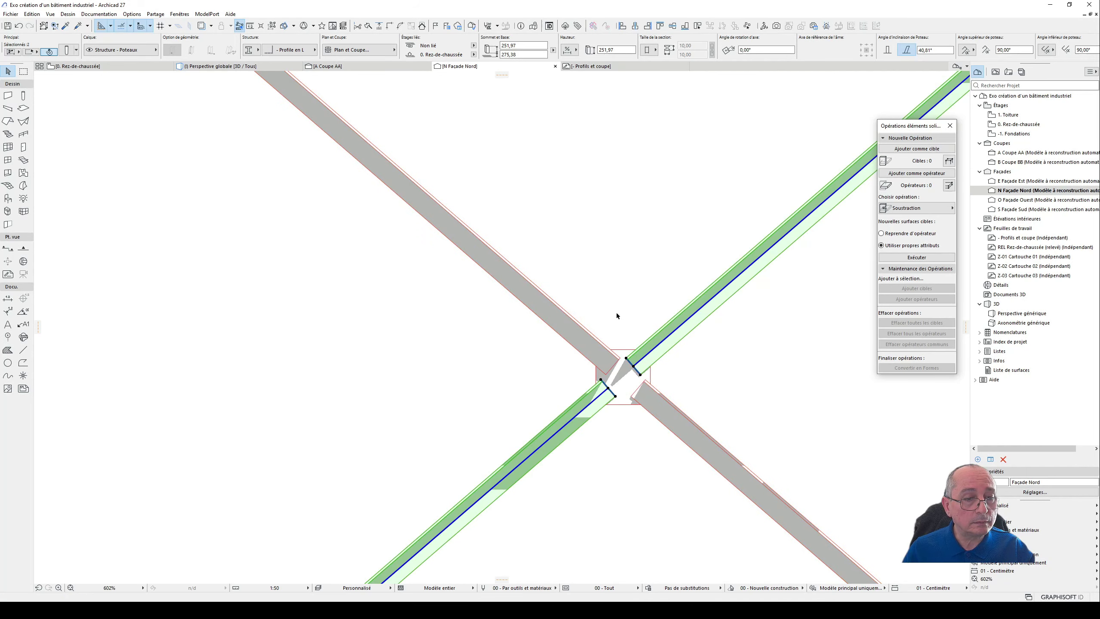
pyautogui.scroll(-5, 603, 312)
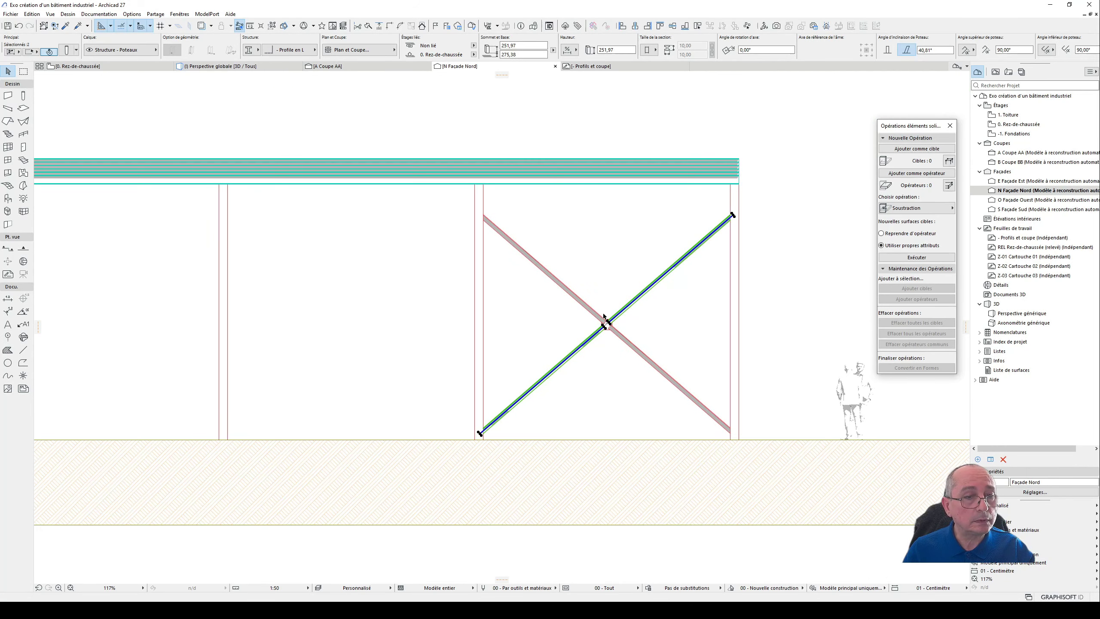
# - Move the central plate slightly upward at the brace crossing, to a base height of about 259,10
pyautogui.scroll(7, 605, 316)
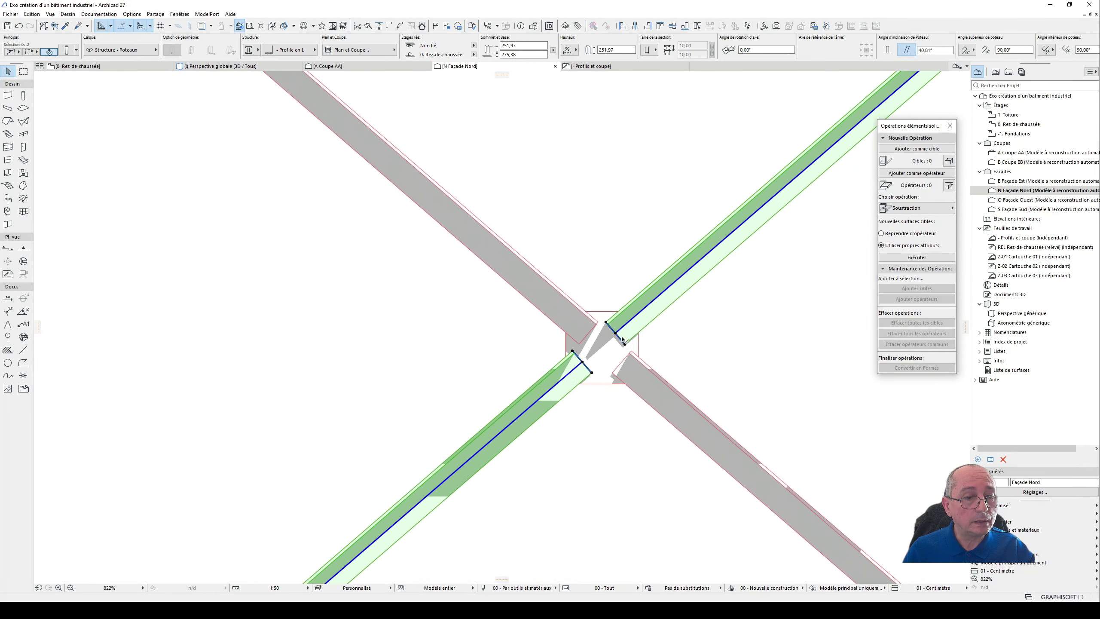
pyautogui.click(645, 350)
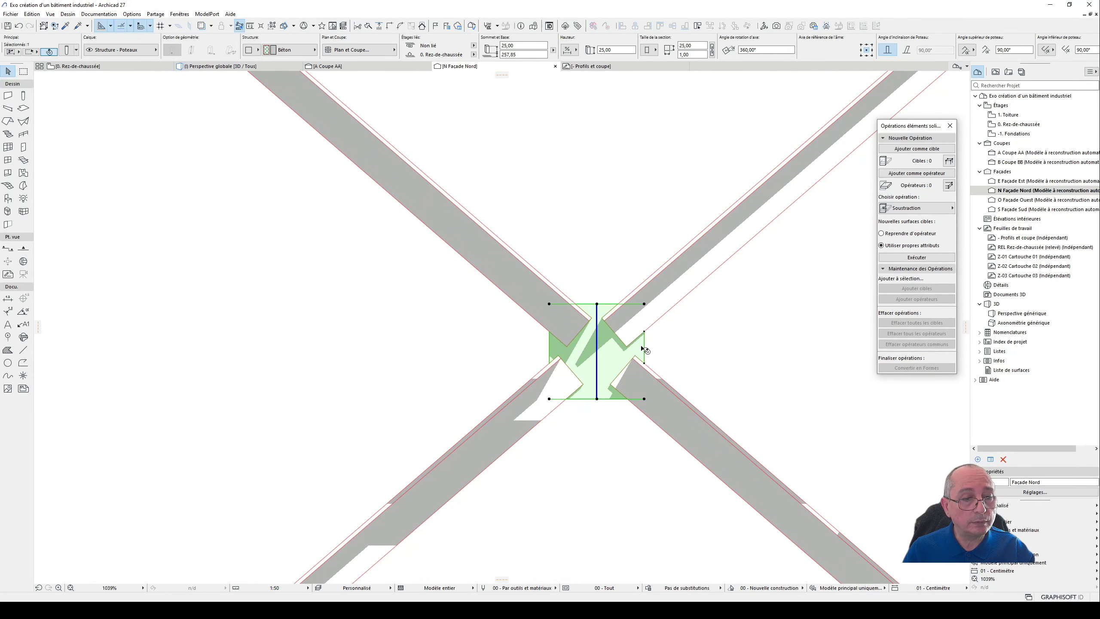
pyautogui.moveTo(645, 349); pyautogui.dragTo(642, 342)
pyautogui.scroll(-6, 614, 358)
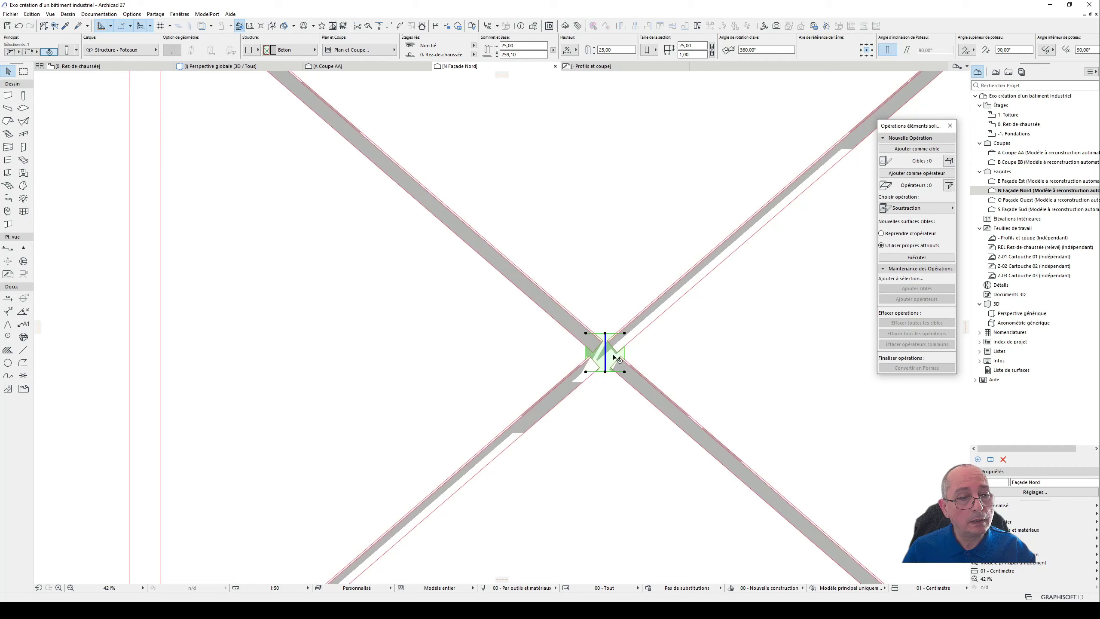
# - Add the four slanted L-profile columns to the selection with the central plate
pyautogui.keyDown('shift'); pyautogui.click(637, 377); pyautogui.keyUp('shift')
pyautogui.keyDown('shift'); pyautogui.click(585, 382); pyautogui.keyUp('shift')
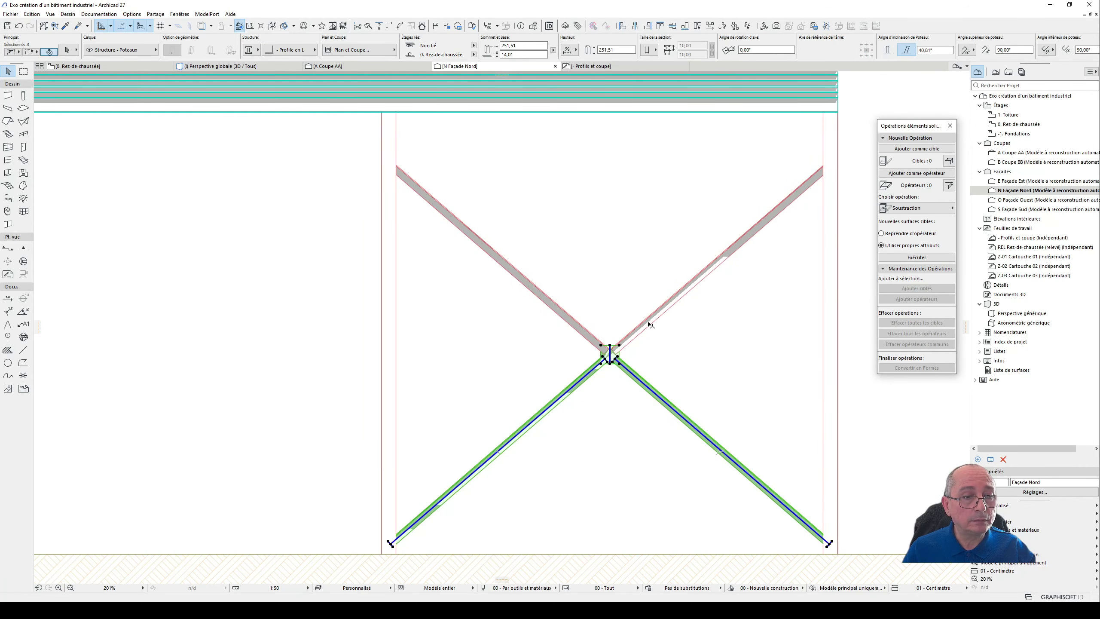
pyautogui.keyDown('shift'); pyautogui.click(658, 313); pyautogui.keyUp('shift')
pyautogui.keyDown('shift'); pyautogui.click(580, 329); pyautogui.keyUp('shift')
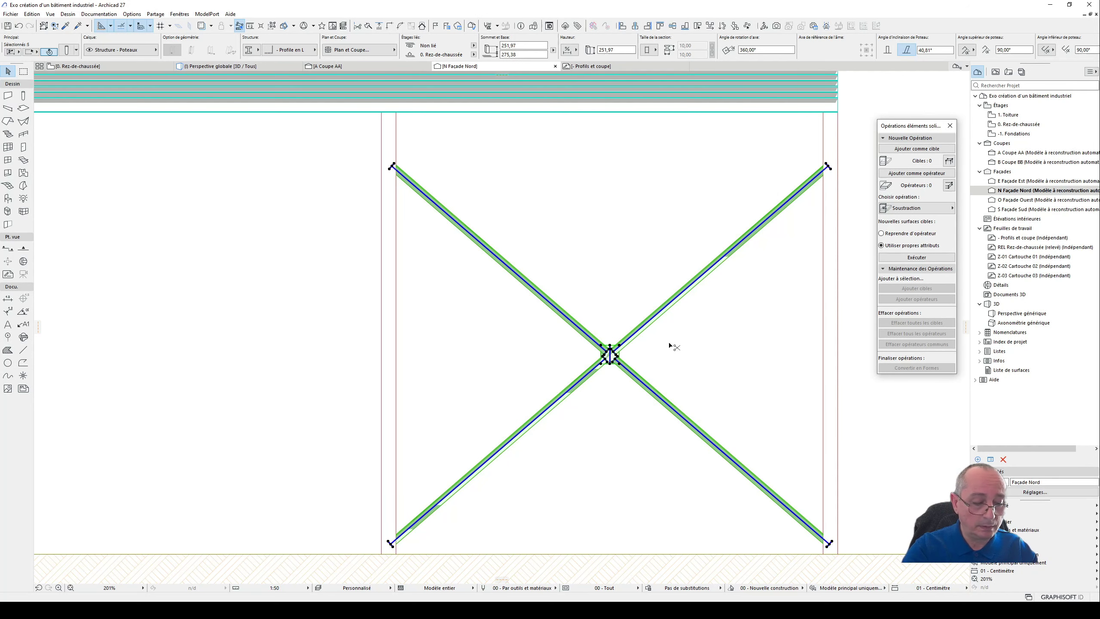
# - Examine the complete cross bracing in the Rez-de-chaussée plan and in the 3D perspective
pyautogui.press('F2')
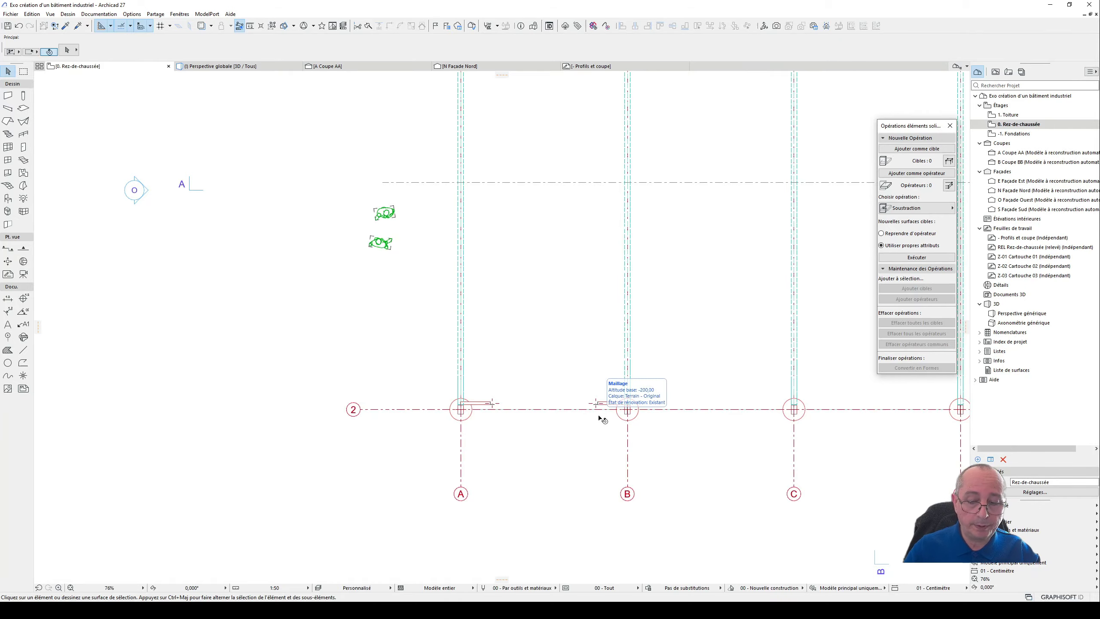
pyautogui.press('F3')
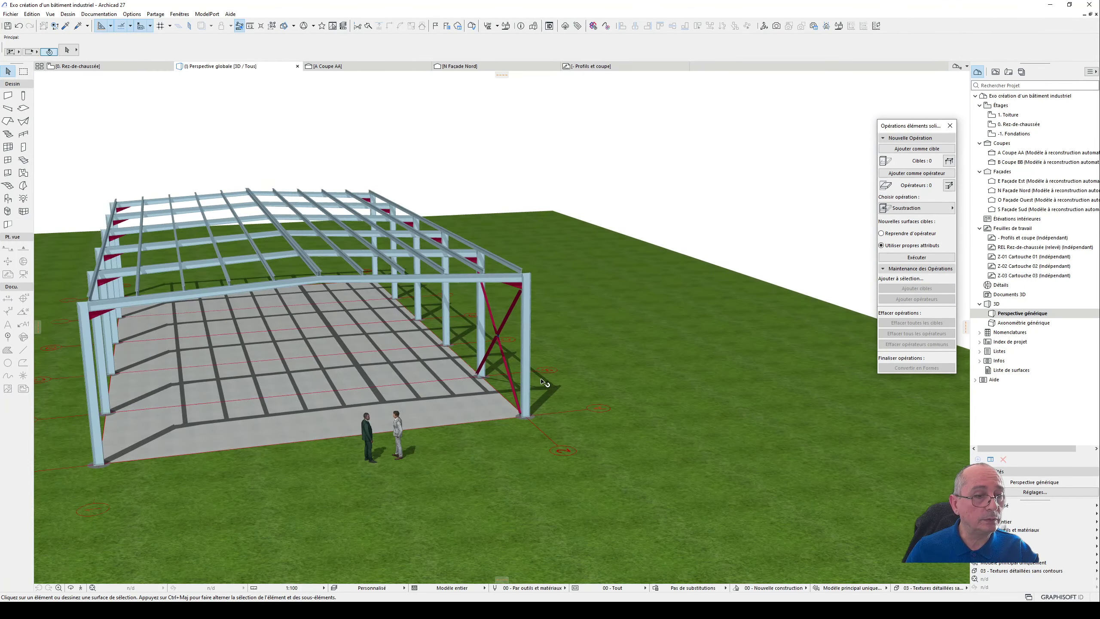
pyautogui.keyDown('shift'); pyautogui.moveTo(499, 311); pyautogui.dragTo(143, 313, button='middle'); pyautogui.keyUp('shift')
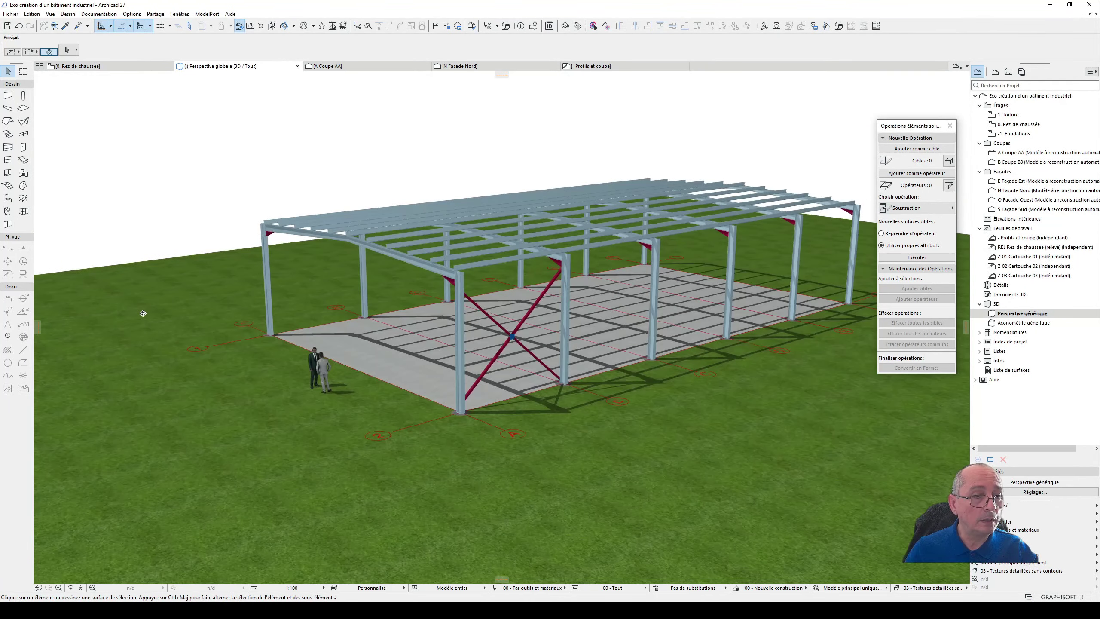
pyautogui.scroll(5, 451, 319)
pyautogui.scroll(-3, 450, 319)
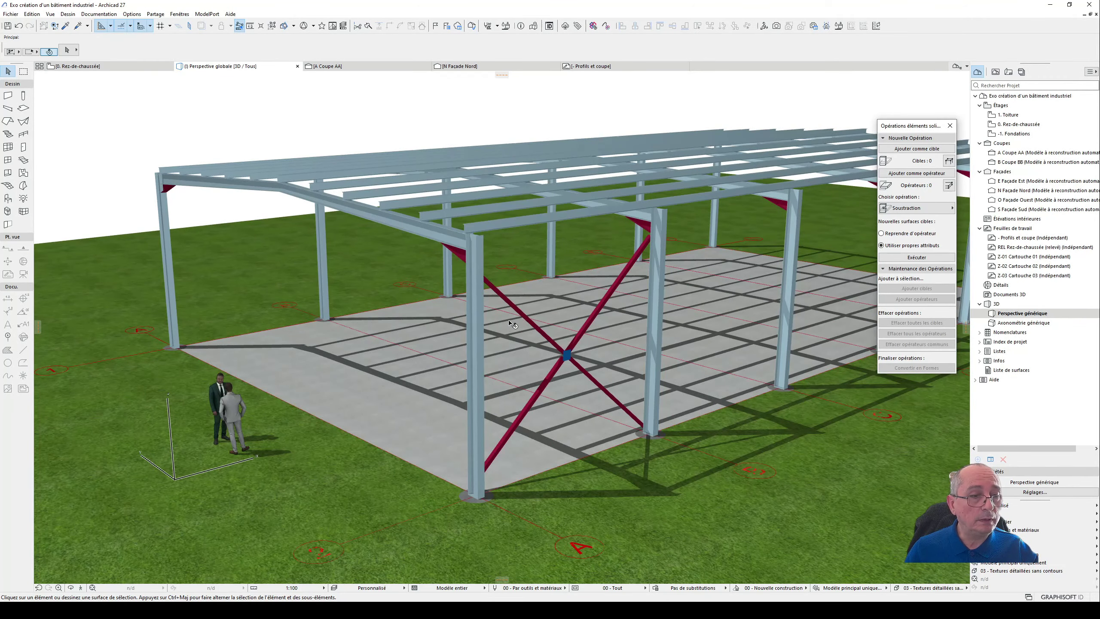
# - Change the surface of the four slanted L-profile brace columns to Peinture - Jaune
pyautogui.click(523, 315)
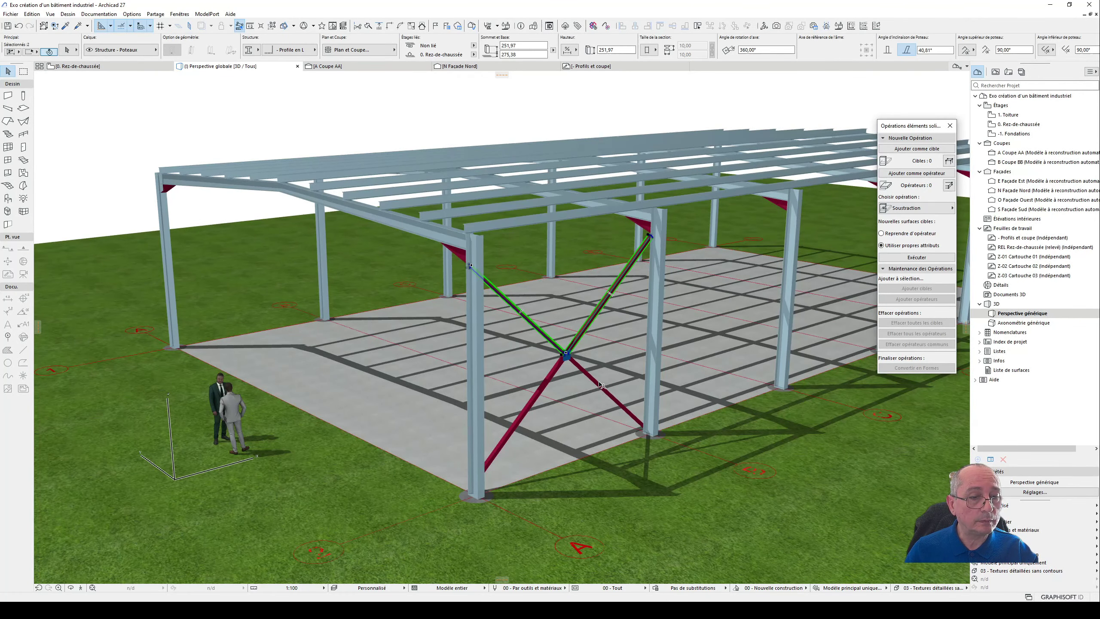
pyautogui.doubleClick(555, 385)
pyautogui.click(167, 428)
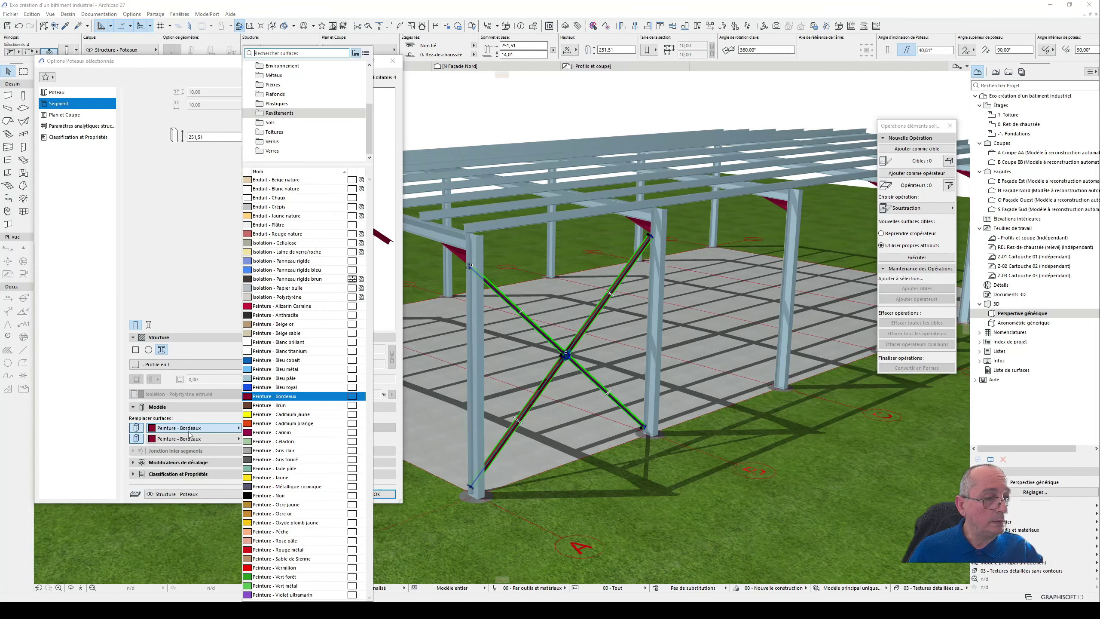
pyautogui.click(295, 478)
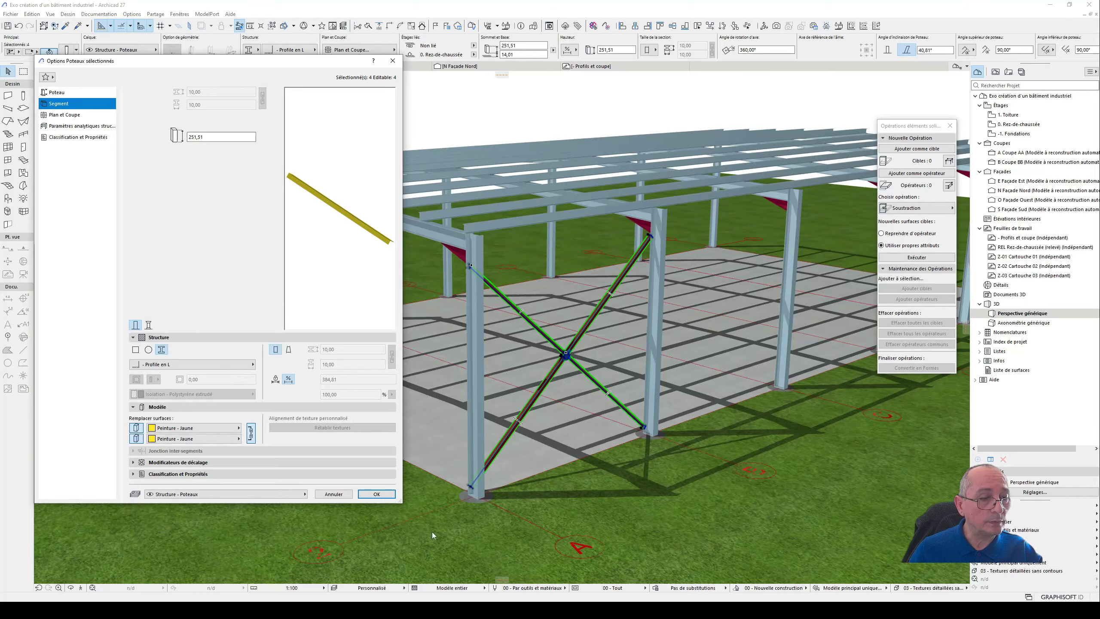
pyautogui.click(377, 494)
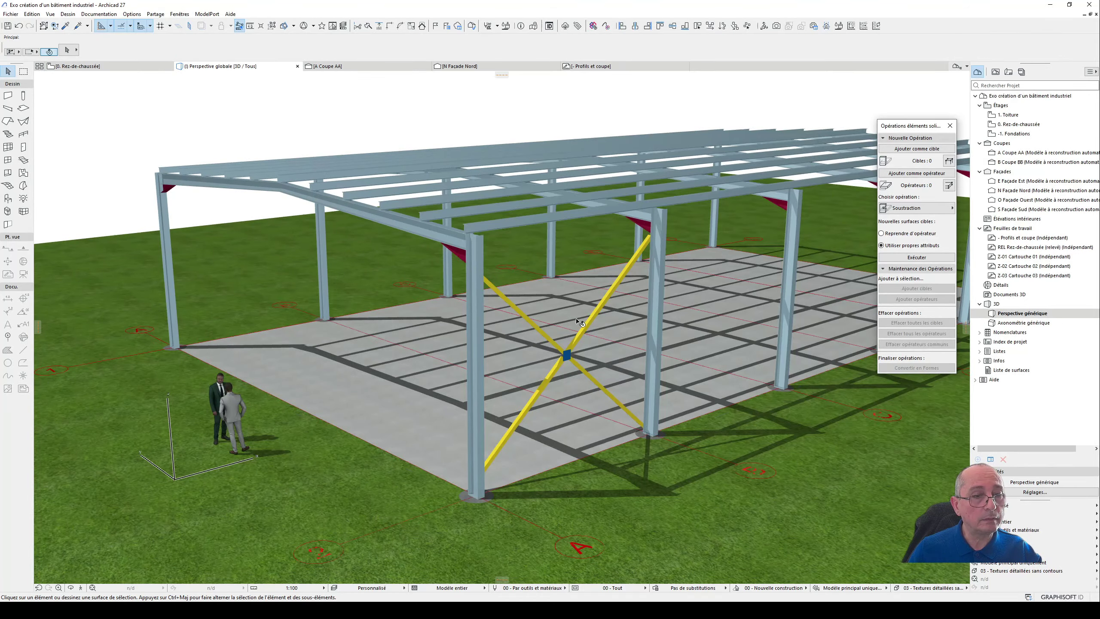
# - Examine the yellow cross bracing, the edge purlins and the roof frames from outside and from ground level in 3D
pyautogui.moveTo(576, 321)
pyautogui.keyDown('shift'); pyautogui.mouseDown(button='middle')
pyautogui.moveTo(689, 346)
pyautogui.moveTo(592, 332)
pyautogui.mouseUp(button='middle'); pyautogui.keyUp('shift')
pyautogui.moveTo(571, 316); pyautogui.dragTo(574, 293)
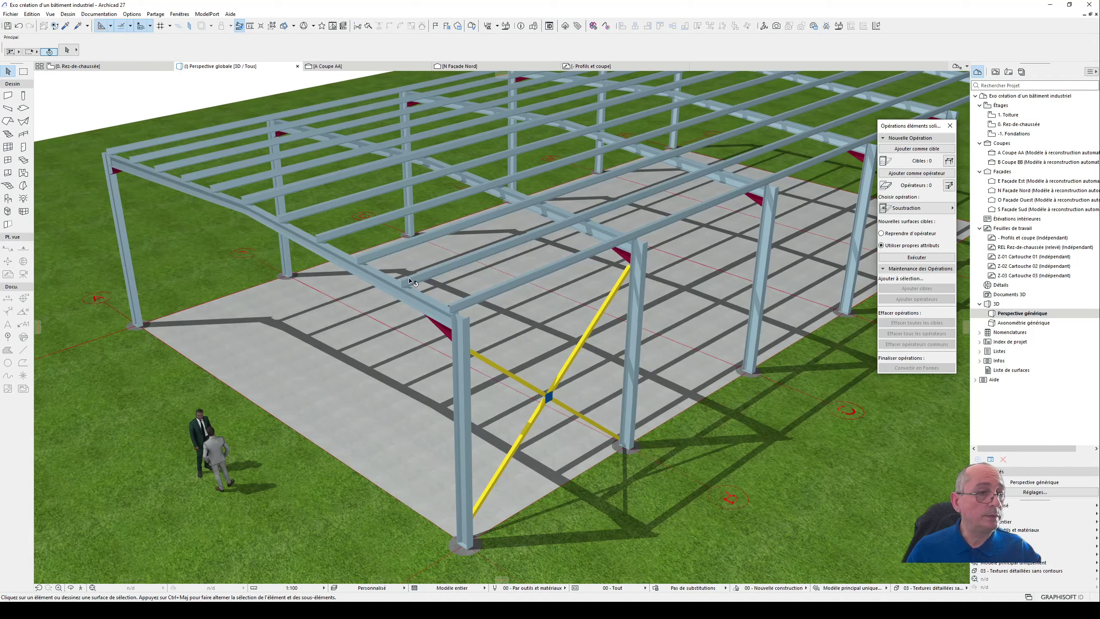
pyautogui.click(615, 247)
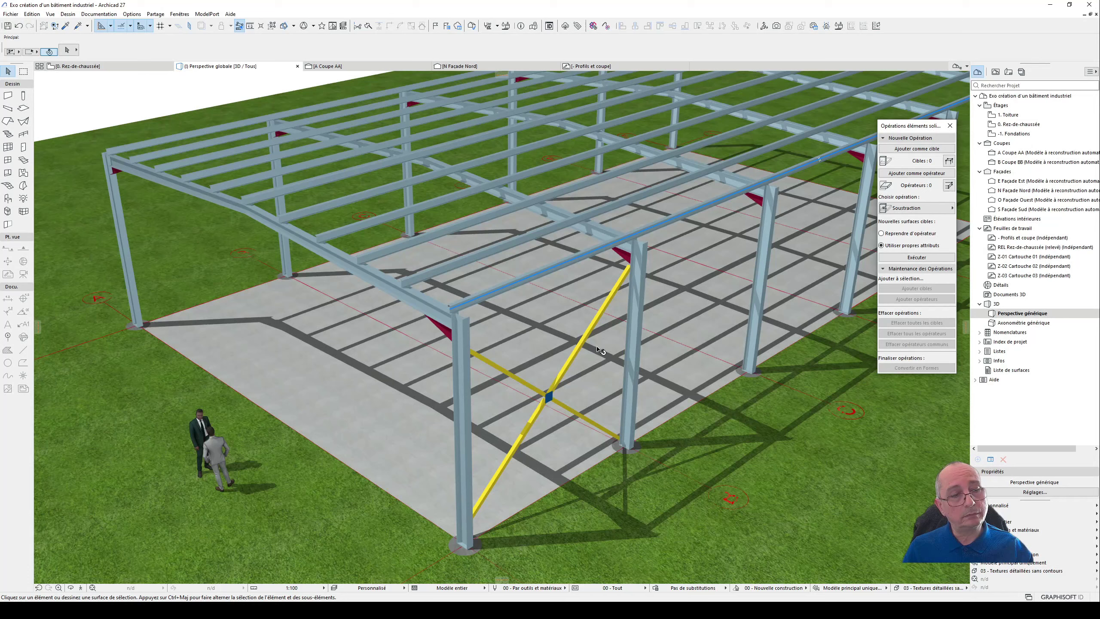
pyautogui.keyDown('shift'); pyautogui.moveTo(424, 303); pyautogui.dragTo(444, 307, button='middle'); pyautogui.keyUp('shift')
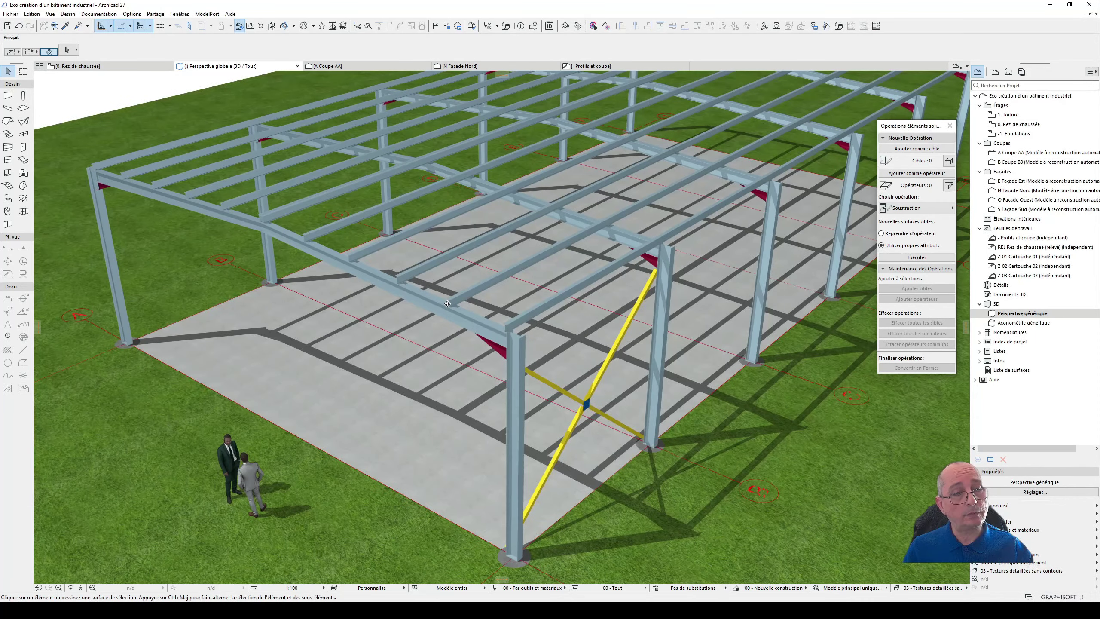
pyautogui.moveTo(455, 296)
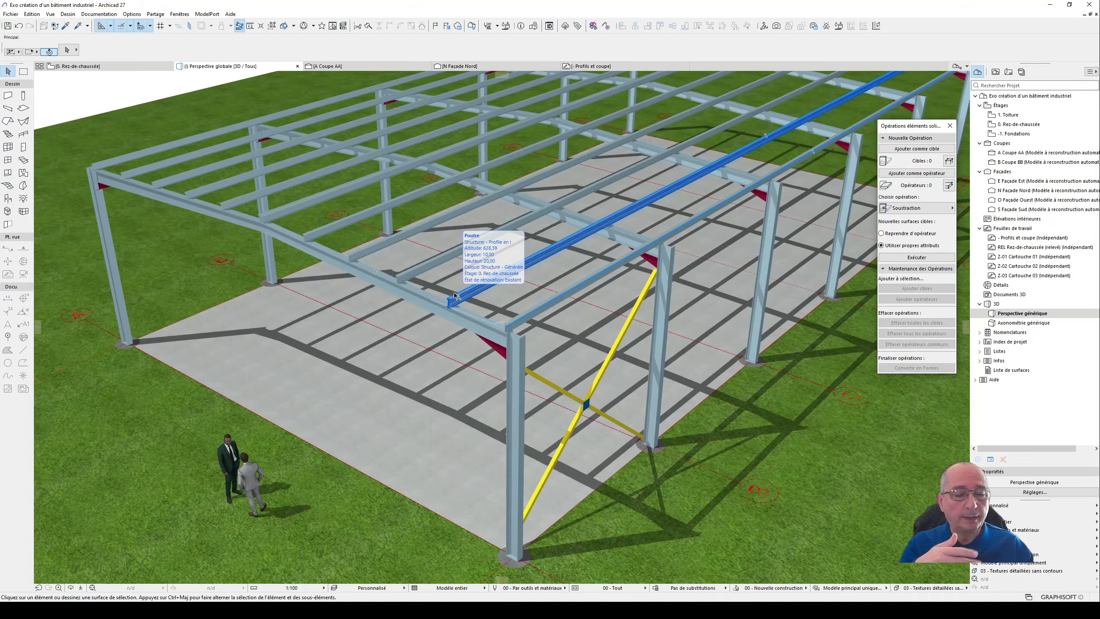
pyautogui.keyDown('shift'); pyautogui.moveTo(453, 296); pyautogui.dragTo(680, 215, button='middle'); pyautogui.keyUp('shift')
pyautogui.scroll(5, 680, 215)
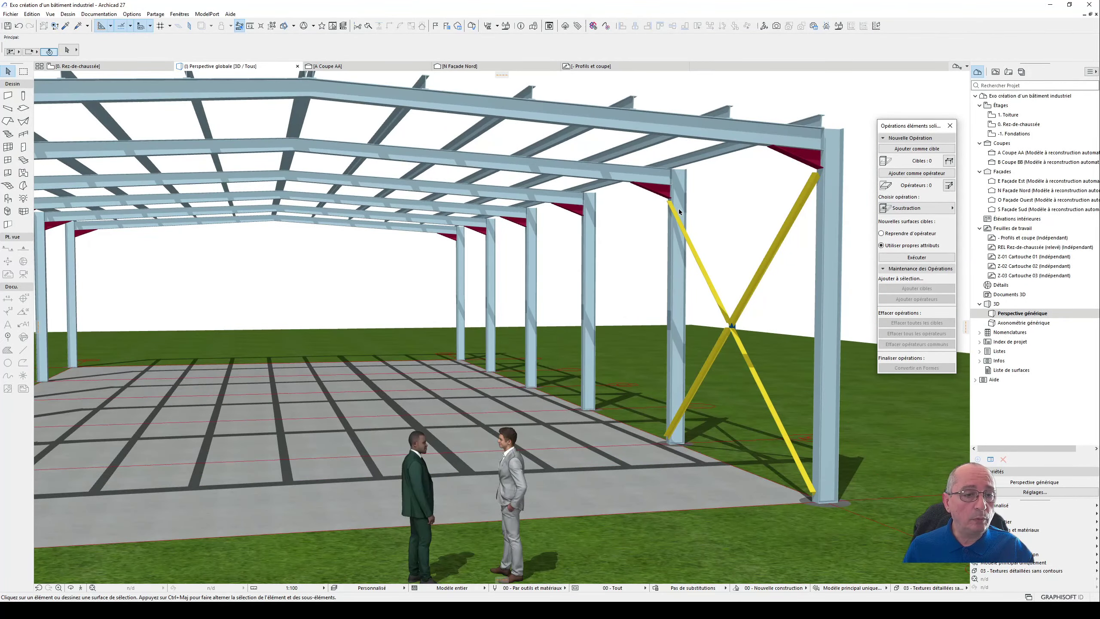
# - Try to place an L-profile column with the slanted brace's settings at a roof frame beam
pyautogui.keyDown('alt'); pyautogui.click(689, 235); pyautogui.keyUp('alt')
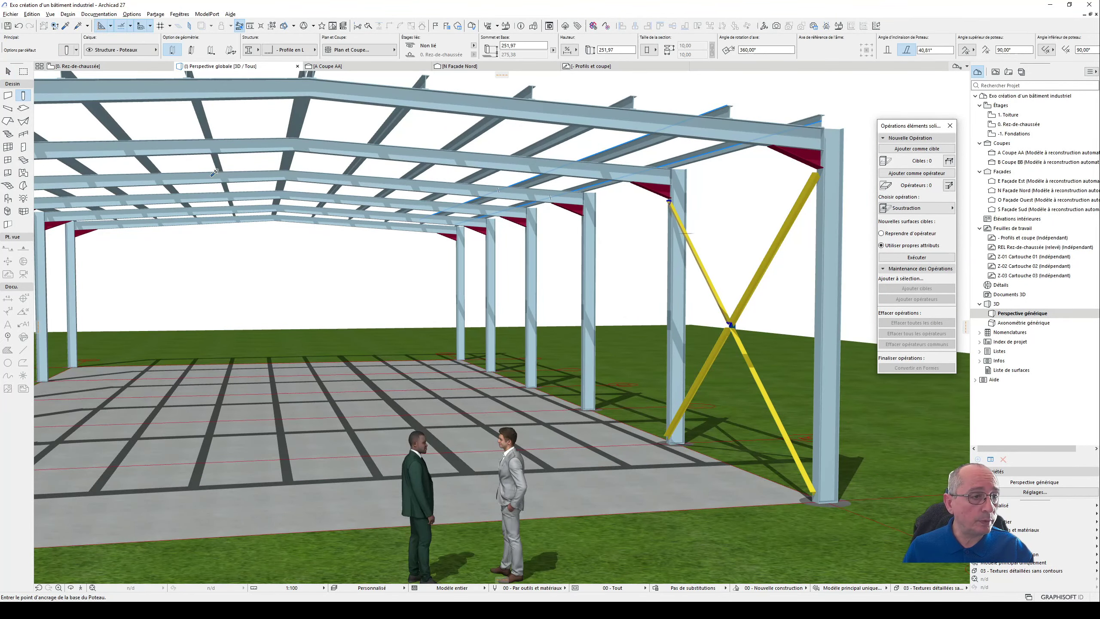
pyautogui.scroll(3, 253, 154)
pyautogui.keyDown('shift'); pyautogui.moveTo(324, 151); pyautogui.dragTo(427, 159, button='middle'); pyautogui.keyUp('shift')
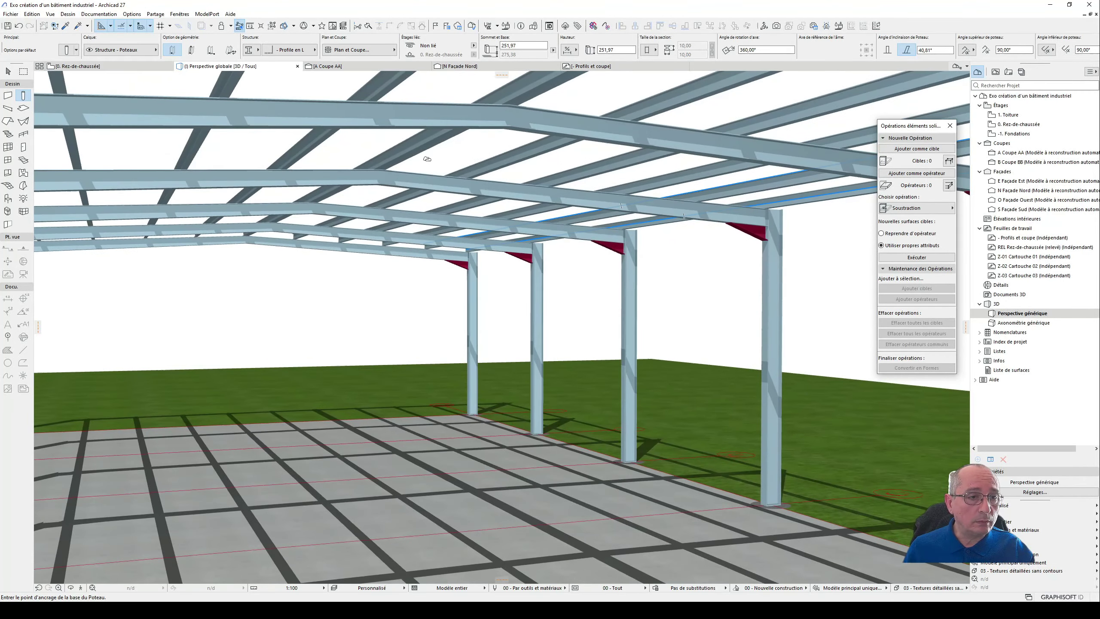
pyautogui.click(551, 132)
pyautogui.scroll(-2, 583, 216)
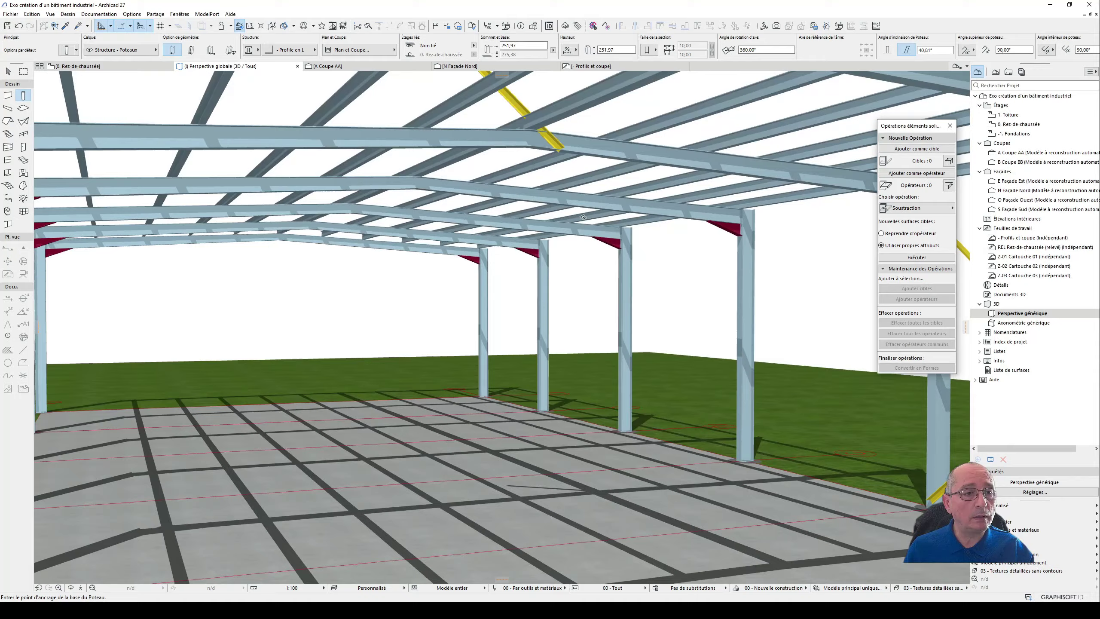
pyautogui.scroll(-2, 584, 217)
pyautogui.keyDown('shift'); pyautogui.moveTo(352, 128); pyautogui.dragTo(331, 176, button='middle'); pyautogui.keyUp('shift')
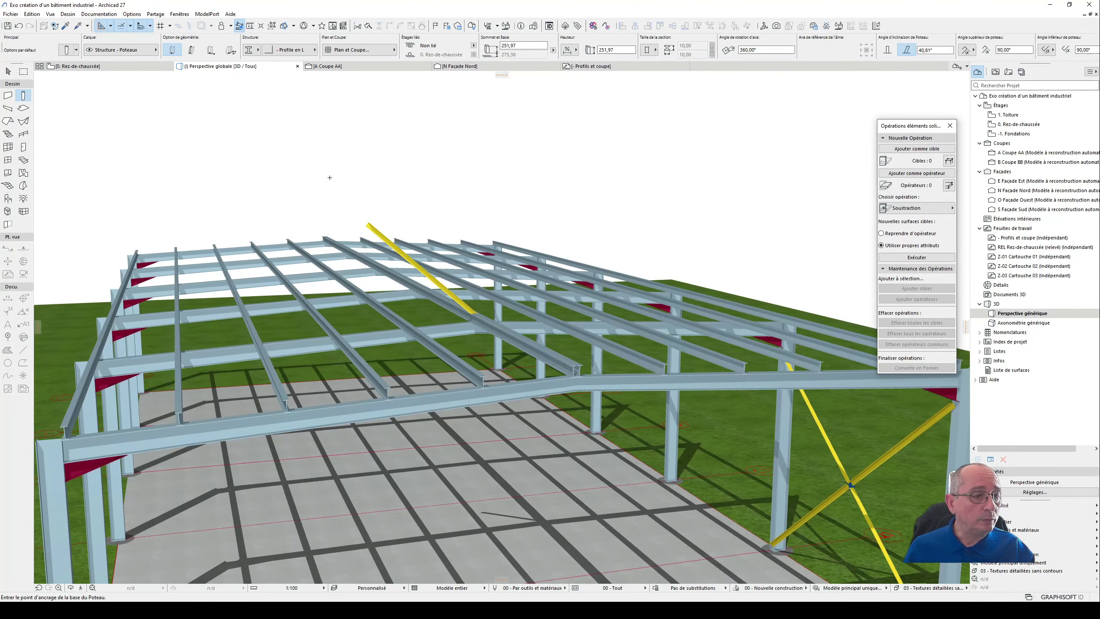
# - Try to bring the upper end of the L-profile column at the roof down to the front frame beam
pyautogui.click(9, 72)
pyautogui.click(367, 222)
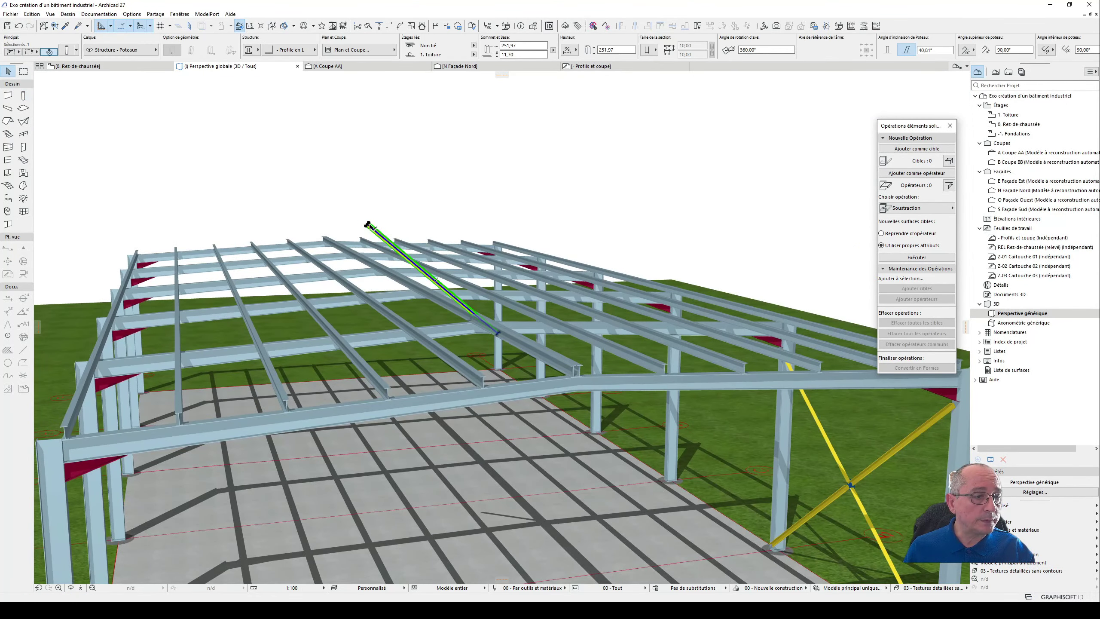
pyautogui.click(368, 224)
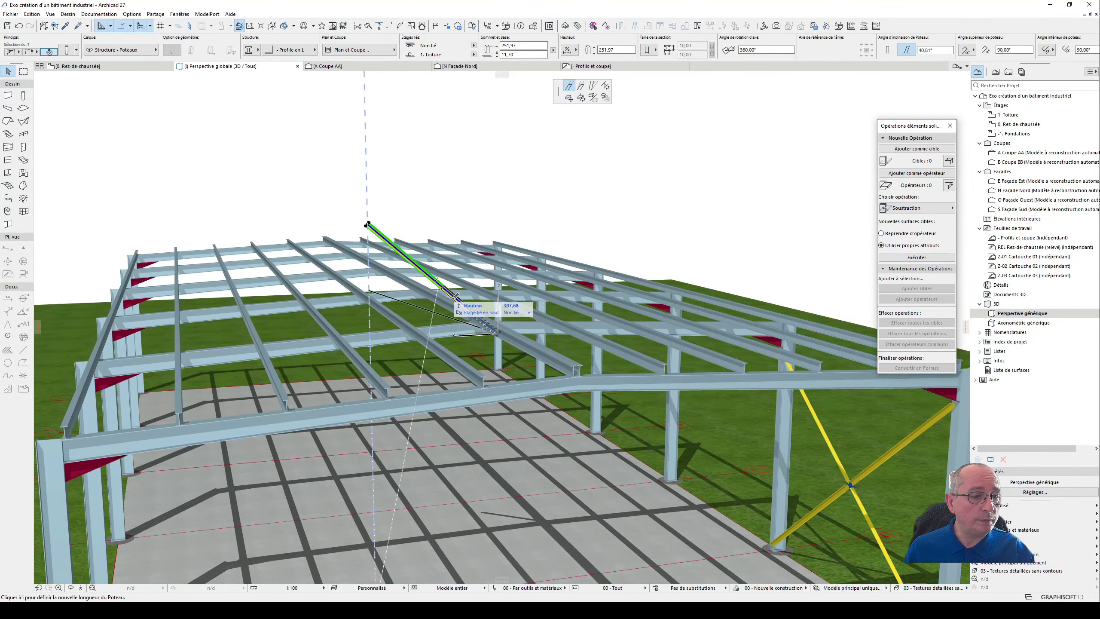
pyautogui.click(490, 403)
pyautogui.keyDown('shift'); pyautogui.moveTo(490, 402); pyautogui.dragTo(497, 318, button='middle'); pyautogui.keyUp('shift')
pyautogui.press('Escape')
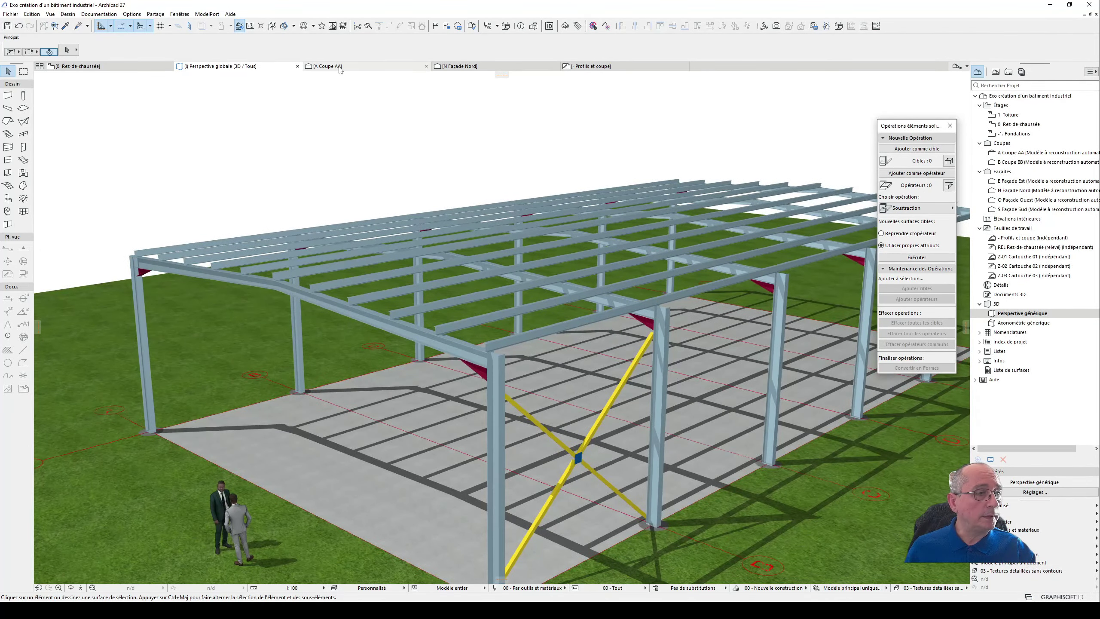
# - Examine the horizontal and vertical bracing diagrams and the roof slope sketch in the Profils et coupe worksheet
pyautogui.click(597, 67)
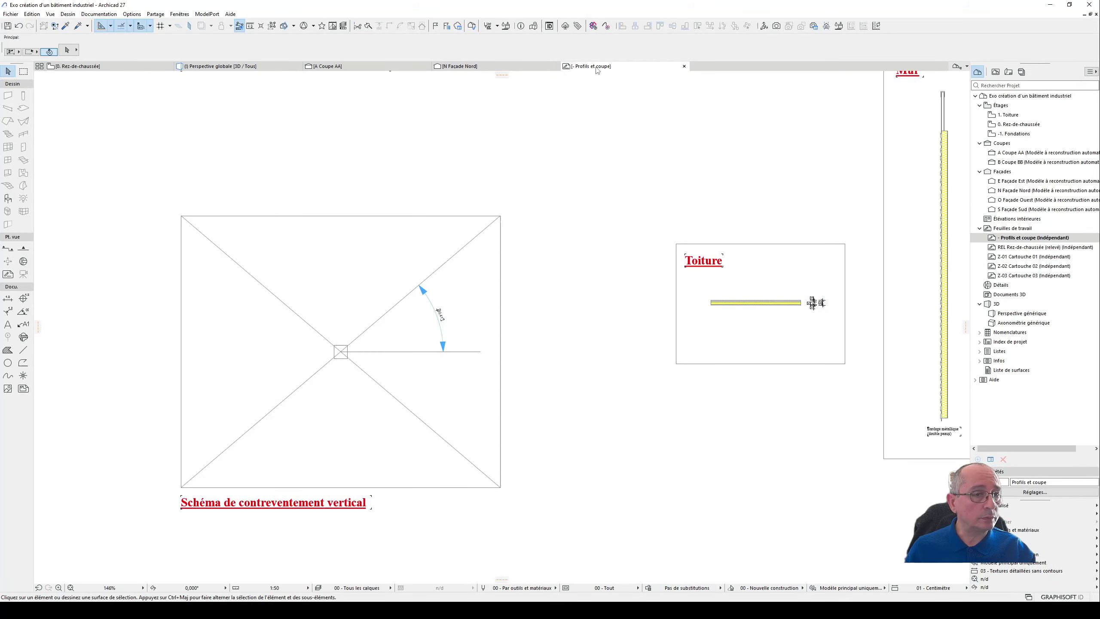
pyautogui.scroll(-6, 601, 186)
pyautogui.moveTo(582, 162); pyautogui.dragTo(571, 296, button='middle')
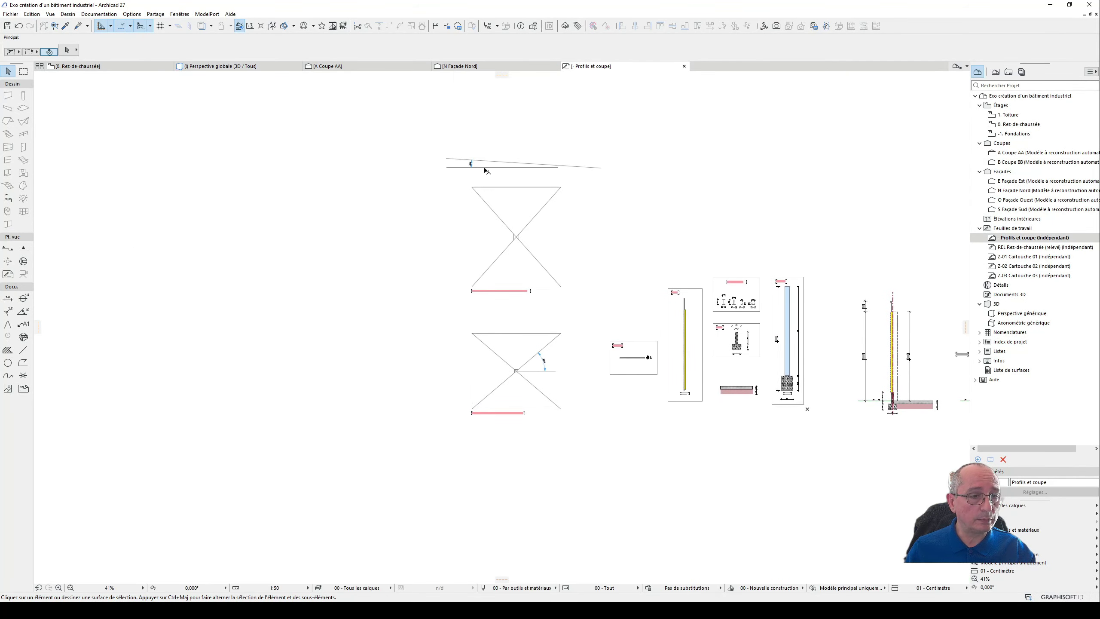
pyautogui.scroll(4, 529, 260)
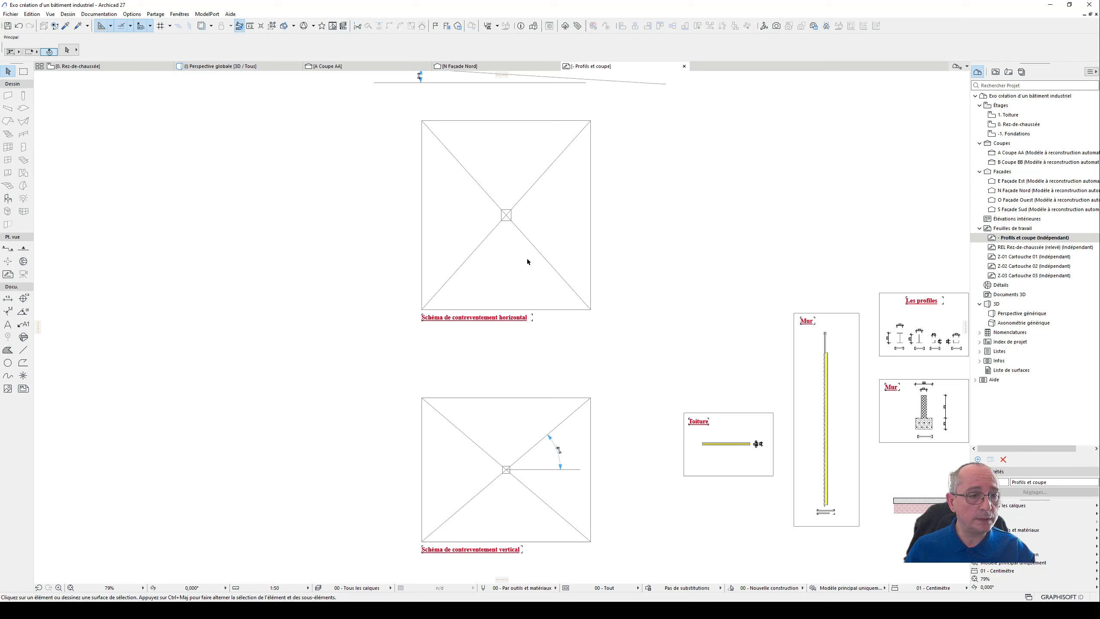
pyautogui.scroll(-5, 439, 290)
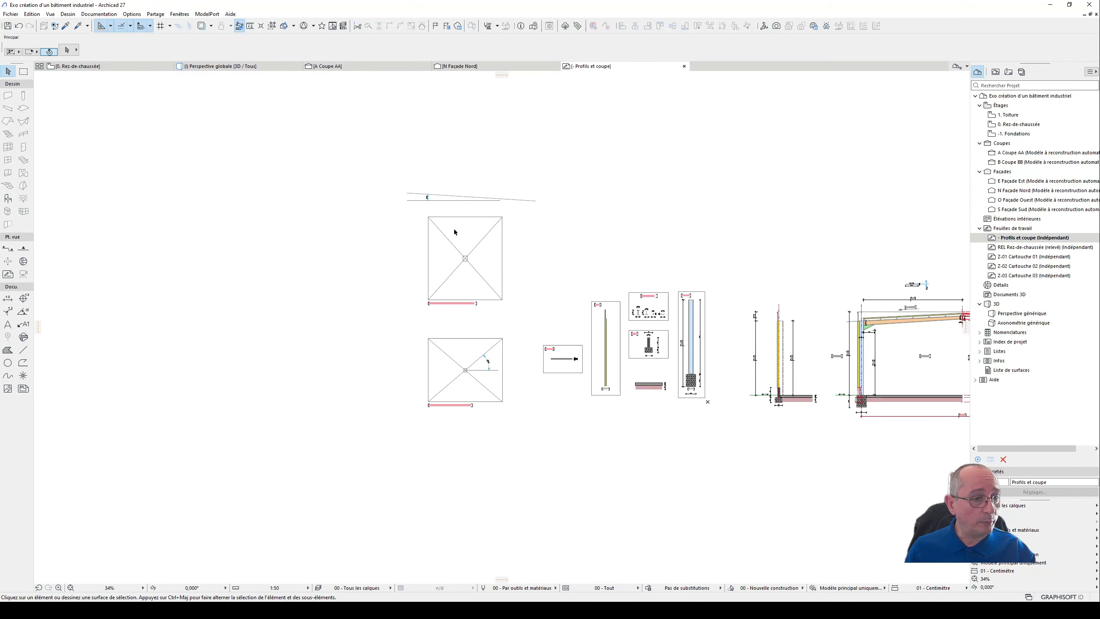
# - Examine the braced bay between axes A and B and the whole column grid in the Rez-de-chaussée plan
pyautogui.click(77, 66)
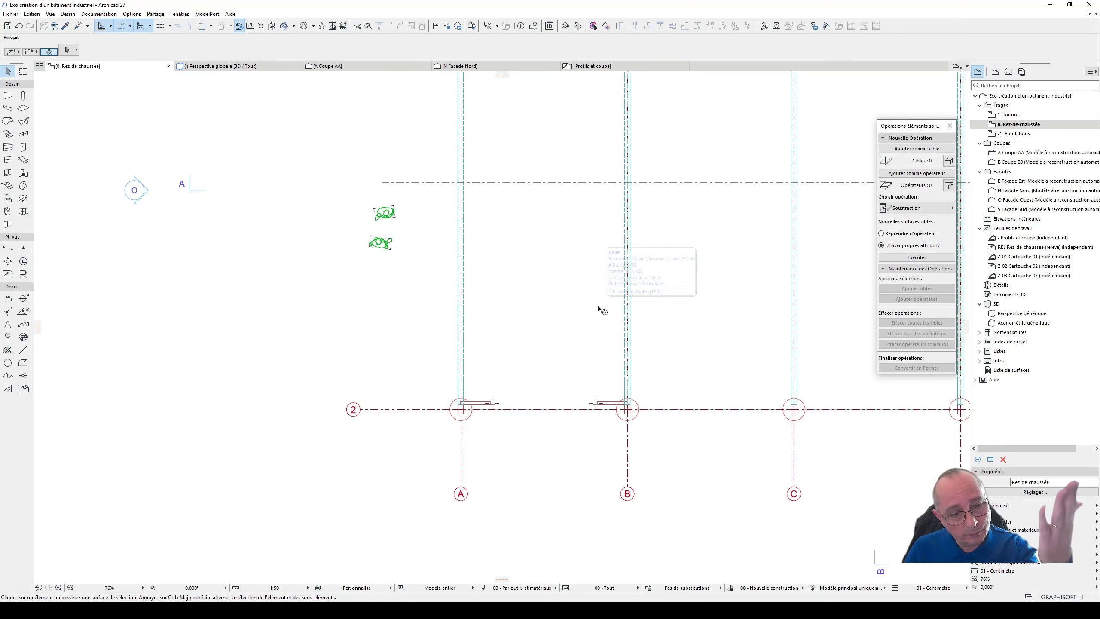
pyautogui.scroll(-3, 565, 309)
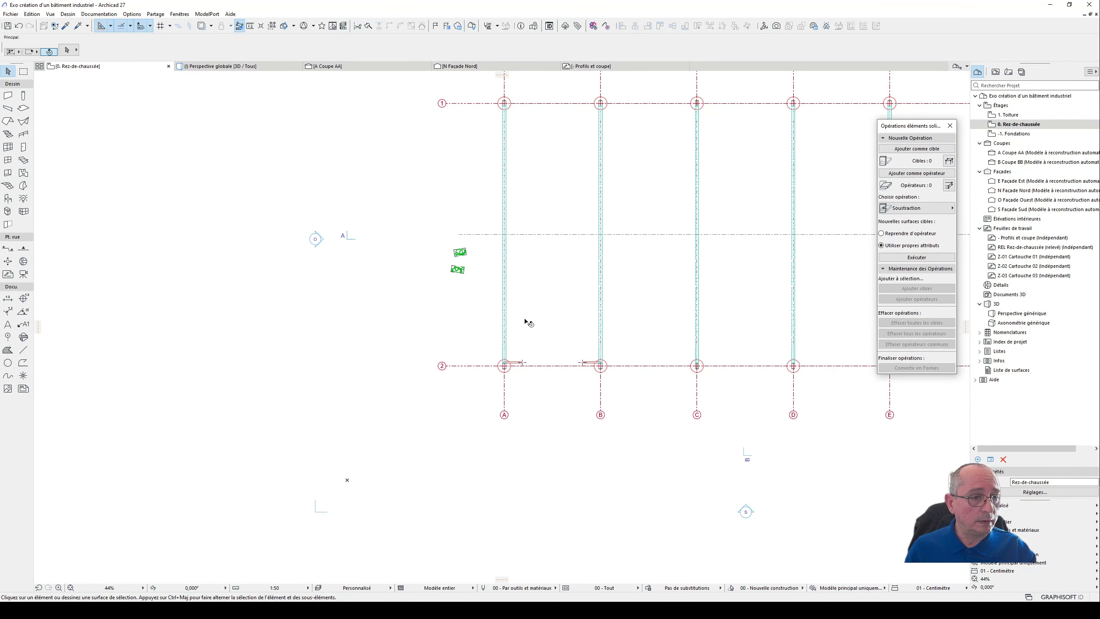
pyautogui.scroll(2, 528, 320)
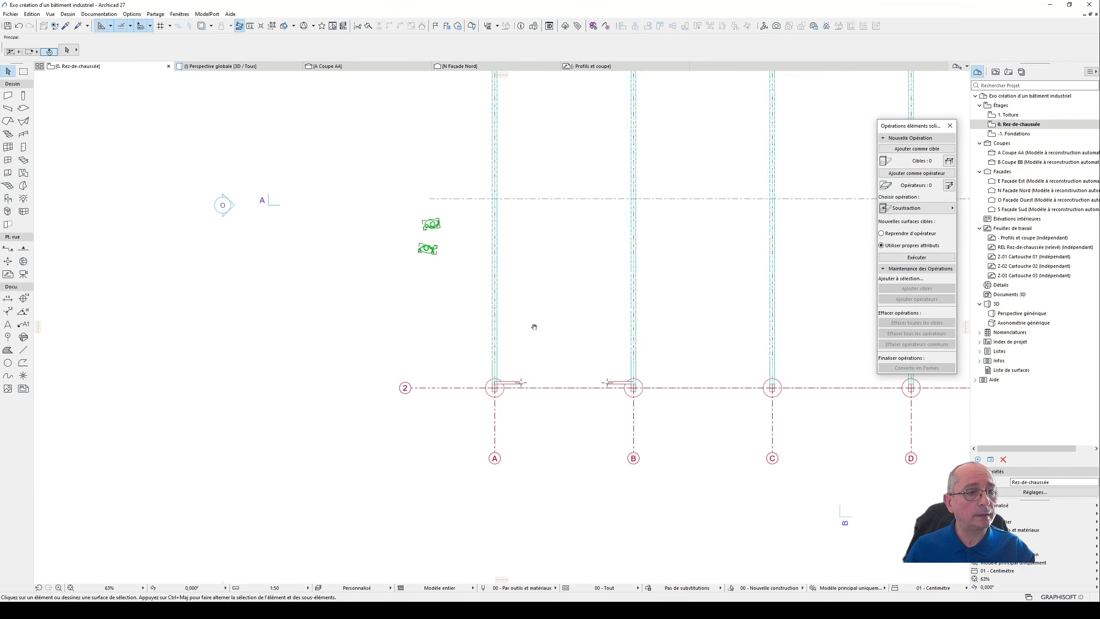
pyautogui.moveTo(534, 324); pyautogui.dragTo(432, 372, button='middle')
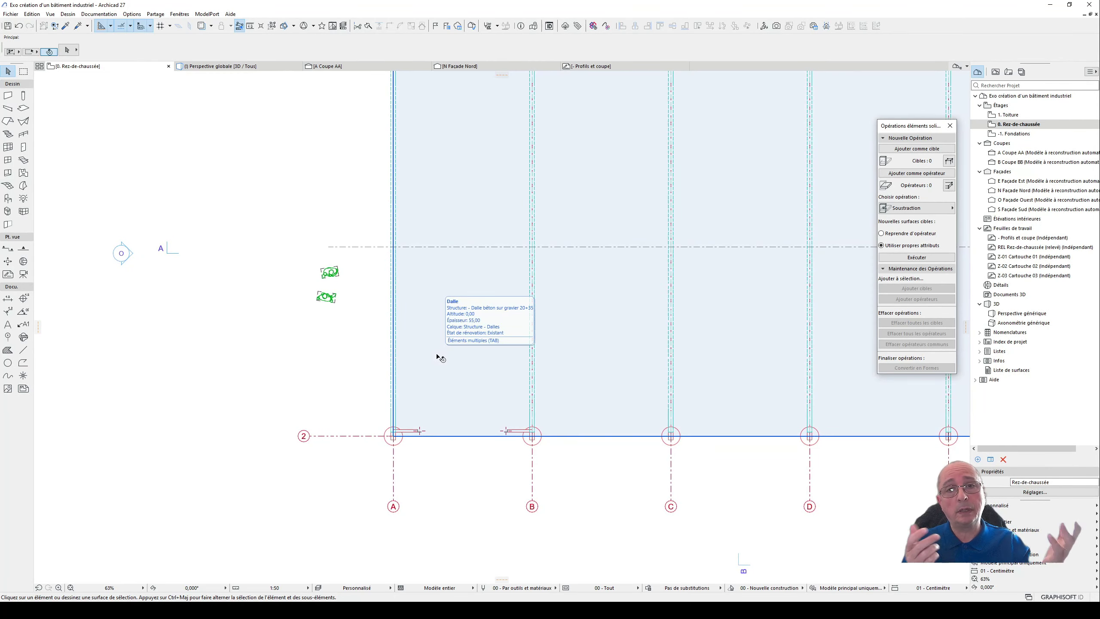
pyautogui.scroll(-3, 432, 374)
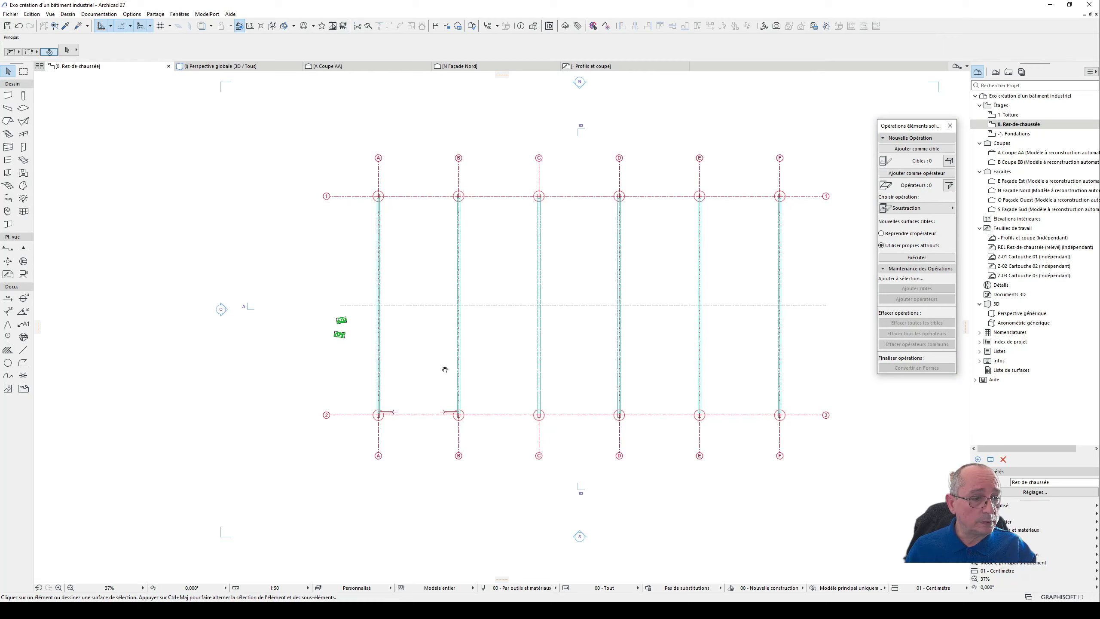
pyautogui.moveTo(445, 369); pyautogui.dragTo(420, 368, button='middle')
# - Return to the 3D perspective and close the solid element operations palette
pyautogui.press('F3')
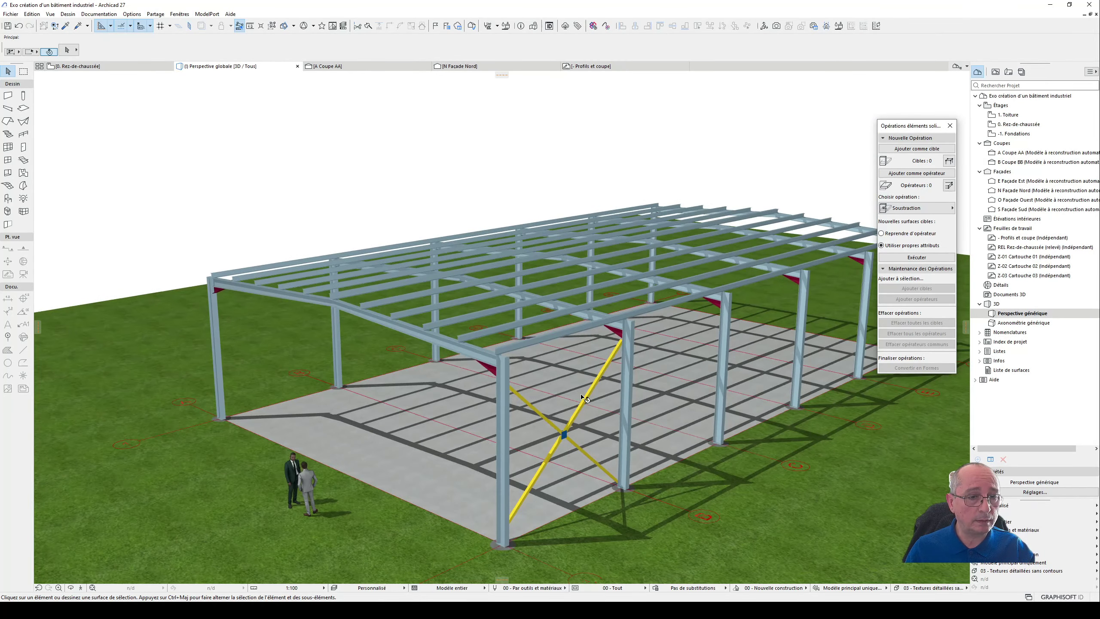
pyautogui.keyDown('shift'); pyautogui.moveTo(584, 396); pyautogui.dragTo(481, 363, button='middle'); pyautogui.keyUp('shift')
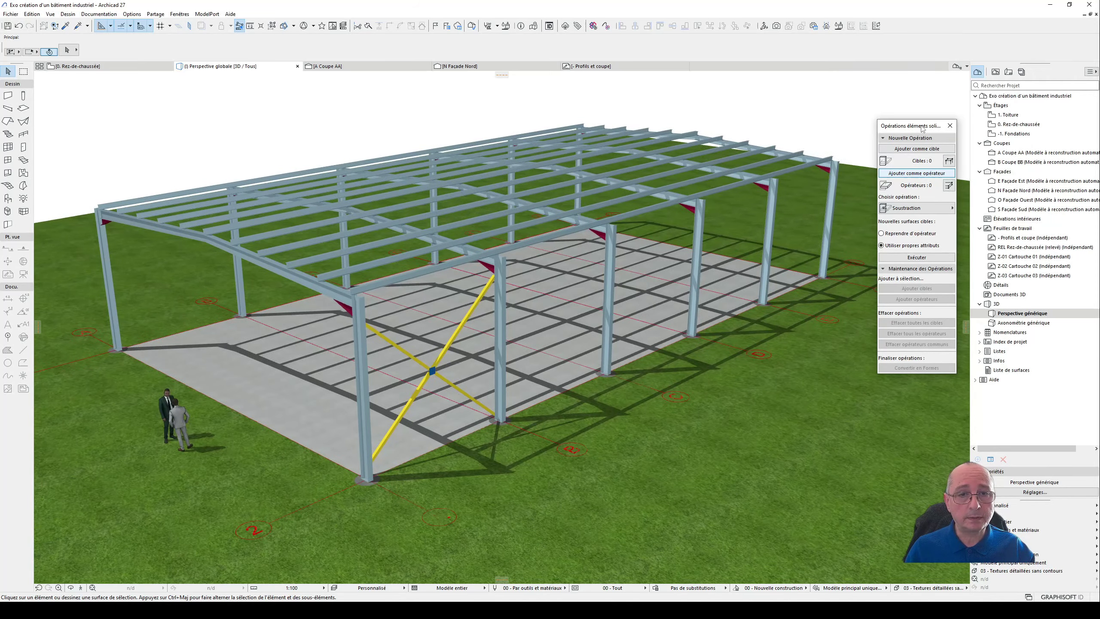
pyautogui.click(950, 125)
# - Examine the complete steel frame with its cross bracing from a wider 3D viewpoint
pyautogui.keyDown('shift'); pyautogui.moveTo(562, 260); pyautogui.dragTo(607, 247, button='middle'); pyautogui.keyUp('shift')
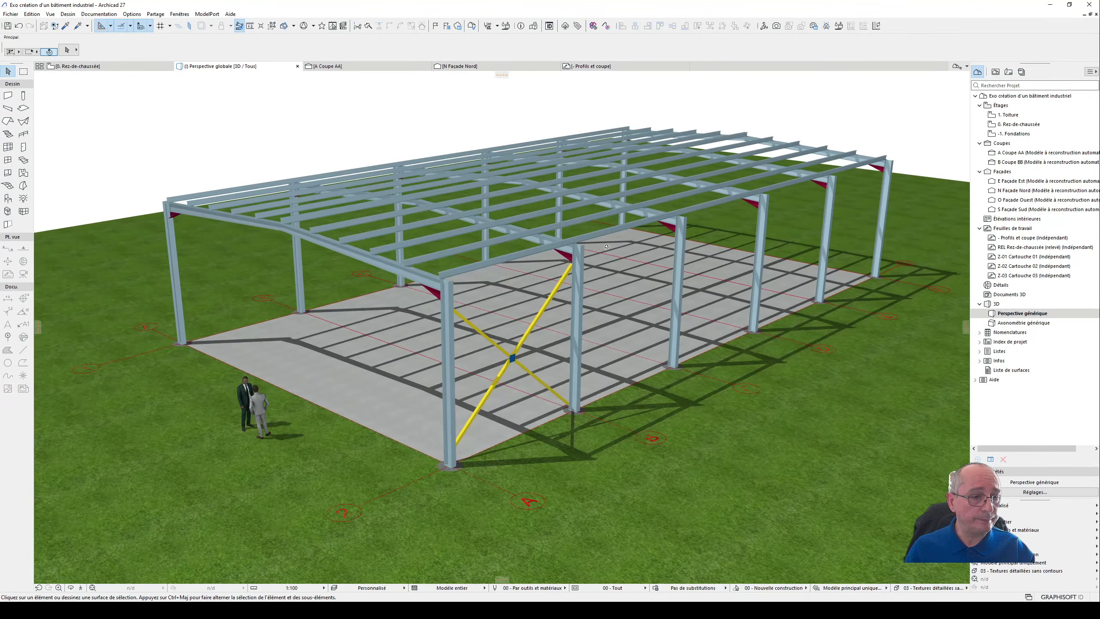
pyautogui.scroll(-3, 651, 323)
pyautogui.scroll(2, 529, 202)
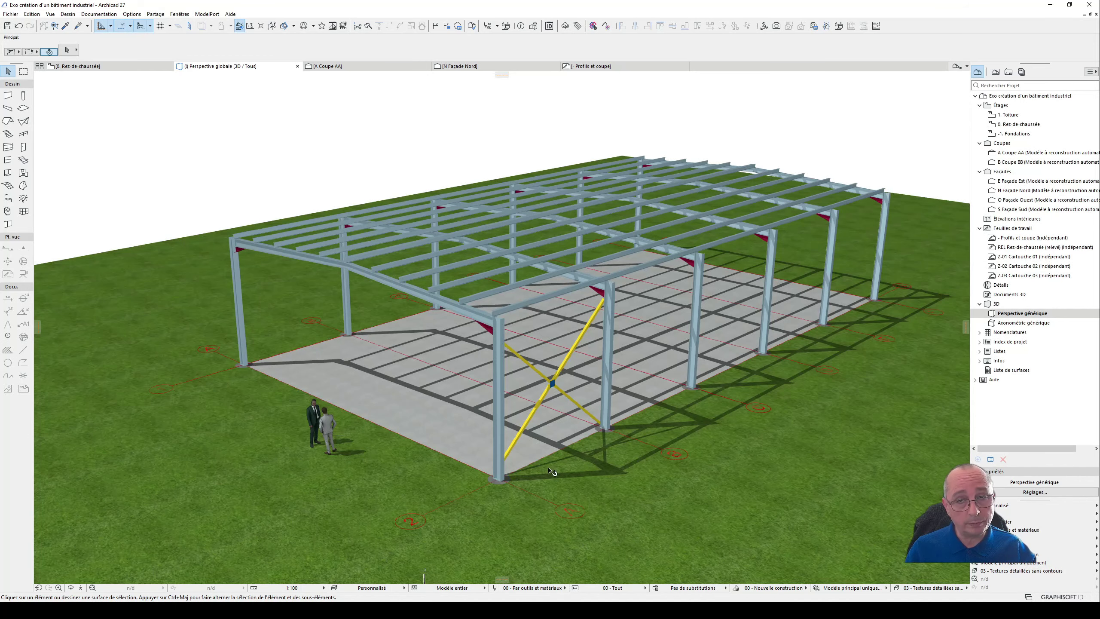
pyautogui.scroll(-5, 587, 408)
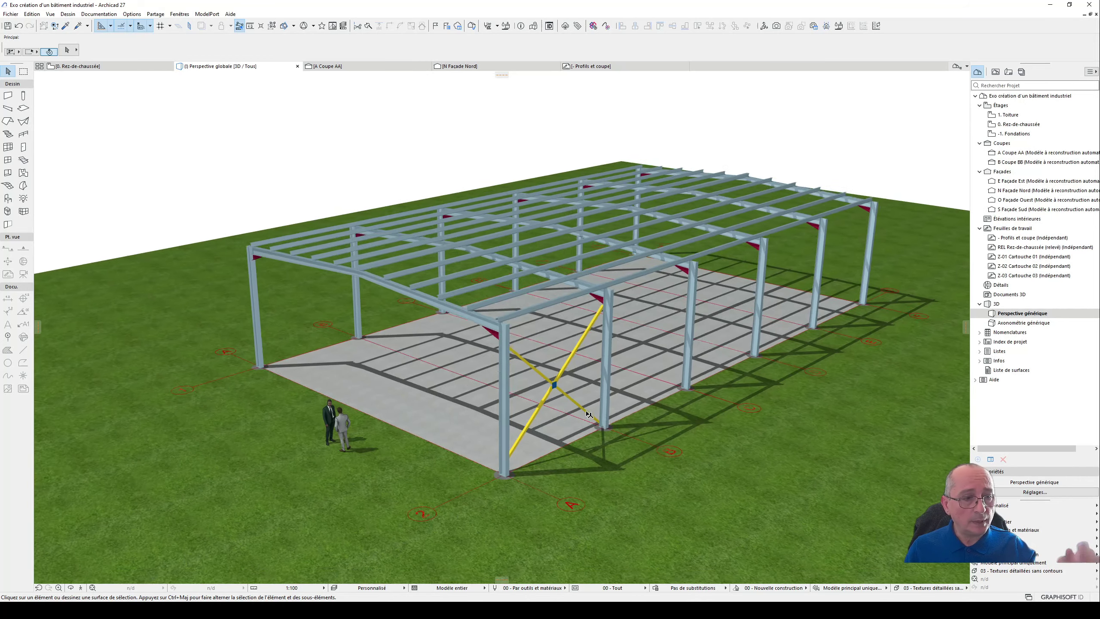
pyautogui.scroll(2, 580, 374)
pyautogui.scroll(4, 580, 375)
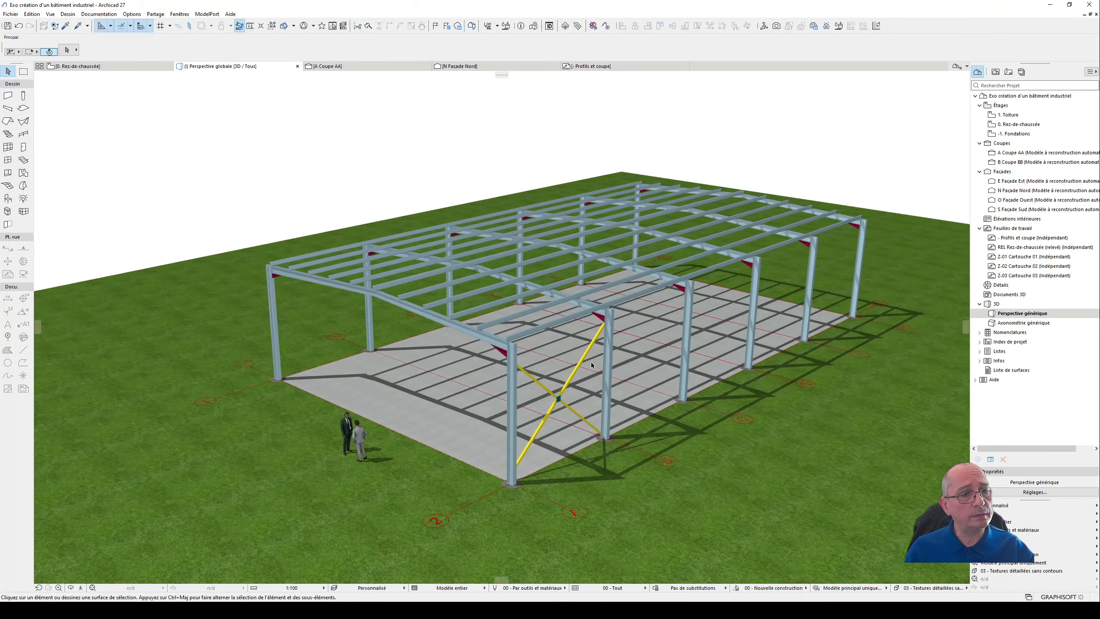
# - Examine the Mur foundation detail and the neighbouring wall, slab and column details in the Profils et coupe worksheet
pyautogui.click(616, 67)
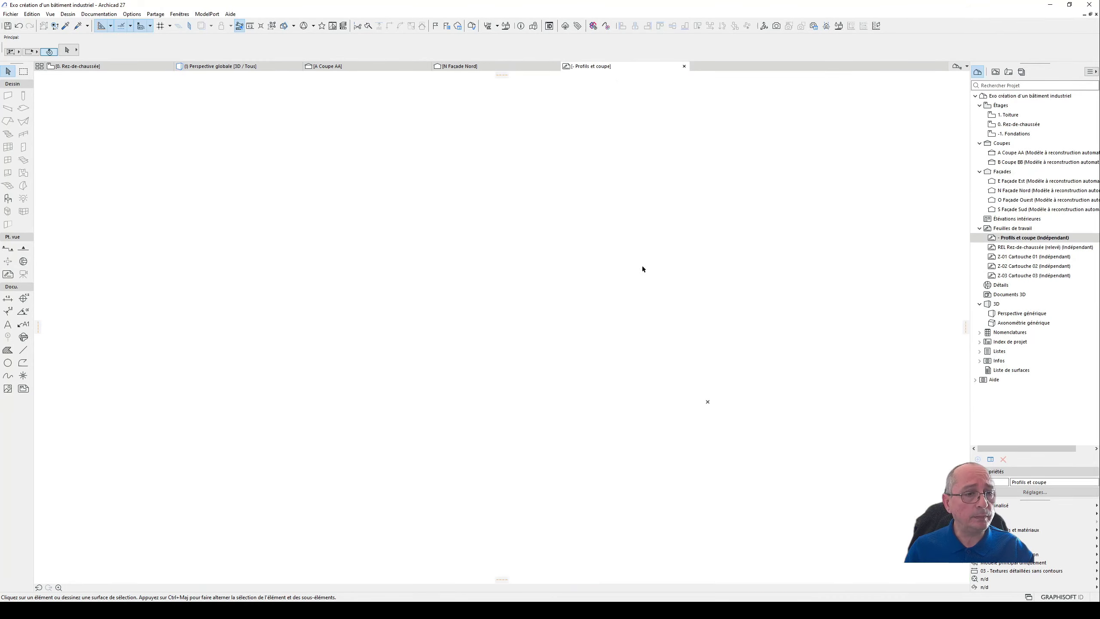
pyautogui.scroll(7, 676, 360)
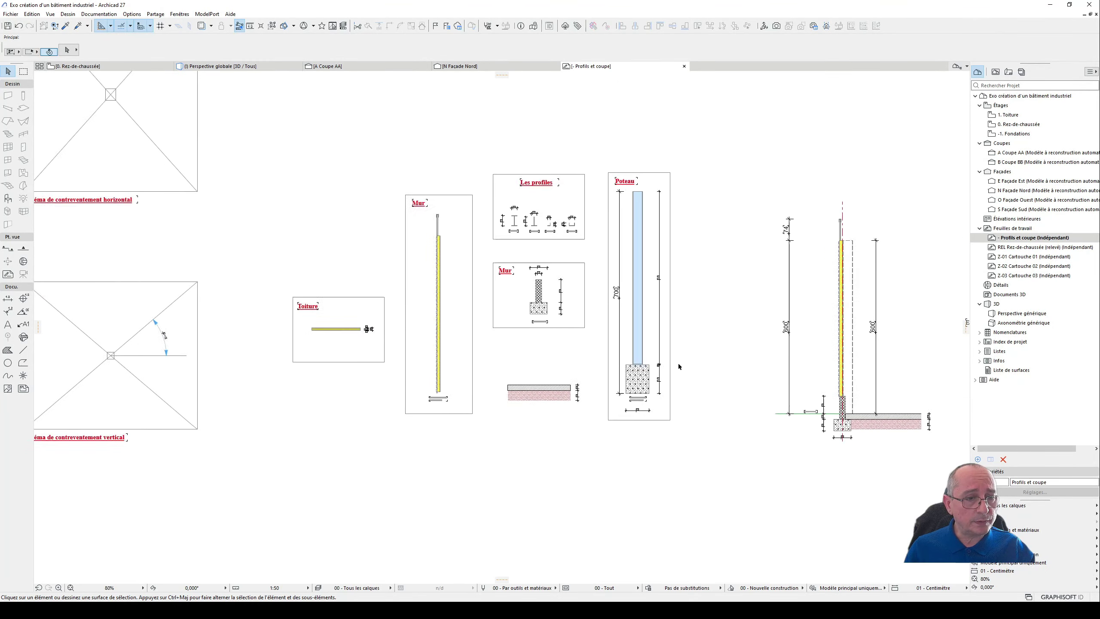
pyautogui.click(516, 308)
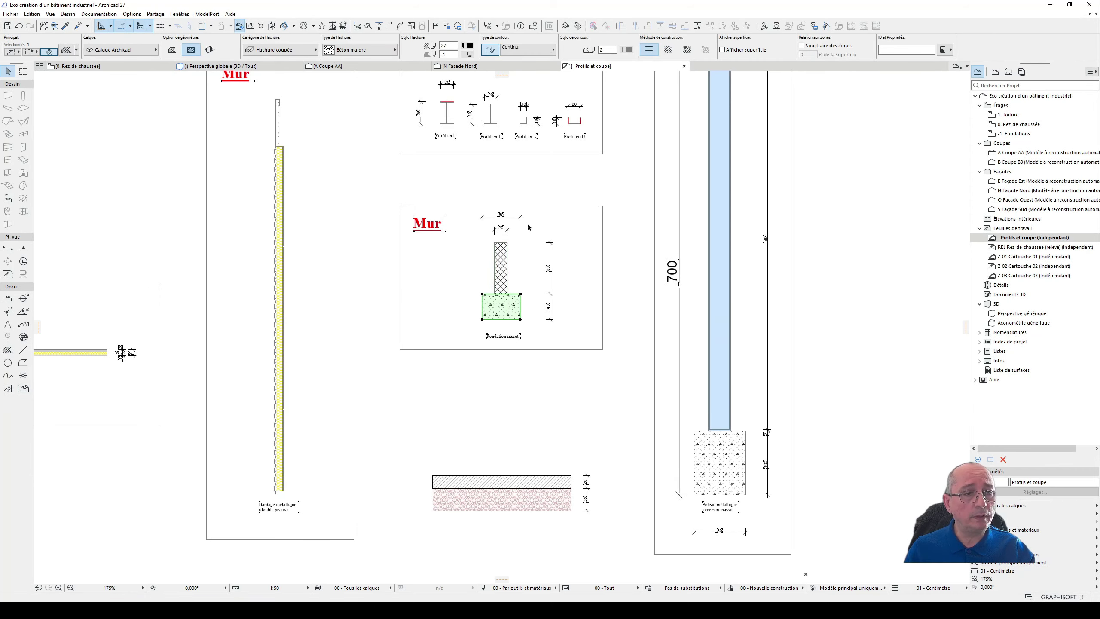
pyautogui.scroll(-5, 568, 429)
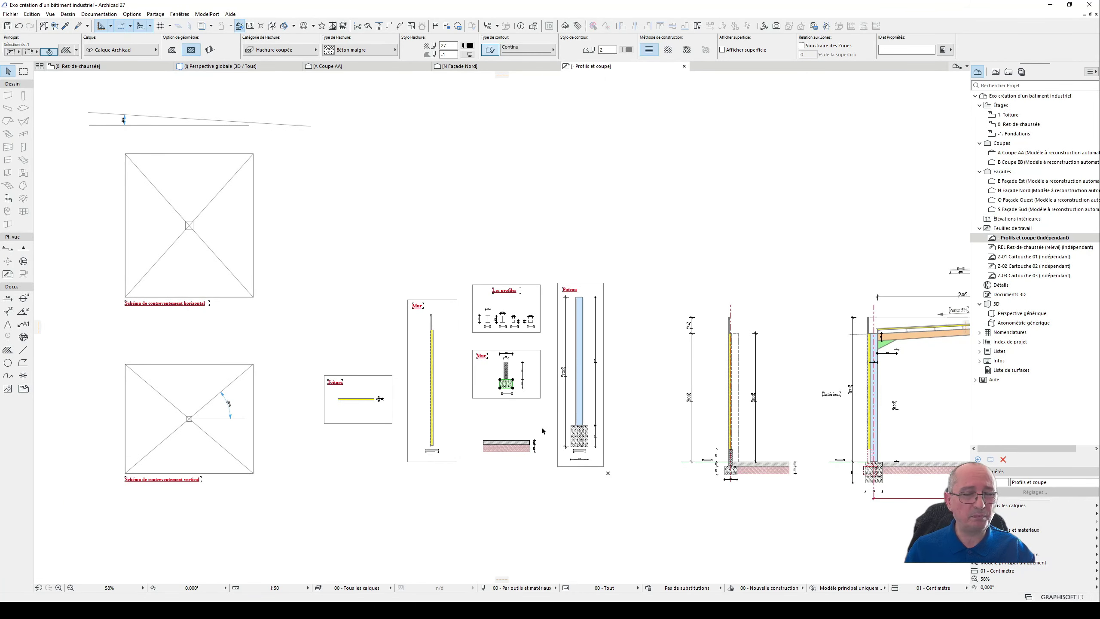
# - Inspect the inner sheet, insulation and ribbed outer sheet of the double-skin metal cladding in the Mur detail
pyautogui.moveTo(591, 453); pyautogui.dragTo(601, 420, button='middle')
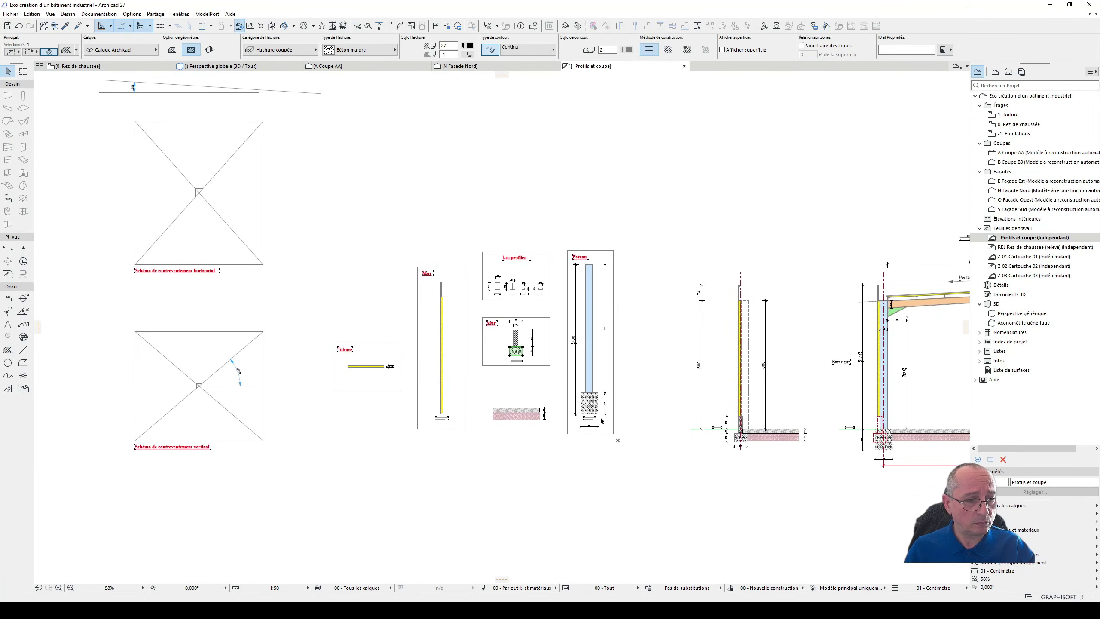
pyautogui.scroll(4, 431, 377)
pyautogui.press('Escape')
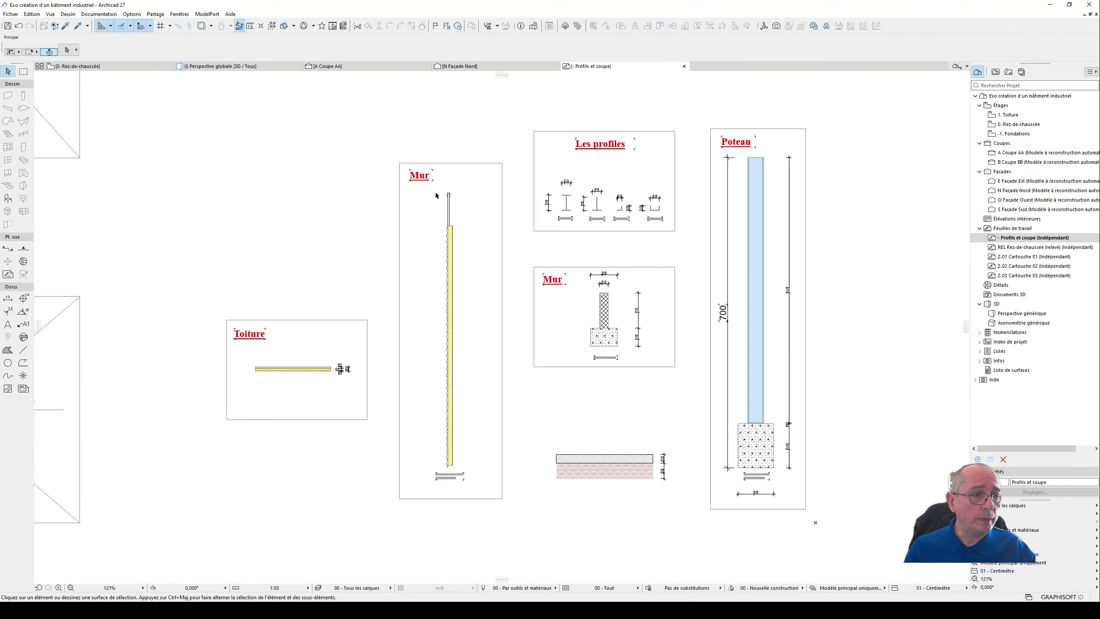
pyautogui.moveTo(432, 192); pyautogui.dragTo(473, 471)
pyautogui.scroll(5, 425, 465)
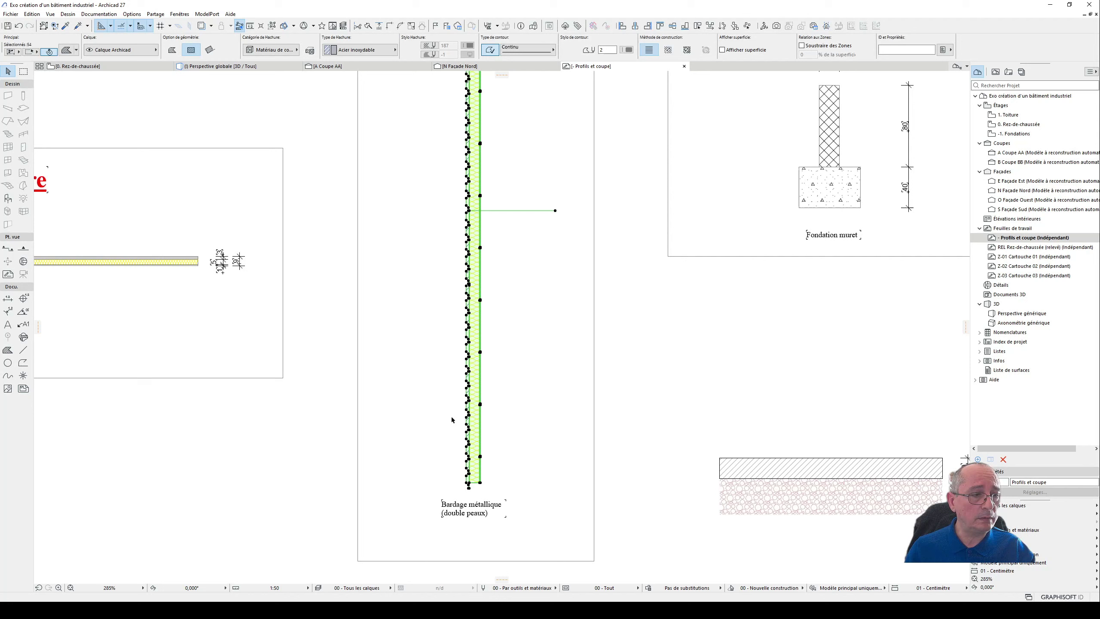
pyautogui.press('Escape')
pyautogui.scroll(4, 472, 411)
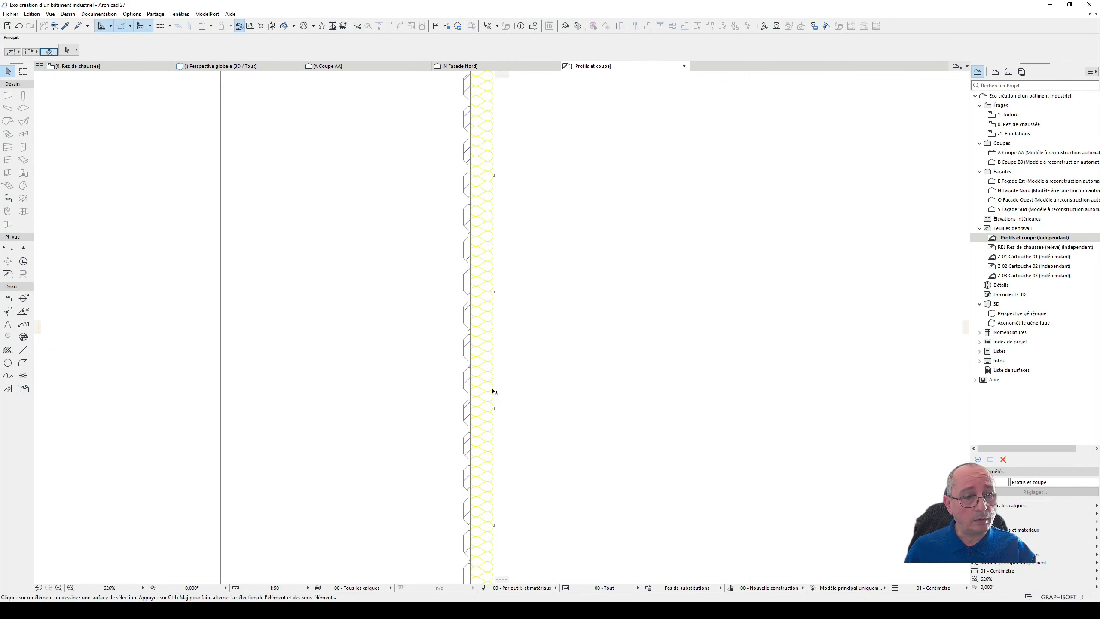
pyautogui.click(495, 397)
pyautogui.click(485, 392)
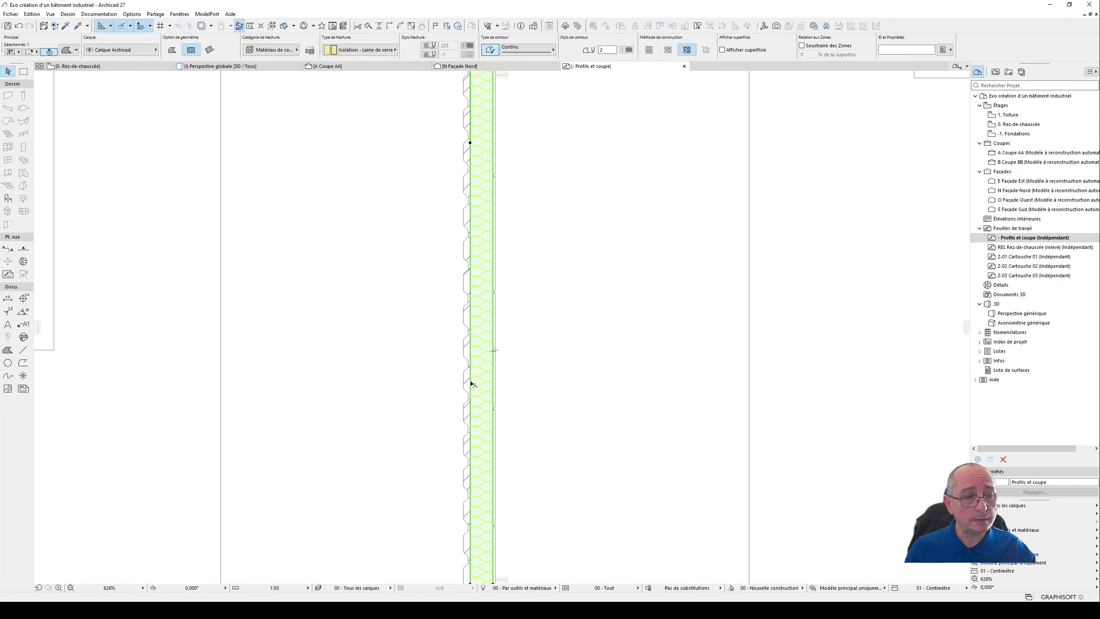
pyautogui.click(466, 353)
pyautogui.click(464, 382)
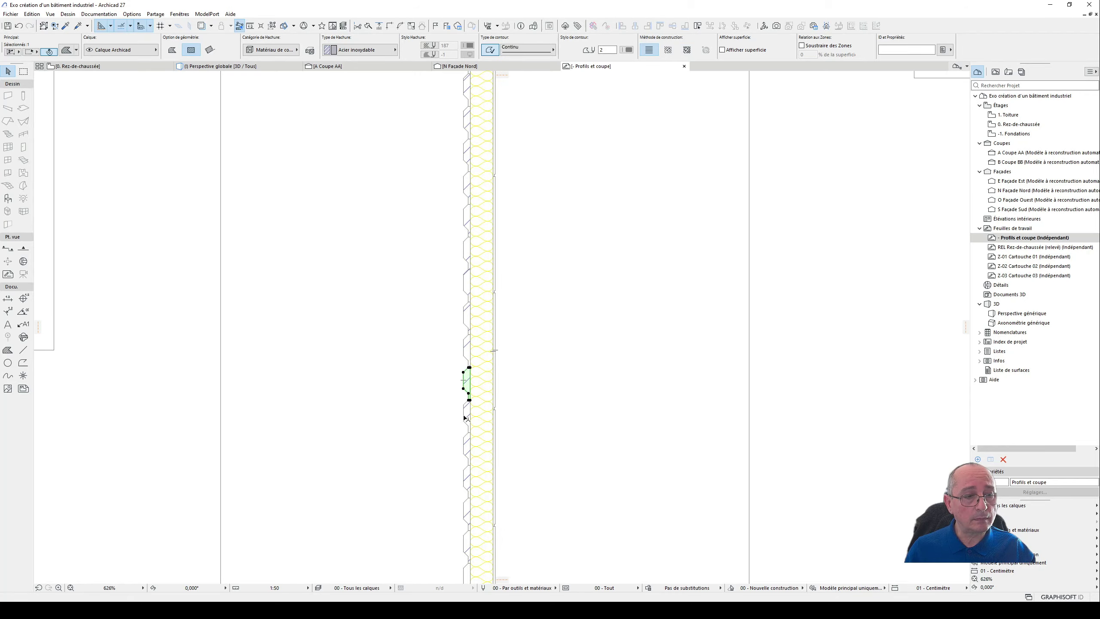
# - Examine the lower end of the metal cladding, selecting the lowest rib of its outer sheet
pyautogui.scroll(-5, 418, 406)
pyautogui.moveTo(459, 376); pyautogui.dragTo(473, 446, button='middle')
pyautogui.scroll(-1, 472, 462)
pyautogui.scroll(8, 455, 525)
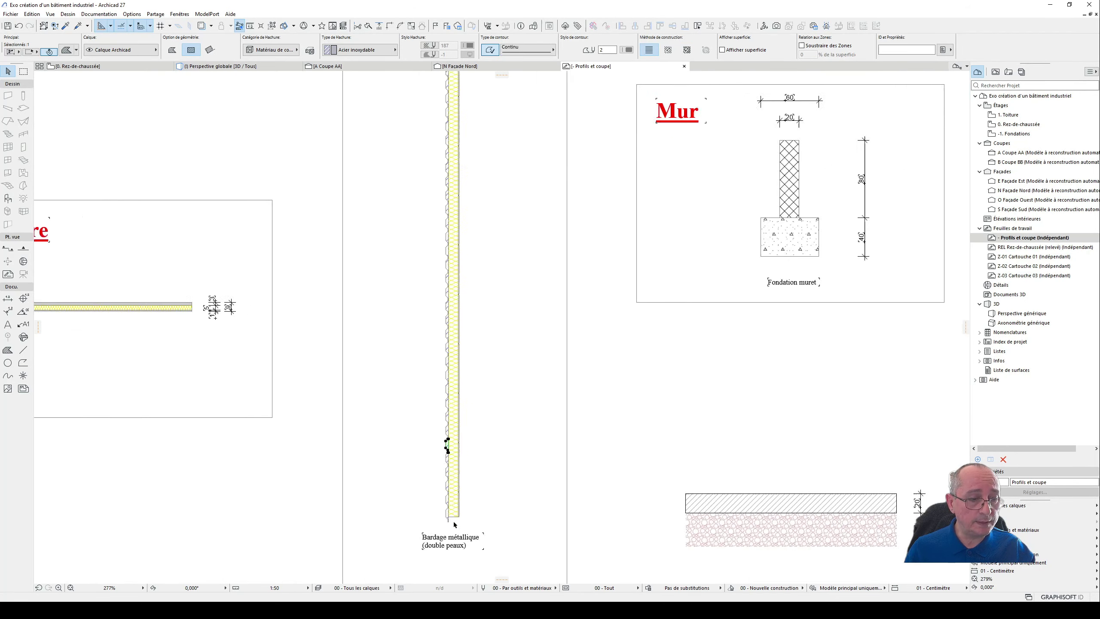
pyautogui.click(441, 502)
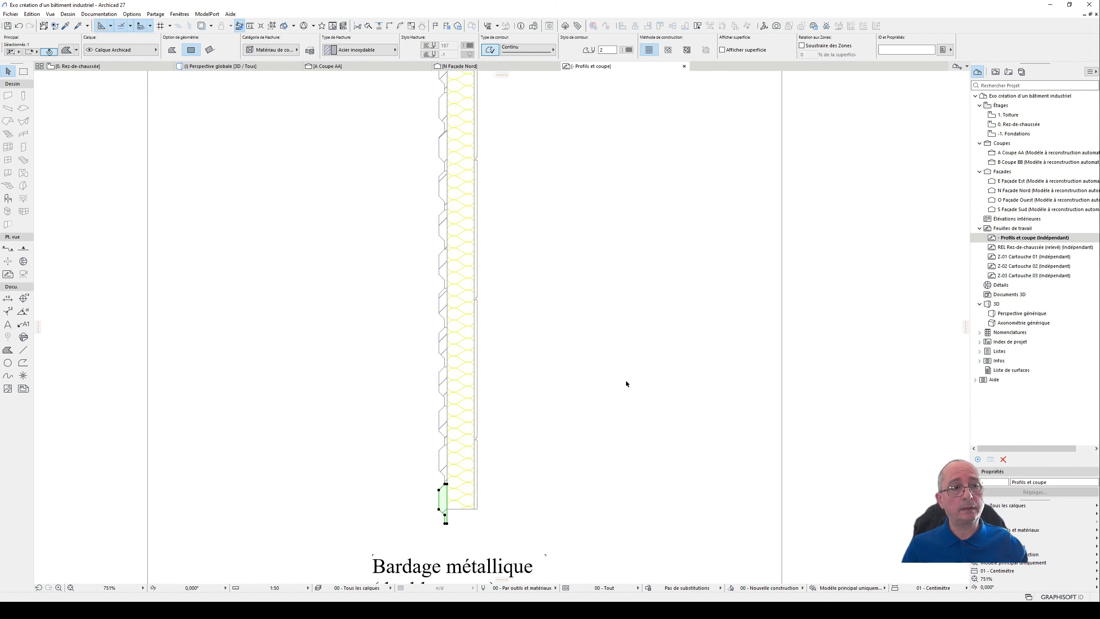
pyautogui.scroll(-6, 481, 414)
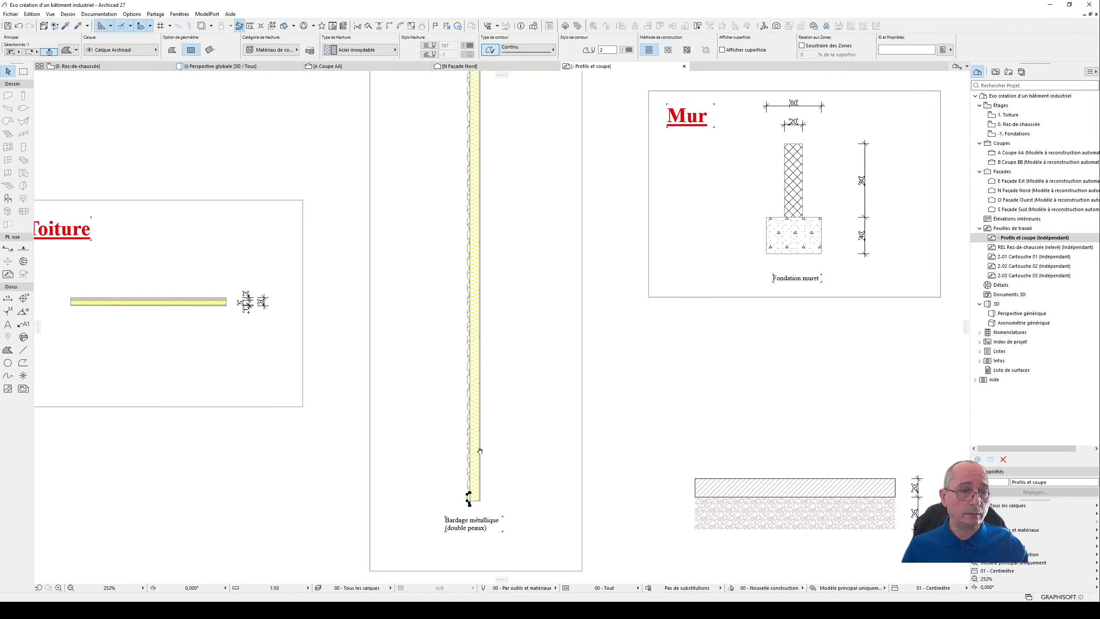
pyautogui.moveTo(480, 451); pyautogui.dragTo(440, 522, button='middle')
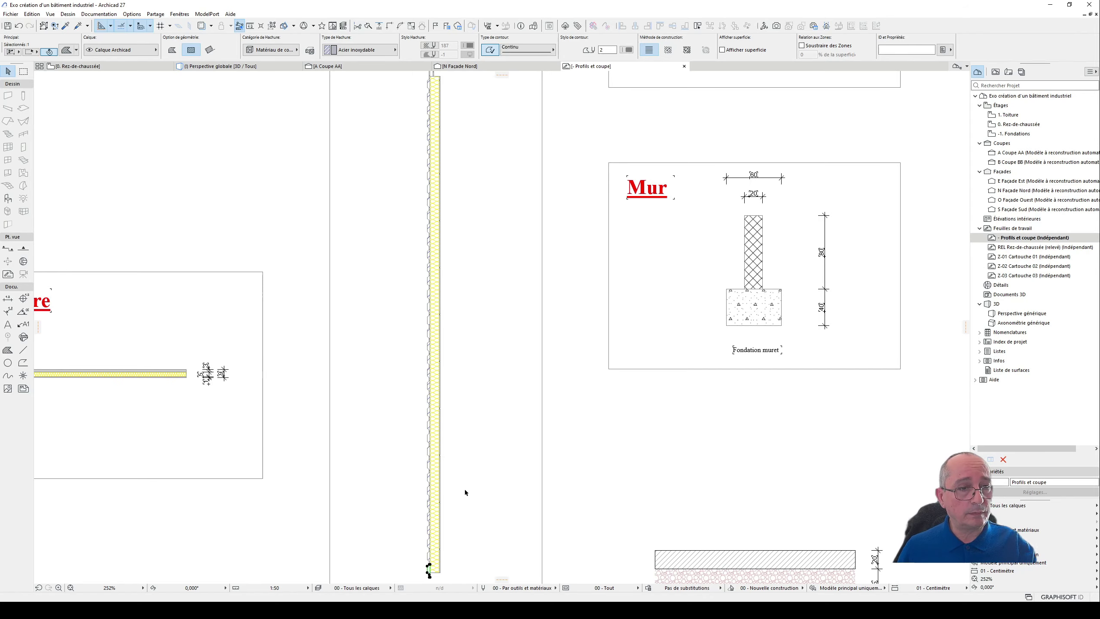
pyautogui.scroll(-2, 489, 479)
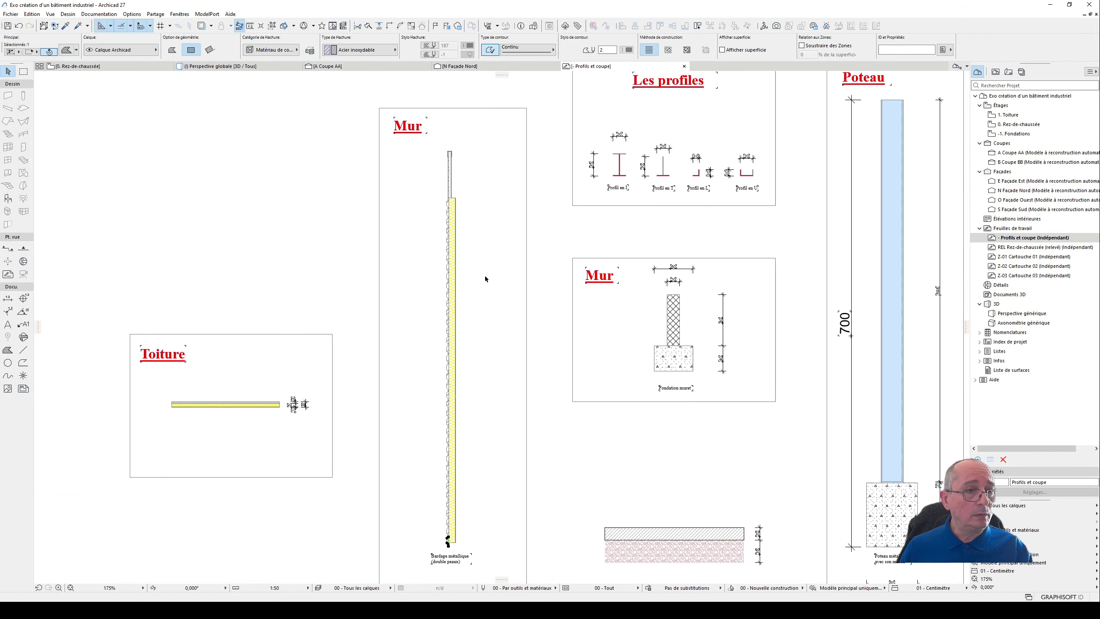
# - Inspect the parapet upstand above the metal cladding and select its capping piece
pyautogui.click(485, 227)
pyautogui.scroll(5, 470, 151)
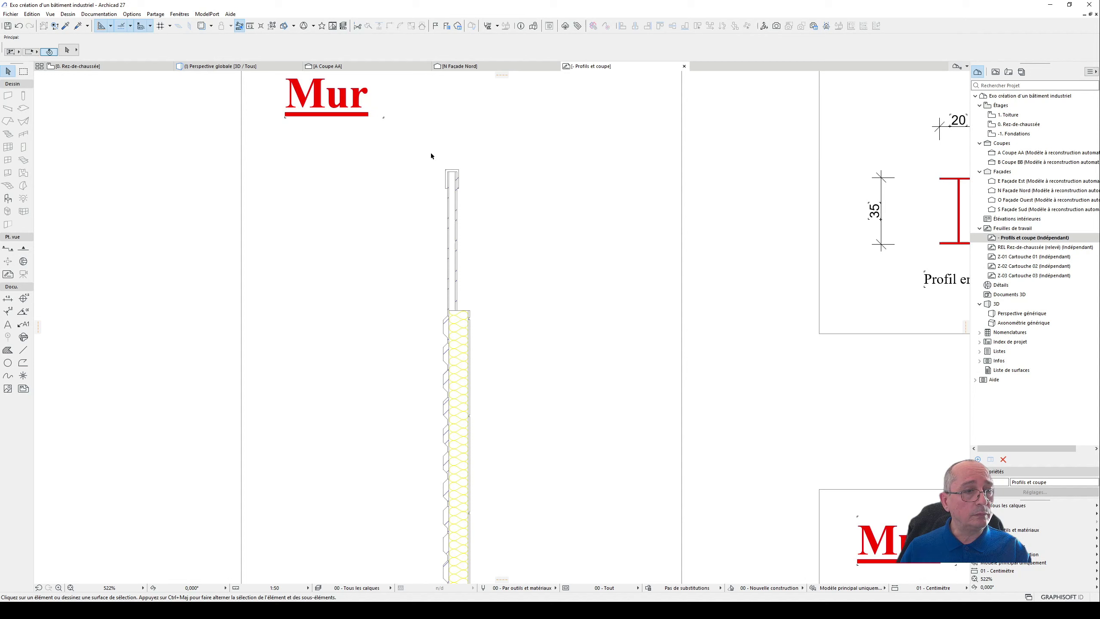
pyautogui.moveTo(428, 147)
pyautogui.mouseDown()
pyautogui.moveTo(486, 209)
pyautogui.moveTo(482, 200)
pyautogui.mouseUp()
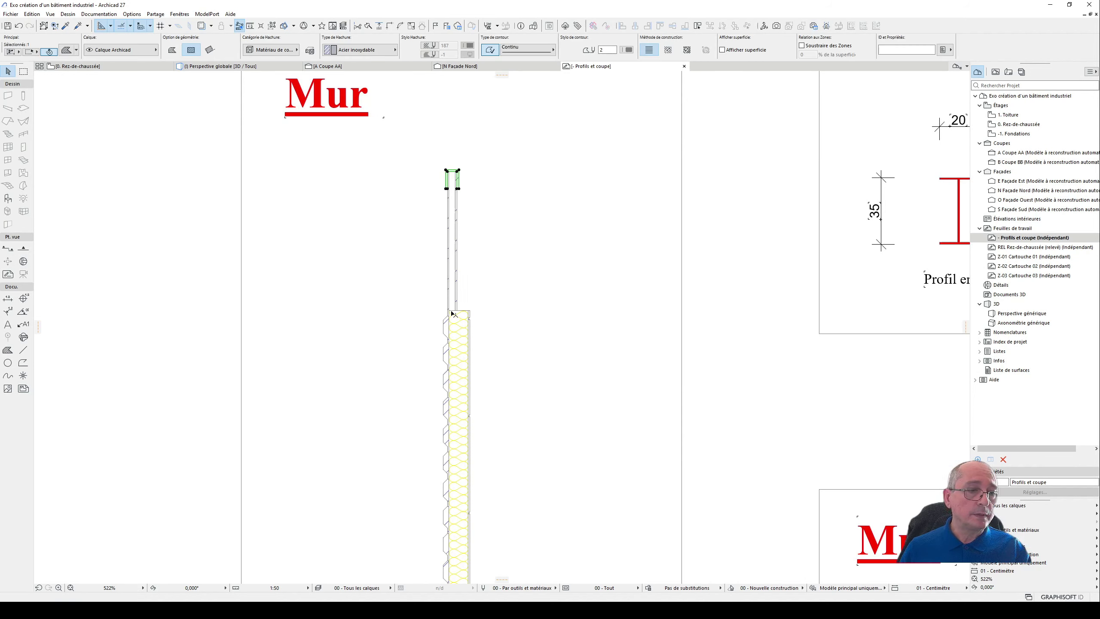
pyautogui.scroll(-8, 456, 423)
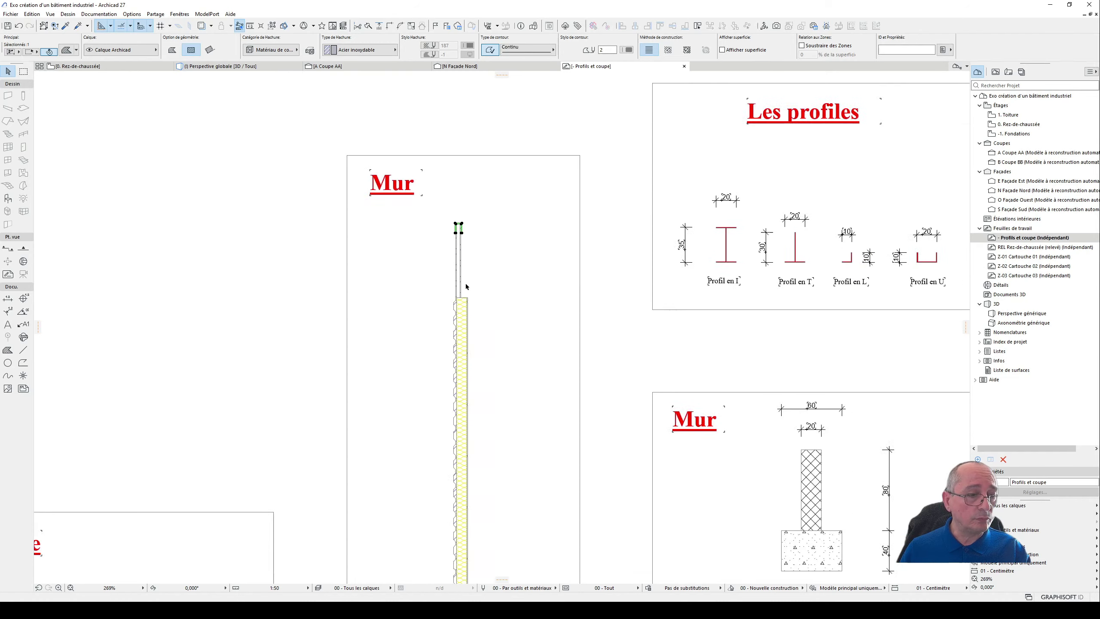
# - Check the cladding's insulation and outer sheet fills again near the Bardage métallique label, then clear the selection
pyautogui.scroll(3, 449, 352)
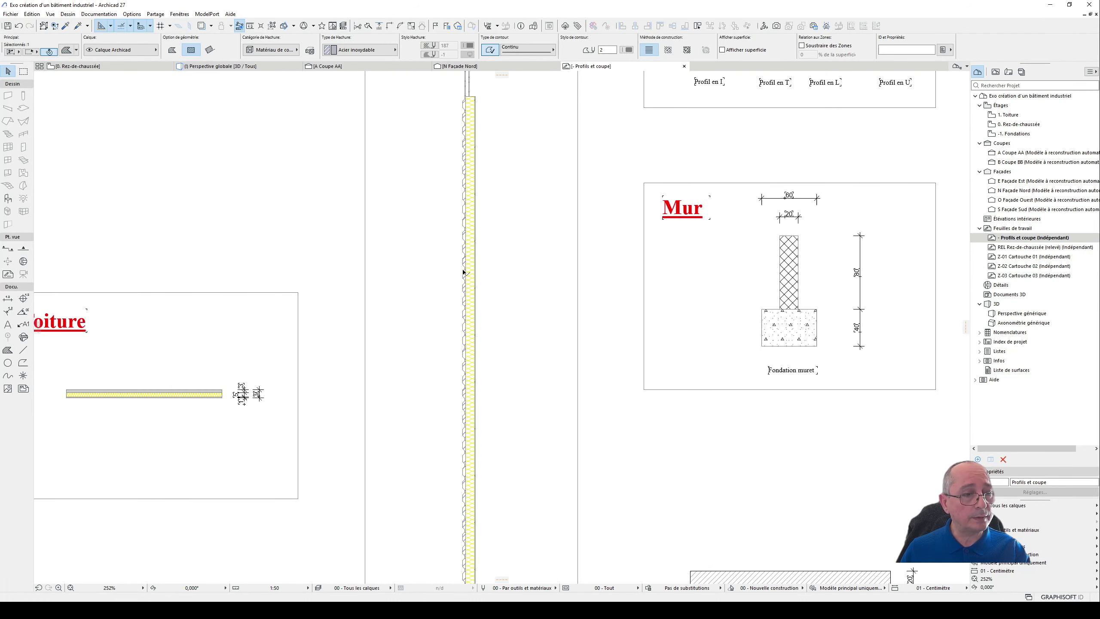
pyautogui.moveTo(499, 397); pyautogui.dragTo(503, 371, button='middle')
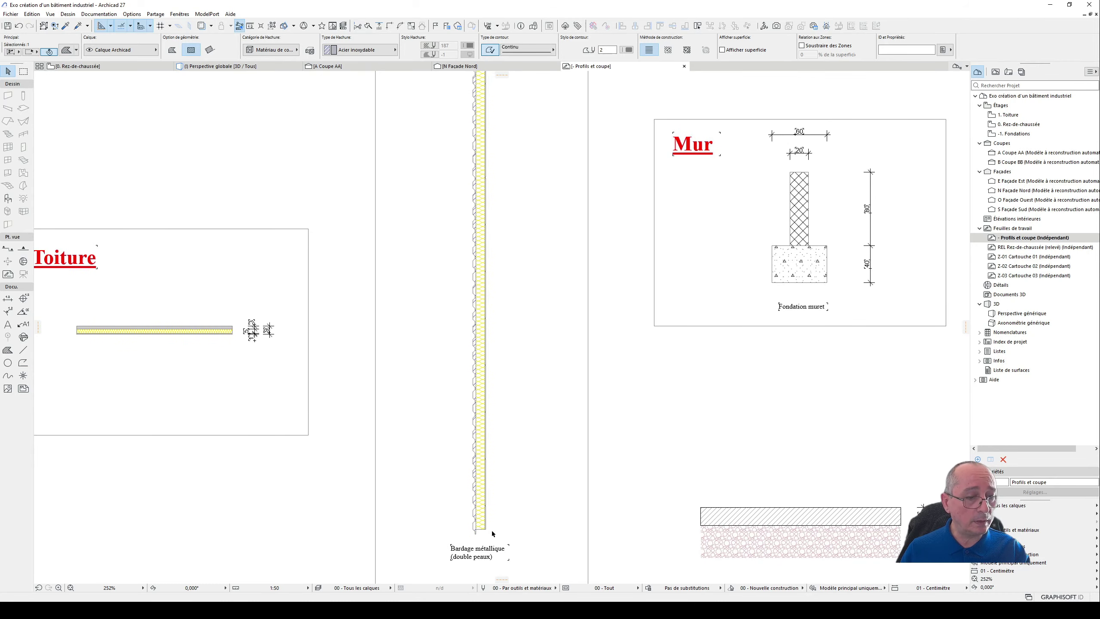
pyautogui.scroll(3, 493, 533)
pyautogui.click(476, 492)
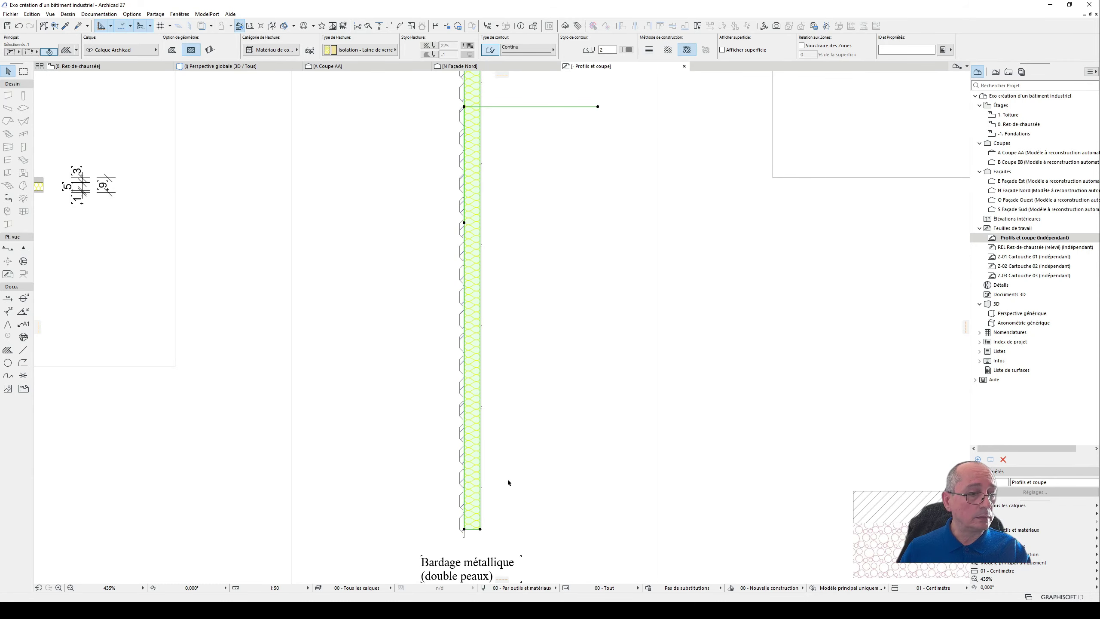
pyautogui.click(498, 500)
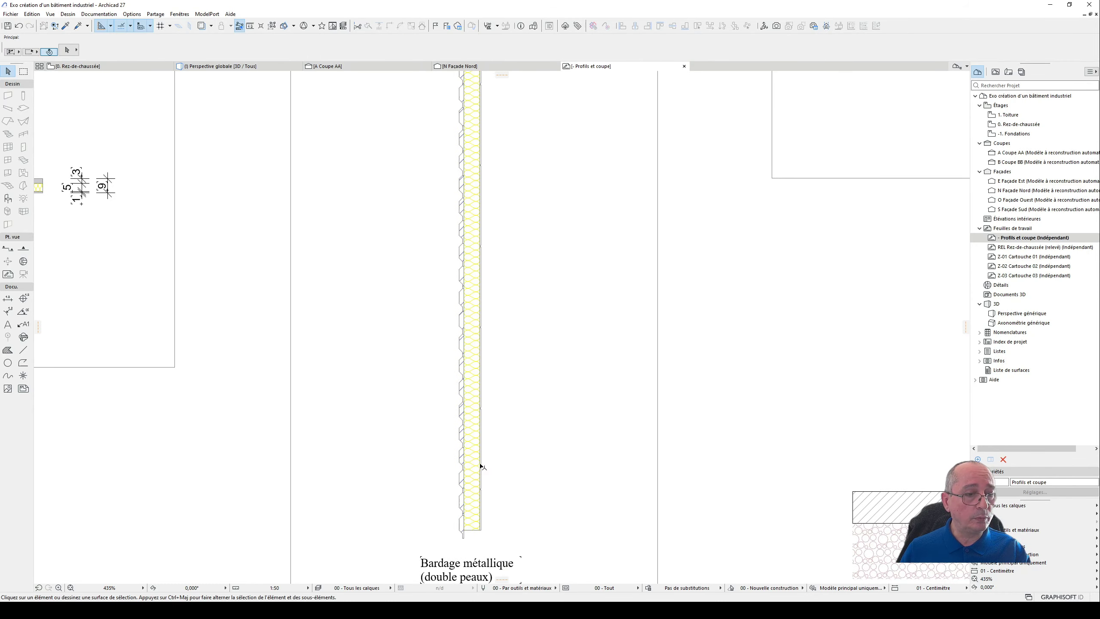
pyautogui.click(483, 462)
pyautogui.click(474, 457)
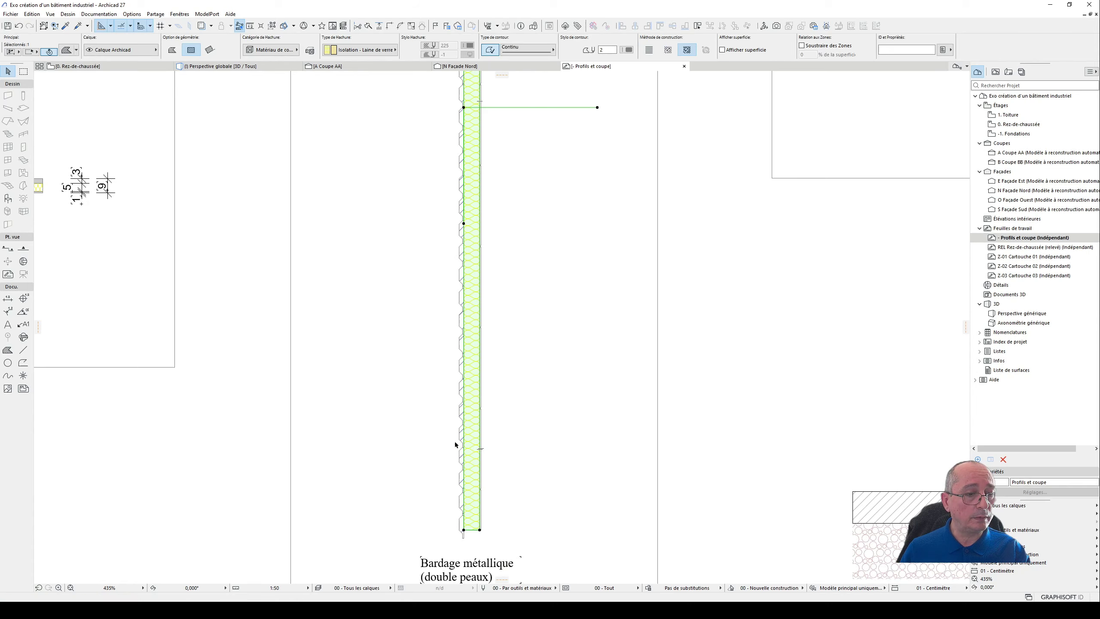
pyautogui.click(461, 436)
pyautogui.scroll(-3, 518, 423)
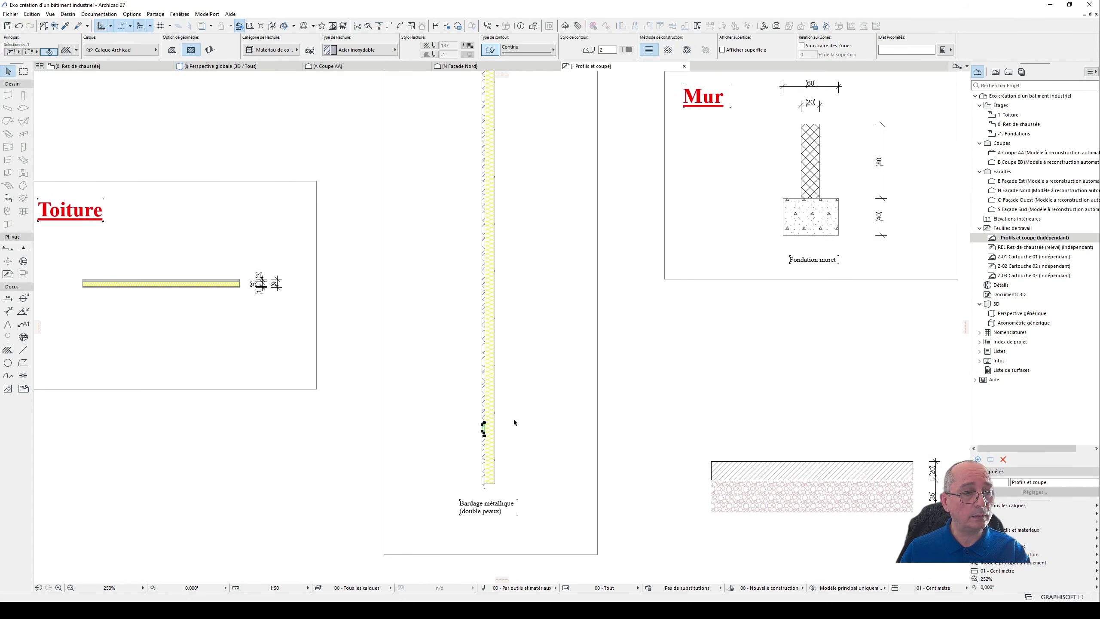
pyautogui.press('Escape')
pyautogui.scroll(-2, 523, 412)
pyautogui.moveTo(528, 369); pyautogui.dragTo(478, 432, button='middle')
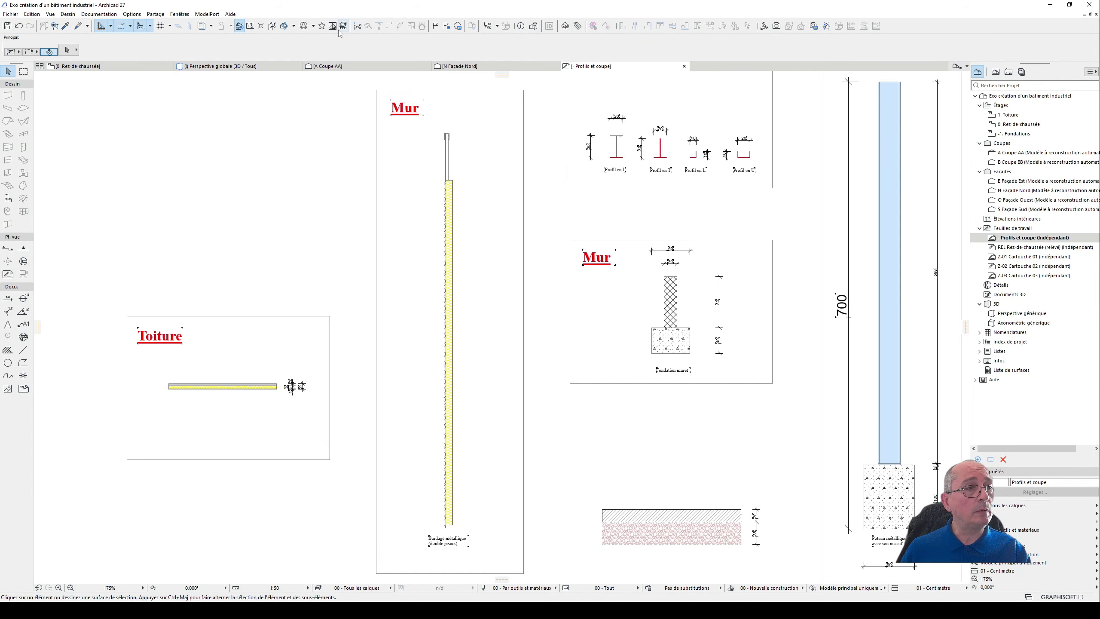
# - Examine how the cladding, low wall, column and foundations fit together in the assembled wall sections
pyautogui.scroll(-2, 433, 152)
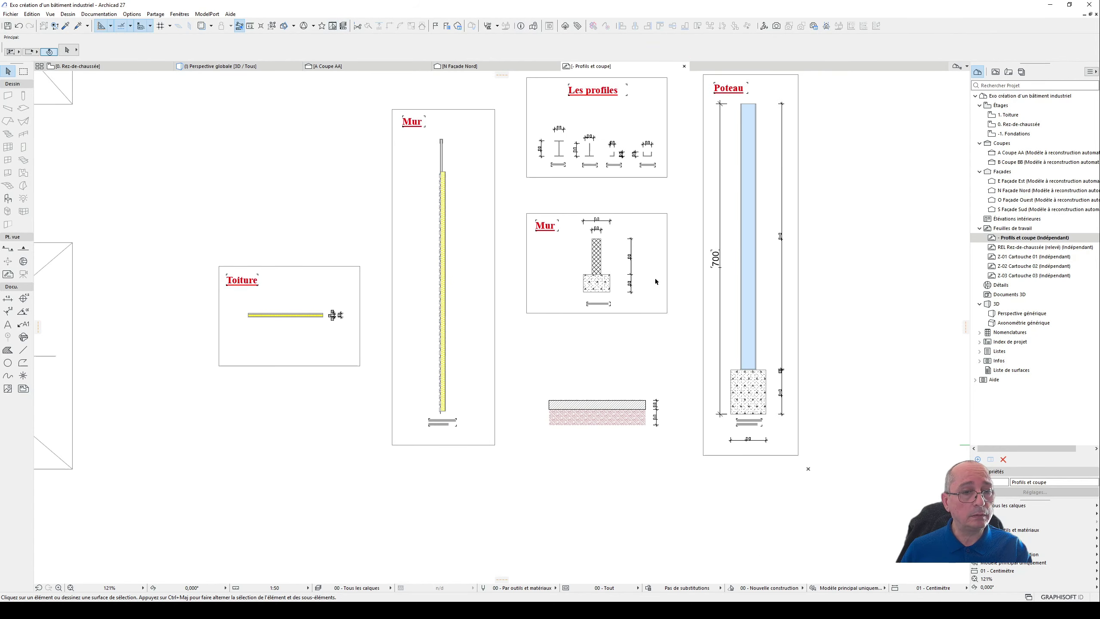
pyautogui.scroll(-2, 581, 273)
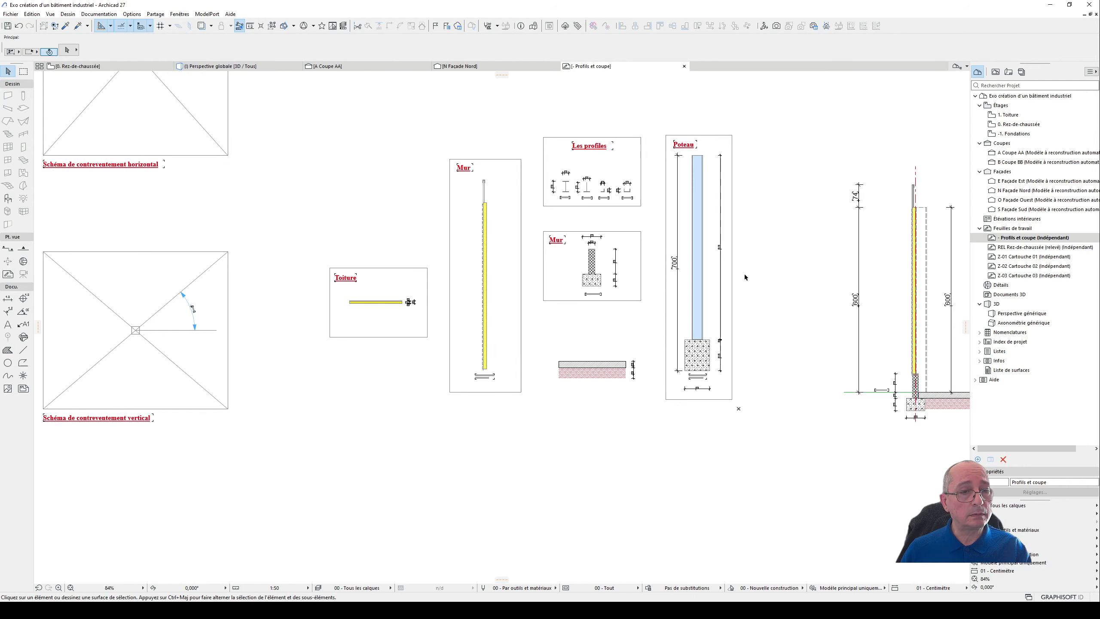
pyautogui.moveTo(745, 274); pyautogui.dragTo(299, 281, button='middle')
pyautogui.scroll(6, 676, 396)
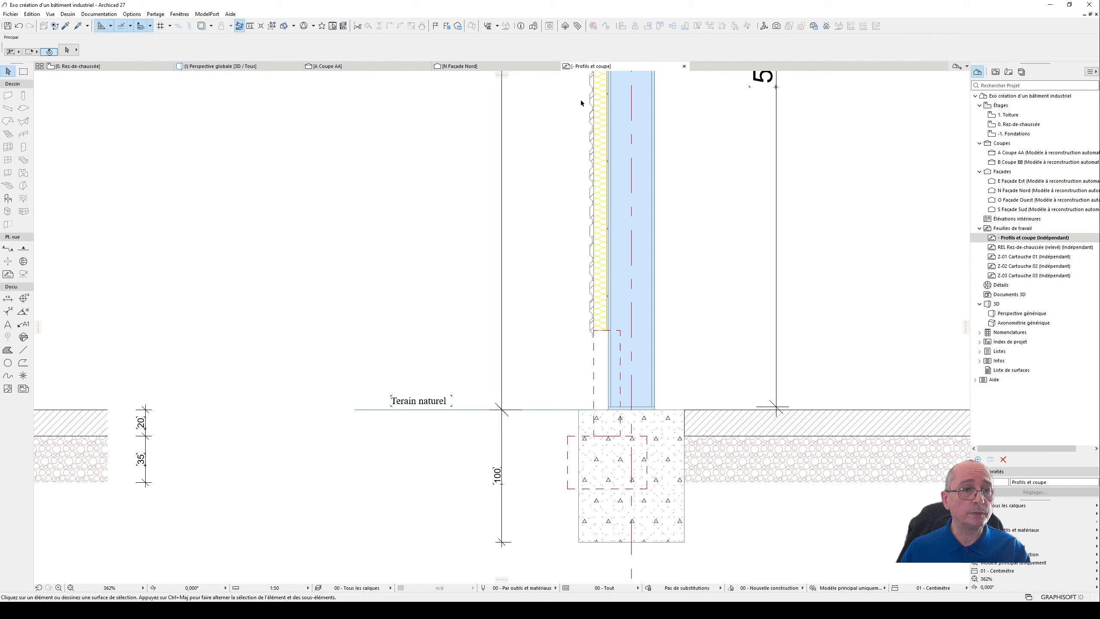
pyautogui.scroll(-4, 578, 286)
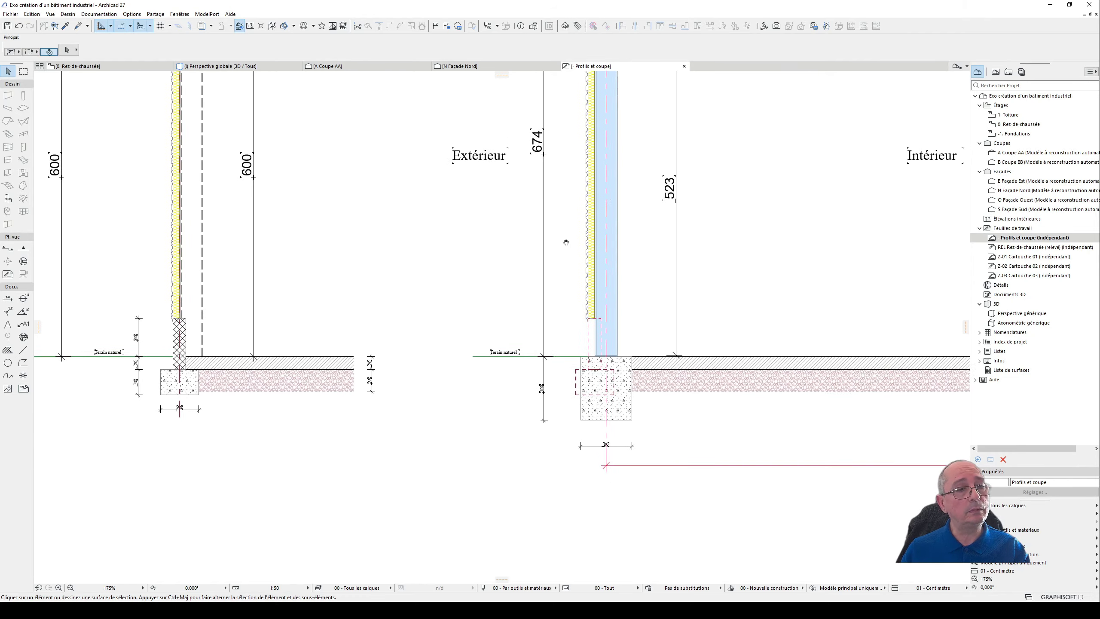
pyautogui.moveTo(564, 240); pyautogui.dragTo(508, 418, button='middle')
pyautogui.scroll(-1, 513, 311)
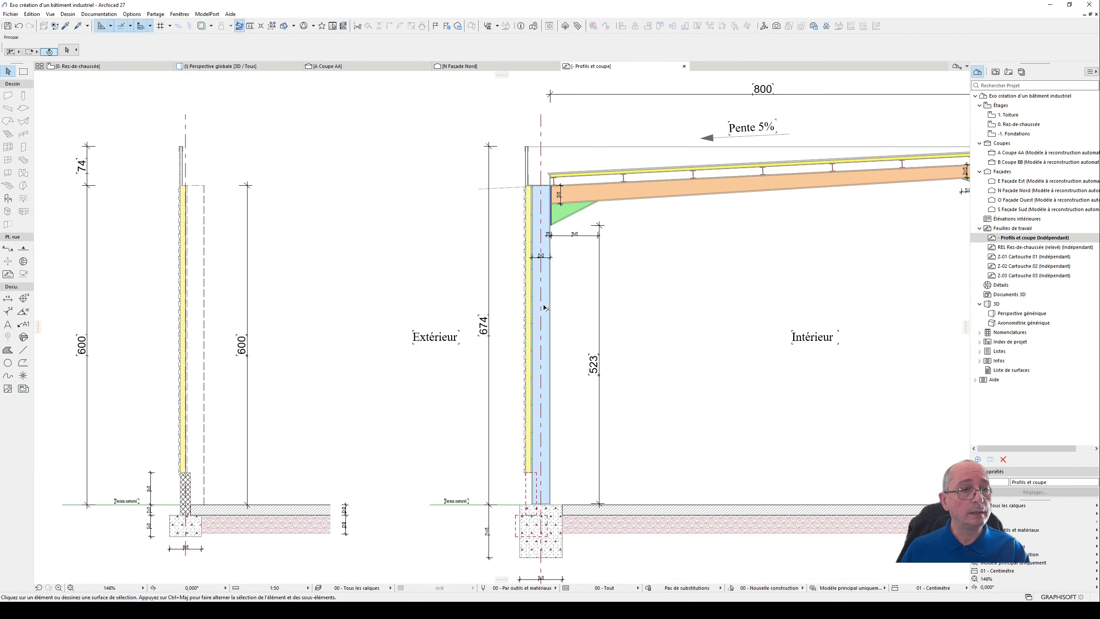
# - Inspect the parapet's inner sheet and the red gutter profile at the column head in the building section
pyautogui.scroll(7, 546, 186)
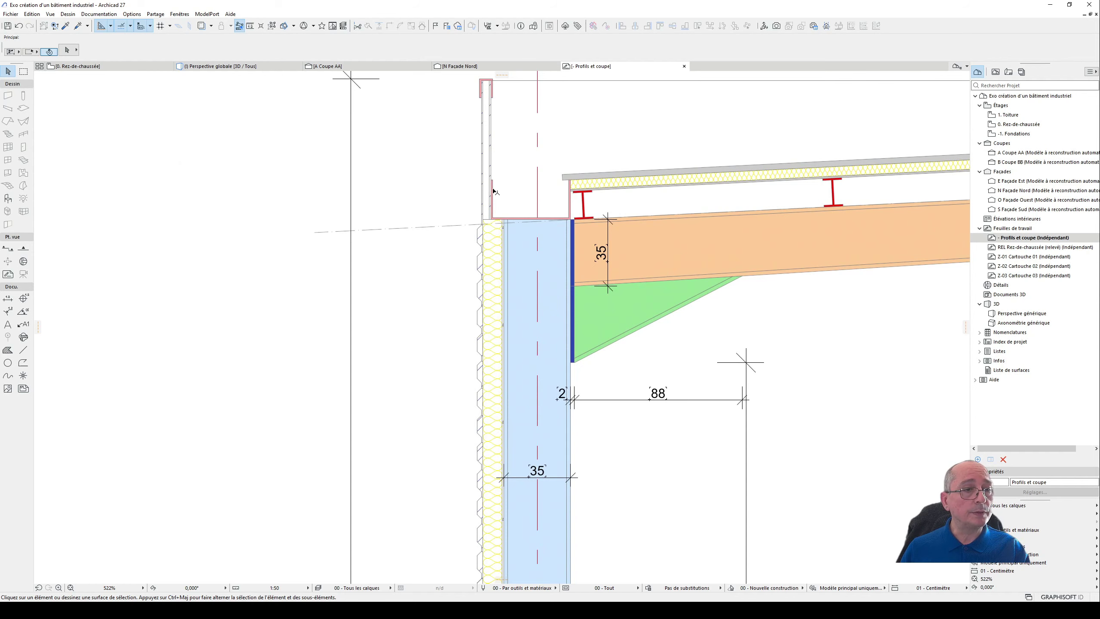
pyautogui.click(495, 189)
pyautogui.scroll(3, 504, 188)
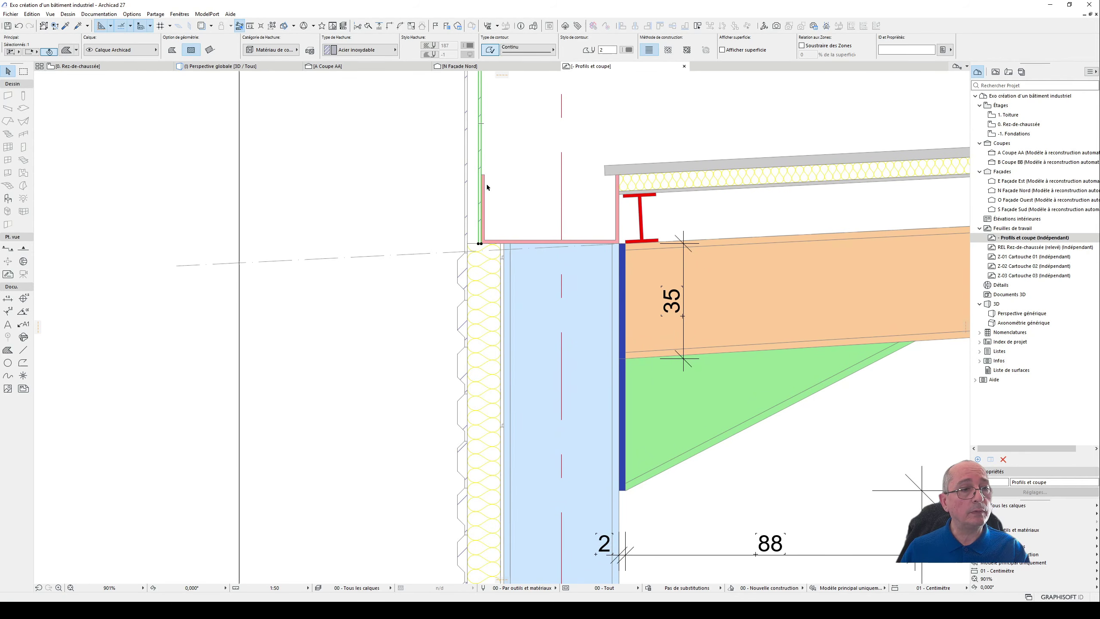
pyautogui.press('Escape')
pyautogui.click(485, 186)
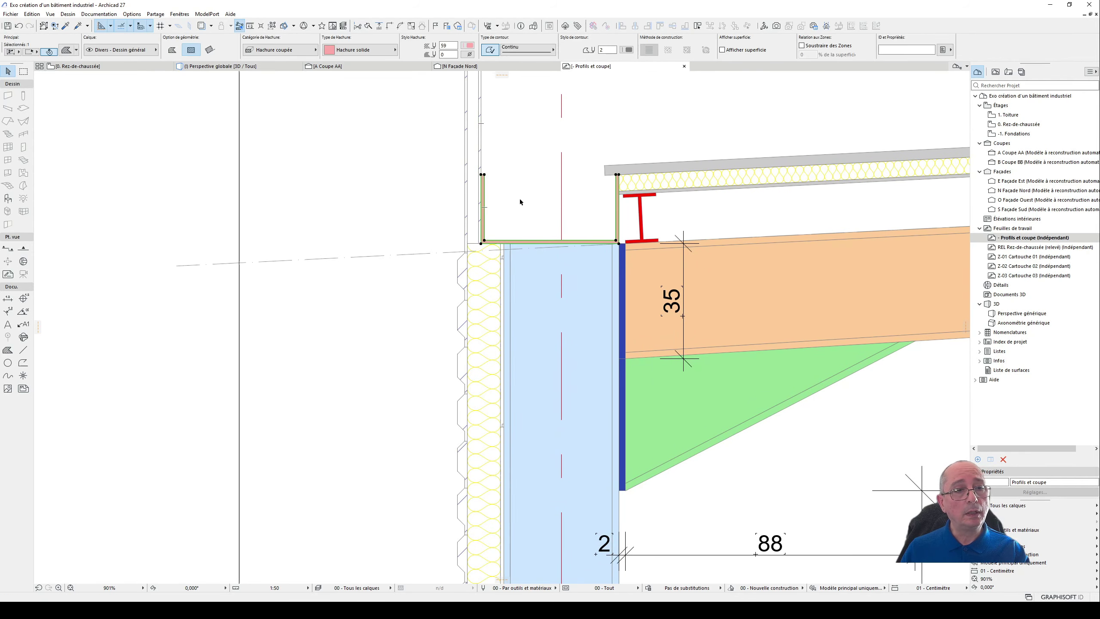
pyautogui.scroll(-4, 612, 195)
pyautogui.scroll(-9, 613, 200)
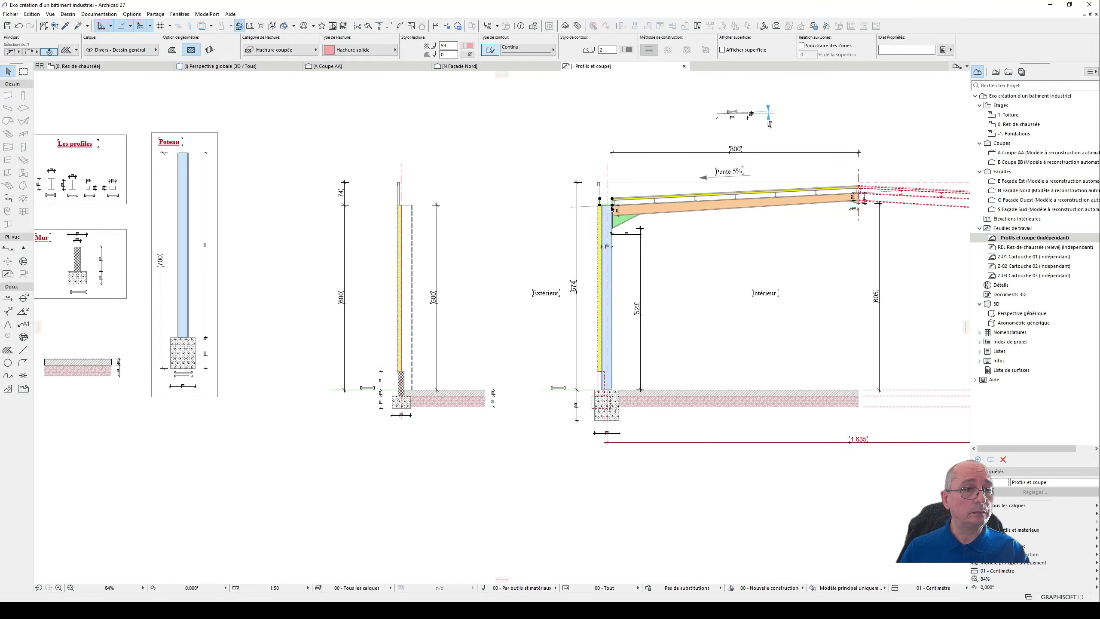
# - Examine the layered roof build-up in the Toiture detail and select its fills
pyautogui.moveTo(547, 258)
pyautogui.mouseDown(button='middle')
pyautogui.moveTo(606, 207)
pyautogui.moveTo(617, 239)
pyautogui.mouseUp(button='middle')
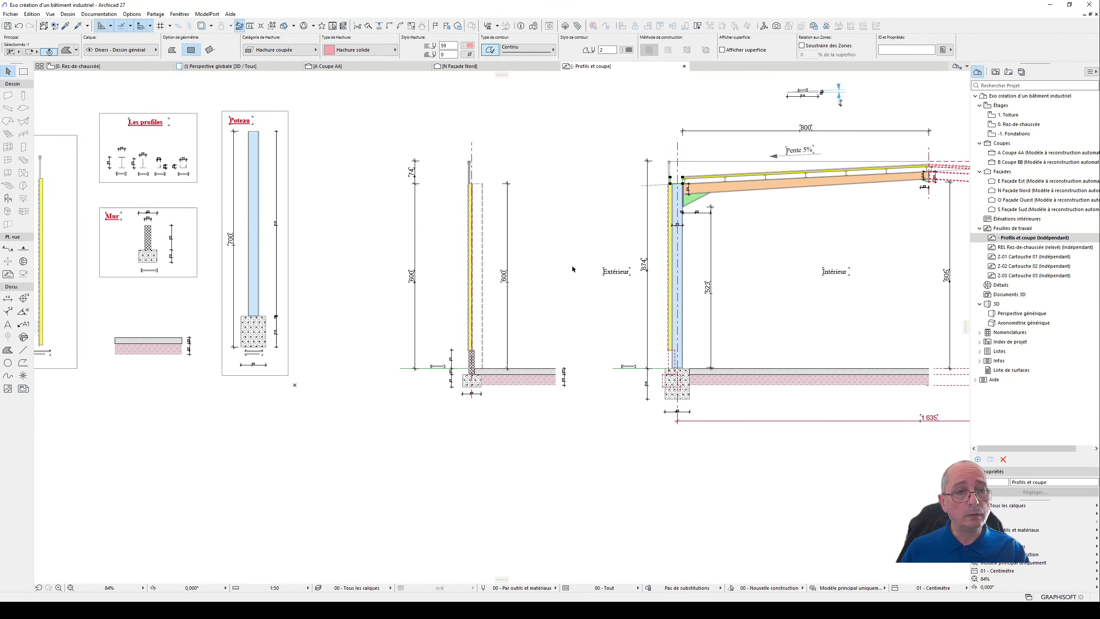
pyautogui.scroll(-1, 570, 260)
pyautogui.moveTo(742, 237); pyautogui.dragTo(598, 282, button='middle')
pyautogui.moveTo(113, 285); pyautogui.dragTo(566, 282, button='middle')
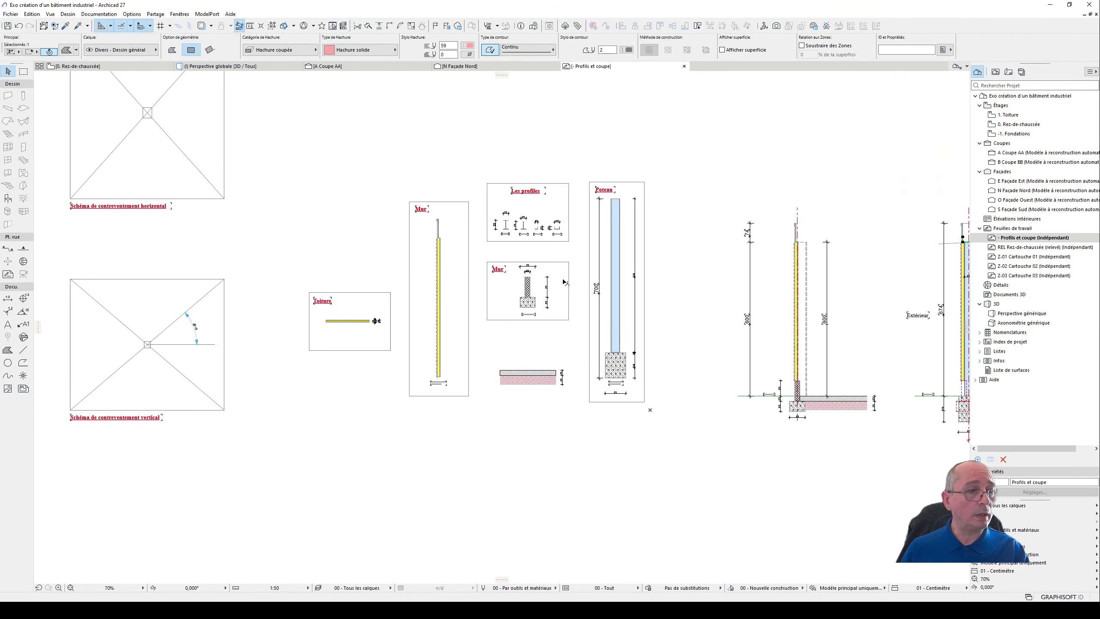
pyautogui.moveTo(196, 278)
pyautogui.mouseDown(button='middle')
pyautogui.moveTo(347, 278)
pyautogui.moveTo(203, 326)
pyautogui.mouseUp(button='middle')
pyautogui.scroll(9, 360, 378)
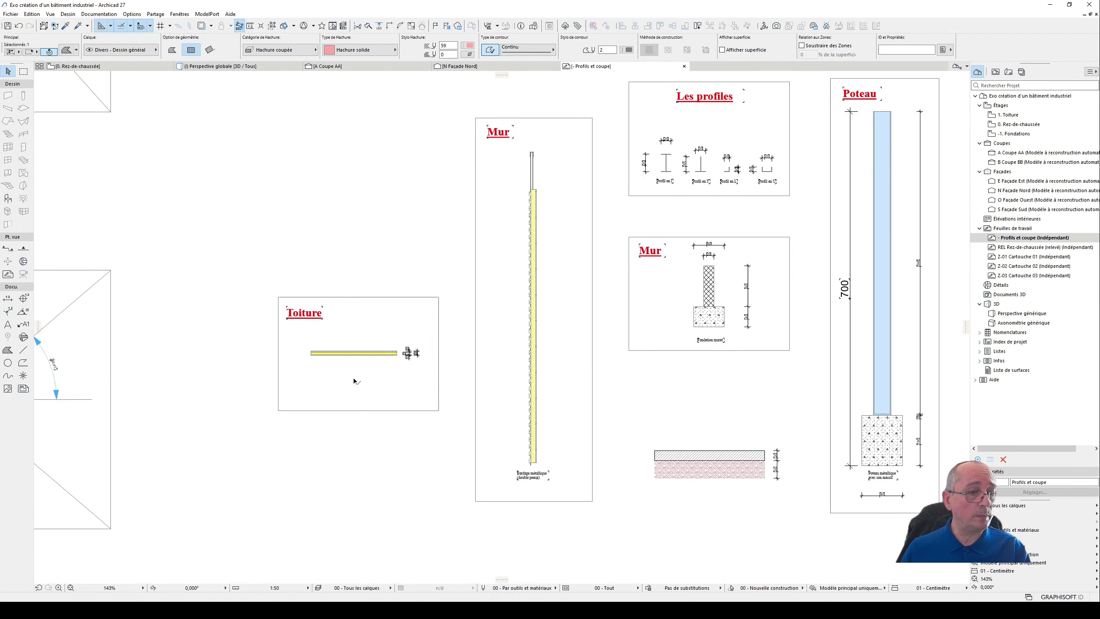
pyautogui.click(307, 333)
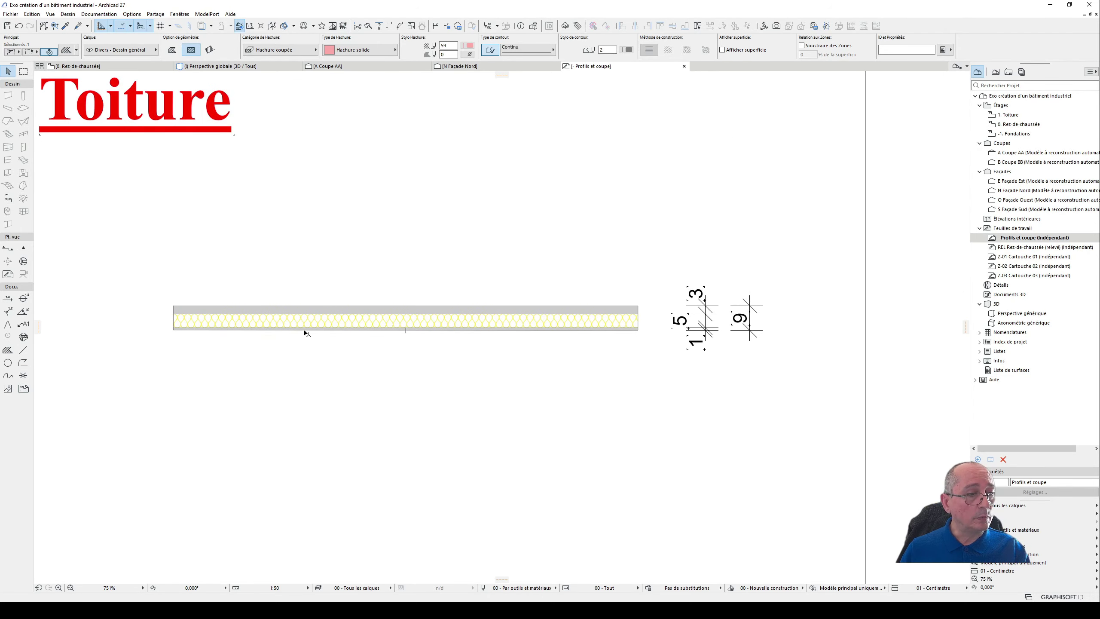
pyautogui.keyDown('shift'); pyautogui.click(321, 308); pyautogui.keyUp('shift')
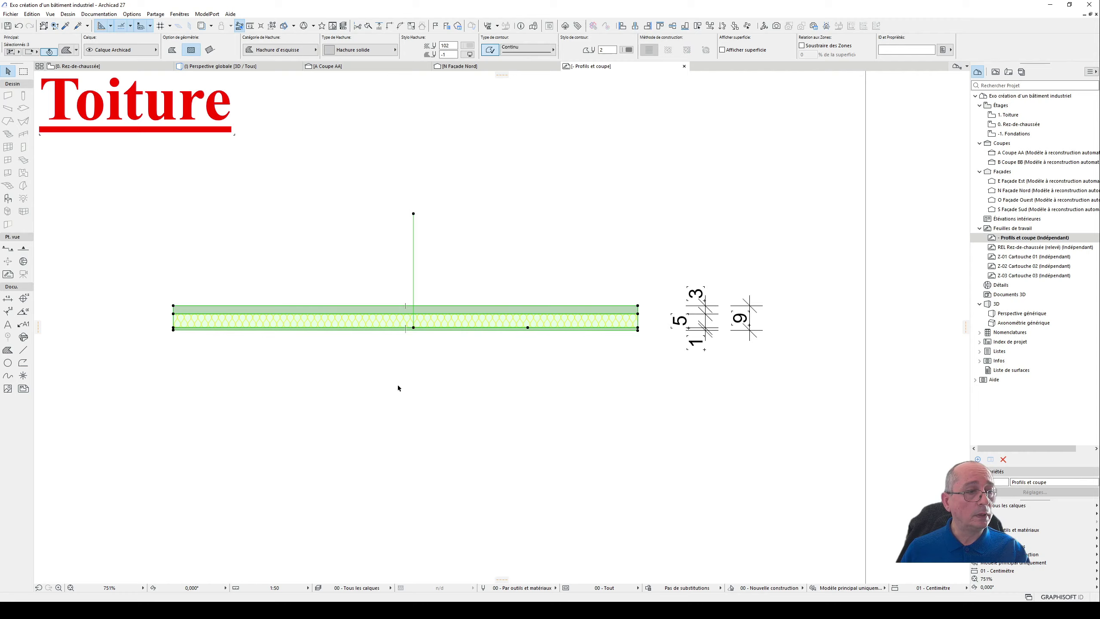
# - Examine the roof build-up in the Toiture detail and select its lower sheet fill
pyautogui.scroll(-3, 397, 384)
pyautogui.click(376, 387)
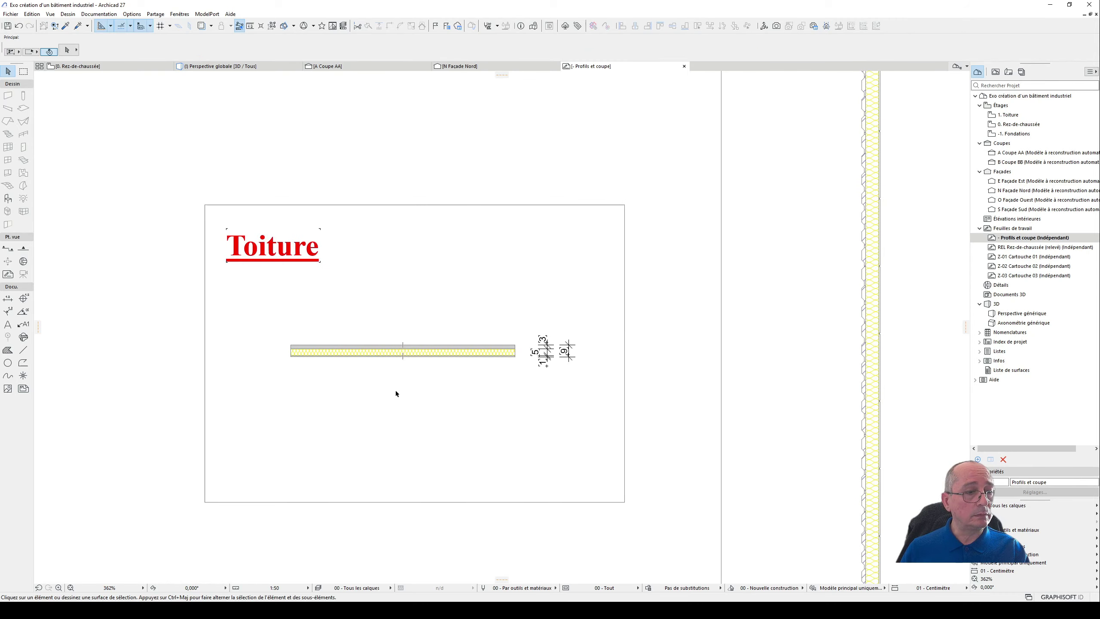
pyautogui.scroll(4, 354, 369)
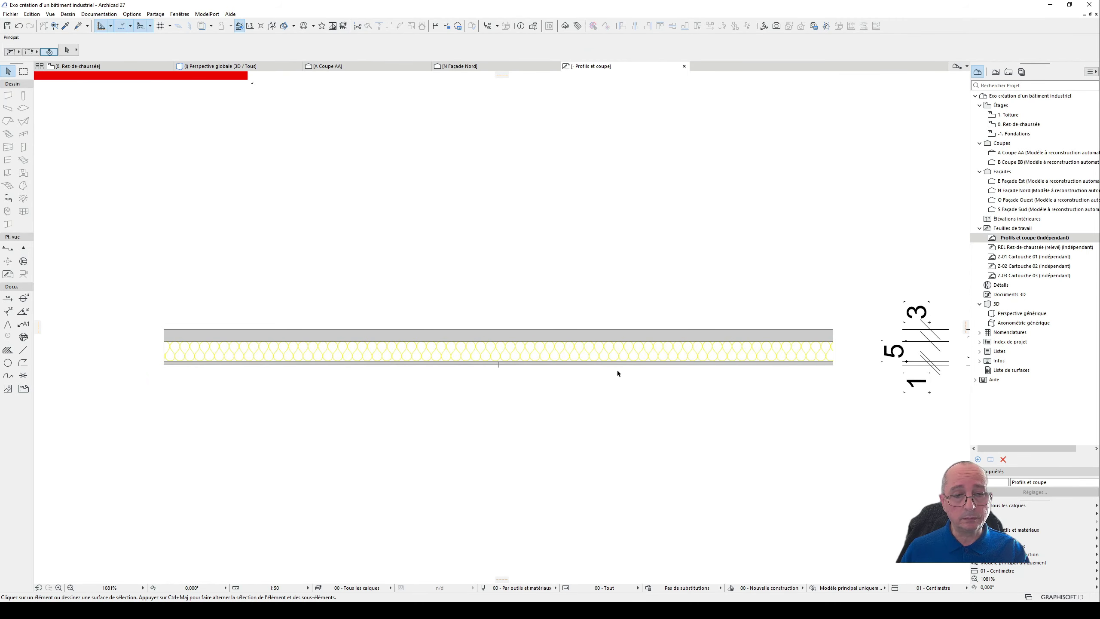
pyautogui.click(749, 362)
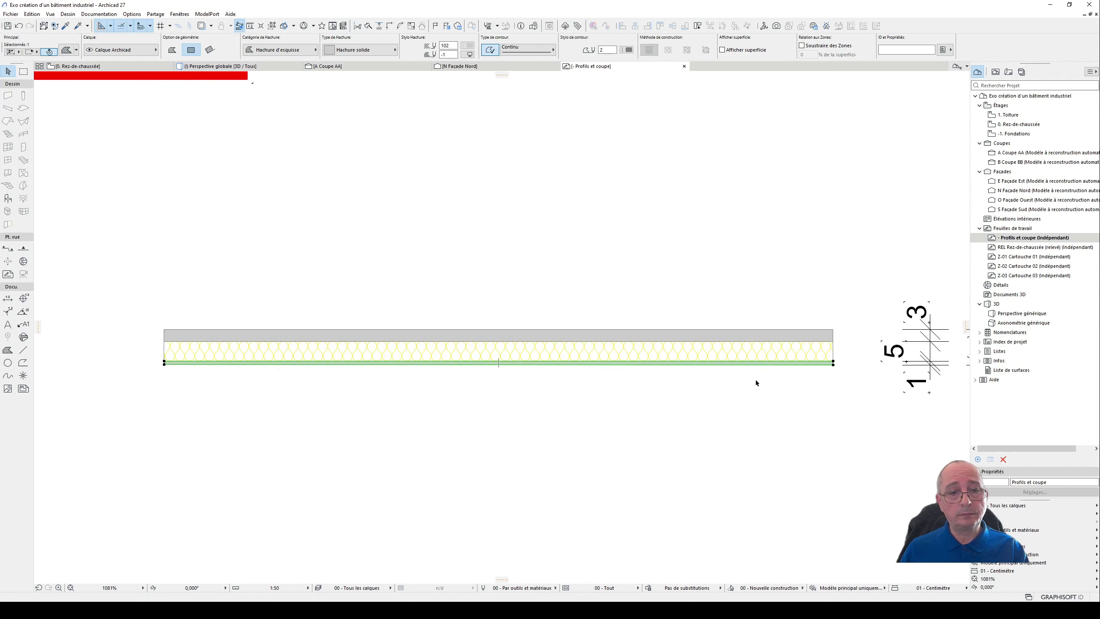
pyautogui.scroll(-3, 682, 377)
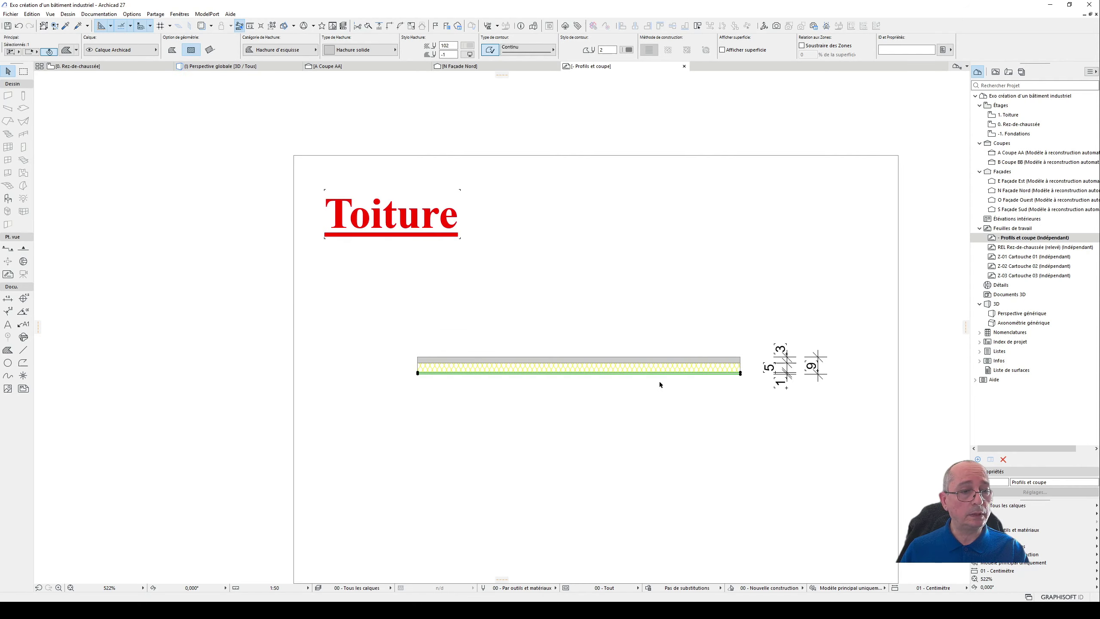
pyautogui.scroll(-9, 646, 352)
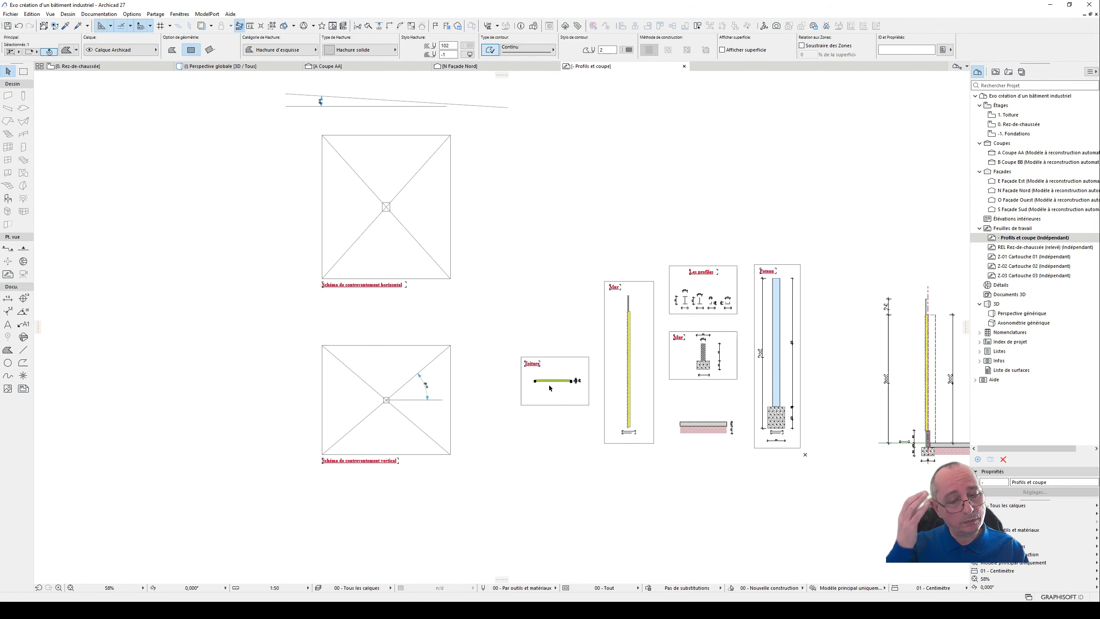
# - Examine the wall sections and the full building section beside the detail drawings in the worksheet
pyautogui.moveTo(575, 432); pyautogui.dragTo(310, 458, button='middle')
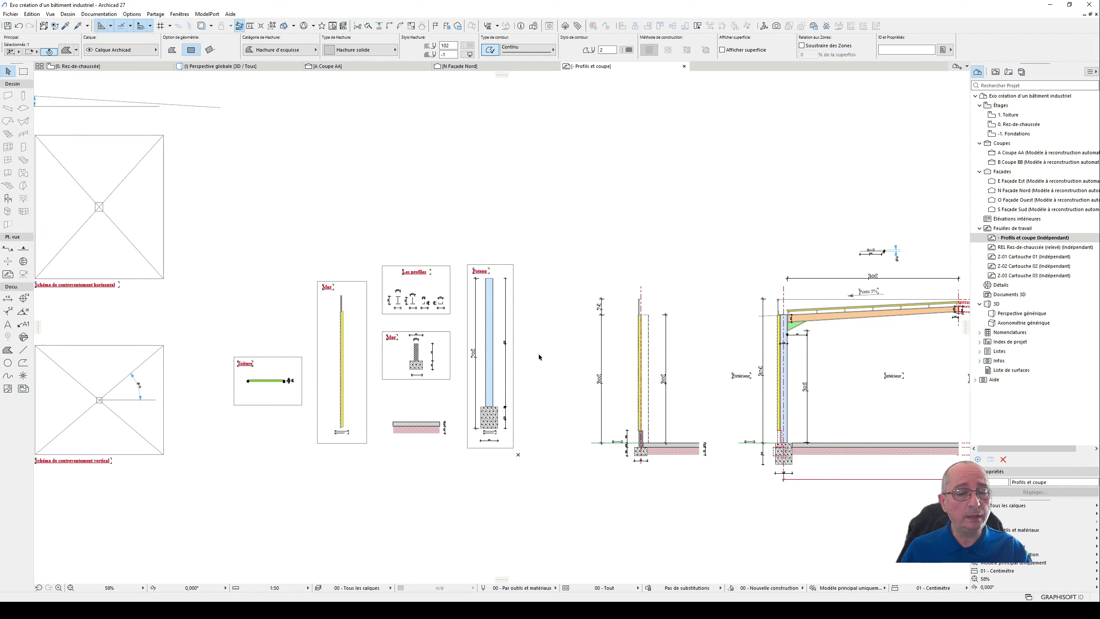
pyautogui.scroll(-2, 541, 375)
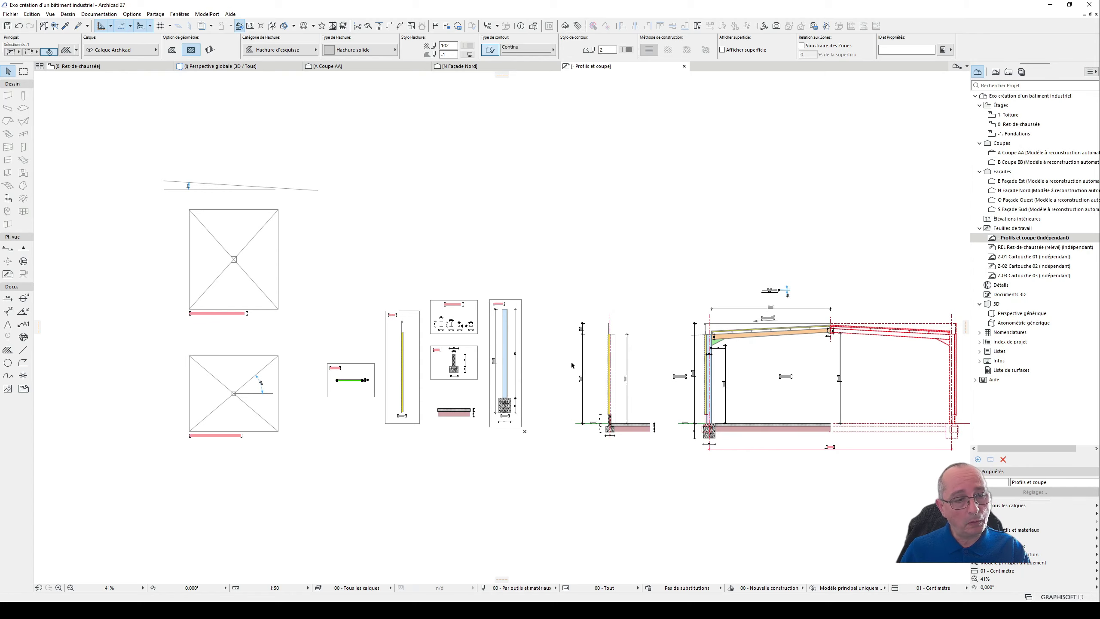
pyautogui.scroll(-2, 571, 365)
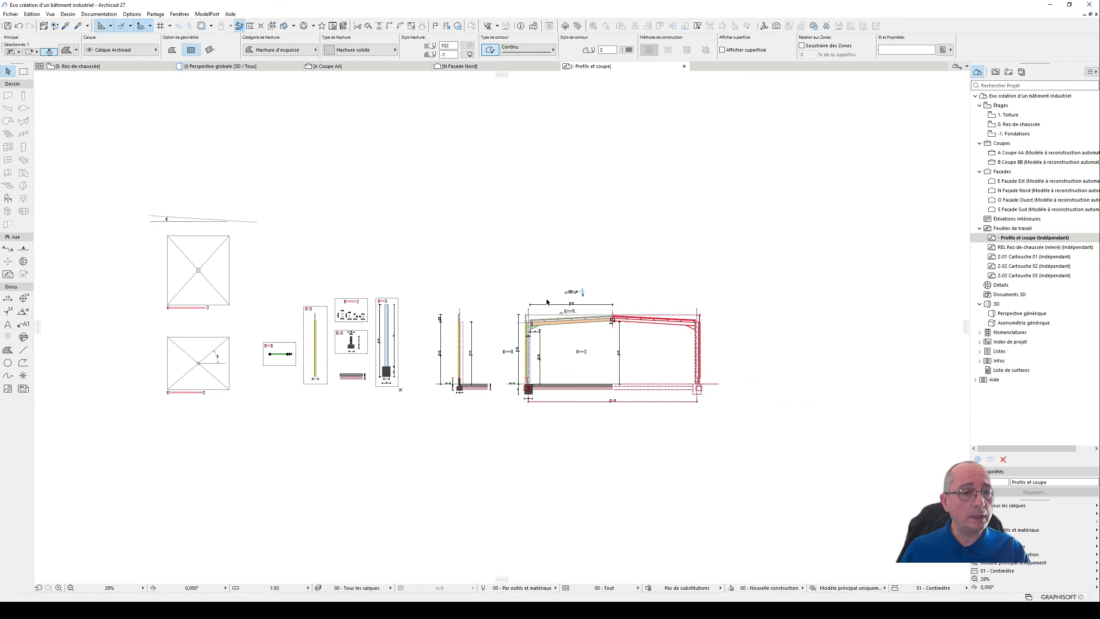
pyautogui.scroll(5, 542, 368)
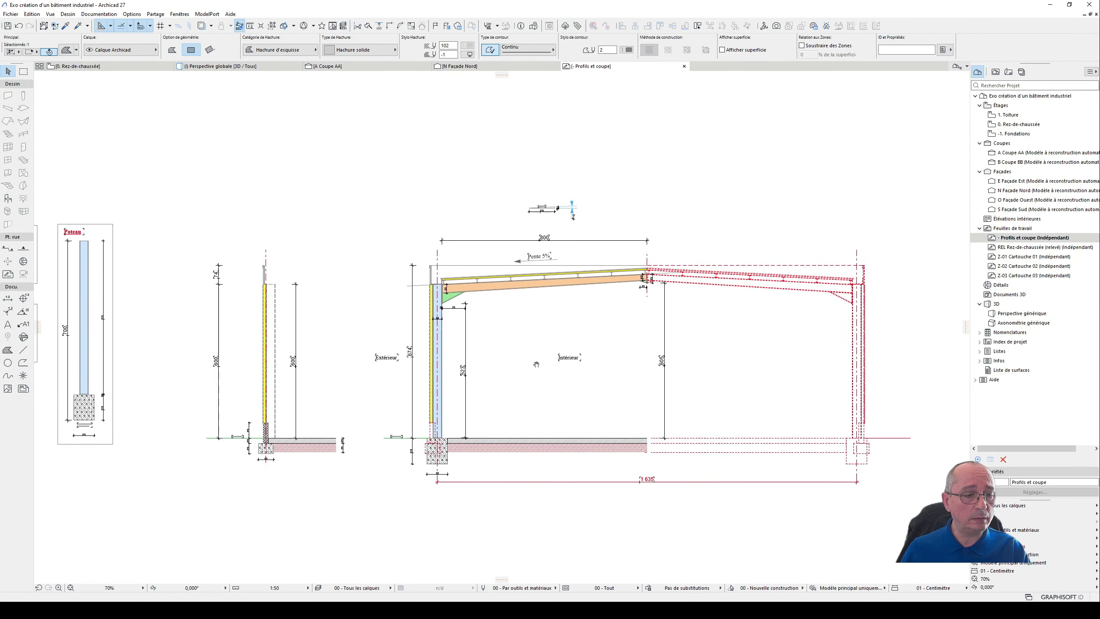
pyautogui.moveTo(536, 363); pyautogui.dragTo(519, 350, button='middle')
pyautogui.scroll(1, 519, 351)
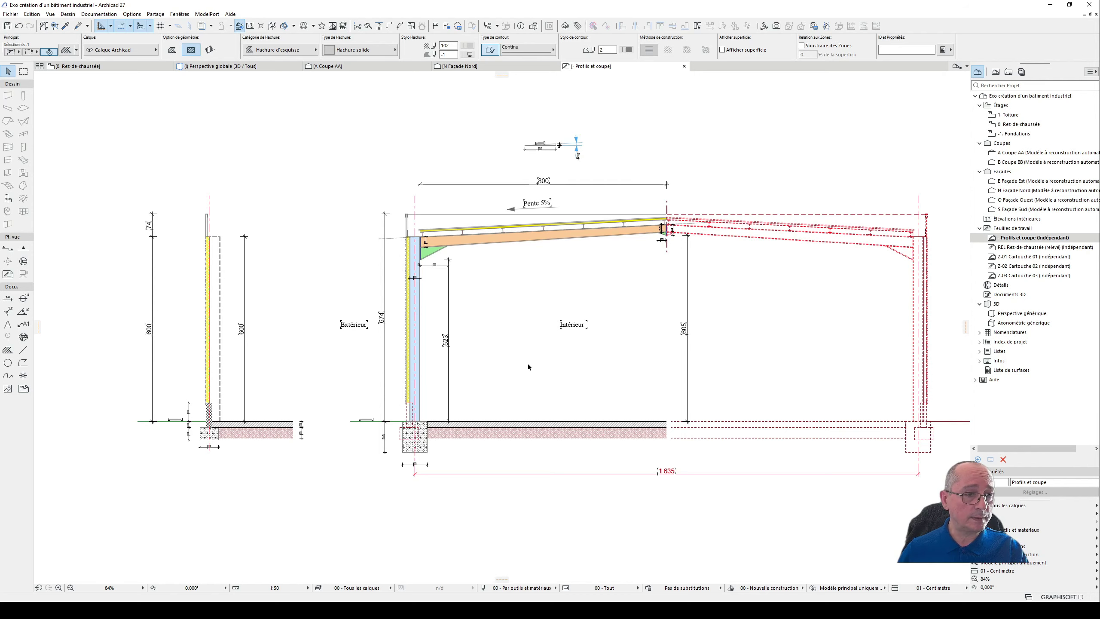
pyautogui.scroll(-2, 748, 243)
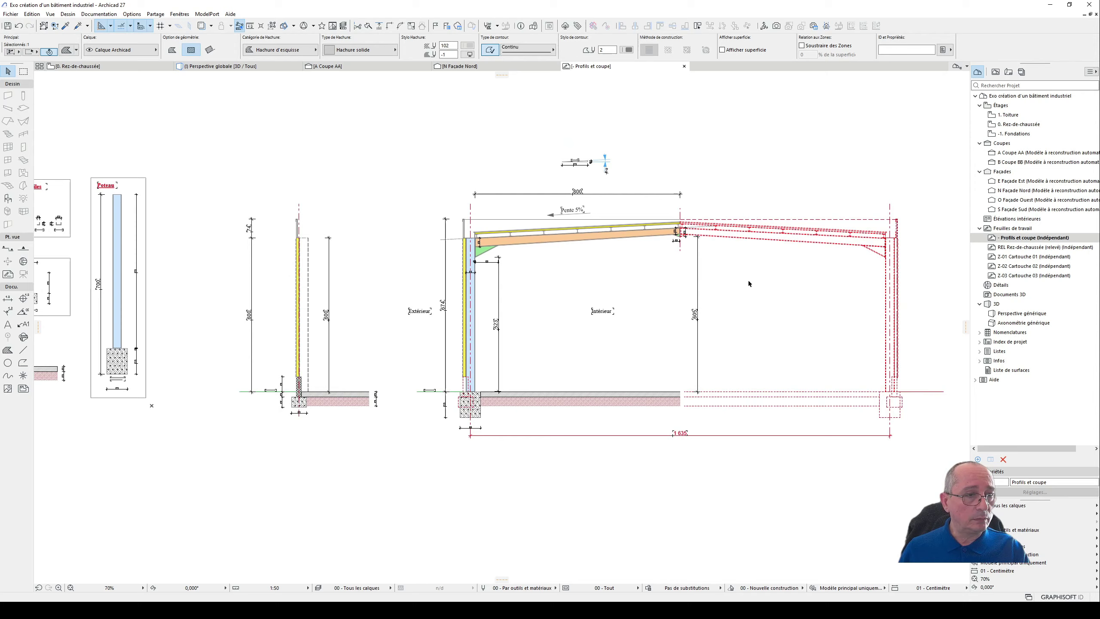
pyautogui.moveTo(749, 284); pyautogui.dragTo(695, 317, button='middle')
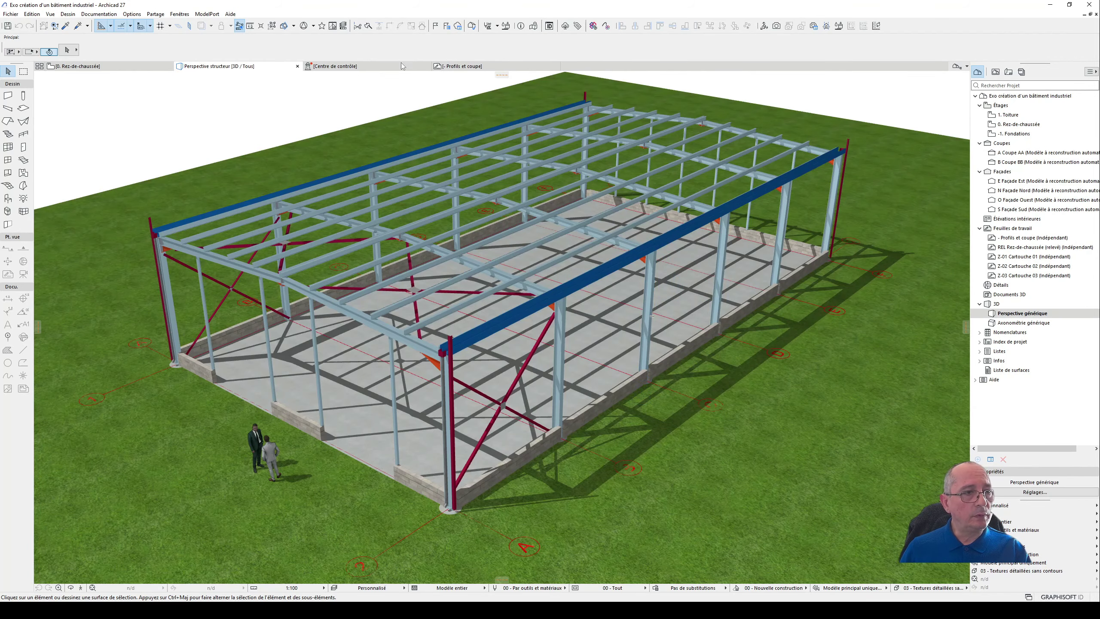
# - Close the Centre de contrôle view and examine the gable frame in the 3D structure perspective
pyautogui.click(427, 66)
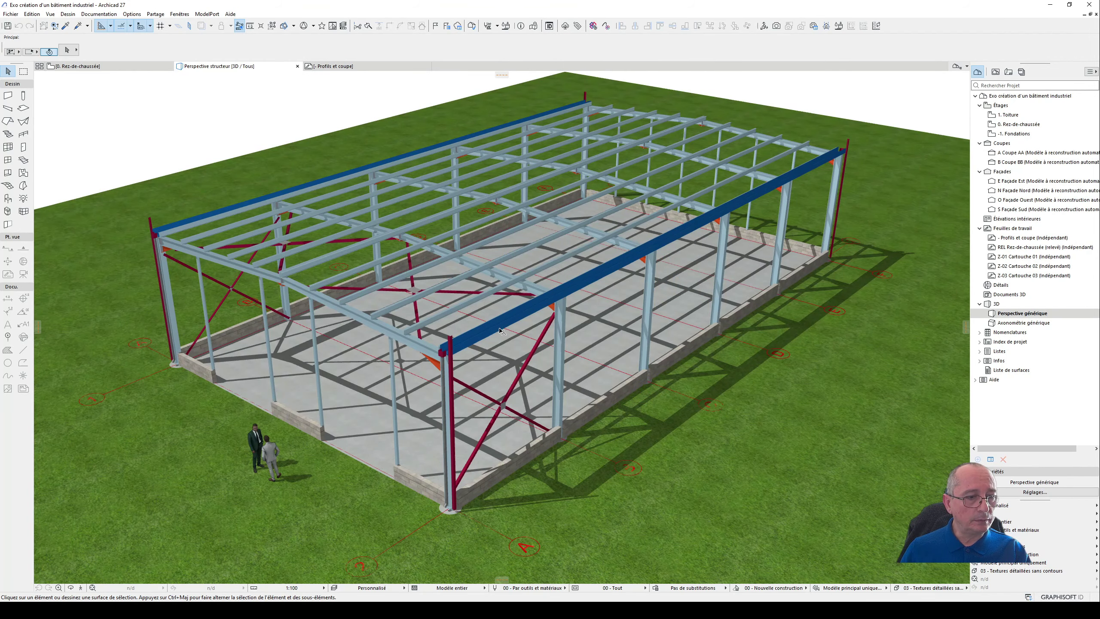
pyautogui.scroll(2, 500, 330)
pyautogui.keyDown('shift'); pyautogui.moveTo(501, 349); pyautogui.dragTo(855, 233, button='middle'); pyautogui.keyUp('shift')
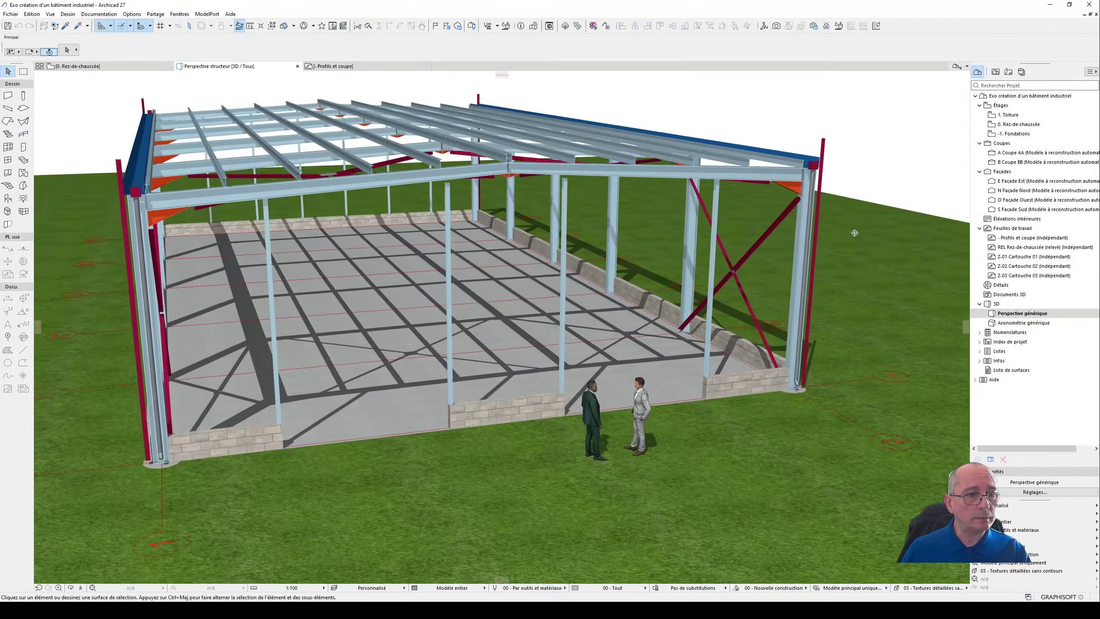
# - Stretch the first short intermediate gable post up to the underside of the rafter, to a height of about 547.8 cm
pyautogui.scroll(5, 539, 211)
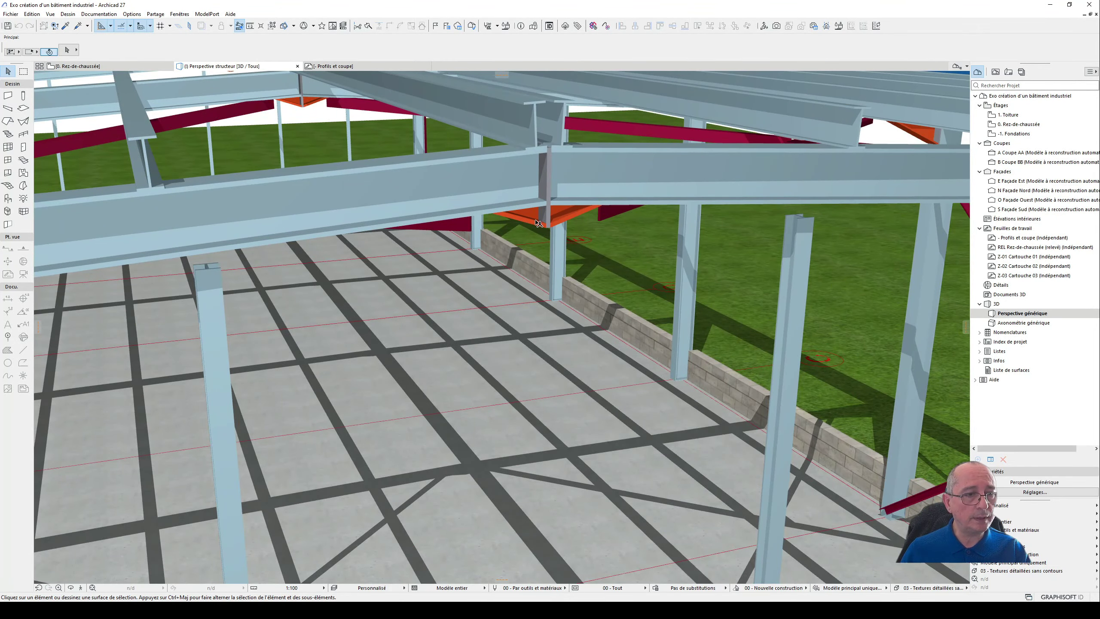
pyautogui.keyDown('shift'); pyautogui.moveTo(538, 223); pyautogui.dragTo(499, 290, button='middle'); pyautogui.keyUp('shift')
pyautogui.click(444, 200)
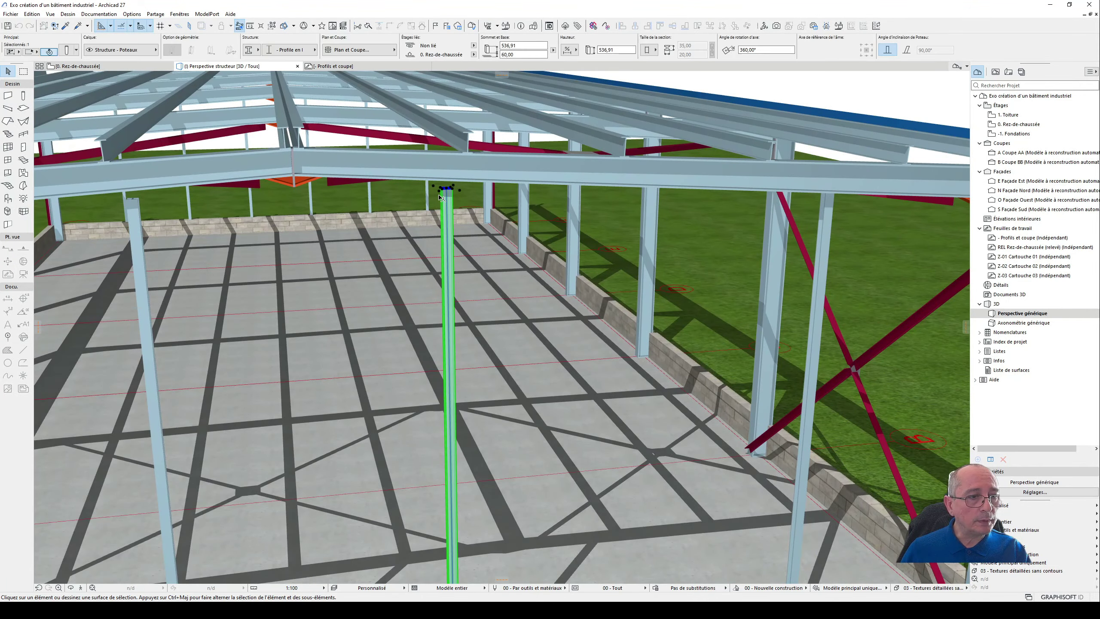
pyautogui.scroll(5, 446, 202)
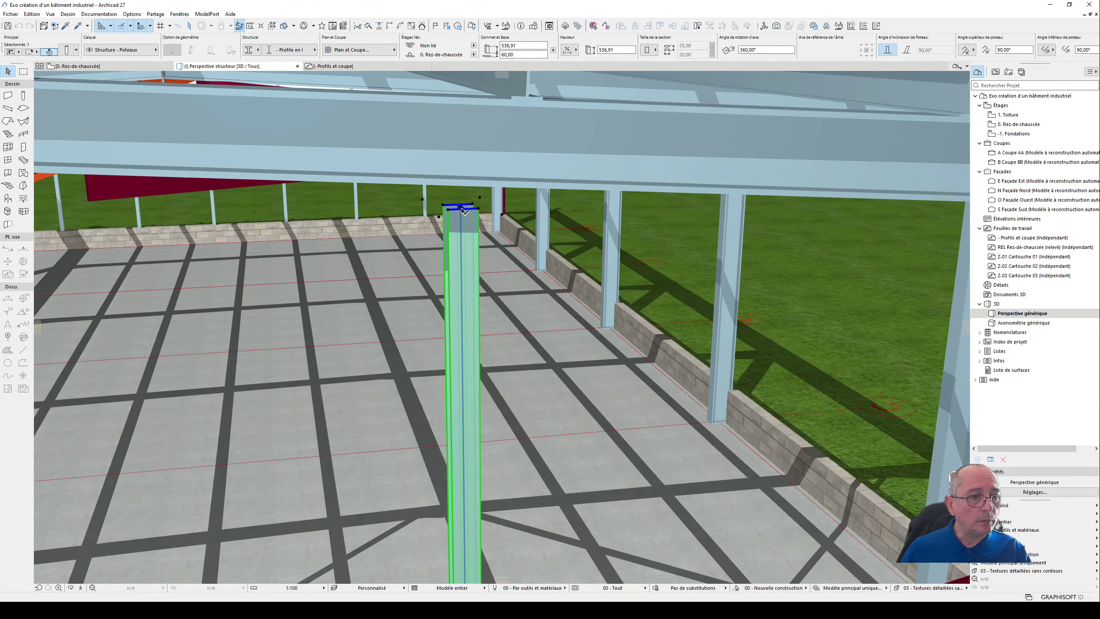
pyautogui.click(461, 208)
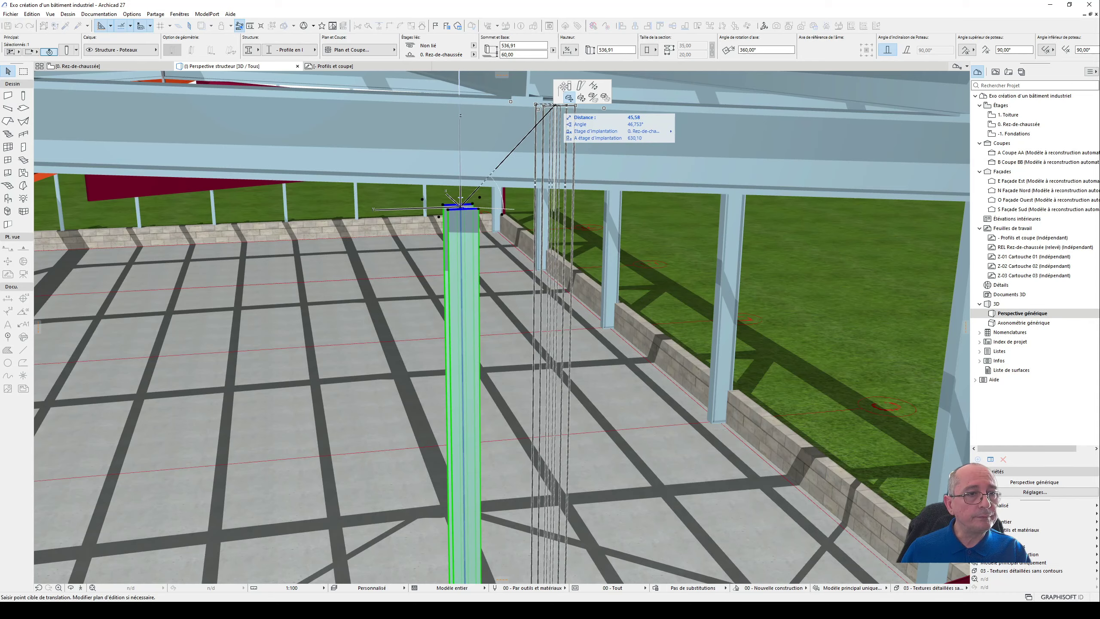
pyautogui.click(568, 87)
pyautogui.click(462, 174)
pyautogui.scroll(-3, 511, 164)
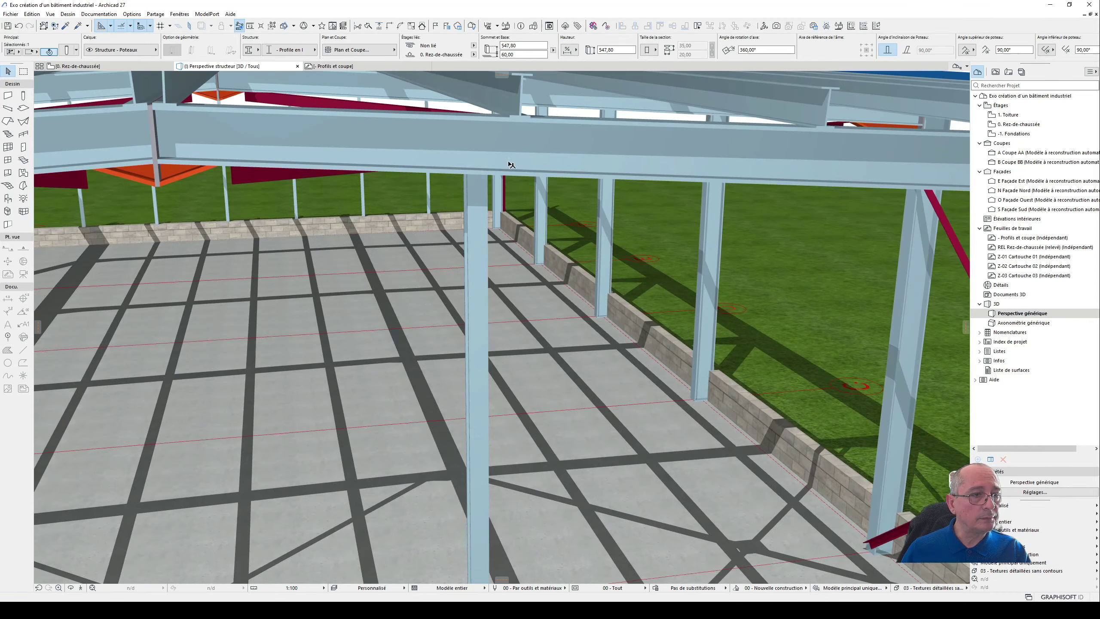
# - Stretch the matching gable post on the other side of the ridge up to the rafter's underside, about 547.7 cm high
pyautogui.scroll(-4, 511, 164)
pyautogui.scroll(3, 222, 204)
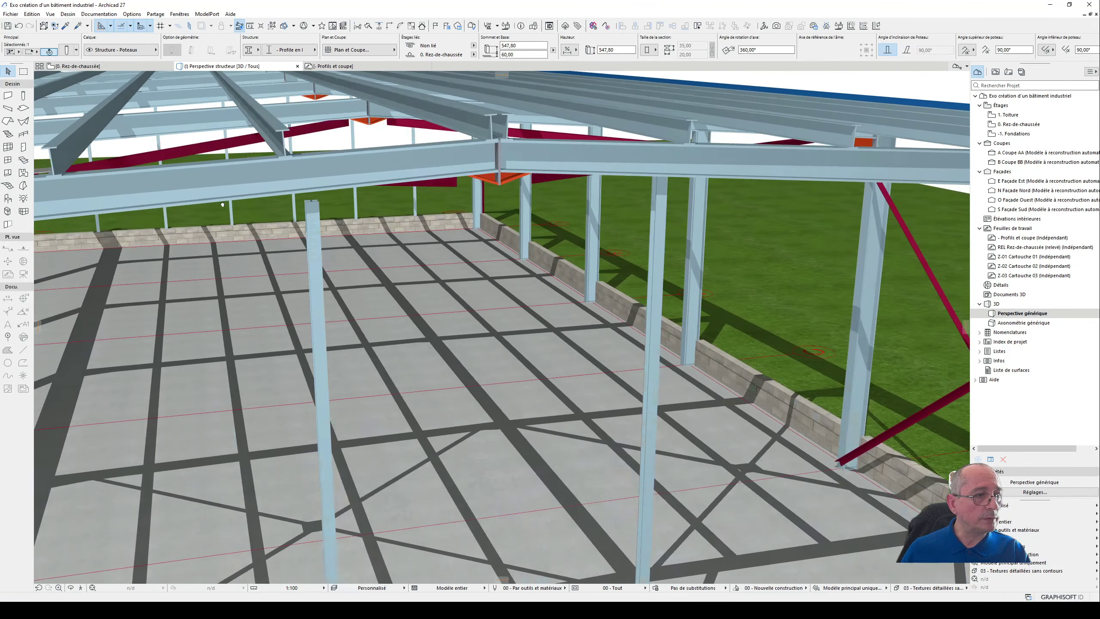
pyautogui.keyDown('shift'); pyautogui.moveTo(222, 204); pyautogui.dragTo(356, 199, button='middle'); pyautogui.keyUp('shift')
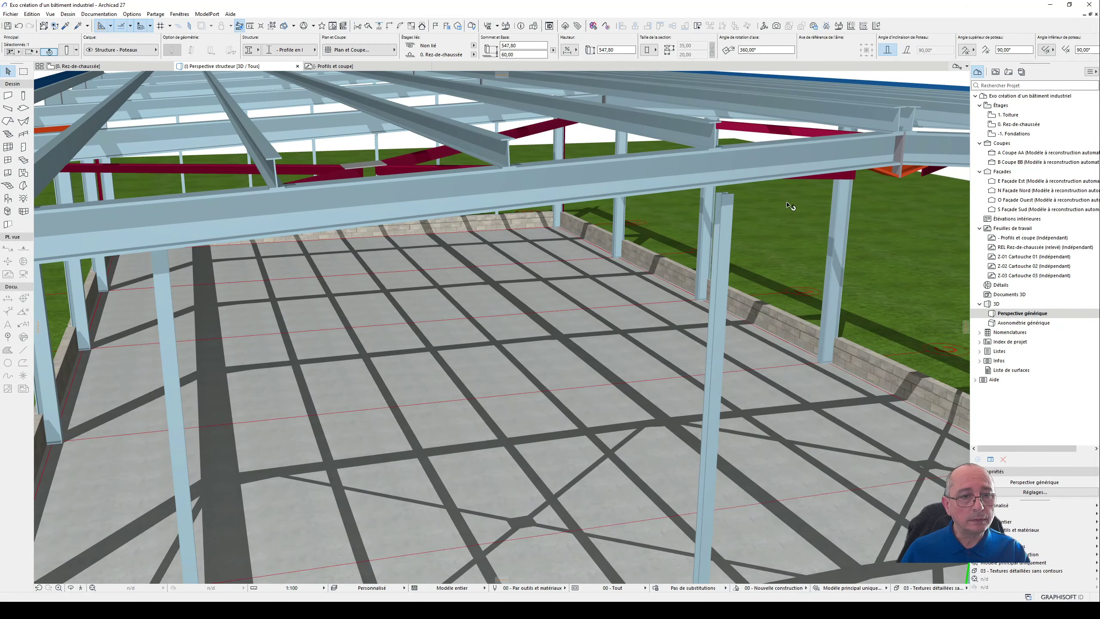
pyautogui.click(727, 196)
pyautogui.click(725, 195)
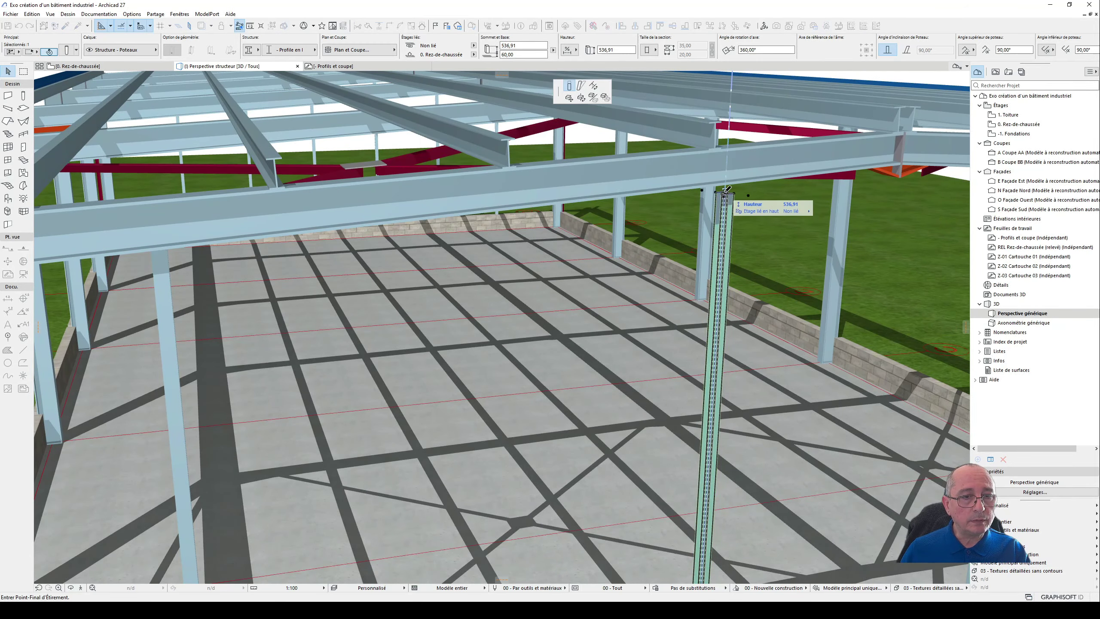
pyautogui.click(730, 177)
# - Check the gable posts and the whole steel structure from several angles, then clear the selection
pyautogui.scroll(-4, 693, 161)
pyautogui.scroll(-5, 676, 203)
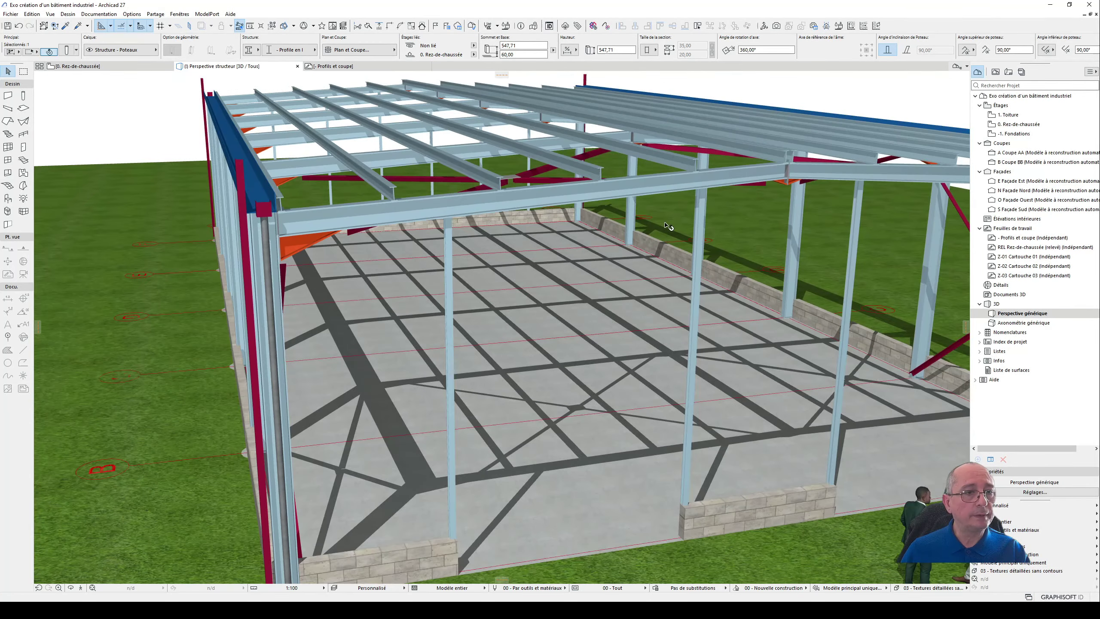
pyautogui.keyDown('shift'); pyautogui.moveTo(713, 269); pyautogui.dragTo(195, 291, button='middle'); pyautogui.keyUp('shift')
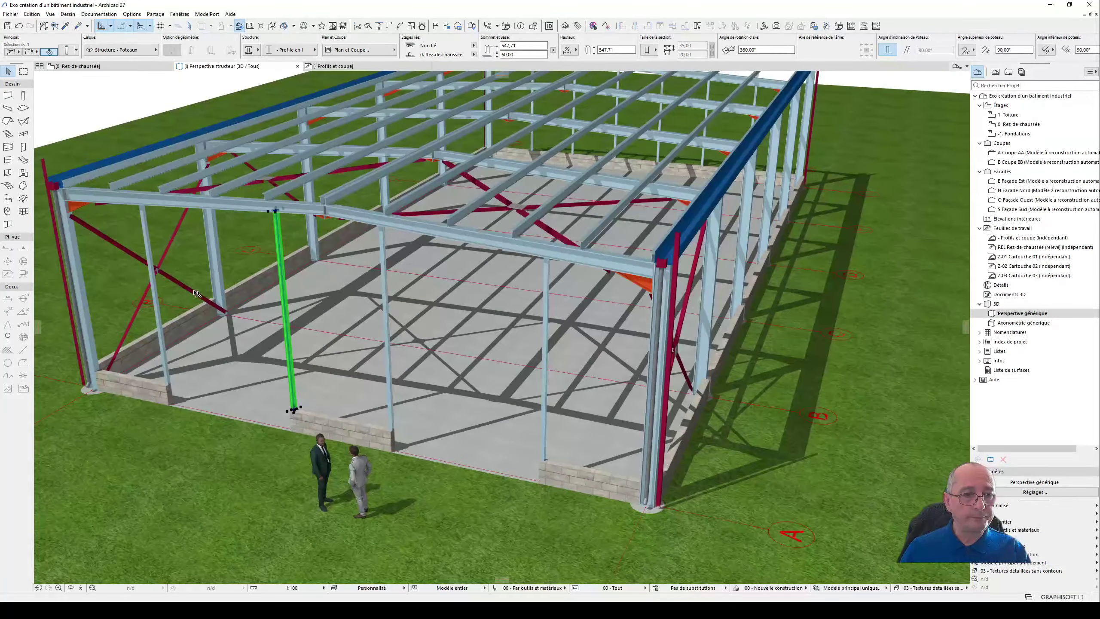
pyautogui.keyDown('shift'); pyautogui.moveTo(641, 295); pyautogui.dragTo(417, 298, button='middle'); pyautogui.keyUp('shift')
pyautogui.scroll(-5, 417, 299)
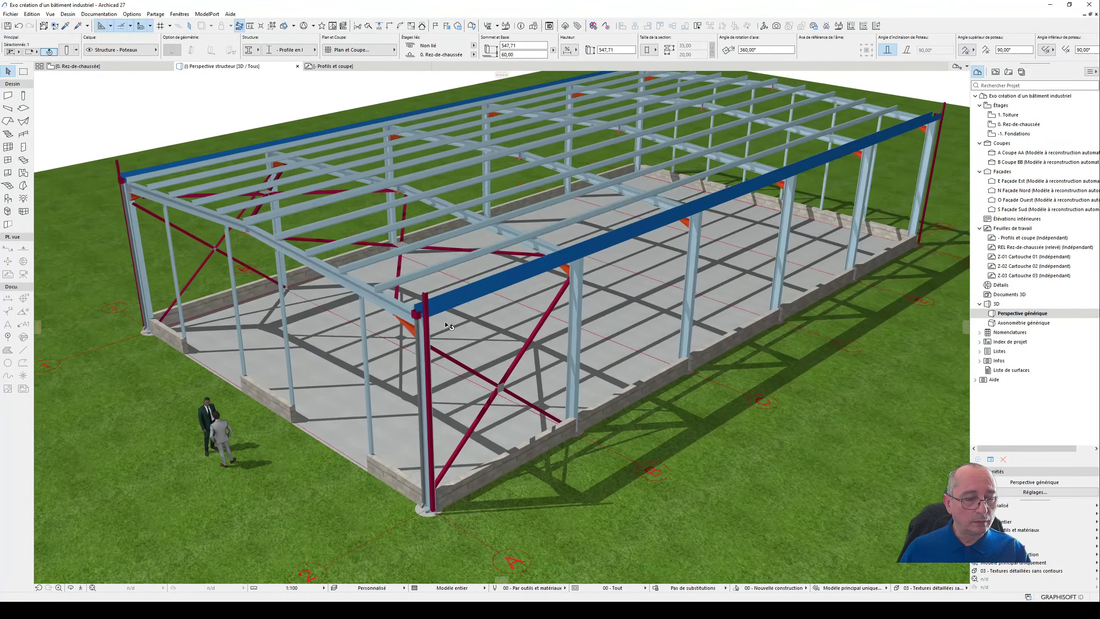
pyautogui.keyDown('shift'); pyautogui.moveTo(526, 336); pyautogui.dragTo(558, 334, button='middle'); pyautogui.keyUp('shift')
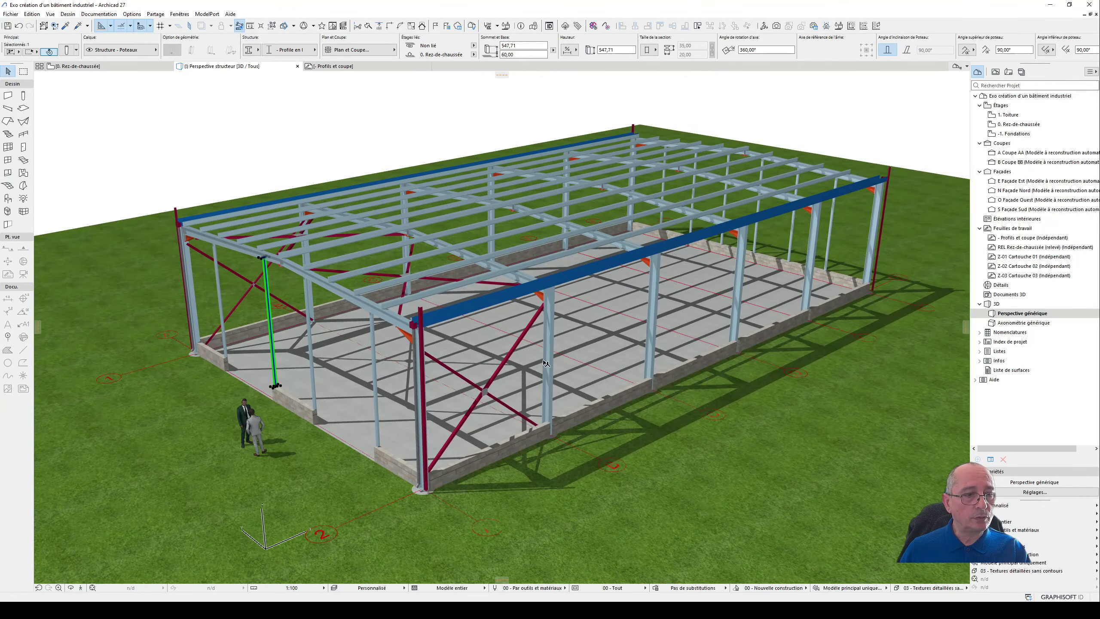
pyautogui.click(305, 175)
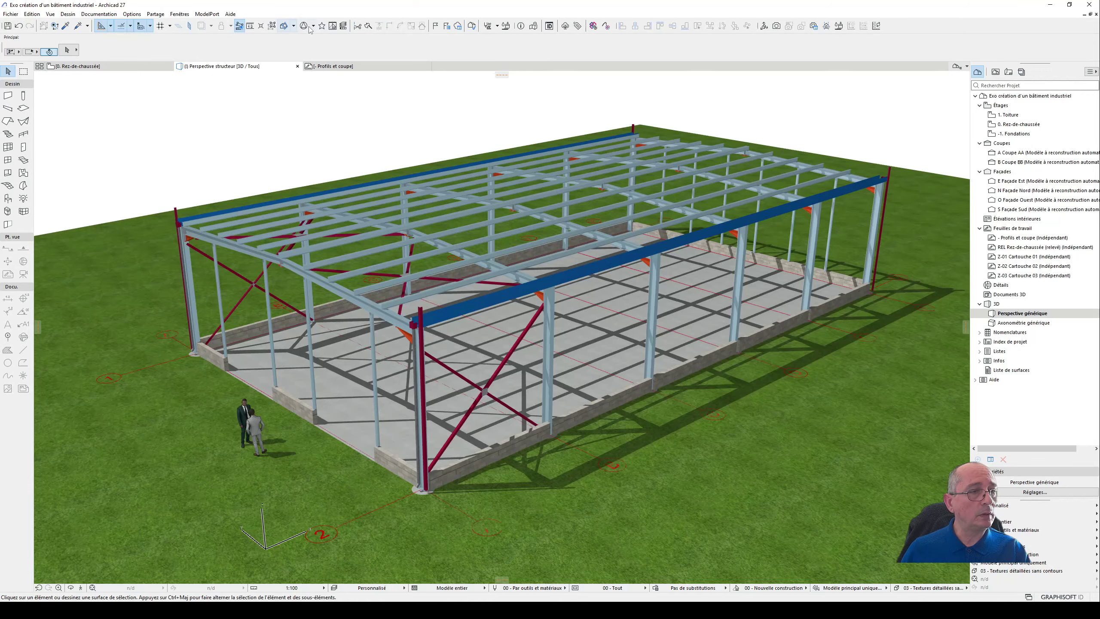
# - Return to the Profils et coupe worksheet, select all the cladding fills in the Mur detail, then clear the selection
pyautogui.click(361, 67)
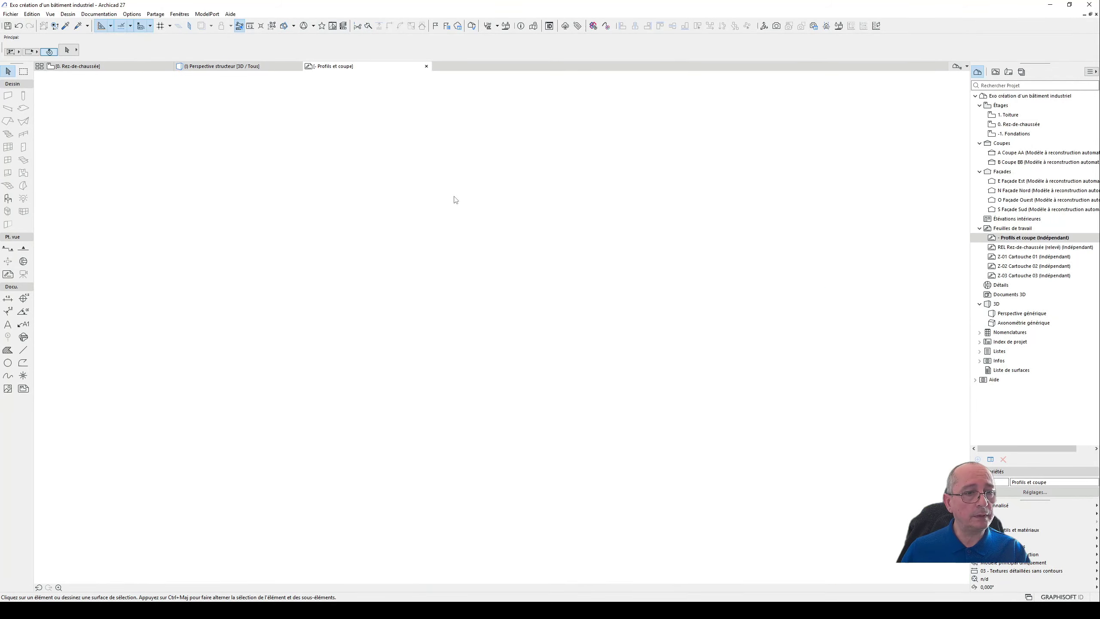
pyautogui.moveTo(397, 262); pyautogui.dragTo(774, 300, button='middle')
pyautogui.moveTo(350, 323); pyautogui.dragTo(823, 266, button='middle')
pyautogui.moveTo(339, 177); pyautogui.dragTo(381, 413)
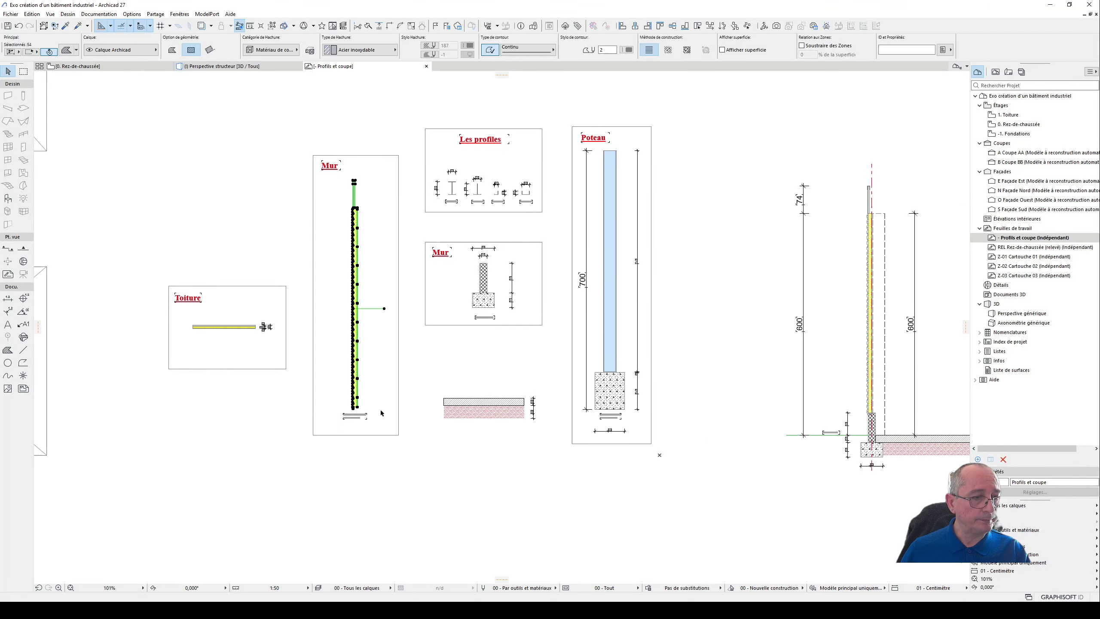
pyautogui.click(367, 464)
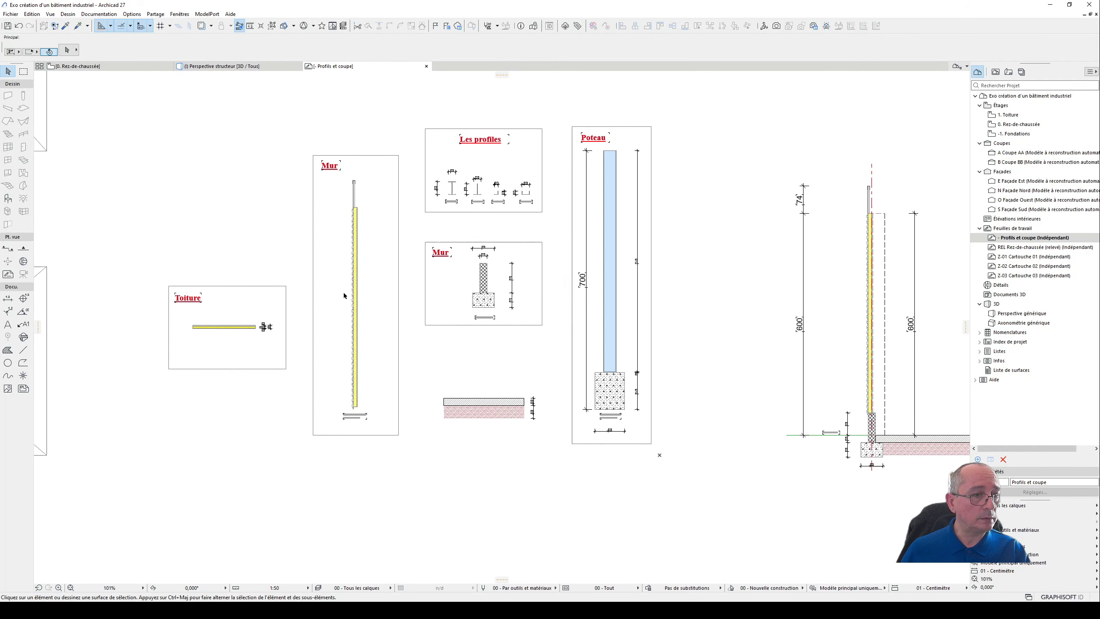
# - Compare the Mur cladding detail with the cladding and parapet positions in the wall section and building section
pyautogui.scroll(3, 344, 292)
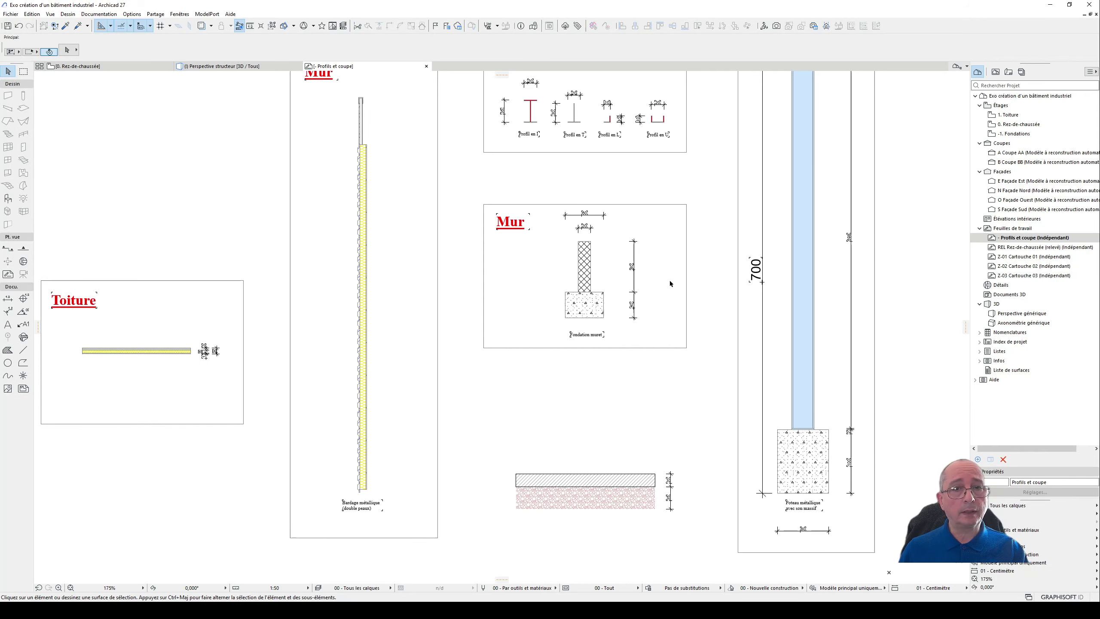
pyautogui.scroll(-3, 370, 252)
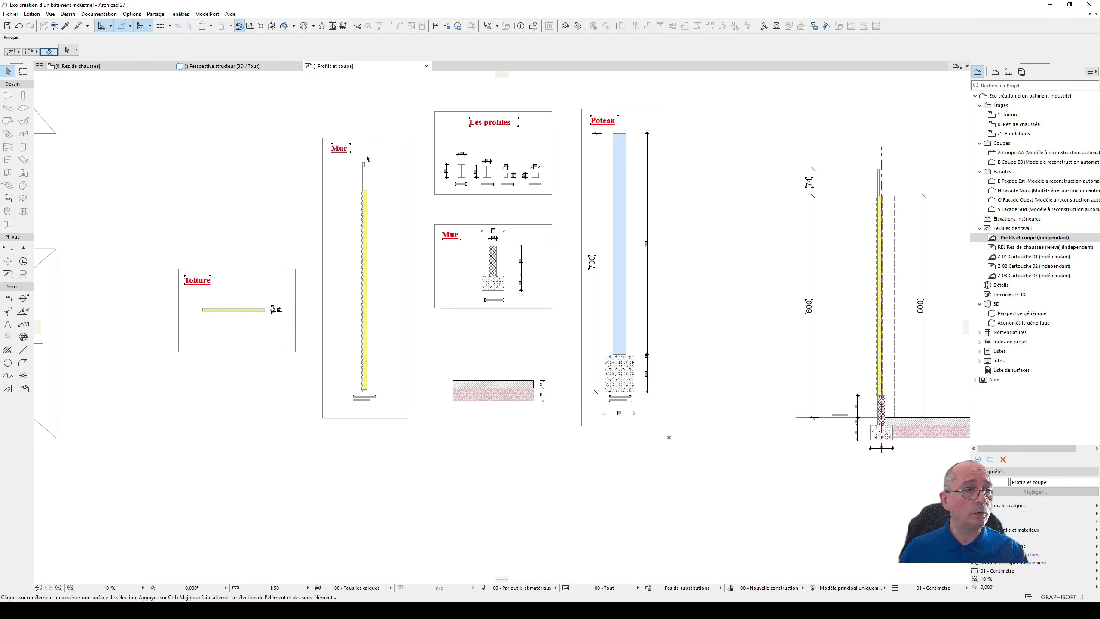
pyautogui.moveTo(674, 272)
pyautogui.mouseDown(button='middle')
pyautogui.moveTo(544, 298)
pyautogui.moveTo(383, 307)
pyautogui.mouseUp(button='middle')
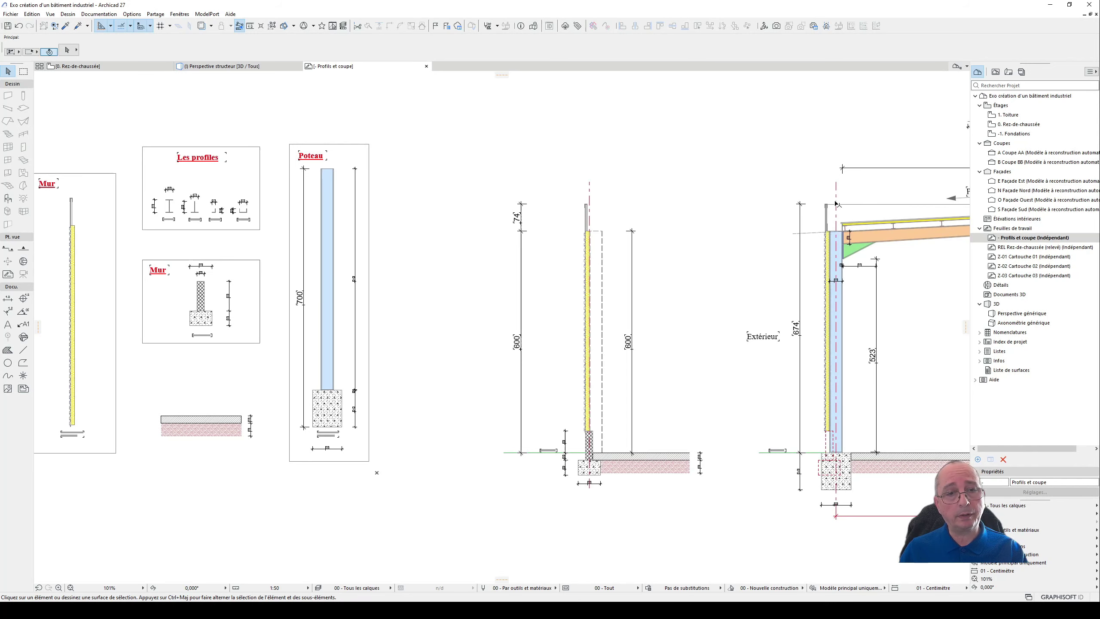
pyautogui.moveTo(844, 303); pyautogui.dragTo(650, 330, button='middle')
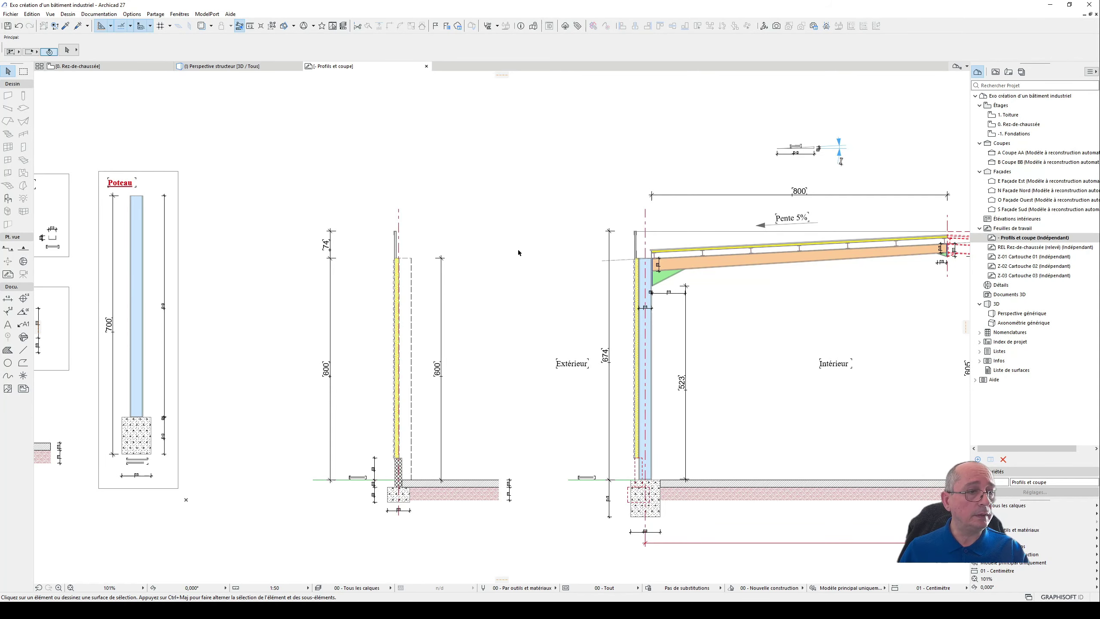
pyautogui.moveTo(518, 252); pyautogui.dragTo(535, 321, button='middle')
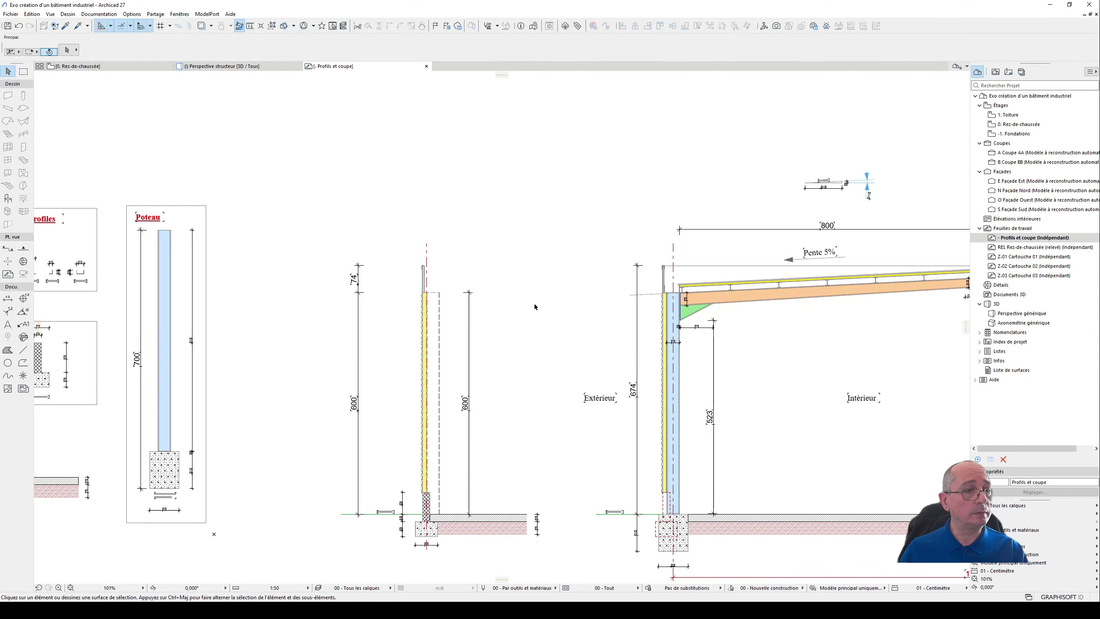
# - Review the Mur and Toiture details in the worksheet, selecting the Mur cladding fills and clearing the selection
pyautogui.moveTo(495, 312); pyautogui.dragTo(584, 289, button='middle')
pyautogui.moveTo(331, 348); pyautogui.dragTo(705, 319, button='middle')
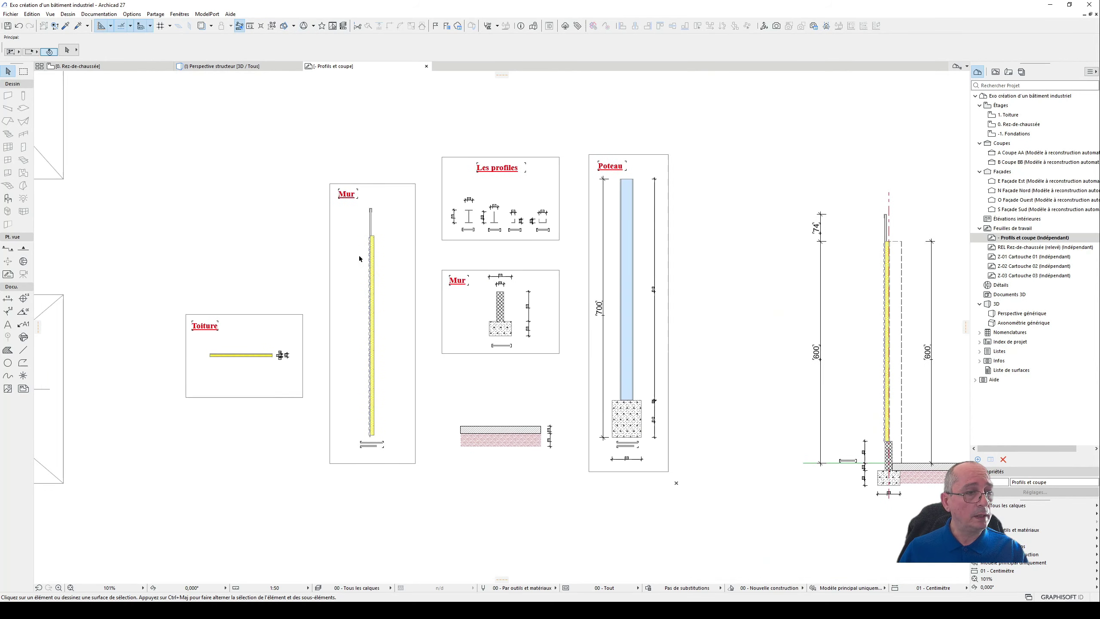
pyautogui.moveTo(355, 206)
pyautogui.mouseDown()
pyautogui.moveTo(402, 452)
pyautogui.moveTo(399, 434)
pyautogui.mouseUp()
pyautogui.press('Escape')
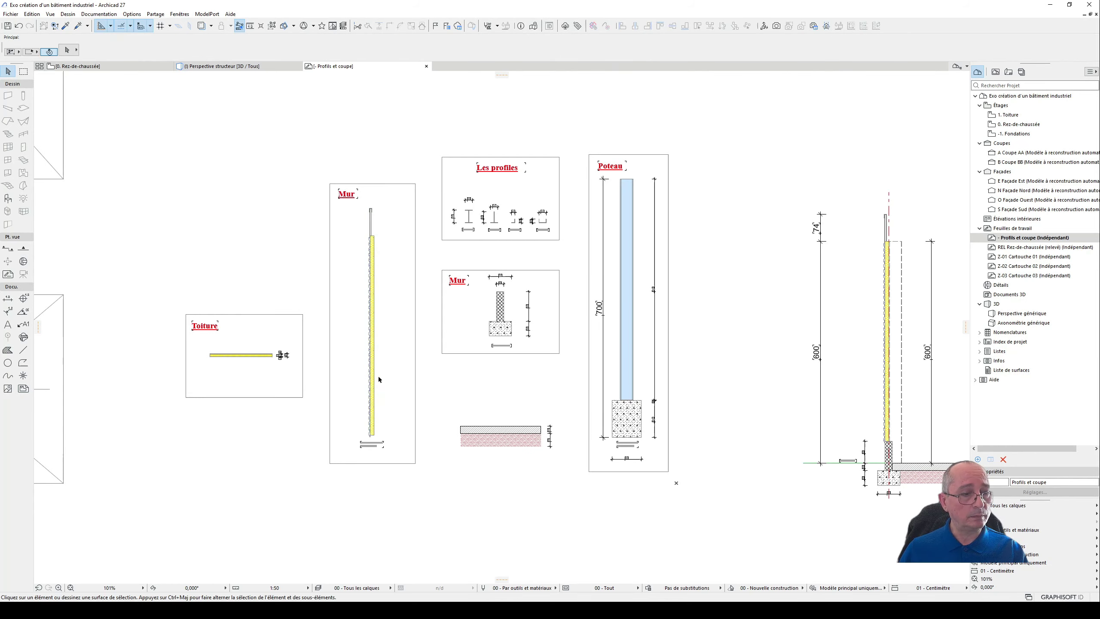
pyautogui.moveTo(379, 380); pyautogui.dragTo(320, 375, button='middle')
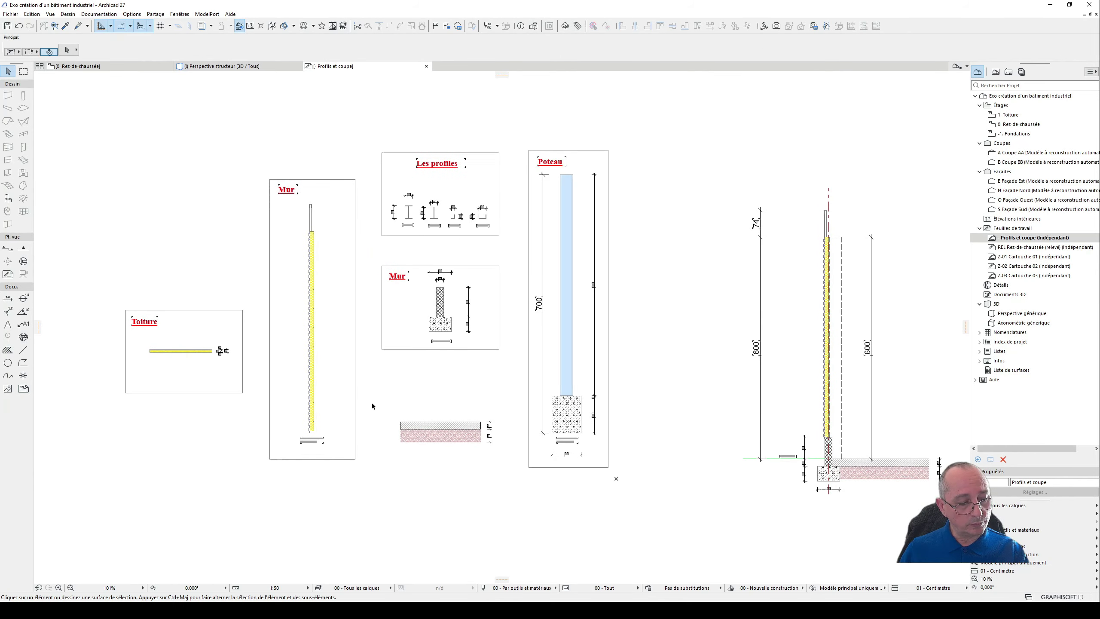
# - Return to the structural perspective and open the Bardage double peaux wall profile for editing in the profile manager
pyautogui.click(265, 66)
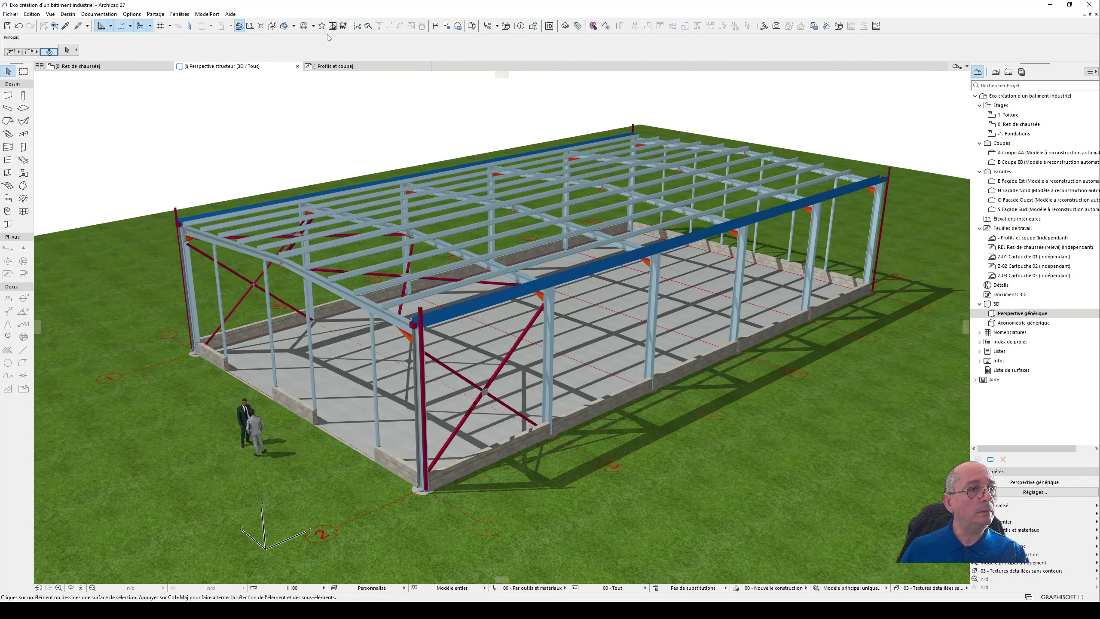
pyautogui.click(497, 26)
pyautogui.click(533, 116)
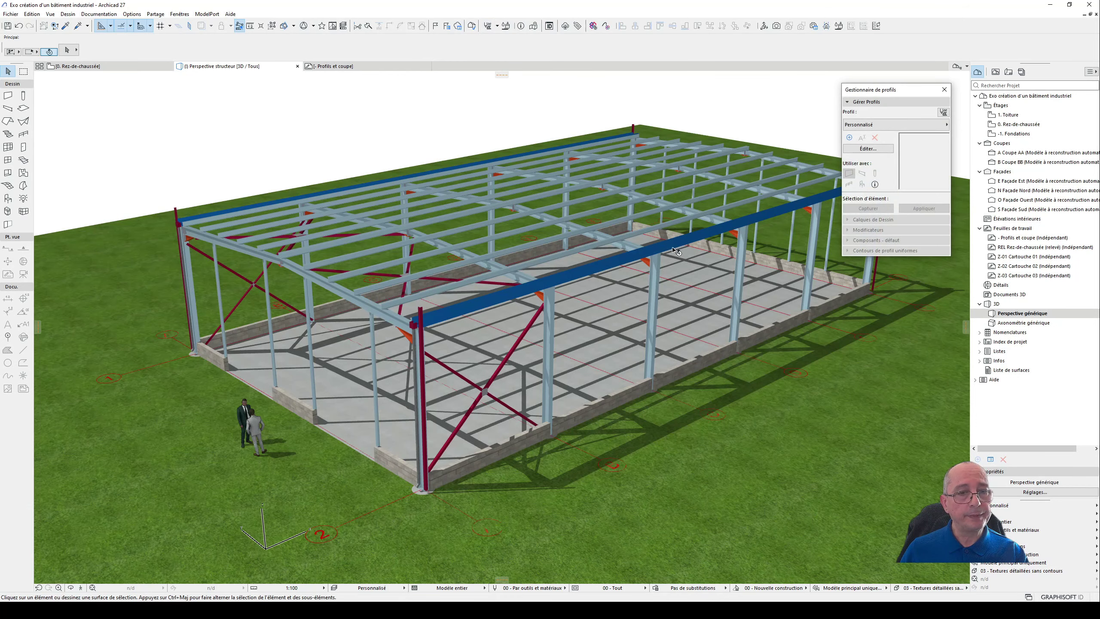
pyautogui.click(892, 124)
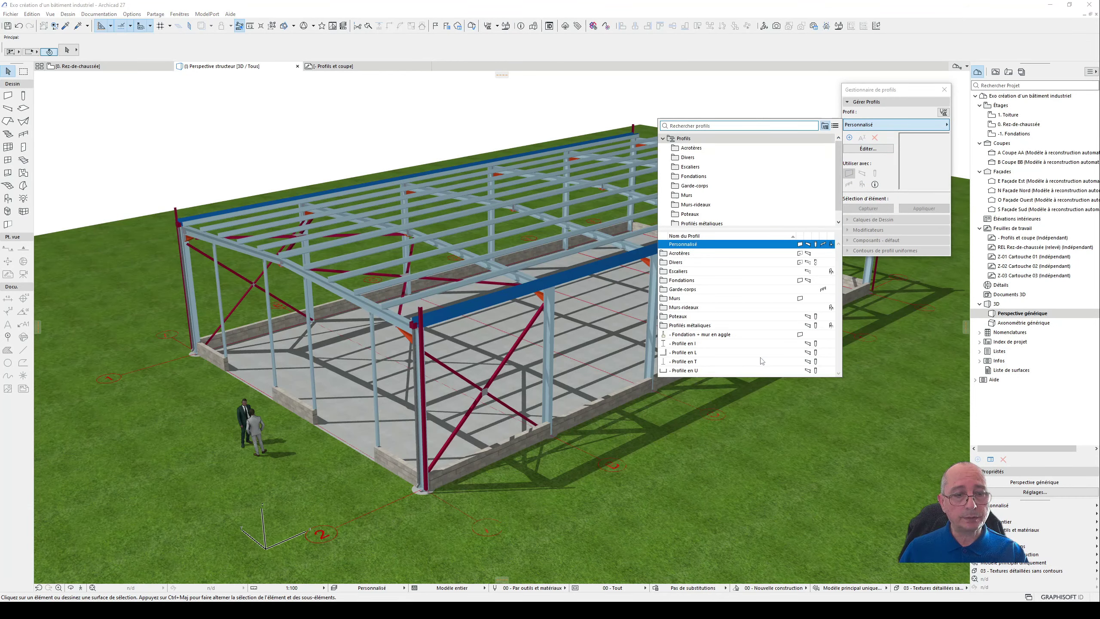
pyautogui.click(718, 299)
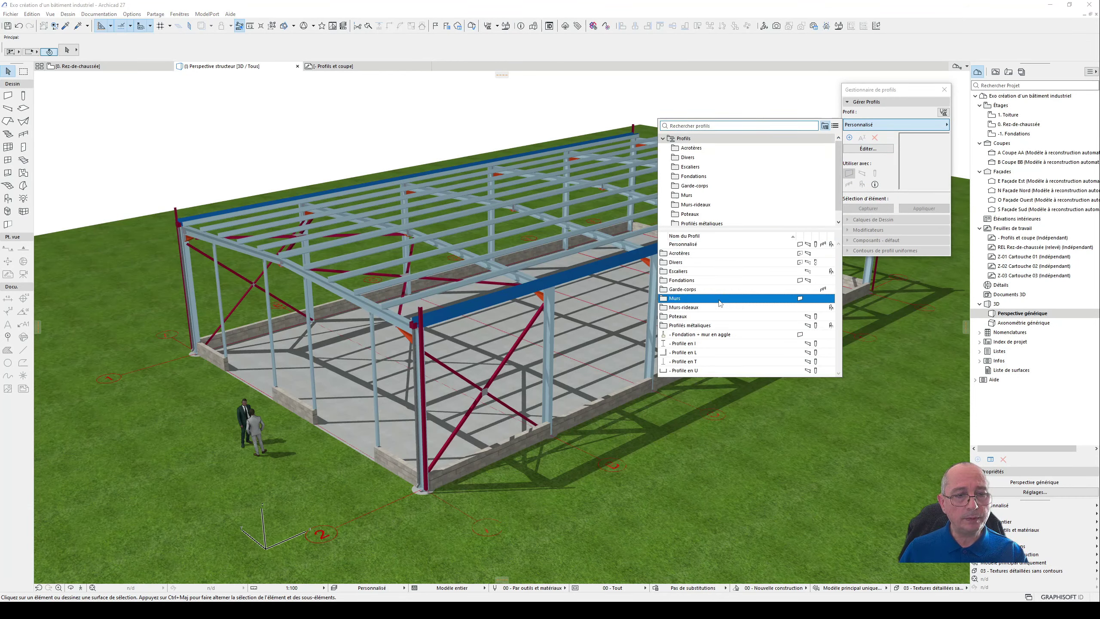
pyautogui.click(721, 303)
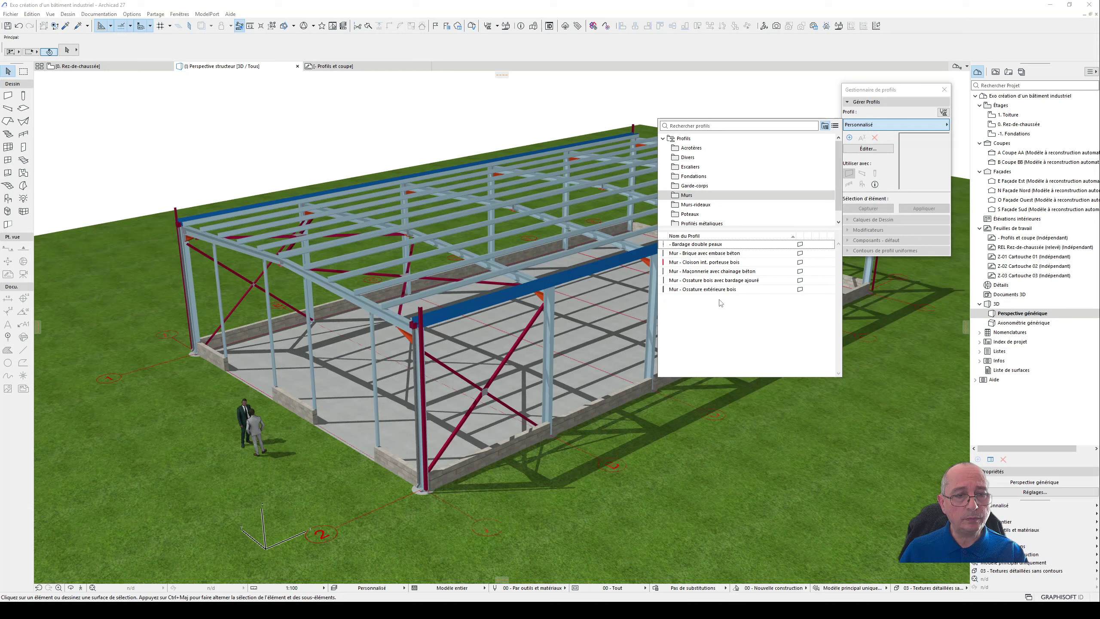
pyautogui.click(702, 245)
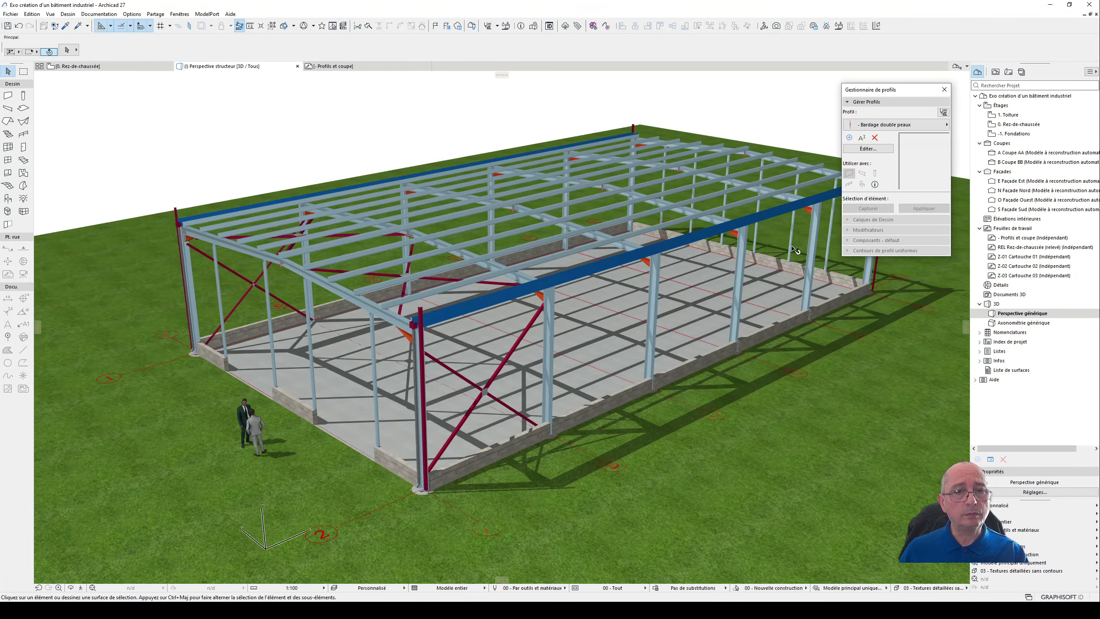
pyautogui.click(879, 149)
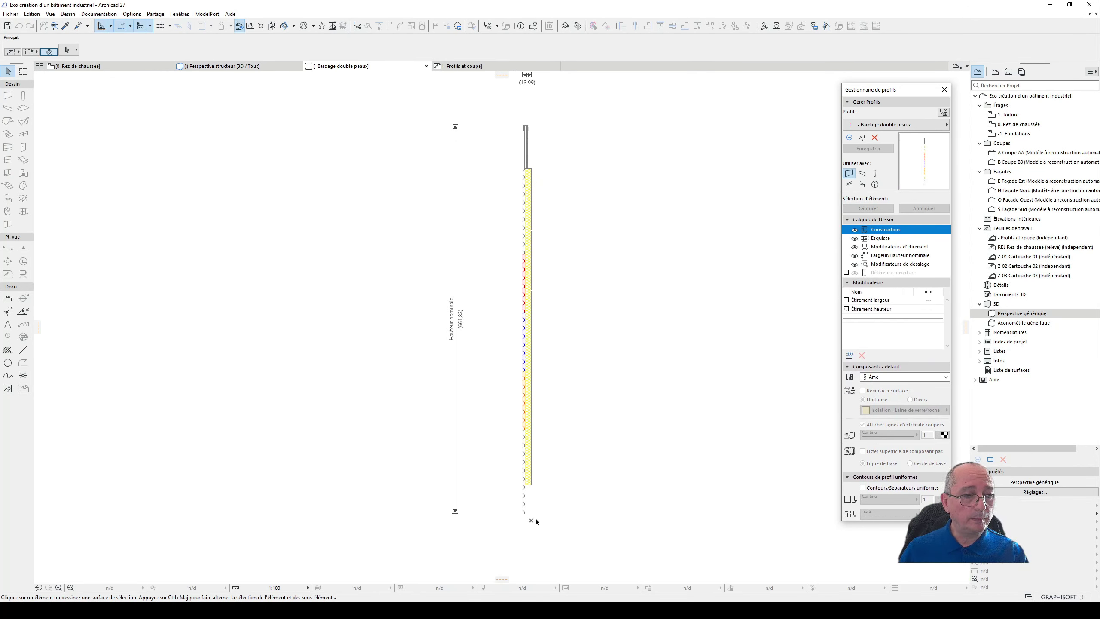
# - Examine the red, blue and orange outer-skin segments of the cladding profile, checking the red ones' surface override, then clear the selection
pyautogui.scroll(2, 532, 516)
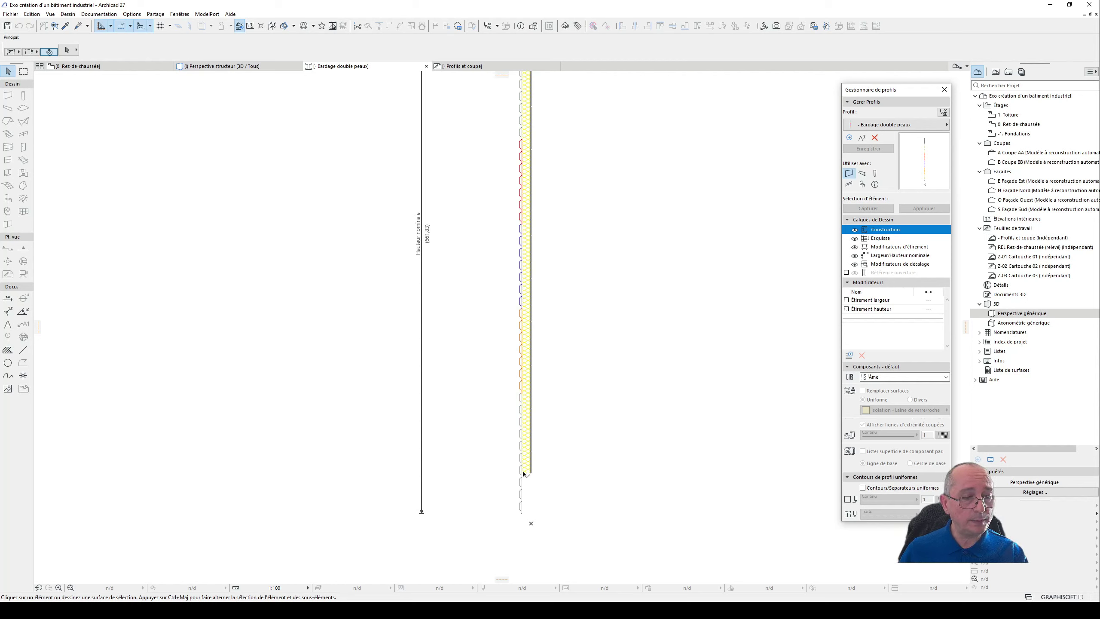
pyautogui.scroll(2, 518, 170)
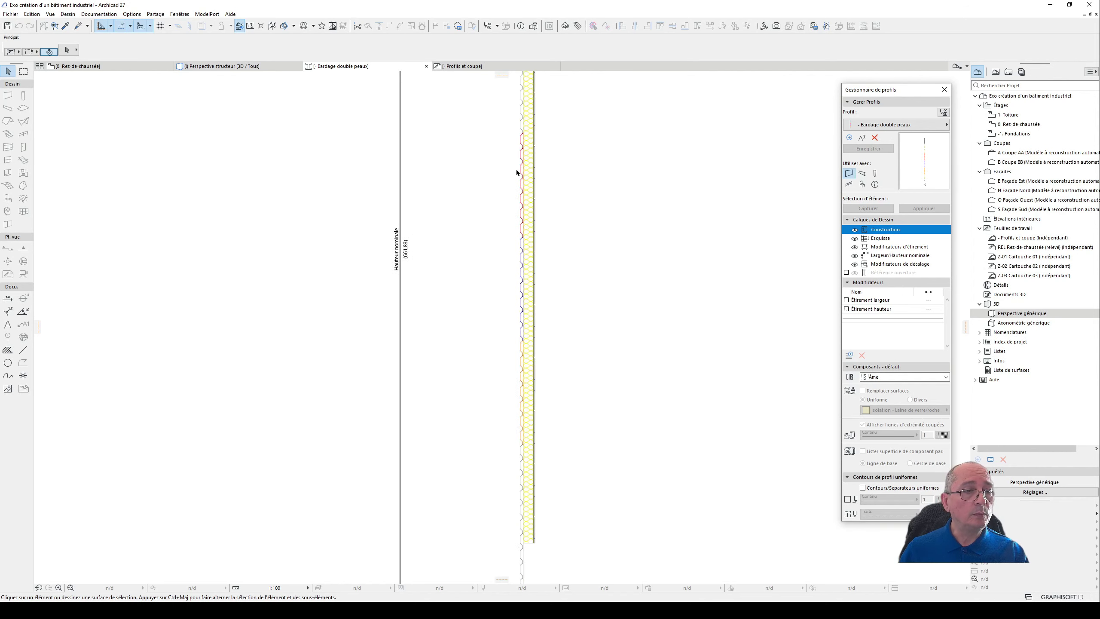
pyautogui.click(522, 187)
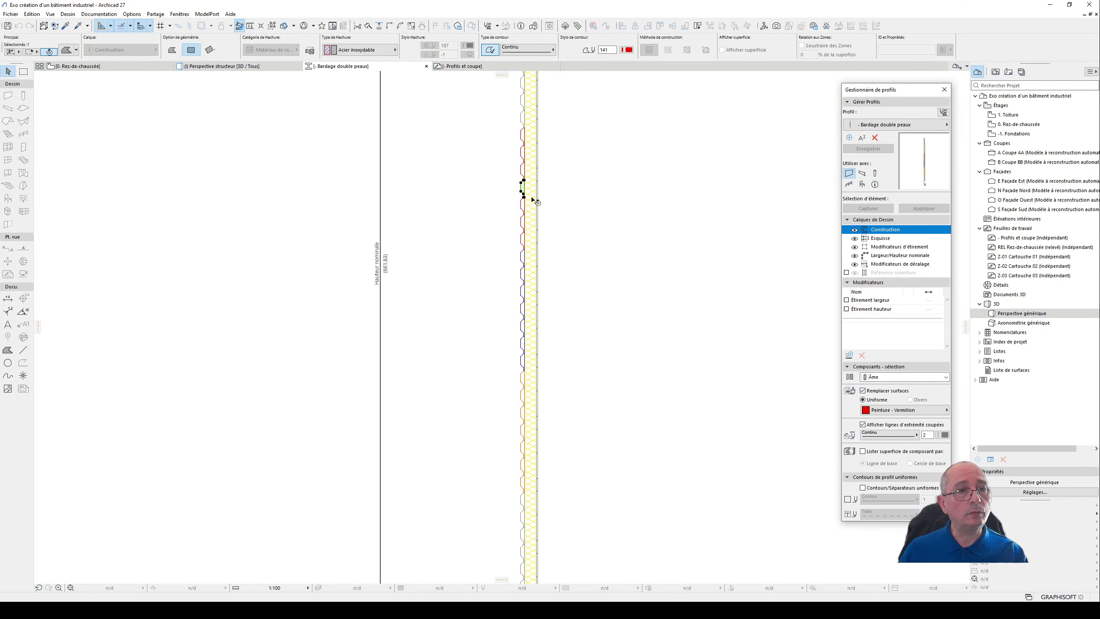
pyautogui.click(520, 223)
pyautogui.click(521, 243)
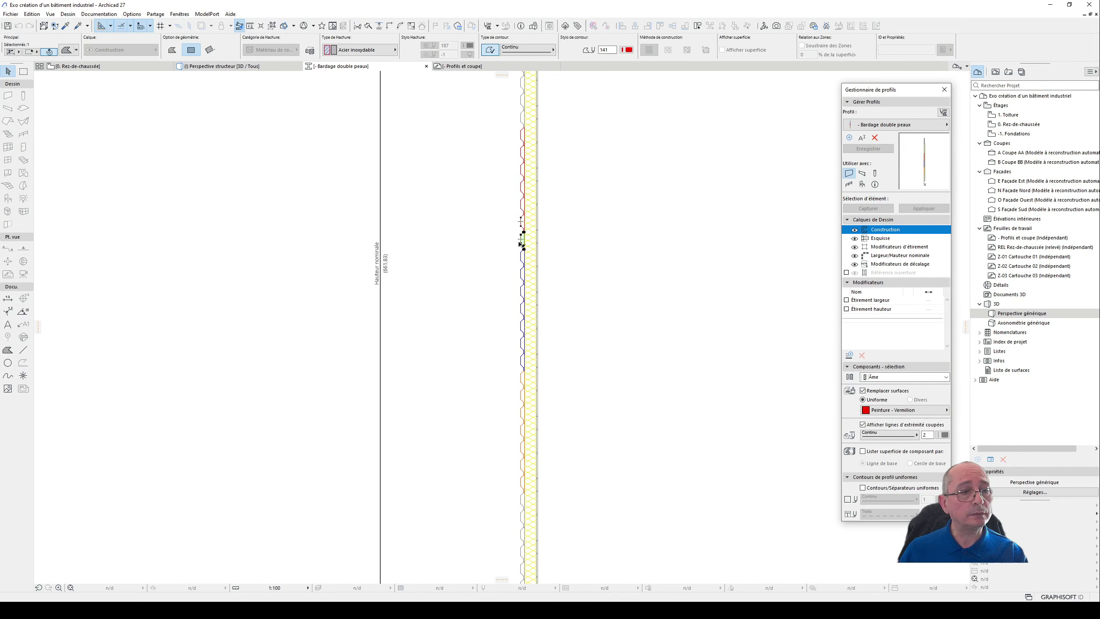
pyautogui.scroll(-2, 531, 267)
pyautogui.click(561, 243)
pyautogui.scroll(-3, 545, 270)
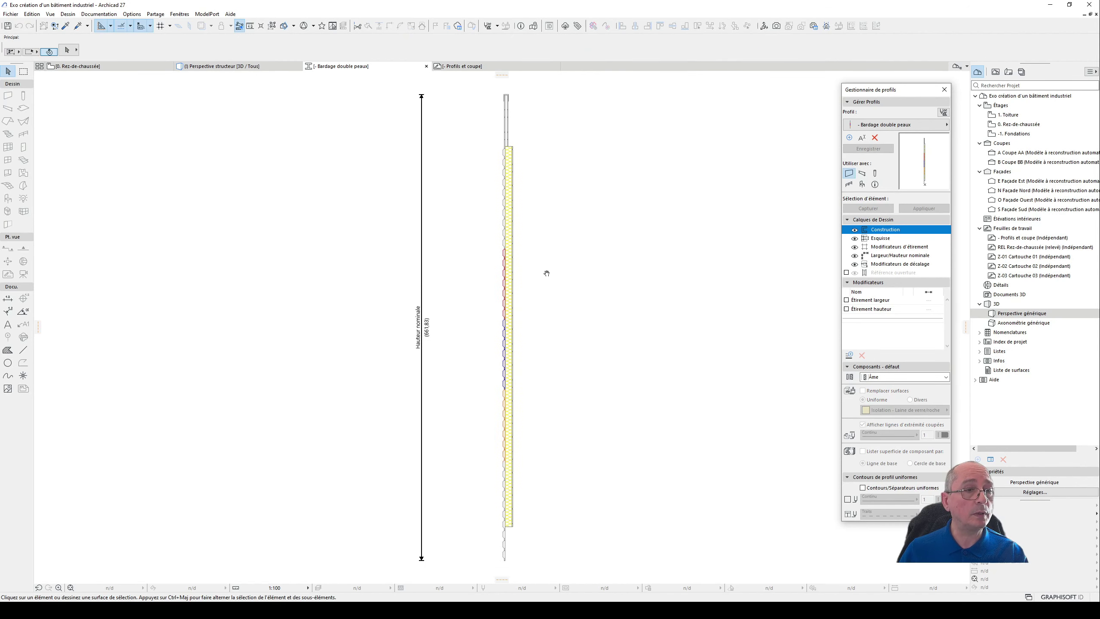
# - Inspect the parapet part above the insulation in the cladding profile, then review the whole profile
pyautogui.scroll(2, 496, 234)
pyautogui.moveTo(492, 167); pyautogui.dragTo(563, 231)
pyautogui.click(585, 246)
pyautogui.moveTo(585, 339); pyautogui.dragTo(562, 246, button='middle')
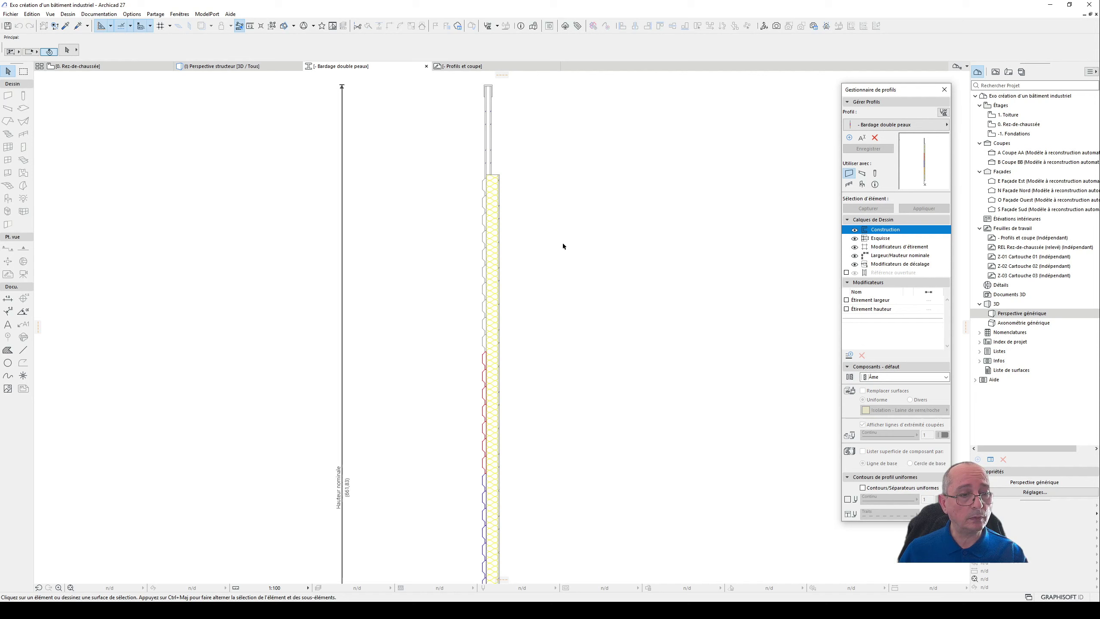
pyautogui.scroll(-3, 562, 246)
pyautogui.moveTo(635, 299); pyautogui.dragTo(594, 347, button='middle')
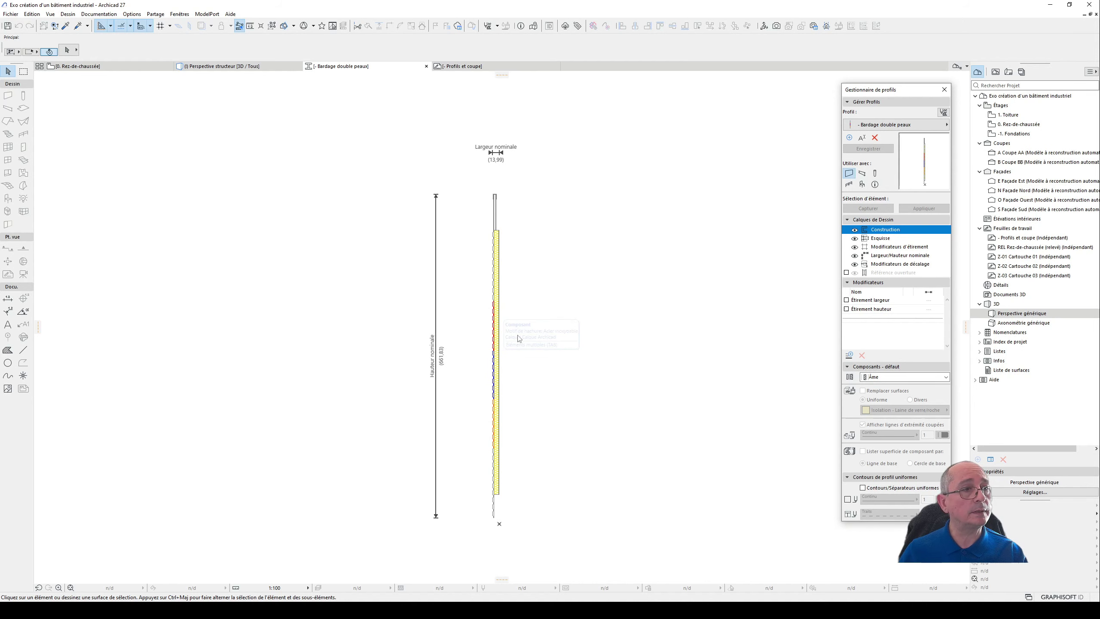
# - Return to the 3D window and open the saved Perspective globale view of the building
pyautogui.click(216, 68)
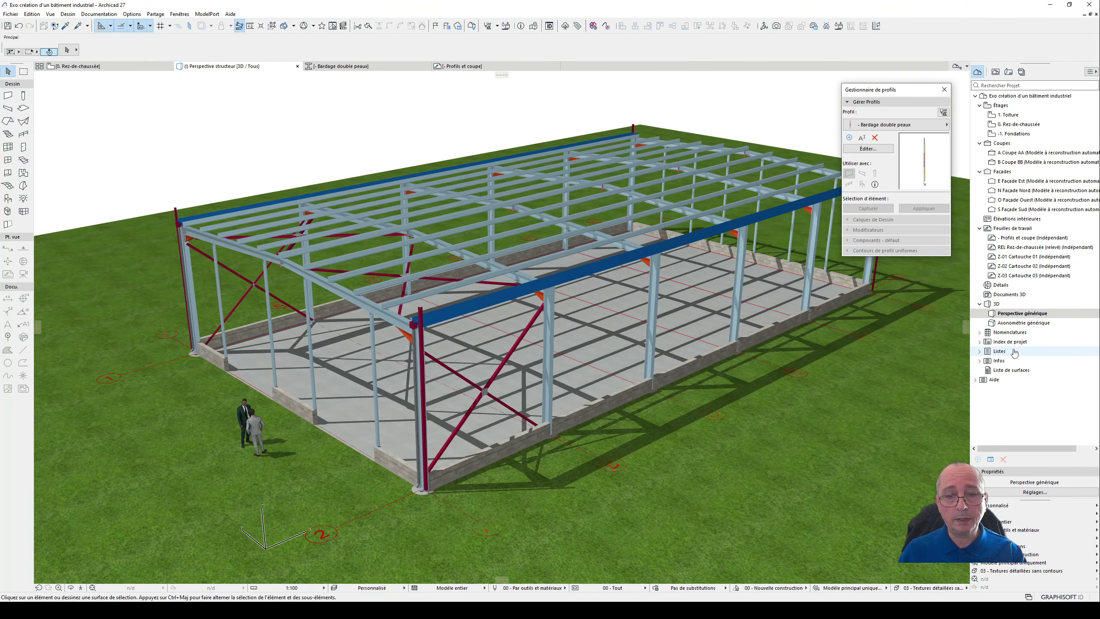
pyautogui.click(995, 71)
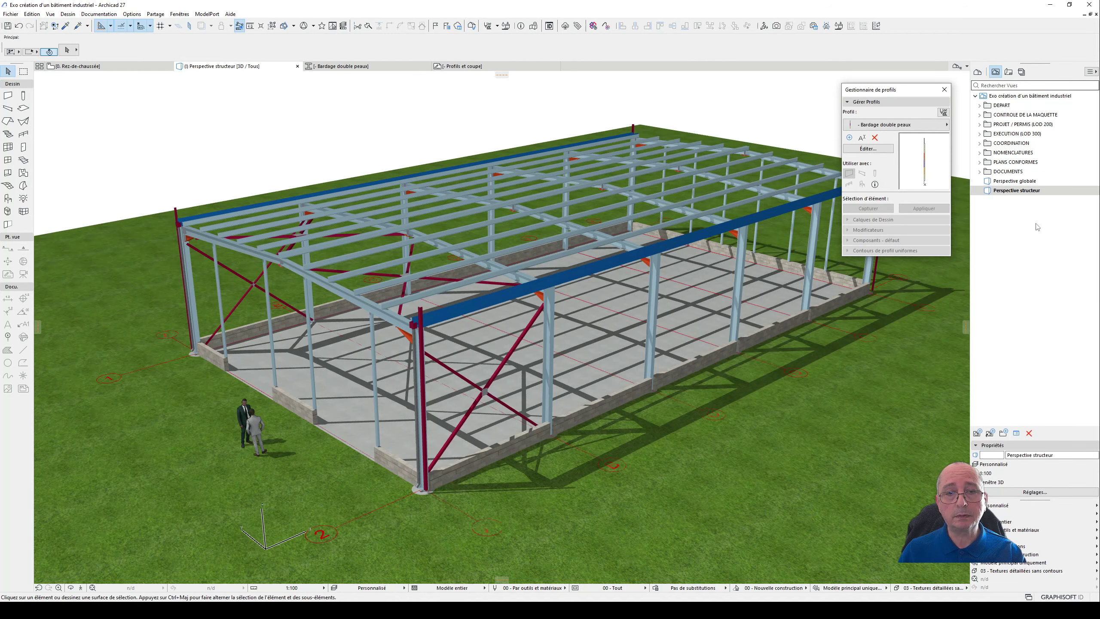
pyautogui.click(1034, 182)
pyautogui.doubleClick(1034, 182)
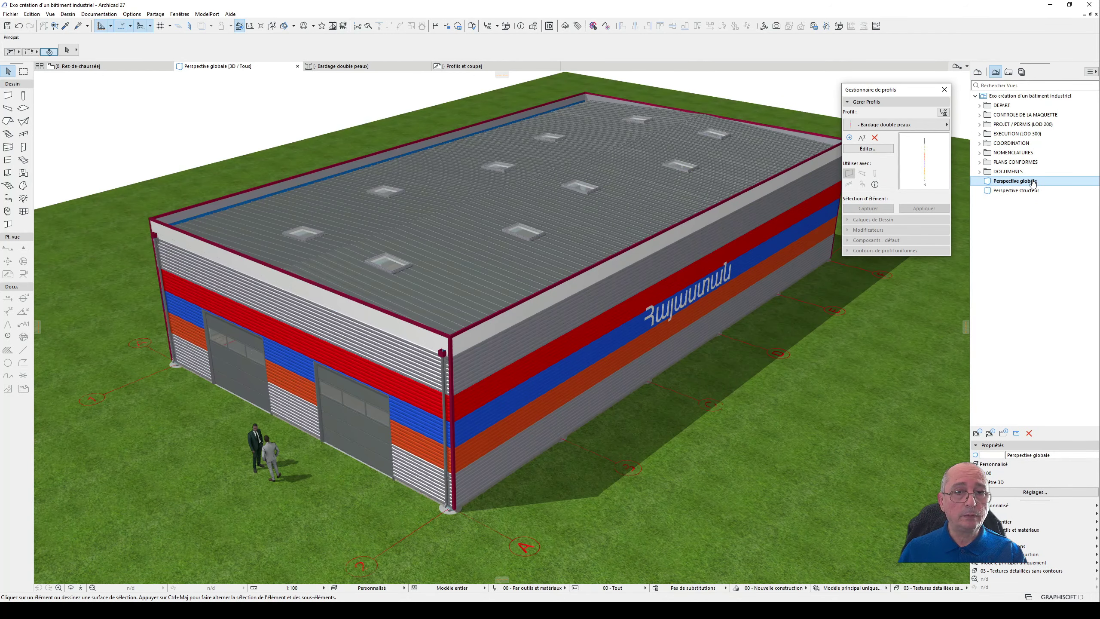
# - Examine the coloured corrugated cladding bands around the sectional doors on the gable facade
pyautogui.keyDown('shift'); pyautogui.moveTo(418, 414); pyautogui.dragTo(517, 338, button='middle'); pyautogui.keyUp('shift')
pyautogui.scroll(2, 517, 337)
pyautogui.scroll(8, 519, 339)
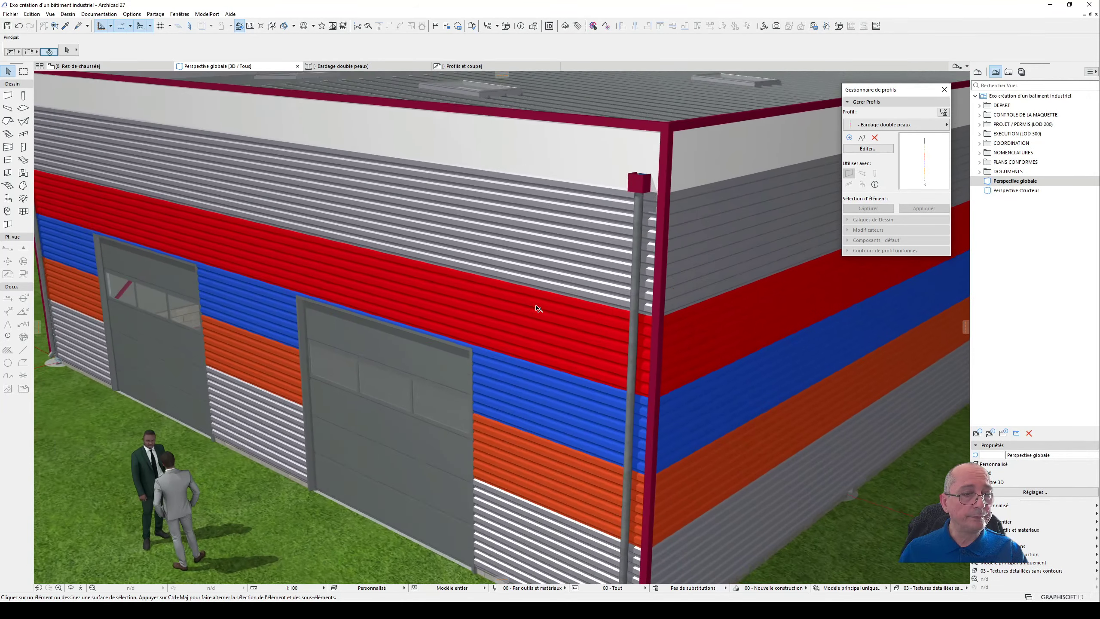
pyautogui.scroll(2, 601, 219)
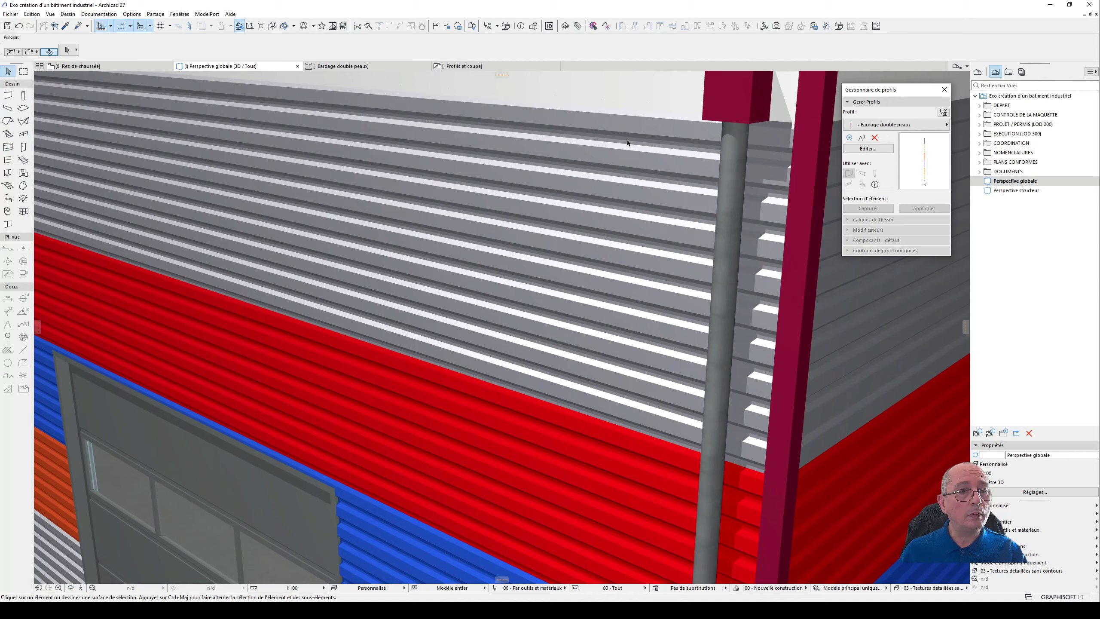
# - Inspect the parapet coping and the vertical corner trims from the outside and from above the roof
pyautogui.keyDown('shift'); pyautogui.moveTo(633, 167); pyautogui.dragTo(478, 318, button='middle'); pyautogui.keyUp('shift')
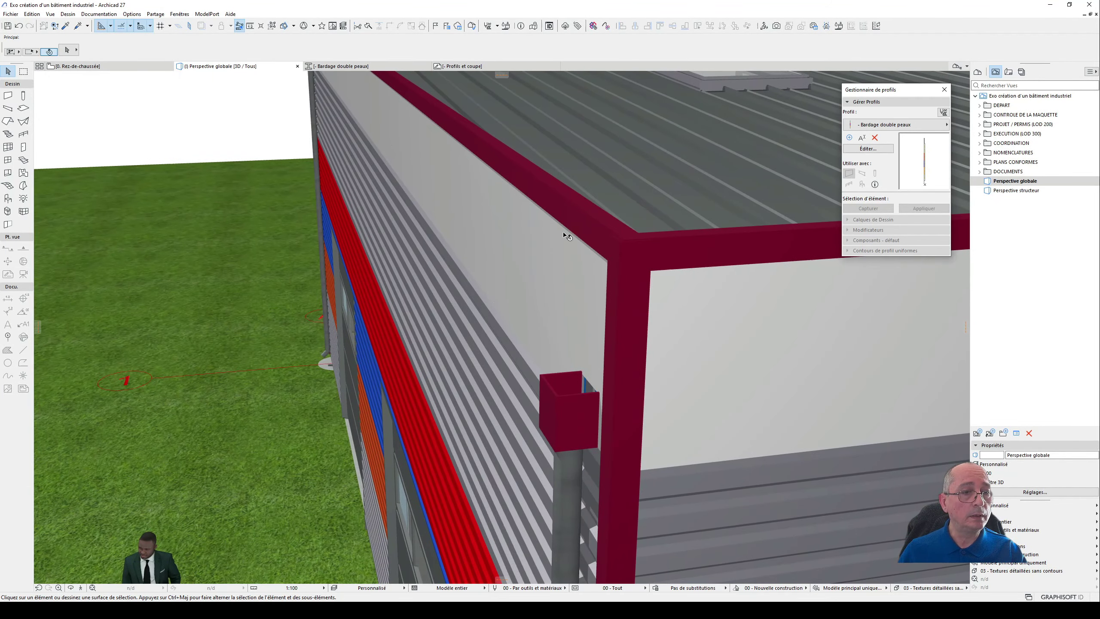
pyautogui.keyDown('shift'); pyautogui.moveTo(609, 202); pyautogui.dragTo(343, 277, button='middle'); pyautogui.keyUp('shift')
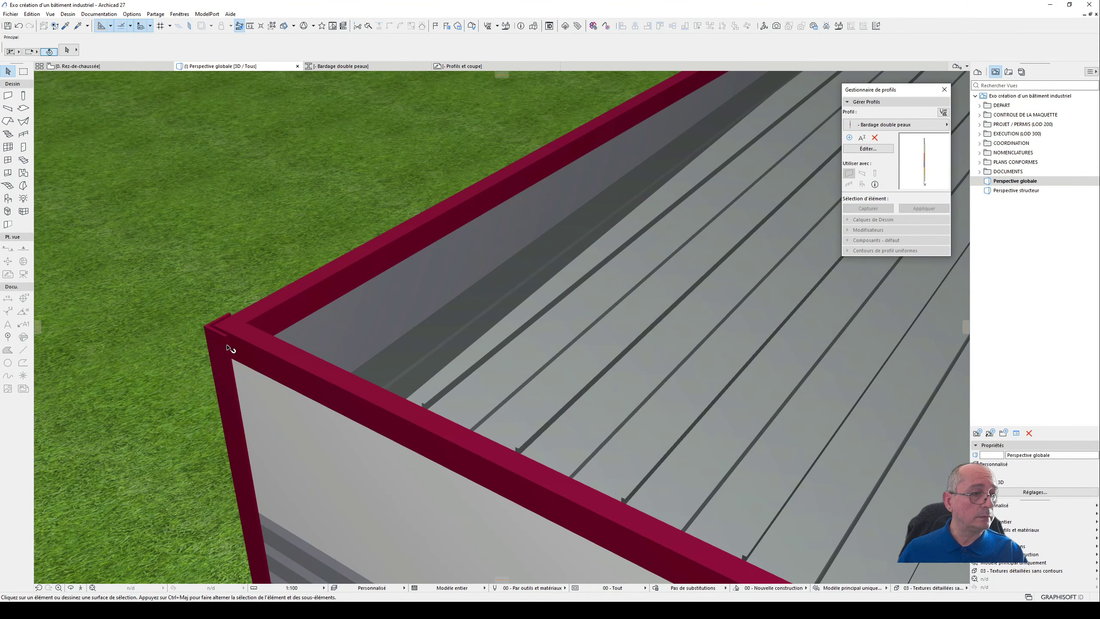
pyautogui.scroll(-6, 274, 321)
pyautogui.keyDown('shift'); pyautogui.moveTo(291, 324); pyautogui.dragTo(691, 170, button='middle'); pyautogui.keyUp('shift')
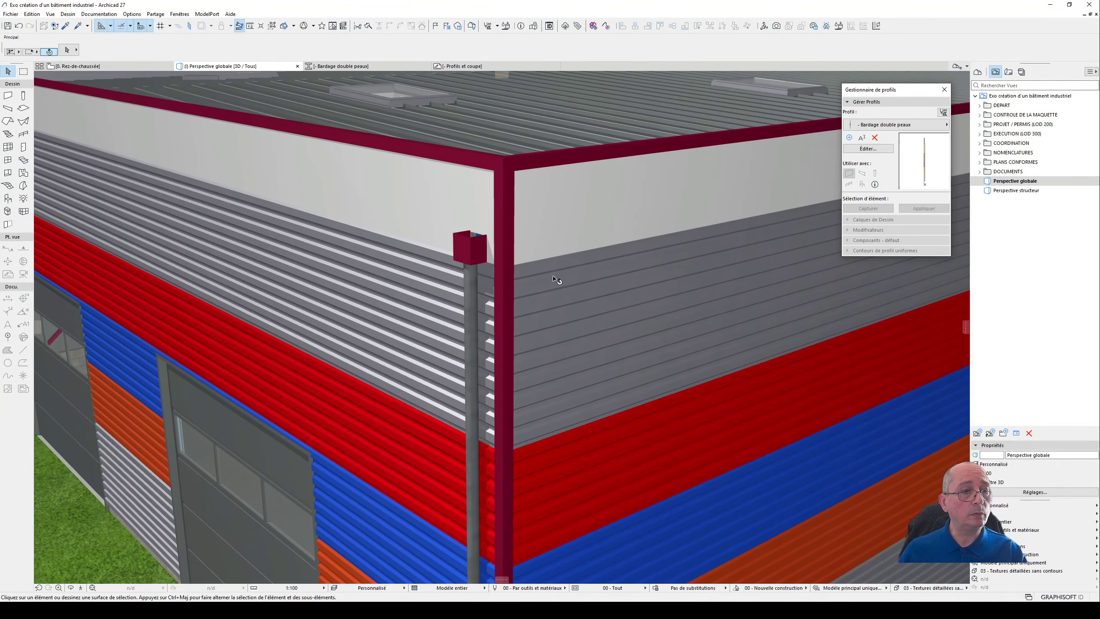
pyautogui.scroll(-10, 563, 311)
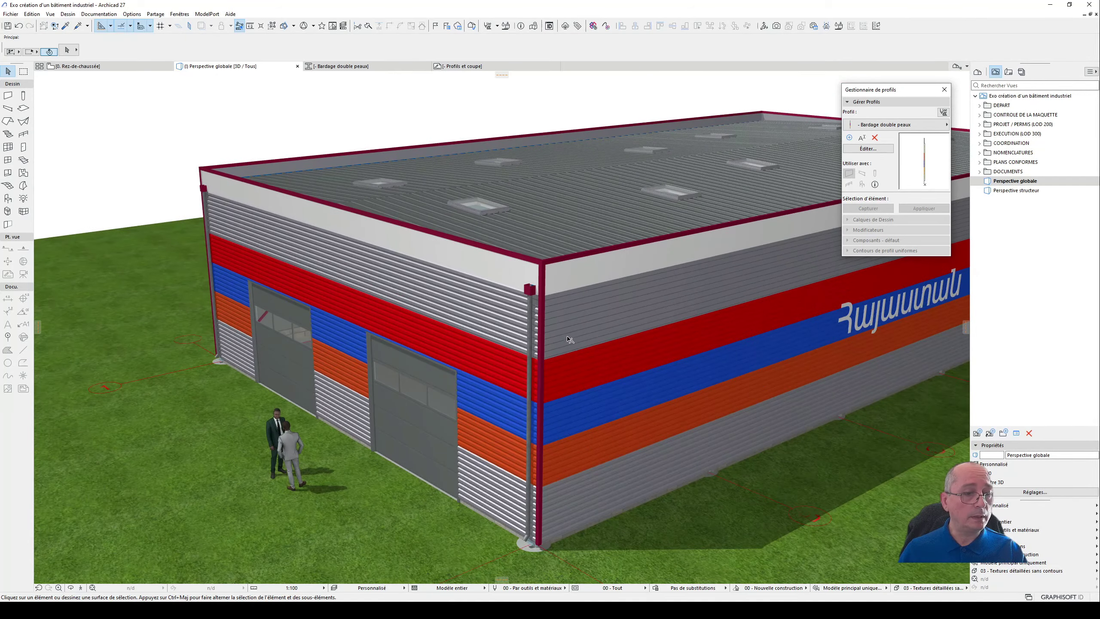
pyautogui.keyDown('shift'); pyautogui.moveTo(570, 339); pyautogui.dragTo(698, 319, button='middle'); pyautogui.keyUp('shift')
pyautogui.scroll(3, 684, 284)
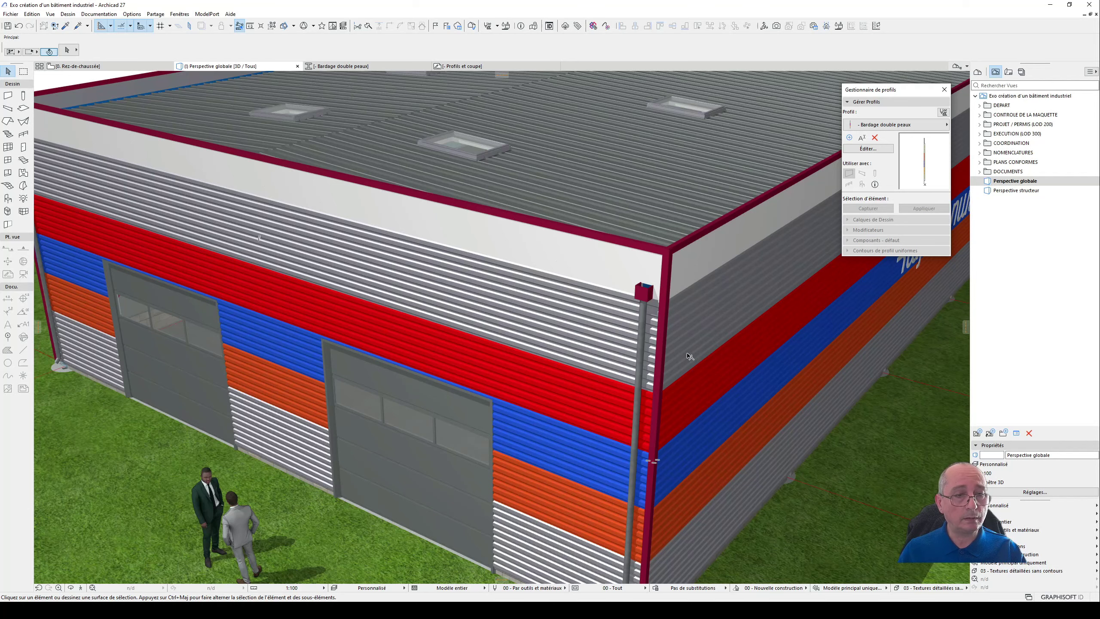
# - Examine the rainwater box at the front corner beside the roof gutter, selecting it and clearing the selection
pyautogui.scroll(2, 688, 275)
pyautogui.scroll(1, 684, 271)
pyautogui.keyDown('shift'); pyautogui.moveTo(644, 283); pyautogui.dragTo(638, 327, button='middle'); pyautogui.keyUp('shift')
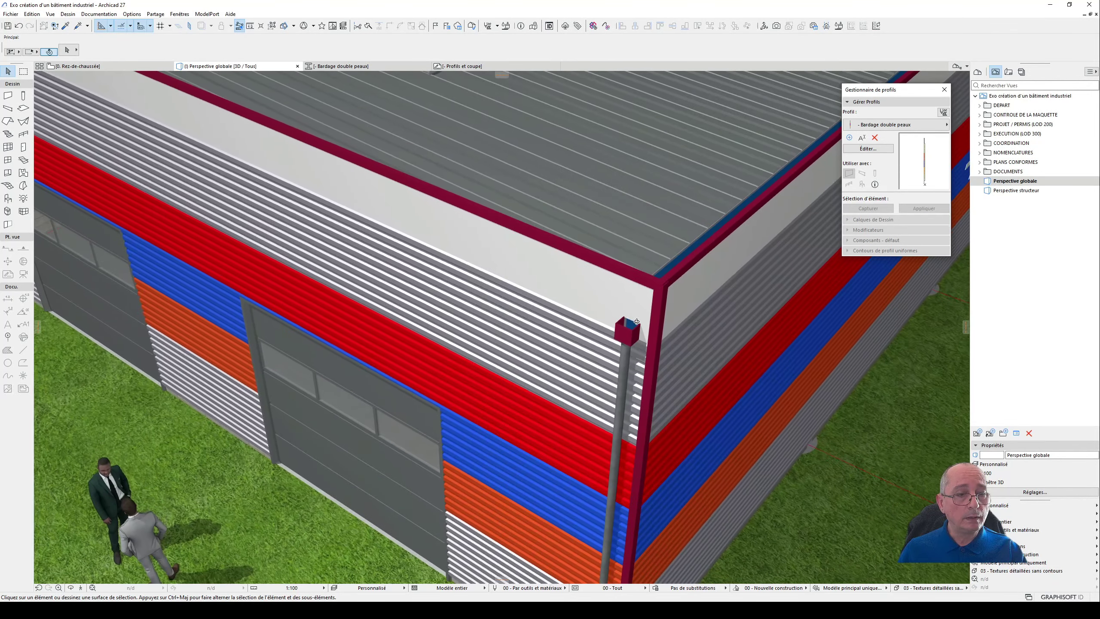
pyautogui.scroll(1, 638, 327)
pyautogui.scroll(1, 638, 329)
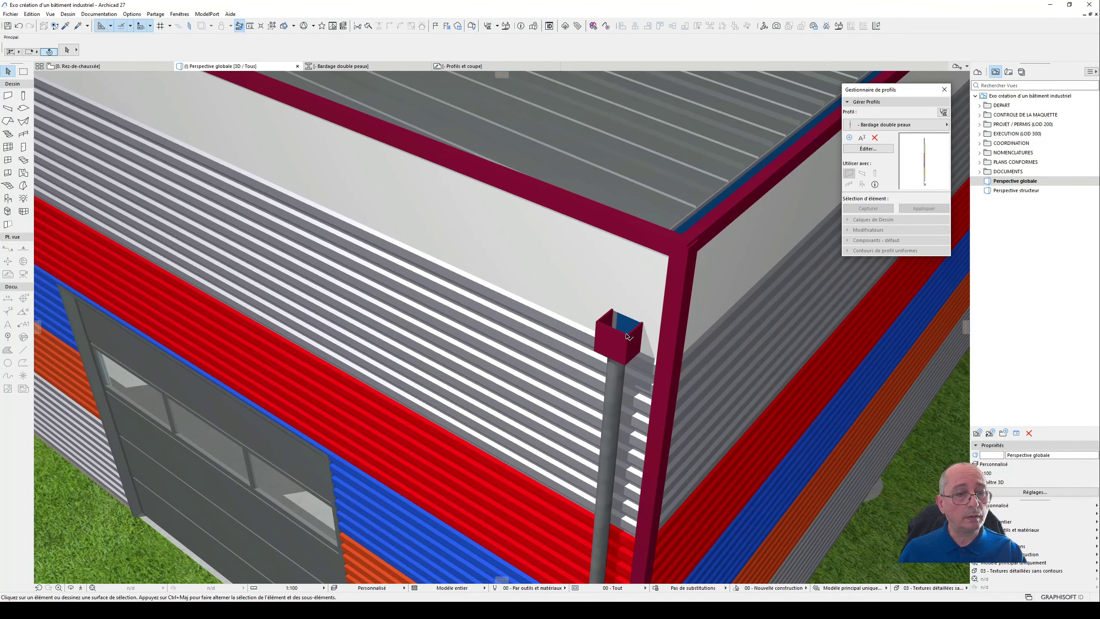
pyautogui.keyDown('shift'); pyautogui.moveTo(625, 346); pyautogui.dragTo(589, 405, button='middle'); pyautogui.keyUp('shift')
pyautogui.click(589, 405)
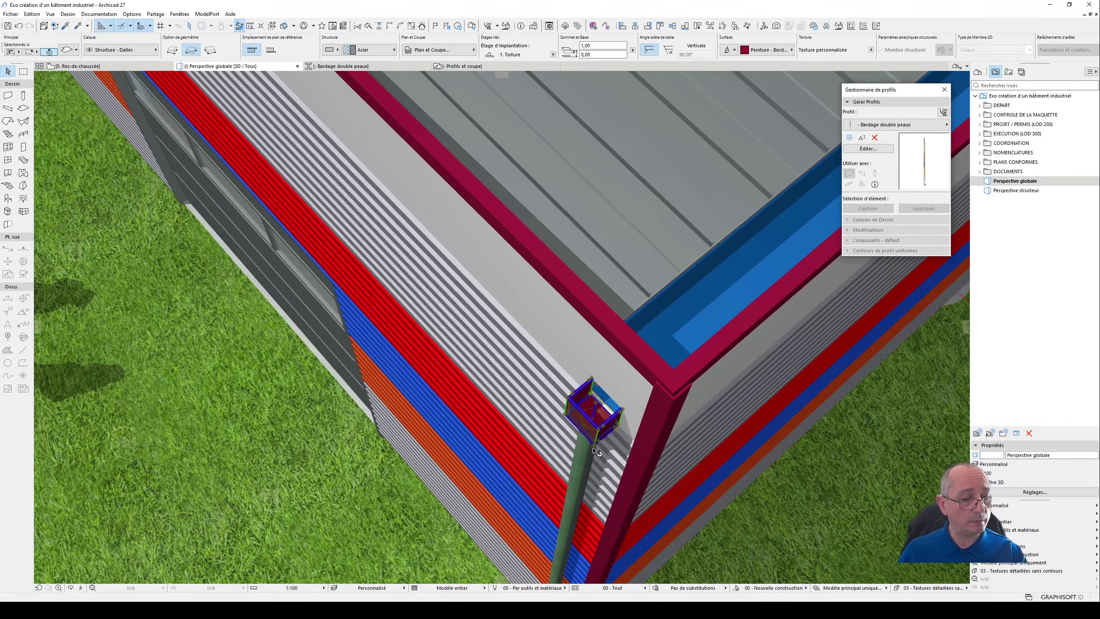
pyautogui.press('Escape')
# - Select the corner downpipe and check how it runs down to the footing
pyautogui.scroll(-1, 626, 411)
pyautogui.scroll(-1, 626, 411)
pyautogui.keyDown('shift'); pyautogui.moveTo(625, 411); pyautogui.dragTo(536, 194, button='middle'); pyautogui.keyUp('shift')
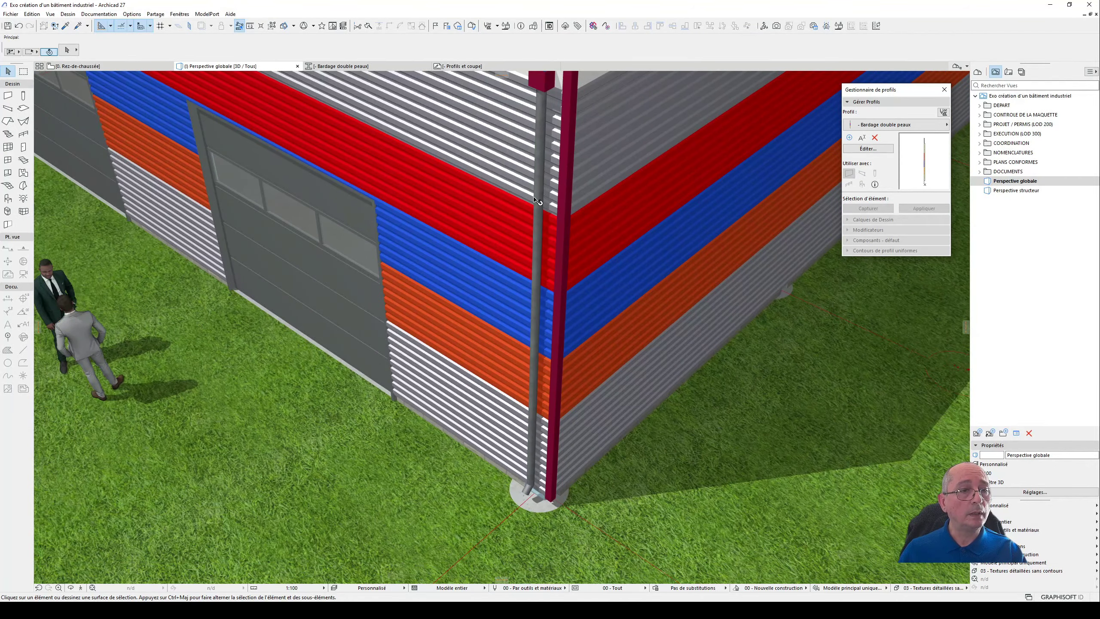
pyautogui.click(537, 201)
pyautogui.scroll(2, 528, 486)
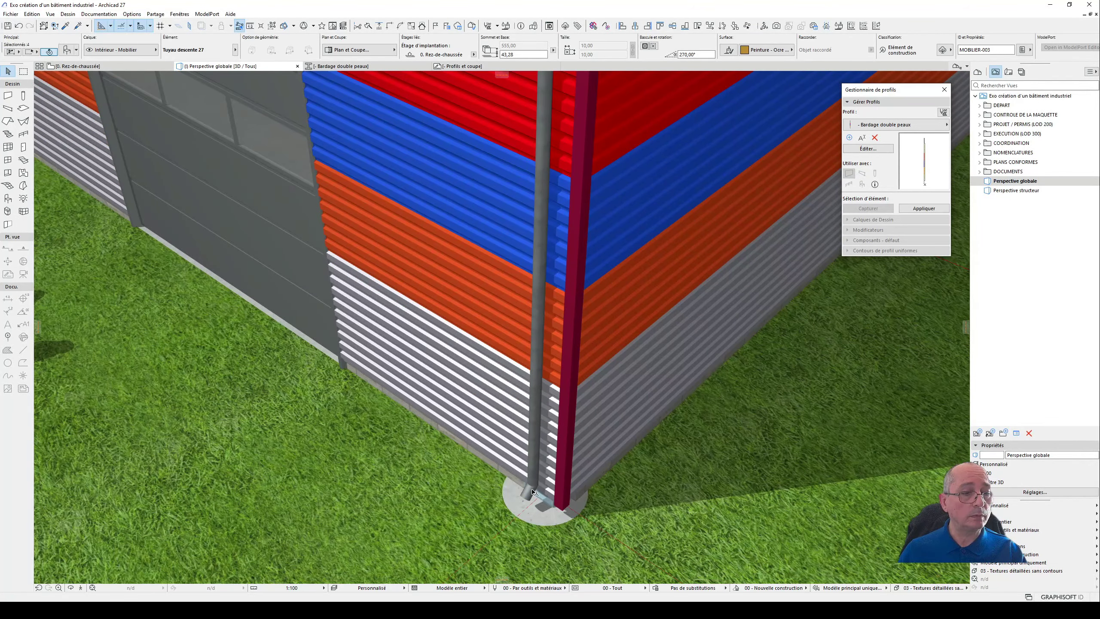
pyautogui.scroll(-5, 557, 217)
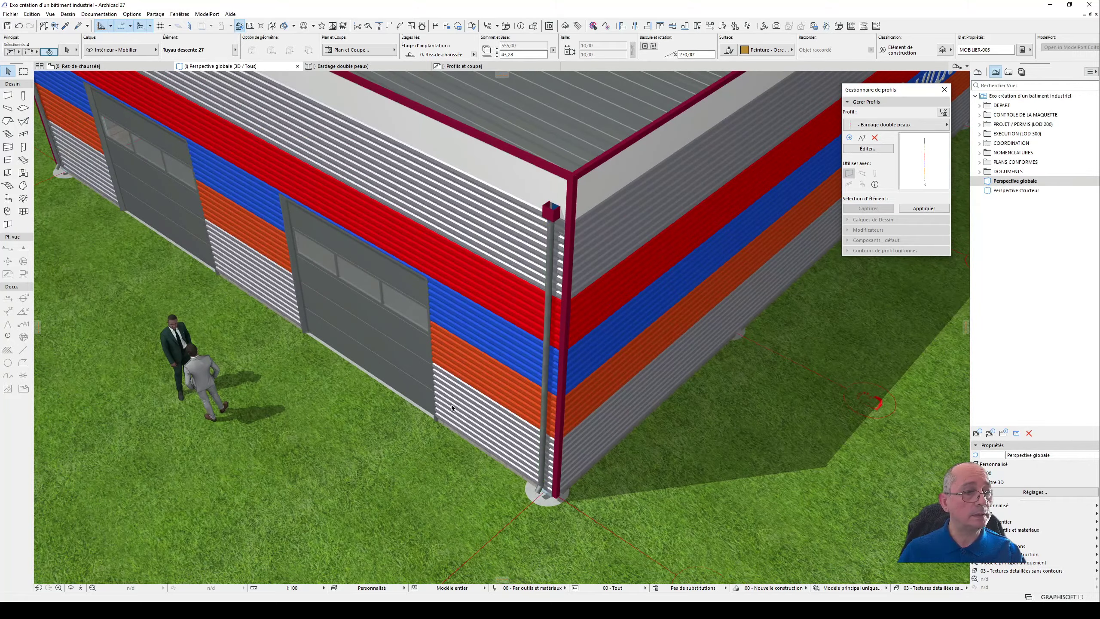
pyautogui.scroll(1, 408, 320)
# - Review the ribbed roof and its skylights, and select the skylight nearest the front corner
pyautogui.moveTo(408, 320); pyautogui.dragTo(427, 555, button='middle')
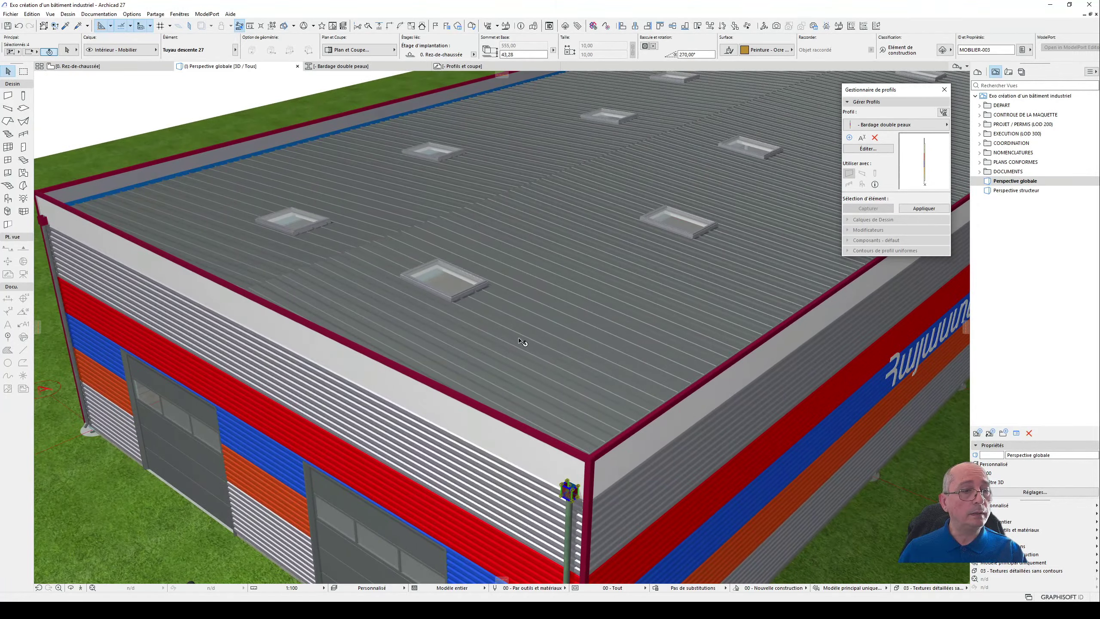
pyautogui.scroll(2, 515, 346)
pyautogui.scroll(2, 476, 230)
pyautogui.click(476, 234)
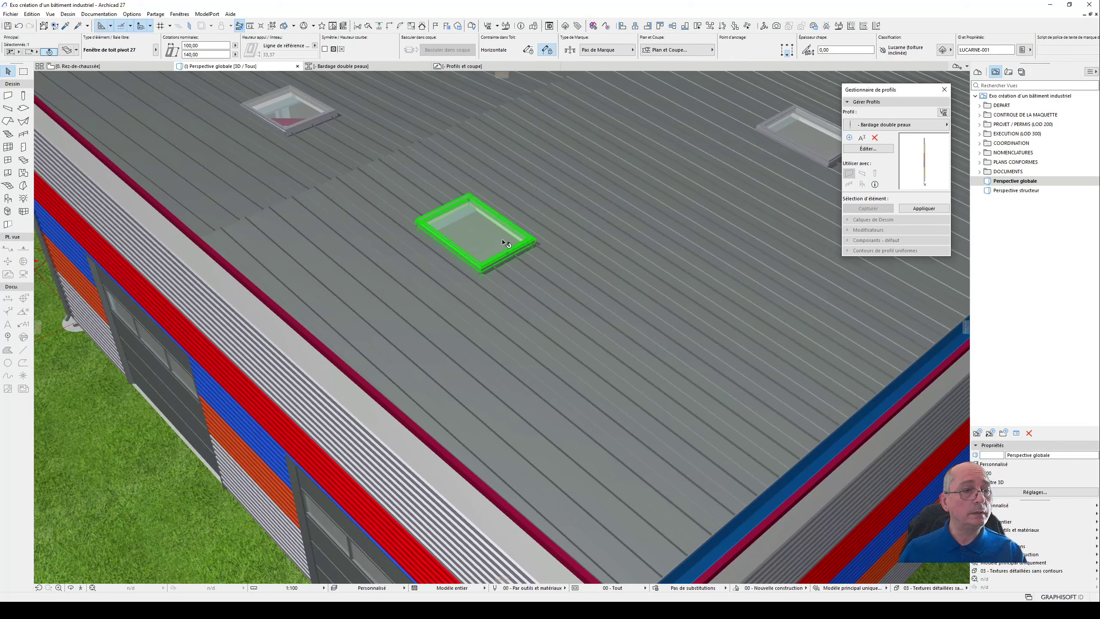
# - Delete the ribbed metal covering from the roof section around the skylight nearest the front corner
pyautogui.click(605, 351)
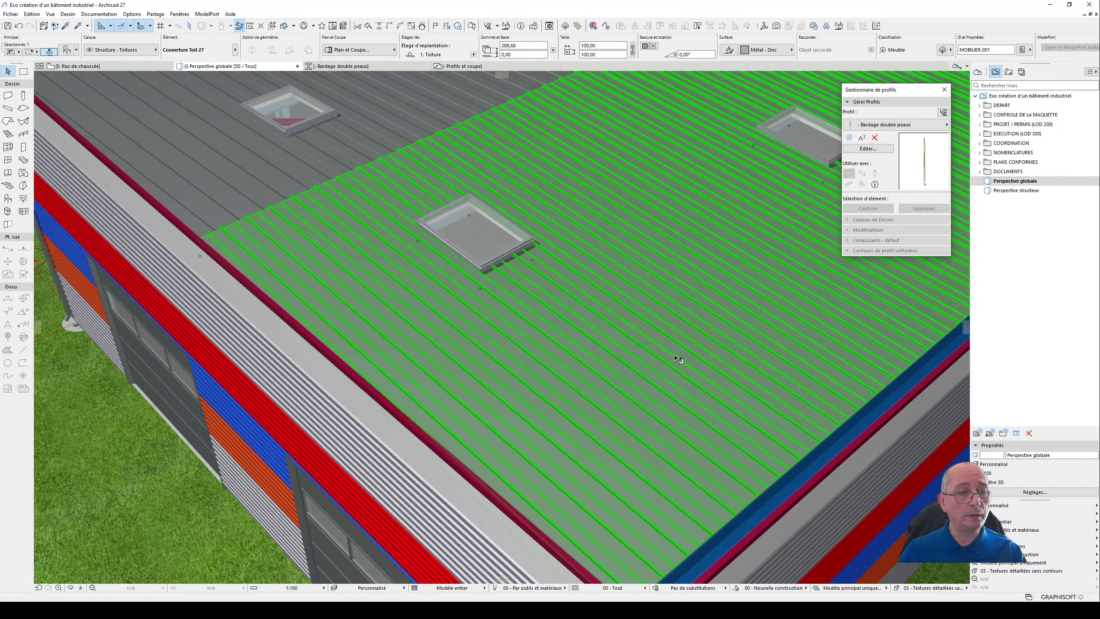
pyautogui.press('Delete')
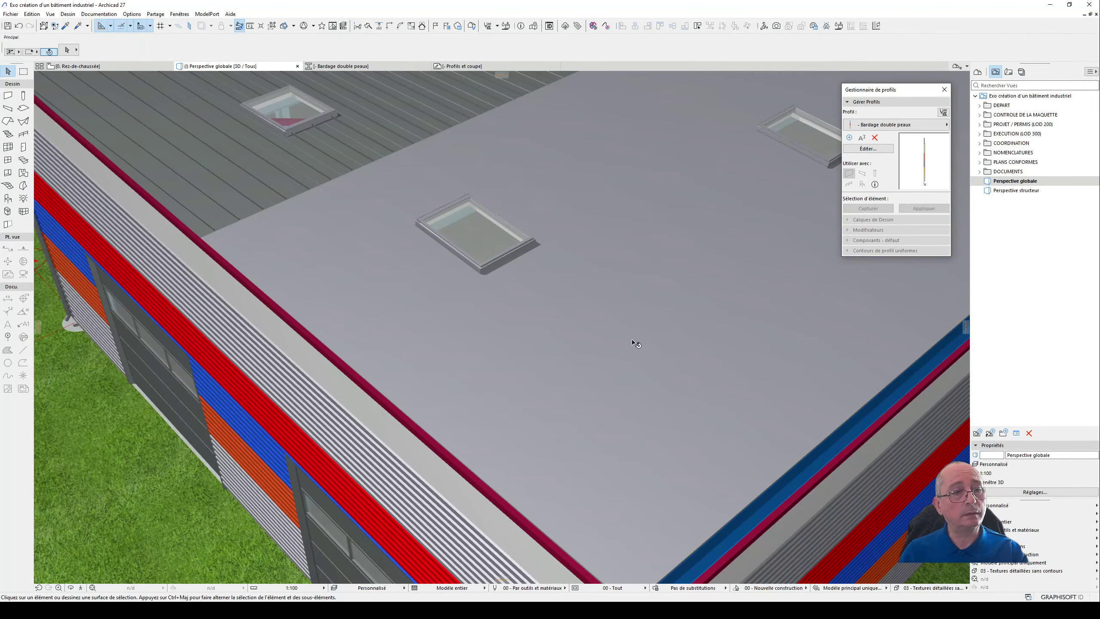
# - Select the bare roof plane under the removed covering and start the Accessoires Toiture command for it
pyautogui.click(576, 342)
pyautogui.keyDown('shift'); pyautogui.moveTo(574, 337); pyautogui.dragTo(345, 331, button='middle'); pyautogui.keyUp('shift')
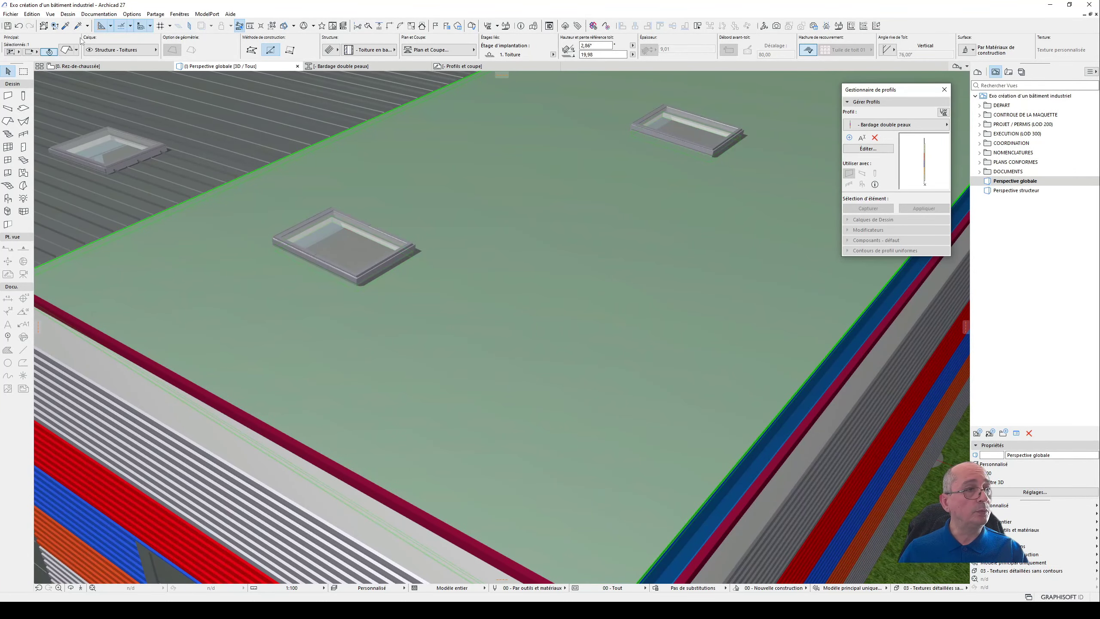
pyautogui.click(32, 14)
pyautogui.moveTo(85, 17)
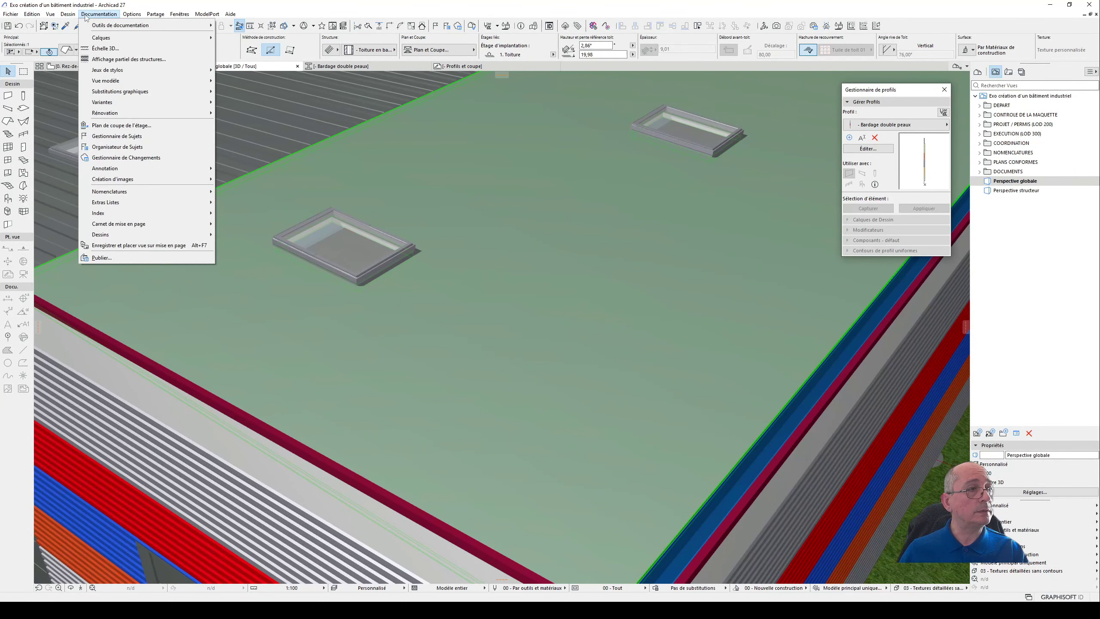
pyautogui.moveTo(11, 16)
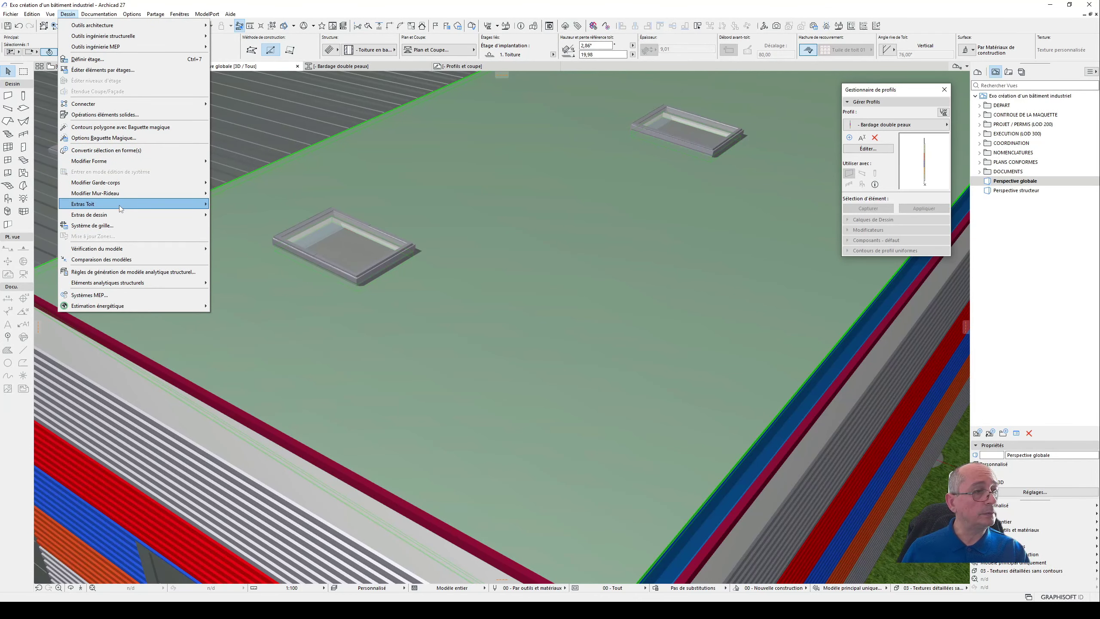
pyautogui.moveTo(121, 210)
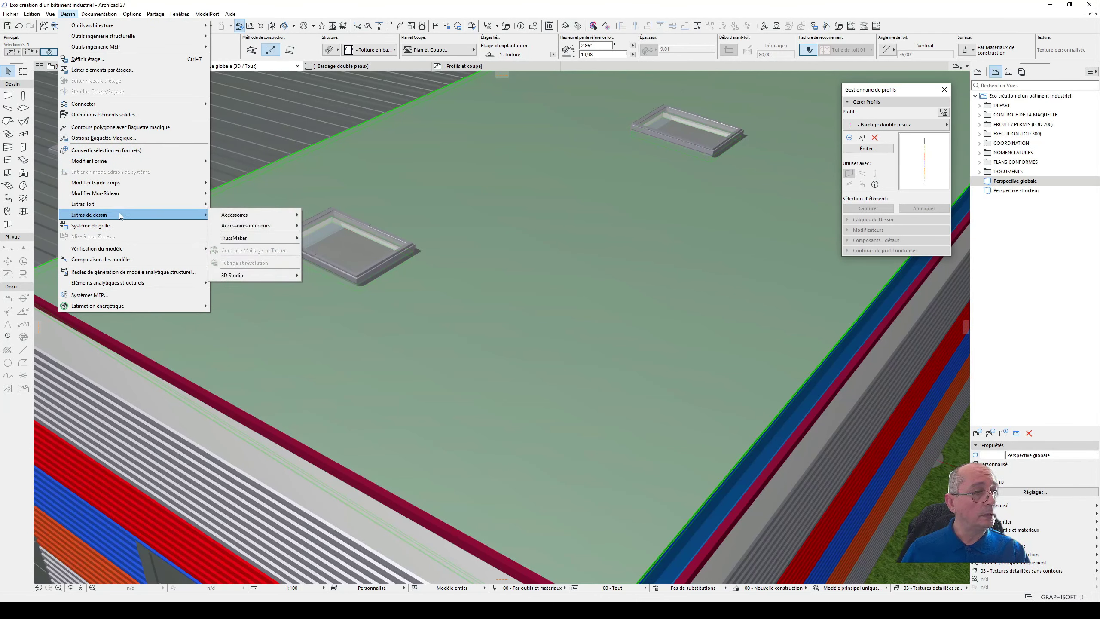
pyautogui.moveTo(277, 217)
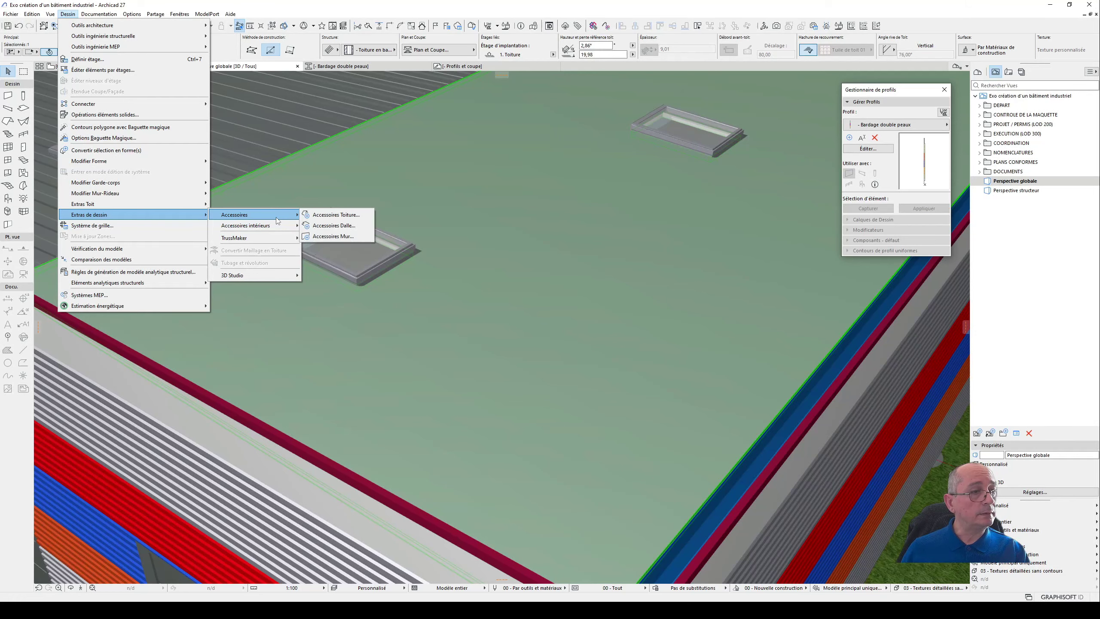
pyautogui.click(352, 216)
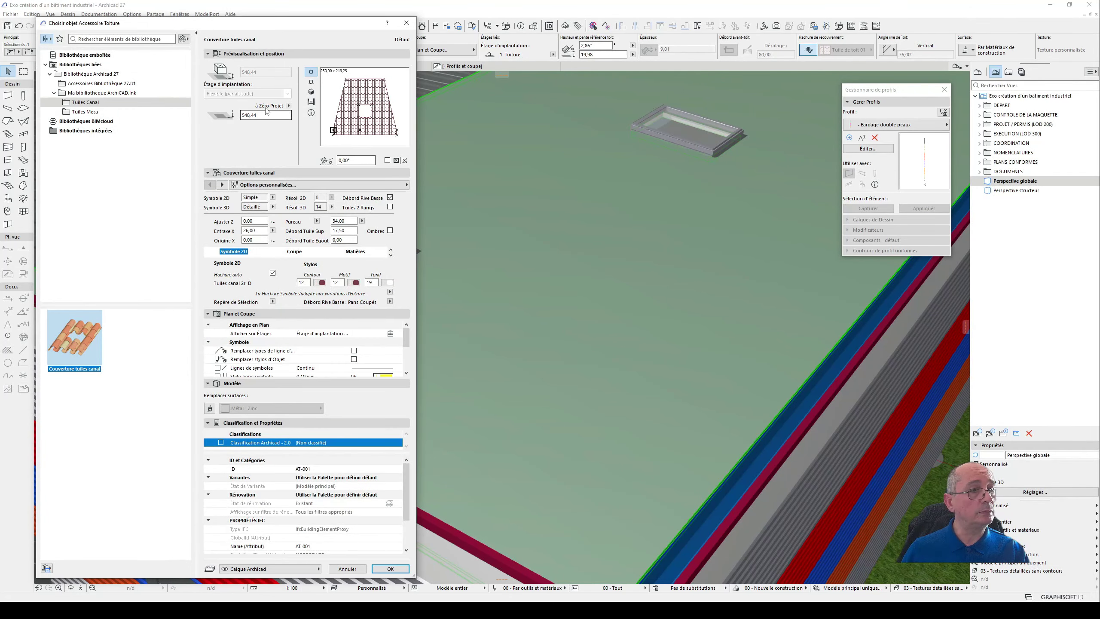
# - Browse the linked libraries for a roof covering object in the Accessoires Bibliothèque 27.lcf folder
pyautogui.click(98, 112)
pyautogui.click(89, 102)
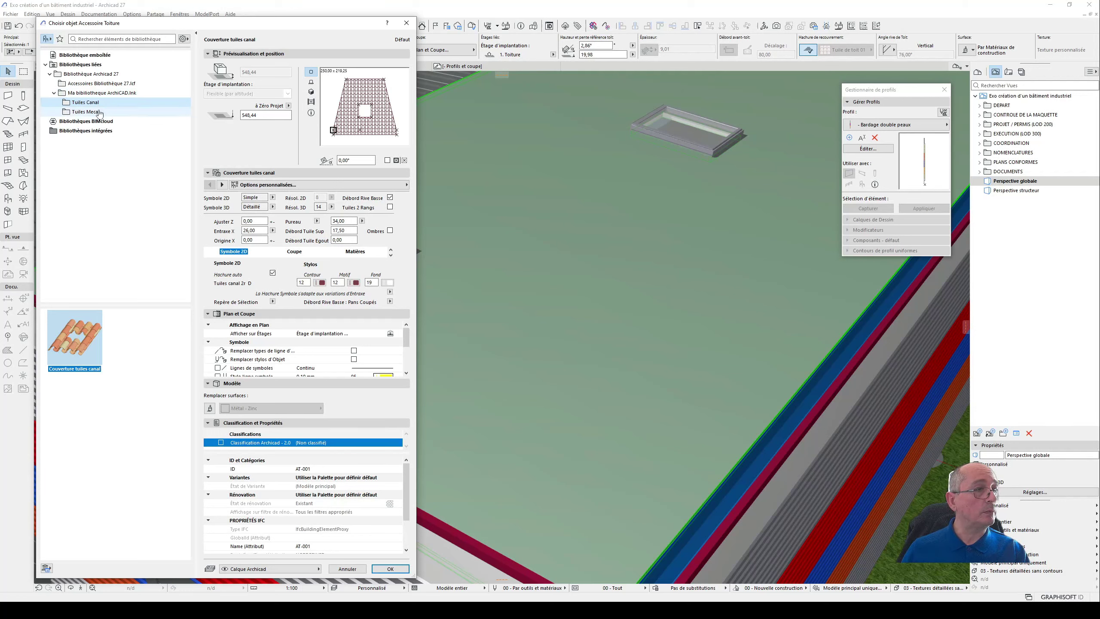
pyautogui.click(92, 84)
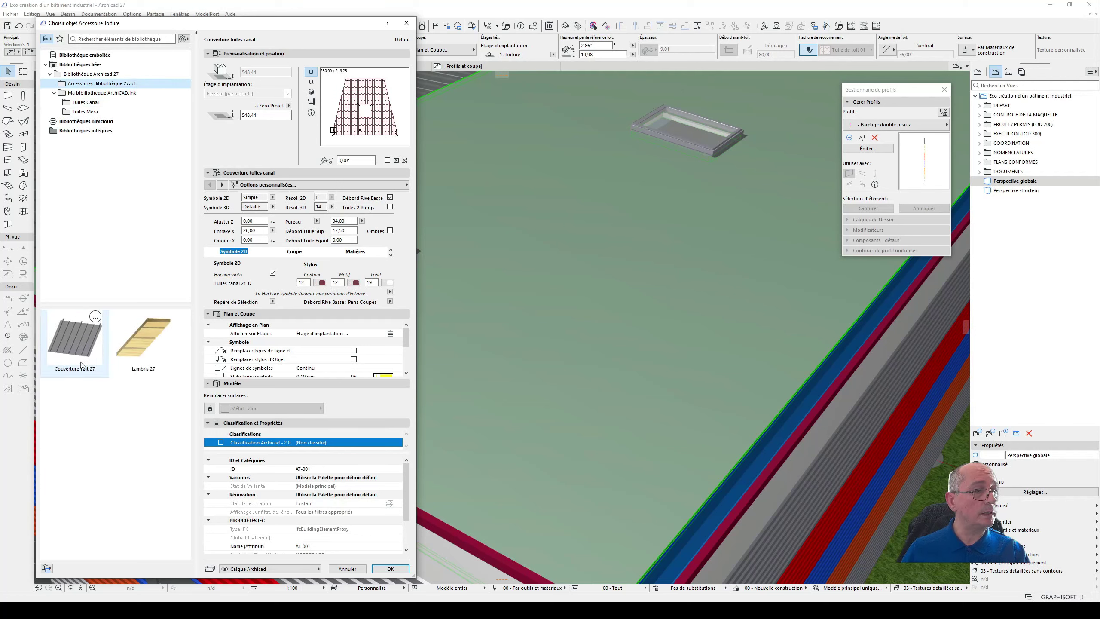
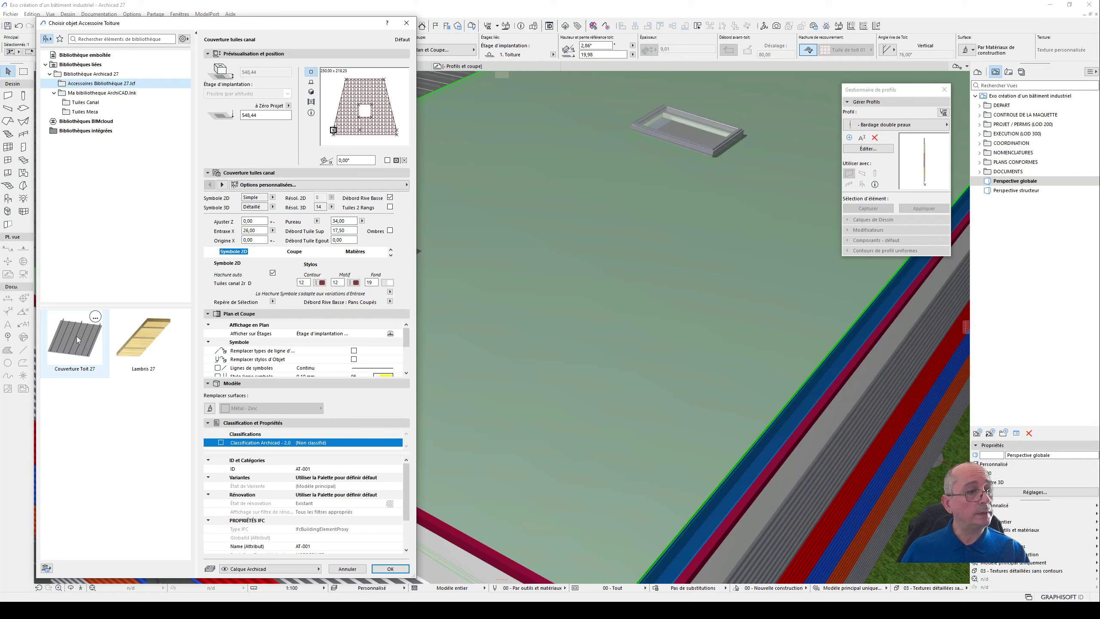
# - Cover the selected roof slope with the Couverture Toit 27 roof accessory, using the Bac acier covering type
pyautogui.click(77, 336)
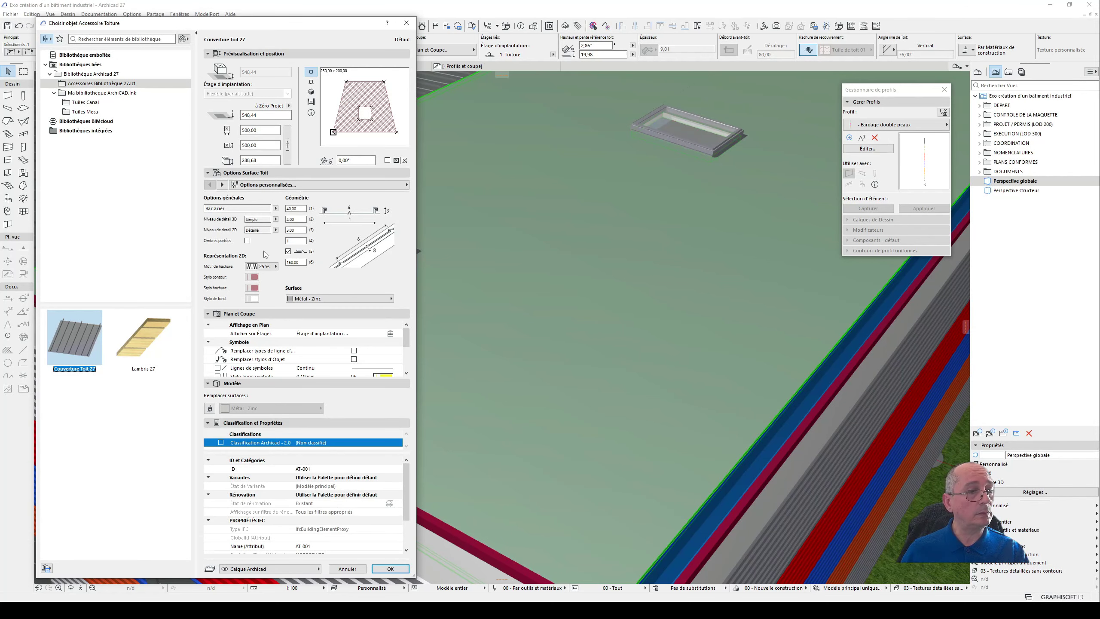
pyautogui.click(390, 569)
pyautogui.scroll(-5, 587, 273)
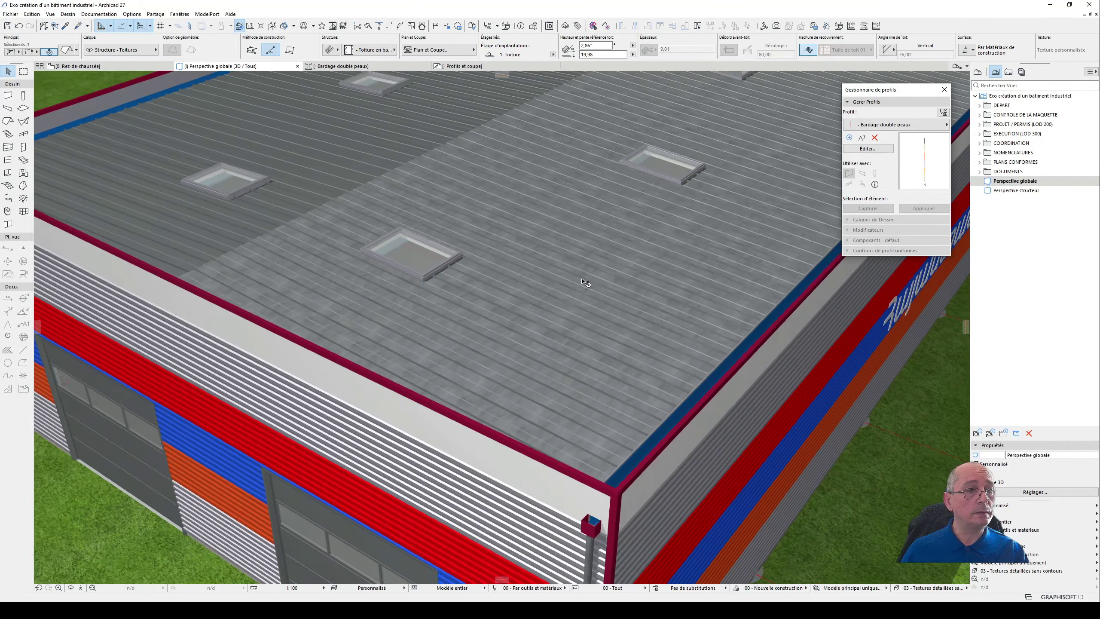
pyautogui.keyDown('shift'); pyautogui.moveTo(507, 262); pyautogui.dragTo(438, 245, button='middle'); pyautogui.keyUp('shift')
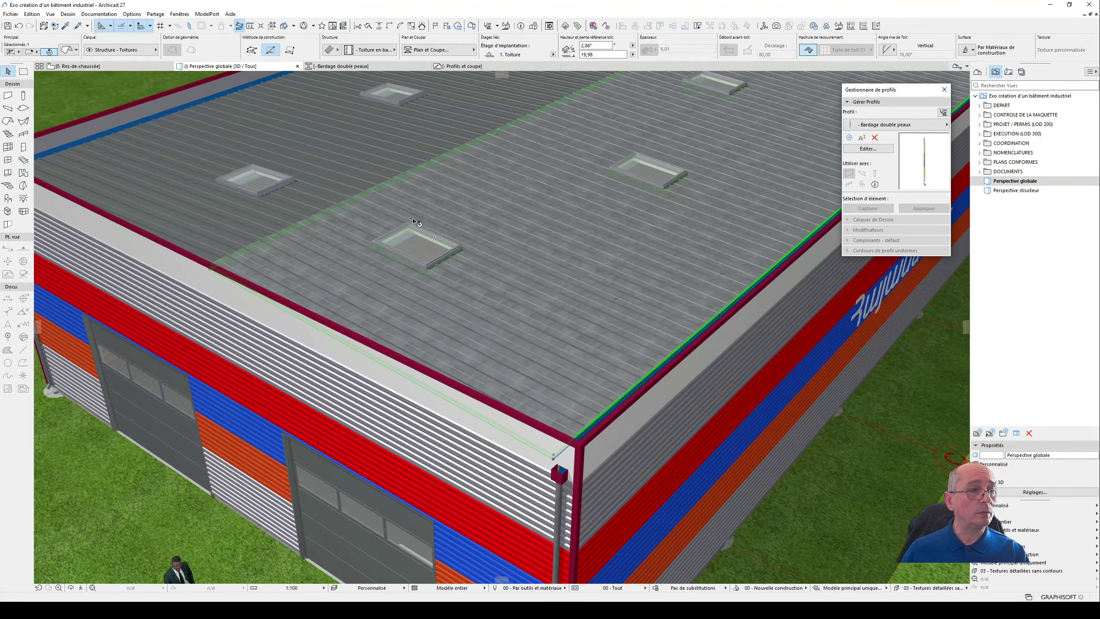
pyautogui.scroll(5, 571, 308)
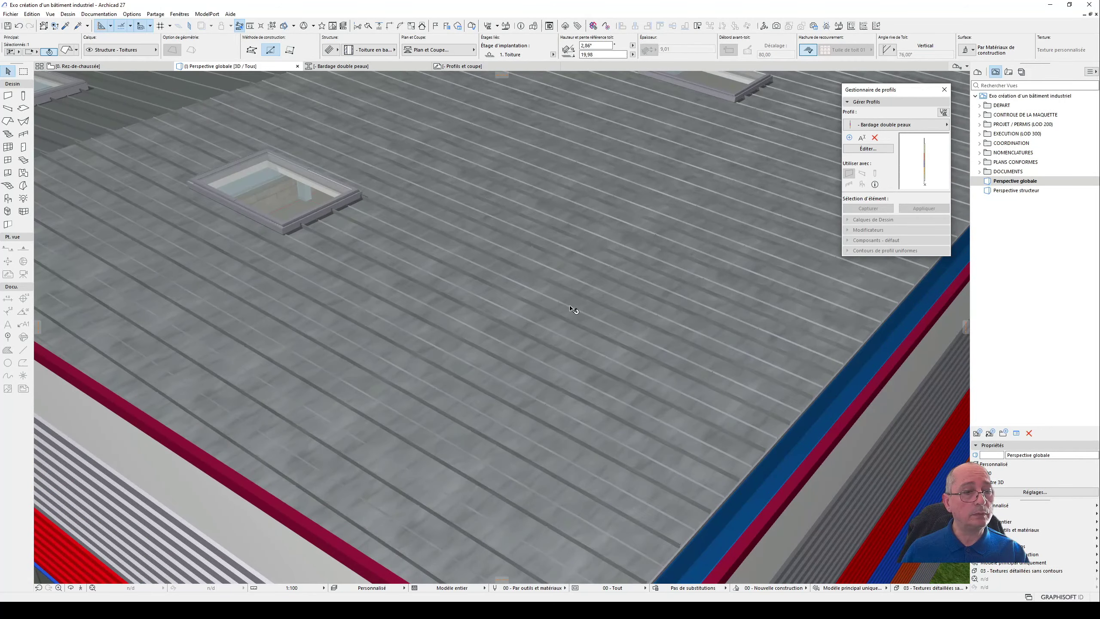
pyautogui.scroll(-3, 572, 309)
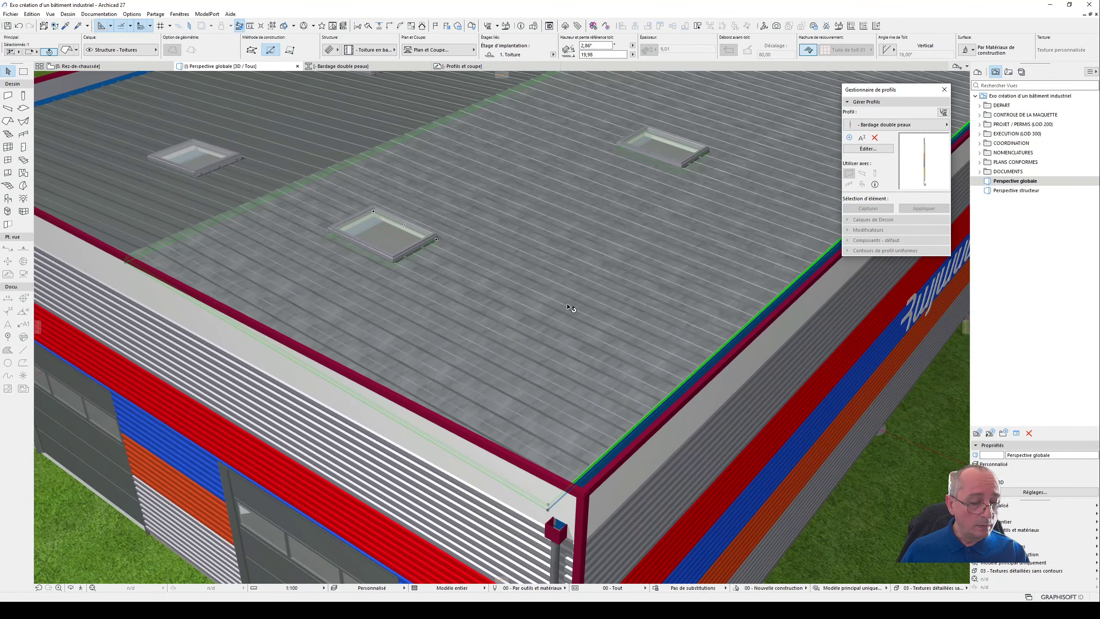
# - Delete the Bac acier covering from the roof slope, leaving the roof's own settings unchanged
pyautogui.doubleClick(548, 314)
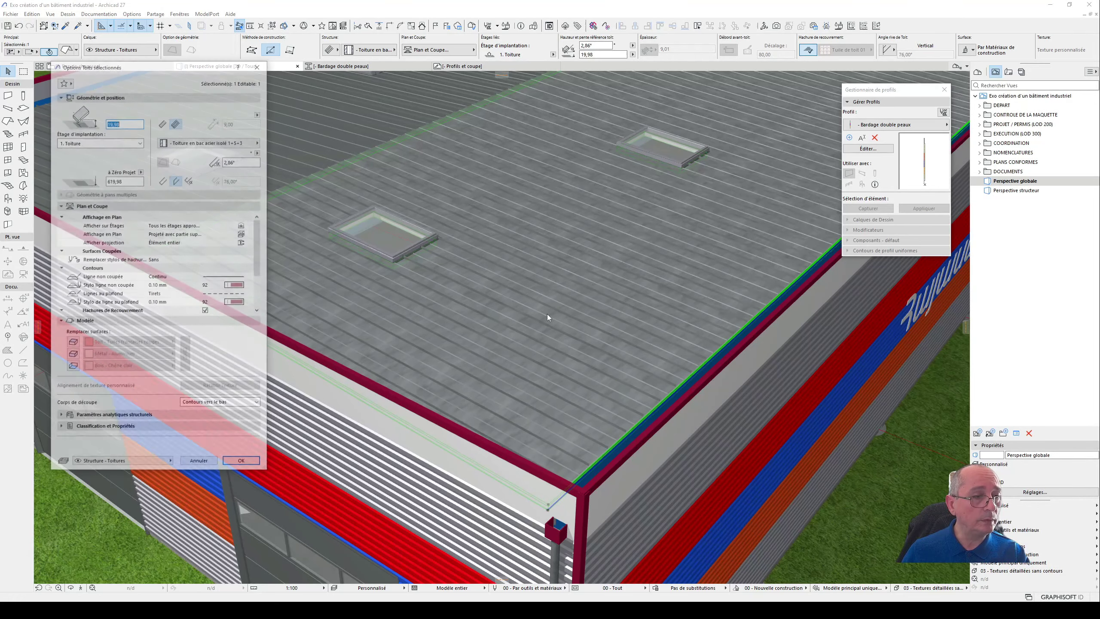
pyautogui.click(199, 463)
pyautogui.click(437, 339)
pyautogui.press('Delete')
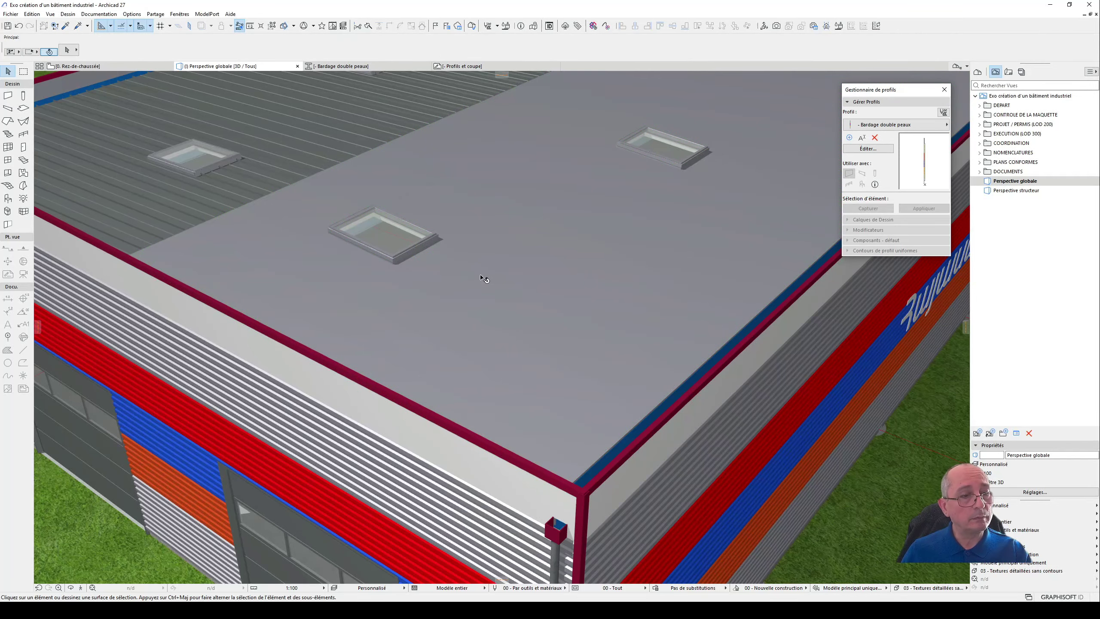
# - Select the bare roof slope and add a Couverture Toit 27 roof accessory set to Tuiles normales
pyautogui.click(480, 276)
pyautogui.hotkey('ctrl', 't')
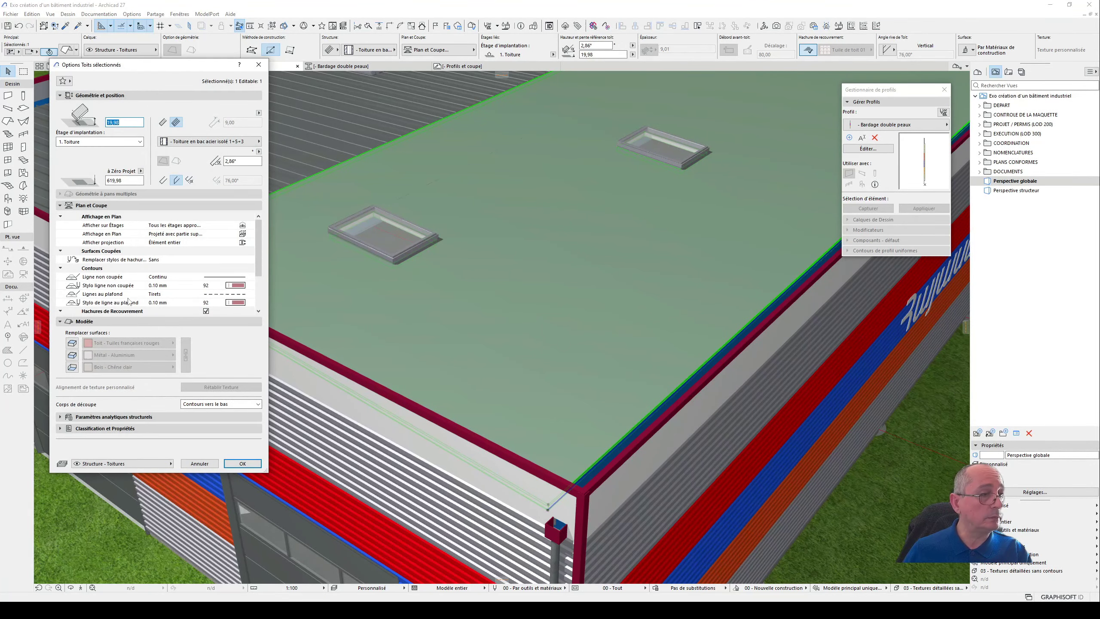
pyautogui.click(259, 64)
pyautogui.click(66, 14)
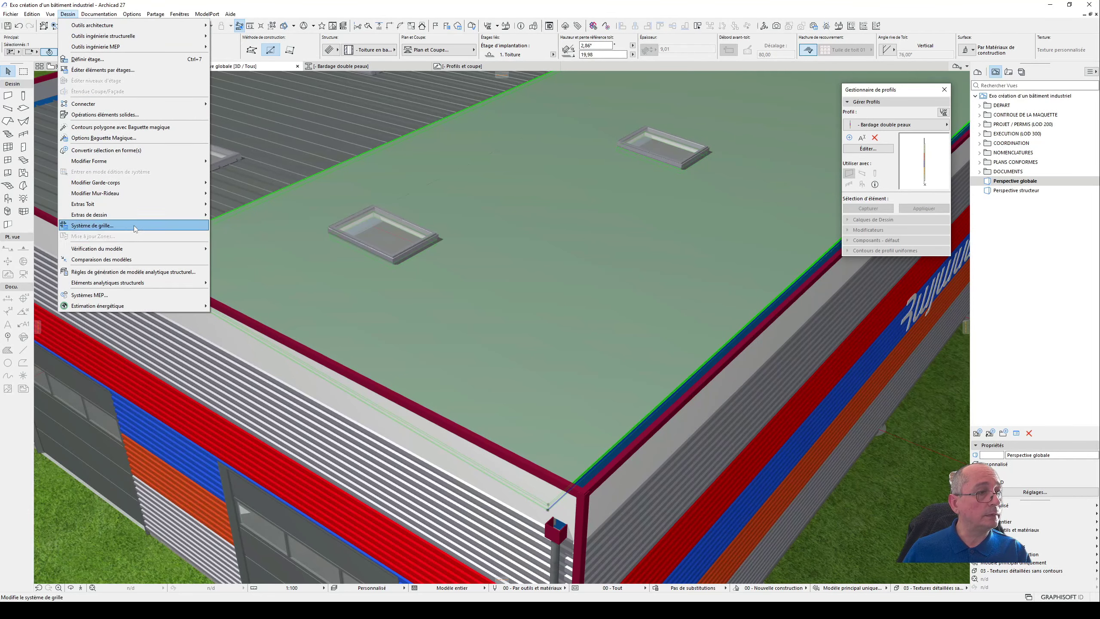
pyautogui.moveTo(129, 214)
pyautogui.moveTo(292, 215)
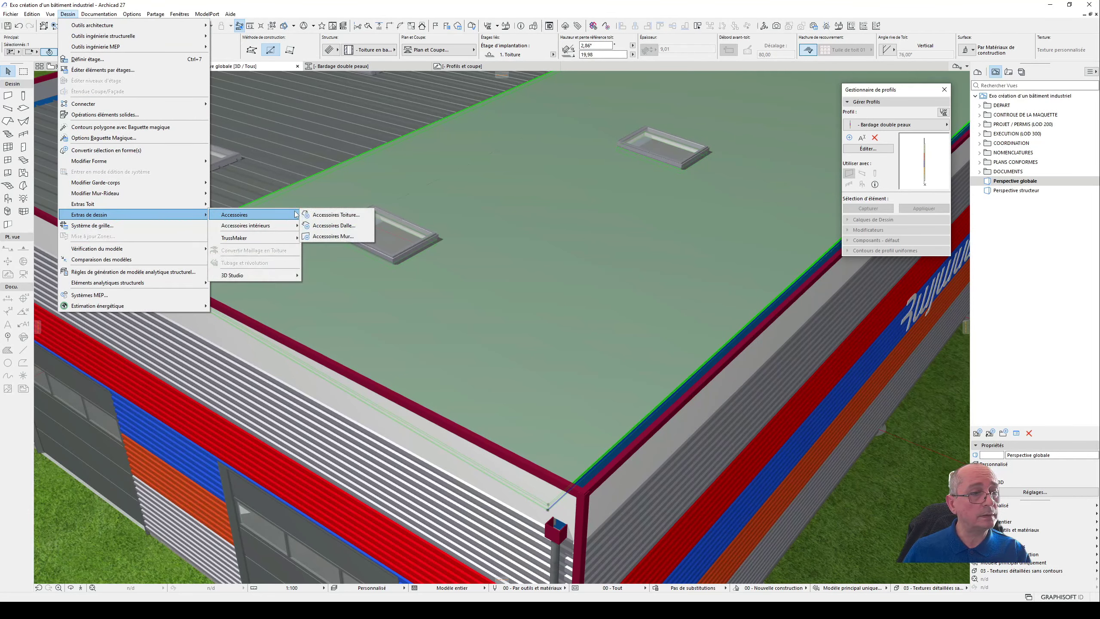
pyautogui.click(336, 215)
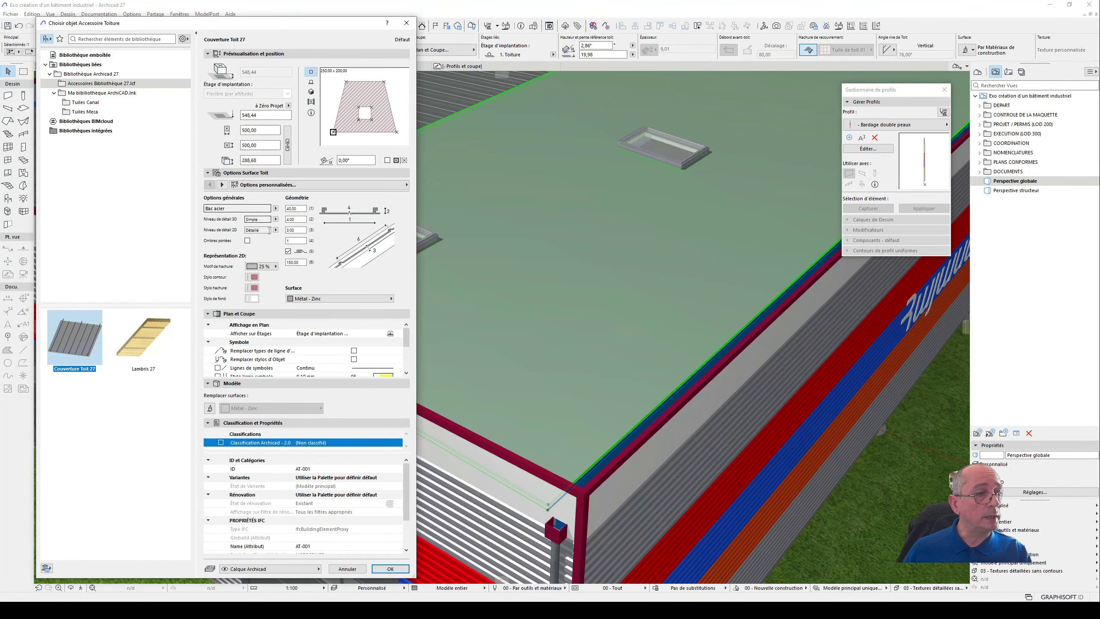
pyautogui.click(271, 208)
pyautogui.click(276, 208)
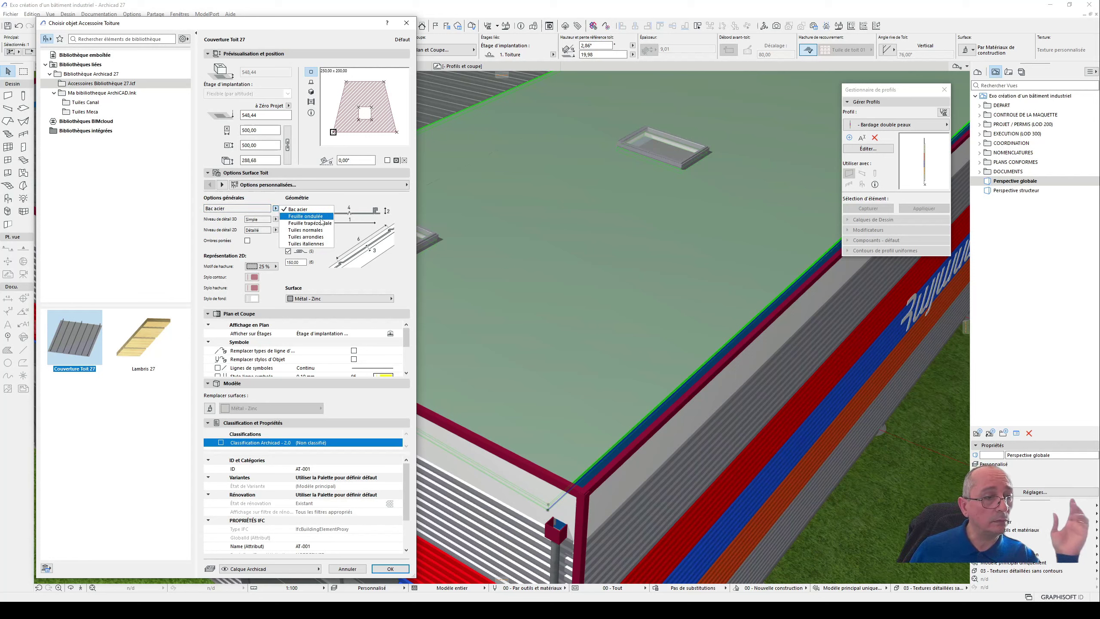
pyautogui.click(324, 234)
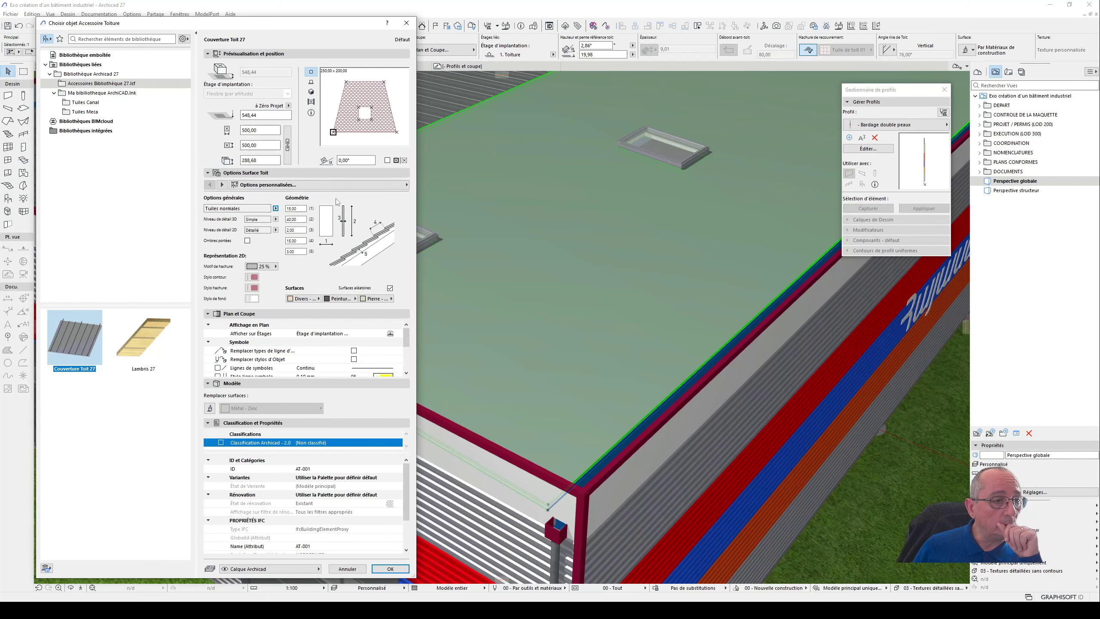
pyautogui.click(390, 568)
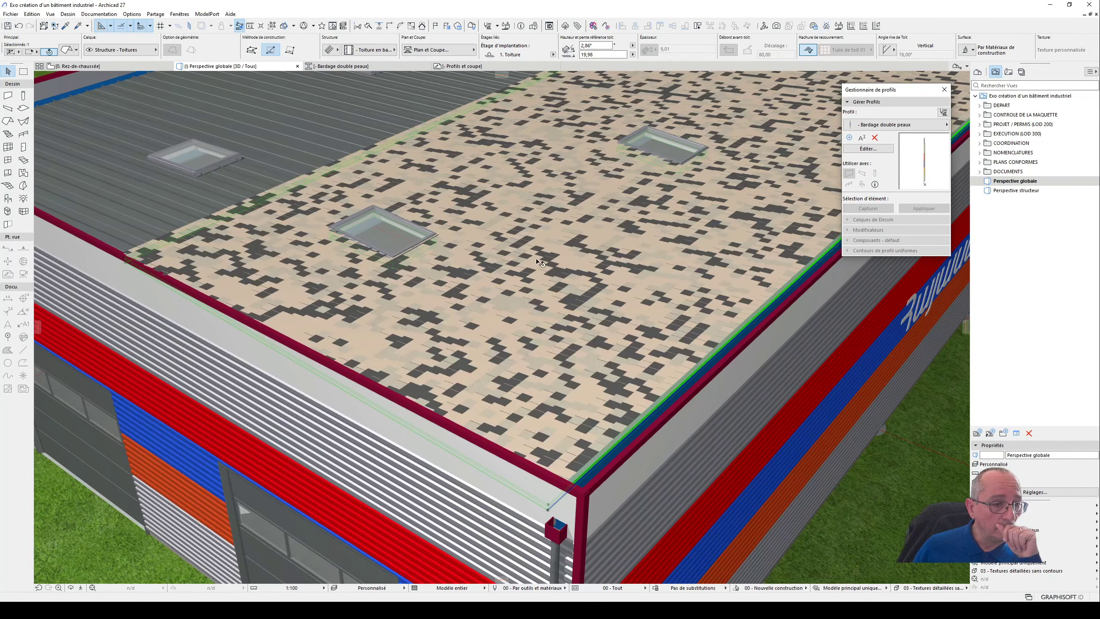
pyautogui.scroll(3, 539, 262)
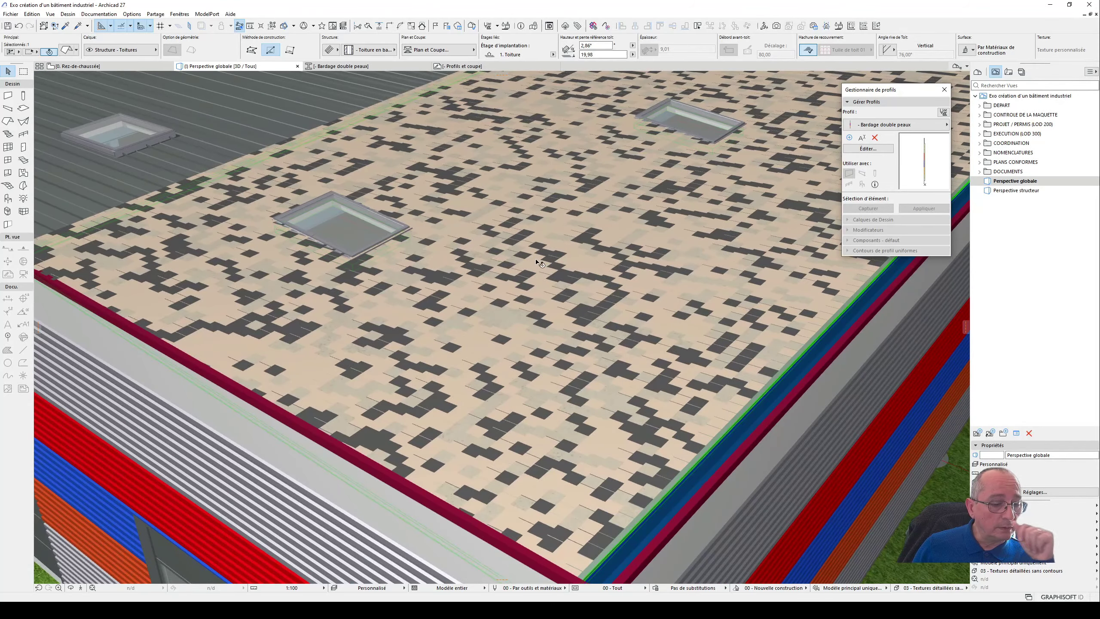
pyautogui.hotkey('ctrl', 't')
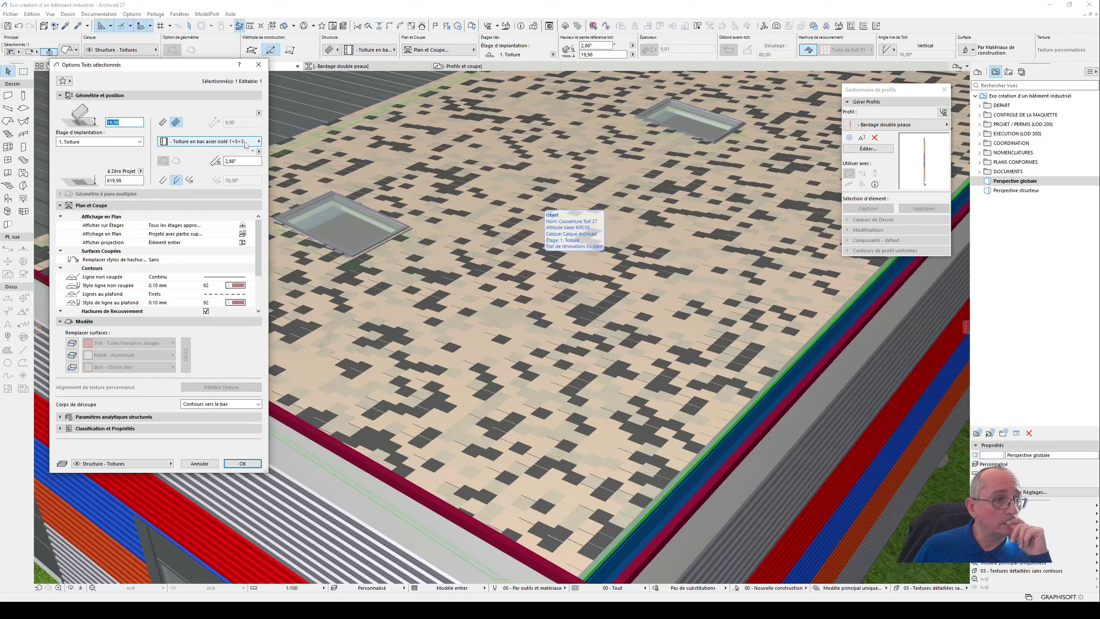
pyautogui.click(259, 64)
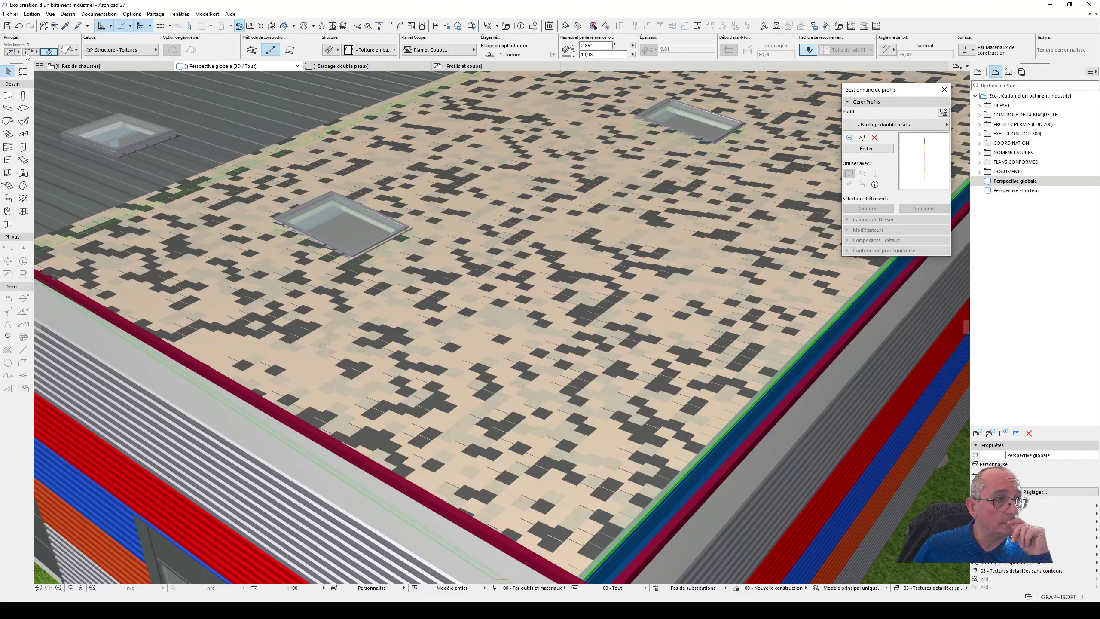
pyautogui.click(68, 15)
pyautogui.click(69, 17)
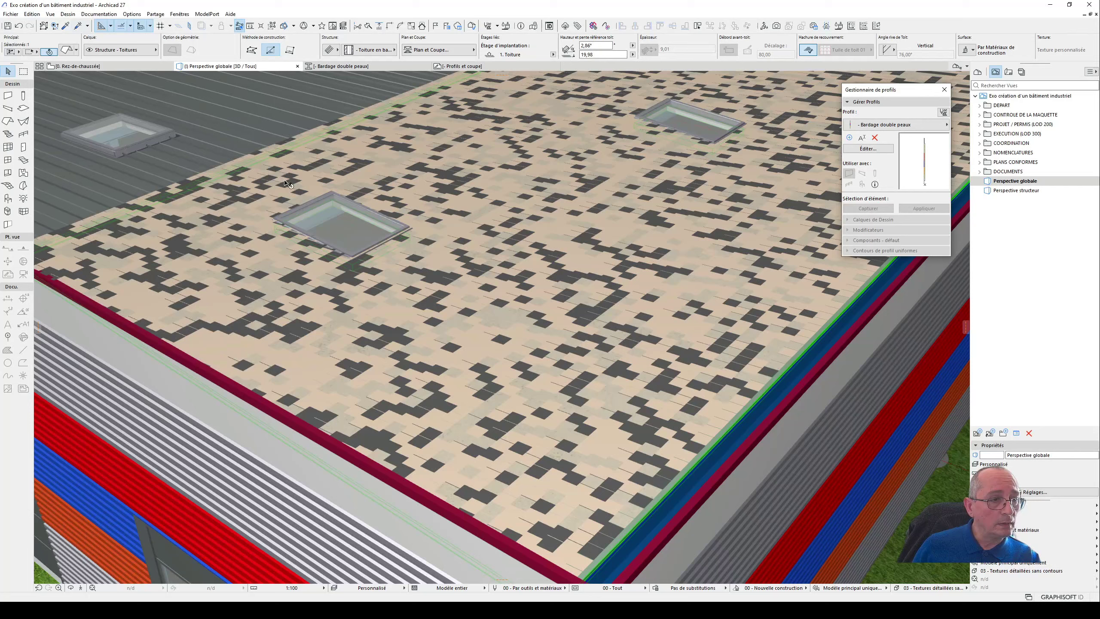
# - Change the covering type of the tiled roof accessory object to Tuiles arrondies
pyautogui.click(292, 296)
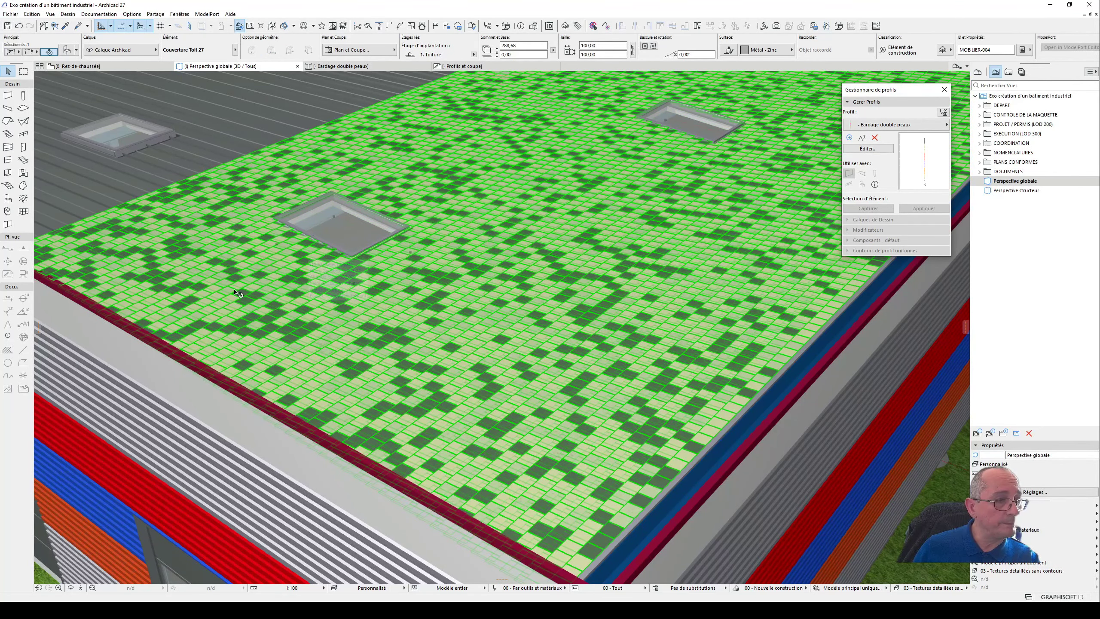
pyautogui.doubleClick(301, 312)
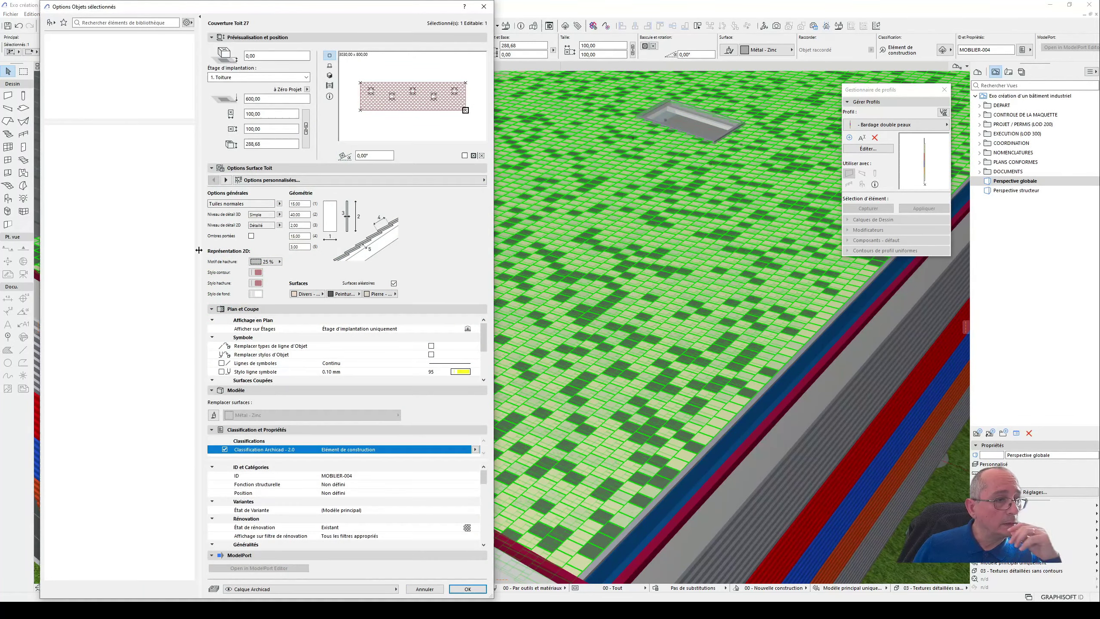
pyautogui.click(280, 204)
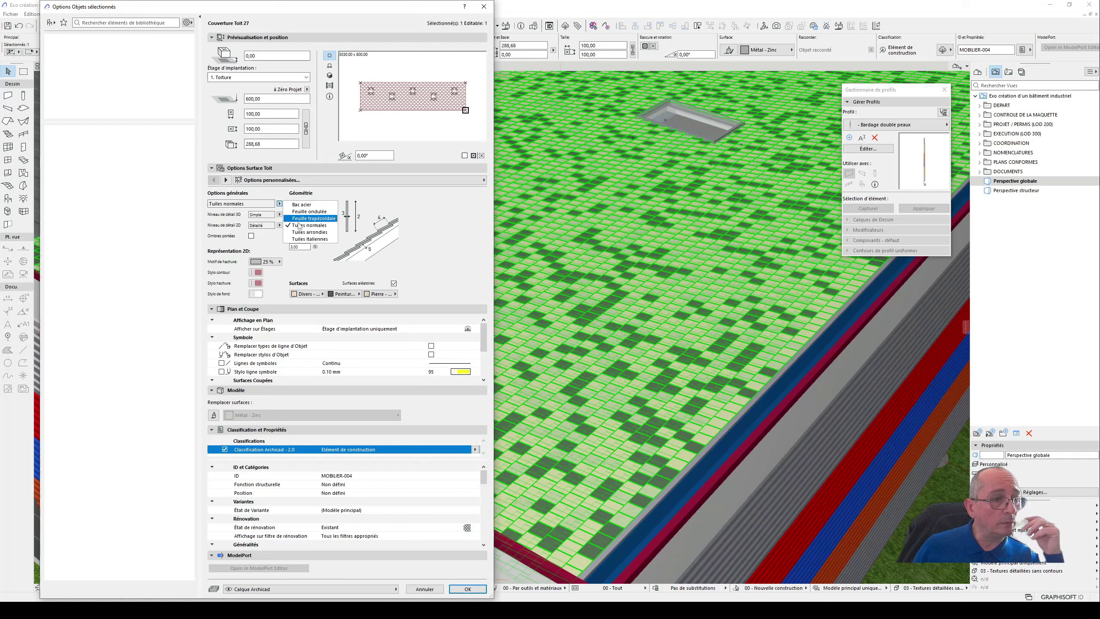
pyautogui.click(306, 234)
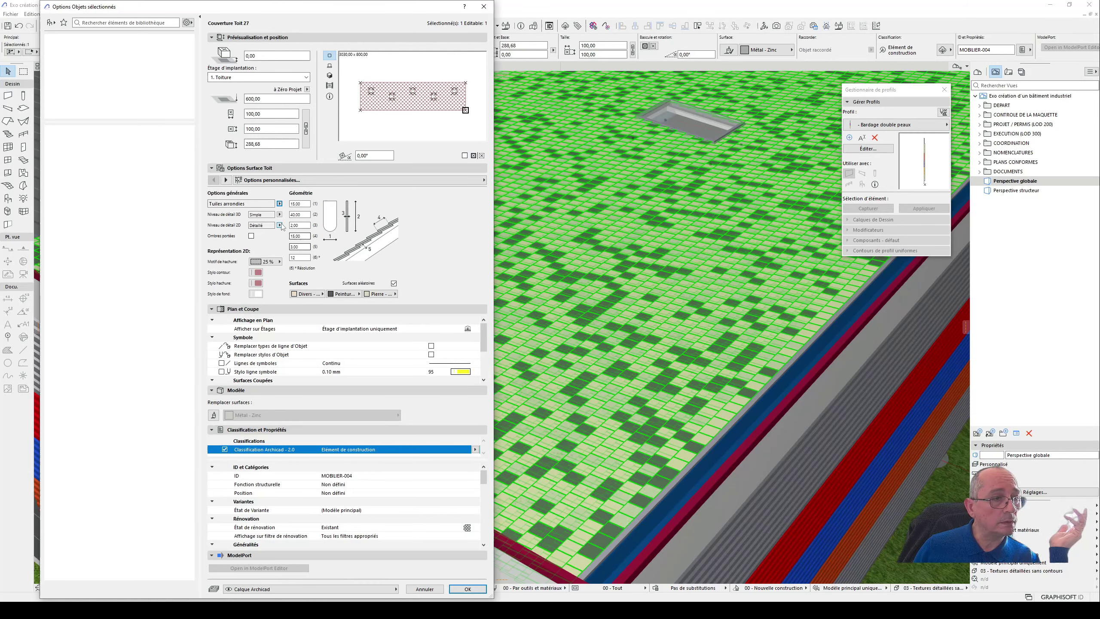
pyautogui.click(467, 589)
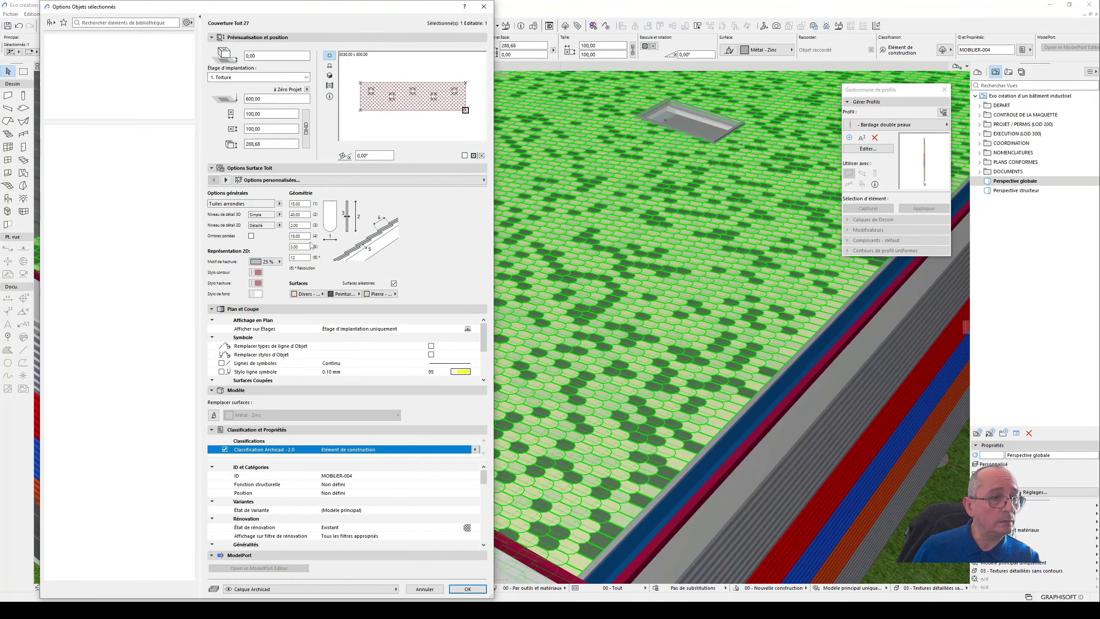
# - Switch the roof covering object to Tuiles italiennes and inspect the tiles along the roof edge
pyautogui.click(279, 204)
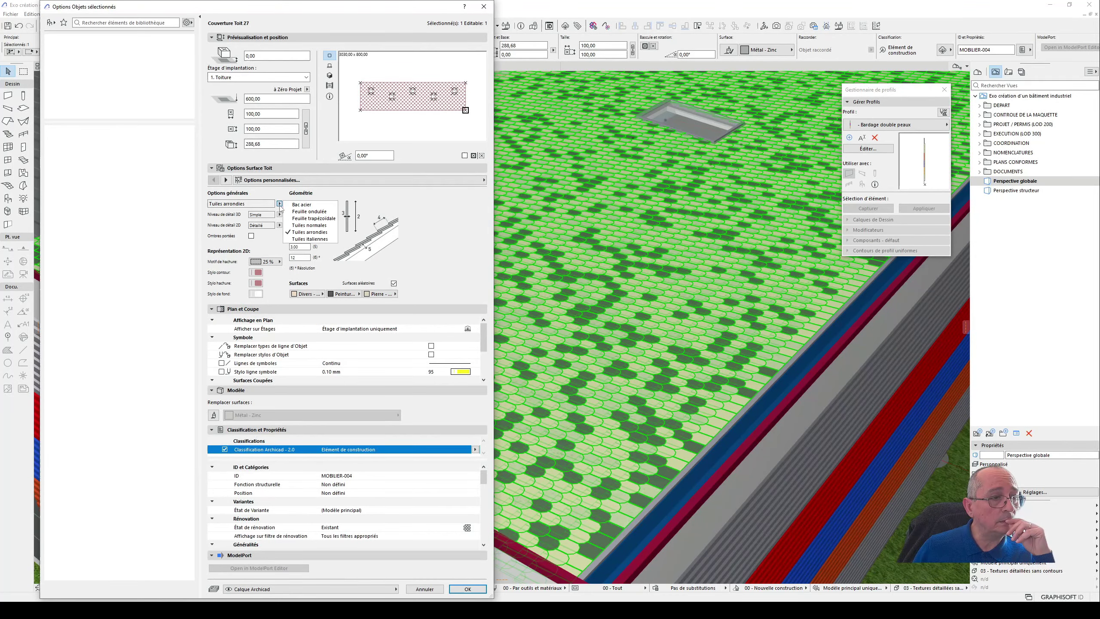
pyautogui.click(309, 239)
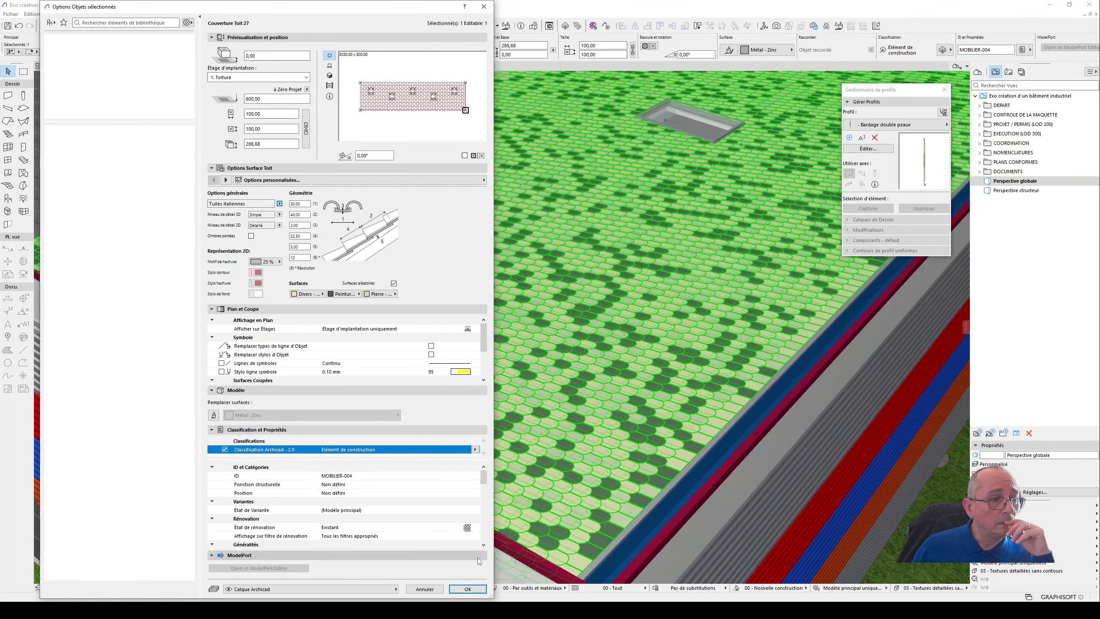
pyautogui.click(479, 588)
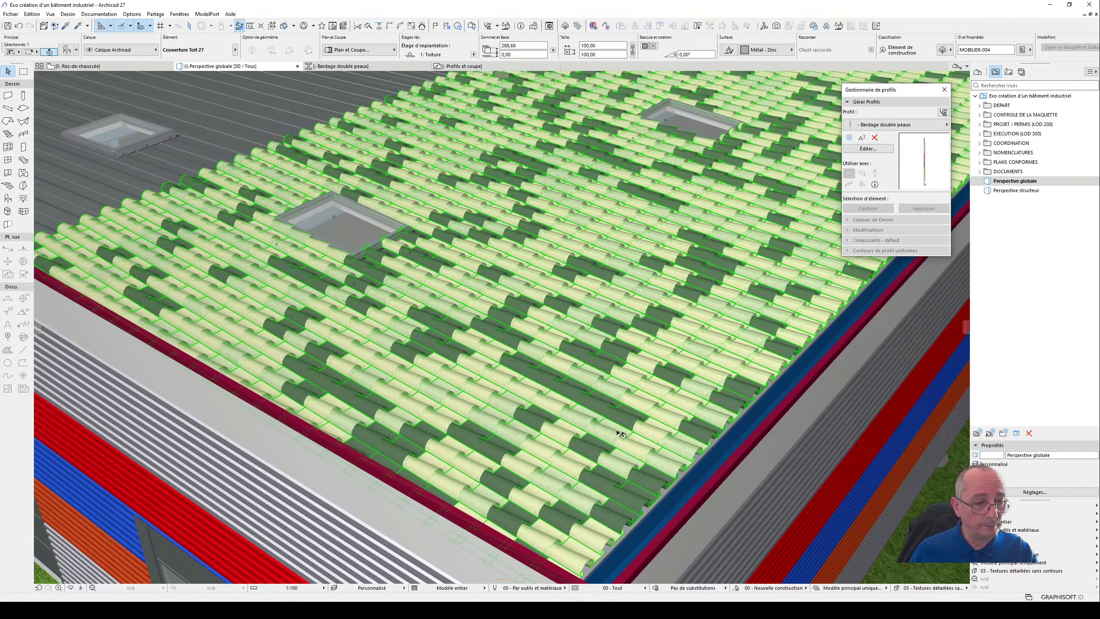
pyautogui.keyDown('shift'); pyautogui.moveTo(617, 432); pyautogui.dragTo(533, 429, button='middle'); pyautogui.keyUp('shift')
pyautogui.scroll(5, 327, 380)
pyautogui.scroll(4, 333, 349)
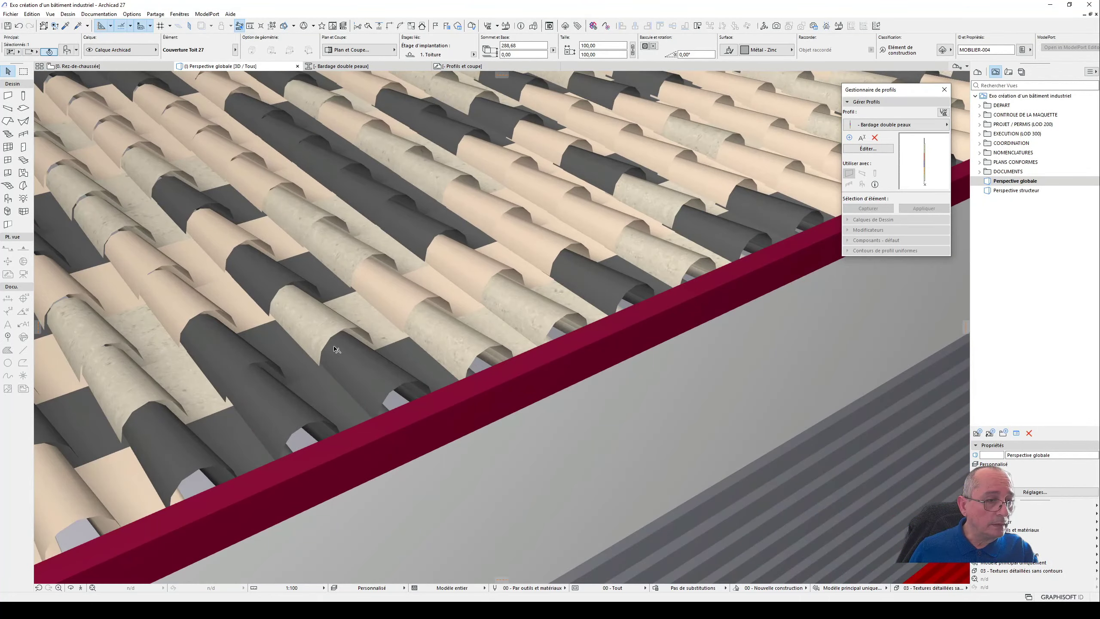
pyautogui.scroll(-5, 349, 342)
pyautogui.moveTo(363, 381); pyautogui.dragTo(603, 385, button='middle')
pyautogui.scroll(-5, 605, 387)
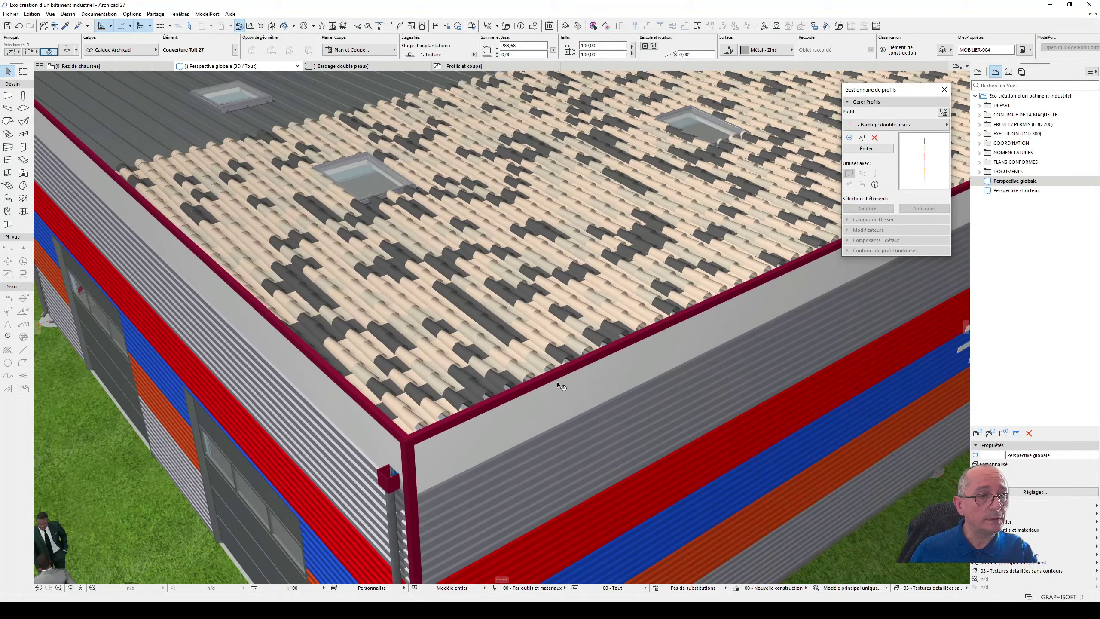
pyautogui.scroll(5, 581, 336)
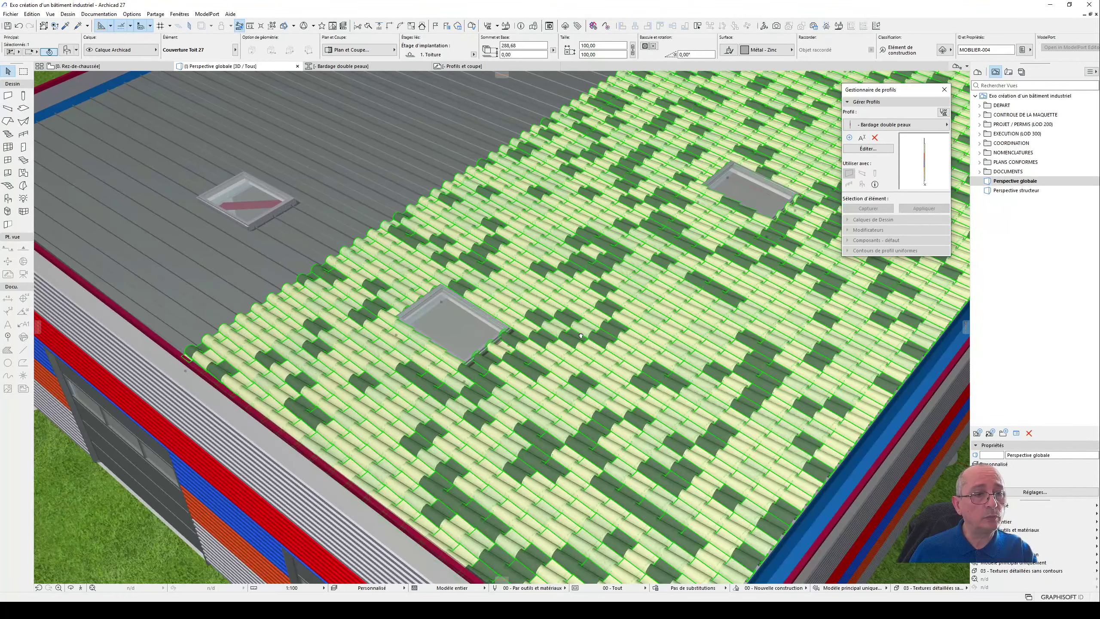
# - Delete the Tuiles italiennes covering and select the bare roof slope underneath
pyautogui.click(617, 326)
pyautogui.hotkey('ctrl', 't')
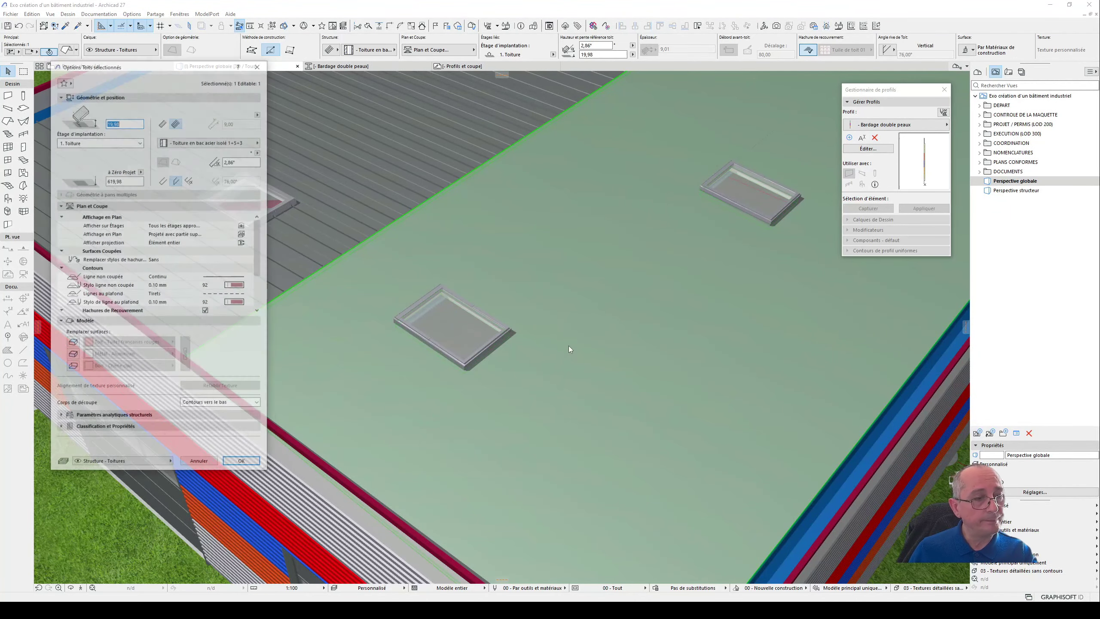
pyautogui.click(258, 67)
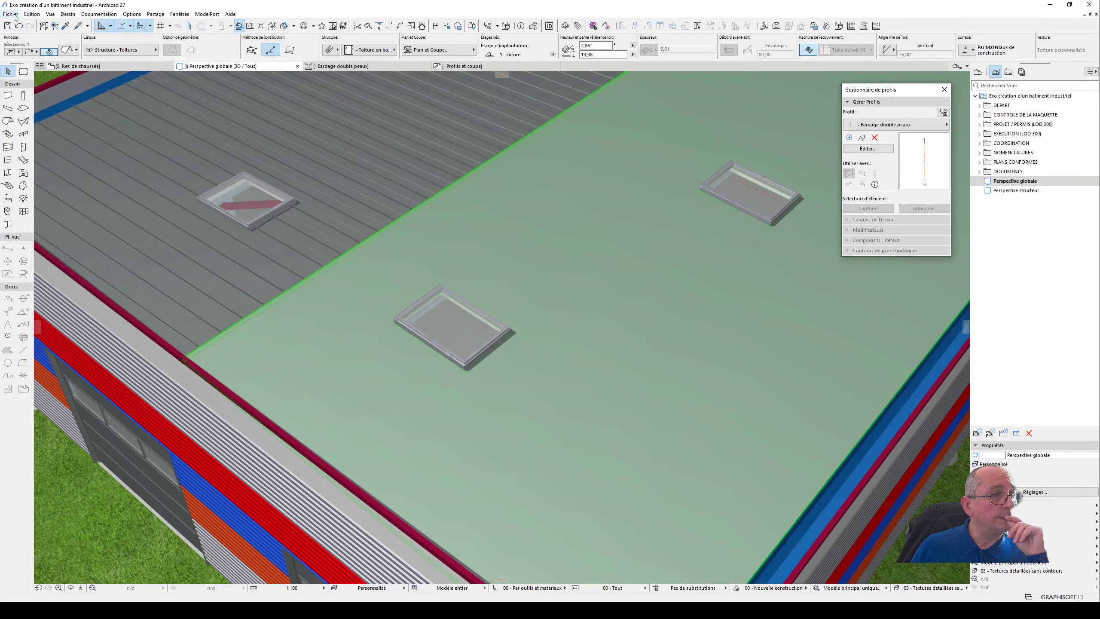
# - Browse the Tuiles Canal library folder and add a Couverture Toit 27 accessory set to Tuiles normales to the selected roof slope
pyautogui.click(11, 13)
pyautogui.click(14, 16)
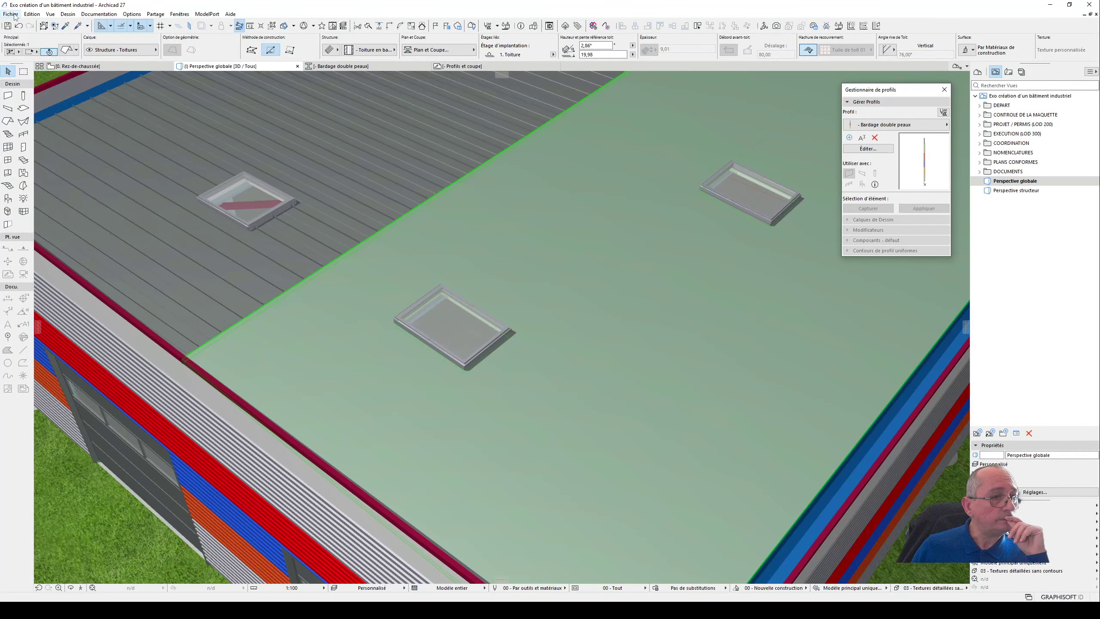
pyautogui.click(67, 14)
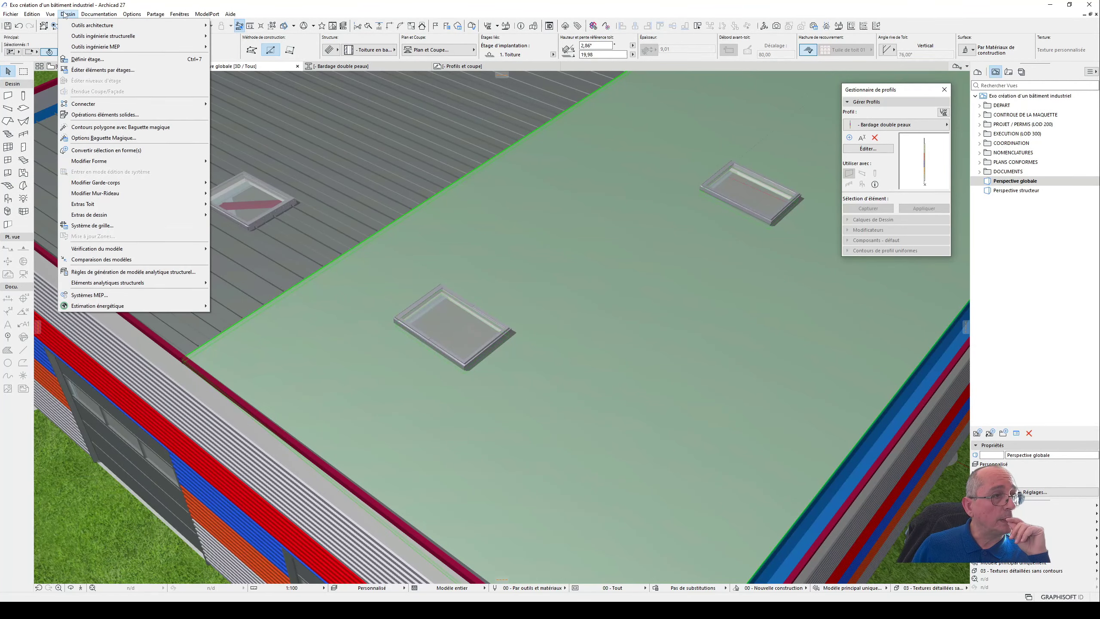
pyautogui.moveTo(114, 215)
pyautogui.moveTo(230, 219)
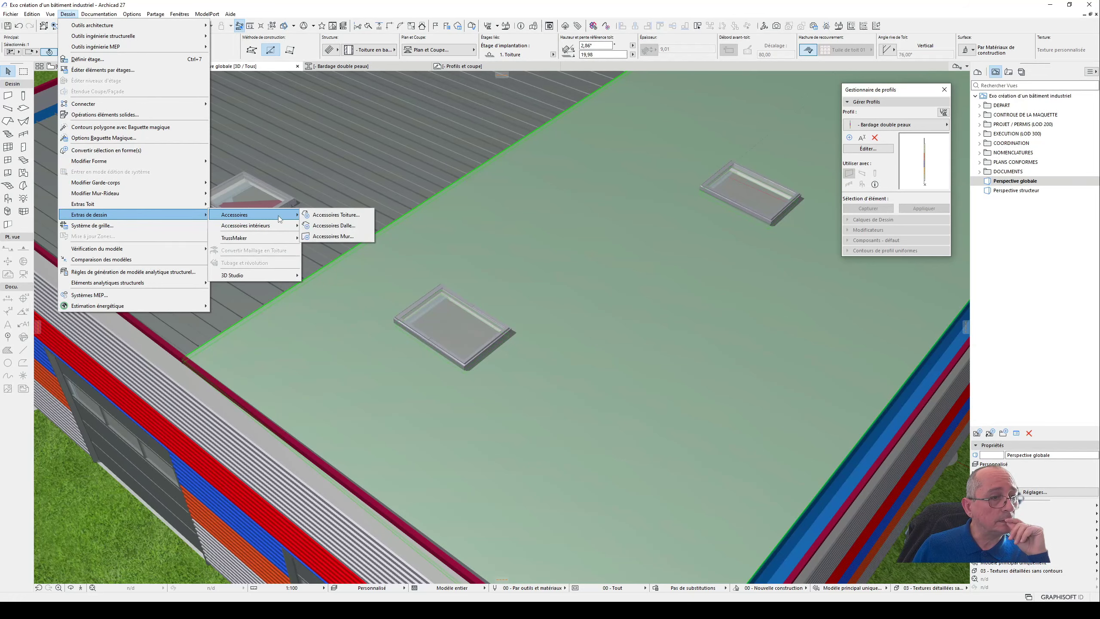
pyautogui.click(342, 220)
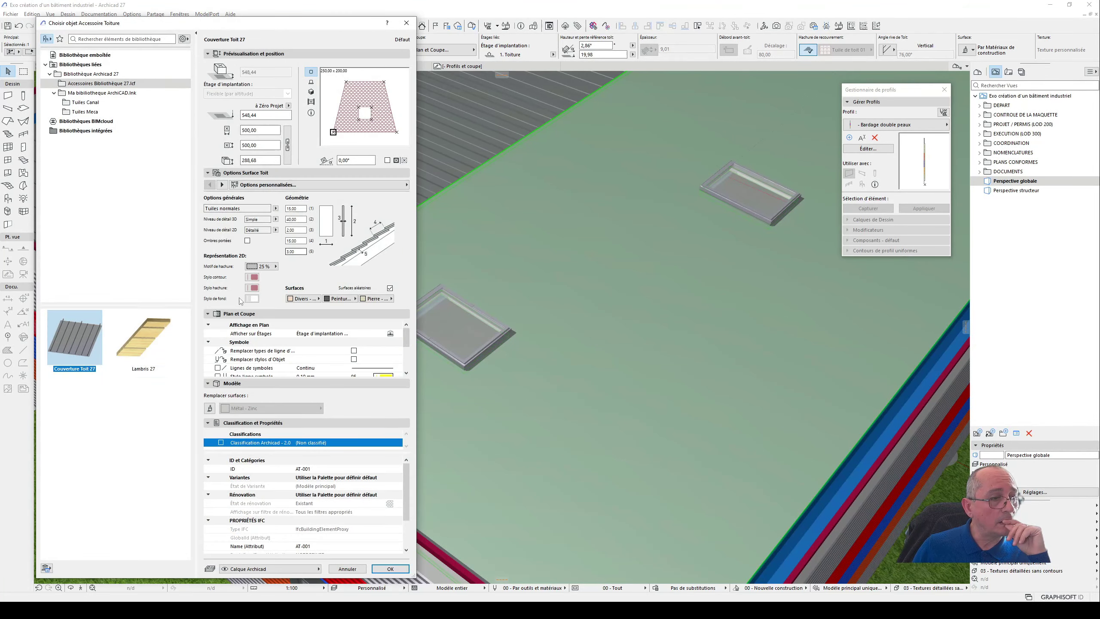
pyautogui.click(83, 104)
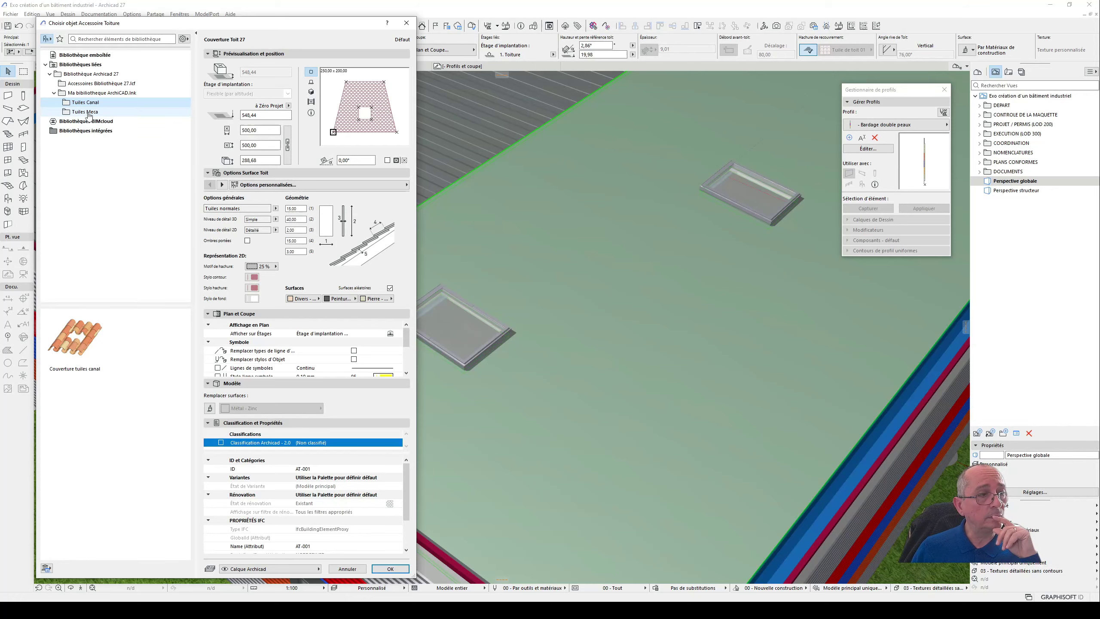
pyautogui.click(389, 569)
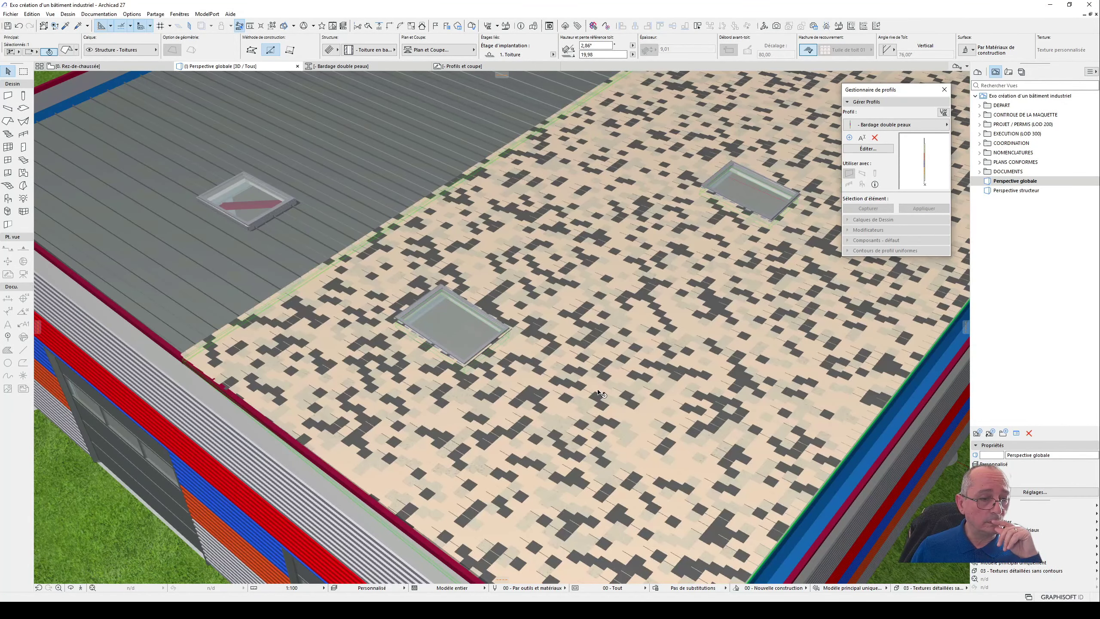
# - Delete the Tuiles normales covering, select the bare roof slope and view its settings without changing them
pyautogui.doubleClick(598, 392)
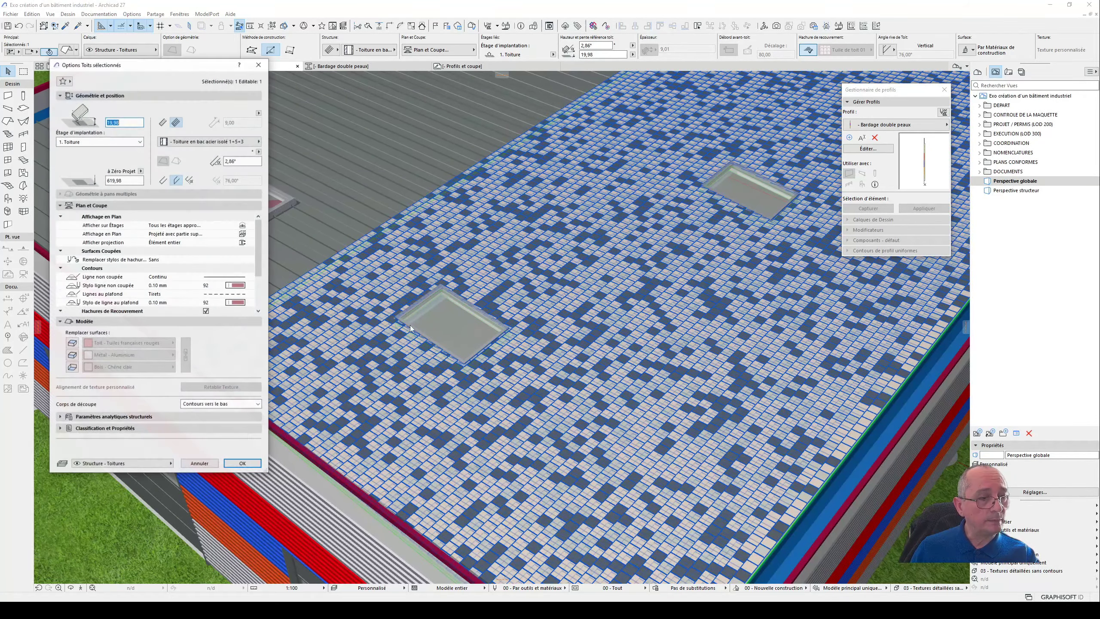
pyautogui.click(200, 463)
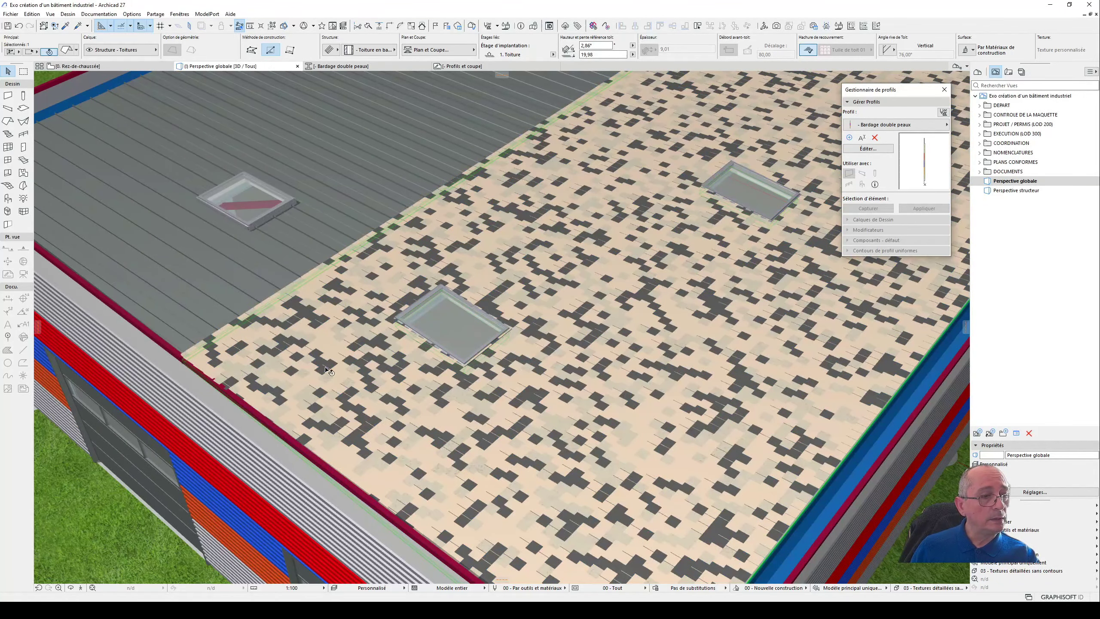
pyautogui.click(351, 384)
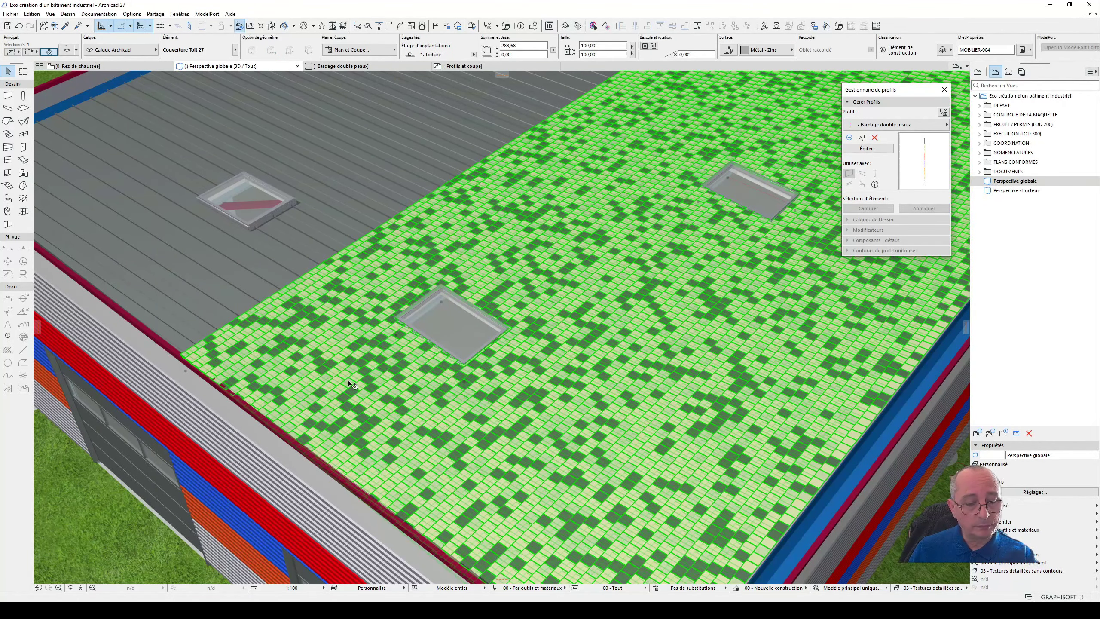
pyautogui.press('Delete')
pyautogui.click(352, 344)
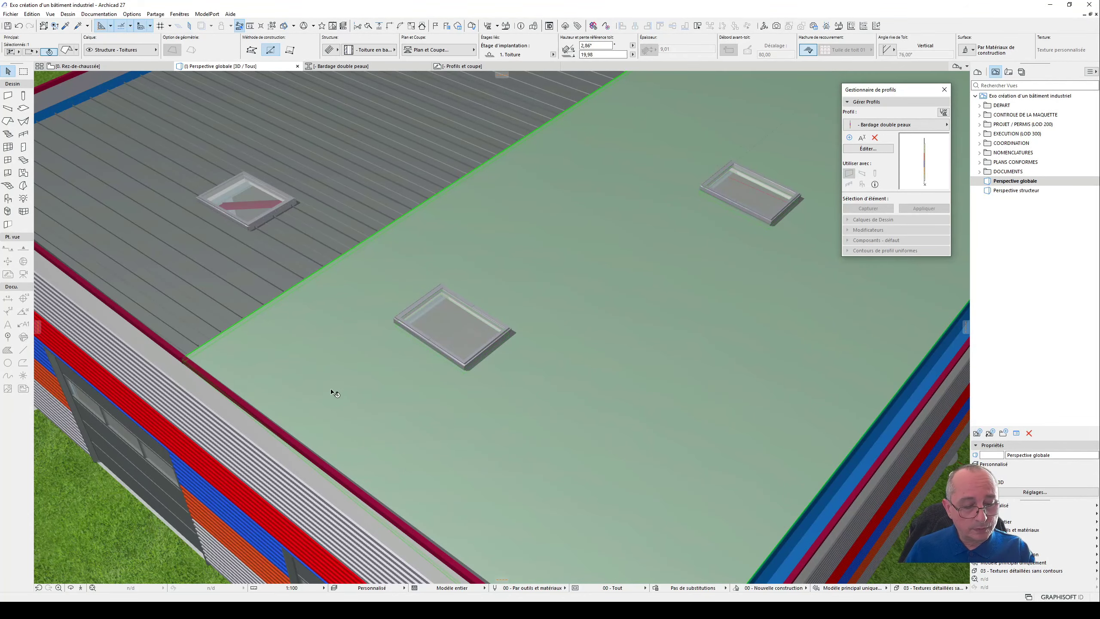
pyautogui.doubleClick(336, 402)
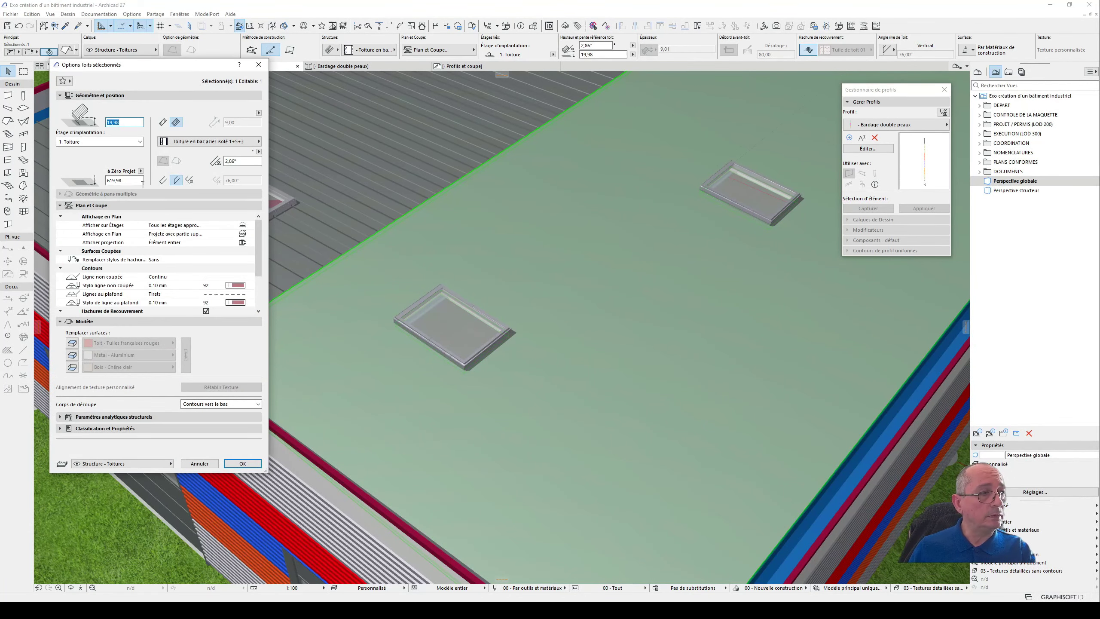
pyautogui.click(200, 463)
# - Delete the double-skin cladding wall on the building's long side and the adjoining bare roof slope
pyautogui.scroll(-5, 257, 351)
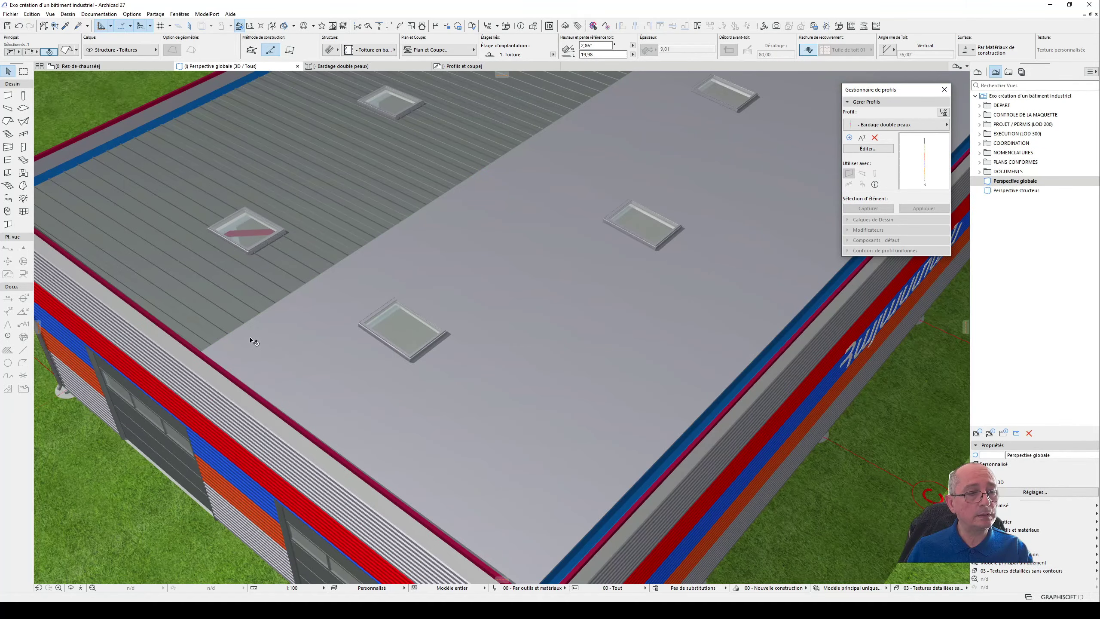
pyautogui.scroll(-4, 316, 321)
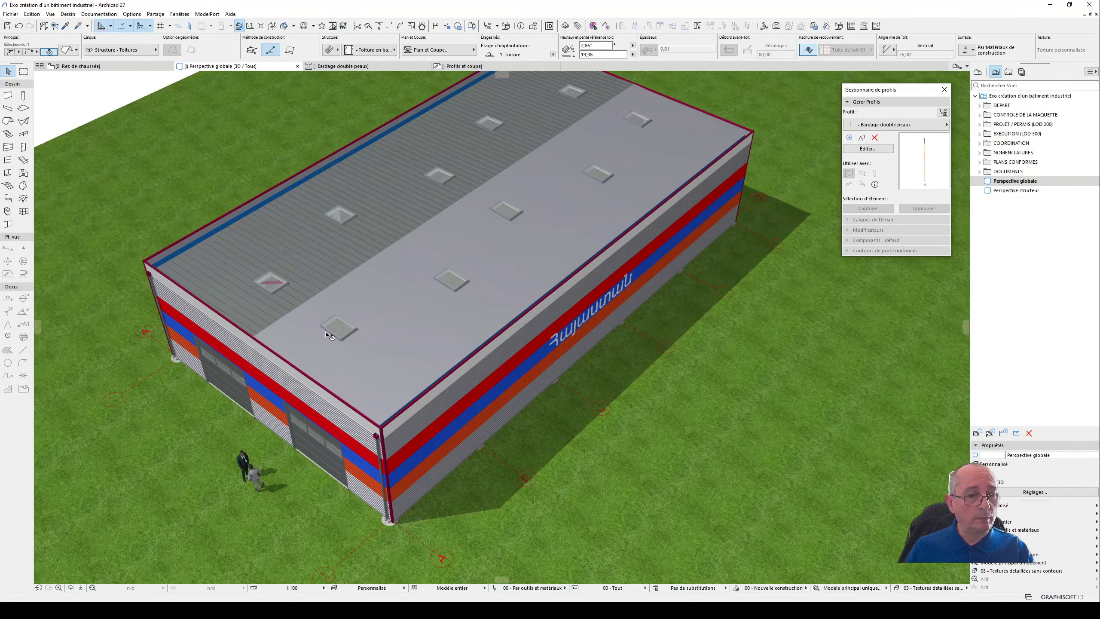
pyautogui.keyDown('shift'); pyautogui.moveTo(470, 360); pyautogui.dragTo(208, 304, button='middle'); pyautogui.keyUp('shift')
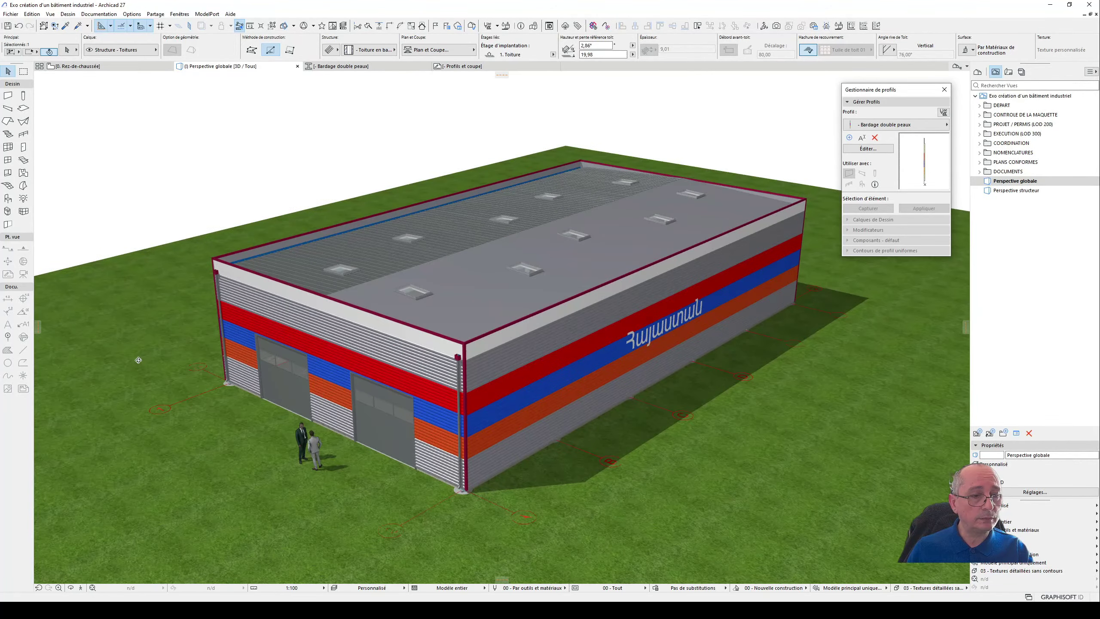
pyautogui.click(550, 372)
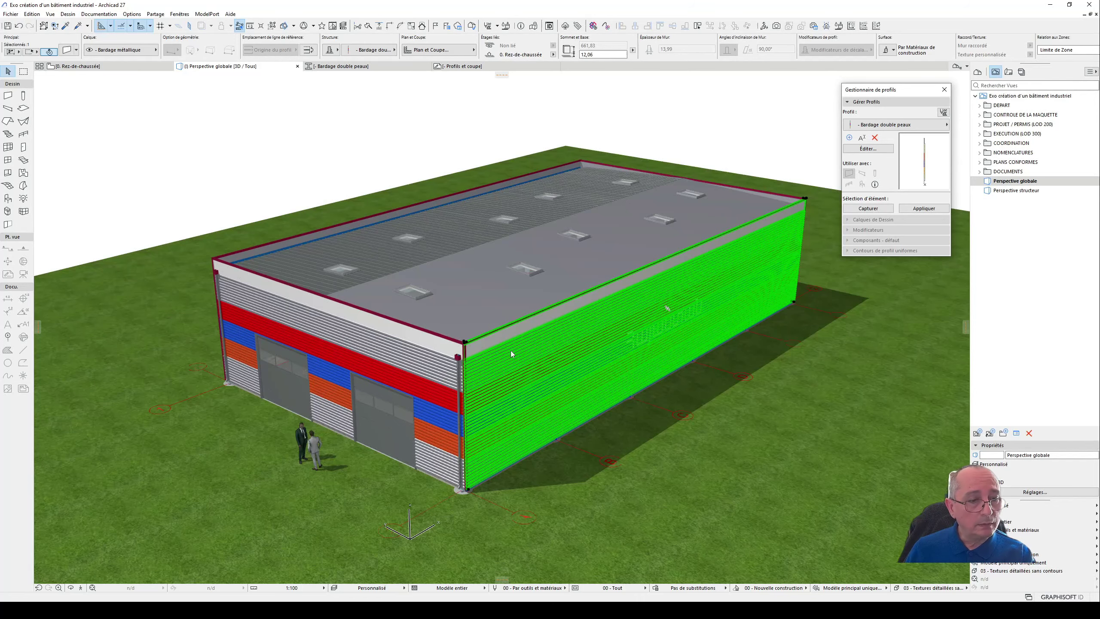
pyautogui.press('Delete')
pyautogui.click(471, 299)
pyautogui.press('Delete')
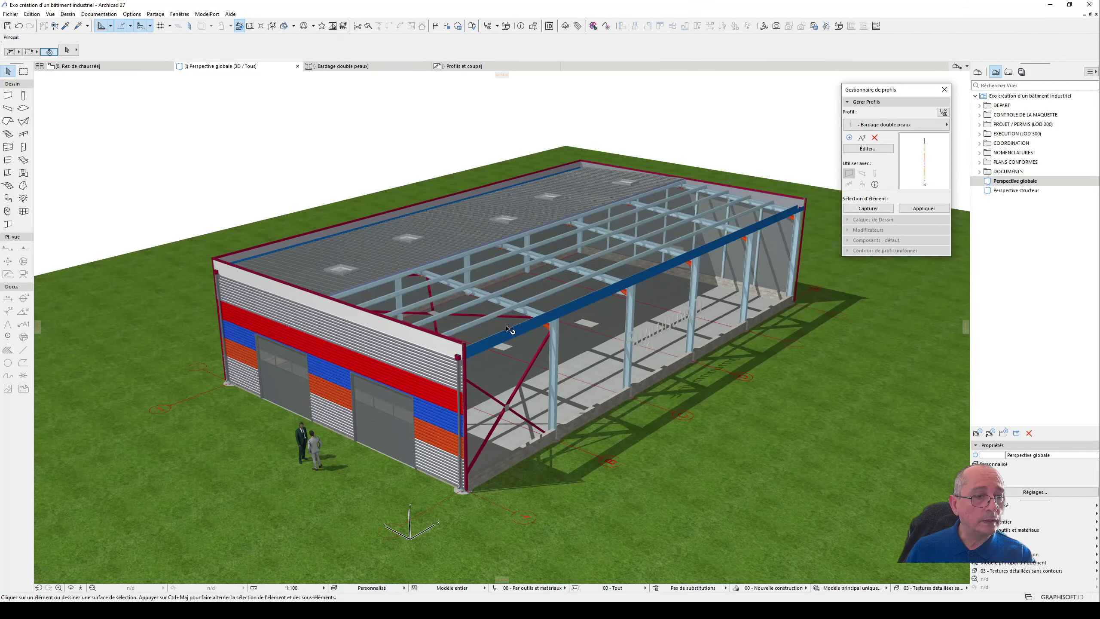
# - Examine the exposed steel structure, floor slab, 3D text and foundation wall on the building's open side
pyautogui.keyDown('shift'); pyautogui.moveTo(529, 302); pyautogui.dragTo(415, 370, button='middle'); pyautogui.keyUp('shift')
pyautogui.scroll(2, 574, 356)
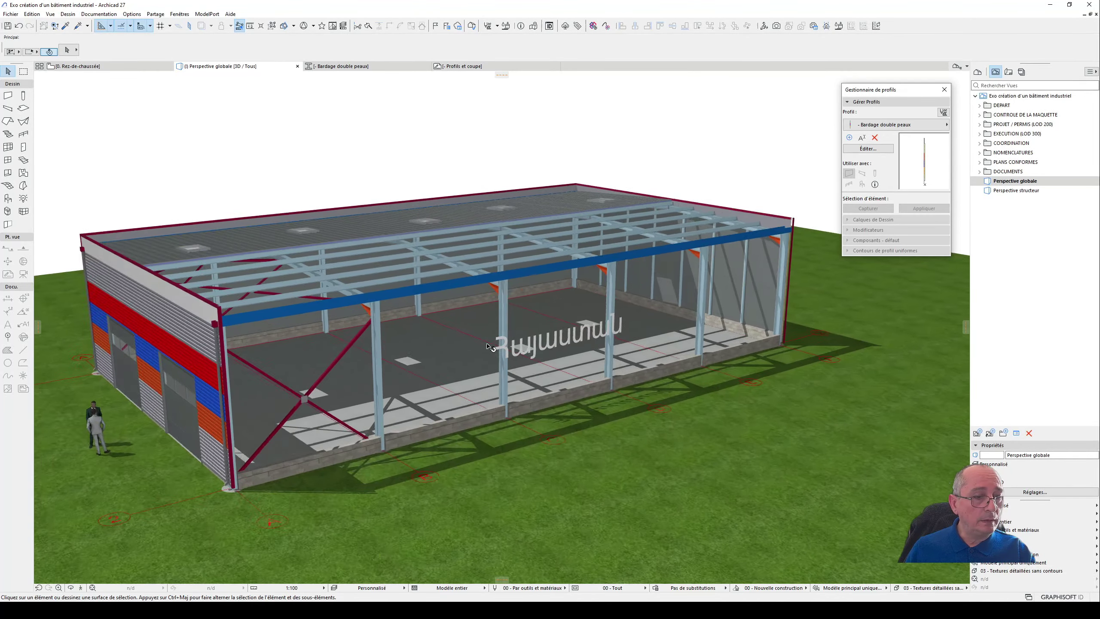
pyautogui.click(544, 358)
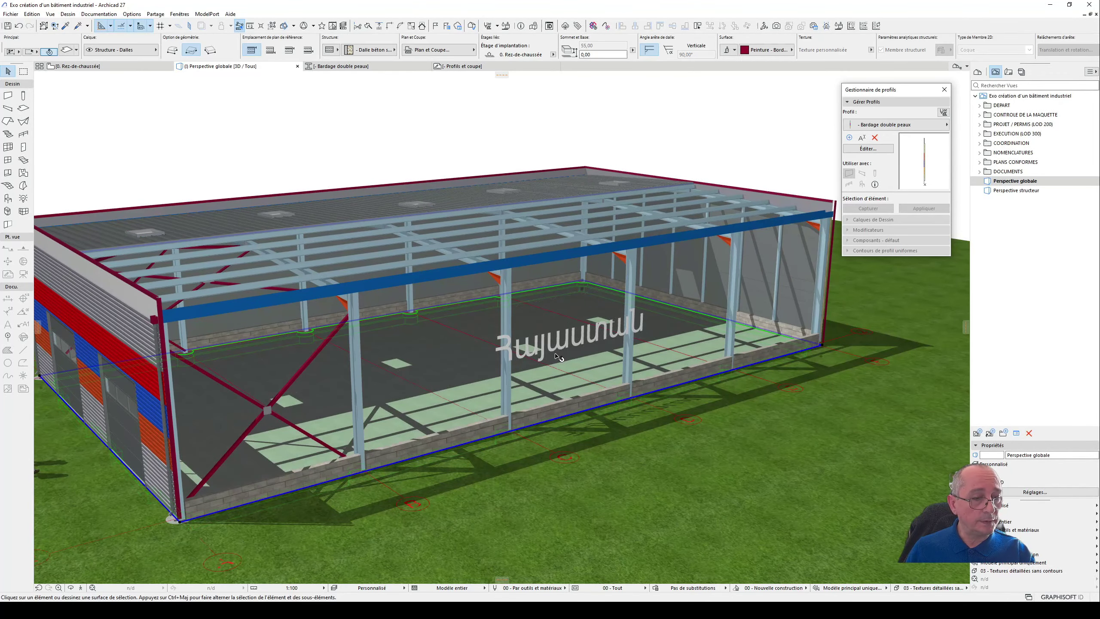
pyautogui.click(557, 355)
pyautogui.scroll(-1, 434, 332)
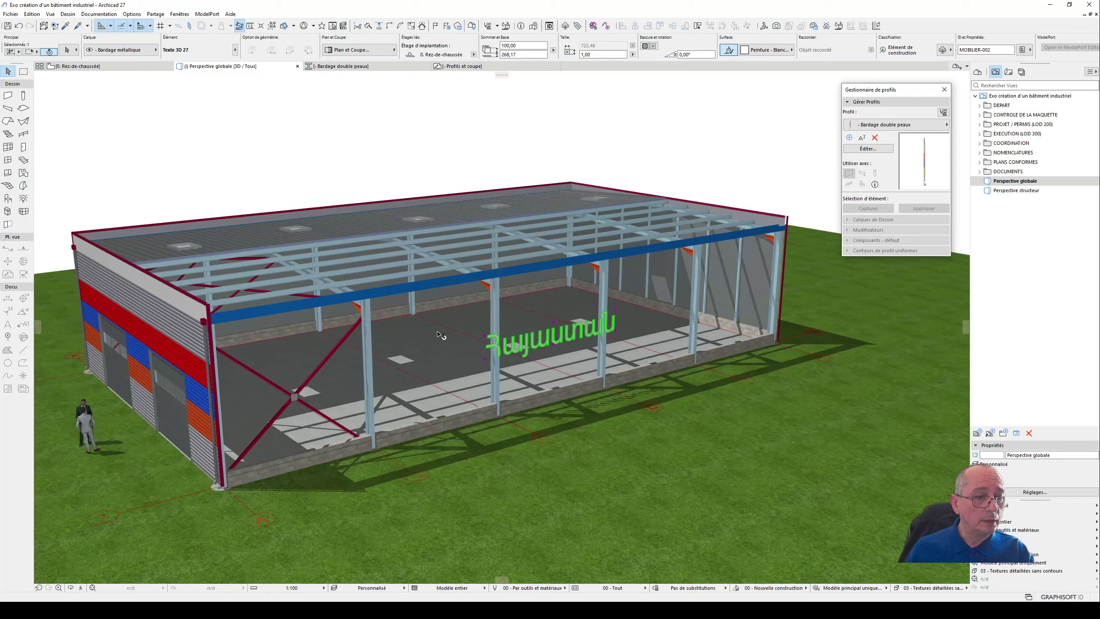
pyautogui.keyDown('shift'); pyautogui.moveTo(442, 336); pyautogui.dragTo(476, 368, button='middle'); pyautogui.keyUp('shift')
pyautogui.click(459, 434)
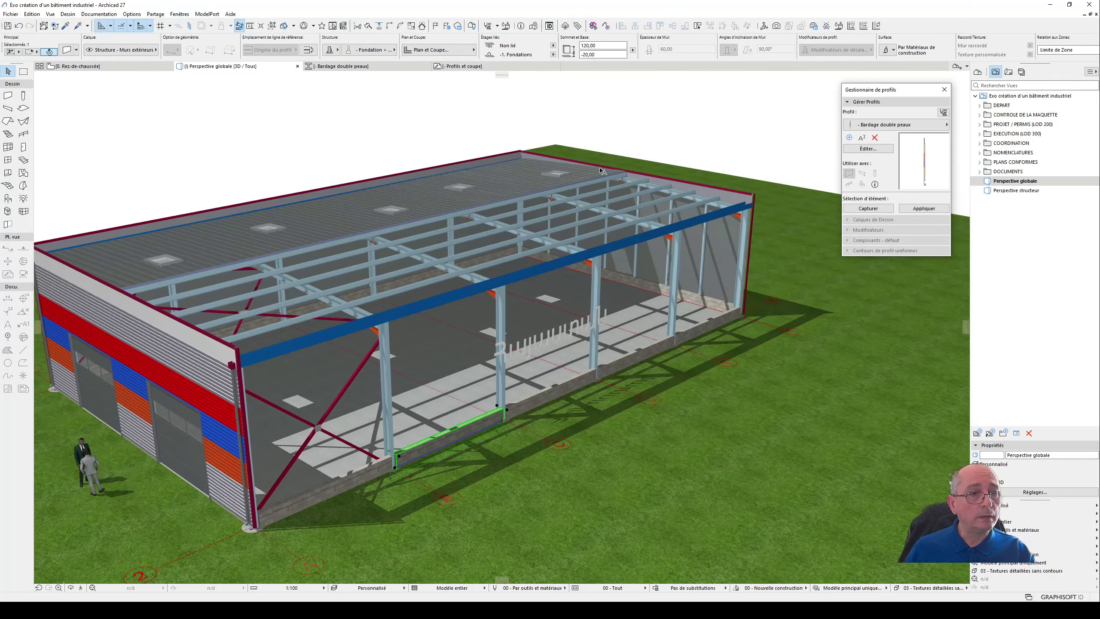
pyautogui.click(652, 115)
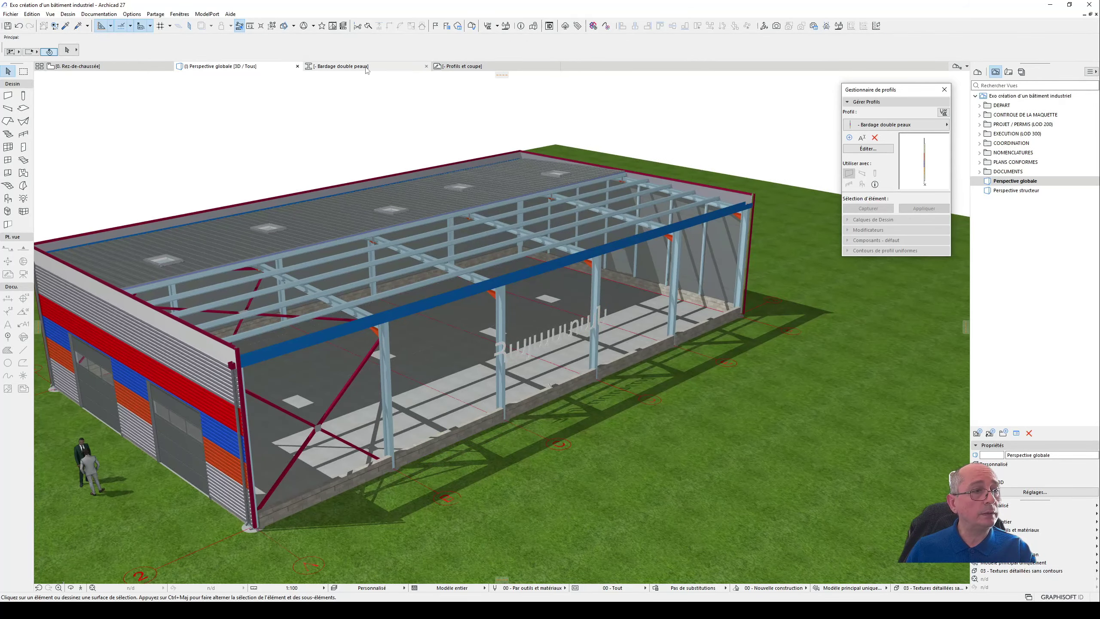
# - Open the section Coupe AA from the project map and view the whole building lengthwise
pyautogui.click(977, 72)
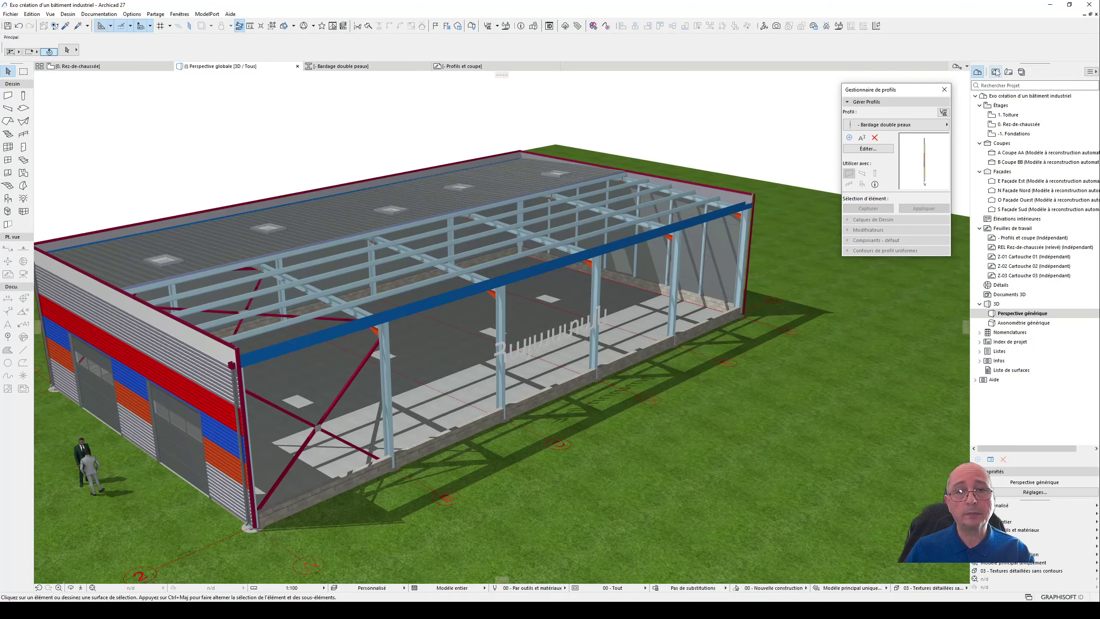
pyautogui.click(996, 72)
pyautogui.click(980, 72)
pyautogui.doubleClick(1022, 152)
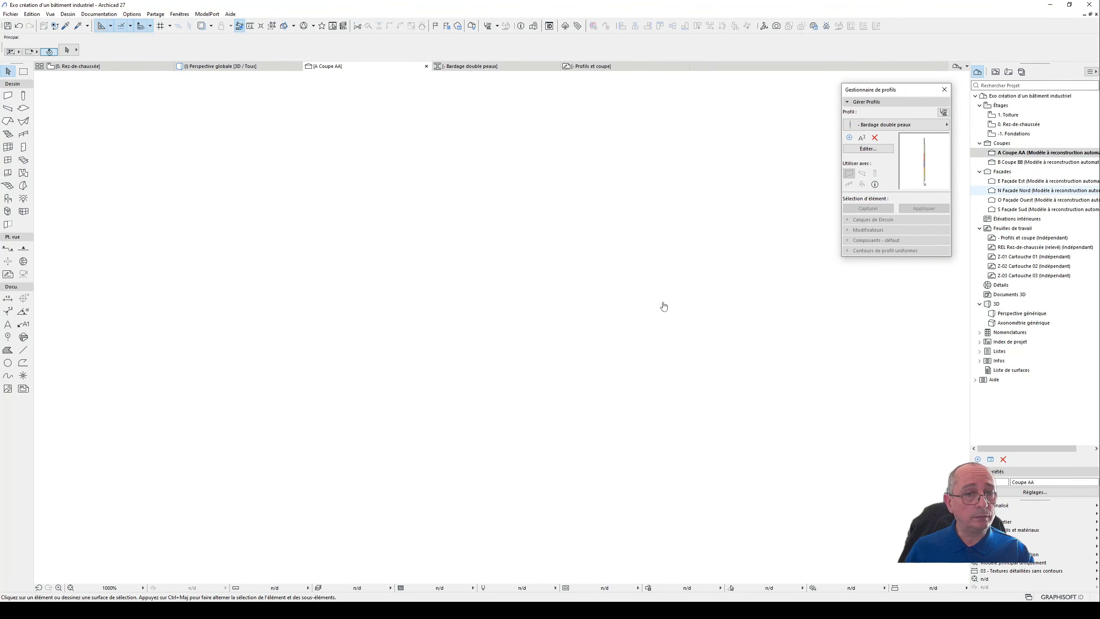
pyautogui.scroll(-3, 592, 306)
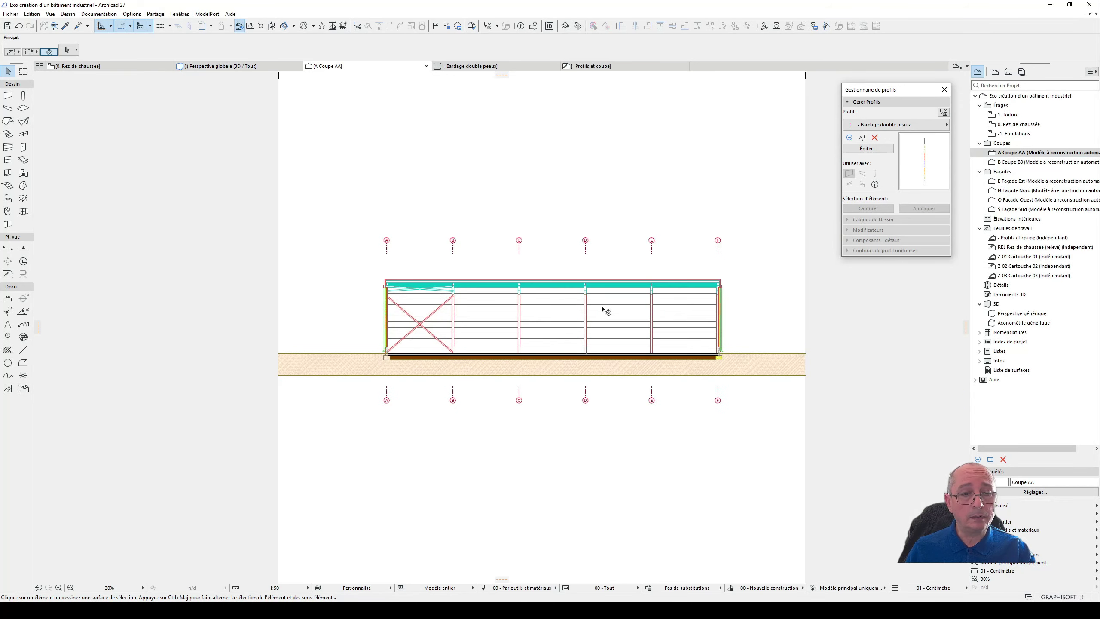
# - Open the section Coupe BB and frame the building's cross-section
pyautogui.click(1029, 162)
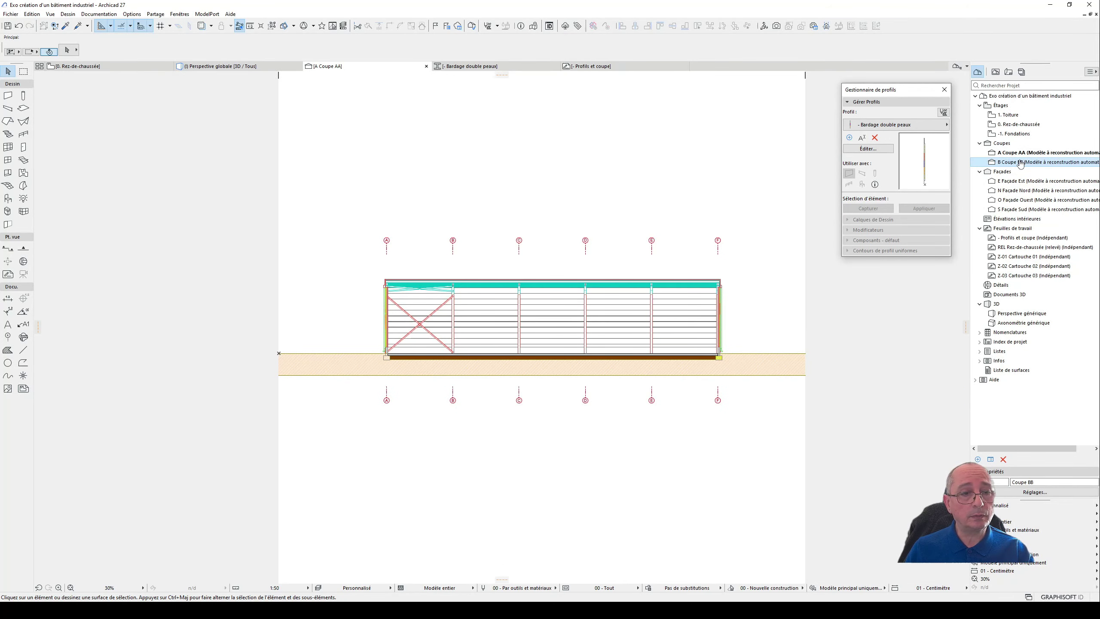
pyautogui.doubleClick(1017, 162)
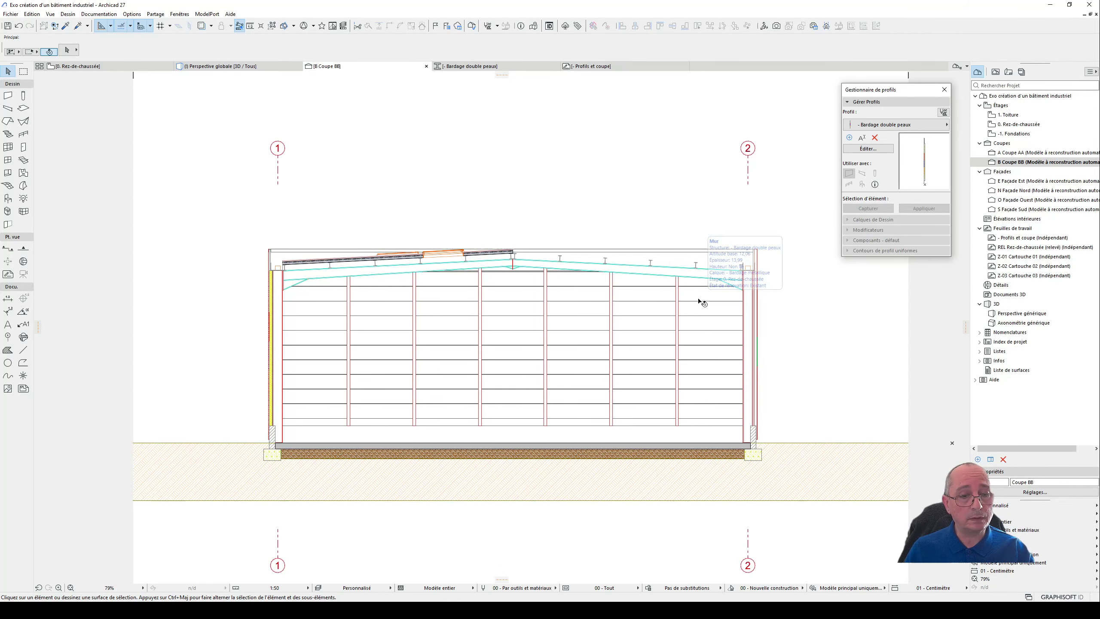
pyautogui.moveTo(589, 151); pyautogui.dragTo(603, 186, button='middle')
pyautogui.moveTo(560, 228); pyautogui.dragTo(563, 187, button='middle')
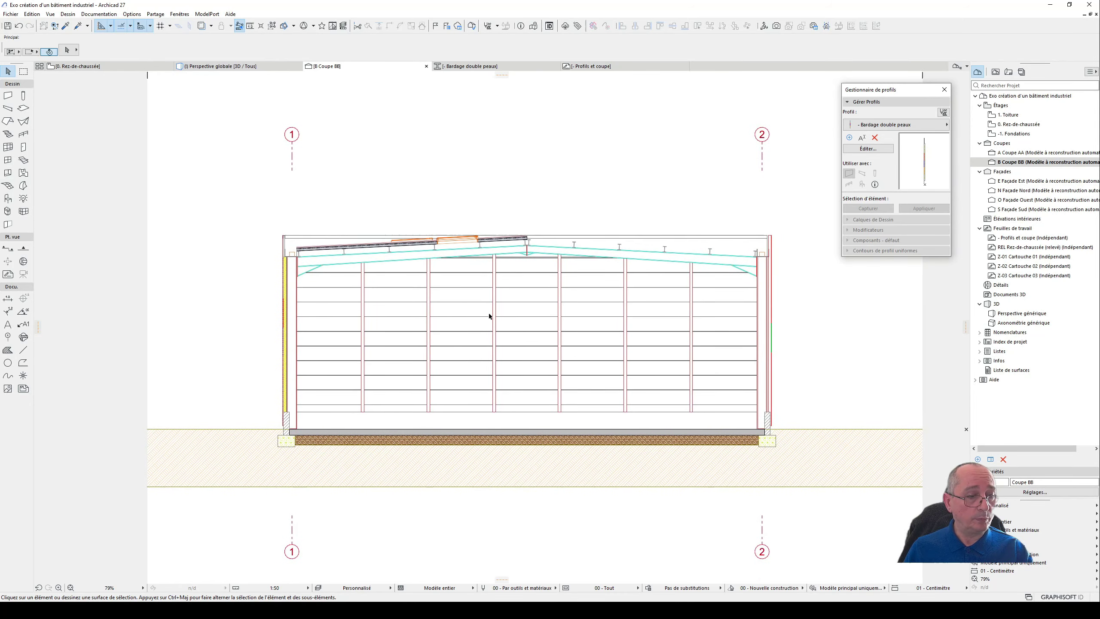
pyautogui.scroll(3, 490, 316)
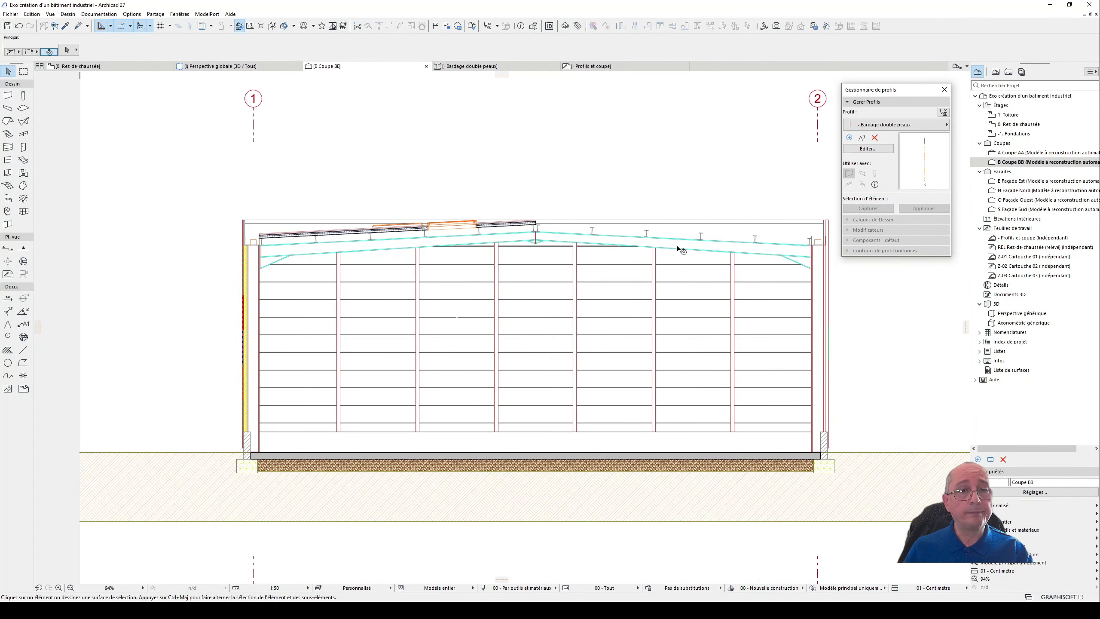
# - Close the profile manager palette to free the Coupe BB section view
pyautogui.click(944, 90)
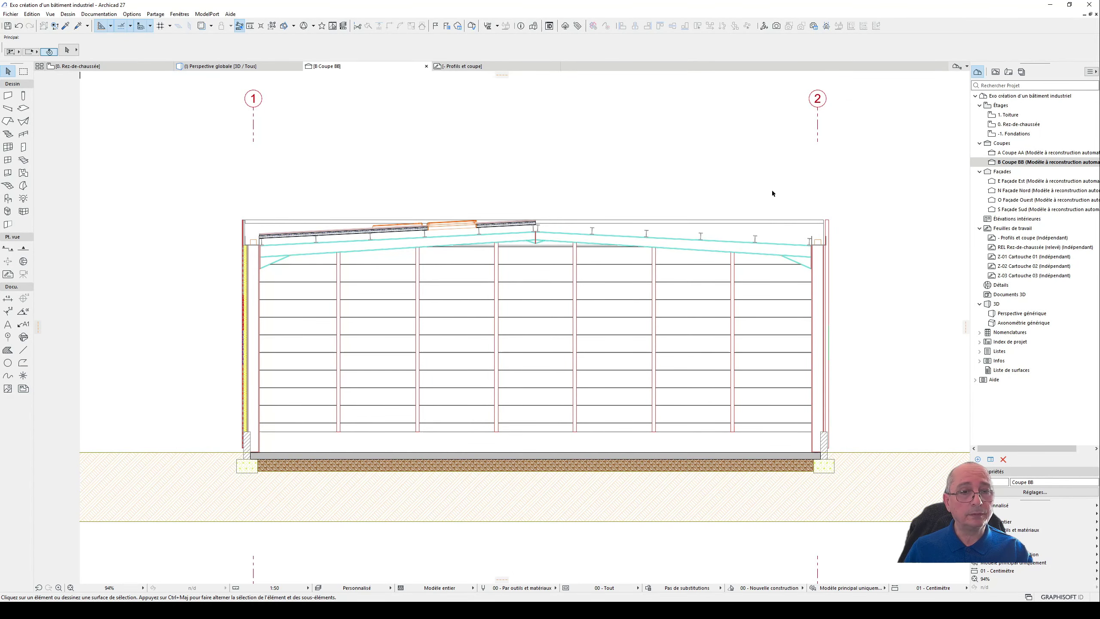
pyautogui.moveTo(657, 174); pyautogui.dragTo(655, 163, button='middle')
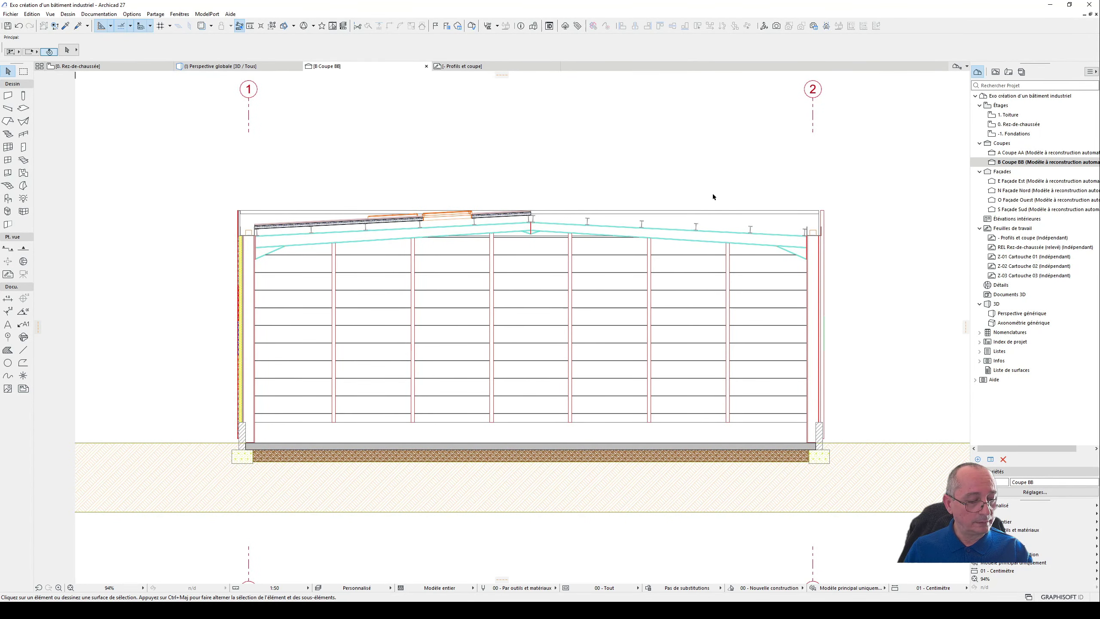
pyautogui.moveTo(734, 177); pyautogui.dragTo(739, 178, button='middle')
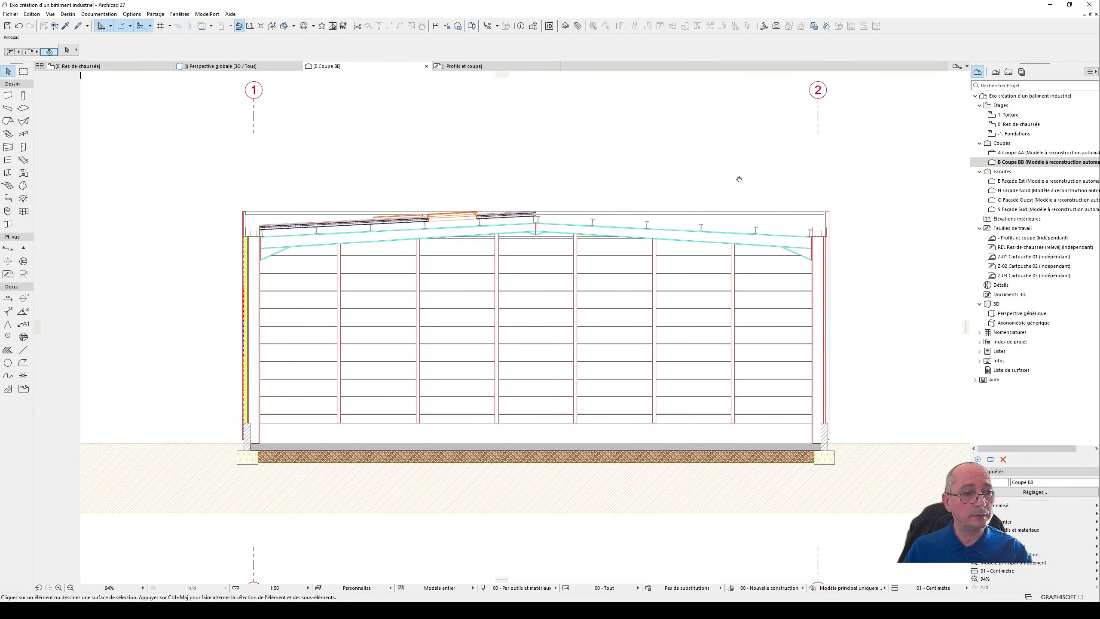